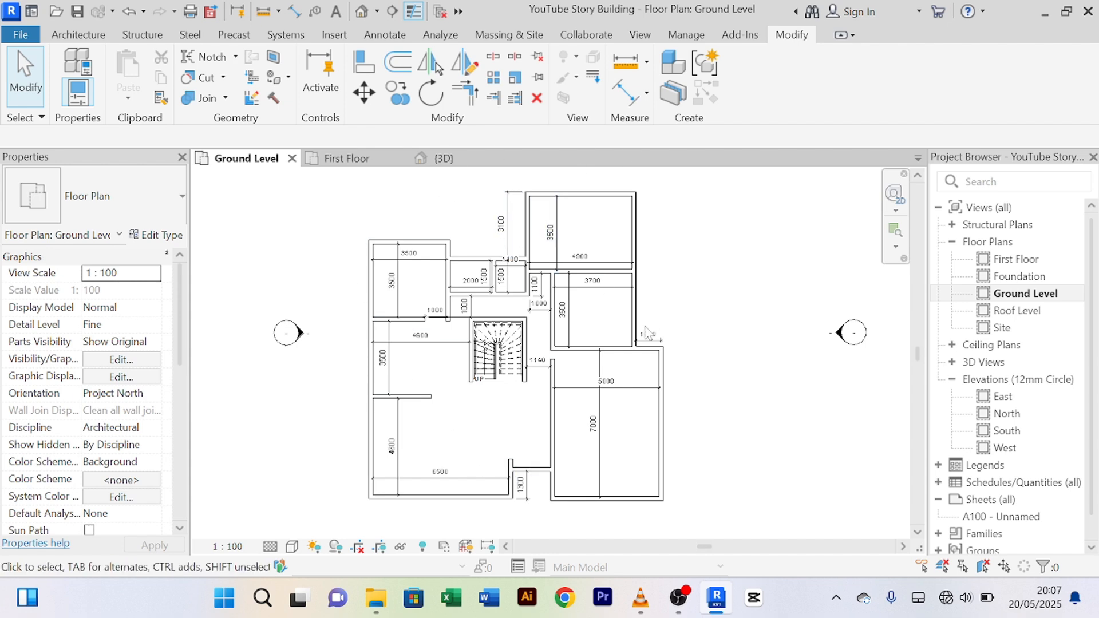
Step: Switch to the {3D} view and orbit the building round to a front angle
{"action": "scroll", "coordinate": [561, 225], "scroll_direction": "up", "scroll_amount": 3}
{"action": "scroll", "coordinate": [586, 244], "scroll_direction": "down", "scroll_amount": 1}
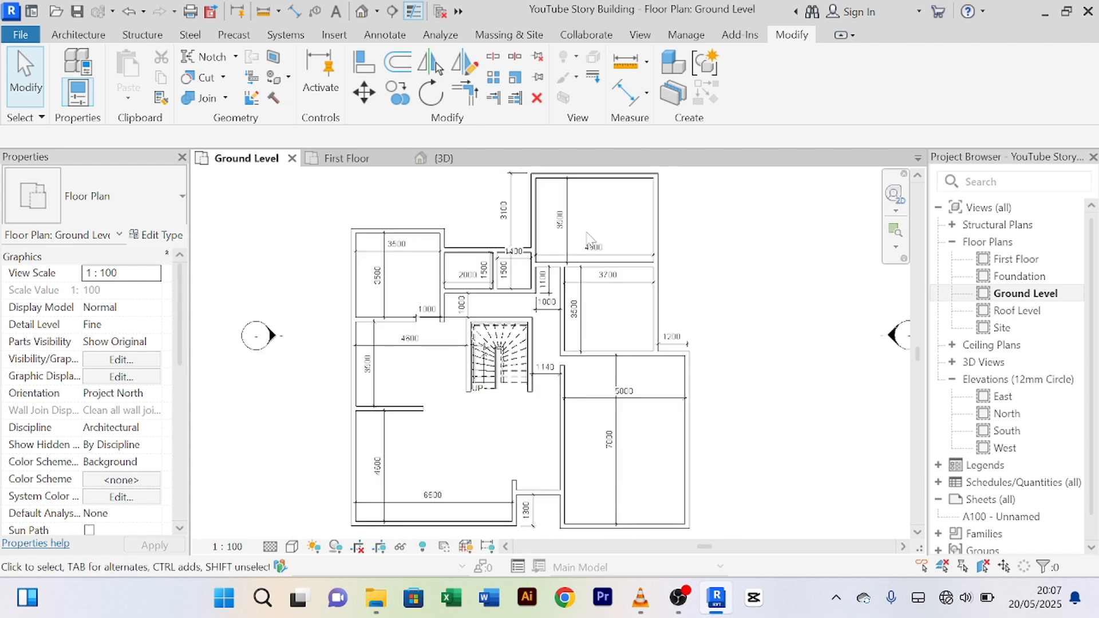
{"action": "scroll", "coordinate": [448, 432], "scroll_direction": "down", "scroll_amount": 3}
{"action": "scroll", "coordinate": [477, 418], "scroll_direction": "up", "scroll_amount": 2}
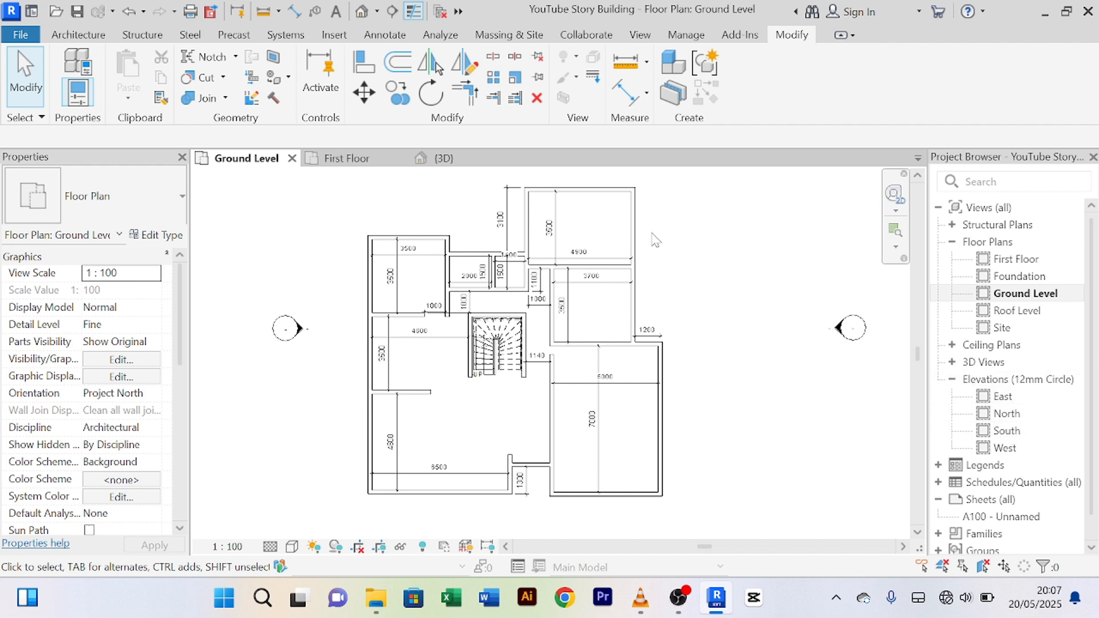
{"action": "left_click", "coordinate": [451, 161]}
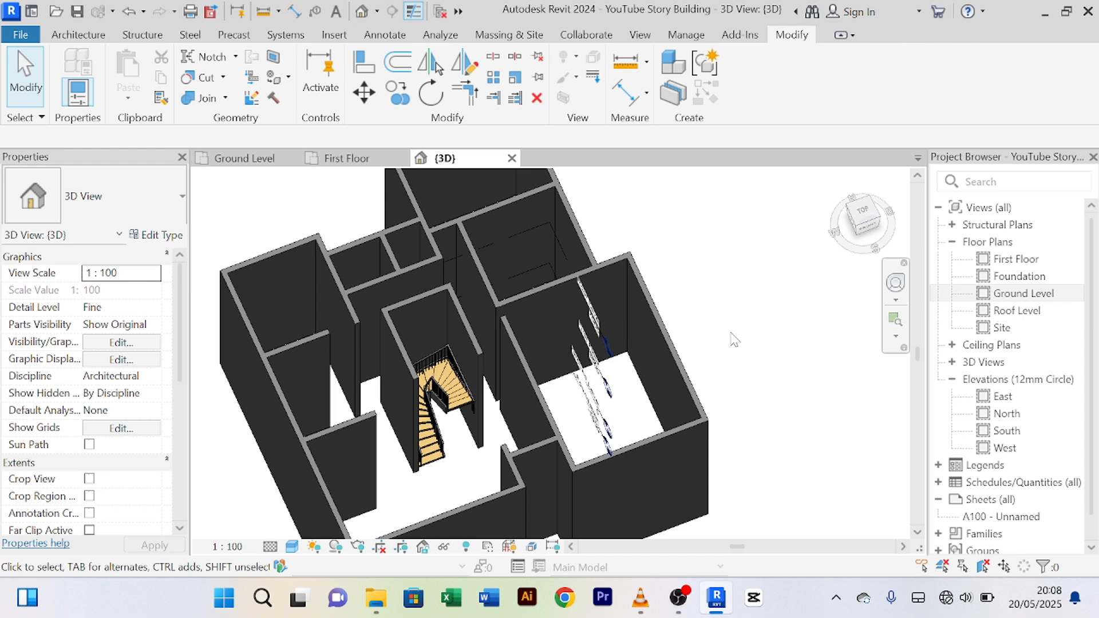
{"action": "mouse_move", "coordinate": [731, 332]}
{"action": "middle_mouse_down", "text": "shift"}
{"action": "mouse_move", "coordinate": [734, 314]}
{"action": "mouse_move", "coordinate": [714, 400]}
{"action": "mouse_move", "coordinate": [716, 355]}
{"action": "mouse_move", "coordinate": [689, 306]}
{"action": "mouse_move", "coordinate": [623, 290]}
{"action": "mouse_move", "coordinate": [513, 309]}
{"action": "mouse_move", "coordinate": [579, 333]}
{"action": "mouse_move", "coordinate": [733, 349]}
{"action": "mouse_move", "coordinate": [726, 342]}
{"action": "middle_mouse_up", "text": "shift"}
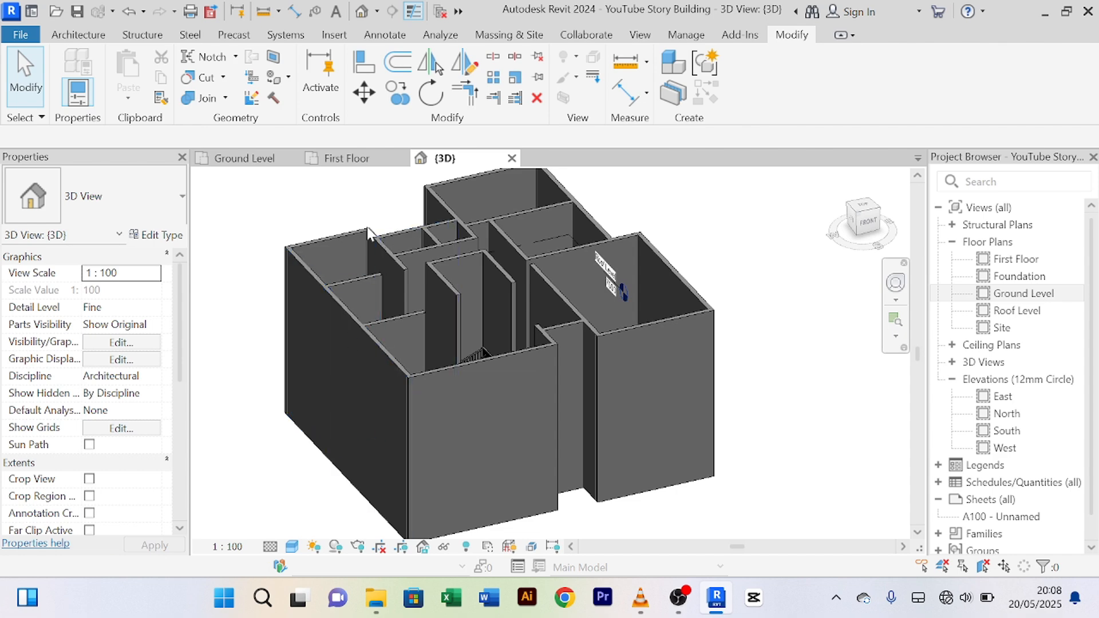
Step: Check the Ground Level and First Floor plans, then close the {3D} view
{"action": "left_click", "coordinate": [250, 163]}
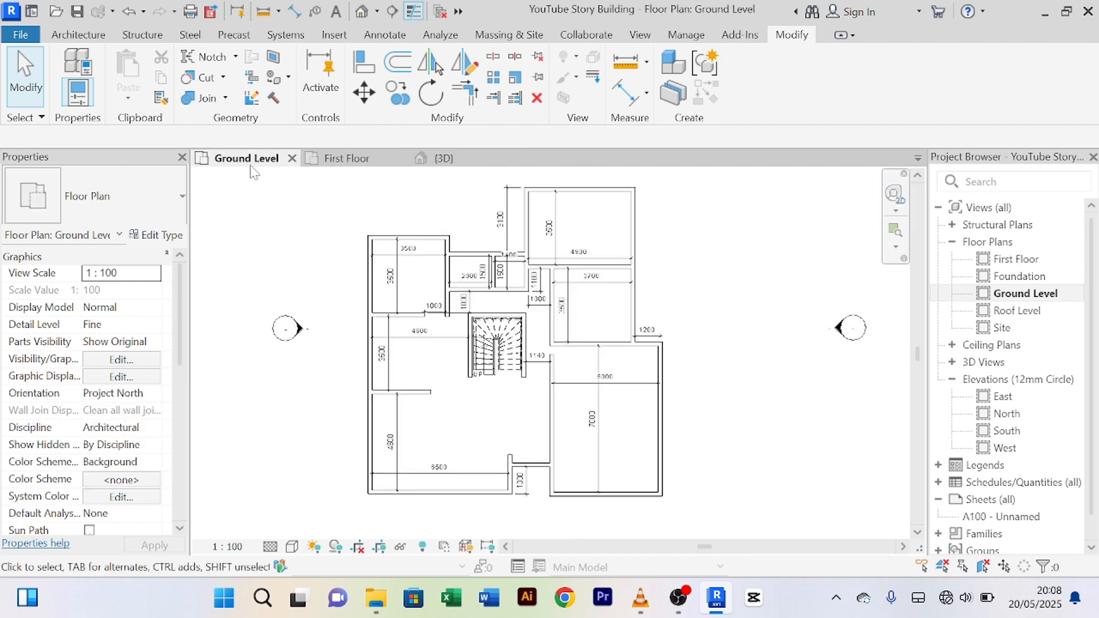
{"action": "left_click", "coordinate": [349, 160]}
{"action": "left_click", "coordinate": [458, 161]}
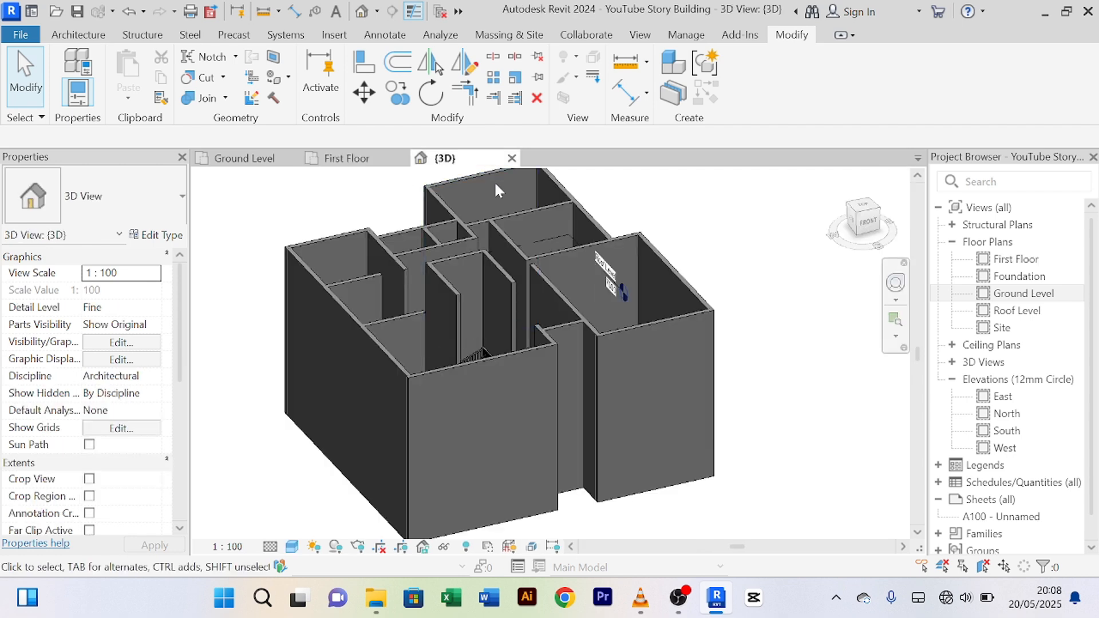
{"action": "left_click", "coordinate": [511, 158]}
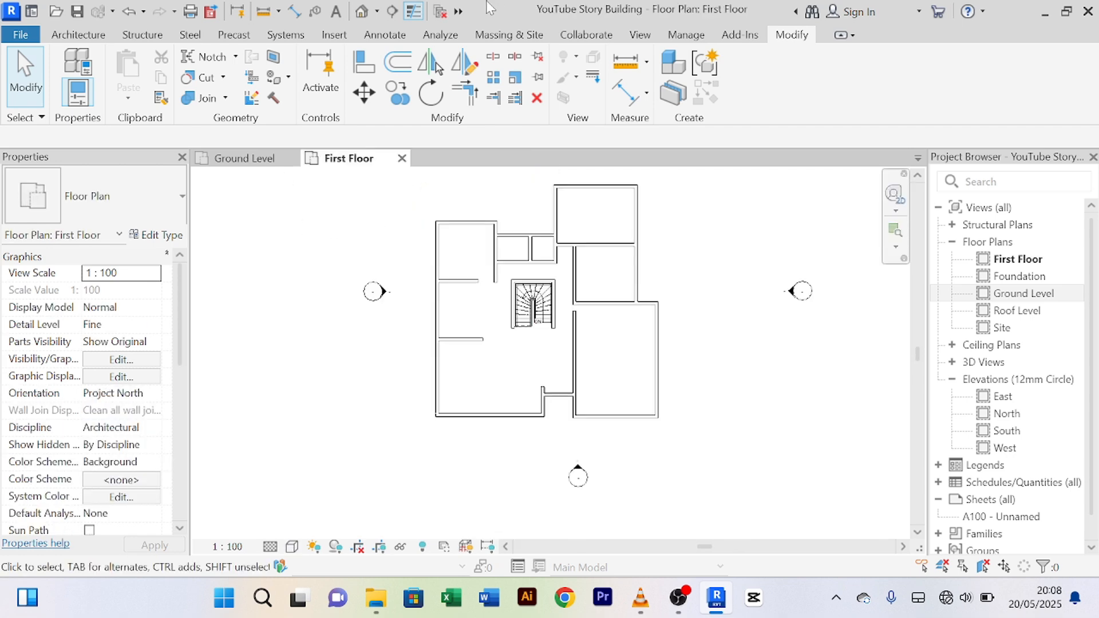
Step: Open the default 3D view of the building from the Quick Access Toolbar
{"action": "left_click", "coordinate": [362, 10]}
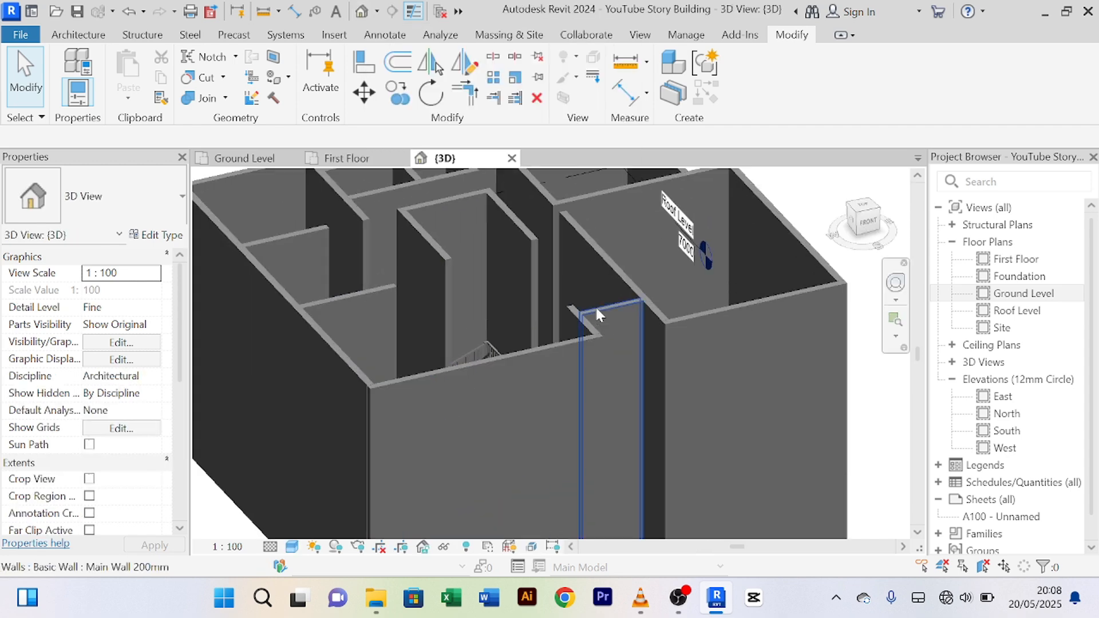
{"action": "scroll", "coordinate": [593, 305], "scroll_direction": "down", "scroll_amount": 5}
{"action": "scroll", "coordinate": [595, 309], "scroll_direction": "up", "scroll_amount": 3}
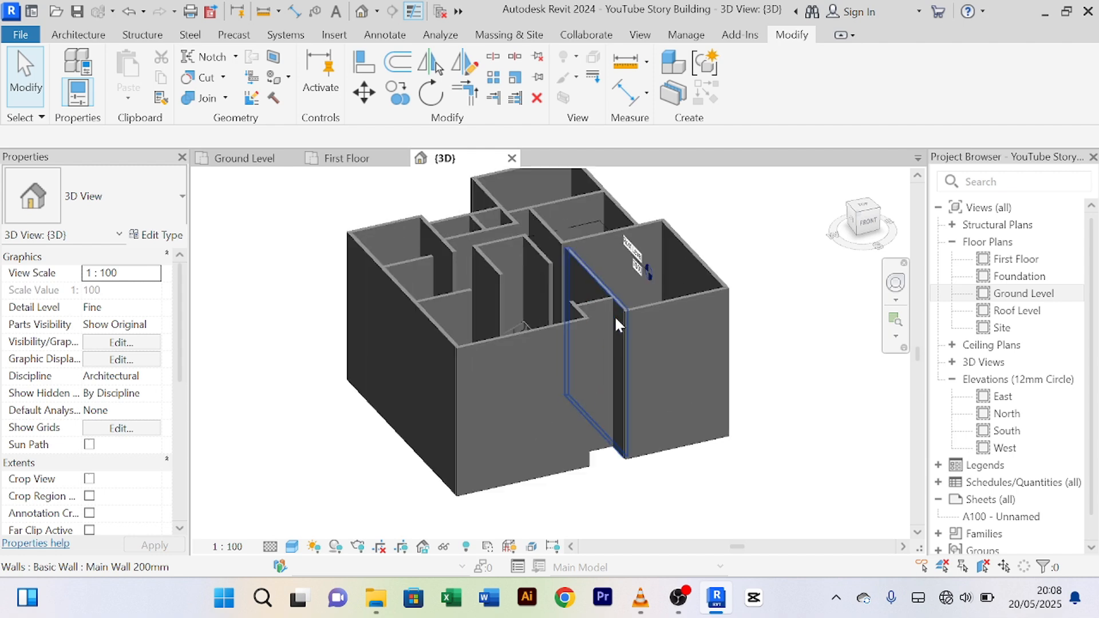
Step: Select every wall visible in the view using Select All Instances from the front wall
{"action": "left_click", "coordinate": [562, 325]}
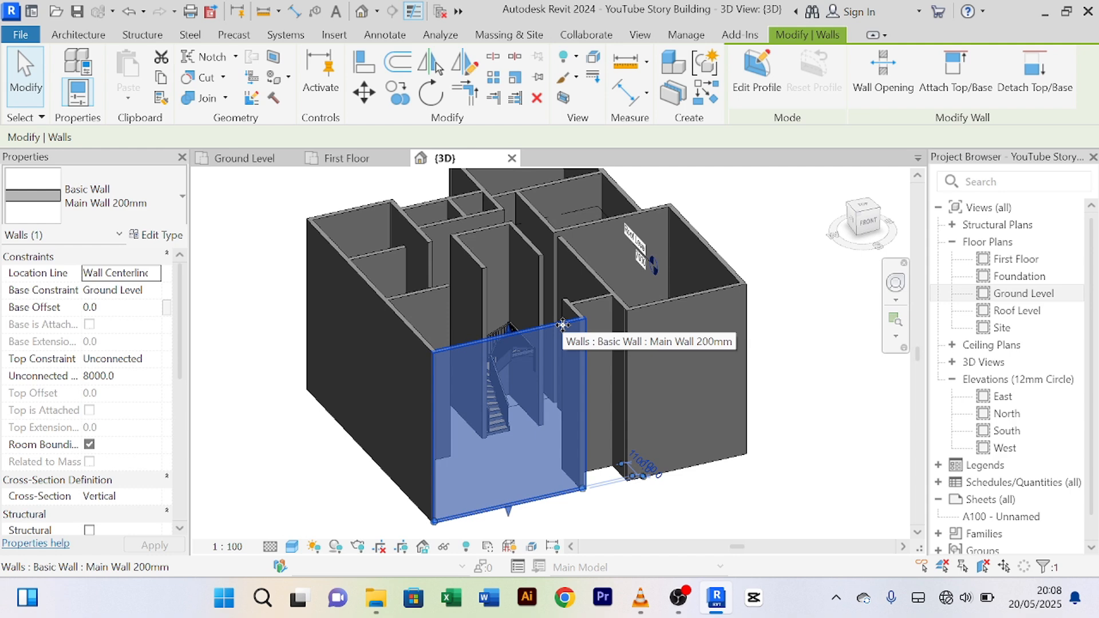
{"action": "right_click", "coordinate": [562, 326]}
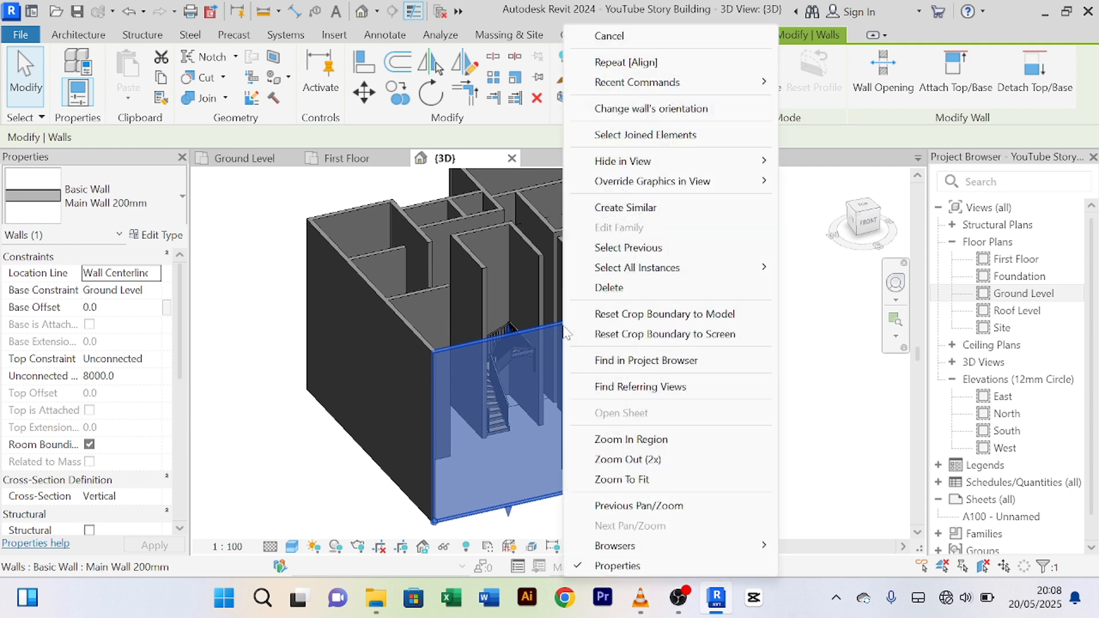
{"action": "mouse_move", "coordinate": [637, 270]}
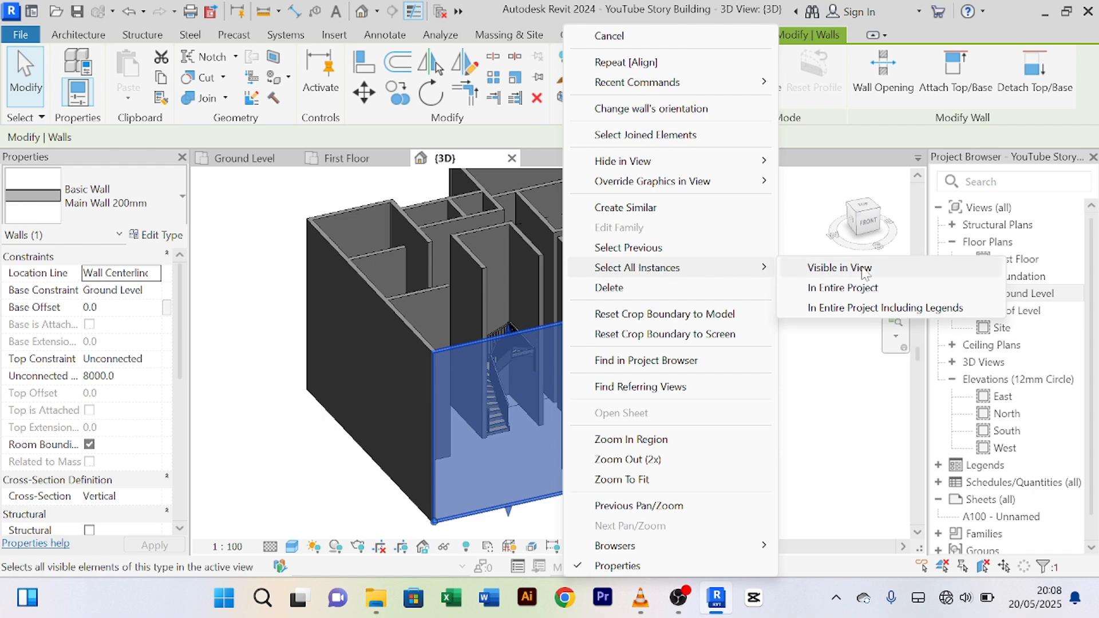
{"action": "left_click", "coordinate": [839, 268]}
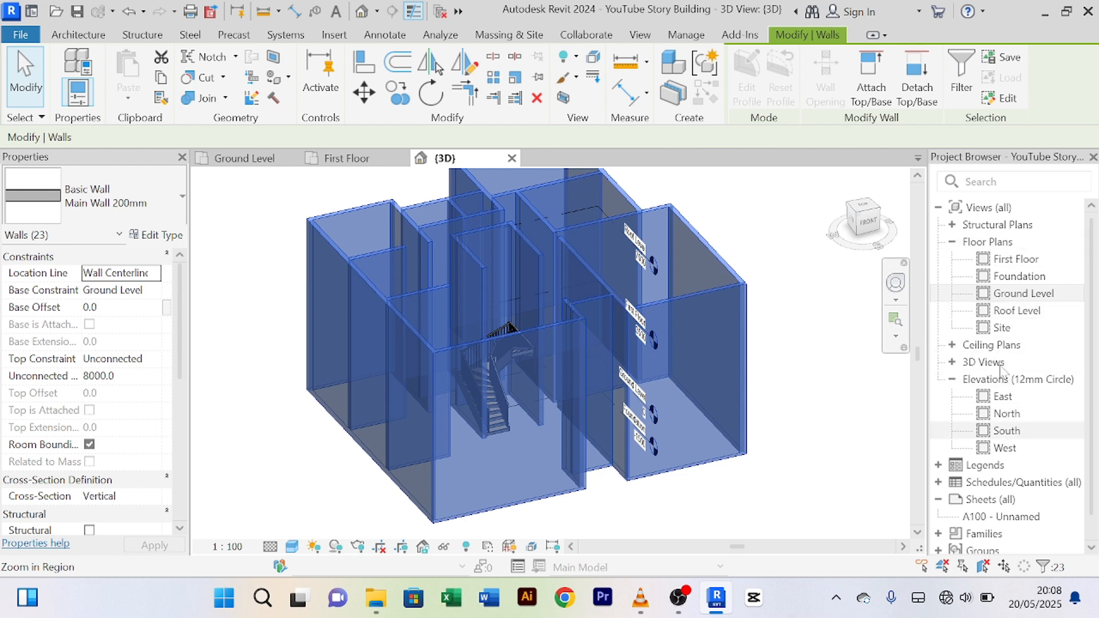
Step: Change the selected walls' Unconnected Height from 8000 to 3500
{"action": "left_click", "coordinate": [130, 378]}
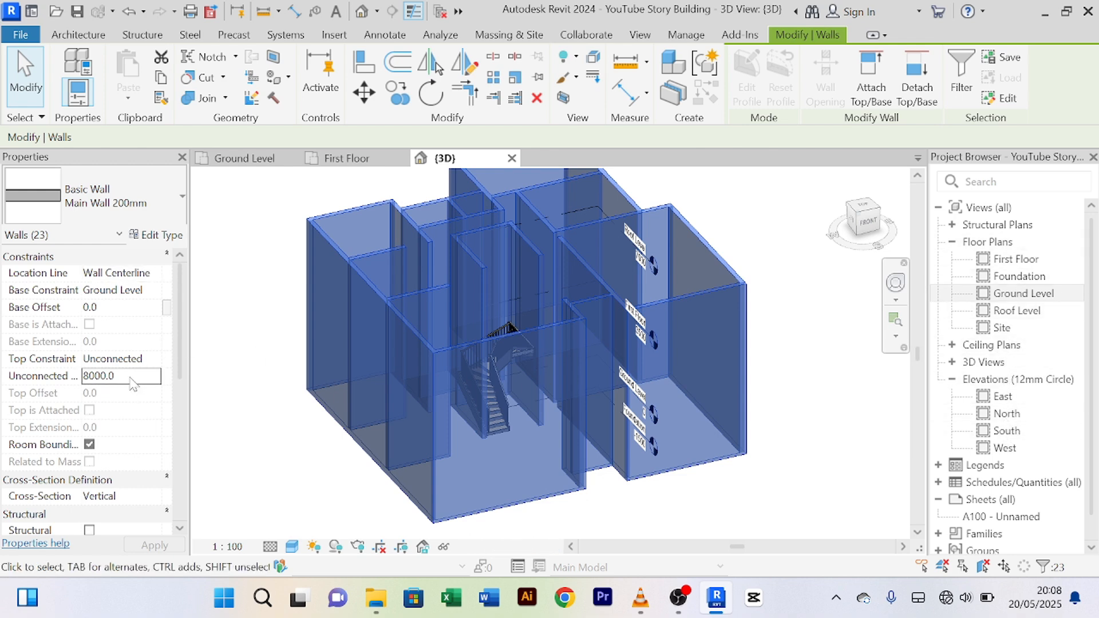
{"action": "key", "text": "ctrl+a"}
{"action": "type", "text": "3"}
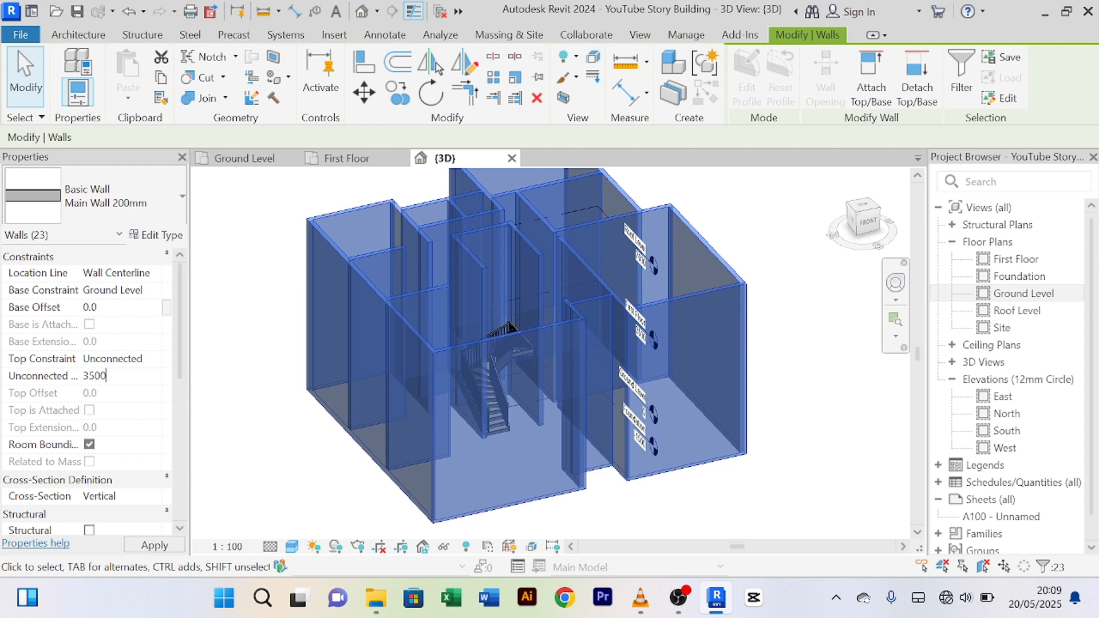
{"action": "key", "text": "Return"}
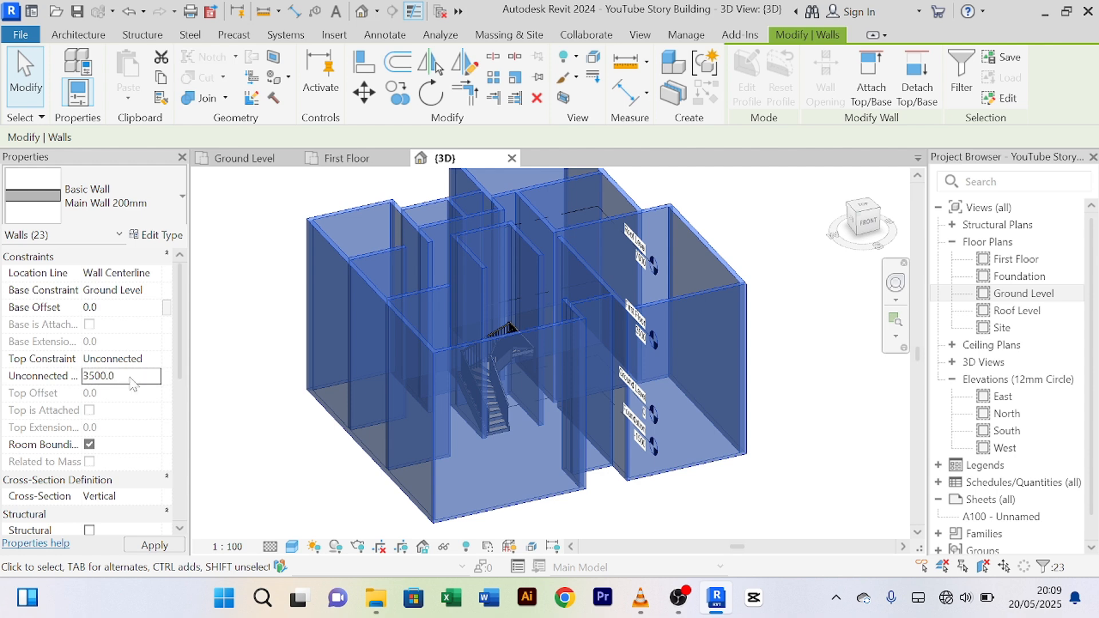
{"action": "scroll", "coordinate": [502, 360], "scroll_direction": "up", "scroll_amount": 5}
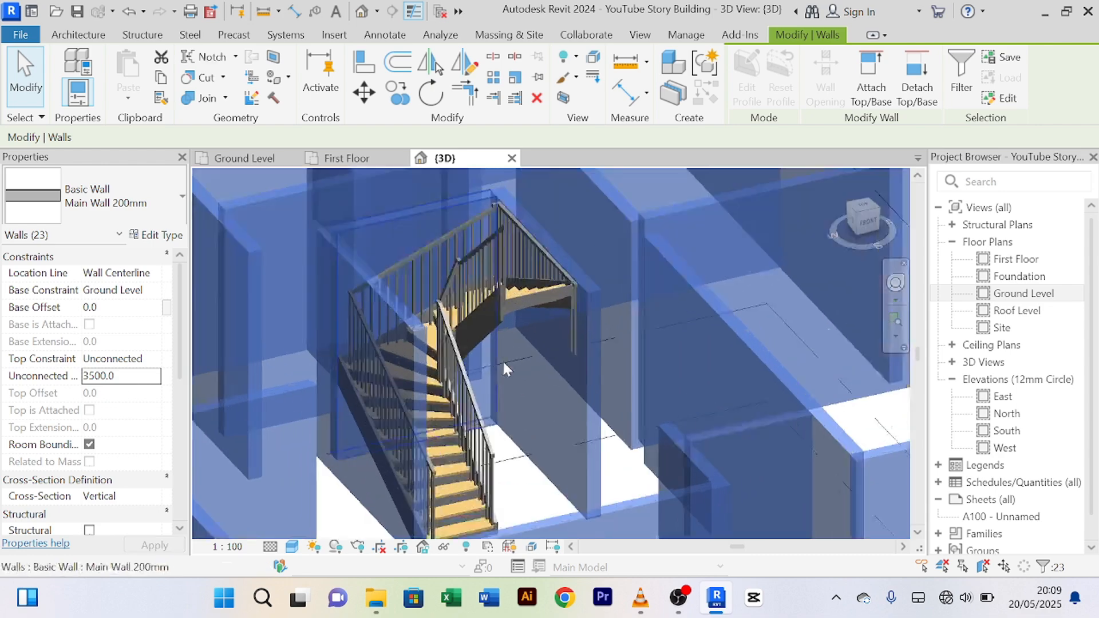
{"action": "scroll", "coordinate": [501, 362], "scroll_direction": "down", "scroll_amount": 6}
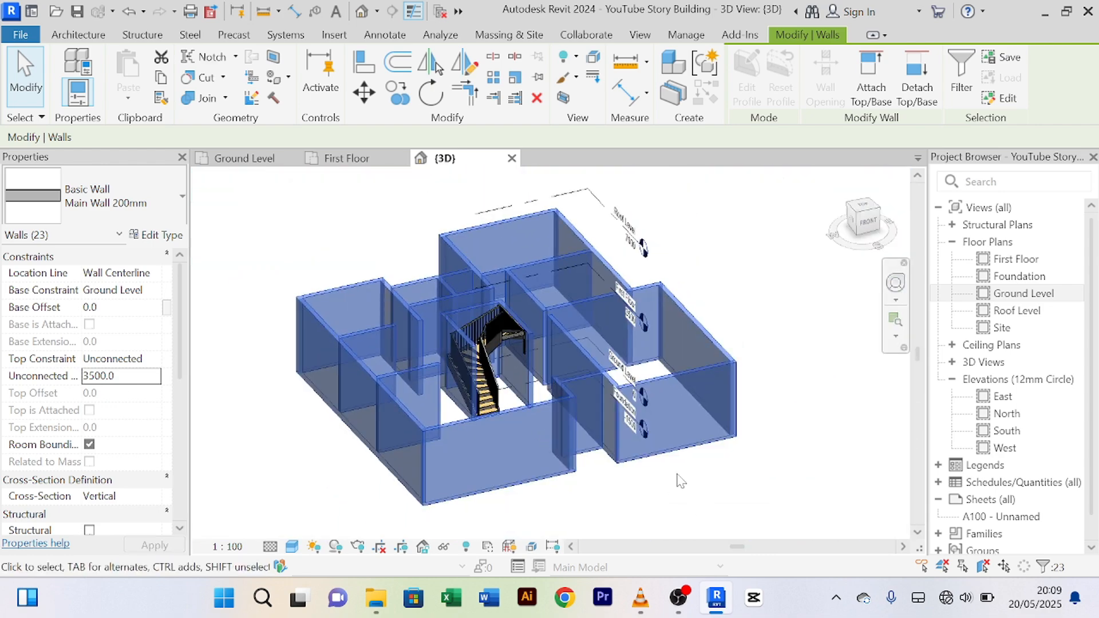
Step: Clear the wall selection and orbit the 3D view to inspect the 3500-high walls
{"action": "left_click", "coordinate": [680, 481]}
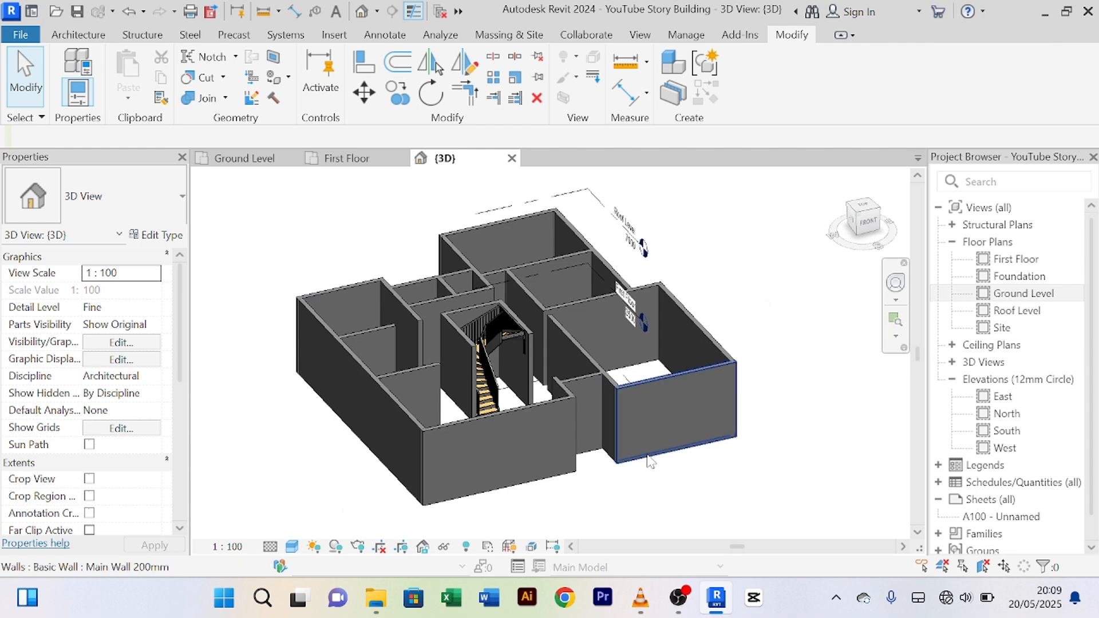
{"action": "middle_click_drag", "start_coordinate": [652, 463], "coordinate": [585, 457], "text": "shift"}
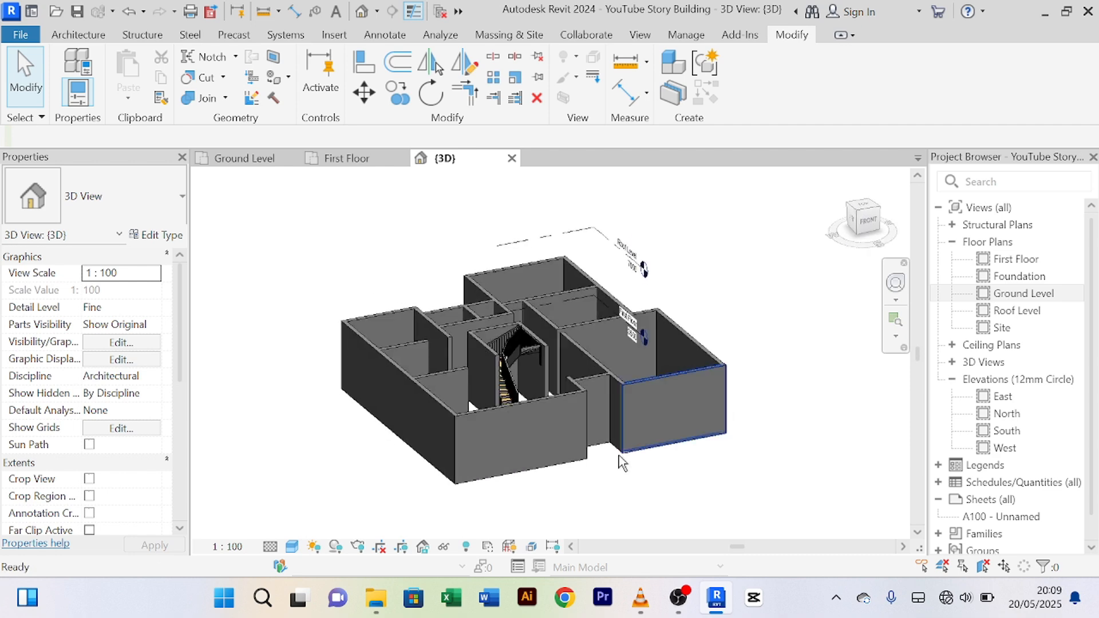
{"action": "scroll", "coordinate": [519, 332], "scroll_direction": "up", "scroll_amount": 5}
{"action": "scroll", "coordinate": [616, 304], "scroll_direction": "down", "scroll_amount": 2}
{"action": "scroll", "coordinate": [595, 296], "scroll_direction": "down", "scroll_amount": 4}
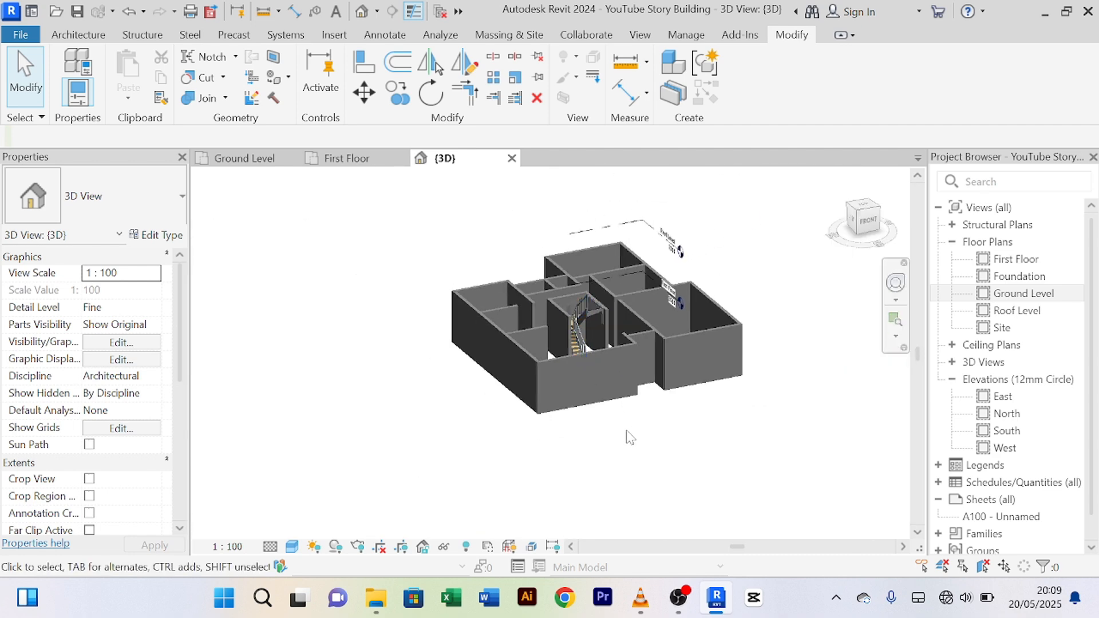
{"action": "middle_click_drag", "start_coordinate": [596, 296], "coordinate": [572, 459], "text": "shift"}
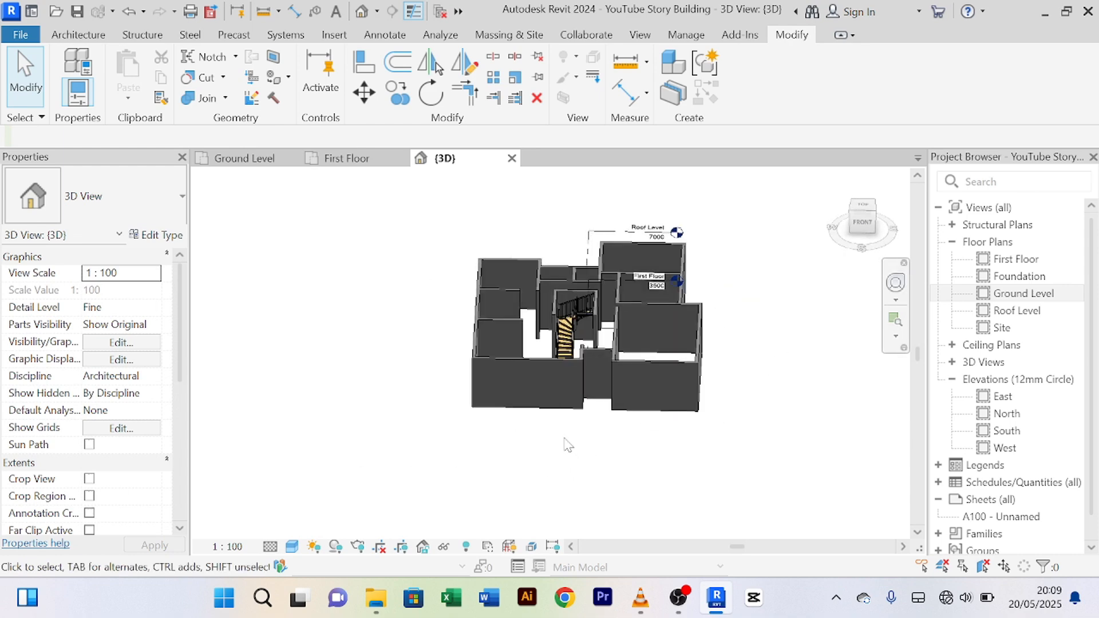
{"action": "scroll", "coordinate": [564, 438], "scroll_direction": "up", "scroll_amount": 2}
{"action": "scroll", "coordinate": [559, 436], "scroll_direction": "up", "scroll_amount": 2}
{"action": "scroll", "coordinate": [559, 435], "scroll_direction": "down", "scroll_amount": 4}
Step: Recentre the building in 3D, then return to the Ground Level floor plan
{"action": "middle_click_drag", "start_coordinate": [559, 436], "coordinate": [512, 469]}
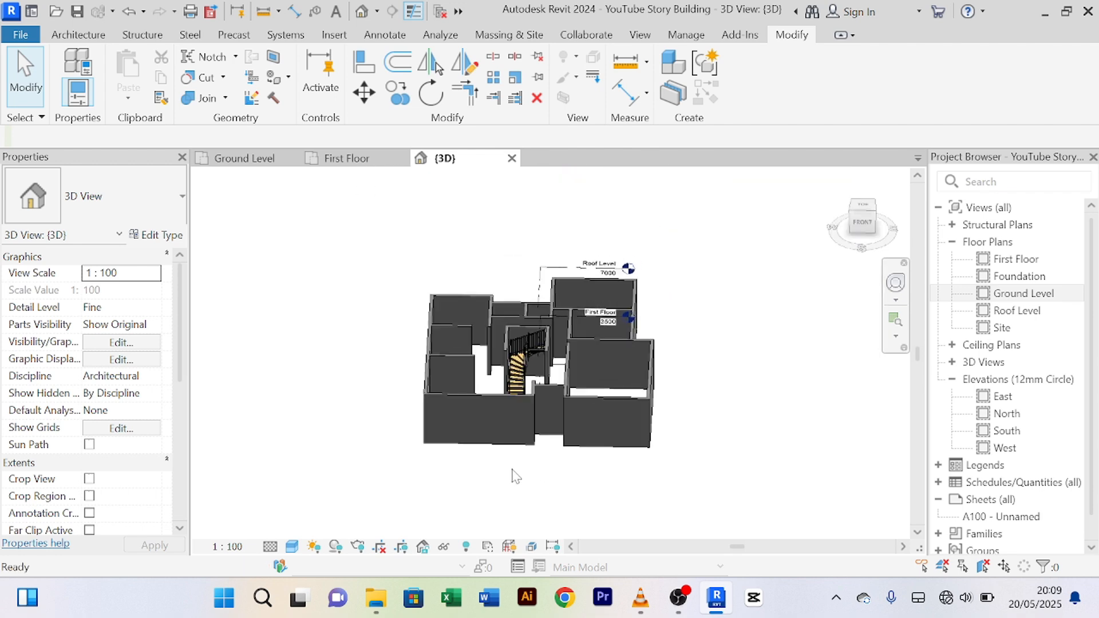
{"action": "scroll", "coordinate": [495, 403], "scroll_direction": "up", "scroll_amount": 3}
{"action": "scroll", "coordinate": [504, 363], "scroll_direction": "up", "scroll_amount": 2}
{"action": "scroll", "coordinate": [503, 363], "scroll_direction": "down", "scroll_amount": 4}
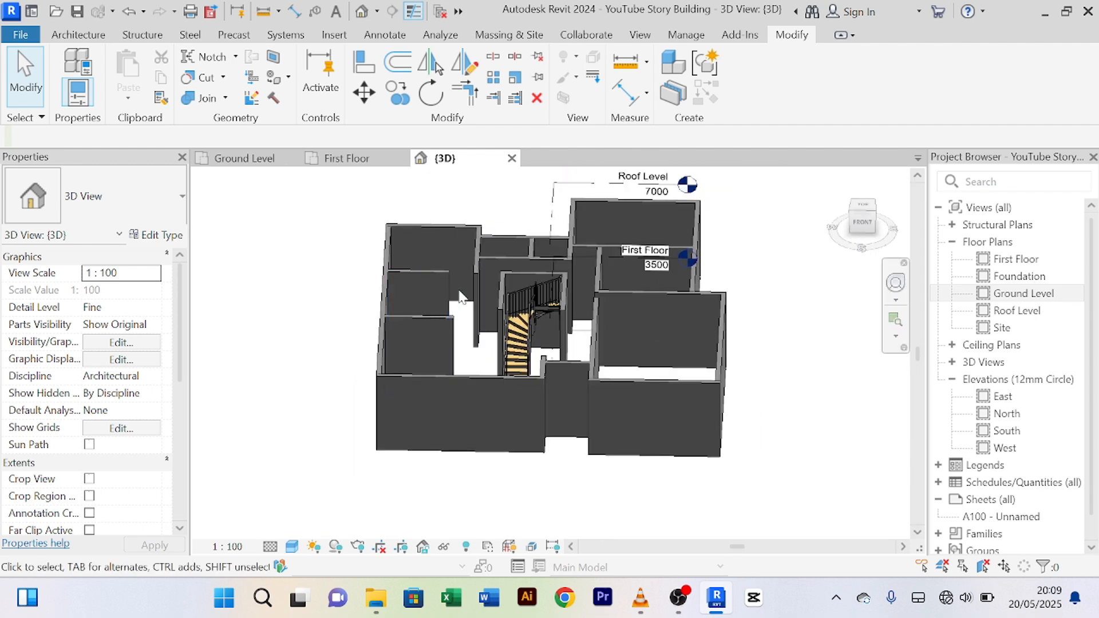
{"action": "scroll", "coordinate": [463, 321], "scroll_direction": "up", "scroll_amount": 3}
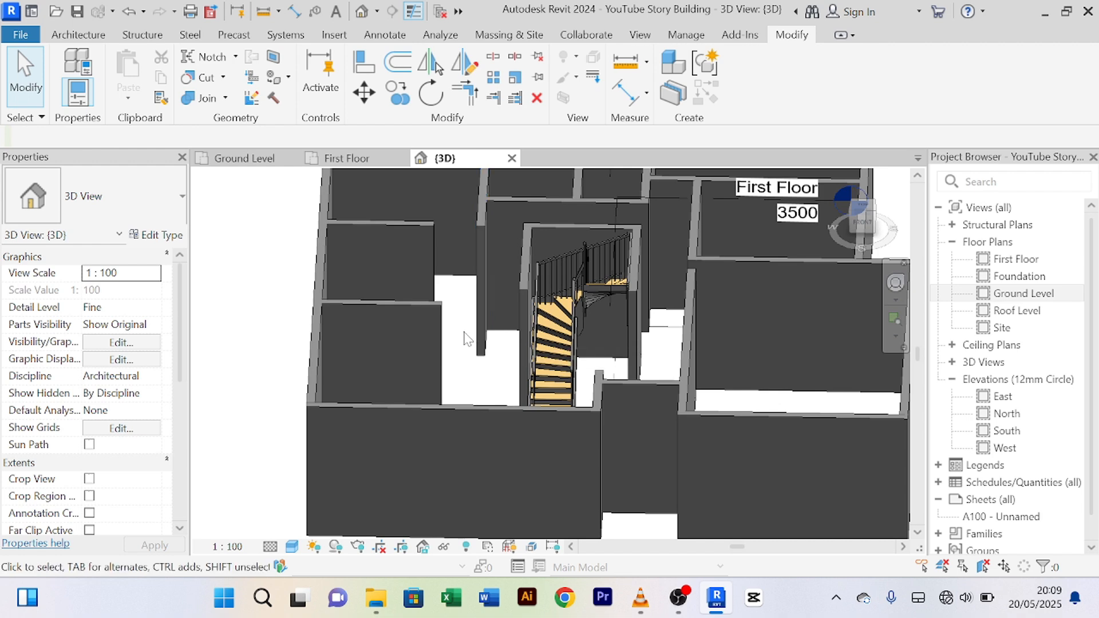
{"action": "left_click", "coordinate": [245, 158]}
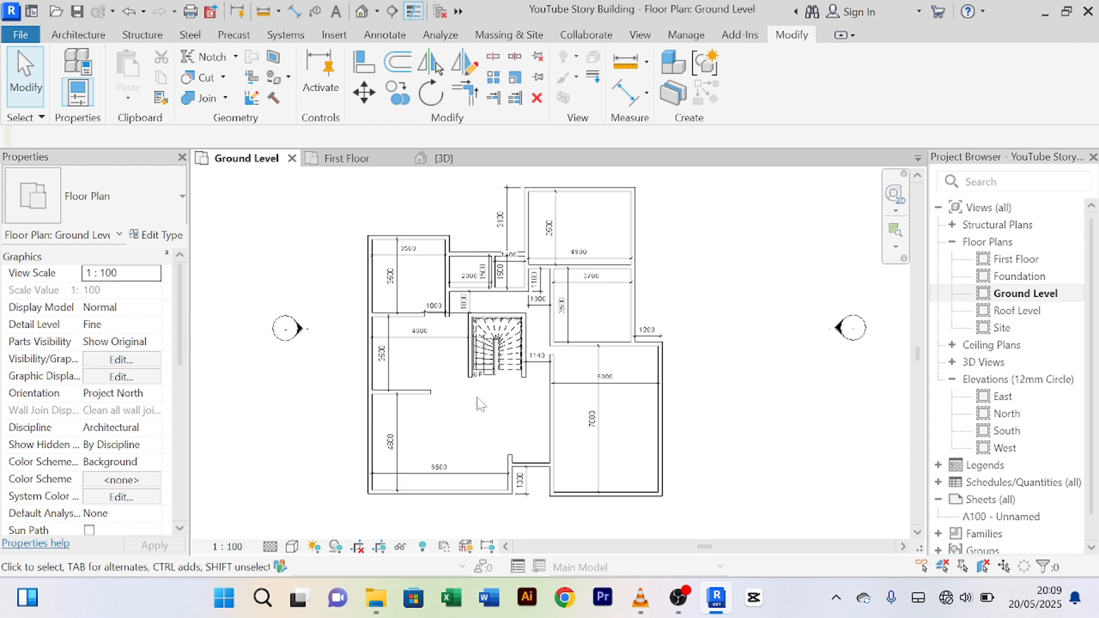
Step: Start an architectural floor sketch and open the floor type's properties
{"action": "left_click", "coordinate": [78, 37]}
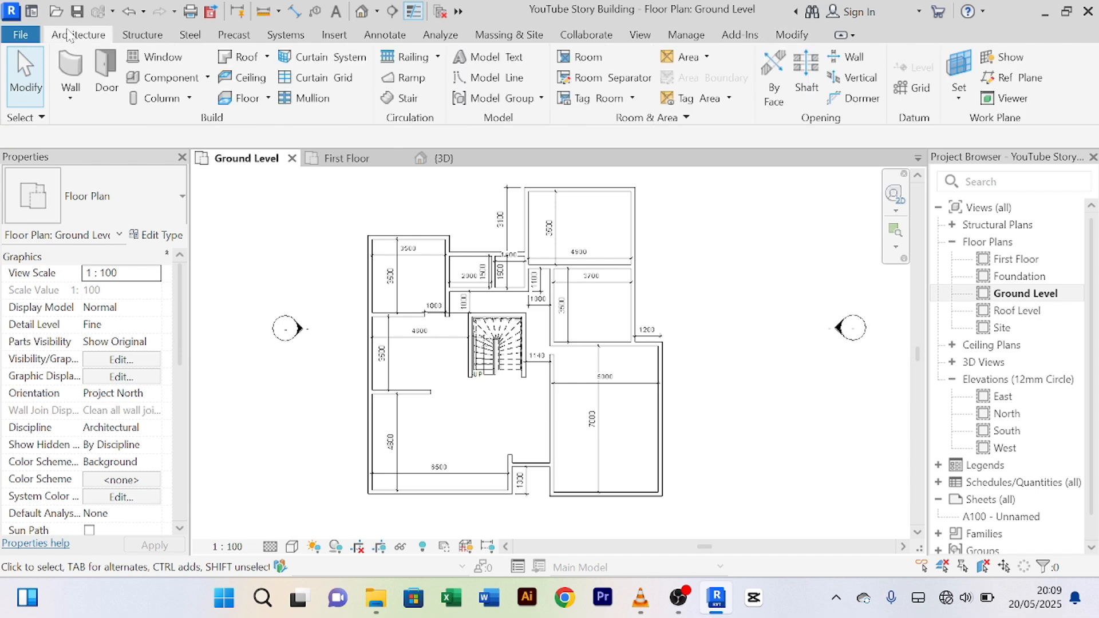
{"action": "left_click", "coordinate": [267, 101]}
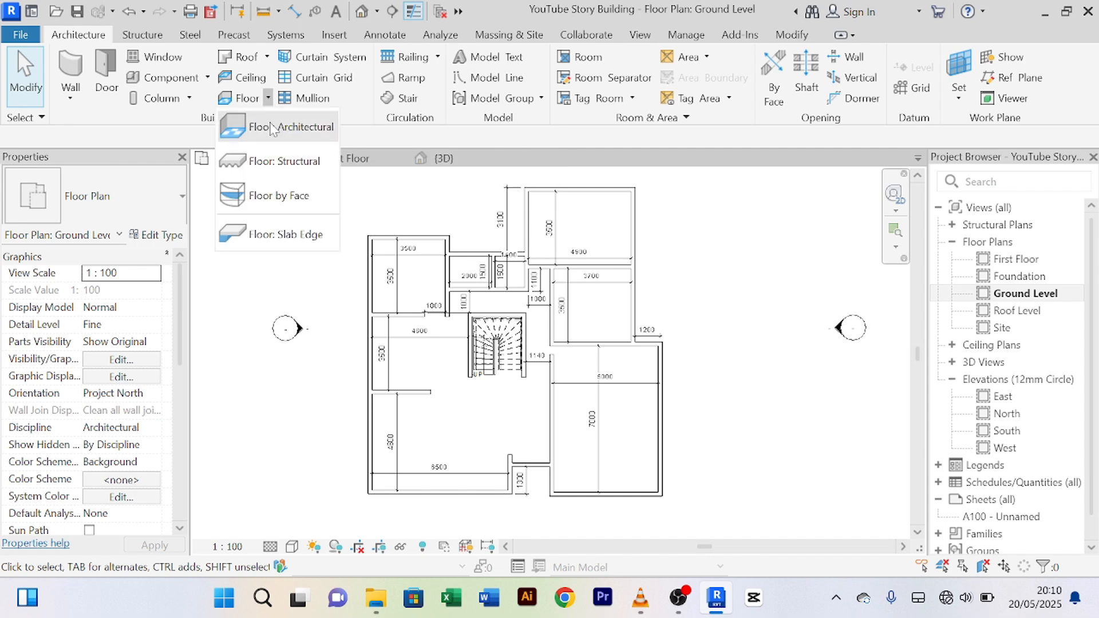
{"action": "left_click", "coordinate": [266, 139]}
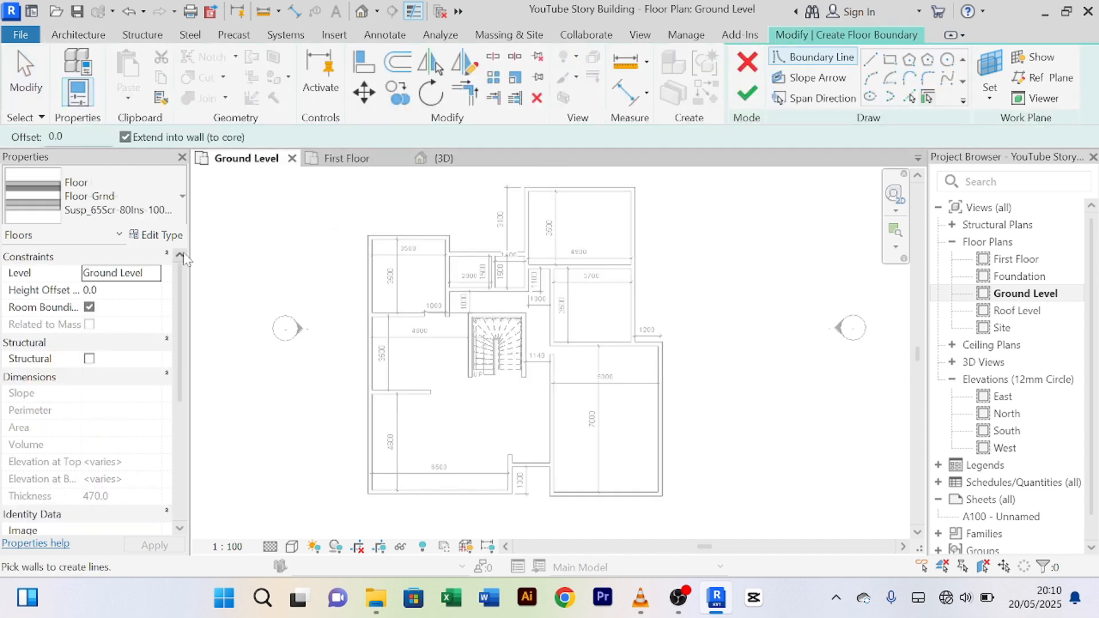
{"action": "left_click", "coordinate": [153, 237]}
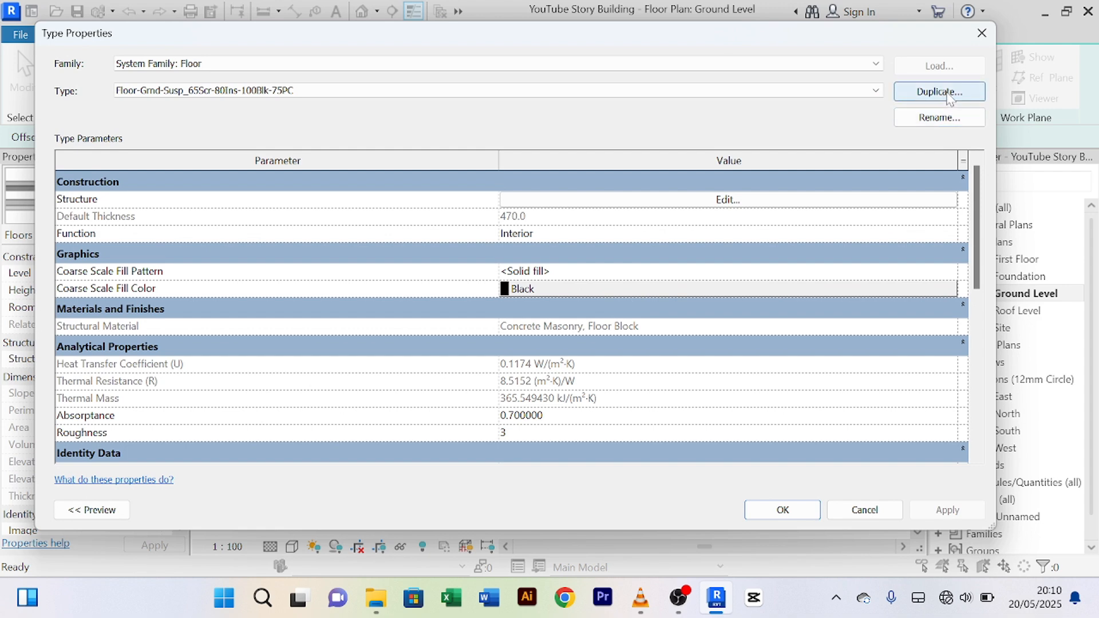
Step: Duplicate the suspended ground-floor type under the name 'Floor 150mm'
{"action": "left_click", "coordinate": [946, 93]}
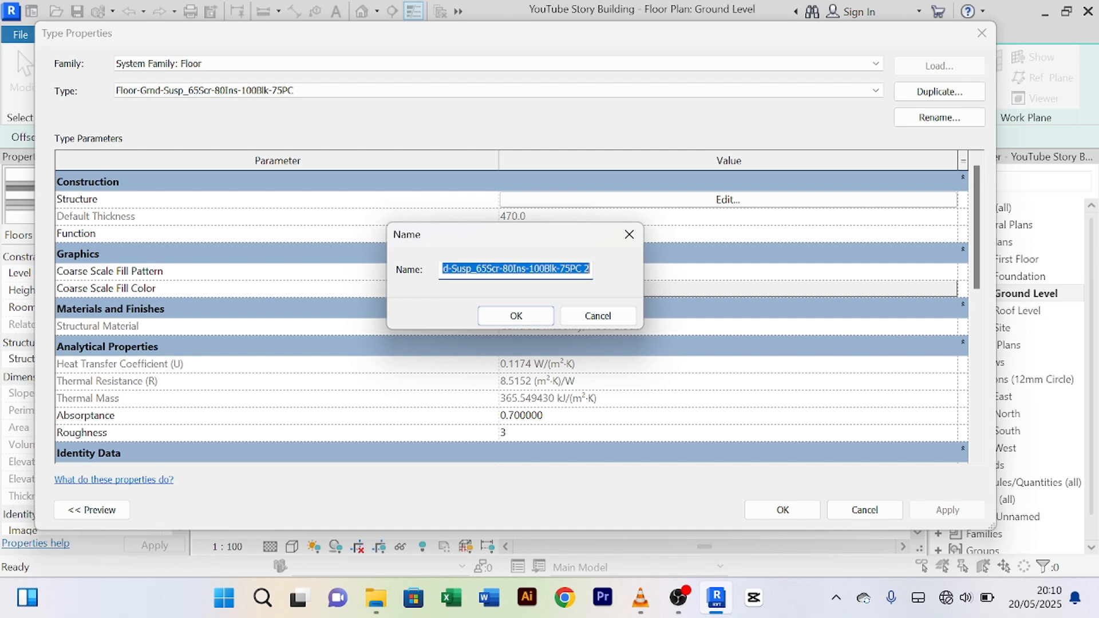
{"action": "type", "text": "Floor 150mm"}
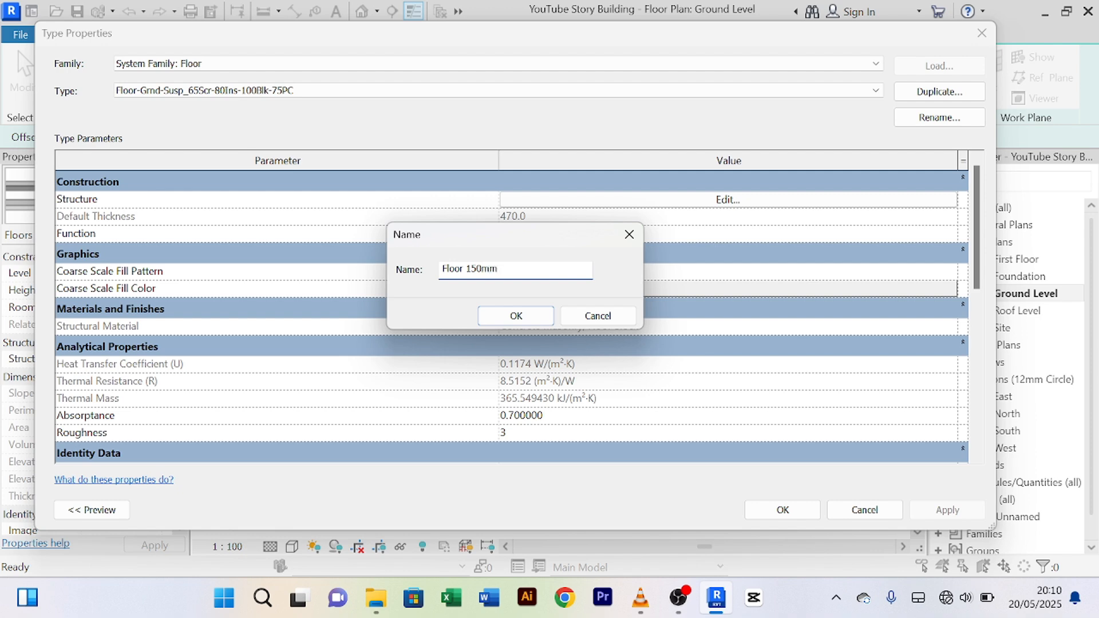
{"action": "key", "text": "ctrl+a"}
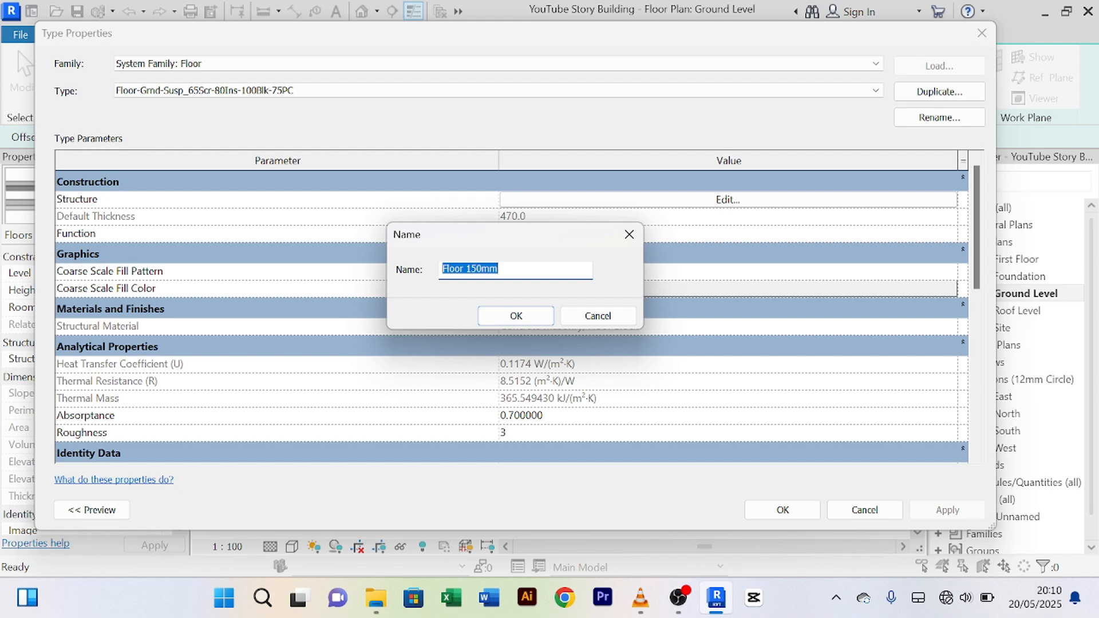
{"action": "left_click", "coordinate": [519, 316]}
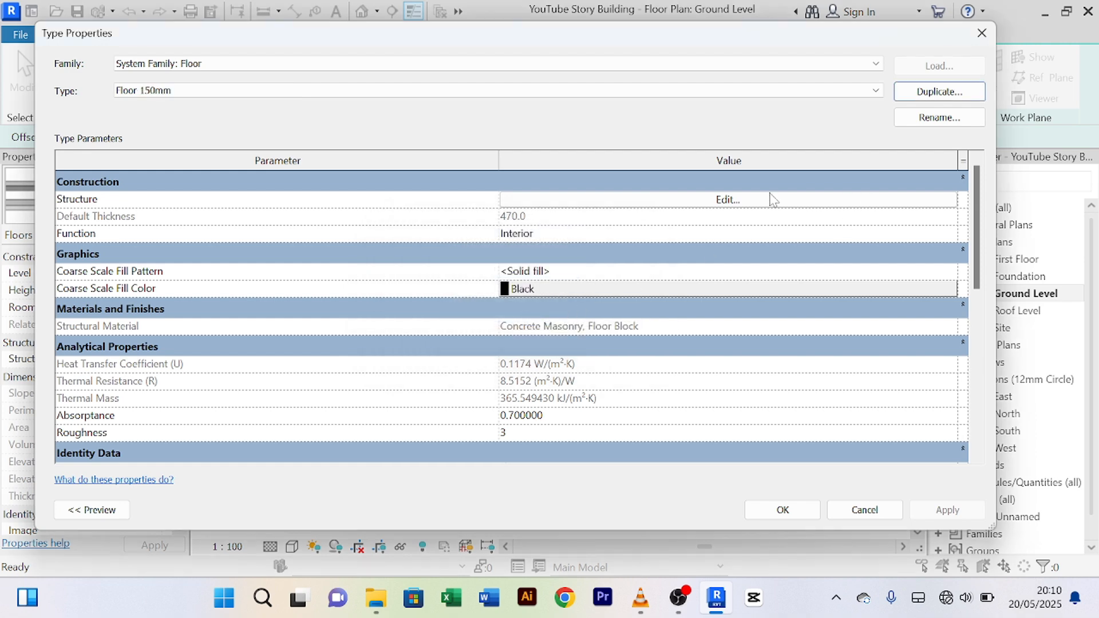
Step: Delete the Finish 1 screed, vapor retarder, rigid insulation, air and damp-proofing layers
{"action": "left_click", "coordinate": [735, 206]}
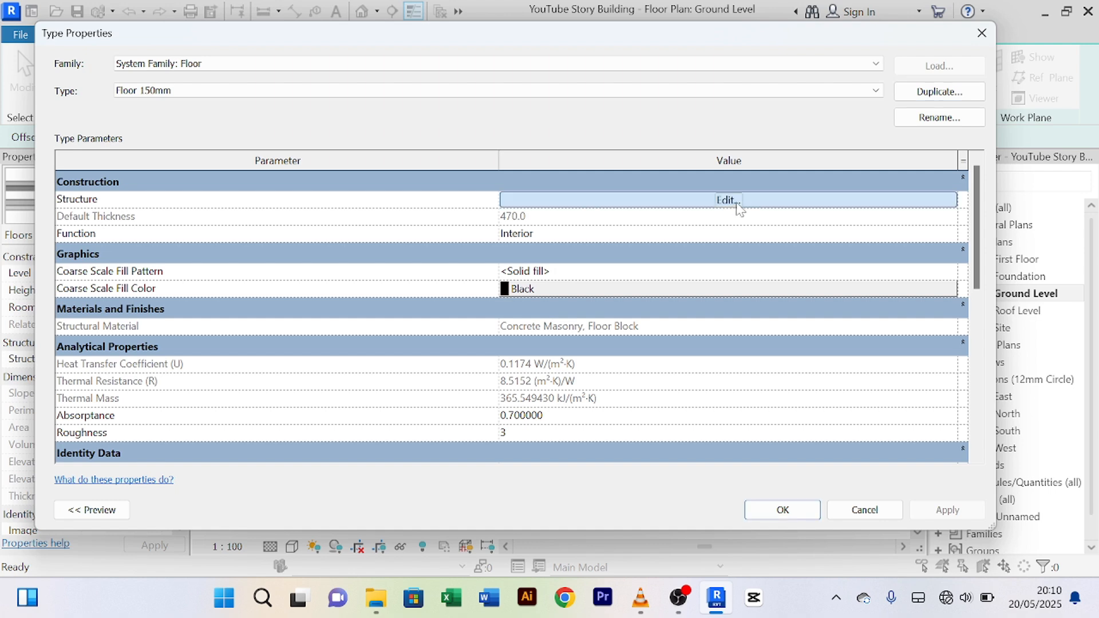
{"action": "scroll", "coordinate": [165, 252], "scroll_direction": "down", "scroll_amount": 1}
{"action": "scroll", "coordinate": [167, 253], "scroll_direction": "up", "scroll_amount": 1}
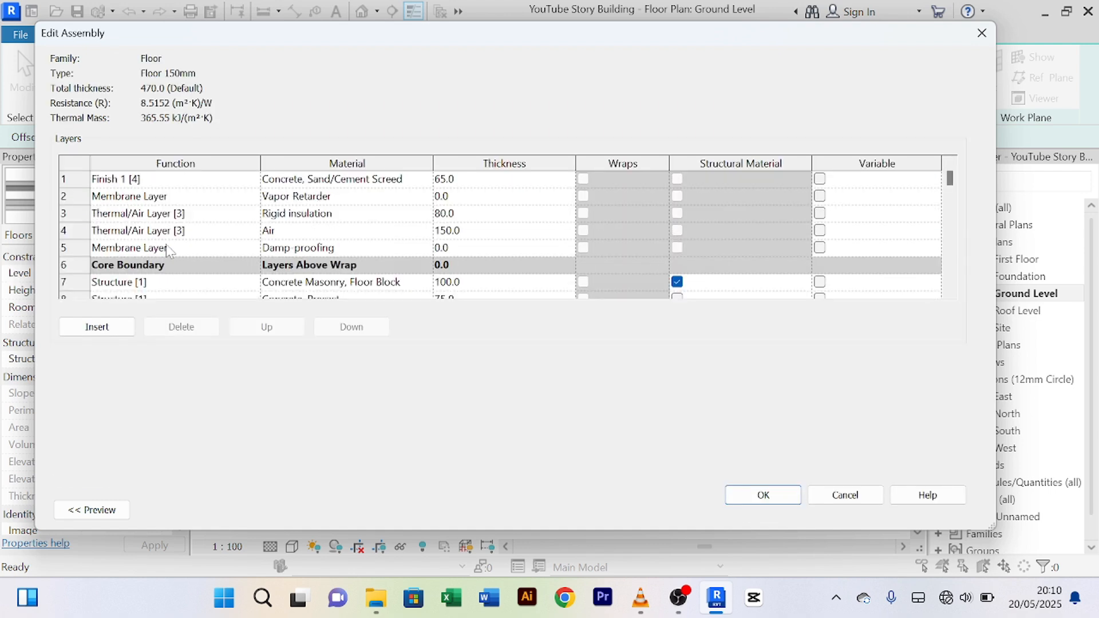
{"action": "scroll", "coordinate": [186, 226], "scroll_direction": "down", "scroll_amount": 1}
{"action": "scroll", "coordinate": [183, 231], "scroll_direction": "up", "scroll_amount": 1}
{"action": "scroll", "coordinate": [173, 236], "scroll_direction": "down", "scroll_amount": 1}
{"action": "scroll", "coordinate": [125, 246], "scroll_direction": "up", "scroll_amount": 1}
{"action": "left_click", "coordinate": [83, 179]}
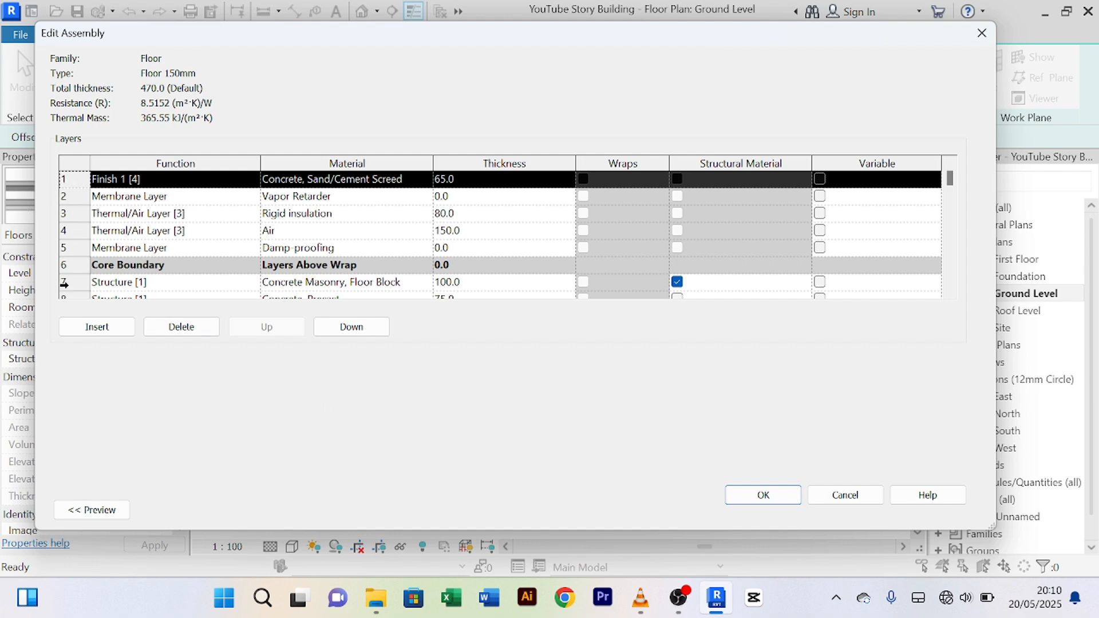
{"action": "left_click", "coordinate": [181, 326]}
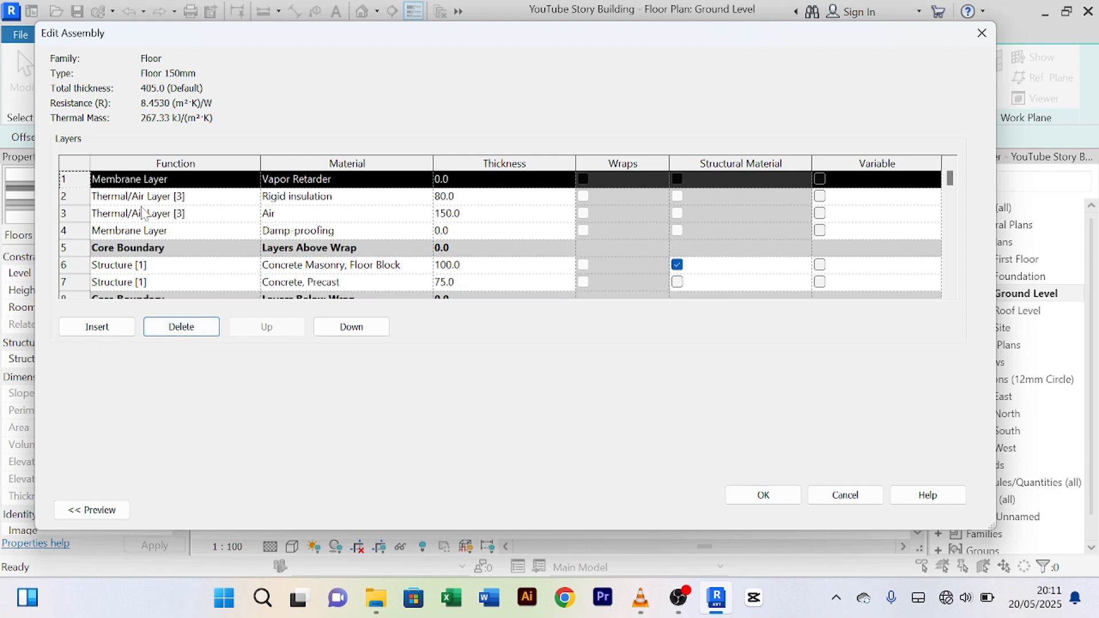
{"action": "left_click", "coordinate": [204, 328]}
{"action": "left_click", "coordinate": [195, 332]}
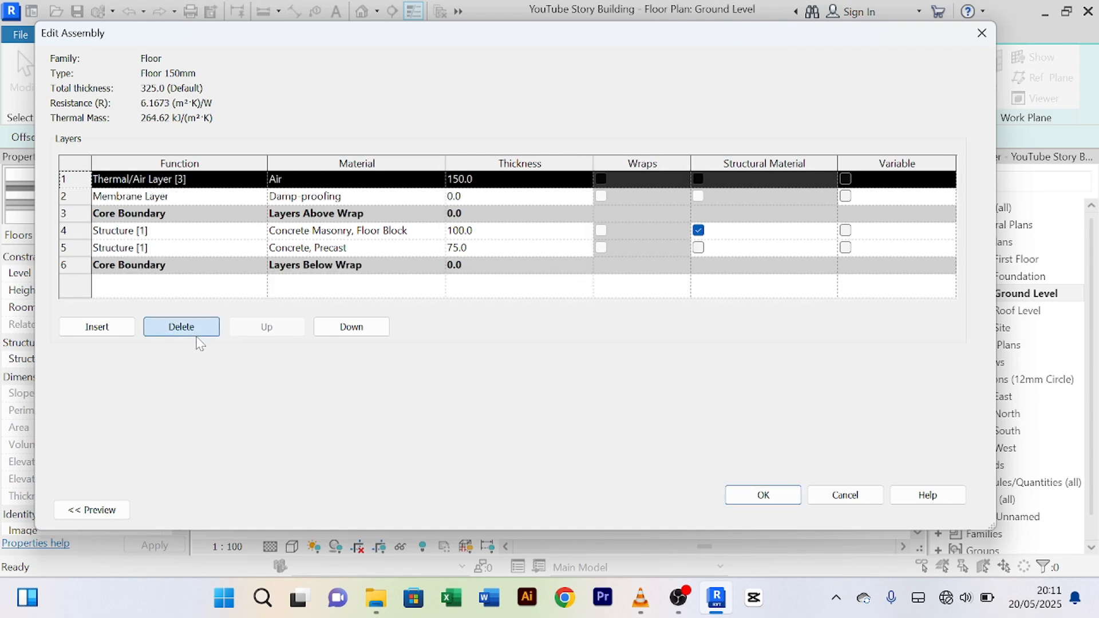
{"action": "left_click", "coordinate": [197, 333]}
{"action": "left_click", "coordinate": [198, 334]}
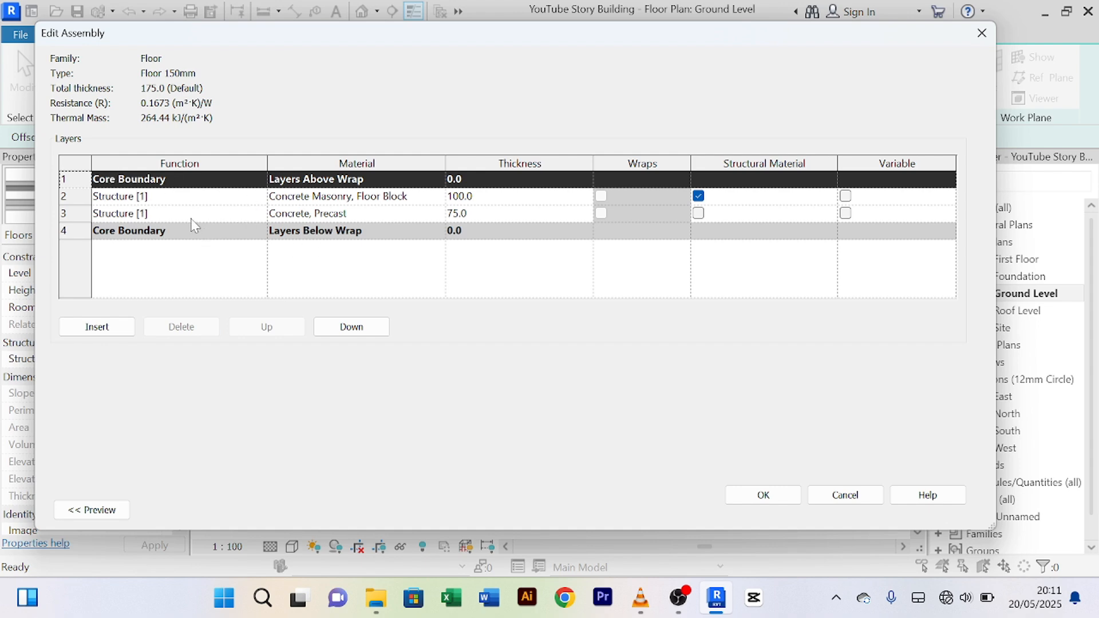
Step: Delete the Concrete, Precast layer, leaving only Concrete Masonry, Floor Block
{"action": "left_click", "coordinate": [83, 197]}
{"action": "left_click", "coordinate": [86, 215]}
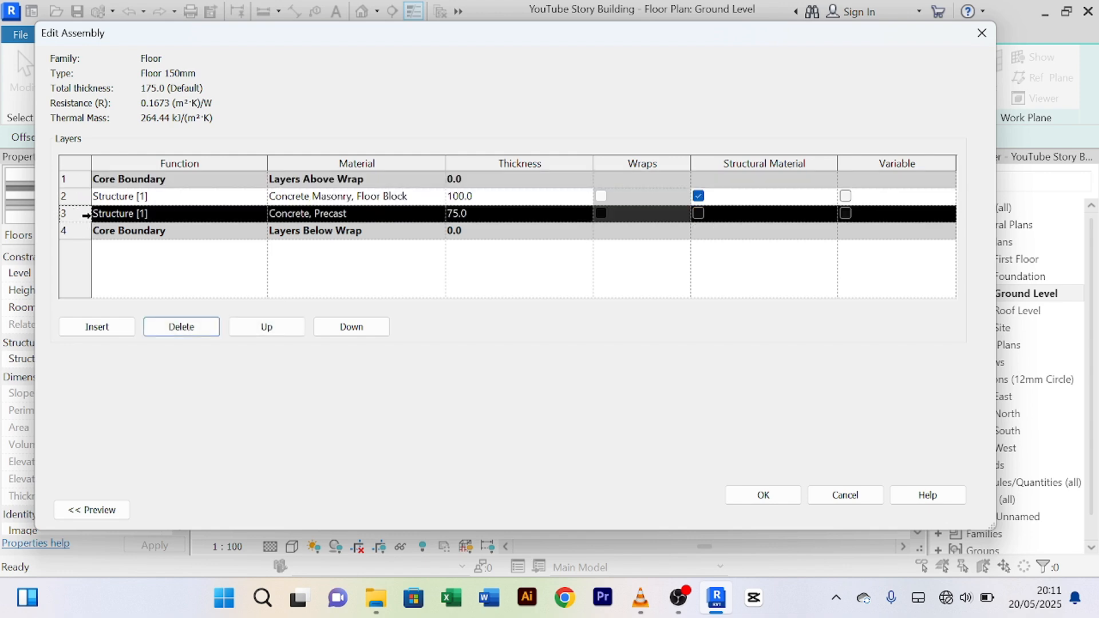
{"action": "left_click", "coordinate": [81, 201]}
{"action": "left_click", "coordinate": [86, 215]}
{"action": "left_click", "coordinate": [82, 197]}
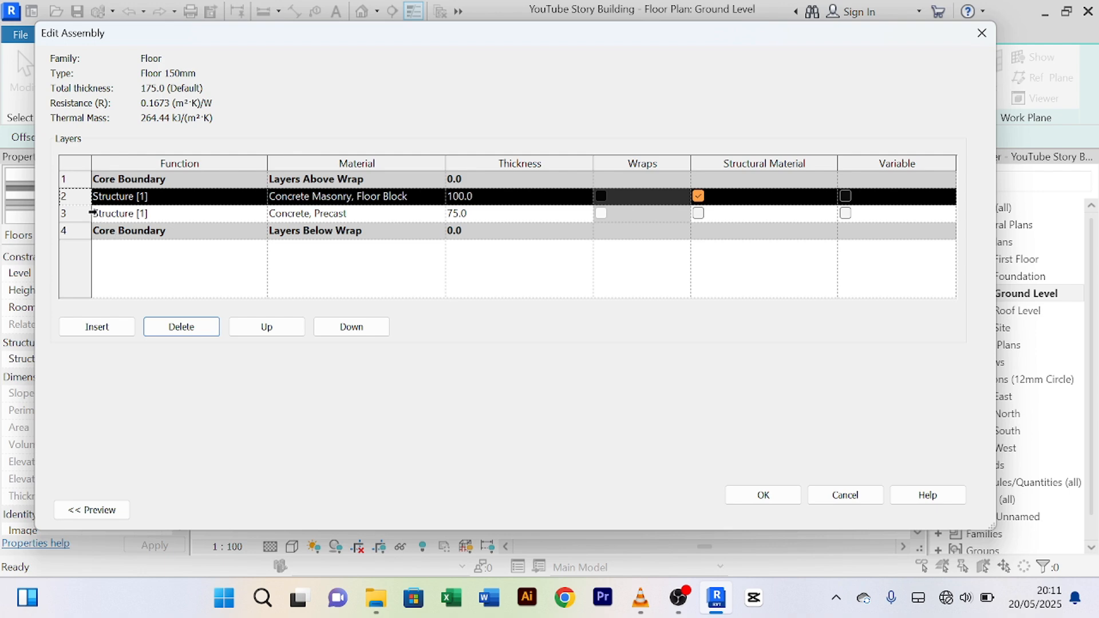
{"action": "left_click", "coordinate": [88, 213]}
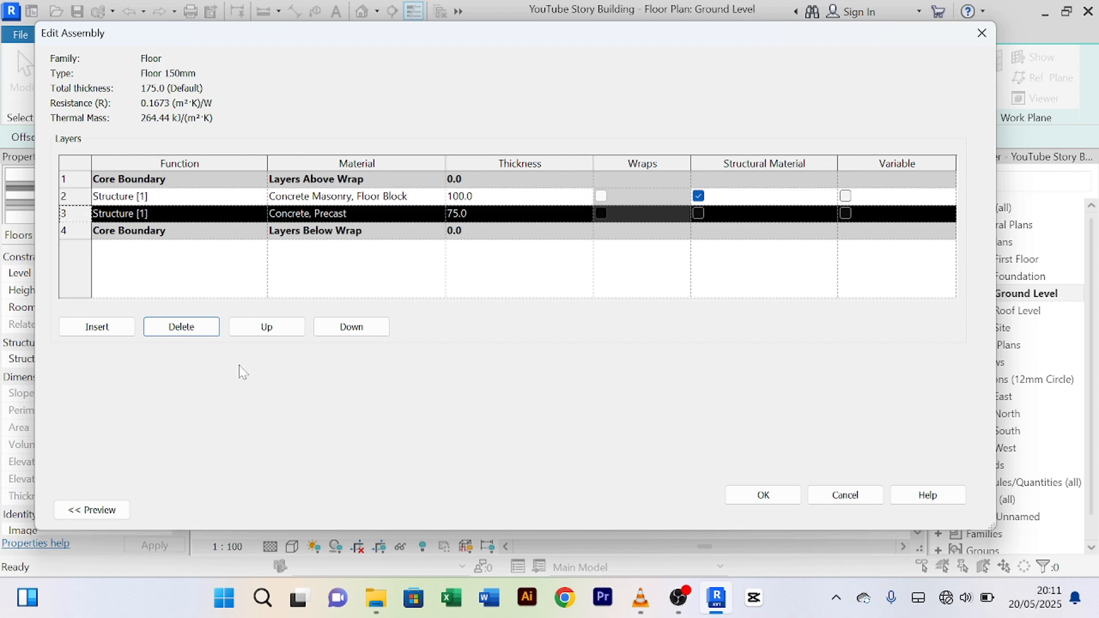
{"action": "left_click", "coordinate": [190, 333]}
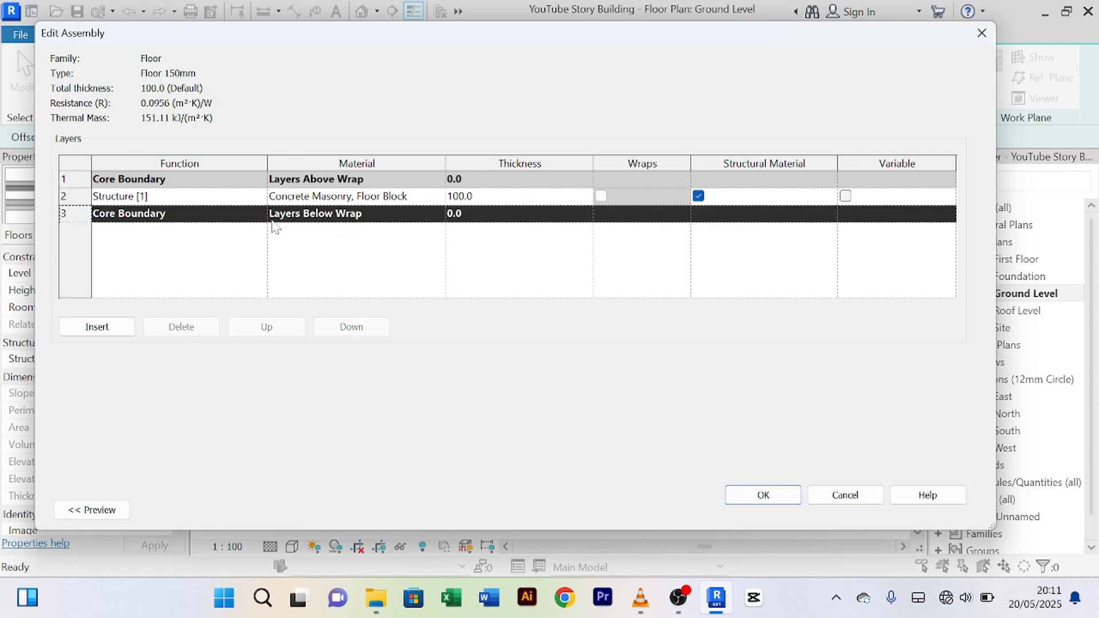
Step: Set the Floor Block layer thickness to 150
{"action": "left_click", "coordinate": [461, 200]}
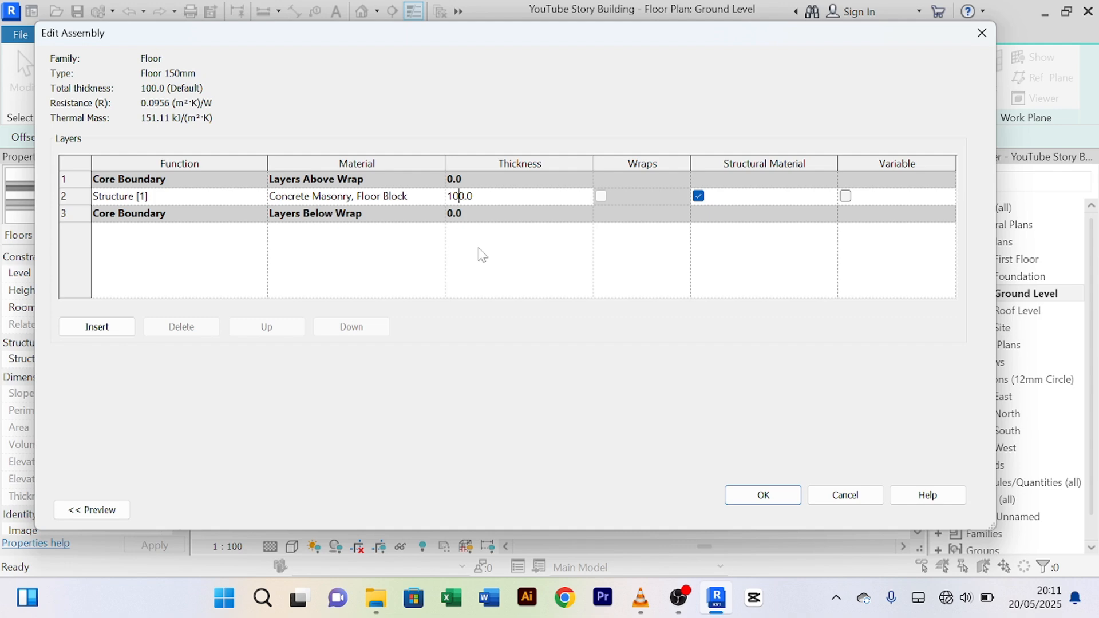
{"action": "key", "text": "BackSpace"}
{"action": "type", "text": "5"}
Step: Commit the 150 layer thickness and open the Material Browser for the structure layer
{"action": "left_click", "coordinate": [365, 197]}
{"action": "left_click", "coordinate": [440, 196]}
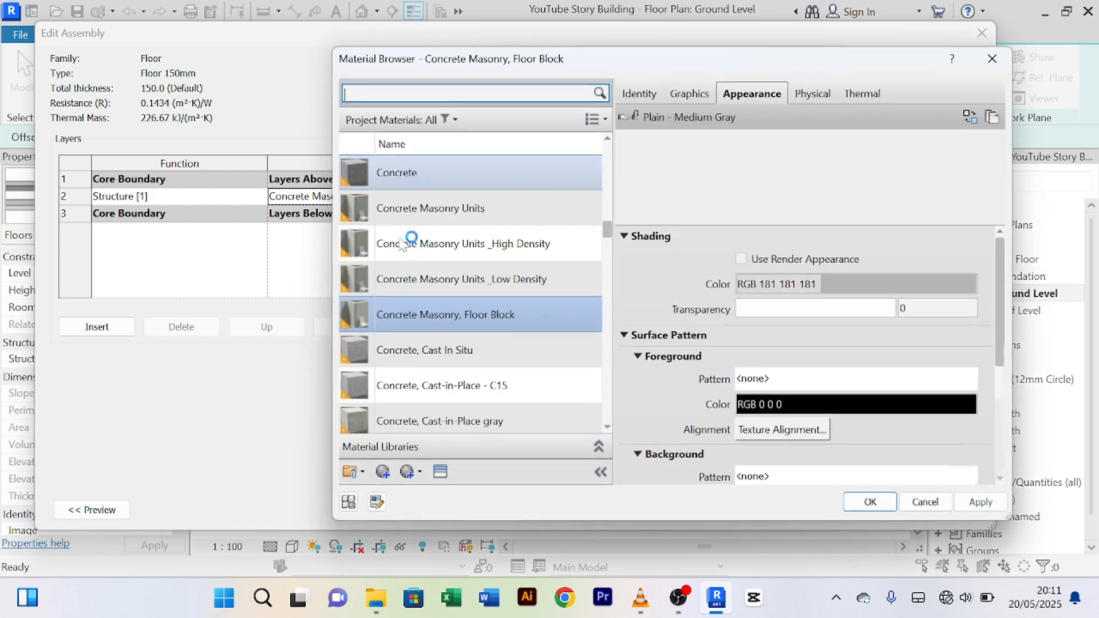
{"action": "left_click_drag", "start_coordinate": [538, 68], "coordinate": [437, 62]}
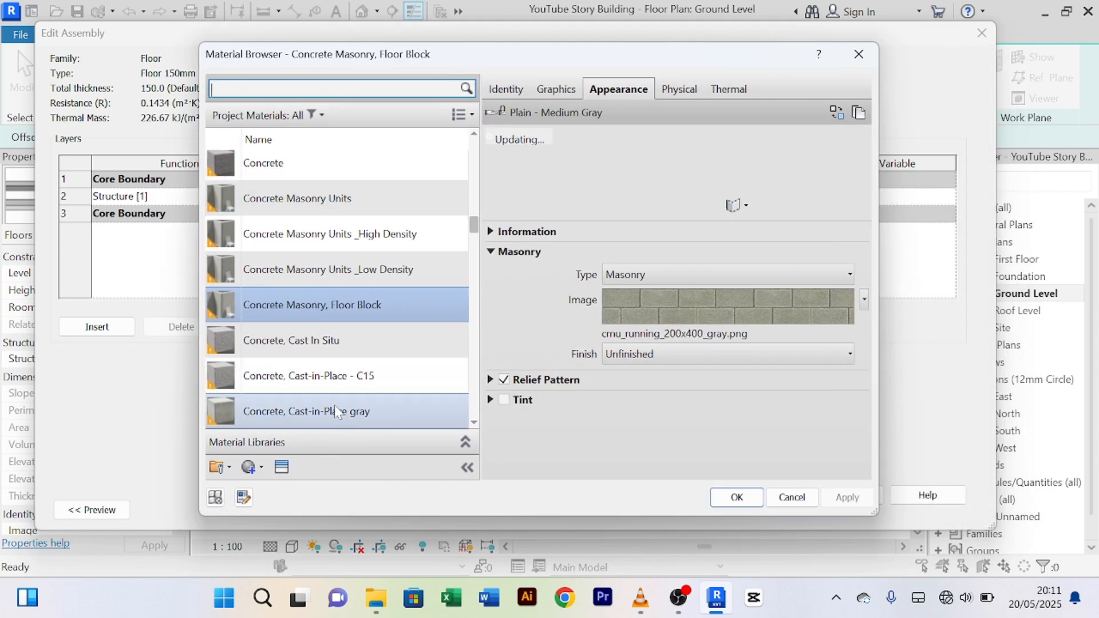
Step: Create a new material and rename it 'Floor Tile'
{"action": "left_click", "coordinate": [256, 472]}
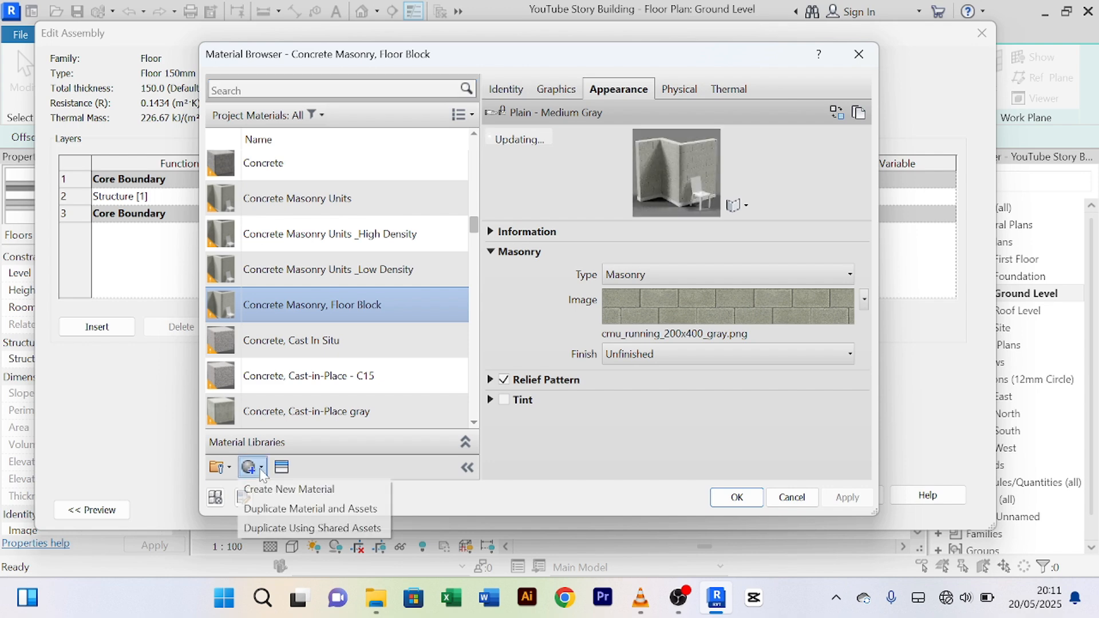
{"action": "left_click", "coordinate": [312, 492]}
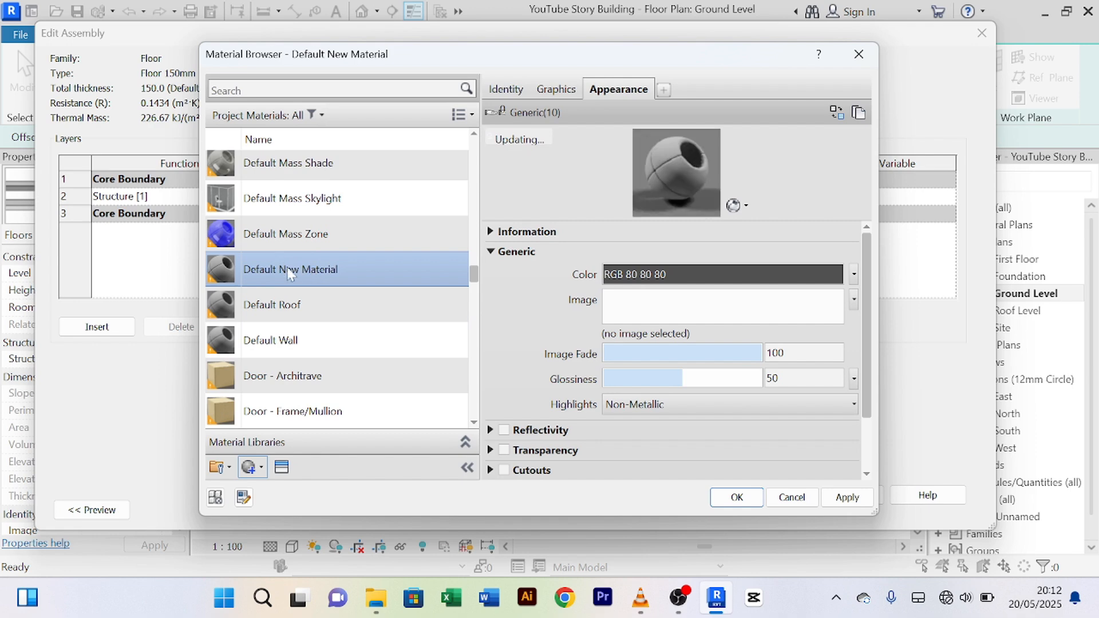
{"action": "right_click", "coordinate": [288, 268]}
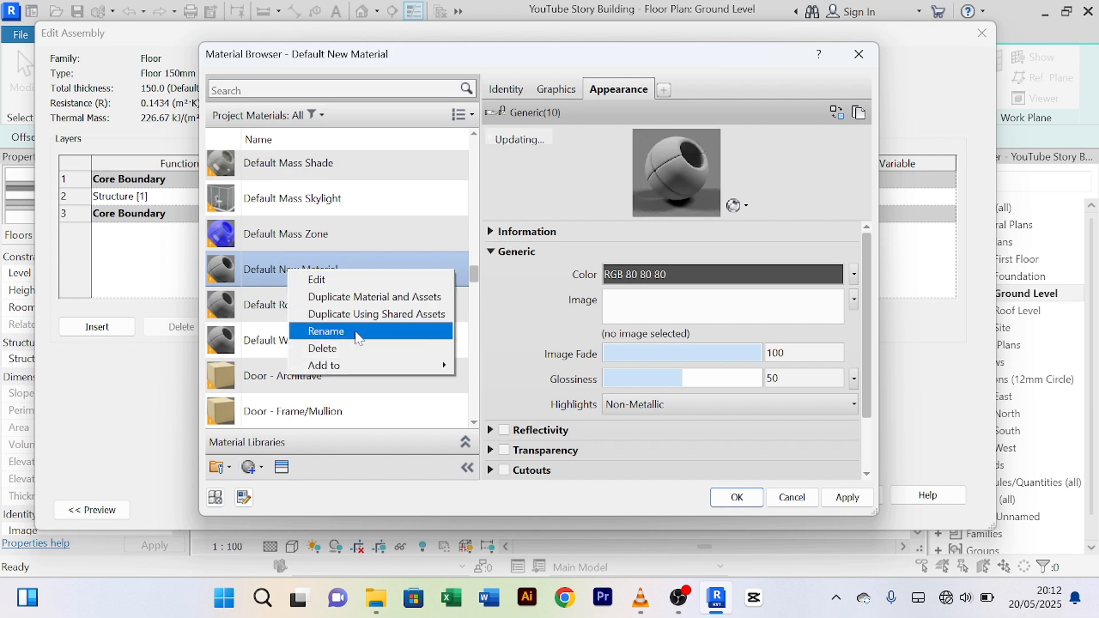
{"action": "left_click", "coordinate": [350, 332]}
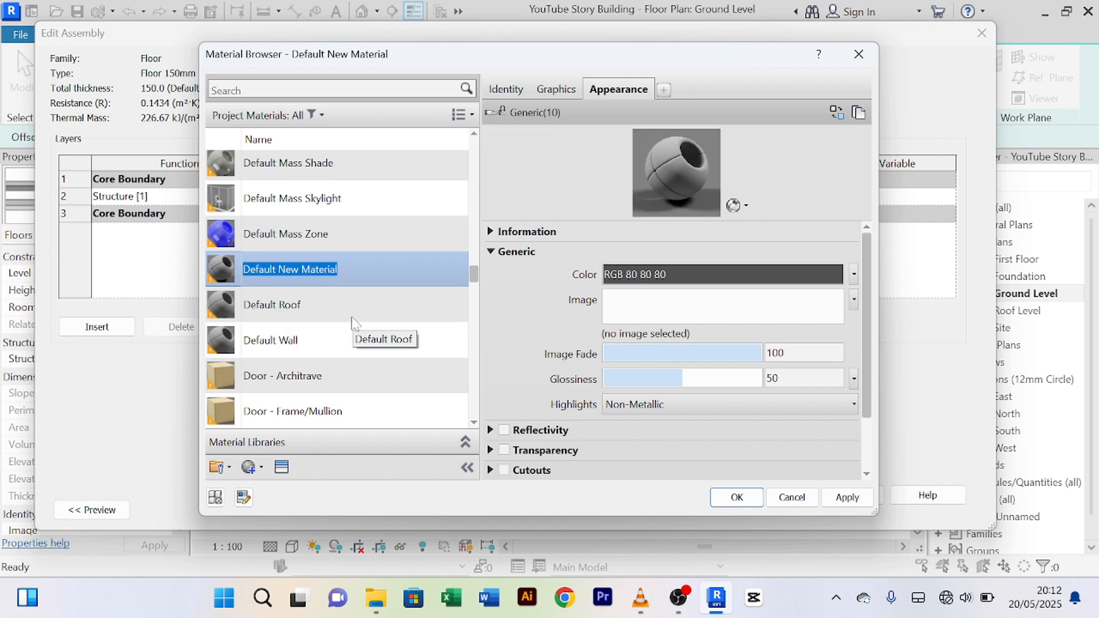
{"action": "type", "text": "F"}
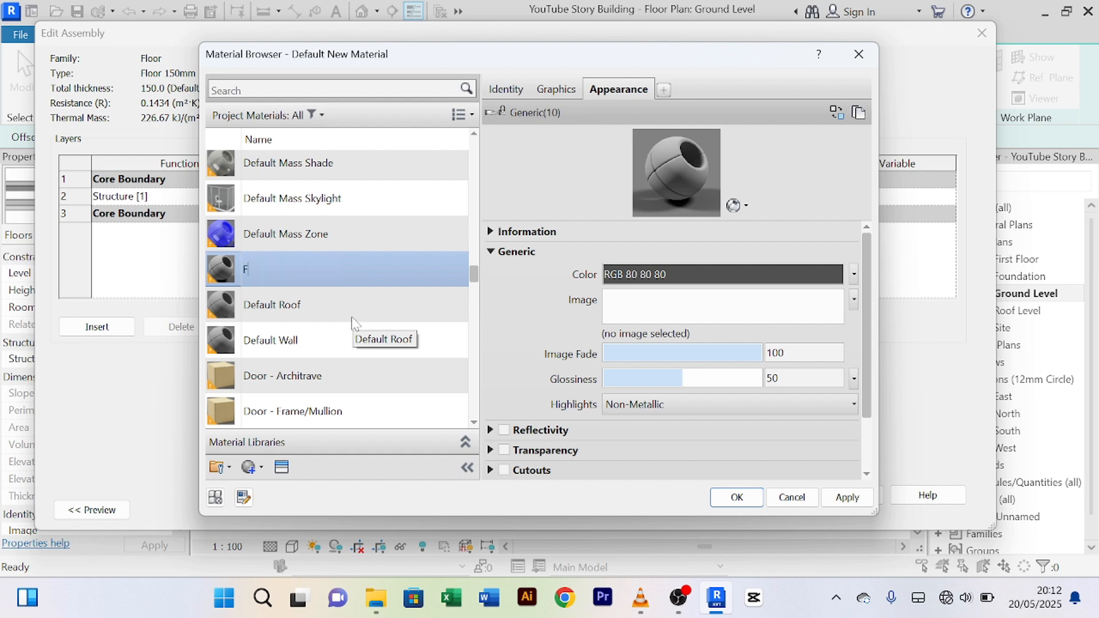
{"action": "type", "text": "loor Tile"}
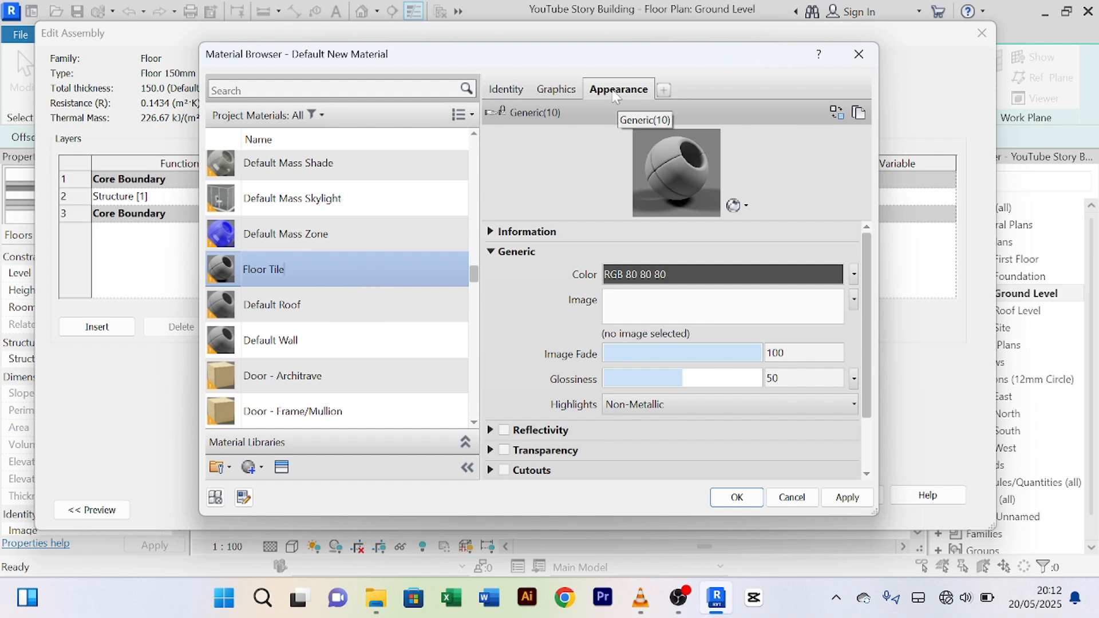
Step: Search the Asset Browser for 'til' and browse Flooring > Stone tile appearances
{"action": "left_click", "coordinate": [835, 116]}
{"action": "left_click", "coordinate": [836, 116]}
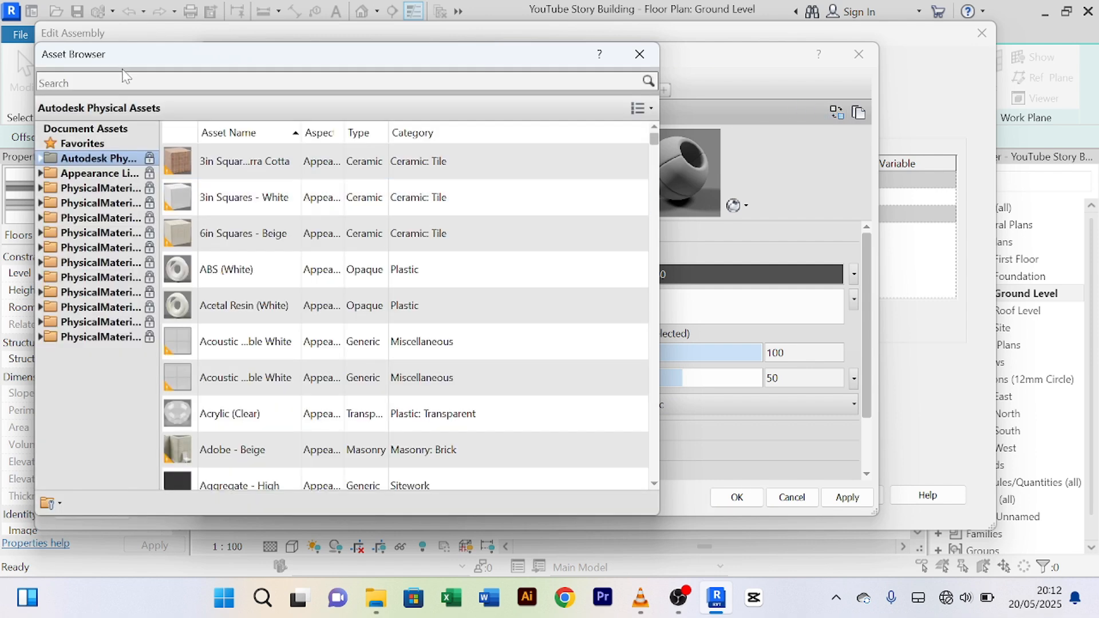
{"action": "left_click", "coordinate": [92, 82]}
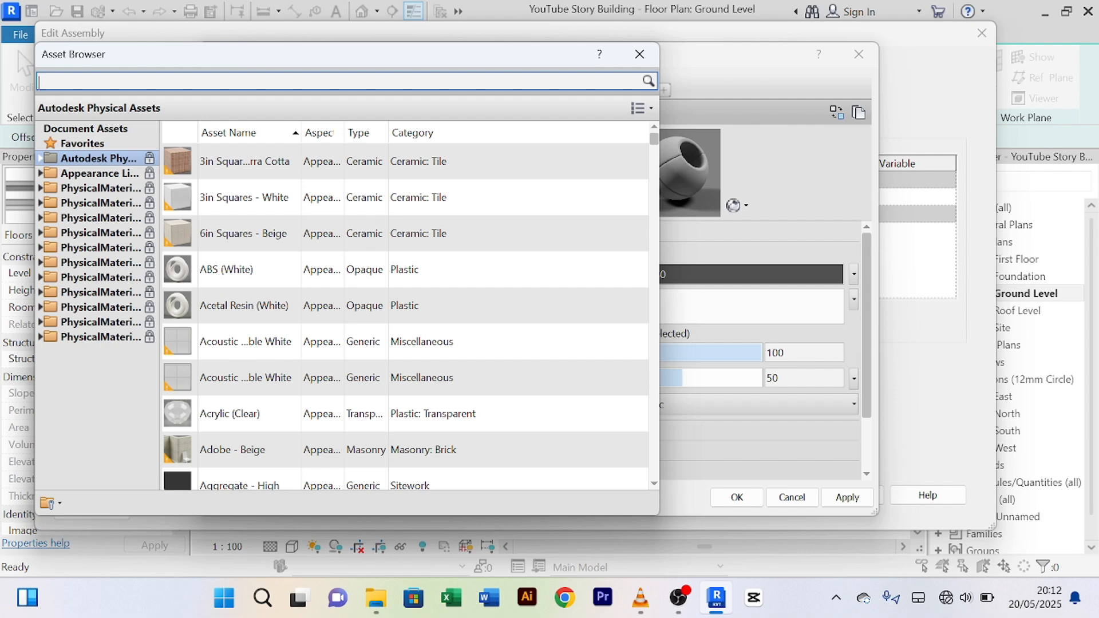
{"action": "type", "text": "tiles"}
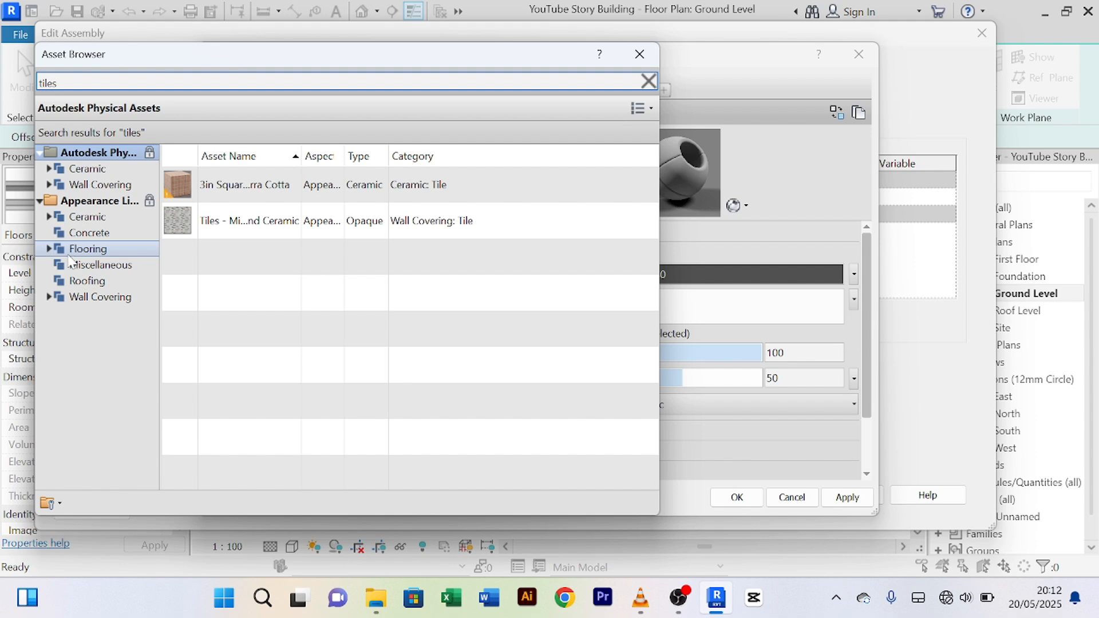
{"action": "left_click", "coordinate": [50, 249]}
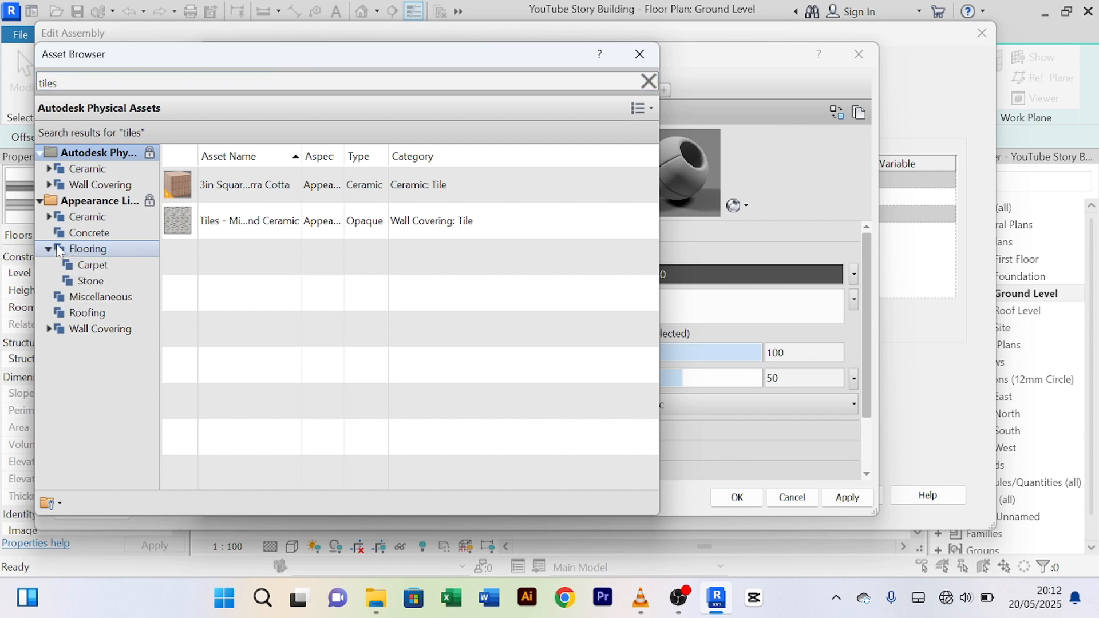
{"action": "left_click", "coordinate": [91, 266]}
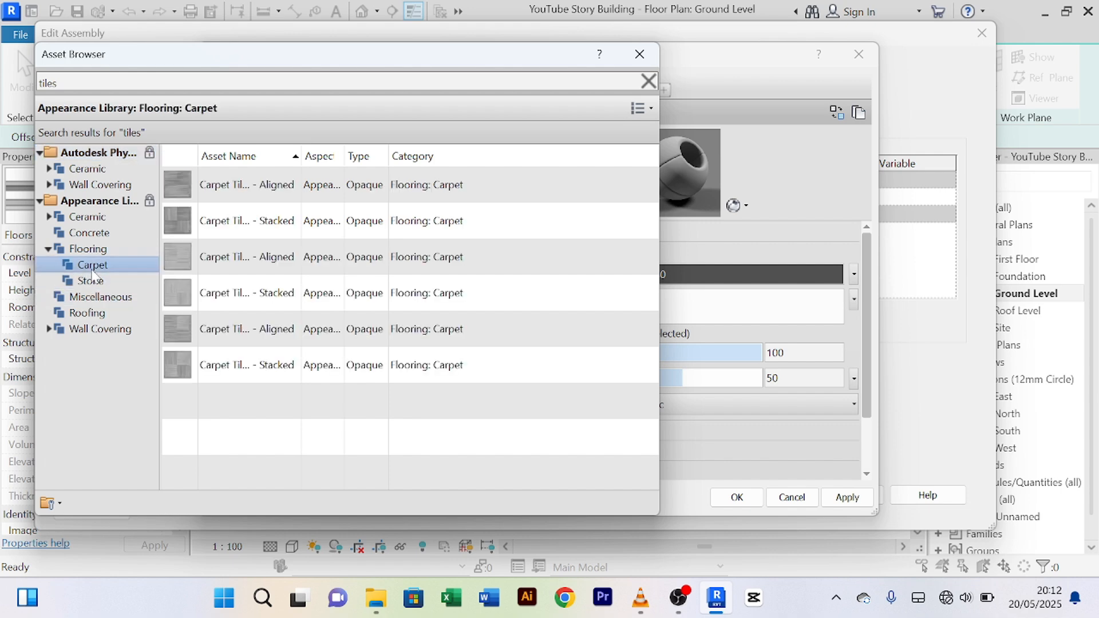
{"action": "left_click", "coordinate": [117, 281]}
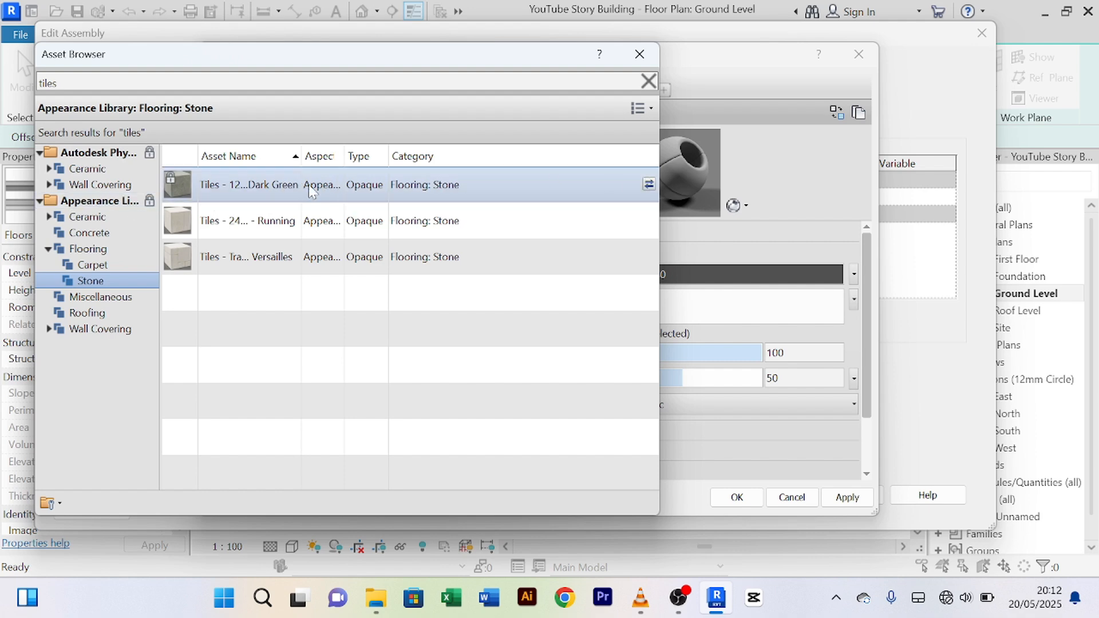
{"action": "left_click", "coordinate": [649, 187]}
Step: Try the travertine running tile and several carpet tile appearances
{"action": "left_click_drag", "start_coordinate": [498, 54], "coordinate": [473, 66]}
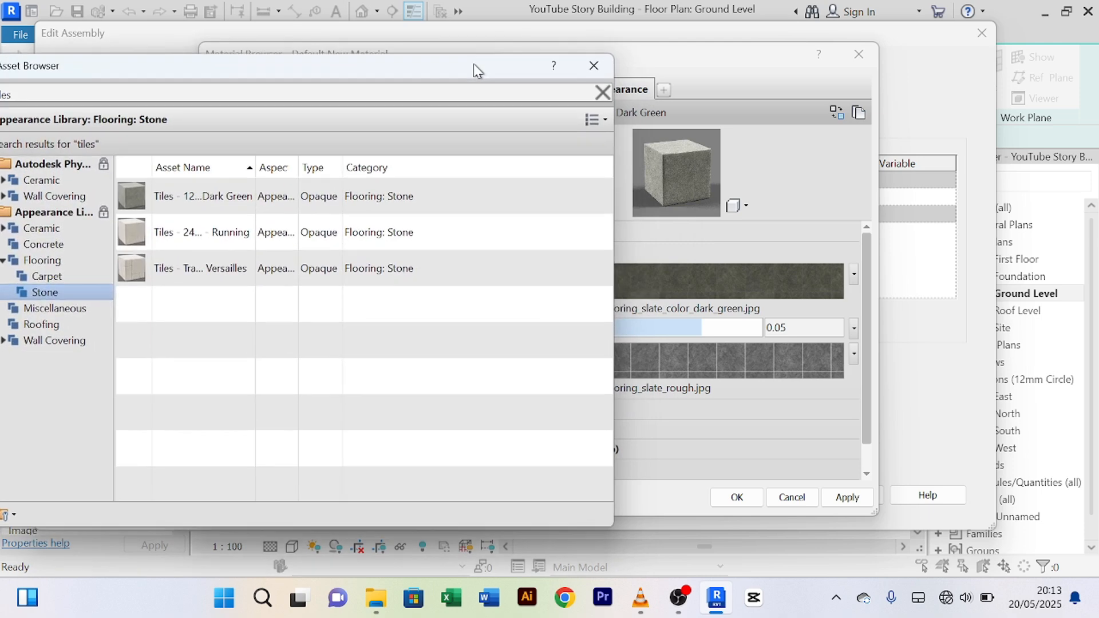
{"action": "left_click", "coordinate": [603, 231]}
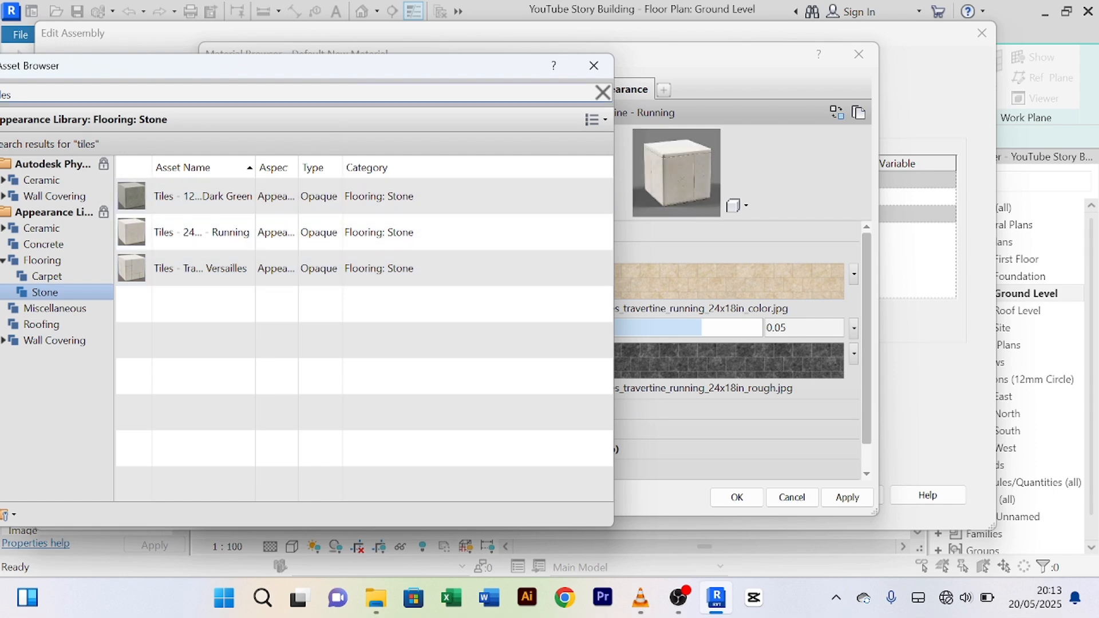
{"action": "left_click_drag", "start_coordinate": [369, 75], "coordinate": [411, 63]}
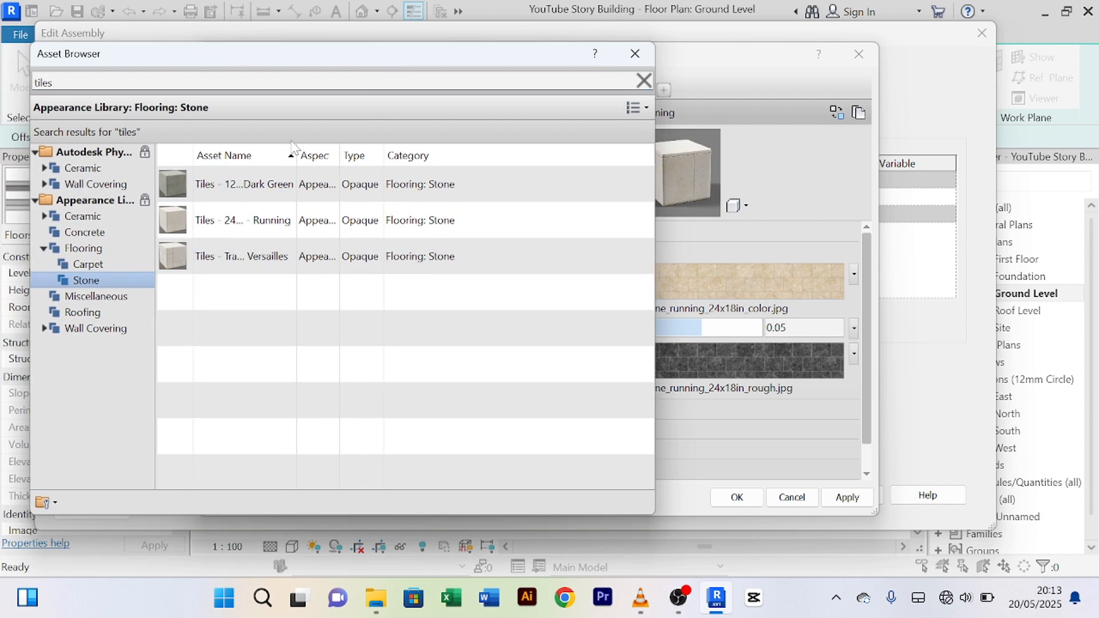
{"action": "left_click", "coordinate": [99, 267]}
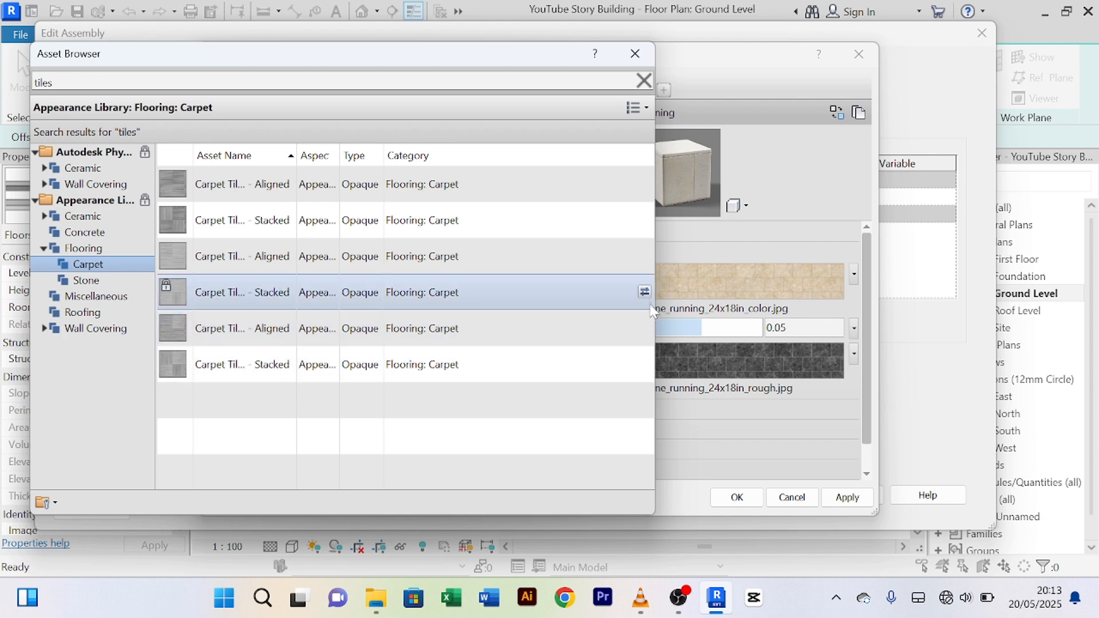
{"action": "left_click", "coordinate": [644, 291]}
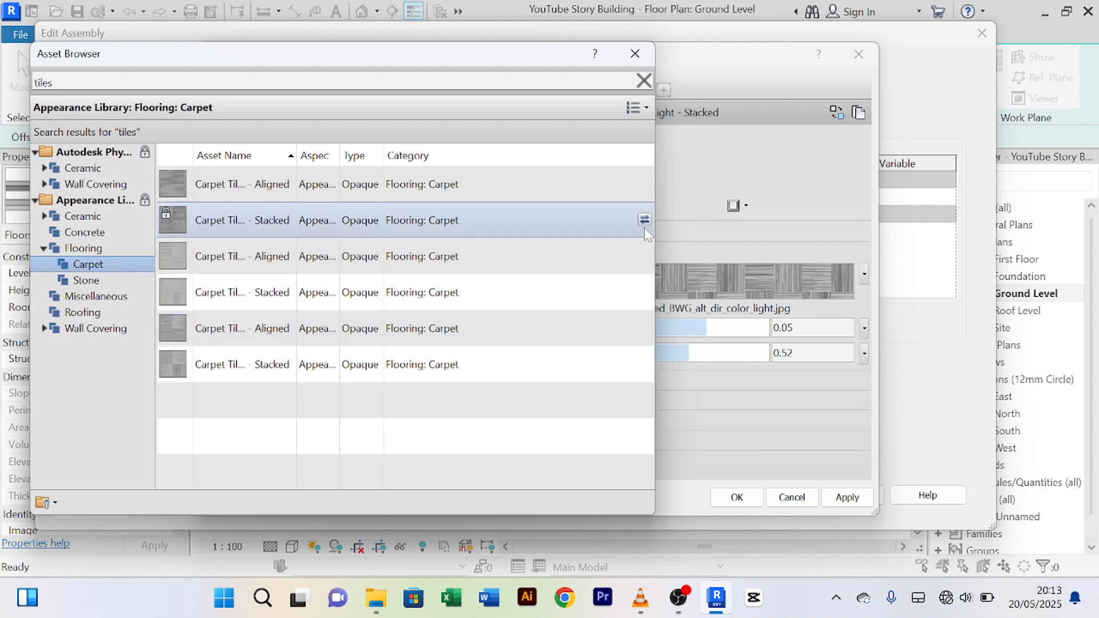
{"action": "left_click", "coordinate": [644, 183]}
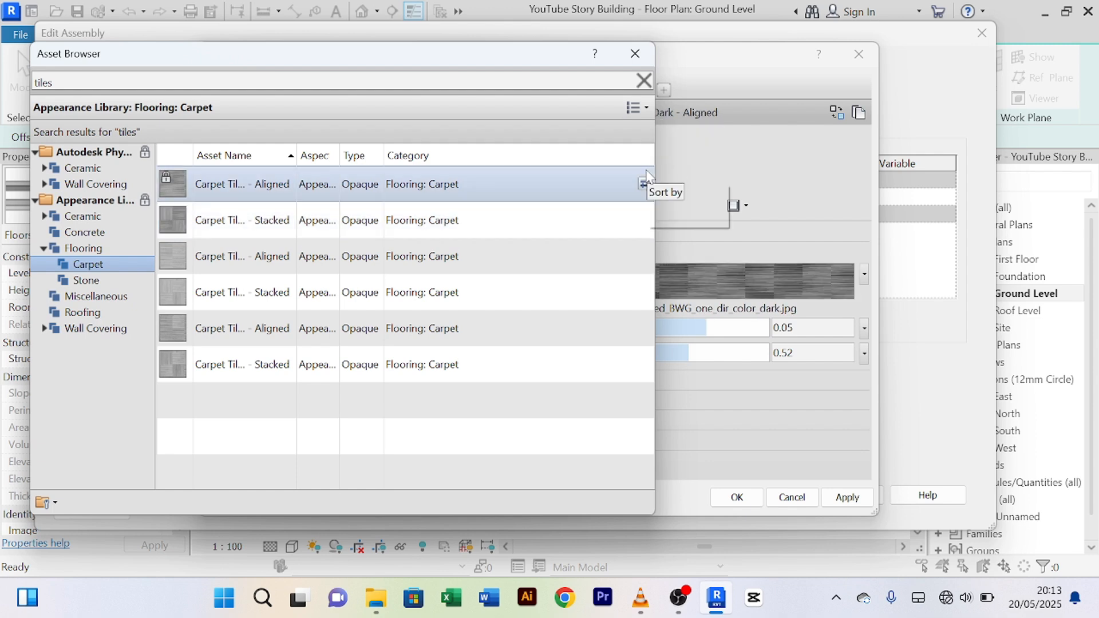
{"action": "left_click", "coordinate": [644, 364]}
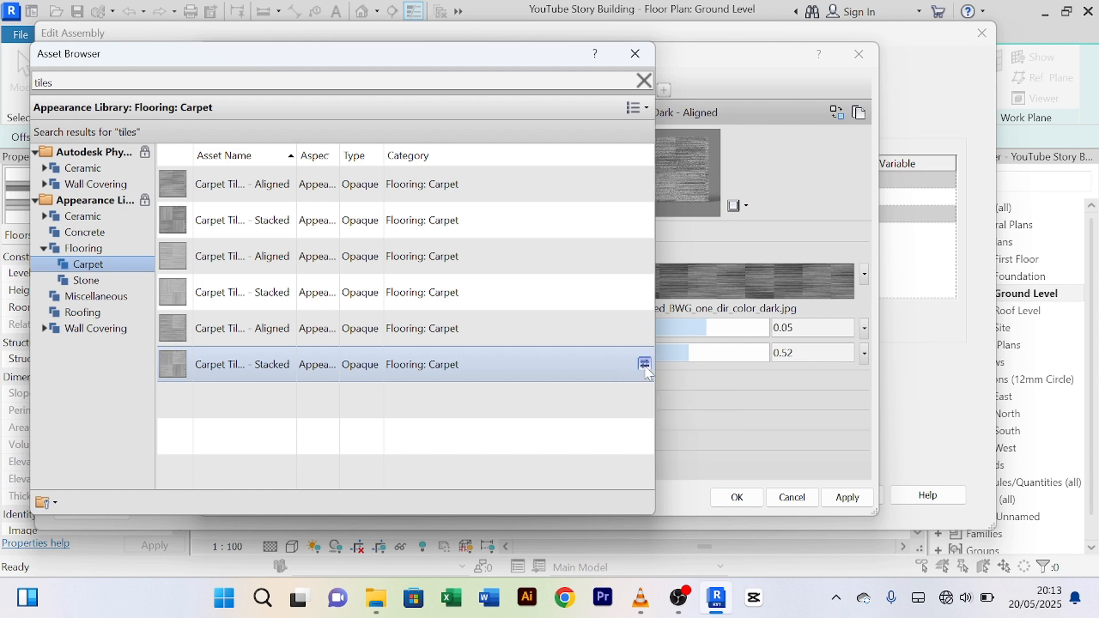
Step: Compare acoustic and Versailles tiles, then settle on Tiles - 24x18in - Travertine - Running
{"action": "left_click", "coordinate": [94, 298]}
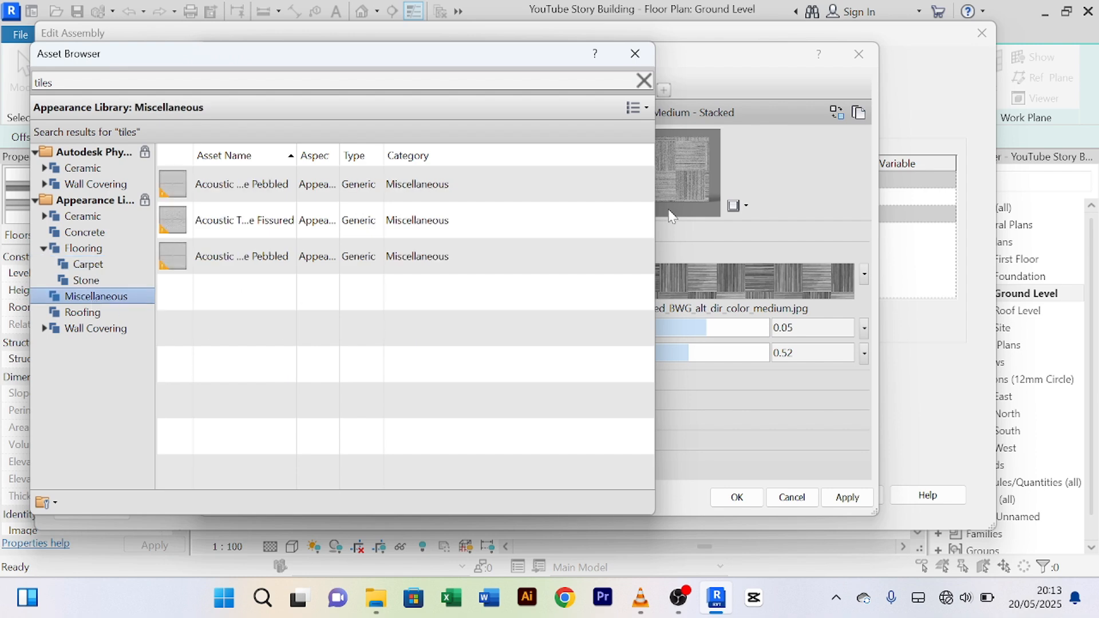
{"action": "left_click", "coordinate": [643, 184]}
{"action": "left_click", "coordinate": [645, 220]}
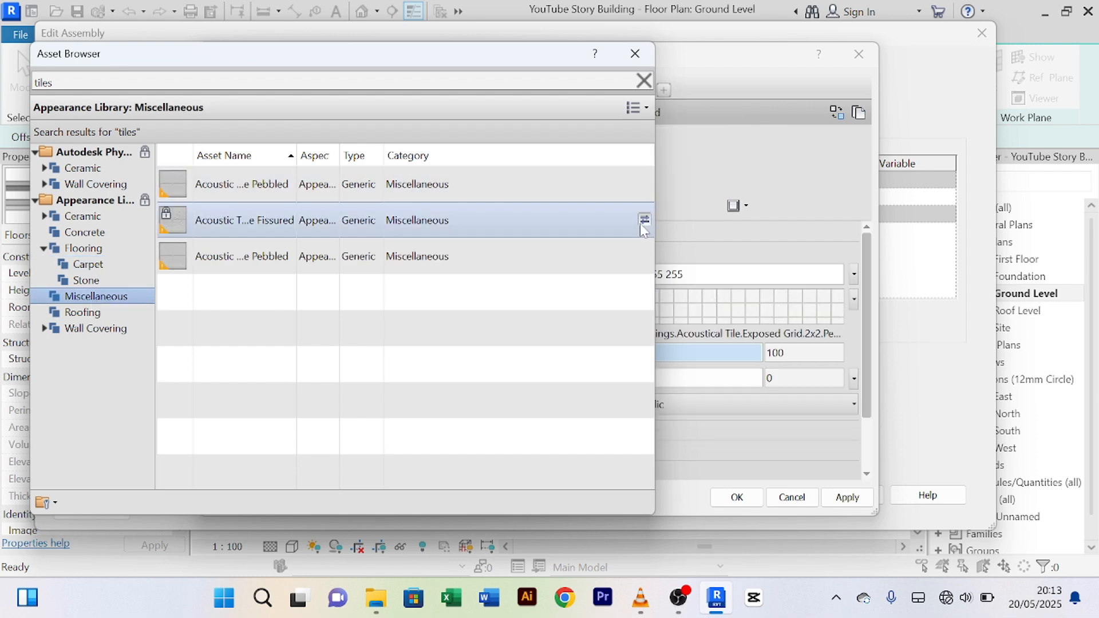
{"action": "left_click", "coordinate": [644, 256]}
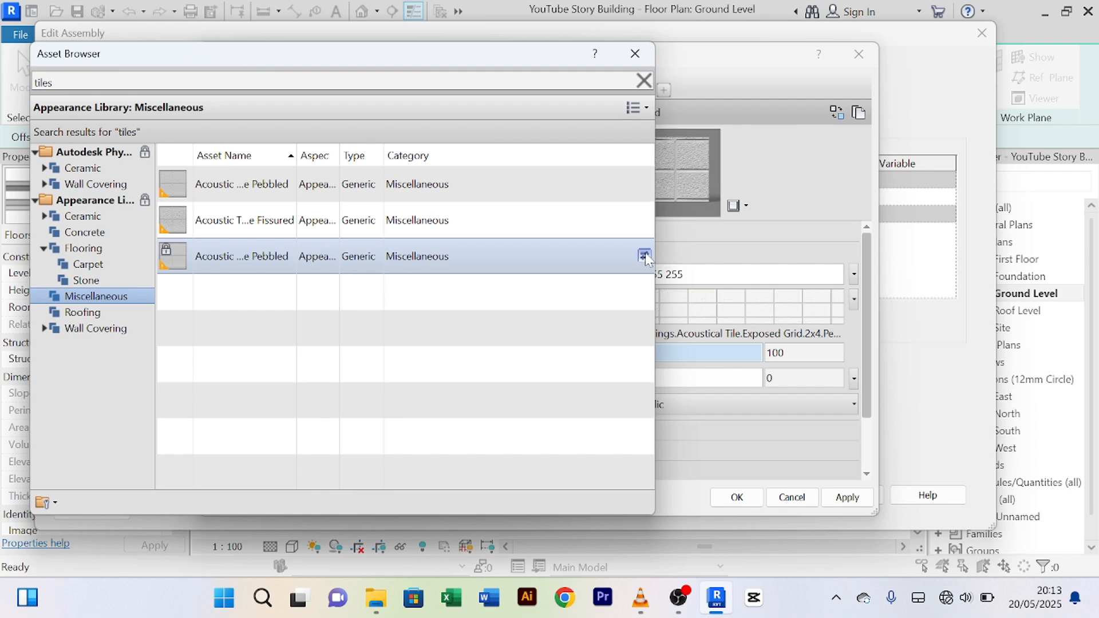
{"action": "left_click", "coordinate": [91, 282]}
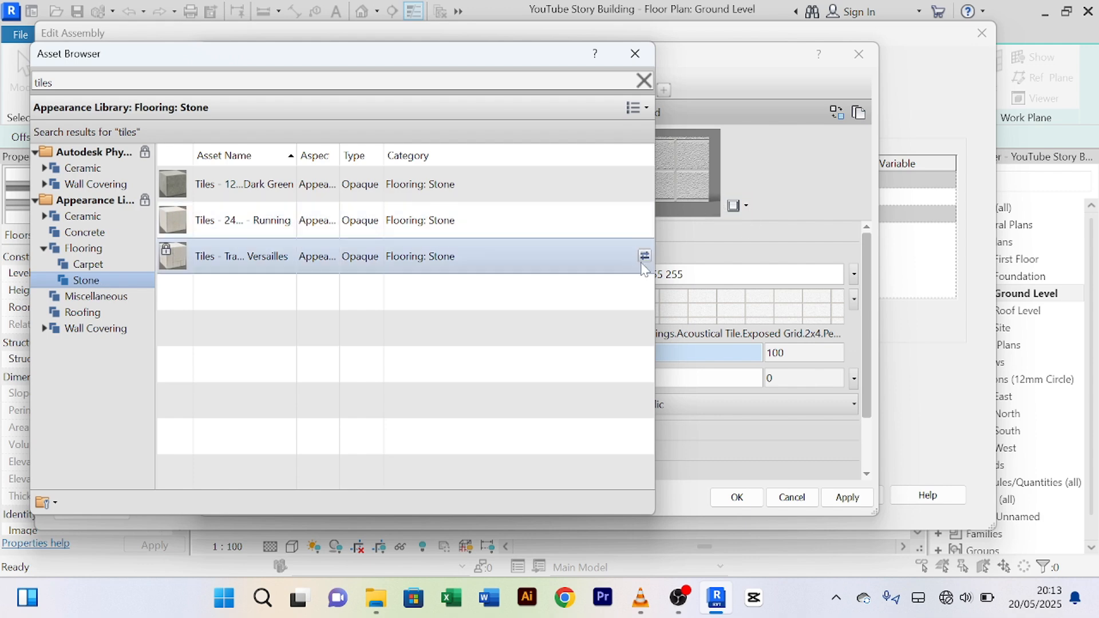
{"action": "left_click", "coordinate": [643, 259]}
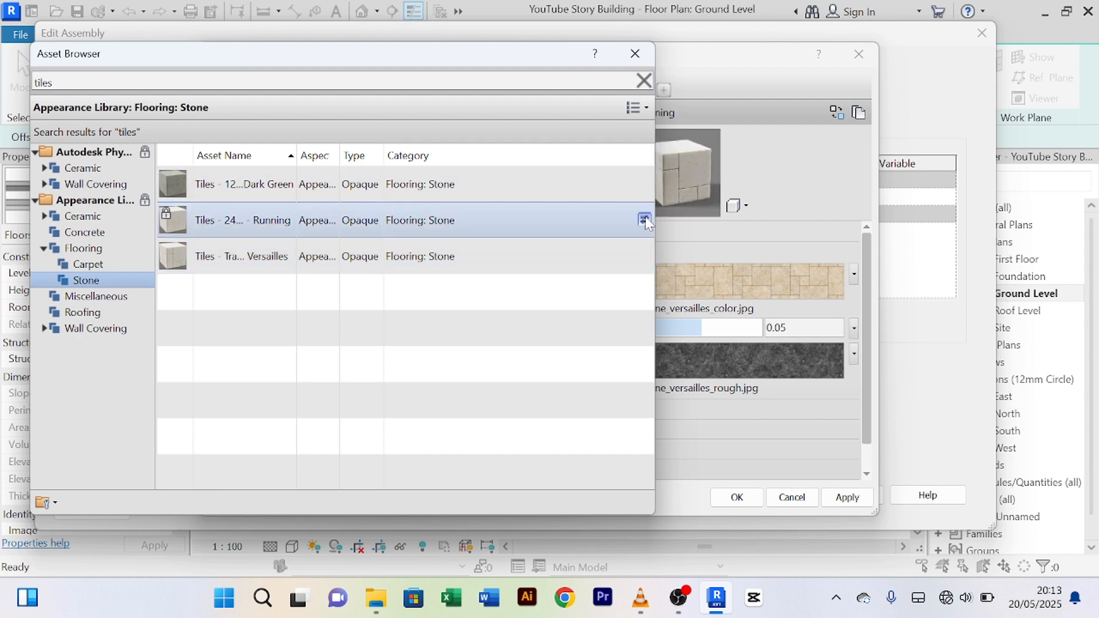
{"action": "left_click", "coordinate": [645, 220]}
Step: Apply Floor Tile as the structure material, confirming the Material Browser, Edit Assembly and Type Properties dialogs
{"action": "left_click", "coordinate": [635, 53]}
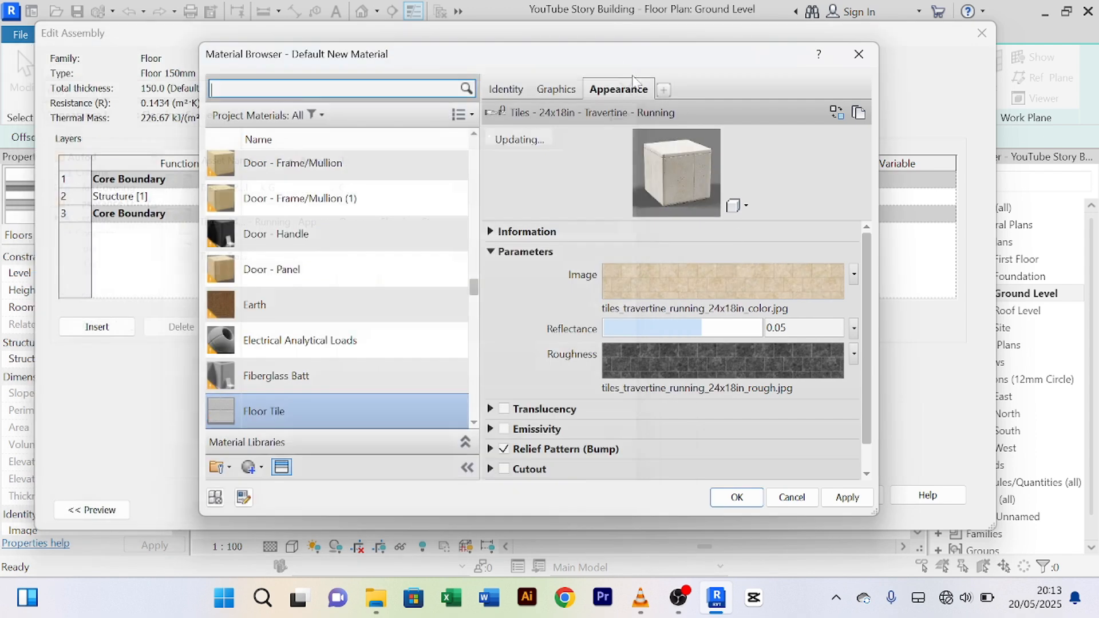
{"action": "left_click", "coordinate": [846, 498]}
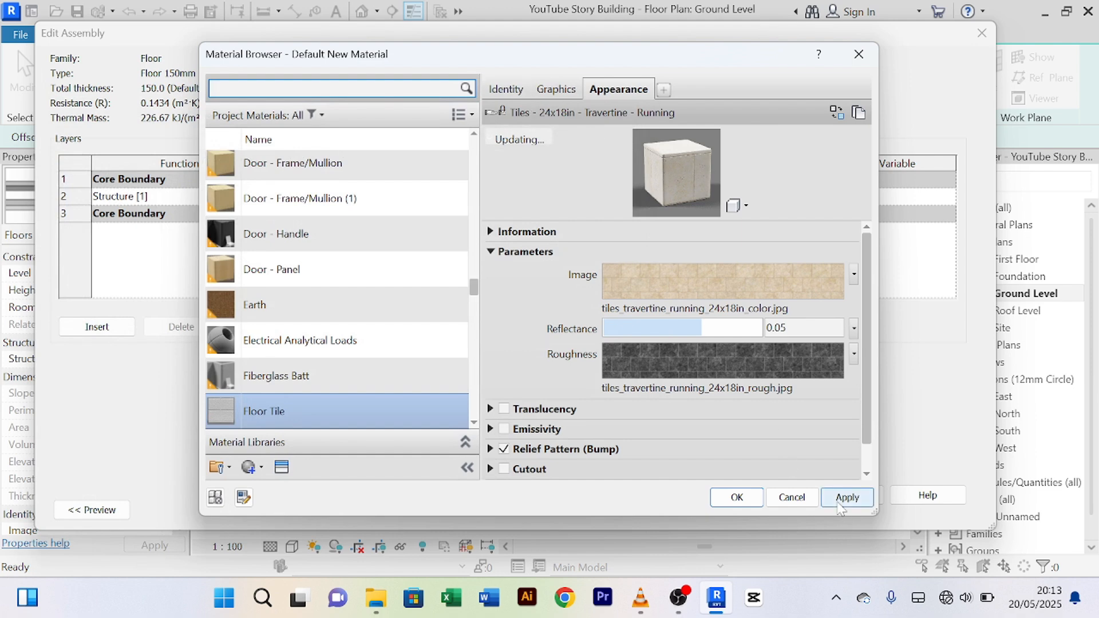
{"action": "left_click", "coordinate": [735, 499]}
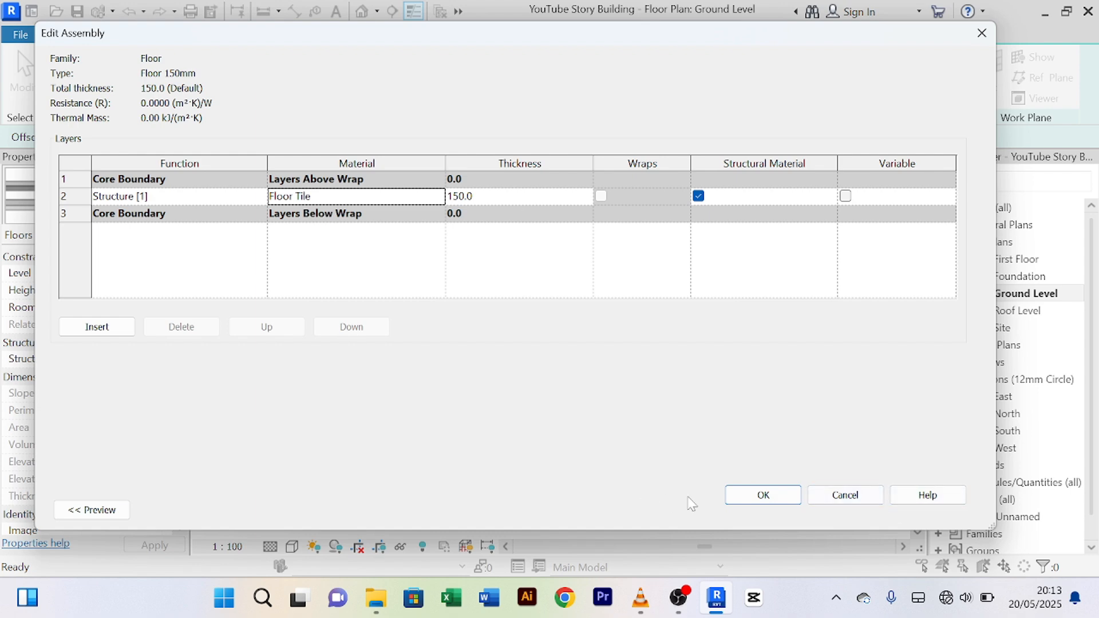
{"action": "left_click", "coordinate": [741, 500]}
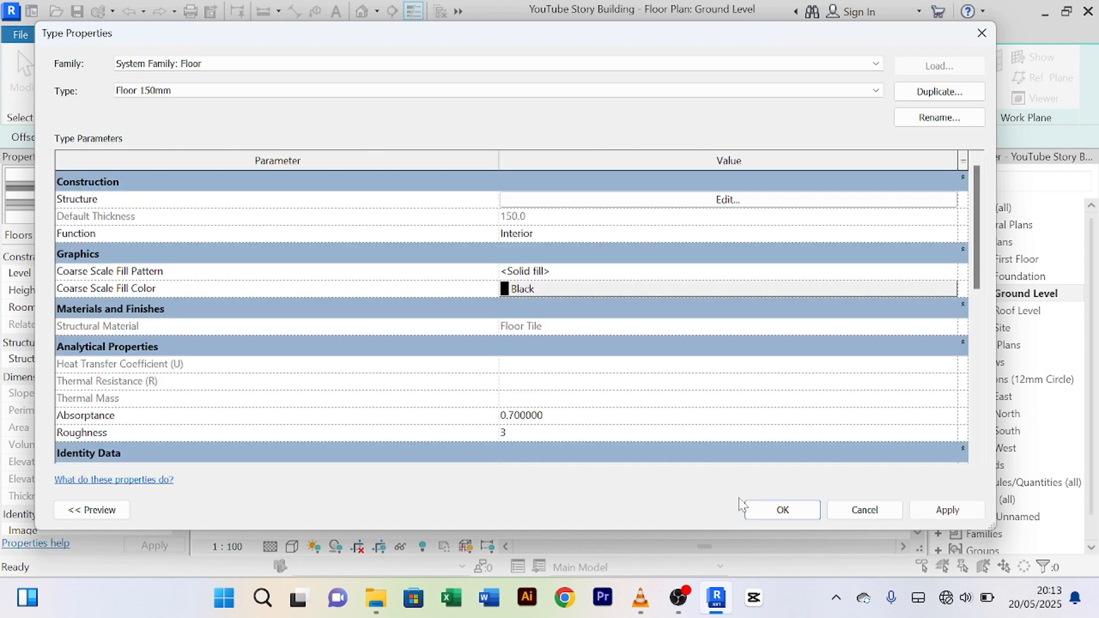
{"action": "left_click", "coordinate": [946, 512]}
{"action": "left_click", "coordinate": [786, 511]}
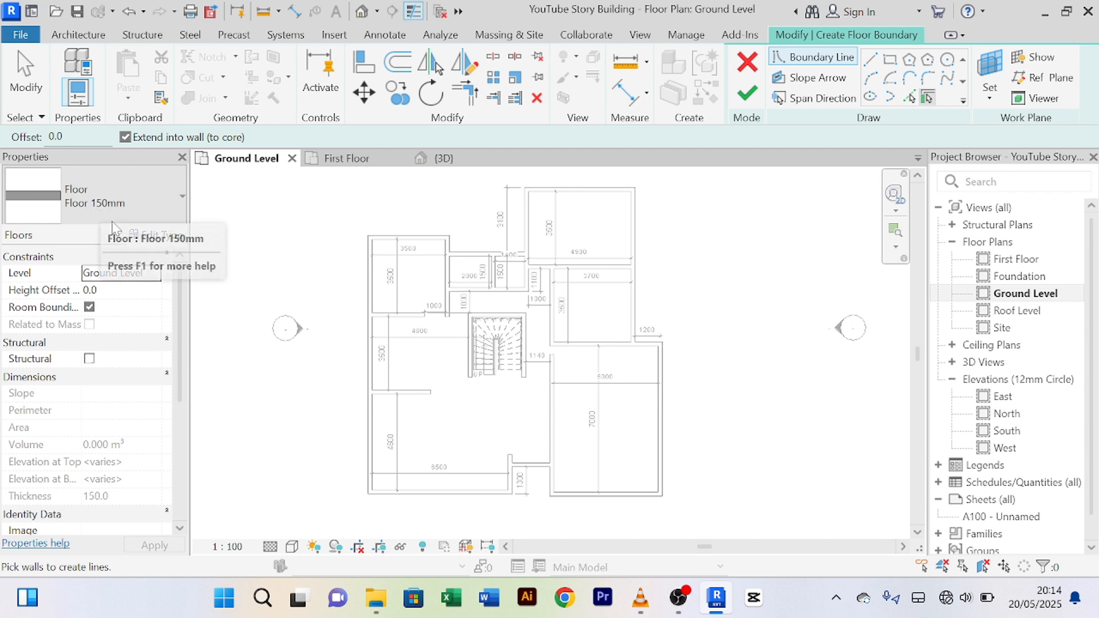
Step: Use Pick Walls to add the top, left-side and bottom outer walls as boundary lines
{"action": "left_click", "coordinate": [910, 99]}
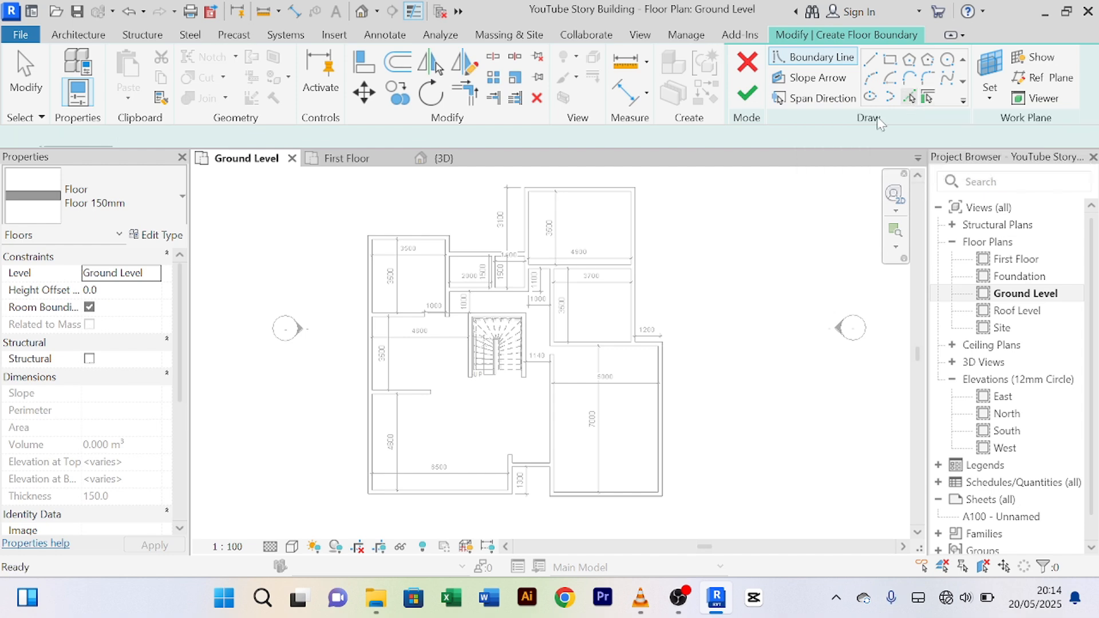
{"action": "left_click", "coordinate": [580, 187]}
{"action": "left_click", "coordinate": [530, 232]}
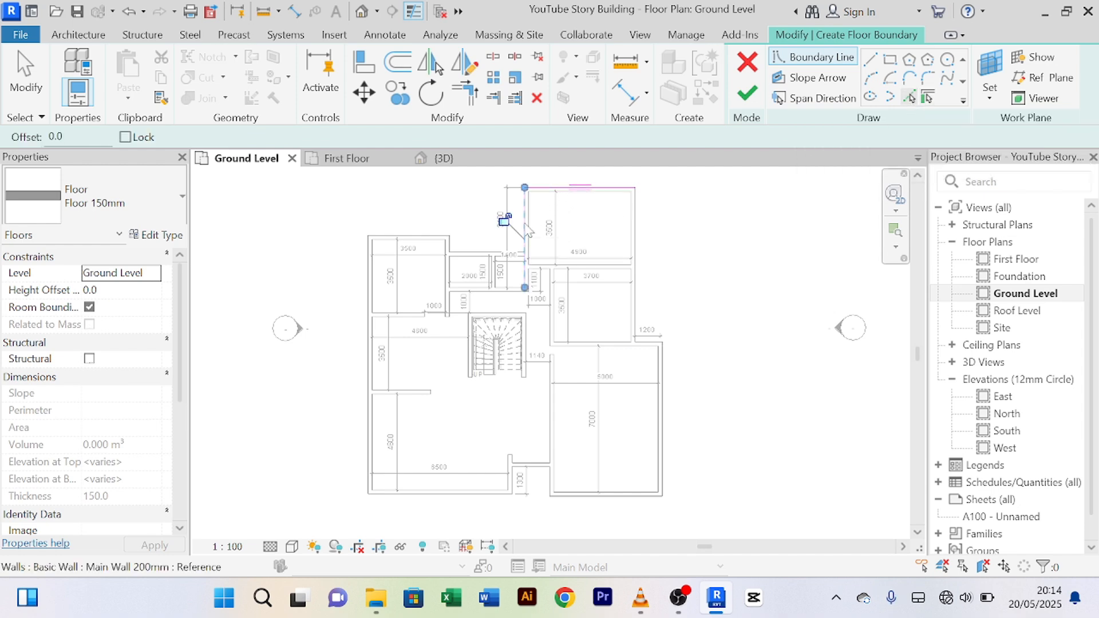
{"action": "left_click", "coordinate": [484, 249]}
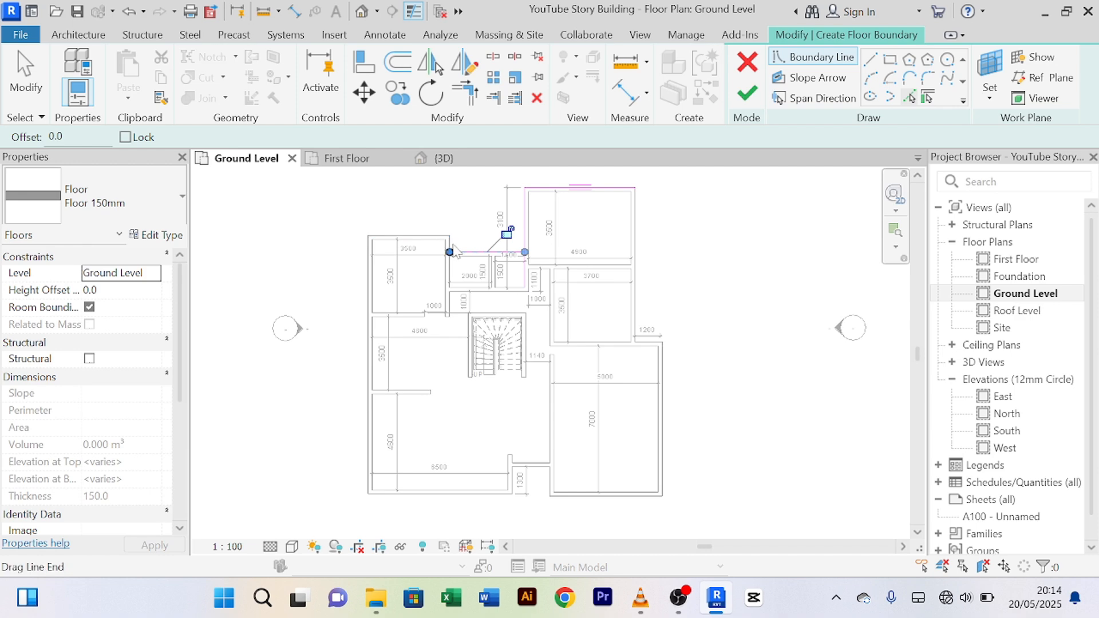
{"action": "scroll", "coordinate": [451, 243], "scroll_direction": "up", "scroll_amount": 2}
{"action": "left_click", "coordinate": [448, 246]}
{"action": "left_click", "coordinate": [418, 230]}
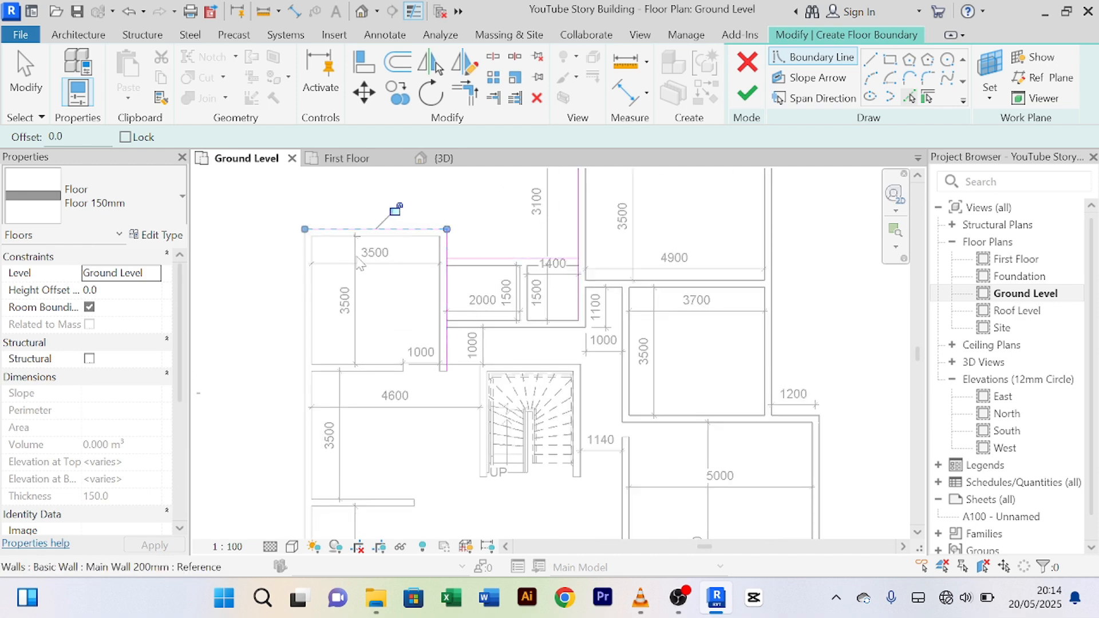
{"action": "left_click", "coordinate": [312, 314]}
{"action": "scroll", "coordinate": [315, 313], "scroll_direction": "down", "scroll_amount": 2}
{"action": "scroll", "coordinate": [312, 314], "scroll_direction": "down", "scroll_amount": 2}
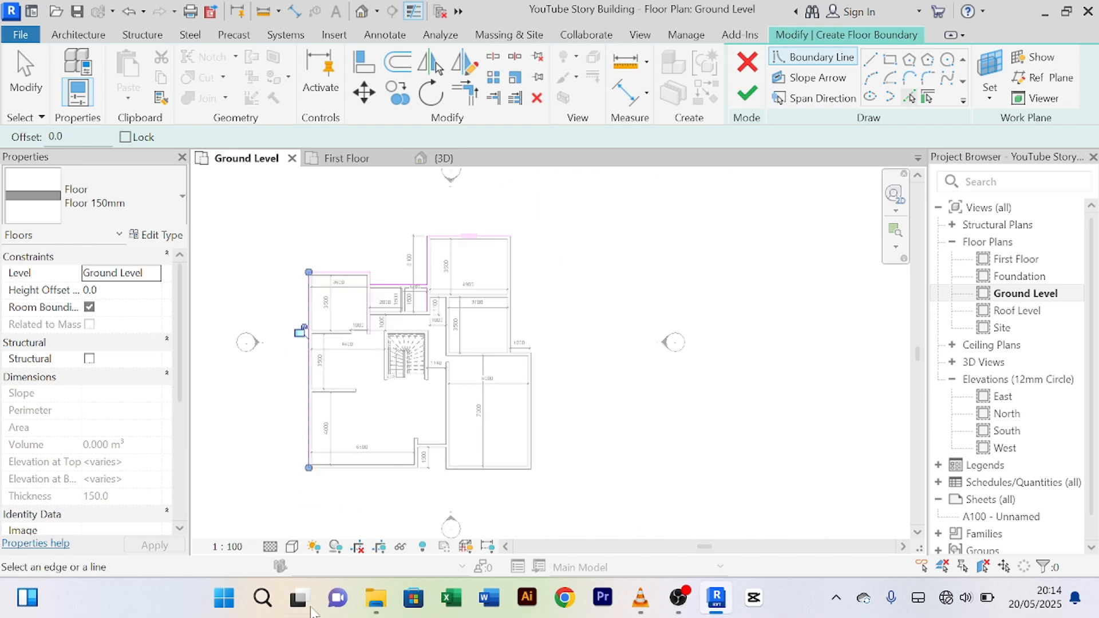
{"action": "scroll", "coordinate": [369, 502], "scroll_direction": "up", "scroll_amount": 1}
{"action": "left_click", "coordinate": [344, 455]}
Step: Pick the remaining lower and right-room walls to complete the boundary around the perimeter
{"action": "scroll", "coordinate": [454, 459], "scroll_direction": "up", "scroll_amount": 3}
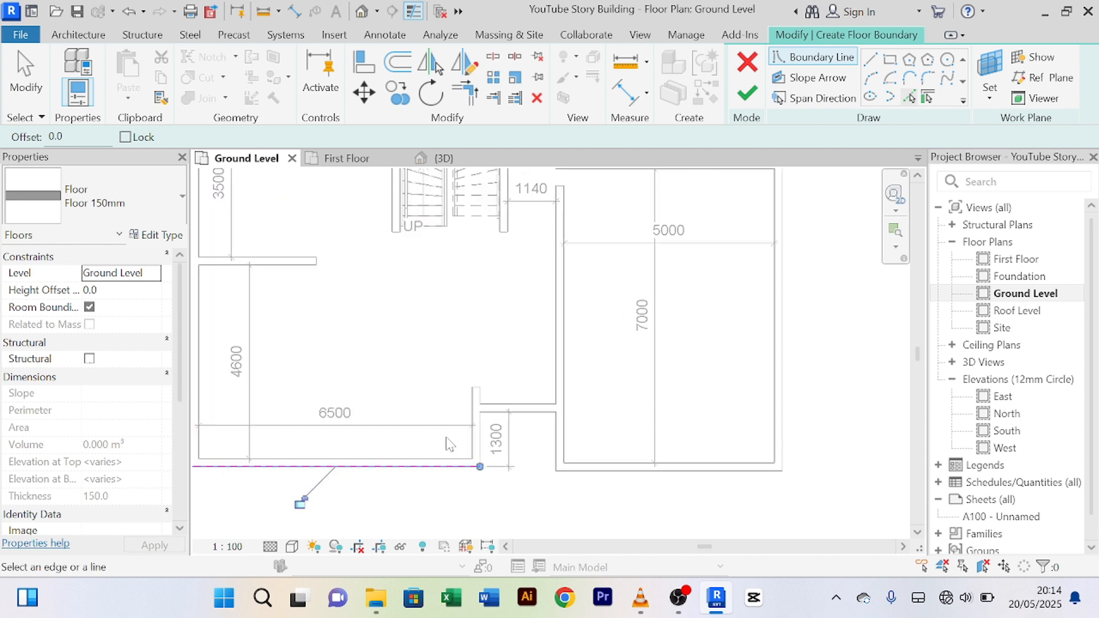
{"action": "left_click", "coordinate": [492, 443]}
{"action": "left_click", "coordinate": [558, 405]}
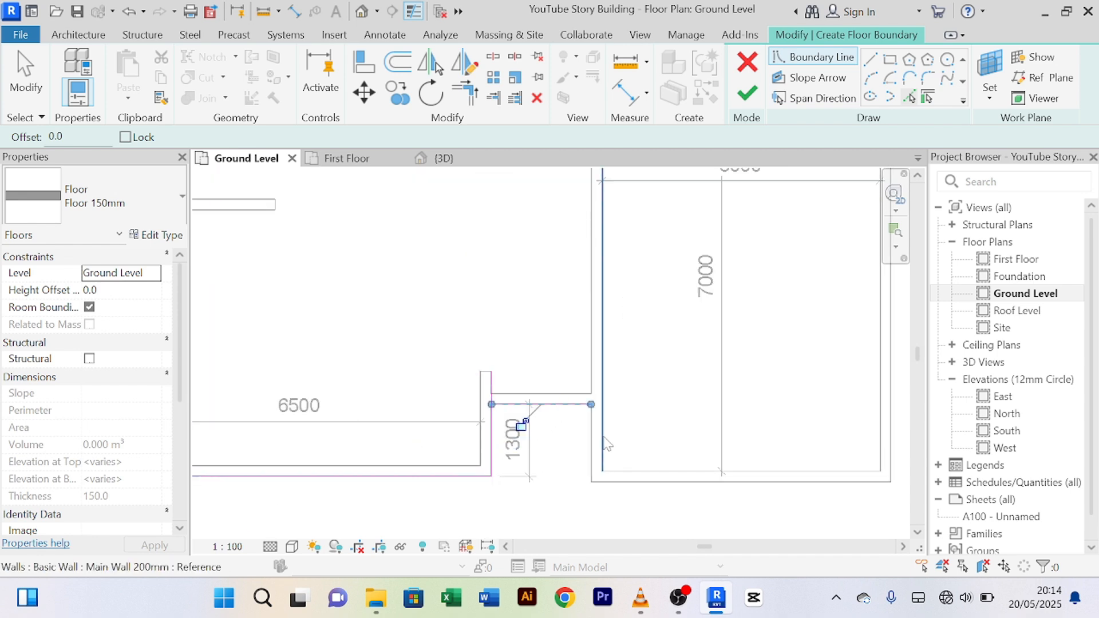
{"action": "left_click", "coordinate": [591, 440]}
{"action": "left_click", "coordinate": [686, 482]}
{"action": "scroll", "coordinate": [740, 437], "scroll_direction": "down", "scroll_amount": 2}
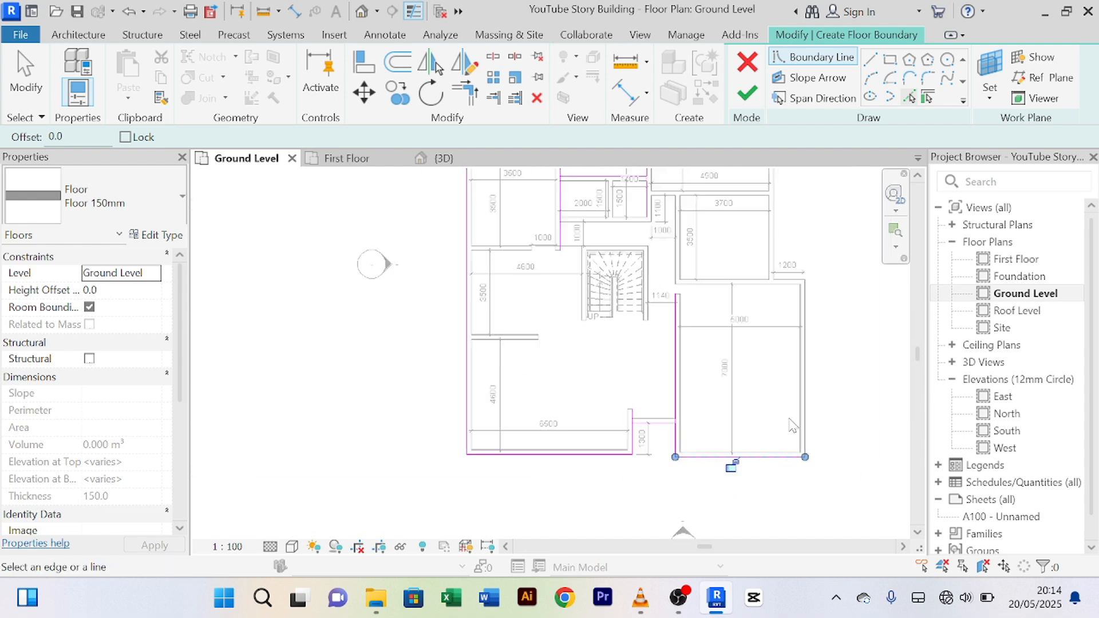
{"action": "left_click", "coordinate": [816, 369]}
{"action": "scroll", "coordinate": [807, 344], "scroll_direction": "up", "scroll_amount": 3}
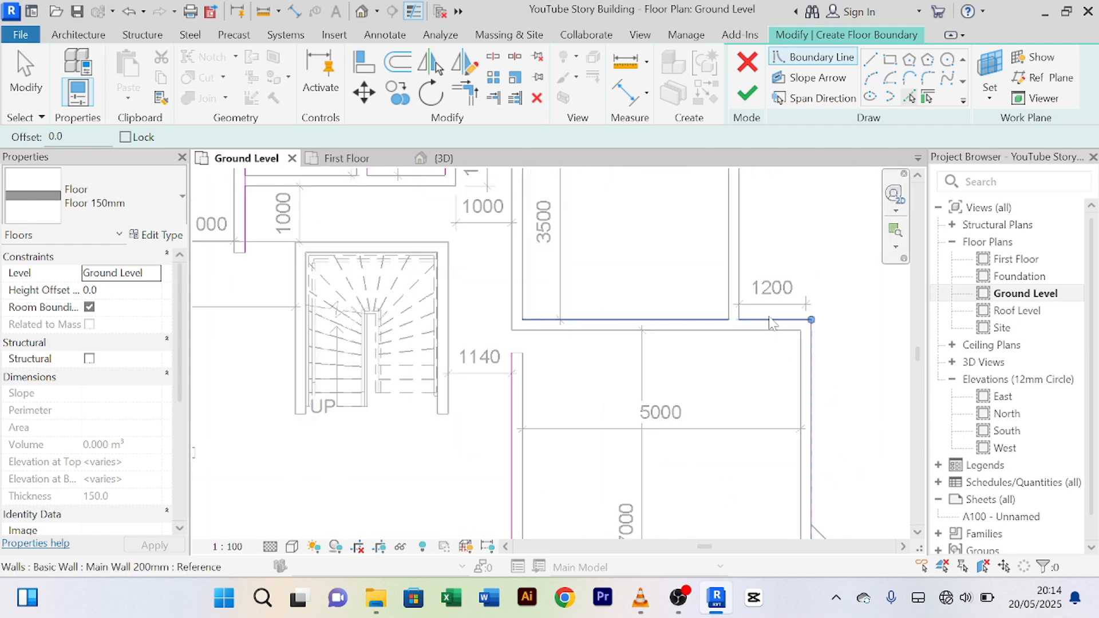
{"action": "left_click", "coordinate": [770, 320]}
{"action": "scroll", "coordinate": [754, 261], "scroll_direction": "down", "scroll_amount": 2}
{"action": "middle_click_drag", "start_coordinate": [780, 263], "coordinate": [768, 363]}
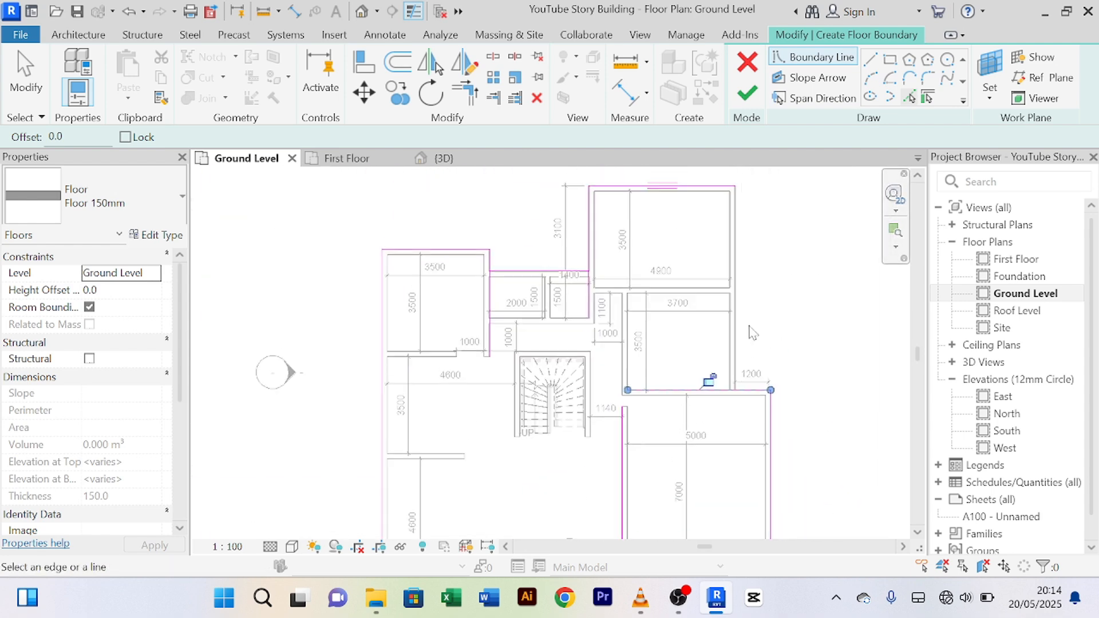
{"action": "left_click", "coordinate": [737, 312]}
{"action": "scroll", "coordinate": [533, 274], "scroll_direction": "up", "scroll_amount": 2}
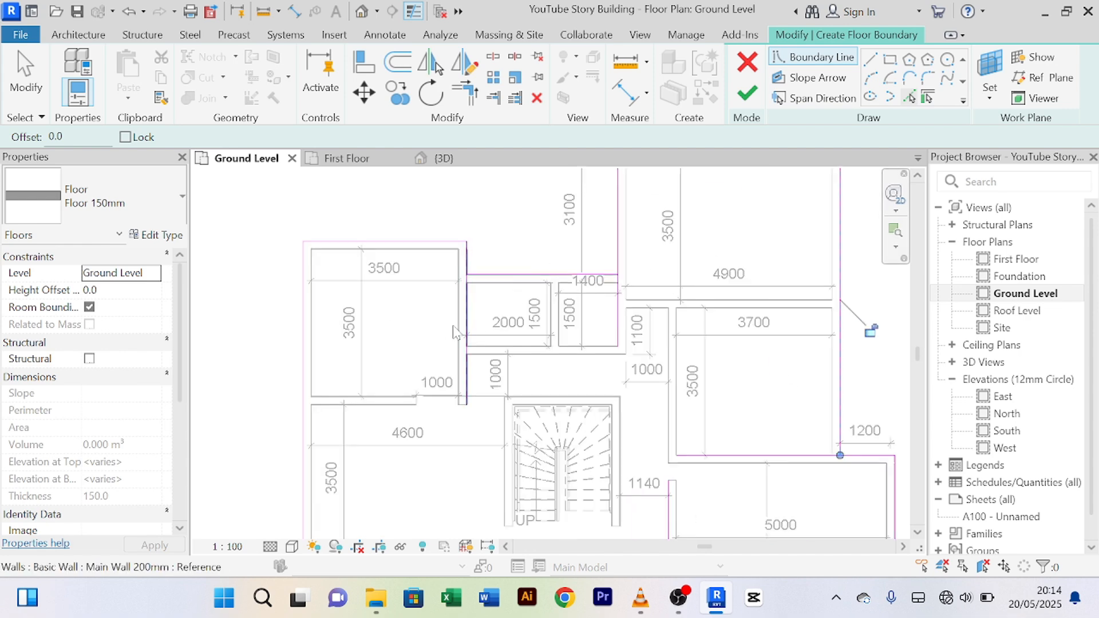
{"action": "scroll", "coordinate": [564, 312], "scroll_direction": "down", "scroll_amount": 3}
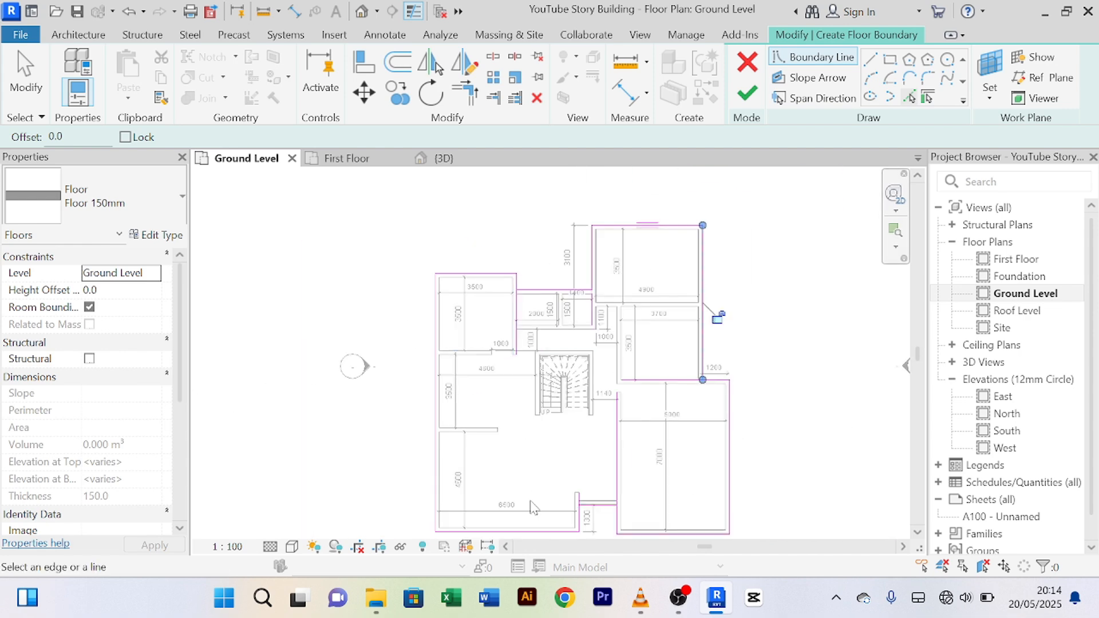
{"action": "scroll", "coordinate": [581, 493], "scroll_direction": "up", "scroll_amount": 2}
{"action": "scroll", "coordinate": [598, 481], "scroll_direction": "down", "scroll_amount": 2}
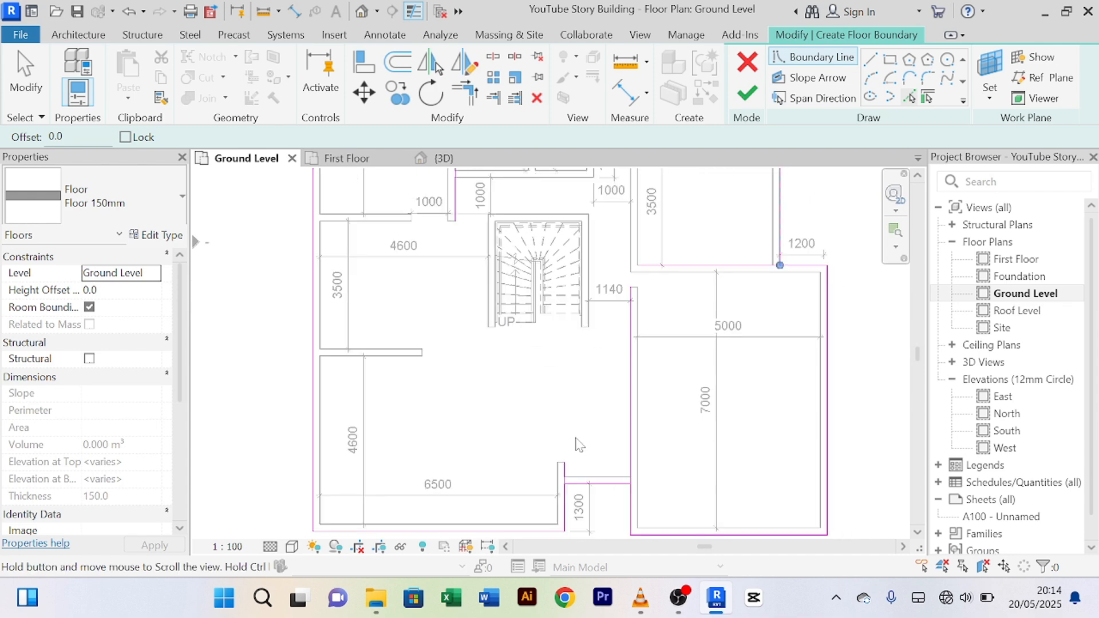
Step: Trim/Extend the top-left and upper-right boundary lines into closed corners
{"action": "left_click", "coordinate": [465, 92]}
{"action": "middle_click_drag", "start_coordinate": [441, 275], "coordinate": [465, 343]}
{"action": "scroll", "coordinate": [475, 327], "scroll_direction": "up", "scroll_amount": 4}
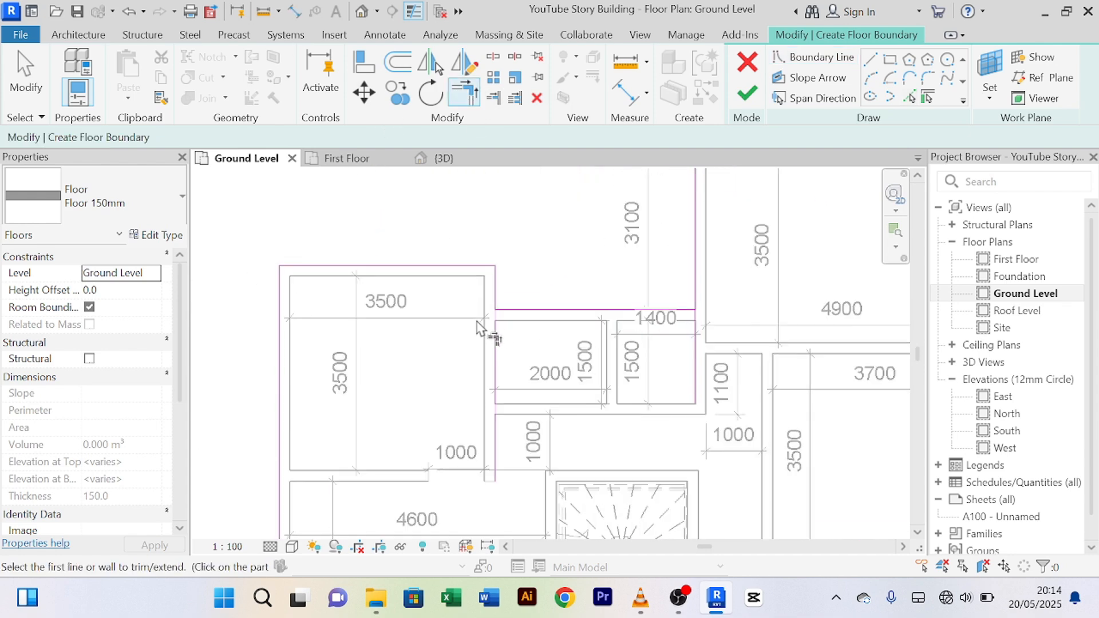
{"action": "left_click", "coordinate": [502, 284]}
{"action": "left_click", "coordinate": [539, 307]}
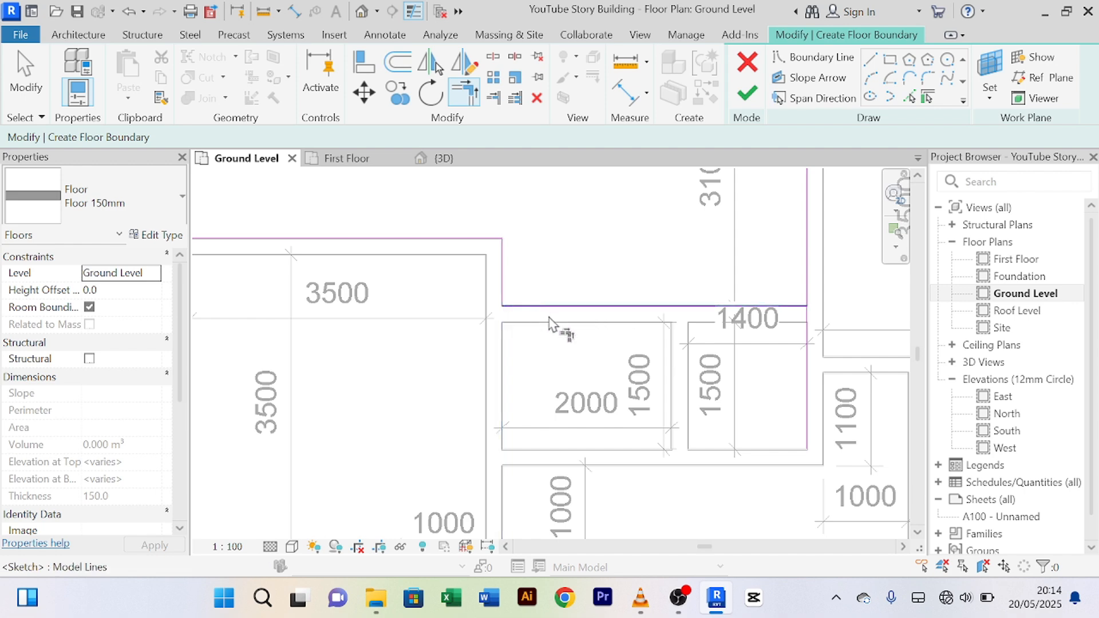
{"action": "left_click", "coordinate": [812, 279]}
{"action": "left_click", "coordinate": [799, 313]}
Step: Trim the horizontal line near the 1300 wall and the vertical line into a corner
{"action": "scroll", "coordinate": [638, 291], "scroll_direction": "down", "scroll_amount": 4}
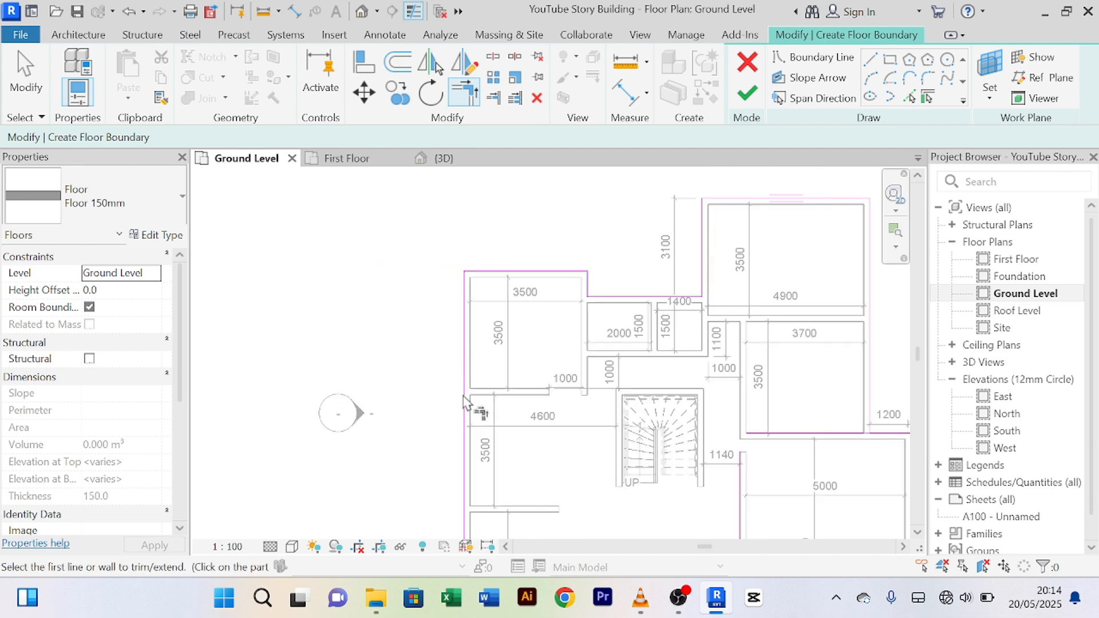
{"action": "scroll", "coordinate": [467, 402], "scroll_direction": "down", "scroll_amount": 3}
{"action": "scroll", "coordinate": [504, 378], "scroll_direction": "up", "scroll_amount": 6}
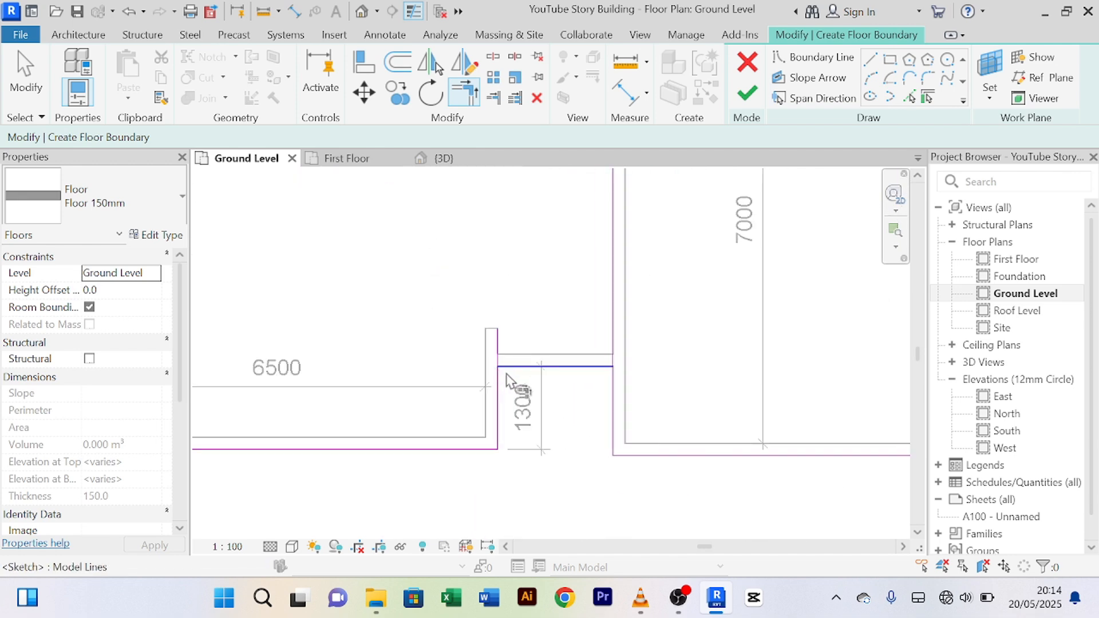
{"action": "left_click", "coordinate": [508, 367]}
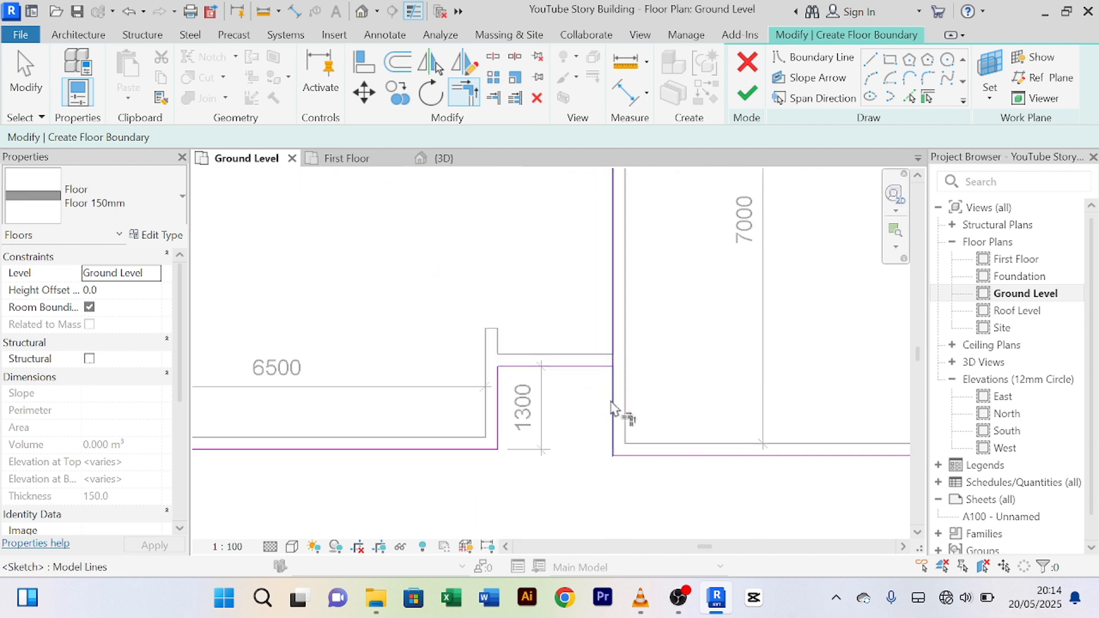
{"action": "left_click", "coordinate": [612, 381]}
{"action": "scroll", "coordinate": [650, 392], "scroll_direction": "down", "scroll_amount": 5}
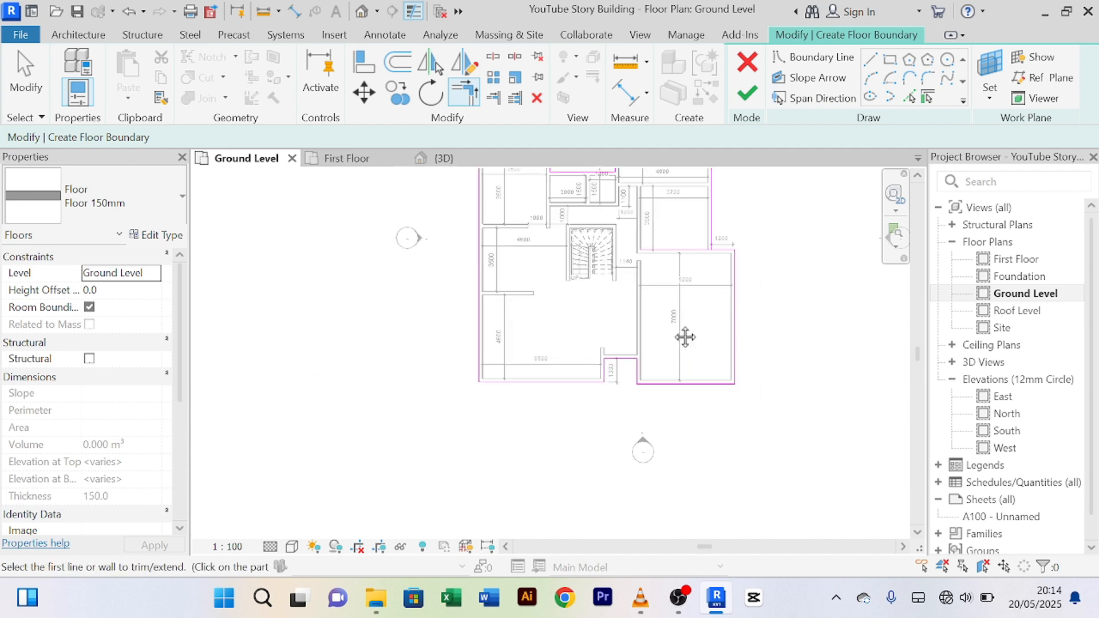
{"action": "scroll", "coordinate": [650, 361], "scroll_direction": "up", "scroll_amount": 5}
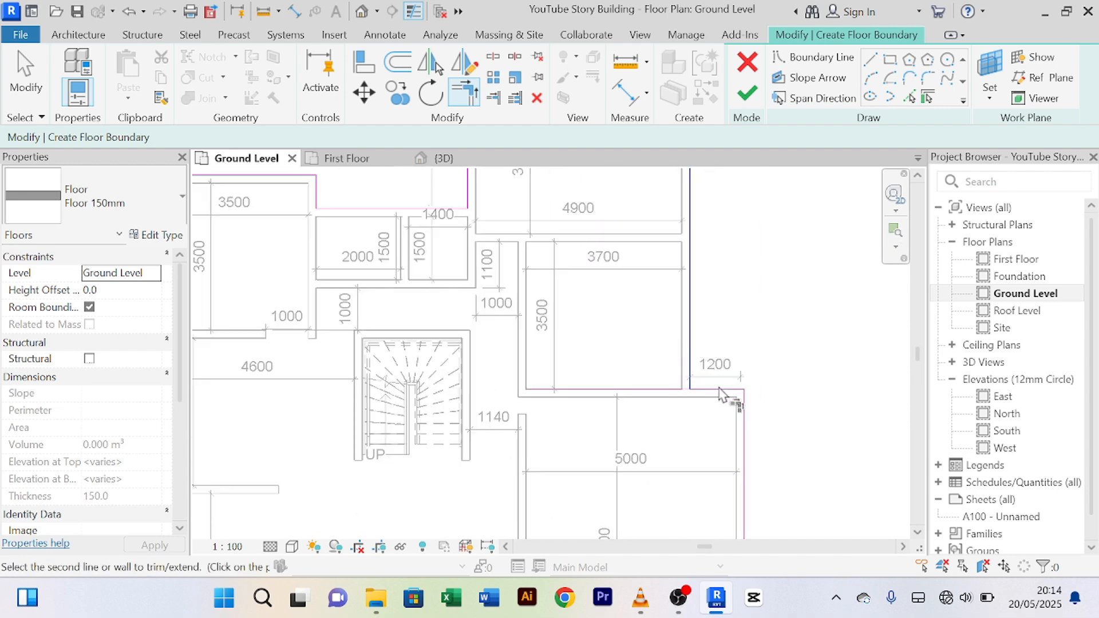
{"action": "scroll", "coordinate": [549, 337], "scroll_direction": "down", "scroll_amount": 4}
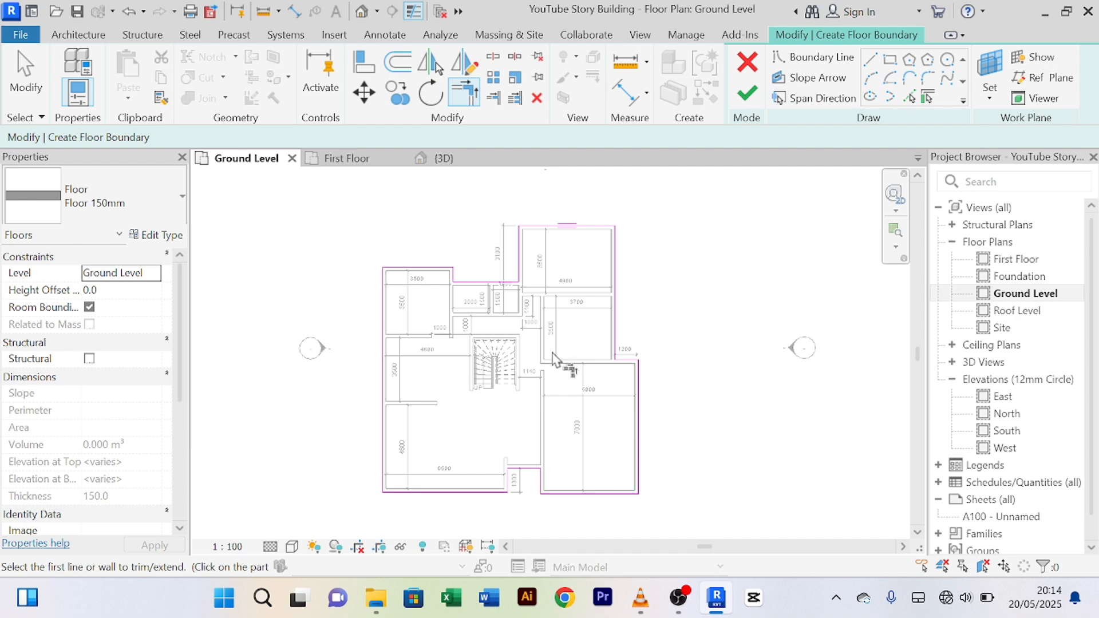
{"action": "scroll", "coordinate": [584, 368], "scroll_direction": "up", "scroll_amount": 5}
{"action": "scroll", "coordinate": [578, 354], "scroll_direction": "down", "scroll_amount": 6}
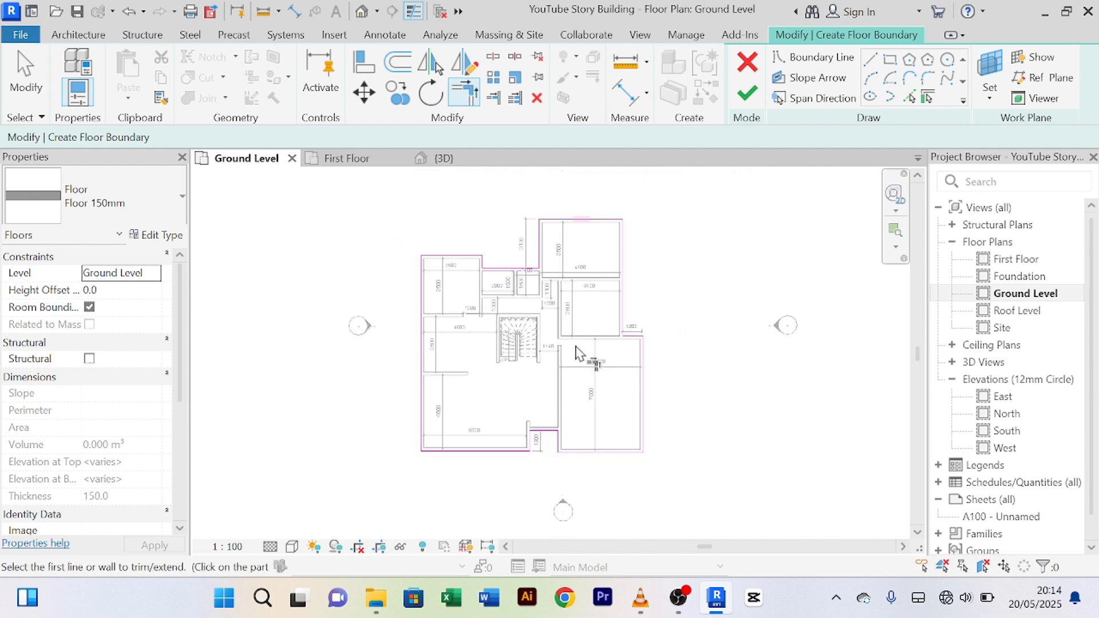
{"action": "scroll", "coordinate": [576, 353], "scroll_direction": "up", "scroll_amount": 2}
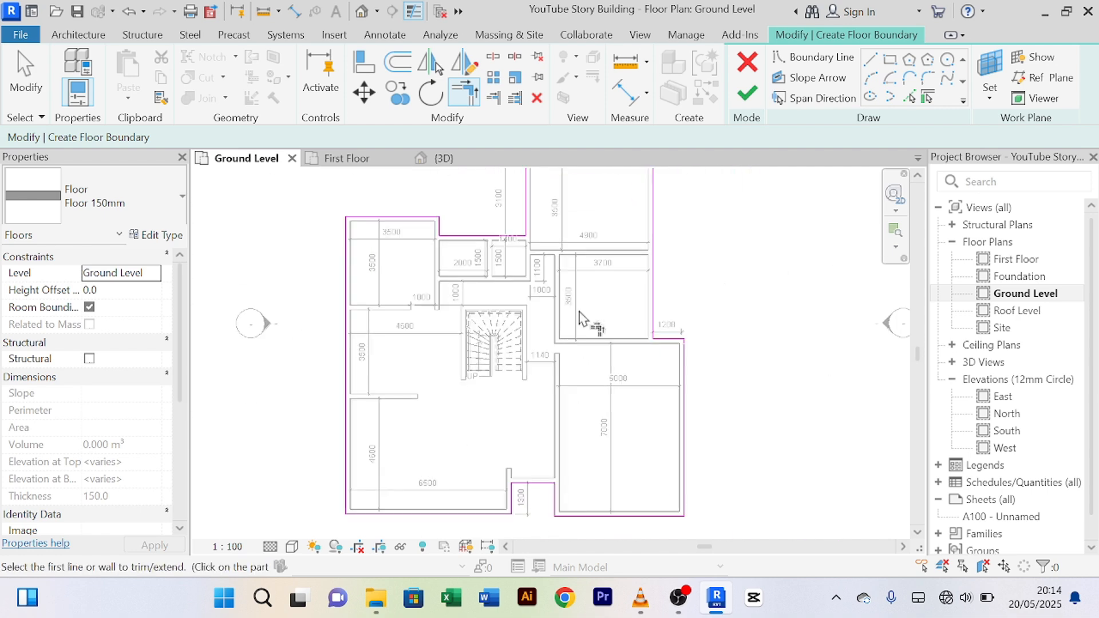
Step: Finish the boundary sketch to create the 150mm Ground Level floor
{"action": "left_click", "coordinate": [746, 95]}
{"action": "scroll", "coordinate": [687, 229], "scroll_direction": "down", "scroll_amount": 3}
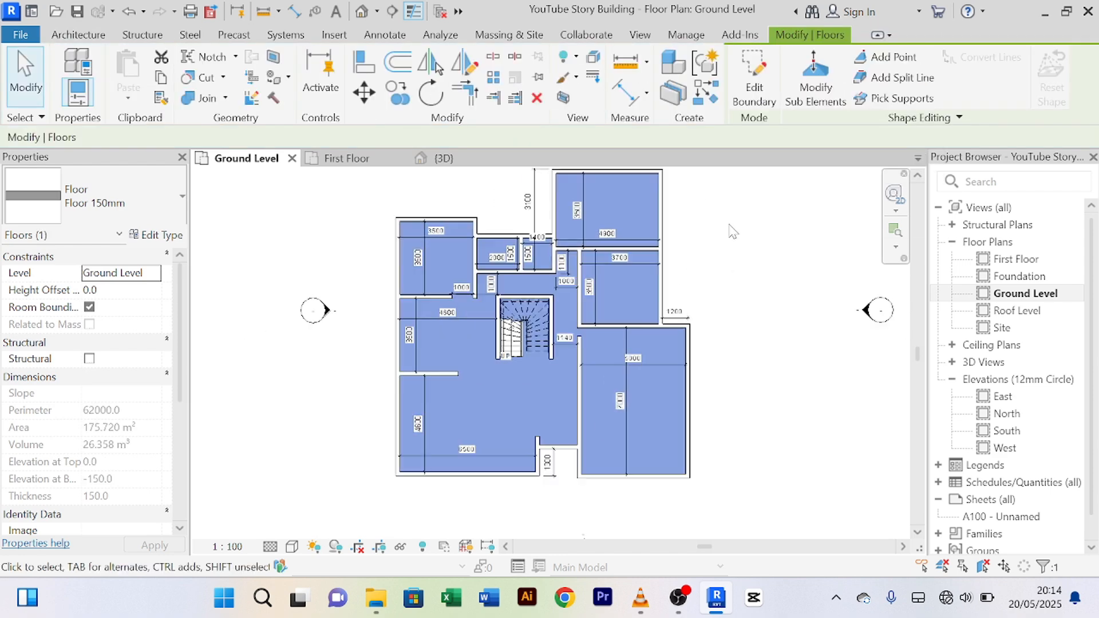
{"action": "scroll", "coordinate": [639, 227], "scroll_direction": "up", "scroll_amount": 4}
{"action": "scroll", "coordinate": [680, 214], "scroll_direction": "down", "scroll_amount": 3}
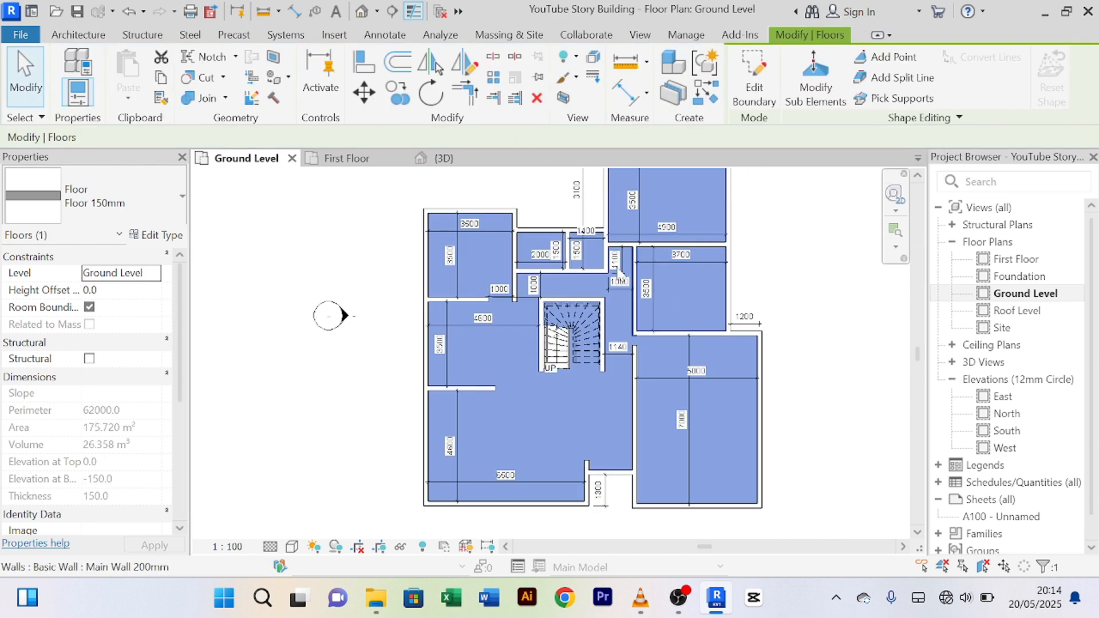
{"action": "scroll", "coordinate": [497, 424], "scroll_direction": "up", "scroll_amount": 2}
{"action": "scroll", "coordinate": [497, 421], "scroll_direction": "down", "scroll_amount": 2}
{"action": "scroll", "coordinate": [602, 289], "scroll_direction": "up", "scroll_amount": 4}
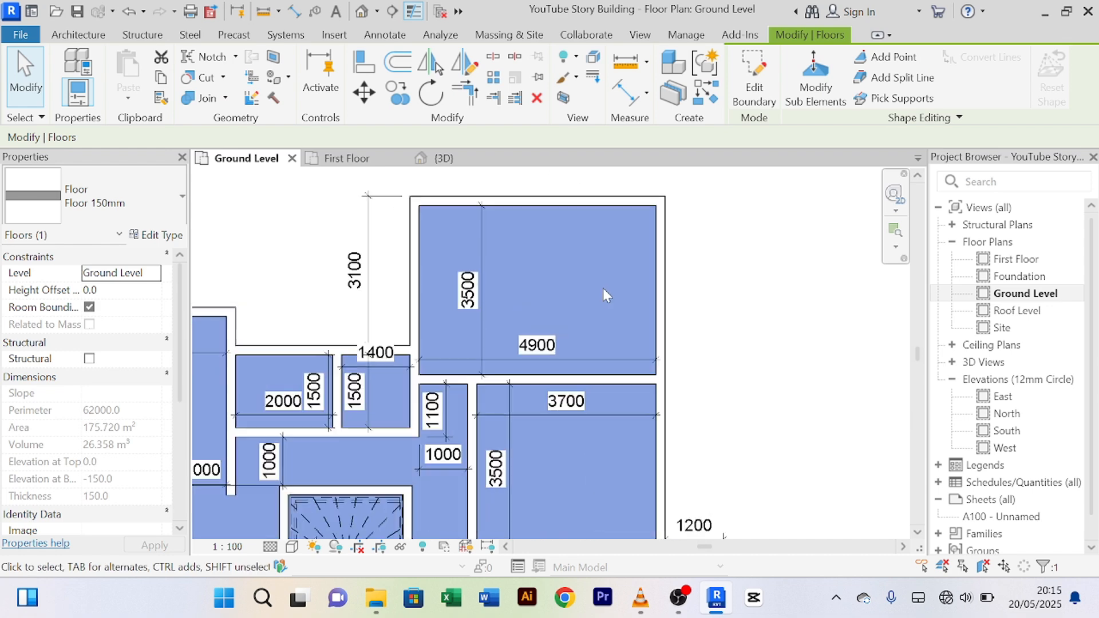
{"action": "scroll", "coordinate": [600, 288], "scroll_direction": "down", "scroll_amount": 3}
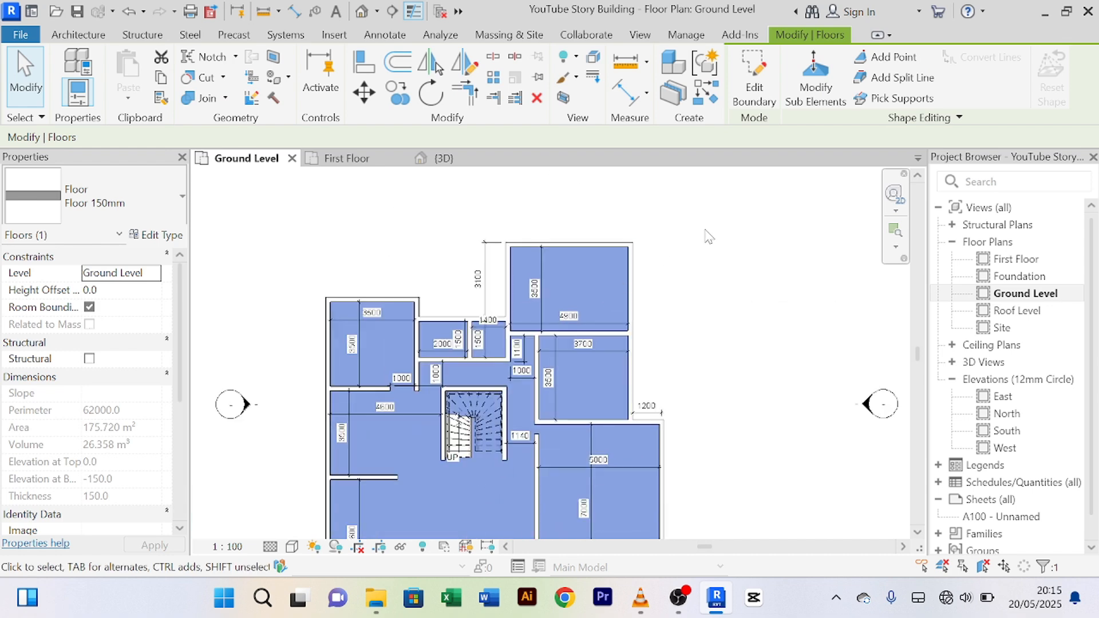
Step: Inspect the 175.720 m², 150-thick floor in the {3D} view from an angle above
{"action": "left_click", "coordinate": [461, 162]}
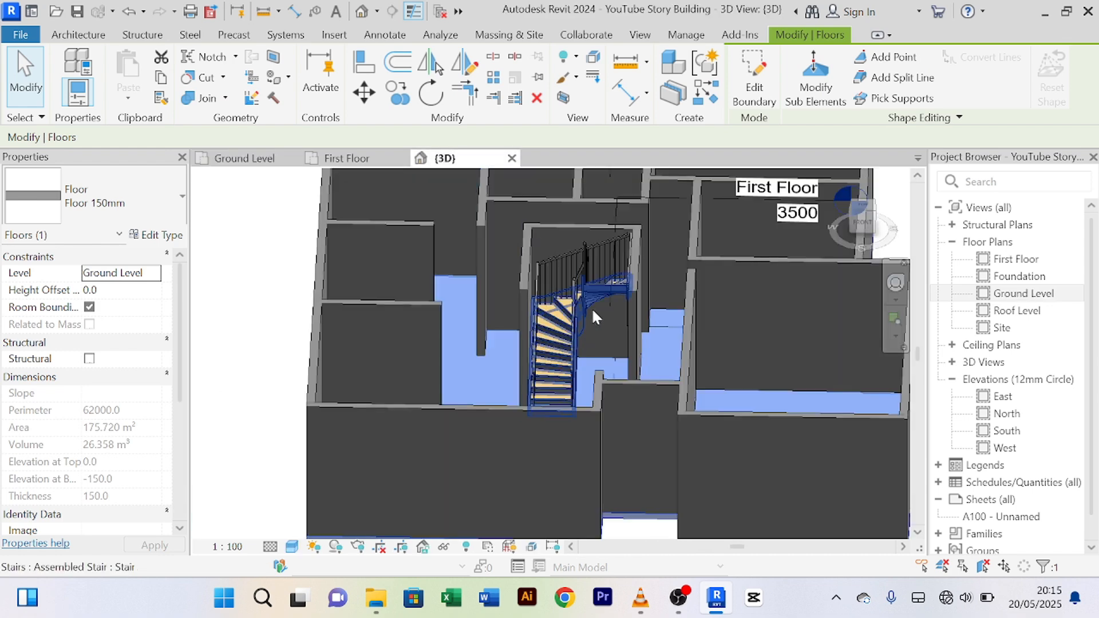
{"action": "scroll", "coordinate": [592, 303], "scroll_direction": "up", "scroll_amount": 2}
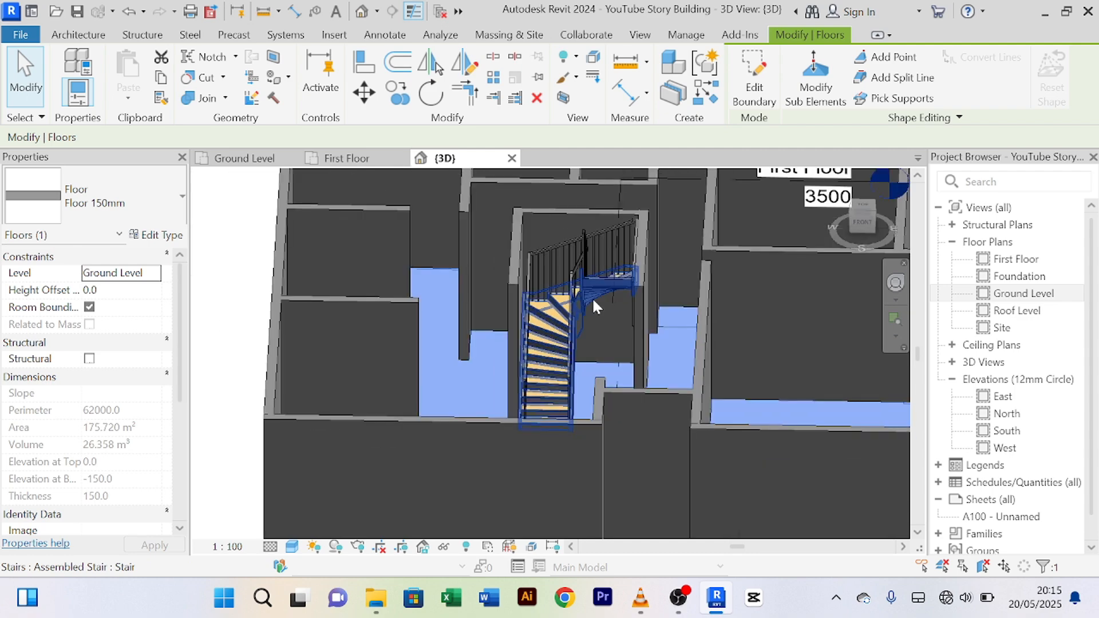
{"action": "mouse_move", "coordinate": [593, 300]}
{"action": "middle_mouse_down", "text": "shift"}
{"action": "mouse_move", "coordinate": [629, 417]}
{"action": "mouse_move", "coordinate": [712, 432]}
{"action": "mouse_move", "coordinate": [577, 296]}
{"action": "middle_mouse_up", "text": "shift"}
{"action": "scroll", "coordinate": [685, 401], "scroll_direction": "down", "scroll_amount": 2}
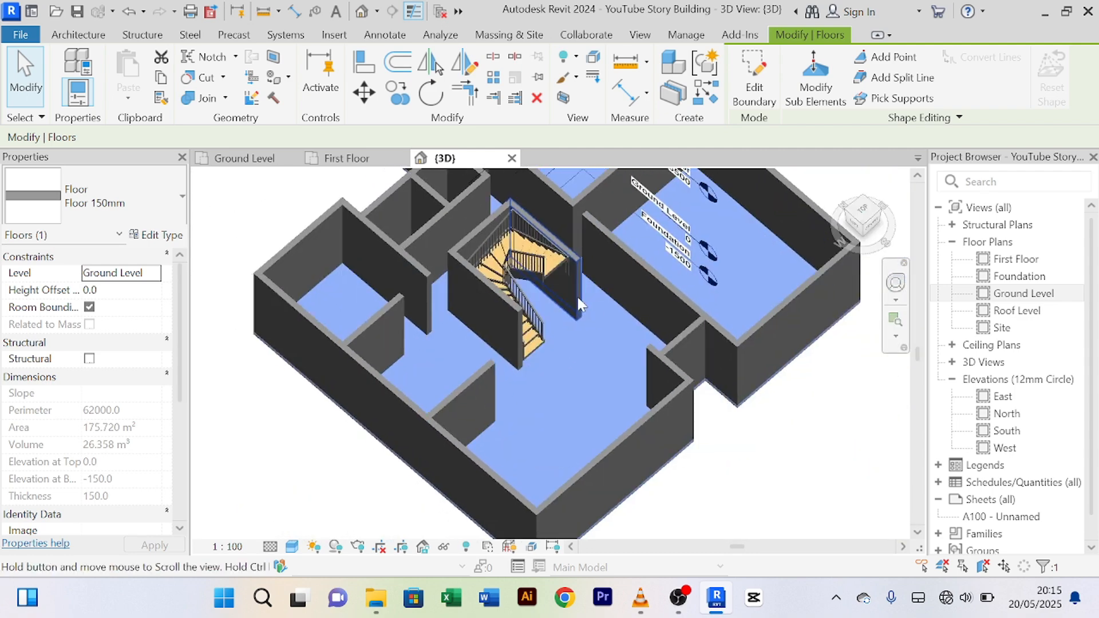
{"action": "scroll", "coordinate": [623, 383], "scroll_direction": "up", "scroll_amount": 2}
{"action": "scroll", "coordinate": [624, 399], "scroll_direction": "up", "scroll_amount": 3}
{"action": "middle_click_drag", "start_coordinate": [624, 399], "coordinate": [595, 185]}
{"action": "scroll", "coordinate": [609, 427], "scroll_direction": "down", "scroll_amount": 1}
{"action": "middle_click_drag", "start_coordinate": [611, 429], "coordinate": [625, 343]}
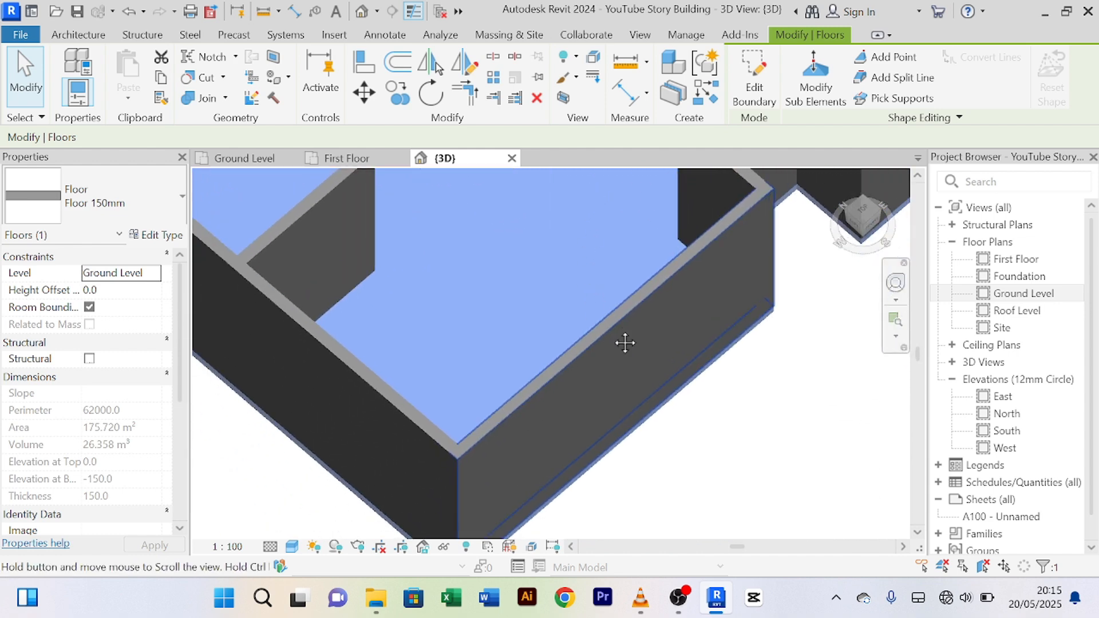
{"action": "left_click", "coordinate": [293, 547]}
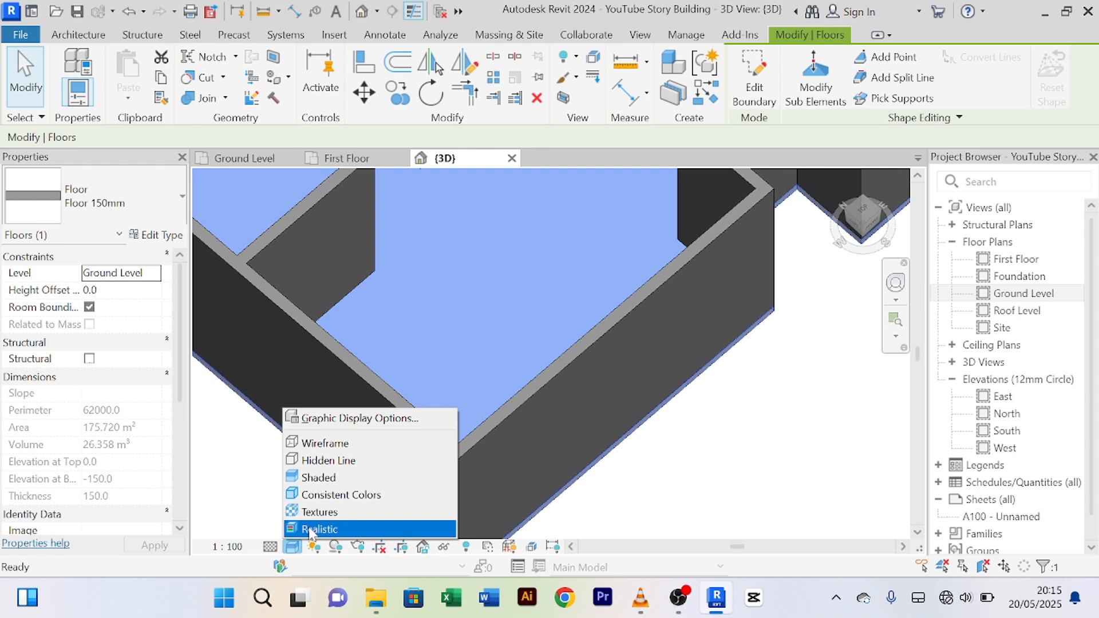
{"action": "left_click", "coordinate": [314, 529]}
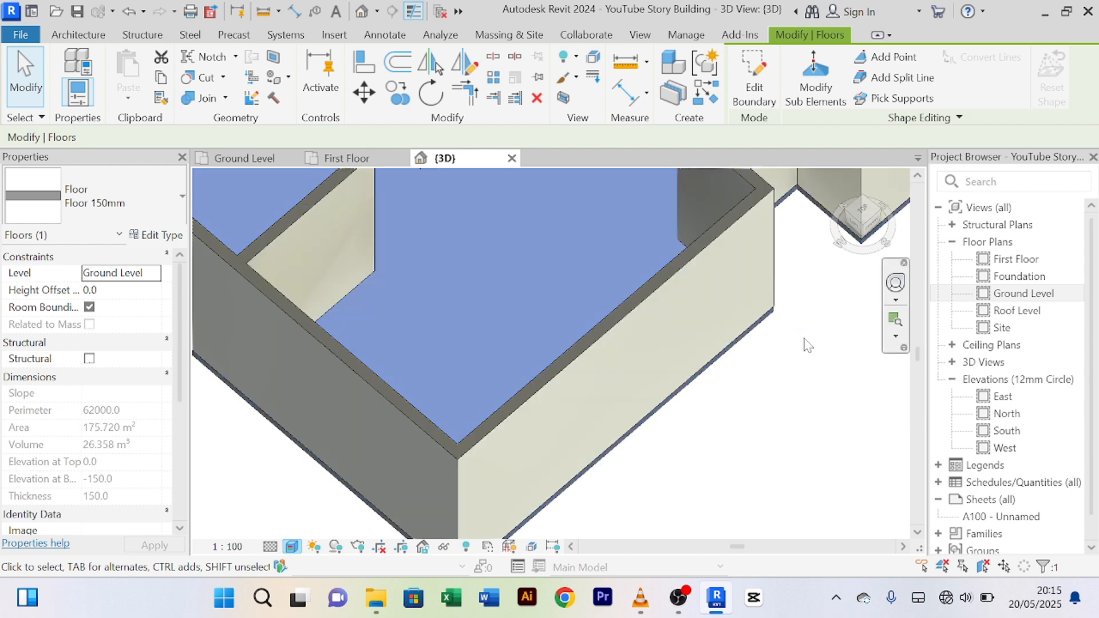
{"action": "key", "text": "Escape"}
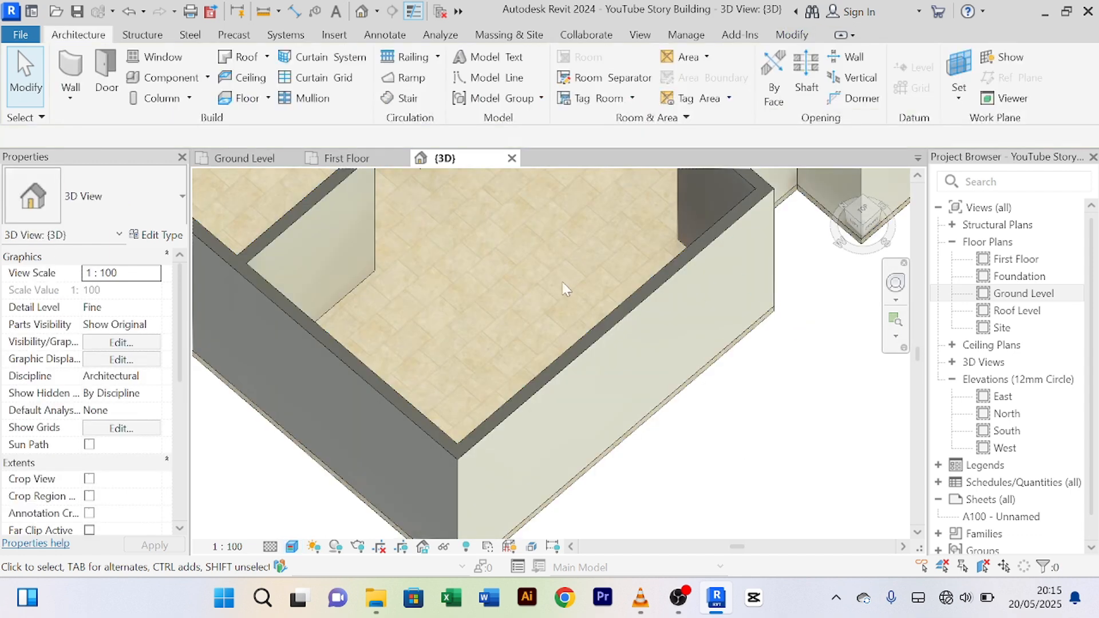
{"action": "scroll", "coordinate": [566, 289], "scroll_direction": "down", "scroll_amount": 10}
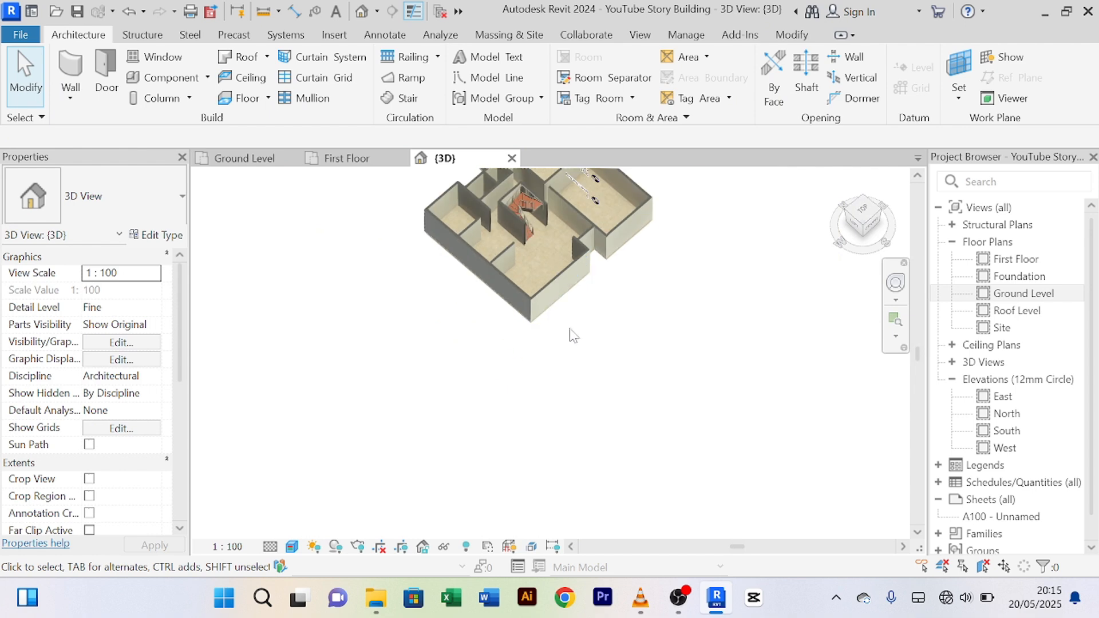
{"action": "middle_click_drag", "start_coordinate": [614, 312], "coordinate": [710, 354]}
{"action": "scroll", "coordinate": [604, 440], "scroll_direction": "up", "scroll_amount": 3}
{"action": "scroll", "coordinate": [547, 272], "scroll_direction": "up", "scroll_amount": 5}
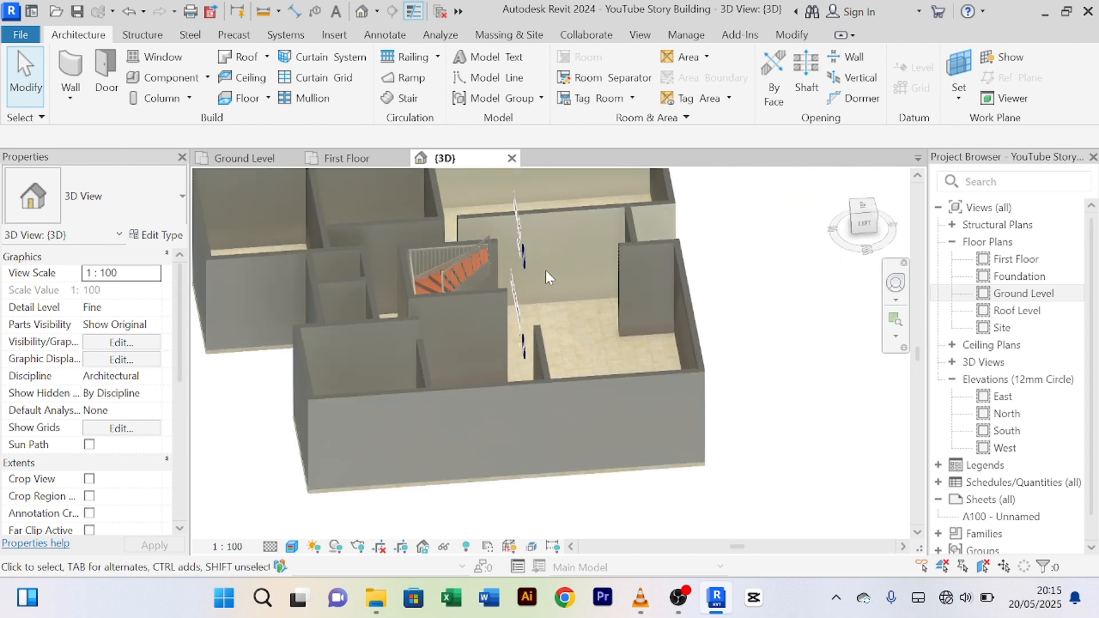
{"action": "scroll", "coordinate": [555, 292], "scroll_direction": "down", "scroll_amount": 5}
{"action": "middle_click_drag", "start_coordinate": [565, 299], "coordinate": [507, 255], "text": "shift"}
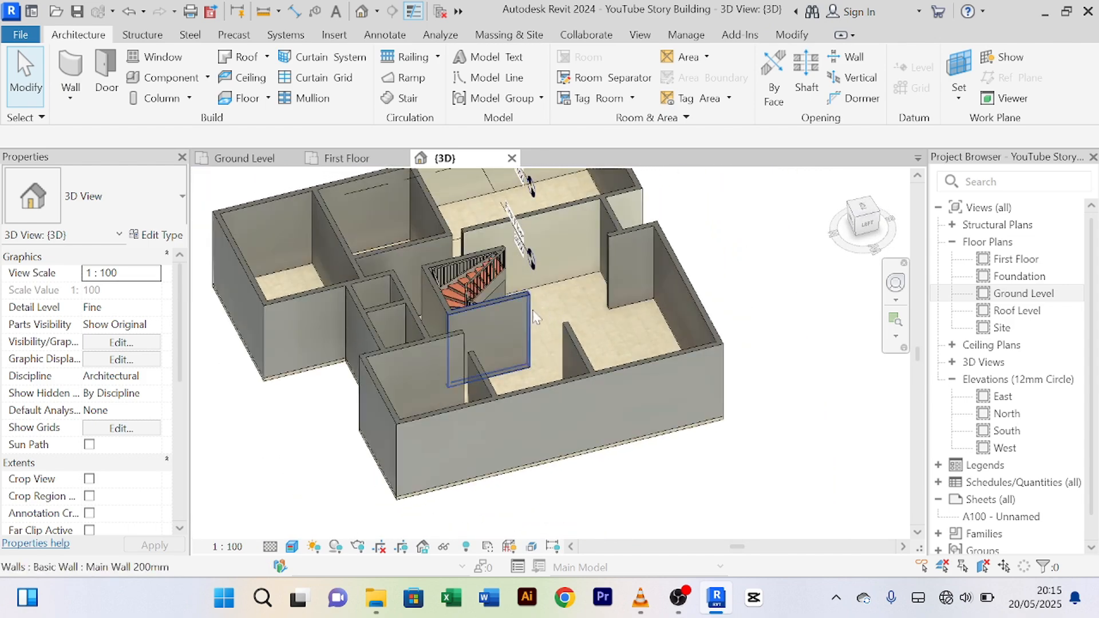
{"action": "scroll", "coordinate": [511, 303], "scroll_direction": "up", "scroll_amount": 5}
{"action": "scroll", "coordinate": [516, 303], "scroll_direction": "down", "scroll_amount": 5}
{"action": "middle_click_drag", "start_coordinate": [597, 307], "coordinate": [367, 337], "text": "shift"}
{"action": "scroll", "coordinate": [366, 335], "scroll_direction": "down", "scroll_amount": 4}
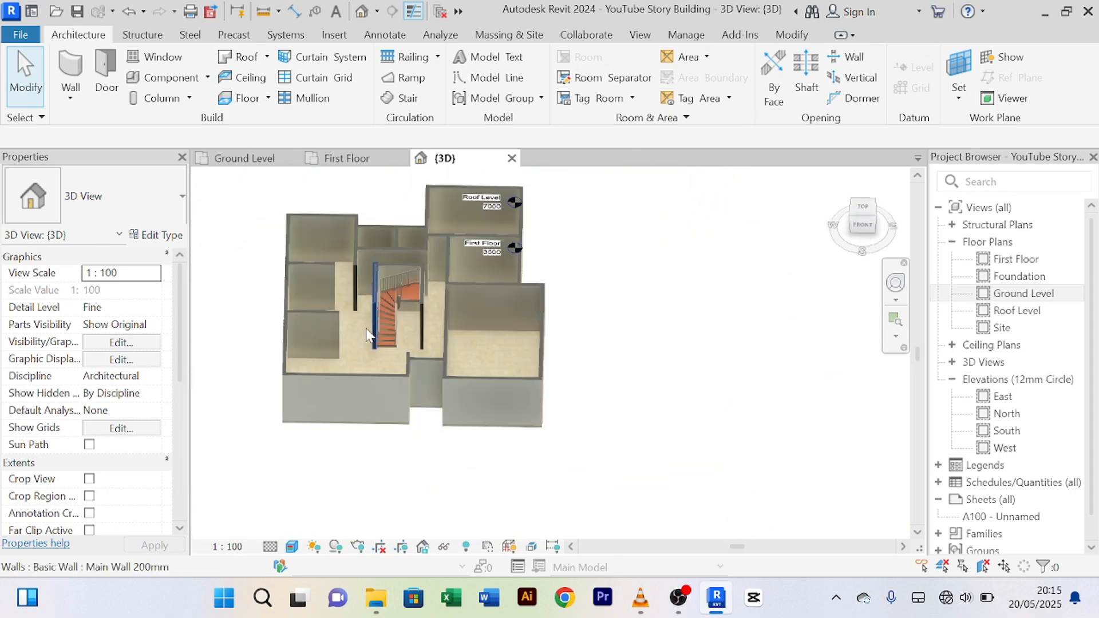
{"action": "scroll", "coordinate": [364, 340], "scroll_direction": "up", "scroll_amount": 3}
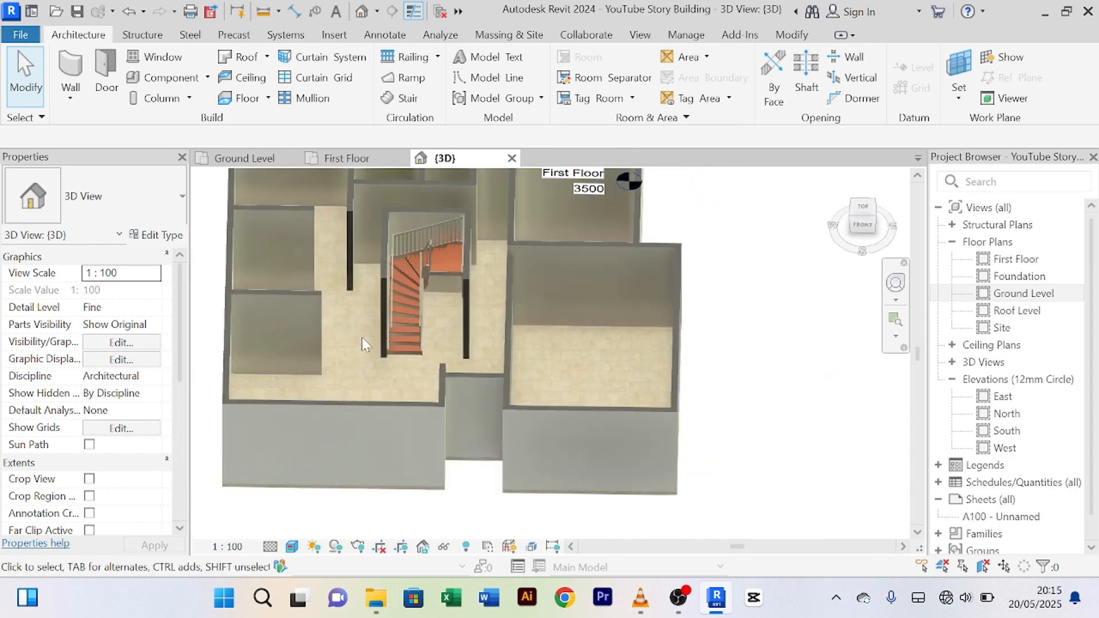
{"action": "scroll", "coordinate": [361, 335], "scroll_direction": "down", "scroll_amount": 3}
{"action": "scroll", "coordinate": [369, 340], "scroll_direction": "up", "scroll_amount": 4}
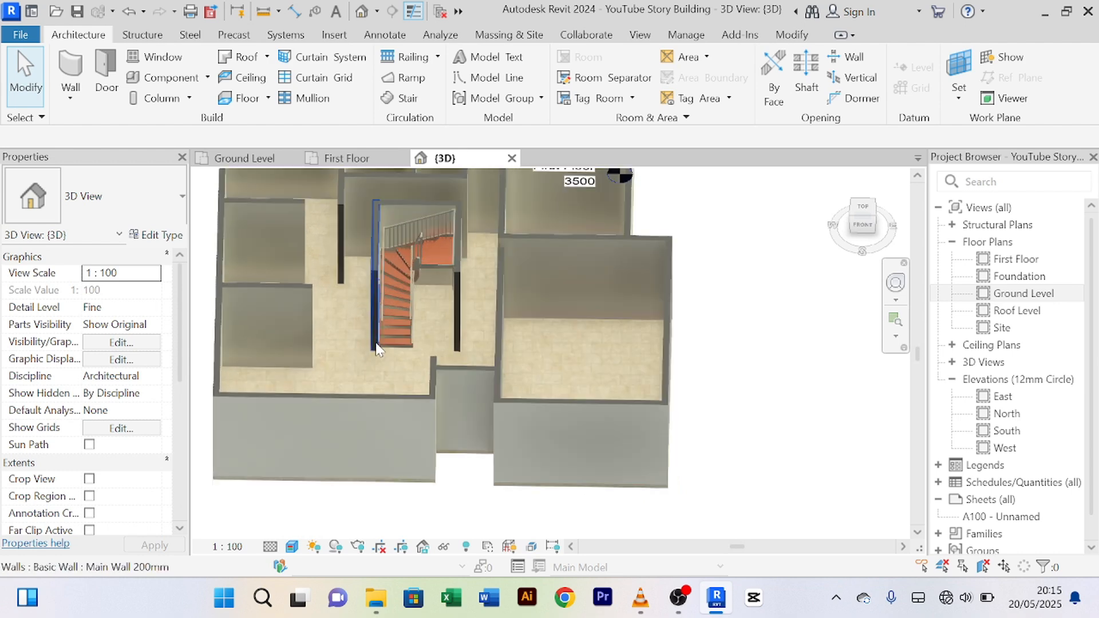
{"action": "scroll", "coordinate": [379, 349], "scroll_direction": "down", "scroll_amount": 4}
{"action": "scroll", "coordinate": [393, 221], "scroll_direction": "up", "scroll_amount": 4}
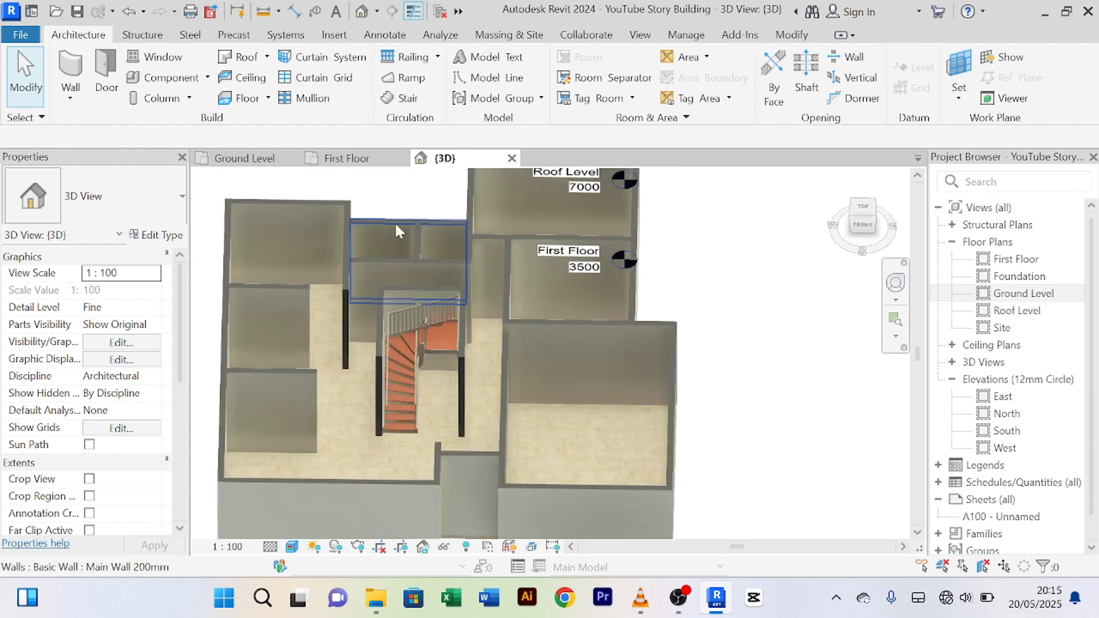
{"action": "scroll", "coordinate": [404, 225], "scroll_direction": "down", "scroll_amount": 4}
{"action": "scroll", "coordinate": [407, 211], "scroll_direction": "up", "scroll_amount": 4}
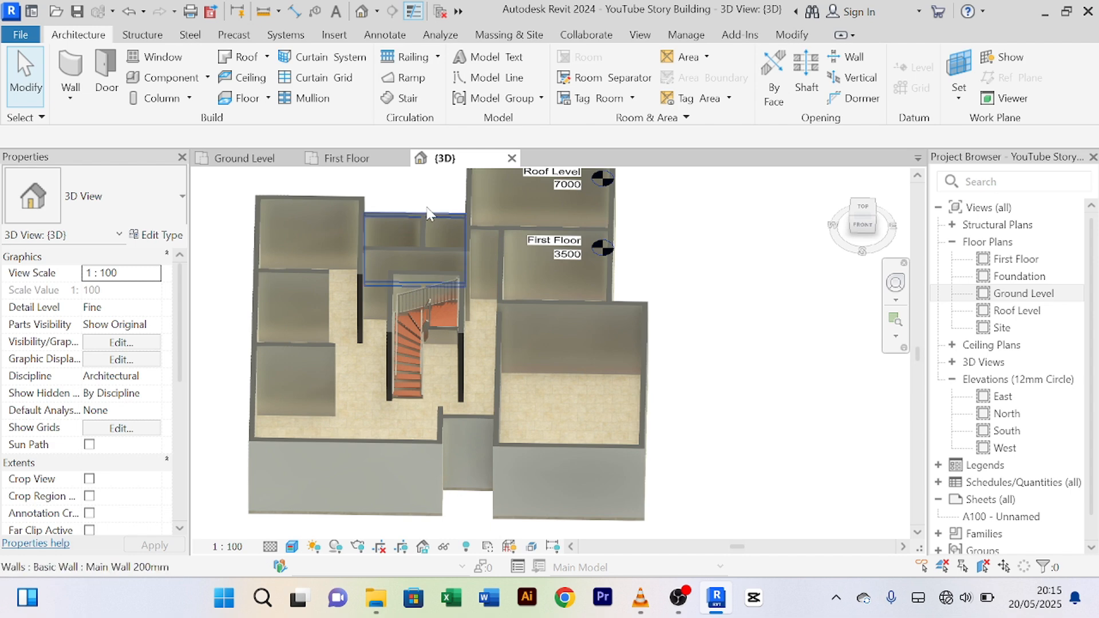
{"action": "middle_click_drag", "start_coordinate": [436, 247], "coordinate": [466, 338]}
{"action": "scroll", "coordinate": [440, 281], "scroll_direction": "down", "scroll_amount": 2}
{"action": "middle_click_drag", "start_coordinate": [444, 281], "coordinate": [414, 232]}
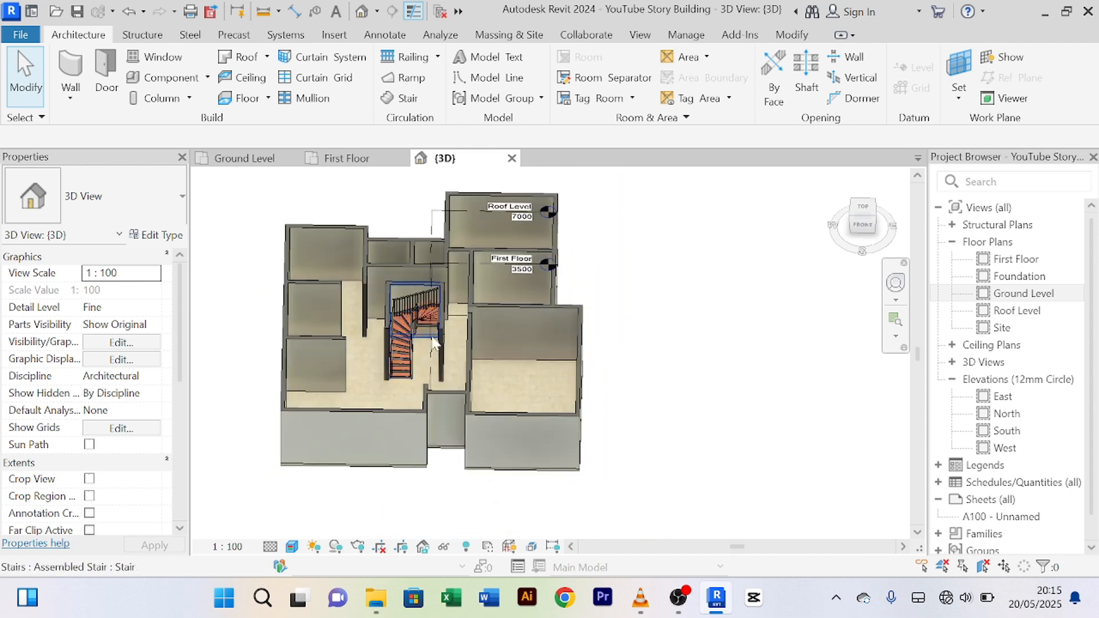
{"action": "scroll", "coordinate": [418, 323], "scroll_direction": "up", "scroll_amount": 3}
{"action": "scroll", "coordinate": [413, 297], "scroll_direction": "down", "scroll_amount": 4}
{"action": "scroll", "coordinate": [386, 321], "scroll_direction": "up", "scroll_amount": 2}
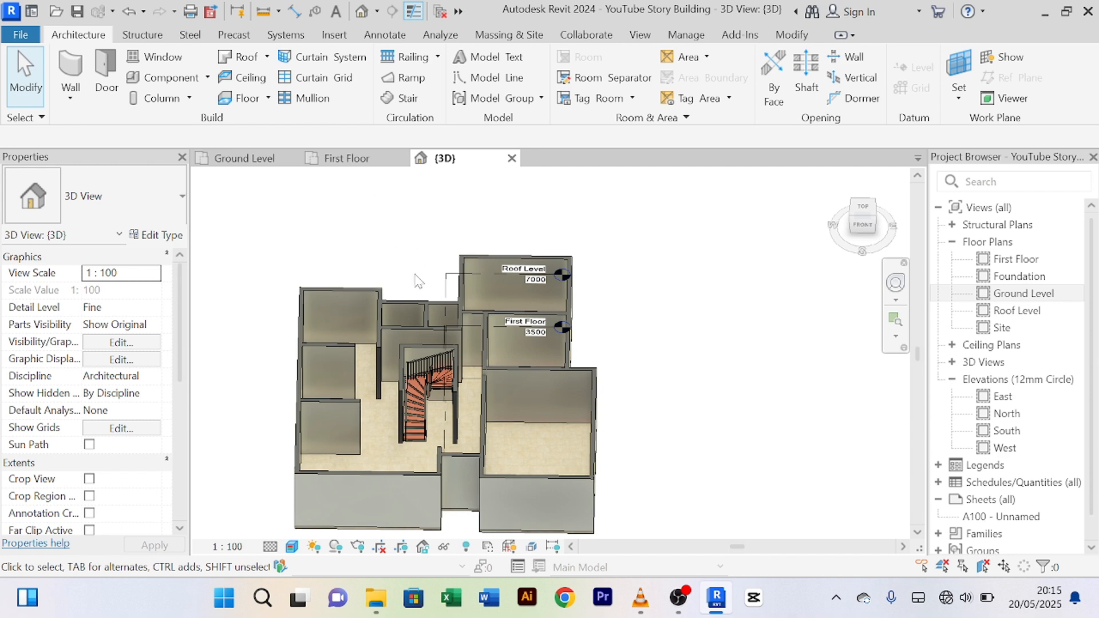
{"action": "scroll", "coordinate": [417, 281], "scroll_direction": "up", "scroll_amount": 2}
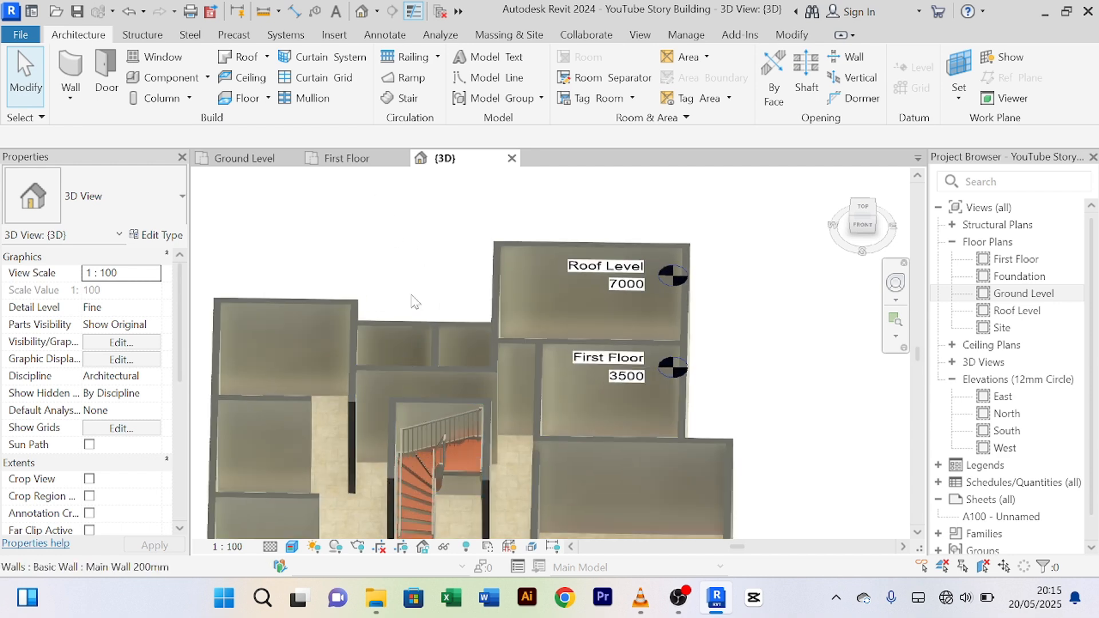
{"action": "scroll", "coordinate": [412, 286], "scroll_direction": "down", "scroll_amount": 1}
{"action": "middle_click_drag", "start_coordinate": [431, 264], "coordinate": [372, 210]}
{"action": "scroll", "coordinate": [383, 248], "scroll_direction": "down", "scroll_amount": 2}
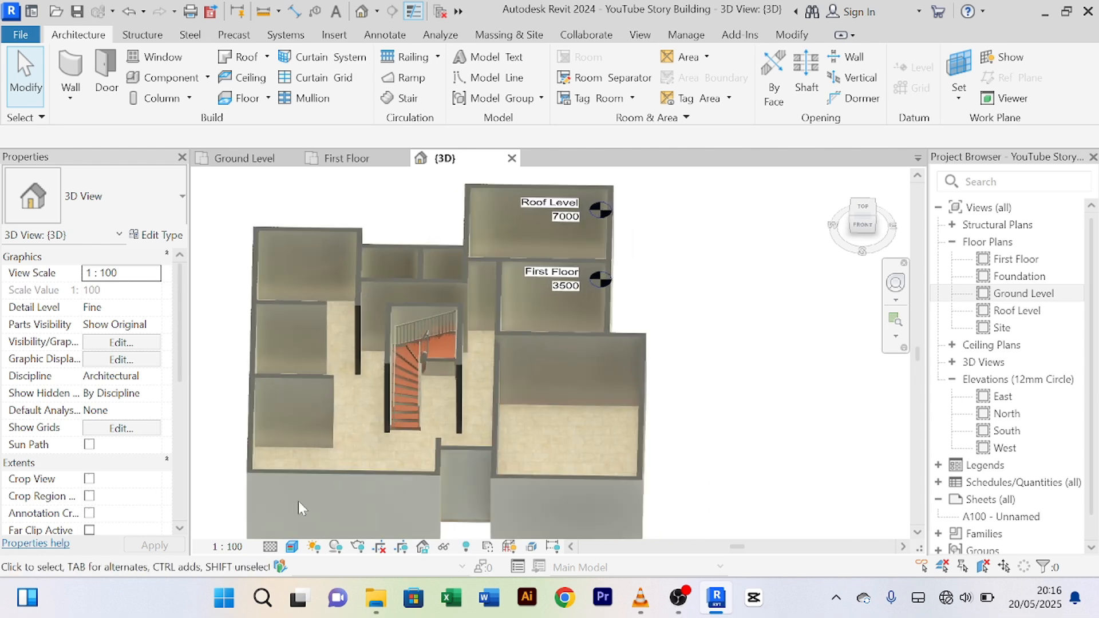
{"action": "left_click", "coordinate": [293, 547]}
{"action": "left_click", "coordinate": [326, 476]}
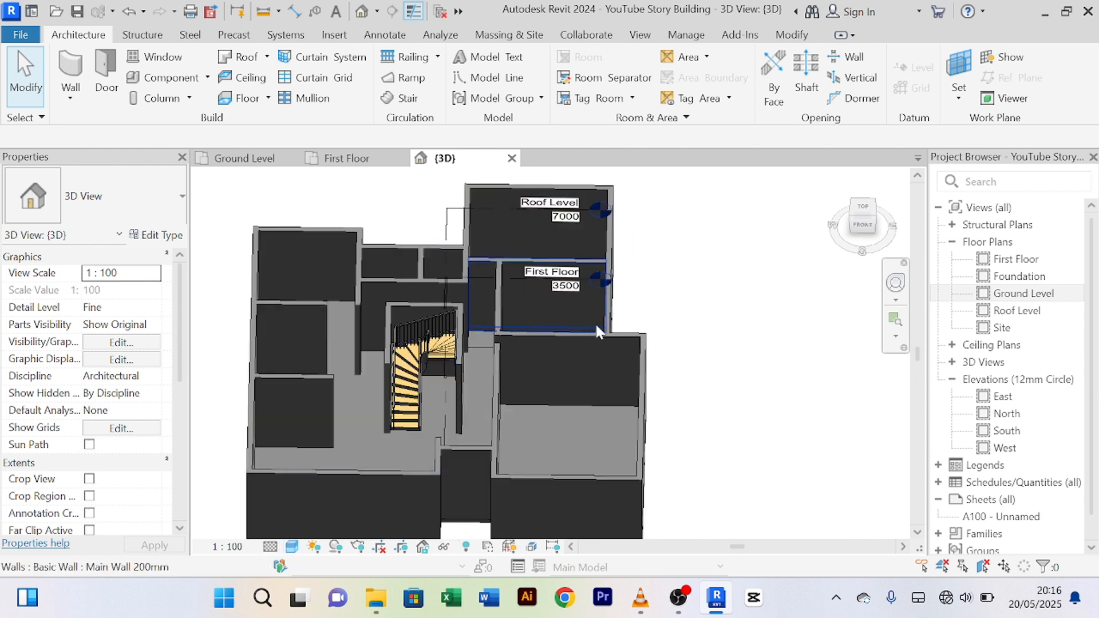
{"action": "scroll", "coordinate": [667, 309], "scroll_direction": "down", "scroll_amount": 1}
{"action": "middle_click_drag", "start_coordinate": [674, 303], "coordinate": [676, 269]}
{"action": "left_click", "coordinate": [245, 158]}
Step: Zoom and pan across the Ground Level plan, then select the First Floor plan view
{"action": "scroll", "coordinate": [694, 314], "scroll_direction": "down", "scroll_amount": 1}
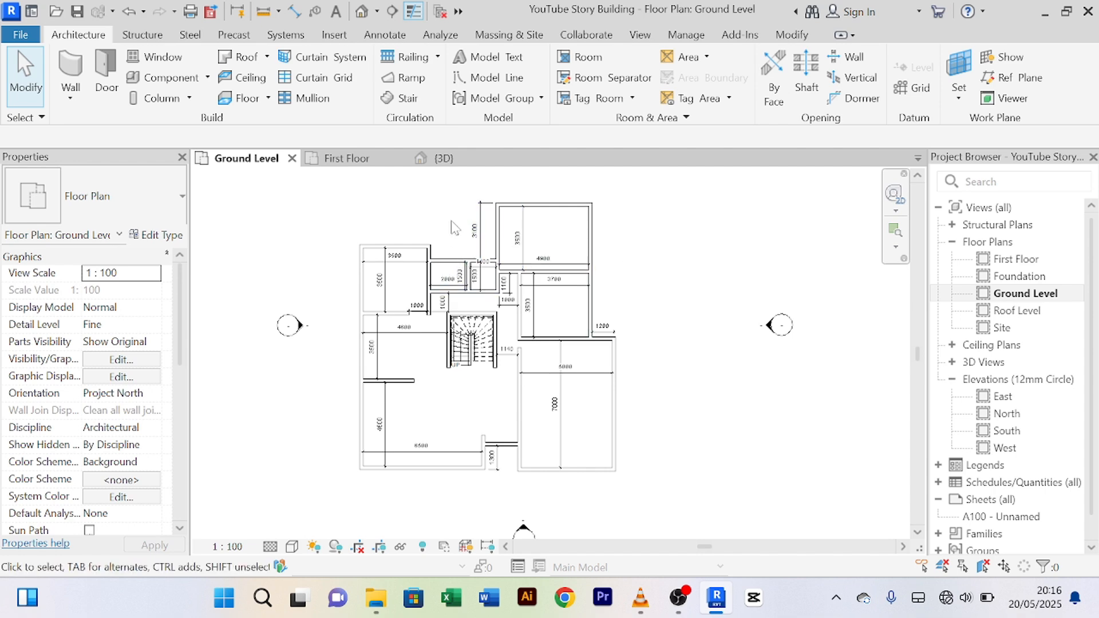
{"action": "scroll", "coordinate": [415, 206], "scroll_direction": "down", "scroll_amount": 3}
{"action": "scroll", "coordinate": [440, 221], "scroll_direction": "up", "scroll_amount": 3}
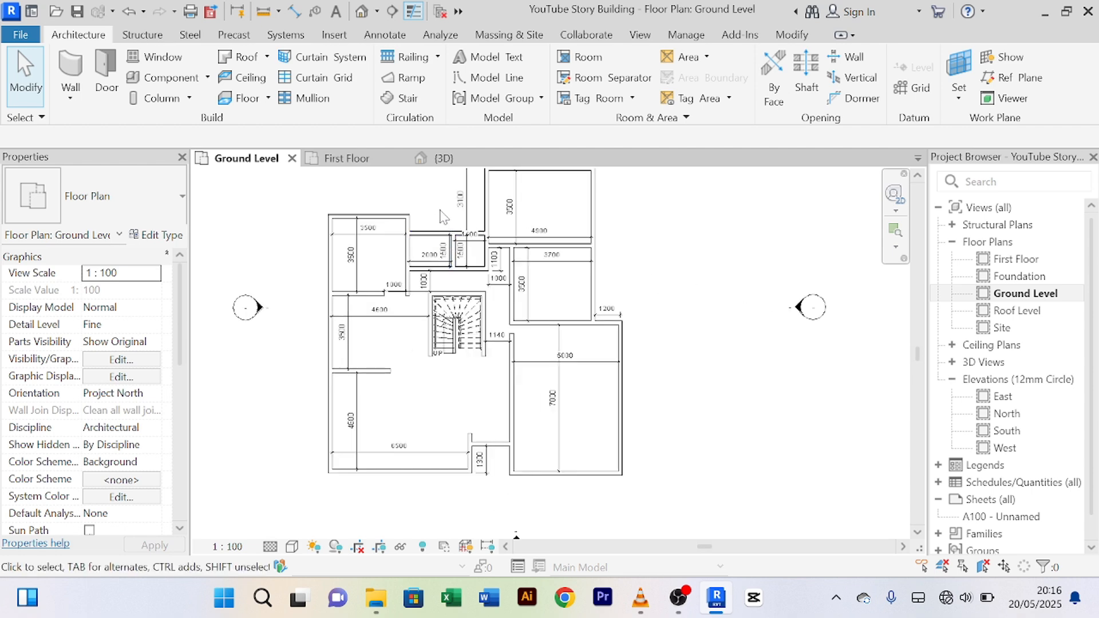
{"action": "middle_click_drag", "start_coordinate": [450, 218], "coordinate": [454, 246]}
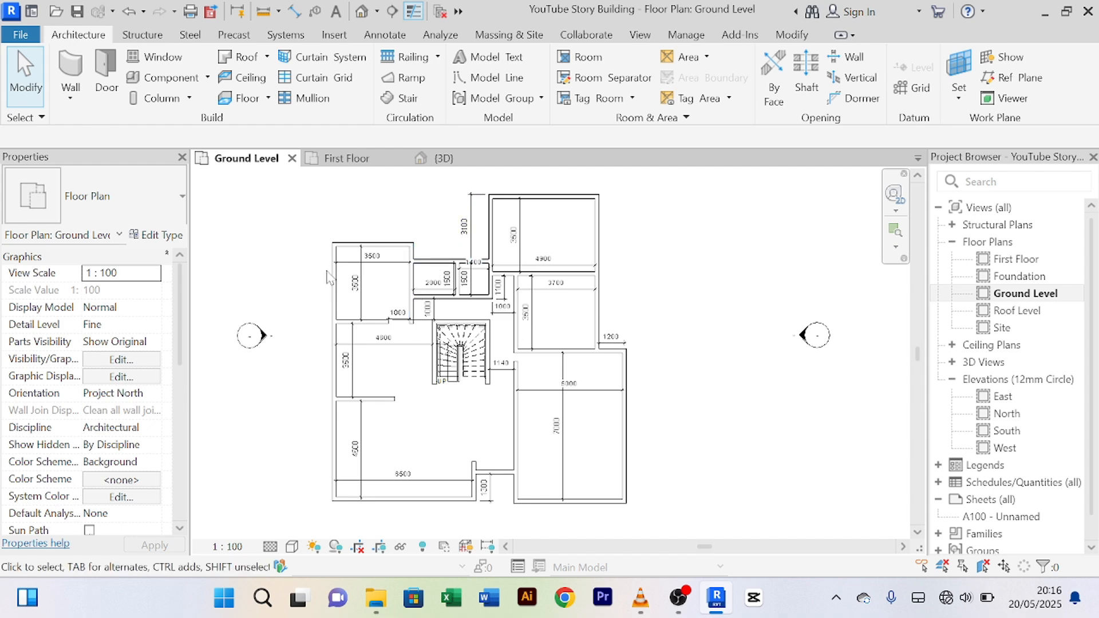
{"action": "left_click", "coordinate": [1024, 259]}
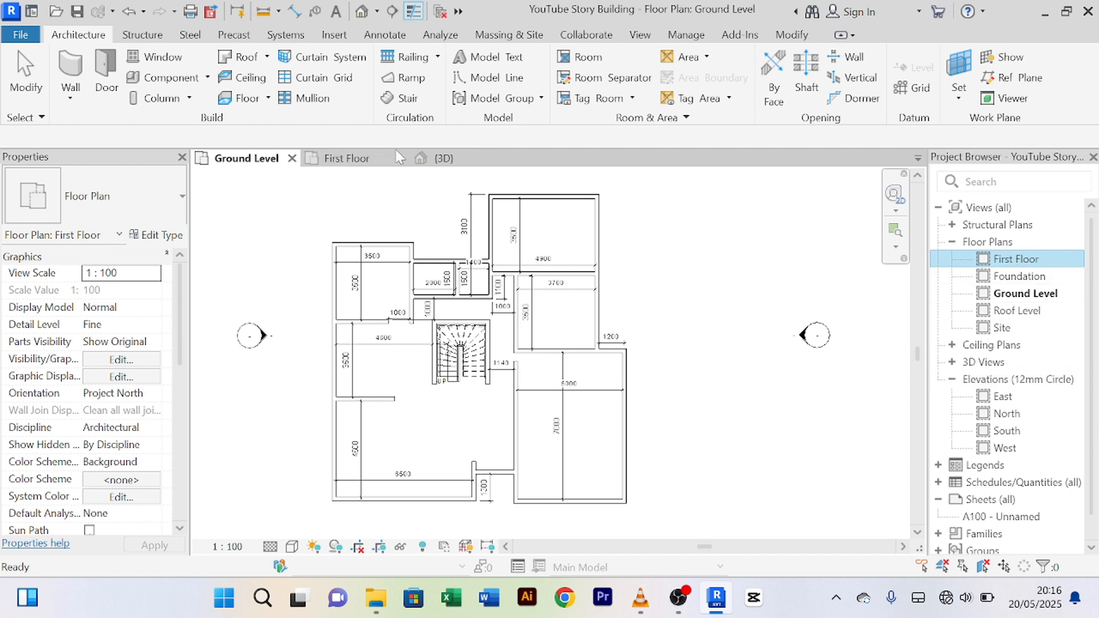
{"action": "left_click", "coordinate": [351, 159]}
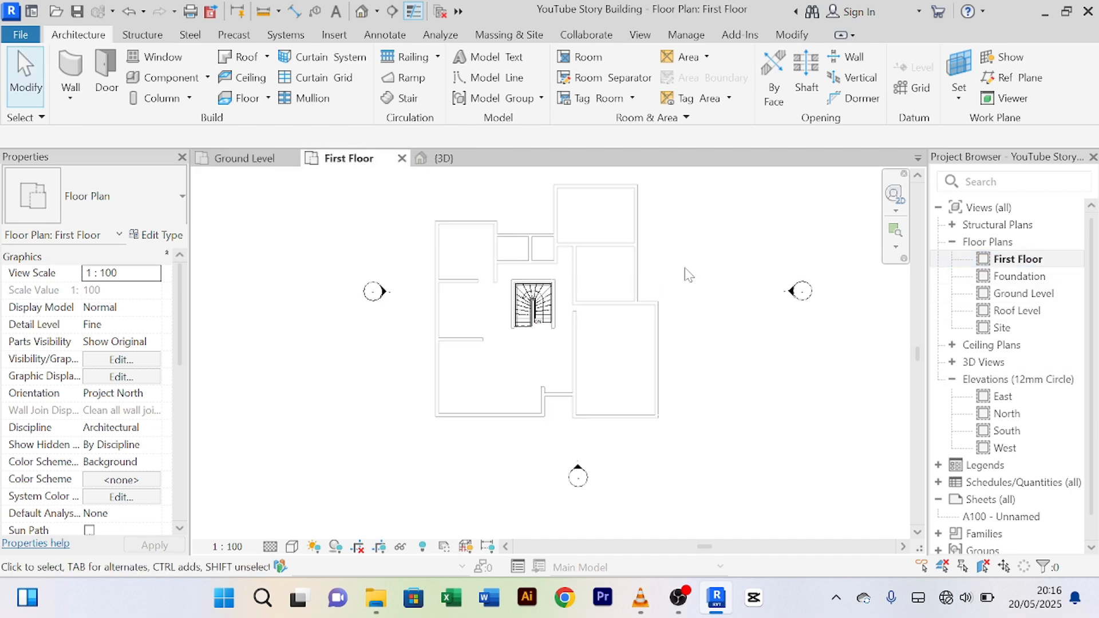
{"action": "middle_click_drag", "start_coordinate": [687, 275], "coordinate": [653, 335]}
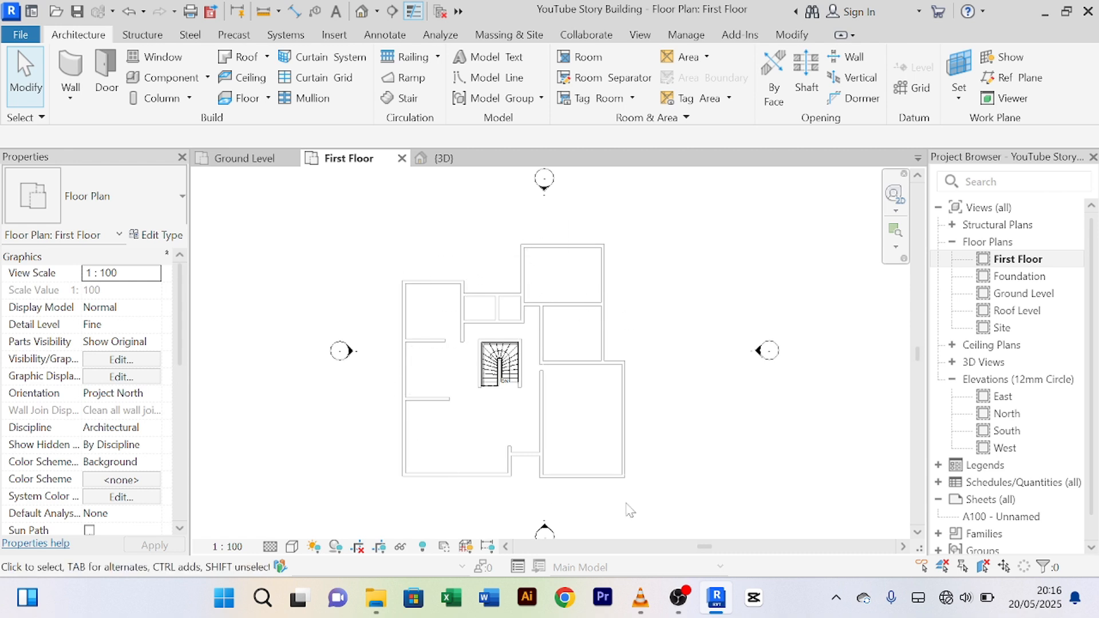
{"action": "left_click_drag", "start_coordinate": [657, 478], "coordinate": [411, 459]}
{"action": "left_click_drag", "start_coordinate": [694, 358], "coordinate": [544, 485]}
{"action": "left_click_drag", "start_coordinate": [679, 295], "coordinate": [613, 375]}
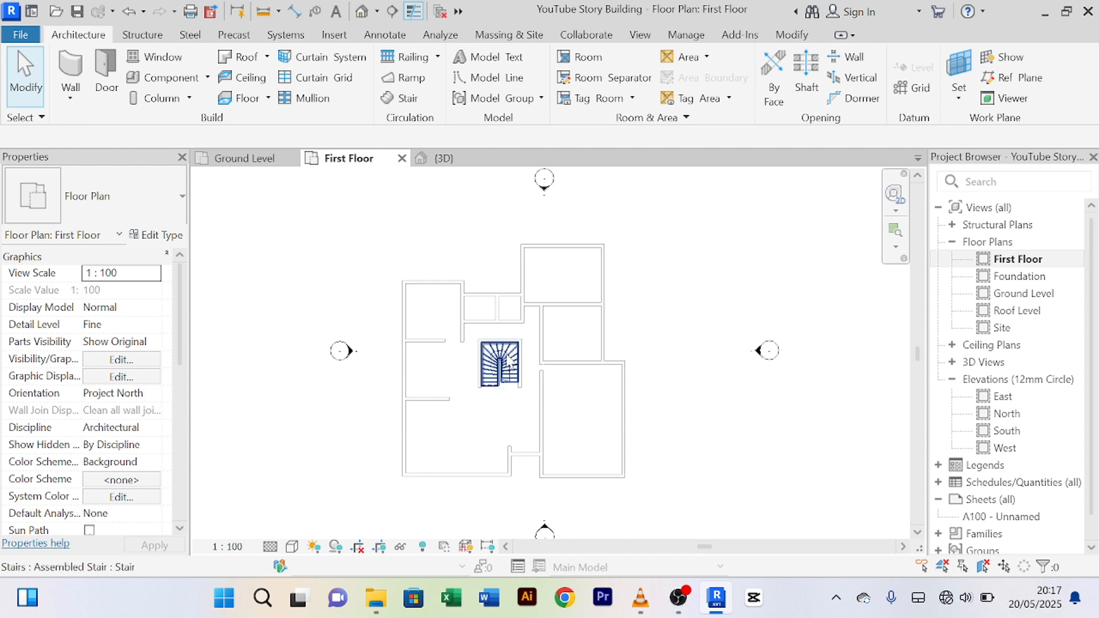
{"action": "scroll", "coordinate": [508, 360], "scroll_direction": "up", "scroll_amount": 5}
{"action": "scroll", "coordinate": [507, 356], "scroll_direction": "down", "scroll_amount": 3}
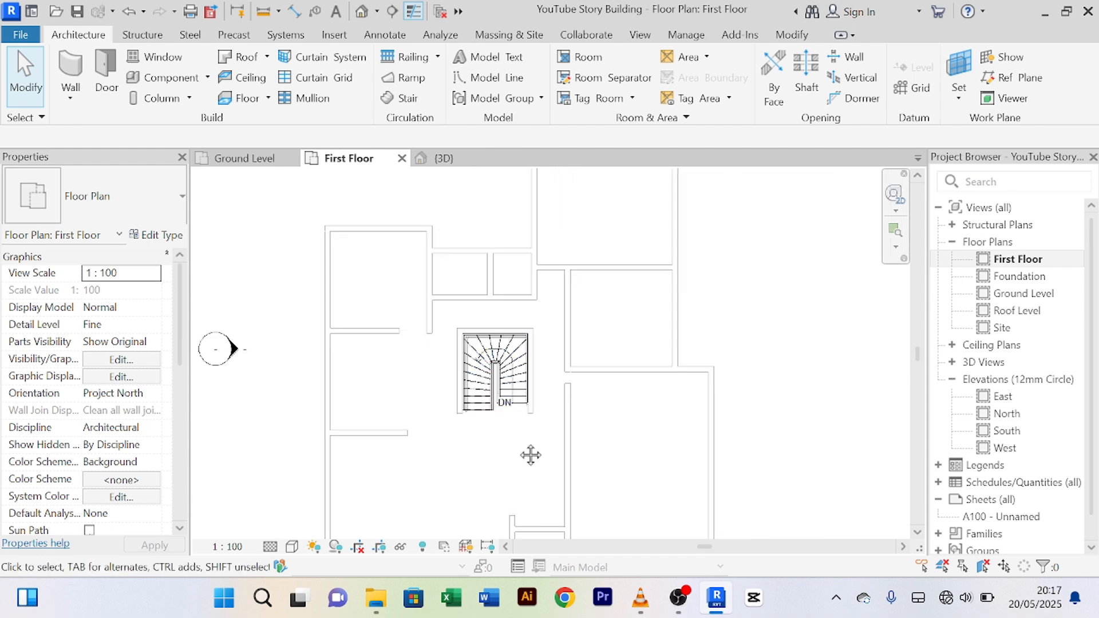
{"action": "scroll", "coordinate": [522, 401], "scroll_direction": "up", "scroll_amount": 5}
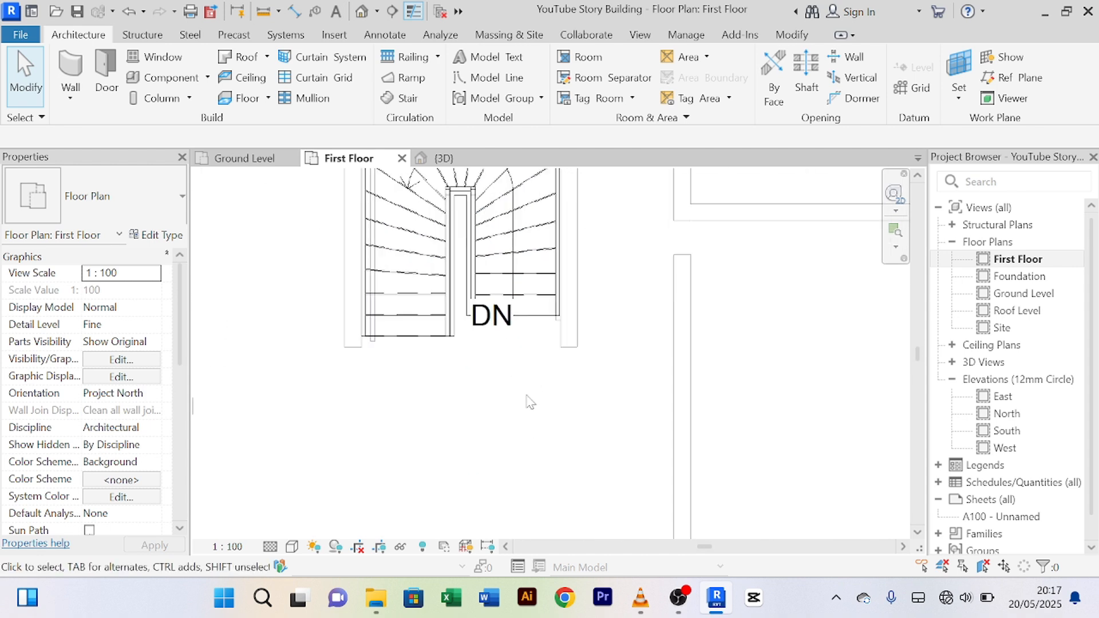
{"action": "scroll", "coordinate": [527, 400], "scroll_direction": "down", "scroll_amount": 3}
{"action": "scroll", "coordinate": [573, 343], "scroll_direction": "down", "scroll_amount": 2}
{"action": "scroll", "coordinate": [592, 329], "scroll_direction": "up", "scroll_amount": 1}
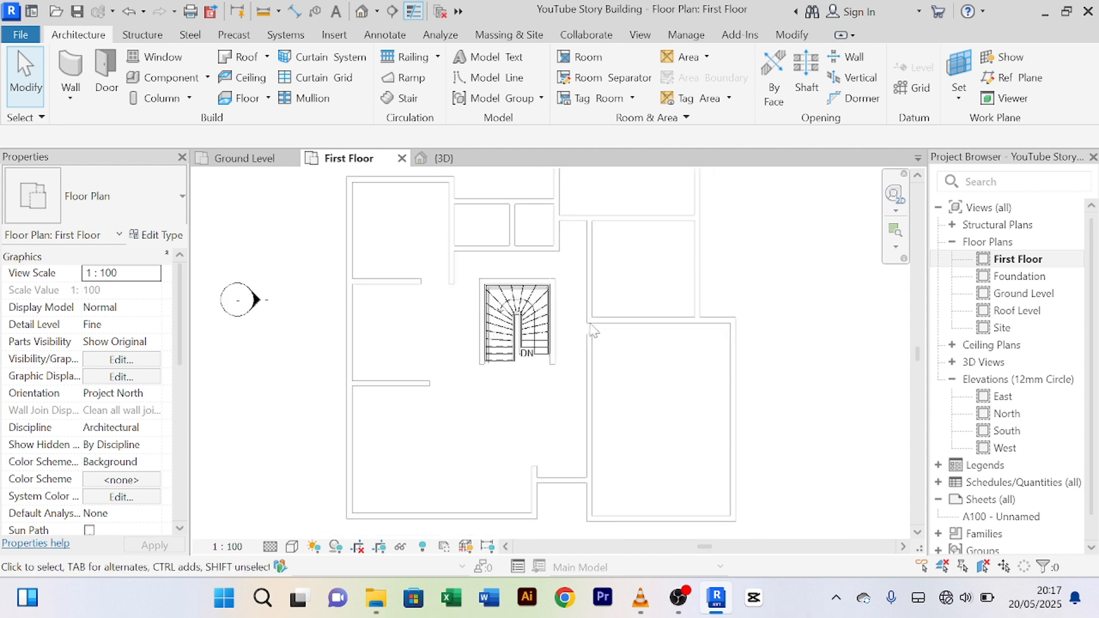
{"action": "scroll", "coordinate": [563, 331], "scroll_direction": "down", "scroll_amount": 1}
{"action": "middle_click_drag", "start_coordinate": [585, 338], "coordinate": [572, 346]}
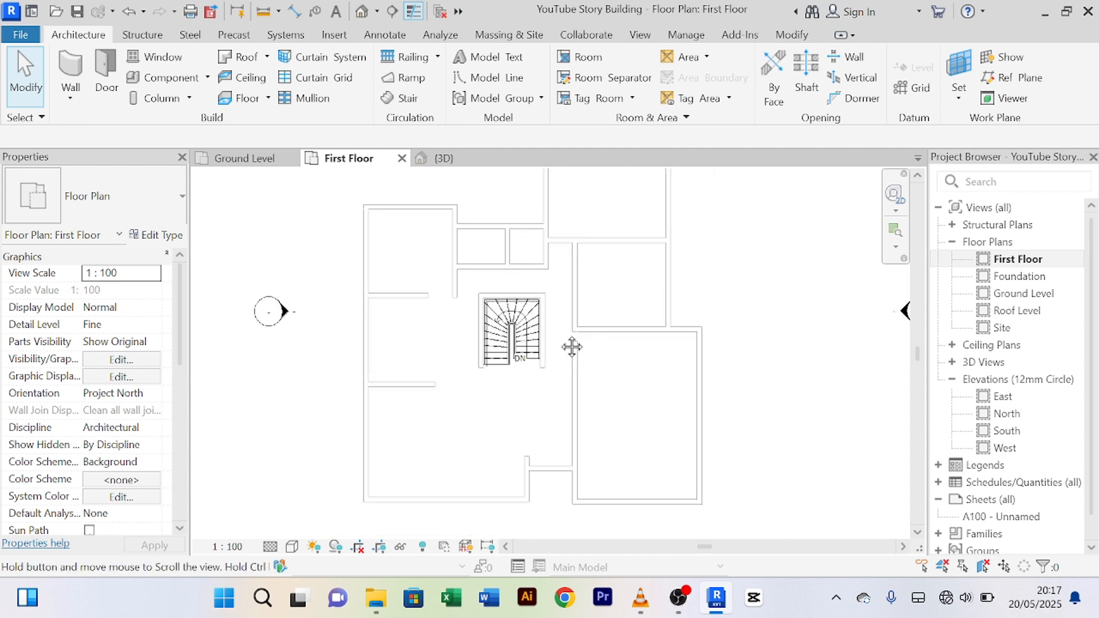
{"action": "scroll", "coordinate": [535, 424], "scroll_direction": "down", "scroll_amount": 3}
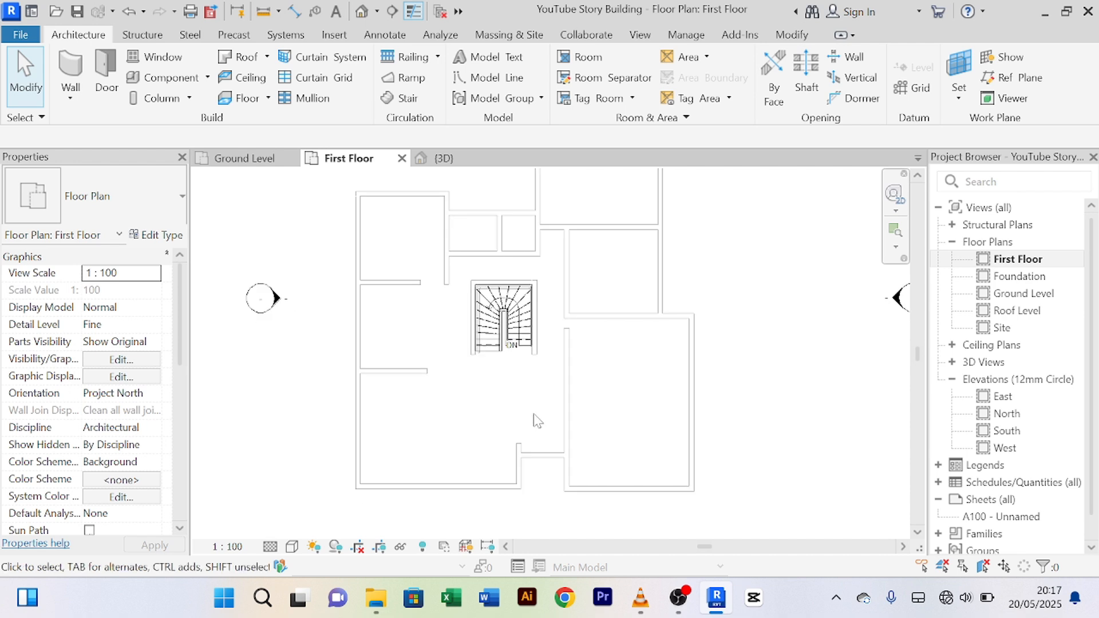
{"action": "scroll", "coordinate": [478, 272], "scroll_direction": "up", "scroll_amount": 2}
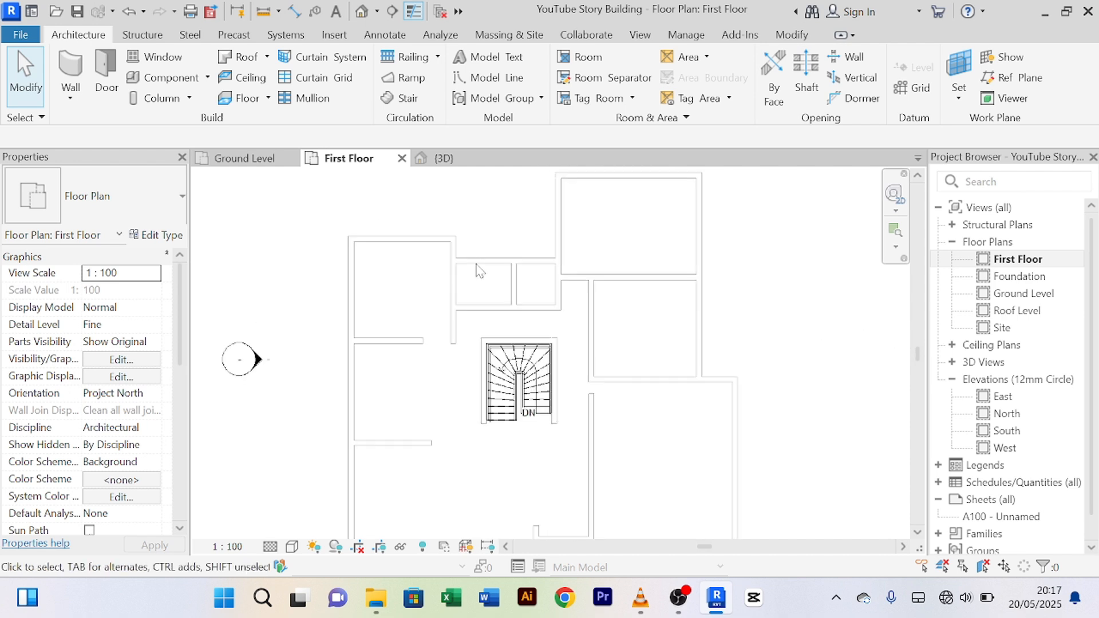
{"action": "scroll", "coordinate": [404, 466], "scroll_direction": "down", "scroll_amount": 1}
{"action": "mouse_move", "coordinate": [405, 464]}
{"action": "middle_mouse_down"}
{"action": "mouse_move", "coordinate": [412, 398]}
{"action": "mouse_move", "coordinate": [400, 388]}
{"action": "middle_mouse_up"}
{"action": "scroll", "coordinate": [450, 371], "scroll_direction": "up", "scroll_amount": 3}
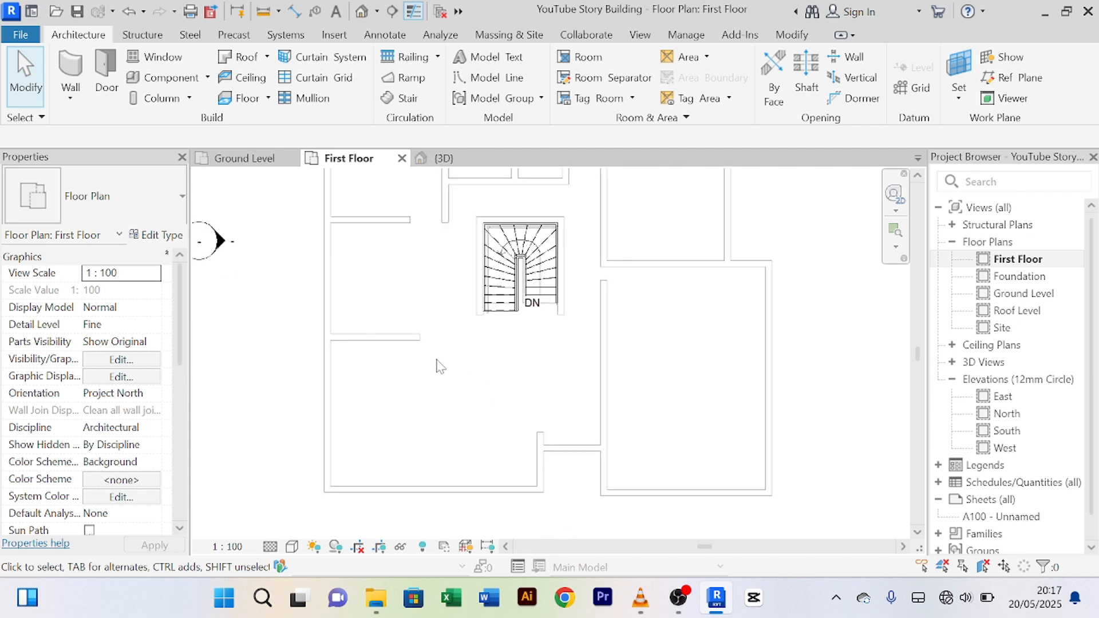
{"action": "middle_click_drag", "start_coordinate": [415, 301], "coordinate": [427, 360]}
{"action": "scroll", "coordinate": [427, 360], "scroll_direction": "down", "scroll_amount": 2}
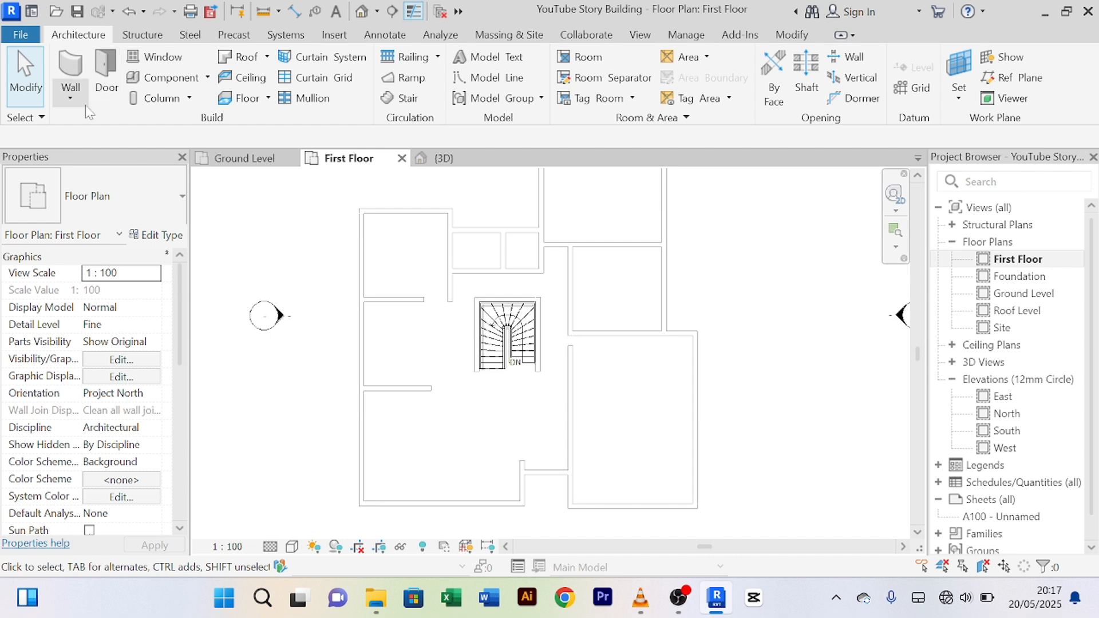
Step: Draw an architectural wall down the left side, from the top-left to bottom-left corner
{"action": "left_click", "coordinate": [72, 98]}
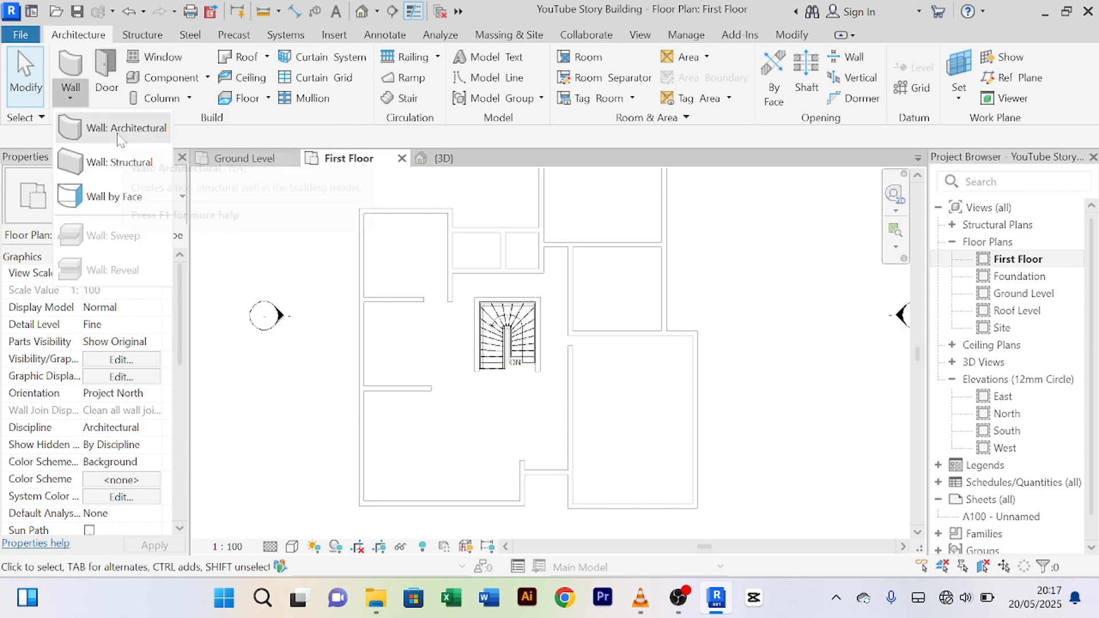
{"action": "left_click", "coordinate": [118, 137]}
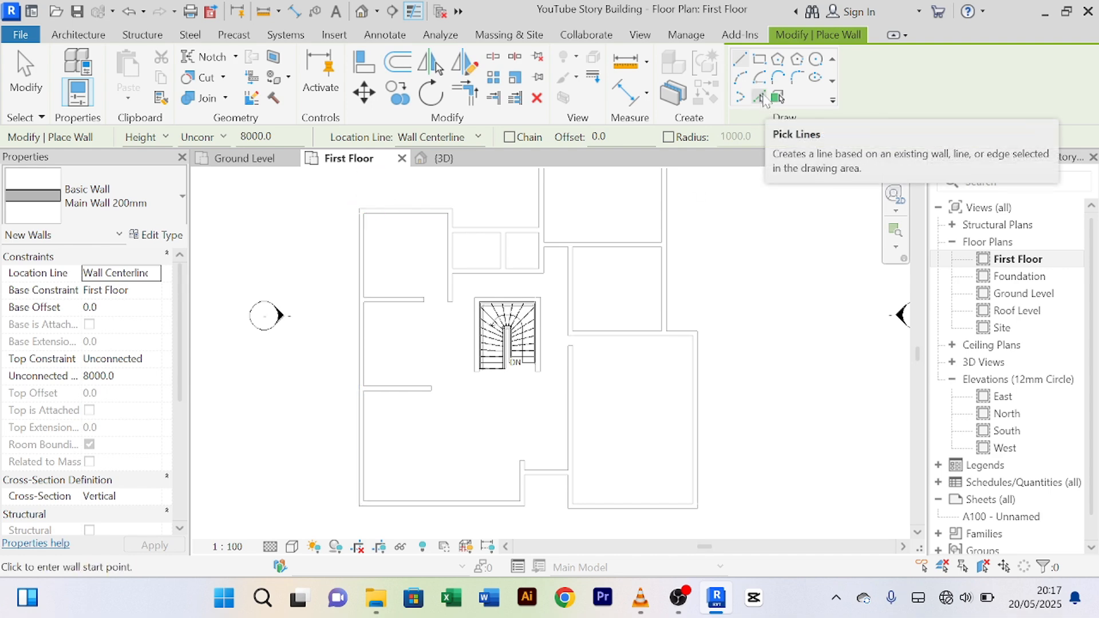
{"action": "scroll", "coordinate": [366, 214], "scroll_direction": "up", "scroll_amount": 1}
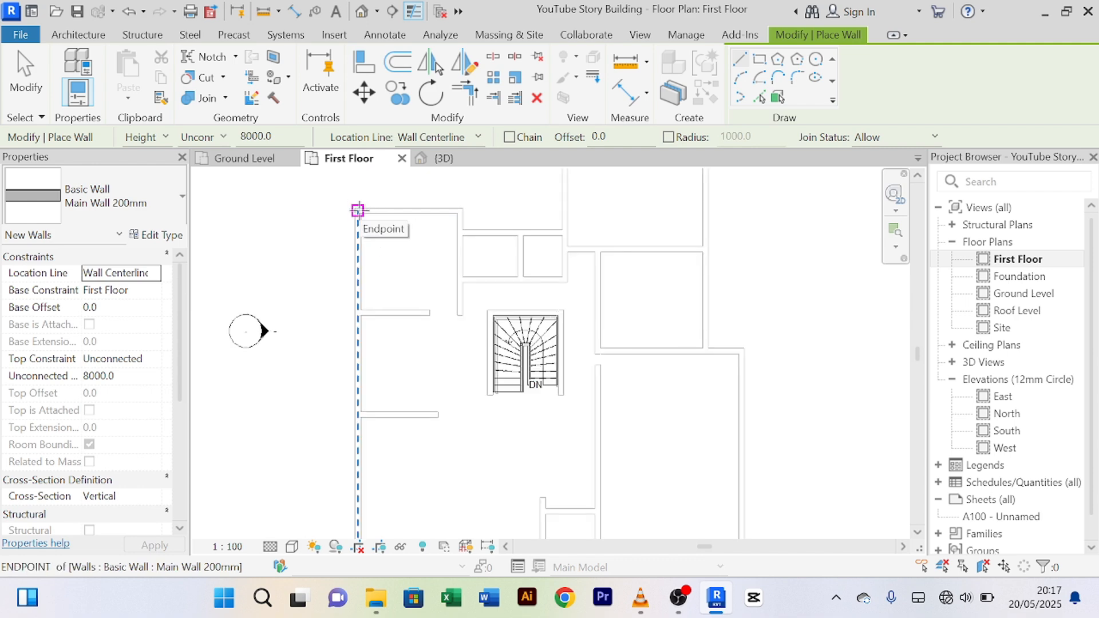
{"action": "scroll", "coordinate": [357, 210], "scroll_direction": "up", "scroll_amount": 3}
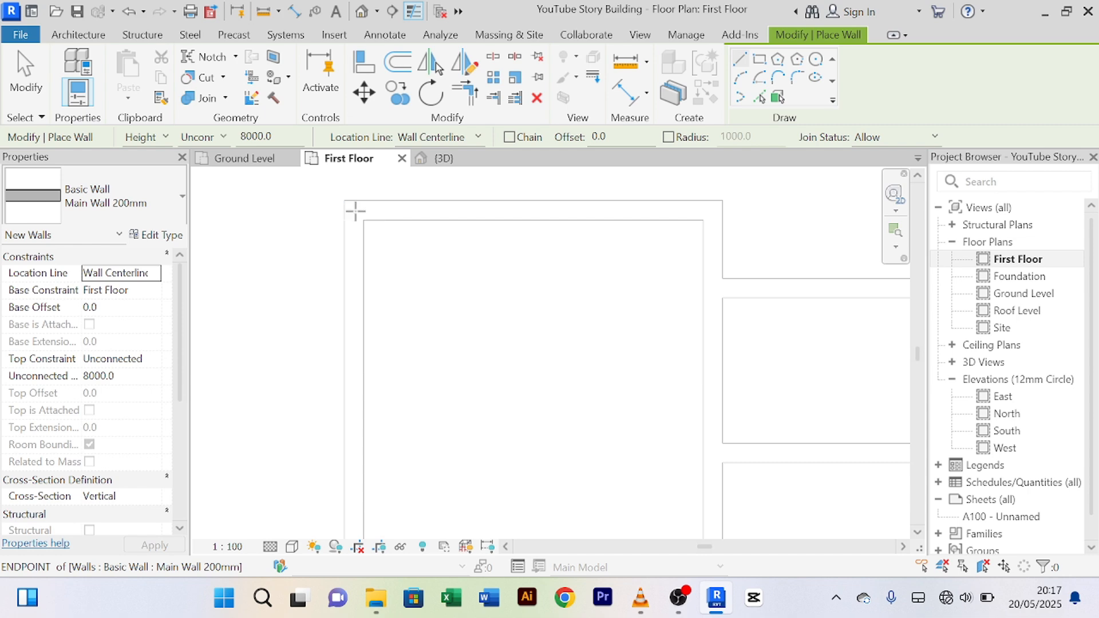
{"action": "left_click", "coordinate": [355, 211]}
{"action": "scroll", "coordinate": [355, 378], "scroll_direction": "down", "scroll_amount": 3}
{"action": "middle_click_drag", "start_coordinate": [372, 399], "coordinate": [404, 336]}
{"action": "scroll", "coordinate": [380, 387], "scroll_direction": "up", "scroll_amount": 3}
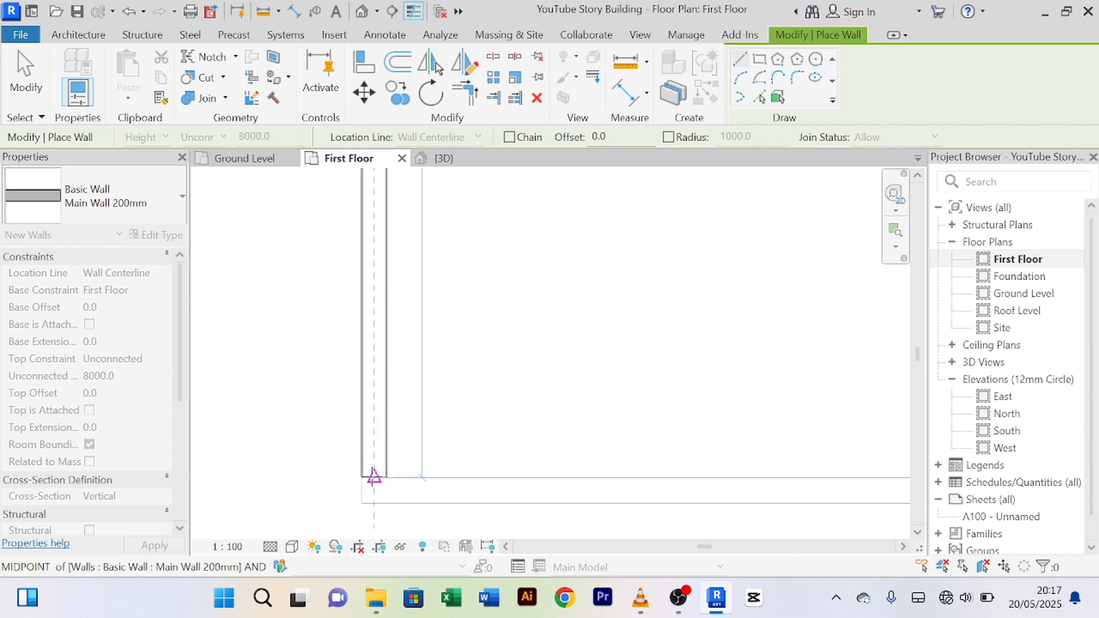
{"action": "left_click", "coordinate": [374, 490]}
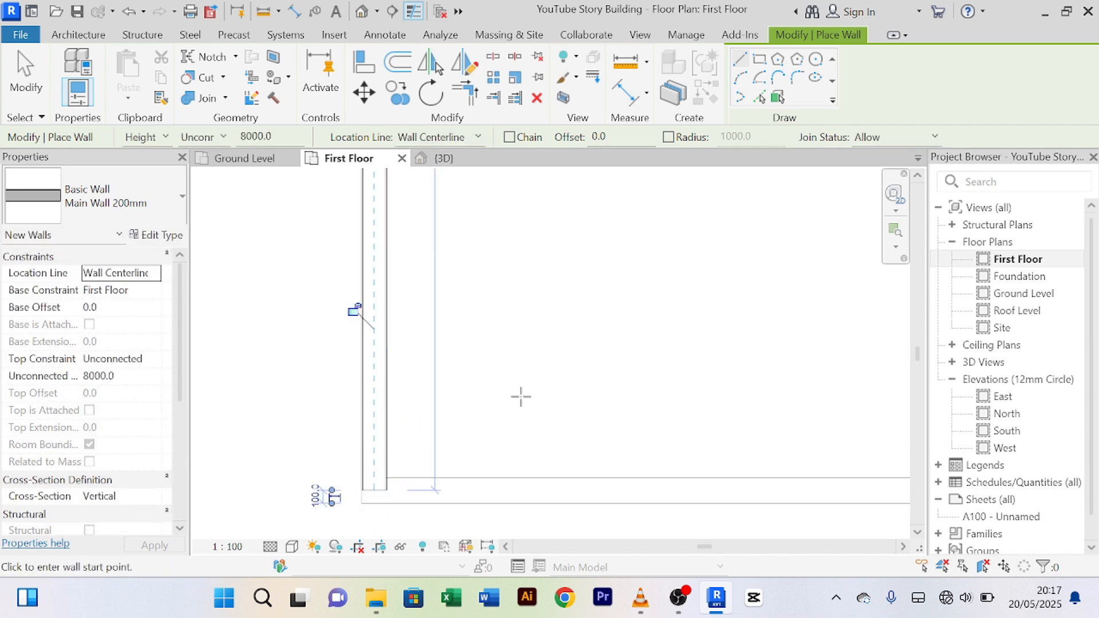
Step: Draw the bottom wall from the bottom-left to the bottom-right corner
{"action": "scroll", "coordinate": [520, 395], "scroll_direction": "down", "scroll_amount": 2}
{"action": "middle_click_drag", "start_coordinate": [516, 405], "coordinate": [376, 361]}
{"action": "scroll", "coordinate": [334, 427], "scroll_direction": "up", "scroll_amount": 2}
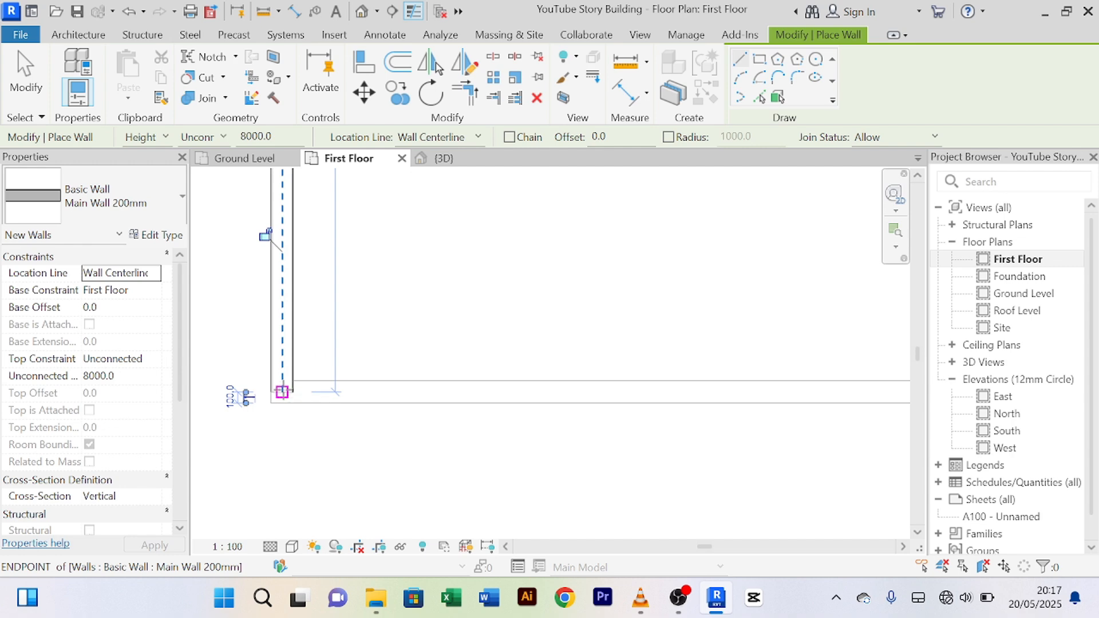
{"action": "left_click", "coordinate": [282, 392]}
{"action": "scroll", "coordinate": [675, 390], "scroll_direction": "down", "scroll_amount": 2}
{"action": "middle_click_drag", "start_coordinate": [700, 388], "coordinate": [479, 418]}
{"action": "scroll", "coordinate": [698, 410], "scroll_direction": "up", "scroll_amount": 4}
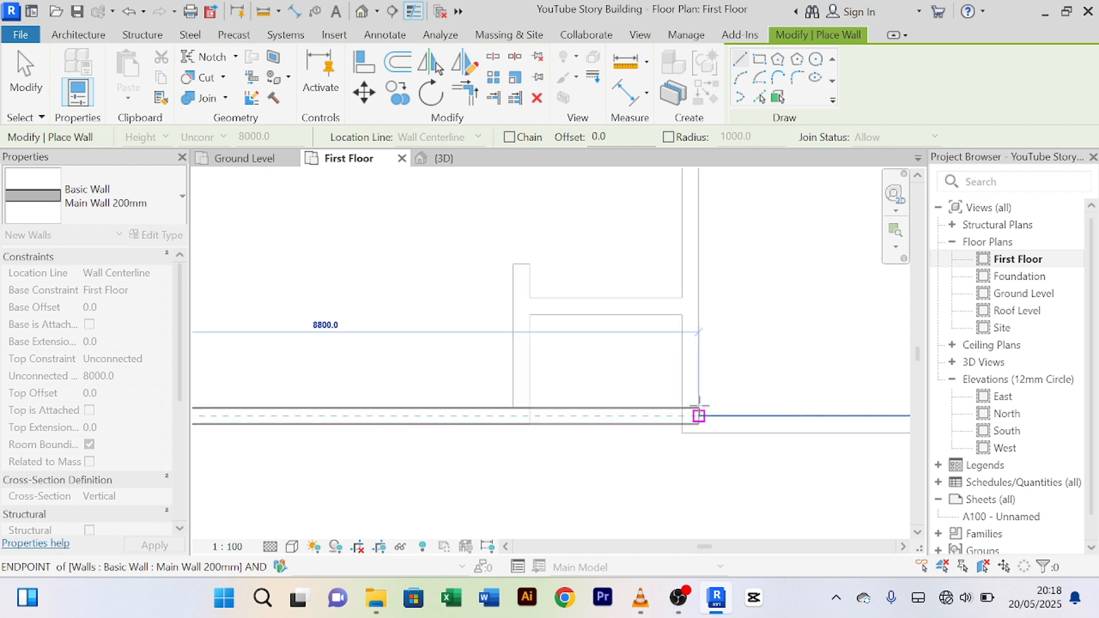
{"action": "left_click", "coordinate": [676, 428]}
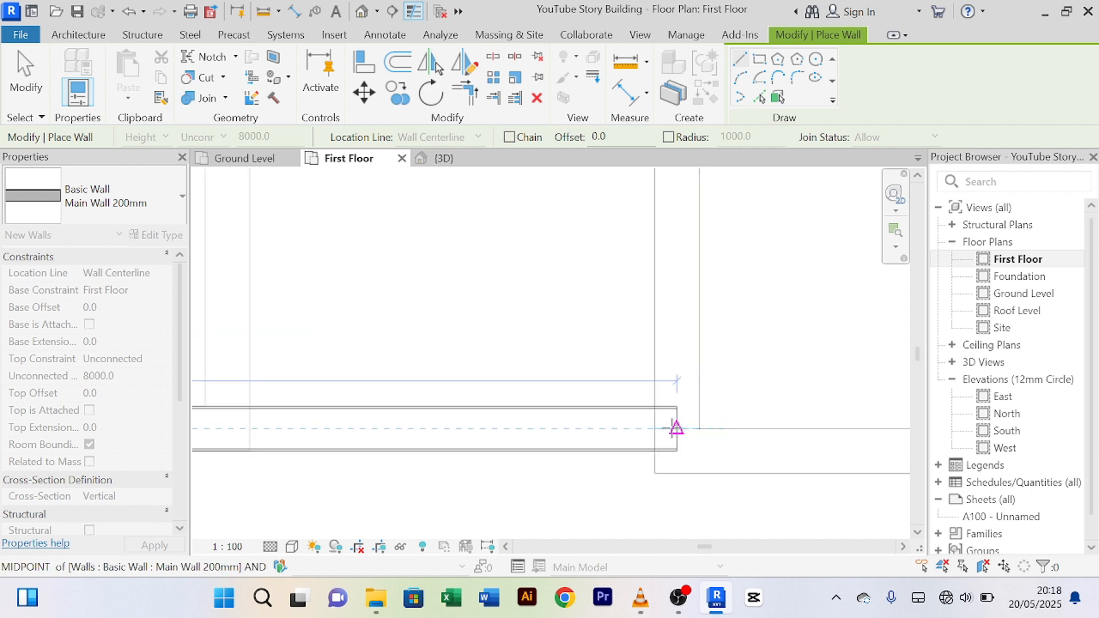
{"action": "scroll", "coordinate": [676, 428], "scroll_direction": "down", "scroll_amount": 3}
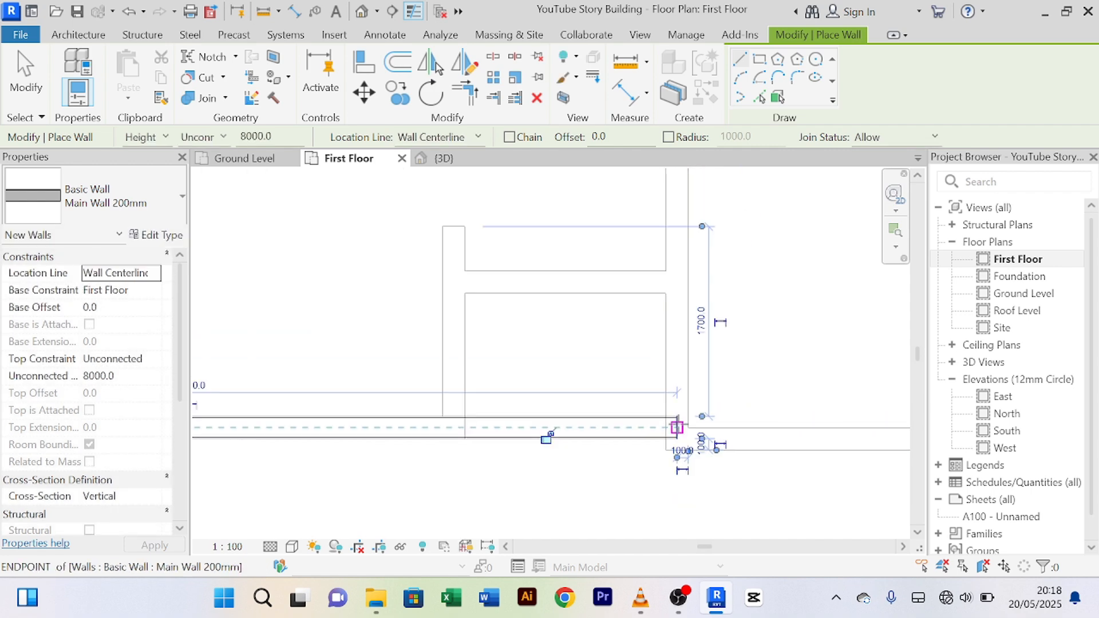
Step: Draw the right wall upward from that corner to the upper intersection
{"action": "left_click", "coordinate": [677, 428]}
{"action": "scroll", "coordinate": [677, 239], "scroll_direction": "down", "scroll_amount": 2}
{"action": "middle_click_drag", "start_coordinate": [681, 252], "coordinate": [686, 467]}
{"action": "scroll", "coordinate": [677, 317], "scroll_direction": "up", "scroll_amount": 2}
{"action": "middle_click_drag", "start_coordinate": [691, 218], "coordinate": [665, 546]}
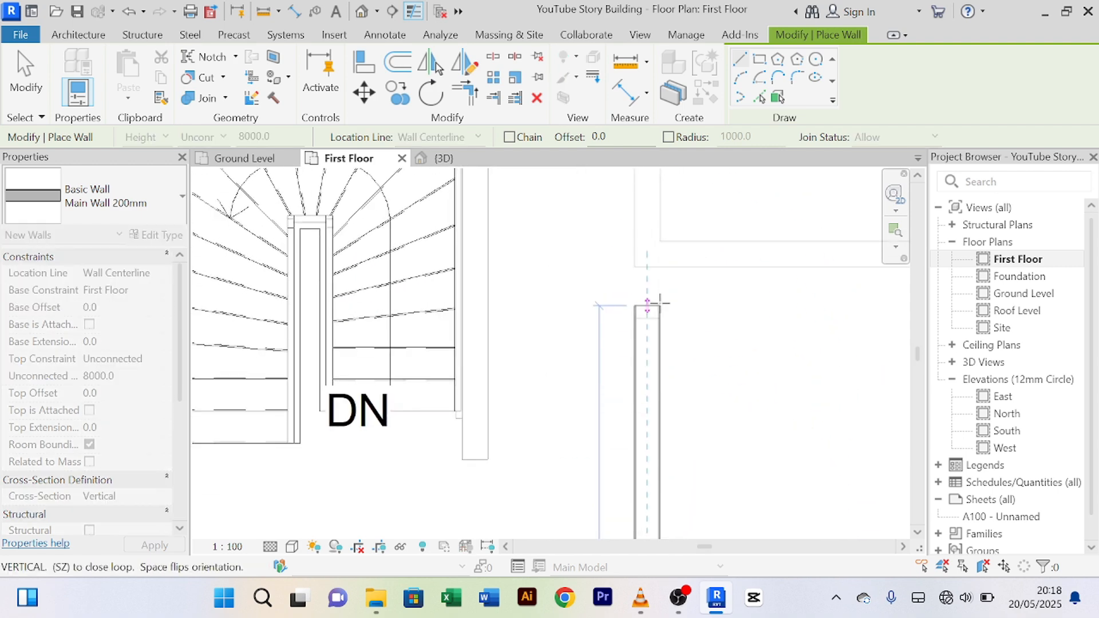
{"action": "scroll", "coordinate": [660, 303], "scroll_direction": "down", "scroll_amount": 2}
{"action": "middle_click_drag", "start_coordinate": [658, 254], "coordinate": [648, 444]}
{"action": "scroll", "coordinate": [645, 264], "scroll_direction": "down", "scroll_amount": 1}
{"action": "middle_click_drag", "start_coordinate": [655, 287], "coordinate": [650, 429]}
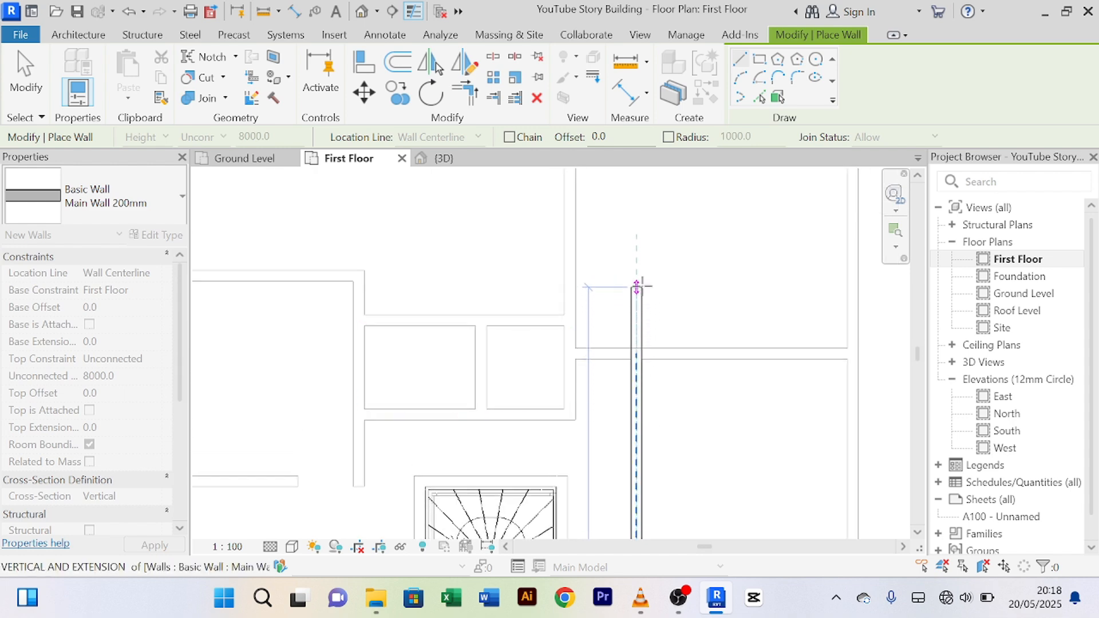
{"action": "left_click", "coordinate": [636, 275]}
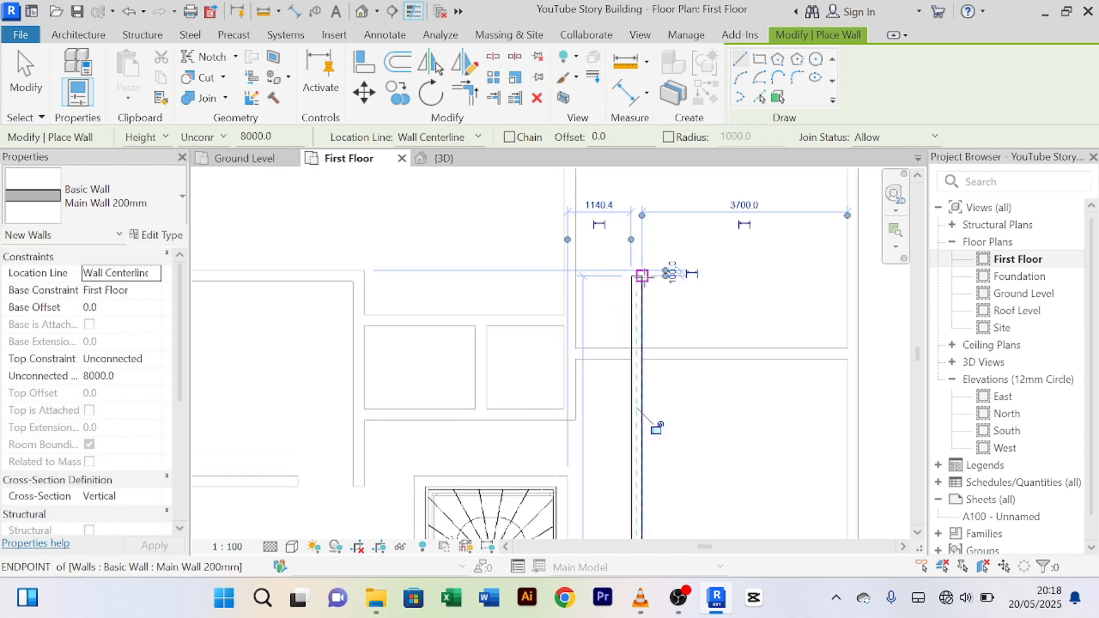
Step: Draw the top wall back to the top-left corner, closing the loop, then cancel
{"action": "left_click", "coordinate": [641, 279]}
{"action": "scroll", "coordinate": [331, 287], "scroll_direction": "down", "scroll_amount": 1}
{"action": "middle_click_drag", "start_coordinate": [337, 296], "coordinate": [659, 332]}
{"action": "scroll", "coordinate": [529, 318], "scroll_direction": "up", "scroll_amount": 3}
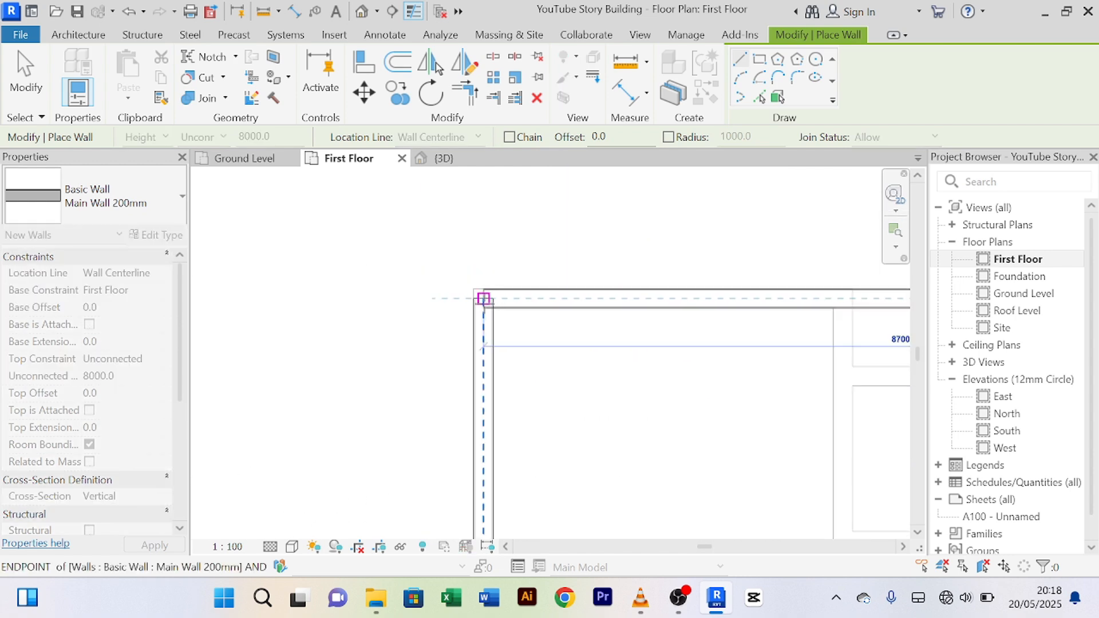
{"action": "left_click", "coordinate": [484, 298]}
{"action": "scroll", "coordinate": [550, 248], "scroll_direction": "down", "scroll_amount": 2}
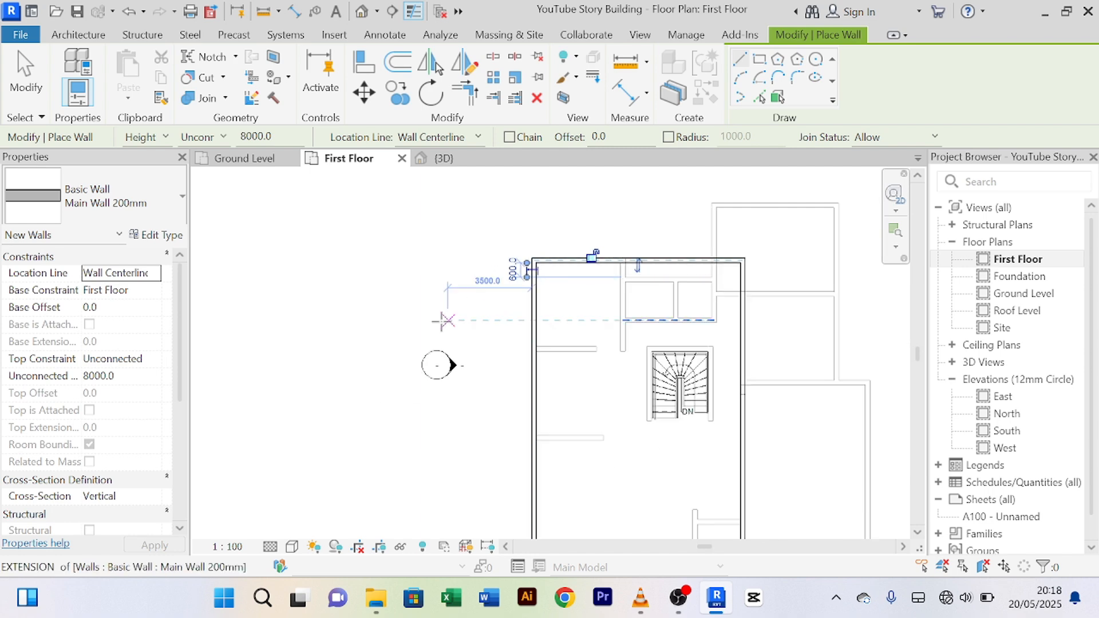
{"action": "right_click", "coordinate": [430, 247]}
{"action": "left_click", "coordinate": [464, 257]}
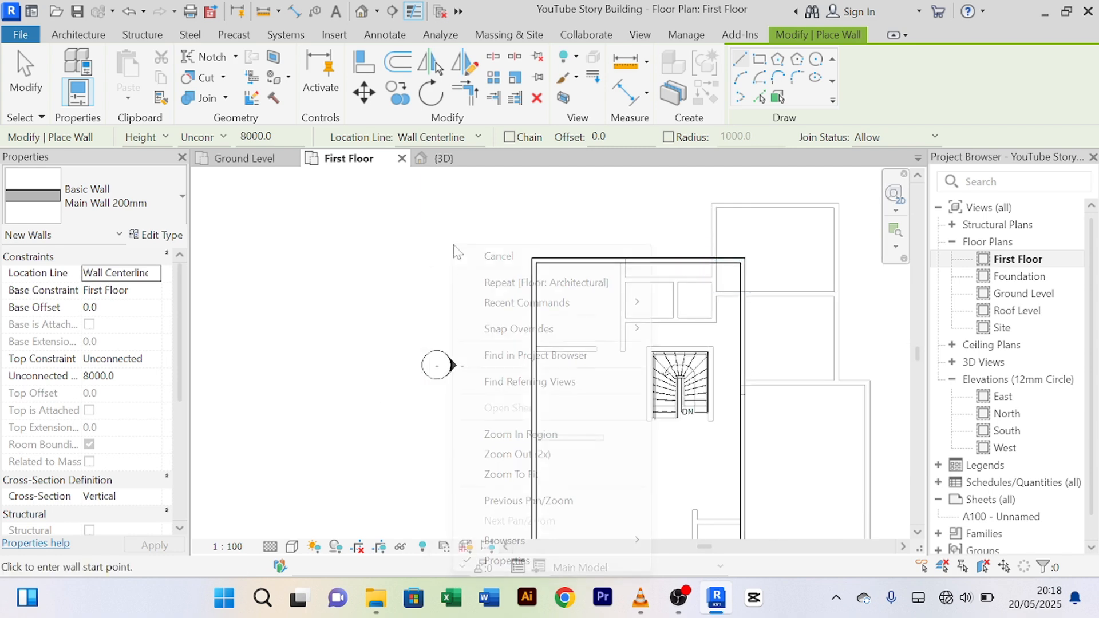
Step: Exit the wall tool and recentre the First Floor plan
{"action": "right_click", "coordinate": [462, 253]}
{"action": "left_click", "coordinate": [462, 253]}
{"action": "scroll", "coordinate": [462, 253], "scroll_direction": "down", "scroll_amount": 3}
{"action": "middle_click_drag", "start_coordinate": [473, 260], "coordinate": [441, 265]}
{"action": "scroll", "coordinate": [583, 397], "scroll_direction": "up", "scroll_amount": 2}
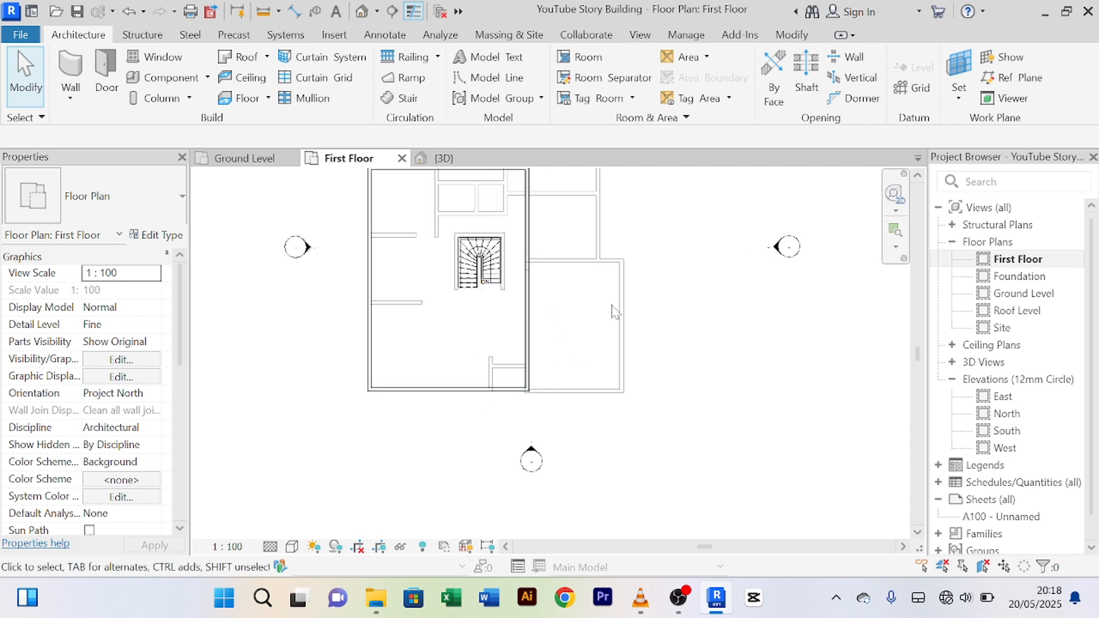
{"action": "middle_click_drag", "start_coordinate": [607, 321], "coordinate": [668, 394]}
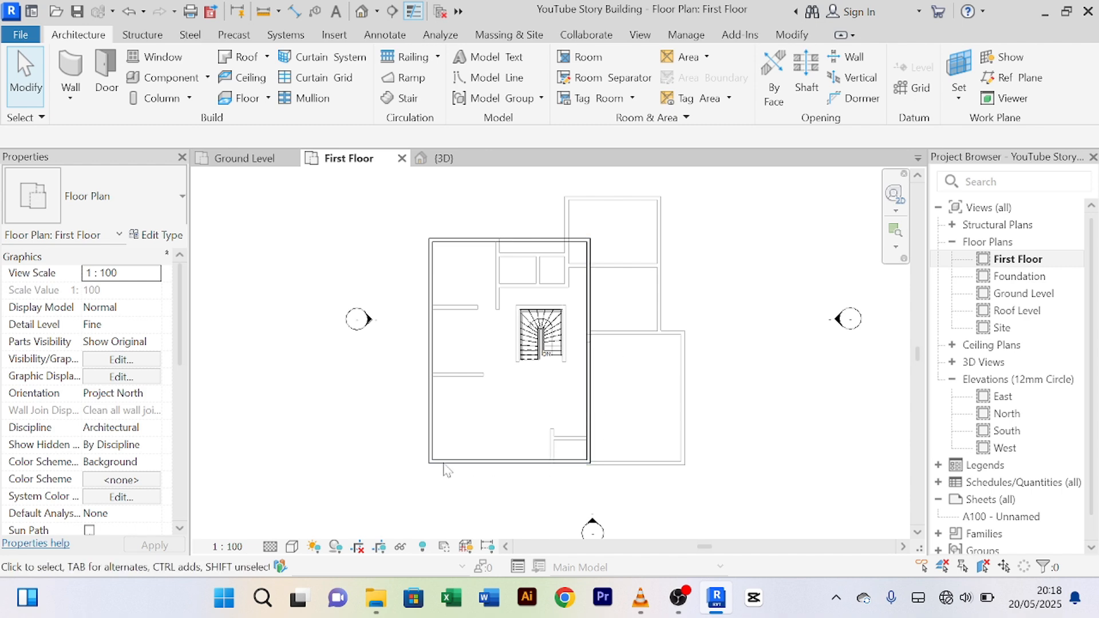
{"action": "scroll", "coordinate": [480, 357], "scroll_direction": "up", "scroll_amount": 2}
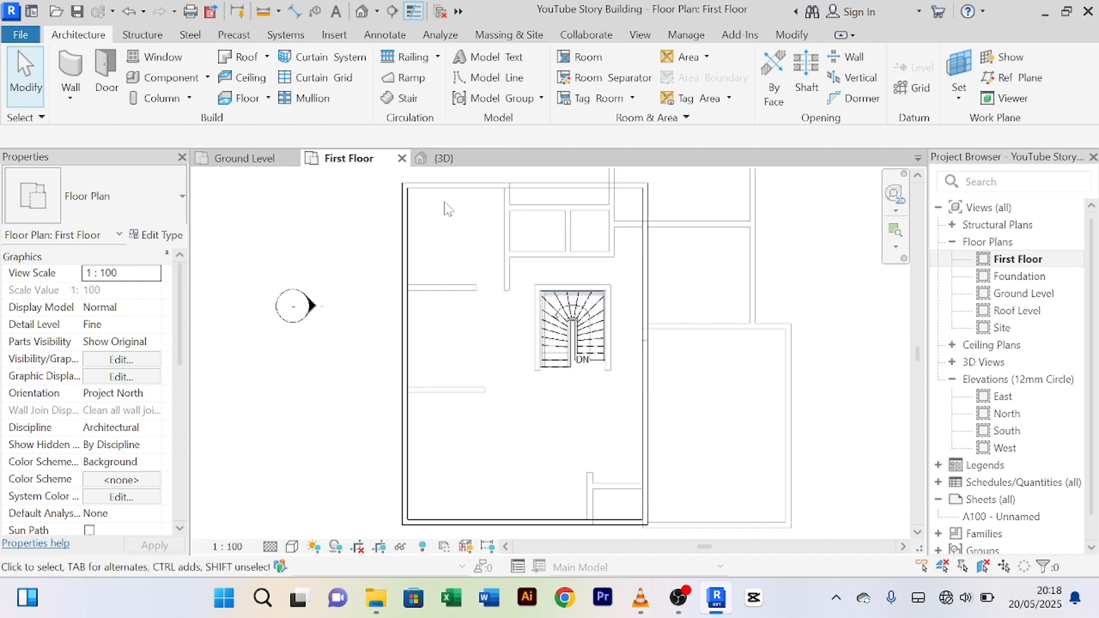
Step: Orbit the {3D} view to see the new first-floor walls from an oblique back angle
{"action": "left_click", "coordinate": [452, 159]}
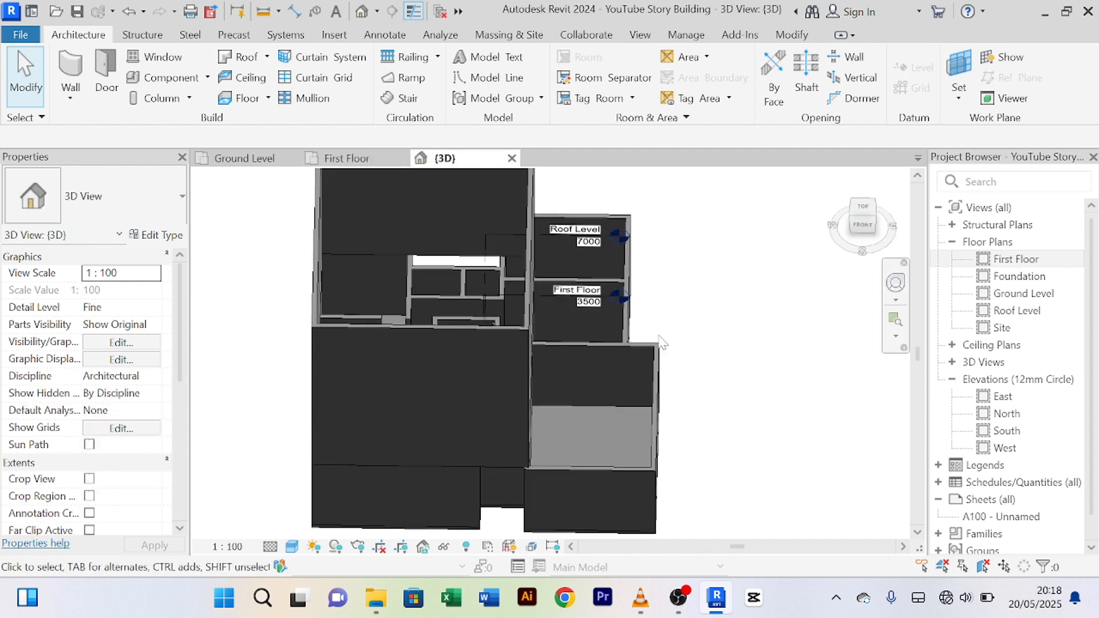
{"action": "scroll", "coordinate": [674, 315], "scroll_direction": "down", "scroll_amount": 3}
{"action": "middle_click_drag", "start_coordinate": [674, 304], "coordinate": [572, 241], "text": "shift"}
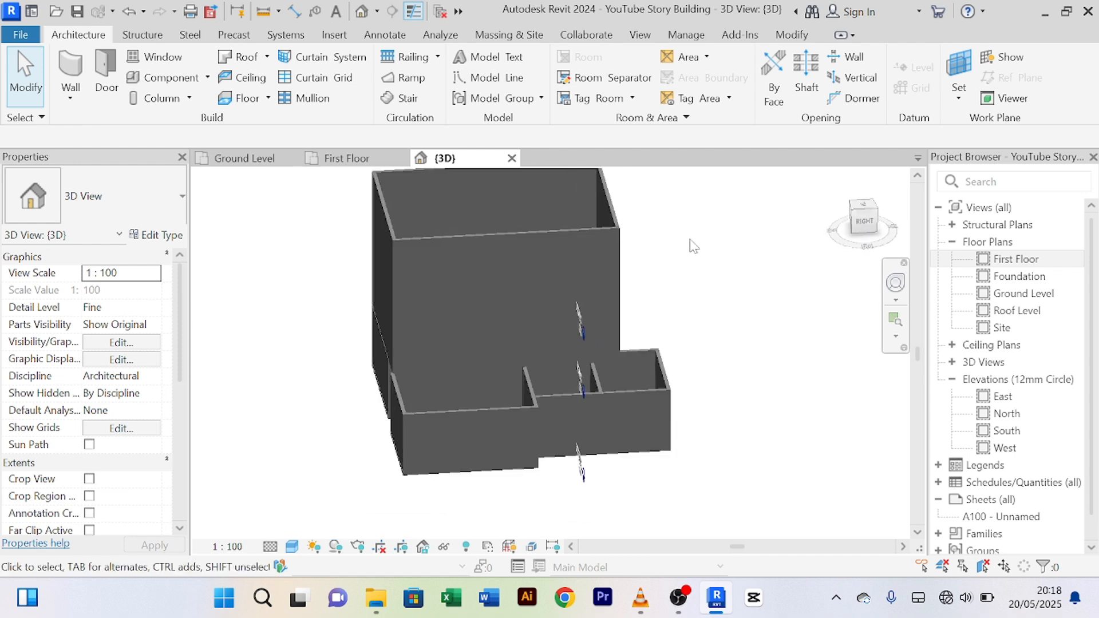
{"action": "middle_click_drag", "start_coordinate": [690, 244], "coordinate": [667, 360], "text": "shift"}
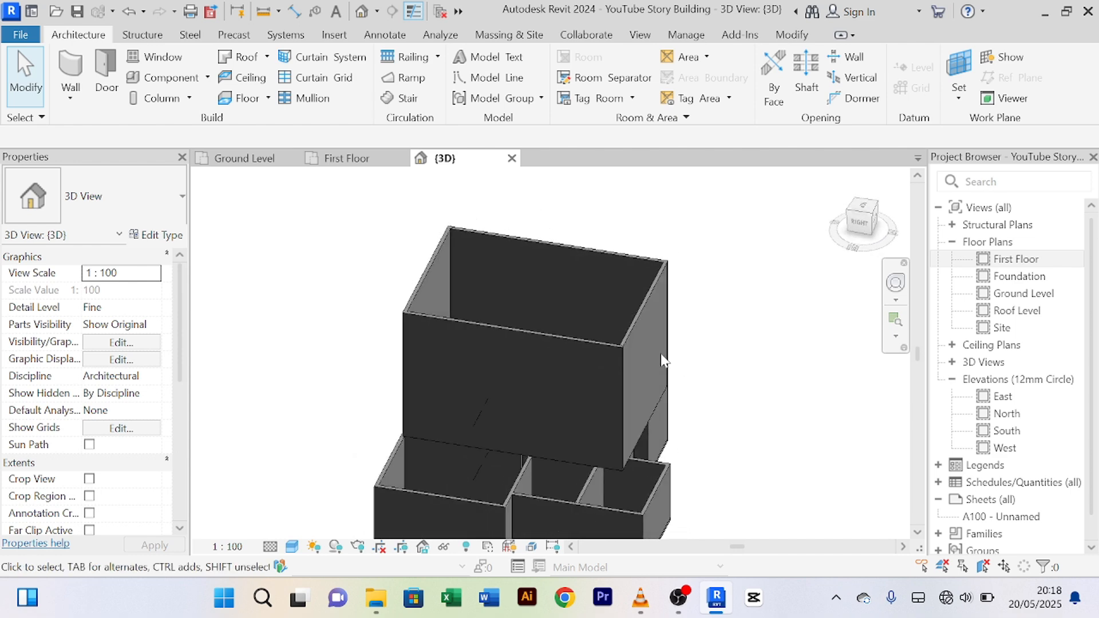
{"action": "scroll", "coordinate": [617, 340], "scroll_direction": "up", "scroll_amount": 3}
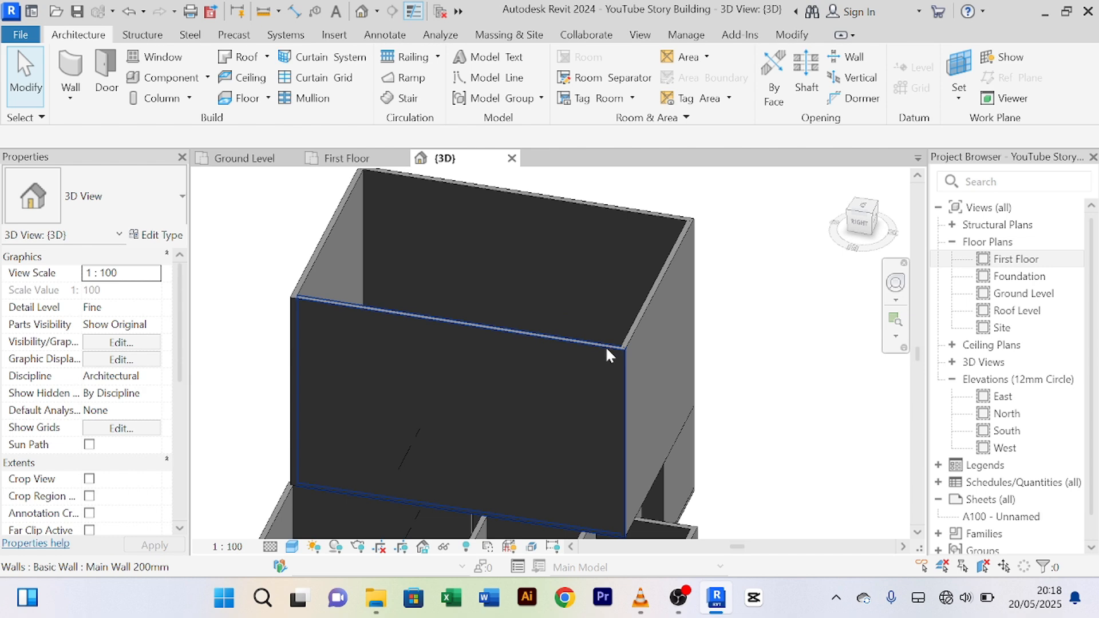
Step: Set the front first-floor wall's Unconnected Height to 3500 and reselect it to check
{"action": "left_click", "coordinate": [607, 350]}
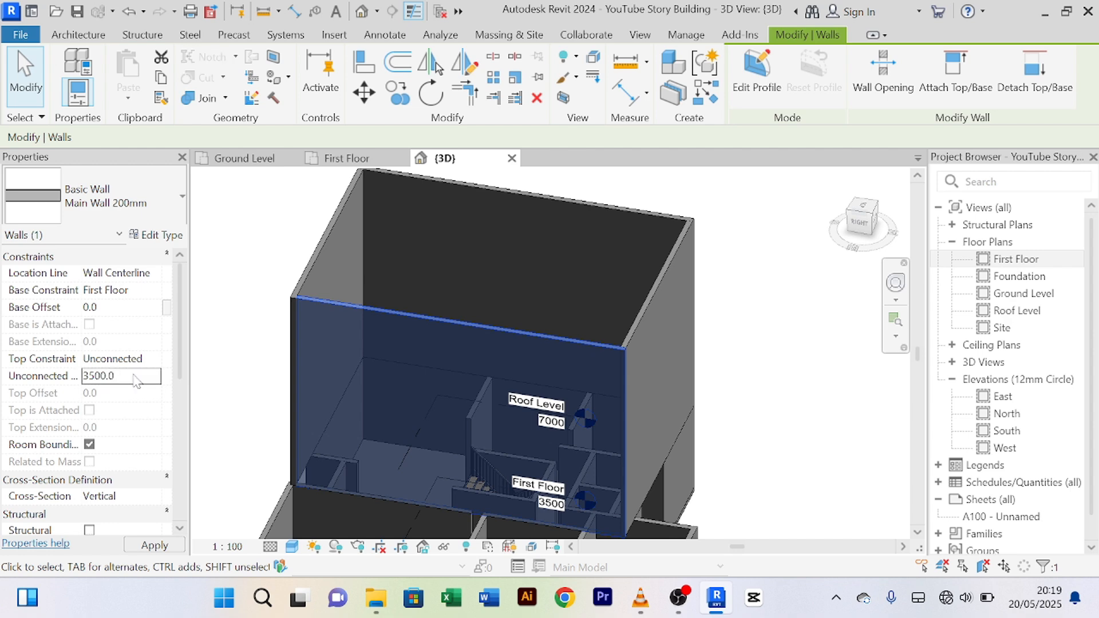
{"action": "key", "text": "Return"}
{"action": "left_click", "coordinate": [734, 371]}
{"action": "scroll", "coordinate": [744, 360], "scroll_direction": "down", "scroll_amount": 3}
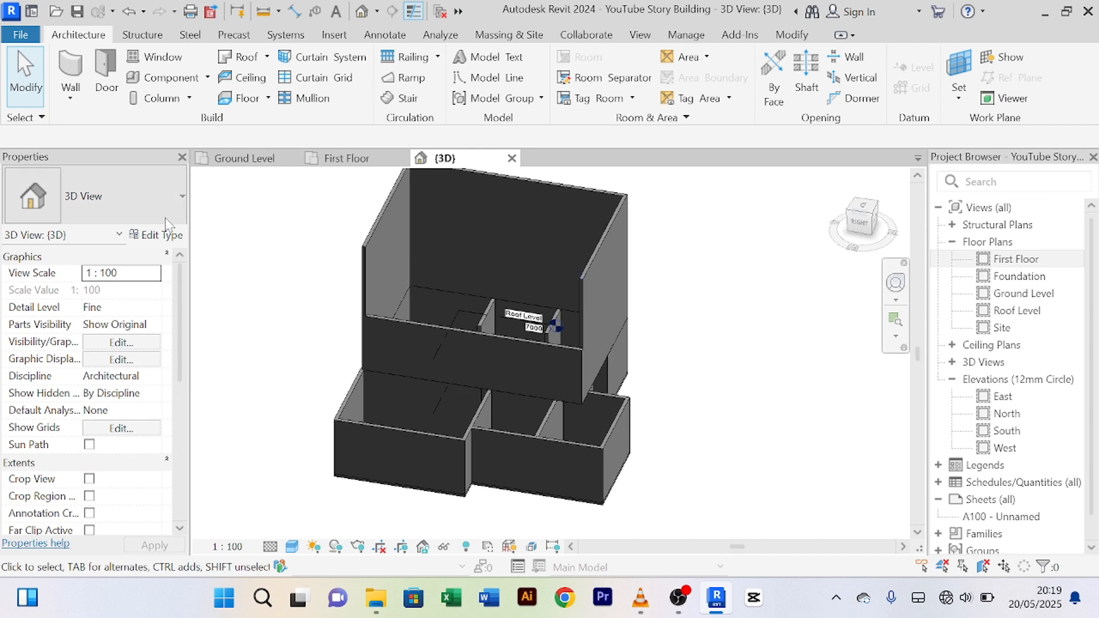
{"action": "middle_click_drag", "start_coordinate": [345, 313], "coordinate": [337, 371]}
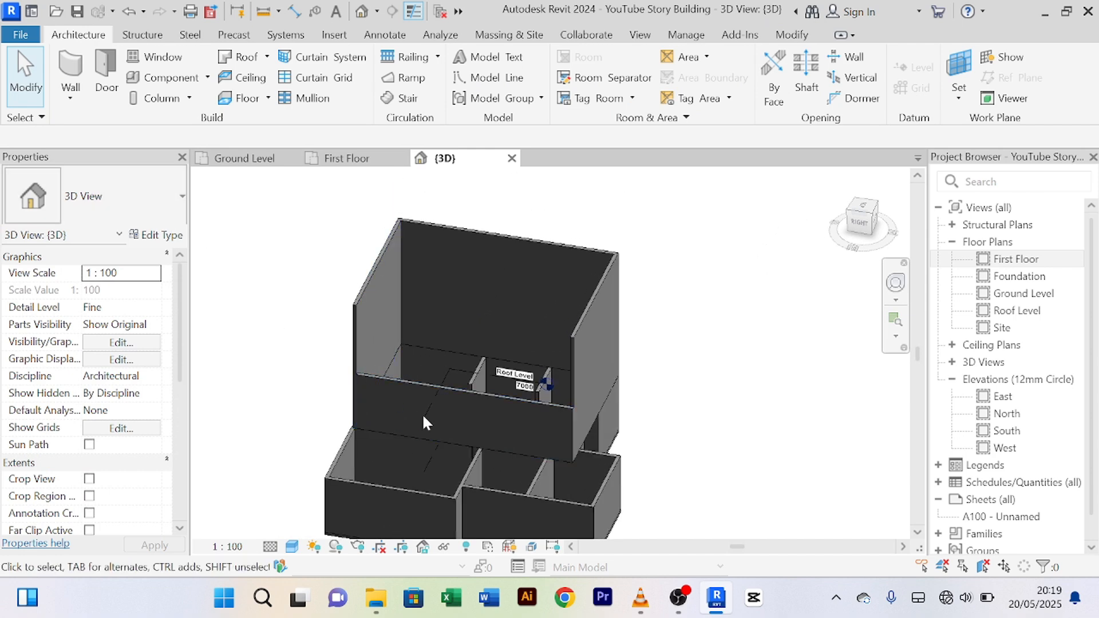
{"action": "left_click", "coordinate": [407, 386]}
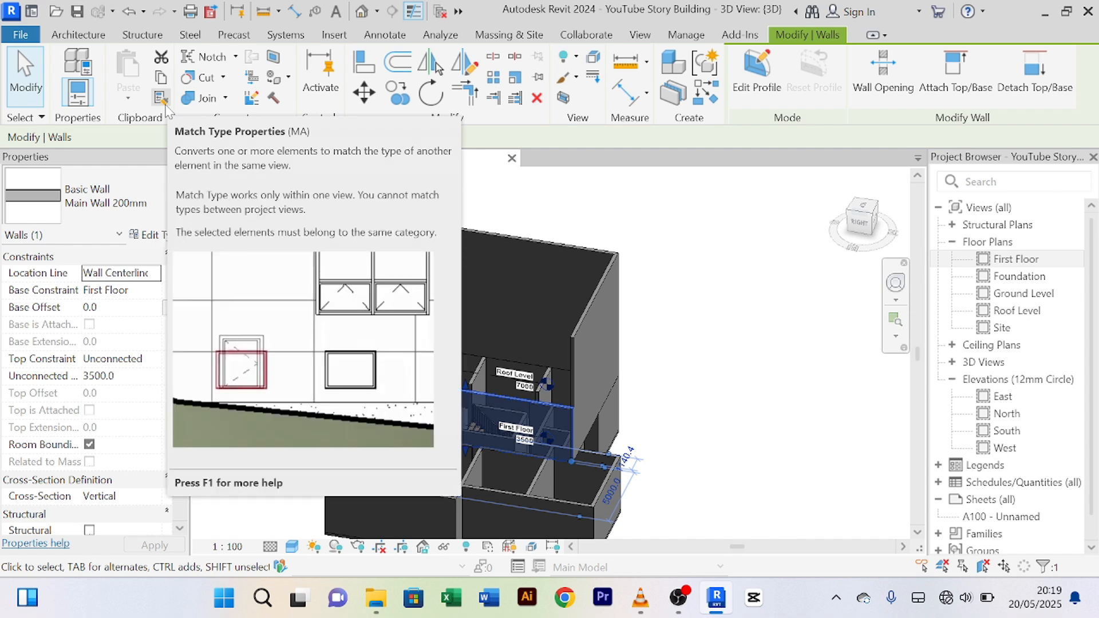
Step: Match Type Properties from the shortened front wall onto the tall back and right walls
{"action": "left_click", "coordinate": [161, 99]}
{"action": "scroll", "coordinate": [438, 372], "scroll_direction": "up", "scroll_amount": 3}
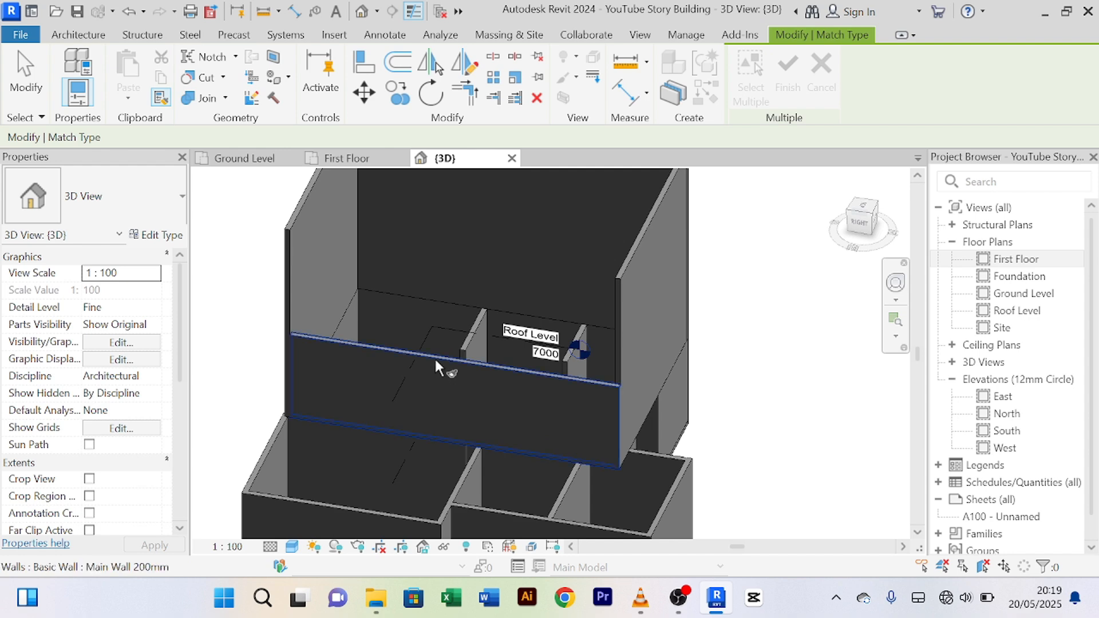
{"action": "left_click", "coordinate": [434, 356]}
{"action": "scroll", "coordinate": [363, 307], "scroll_direction": "down", "scroll_amount": 2}
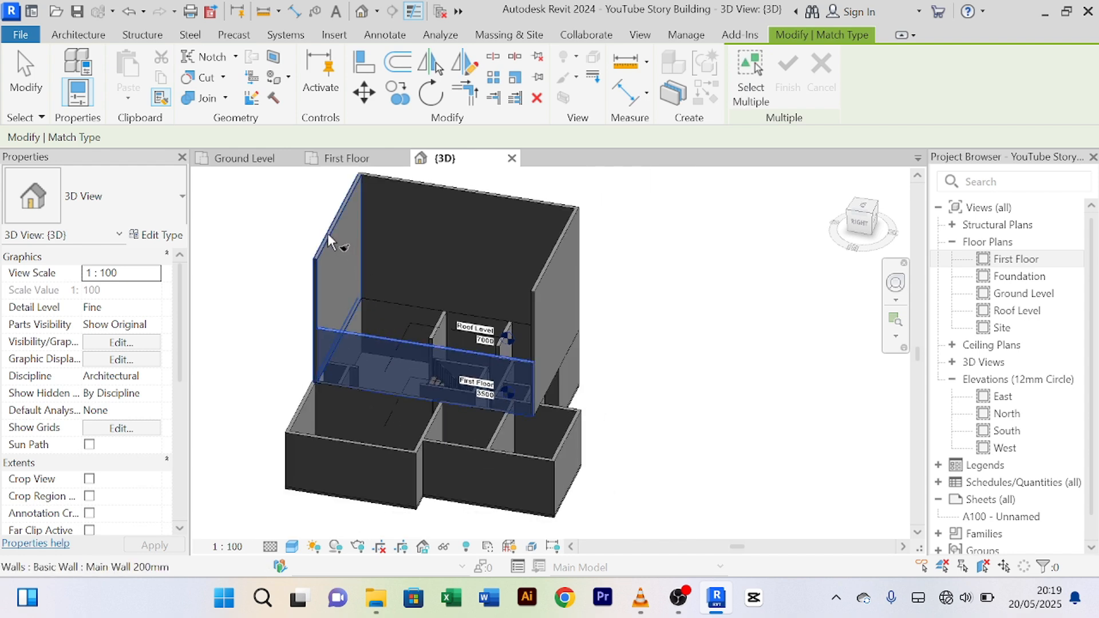
{"action": "scroll", "coordinate": [342, 229], "scroll_direction": "down", "scroll_amount": 1}
{"action": "scroll", "coordinate": [342, 246], "scroll_direction": "up", "scroll_amount": 3}
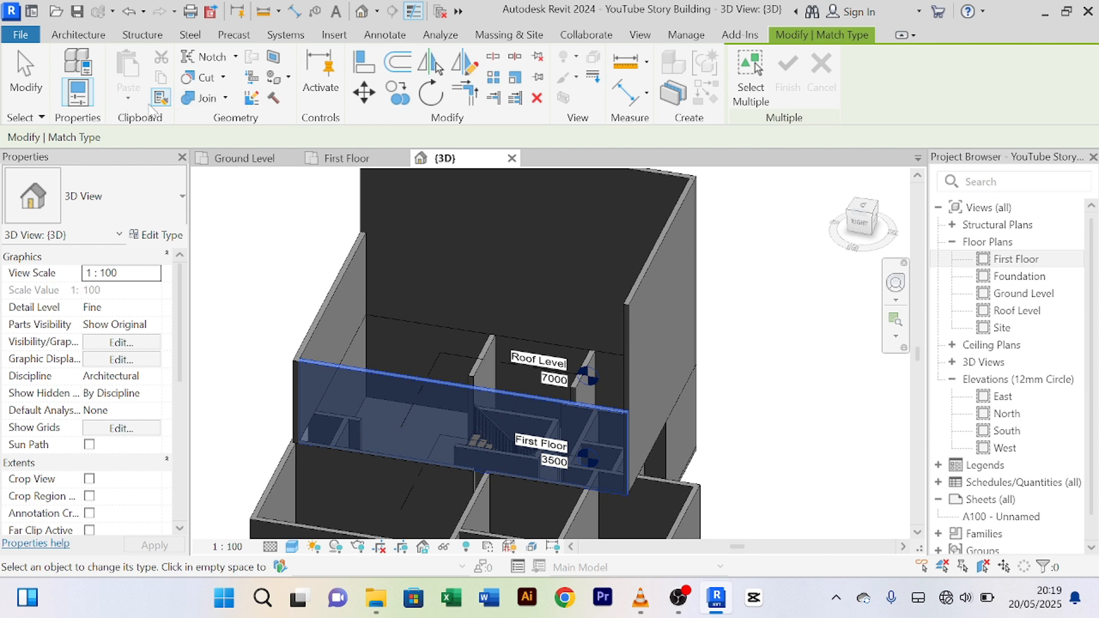
{"action": "scroll", "coordinate": [508, 343], "scroll_direction": "up", "scroll_amount": 2}
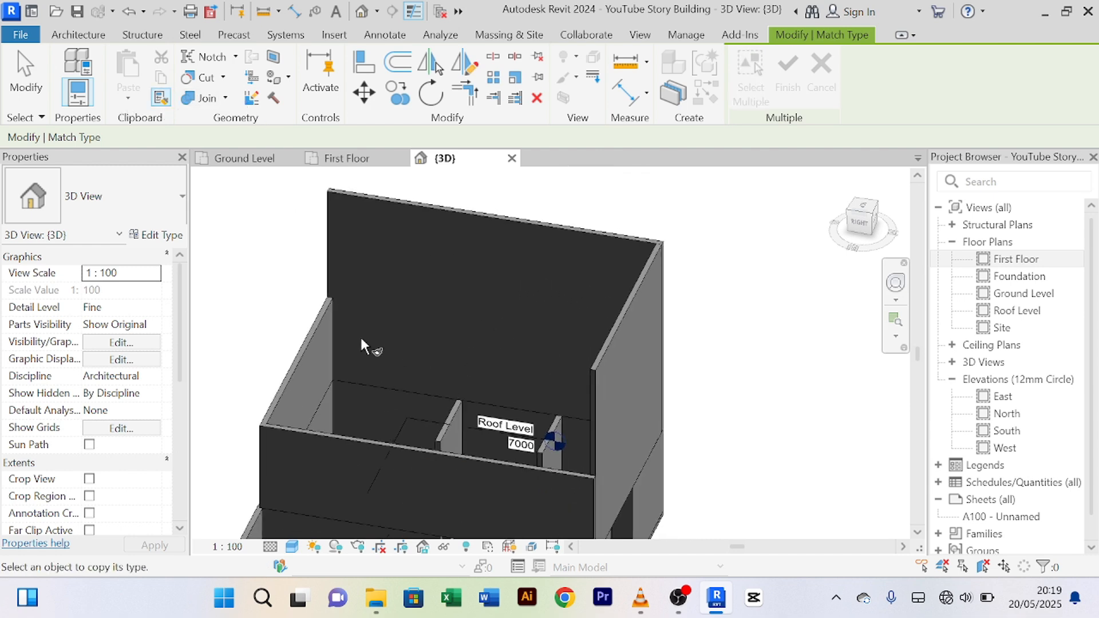
{"action": "left_click", "coordinate": [321, 325]}
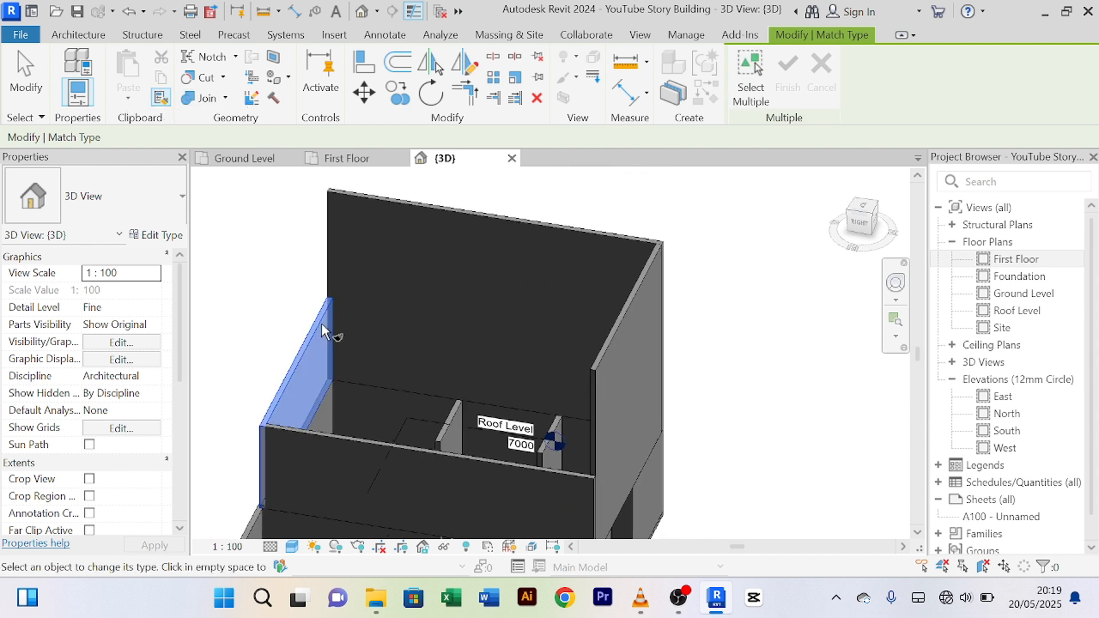
{"action": "left_click", "coordinate": [582, 234]}
{"action": "left_click", "coordinate": [637, 303]}
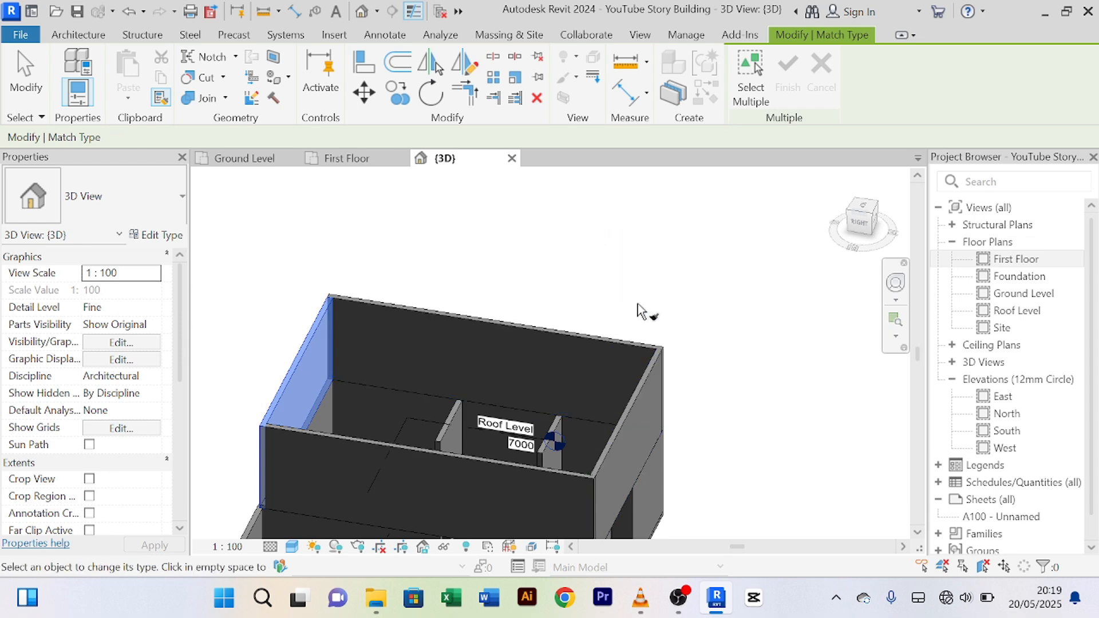
{"action": "scroll", "coordinate": [642, 311], "scroll_direction": "down", "scroll_amount": 3}
{"action": "scroll", "coordinate": [586, 333], "scroll_direction": "up", "scroll_amount": 6}
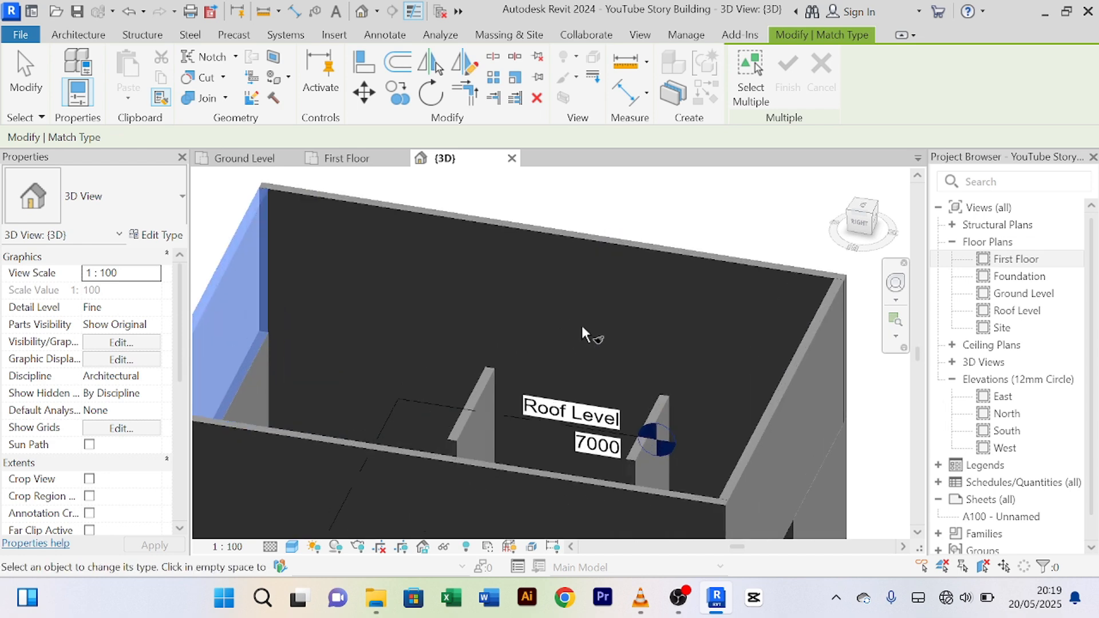
{"action": "scroll", "coordinate": [492, 312], "scroll_direction": "down", "scroll_amount": 4}
{"action": "scroll", "coordinate": [425, 361], "scroll_direction": "up", "scroll_amount": 2}
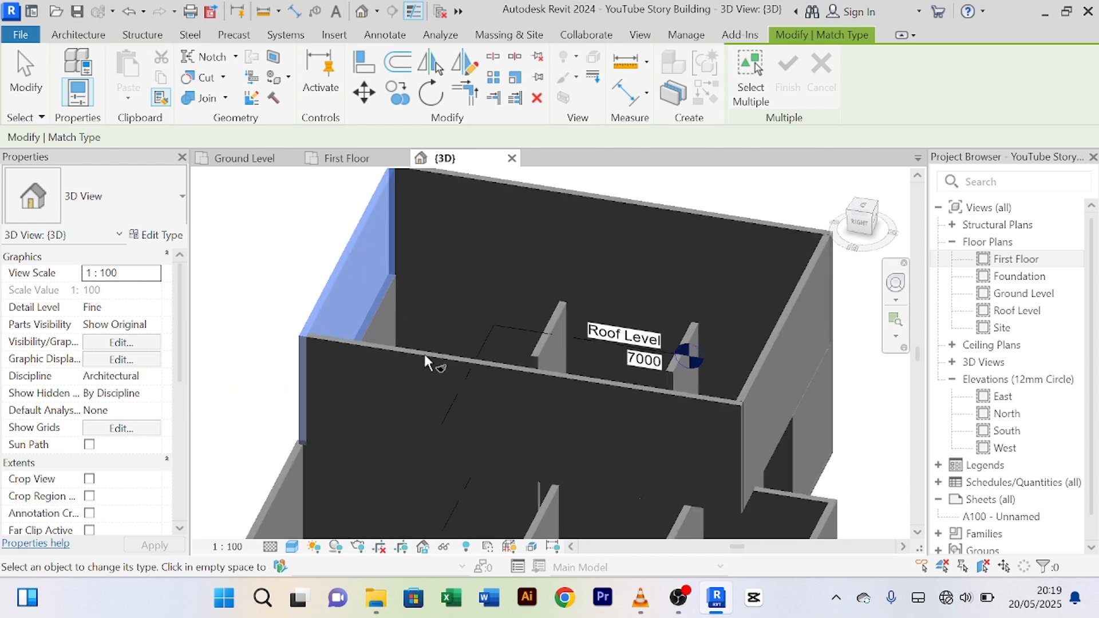
{"action": "scroll", "coordinate": [426, 361], "scroll_direction": "down", "scroll_amount": 2}
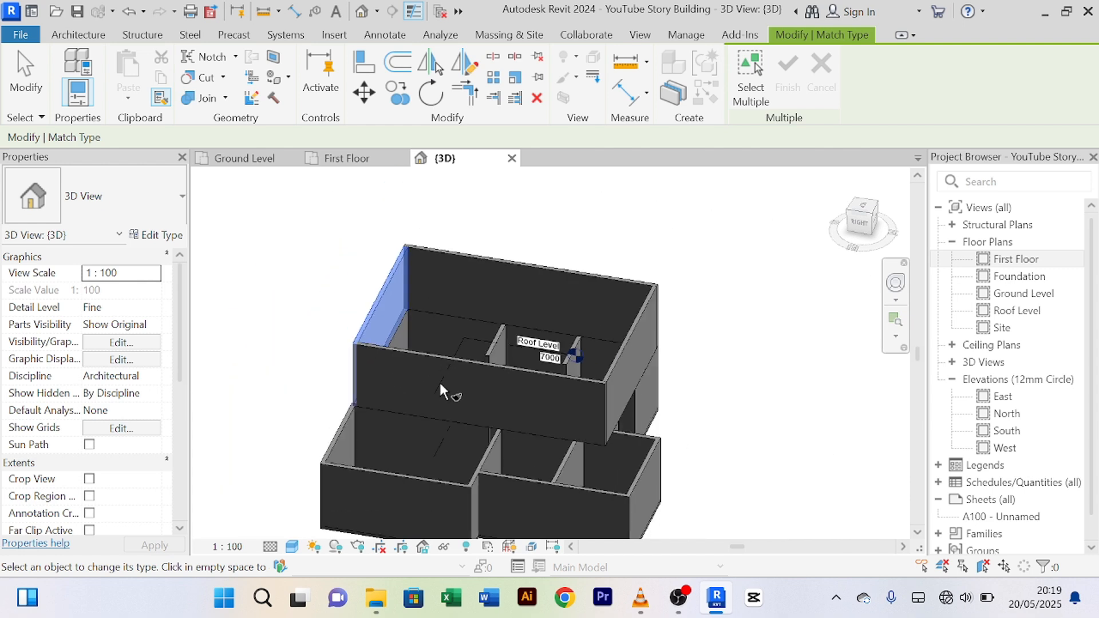
Step: Cancel the source pick and orbit around the model to inspect the lowered walls
{"action": "right_click", "coordinate": [344, 236]}
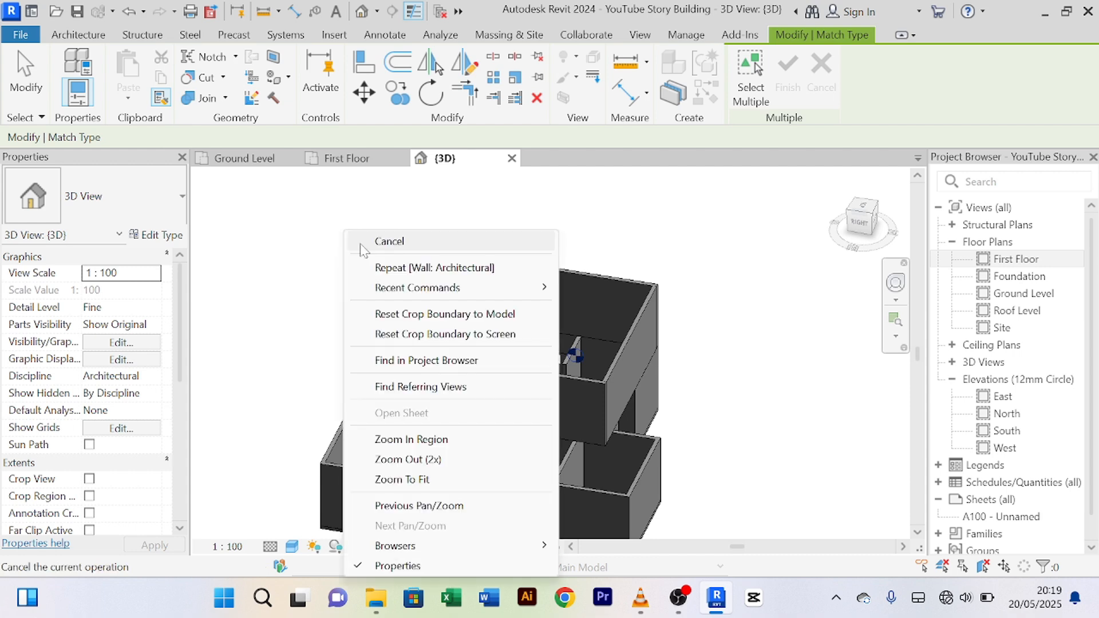
{"action": "left_click", "coordinate": [382, 241]}
{"action": "middle_click_drag", "start_coordinate": [329, 299], "coordinate": [353, 268], "text": "shift"}
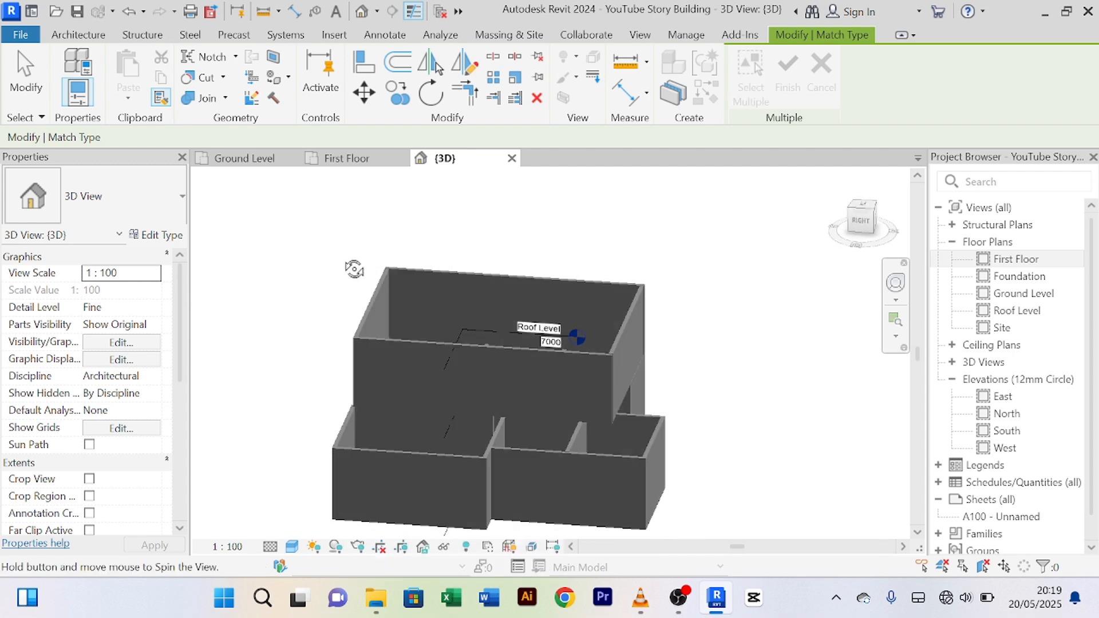
{"action": "scroll", "coordinate": [490, 275], "scroll_direction": "up", "scroll_amount": 4}
{"action": "scroll", "coordinate": [502, 277], "scroll_direction": "down", "scroll_amount": 3}
{"action": "middle_click_drag", "start_coordinate": [504, 278], "coordinate": [401, 328], "text": "shift"}
{"action": "scroll", "coordinate": [400, 324], "scroll_direction": "down", "scroll_amount": 3}
{"action": "mouse_move", "coordinate": [687, 392]}
{"action": "middle_mouse_down", "text": "shift"}
{"action": "mouse_move", "coordinate": [503, 410]}
{"action": "mouse_move", "coordinate": [466, 348]}
{"action": "mouse_move", "coordinate": [677, 377]}
{"action": "middle_mouse_up", "text": "shift"}
{"action": "scroll", "coordinate": [411, 390], "scroll_direction": "up", "scroll_amount": 2}
{"action": "scroll", "coordinate": [490, 362], "scroll_direction": "up", "scroll_amount": 3}
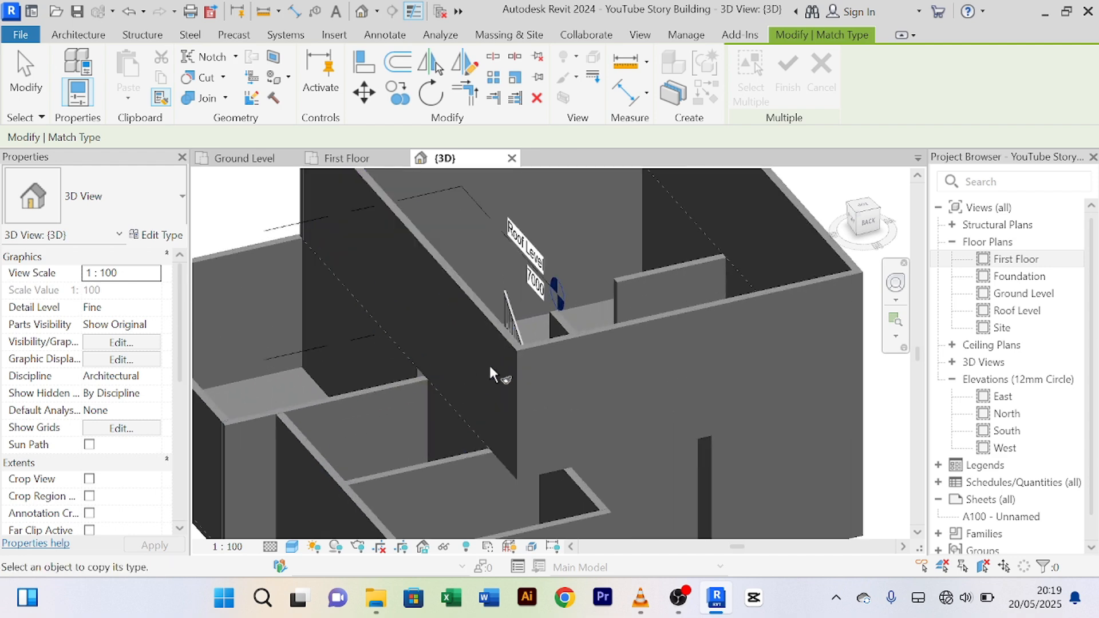
{"action": "scroll", "coordinate": [490, 361], "scroll_direction": "down", "scroll_amount": 3}
{"action": "middle_click_drag", "start_coordinate": [523, 419], "coordinate": [698, 492], "text": "shift"}
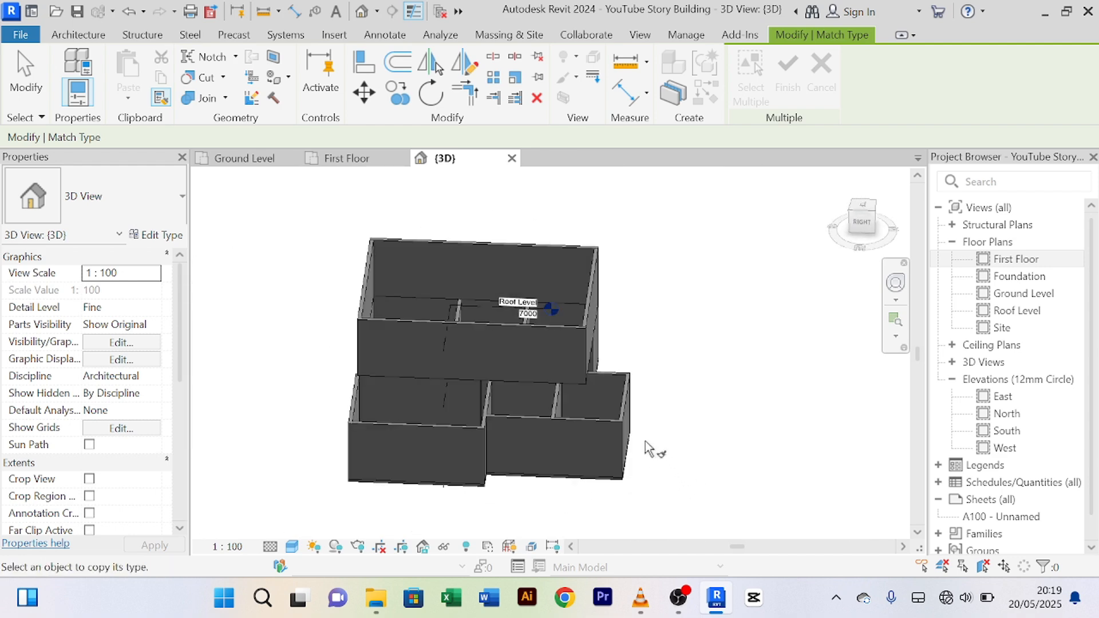
{"action": "scroll", "coordinate": [468, 386], "scroll_direction": "up", "scroll_amount": 2}
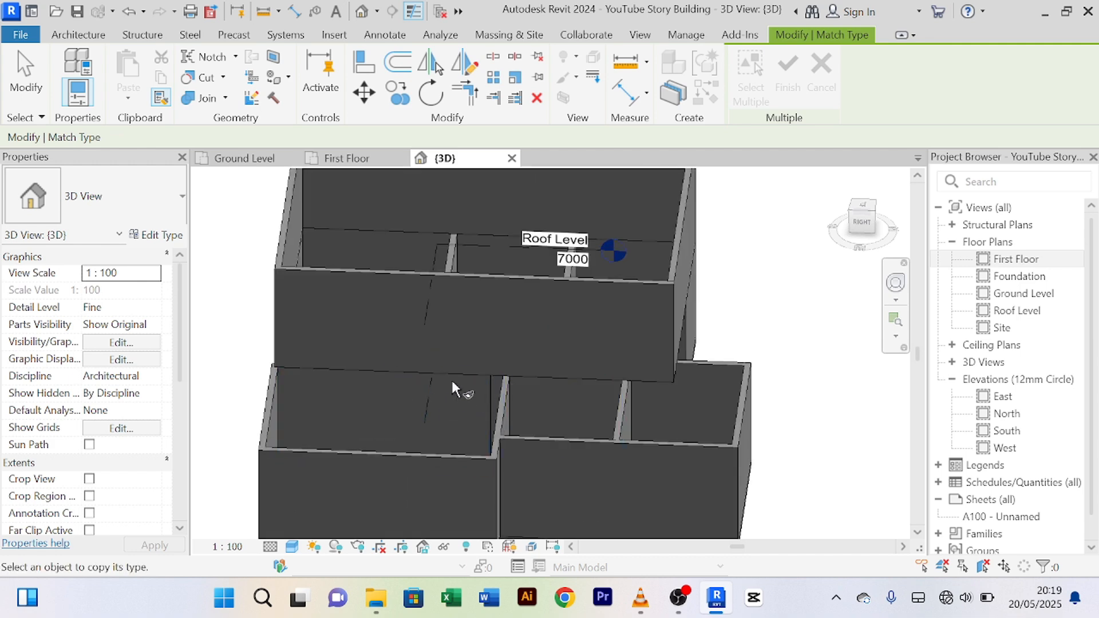
{"action": "scroll", "coordinate": [452, 382], "scroll_direction": "down", "scroll_amount": 2}
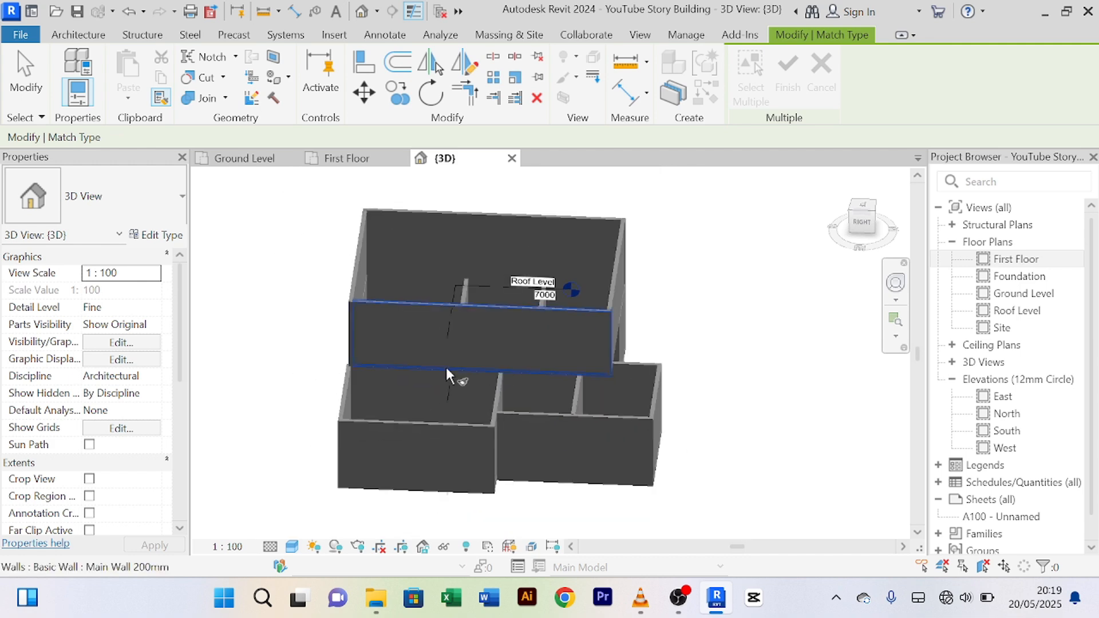
Step: End the type-matching command and orbit to a top-down view of the model
{"action": "right_click", "coordinate": [271, 240]}
{"action": "left_click", "coordinate": [314, 240]}
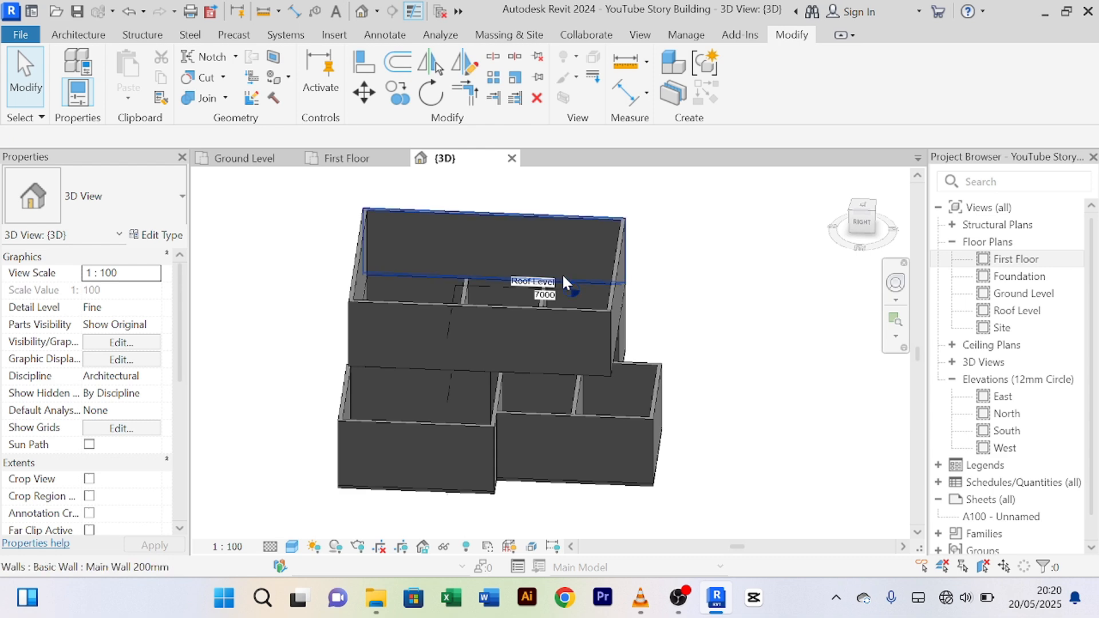
{"action": "middle_click_drag", "start_coordinate": [562, 275], "coordinate": [518, 438], "text": "shift"}
{"action": "scroll", "coordinate": [434, 284], "scroll_direction": "up", "scroll_amount": 2}
{"action": "scroll", "coordinate": [439, 284], "scroll_direction": "down", "scroll_amount": 3}
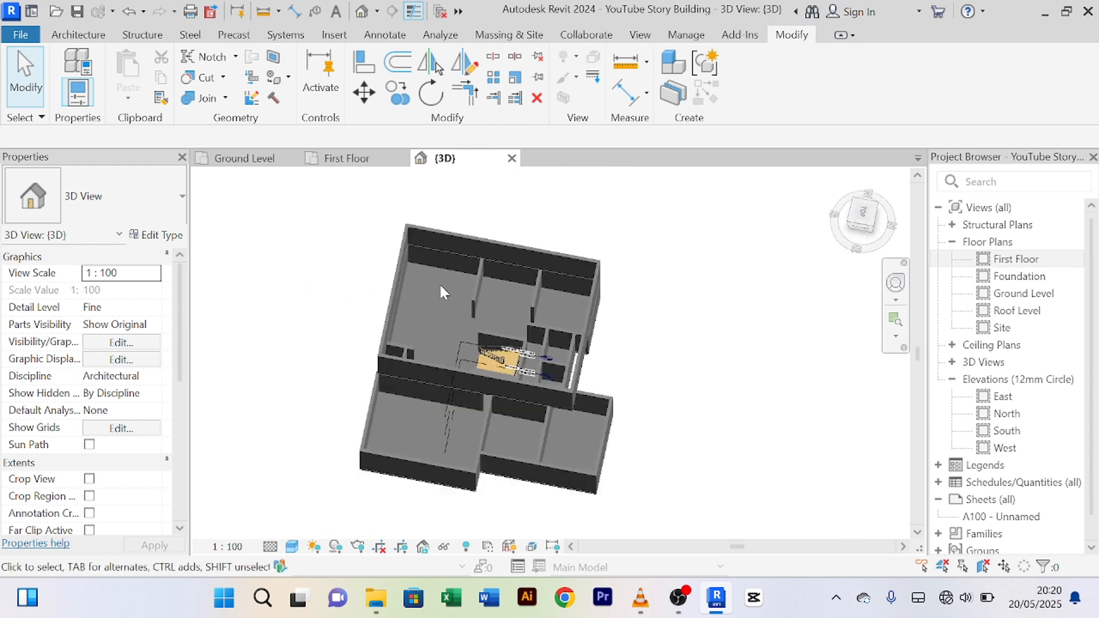
{"action": "scroll", "coordinate": [439, 283], "scroll_direction": "down", "scroll_amount": 3}
{"action": "middle_click_drag", "start_coordinate": [608, 333], "coordinate": [641, 243], "text": "shift"}
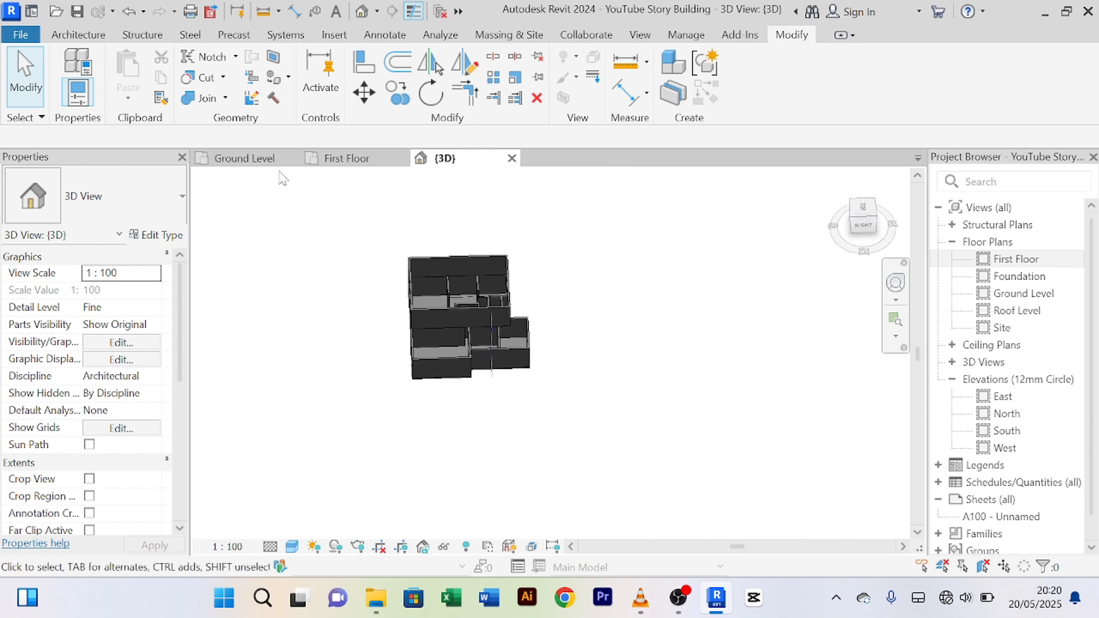
Step: Switch to the First Floor plan and centre the first-floor walls in view
{"action": "left_click", "coordinate": [343, 161]}
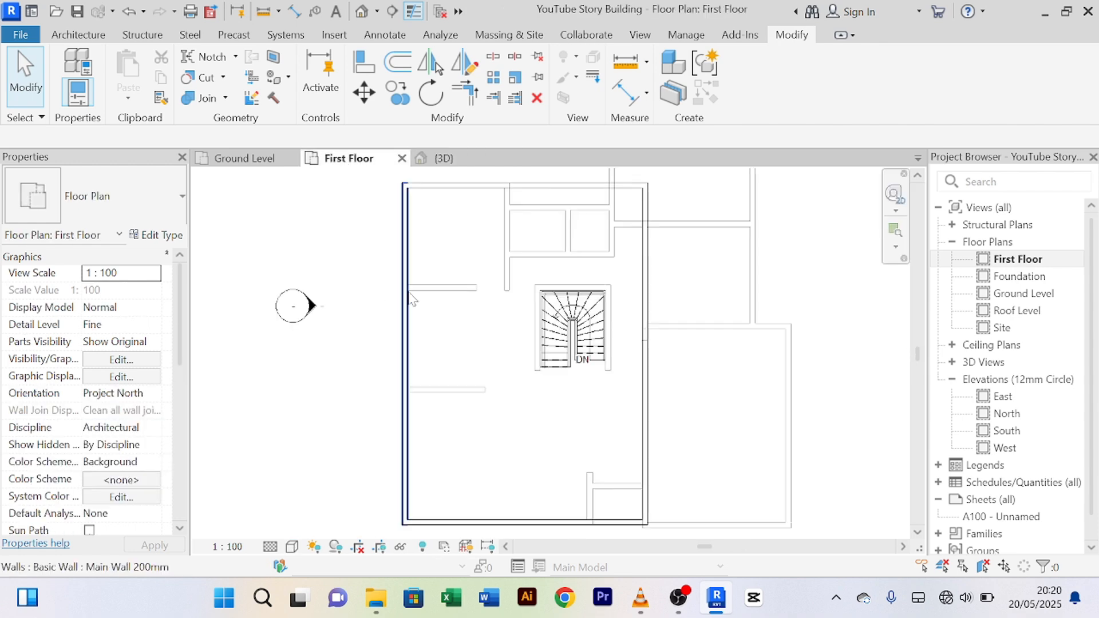
{"action": "scroll", "coordinate": [408, 292], "scroll_direction": "down", "scroll_amount": 4}
{"action": "scroll", "coordinate": [475, 342], "scroll_direction": "up", "scroll_amount": 4}
{"action": "scroll", "coordinate": [472, 343], "scroll_direction": "down", "scroll_amount": 2}
{"action": "middle_click_drag", "start_coordinate": [475, 355], "coordinate": [429, 363]}
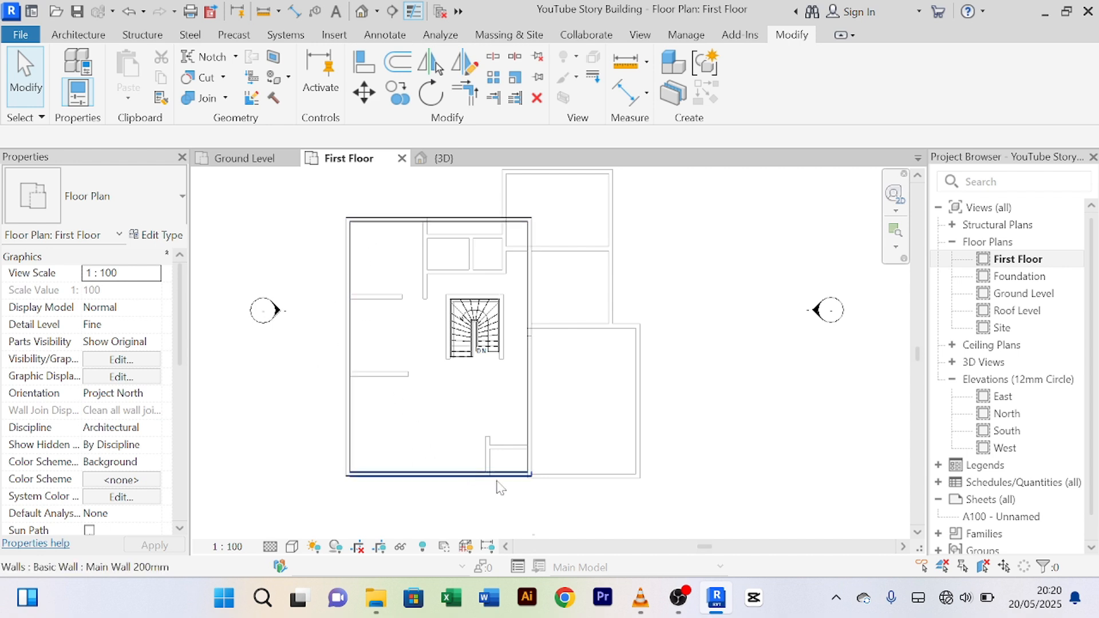
Step: Temporarily hide the right, bottom, left and top outer first-floor walls in this view
{"action": "left_click", "coordinate": [531, 459]}
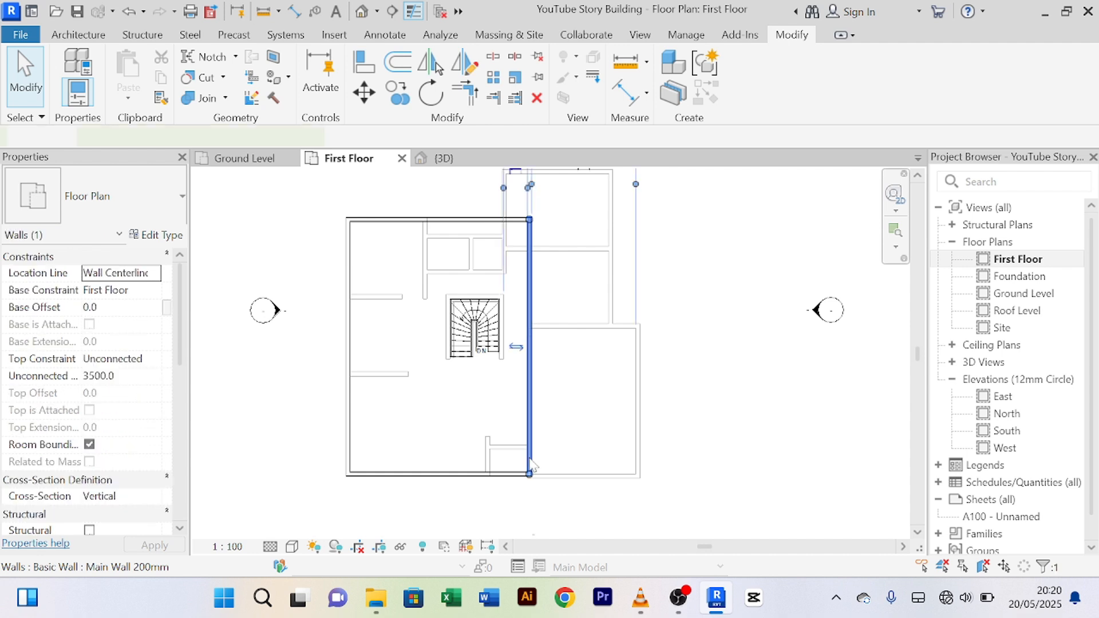
{"action": "left_click", "coordinate": [429, 475], "text": "ctrl"}
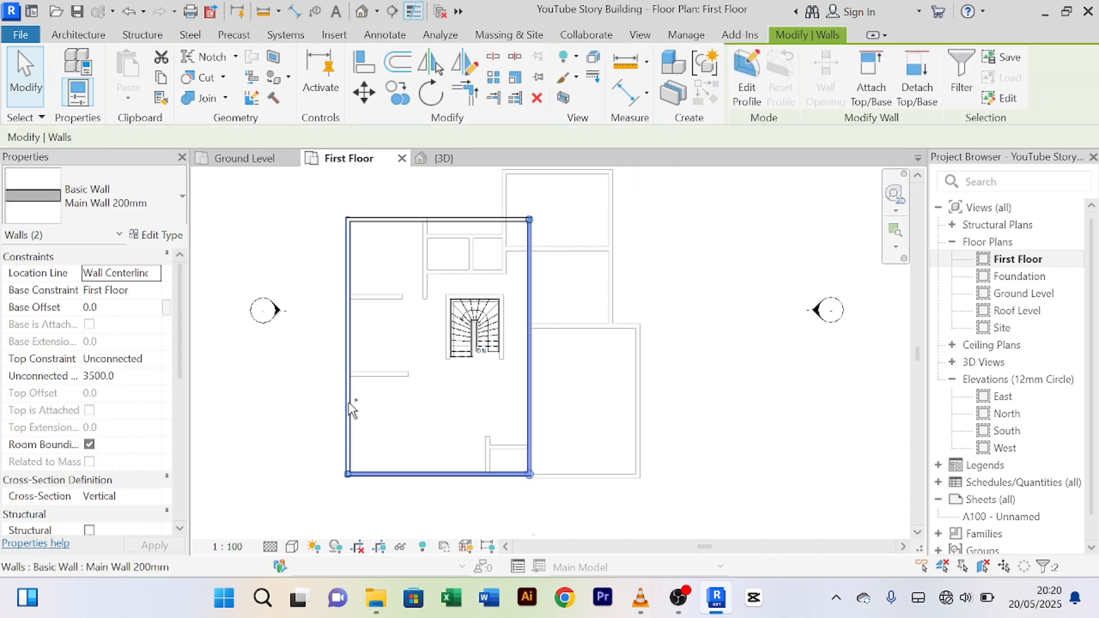
{"action": "left_click", "coordinate": [349, 374], "text": "ctrl"}
{"action": "left_click", "coordinate": [410, 222], "text": "ctrl"}
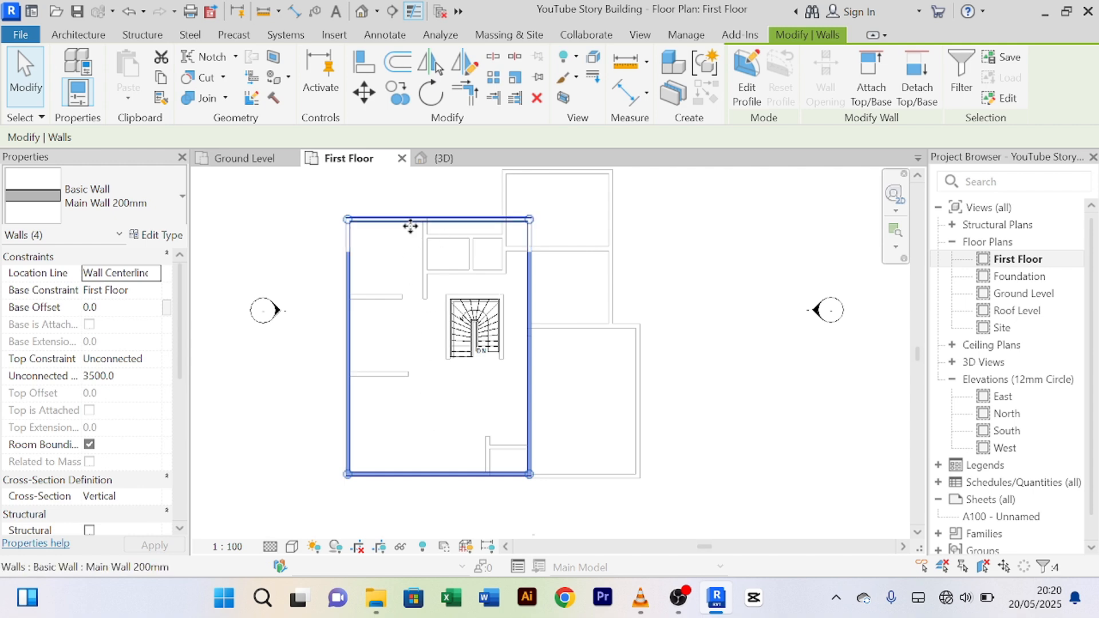
{"action": "left_click", "coordinate": [401, 546]}
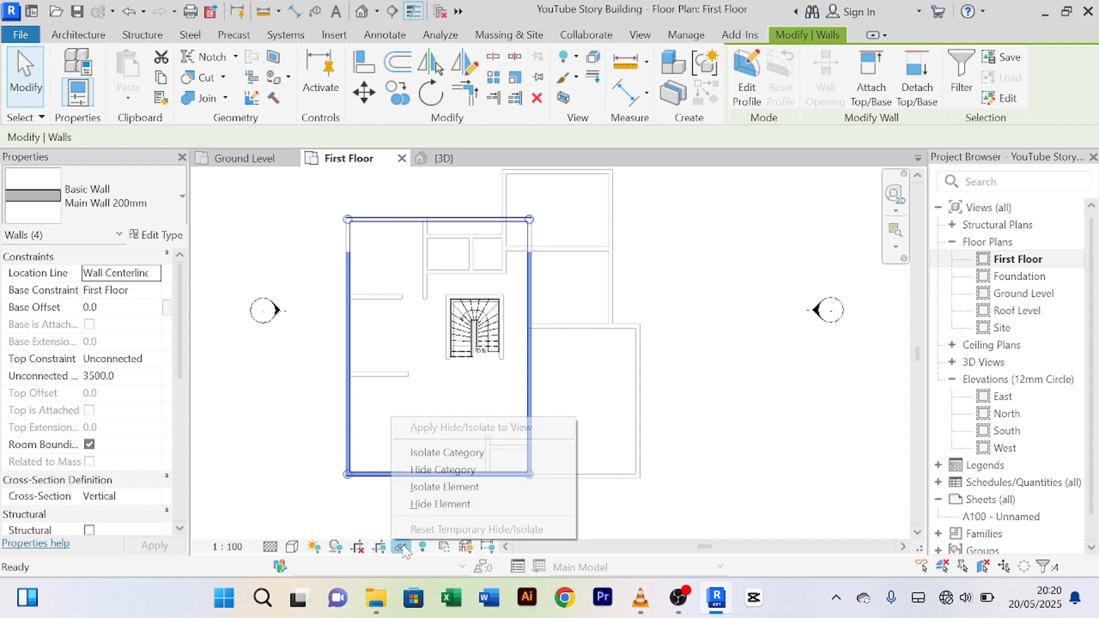
{"action": "left_click", "coordinate": [444, 505]}
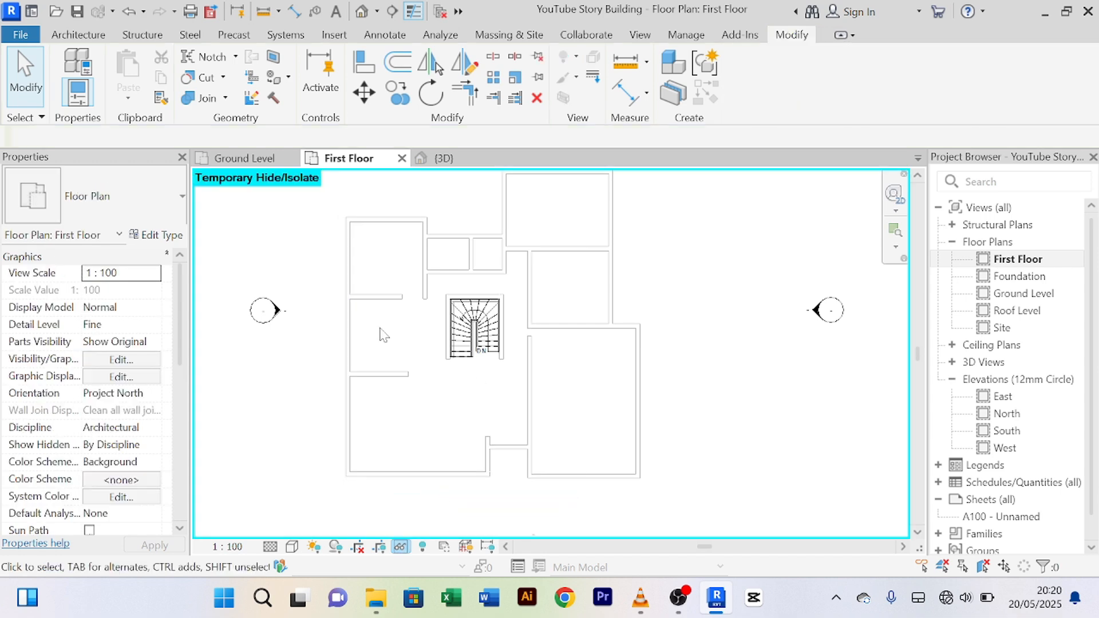
{"action": "scroll", "coordinate": [522, 268], "scroll_direction": "down", "scroll_amount": 2}
{"action": "middle_click_drag", "start_coordinate": [595, 272], "coordinate": [603, 311]}
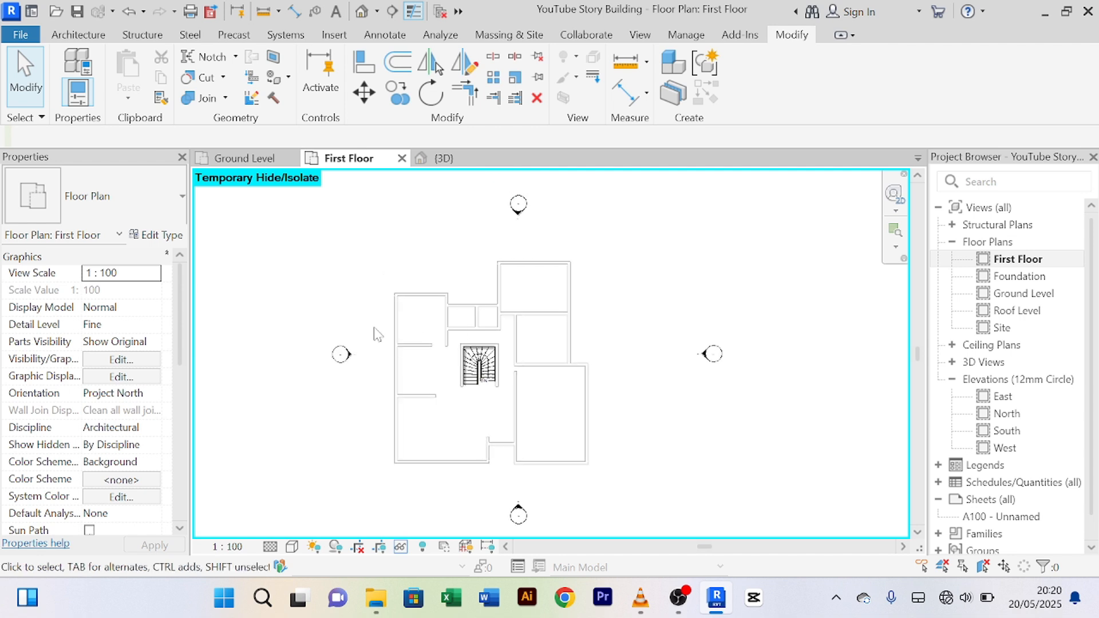
Step: Start a Floor: Architectural on First Floor using the Pick Lines boundary mode
{"action": "left_click", "coordinate": [80, 36]}
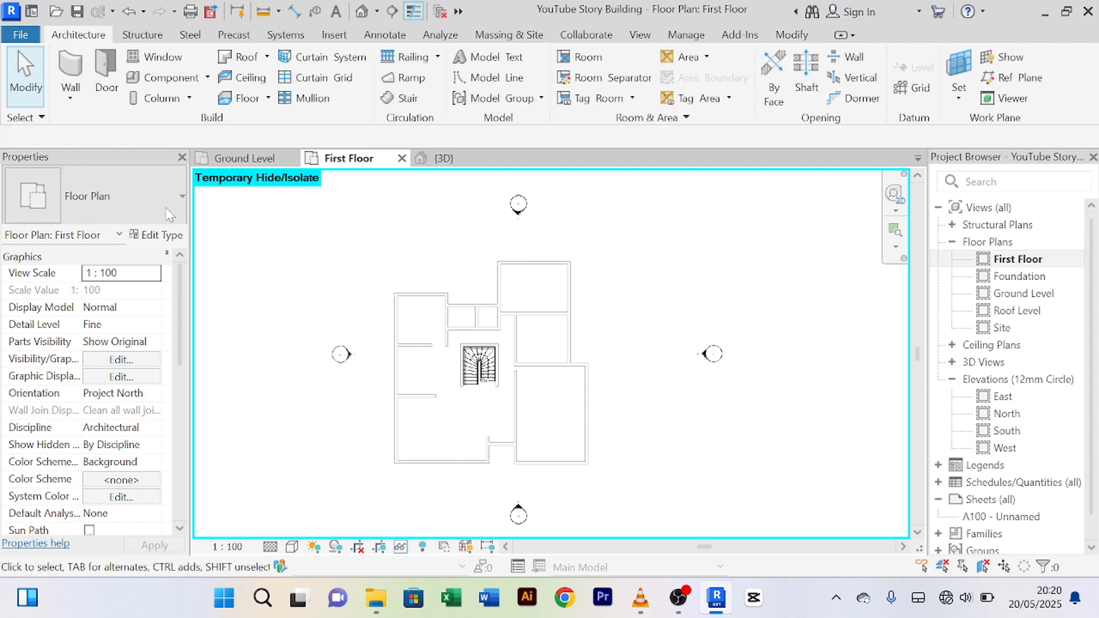
{"action": "left_click", "coordinate": [267, 99]}
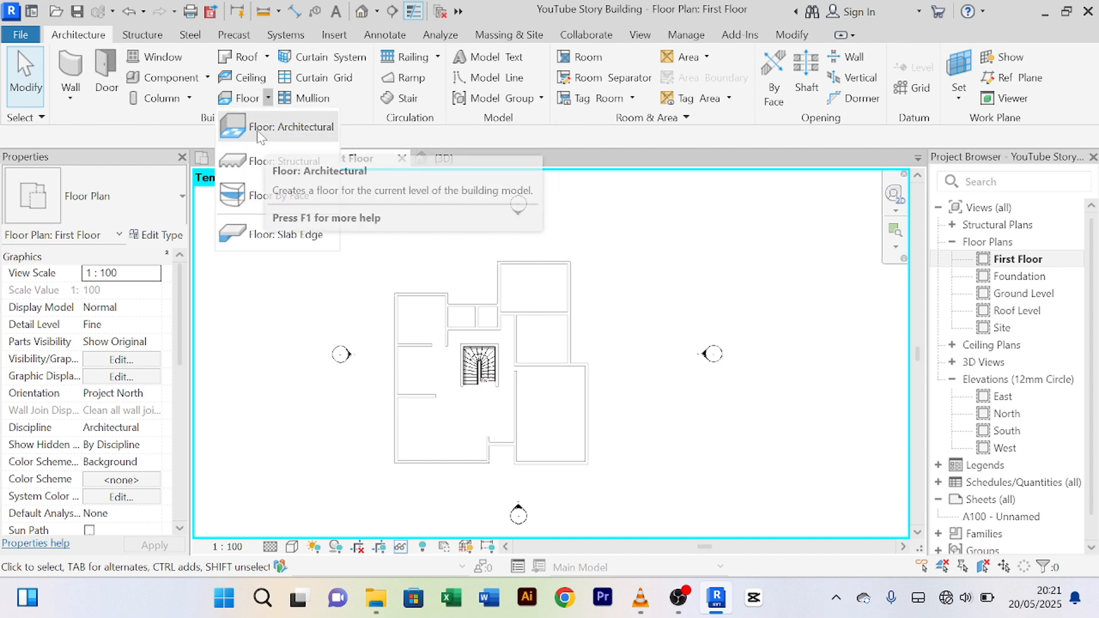
{"action": "left_click", "coordinate": [263, 127]}
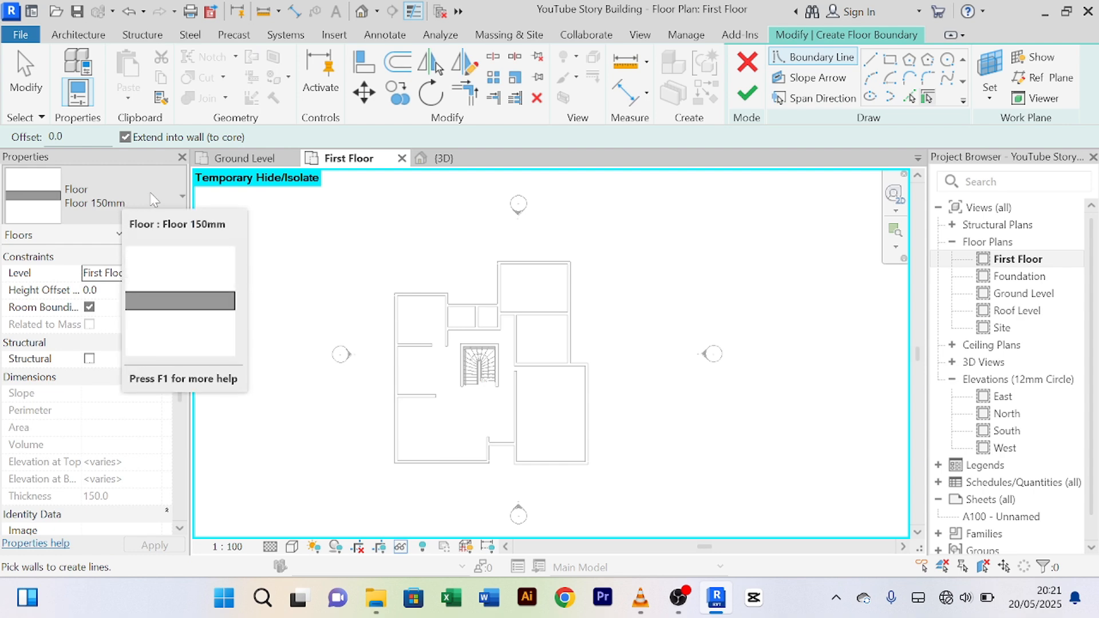
{"action": "left_click", "coordinate": [909, 99]}
Step: Pick the top-left, left exterior, bottom exterior and right room's bottom walls as boundary lines
{"action": "scroll", "coordinate": [458, 286], "scroll_direction": "up", "scroll_amount": 3}
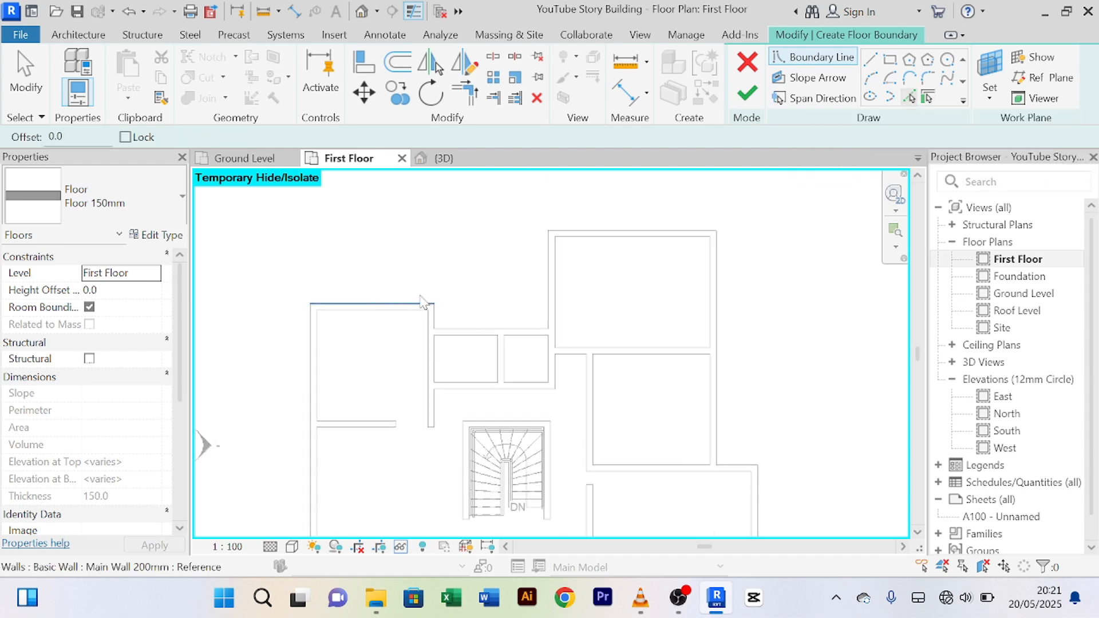
{"action": "left_click", "coordinate": [363, 311]}
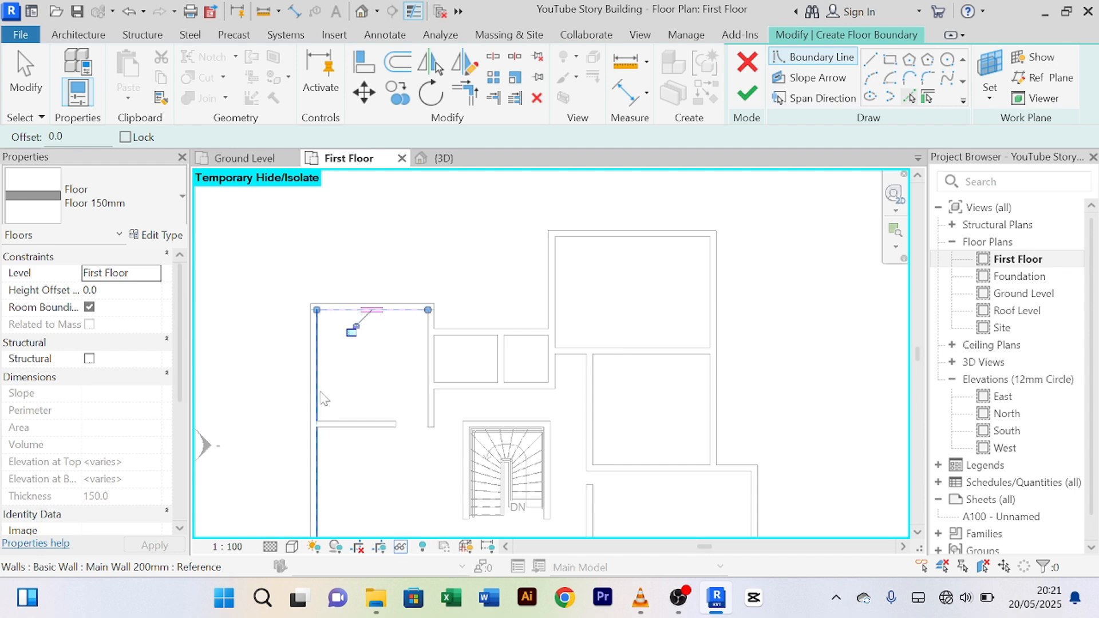
{"action": "left_click", "coordinate": [317, 391]}
{"action": "scroll", "coordinate": [344, 392], "scroll_direction": "down", "scroll_amount": 2}
{"action": "middle_click_drag", "start_coordinate": [375, 345], "coordinate": [394, 223]}
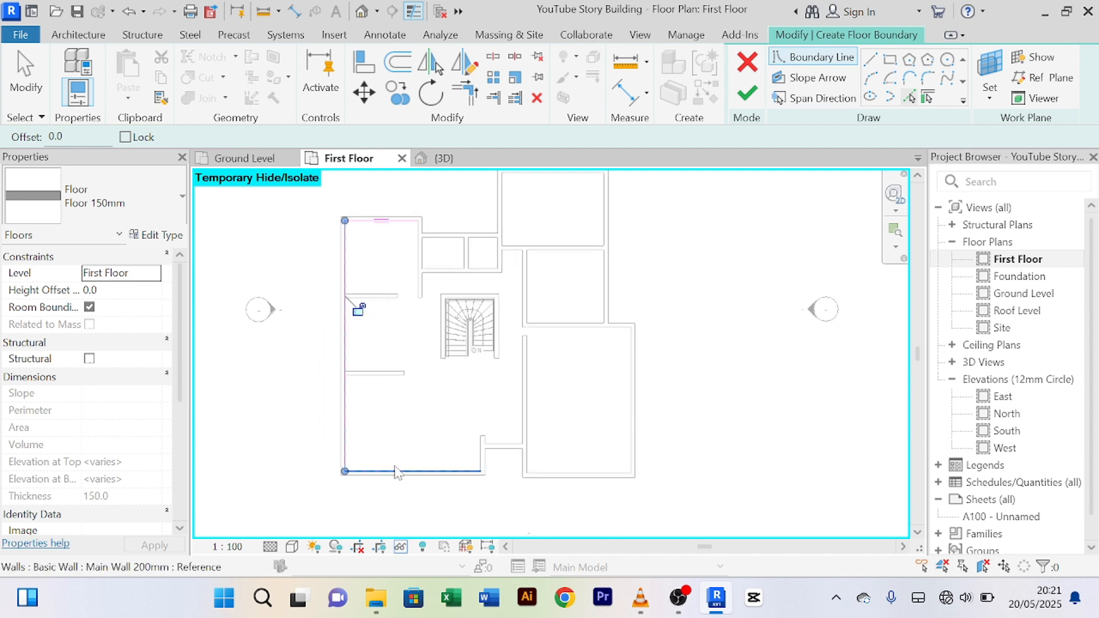
{"action": "left_click", "coordinate": [393, 468]}
{"action": "scroll", "coordinate": [522, 452], "scroll_direction": "up", "scroll_amount": 4}
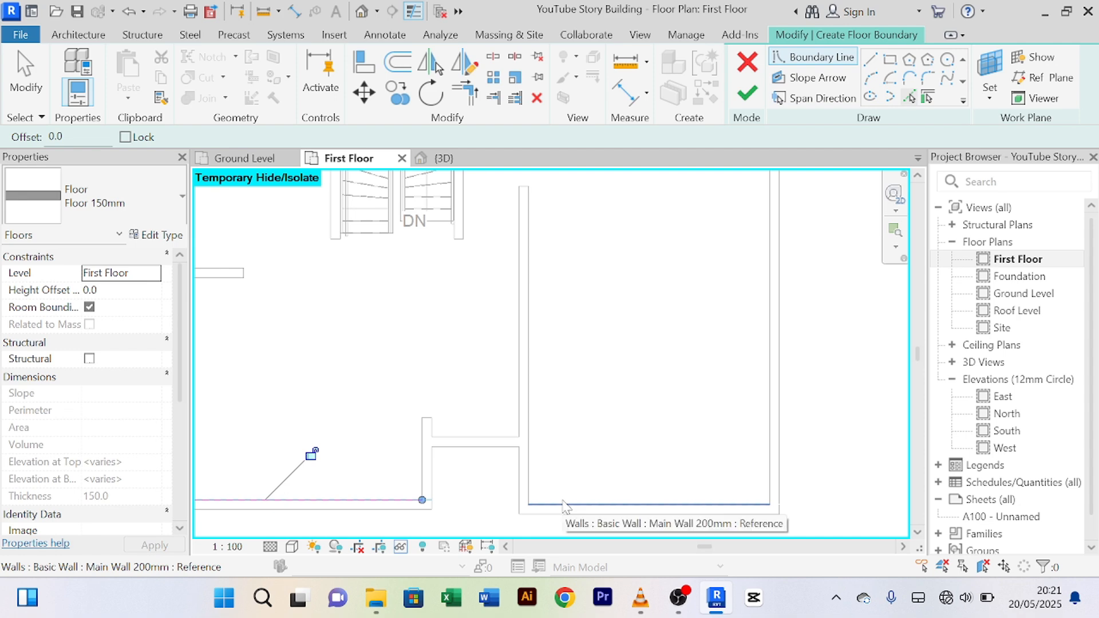
{"action": "left_click", "coordinate": [563, 505]}
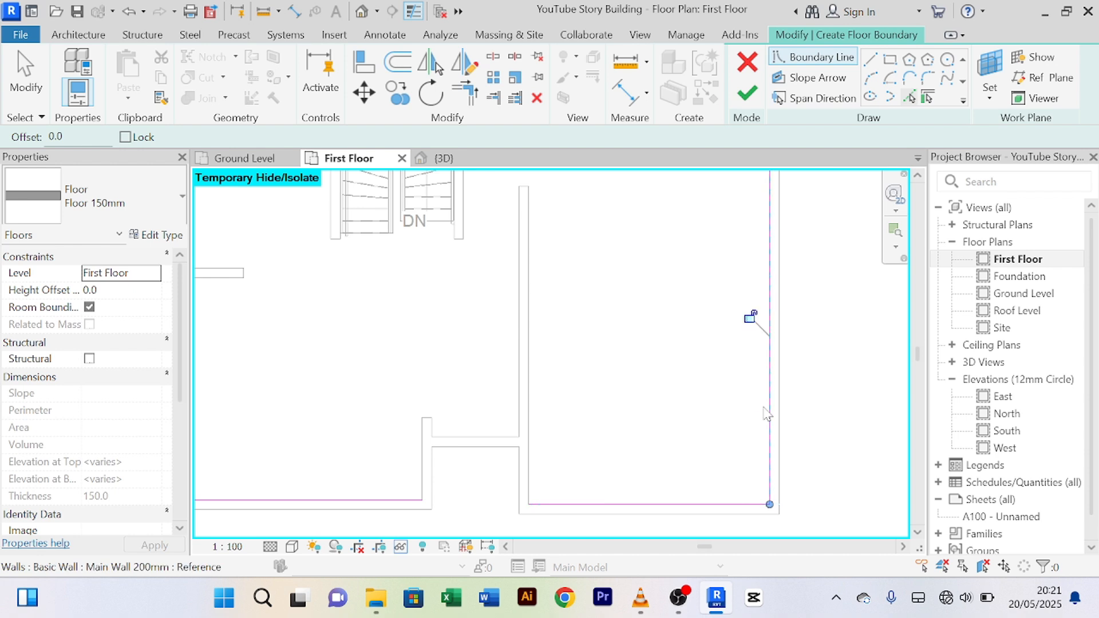
Step: Pick the upper-right room's lower wall, right vertical wall, and top room's top and left walls
{"action": "scroll", "coordinate": [687, 309], "scroll_direction": "down", "scroll_amount": 4}
{"action": "middle_click_drag", "start_coordinate": [606, 294], "coordinate": [605, 426]}
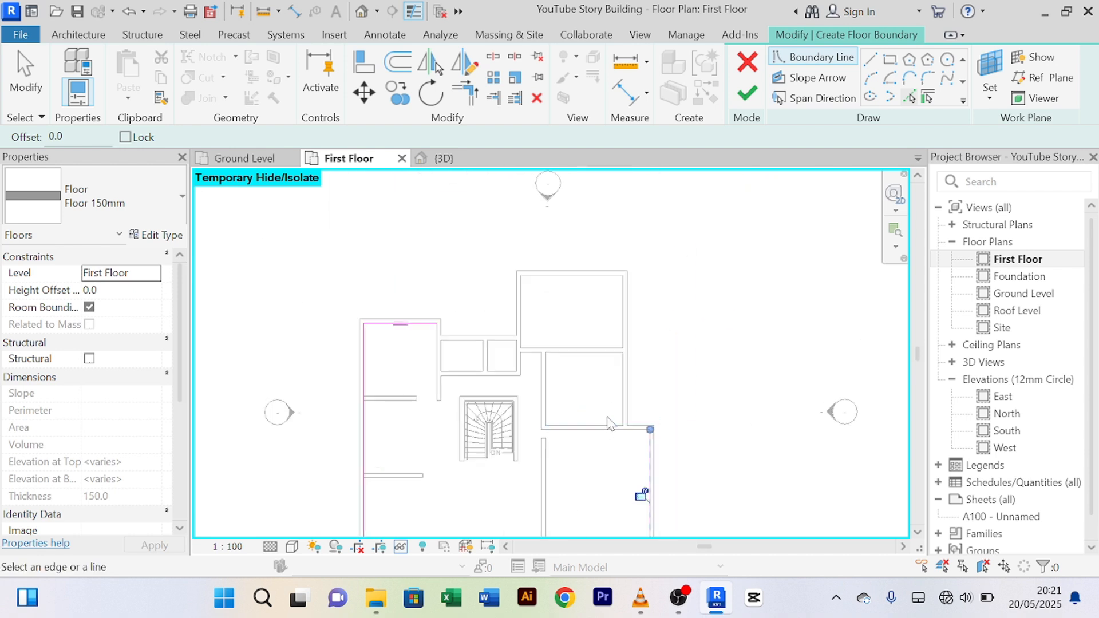
{"action": "scroll", "coordinate": [605, 428], "scroll_direction": "up", "scroll_amount": 1}
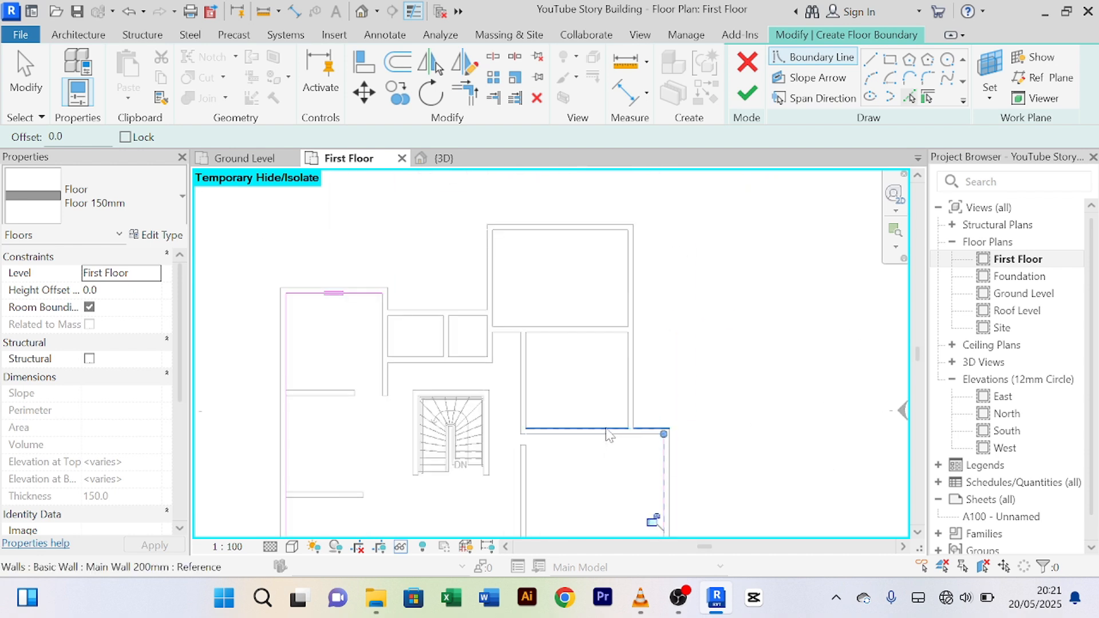
{"action": "left_click", "coordinate": [608, 438]}
{"action": "left_click", "coordinate": [632, 316]}
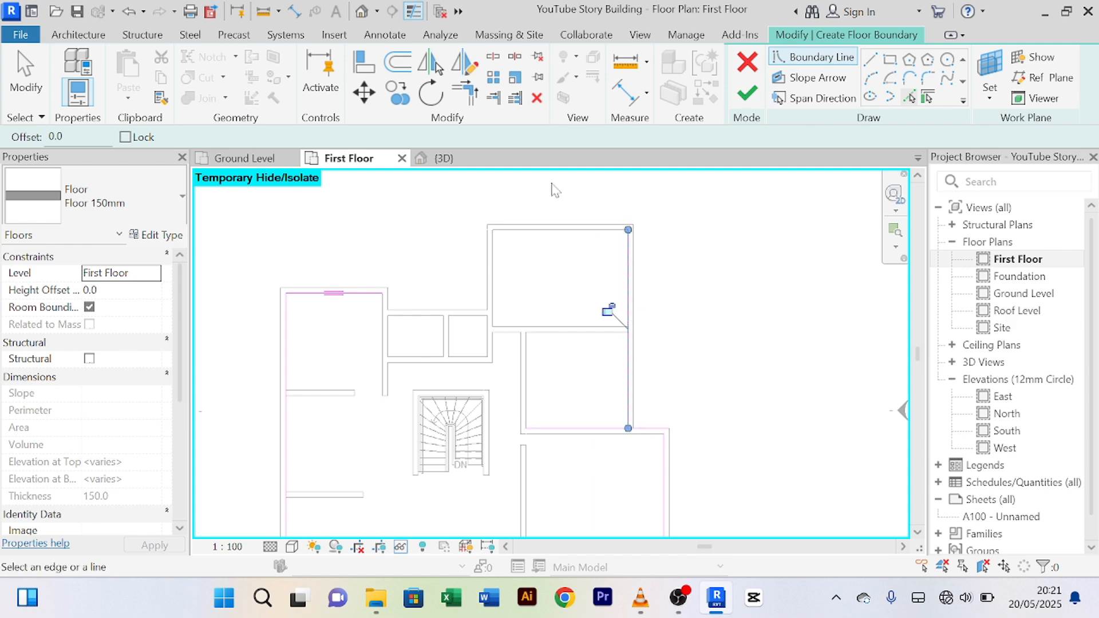
{"action": "left_click", "coordinate": [547, 236]}
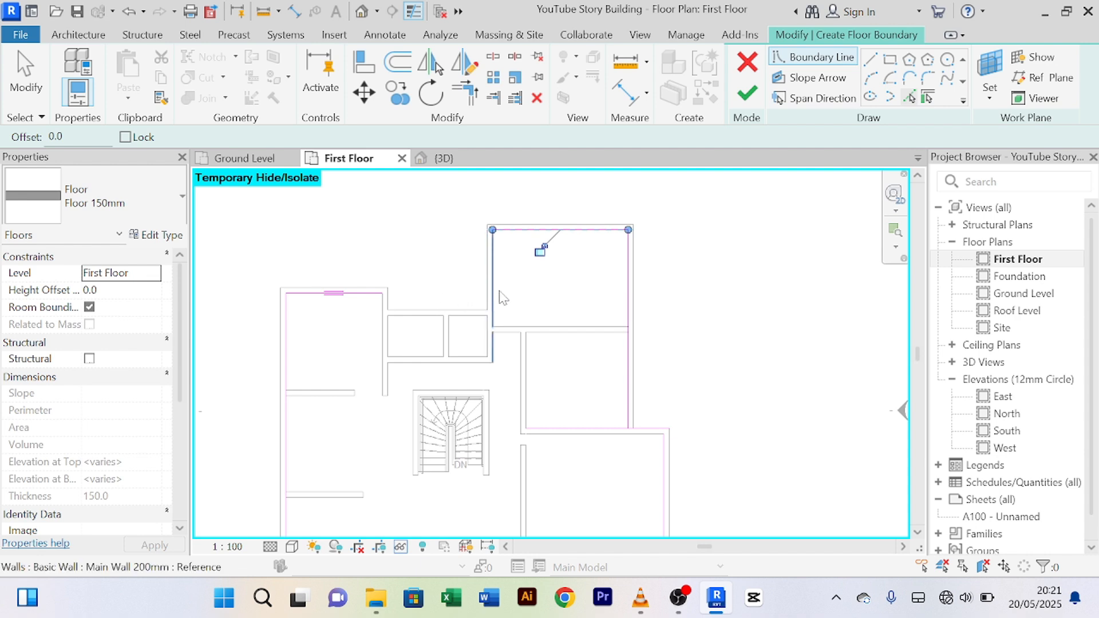
{"action": "left_click", "coordinate": [496, 290]}
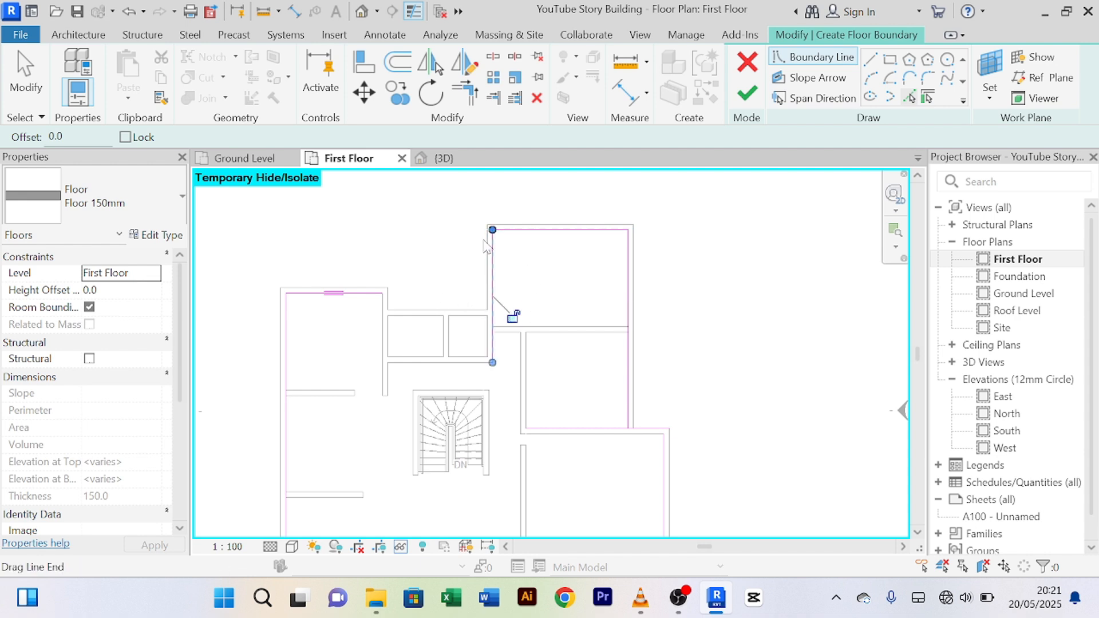
Step: Trim the top boundary line and the top room's left line into a corner, undoing and redoing once
{"action": "left_click", "coordinate": [472, 96]}
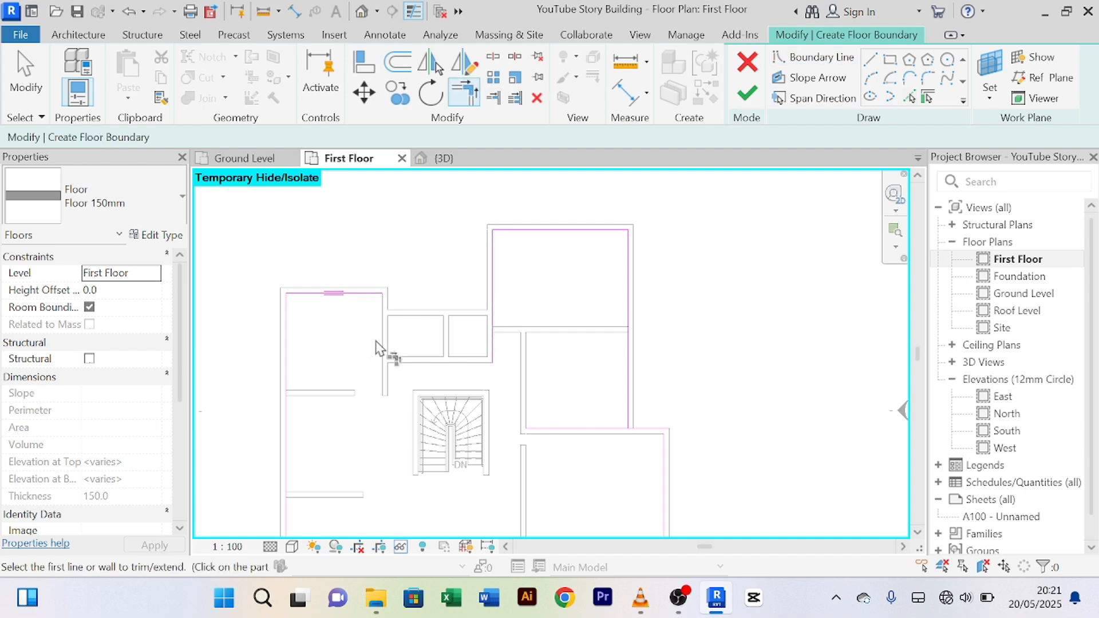
{"action": "left_click", "coordinate": [380, 293]}
{"action": "left_click", "coordinate": [495, 316]}
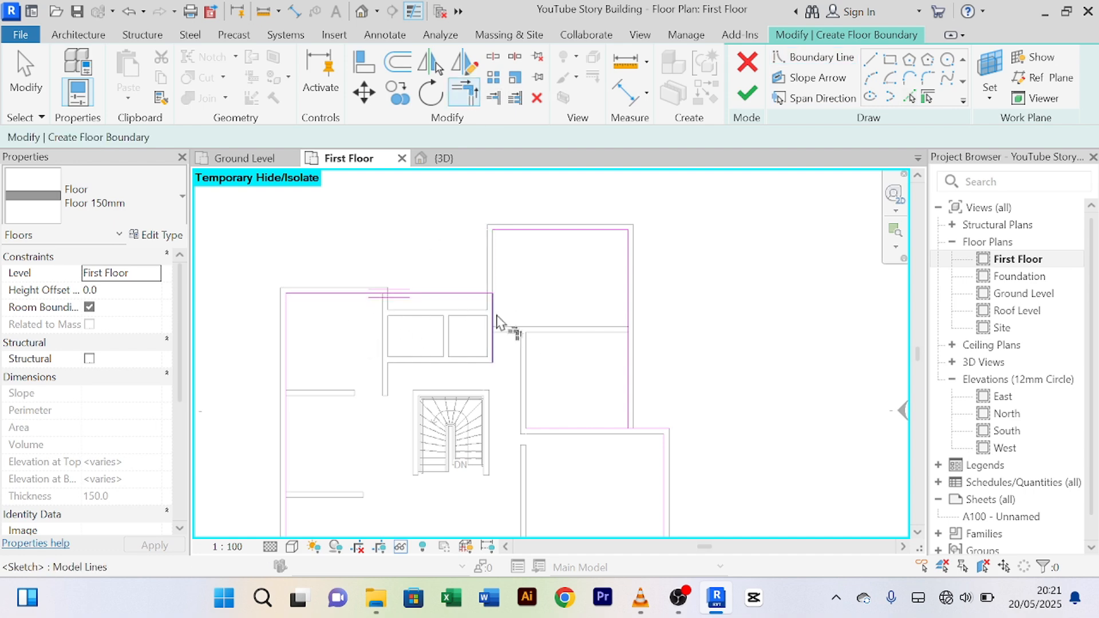
{"action": "key", "text": "ctrl+z"}
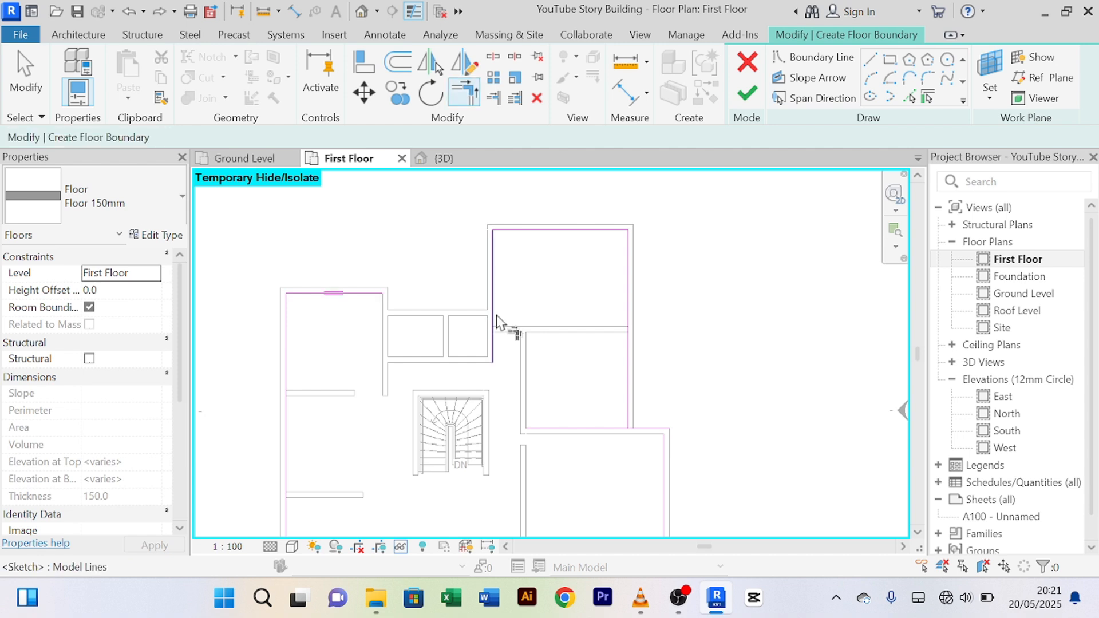
{"action": "left_click", "coordinate": [493, 273]}
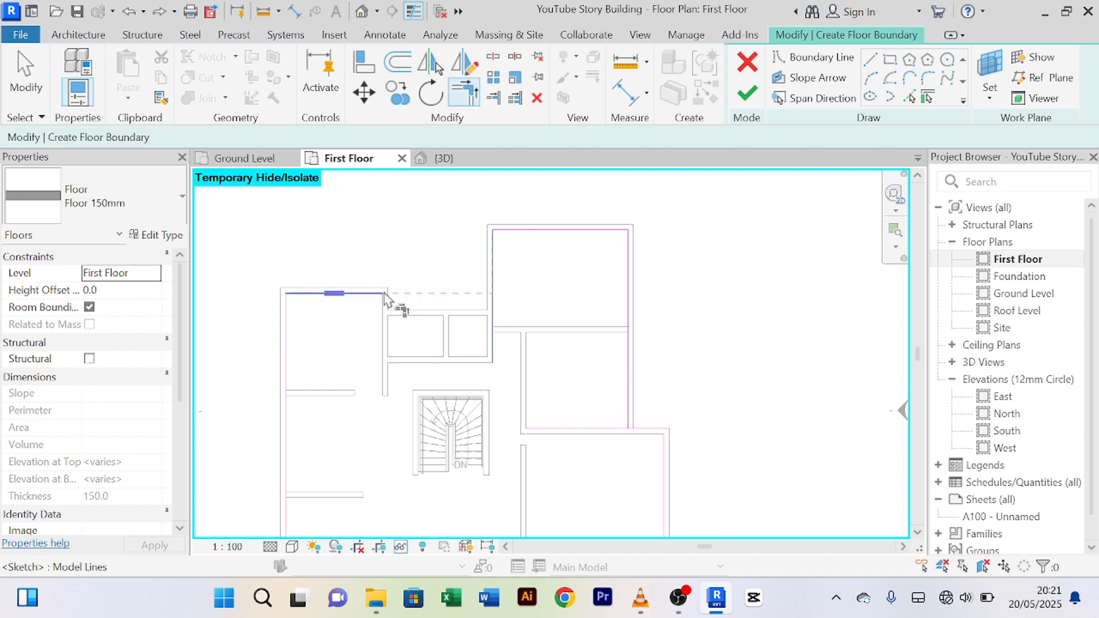
{"action": "left_click", "coordinate": [382, 294]}
Step: Trim the right room's bottom boundary line, then cancel the Trim/Extend tool
{"action": "scroll", "coordinate": [572, 329], "scroll_direction": "down", "scroll_amount": 4}
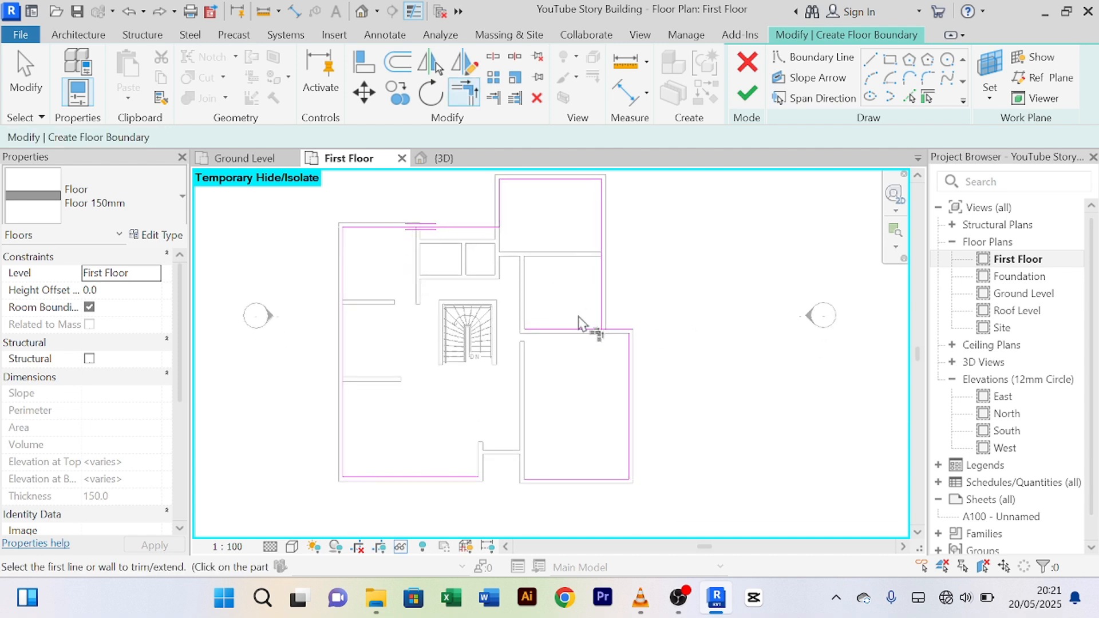
{"action": "scroll", "coordinate": [587, 322], "scroll_direction": "up", "scroll_amount": 4}
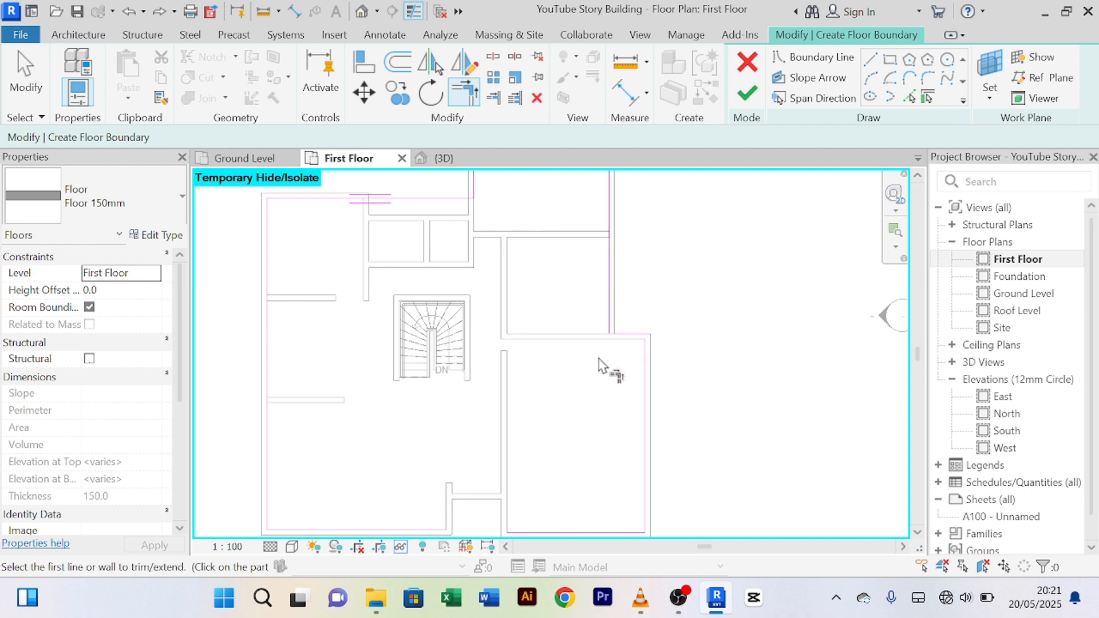
{"action": "scroll", "coordinate": [611, 371], "scroll_direction": "down", "scroll_amount": 3}
{"action": "scroll", "coordinate": [609, 400], "scroll_direction": "up", "scroll_amount": 4}
{"action": "left_click", "coordinate": [589, 385]}
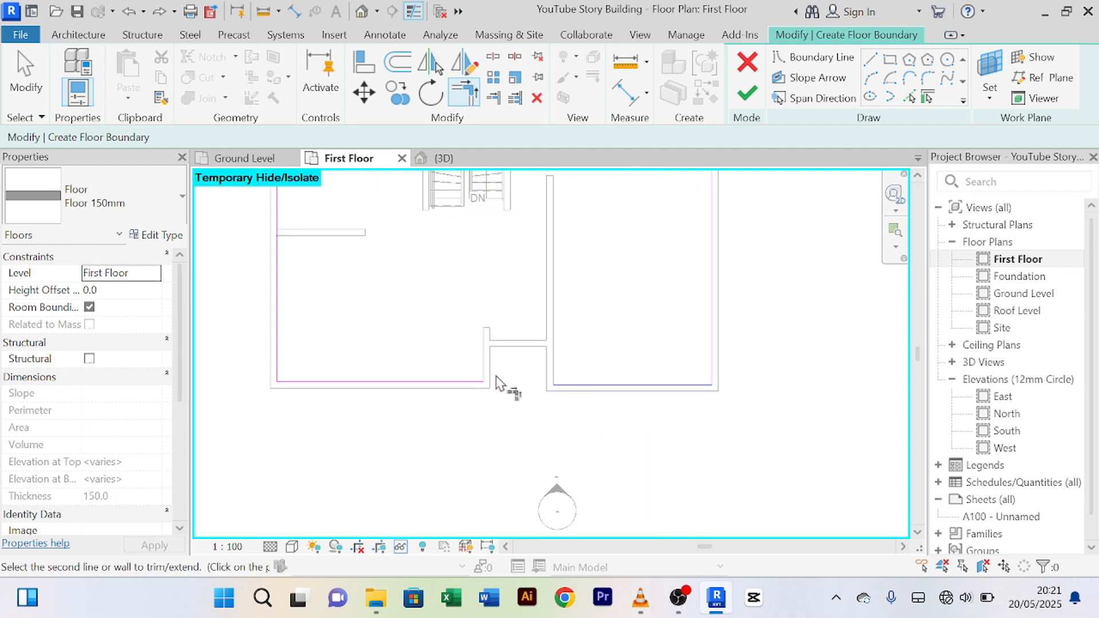
{"action": "right_click", "coordinate": [461, 324]}
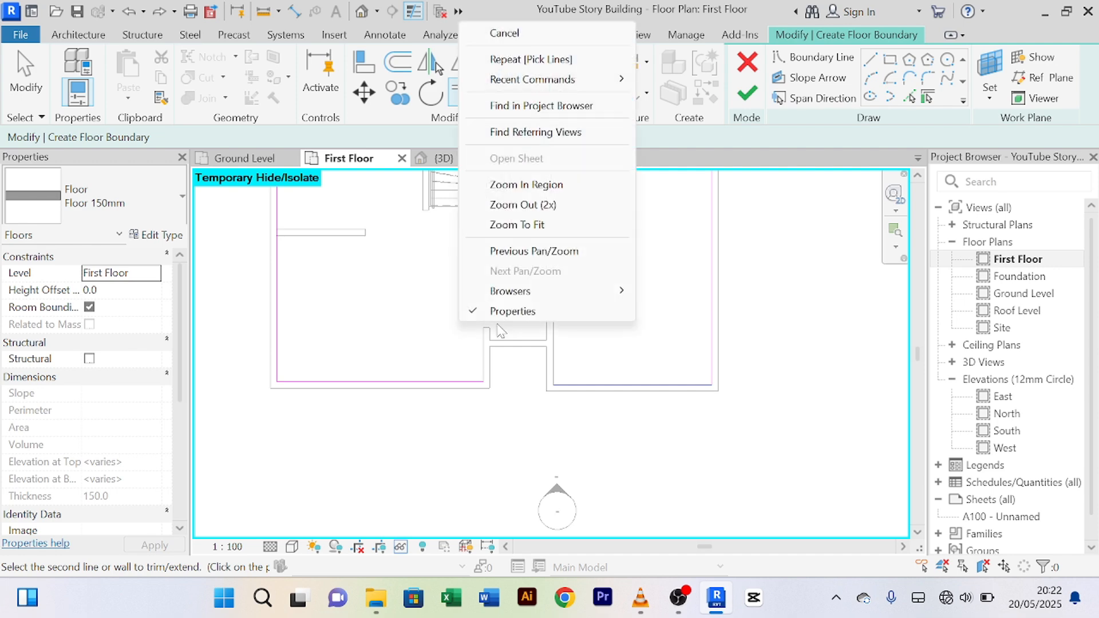
{"action": "left_click", "coordinate": [575, 40]}
Step: Pan to the bottom walls, restart Trim/Extend to Corner, and cancel out of it again
{"action": "scroll", "coordinate": [435, 372], "scroll_direction": "down", "scroll_amount": 5}
{"action": "scroll", "coordinate": [427, 445], "scroll_direction": "up", "scroll_amount": 4}
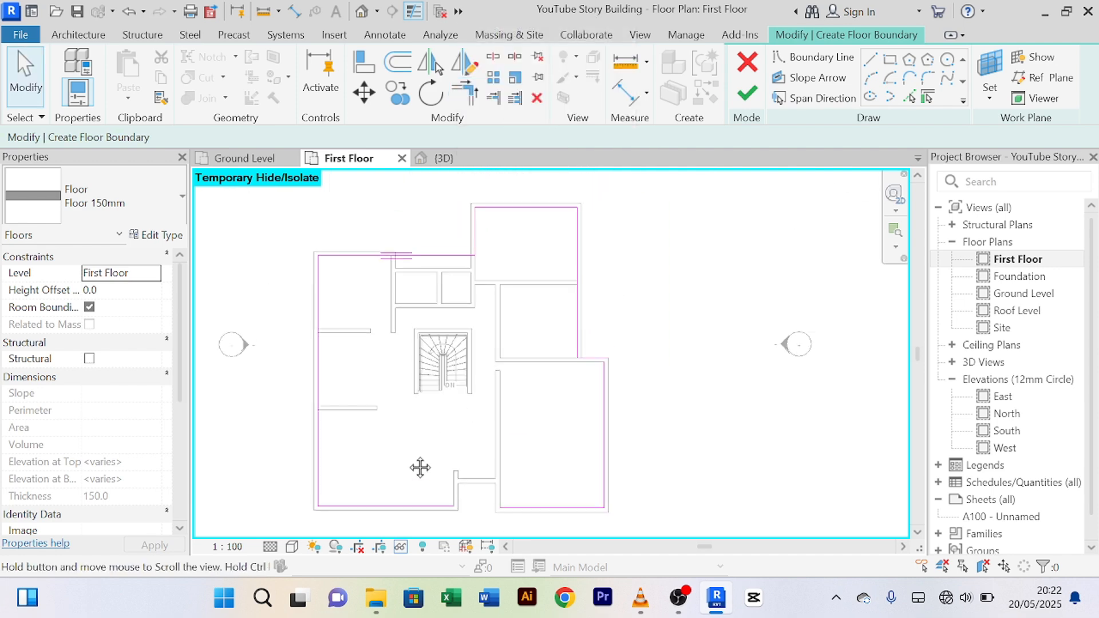
{"action": "scroll", "coordinate": [479, 308], "scroll_direction": "up", "scroll_amount": 3}
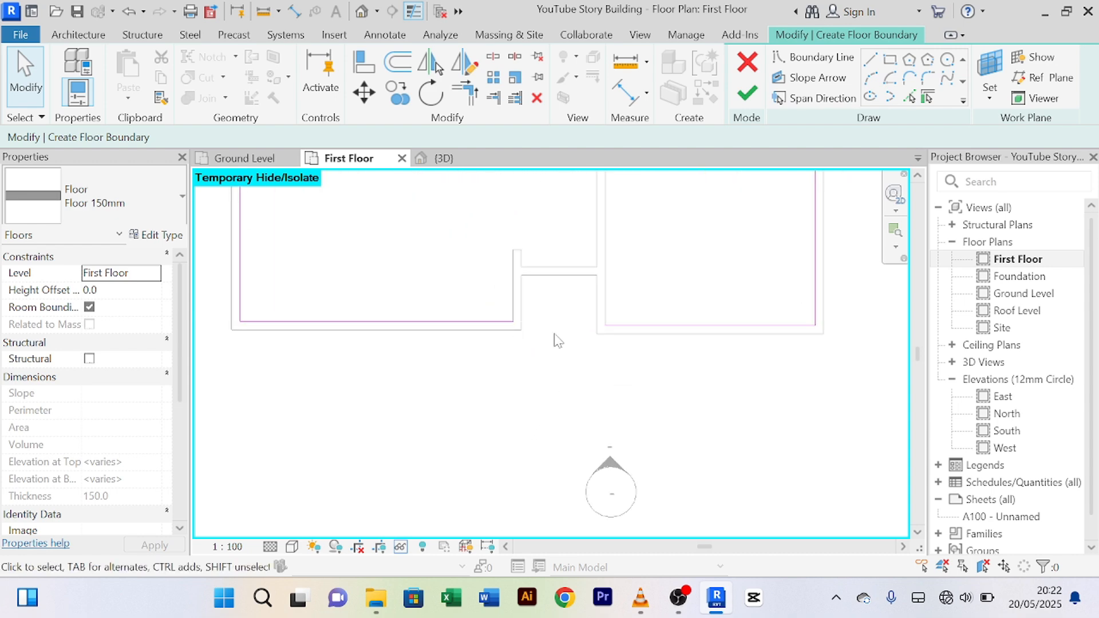
{"action": "middle_click_drag", "start_coordinate": [585, 353], "coordinate": [568, 362]}
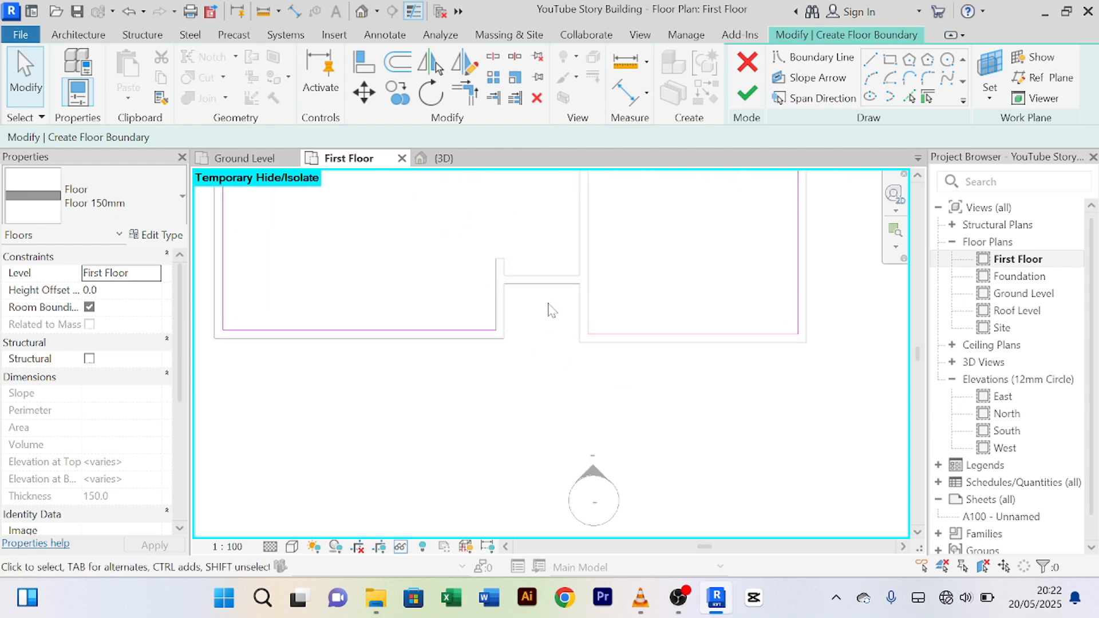
{"action": "left_click", "coordinate": [464, 92]}
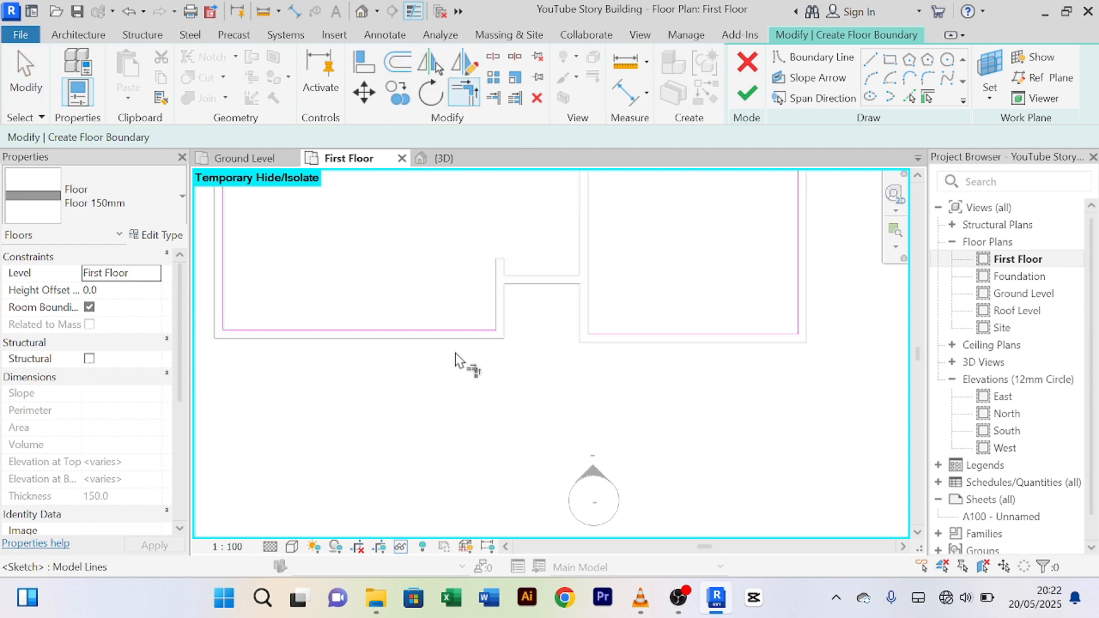
{"action": "right_click", "coordinate": [342, 219]}
{"action": "left_click", "coordinate": [389, 232]}
{"action": "right_click", "coordinate": [358, 202]}
{"action": "left_click", "coordinate": [381, 217]}
{"action": "right_click", "coordinate": [363, 198]}
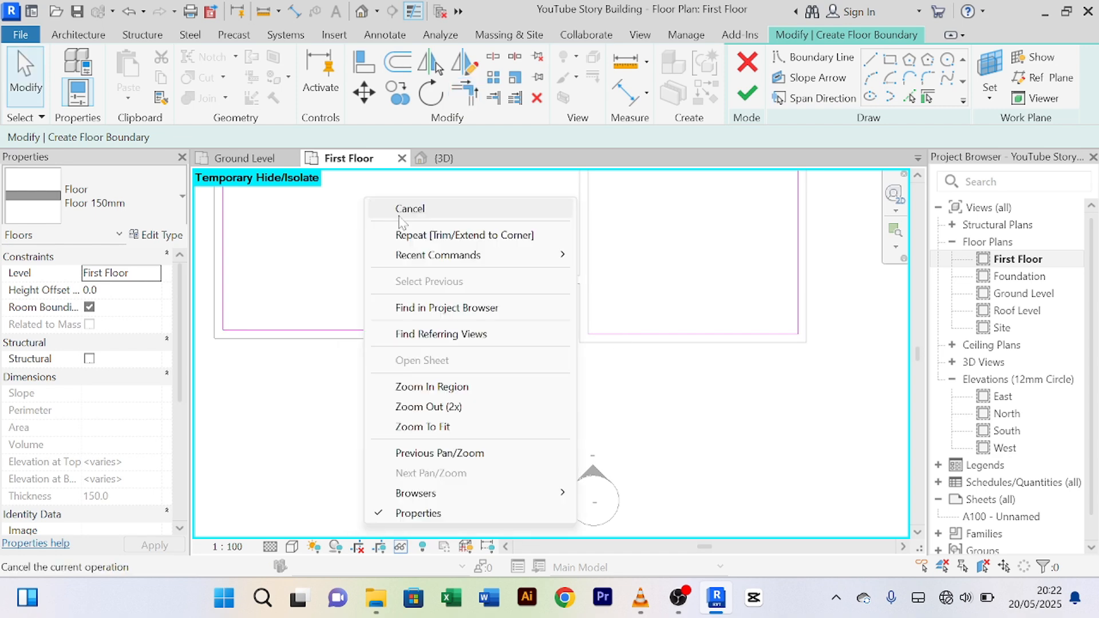
{"action": "left_click", "coordinate": [398, 217]}
{"action": "scroll", "coordinate": [400, 217], "scroll_direction": "down", "scroll_amount": 2}
{"action": "middle_click_drag", "start_coordinate": [490, 295], "coordinate": [424, 327]}
{"action": "scroll", "coordinate": [426, 331], "scroll_direction": "up", "scroll_amount": 2}
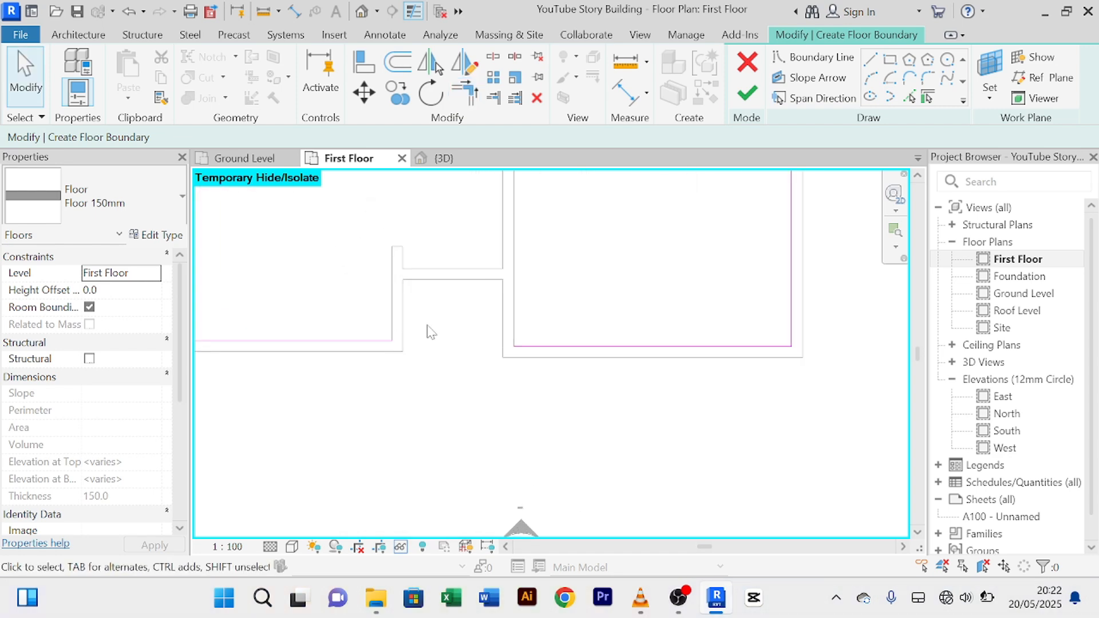
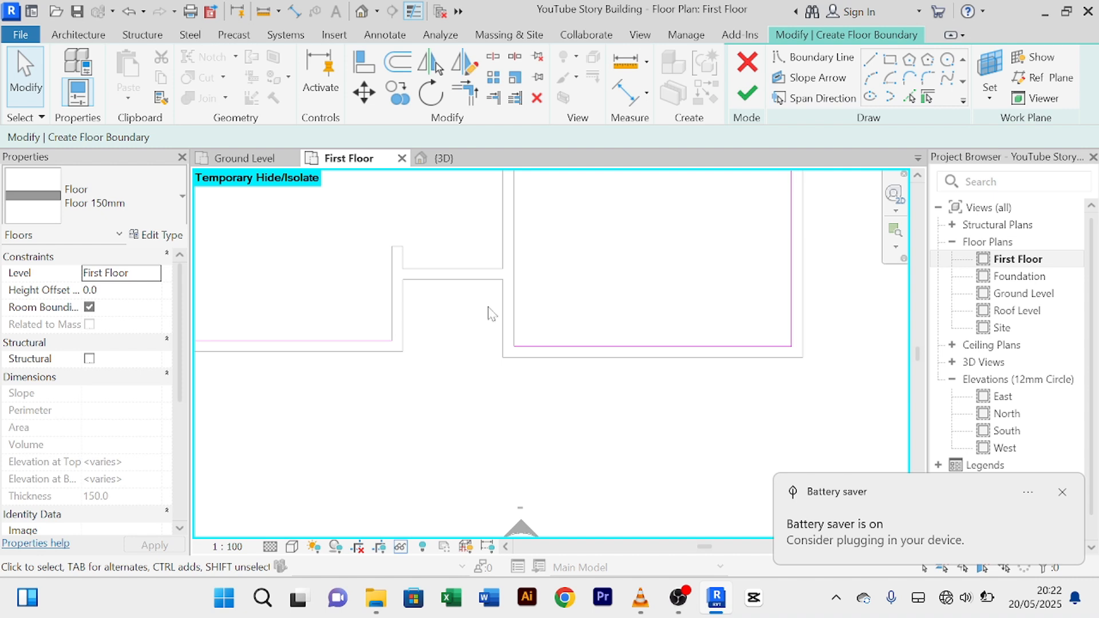
Step: Start a straight boundary line at the wall endpoint, then abandon it and exit the command
{"action": "left_click", "coordinate": [870, 60]}
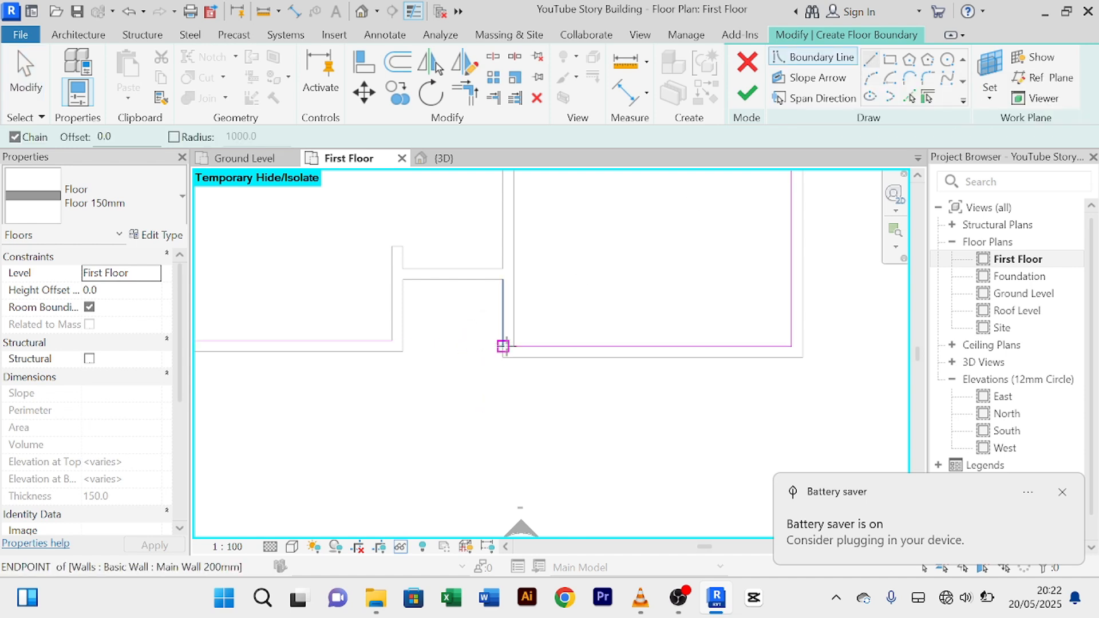
{"action": "left_click", "coordinate": [512, 346]}
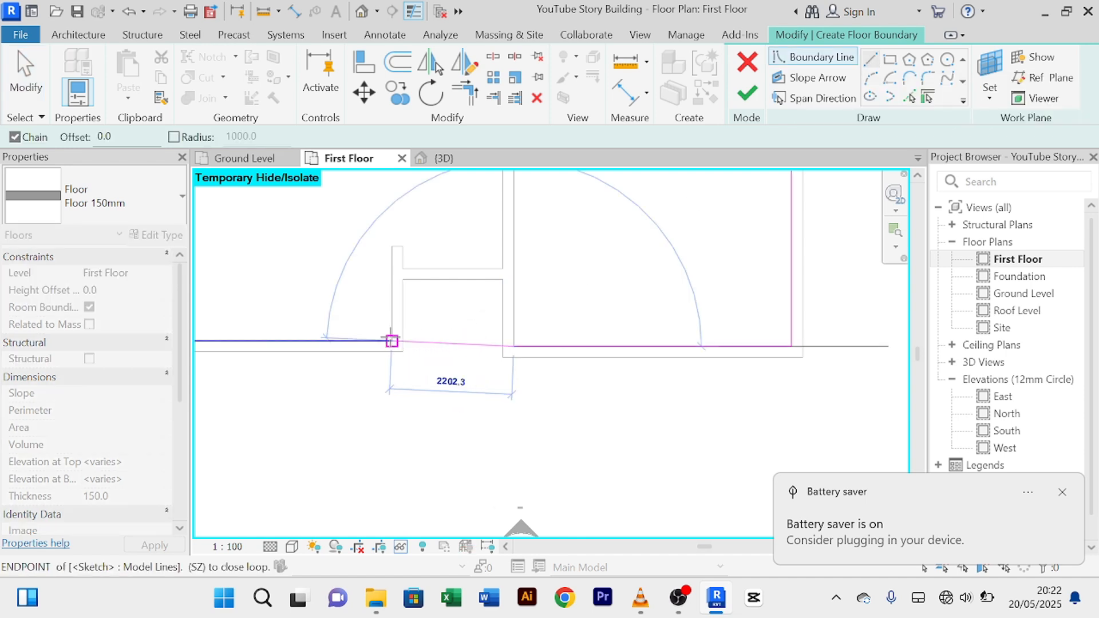
{"action": "scroll", "coordinate": [391, 339], "scroll_direction": "down", "scroll_amount": 3}
{"action": "scroll", "coordinate": [413, 356], "scroll_direction": "up", "scroll_amount": 5}
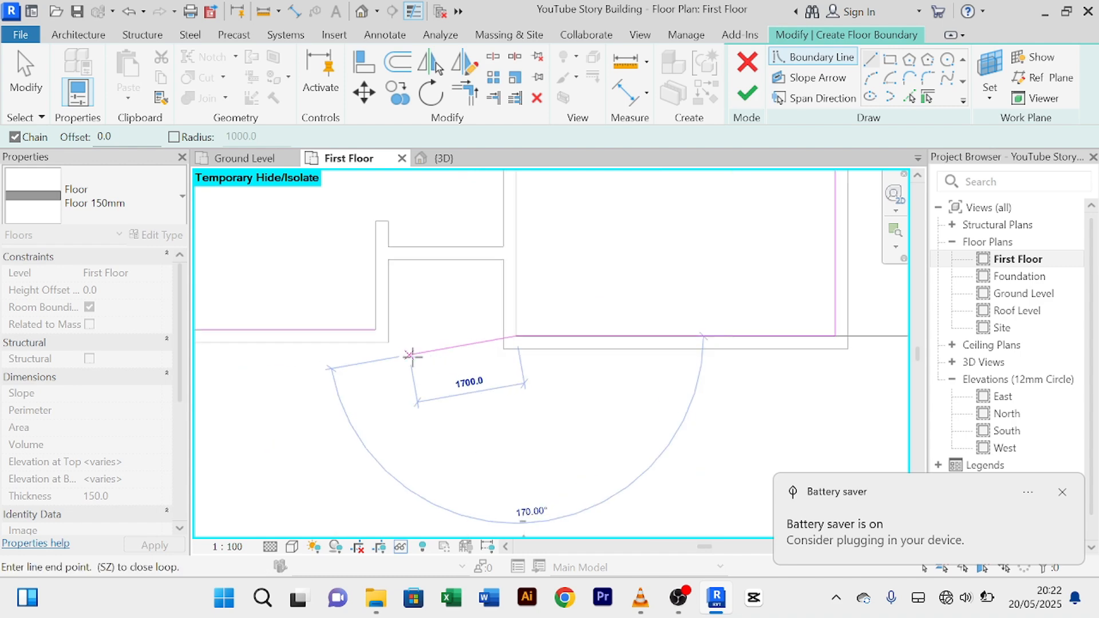
{"action": "right_click", "coordinate": [412, 357]}
{"action": "left_click", "coordinate": [460, 42]}
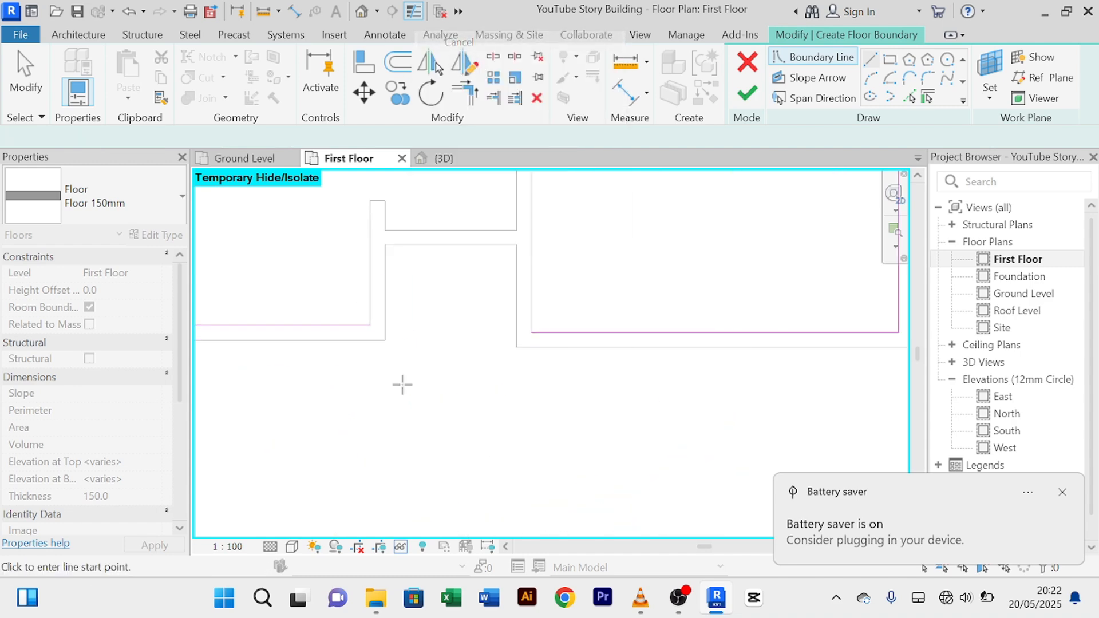
{"action": "right_click", "coordinate": [437, 375]}
{"action": "left_click", "coordinate": [530, 59]}
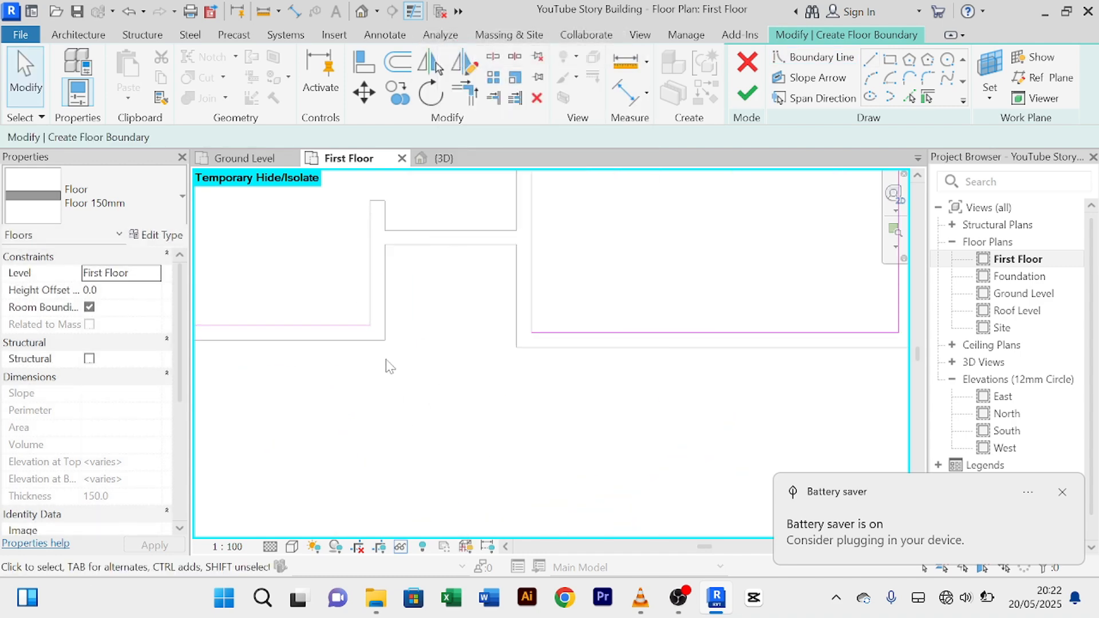
Step: Pick the lower vertical, short horizontal, upper horizontal and left wall faces as boundary lines
{"action": "scroll", "coordinate": [385, 362], "scroll_direction": "down", "scroll_amount": 1}
{"action": "middle_click_drag", "start_coordinate": [385, 363], "coordinate": [422, 424]}
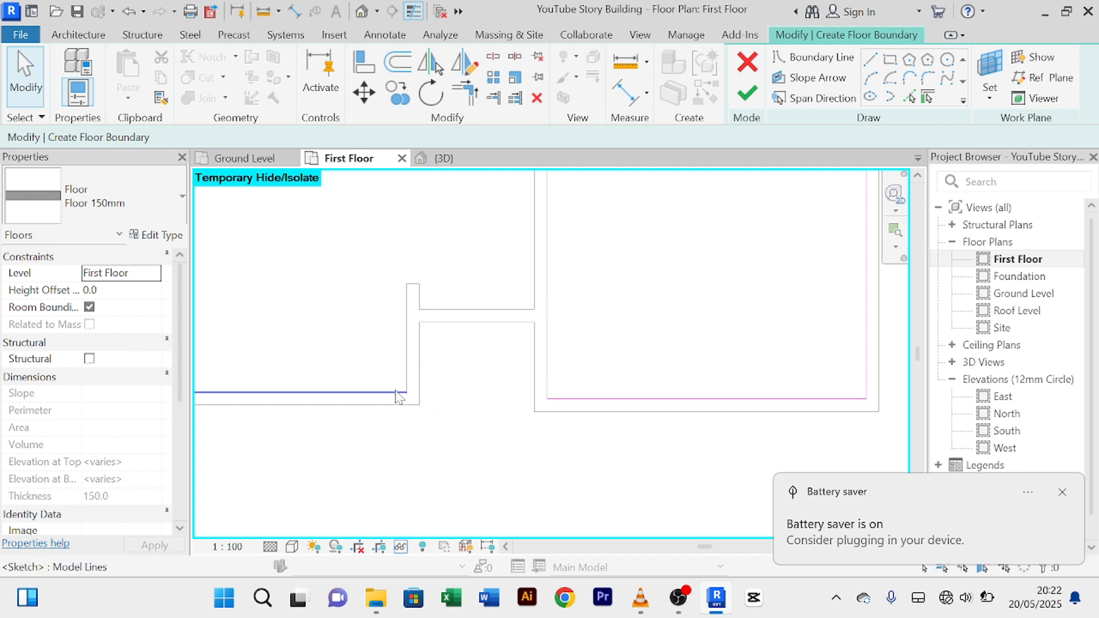
{"action": "scroll", "coordinate": [480, 404], "scroll_direction": "down", "scroll_amount": 1}
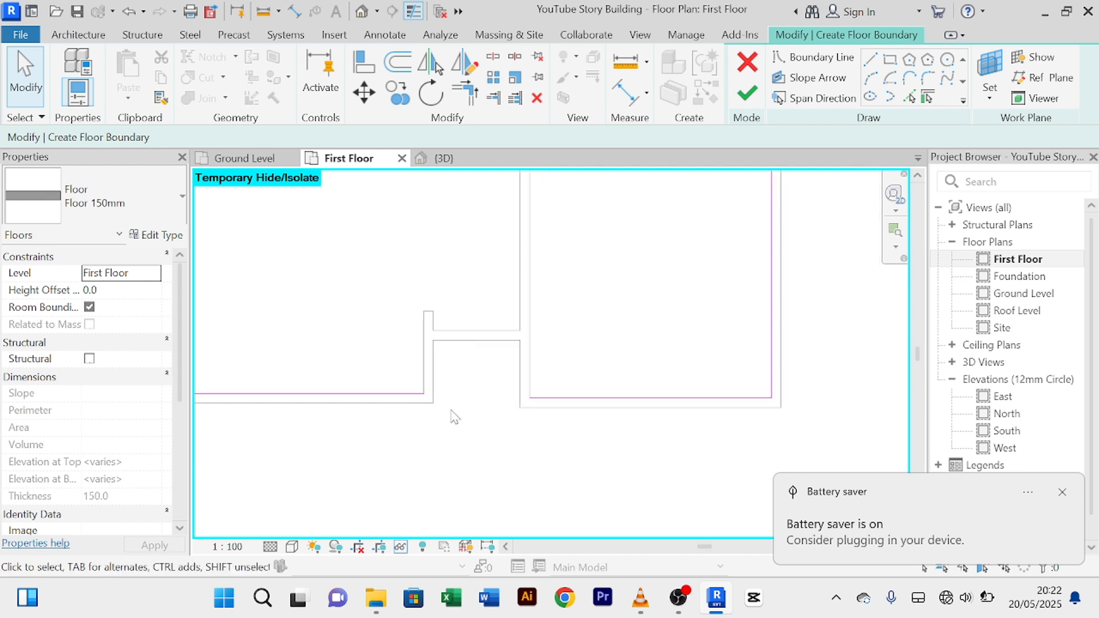
{"action": "scroll", "coordinate": [454, 416], "scroll_direction": "down", "scroll_amount": 1}
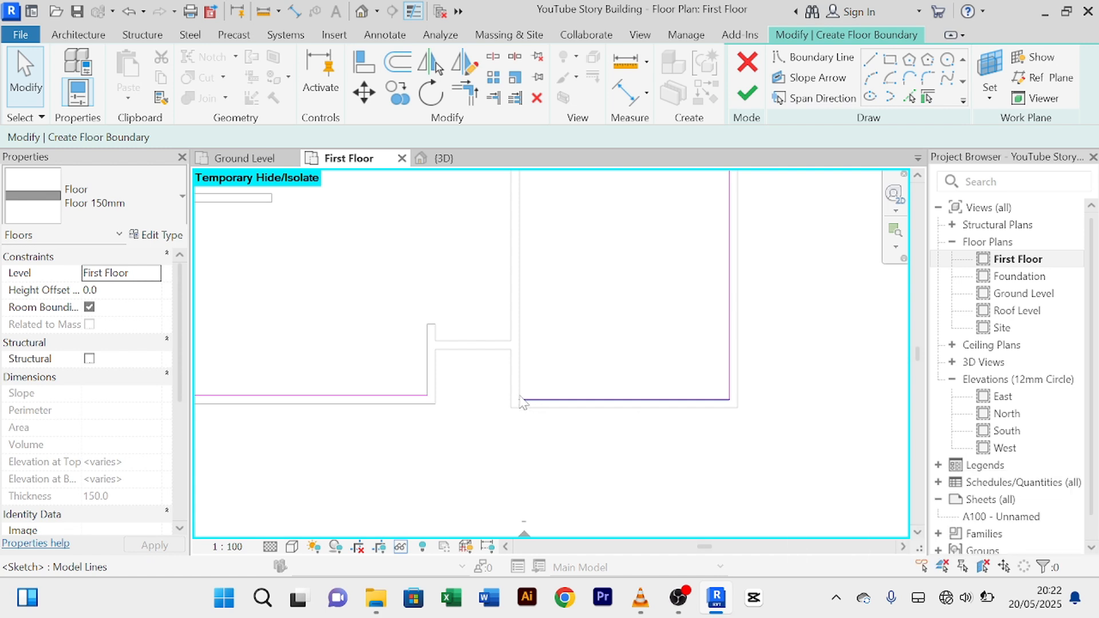
{"action": "scroll", "coordinate": [458, 412], "scroll_direction": "down", "scroll_amount": 2}
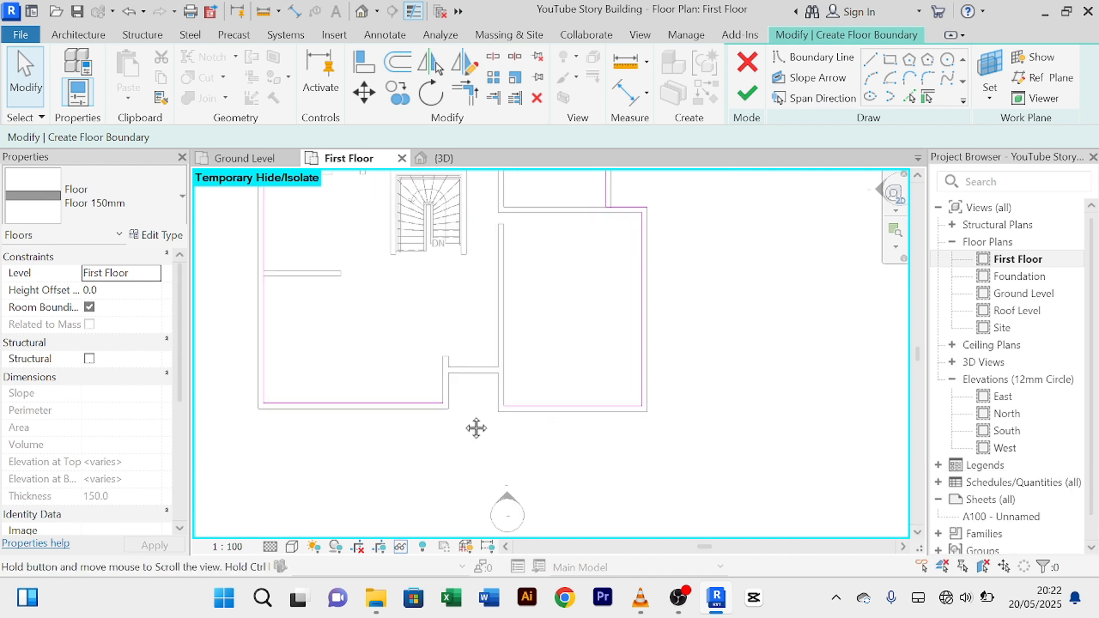
{"action": "scroll", "coordinate": [468, 428], "scroll_direction": "down", "scroll_amount": 2}
{"action": "scroll", "coordinate": [473, 289], "scroll_direction": "up", "scroll_amount": 2}
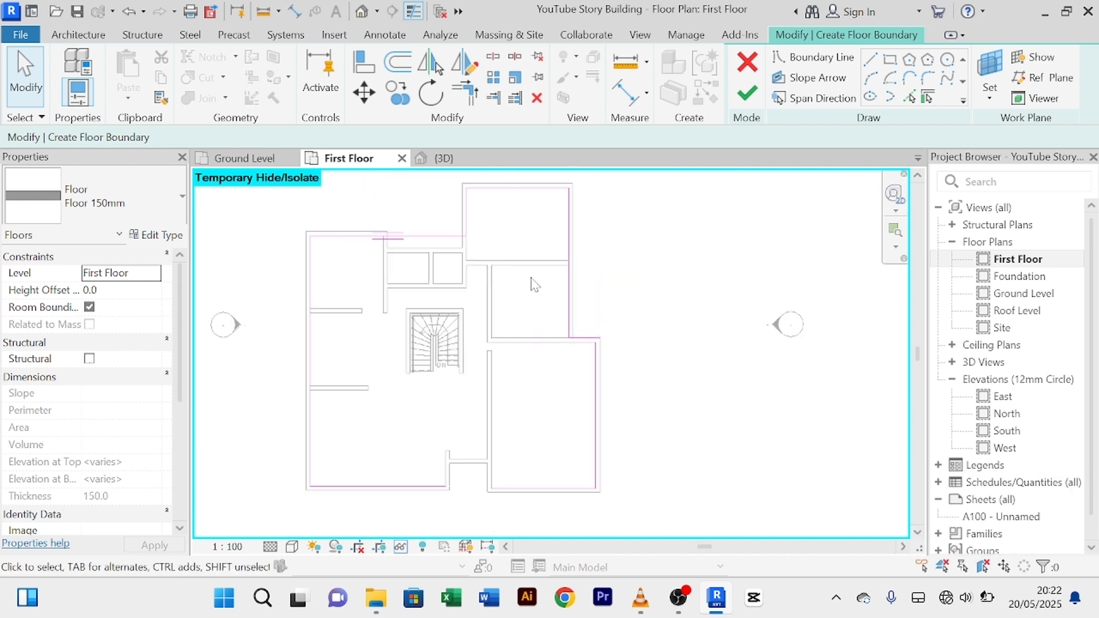
{"action": "scroll", "coordinate": [491, 361], "scroll_direction": "up", "scroll_amount": 2}
{"action": "scroll", "coordinate": [502, 378], "scroll_direction": "down", "scroll_amount": 4}
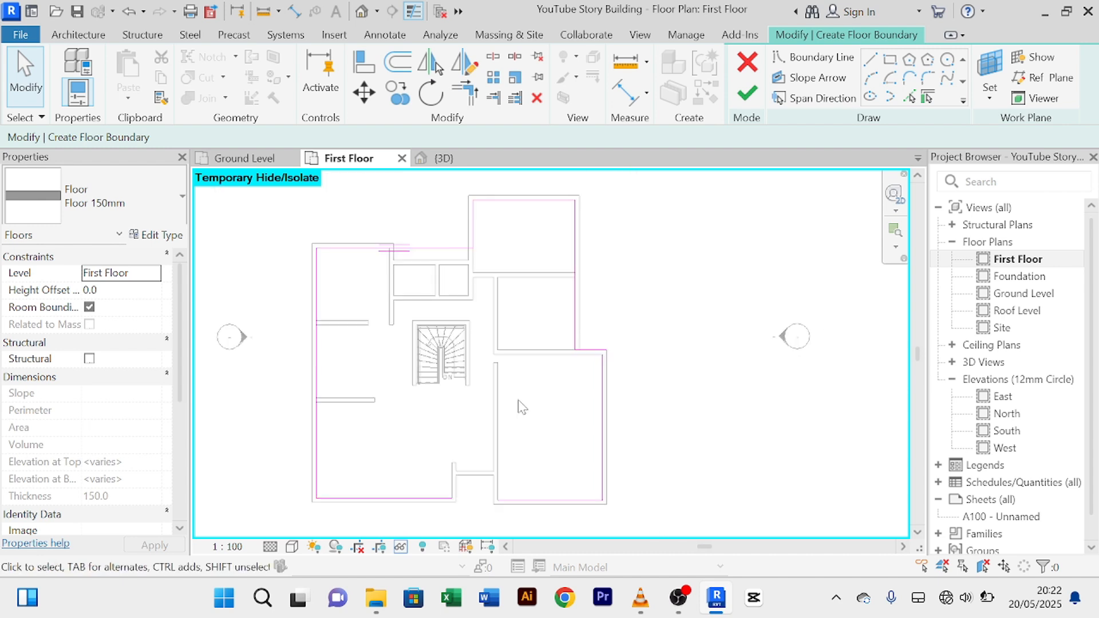
{"action": "scroll", "coordinate": [524, 406], "scroll_direction": "up", "scroll_amount": 1}
{"action": "middle_click_drag", "start_coordinate": [528, 409], "coordinate": [523, 304]}
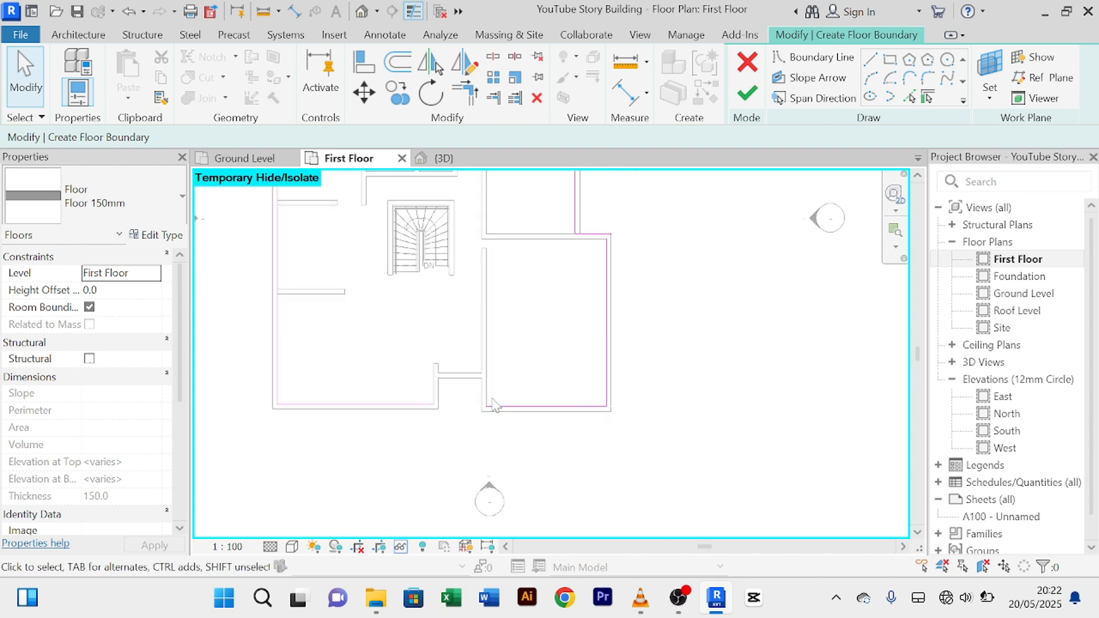
{"action": "scroll", "coordinate": [492, 397], "scroll_direction": "up", "scroll_amount": 1}
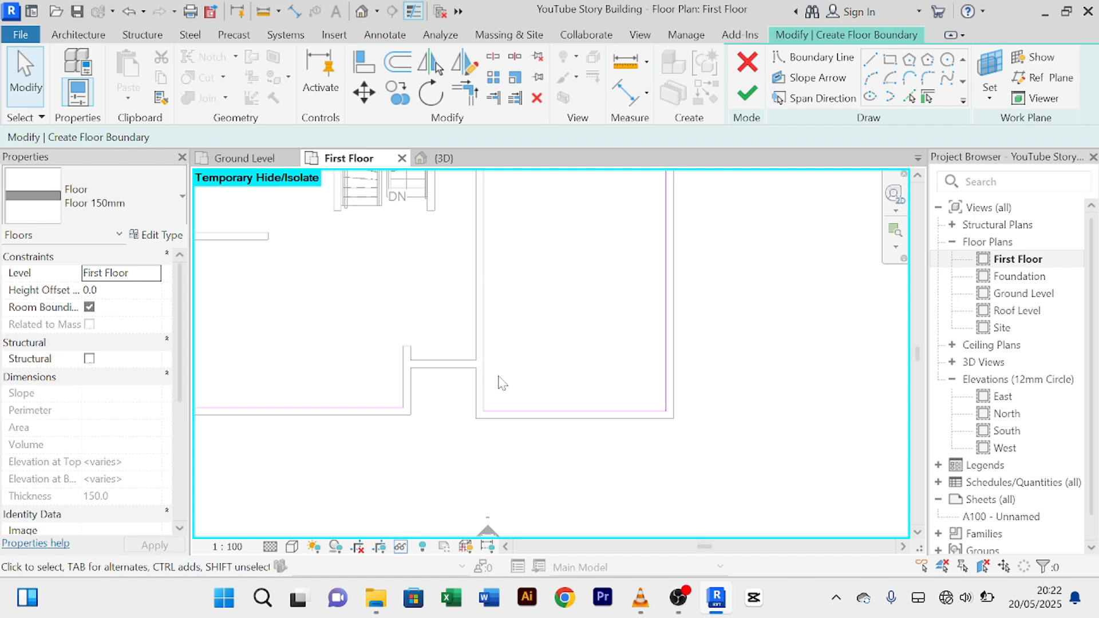
{"action": "left_click", "coordinate": [910, 97]}
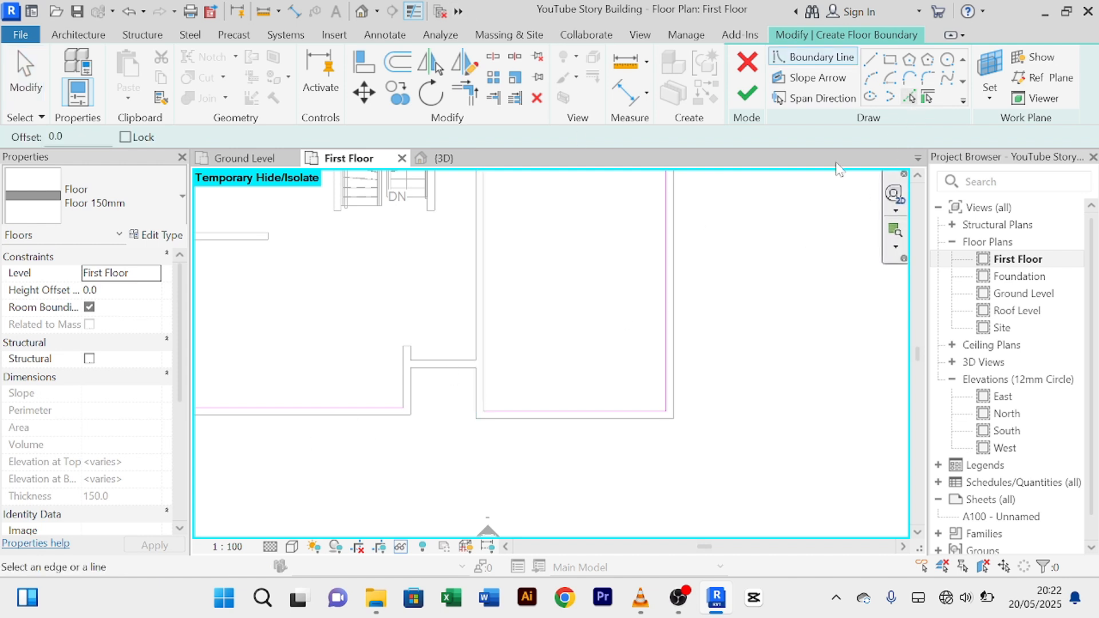
{"action": "left_click", "coordinate": [477, 401]}
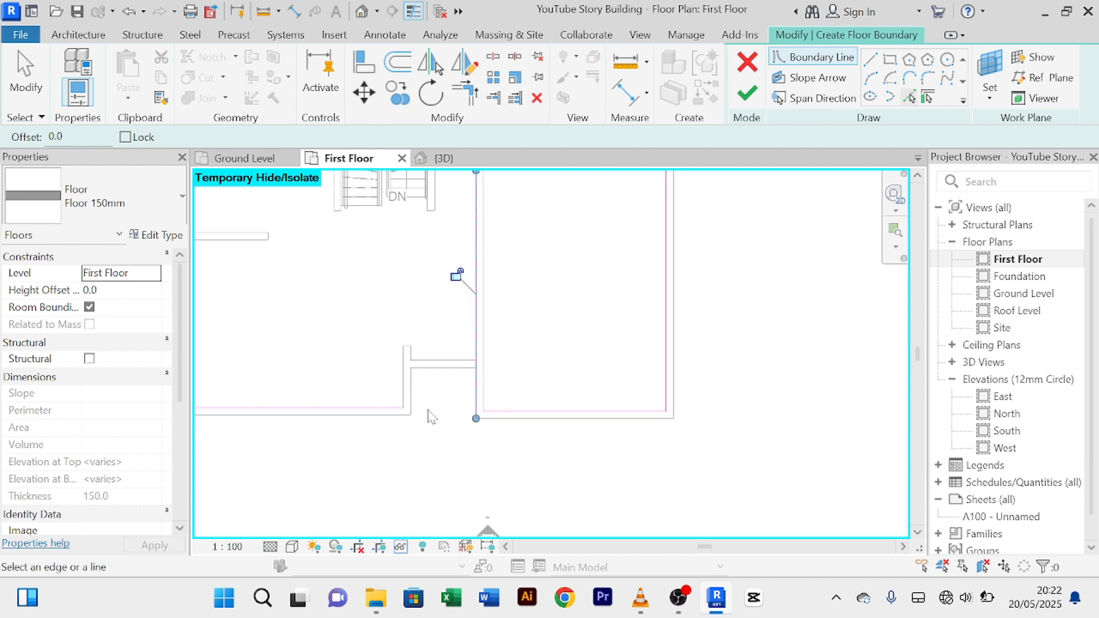
{"action": "left_click", "coordinate": [437, 369]}
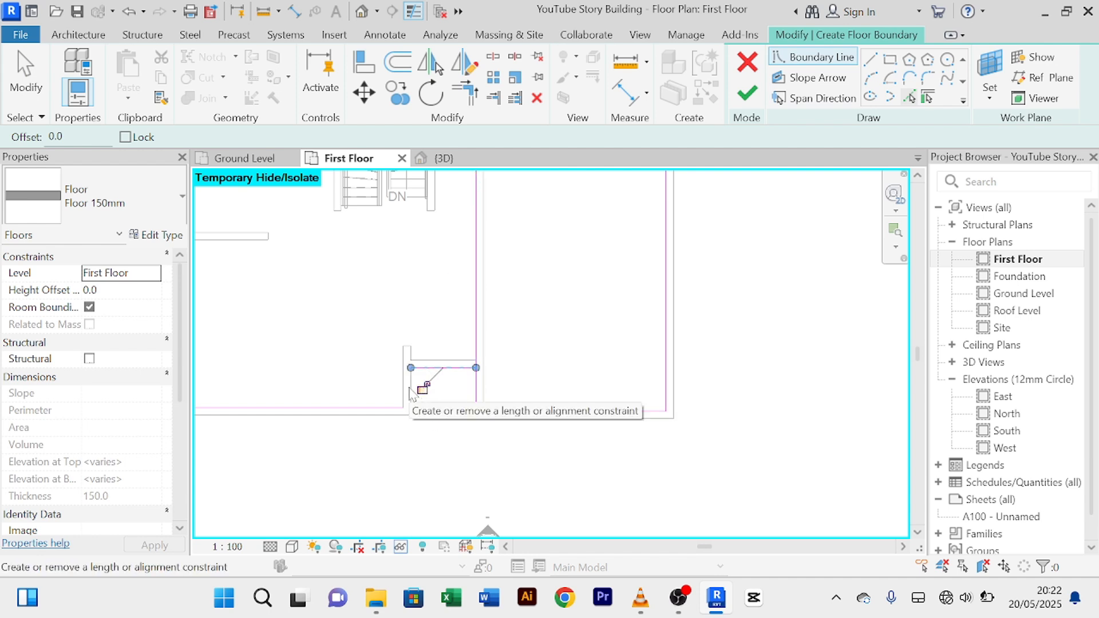
{"action": "scroll", "coordinate": [410, 391], "scroll_direction": "up", "scroll_amount": 5}
{"action": "left_click", "coordinate": [407, 379]}
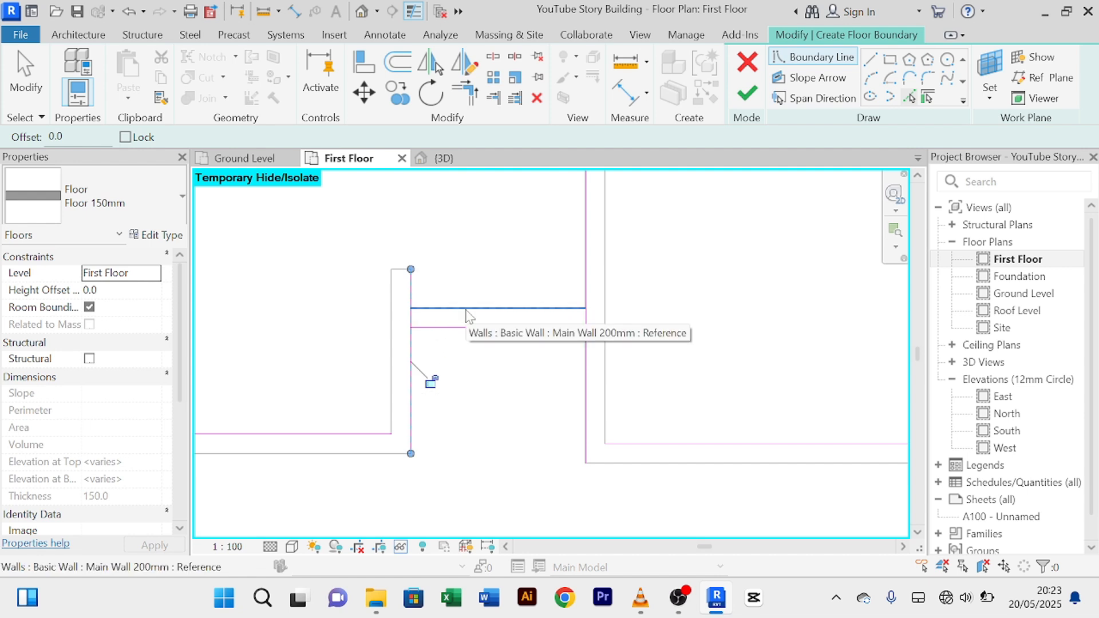
{"action": "left_click", "coordinate": [461, 309]}
{"action": "left_click", "coordinate": [392, 365]}
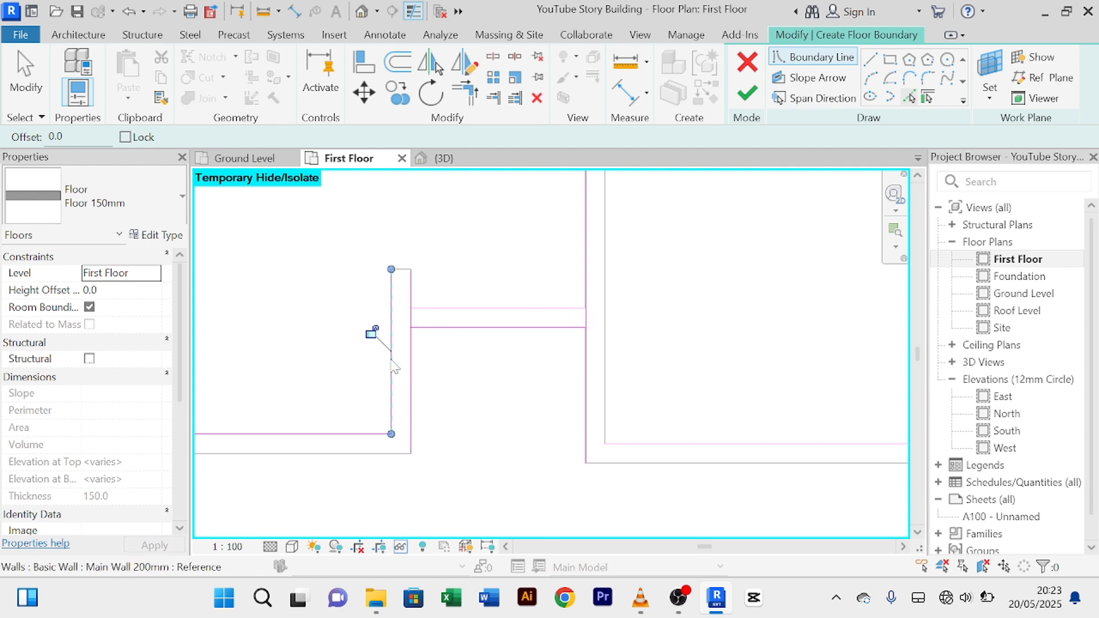
{"action": "right_click", "coordinate": [468, 264]}
{"action": "right_click", "coordinate": [459, 240]}
{"action": "left_click", "coordinate": [499, 262]}
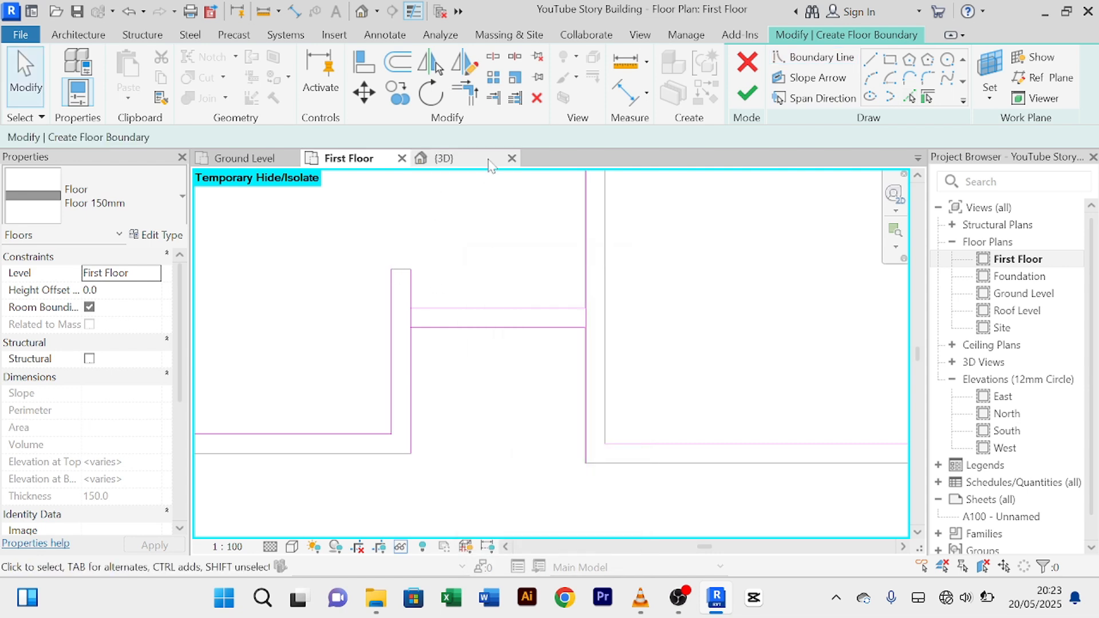
Step: Trim the upper line to the left line and the next line to the vertical line into corners
{"action": "left_click", "coordinate": [471, 107]}
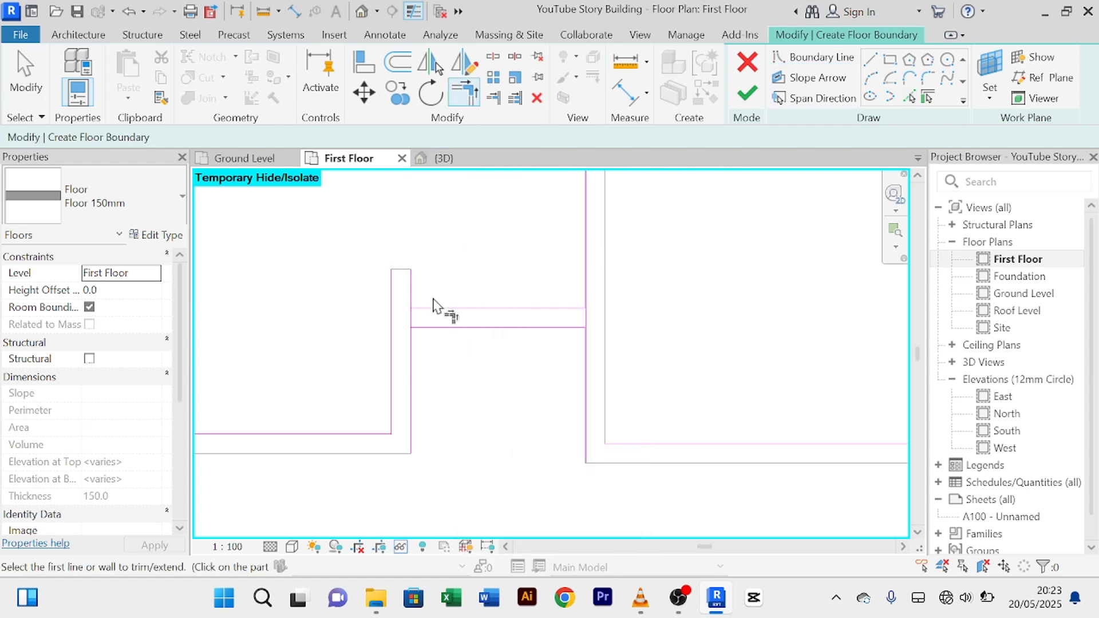
{"action": "left_click", "coordinate": [441, 309]}
{"action": "left_click", "coordinate": [399, 333]}
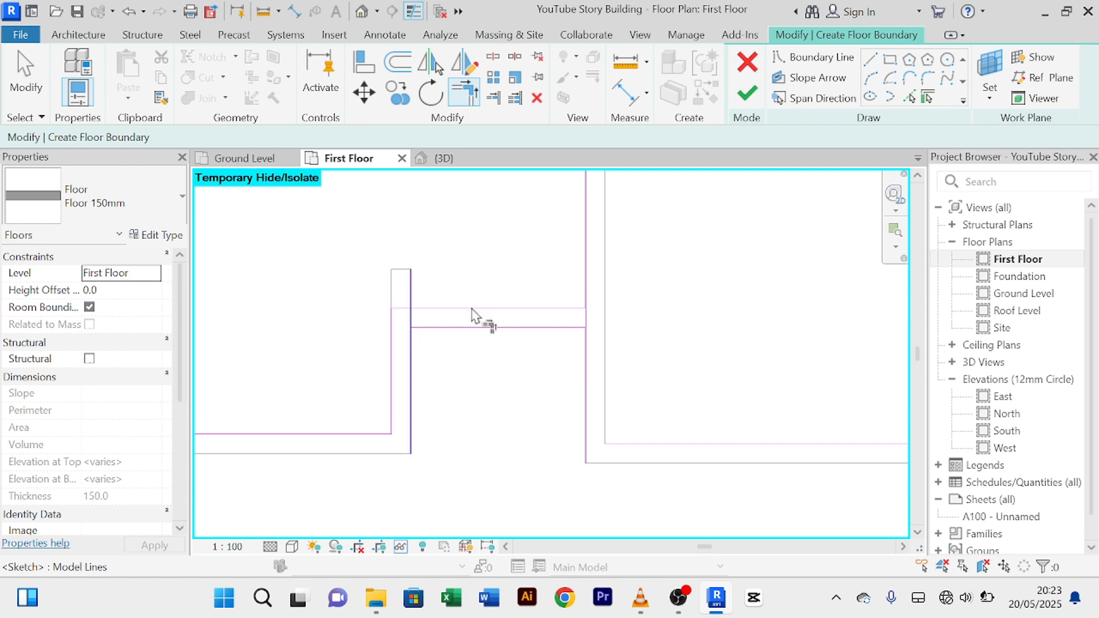
{"action": "left_click", "coordinate": [572, 314]}
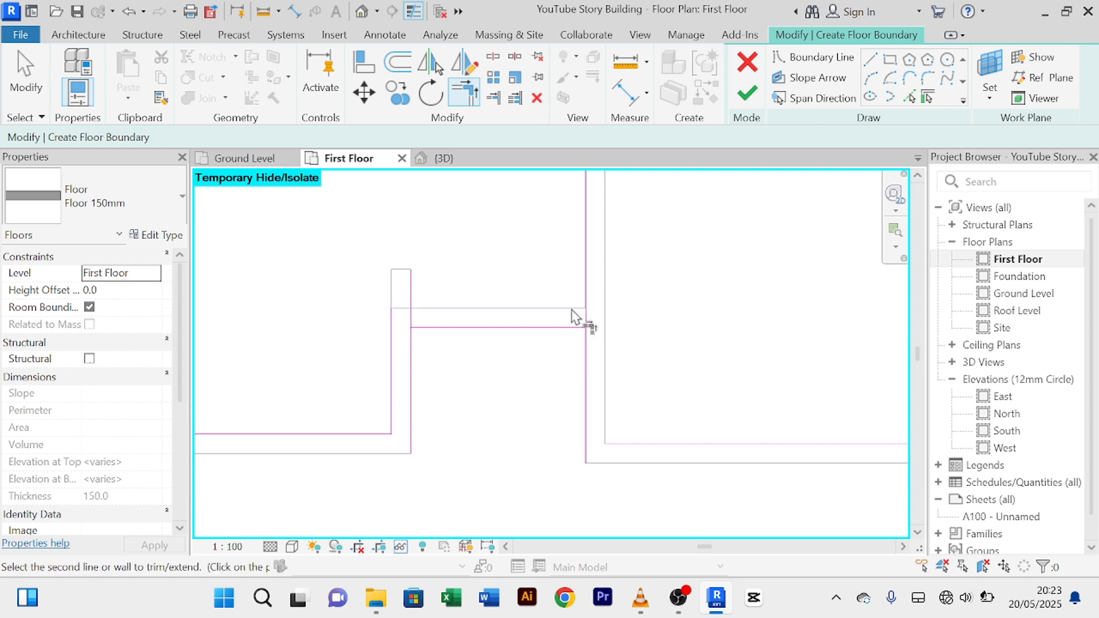
{"action": "left_click", "coordinate": [586, 357]}
{"action": "right_click", "coordinate": [522, 255]}
{"action": "left_click", "coordinate": [537, 264]}
{"action": "right_click", "coordinate": [511, 236]}
{"action": "left_click", "coordinate": [538, 252]}
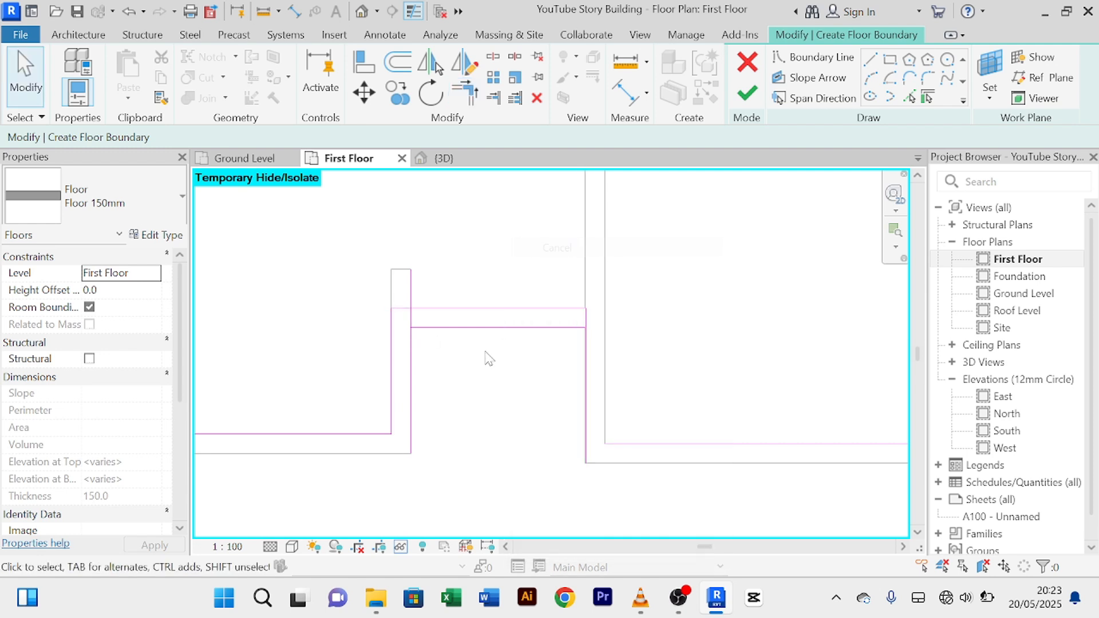
Step: Check the lower and vertical boundary lines, then pick the right wall edge as a boundary
{"action": "left_click", "coordinate": [478, 328]}
{"action": "key", "text": "Escape"}
{"action": "left_click", "coordinate": [414, 410]}
{"action": "key", "text": "Escape"}
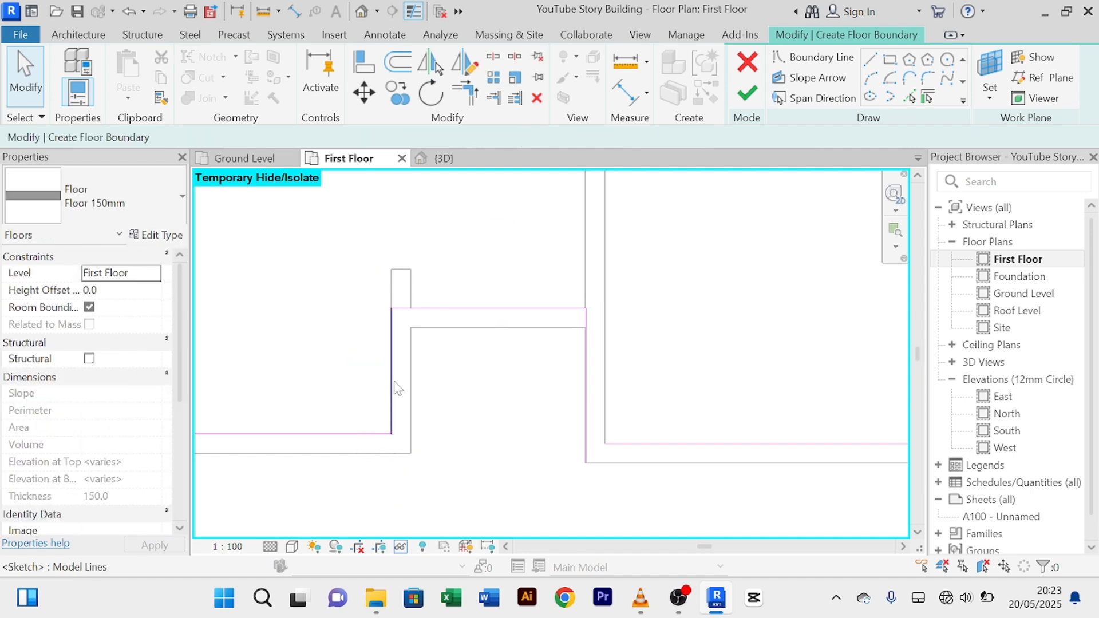
{"action": "left_click", "coordinate": [585, 424]}
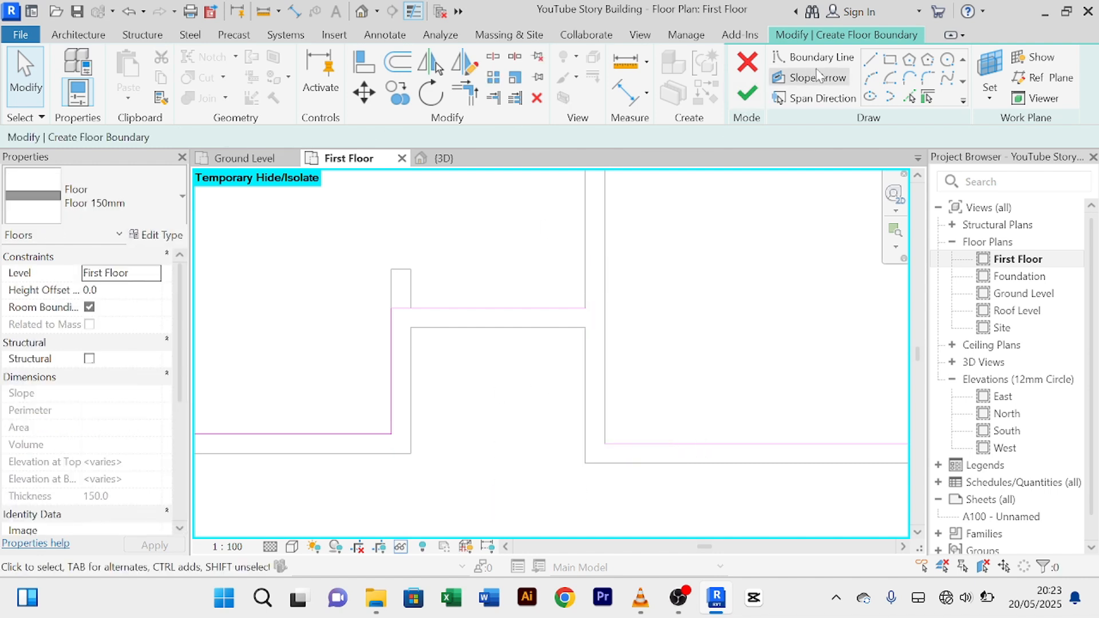
{"action": "left_click", "coordinate": [909, 97]}
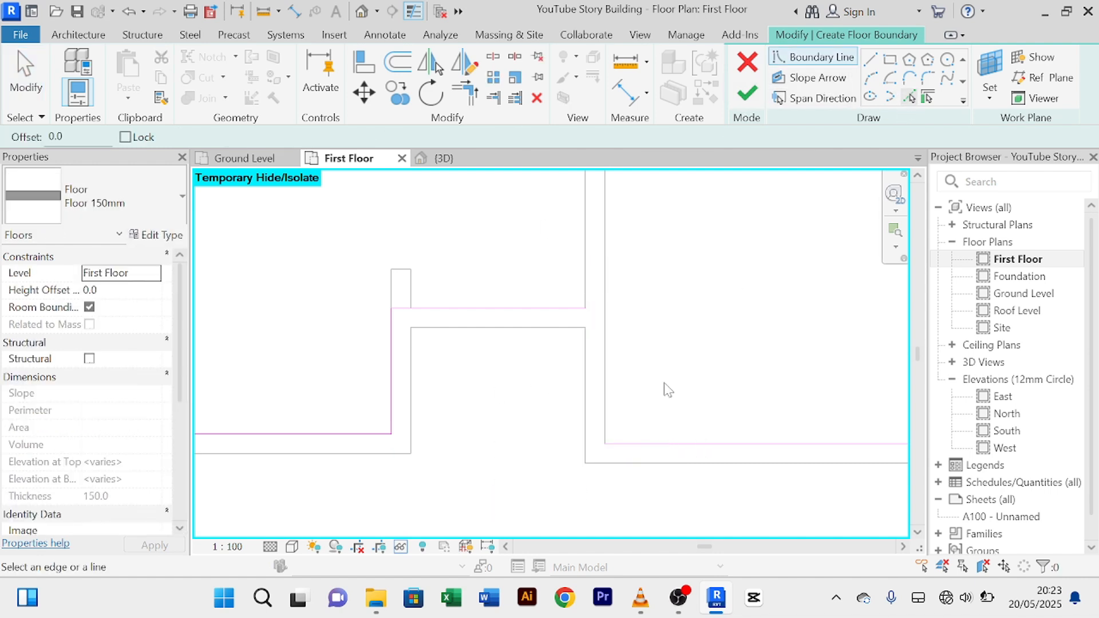
{"action": "left_click", "coordinate": [605, 367]}
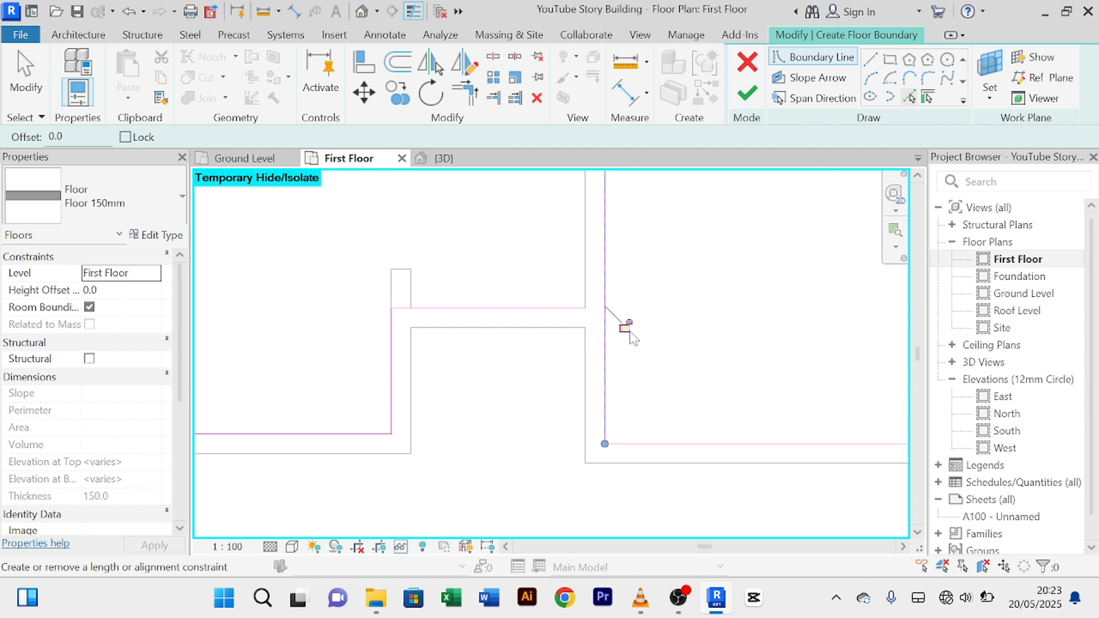
Step: Join the top boundary line to the right vertical line in a corner, then view the whole outline
{"action": "left_click", "coordinate": [465, 92]}
{"action": "left_click", "coordinate": [573, 312]}
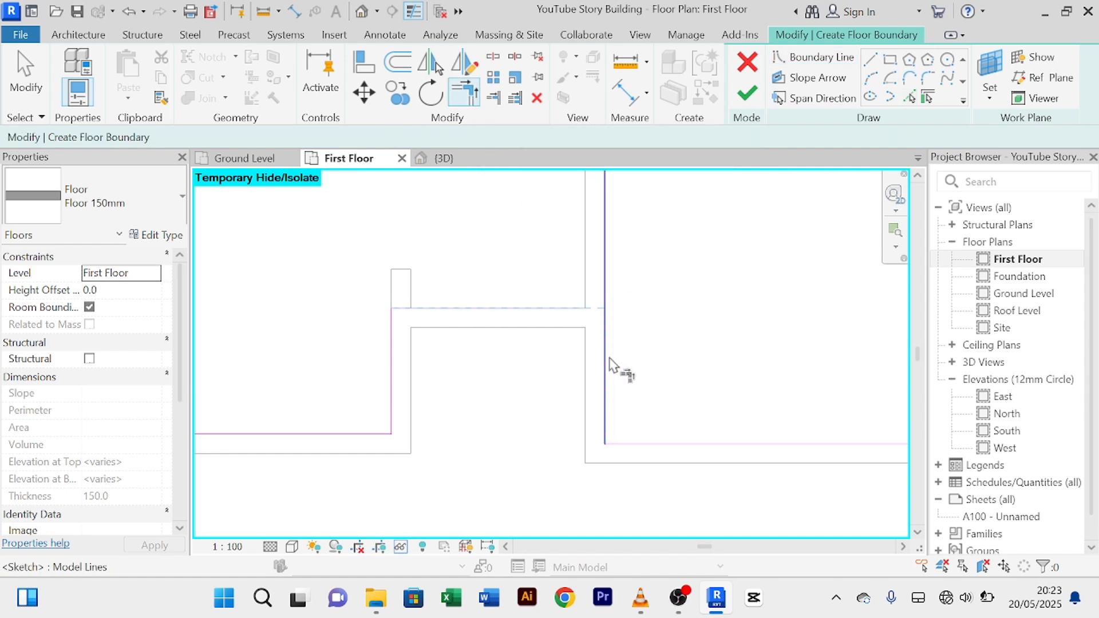
{"action": "left_click", "coordinate": [608, 367]}
{"action": "right_click", "coordinate": [675, 278]}
{"action": "left_click", "coordinate": [693, 261]}
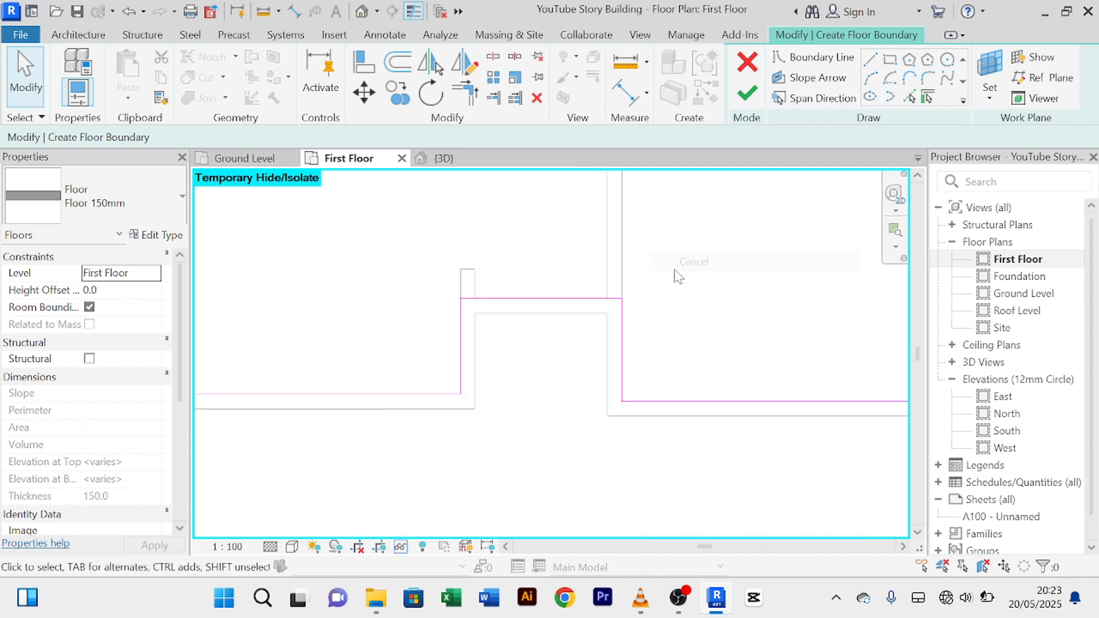
{"action": "scroll", "coordinate": [678, 286], "scroll_direction": "down", "scroll_amount": 5}
{"action": "scroll", "coordinate": [525, 432], "scroll_direction": "up", "scroll_amount": 2}
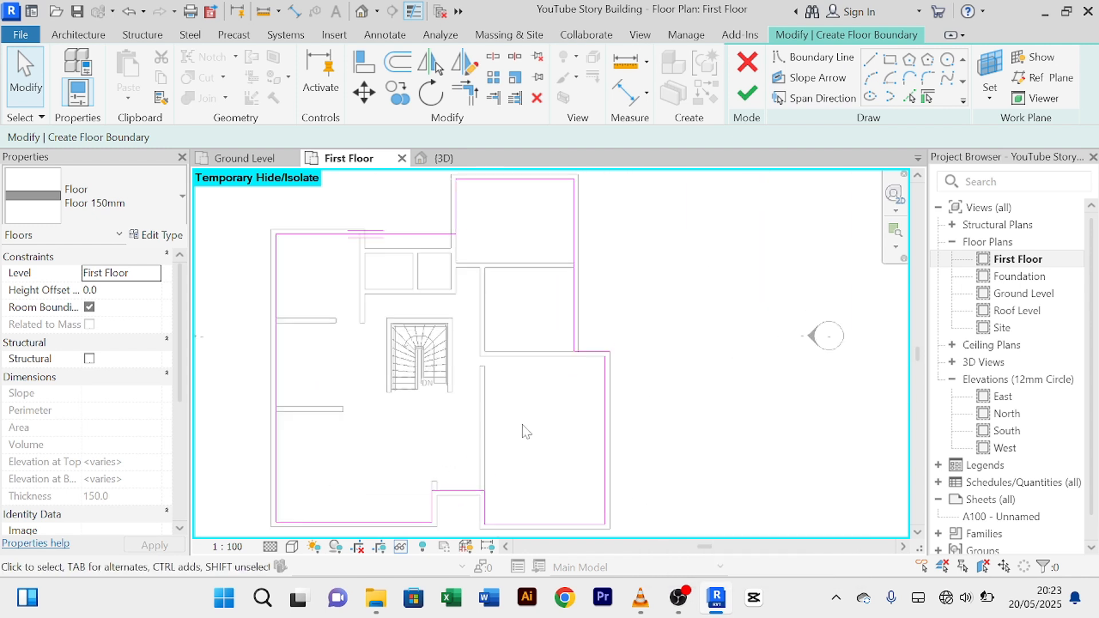
{"action": "scroll", "coordinate": [526, 432], "scroll_direction": "down", "scroll_amount": 1}
{"action": "middle_click_drag", "start_coordinate": [523, 429], "coordinate": [653, 262]}
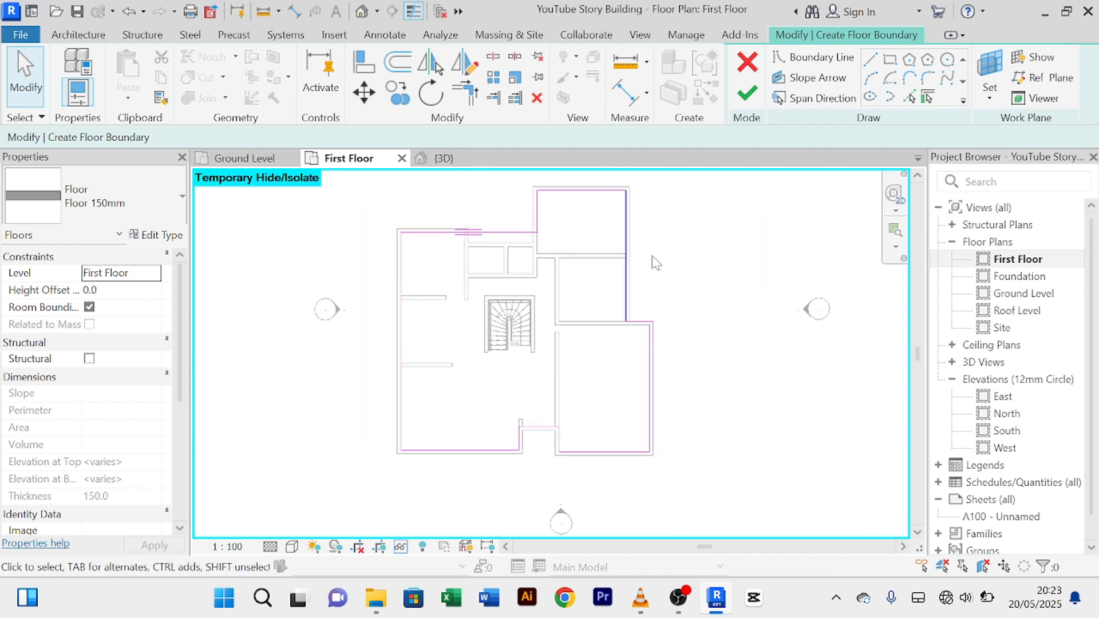
Step: Attempt to finish the sketch, continue past the error, and delete the stray short line at the open corner
{"action": "left_click", "coordinate": [747, 93]}
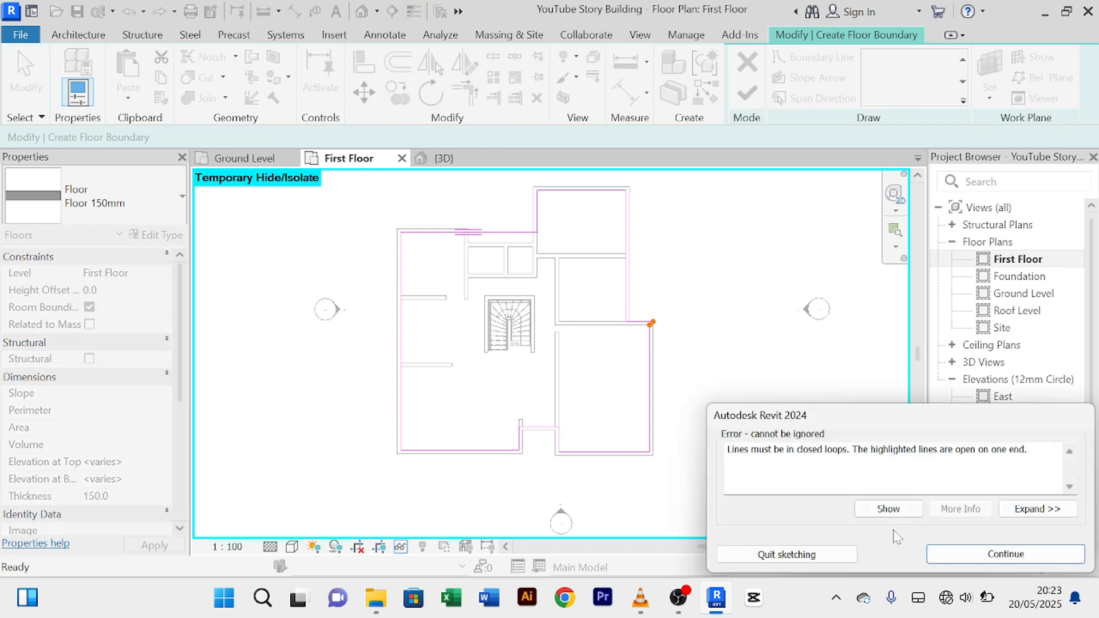
{"action": "left_click", "coordinate": [989, 558]}
{"action": "scroll", "coordinate": [692, 311], "scroll_direction": "up", "scroll_amount": 5}
{"action": "scroll", "coordinate": [638, 327], "scroll_direction": "down", "scroll_amount": 3}
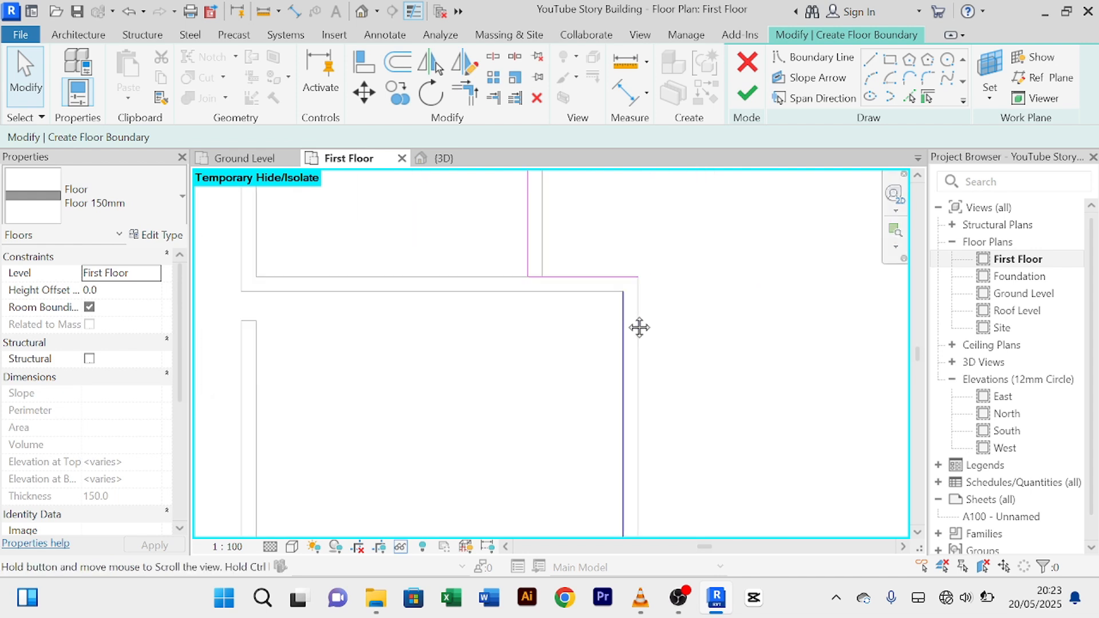
{"action": "left_click", "coordinate": [589, 285]}
{"action": "key", "text": "Delete"}
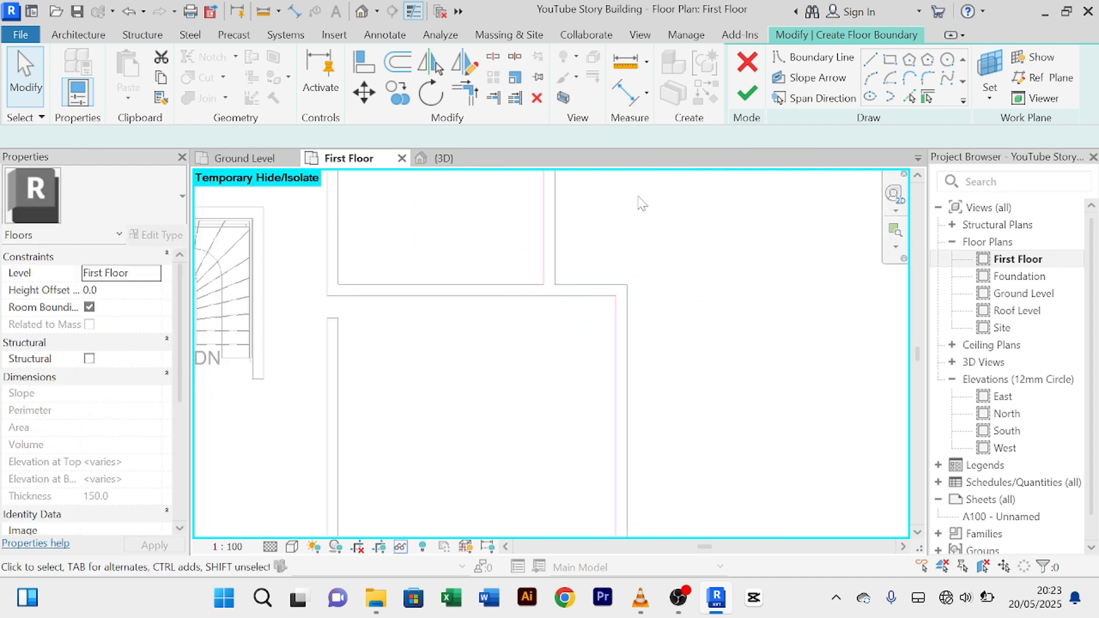
Step: Pick the wall edge as a new boundary line and trim it into a corner with the vertical line
{"action": "left_click", "coordinate": [911, 99]}
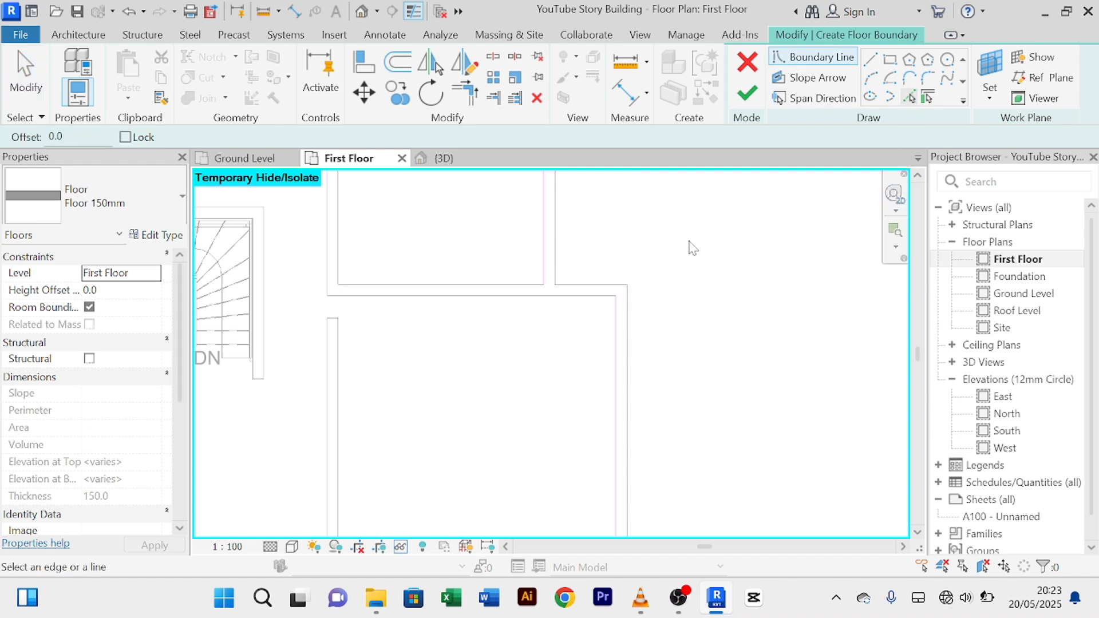
{"action": "left_click", "coordinate": [574, 296]}
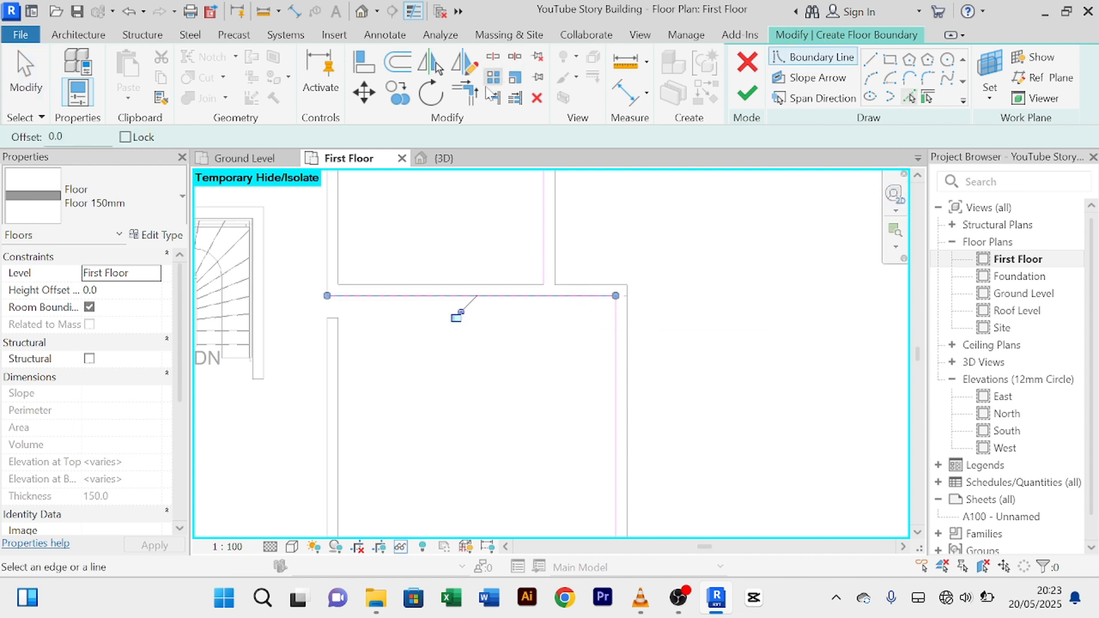
{"action": "left_click", "coordinate": [464, 92]}
{"action": "left_click", "coordinate": [543, 243]}
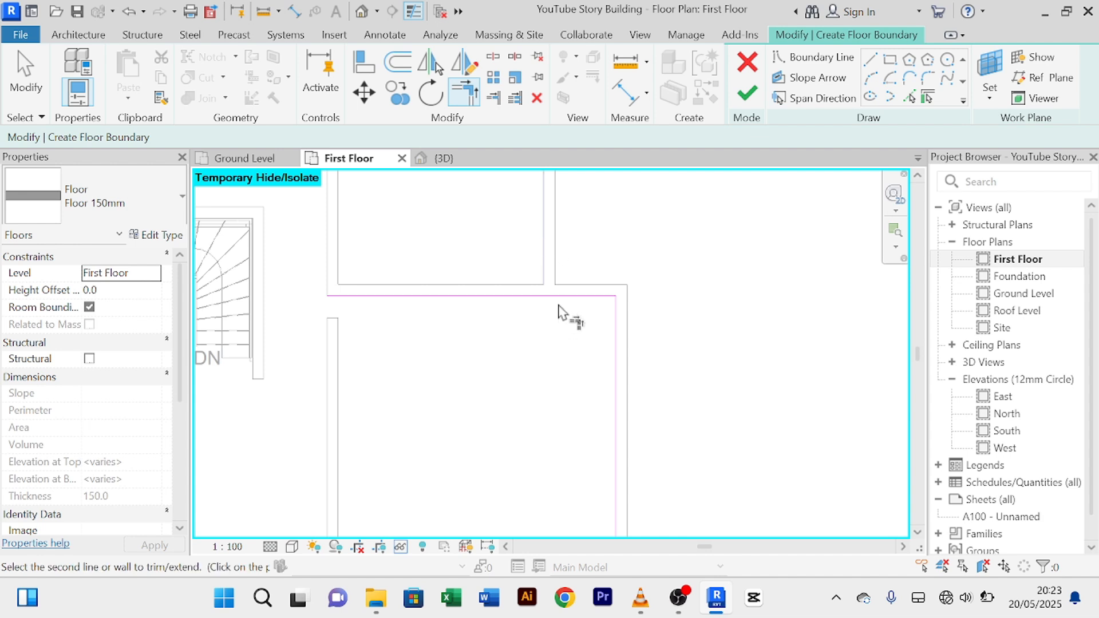
{"action": "left_click", "coordinate": [569, 306]}
{"action": "right_click", "coordinate": [656, 279]}
{"action": "left_click", "coordinate": [680, 285]}
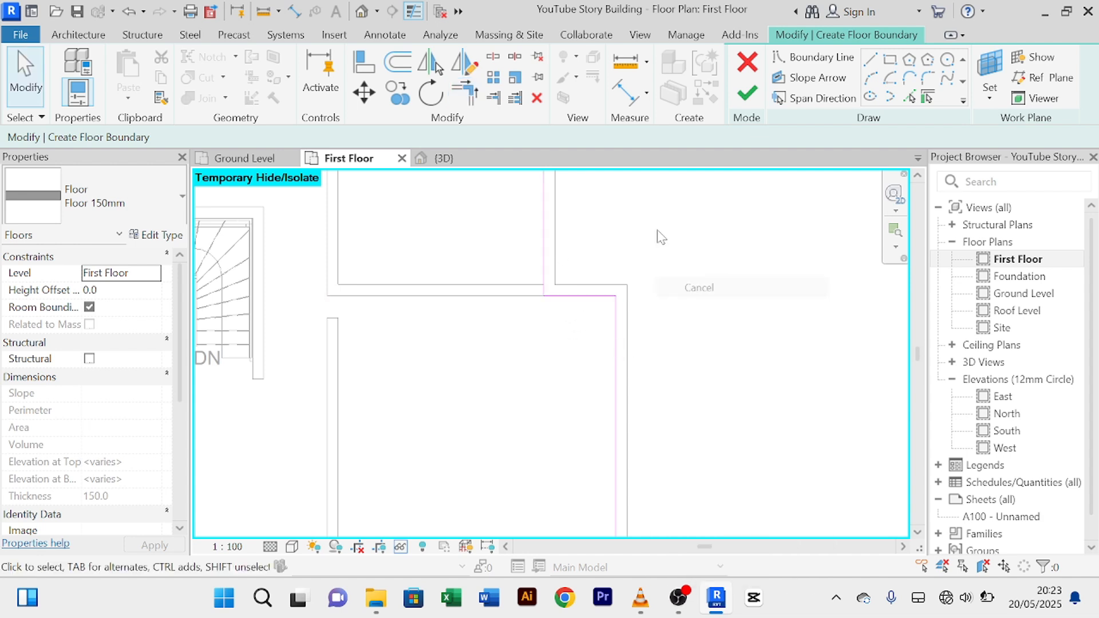
{"action": "right_click", "coordinate": [658, 232]}
{"action": "left_click", "coordinate": [682, 244]}
Step: Finish the sketch to create the 150mm floor of 166.680 m², then recentre the plan
{"action": "scroll", "coordinate": [719, 259], "scroll_direction": "down", "scroll_amount": 4}
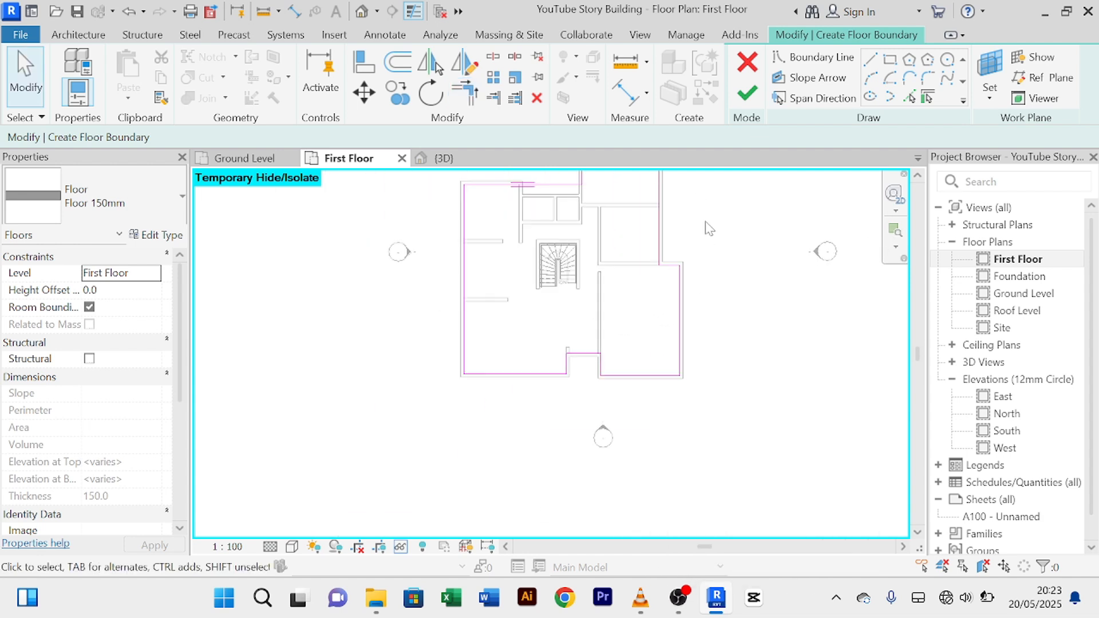
{"action": "left_click", "coordinate": [753, 97]}
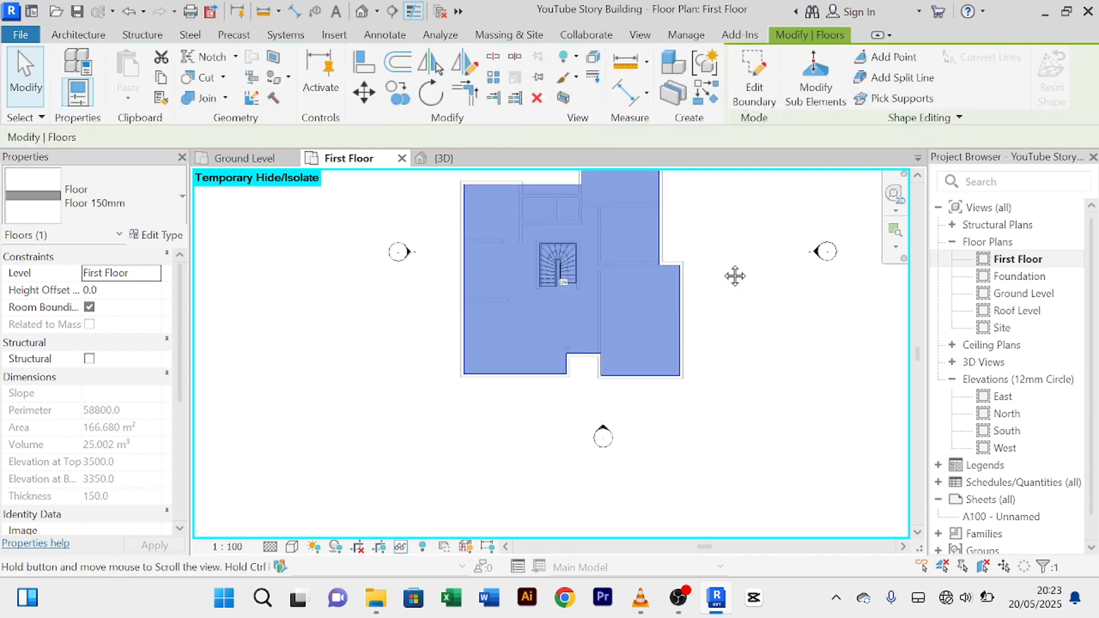
{"action": "middle_click_drag", "start_coordinate": [733, 275], "coordinate": [694, 362]}
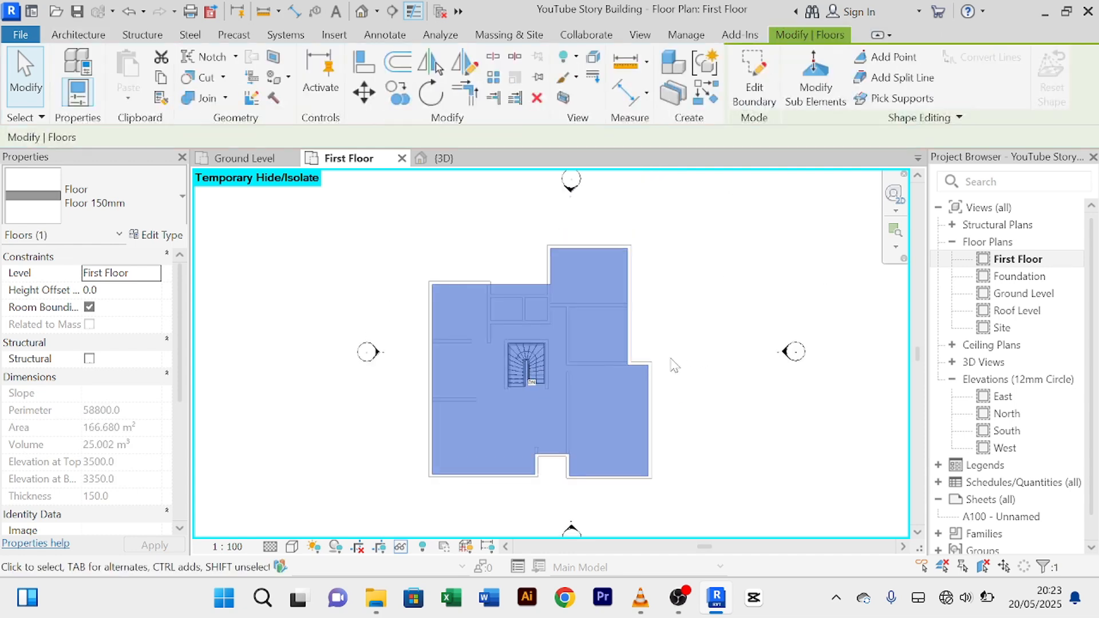
{"action": "left_click", "coordinate": [707, 333]}
{"action": "scroll", "coordinate": [707, 333], "scroll_direction": "down", "scroll_amount": 3}
{"action": "middle_click_drag", "start_coordinate": [707, 338], "coordinate": [699, 326]}
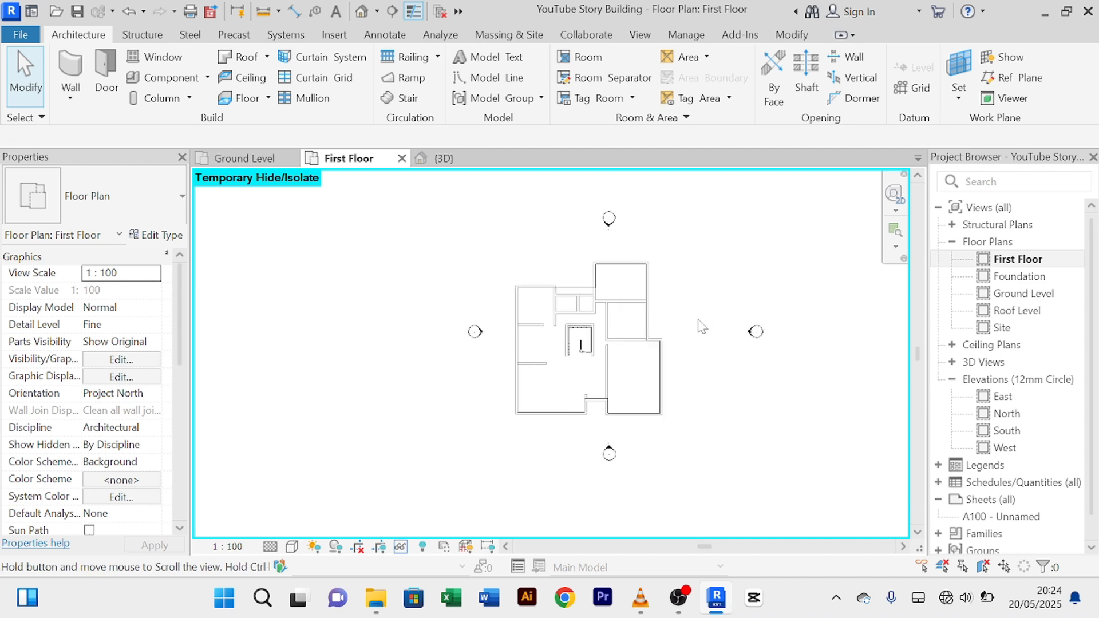
Step: Switch to the {3D} view and orbit around the two-storey building to inspect the new first-floor slab
{"action": "left_click", "coordinate": [458, 160]}
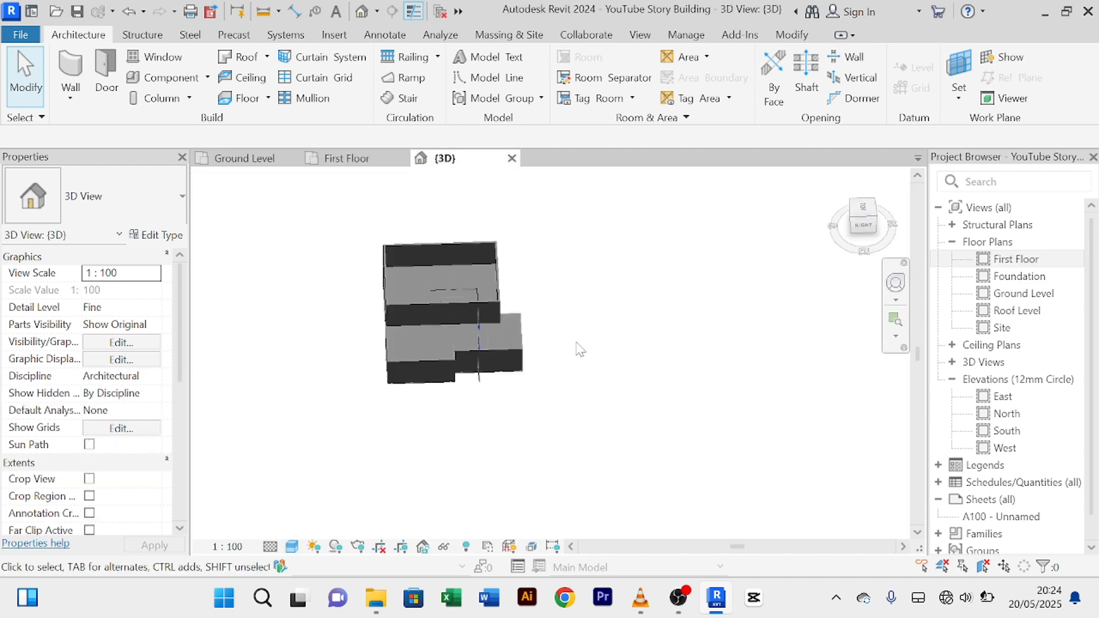
{"action": "middle_click_drag", "start_coordinate": [579, 351], "coordinate": [454, 284], "text": "shift"}
{"action": "scroll", "coordinate": [454, 273], "scroll_direction": "up", "scroll_amount": 6}
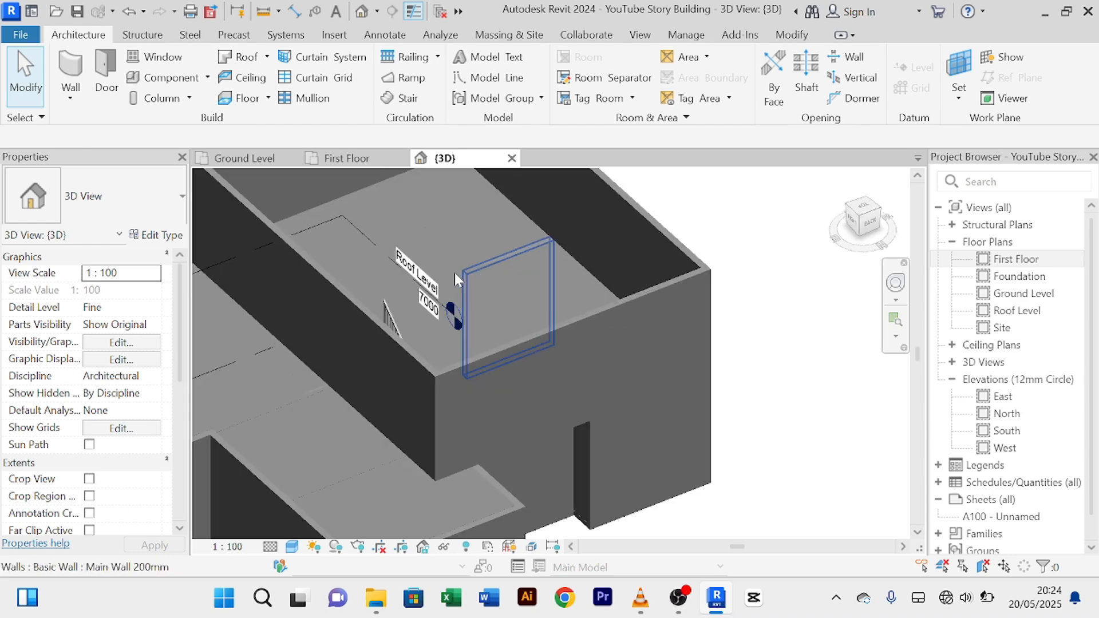
{"action": "scroll", "coordinate": [480, 284], "scroll_direction": "down", "scroll_amount": 10}
{"action": "middle_click_drag", "start_coordinate": [521, 401], "coordinate": [307, 235], "text": "shift"}
{"action": "scroll", "coordinate": [559, 314], "scroll_direction": "up", "scroll_amount": 8}
{"action": "scroll", "coordinate": [585, 297], "scroll_direction": "down", "scroll_amount": 4}
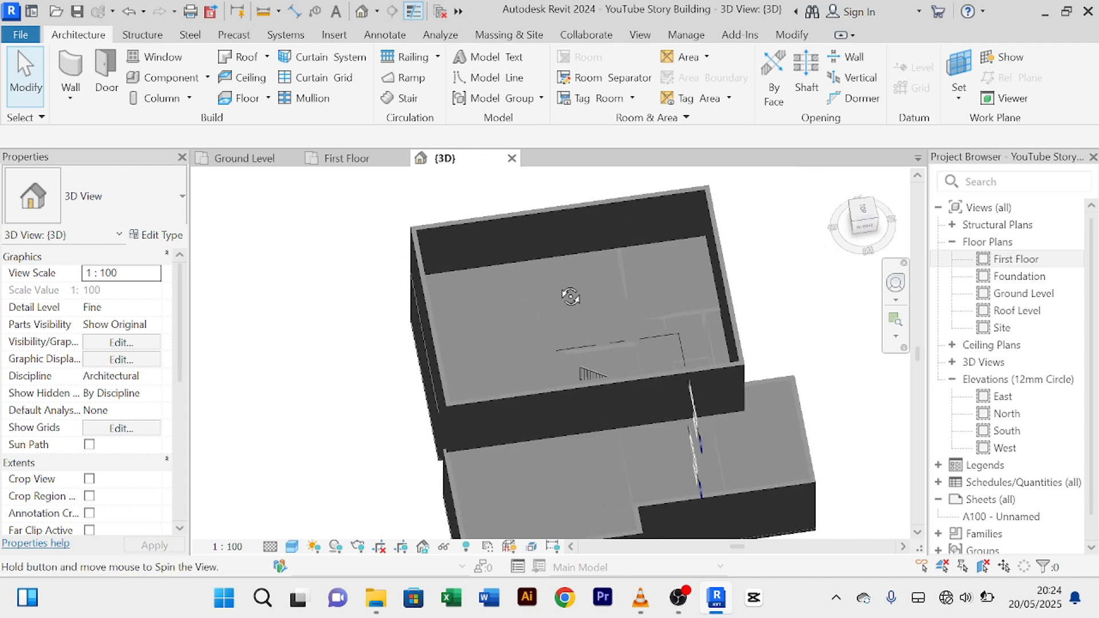
{"action": "middle_click_drag", "start_coordinate": [569, 294], "coordinate": [485, 212], "text": "shift"}
{"action": "scroll", "coordinate": [520, 386], "scroll_direction": "up", "scroll_amount": 5}
{"action": "scroll", "coordinate": [493, 345], "scroll_direction": "down", "scroll_amount": 8}
{"action": "middle_click_drag", "start_coordinate": [493, 345], "coordinate": [749, 401], "text": "shift"}
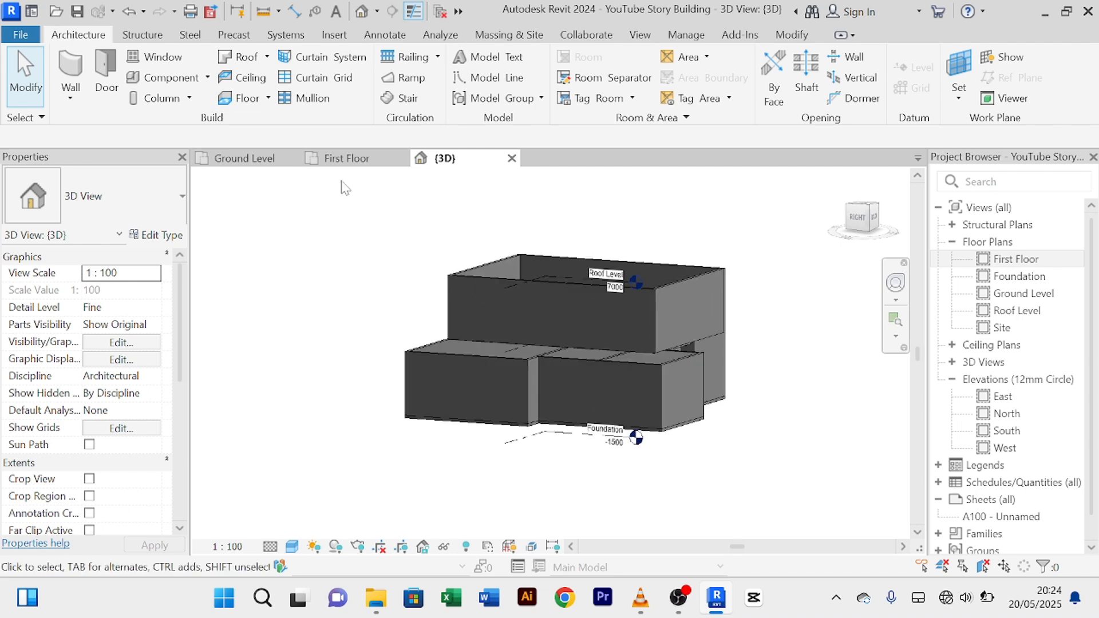
Step: Go back to the First Floor plan and reset Temporary Hide/Isolate to show all hidden elements
{"action": "left_click", "coordinate": [344, 158]}
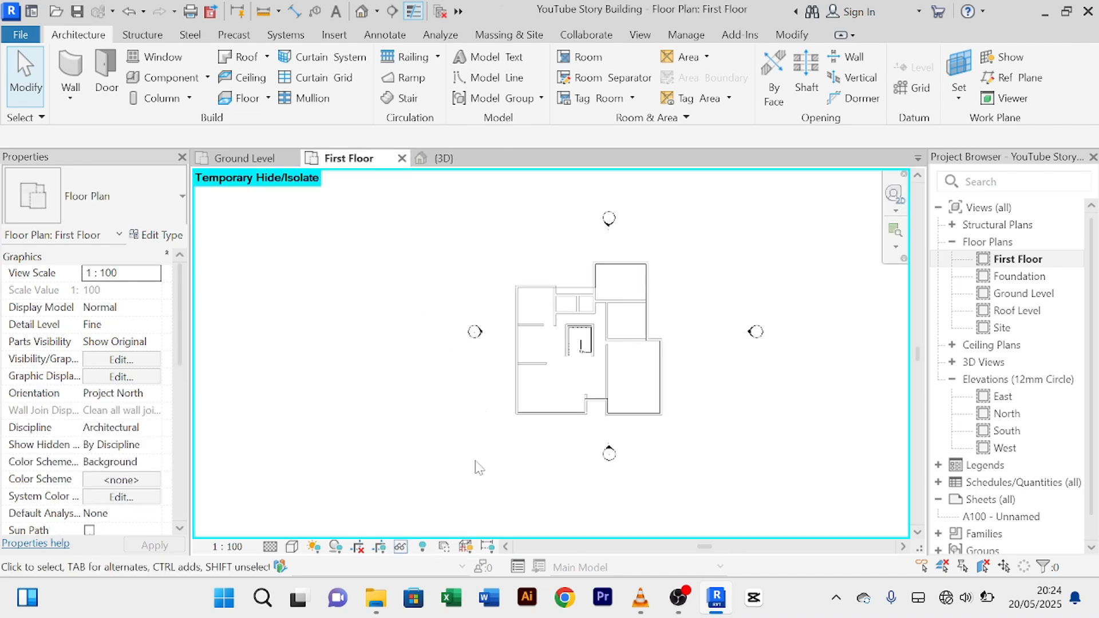
{"action": "left_click", "coordinate": [400, 546]}
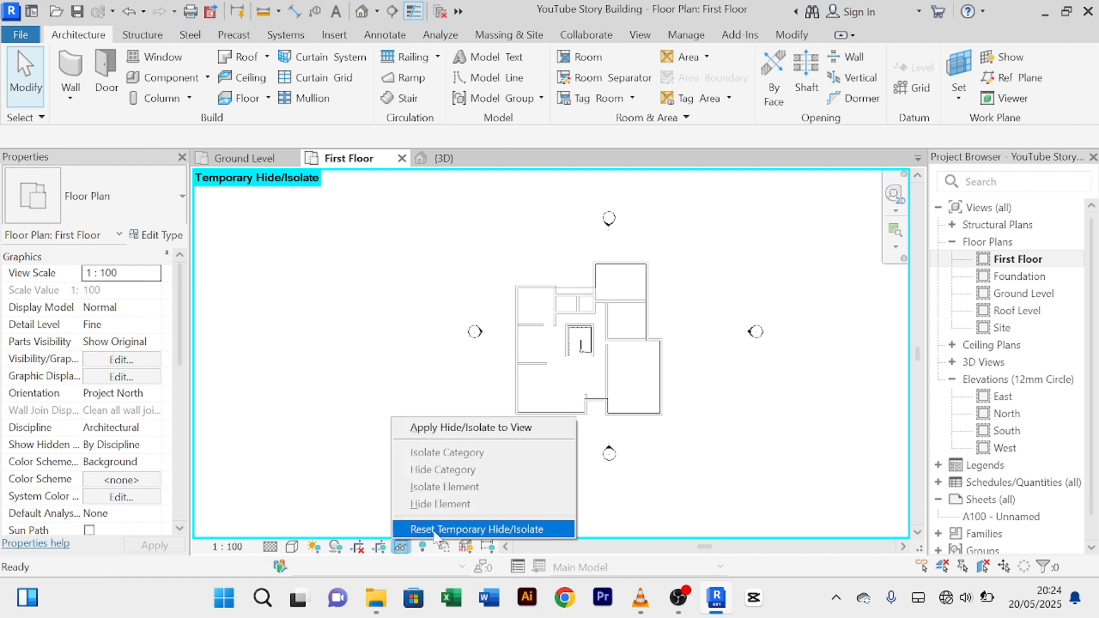
{"action": "left_click", "coordinate": [426, 530]}
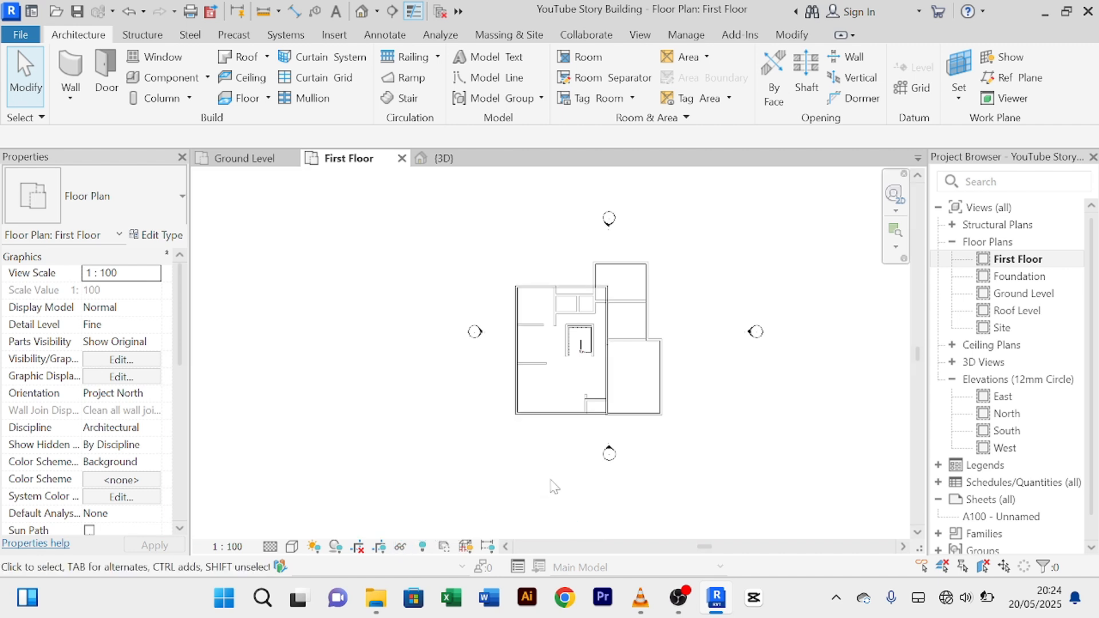
{"action": "scroll", "coordinate": [726, 287], "scroll_direction": "up", "scroll_amount": 8}
{"action": "scroll", "coordinate": [624, 309], "scroll_direction": "down", "scroll_amount": 12}
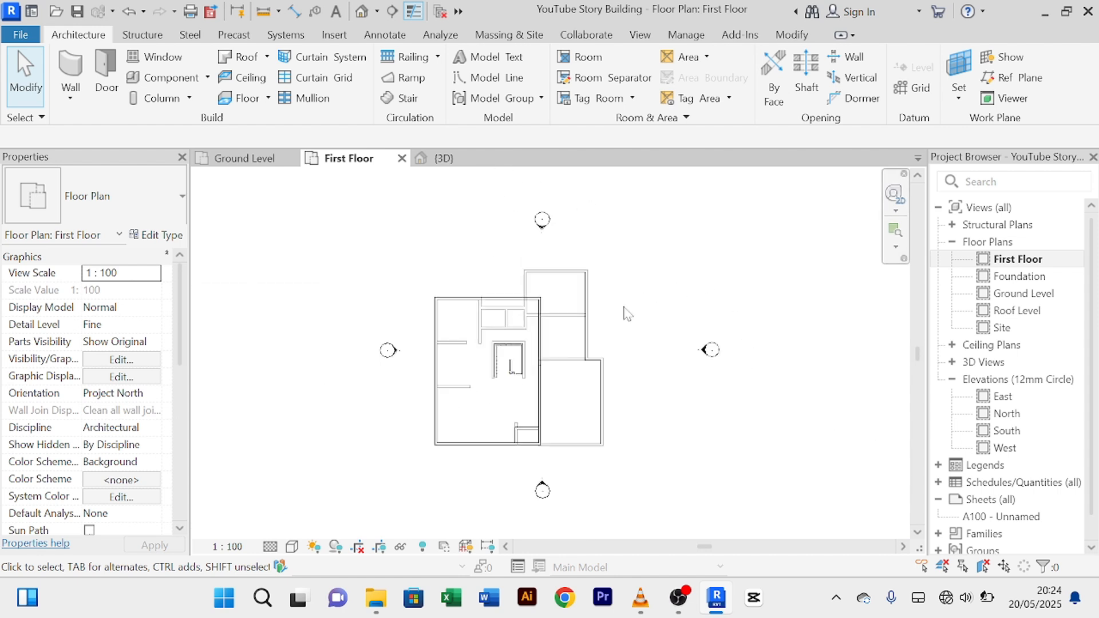
{"action": "scroll", "coordinate": [582, 368], "scroll_direction": "up", "scroll_amount": 5}
{"action": "left_click", "coordinate": [401, 547]}
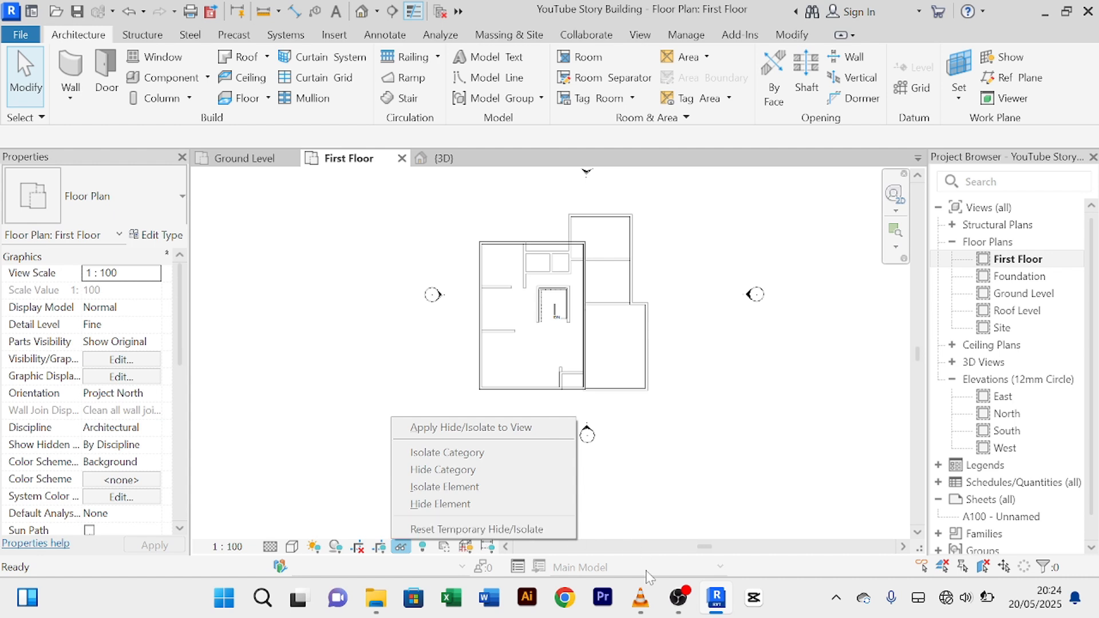
{"action": "left_click", "coordinate": [692, 432]}
Step: Select the 150mm floor slab to check that it spans across the stair and railing
{"action": "scroll", "coordinate": [663, 257], "scroll_direction": "up", "scroll_amount": 5}
{"action": "scroll", "coordinate": [663, 250], "scroll_direction": "down", "scroll_amount": 3}
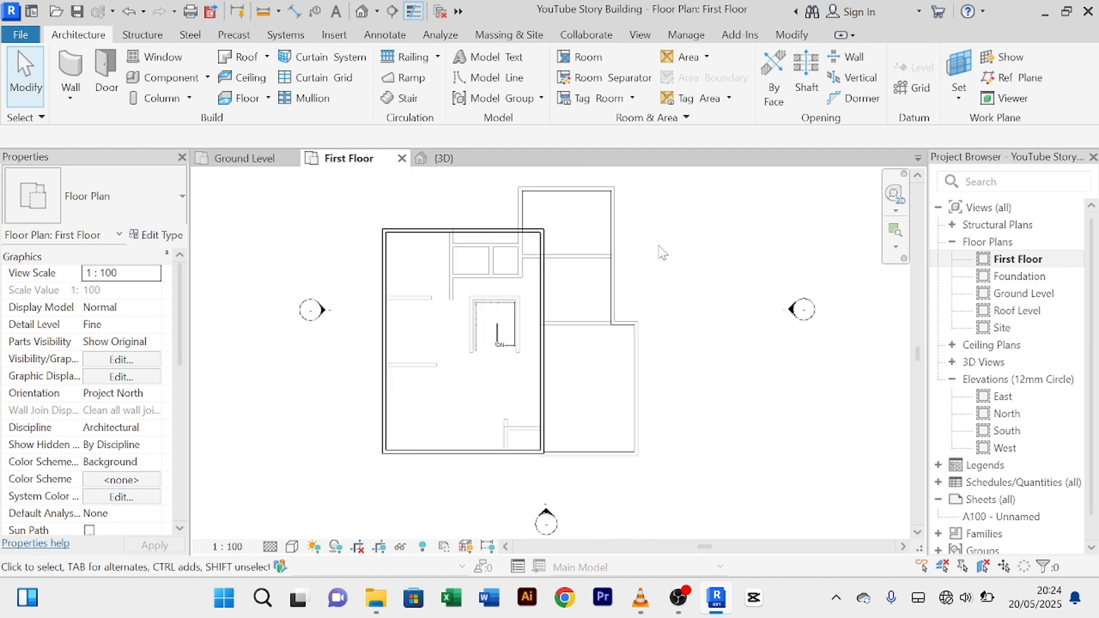
{"action": "scroll", "coordinate": [465, 260], "scroll_direction": "up", "scroll_amount": 2}
{"action": "scroll", "coordinate": [587, 346], "scroll_direction": "down", "scroll_amount": 2}
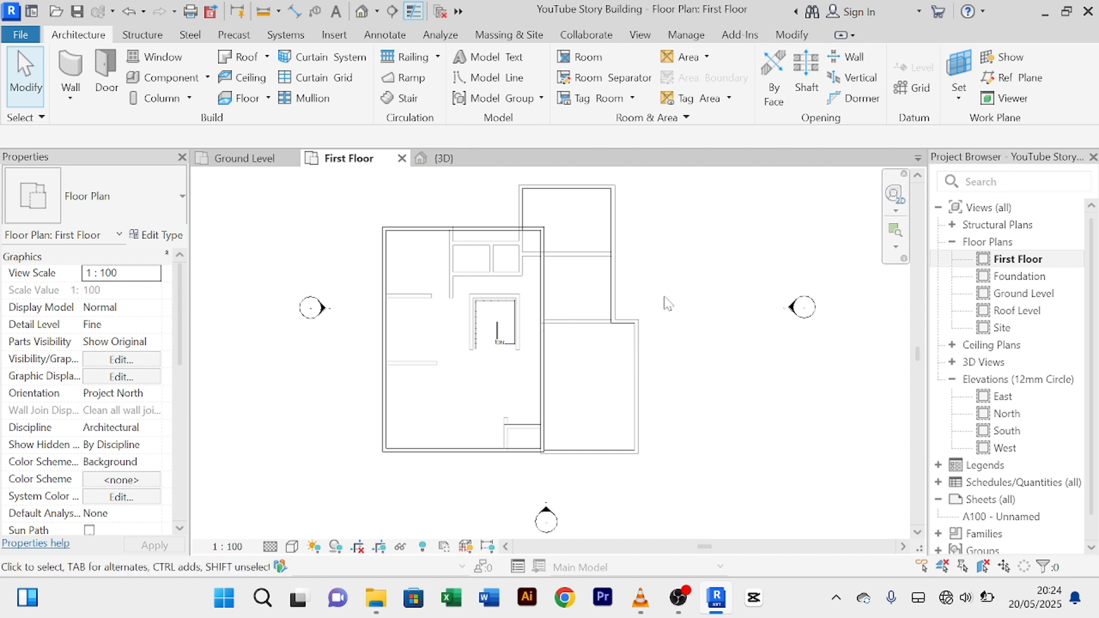
{"action": "scroll", "coordinate": [449, 287], "scroll_direction": "up", "scroll_amount": 2}
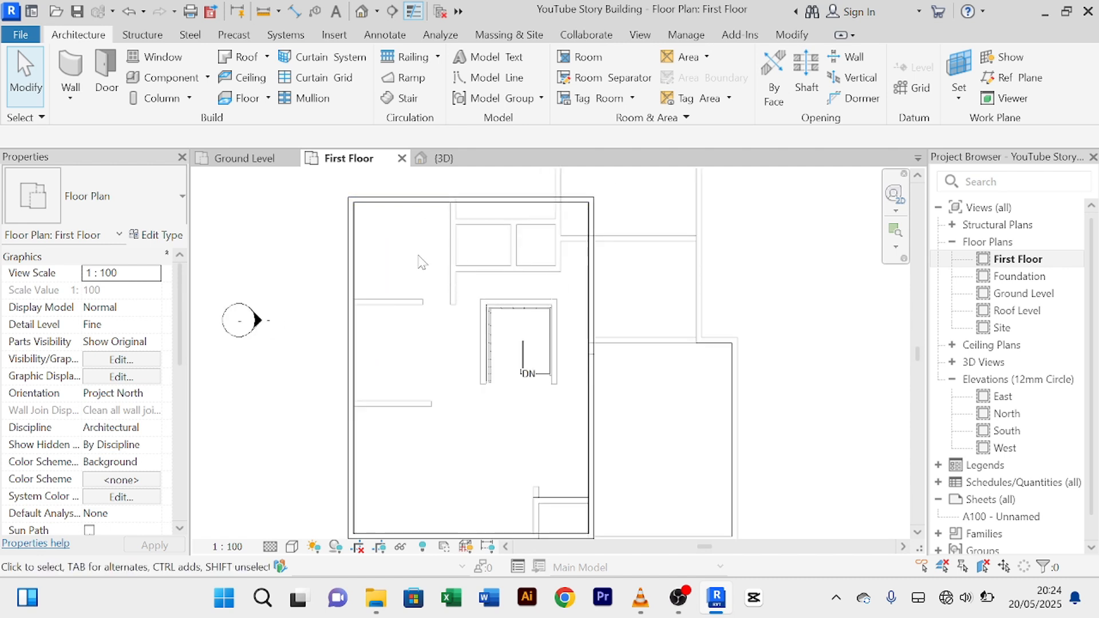
{"action": "scroll", "coordinate": [407, 312], "scroll_direction": "down", "scroll_amount": 1}
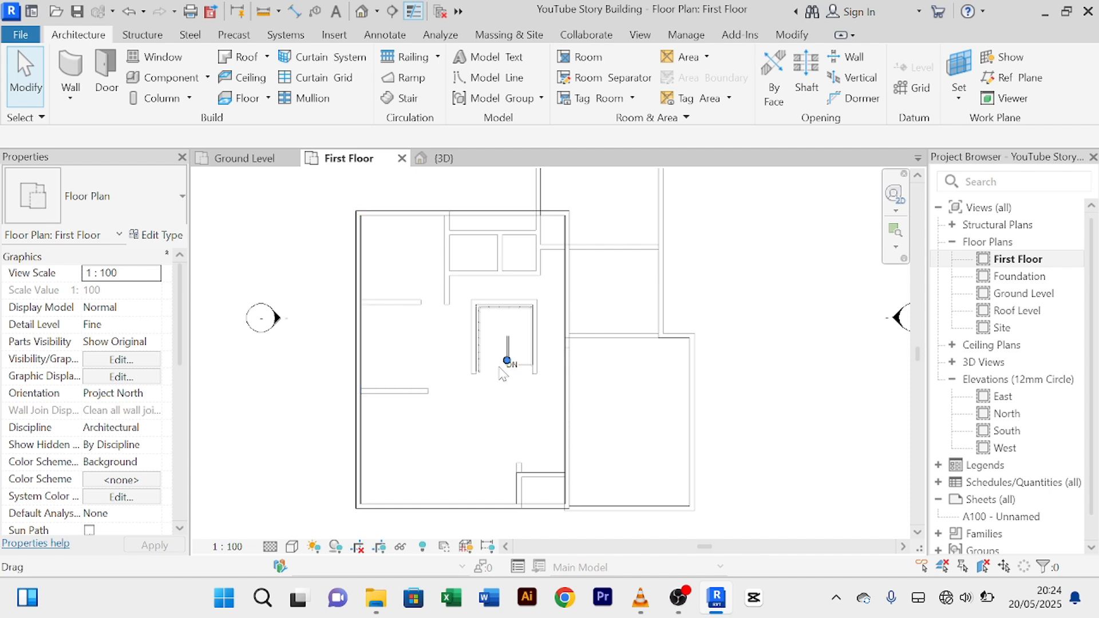
{"action": "scroll", "coordinate": [504, 361], "scroll_direction": "up", "scroll_amount": 3}
{"action": "scroll", "coordinate": [503, 361], "scroll_direction": "down", "scroll_amount": 2}
{"action": "scroll", "coordinate": [594, 345], "scroll_direction": "down", "scroll_amount": 3}
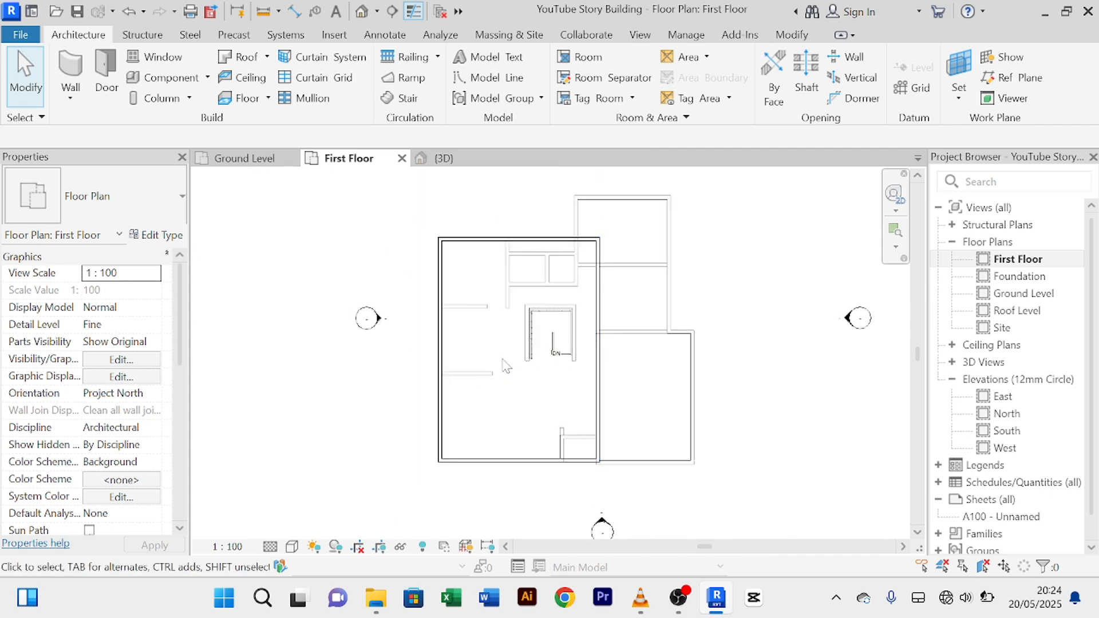
{"action": "scroll", "coordinate": [561, 309], "scroll_direction": "up", "scroll_amount": 5}
{"action": "scroll", "coordinate": [559, 310], "scroll_direction": "down", "scroll_amount": 3}
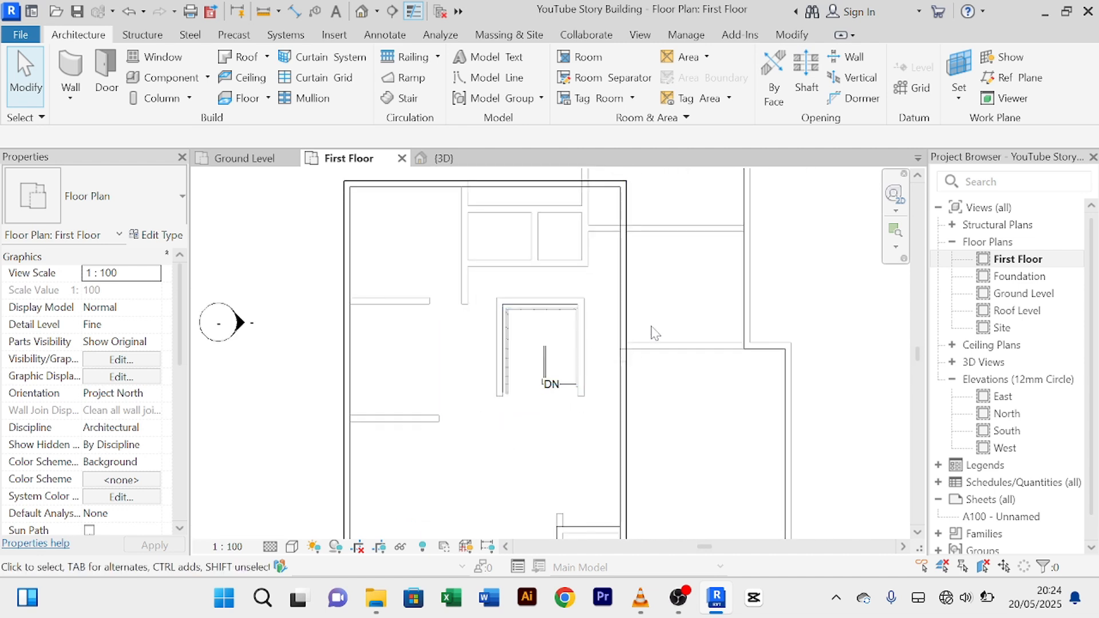
{"action": "scroll", "coordinate": [738, 311], "scroll_direction": "down", "scroll_amount": 4}
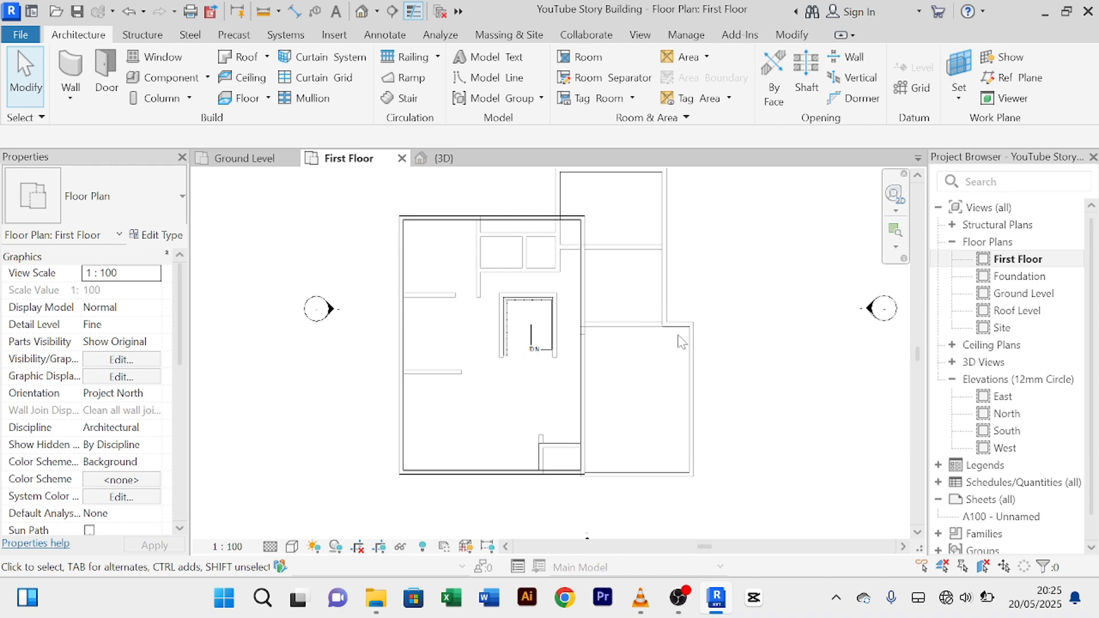
{"action": "left_click", "coordinate": [684, 338]}
{"action": "scroll", "coordinate": [568, 346], "scroll_direction": "up", "scroll_amount": 5}
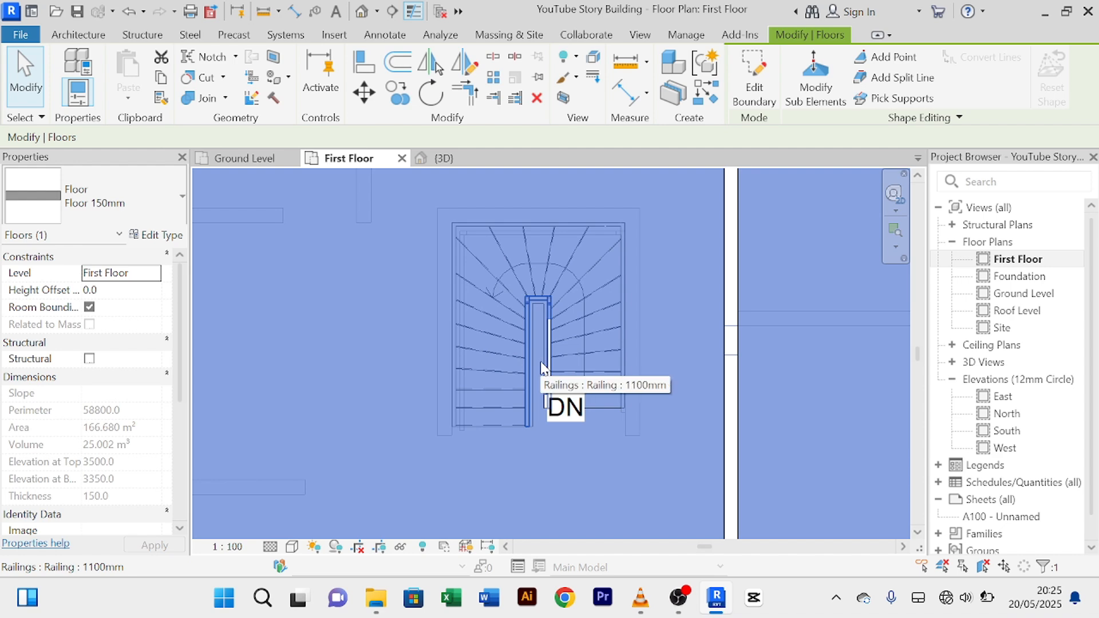
{"action": "scroll", "coordinate": [552, 351], "scroll_direction": "down", "scroll_amount": 5}
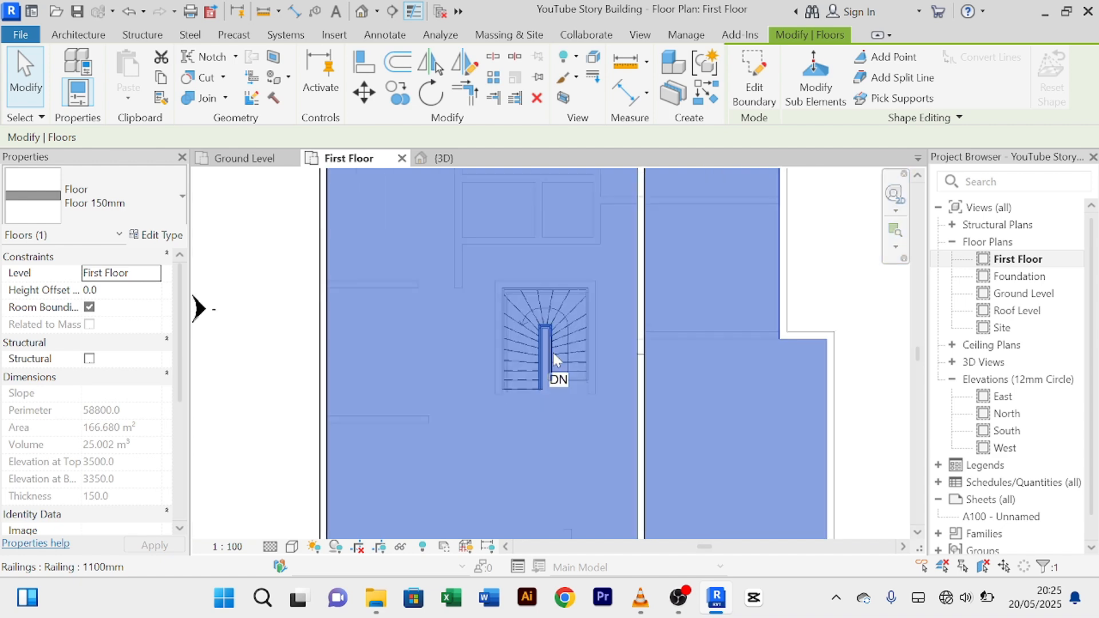
Step: Select the first-floor slab and enter Edit Boundary with the stair area in view
{"action": "left_click", "coordinate": [769, 372]}
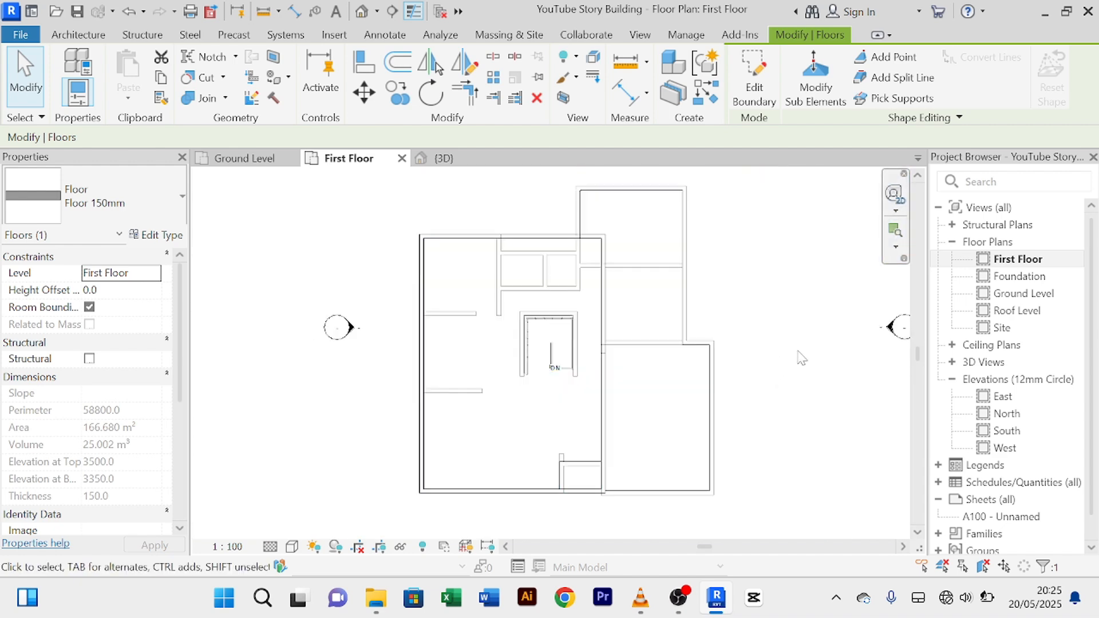
{"action": "left_click", "coordinate": [708, 361]}
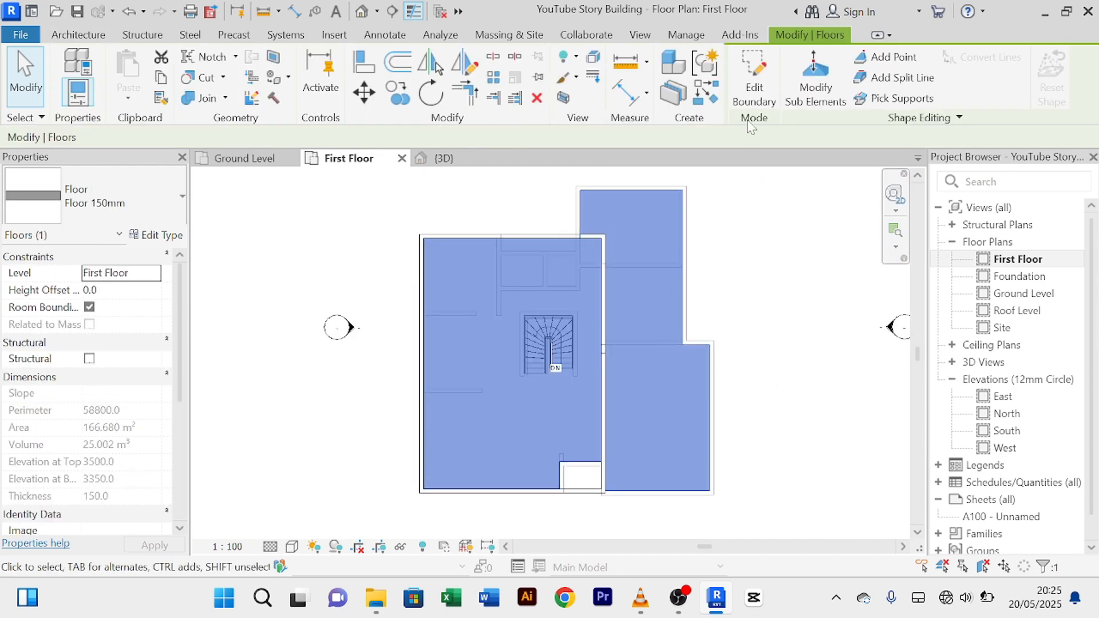
{"action": "left_click", "coordinate": [754, 81]}
{"action": "scroll", "coordinate": [540, 404], "scroll_direction": "up", "scroll_amount": 3}
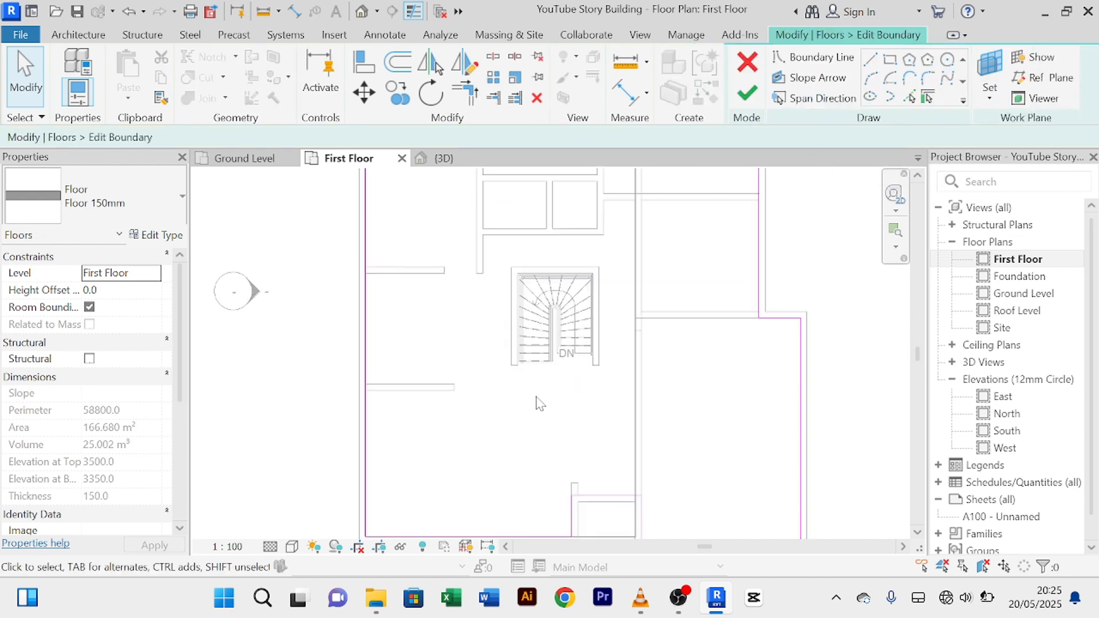
{"action": "scroll", "coordinate": [542, 393], "scroll_direction": "up", "scroll_amount": 2}
{"action": "scroll", "coordinate": [542, 393], "scroll_direction": "down", "scroll_amount": 2}
{"action": "middle_click_drag", "start_coordinate": [549, 409], "coordinate": [545, 427]}
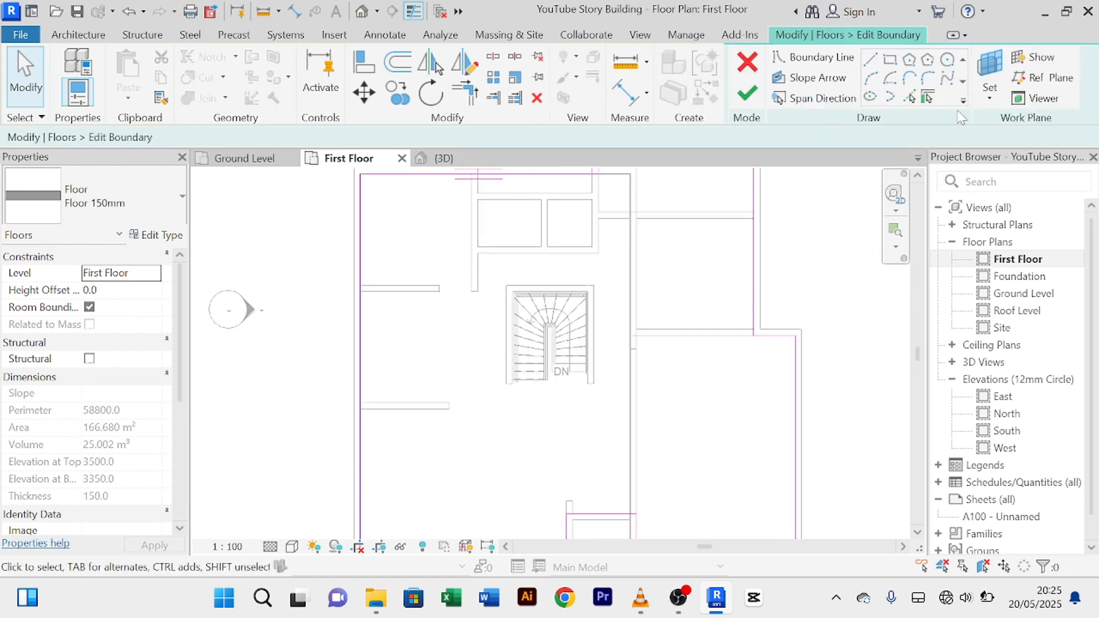
Step: Pick the left, top, right and short bottom-left stair wall edges as opening boundary lines
{"action": "left_click", "coordinate": [914, 99]}
{"action": "scroll", "coordinate": [457, 384], "scroll_direction": "up", "scroll_amount": 4}
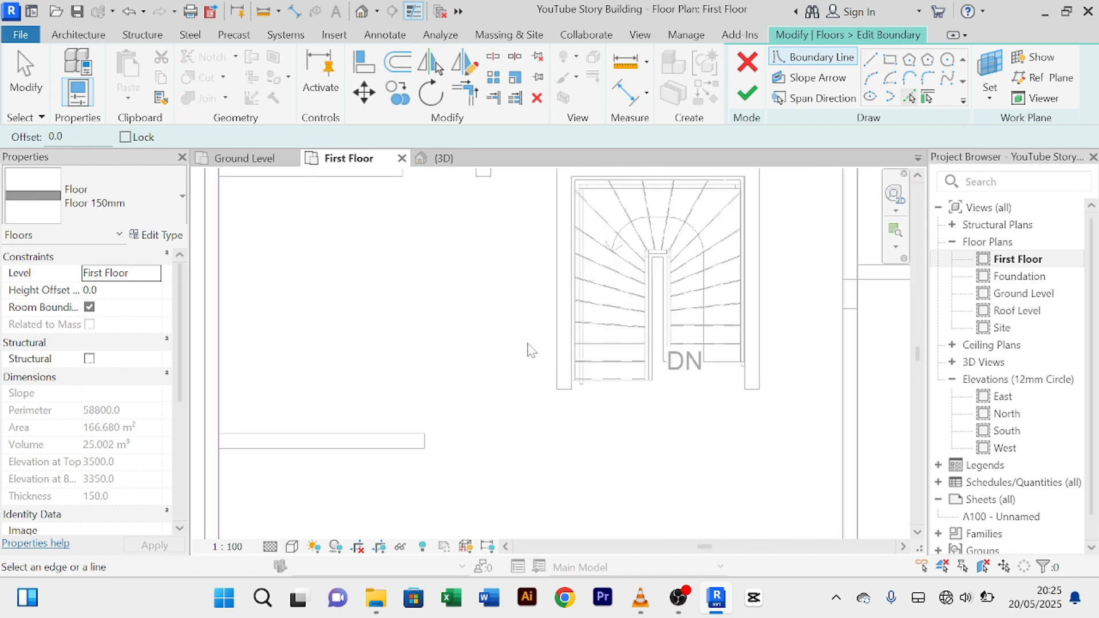
{"action": "scroll", "coordinate": [542, 342], "scroll_direction": "down", "scroll_amount": 2}
{"action": "middle_click_drag", "start_coordinate": [541, 342], "coordinate": [474, 415]}
{"action": "scroll", "coordinate": [474, 414], "scroll_direction": "up", "scroll_amount": 2}
{"action": "left_click", "coordinate": [490, 396]}
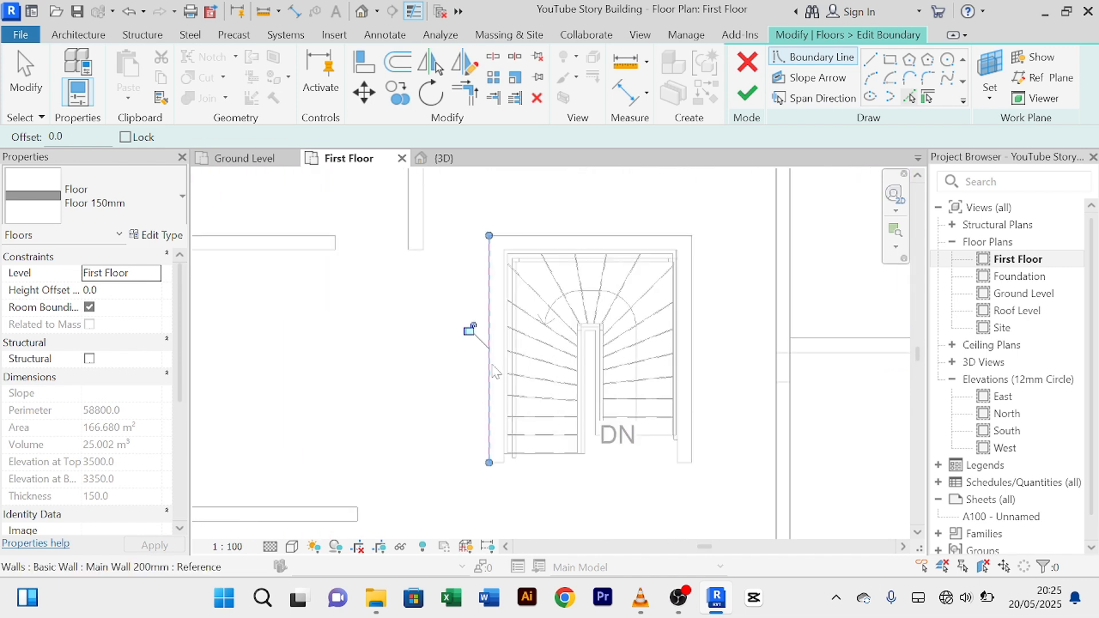
{"action": "left_click", "coordinate": [551, 236]}
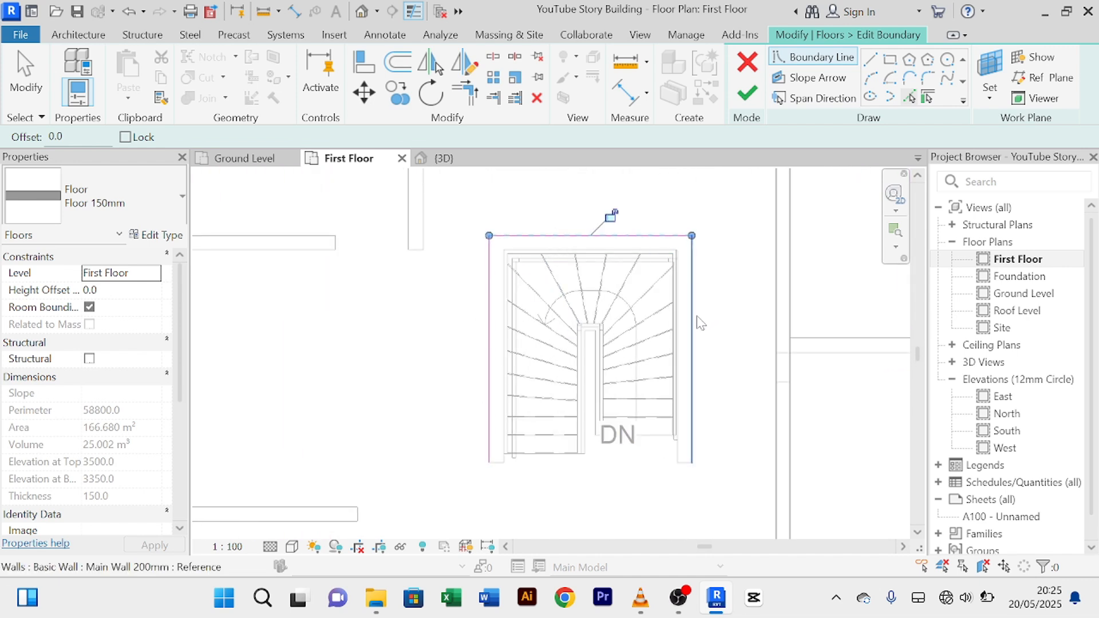
{"action": "left_click", "coordinate": [694, 324]}
{"action": "scroll", "coordinate": [547, 491], "scroll_direction": "up", "scroll_amount": 1}
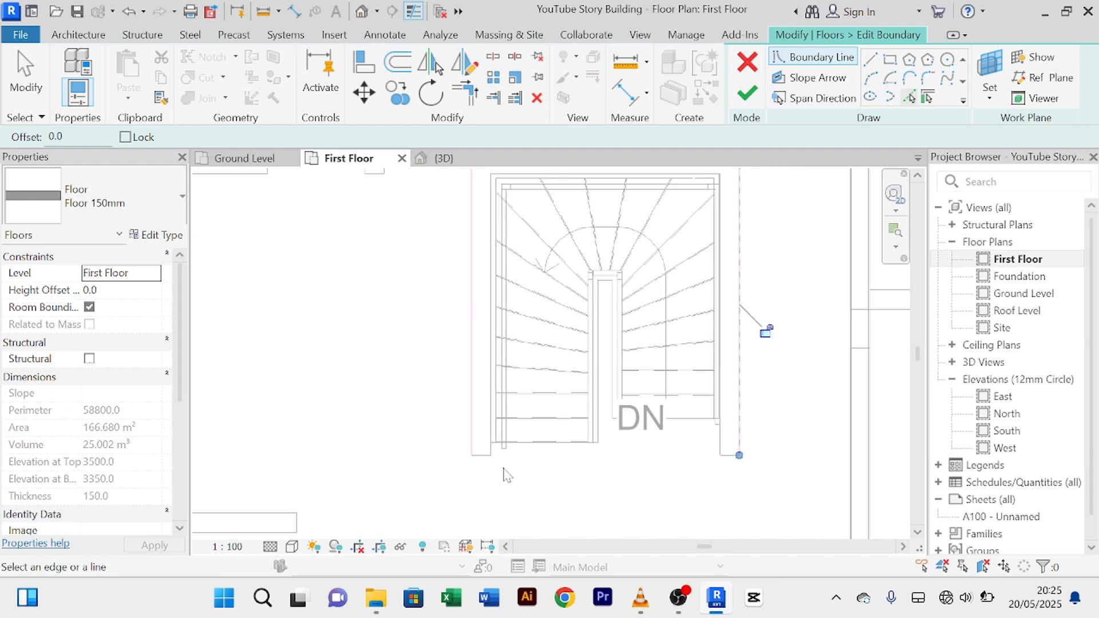
{"action": "left_click", "coordinate": [485, 457]}
{"action": "scroll", "coordinate": [575, 492], "scroll_direction": "down", "scroll_amount": 1}
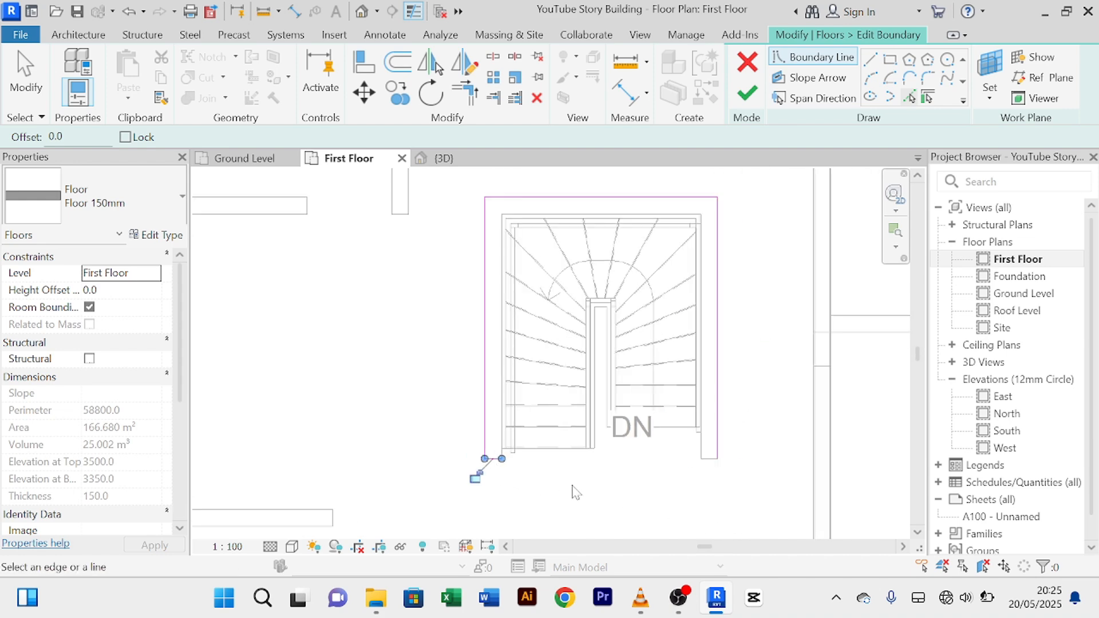
Step: Trim the bottom-left line into a corner and finish the edit, leaving a 158.125 m² floor
{"action": "left_click", "coordinate": [465, 91]}
{"action": "left_click", "coordinate": [487, 459]}
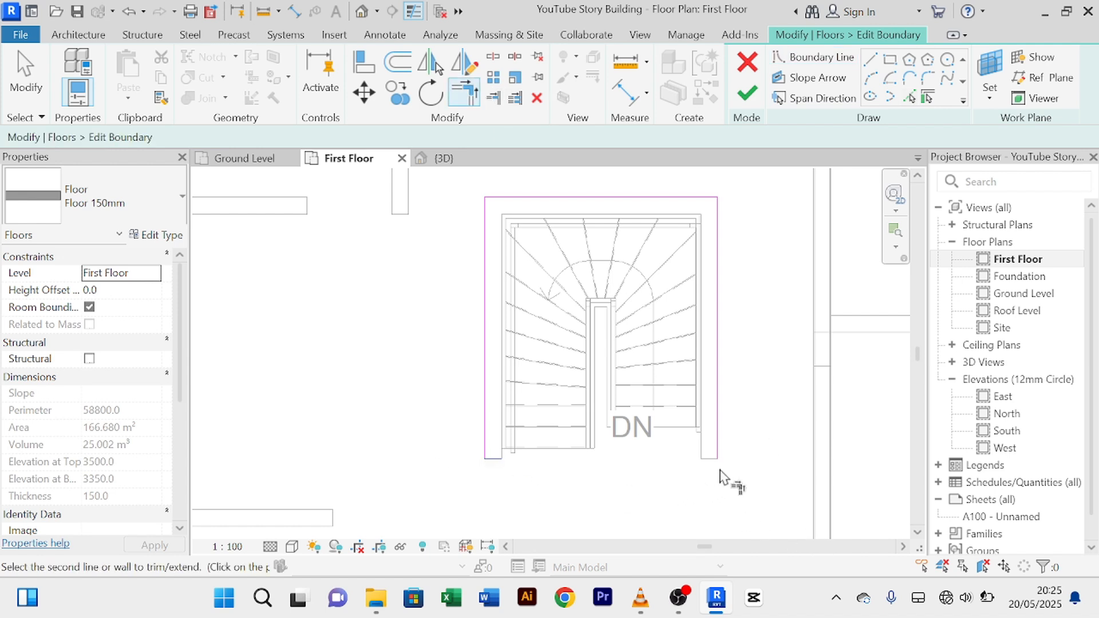
{"action": "scroll", "coordinate": [753, 300], "scroll_direction": "down", "scroll_amount": 3}
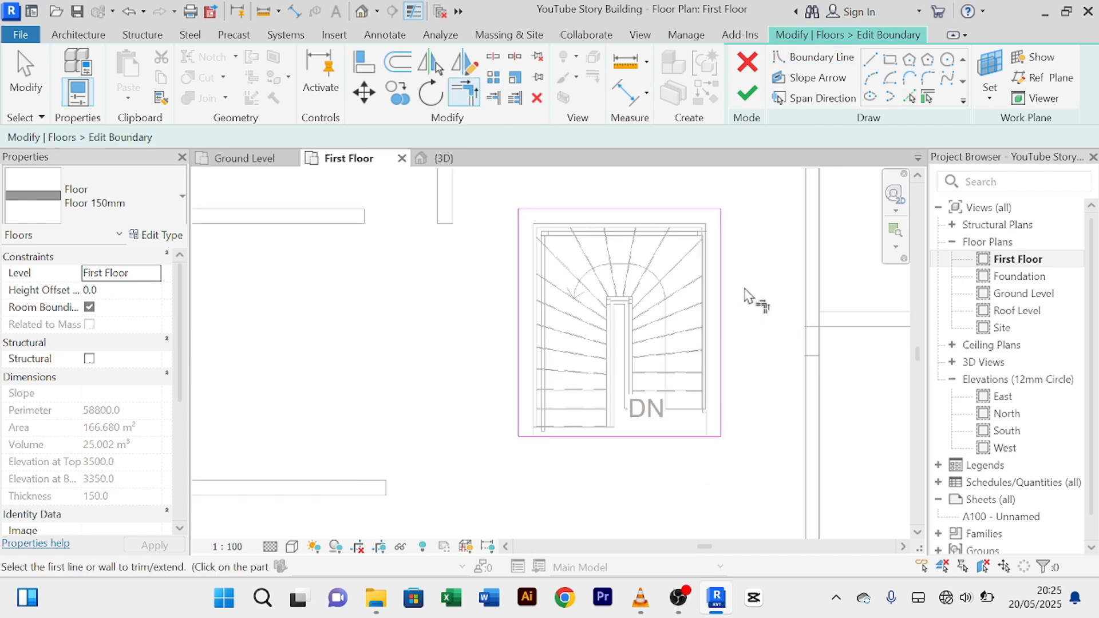
{"action": "middle_click_drag", "start_coordinate": [758, 304], "coordinate": [658, 350]}
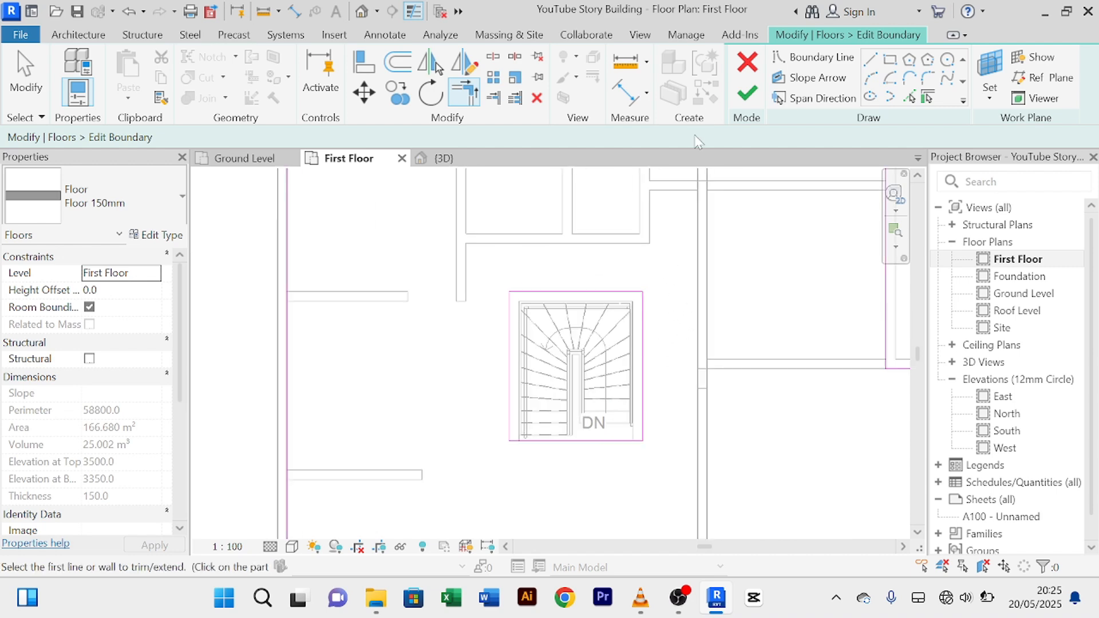
{"action": "left_click", "coordinate": [747, 93]}
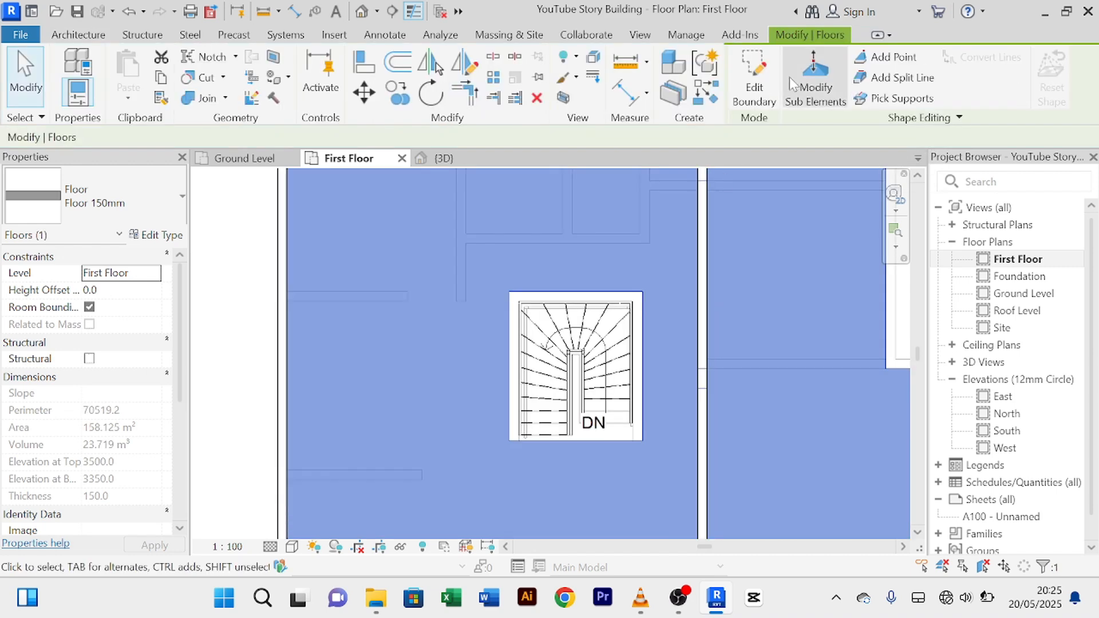
Step: Fit the whole first floor in view and deselect the floor slab
{"action": "scroll", "coordinate": [574, 359], "scroll_direction": "down", "scroll_amount": 3}
{"action": "scroll", "coordinate": [583, 362], "scroll_direction": "up", "scroll_amount": 4}
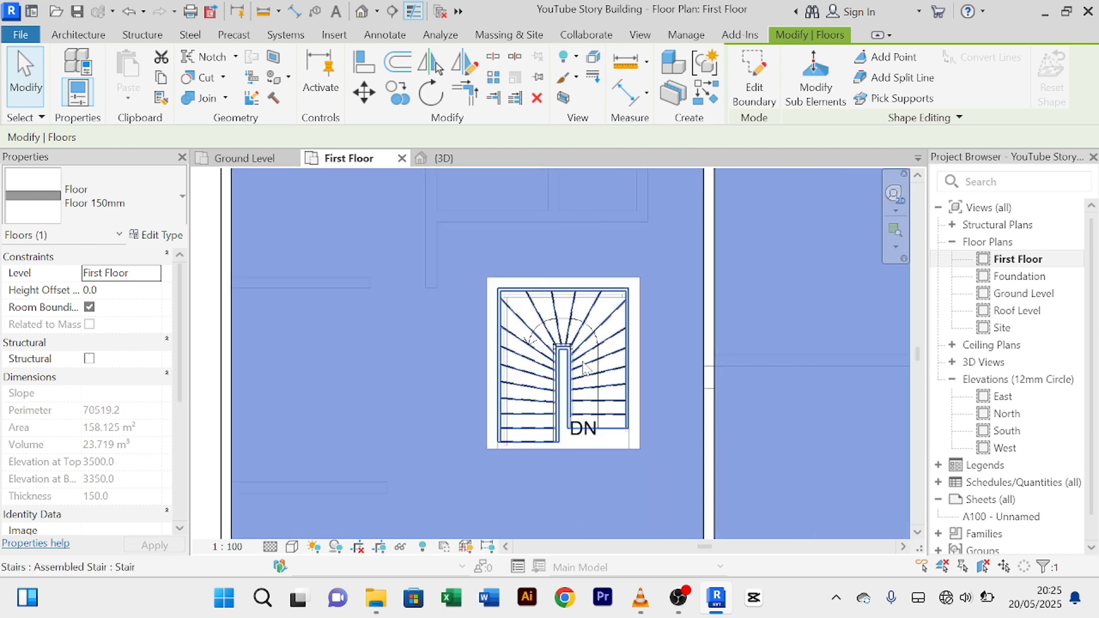
{"action": "scroll", "coordinate": [584, 366], "scroll_direction": "down", "scroll_amount": 5}
{"action": "middle_click_drag", "start_coordinate": [721, 507], "coordinate": [685, 445]}
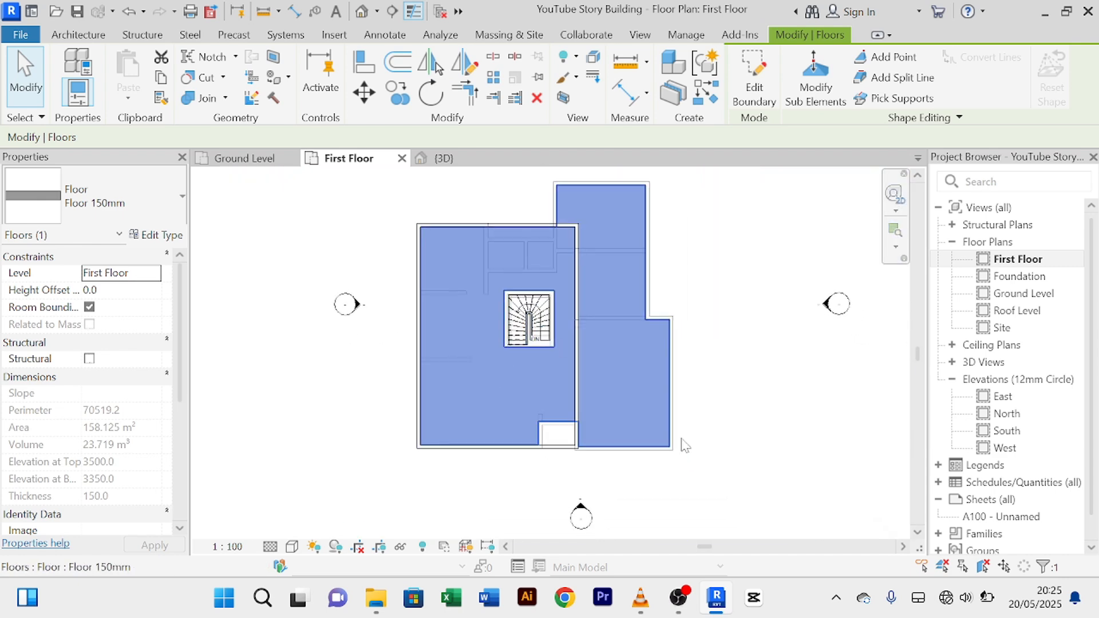
{"action": "left_click", "coordinate": [685, 445]}
{"action": "scroll", "coordinate": [540, 343], "scroll_direction": "up", "scroll_amount": 3}
{"action": "scroll", "coordinate": [540, 329], "scroll_direction": "down", "scroll_amount": 5}
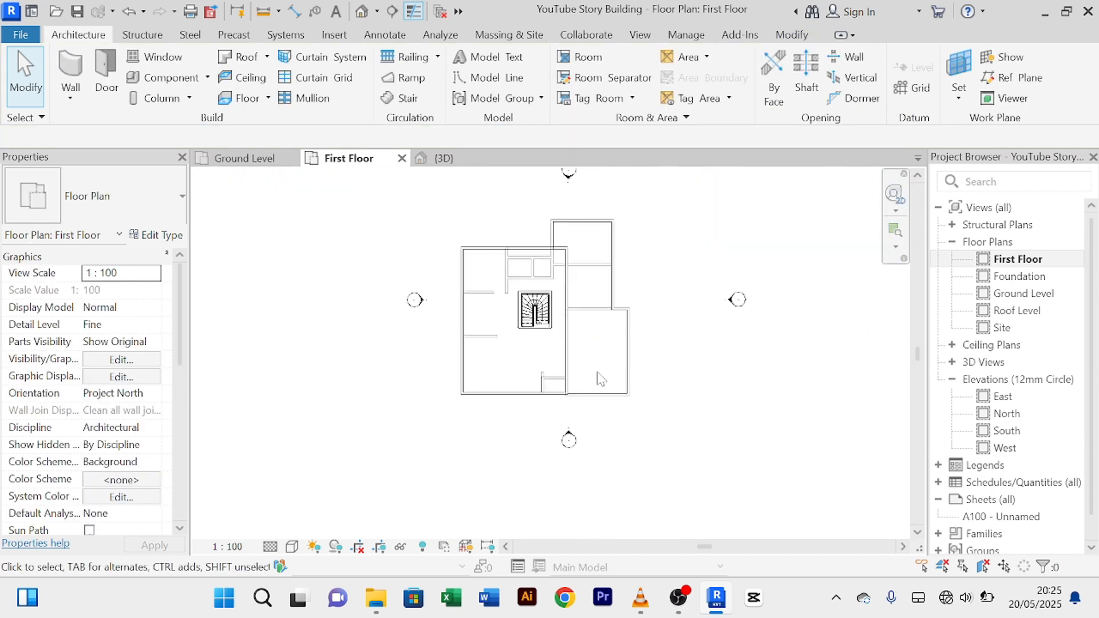
{"action": "scroll", "coordinate": [555, 312], "scroll_direction": "up", "scroll_amount": 4}
{"action": "scroll", "coordinate": [550, 309], "scroll_direction": "down", "scroll_amount": 2}
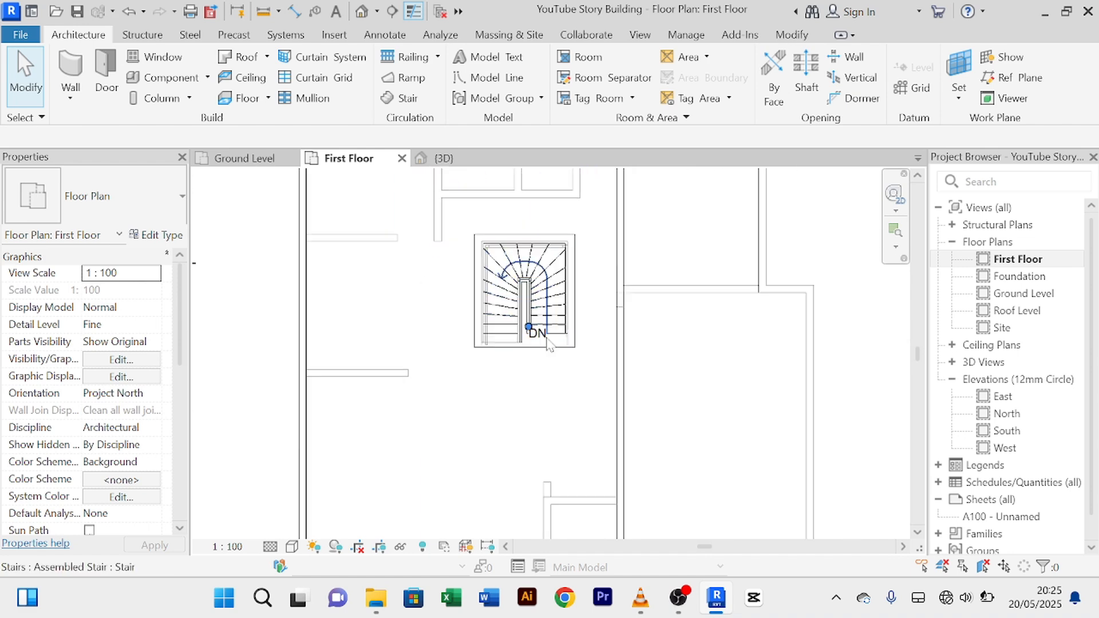
{"action": "scroll", "coordinate": [686, 355], "scroll_direction": "down", "scroll_amount": 4}
{"action": "scroll", "coordinate": [744, 428], "scroll_direction": "up", "scroll_amount": 2}
{"action": "scroll", "coordinate": [746, 422], "scroll_direction": "down", "scroll_amount": 2}
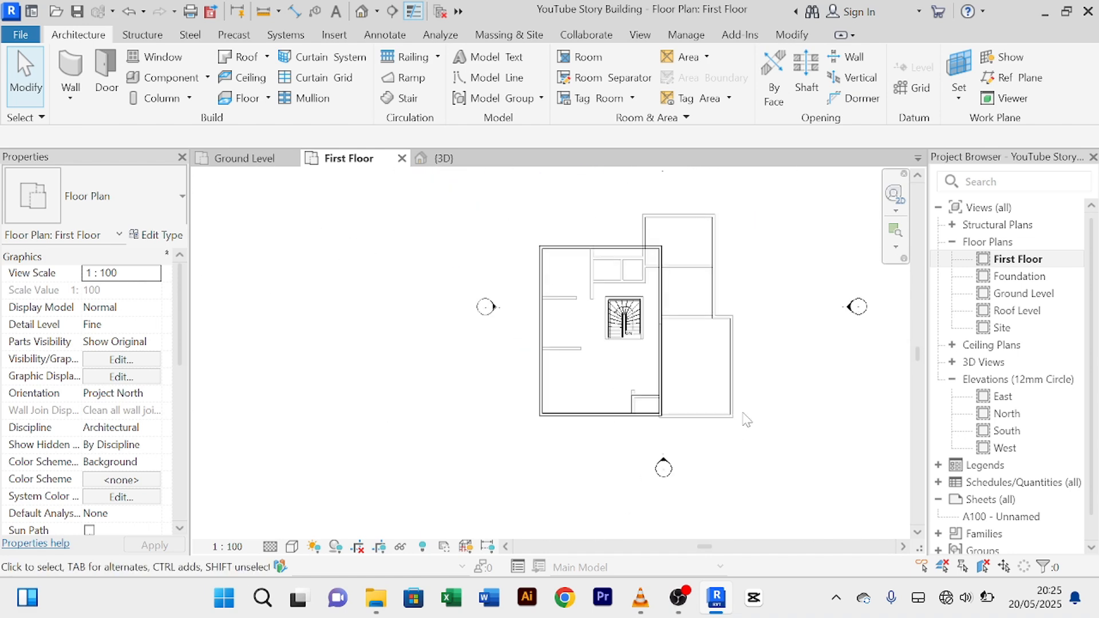
{"action": "scroll", "coordinate": [627, 391], "scroll_direction": "up", "scroll_amount": 1}
{"action": "scroll", "coordinate": [629, 390], "scroll_direction": "up", "scroll_amount": 1}
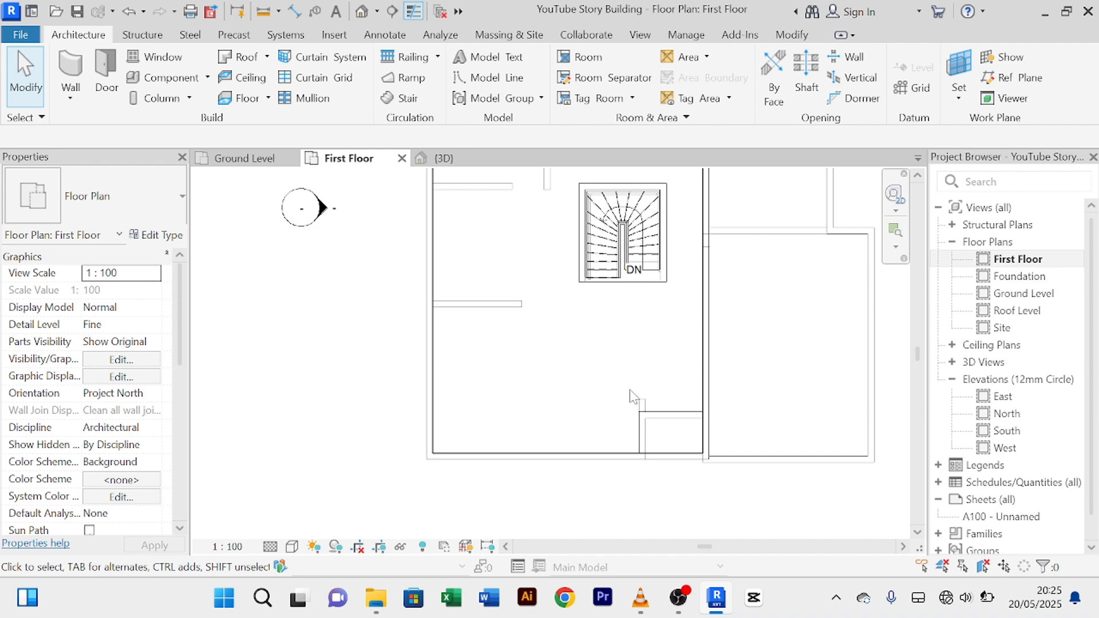
Step: Orbit the 3D view to confirm the stair shows through the first-floor slab opening
{"action": "left_click", "coordinate": [458, 158]}
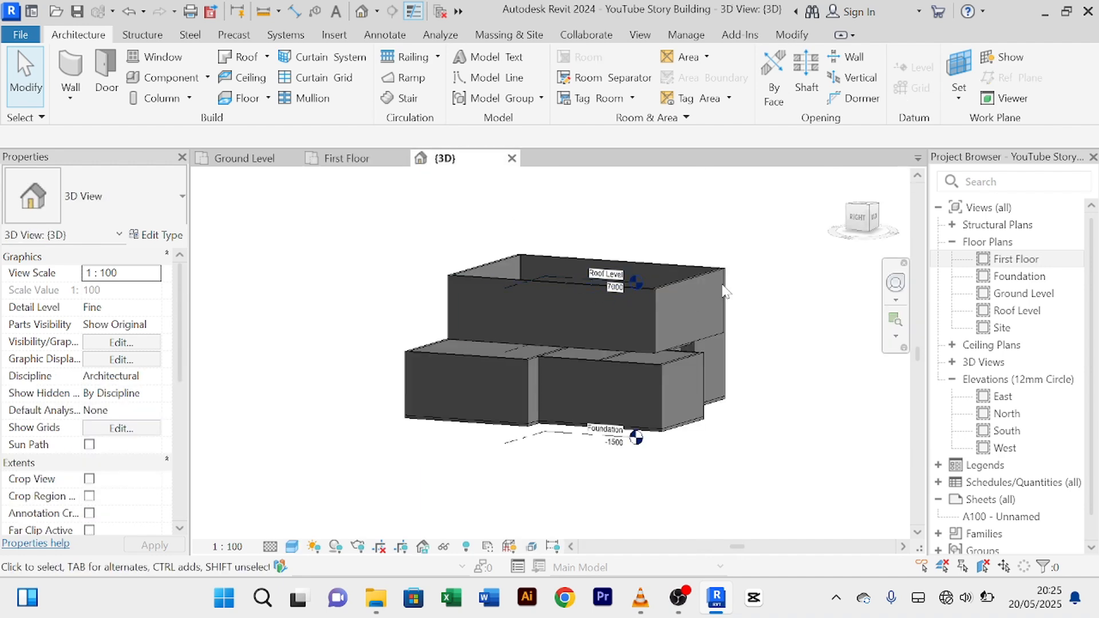
{"action": "middle_click_drag", "start_coordinate": [736, 254], "coordinate": [724, 481], "text": "shift"}
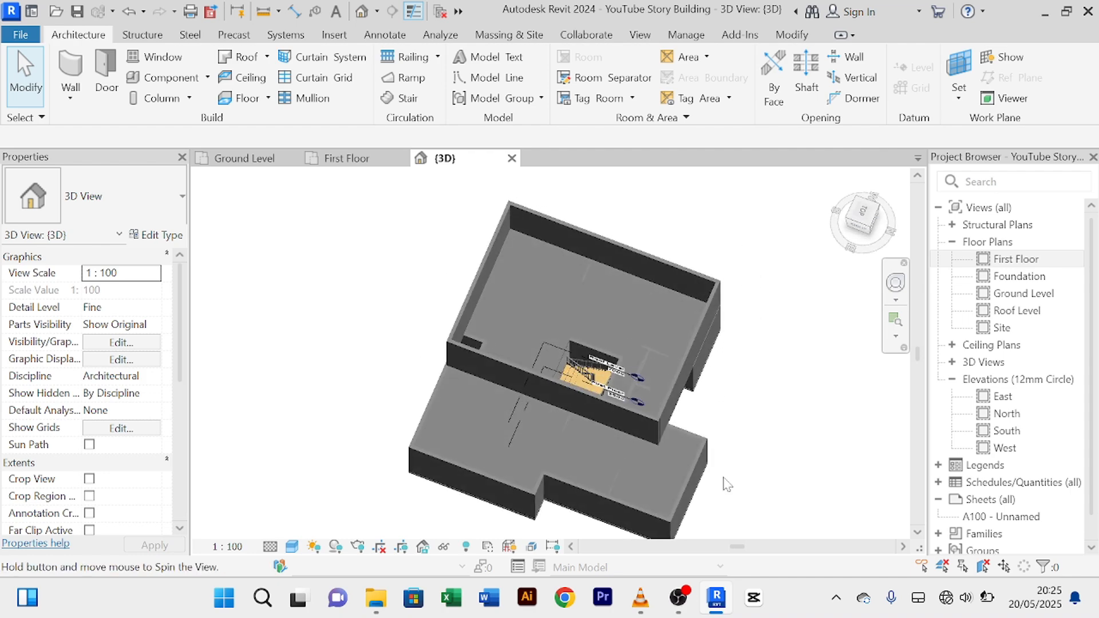
{"action": "scroll", "coordinate": [659, 435], "scroll_direction": "up", "scroll_amount": 6}
{"action": "scroll", "coordinate": [605, 359], "scroll_direction": "up", "scroll_amount": 2}
{"action": "scroll", "coordinate": [605, 357], "scroll_direction": "down", "scroll_amount": 3}
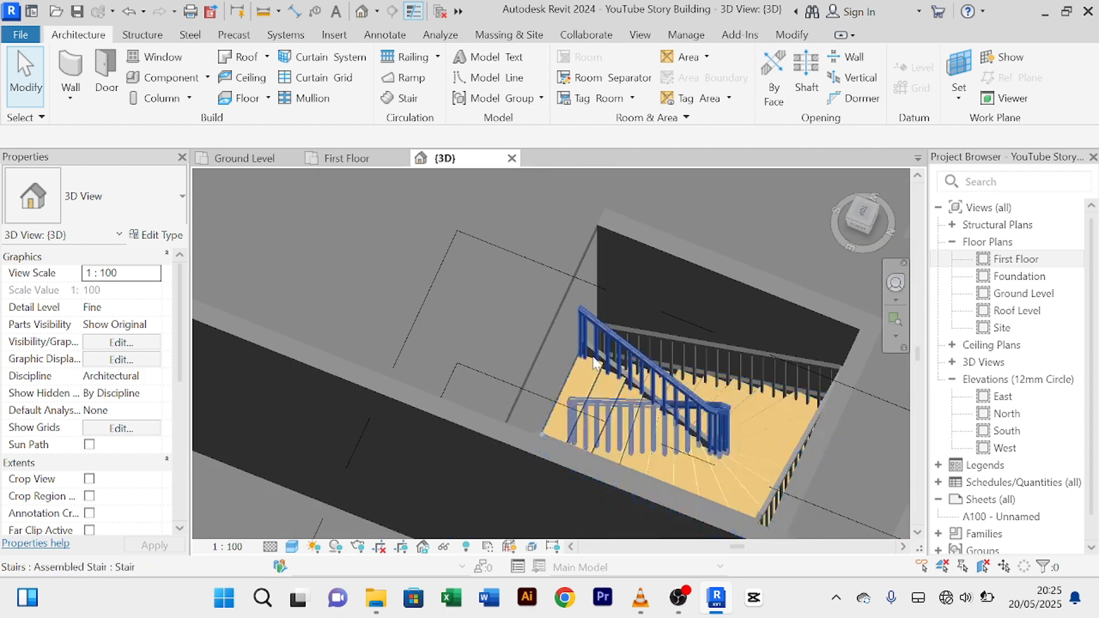
{"action": "middle_click_drag", "start_coordinate": [608, 360], "coordinate": [768, 297], "text": "shift"}
{"action": "scroll", "coordinate": [599, 384], "scroll_direction": "up", "scroll_amount": 3}
{"action": "scroll", "coordinate": [595, 377], "scroll_direction": "down", "scroll_amount": 7}
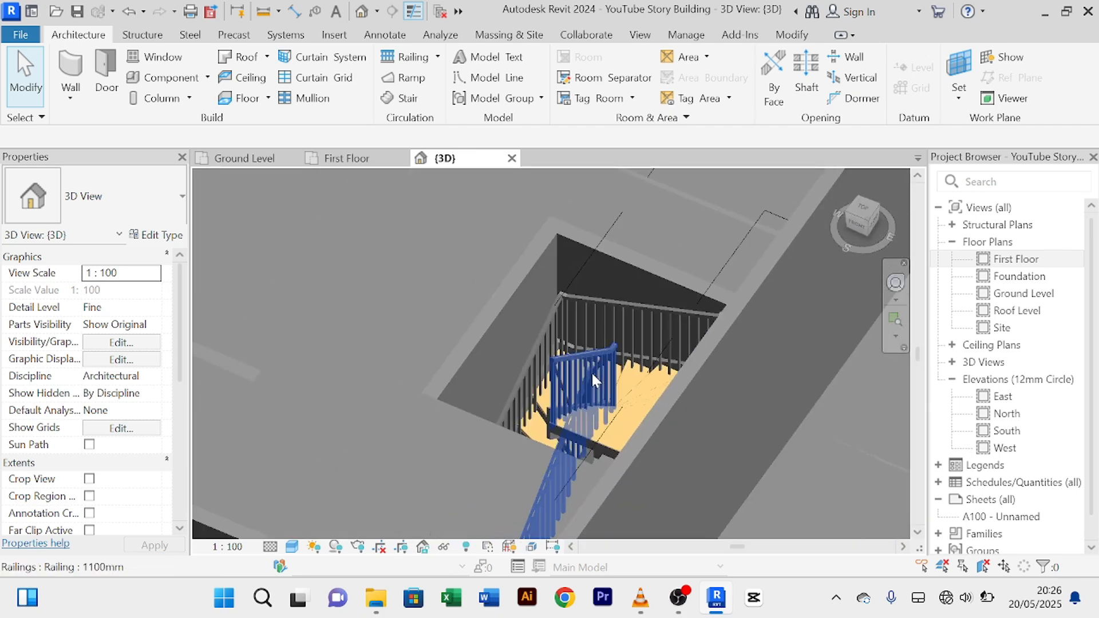
{"action": "middle_click_drag", "start_coordinate": [590, 374], "coordinate": [400, 368], "text": "shift"}
{"action": "scroll", "coordinate": [661, 339], "scroll_direction": "up", "scroll_amount": 2}
{"action": "scroll", "coordinate": [661, 339], "scroll_direction": "down", "scroll_amount": 1}
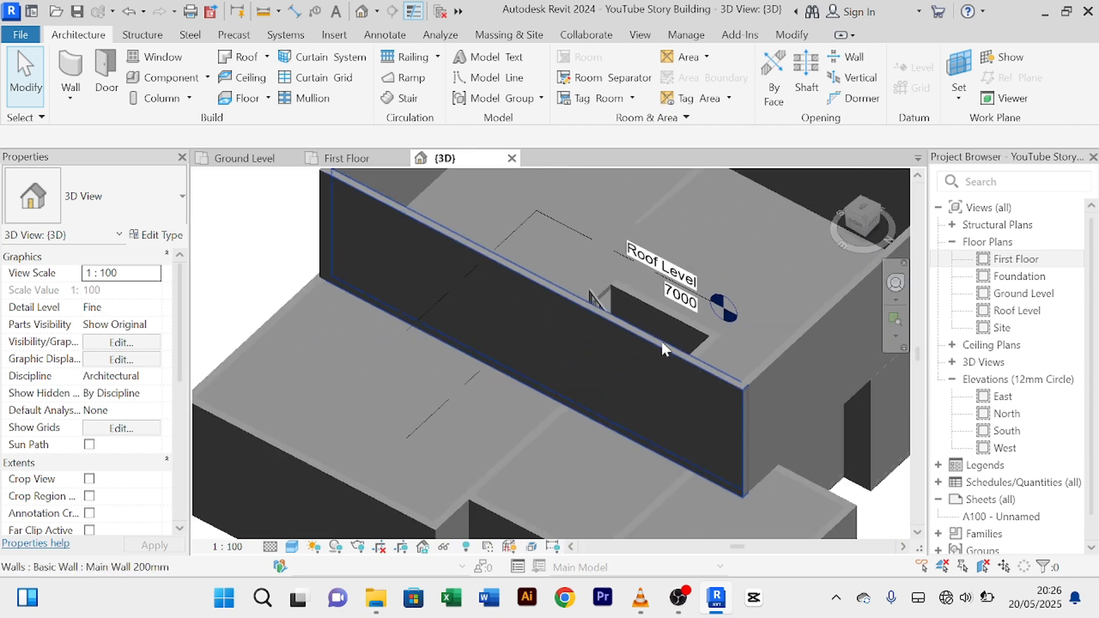
{"action": "middle_click_drag", "start_coordinate": [661, 339], "coordinate": [328, 197]}
Step: View the Ground Level plan, then return to the First Floor plan framed around the stair
{"action": "left_click", "coordinate": [246, 159]}
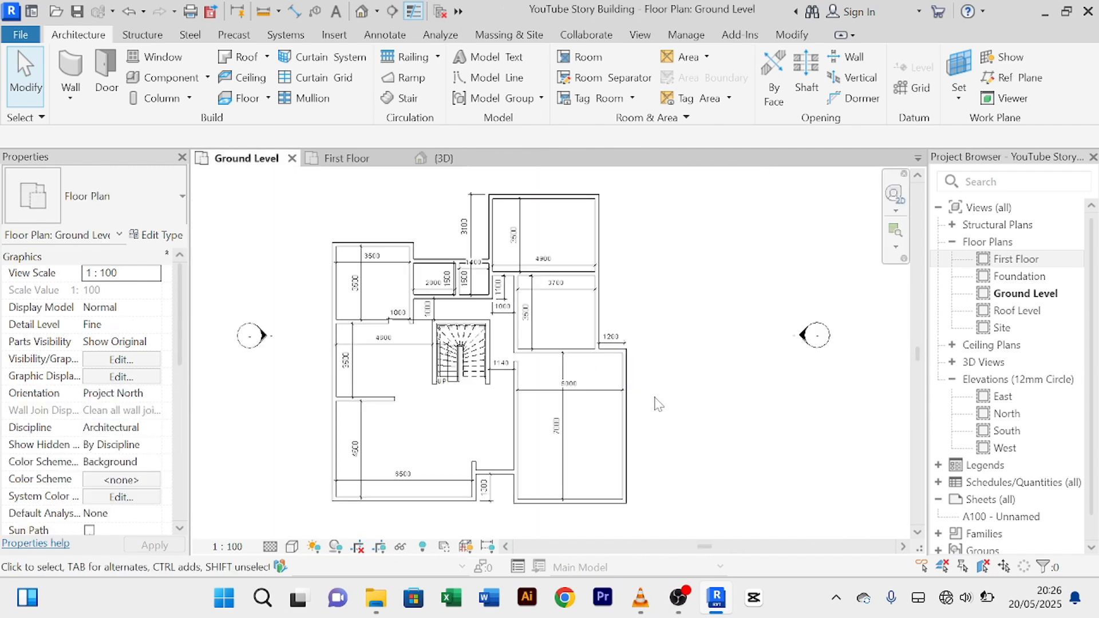
{"action": "left_click", "coordinate": [352, 159]}
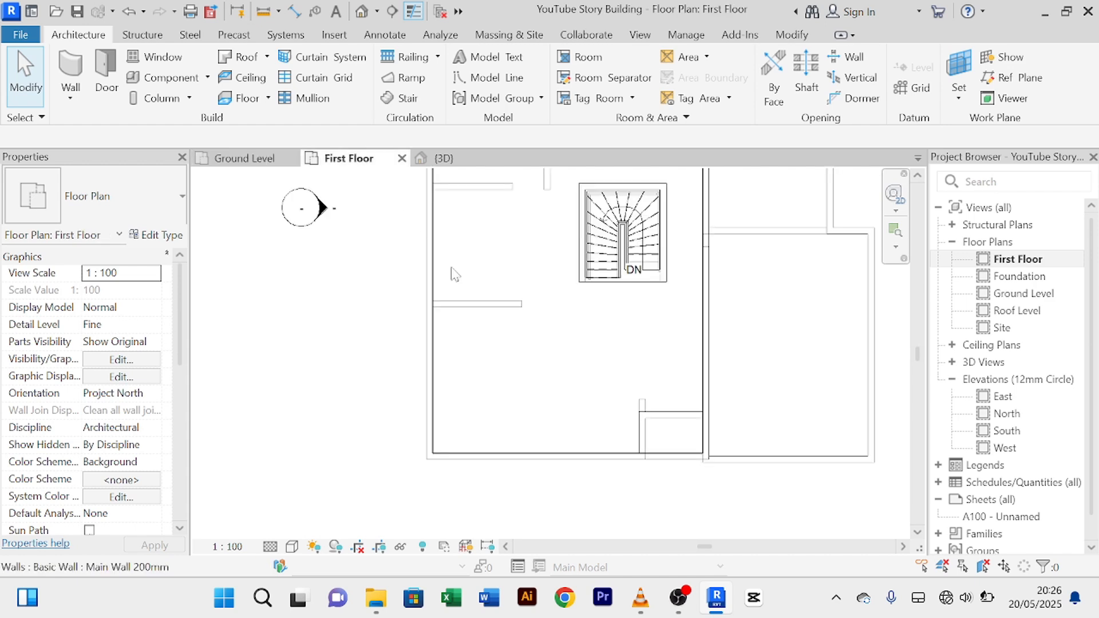
{"action": "scroll", "coordinate": [526, 344], "scroll_direction": "up", "scroll_amount": 3}
{"action": "middle_click_drag", "start_coordinate": [526, 344], "coordinate": [240, 591]}
{"action": "middle_click_drag", "start_coordinate": [417, 513], "coordinate": [456, 392]}
{"action": "scroll", "coordinate": [456, 393], "scroll_direction": "up", "scroll_amount": 2}
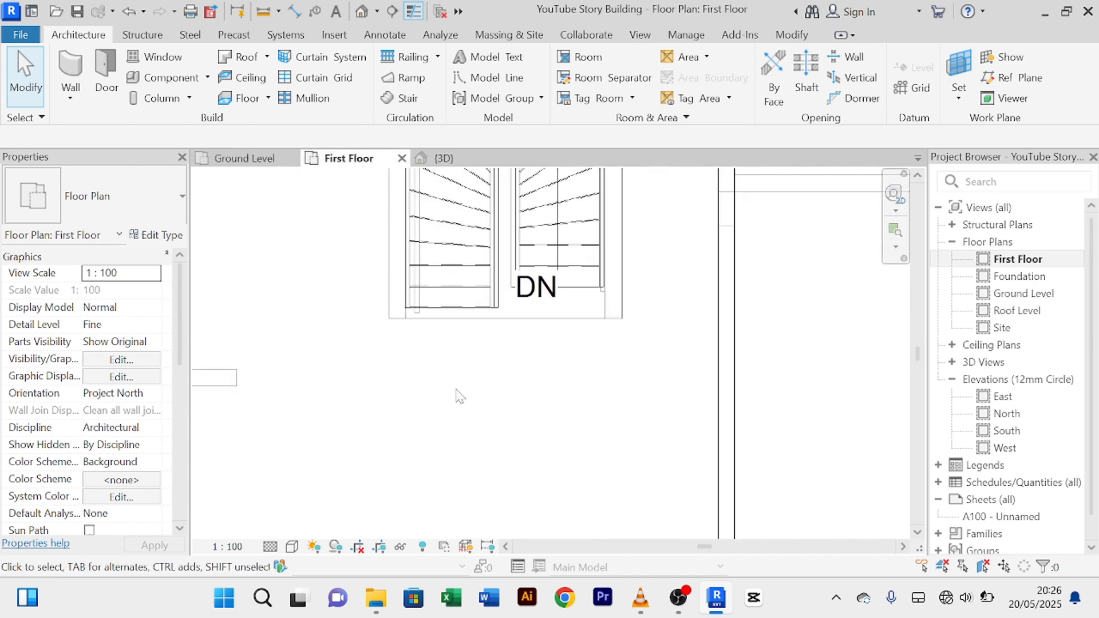
{"action": "scroll", "coordinate": [465, 395], "scroll_direction": "down", "scroll_amount": 5}
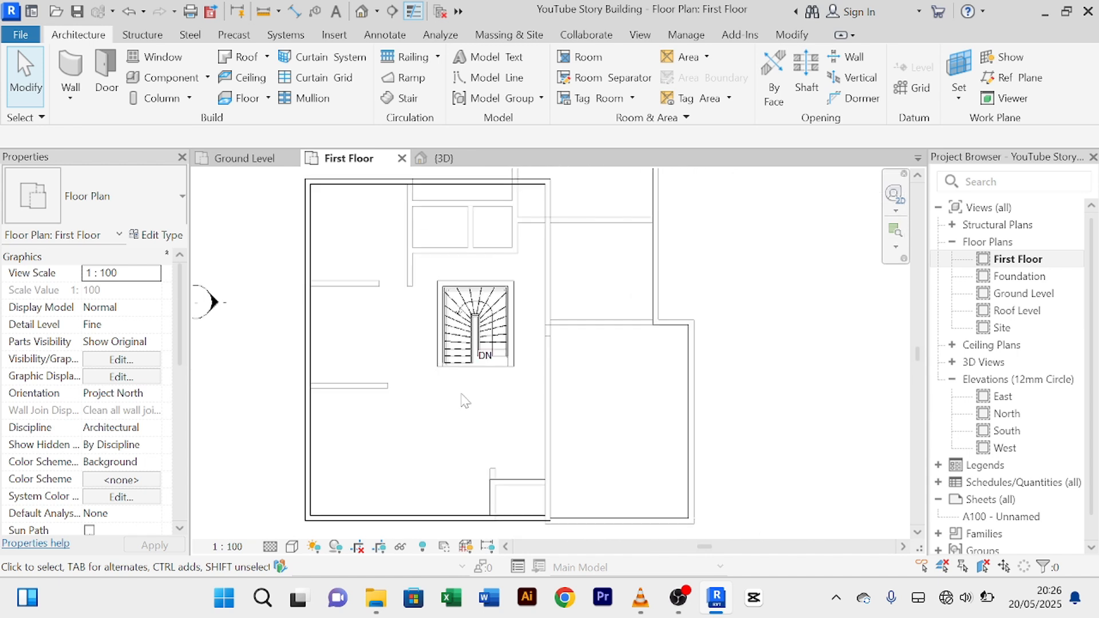
{"action": "middle_click_drag", "start_coordinate": [465, 395], "coordinate": [465, 404]}
Step: Offset-copy the top and bottom exterior walls 4500 mm inward as new interior walls
{"action": "left_click", "coordinate": [377, 194]}
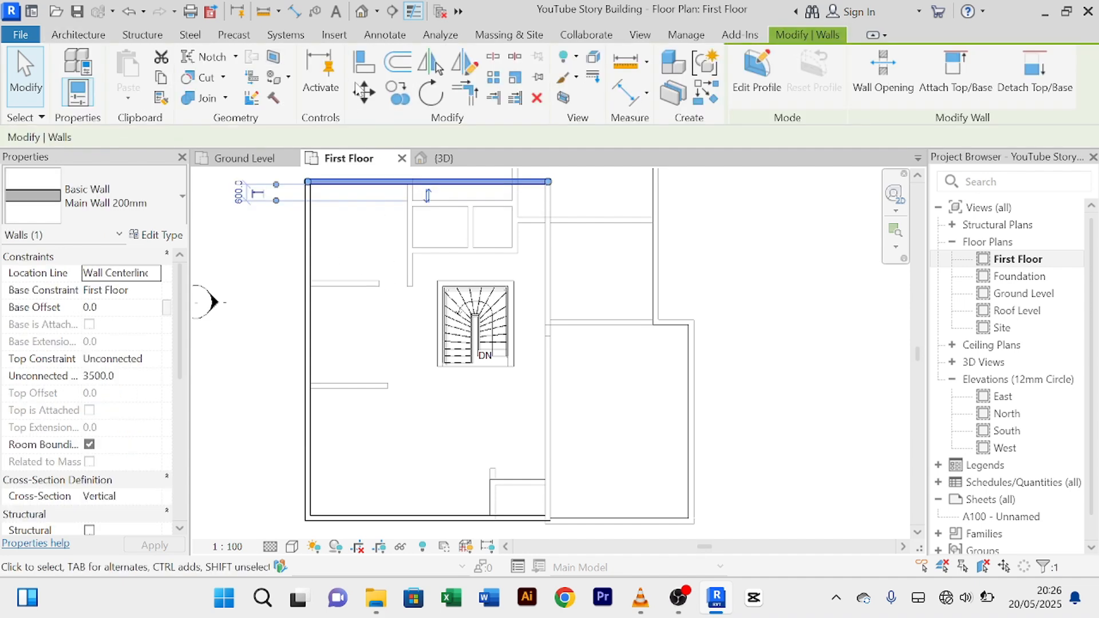
{"action": "left_click", "coordinate": [395, 63]}
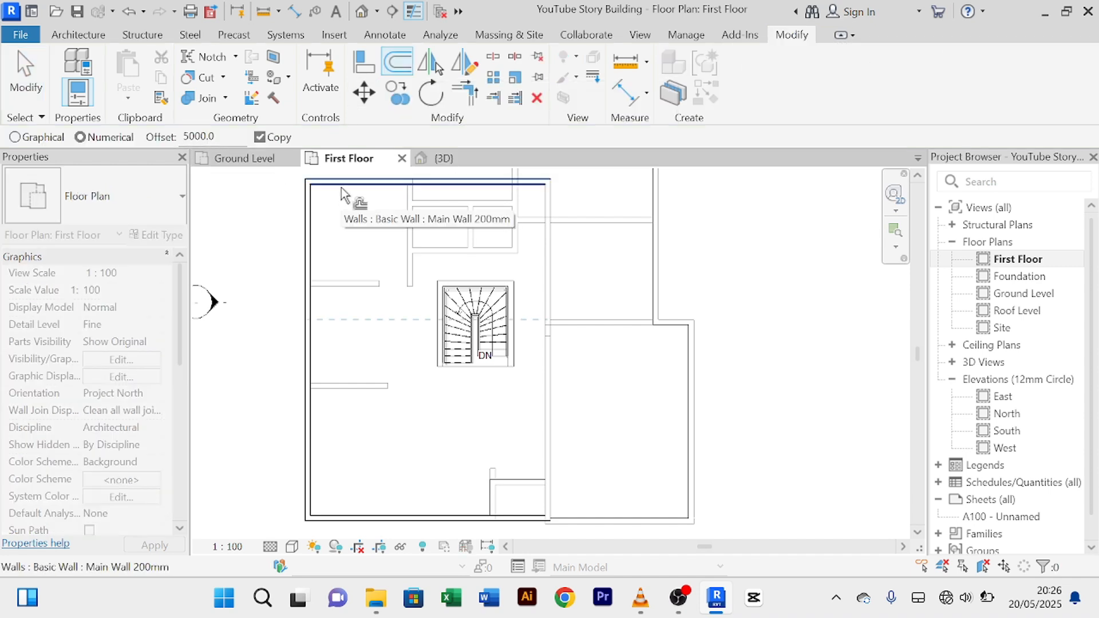
{"action": "double_click", "coordinate": [198, 137]}
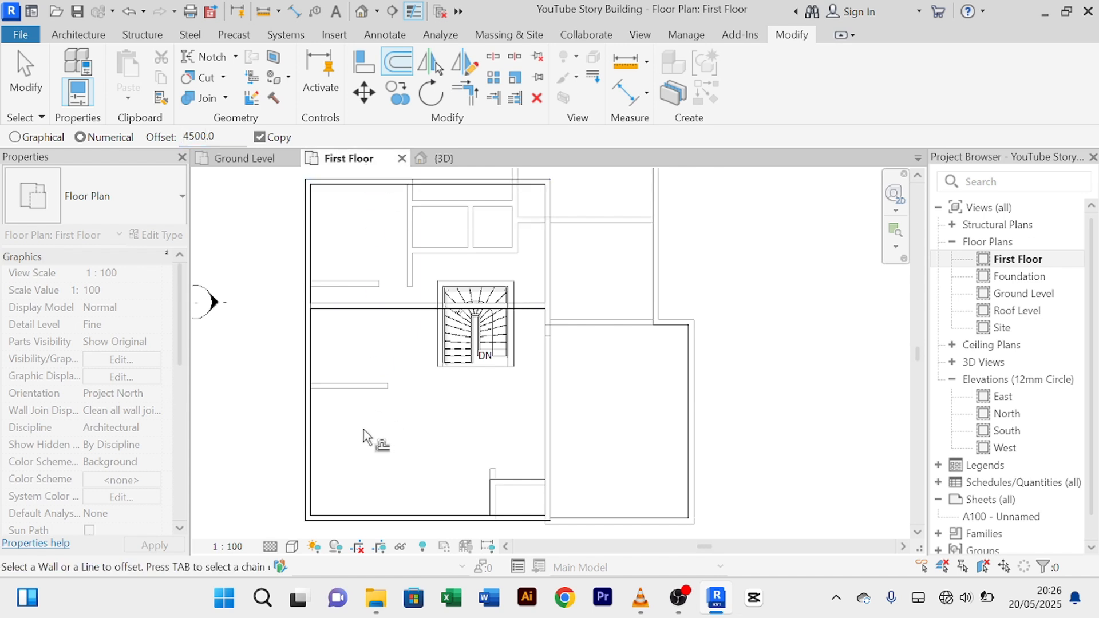
{"action": "middle_click_drag", "start_coordinate": [368, 457], "coordinate": [377, 400]}
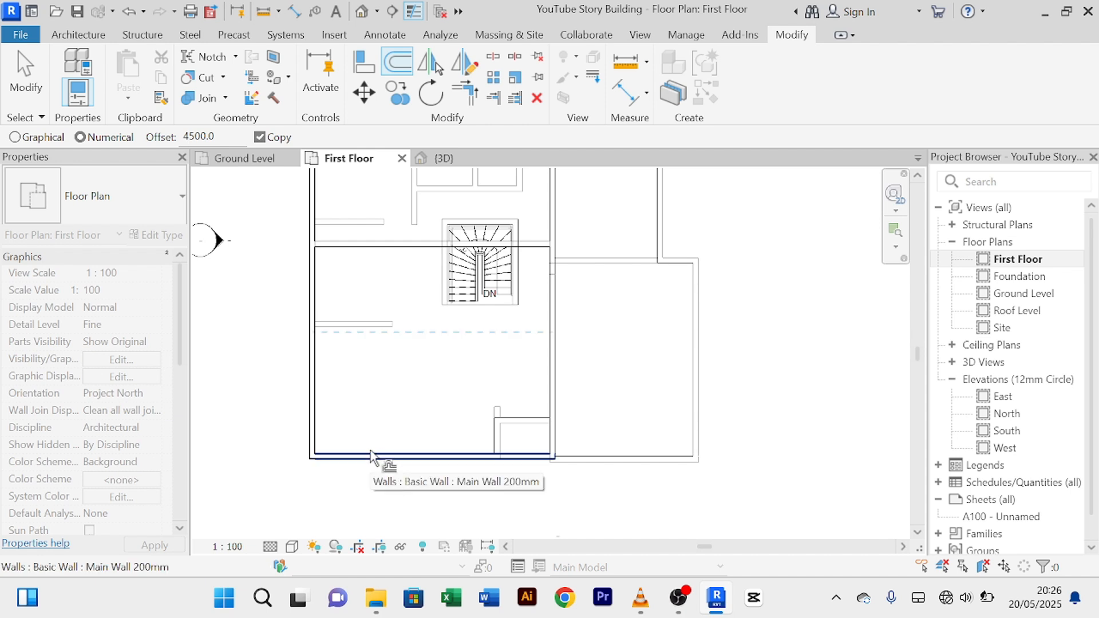
{"action": "left_click", "coordinate": [371, 457]}
{"action": "right_click", "coordinate": [260, 323]}
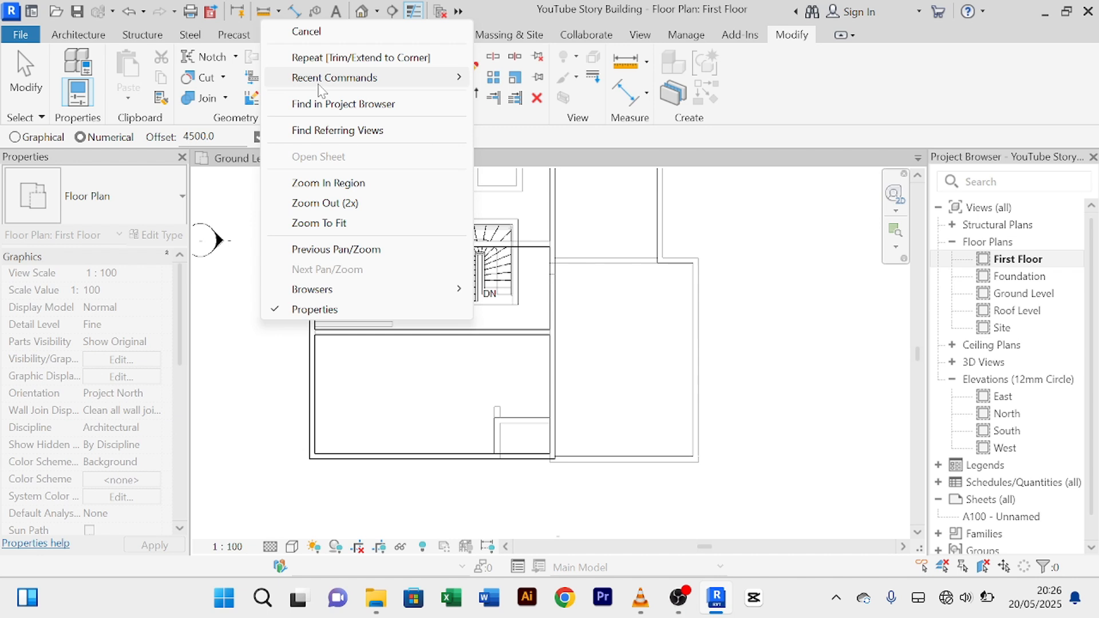
{"action": "left_click", "coordinate": [330, 33]}
{"action": "right_click", "coordinate": [215, 356]}
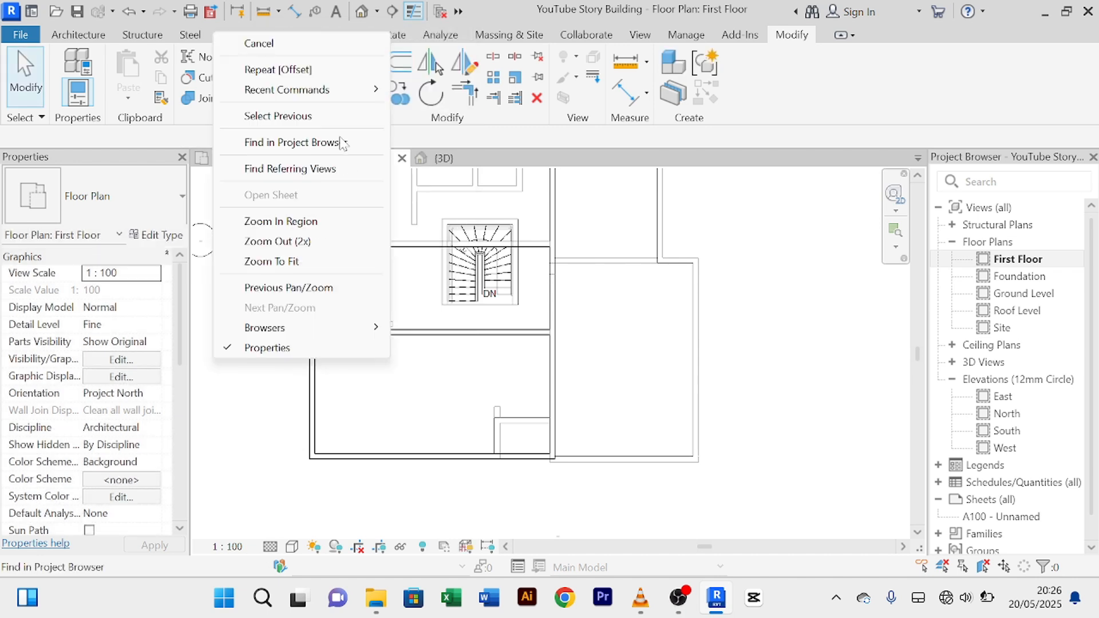
{"action": "left_click", "coordinate": [319, 48]}
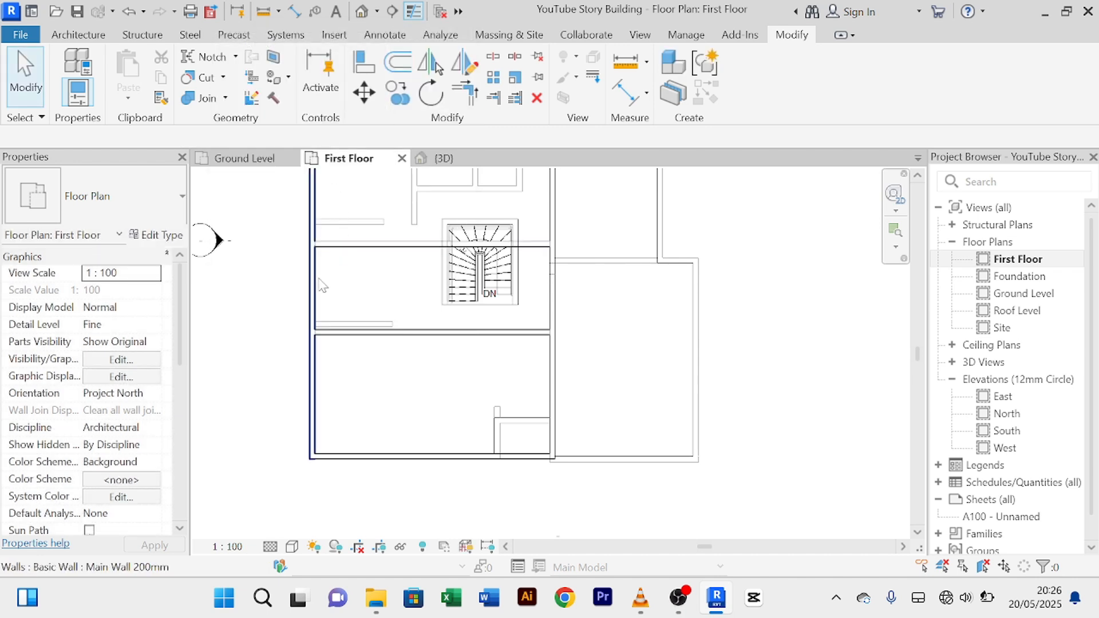
Step: Place aligned dimensions showing 4300 in the bottom room and the top room
{"action": "left_click", "coordinate": [627, 92]}
{"action": "left_click", "coordinate": [352, 351]}
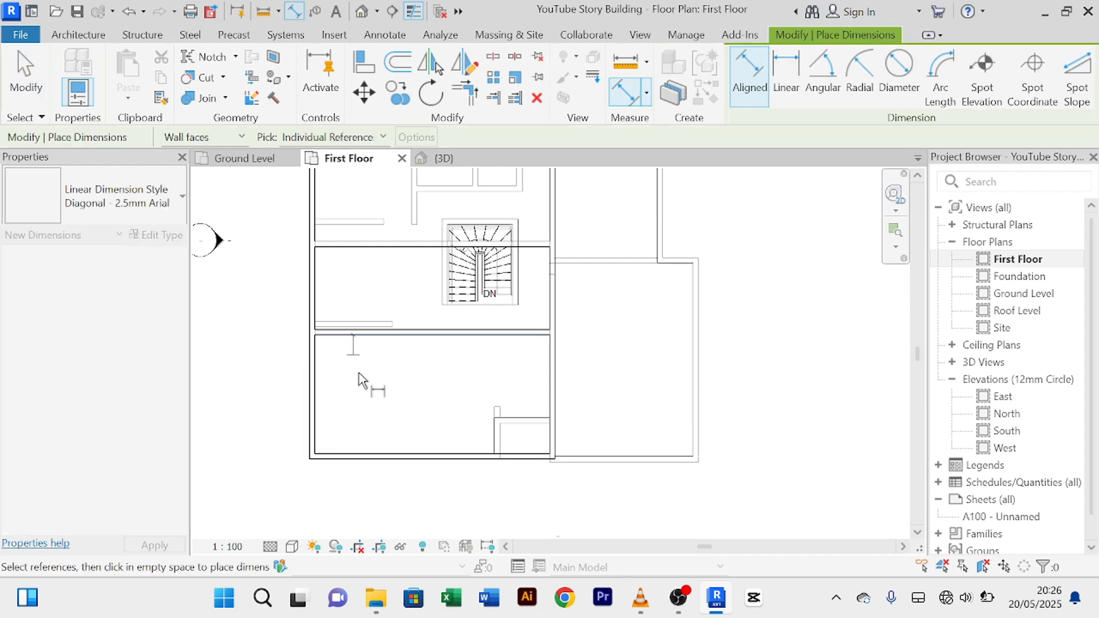
{"action": "left_click", "coordinate": [369, 458]}
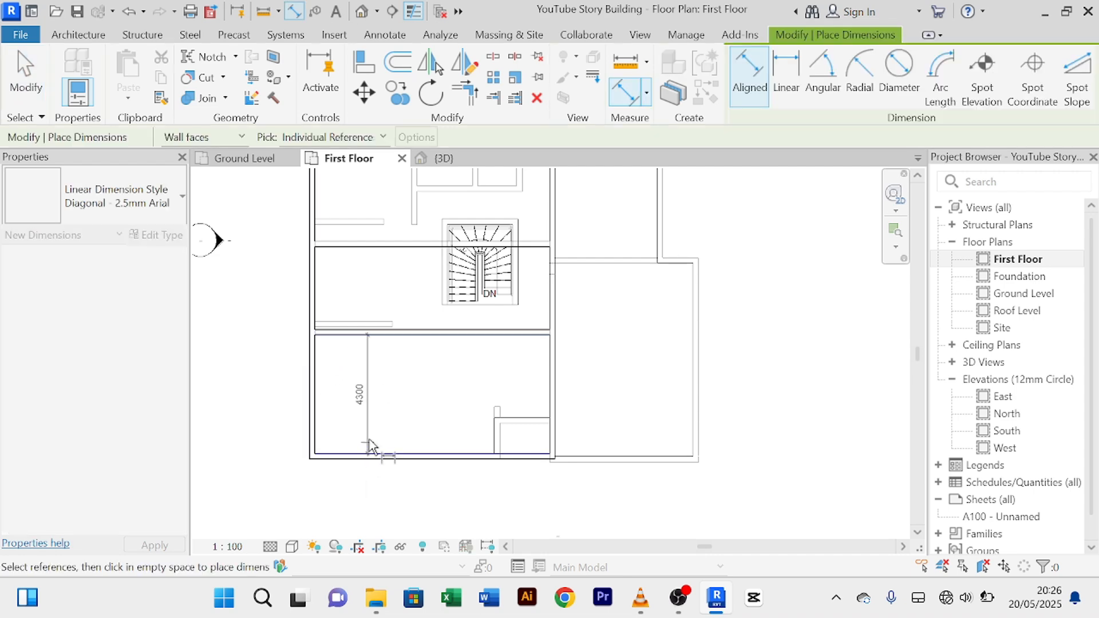
{"action": "left_click", "coordinate": [370, 440]}
{"action": "middle_click_drag", "start_coordinate": [386, 461], "coordinate": [379, 476]}
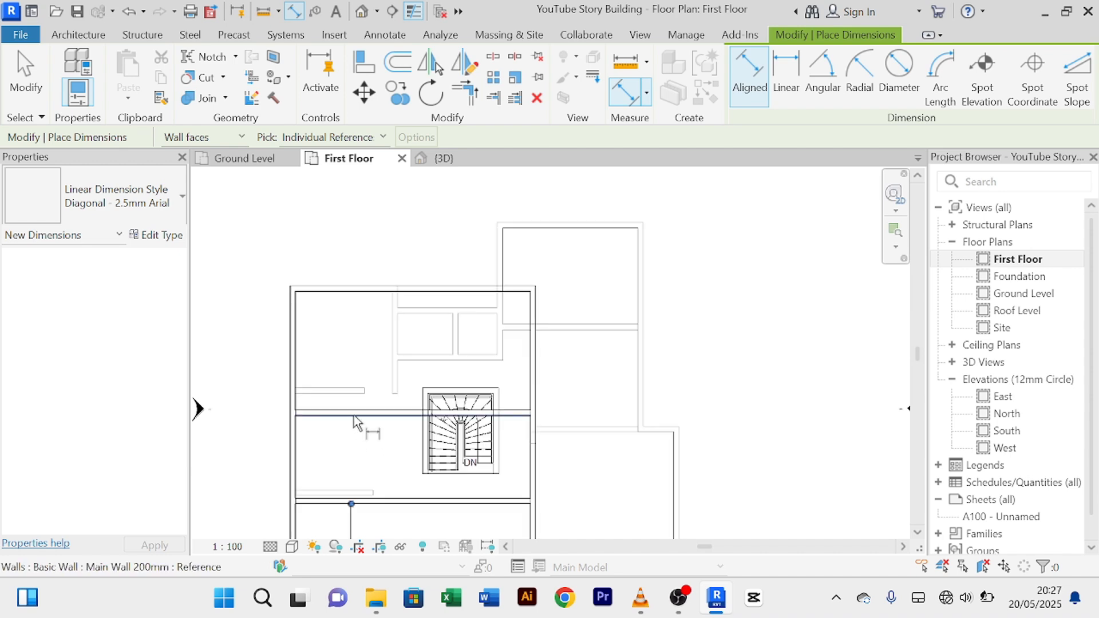
{"action": "left_click", "coordinate": [353, 411]}
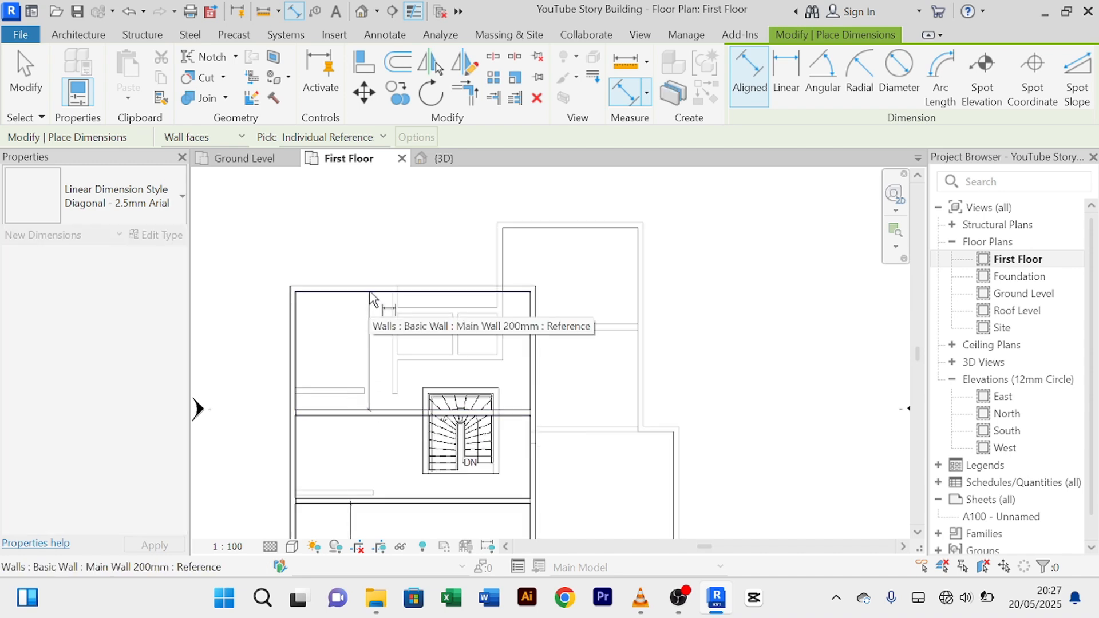
{"action": "left_click", "coordinate": [371, 296]}
{"action": "left_click", "coordinate": [371, 324]}
{"action": "right_click", "coordinate": [356, 257]}
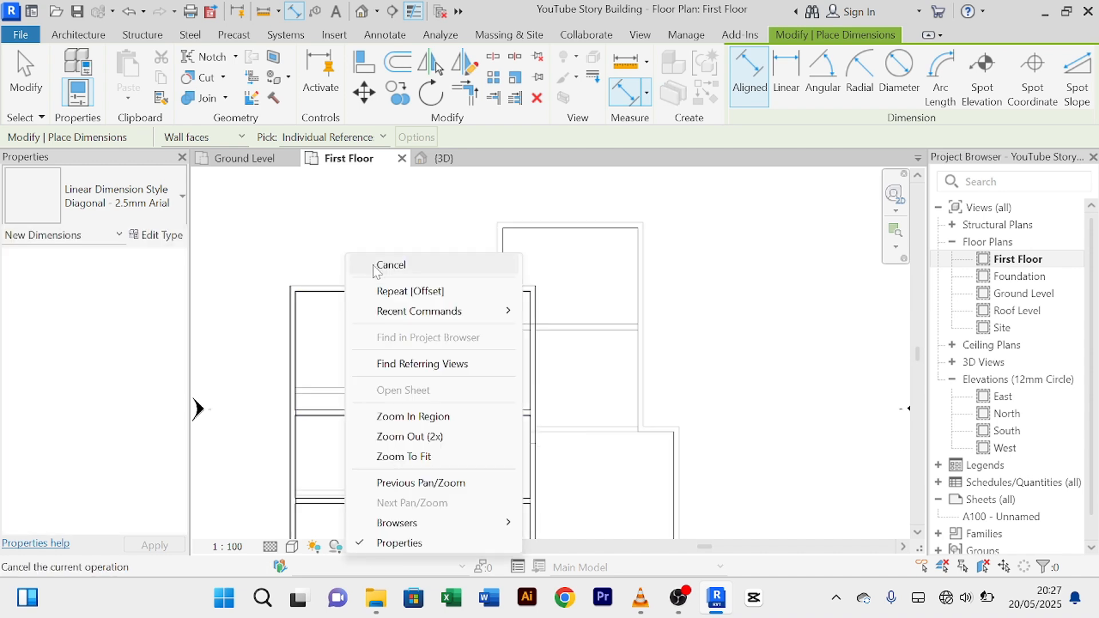
{"action": "left_click", "coordinate": [371, 267]}
Step: Move the upper interior wall so the top room measures 4500
{"action": "scroll", "coordinate": [372, 267], "scroll_direction": "down", "scroll_amount": 2}
{"action": "middle_click_drag", "start_coordinate": [427, 380], "coordinate": [425, 338]}
{"action": "scroll", "coordinate": [425, 338], "scroll_direction": "up", "scroll_amount": 2}
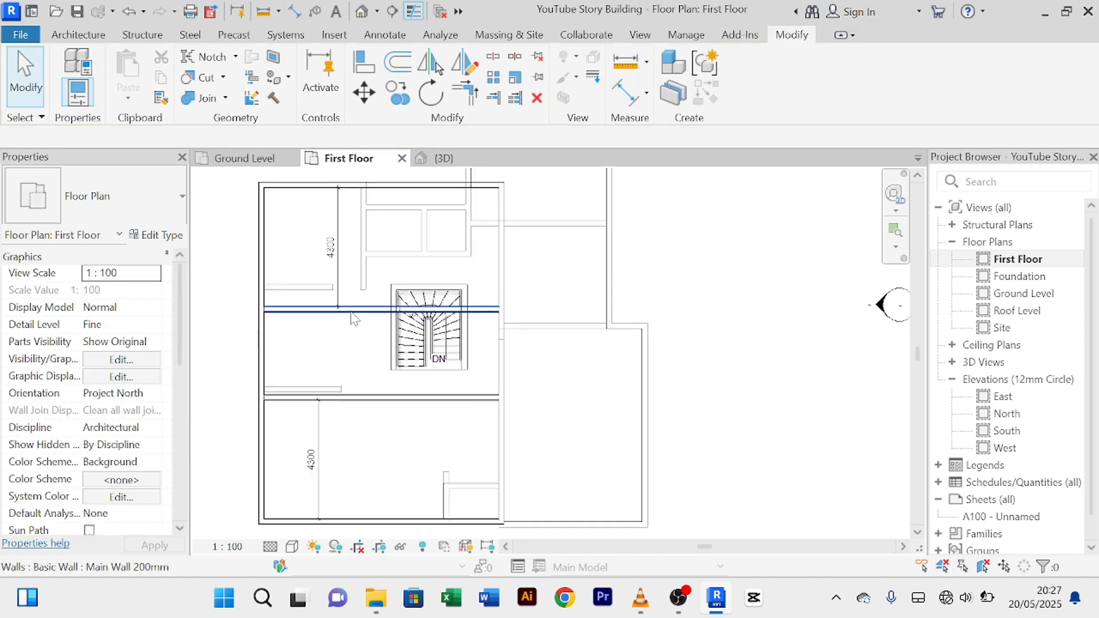
{"action": "left_click", "coordinate": [362, 312]}
{"action": "left_click", "coordinate": [330, 246]}
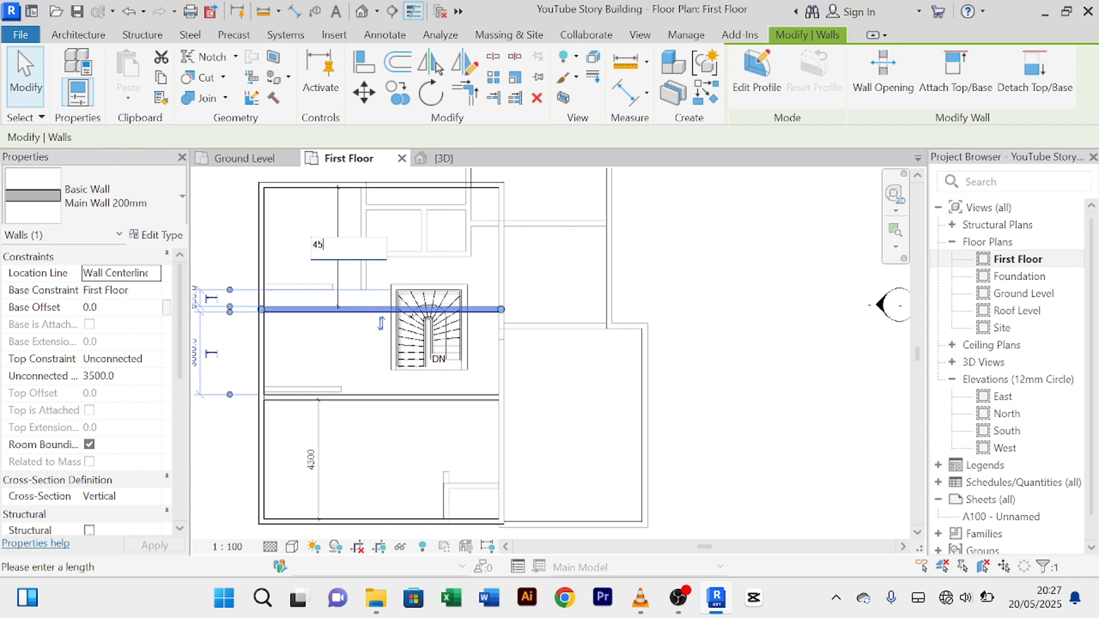
{"action": "key", "text": "Return"}
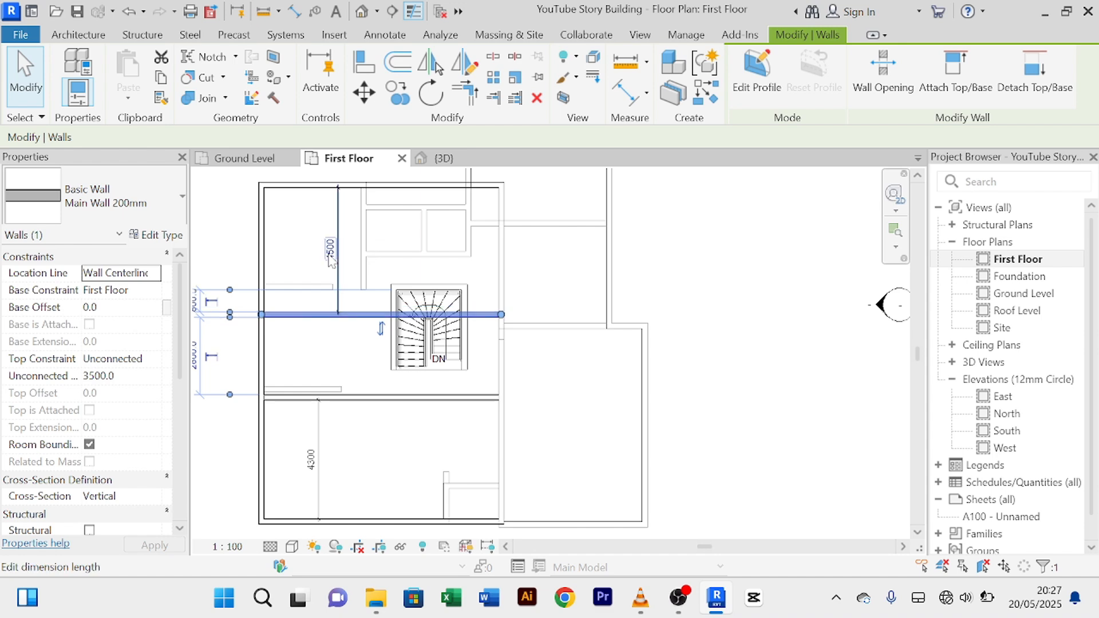
{"action": "left_click", "coordinate": [368, 409]}
Step: Move the lower interior wall so the bottom room measures 4500
{"action": "left_click", "coordinate": [369, 397]}
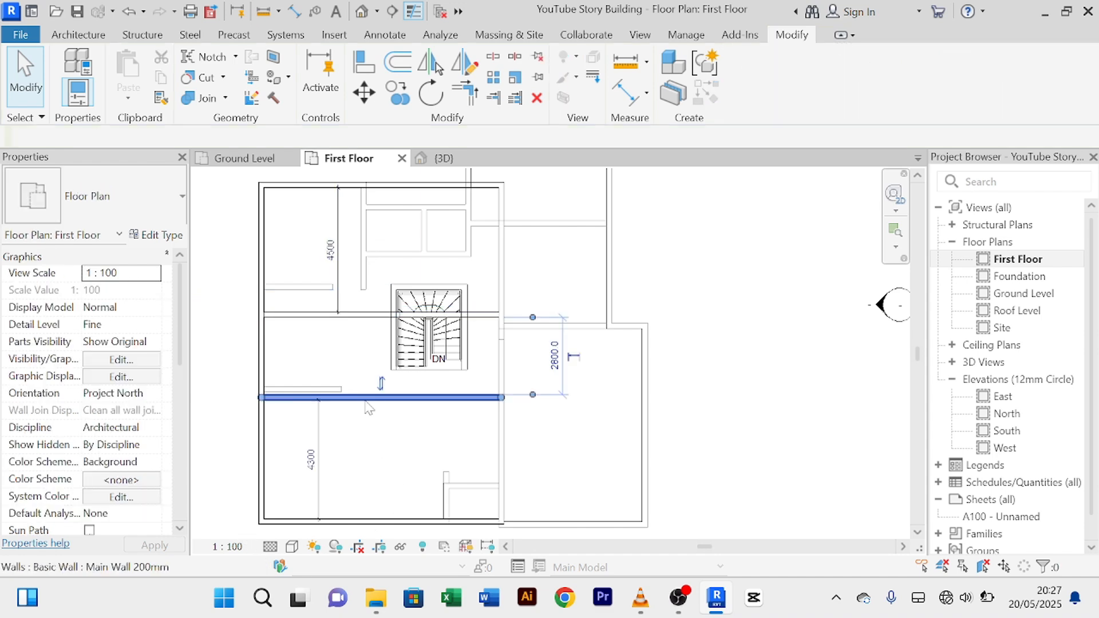
{"action": "left_click", "coordinate": [311, 459]}
{"action": "type", "text": "45"}
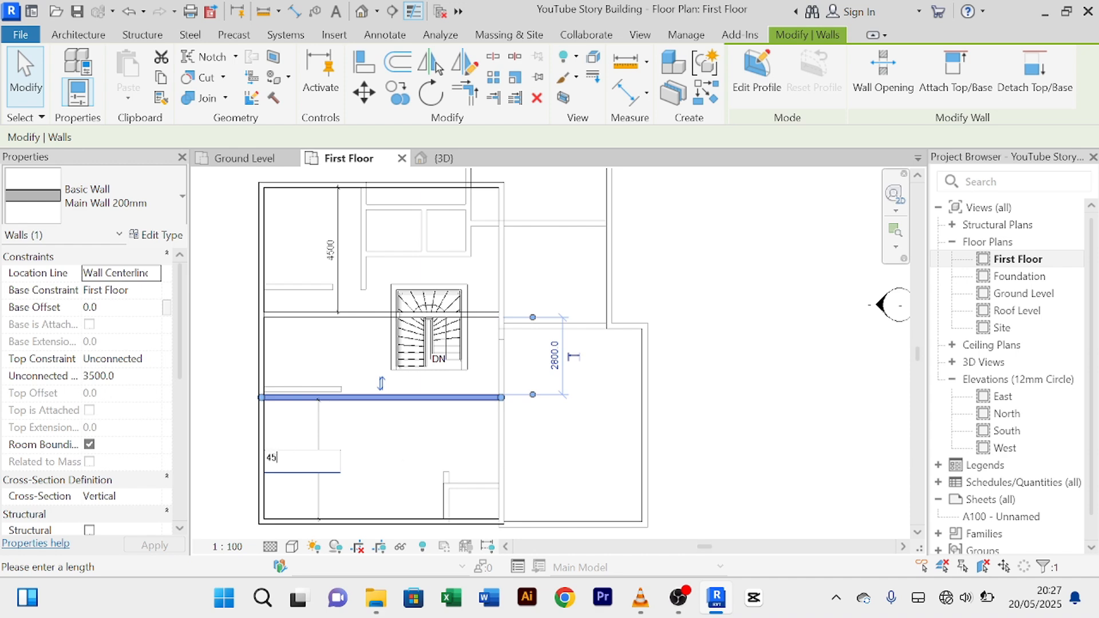
{"action": "type", "text": "00"}
{"action": "key", "text": "Return"}
{"action": "left_click", "coordinate": [390, 445]}
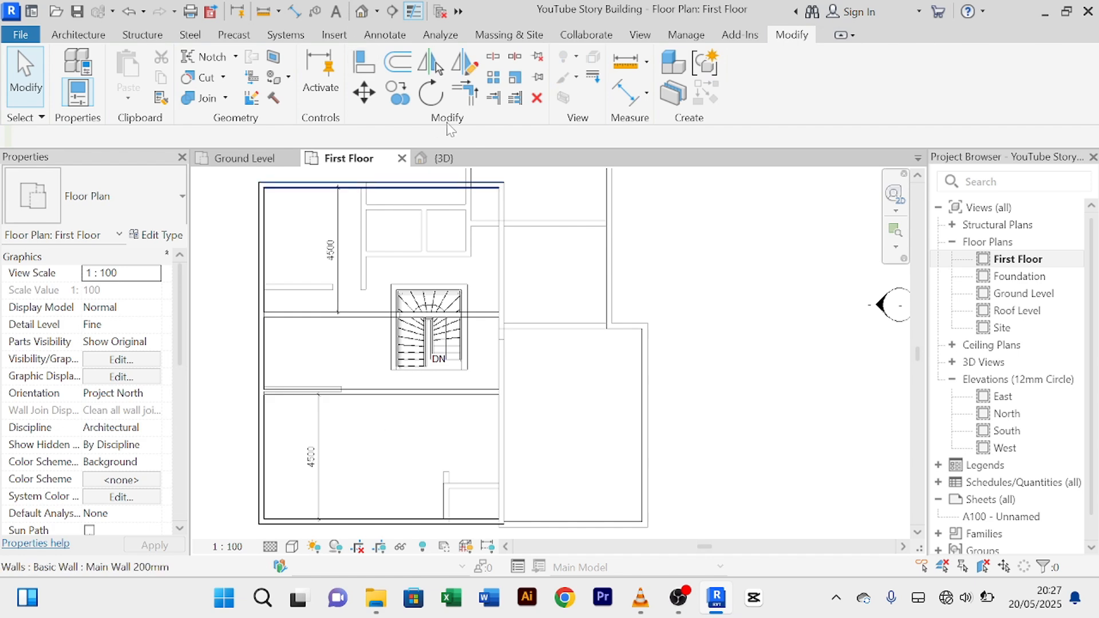
{"action": "left_click", "coordinate": [627, 92]}
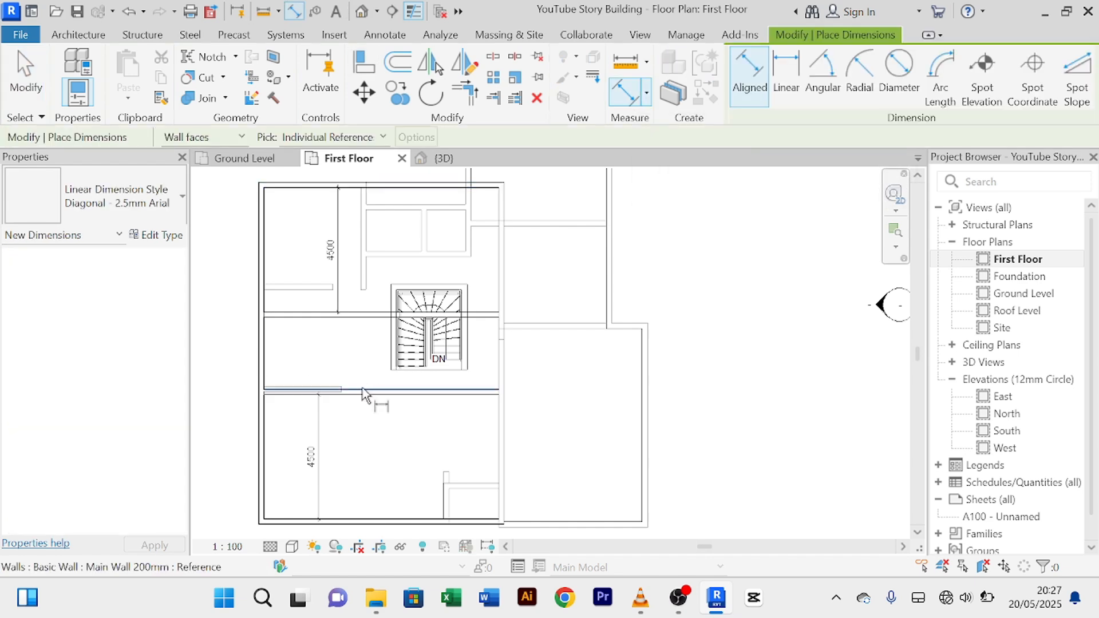
Step: Dimension the 2600 corridor between the two interior walls
{"action": "left_click", "coordinate": [357, 324]}
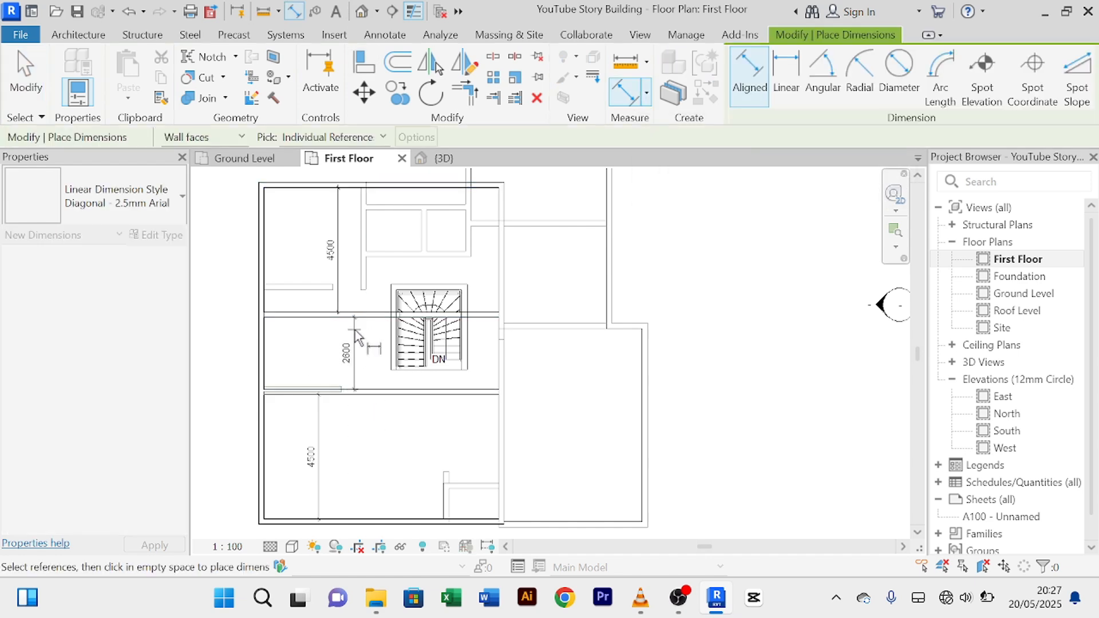
{"action": "left_click", "coordinate": [353, 333]}
{"action": "right_click", "coordinate": [726, 267]}
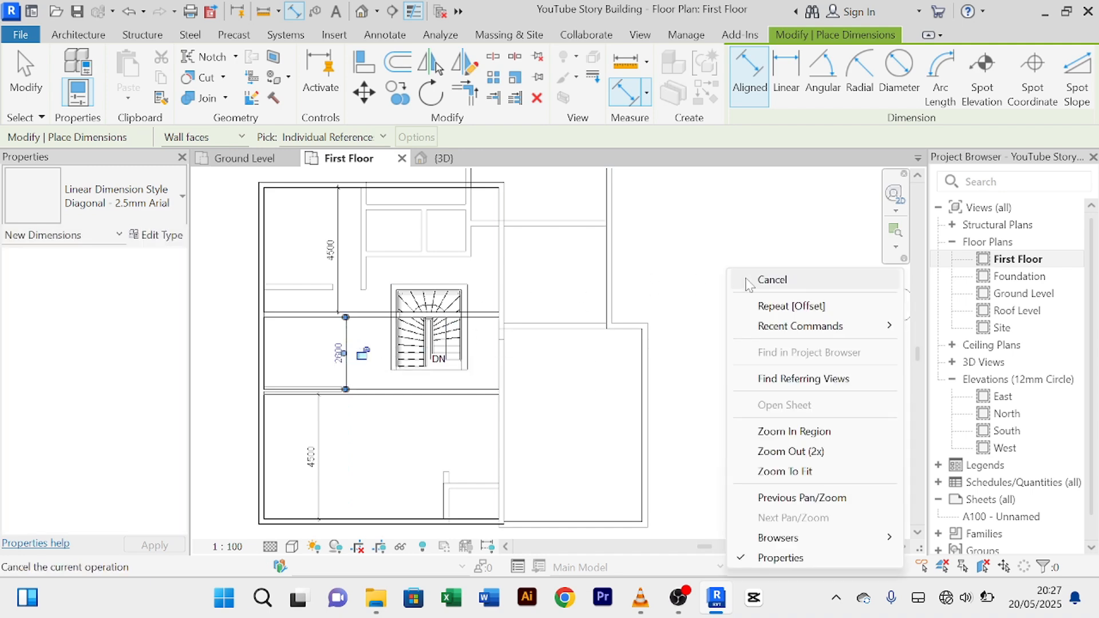
{"action": "left_click", "coordinate": [746, 280]}
{"action": "right_click", "coordinate": [728, 229]}
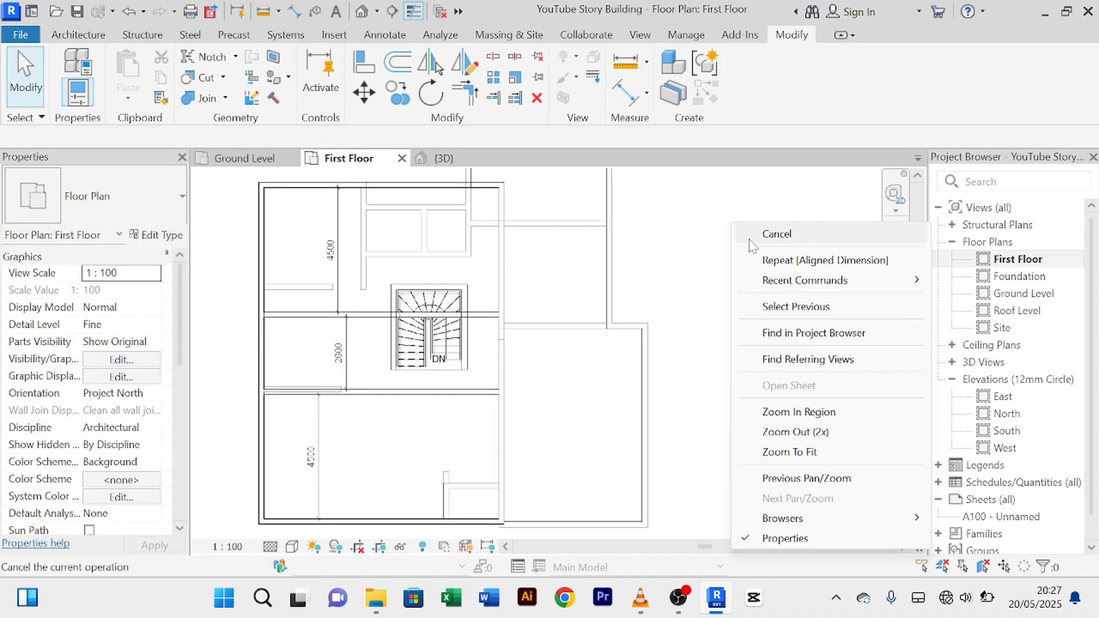
{"action": "left_click", "coordinate": [738, 234]}
{"action": "right_click", "coordinate": [710, 218]}
{"action": "left_click", "coordinate": [727, 225]}
Step: Move the upper interior wall so the top room measures 5000
{"action": "middle_click_drag", "start_coordinate": [621, 314], "coordinate": [733, 323]}
{"action": "scroll", "coordinate": [431, 328], "scroll_direction": "up", "scroll_amount": 2}
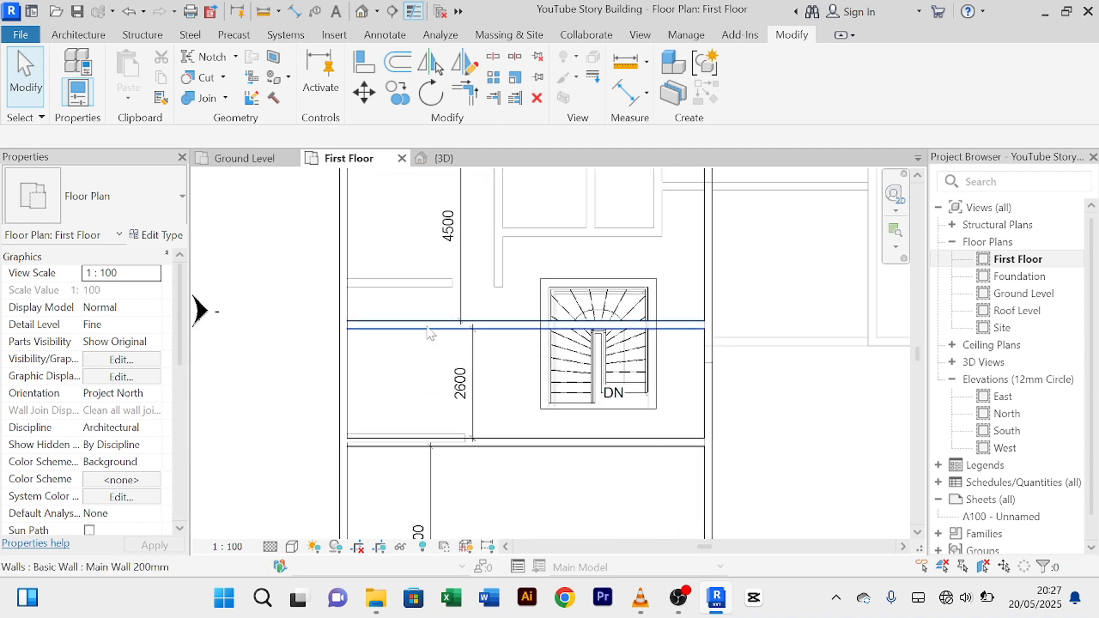
{"action": "left_click", "coordinate": [431, 327]}
{"action": "left_click", "coordinate": [451, 226]}
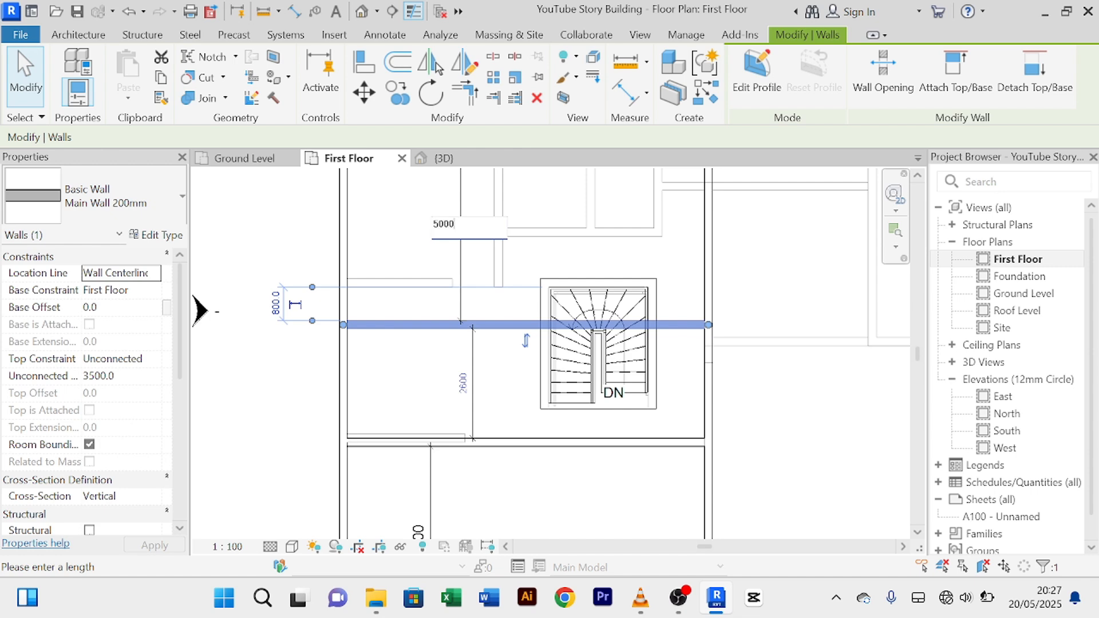
{"action": "key", "text": "Return"}
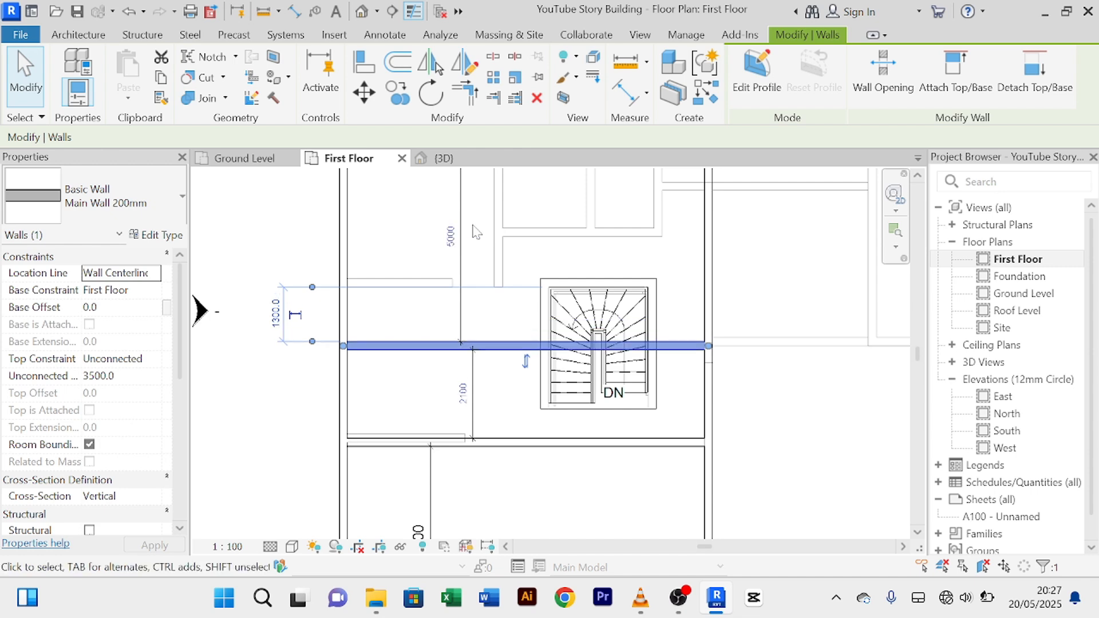
{"action": "left_click", "coordinate": [545, 488]}
Step: Move the lower interior wall so the bottom room measures 5000, leaving a 1600 corridor
{"action": "scroll", "coordinate": [551, 488], "scroll_direction": "down", "scroll_amount": 2}
{"action": "middle_click_drag", "start_coordinate": [550, 487], "coordinate": [517, 373]}
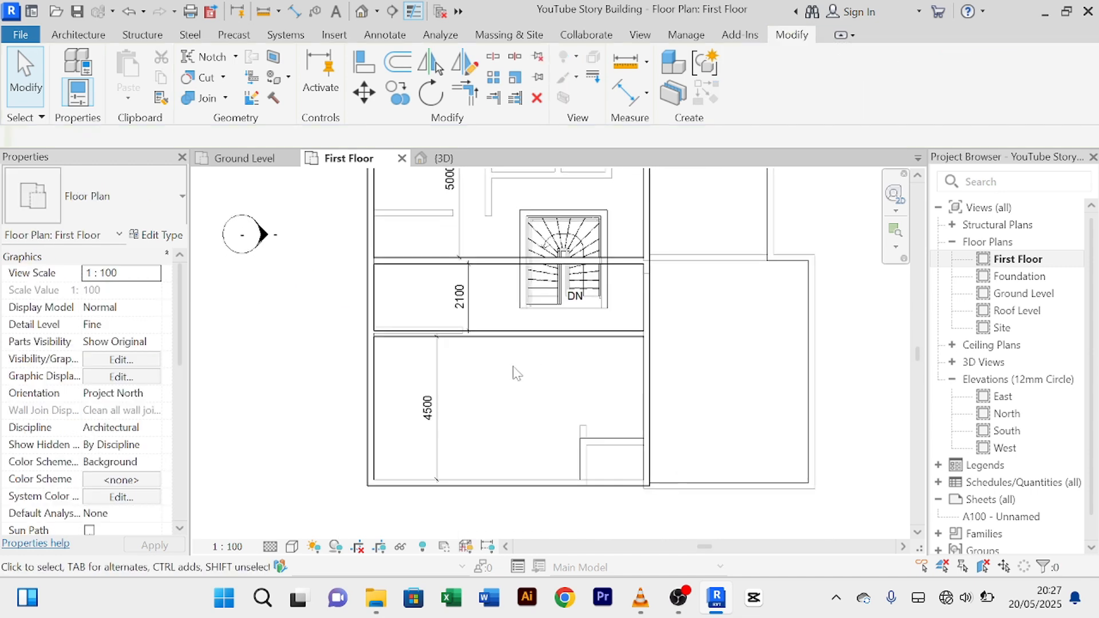
{"action": "left_click", "coordinate": [482, 337]}
{"action": "left_click", "coordinate": [428, 408]}
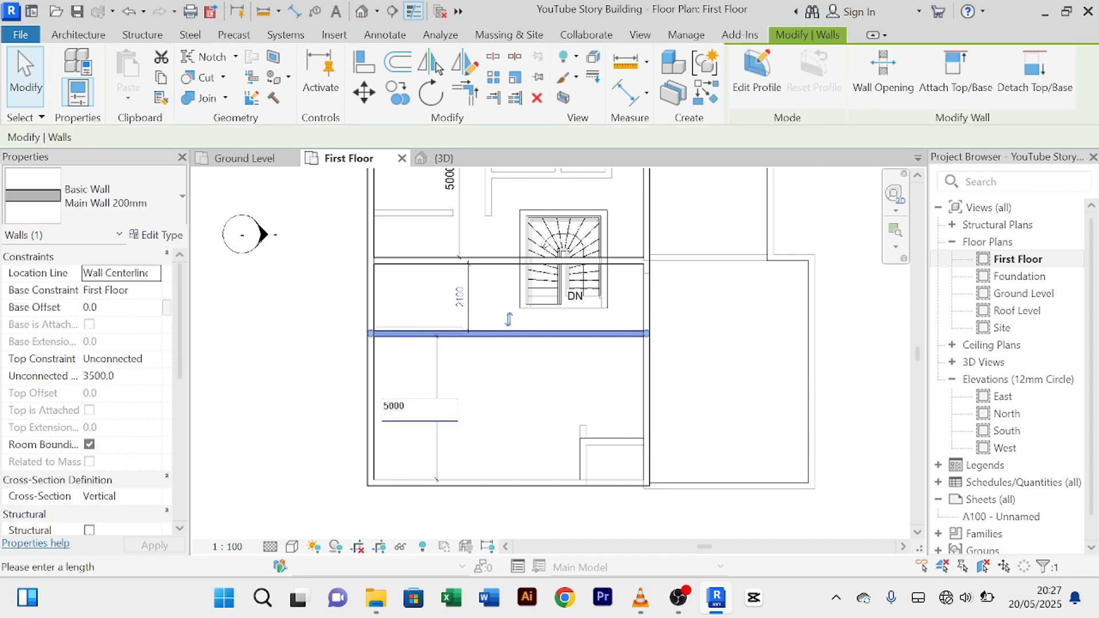
{"action": "key", "text": "Return"}
{"action": "left_click", "coordinate": [554, 383]}
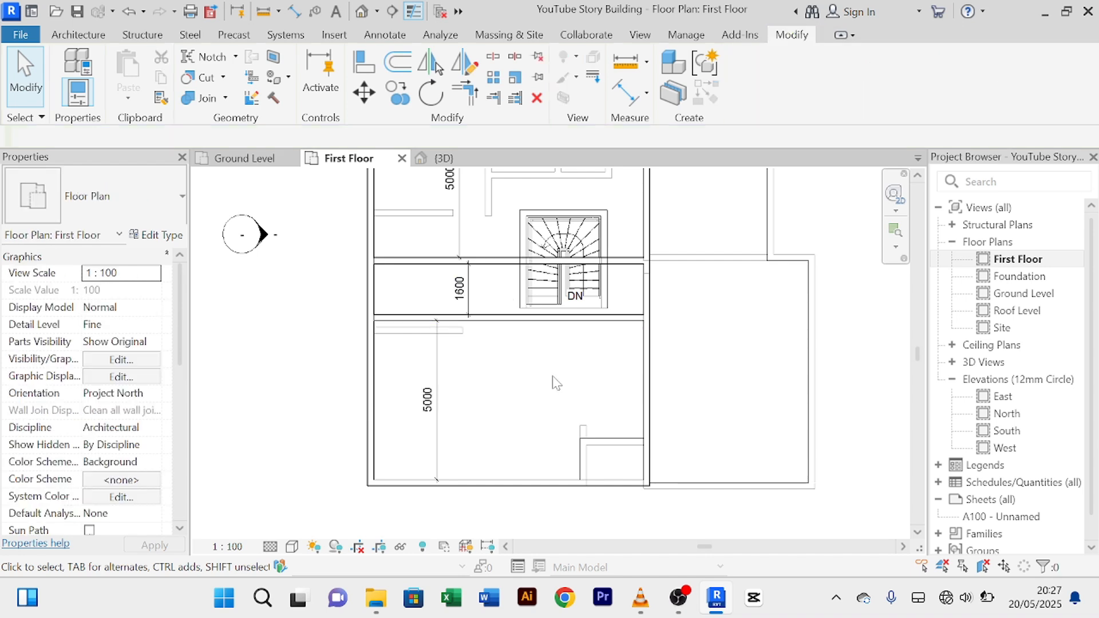
{"action": "scroll", "coordinate": [538, 412], "scroll_direction": "down", "scroll_amount": 2}
{"action": "scroll", "coordinate": [486, 385], "scroll_direction": "up", "scroll_amount": 5}
{"action": "scroll", "coordinate": [465, 401], "scroll_direction": "down", "scroll_amount": 2}
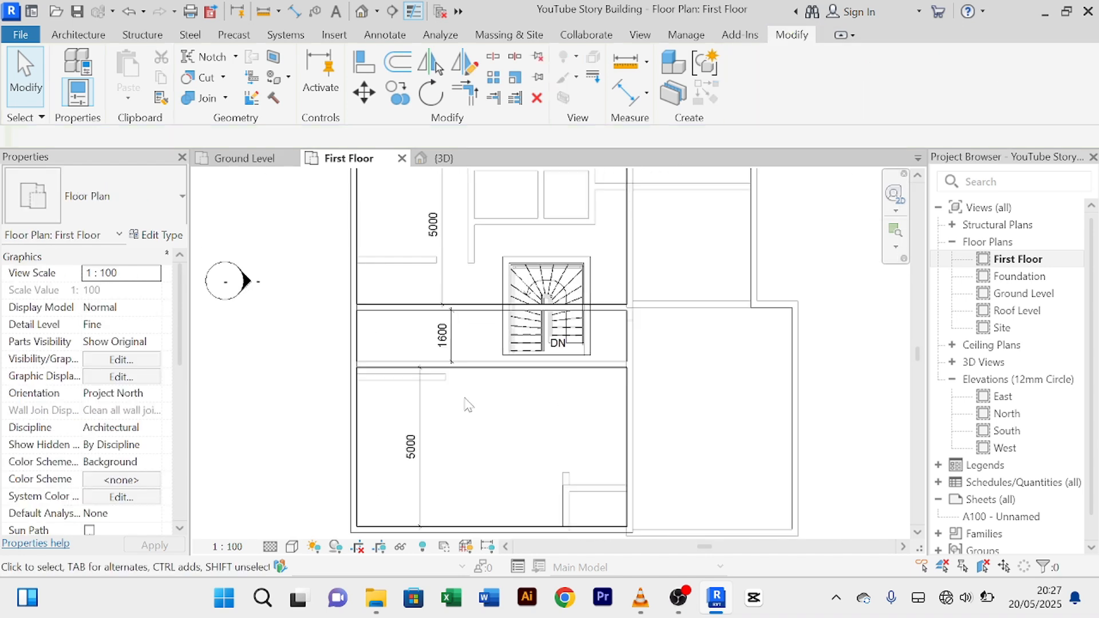
{"action": "scroll", "coordinate": [466, 412], "scroll_direction": "up", "scroll_amount": 2}
{"action": "scroll", "coordinate": [466, 417], "scroll_direction": "down", "scroll_amount": 2}
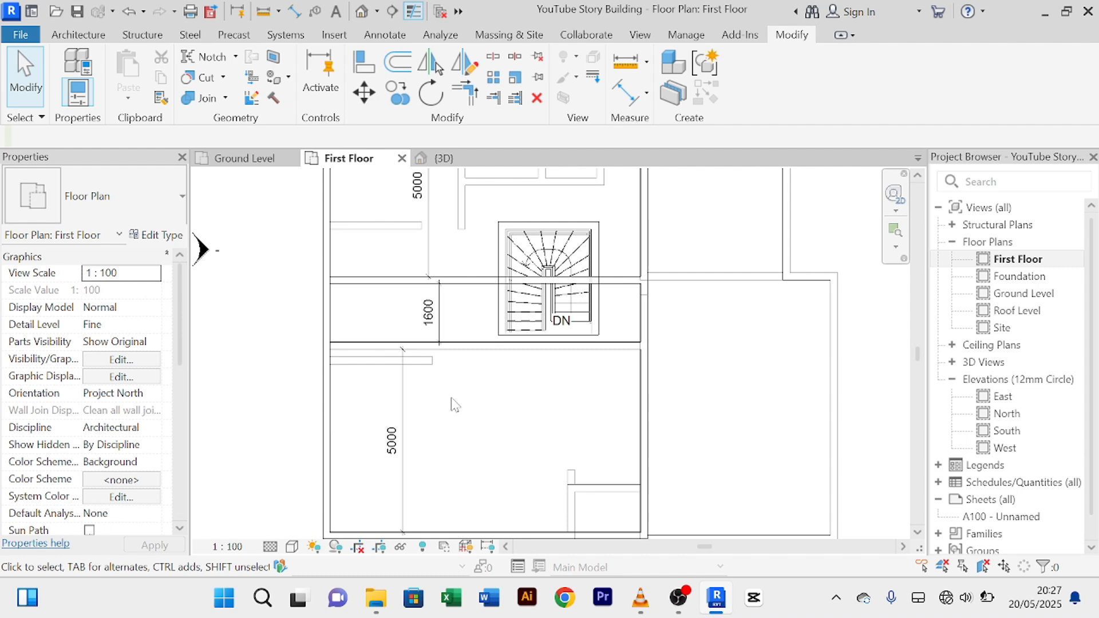
{"action": "scroll", "coordinate": [455, 405], "scroll_direction": "down", "scroll_amount": 2}
{"action": "scroll", "coordinate": [463, 271], "scroll_direction": "up", "scroll_amount": 2}
{"action": "scroll", "coordinate": [469, 263], "scroll_direction": "down", "scroll_amount": 1}
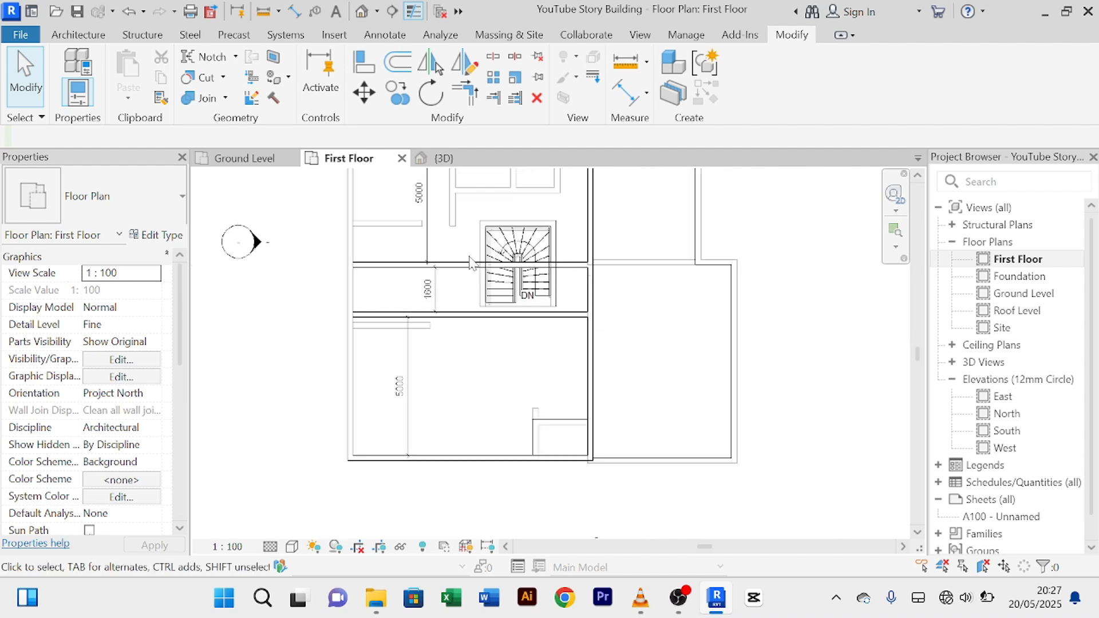
{"action": "scroll", "coordinate": [469, 264], "scroll_direction": "down", "scroll_amount": 2}
{"action": "scroll", "coordinate": [479, 362], "scroll_direction": "up", "scroll_amount": 1}
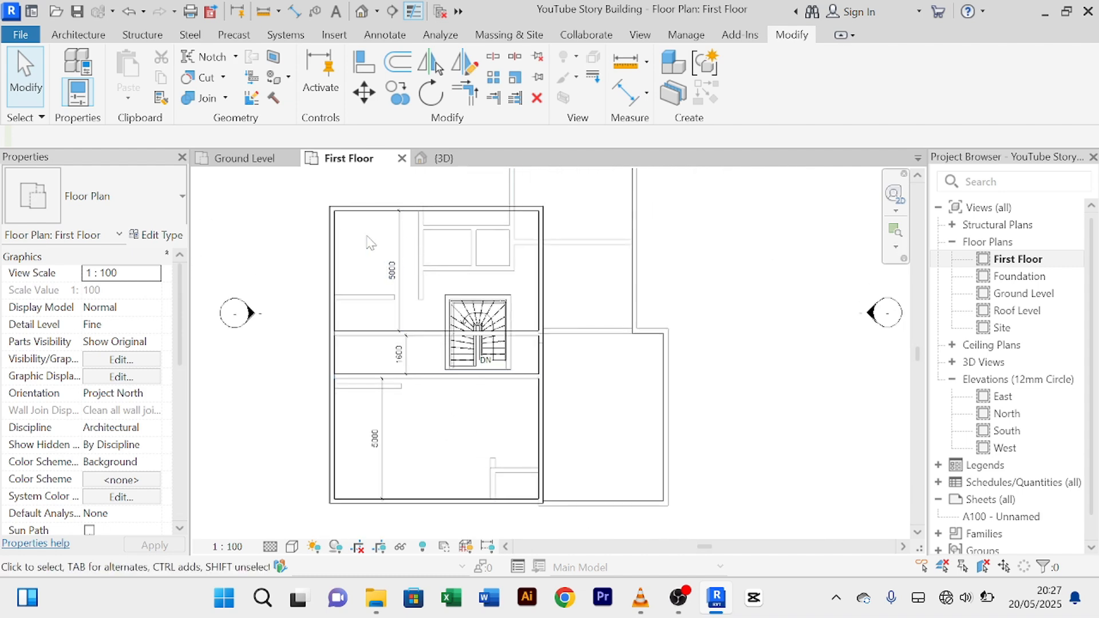
Step: Offset-copy the left exterior wall 4000 mm inward as a new vertical interior wall
{"action": "left_click", "coordinate": [336, 243]}
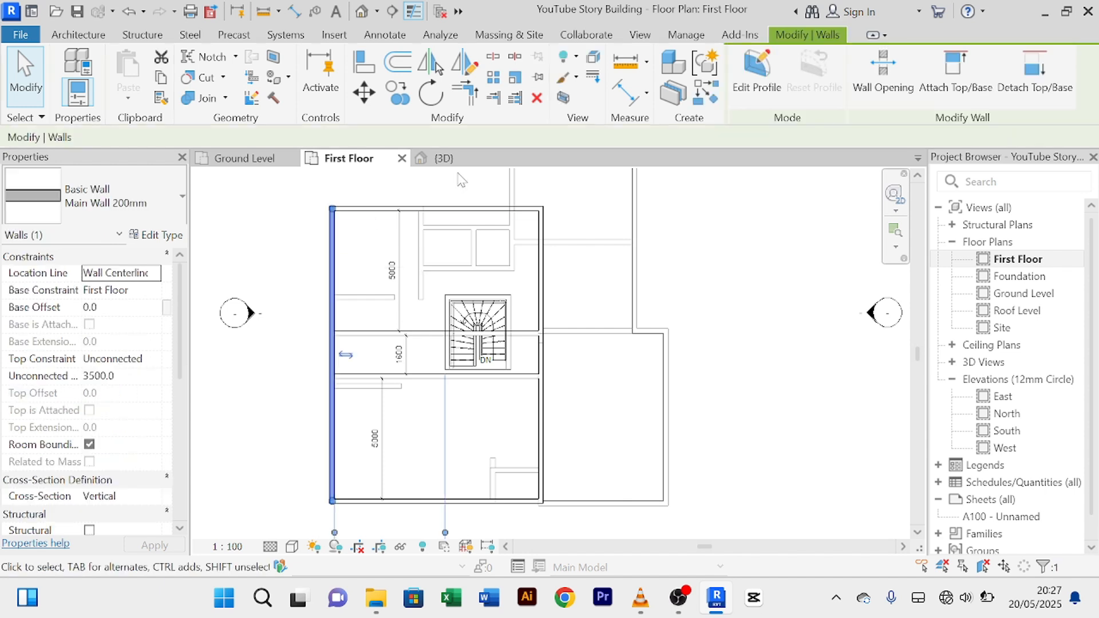
{"action": "left_click", "coordinate": [404, 68]}
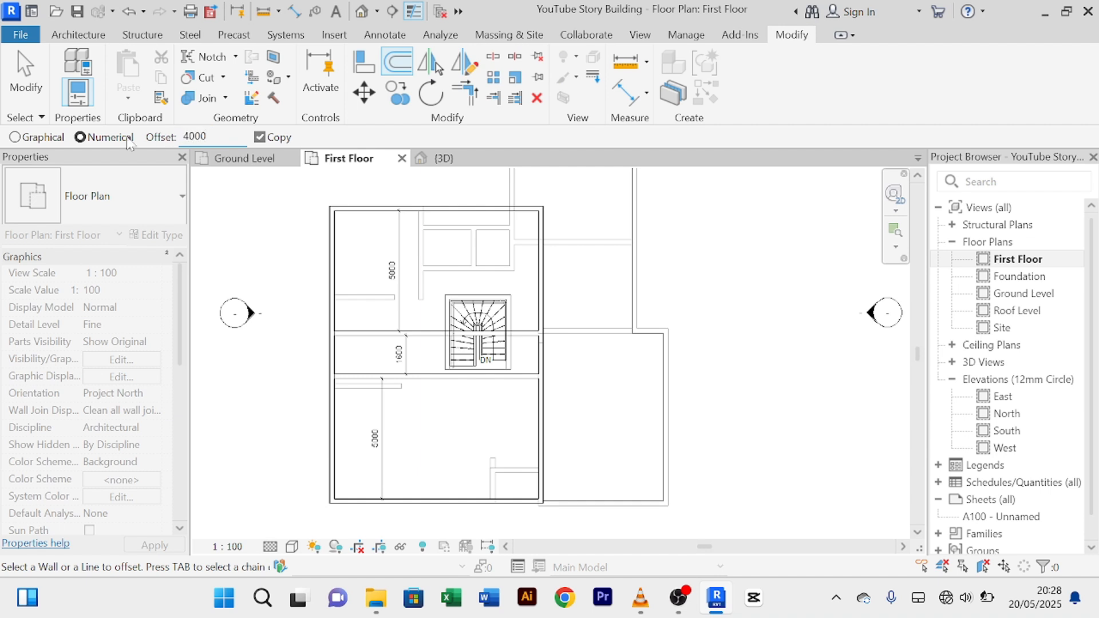
{"action": "left_click", "coordinate": [338, 280]}
{"action": "right_click", "coordinate": [761, 245]}
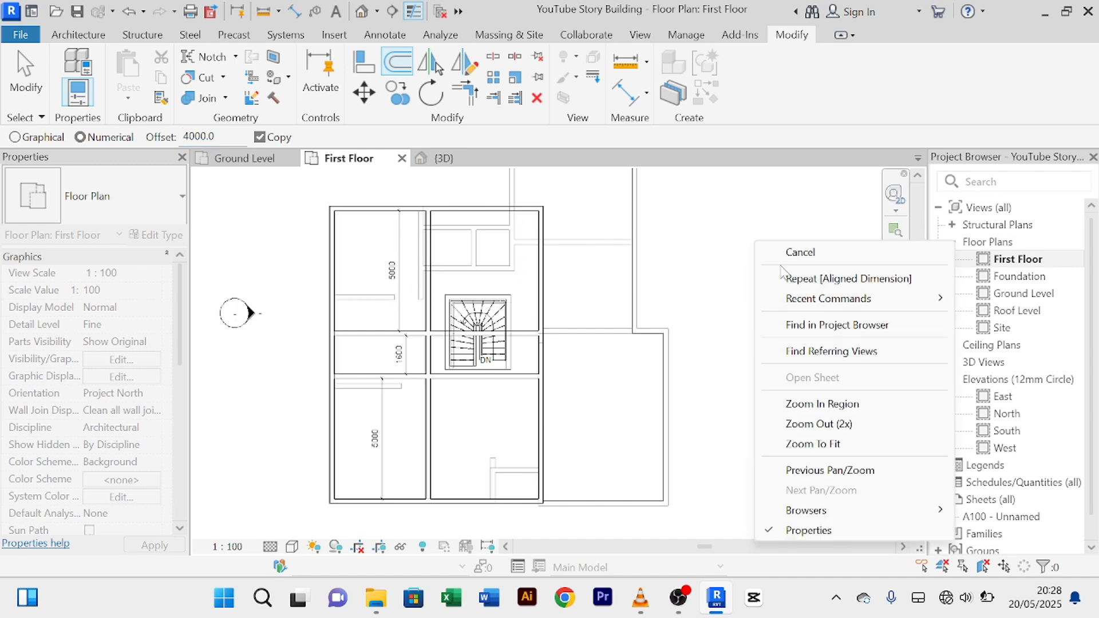
{"action": "left_click", "coordinate": [778, 256]}
{"action": "right_click", "coordinate": [751, 230]}
{"action": "left_click", "coordinate": [770, 244]}
{"action": "scroll", "coordinate": [427, 407], "scroll_direction": "up", "scroll_amount": 4}
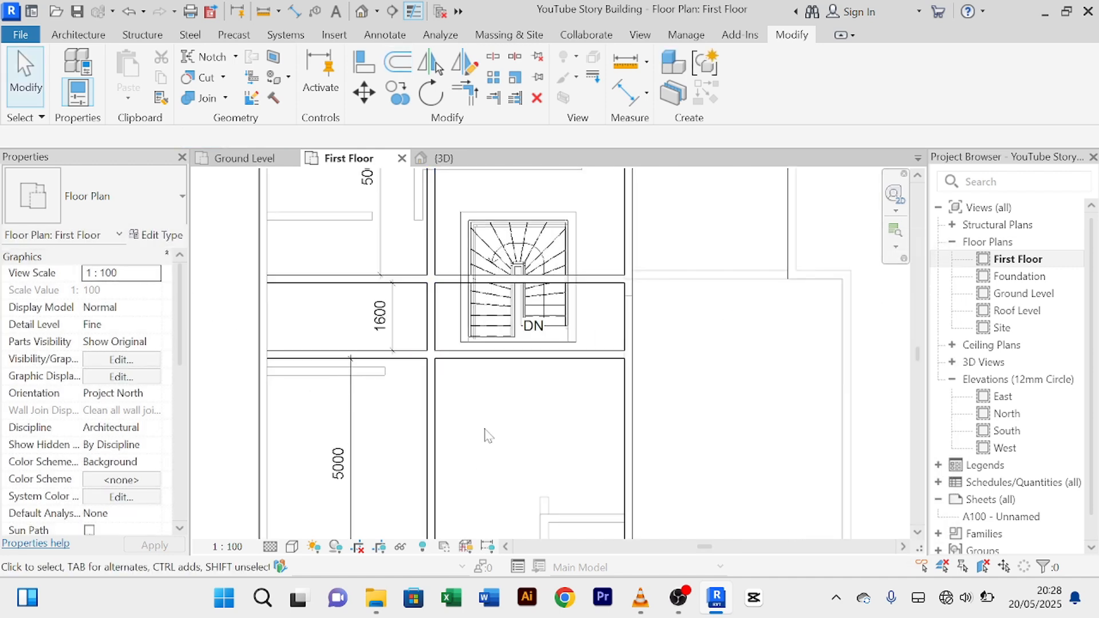
{"action": "scroll", "coordinate": [485, 432], "scroll_direction": "down", "scroll_amount": 1}
{"action": "middle_click_drag", "start_coordinate": [482, 429], "coordinate": [441, 360]}
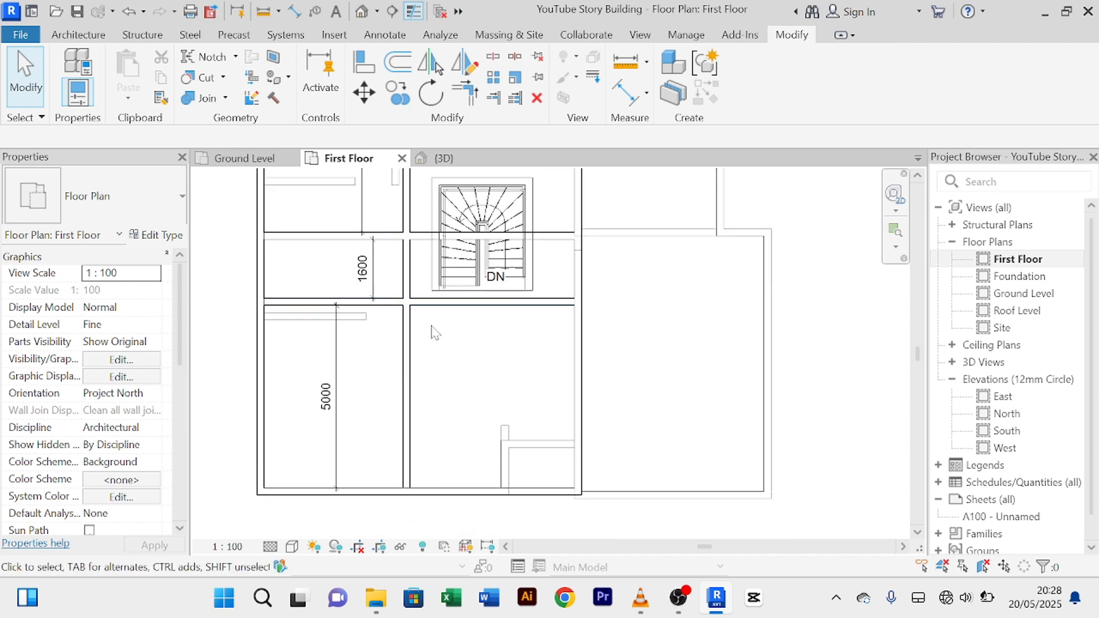
Step: Trim the central vertical wall and the horizontal walls beside the stair into clean corners
{"action": "left_click", "coordinate": [493, 57]}
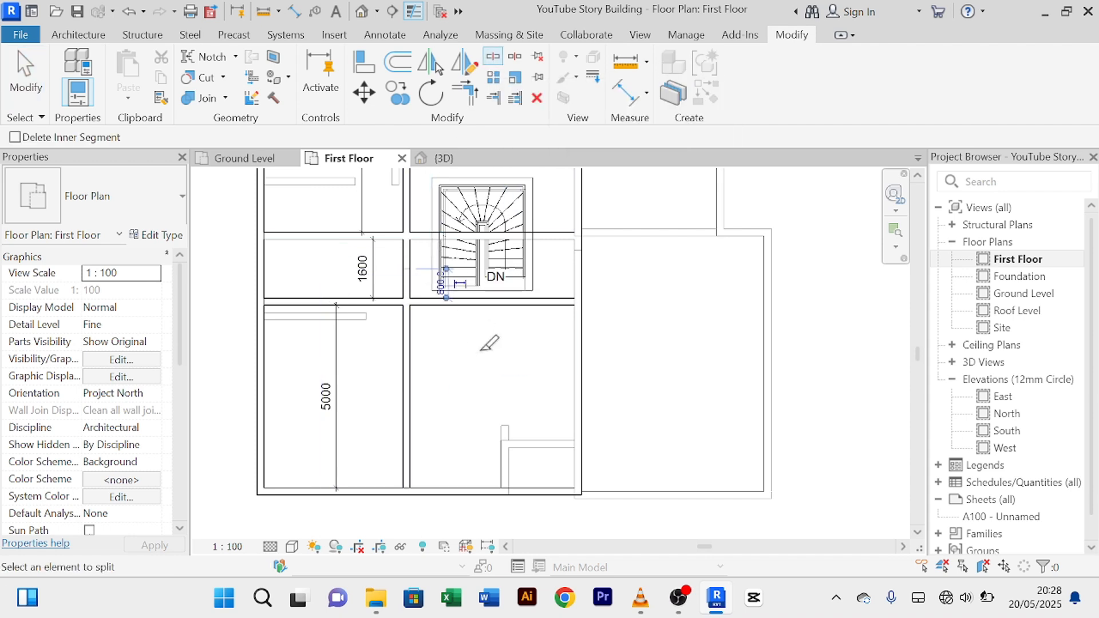
{"action": "scroll", "coordinate": [480, 346], "scroll_direction": "down", "scroll_amount": 2}
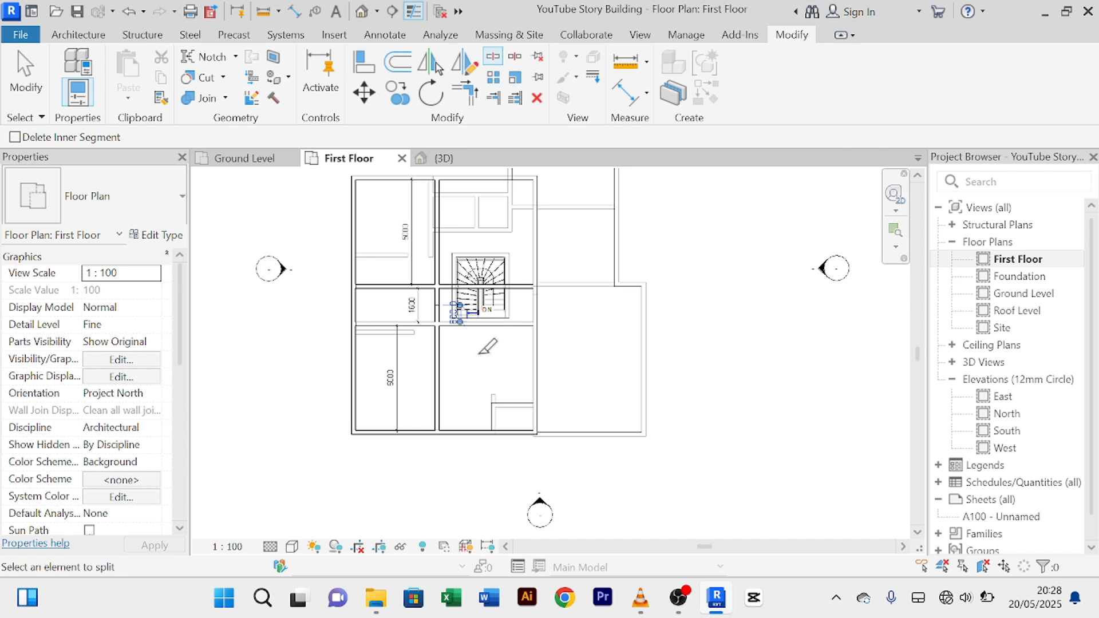
{"action": "left_click", "coordinate": [465, 96]}
{"action": "scroll", "coordinate": [468, 312], "scroll_direction": "up", "scroll_amount": 2}
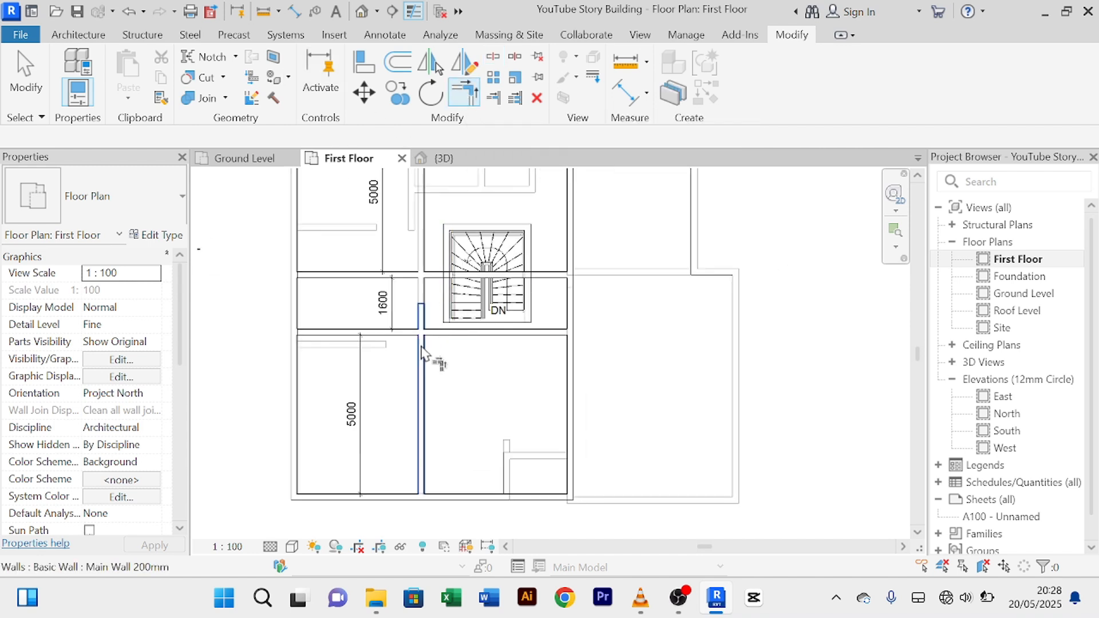
{"action": "left_click", "coordinate": [421, 358]}
{"action": "left_click", "coordinate": [405, 333]}
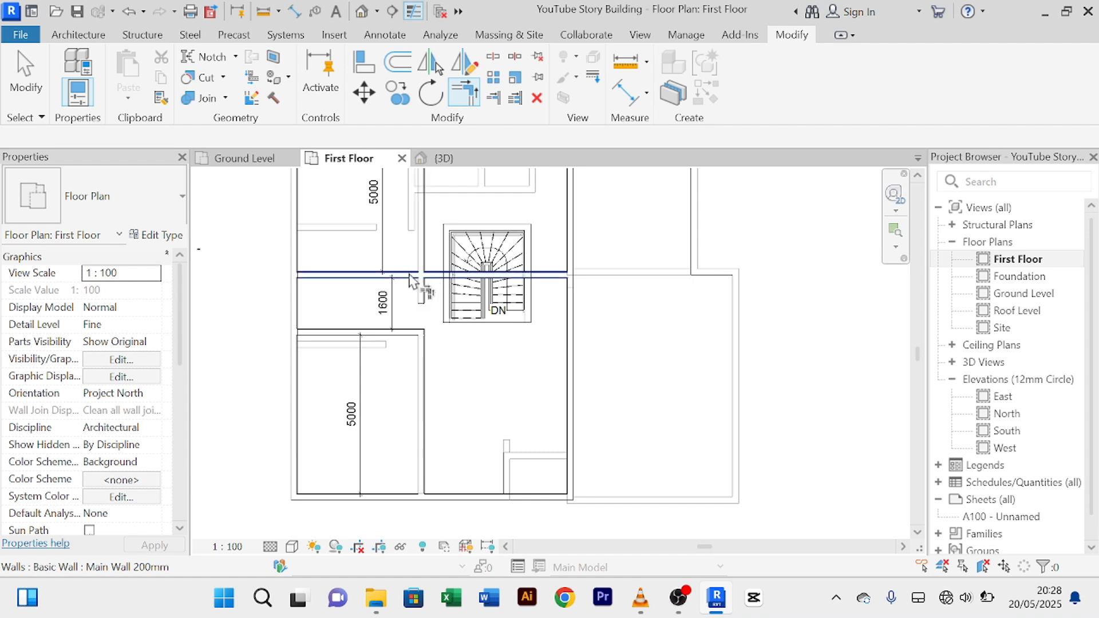
{"action": "left_click", "coordinate": [403, 276]}
{"action": "left_click", "coordinate": [427, 289]}
{"action": "scroll", "coordinate": [459, 360], "scroll_direction": "down", "scroll_amount": 4}
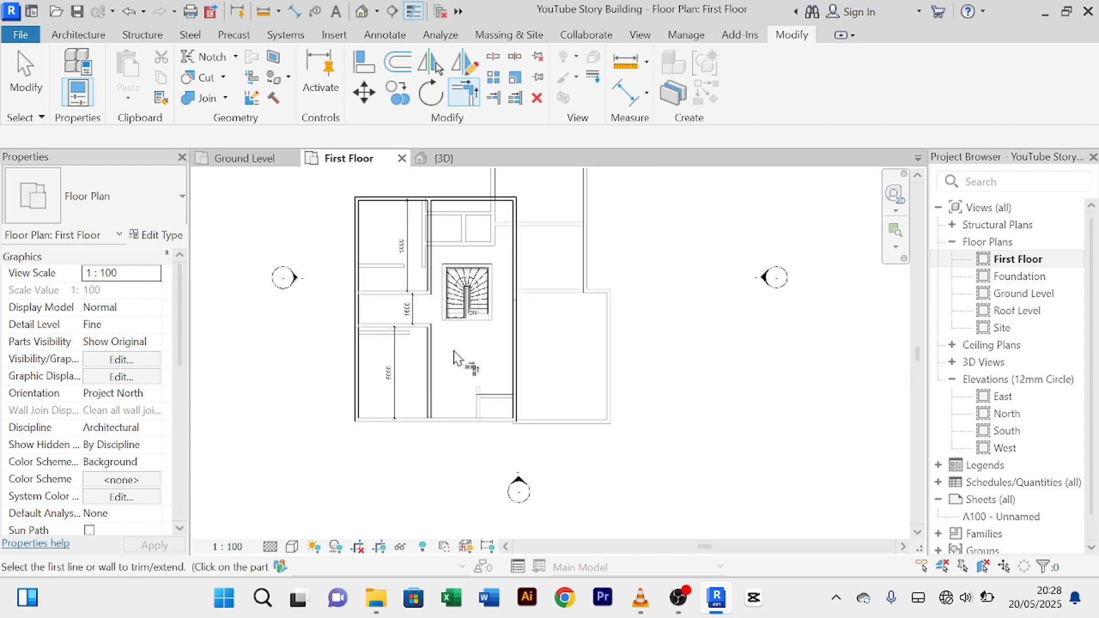
{"action": "right_click", "coordinate": [502, 252]}
{"action": "left_click", "coordinate": [542, 259]}
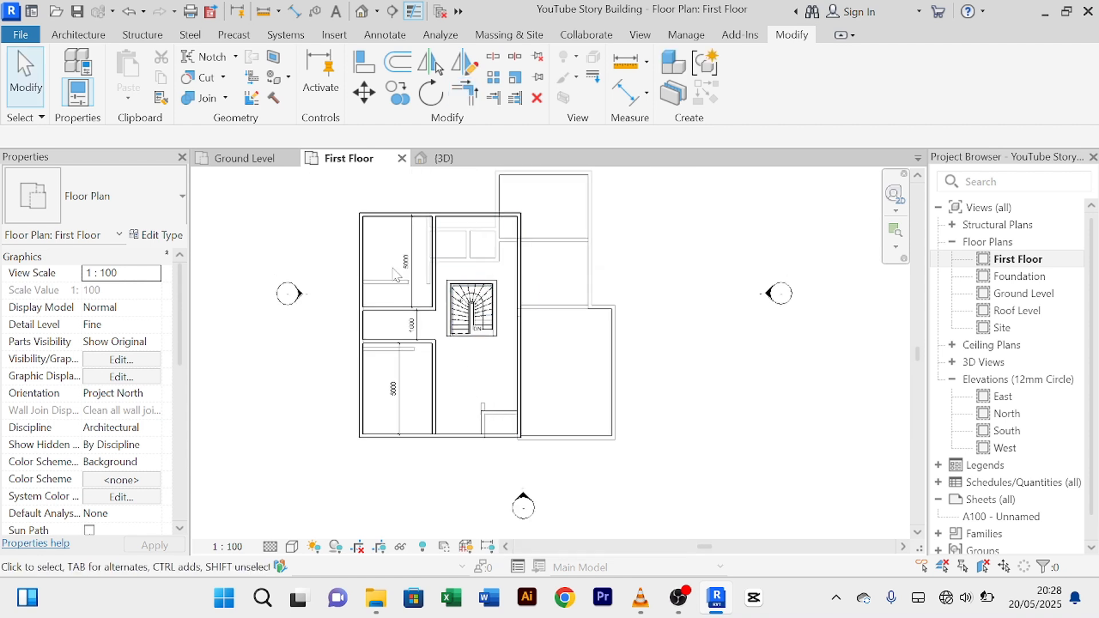
Step: Pan and zoom the plan to centre the rooms above the stair
{"action": "scroll", "coordinate": [428, 256], "scroll_direction": "up", "scroll_amount": 3}
{"action": "scroll", "coordinate": [368, 292], "scroll_direction": "down", "scroll_amount": 2}
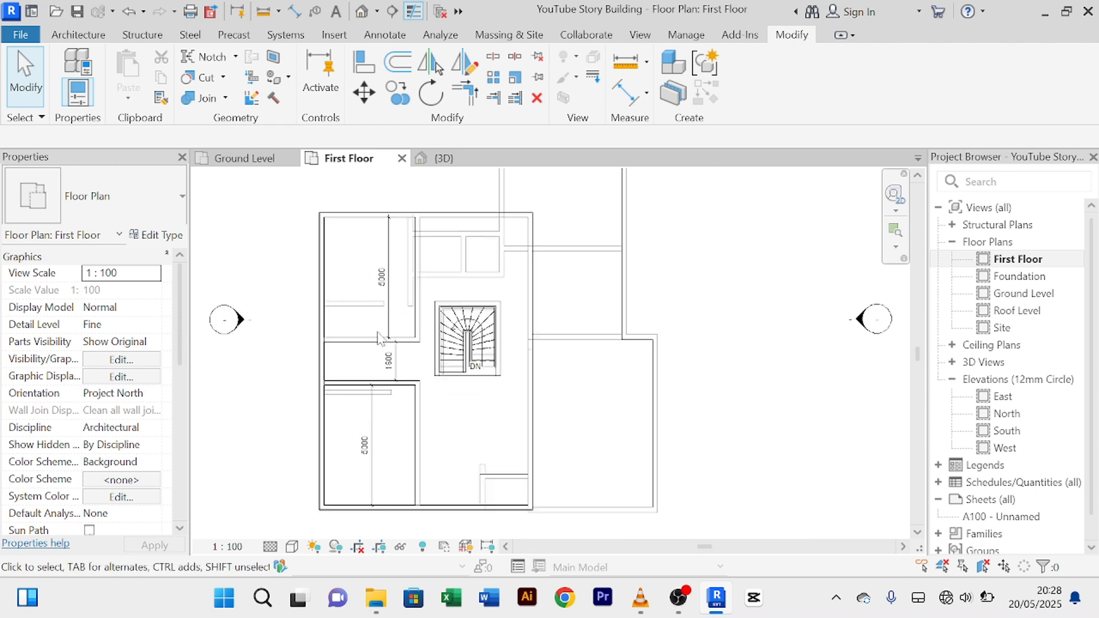
{"action": "scroll", "coordinate": [390, 440], "scroll_direction": "down", "scroll_amount": 2}
{"action": "middle_click_drag", "start_coordinate": [398, 442], "coordinate": [363, 377]}
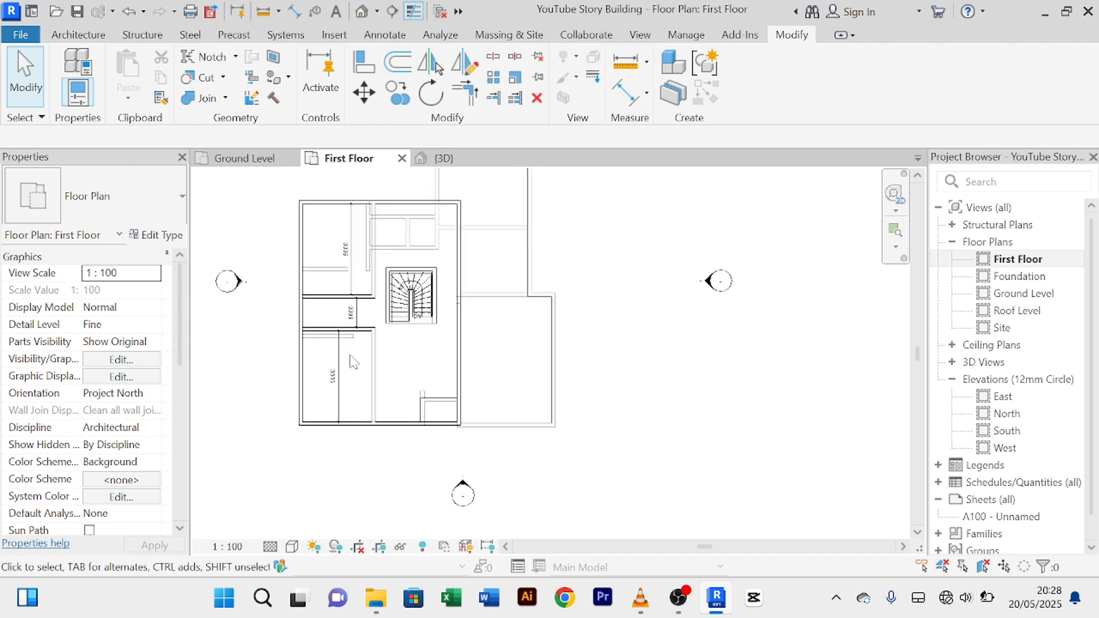
{"action": "scroll", "coordinate": [363, 294], "scroll_direction": "up", "scroll_amount": 4}
{"action": "scroll", "coordinate": [375, 266], "scroll_direction": "down", "scroll_amount": 3}
{"action": "scroll", "coordinate": [400, 269], "scroll_direction": "up", "scroll_amount": 3}
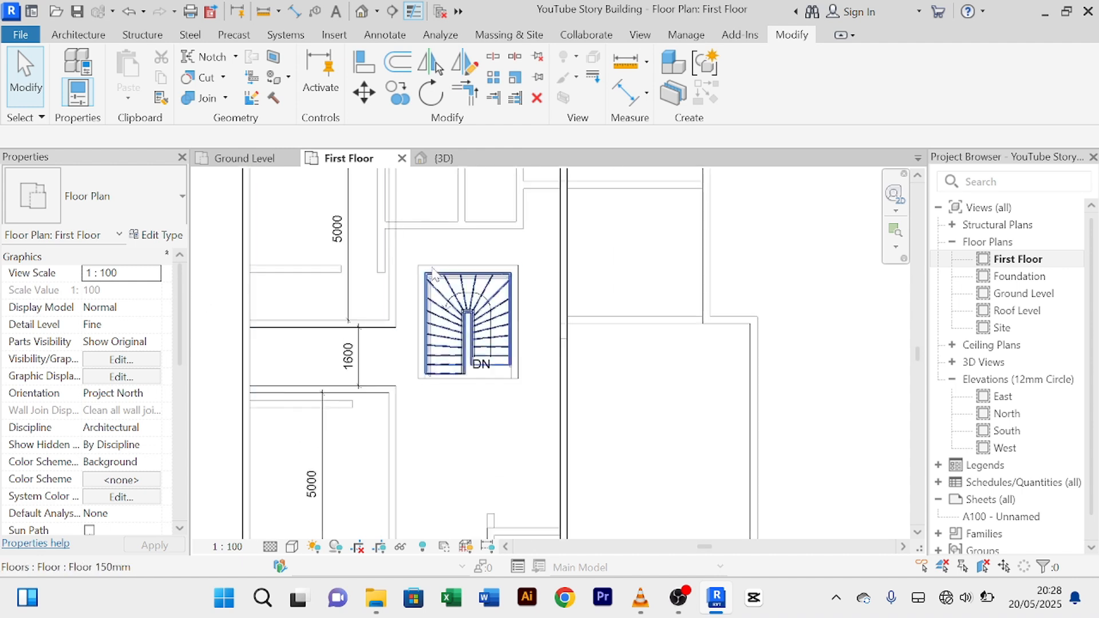
{"action": "middle_click_drag", "start_coordinate": [452, 240], "coordinate": [425, 269]}
{"action": "scroll", "coordinate": [413, 253], "scroll_direction": "down", "scroll_amount": 5}
{"action": "scroll", "coordinate": [392, 396], "scroll_direction": "up", "scroll_amount": 3}
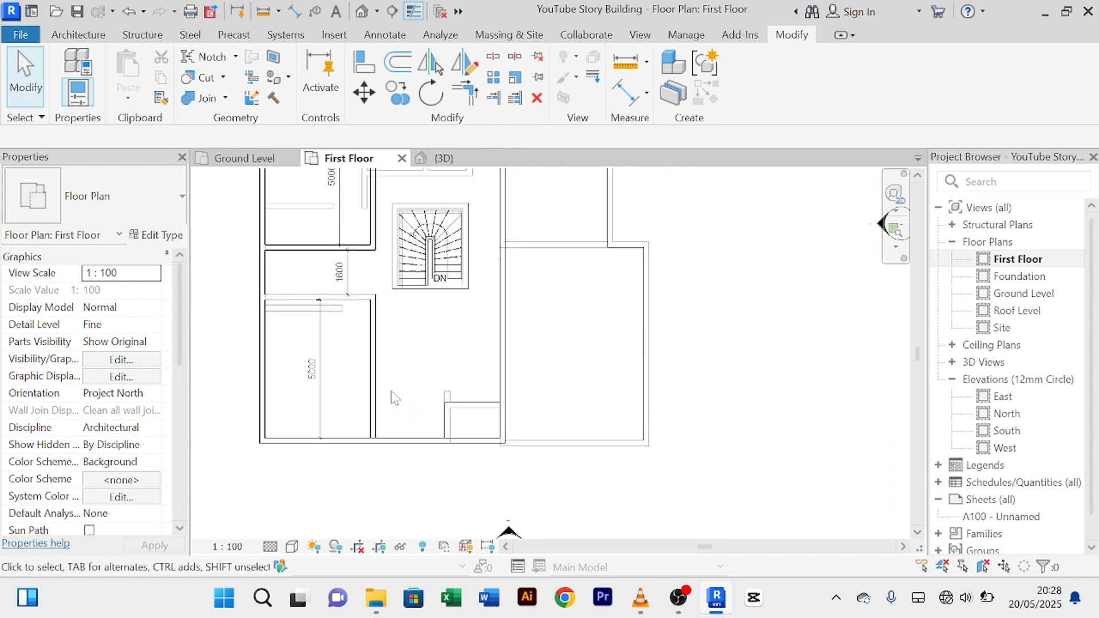
{"action": "middle_click_drag", "start_coordinate": [414, 419], "coordinate": [391, 497]}
{"action": "middle_click_drag", "start_coordinate": [414, 241], "coordinate": [406, 346]}
Step: Place a 4500 aligned dimension between the two vertical walls above the stair
{"action": "scroll", "coordinate": [394, 332], "scroll_direction": "up", "scroll_amount": 1}
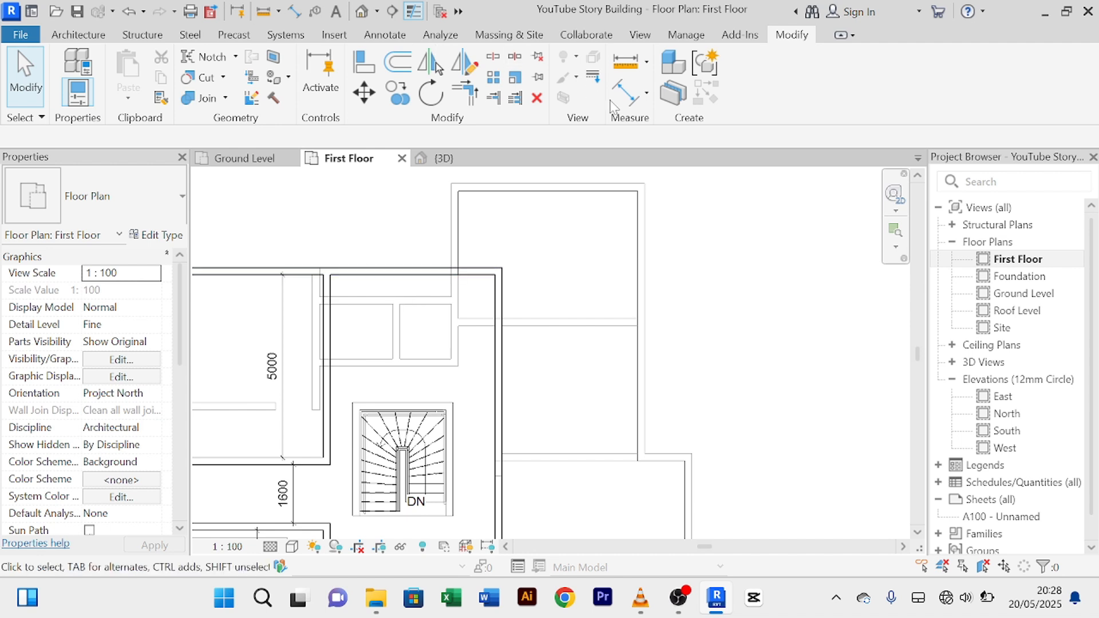
{"action": "left_click", "coordinate": [630, 95]}
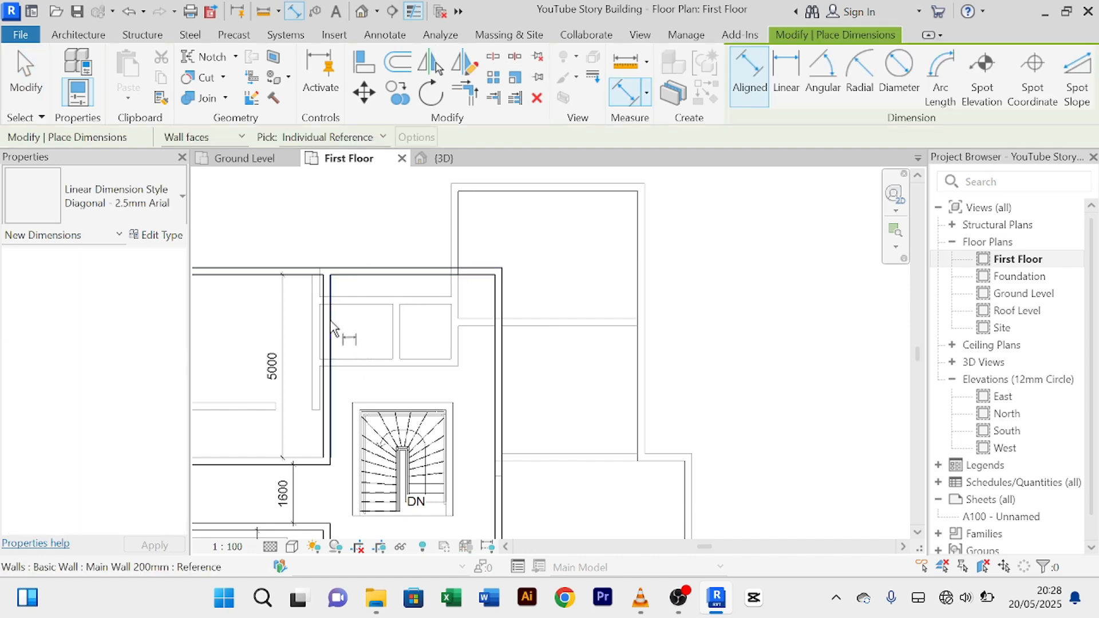
{"action": "left_click", "coordinate": [331, 327]}
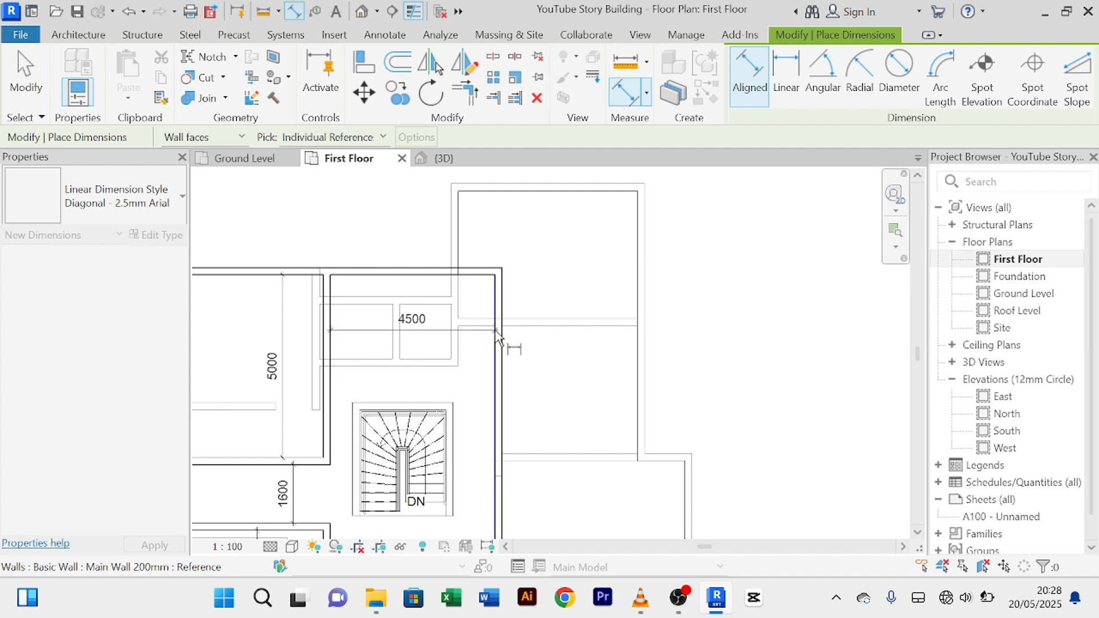
{"action": "left_click", "coordinate": [497, 333]}
{"action": "left_click", "coordinate": [475, 336]}
Step: Cancel out of the dimension command until no command remains active
{"action": "right_click", "coordinate": [544, 237]}
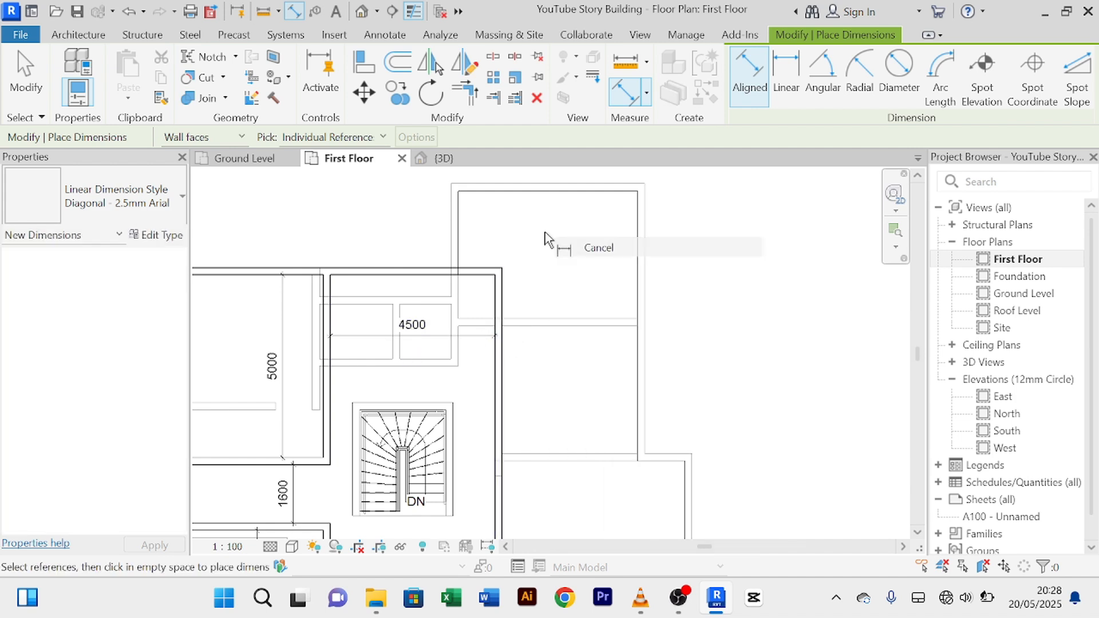
{"action": "right_click", "coordinate": [538, 223]}
{"action": "left_click", "coordinate": [550, 234]}
{"action": "right_click", "coordinate": [530, 221]}
{"action": "left_click", "coordinate": [547, 234]}
{"action": "right_click", "coordinate": [529, 212]}
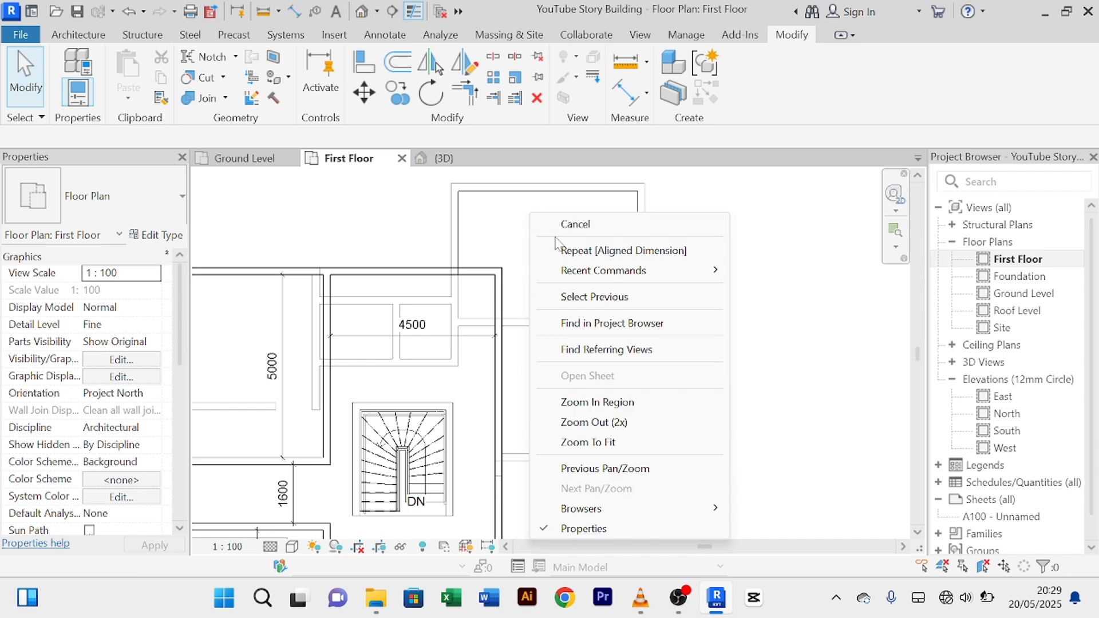
{"action": "left_click", "coordinate": [558, 227]}
{"action": "right_click", "coordinate": [543, 218]}
{"action": "left_click", "coordinate": [554, 229]}
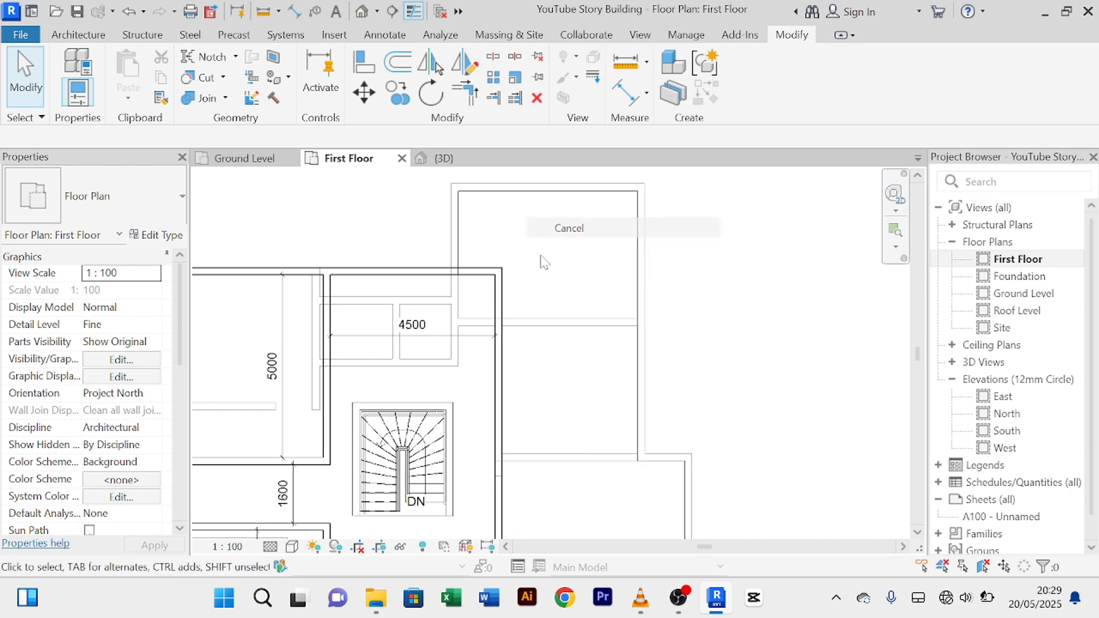
{"action": "scroll", "coordinate": [462, 350], "scroll_direction": "down", "scroll_amount": 3}
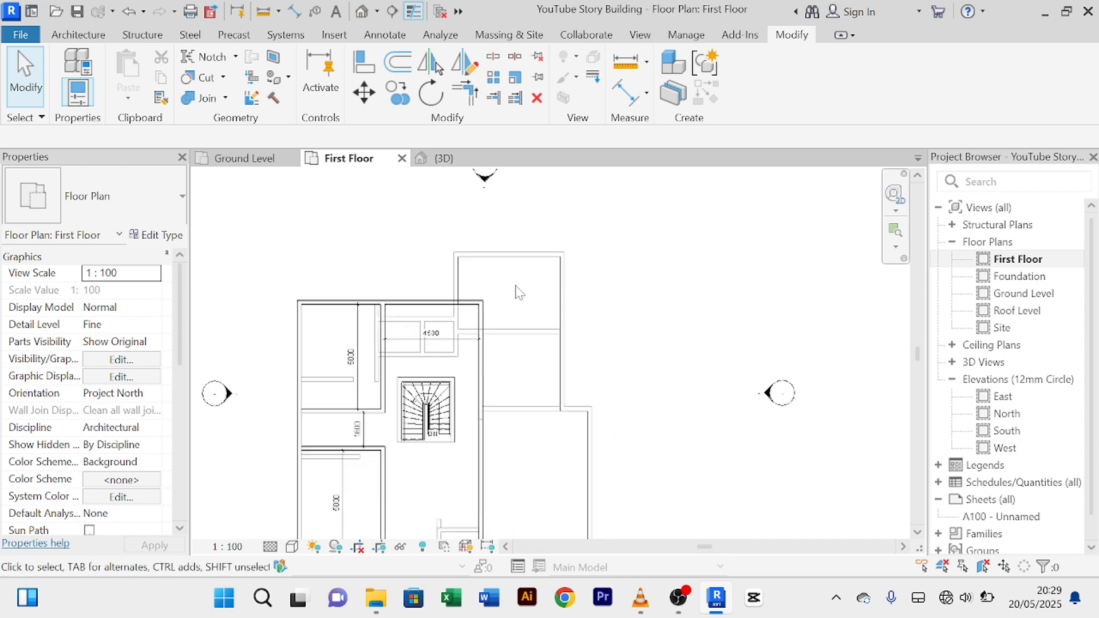
{"action": "scroll", "coordinate": [519, 293], "scroll_direction": "up", "scroll_amount": 2}
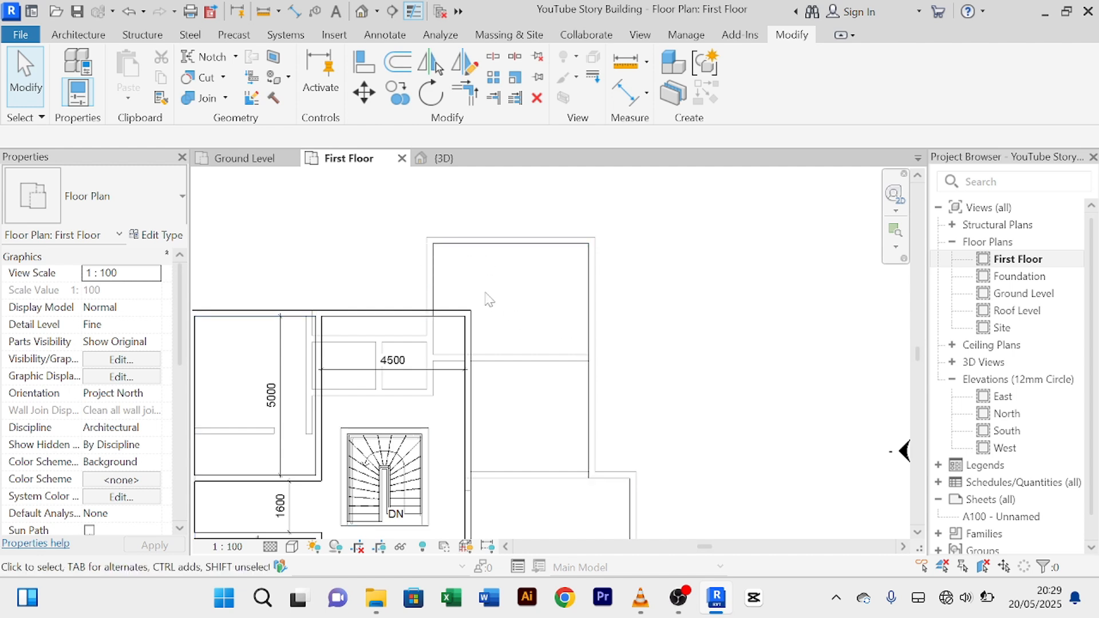
{"action": "scroll", "coordinate": [429, 362], "scroll_direction": "up", "scroll_amount": 1}
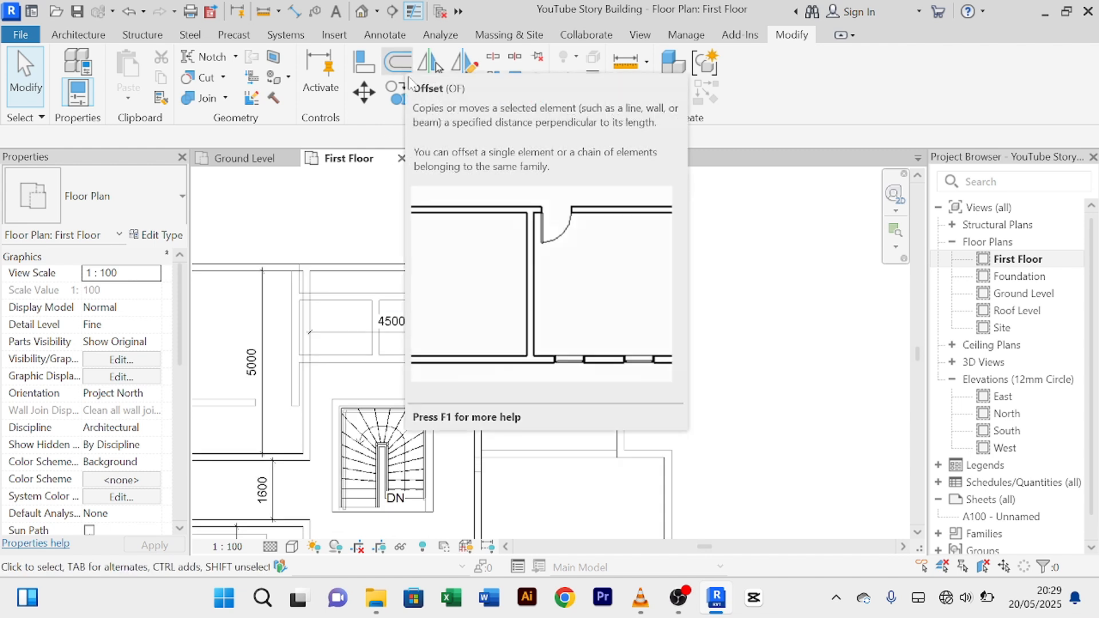
{"action": "left_click", "coordinate": [480, 366]}
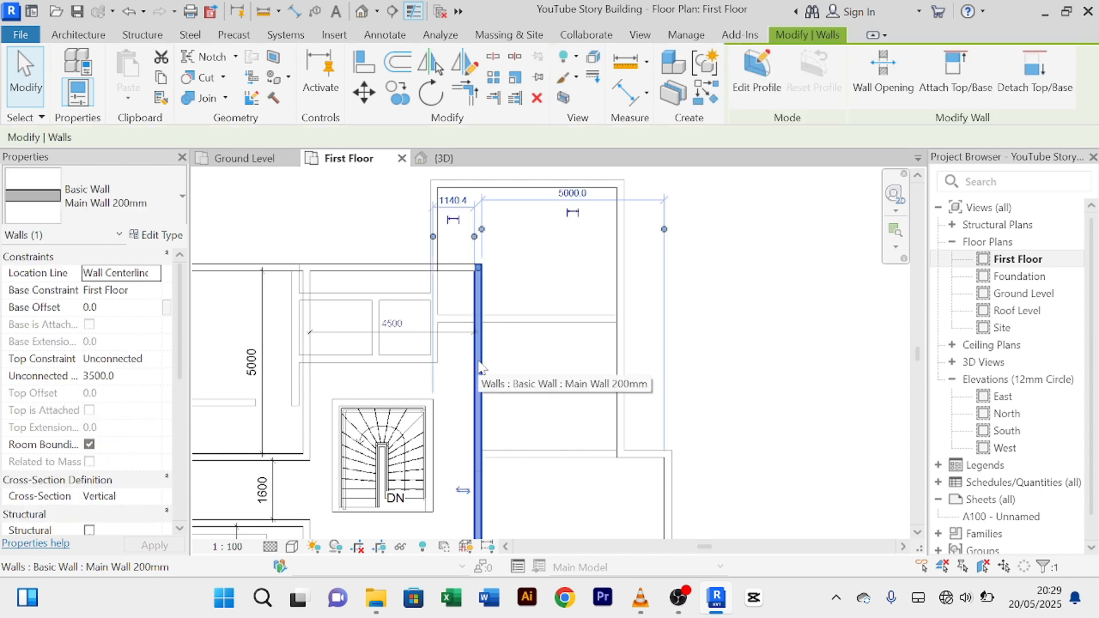
{"action": "left_click", "coordinate": [401, 64]}
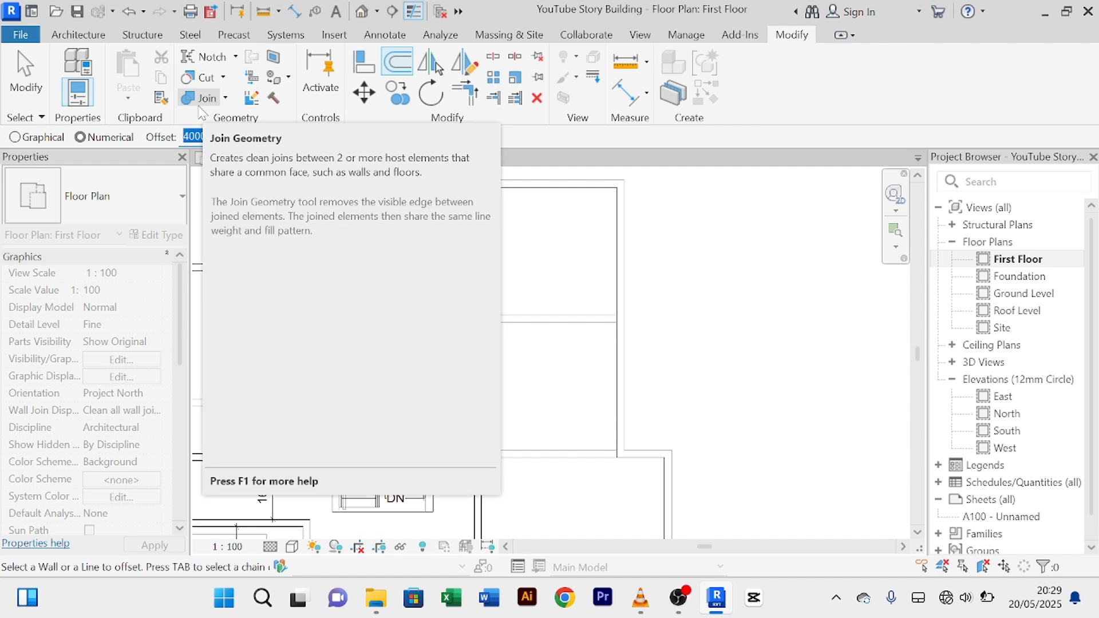
{"action": "type", "text": "2000.0"}
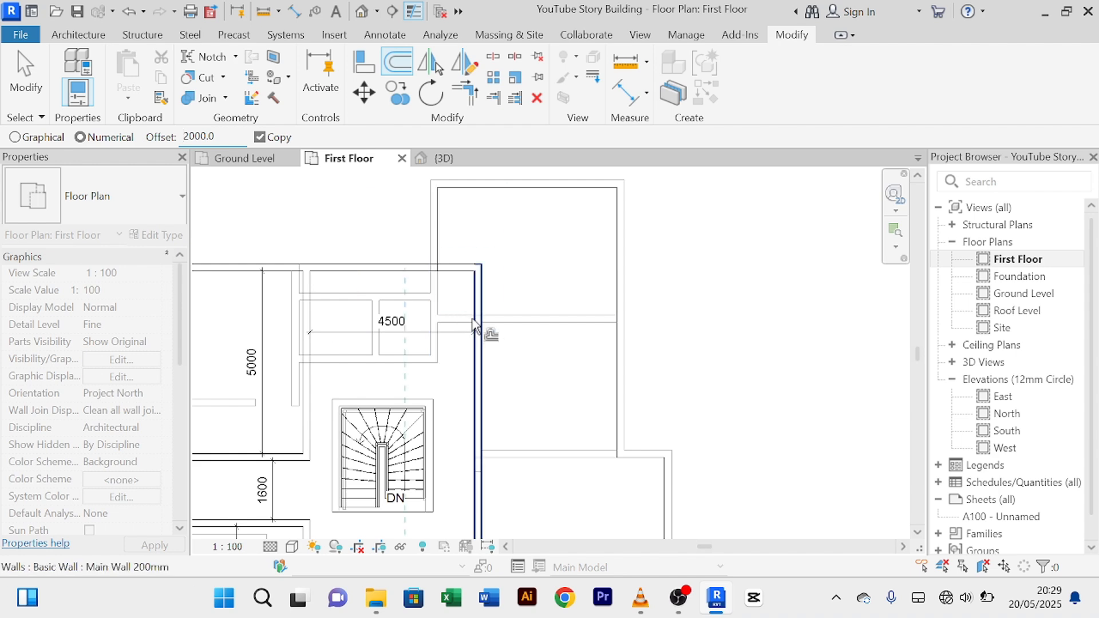
{"action": "left_click", "coordinate": [478, 309]}
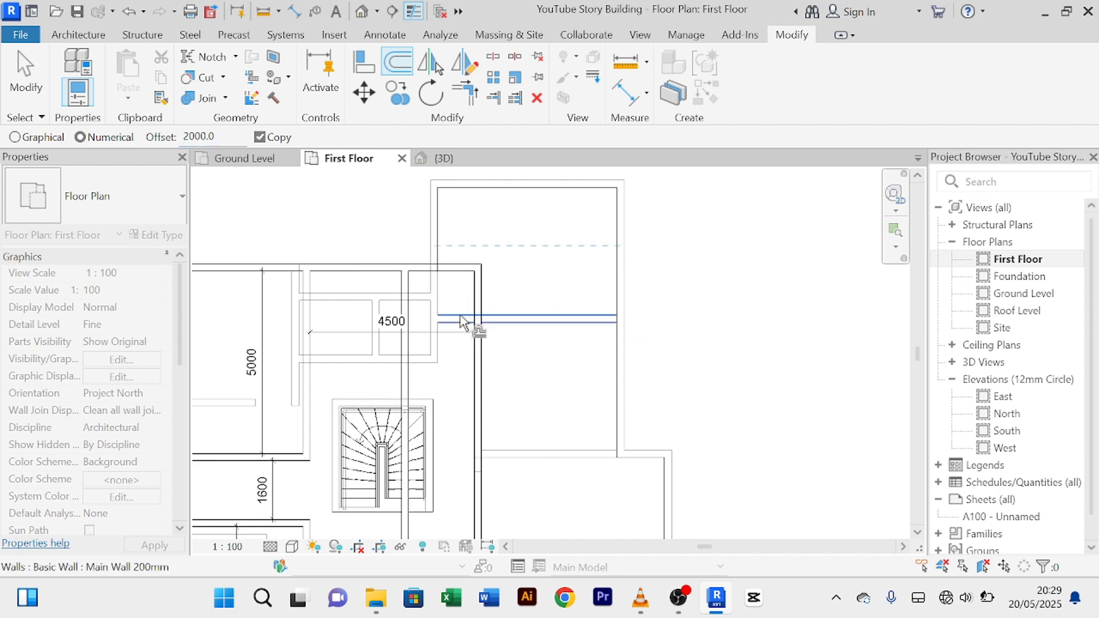
{"action": "right_click", "coordinate": [321, 210]}
{"action": "left_click", "coordinate": [340, 216]}
{"action": "right_click", "coordinate": [321, 210]}
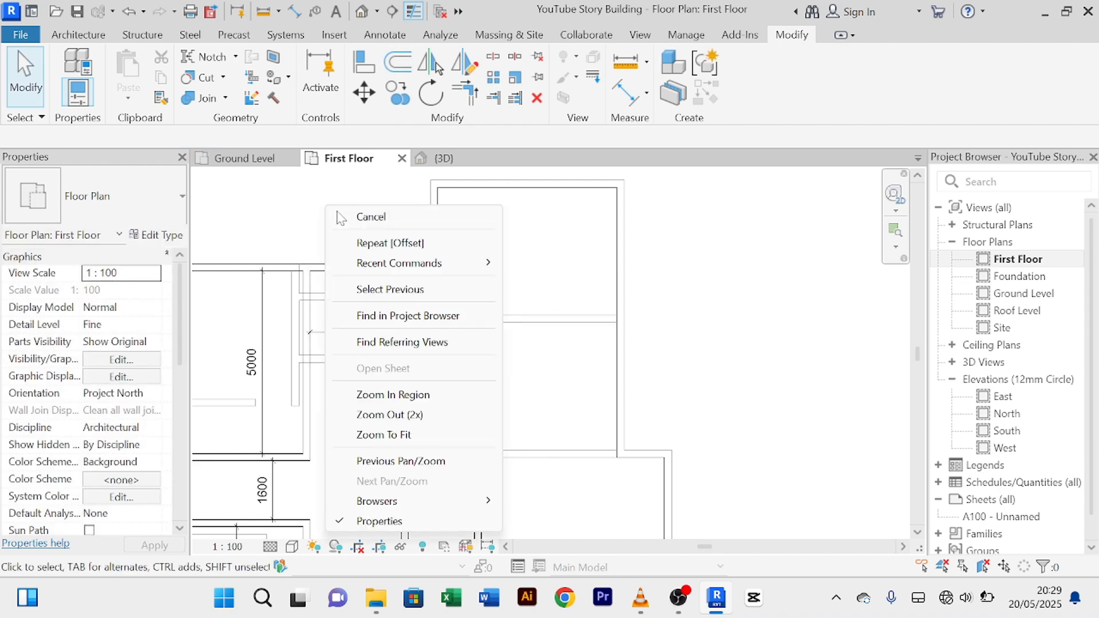
{"action": "left_click", "coordinate": [341, 216]}
{"action": "right_click", "coordinate": [328, 199]}
{"action": "left_click", "coordinate": [351, 217]}
{"action": "right_click", "coordinate": [328, 199]}
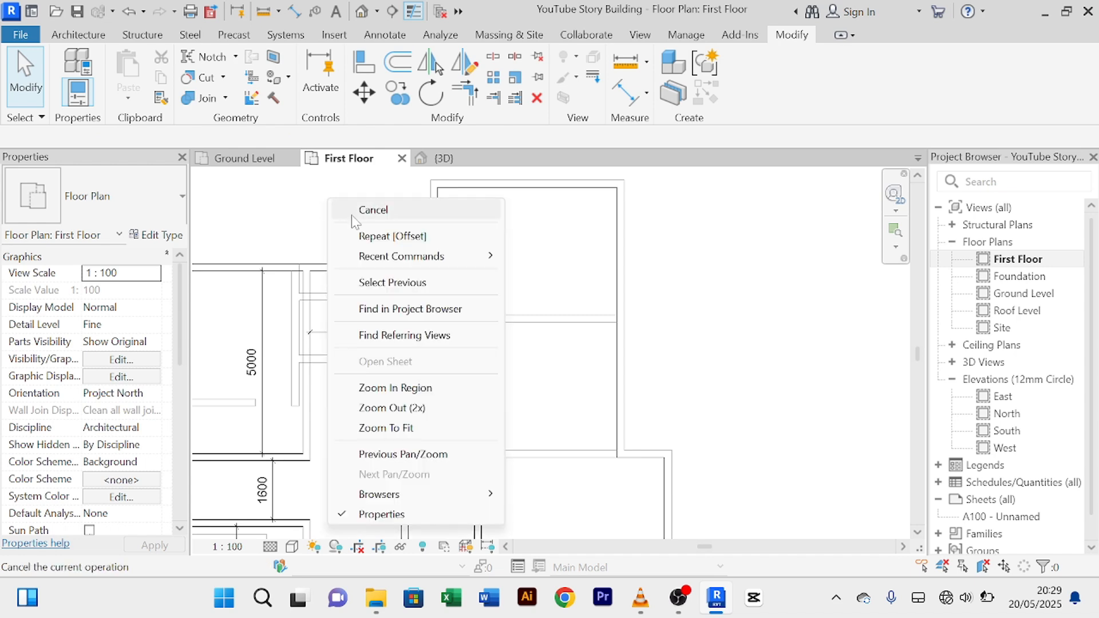
{"action": "left_click", "coordinate": [354, 214]}
{"action": "right_click", "coordinate": [321, 192]}
{"action": "left_click", "coordinate": [359, 216]}
{"action": "right_click", "coordinate": [338, 193]}
{"action": "left_click", "coordinate": [361, 215]}
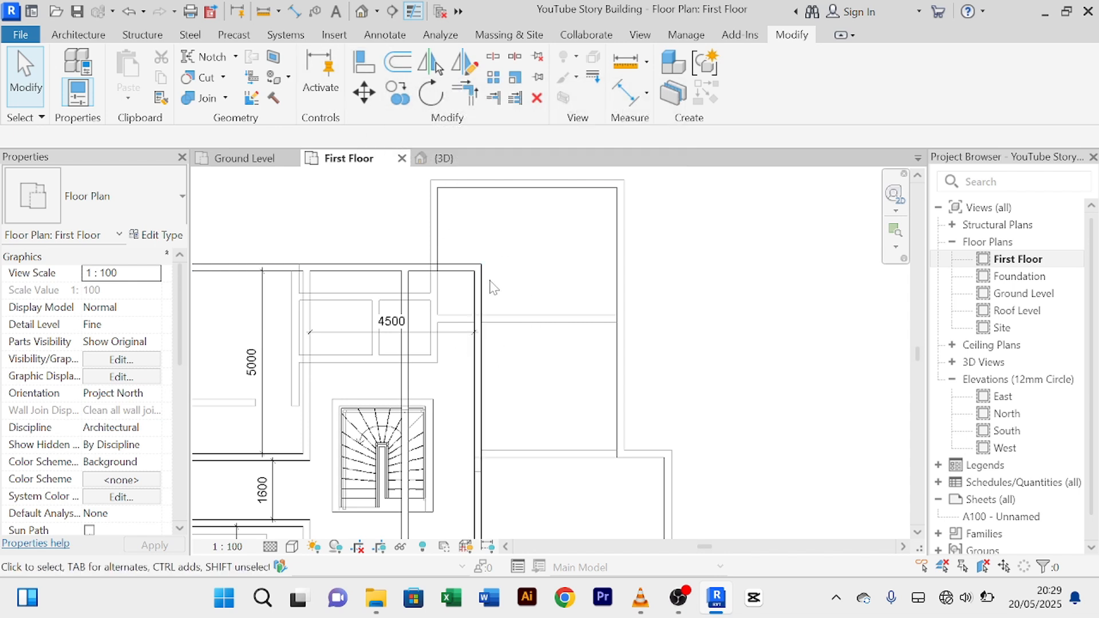
{"action": "left_click", "coordinate": [383, 269]}
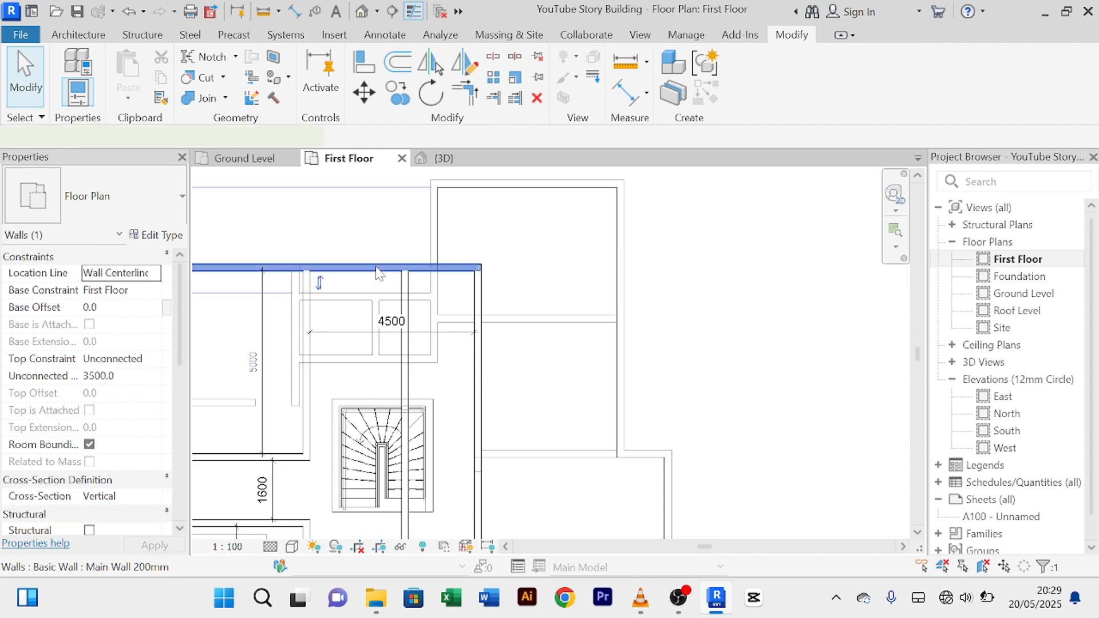
{"action": "left_click", "coordinate": [398, 63]}
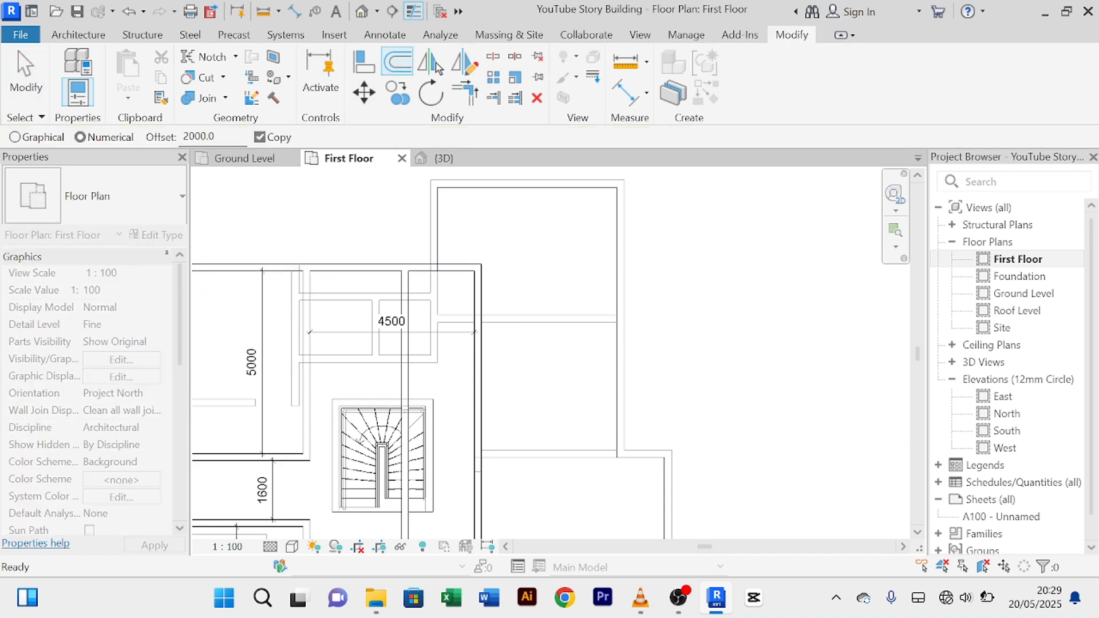
{"action": "left_click", "coordinate": [448, 278]}
{"action": "right_click", "coordinate": [334, 216]}
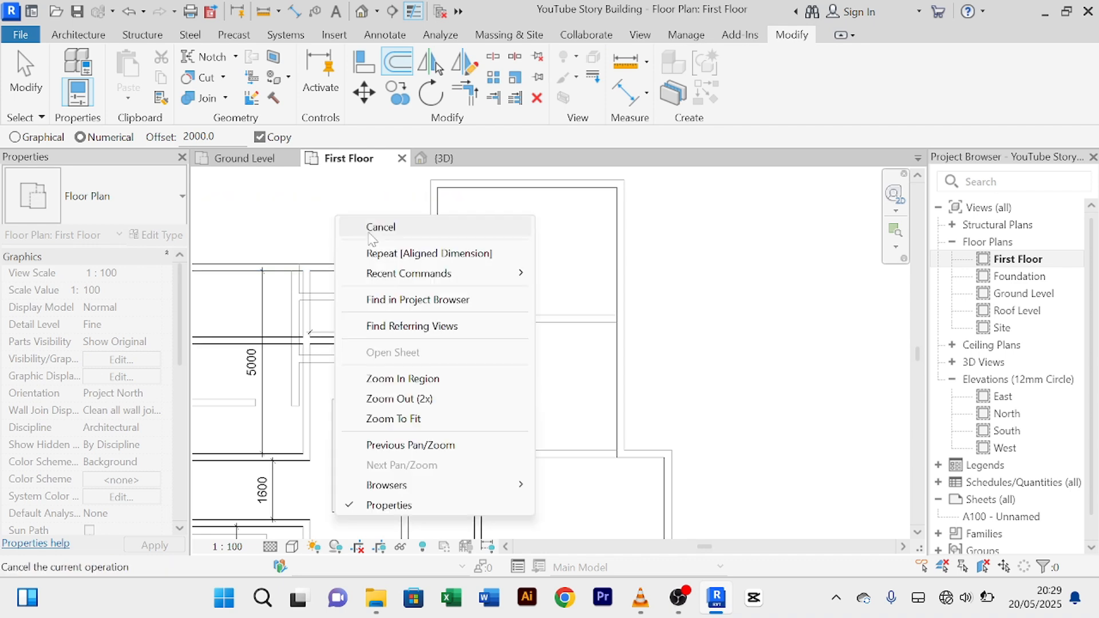
{"action": "left_click", "coordinate": [378, 222]}
{"action": "right_click", "coordinate": [365, 211]}
{"action": "left_click", "coordinate": [382, 224]}
{"action": "right_click", "coordinate": [364, 210]}
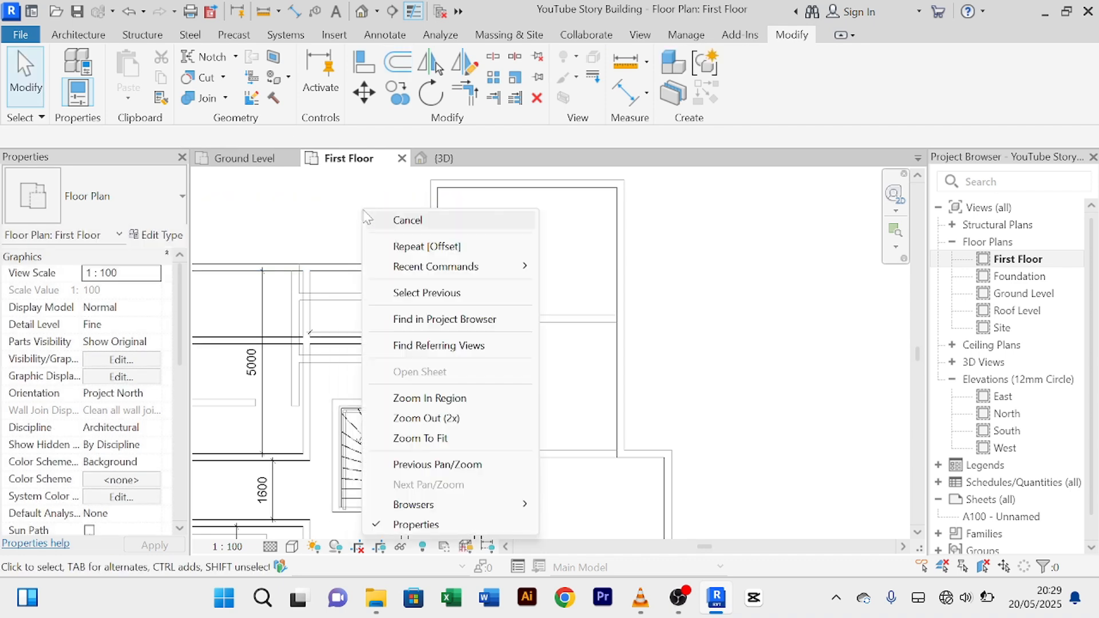
{"action": "left_click", "coordinate": [372, 220]}
{"action": "right_click", "coordinate": [370, 215]}
{"action": "left_click", "coordinate": [388, 229]}
{"action": "scroll", "coordinate": [390, 236], "scroll_direction": "down", "scroll_amount": 2}
{"action": "middle_click_drag", "start_coordinate": [395, 238], "coordinate": [383, 226]}
{"action": "scroll", "coordinate": [397, 332], "scroll_direction": "up", "scroll_amount": 6}
{"action": "scroll", "coordinate": [401, 334], "scroll_direction": "down", "scroll_amount": 6}
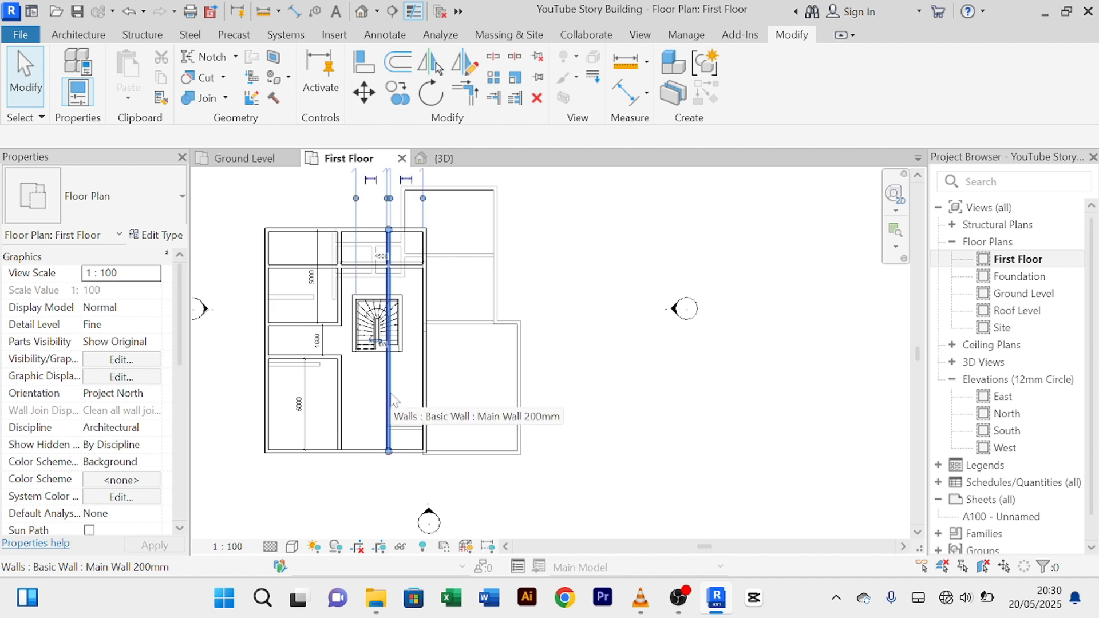
Step: Delete the vertical wall running through the stair, abandoning an accidental Split
{"action": "left_click", "coordinate": [388, 402]}
{"action": "scroll", "coordinate": [401, 404], "scroll_direction": "up", "scroll_amount": 3}
{"action": "middle_click_drag", "start_coordinate": [421, 408], "coordinate": [427, 467]}
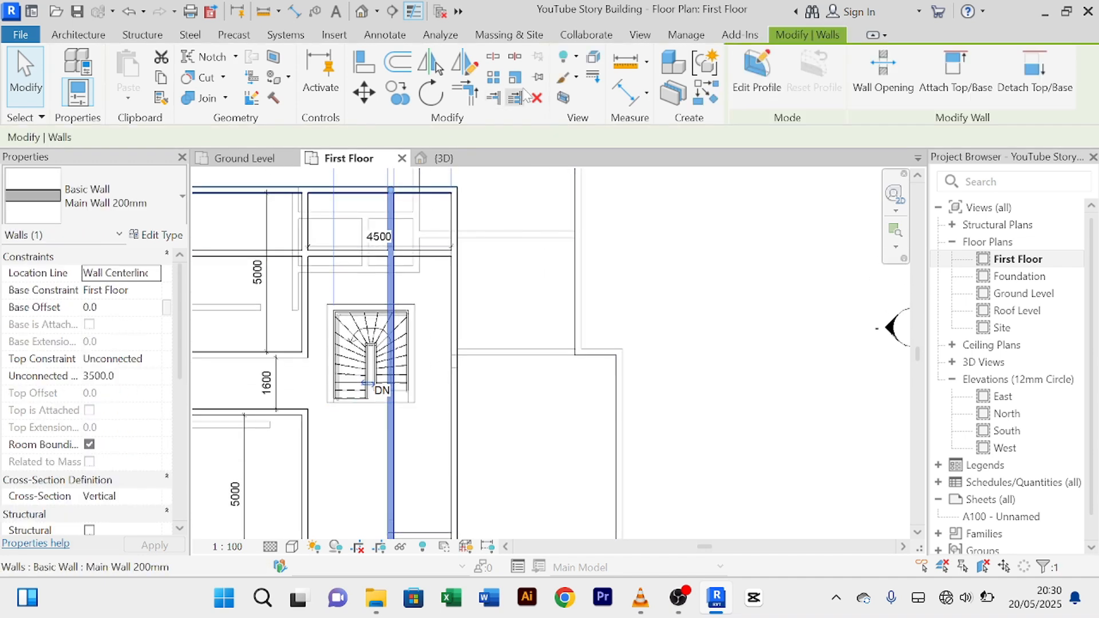
{"action": "left_click", "coordinate": [492, 56]}
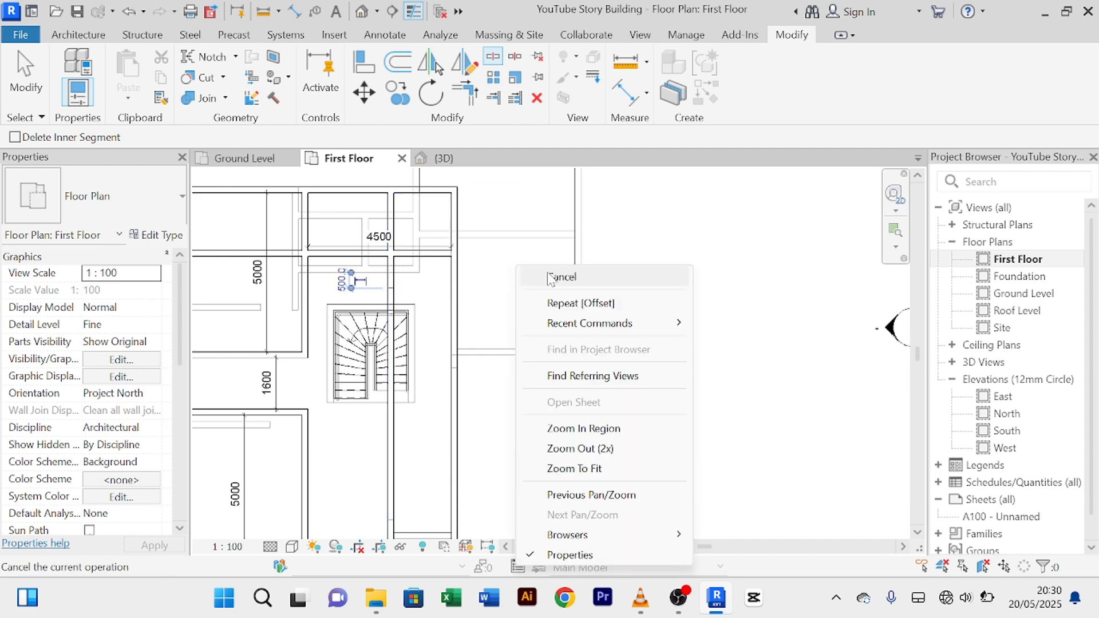
{"action": "right_click", "coordinate": [537, 265]}
{"action": "left_click", "coordinate": [578, 274]}
{"action": "left_click", "coordinate": [375, 461]}
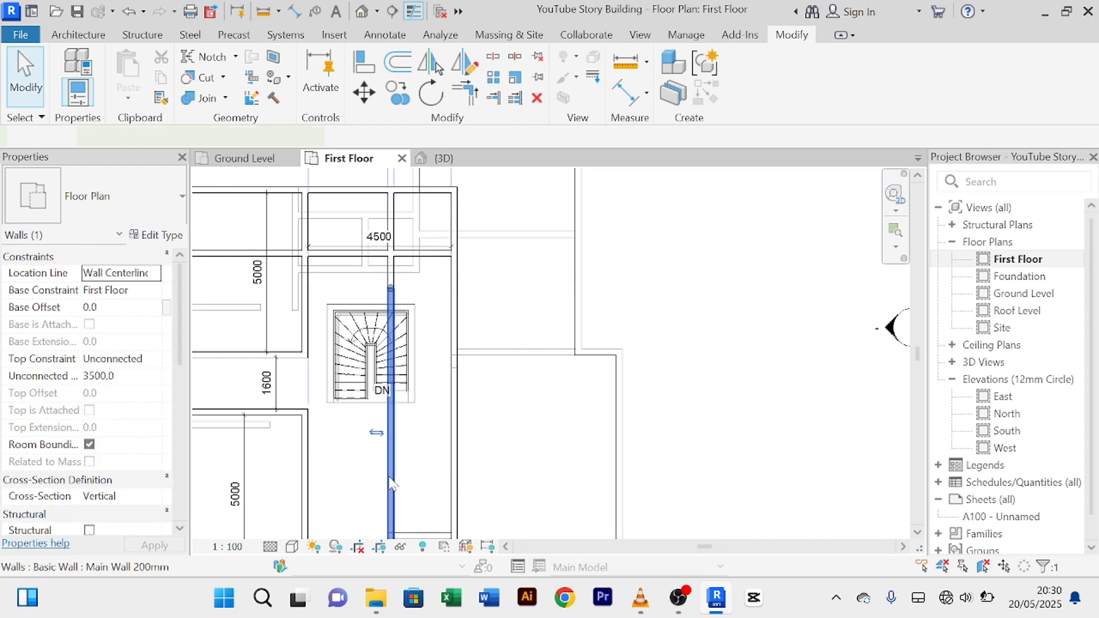
{"action": "key", "text": "Delete"}
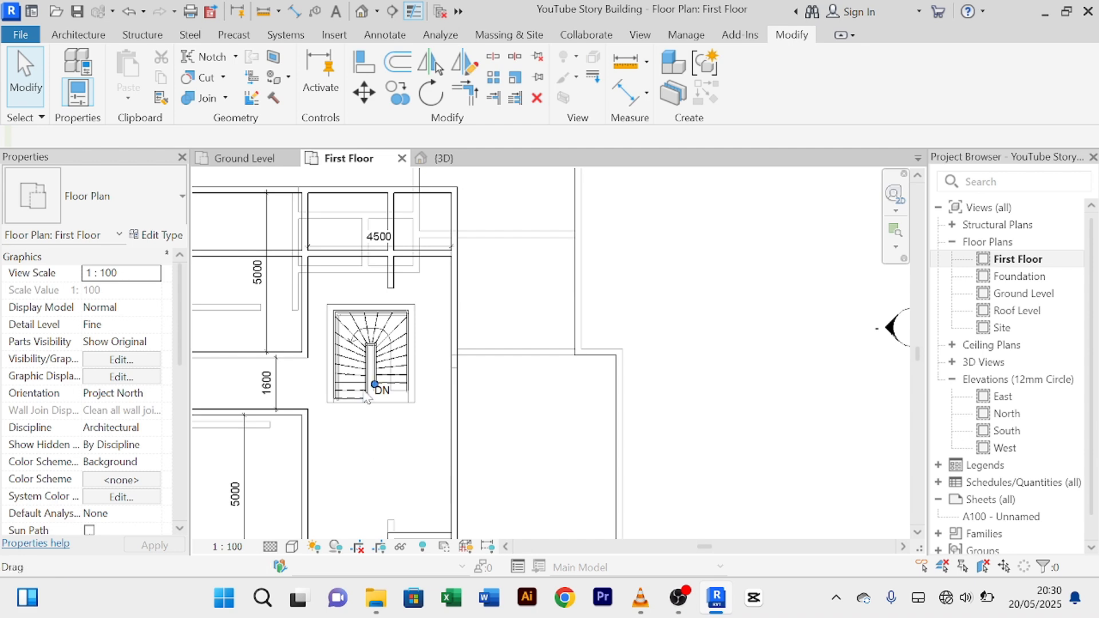
Step: Delete the 4500 dimension above the stair
{"action": "scroll", "coordinate": [377, 385], "scroll_direction": "down", "scroll_amount": 1}
{"action": "middle_click_drag", "start_coordinate": [442, 332], "coordinate": [452, 432]}
{"action": "scroll", "coordinate": [414, 400], "scroll_direction": "up", "scroll_amount": 4}
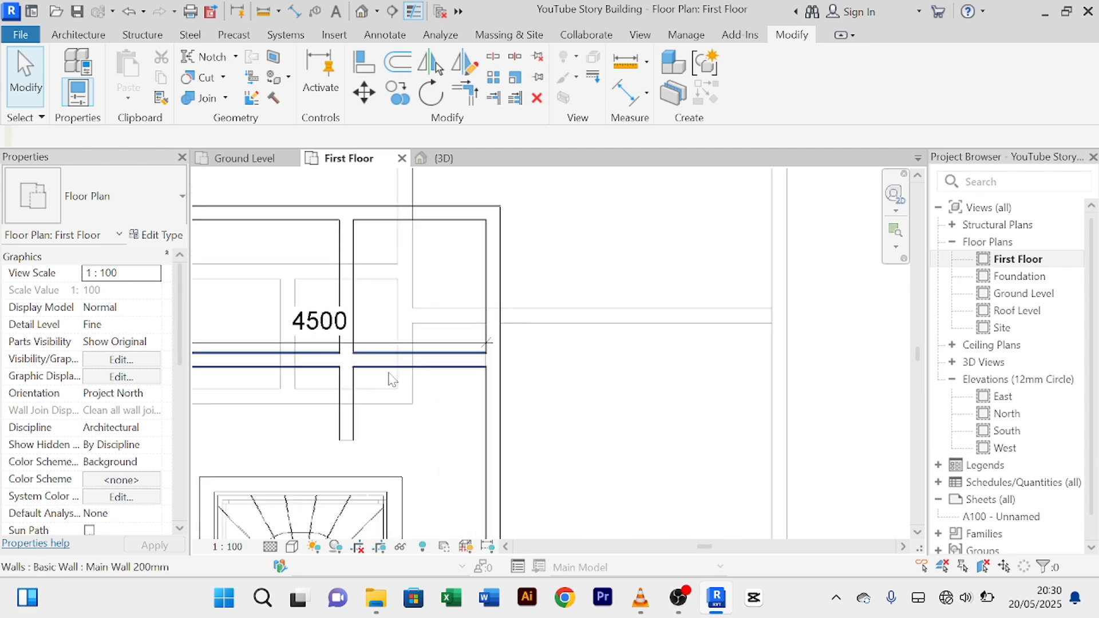
{"action": "scroll", "coordinate": [395, 299], "scroll_direction": "down", "scroll_amount": 2}
{"action": "middle_click_drag", "start_coordinate": [388, 333], "coordinate": [427, 342]}
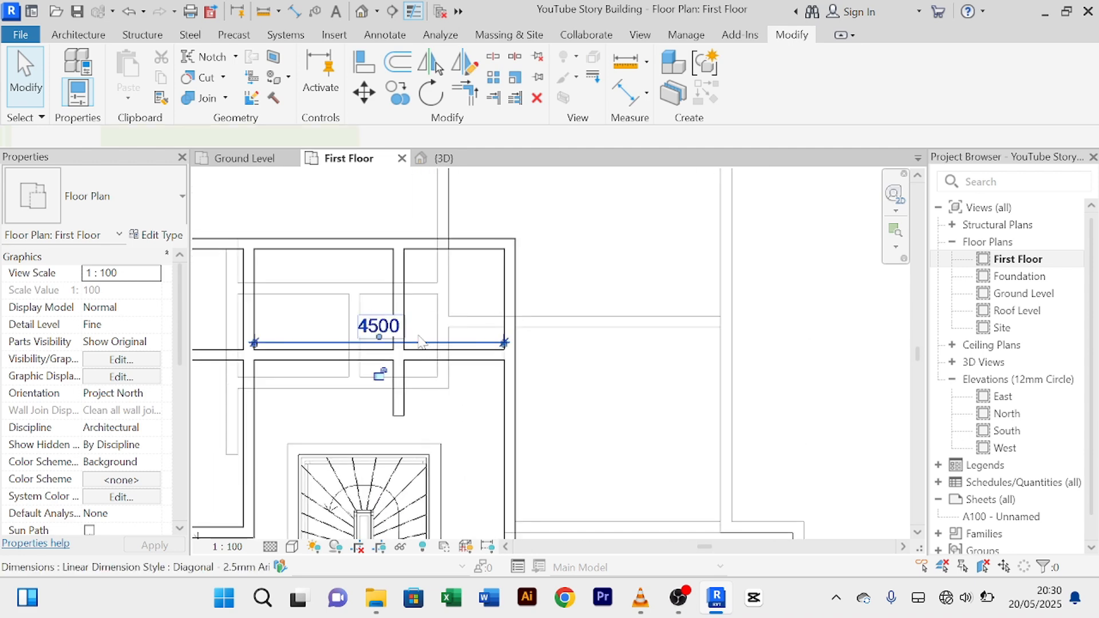
{"action": "left_click", "coordinate": [420, 342]}
{"action": "key", "text": "Delete"}
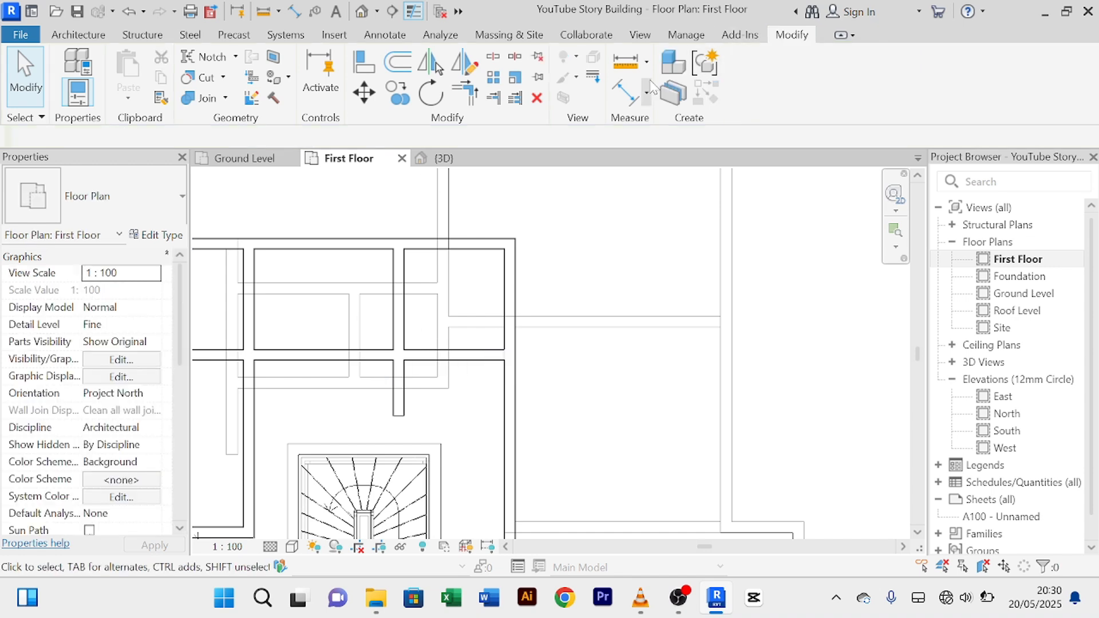
Step: Dimension the room widths above the stair: 1800 on the right, 2500 on the left
{"action": "left_click", "coordinate": [629, 91]}
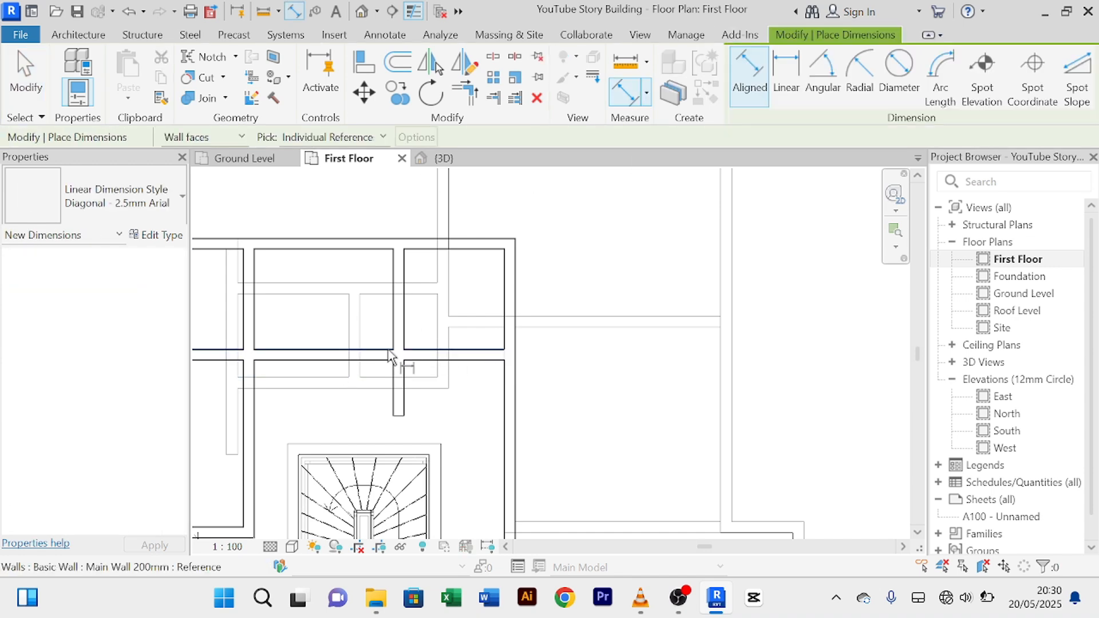
{"action": "left_click", "coordinate": [403, 308]}
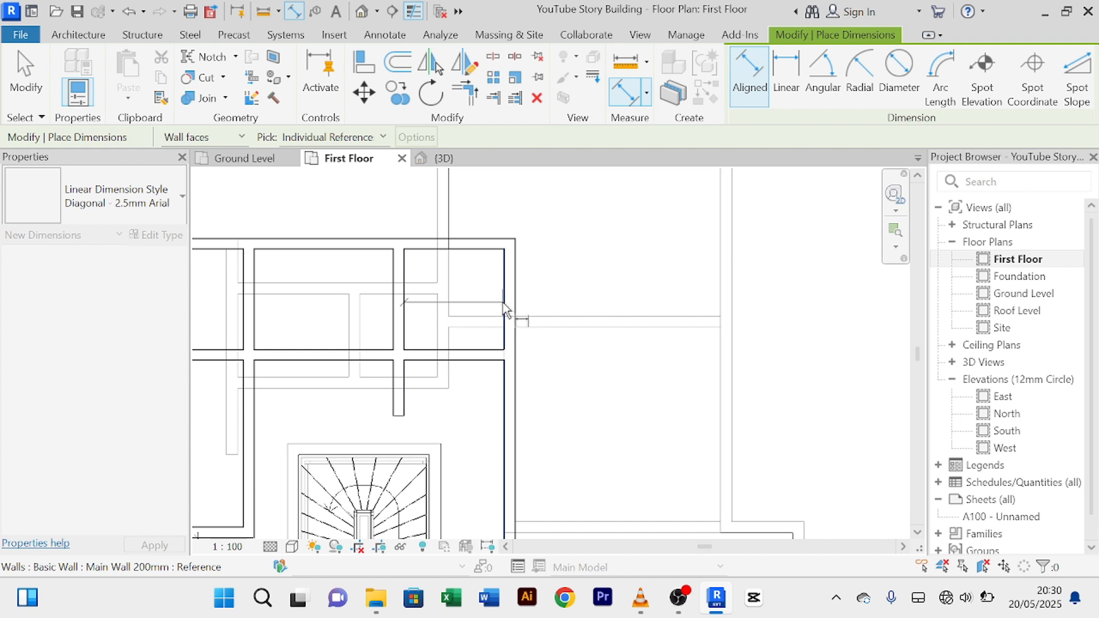
{"action": "left_click", "coordinate": [506, 311]}
{"action": "left_click", "coordinate": [491, 306]}
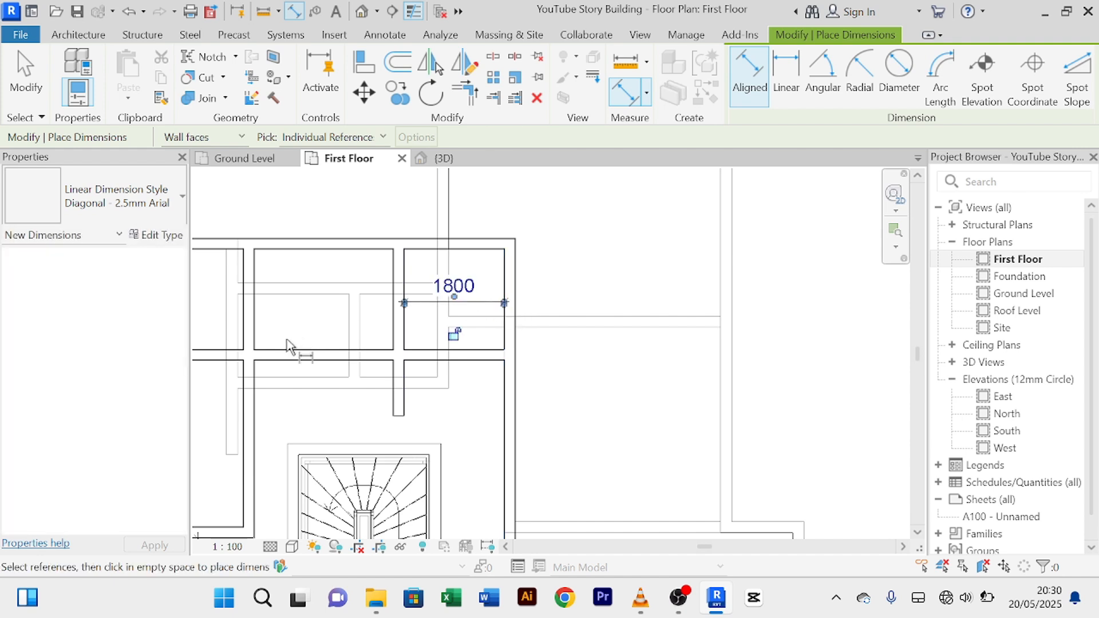
{"action": "left_click", "coordinate": [399, 287]}
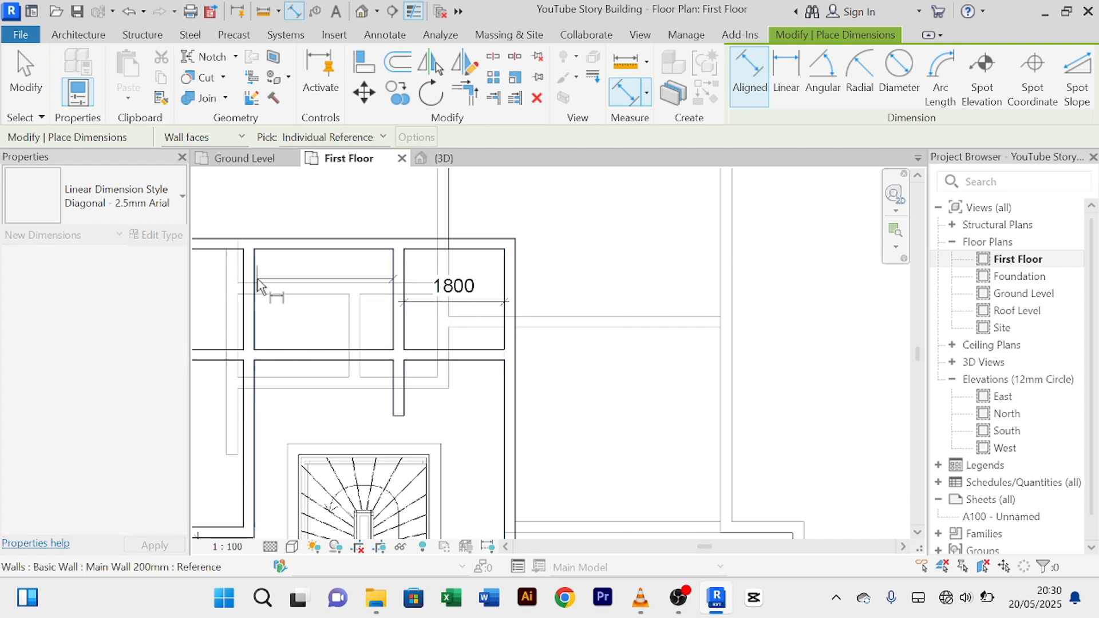
{"action": "left_click", "coordinate": [259, 283]}
{"action": "left_click", "coordinate": [295, 295]}
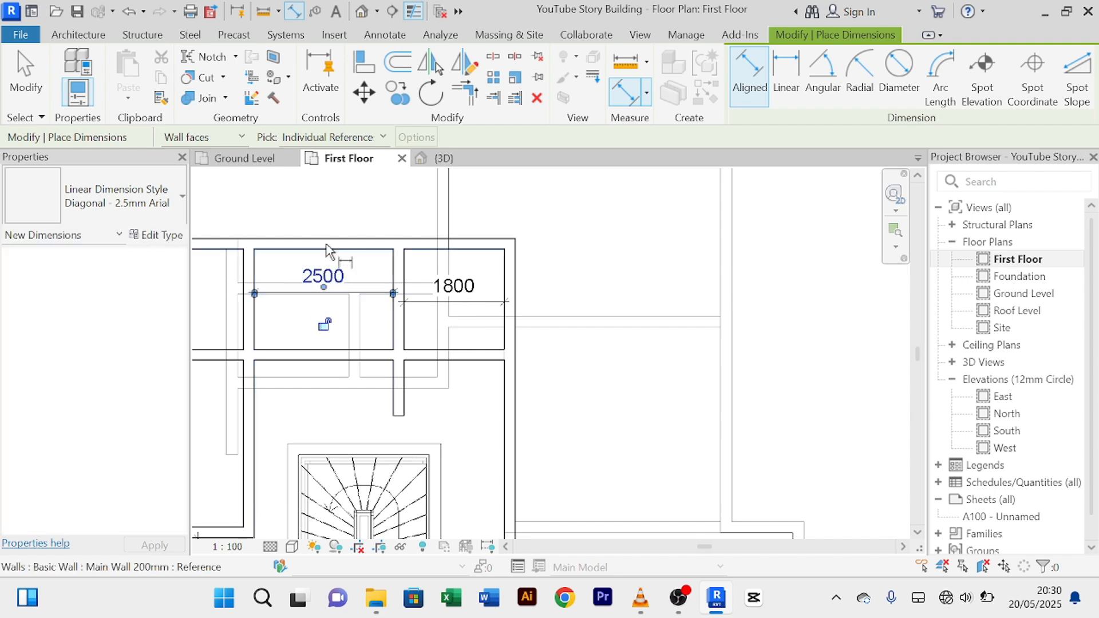
{"action": "right_click", "coordinate": [344, 210]}
{"action": "left_click", "coordinate": [371, 223]}
{"action": "right_click", "coordinate": [317, 212]}
{"action": "left_click", "coordinate": [350, 224]}
{"action": "right_click", "coordinate": [329, 207]}
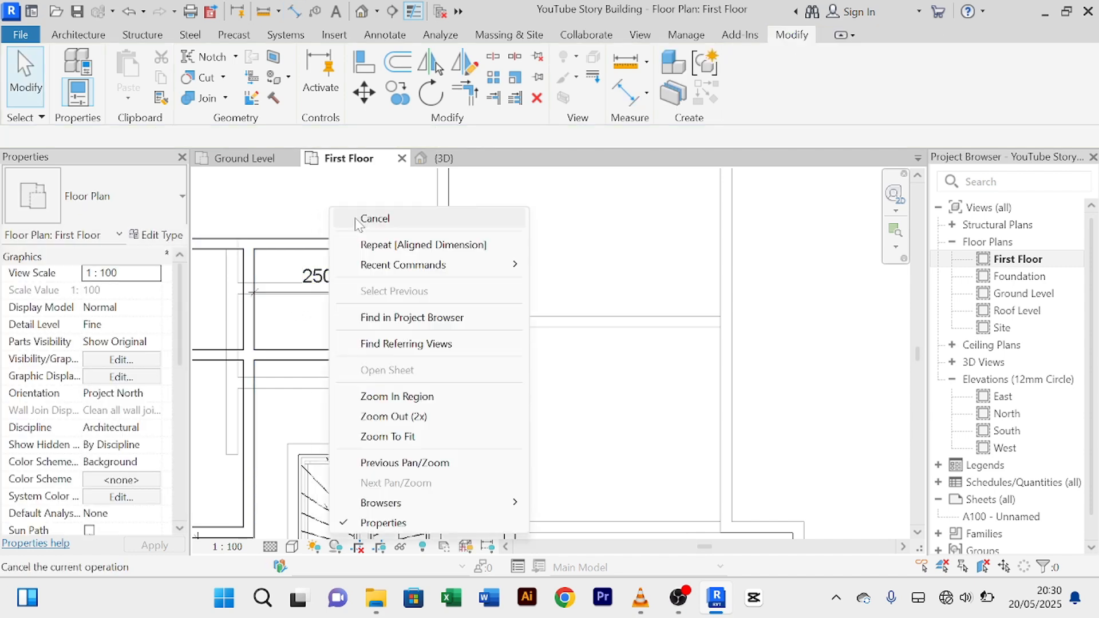
{"action": "left_click", "coordinate": [372, 218]}
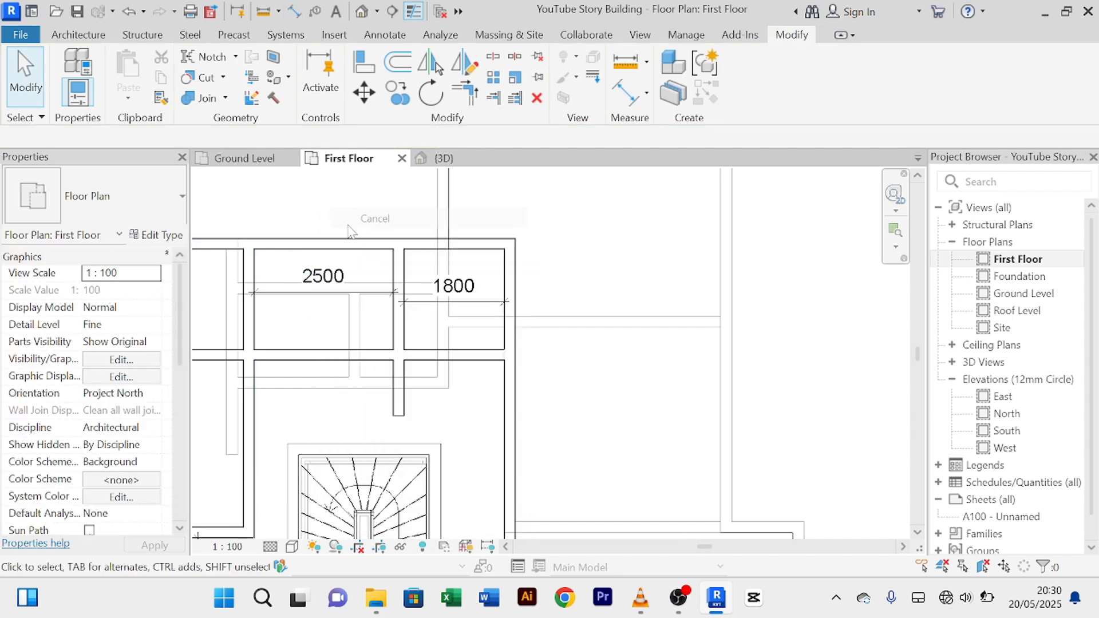
Step: Add 1800 depth dimensions to both the left and right rooms
{"action": "left_click", "coordinate": [624, 92]}
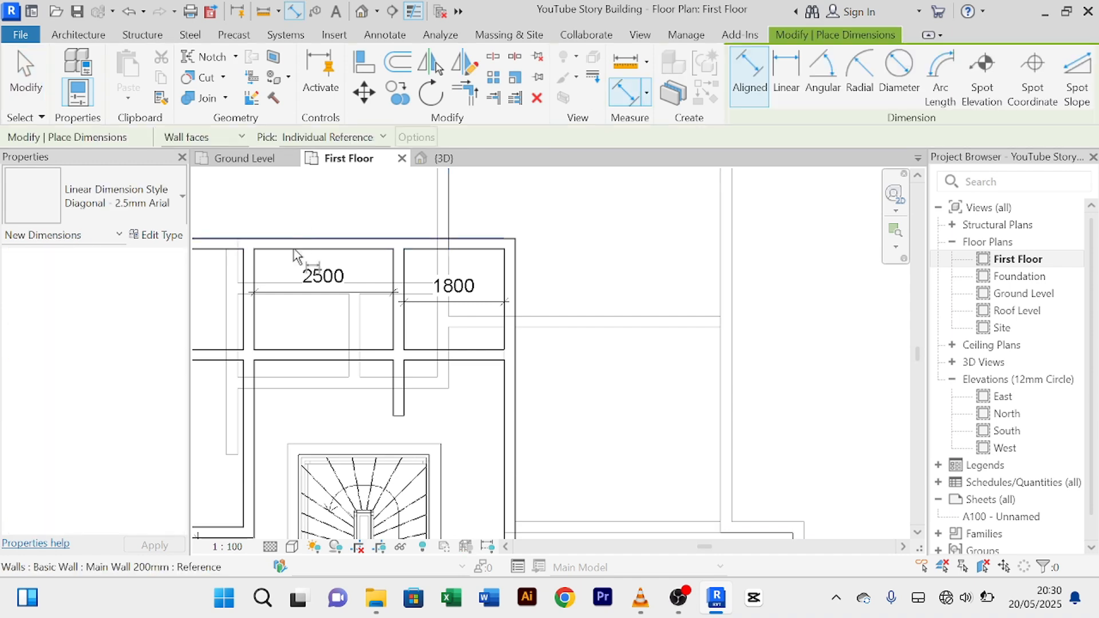
{"action": "left_click", "coordinate": [284, 349]}
{"action": "left_click", "coordinate": [284, 333]}
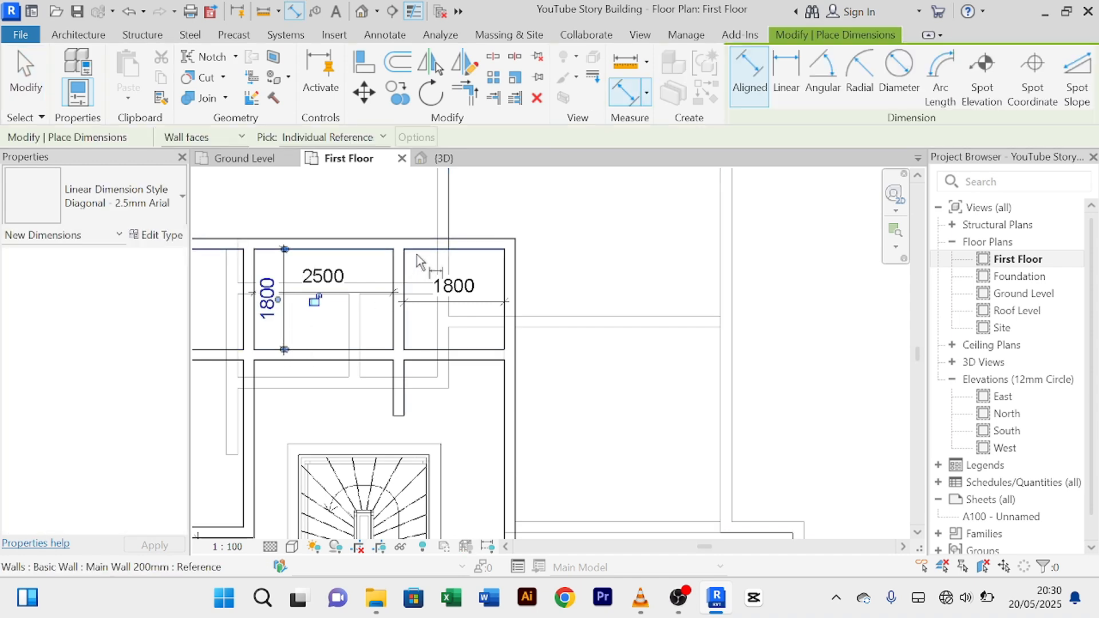
{"action": "left_click", "coordinate": [421, 259]}
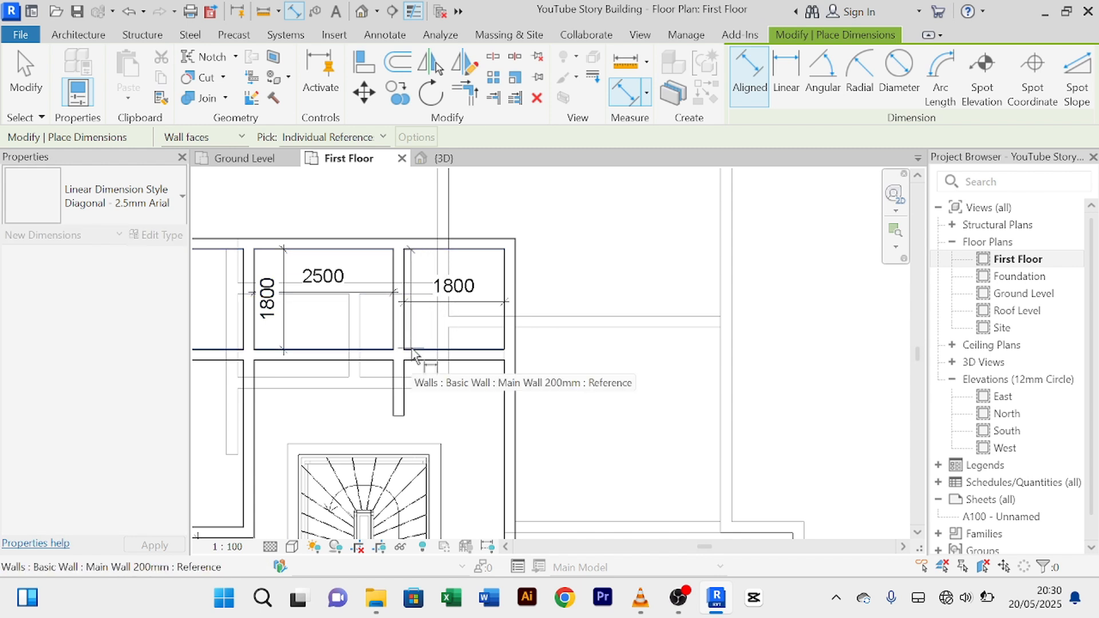
{"action": "left_click", "coordinate": [422, 355]}
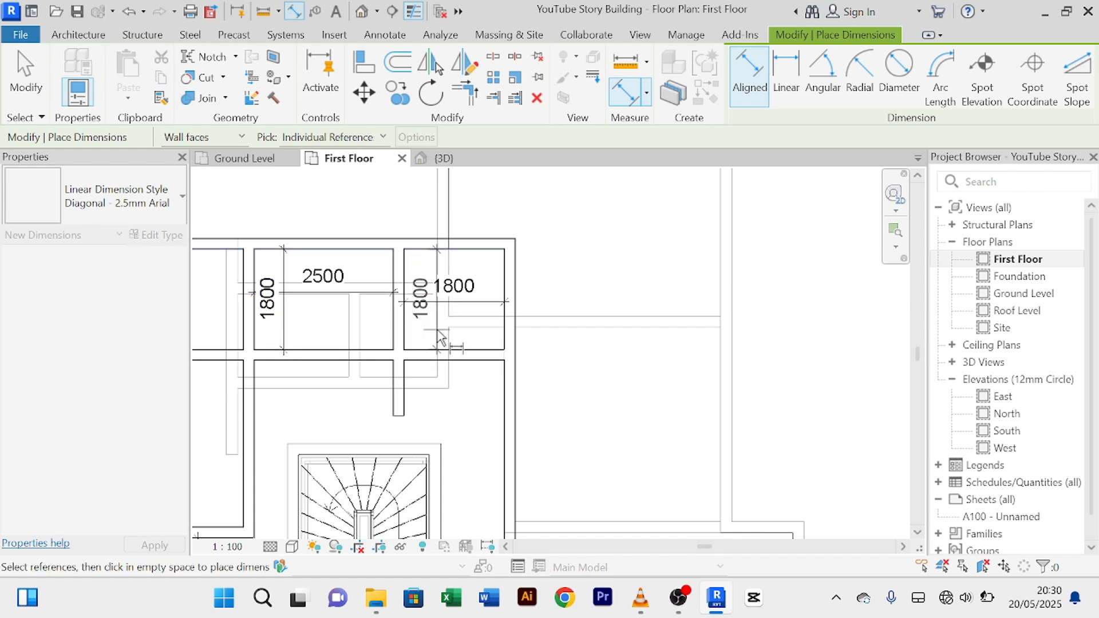
{"action": "left_click", "coordinate": [435, 337]}
{"action": "right_click", "coordinate": [345, 200]}
{"action": "left_click", "coordinate": [370, 212]}
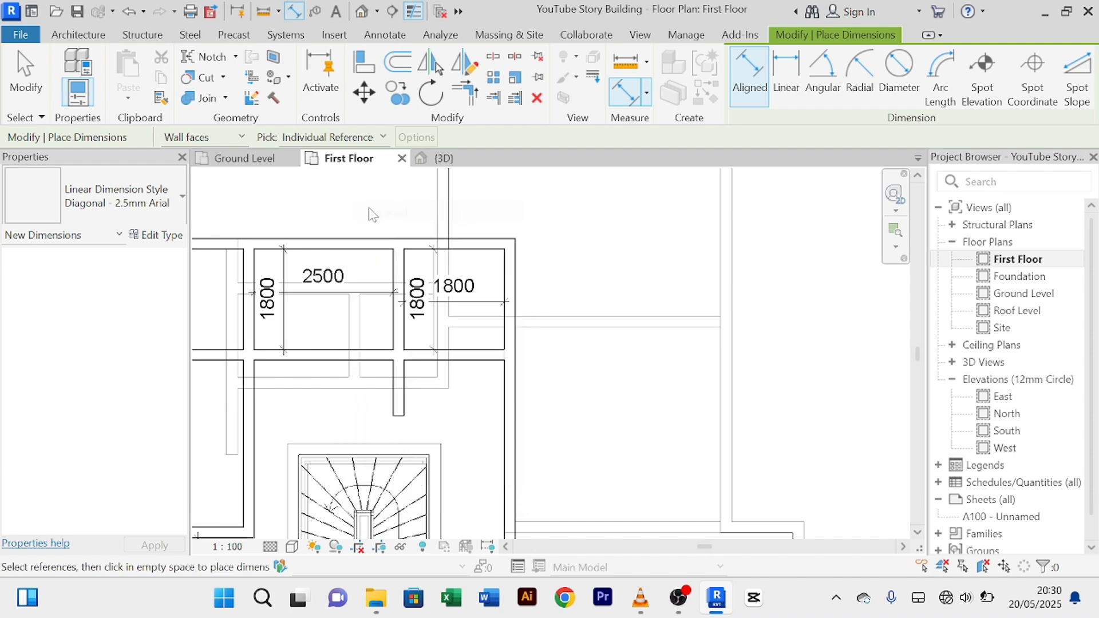
{"action": "right_click", "coordinate": [356, 202]}
{"action": "left_click", "coordinate": [381, 212]}
{"action": "scroll", "coordinate": [330, 351], "scroll_direction": "up", "scroll_amount": 2}
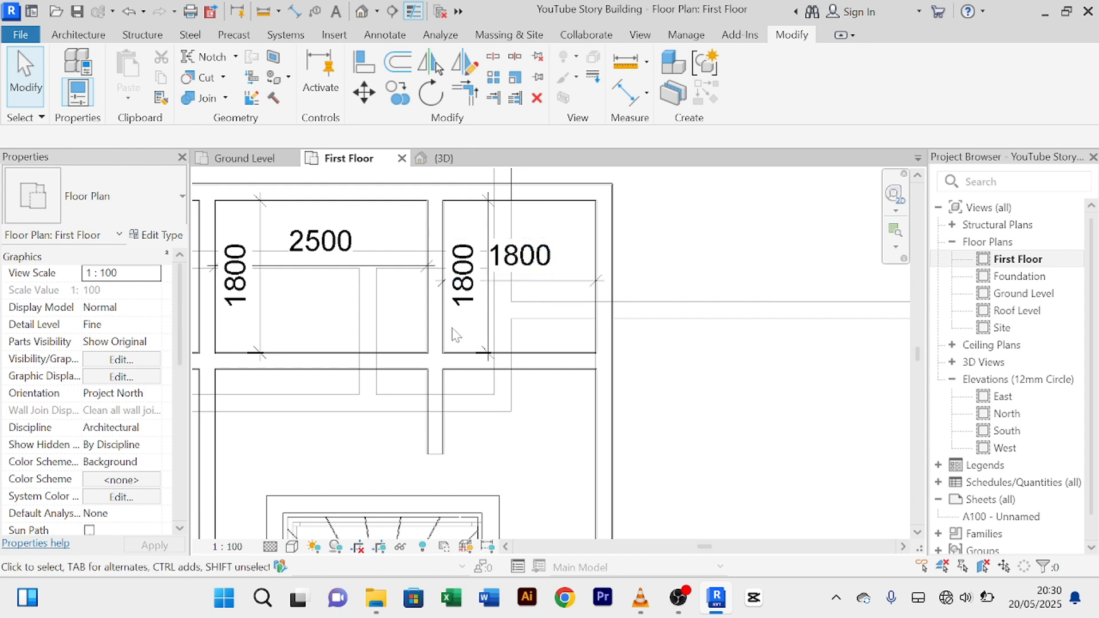
Step: Move the dividing wall by setting its temporary dimension to 2000, making rooms 2300 and 2000
{"action": "left_click", "coordinate": [434, 334]}
{"action": "left_click", "coordinate": [520, 267]}
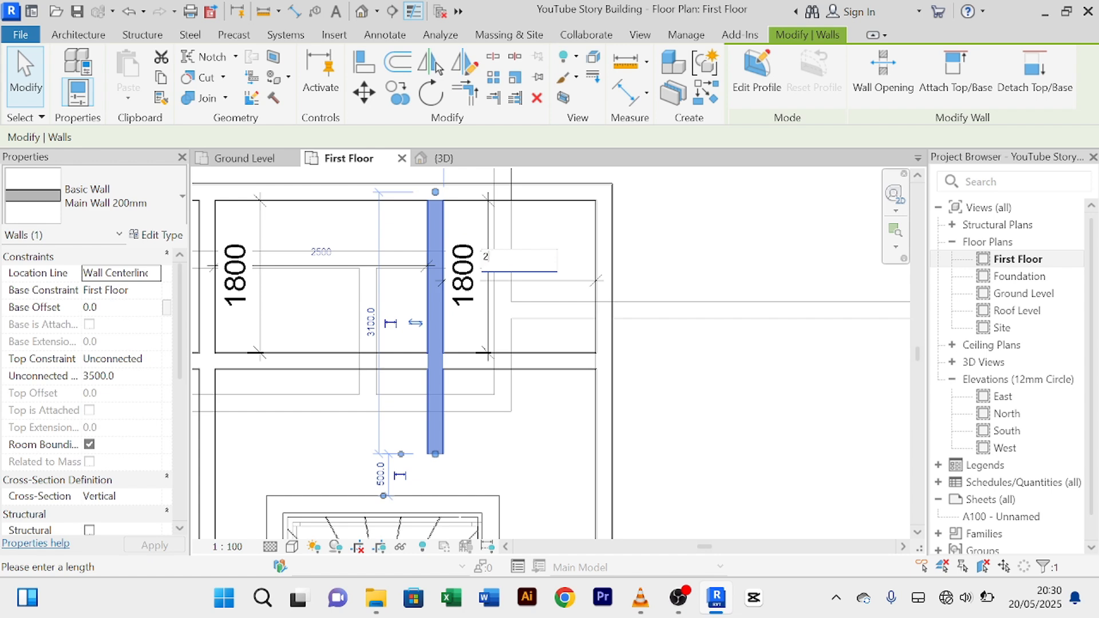
{"action": "type", "text": "2000"}
{"action": "key", "text": "Return"}
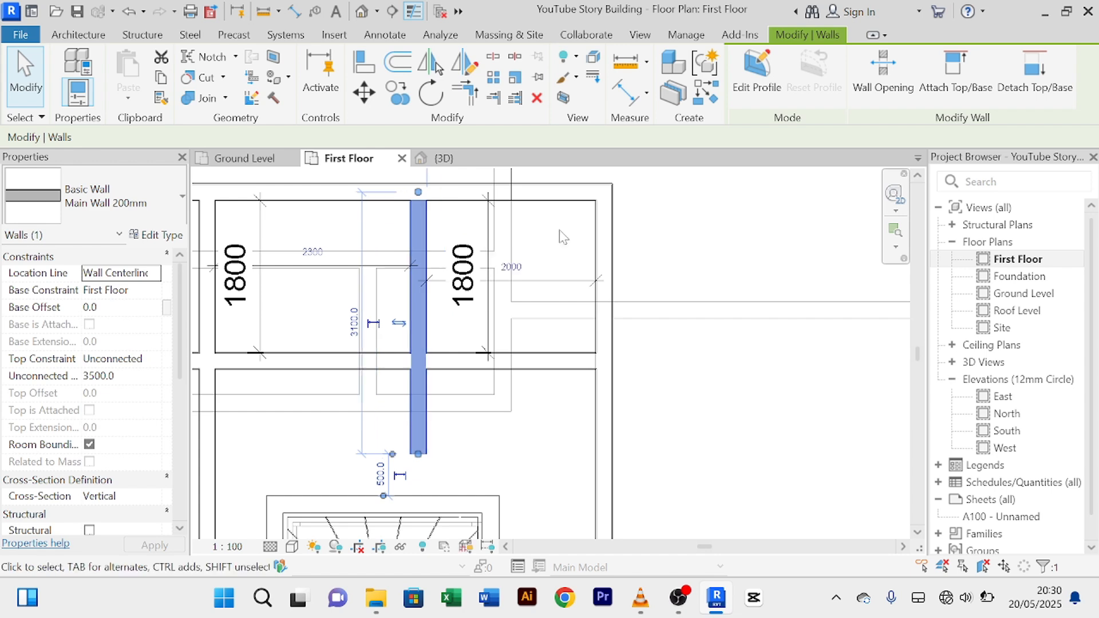
{"action": "left_click", "coordinate": [310, 445]}
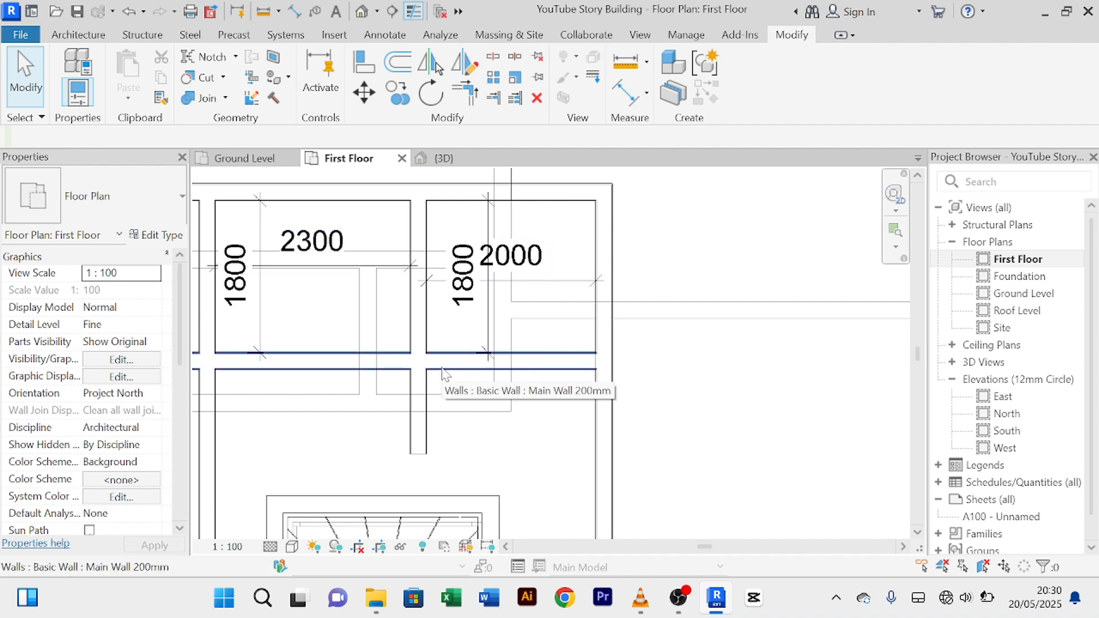
Step: Drag the dividing wall's lower end up to stop at the horizontal wall
{"action": "scroll", "coordinate": [450, 407], "scroll_direction": "down", "scroll_amount": 3}
{"action": "middle_click_drag", "start_coordinate": [469, 423], "coordinate": [463, 345]}
{"action": "scroll", "coordinate": [457, 344], "scroll_direction": "up", "scroll_amount": 1}
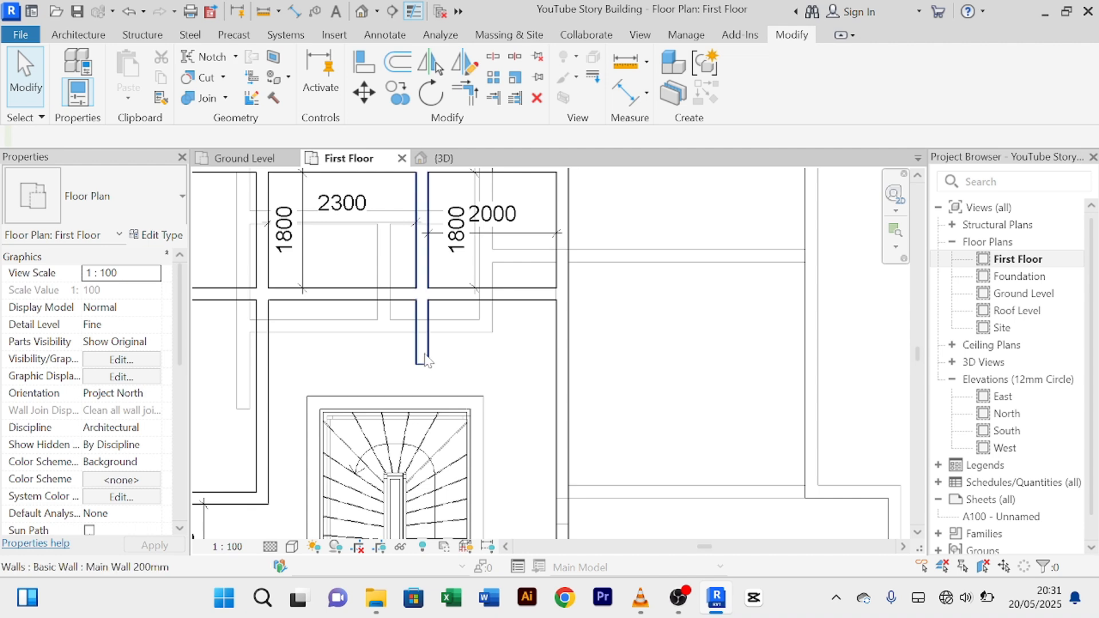
{"action": "left_click", "coordinate": [425, 359]}
{"action": "left_click_drag", "start_coordinate": [423, 365], "coordinate": [422, 294]}
{"action": "left_click", "coordinate": [462, 370]}
{"action": "scroll", "coordinate": [468, 375], "scroll_direction": "down", "scroll_amount": 2}
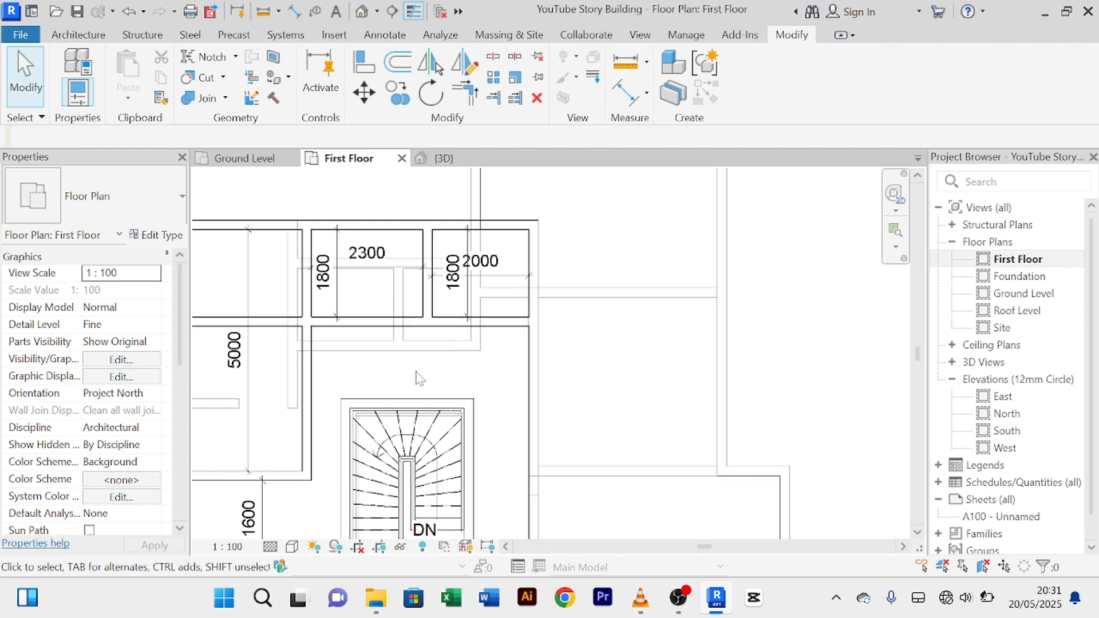
{"action": "scroll", "coordinate": [417, 373], "scroll_direction": "down", "scroll_amount": 3}
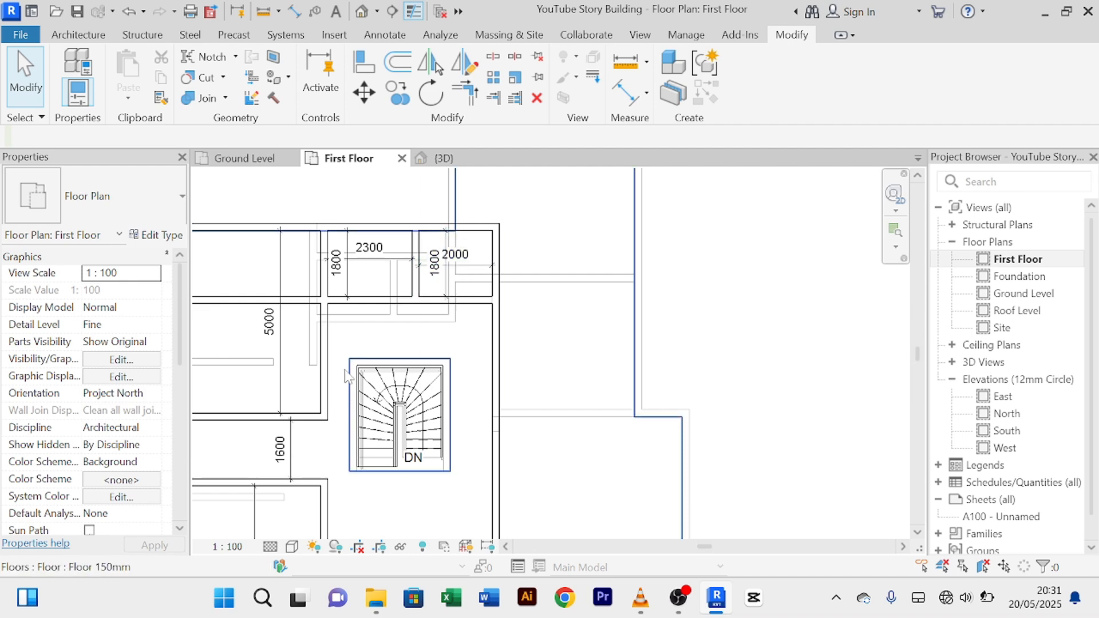
Step: Abandon a first dimension attempt and bring the room left of the stair into view
{"action": "left_click", "coordinate": [628, 91]}
{"action": "scroll", "coordinate": [372, 388], "scroll_direction": "up", "scroll_amount": 2}
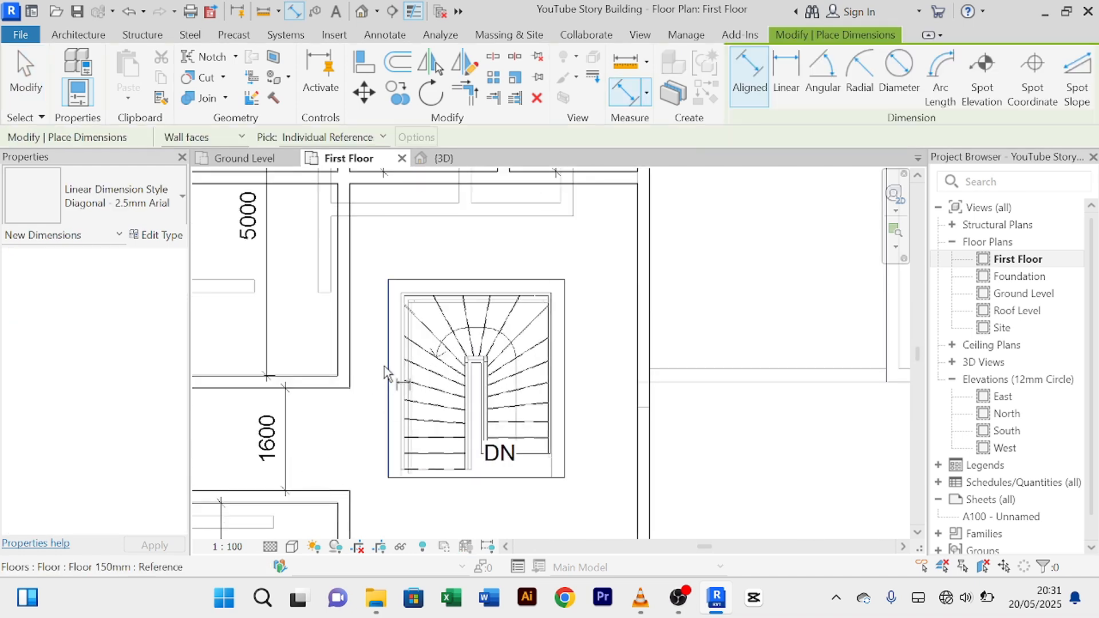
{"action": "left_click", "coordinate": [354, 366]}
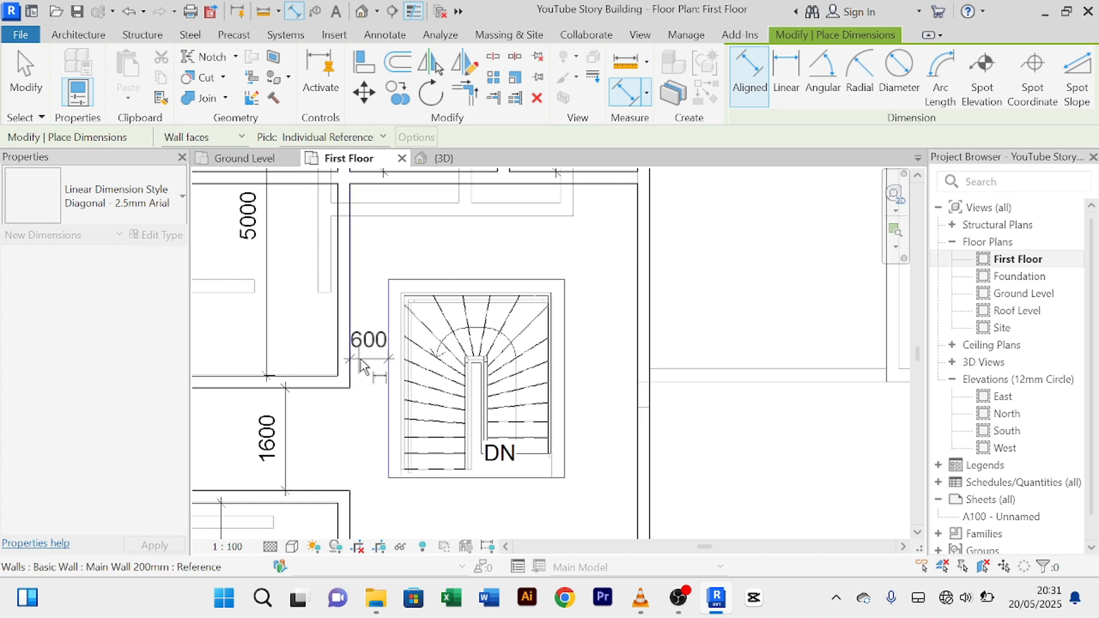
{"action": "right_click", "coordinate": [390, 264]}
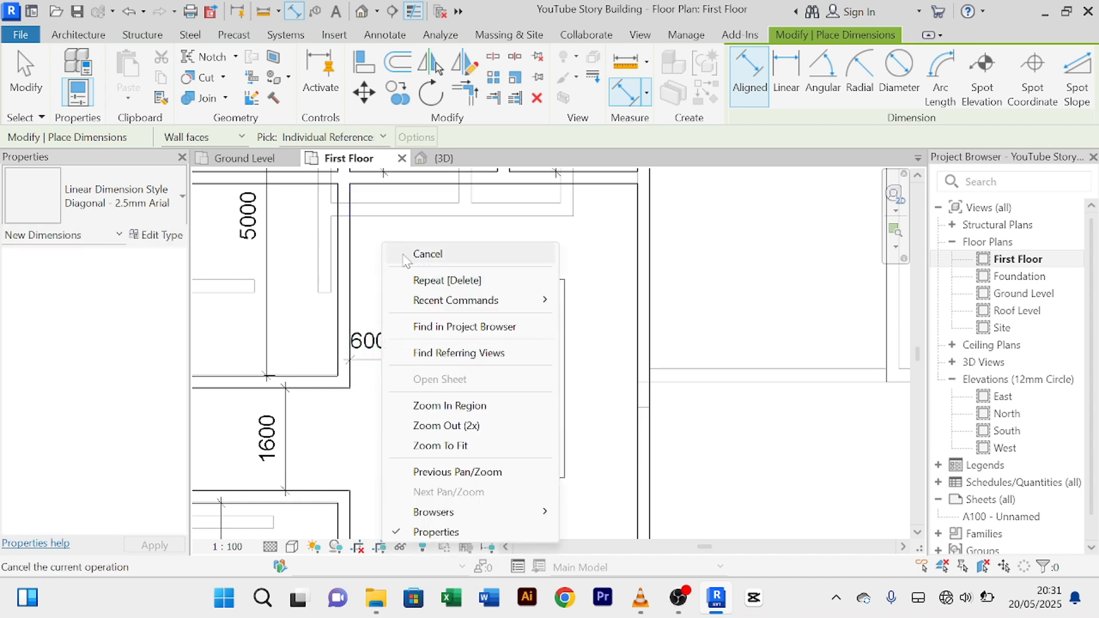
{"action": "left_click", "coordinate": [395, 266]}
{"action": "right_click", "coordinate": [421, 253]}
{"action": "left_click", "coordinate": [421, 254]}
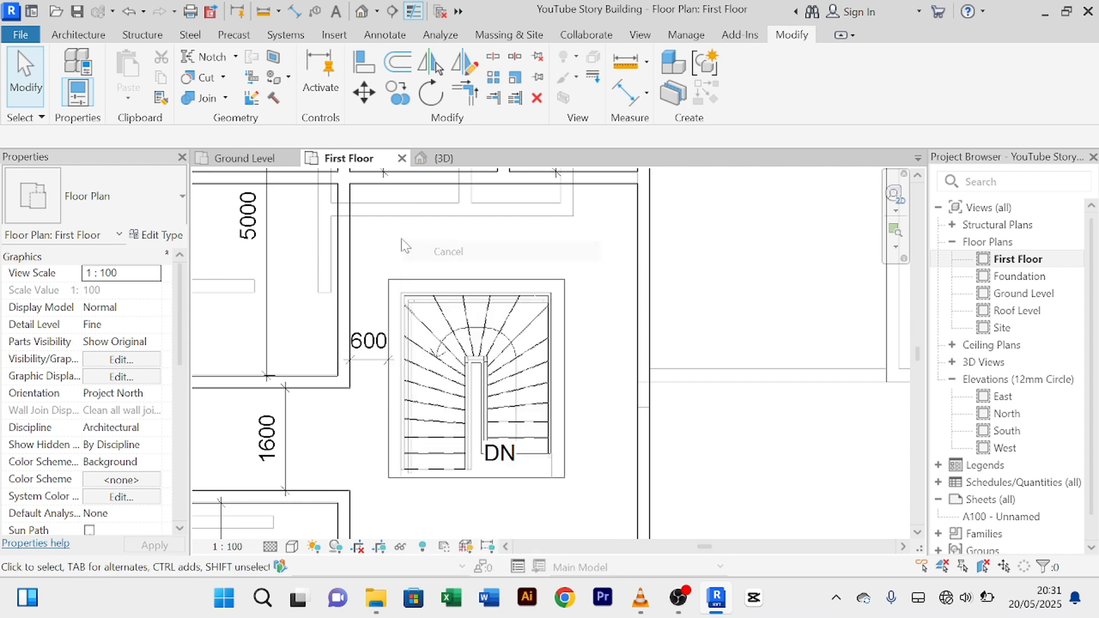
{"action": "scroll", "coordinate": [429, 262], "scroll_direction": "down", "scroll_amount": 1}
{"action": "middle_click_drag", "start_coordinate": [429, 263], "coordinate": [356, 406]}
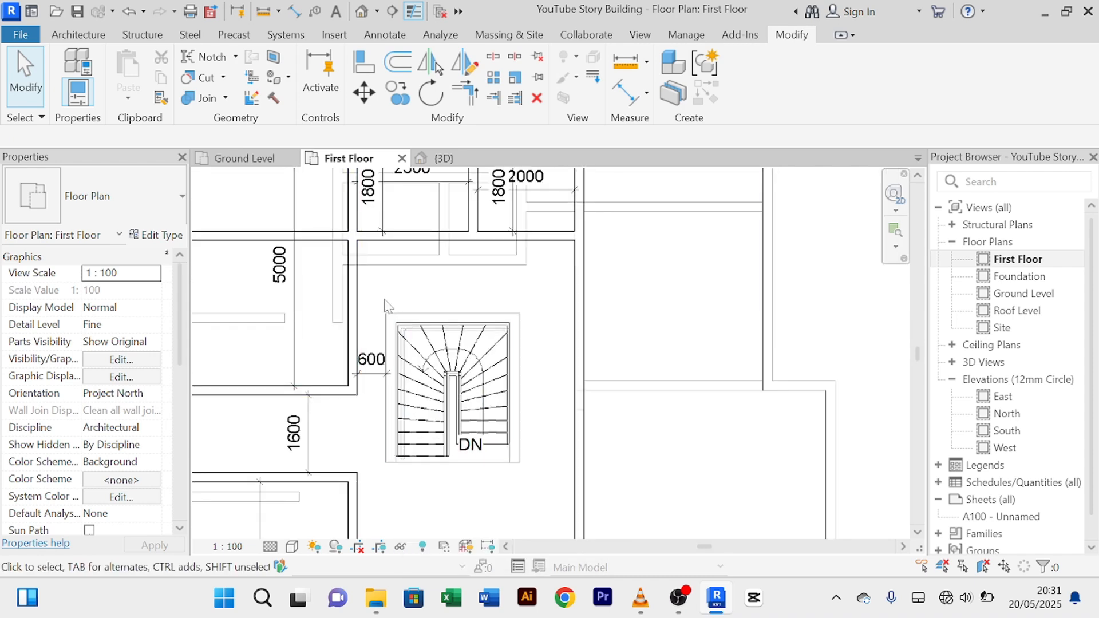
{"action": "scroll", "coordinate": [391, 320], "scroll_direction": "down", "scroll_amount": 1}
{"action": "middle_click_drag", "start_coordinate": [391, 322], "coordinate": [518, 305]}
Step: Dimension the room left of the stair at 3800 wide, then end the command
{"action": "left_click", "coordinate": [626, 92]}
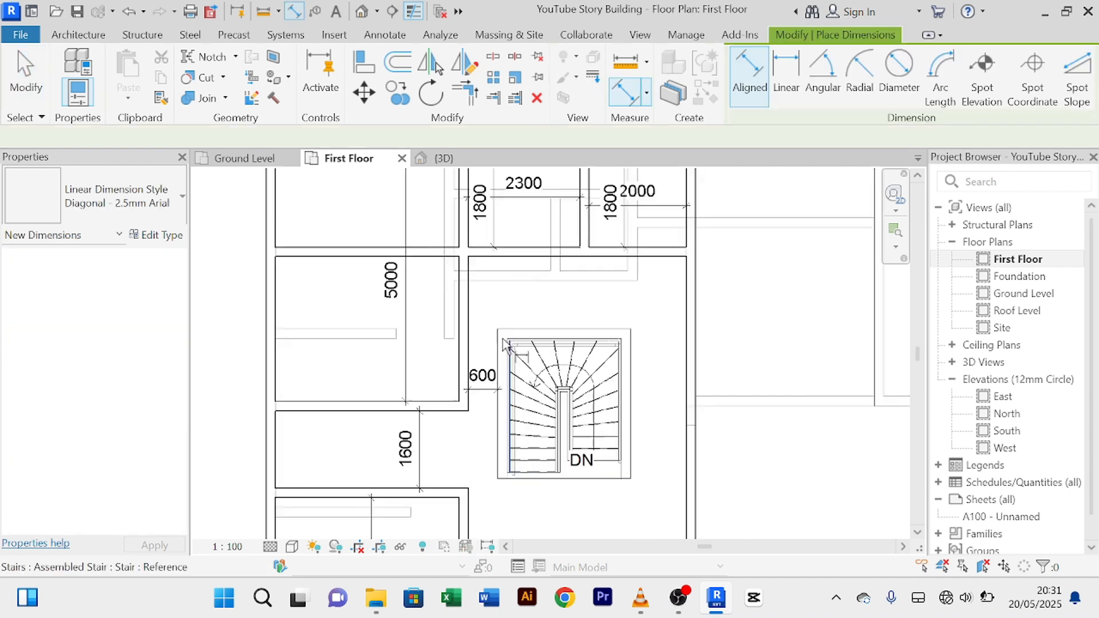
{"action": "scroll", "coordinate": [504, 345], "scroll_direction": "up", "scroll_amount": 1}
{"action": "left_click", "coordinate": [446, 357]}
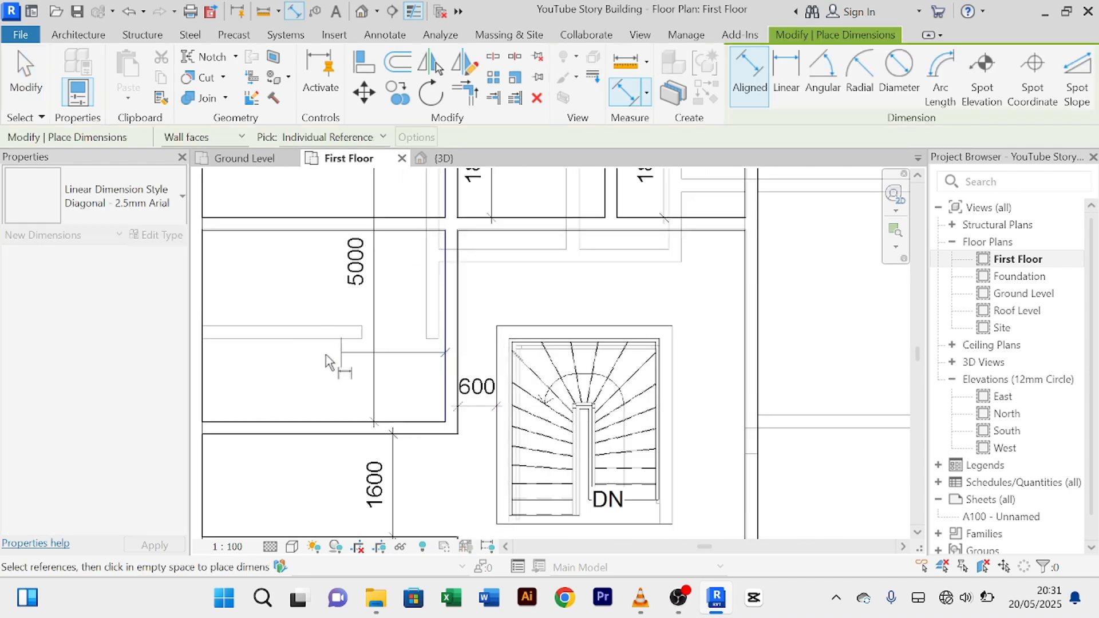
{"action": "left_click", "coordinate": [204, 367]}
{"action": "left_click", "coordinate": [236, 362]}
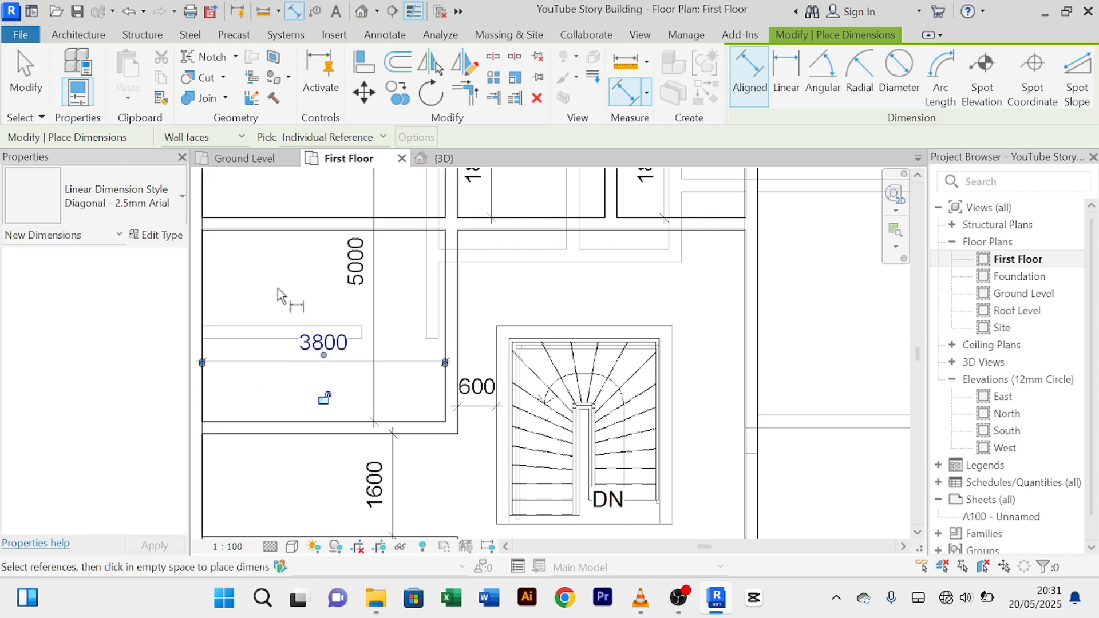
{"action": "right_click", "coordinate": [281, 278]}
{"action": "left_click", "coordinate": [323, 287]}
{"action": "right_click", "coordinate": [286, 280]}
{"action": "left_click", "coordinate": [309, 290]}
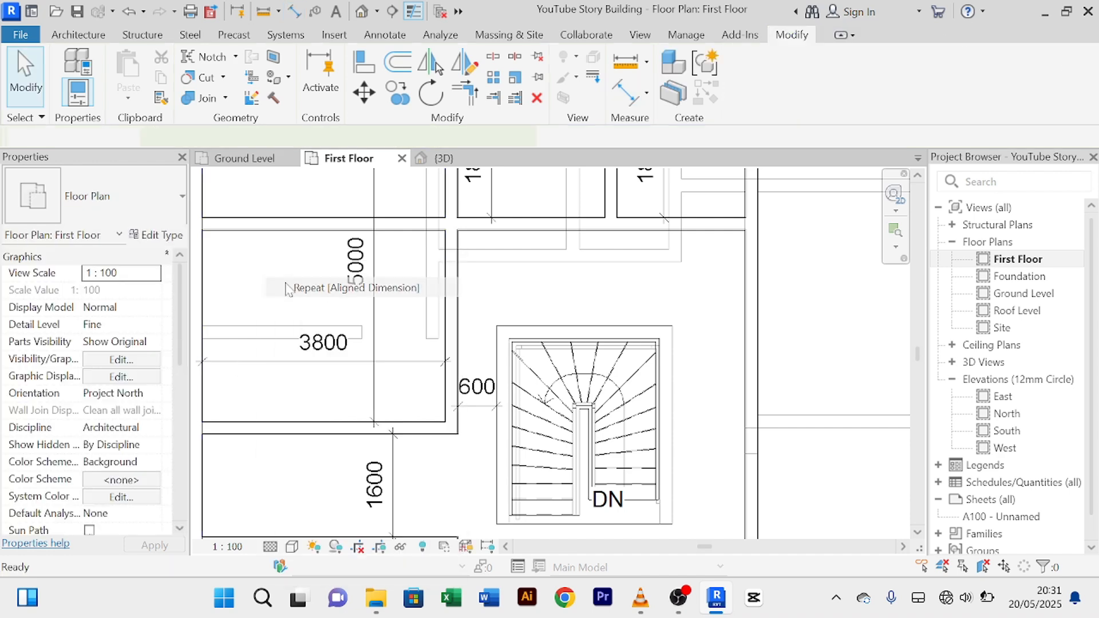
{"action": "scroll", "coordinate": [283, 270], "scroll_direction": "down", "scroll_amount": 1}
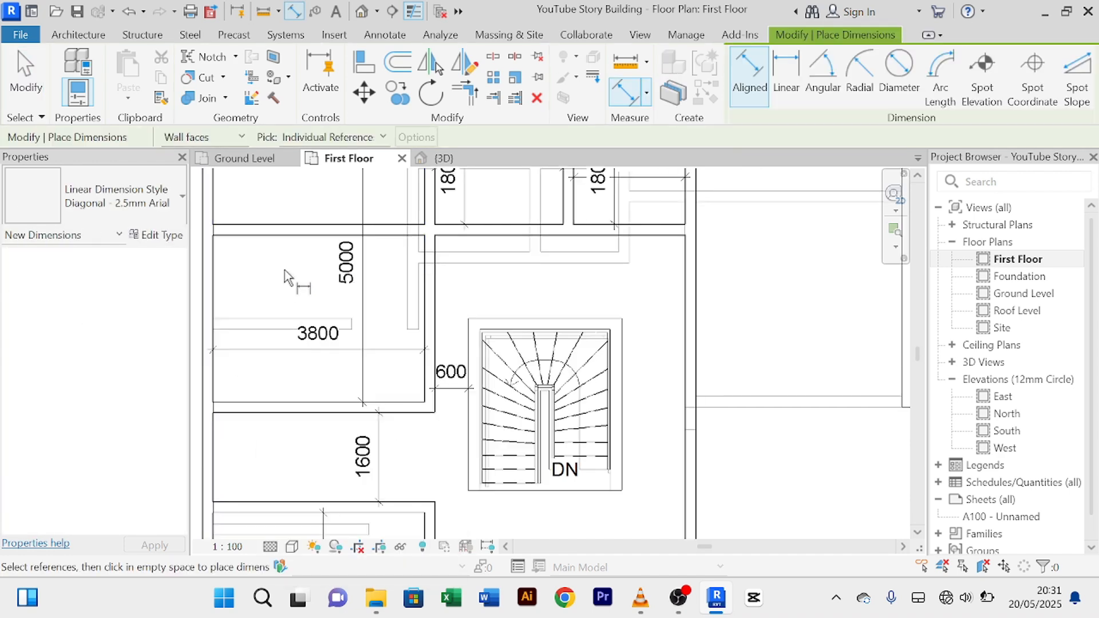
{"action": "right_click", "coordinate": [295, 278]}
{"action": "left_click", "coordinate": [341, 287]}
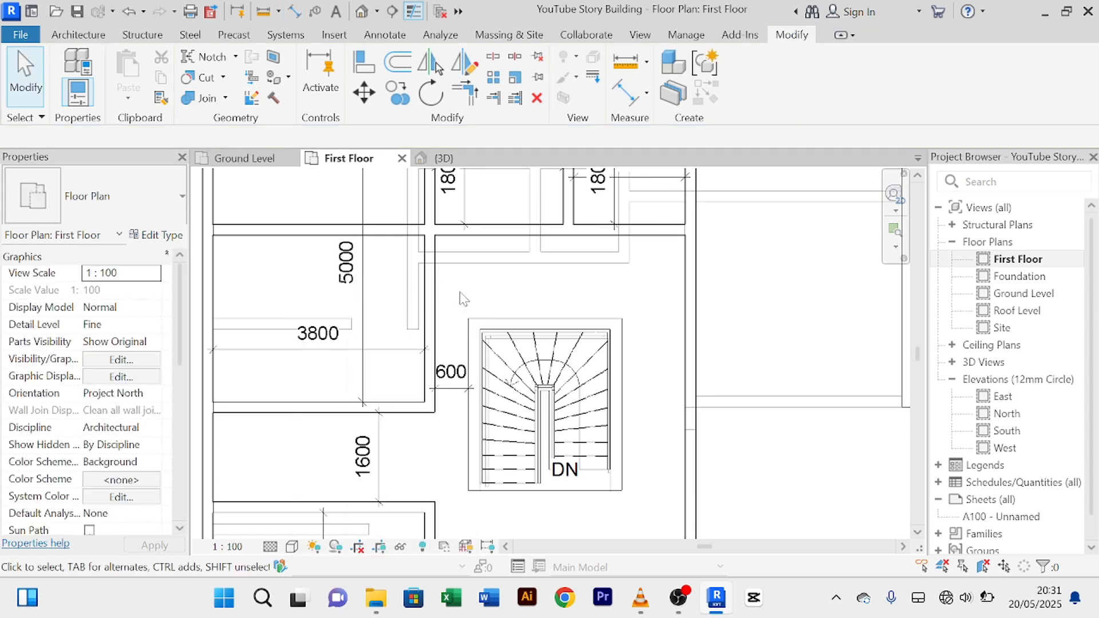
Step: Change the wall-to-stair temporary dimension from 600 to 1100, narrowing the room to 3300
{"action": "left_click", "coordinate": [424, 316]}
{"action": "scroll", "coordinate": [423, 316], "scroll_direction": "up", "scroll_amount": 2}
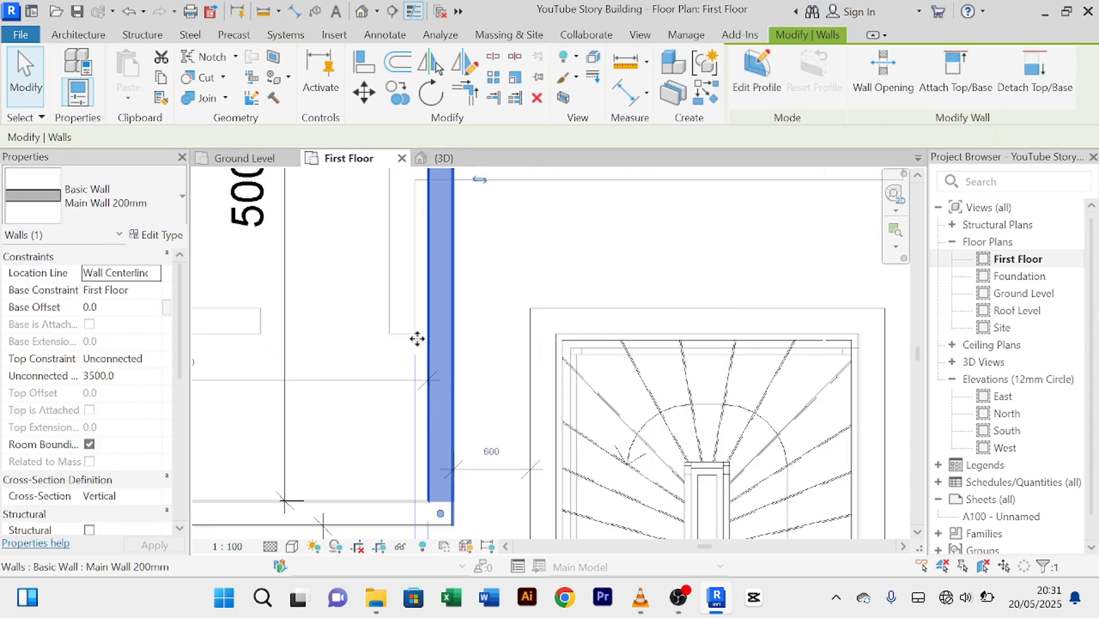
{"action": "left_click", "coordinate": [491, 452]}
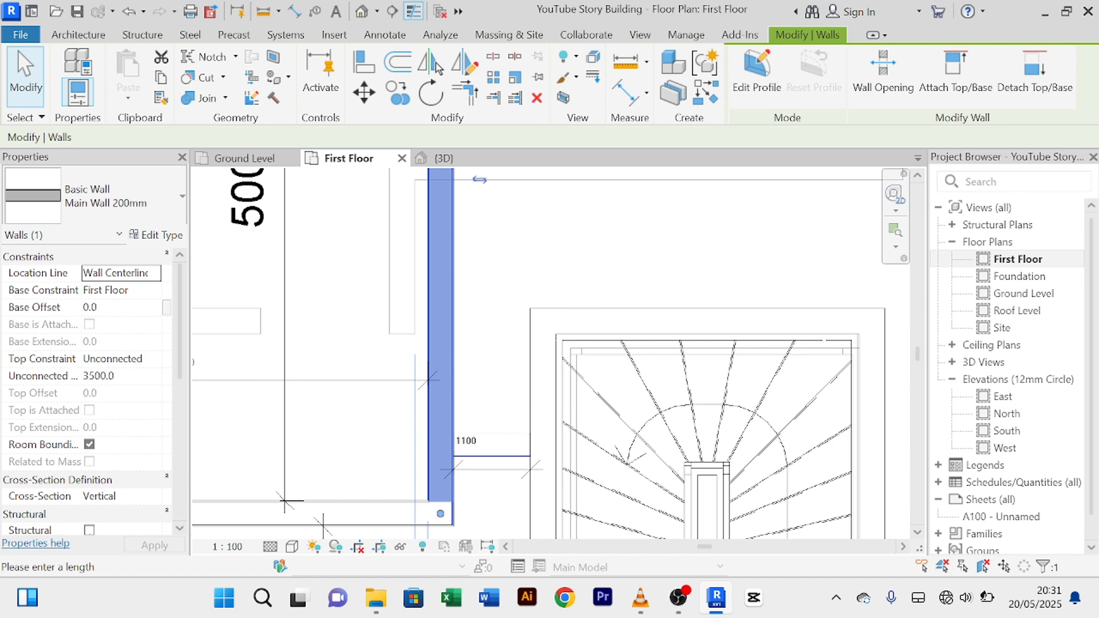
{"action": "key", "text": "Return"}
{"action": "left_click", "coordinate": [544, 274]}
{"action": "scroll", "coordinate": [531, 252], "scroll_direction": "down", "scroll_amount": 2}
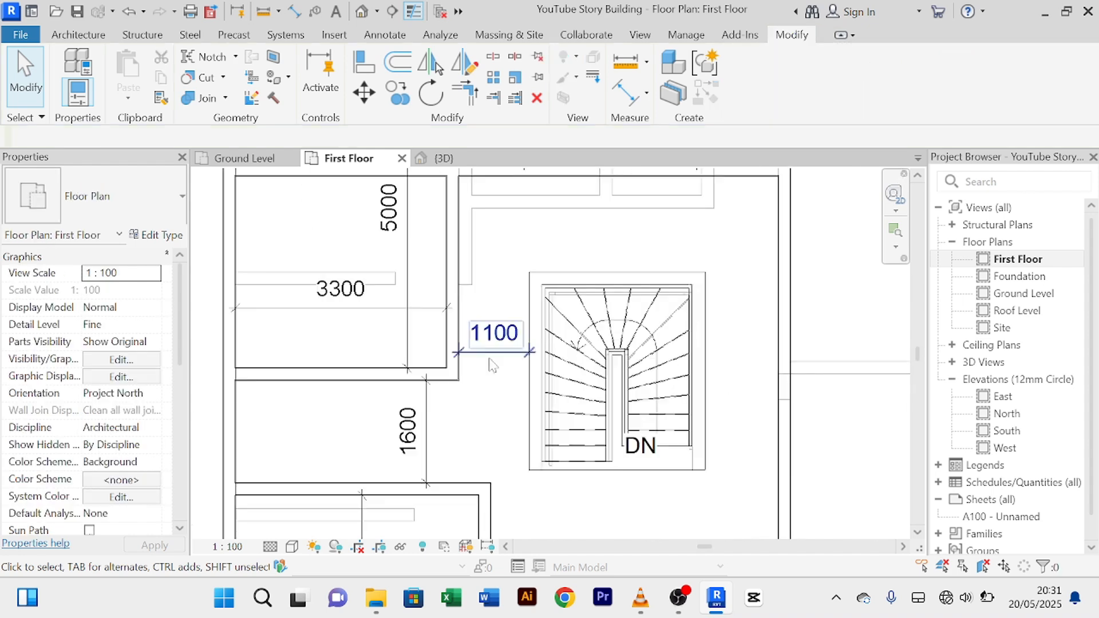
{"action": "scroll", "coordinate": [467, 415], "scroll_direction": "down", "scroll_amount": 2}
{"action": "middle_click_drag", "start_coordinate": [476, 424], "coordinate": [443, 353]}
{"action": "scroll", "coordinate": [467, 433], "scroll_direction": "up", "scroll_amount": 2}
{"action": "scroll", "coordinate": [469, 433], "scroll_direction": "up", "scroll_amount": 1}
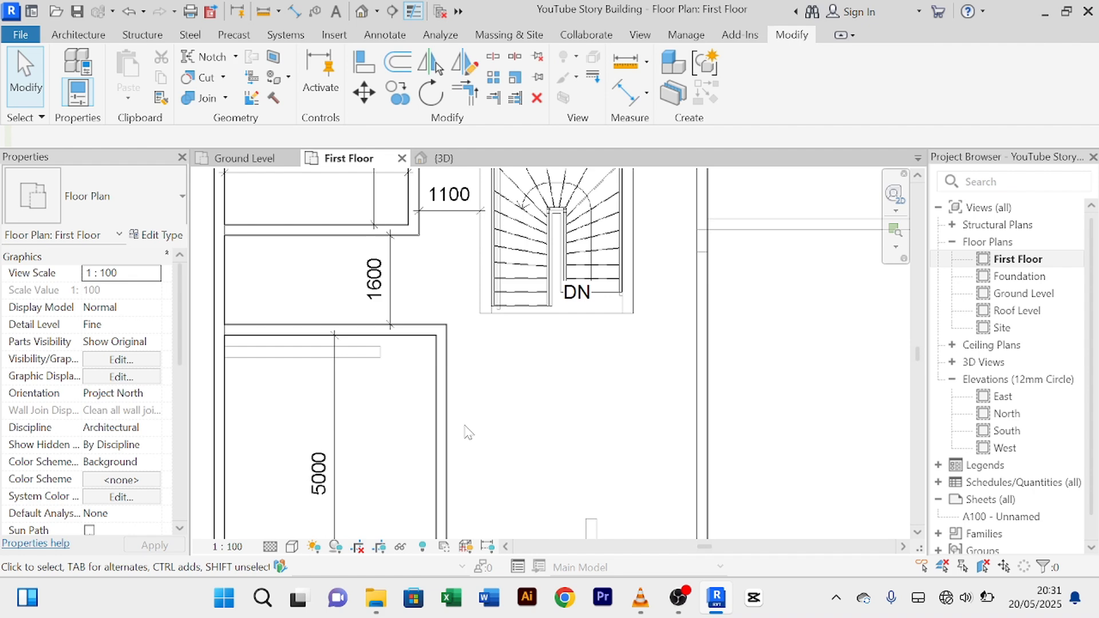
{"action": "scroll", "coordinate": [402, 359], "scroll_direction": "down", "scroll_amount": 2}
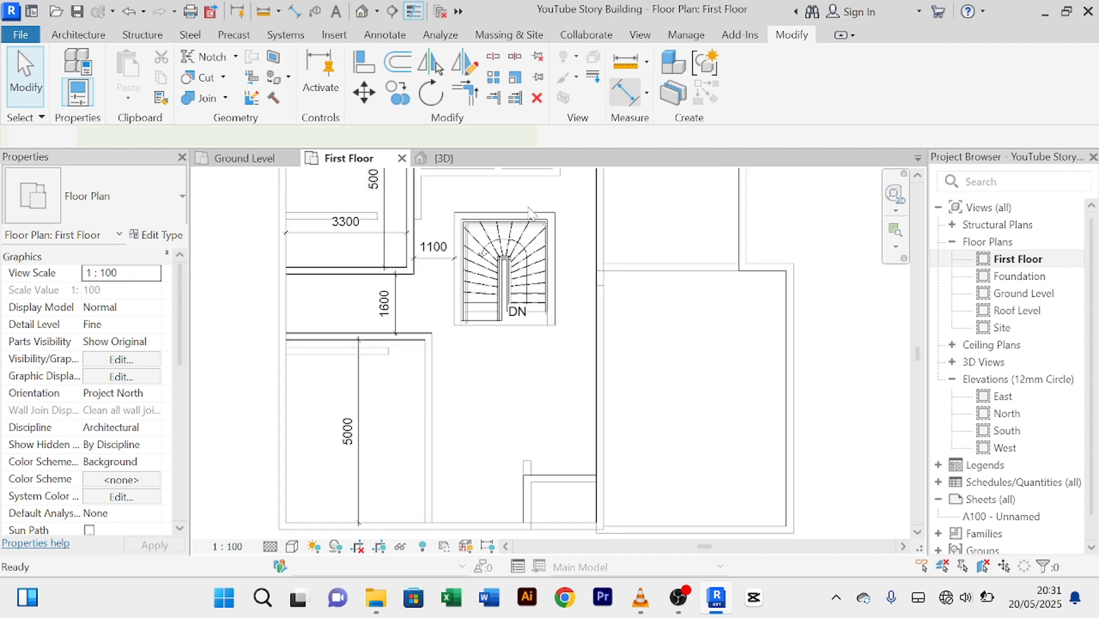
Step: Place a 3800 aligned dimension between the lower room's left and right walls
{"action": "left_click", "coordinate": [626, 91]}
{"action": "left_click", "coordinate": [287, 393]}
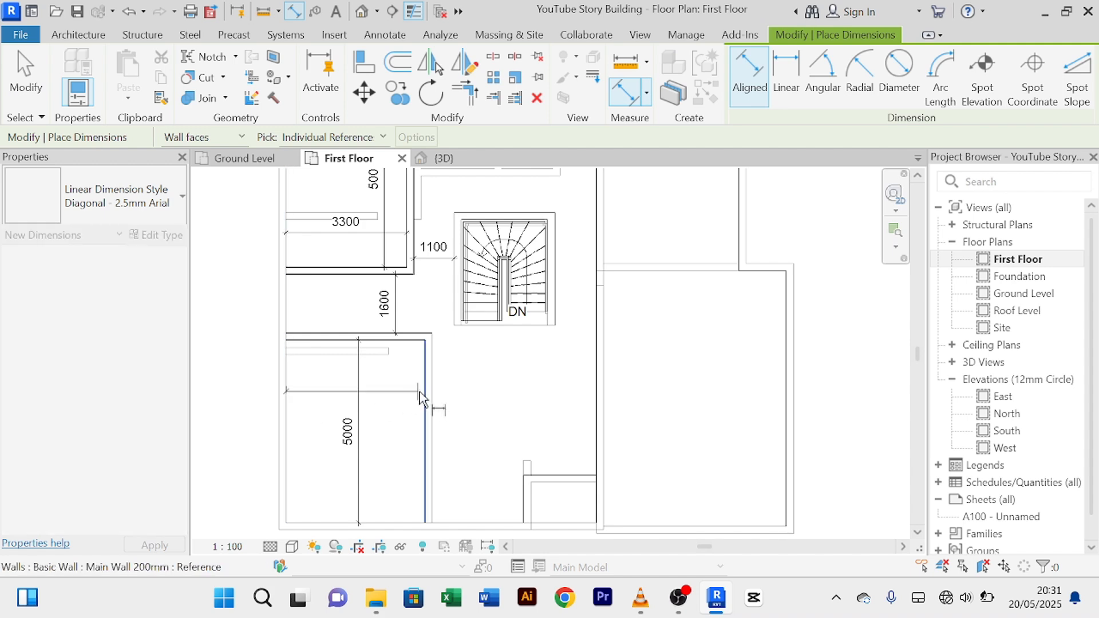
{"action": "left_click", "coordinate": [426, 396]}
{"action": "left_click", "coordinate": [404, 395]}
{"action": "right_click", "coordinate": [477, 368]}
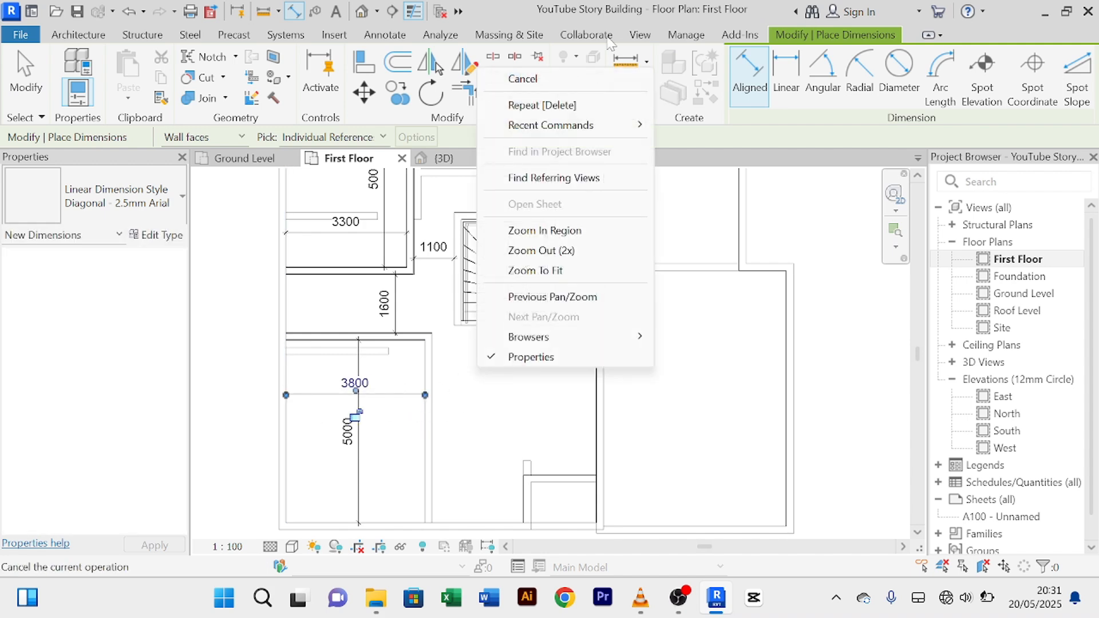
{"action": "left_click", "coordinate": [587, 78]}
{"action": "right_click", "coordinate": [511, 106]}
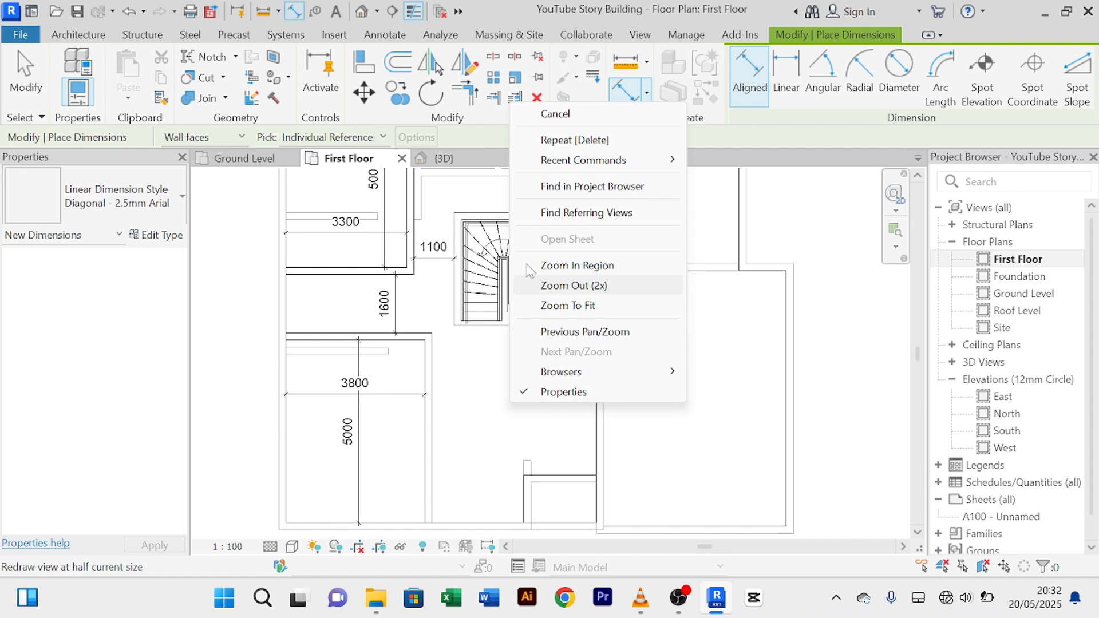
{"action": "left_click", "coordinate": [581, 117]}
{"action": "middle_click_drag", "start_coordinate": [292, 241], "coordinate": [244, 331]}
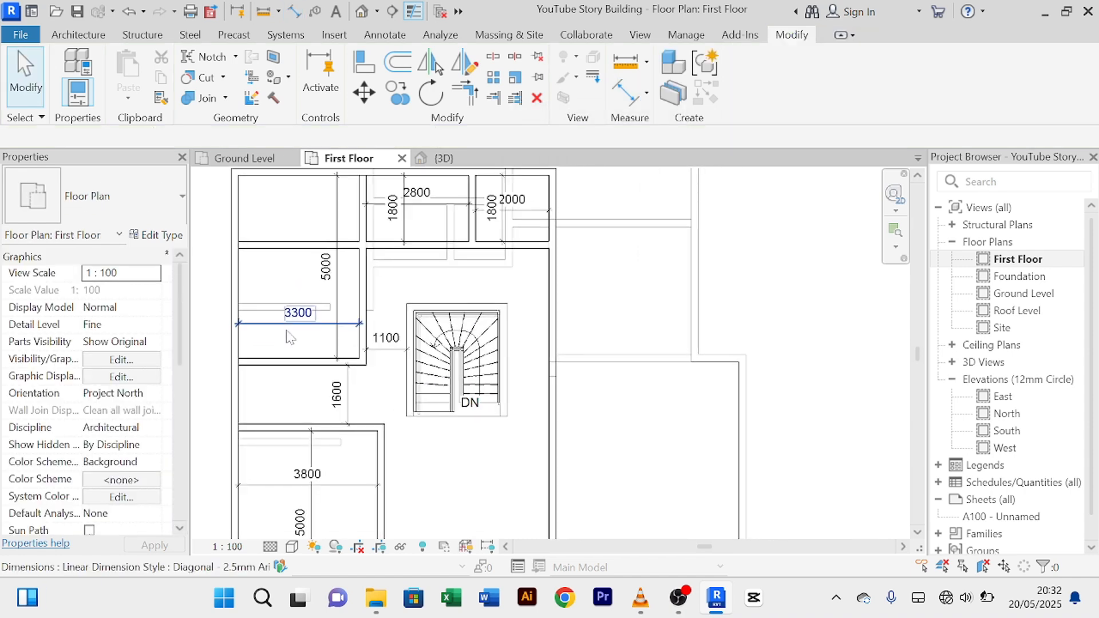
Step: Align the lower room's right wall to the upper wall beside the stair, making it 3300 wide
{"action": "left_click", "coordinate": [363, 63]}
{"action": "scroll", "coordinate": [373, 330], "scroll_direction": "up", "scroll_amount": 2}
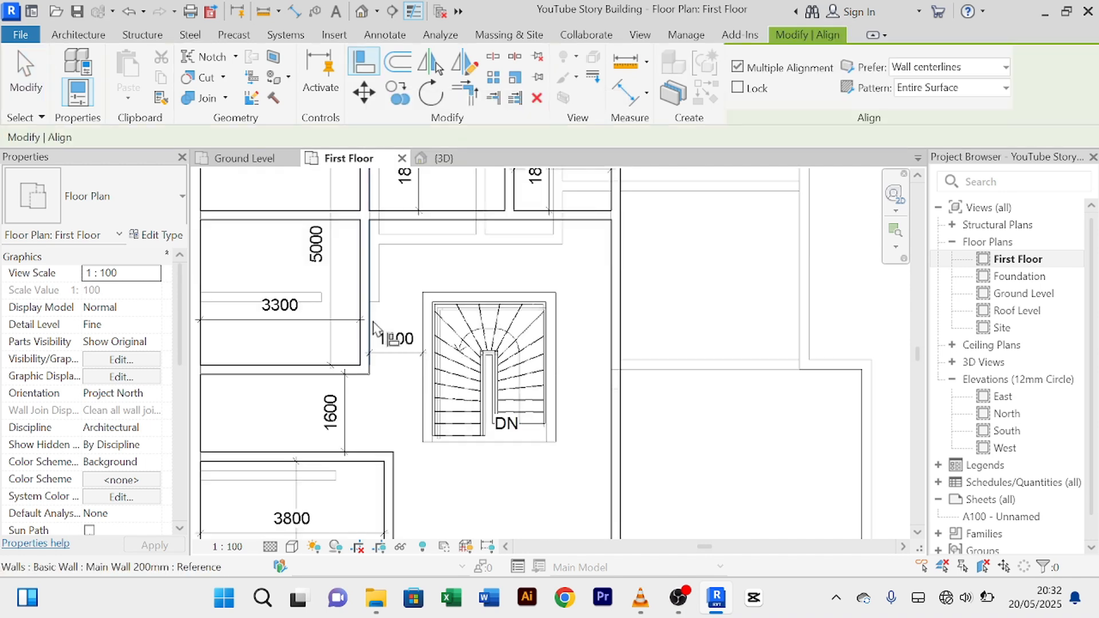
{"action": "left_click", "coordinate": [371, 324]}
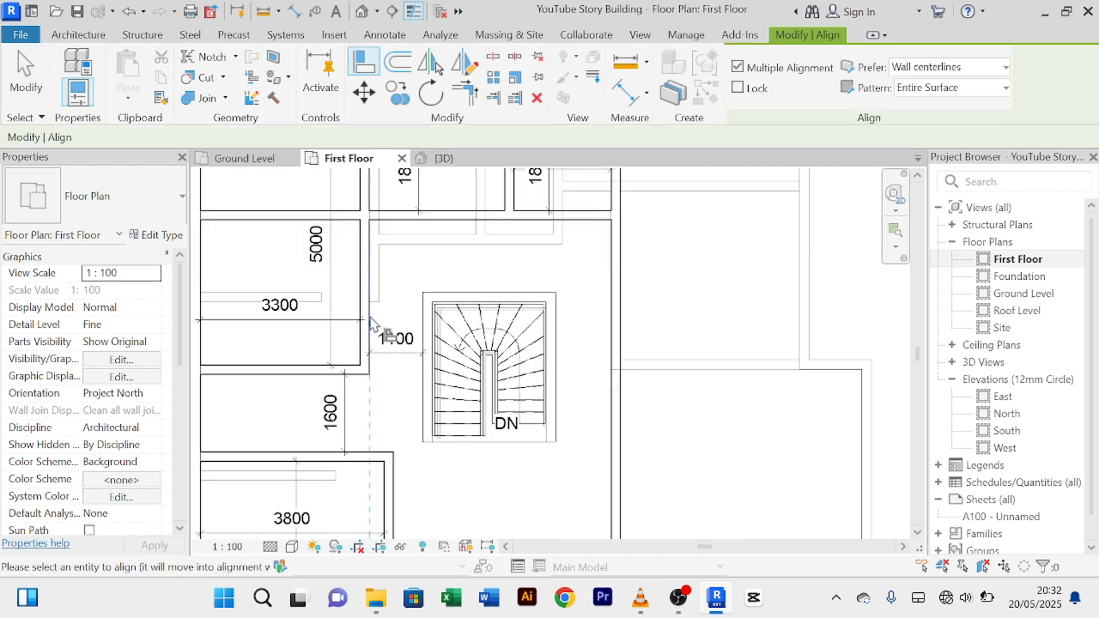
{"action": "left_click", "coordinate": [393, 489]}
{"action": "scroll", "coordinate": [403, 488], "scroll_direction": "down", "scroll_amount": 3}
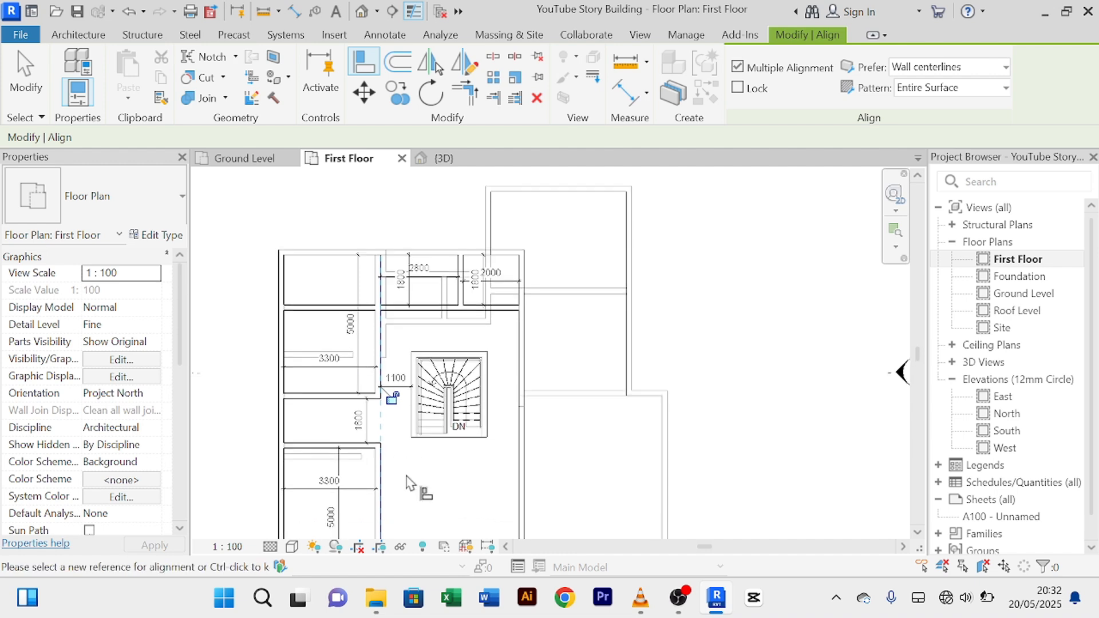
{"action": "right_click", "coordinate": [408, 482]}
{"action": "key", "text": "Escape"}
{"action": "middle_click_drag", "start_coordinate": [427, 442], "coordinate": [463, 271]}
{"action": "middle_click_drag", "start_coordinate": [438, 359], "coordinate": [417, 447]}
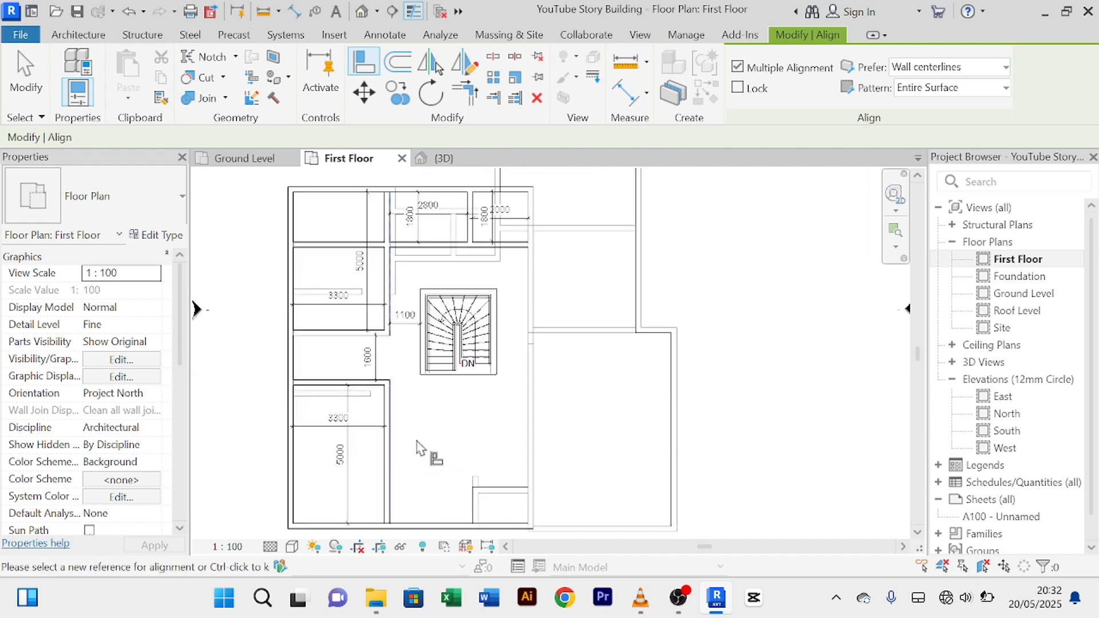
{"action": "right_click", "coordinate": [433, 469]}
{"action": "left_click", "coordinate": [475, 166]}
{"action": "right_click", "coordinate": [479, 438]}
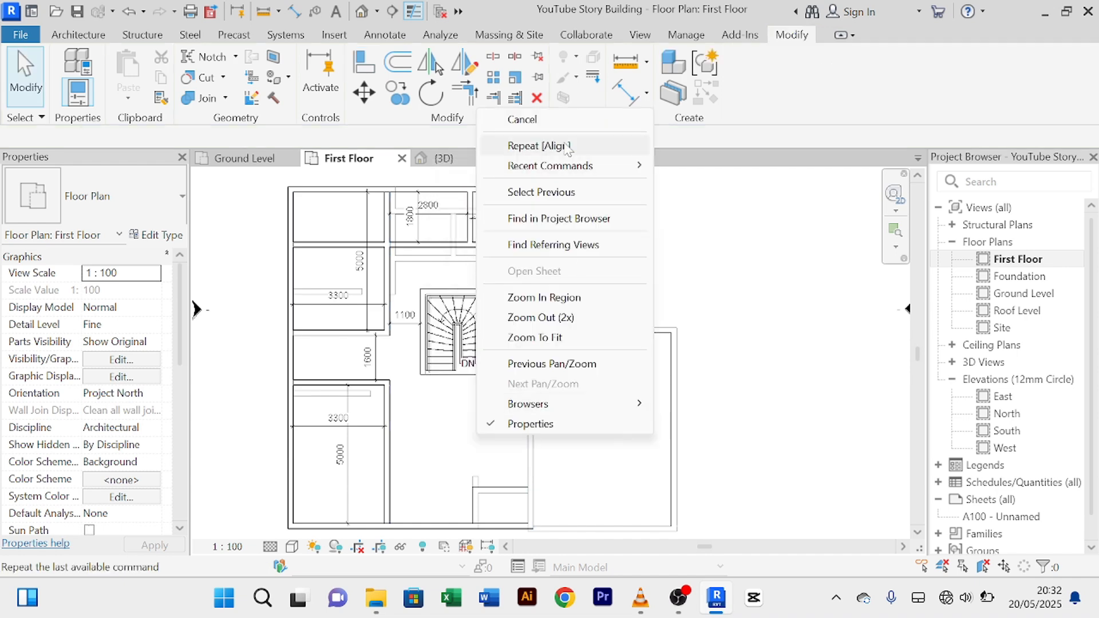
{"action": "left_click", "coordinate": [522, 119]}
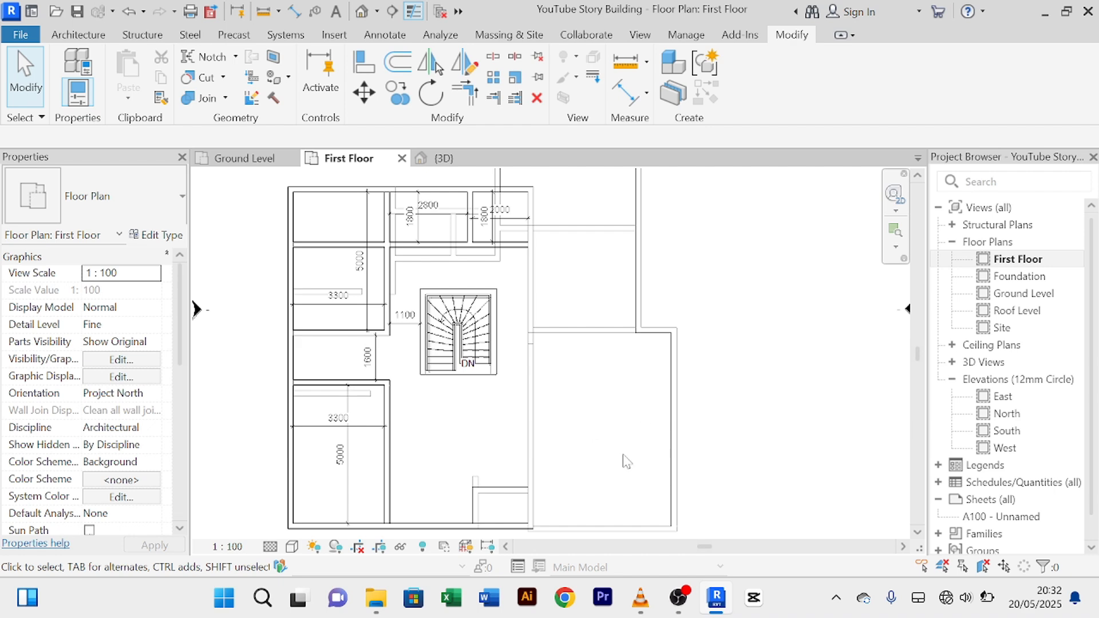
{"action": "middle_click_drag", "start_coordinate": [577, 262], "coordinate": [540, 318]}
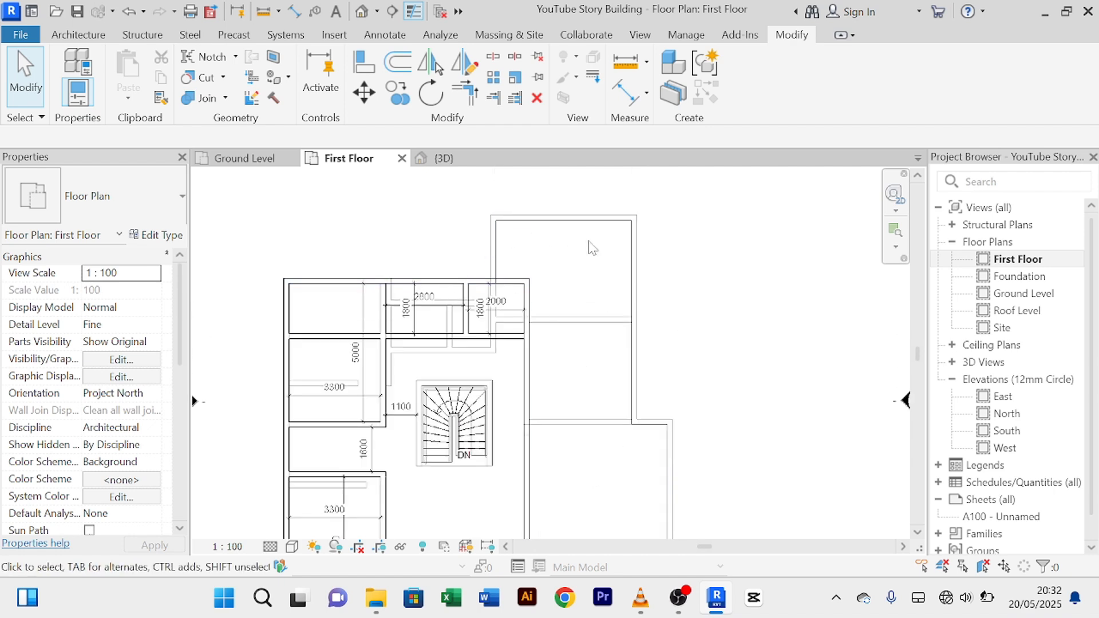
{"action": "scroll", "coordinate": [583, 344], "scroll_direction": "down", "scroll_amount": 1}
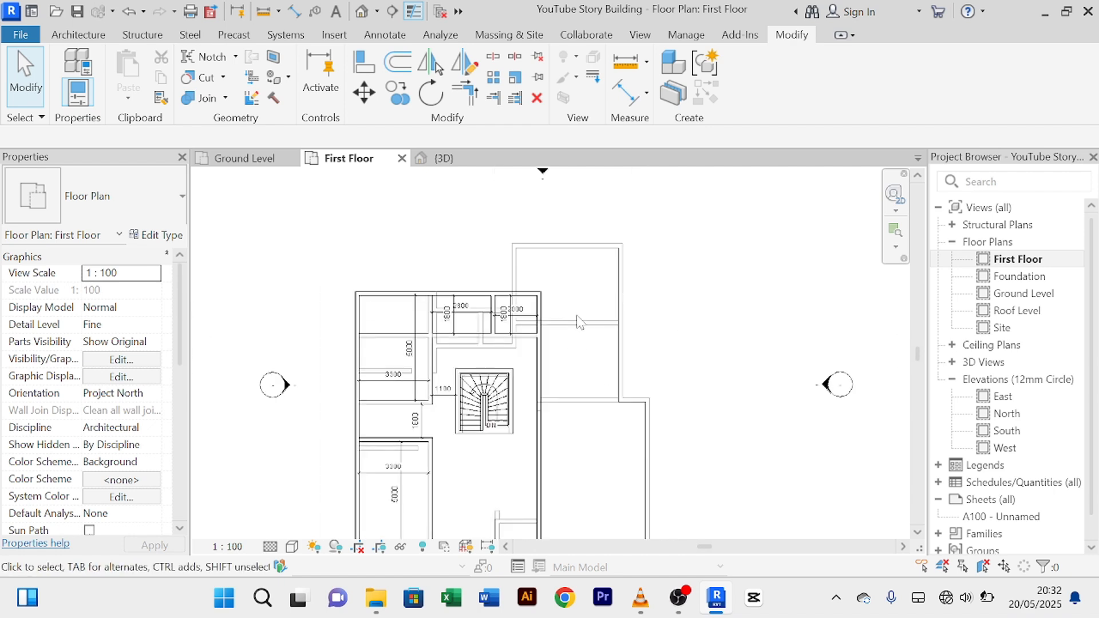
{"action": "middle_click_drag", "start_coordinate": [593, 371], "coordinate": [592, 289]}
{"action": "middle_click_drag", "start_coordinate": [566, 250], "coordinate": [573, 333]}
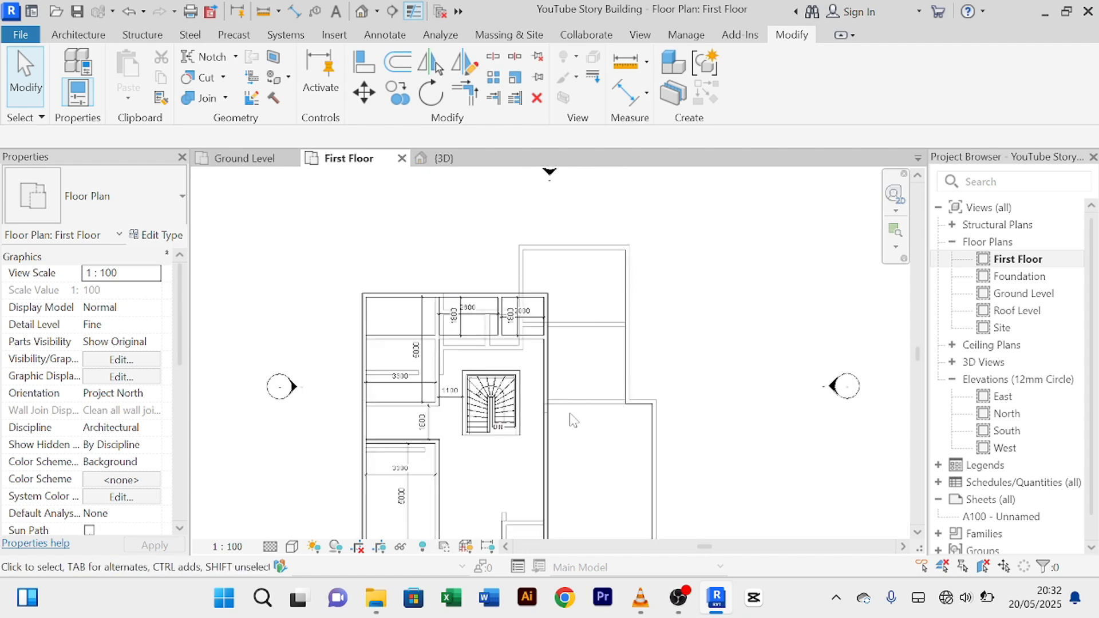
{"action": "scroll", "coordinate": [541, 438], "scroll_direction": "up", "scroll_amount": 2}
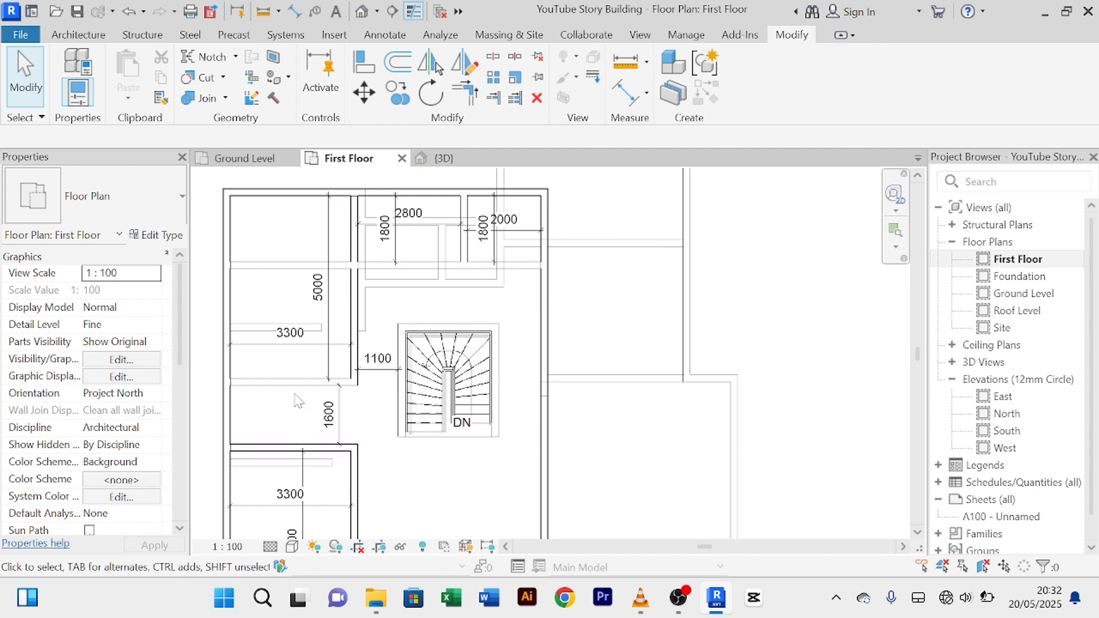
{"action": "mouse_move", "coordinate": [297, 400]}
{"action": "middle_mouse_down"}
{"action": "mouse_move", "coordinate": [326, 361]}
{"action": "mouse_move", "coordinate": [332, 294]}
{"action": "mouse_move", "coordinate": [332, 338]}
{"action": "mouse_move", "coordinate": [292, 400]}
{"action": "middle_mouse_up"}
{"action": "middle_click_drag", "start_coordinate": [360, 391], "coordinate": [369, 466]}
{"action": "middle_click_drag", "start_coordinate": [435, 324], "coordinate": [396, 399]}
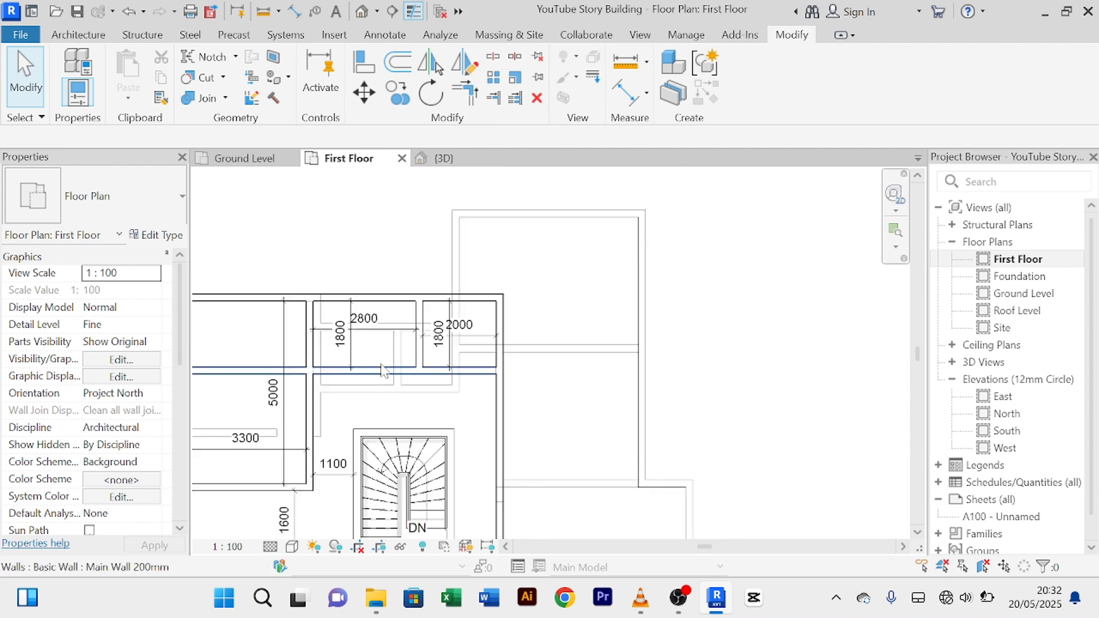
{"action": "scroll", "coordinate": [383, 369], "scroll_direction": "up", "scroll_amount": 2}
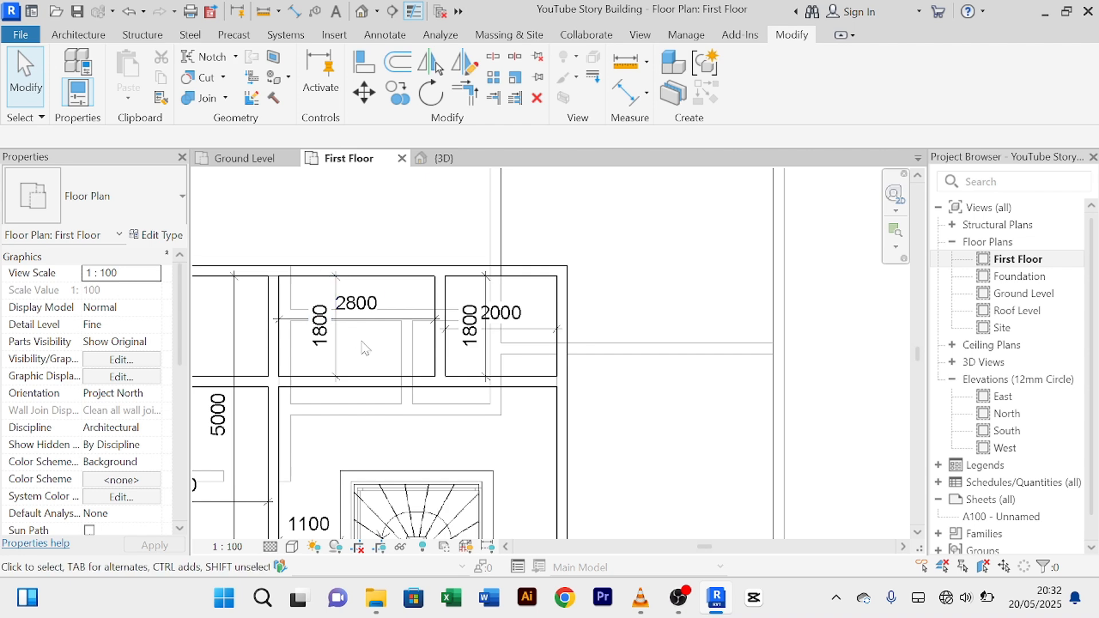
{"action": "scroll", "coordinate": [389, 352], "scroll_direction": "down", "scroll_amount": 1}
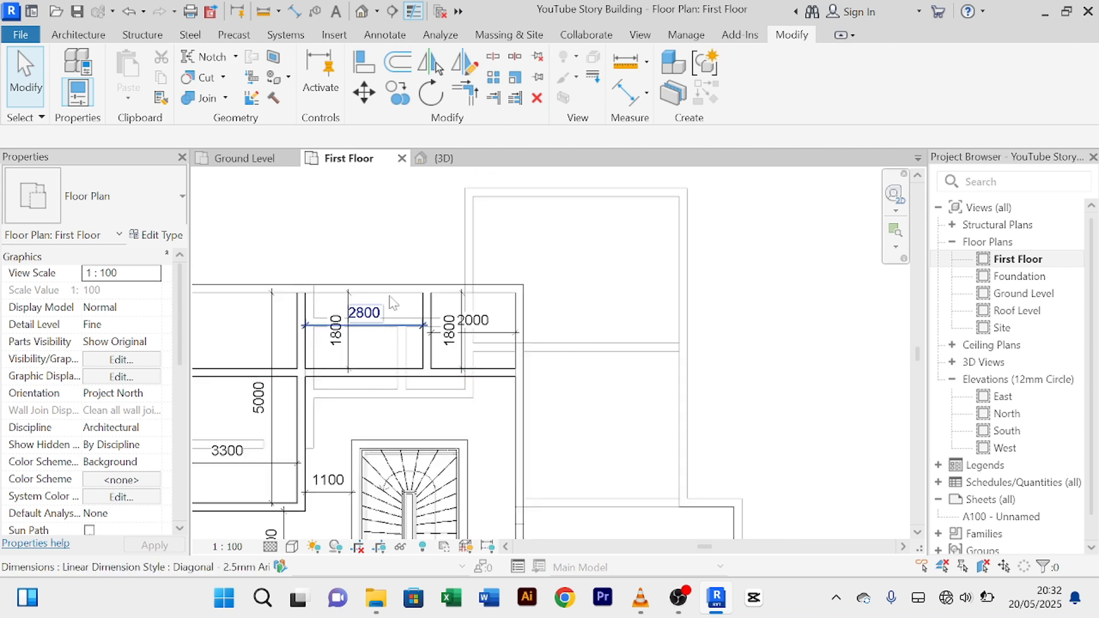
{"action": "scroll", "coordinate": [389, 364], "scroll_direction": "up", "scroll_amount": 3}
{"action": "scroll", "coordinate": [394, 293], "scroll_direction": "down", "scroll_amount": 2}
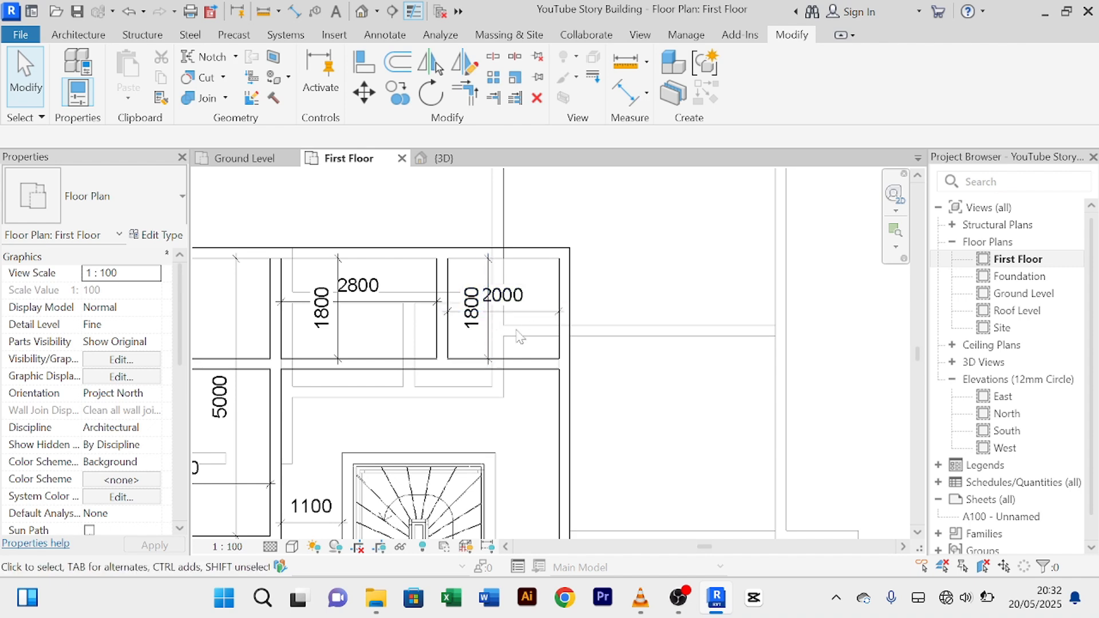
{"action": "scroll", "coordinate": [508, 343], "scroll_direction": "down", "scroll_amount": 3}
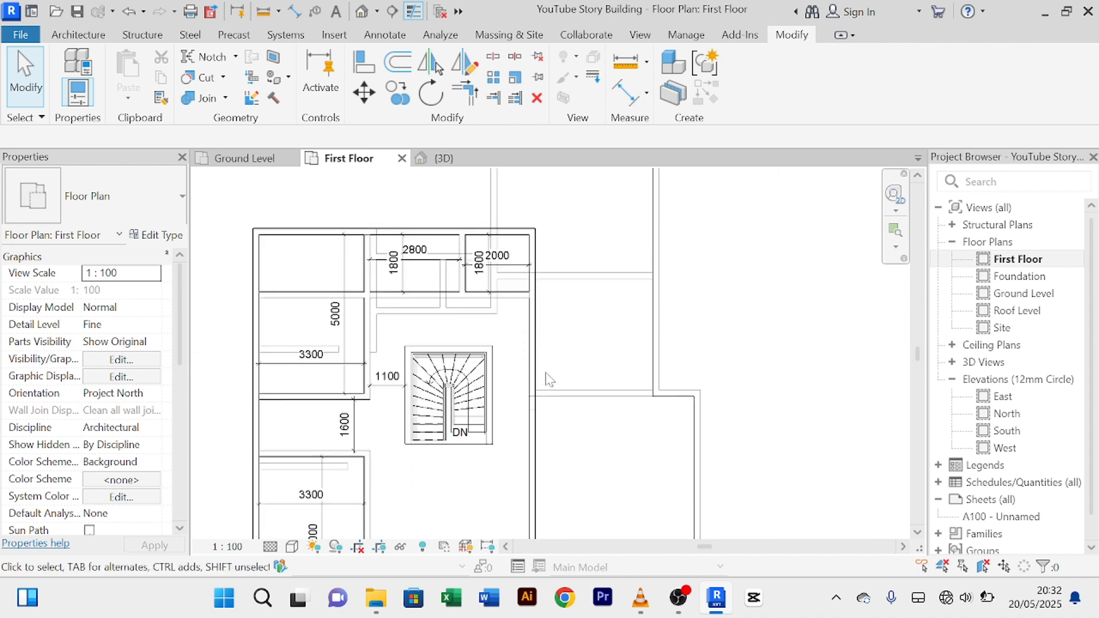
{"action": "middle_click_drag", "start_coordinate": [608, 435], "coordinate": [584, 353]}
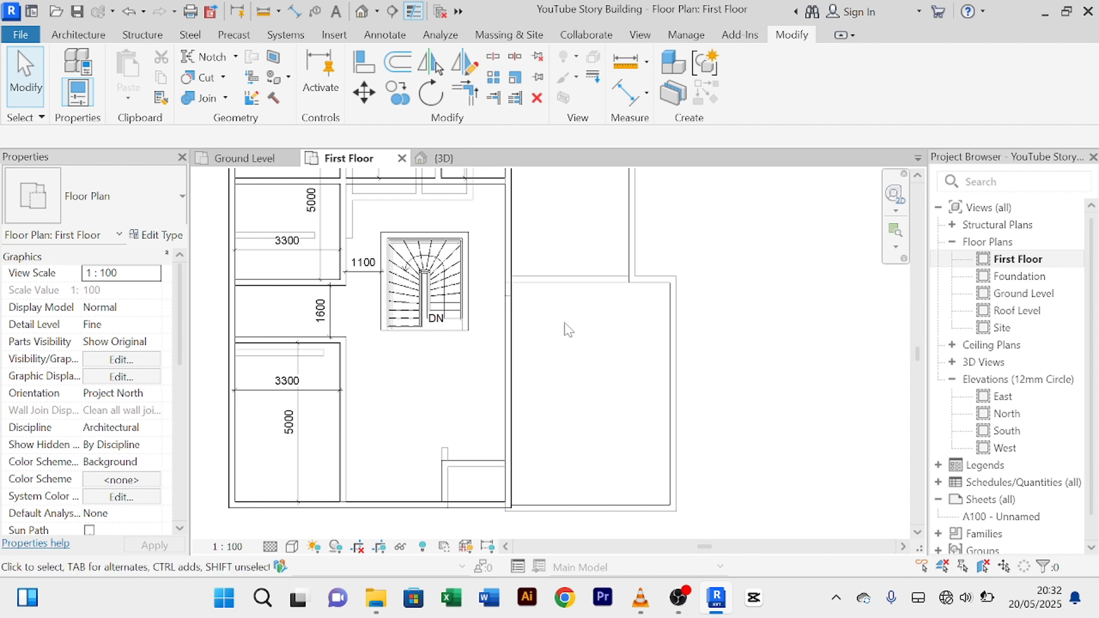
Step: Select the bottom horizontal 200mm wall as the type to replicate
{"action": "left_click", "coordinate": [514, 258]}
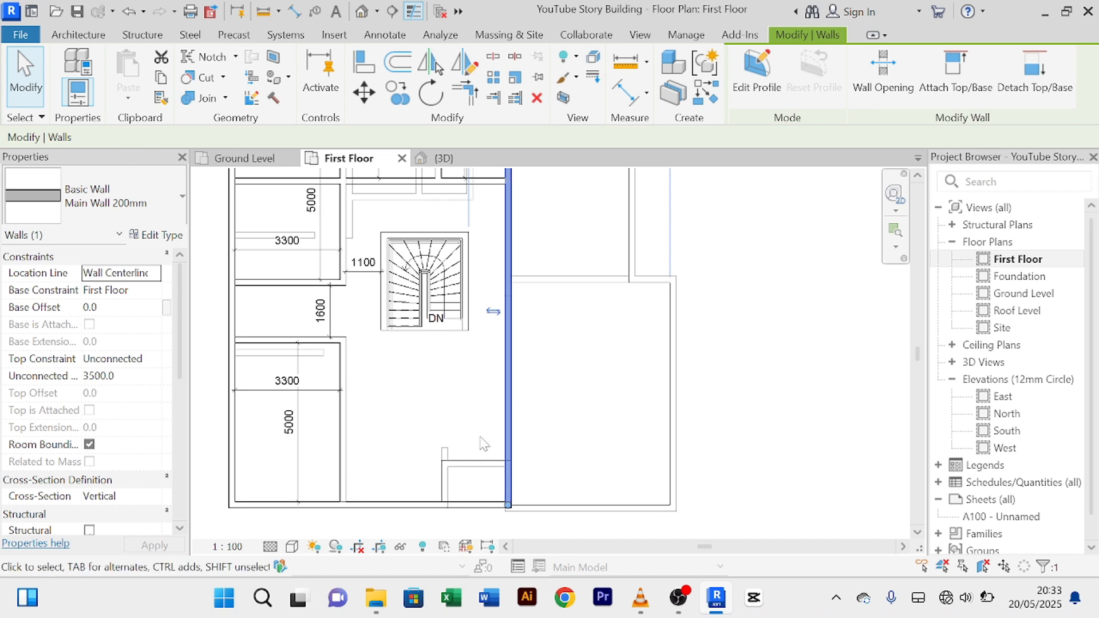
{"action": "scroll", "coordinate": [607, 408], "scroll_direction": "down", "scroll_amount": 2}
{"action": "middle_click_drag", "start_coordinate": [597, 409], "coordinate": [593, 440]}
{"action": "scroll", "coordinate": [592, 422], "scroll_direction": "up", "scroll_amount": 3}
{"action": "scroll", "coordinate": [593, 423], "scroll_direction": "down", "scroll_amount": 1}
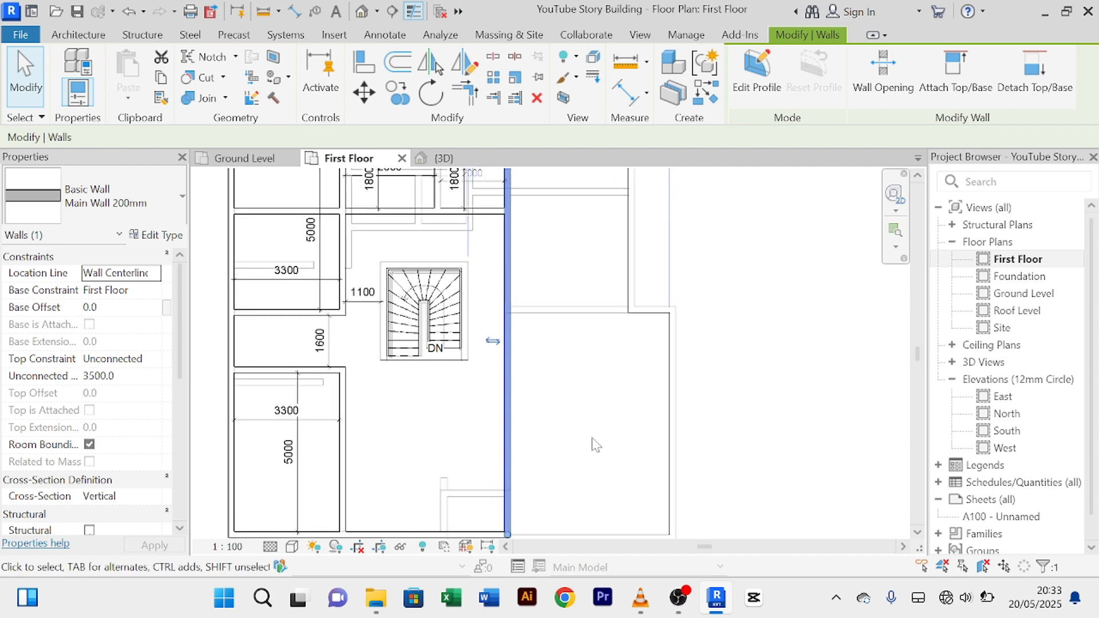
{"action": "mouse_move", "coordinate": [428, 468]}
{"action": "middle_mouse_down"}
{"action": "mouse_move", "coordinate": [417, 490]}
{"action": "mouse_move", "coordinate": [422, 452]}
{"action": "middle_mouse_up"}
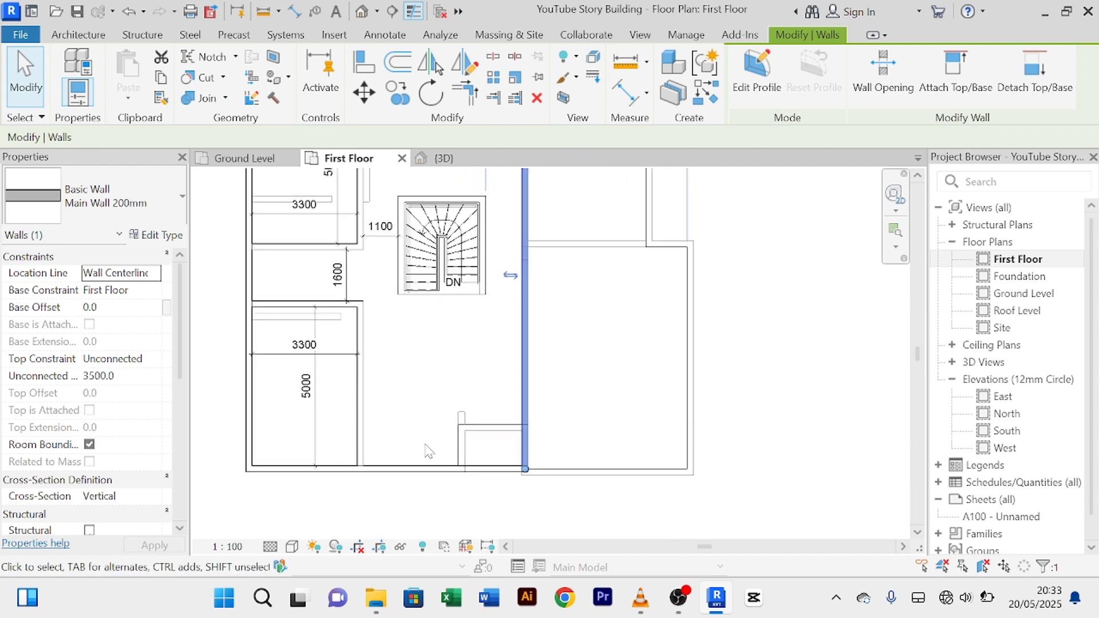
{"action": "left_click", "coordinate": [424, 469]}
{"action": "middle_click_drag", "start_coordinate": [465, 382], "coordinate": [466, 410]}
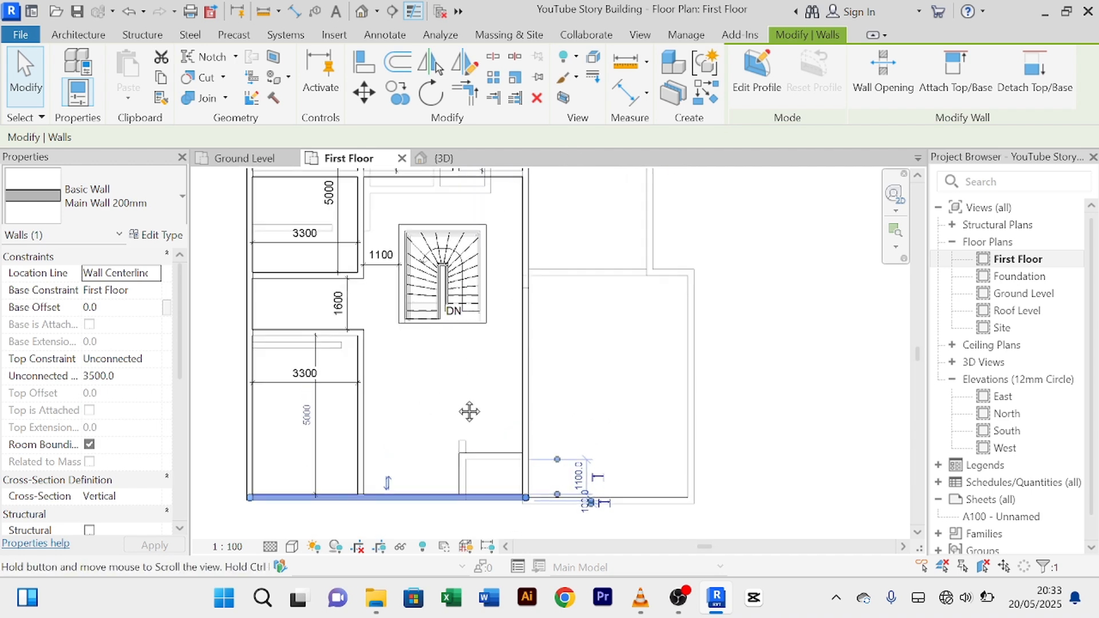
Step: Draw a new Main Wall 200mm below the stair, from the left rooms to the long vertical wall
{"action": "left_click", "coordinate": [700, 100]}
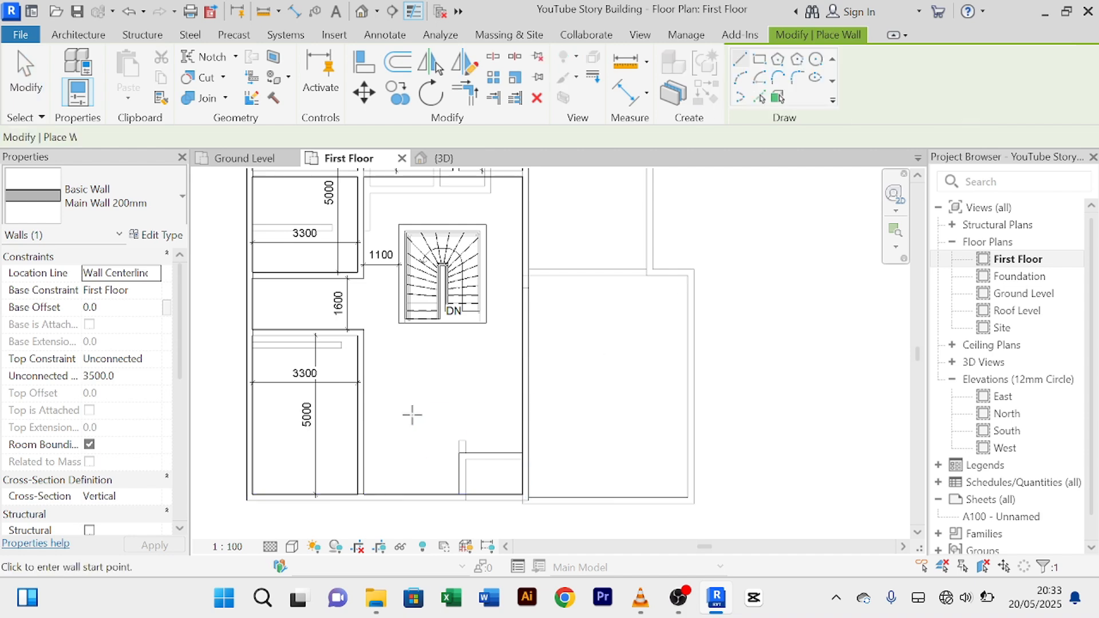
{"action": "left_click", "coordinate": [362, 371]}
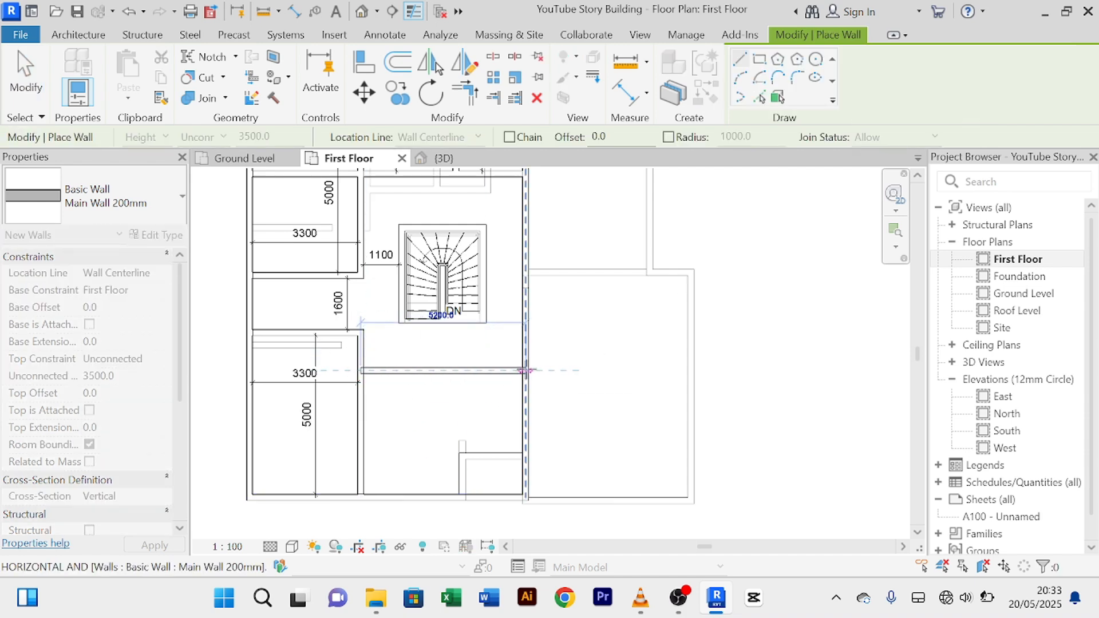
{"action": "right_click", "coordinate": [606, 338]}
{"action": "left_click", "coordinate": [718, 25]}
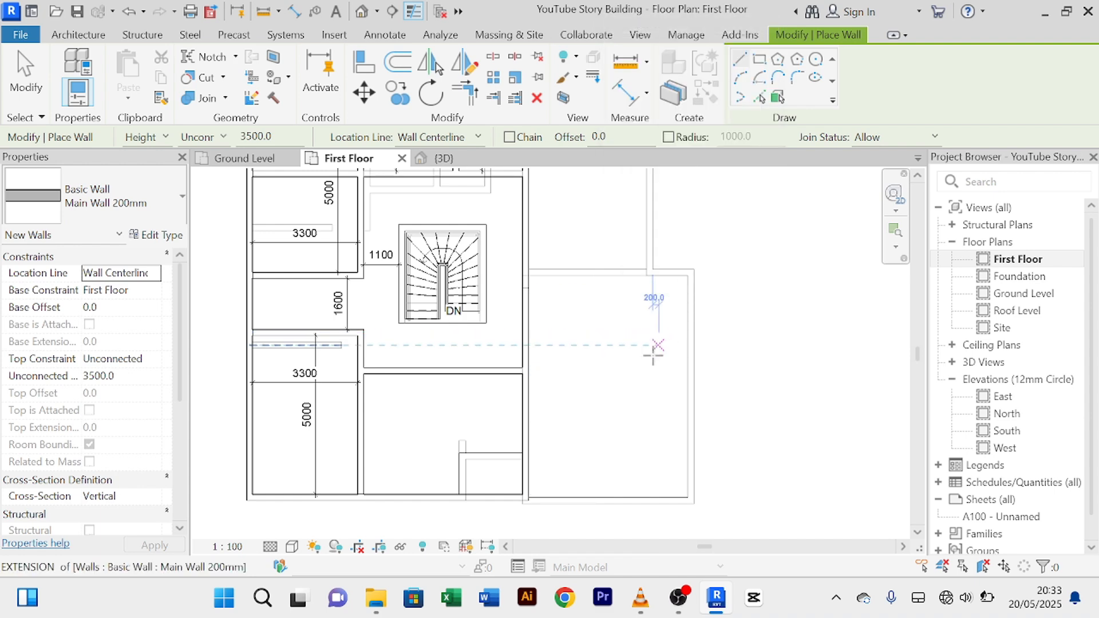
{"action": "right_click", "coordinate": [652, 354]}
{"action": "left_click", "coordinate": [678, 35]}
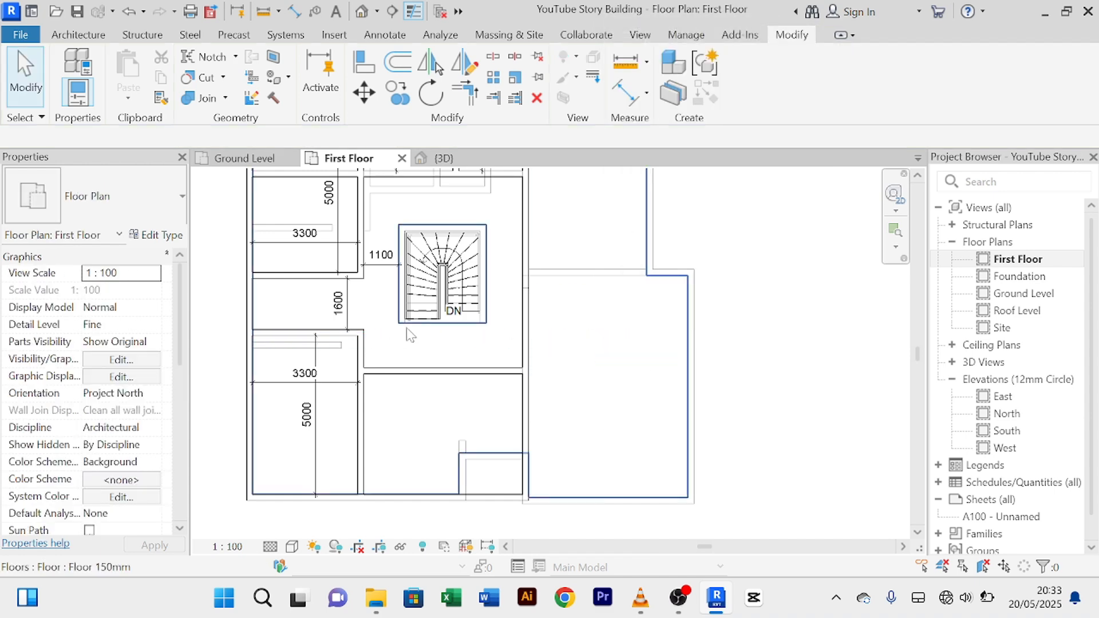
Step: Add an aligned dimension from the stair edge to the new wall, reading 1400
{"action": "left_click", "coordinate": [628, 91]}
{"action": "scroll", "coordinate": [463, 329], "scroll_direction": "up", "scroll_amount": 3}
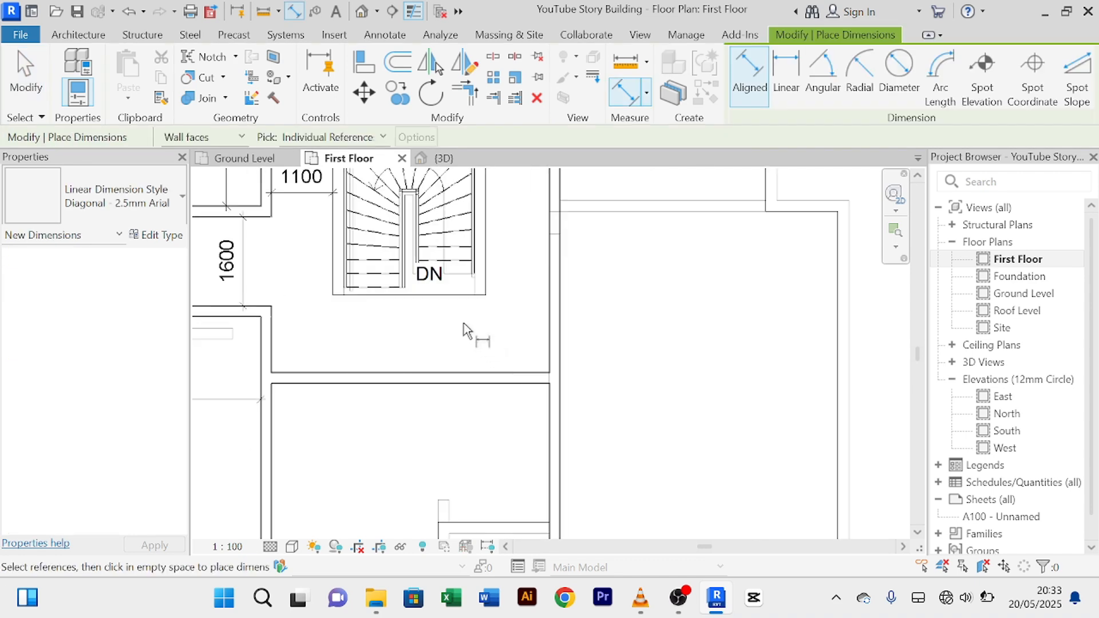
{"action": "left_click", "coordinate": [445, 299]}
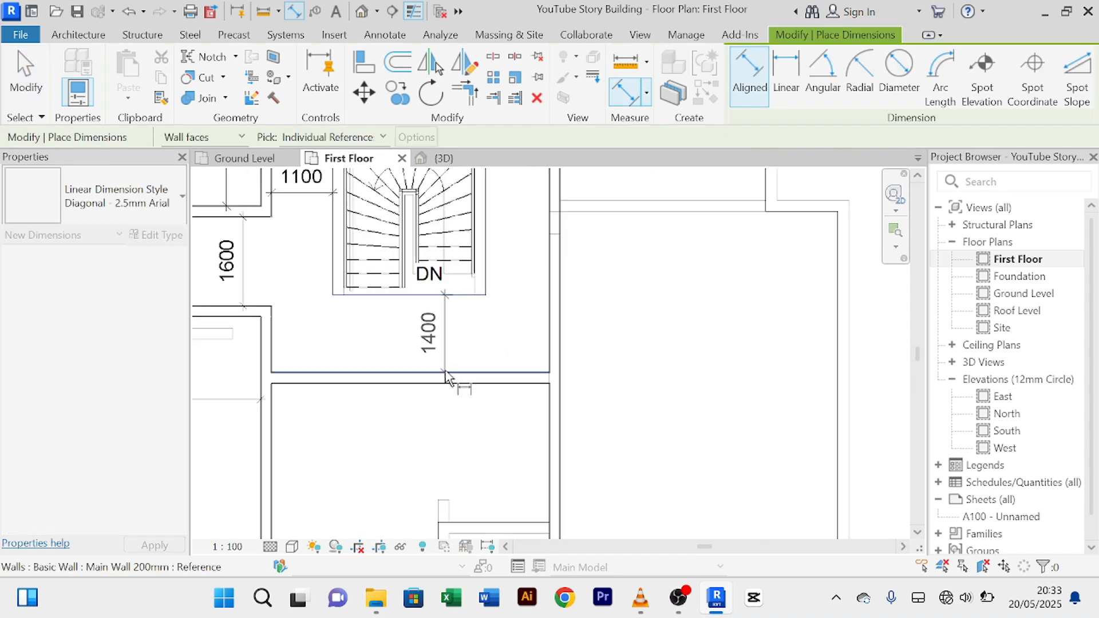
{"action": "left_click", "coordinate": [446, 374]}
{"action": "left_click", "coordinate": [446, 344]}
{"action": "right_click", "coordinate": [491, 335]}
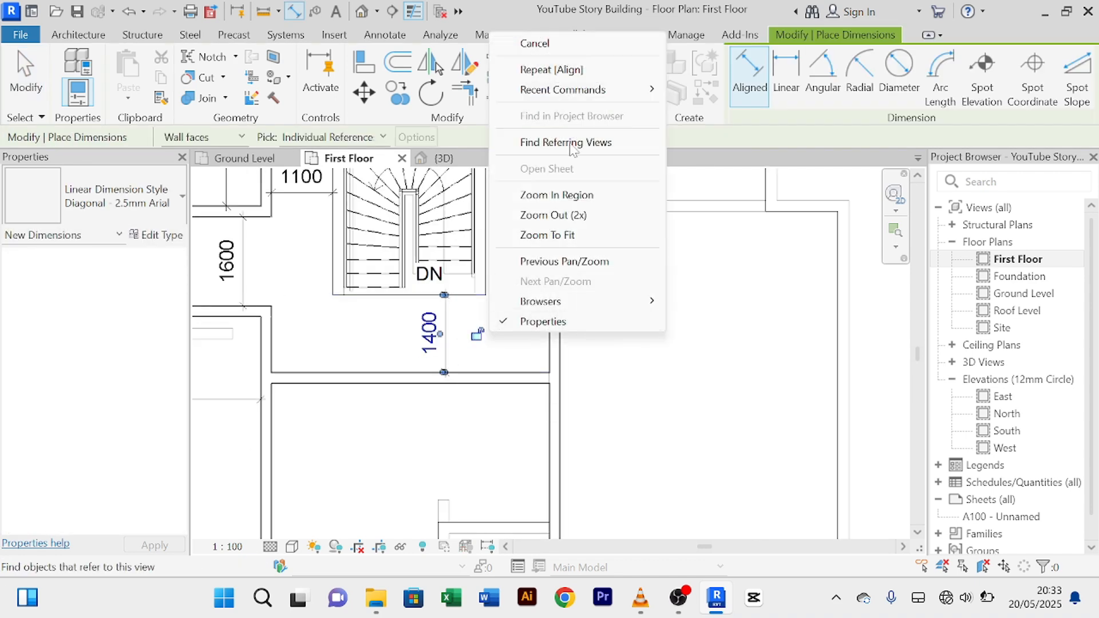
{"action": "left_click", "coordinate": [575, 44]}
{"action": "right_click", "coordinate": [503, 308]}
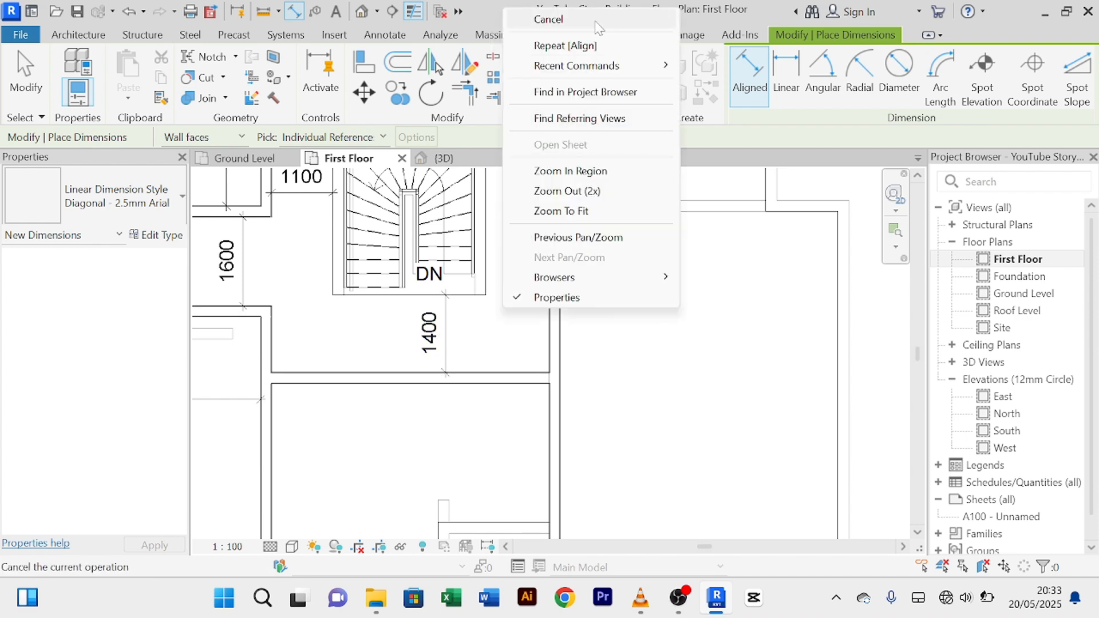
{"action": "left_click", "coordinate": [572, 19]}
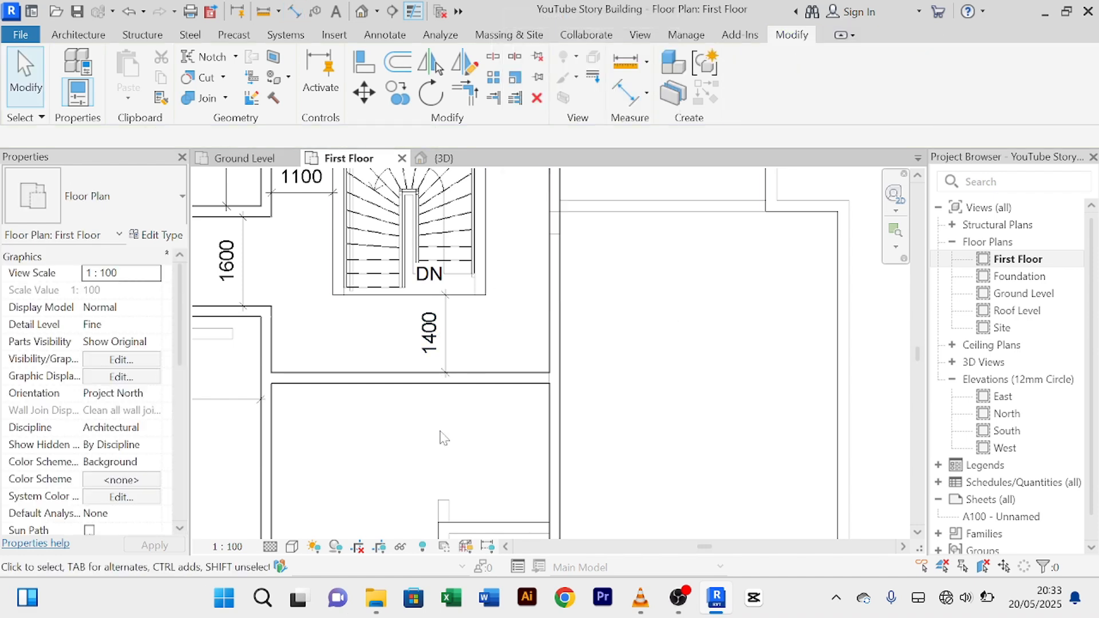
Step: Change the new wall's distance from the stair from 1400 to 1500, moving it down
{"action": "left_click", "coordinate": [496, 378]}
{"action": "scroll", "coordinate": [442, 344], "scroll_direction": "up", "scroll_amount": 2}
{"action": "left_click", "coordinate": [430, 331]}
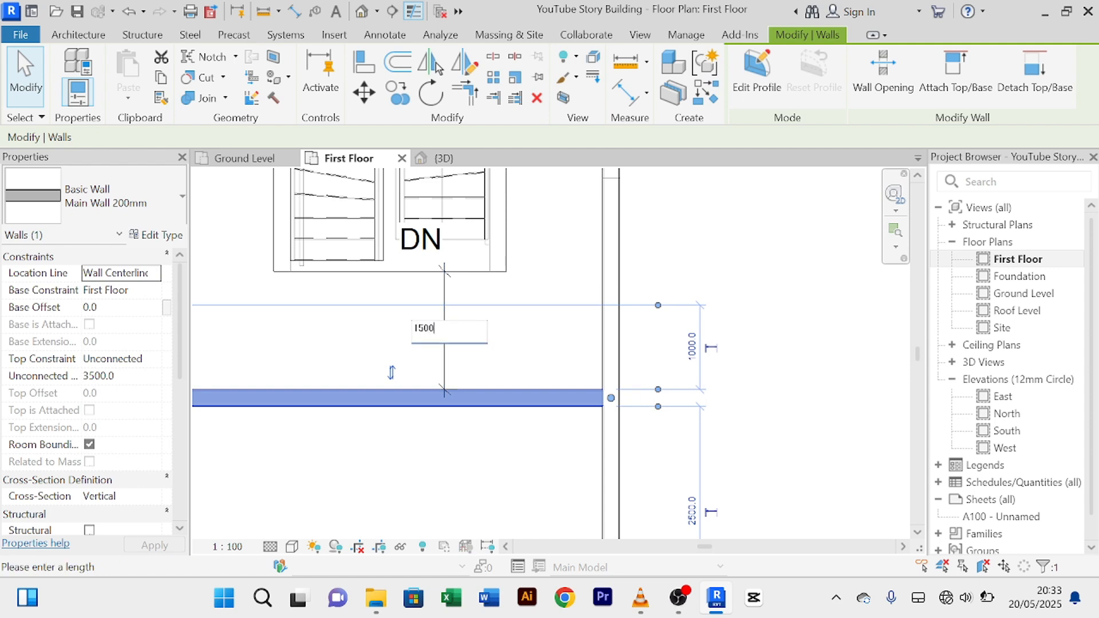
{"action": "key", "text": "Return"}
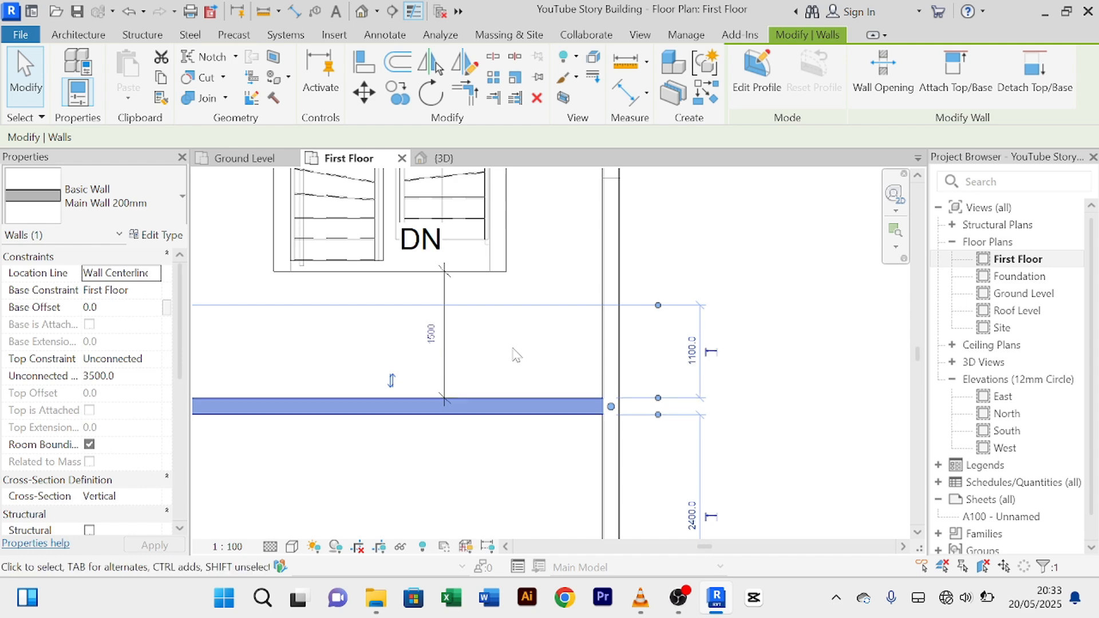
{"action": "left_click", "coordinate": [535, 491]}
{"action": "scroll", "coordinate": [518, 483], "scroll_direction": "down", "scroll_amount": 1}
{"action": "scroll", "coordinate": [716, 407], "scroll_direction": "down", "scroll_amount": 1}
{"action": "middle_click_drag", "start_coordinate": [720, 406], "coordinate": [687, 292]}
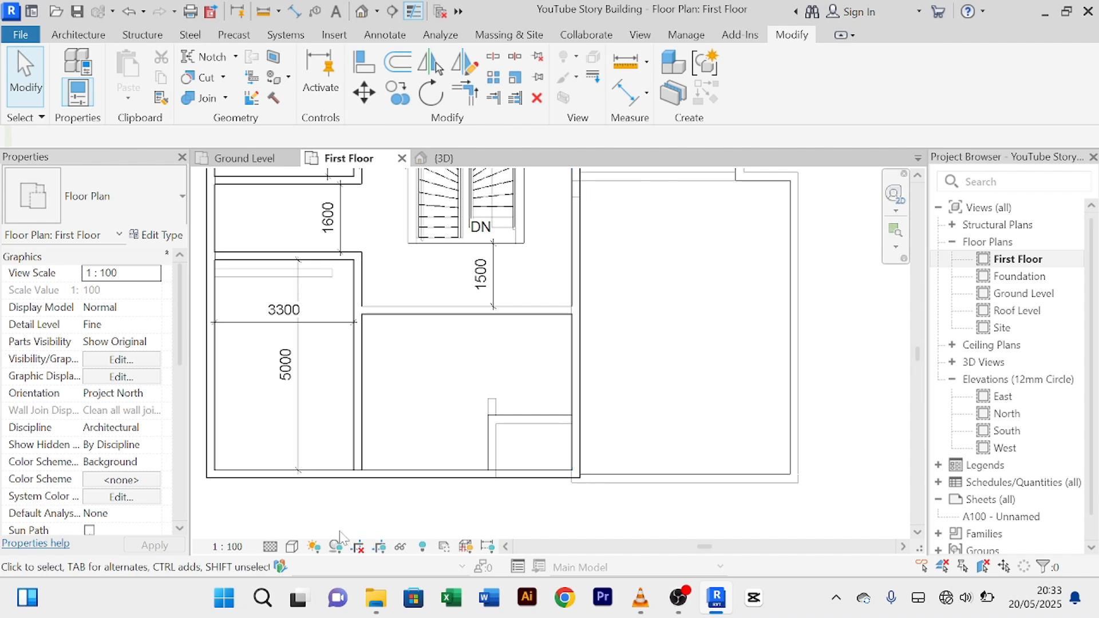
Step: Trim the bottom wall of the lower rooms into a corner with the short vertical wall
{"action": "left_click", "coordinate": [397, 475]}
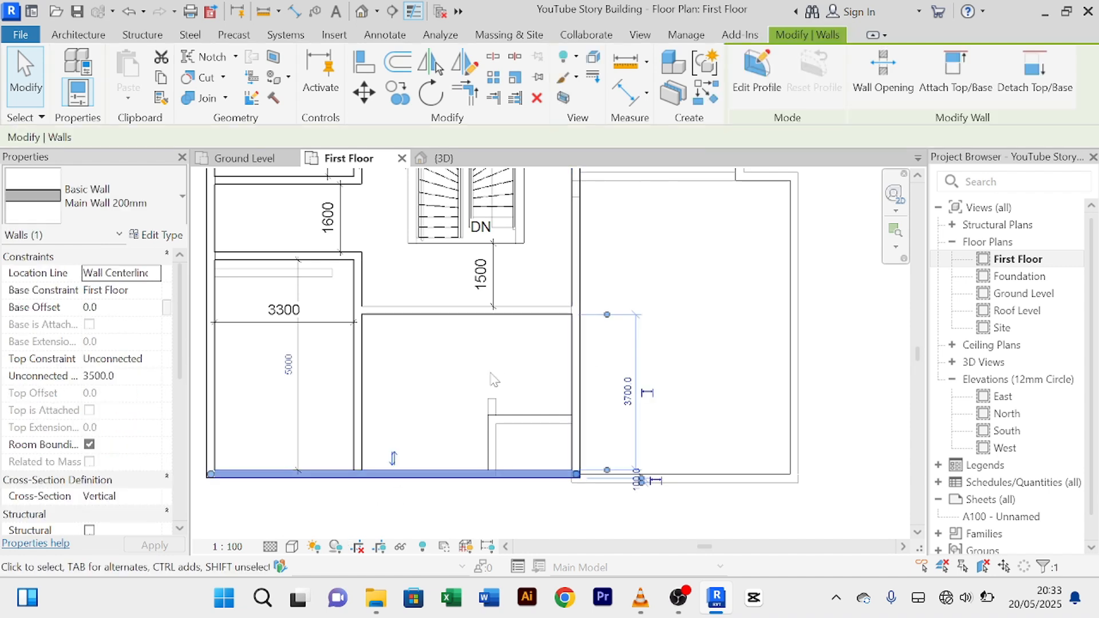
{"action": "left_click", "coordinate": [466, 374]}
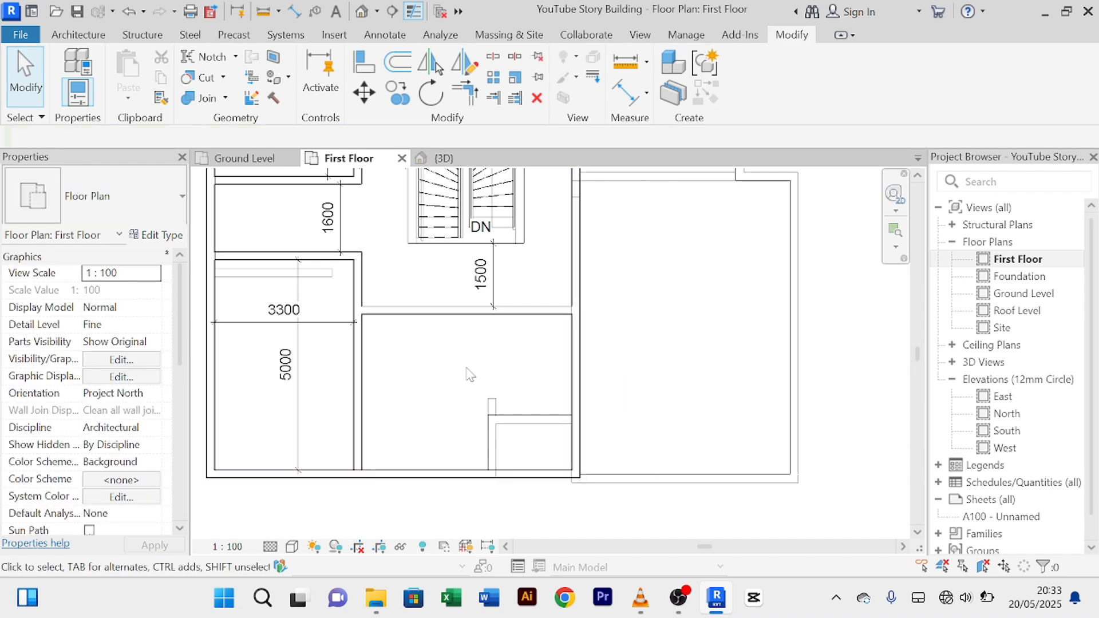
{"action": "left_click", "coordinate": [468, 100]}
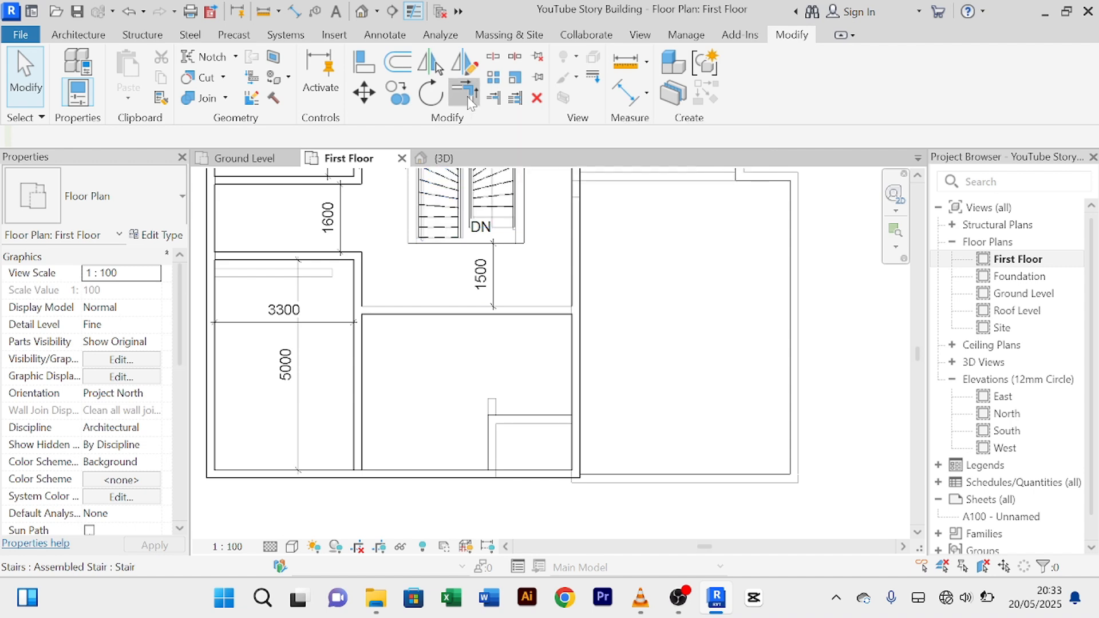
{"action": "left_click", "coordinate": [314, 477]}
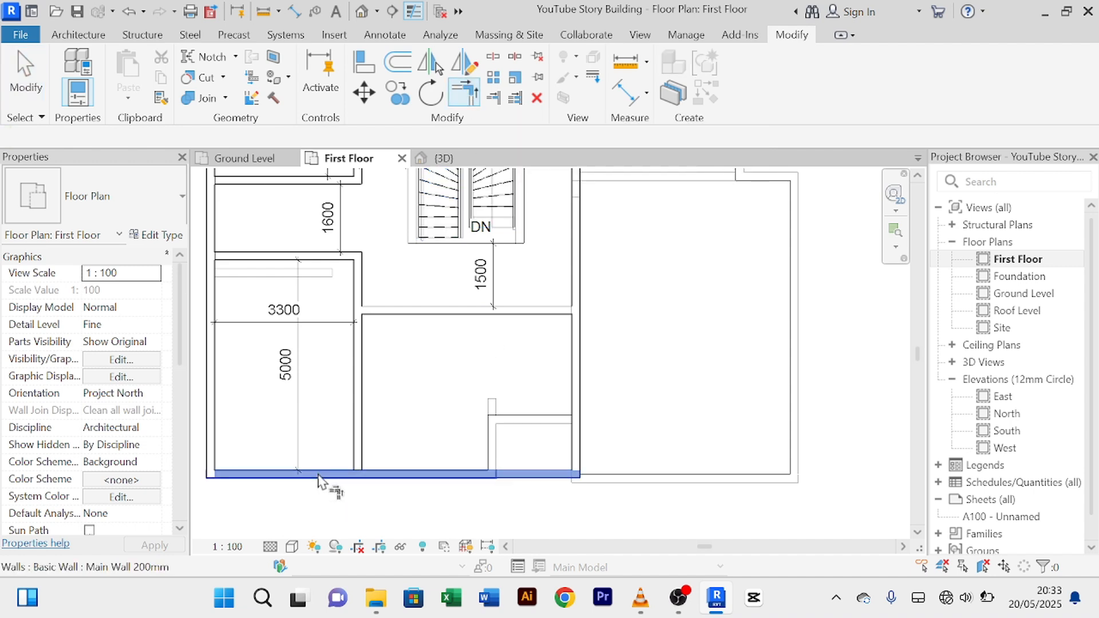
{"action": "left_click", "coordinate": [356, 423]}
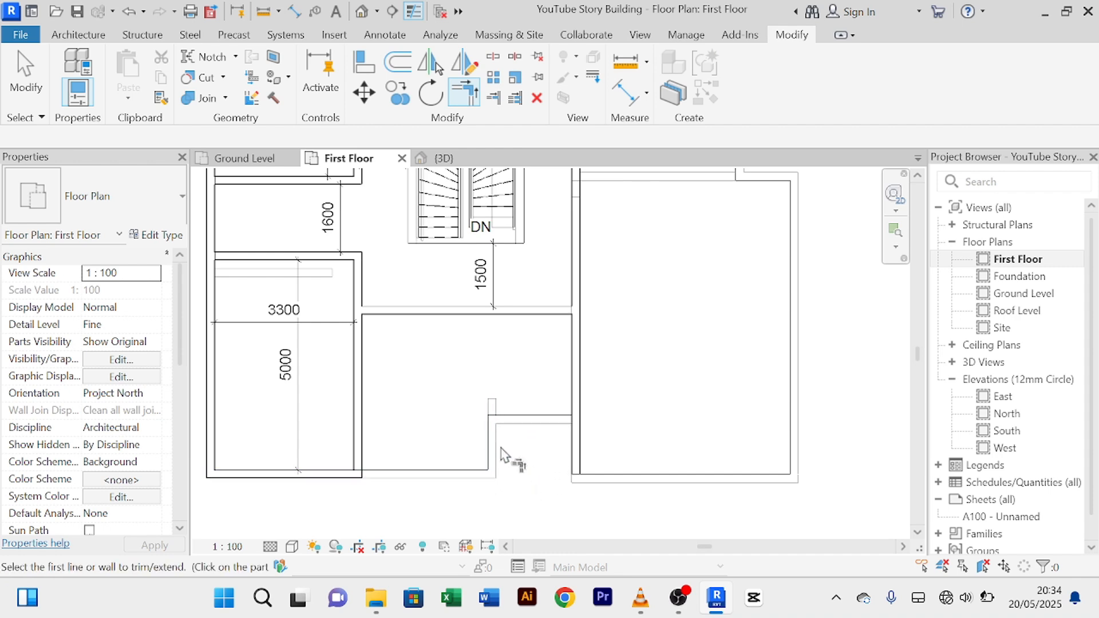
{"action": "middle_click_drag", "start_coordinate": [475, 378], "coordinate": [476, 418]}
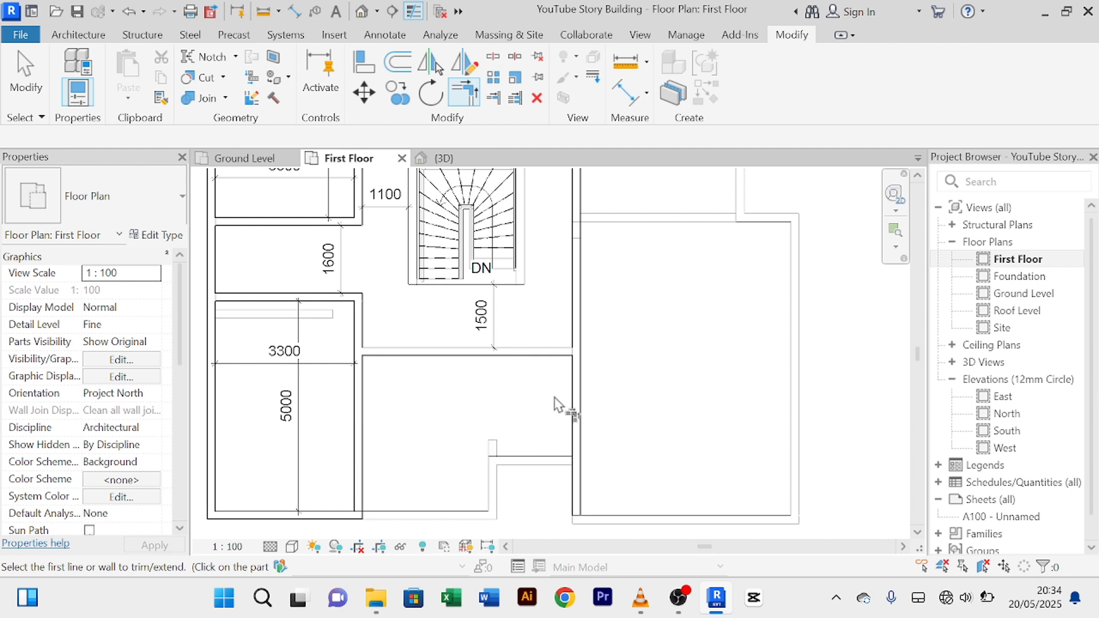
{"action": "middle_click_drag", "start_coordinate": [644, 393], "coordinate": [611, 483]}
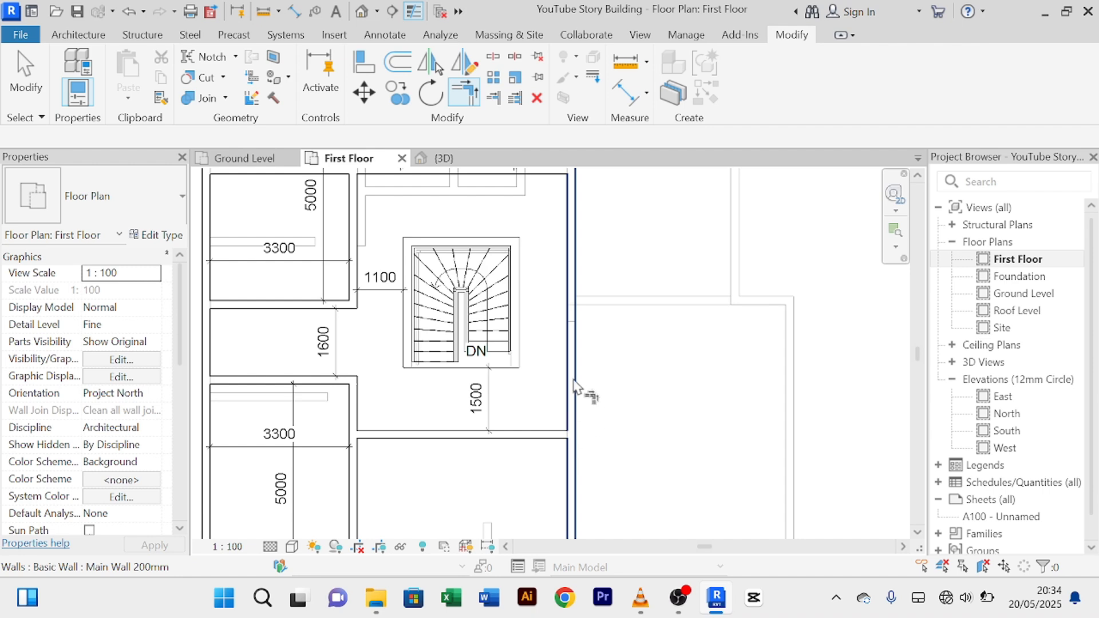
Step: Exit Trim/Extend and recentre the plan on the lower 3300 × 5000 room
{"action": "right_click", "coordinate": [632, 409]}
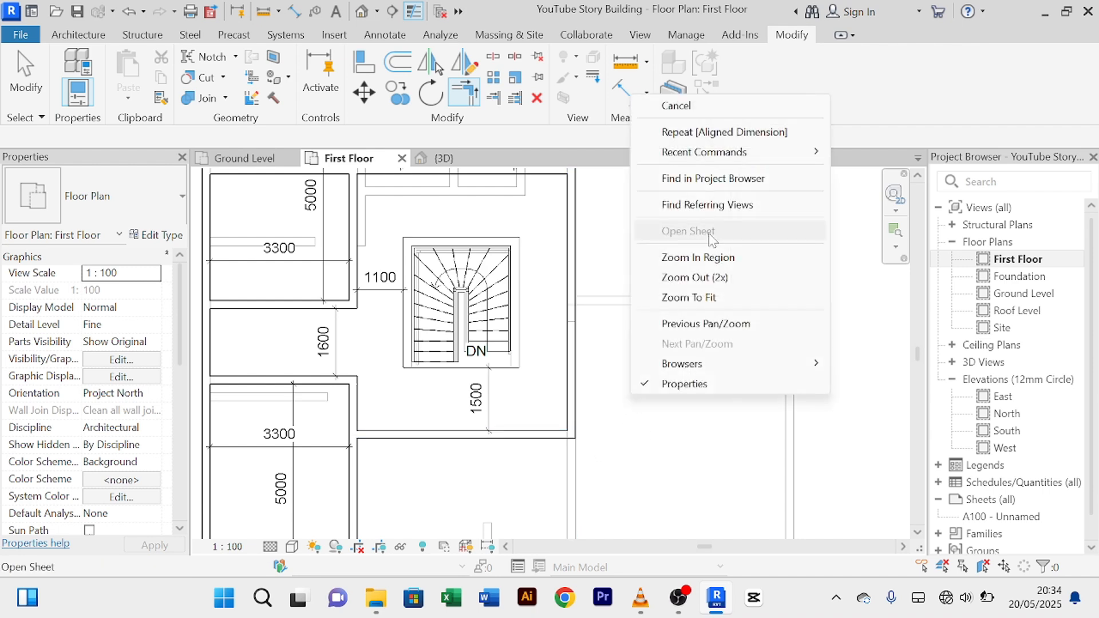
{"action": "left_click", "coordinate": [693, 106]}
{"action": "right_click", "coordinate": [638, 149]}
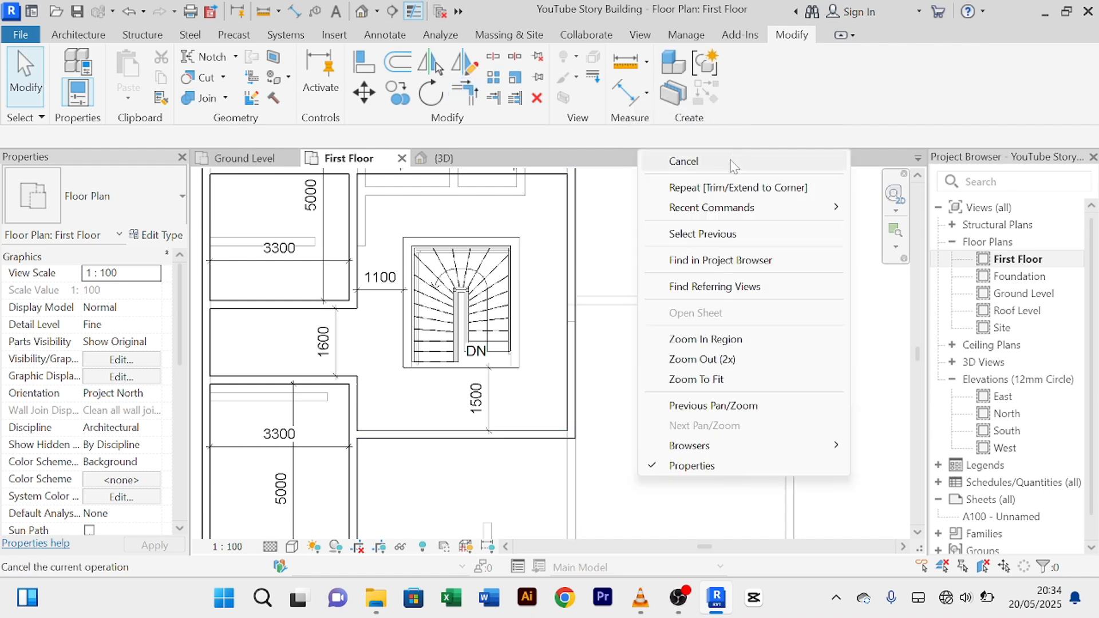
{"action": "left_click", "coordinate": [730, 165]}
{"action": "scroll", "coordinate": [670, 429], "scroll_direction": "down", "scroll_amount": 2}
{"action": "middle_click_drag", "start_coordinate": [670, 429], "coordinate": [657, 326]}
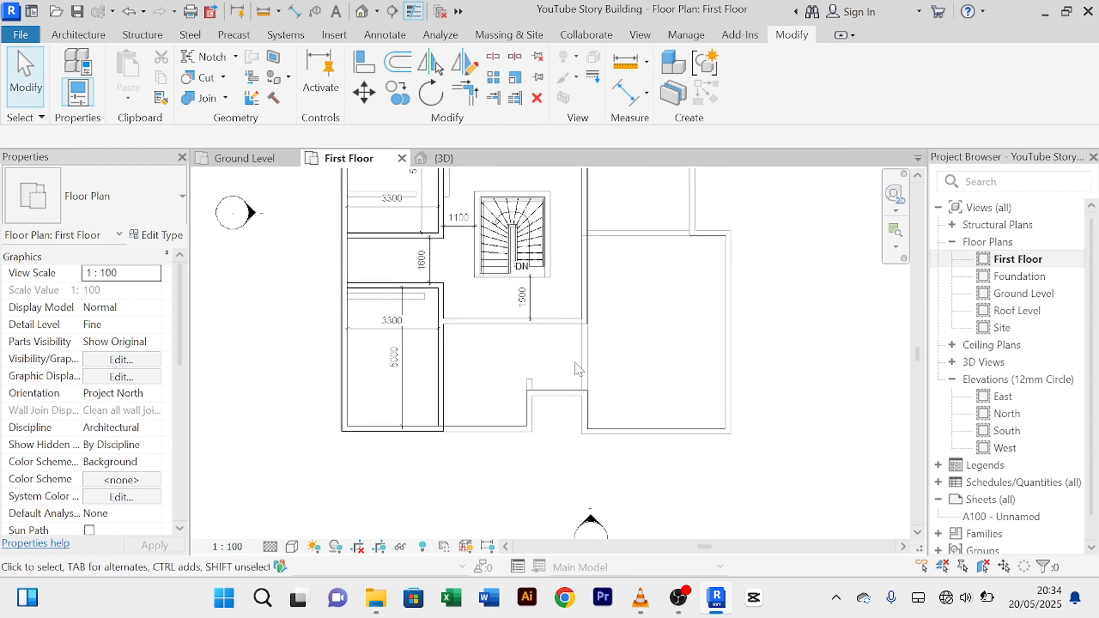
{"action": "scroll", "coordinate": [541, 410], "scroll_direction": "up", "scroll_amount": 2}
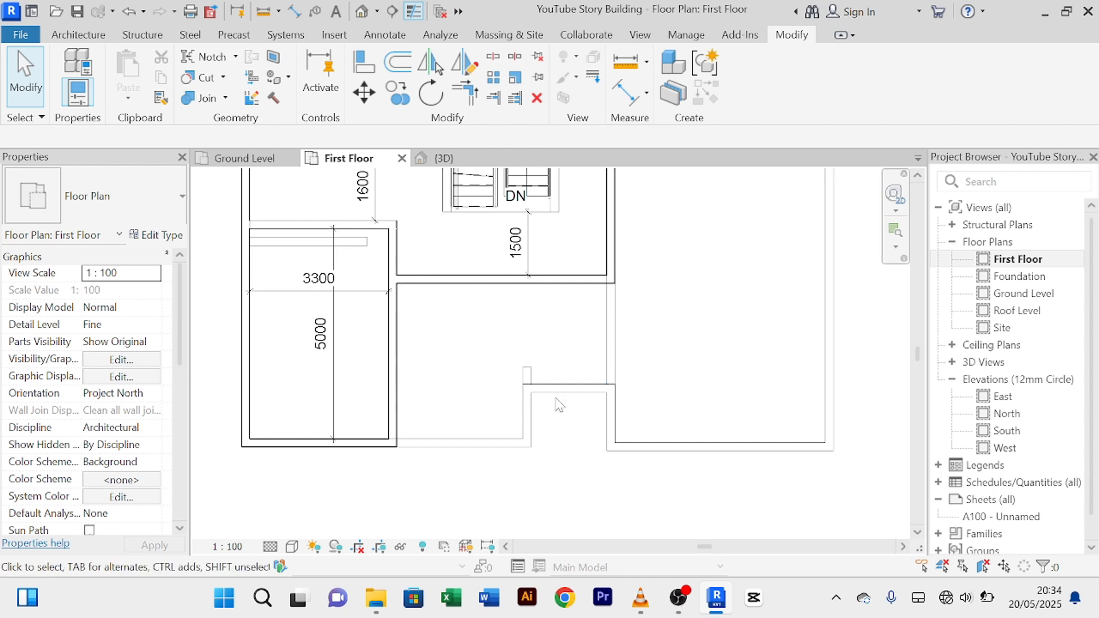
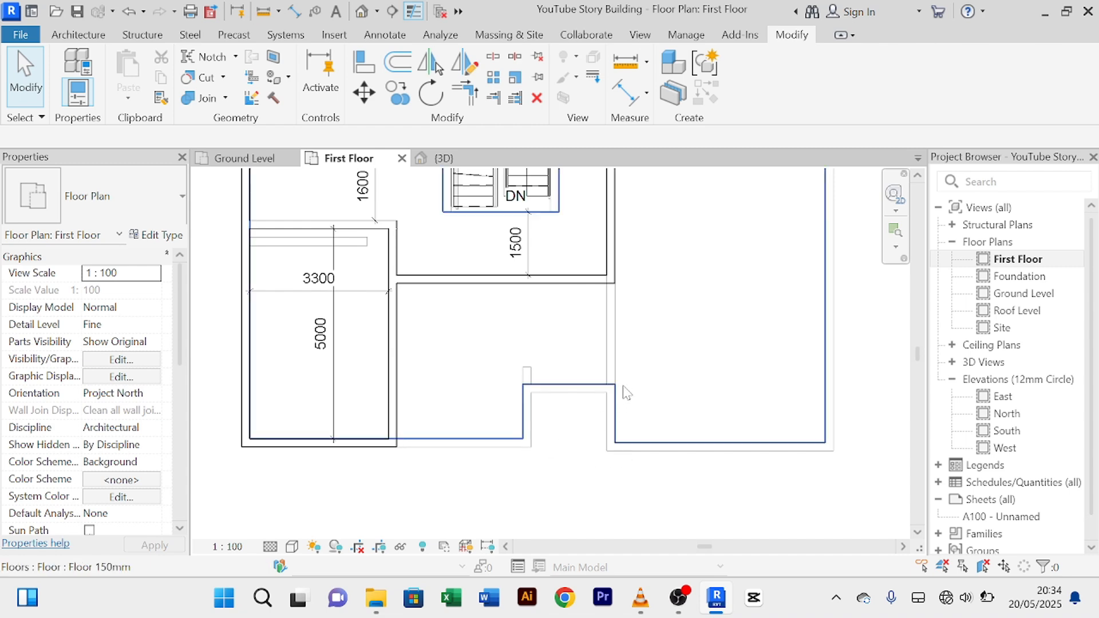
Step: Select the First Floor slab and open its boundary sketch around the front recess
{"action": "scroll", "coordinate": [652, 387], "scroll_direction": "down", "scroll_amount": 2}
{"action": "left_click", "coordinate": [761, 445]}
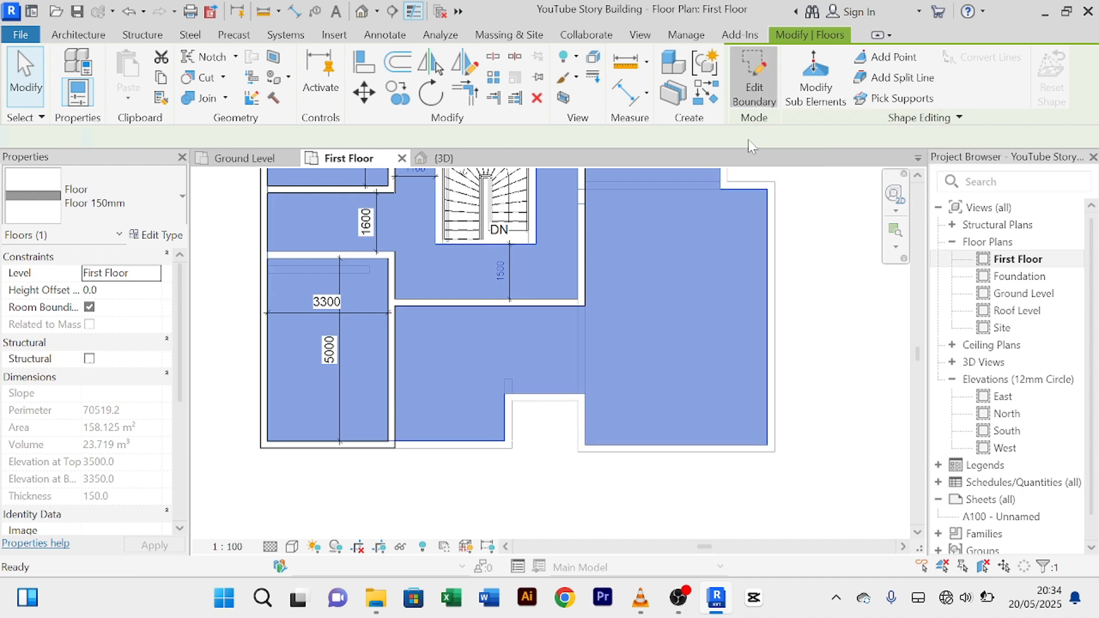
{"action": "left_click", "coordinate": [754, 86]}
{"action": "scroll", "coordinate": [623, 403], "scroll_direction": "up", "scroll_amount": 2}
{"action": "scroll", "coordinate": [624, 403], "scroll_direction": "up", "scroll_amount": 1}
{"action": "middle_click_drag", "start_coordinate": [622, 402], "coordinate": [623, 327]}
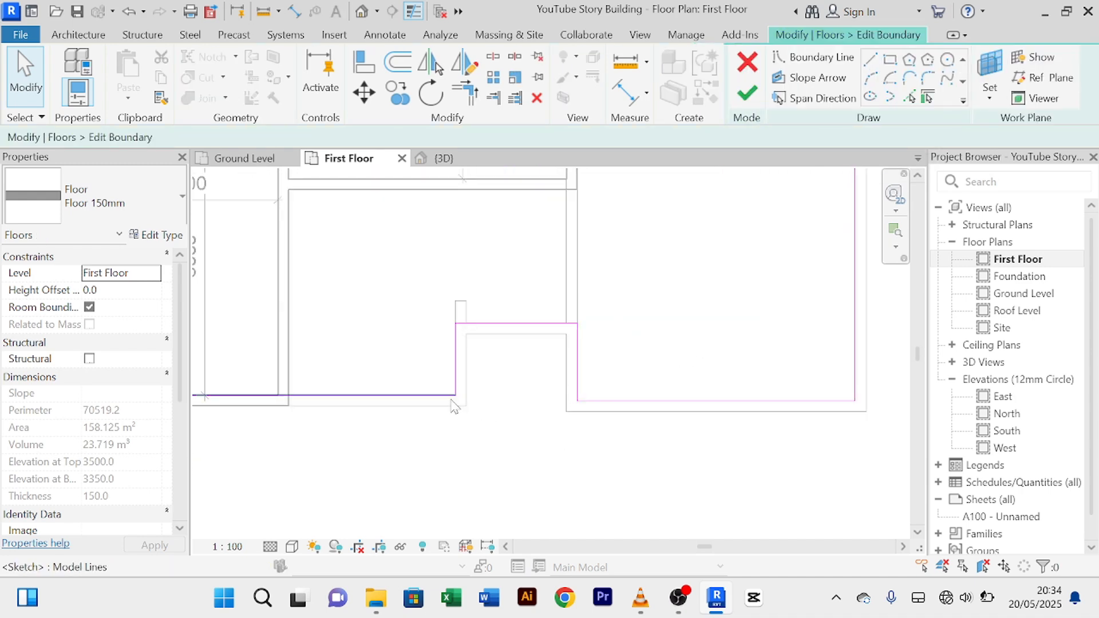
{"action": "scroll", "coordinate": [579, 407], "scroll_direction": "up", "scroll_amount": 2}
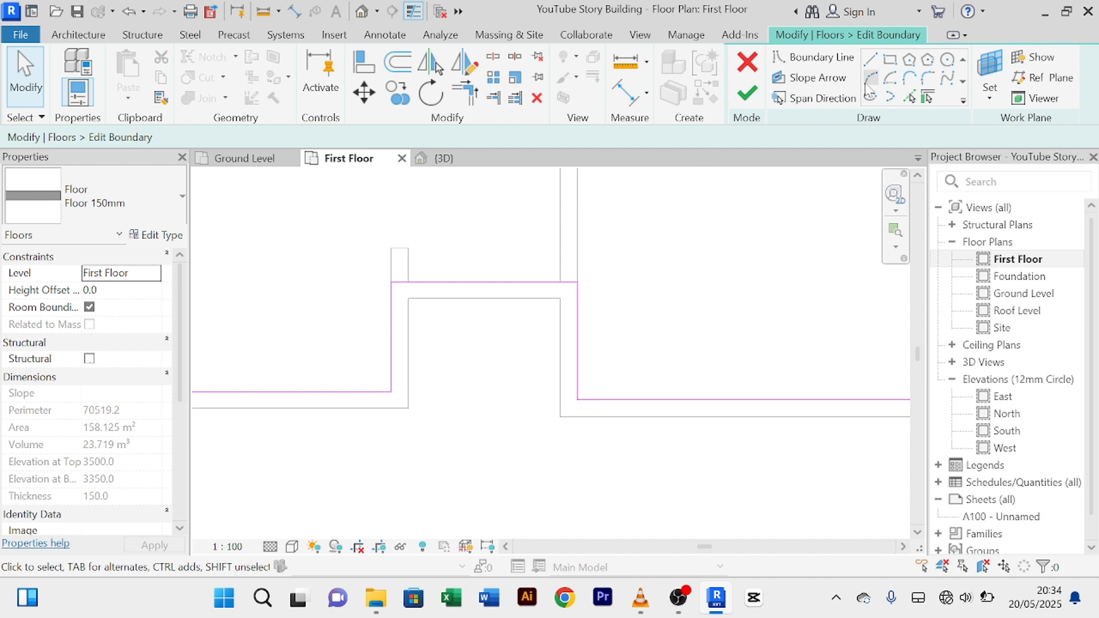
Step: Draw a new horizontal boundary line straight across the front recess
{"action": "left_click", "coordinate": [871, 60]}
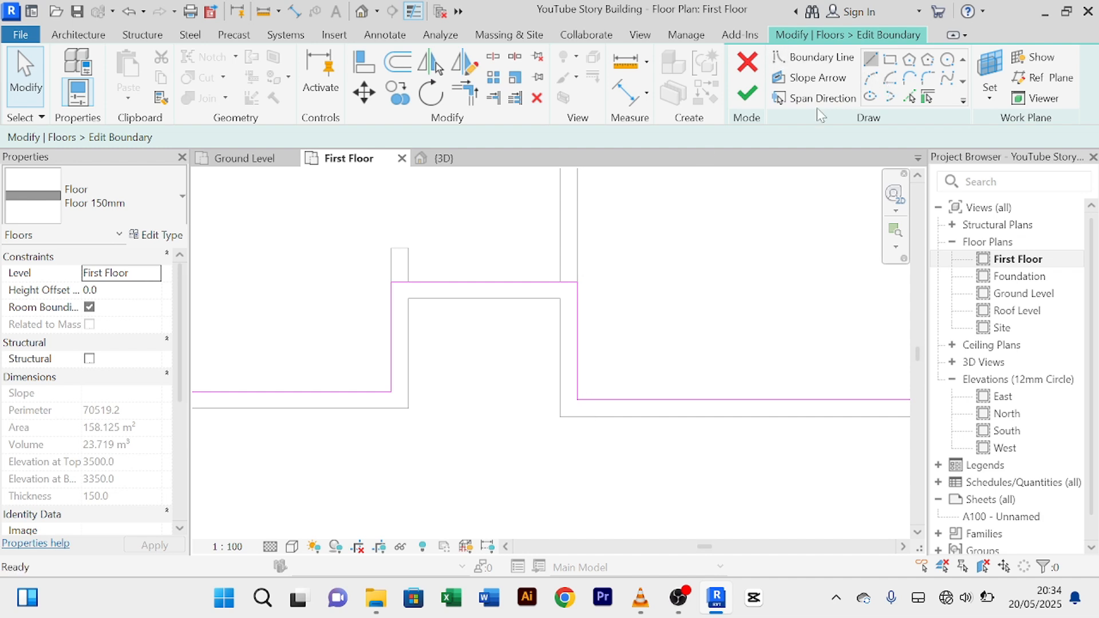
{"action": "left_click", "coordinate": [389, 392]}
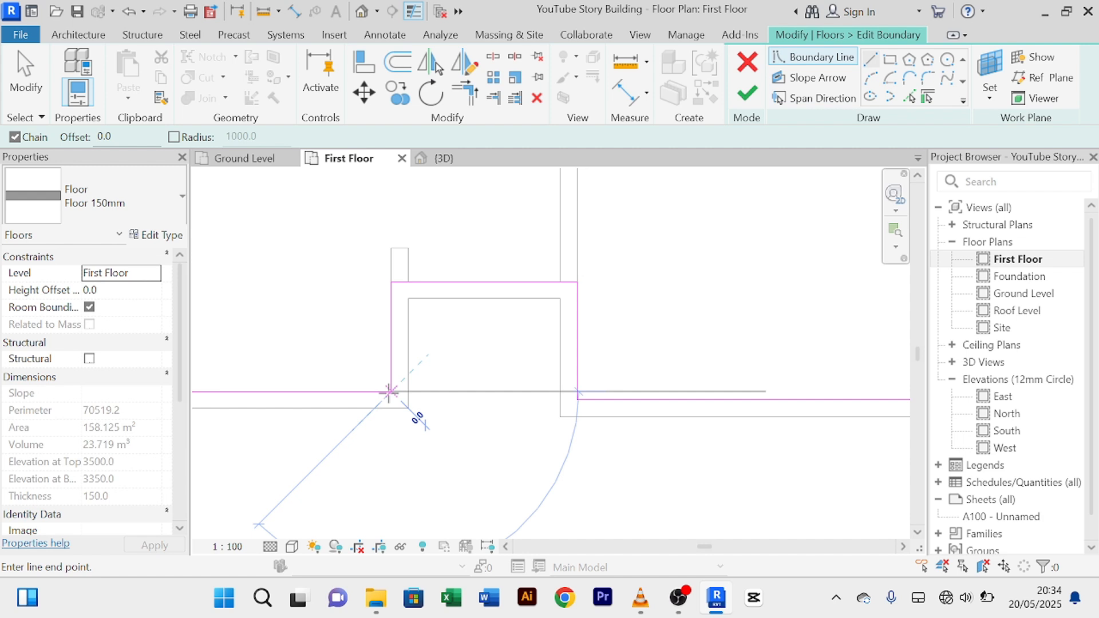
{"action": "left_click", "coordinate": [577, 392]}
{"action": "right_click", "coordinate": [695, 244]}
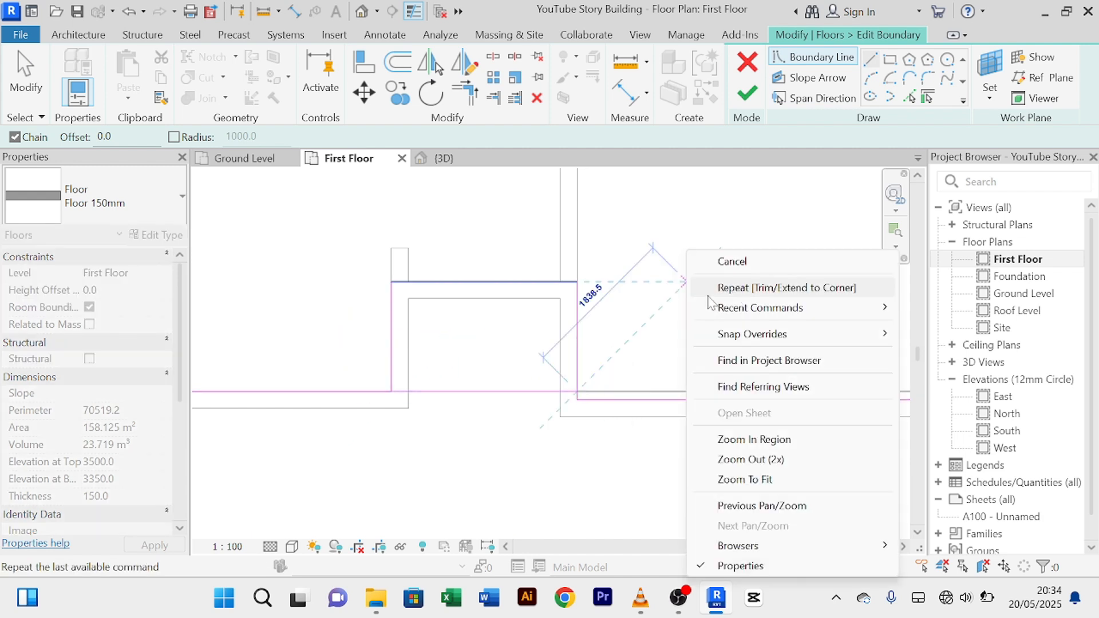
{"action": "left_click", "coordinate": [735, 258]}
{"action": "right_click", "coordinate": [704, 246]}
{"action": "left_click", "coordinate": [719, 256]}
{"action": "scroll", "coordinate": [609, 299], "scroll_direction": "up", "scroll_amount": 2}
Step: Delete the old upper horizontal and two vertical recess boundary lines
{"action": "left_click", "coordinate": [488, 274]}
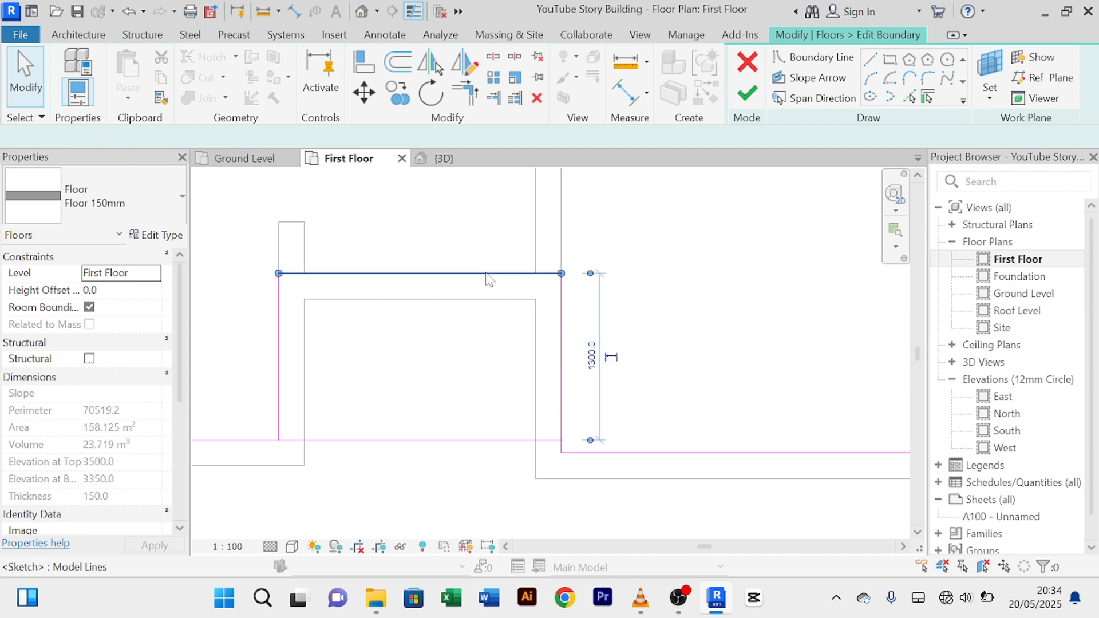
{"action": "key", "text": "Delete"}
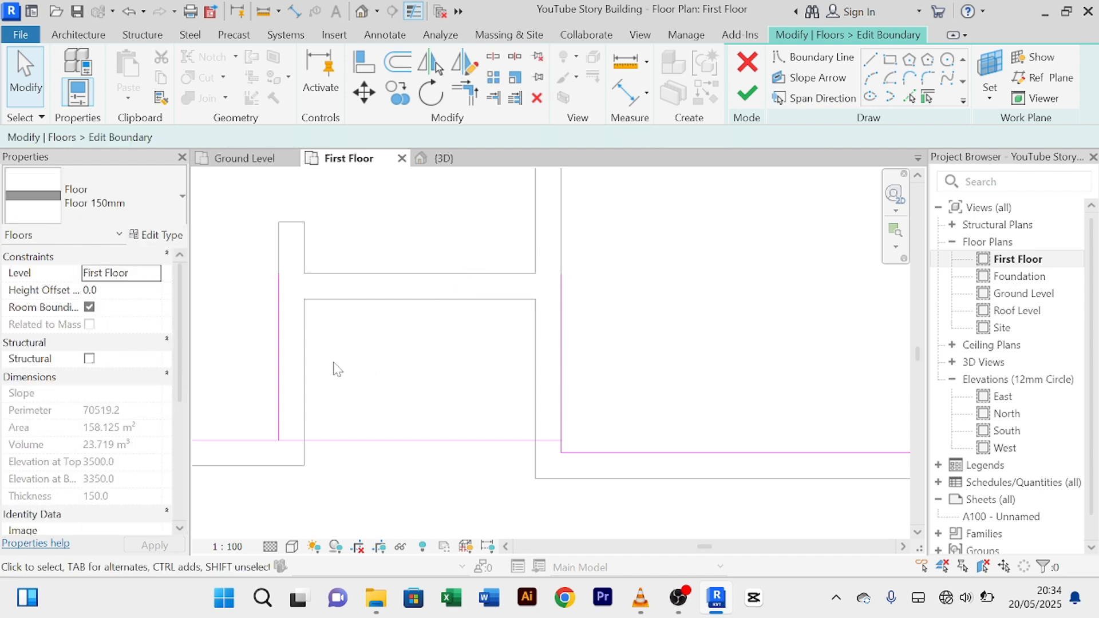
{"action": "left_click", "coordinate": [280, 342]}
{"action": "key", "text": "Delete"}
{"action": "left_click", "coordinate": [562, 343]}
{"action": "key", "text": "Delete"}
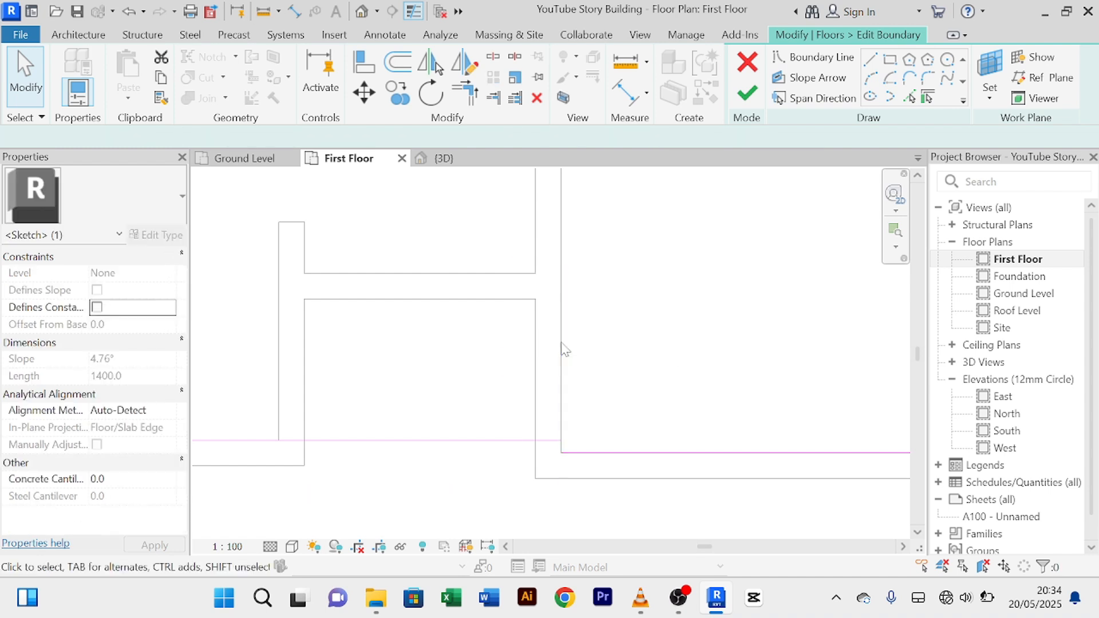
Step: Draw a new vertical boundary line from the lower corner upward to close the outline
{"action": "scroll", "coordinate": [598, 469], "scroll_direction": "up", "scroll_amount": 5}
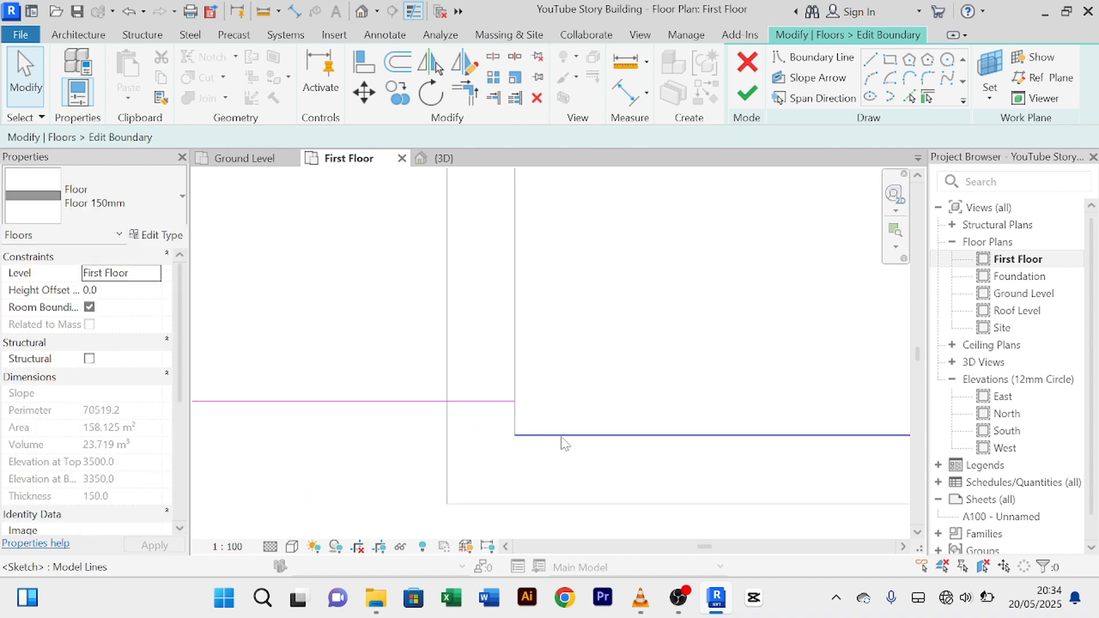
{"action": "left_click", "coordinate": [870, 60]}
{"action": "scroll", "coordinate": [469, 439], "scroll_direction": "up", "scroll_amount": 2}
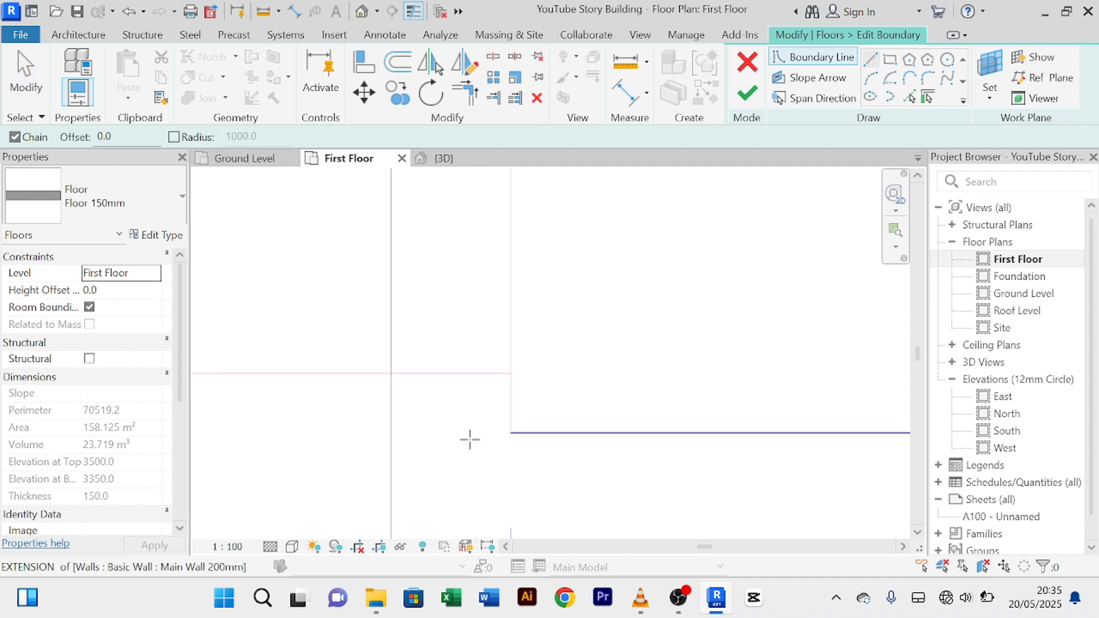
{"action": "left_click", "coordinate": [511, 408]}
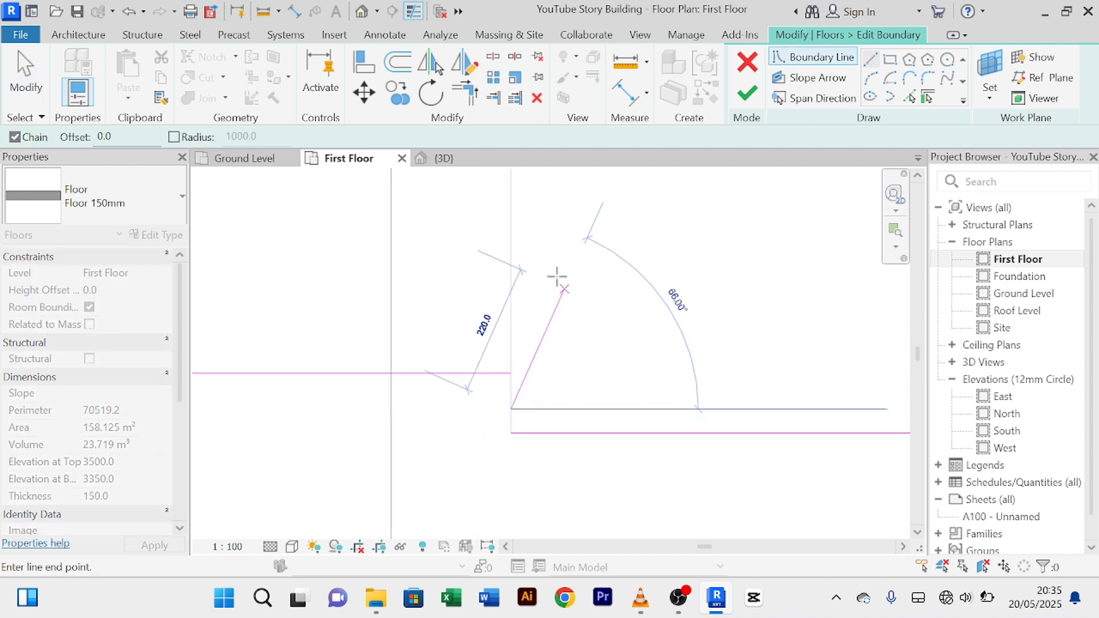
{"action": "left_click", "coordinate": [512, 231]}
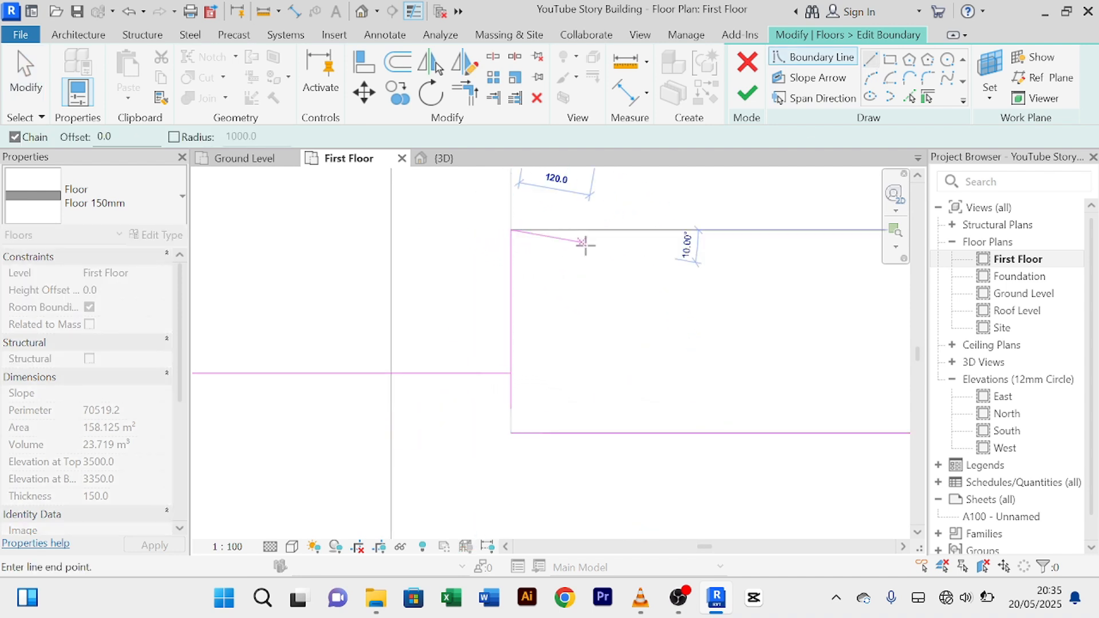
{"action": "right_click", "coordinate": [586, 245]}
{"action": "left_click", "coordinate": [602, 252]}
{"action": "right_click", "coordinate": [602, 249]}
{"action": "left_click", "coordinate": [623, 254]}
{"action": "scroll", "coordinate": [567, 351], "scroll_direction": "up", "scroll_amount": 2}
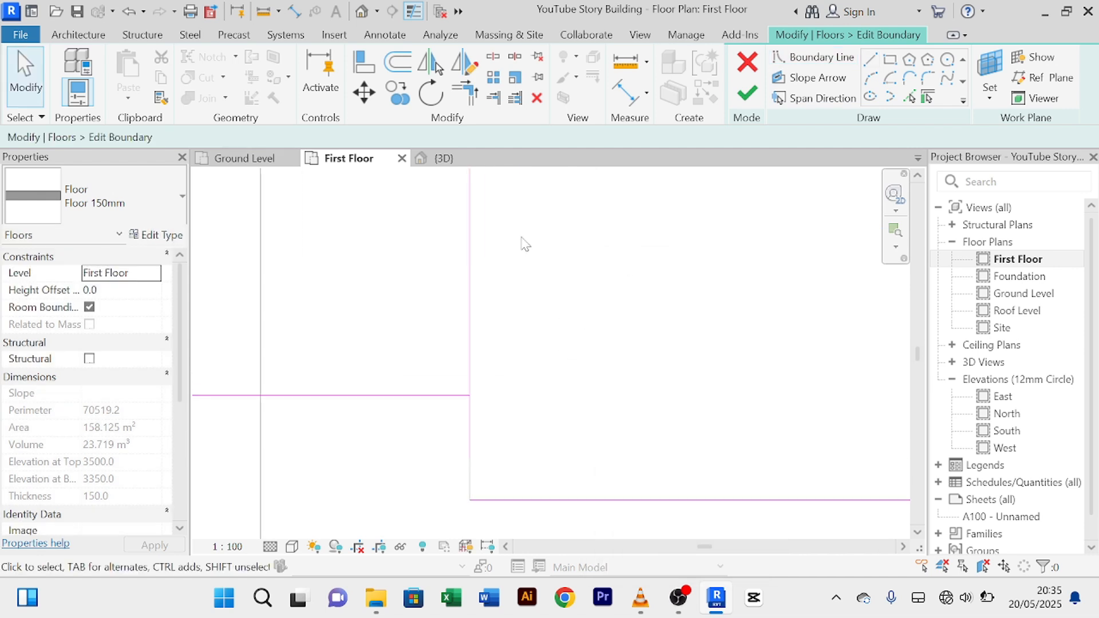
Step: Trim the vertical and horizontal lines into a corner and finish, giving a 160.985 m² slab
{"action": "left_click", "coordinate": [475, 100]}
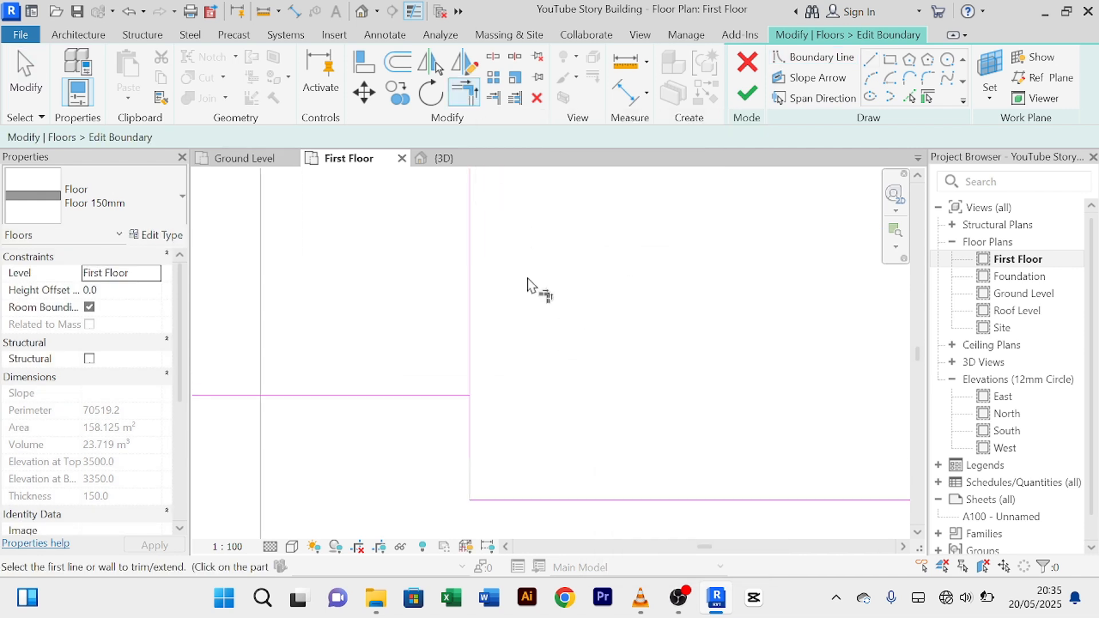
{"action": "left_click", "coordinate": [470, 441]}
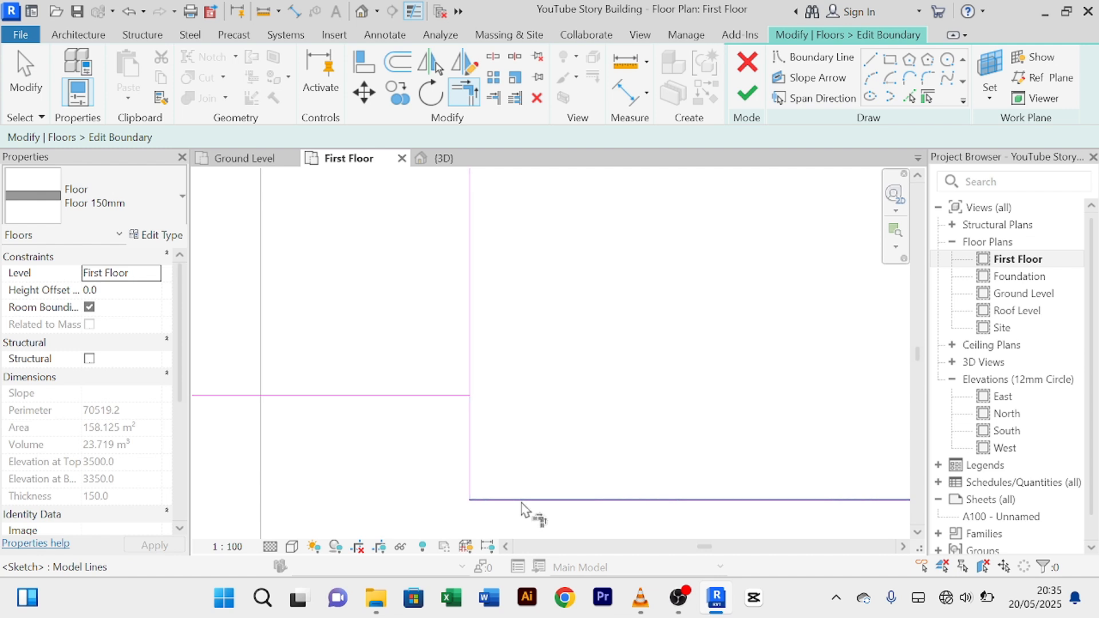
{"action": "left_click", "coordinate": [452, 401]}
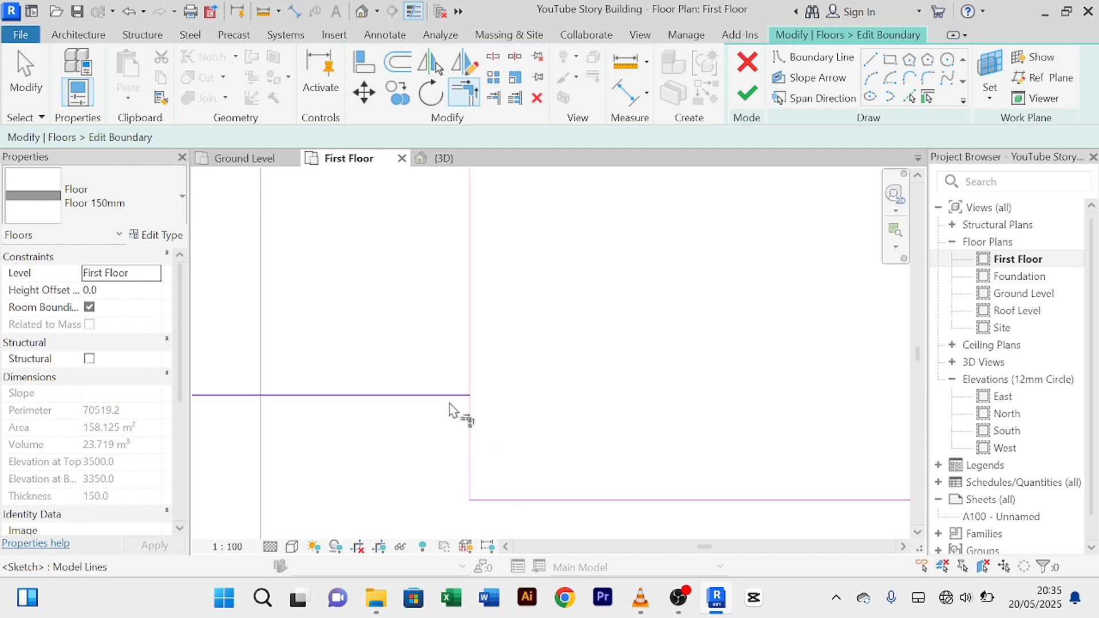
{"action": "left_click", "coordinate": [473, 439]}
{"action": "scroll", "coordinate": [535, 400], "scroll_direction": "down", "scroll_amount": 3}
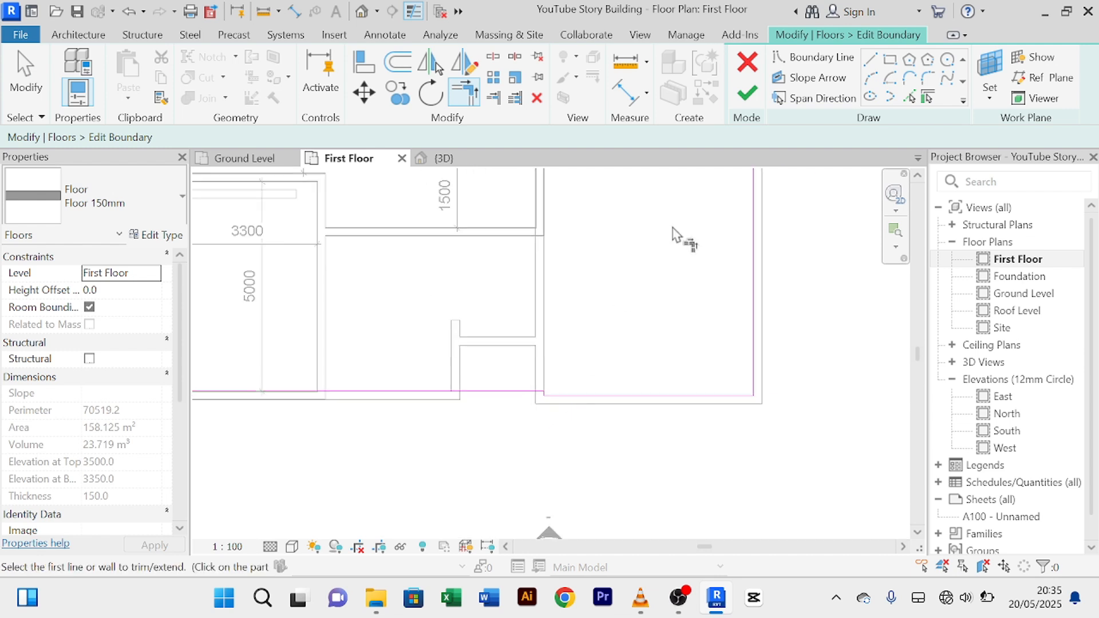
{"action": "left_click", "coordinate": [748, 93]}
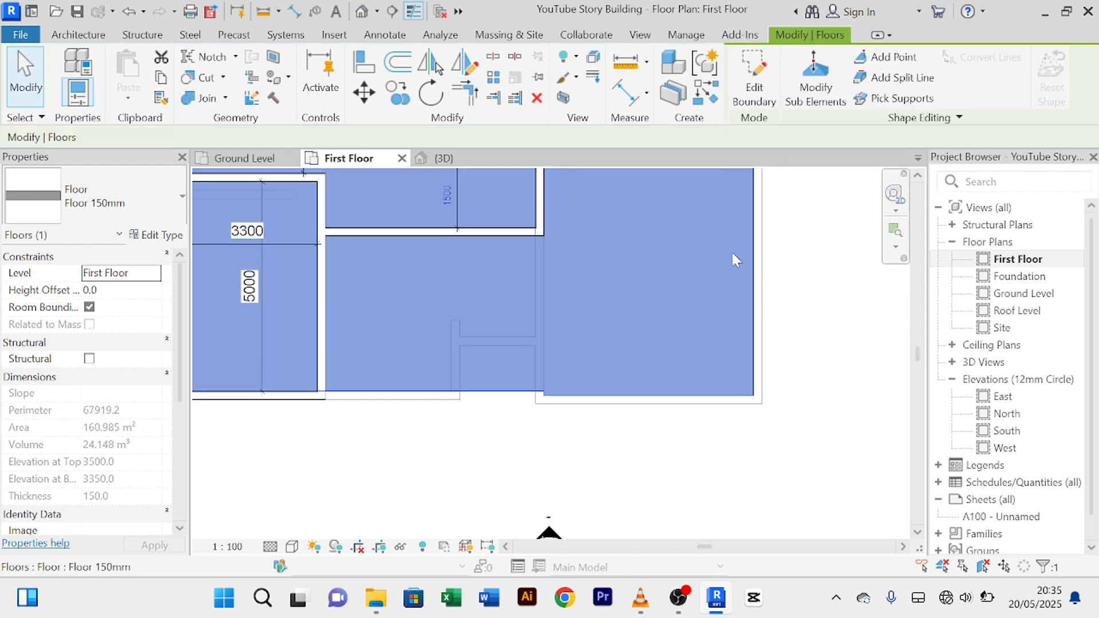
{"action": "scroll", "coordinate": [475, 415], "scroll_direction": "up", "scroll_amount": 2}
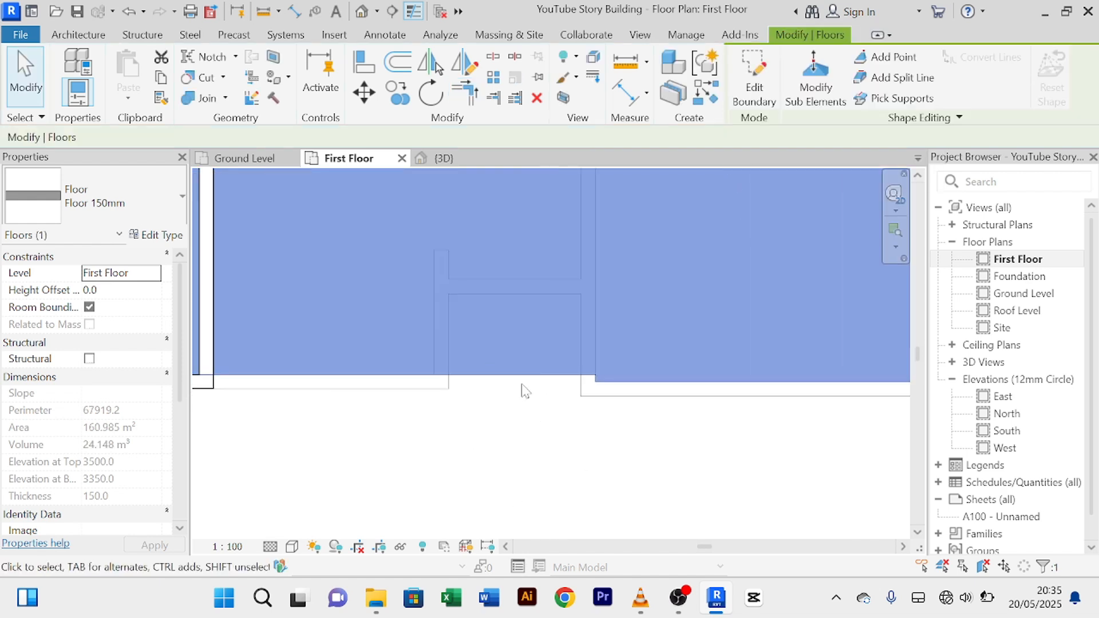
{"action": "left_click", "coordinate": [527, 437]}
{"action": "scroll", "coordinate": [518, 441], "scroll_direction": "down", "scroll_amount": 3}
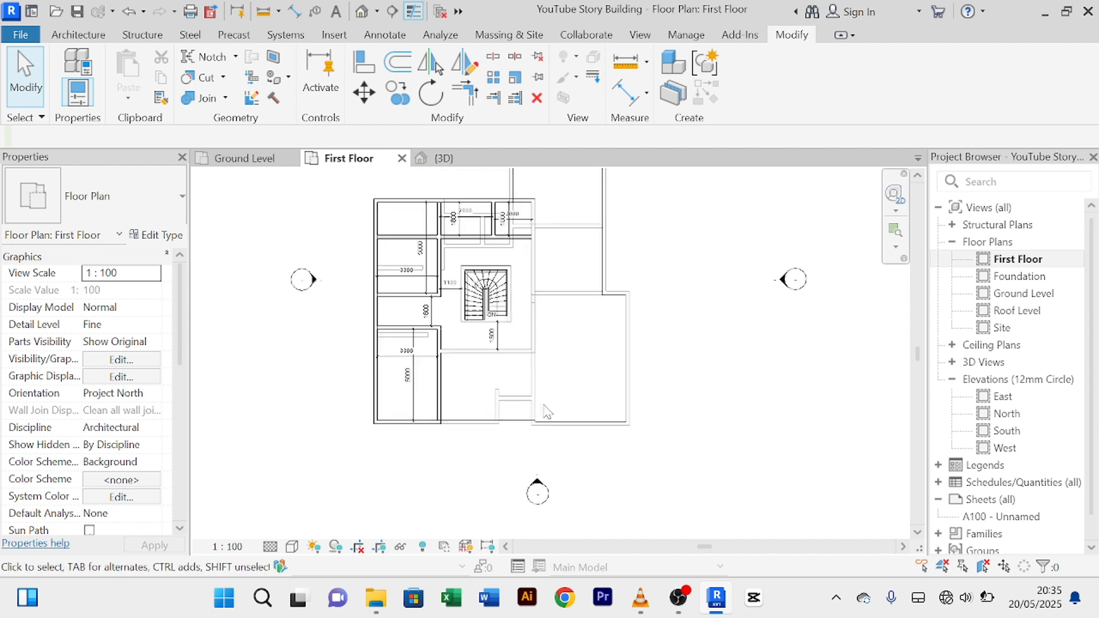
{"action": "scroll", "coordinate": [547, 411], "scroll_direction": "up", "scroll_amount": 3}
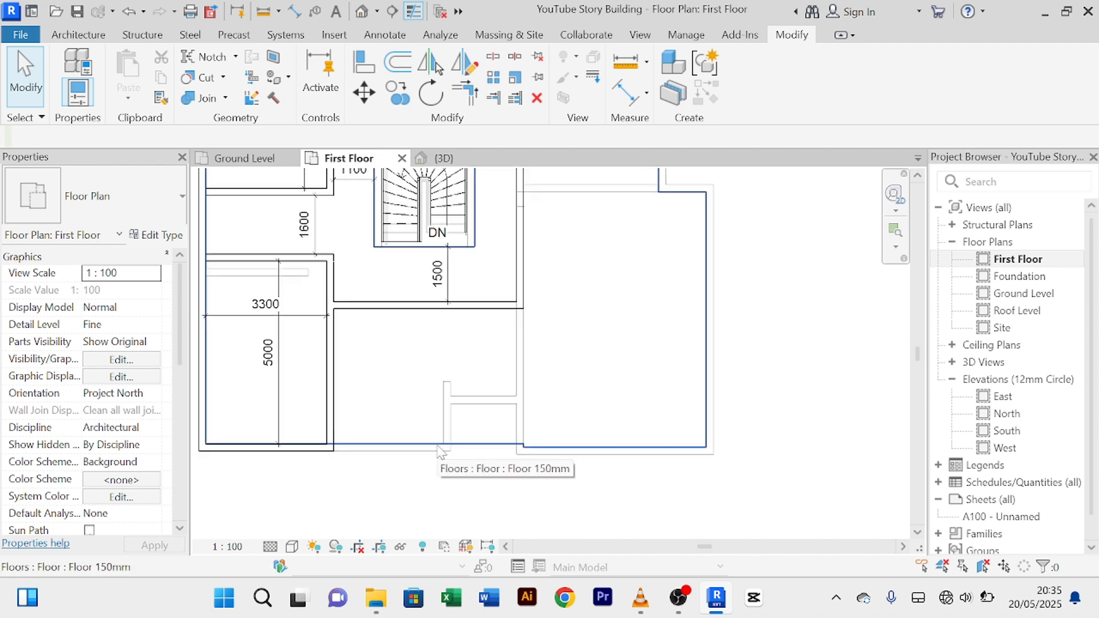
{"action": "scroll", "coordinate": [475, 435], "scroll_direction": "up", "scroll_amount": 2}
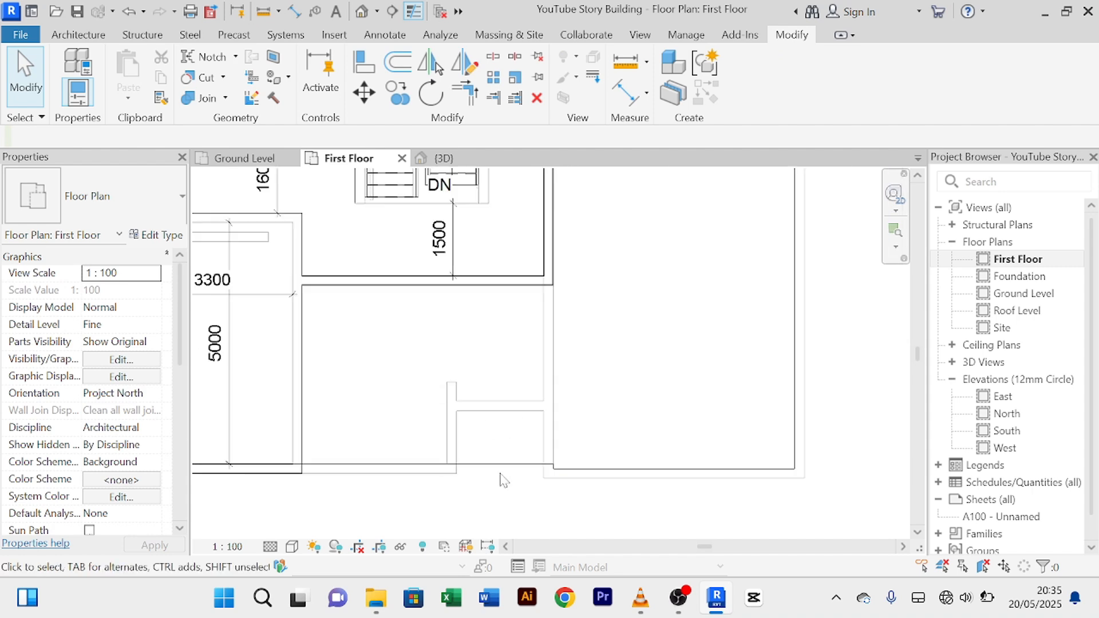
{"action": "scroll", "coordinate": [502, 479], "scroll_direction": "down", "scroll_amount": 5}
{"action": "scroll", "coordinate": [517, 405], "scroll_direction": "up", "scroll_amount": 5}
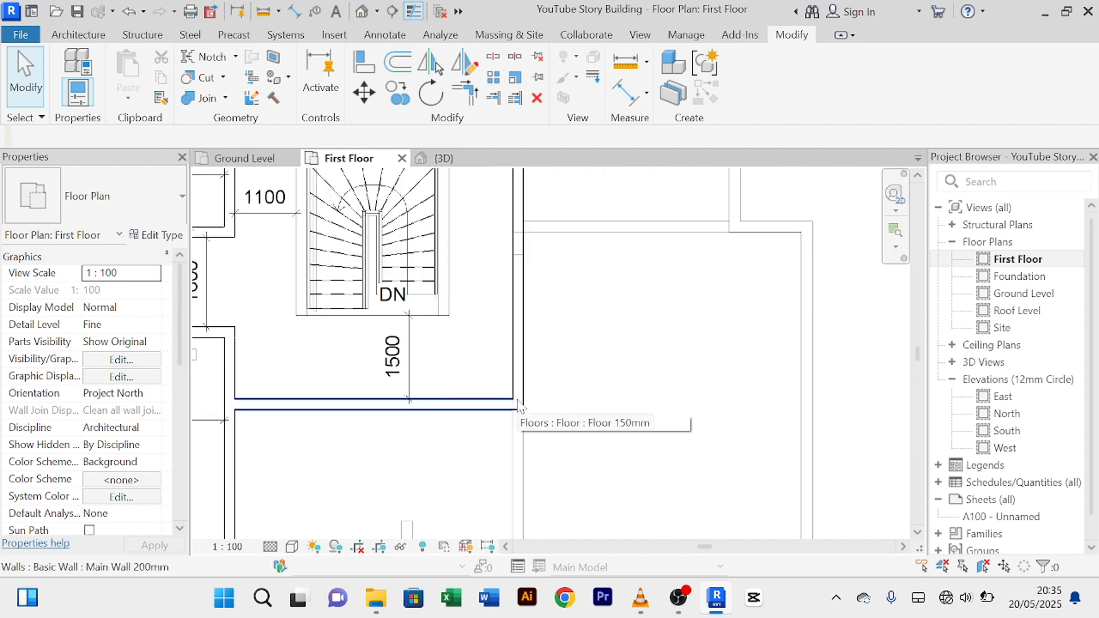
{"action": "scroll", "coordinate": [517, 405], "scroll_direction": "down", "scroll_amount": 3}
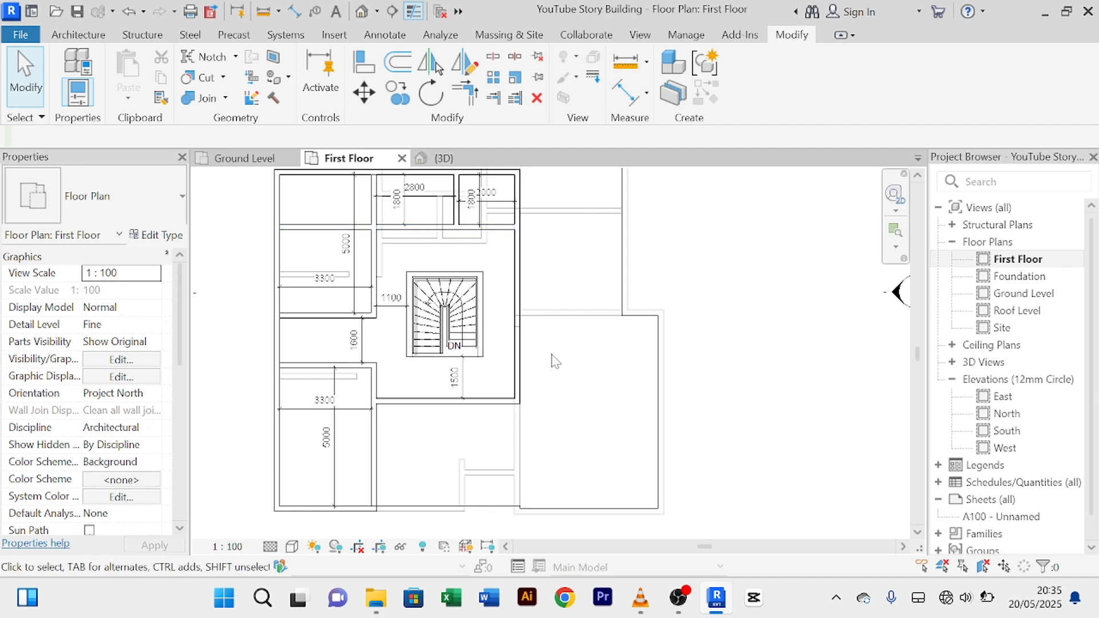
{"action": "middle_click_drag", "start_coordinate": [549, 387], "coordinate": [554, 418]}
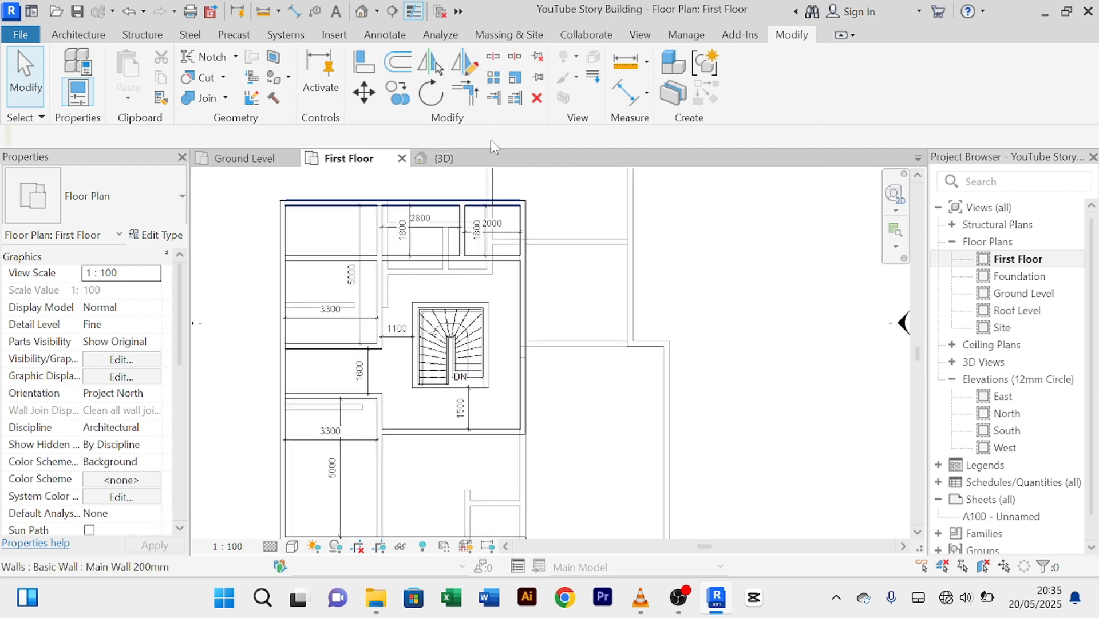
Step: Orbit the {3D} view to inspect the reshaped floor, select the long upper interior wall, return to First Floor
{"action": "left_click", "coordinate": [446, 159]}
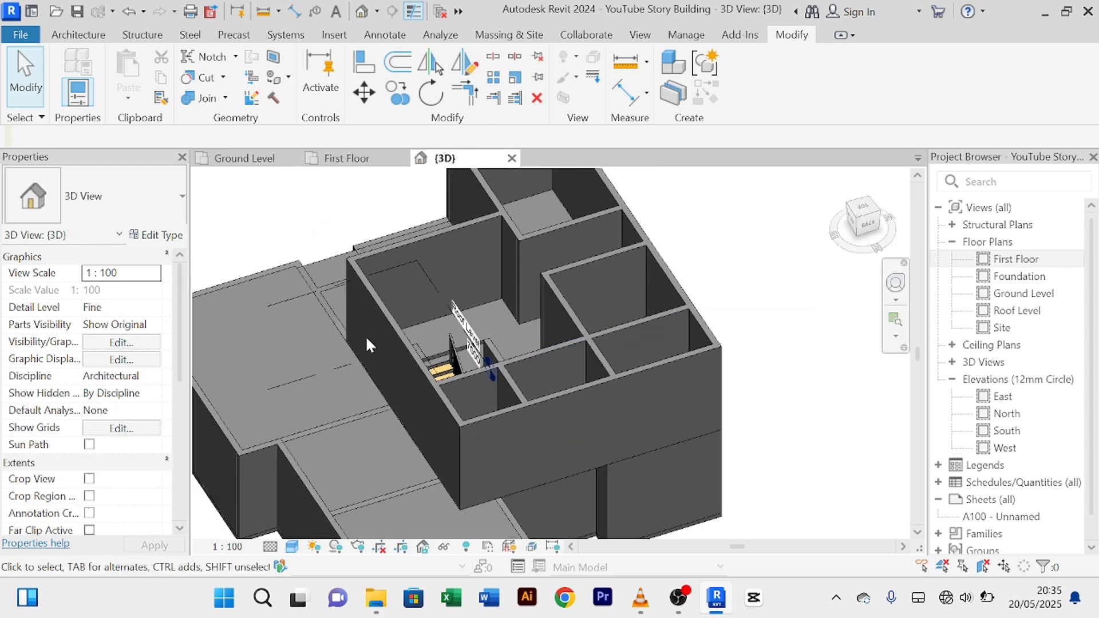
{"action": "scroll", "coordinate": [362, 338], "scroll_direction": "down", "scroll_amount": 3}
{"action": "middle_click_drag", "start_coordinate": [349, 365], "coordinate": [418, 370], "text": "shift"}
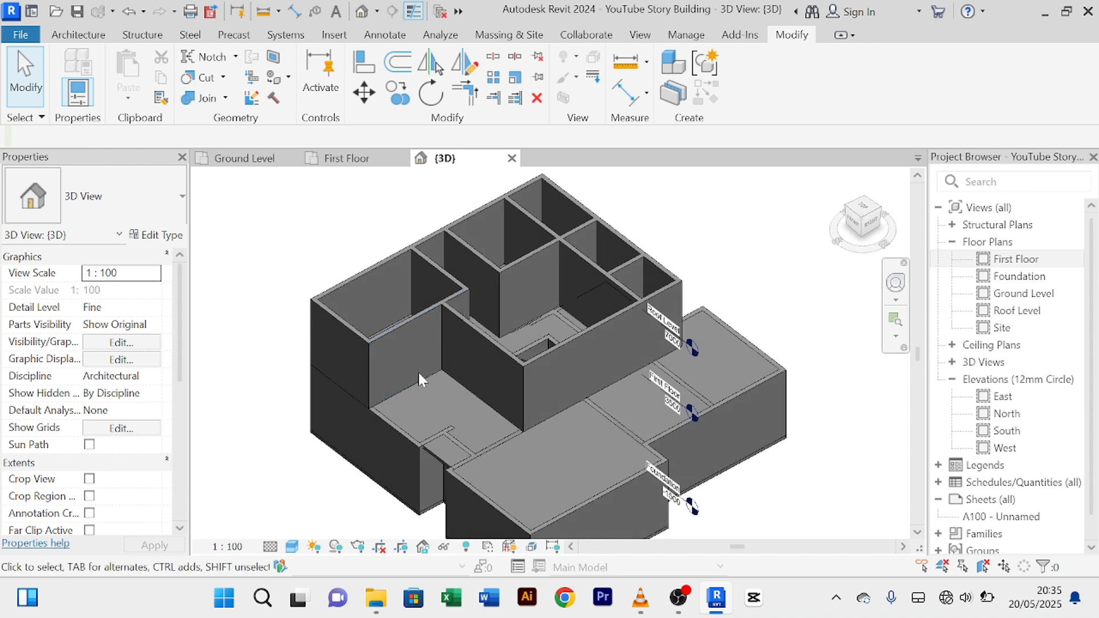
{"action": "middle_click_drag", "start_coordinate": [614, 474], "coordinate": [658, 352], "text": "shift"}
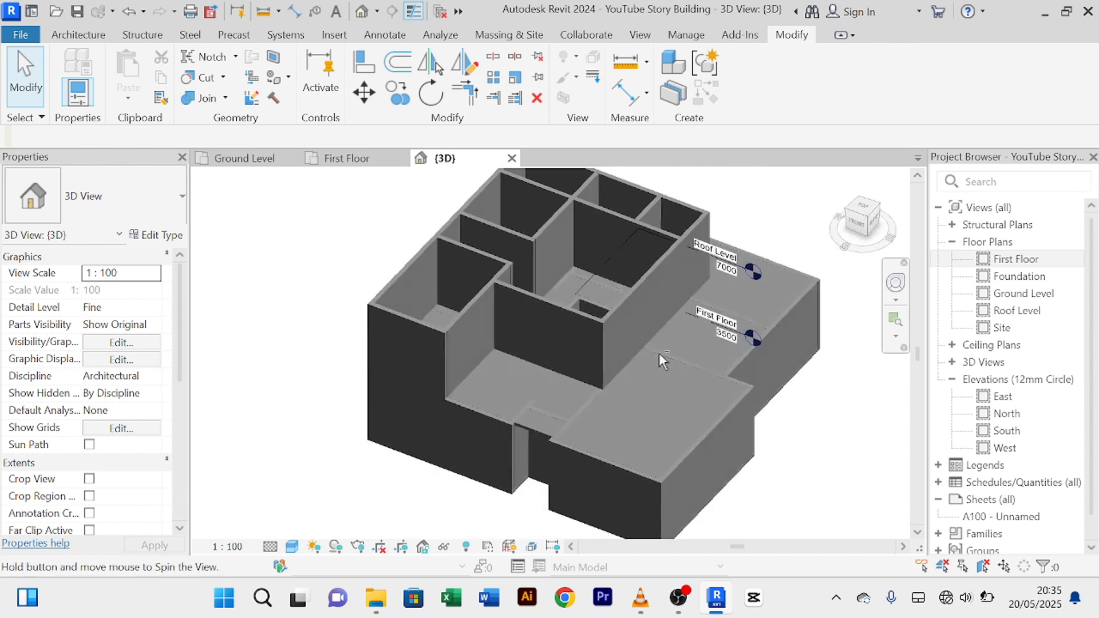
{"action": "scroll", "coordinate": [519, 396], "scroll_direction": "up", "scroll_amount": 5}
{"action": "scroll", "coordinate": [573, 377], "scroll_direction": "down", "scroll_amount": 5}
{"action": "middle_click_drag", "start_coordinate": [574, 377], "coordinate": [734, 352], "text": "shift"}
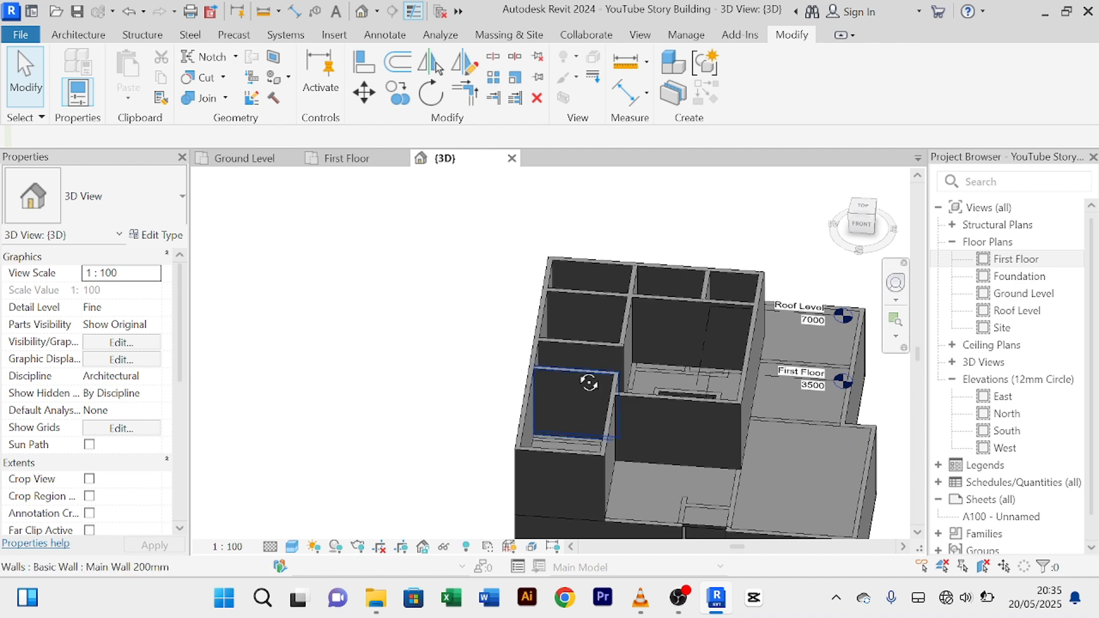
{"action": "middle_click_drag", "start_coordinate": [589, 393], "coordinate": [565, 453], "text": "shift"}
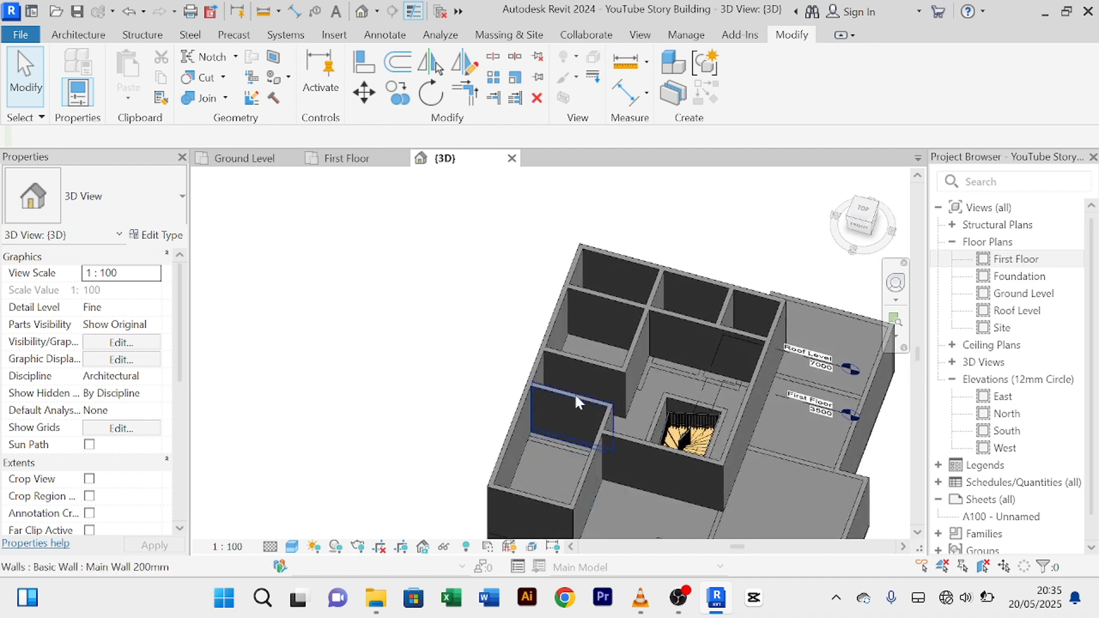
{"action": "scroll", "coordinate": [605, 333], "scroll_direction": "up", "scroll_amount": 5}
{"action": "scroll", "coordinate": [614, 245], "scroll_direction": "down", "scroll_amount": 2}
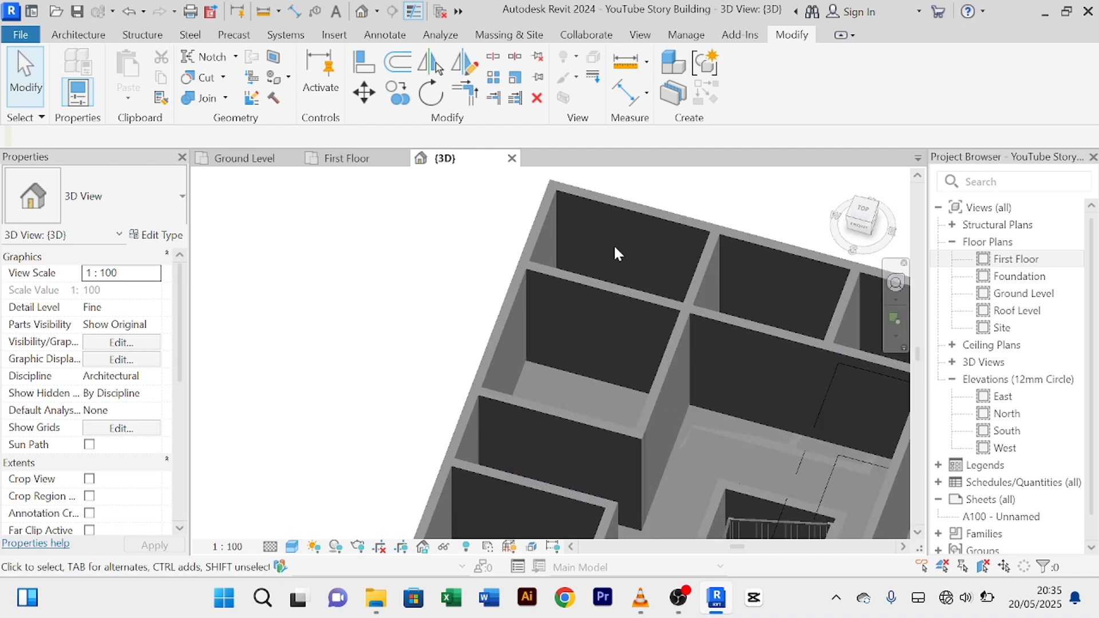
{"action": "left_click", "coordinate": [607, 270]}
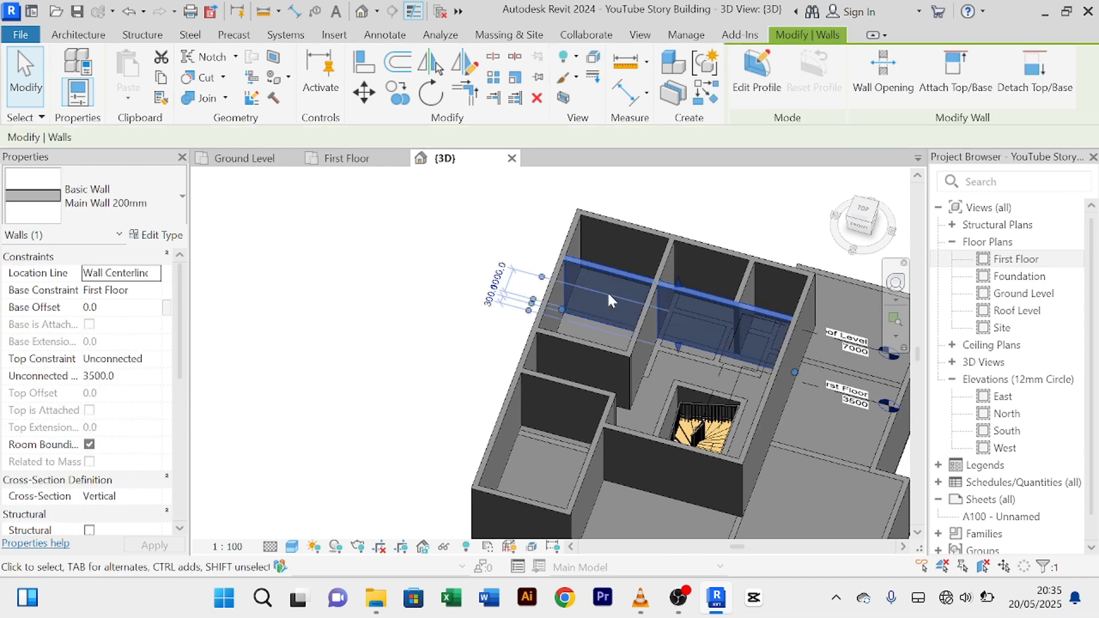
{"action": "left_click", "coordinate": [340, 163]}
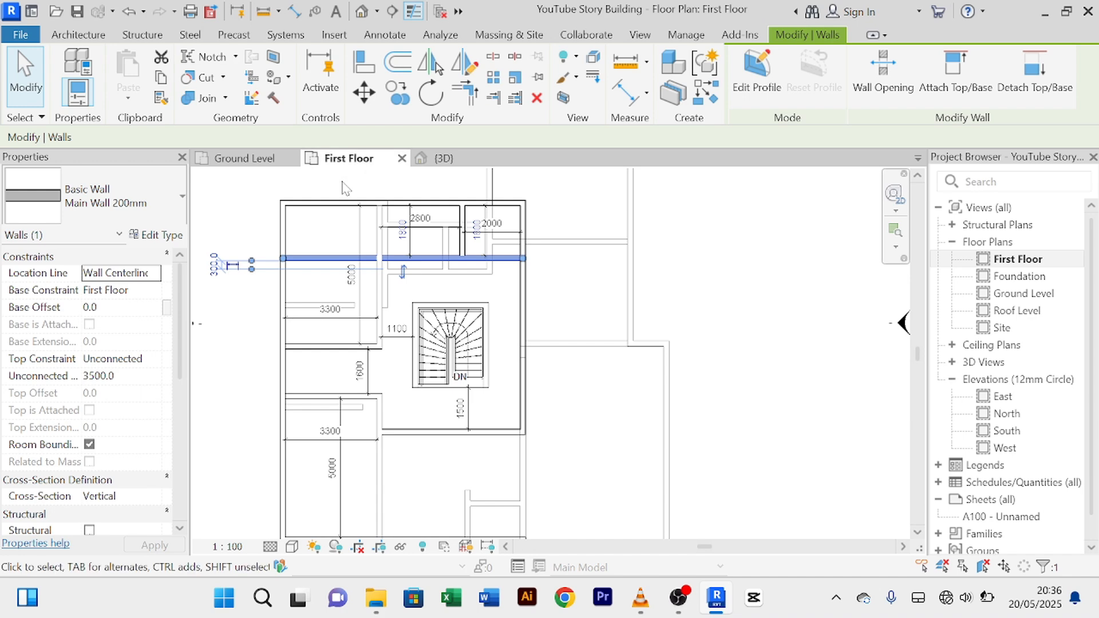
Step: Drag the long upper wall's left end to the right to shorten it, then deselect
{"action": "scroll", "coordinate": [325, 241], "scroll_direction": "up", "scroll_amount": 2}
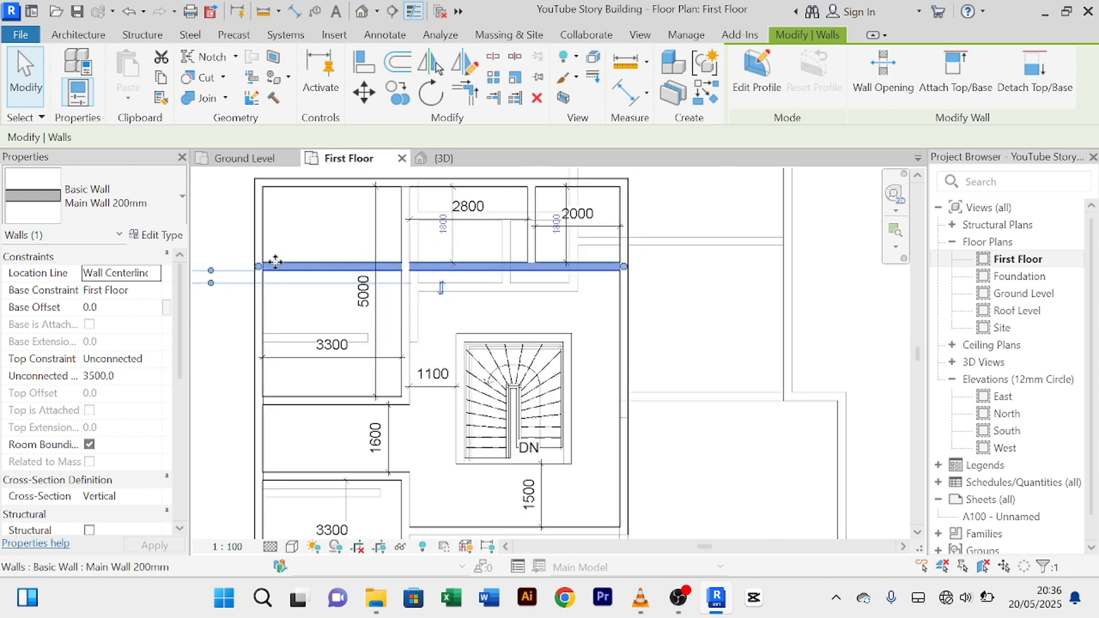
{"action": "left_click_drag", "start_coordinate": [258, 269], "coordinate": [405, 266]}
{"action": "left_click", "coordinate": [292, 271]}
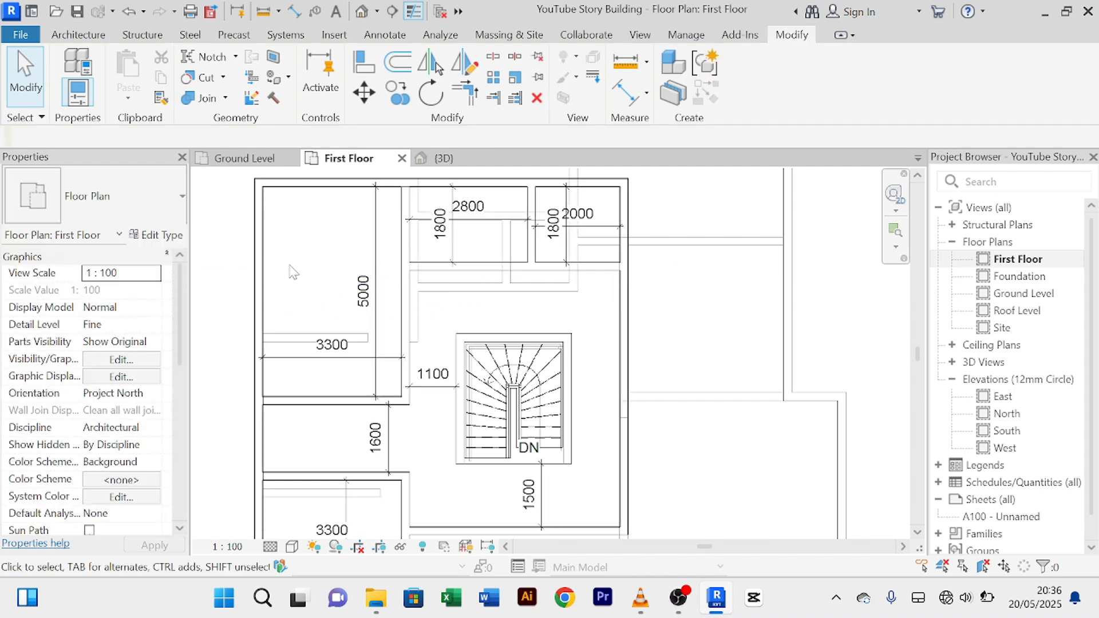
{"action": "scroll", "coordinate": [345, 281], "scroll_direction": "down", "scroll_amount": 2}
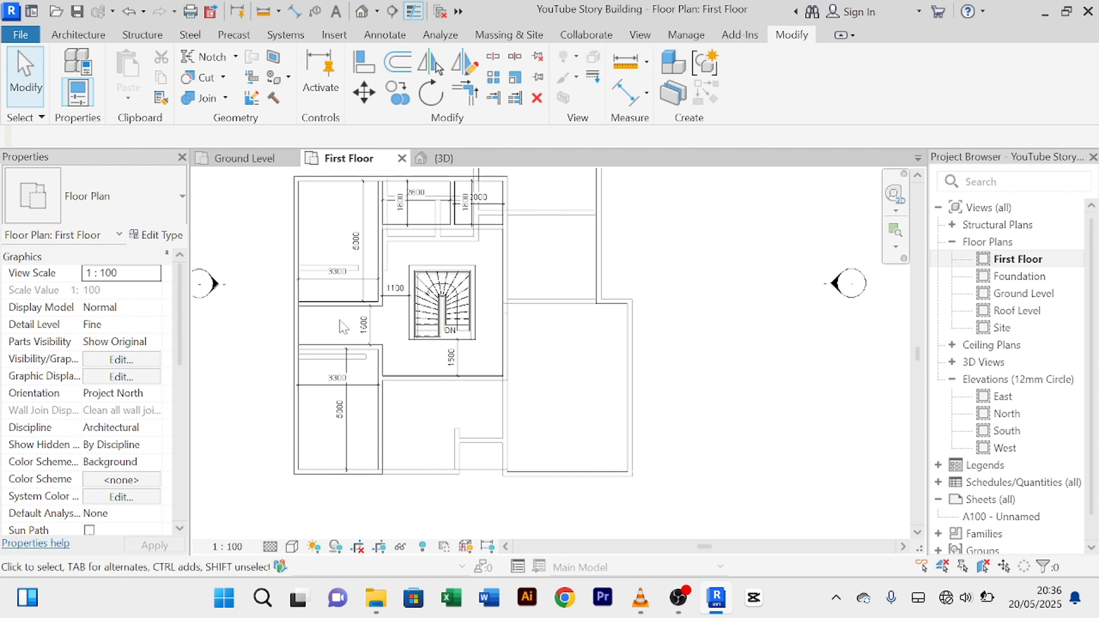
Step: Pan and zoom to review the 2800, 2000, 3300 and 5000 rooms around the stair
{"action": "middle_click_drag", "start_coordinate": [343, 326], "coordinate": [328, 388]}
{"action": "scroll", "coordinate": [346, 280], "scroll_direction": "up", "scroll_amount": 3}
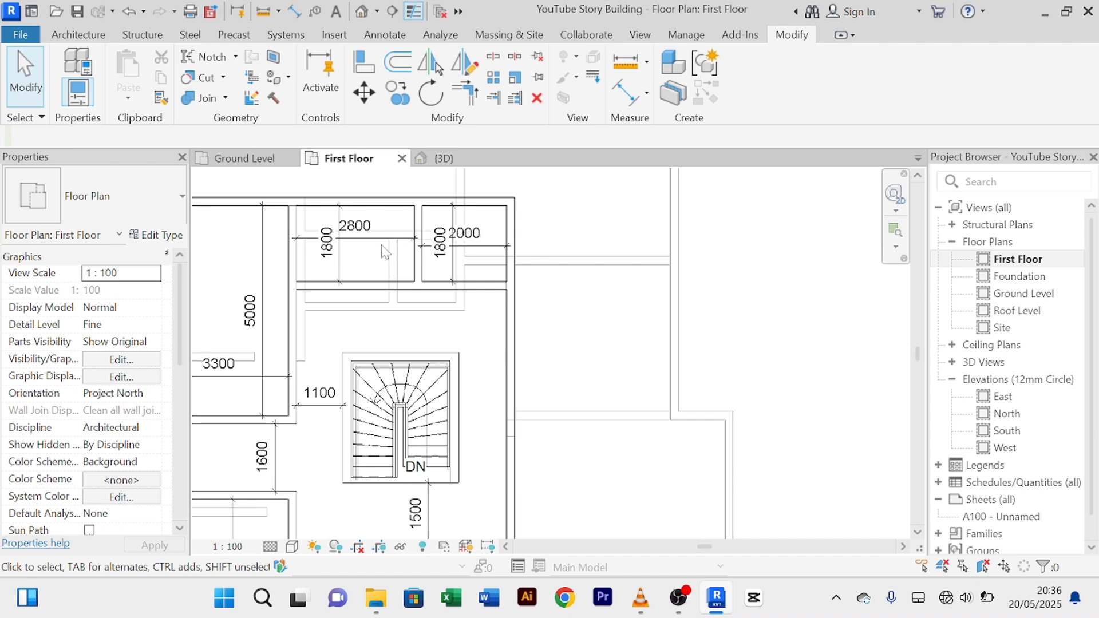
{"action": "scroll", "coordinate": [383, 252], "scroll_direction": "down", "scroll_amount": 3}
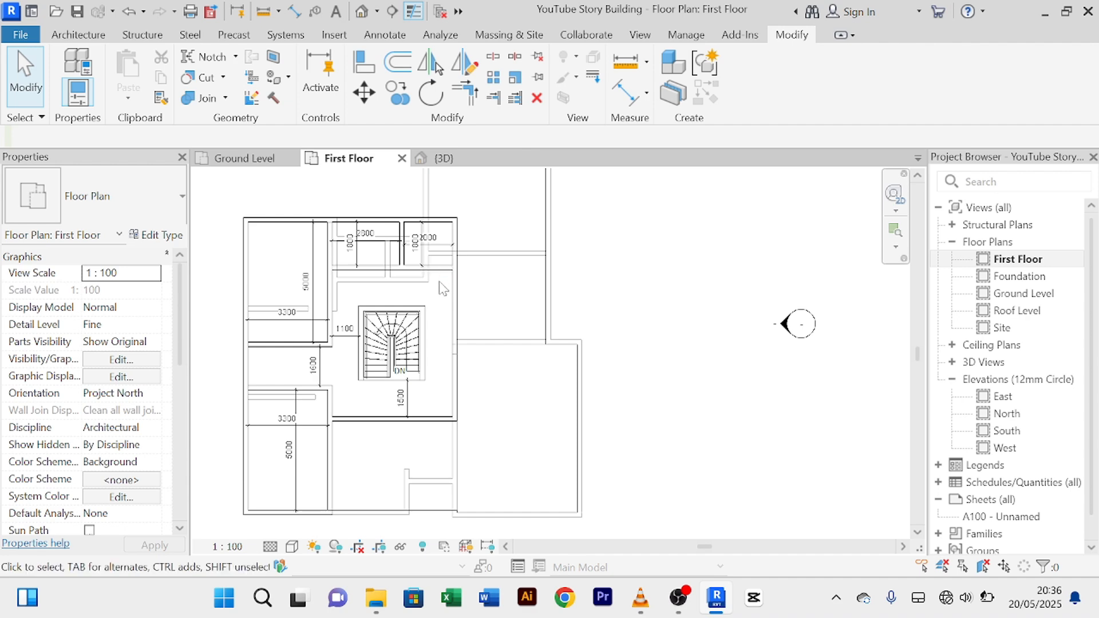
{"action": "middle_click_drag", "start_coordinate": [443, 288], "coordinate": [436, 337]}
{"action": "scroll", "coordinate": [458, 269], "scroll_direction": "up", "scroll_amount": 4}
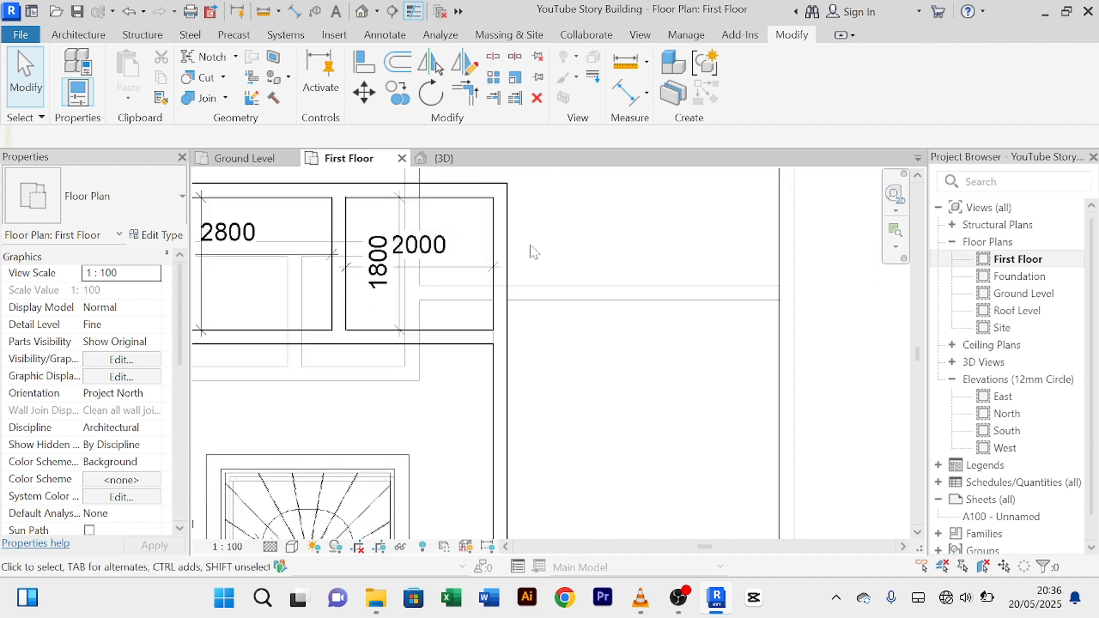
{"action": "scroll", "coordinate": [534, 252], "scroll_direction": "down", "scroll_amount": 4}
{"action": "scroll", "coordinate": [591, 436], "scroll_direction": "down", "scroll_amount": 1}
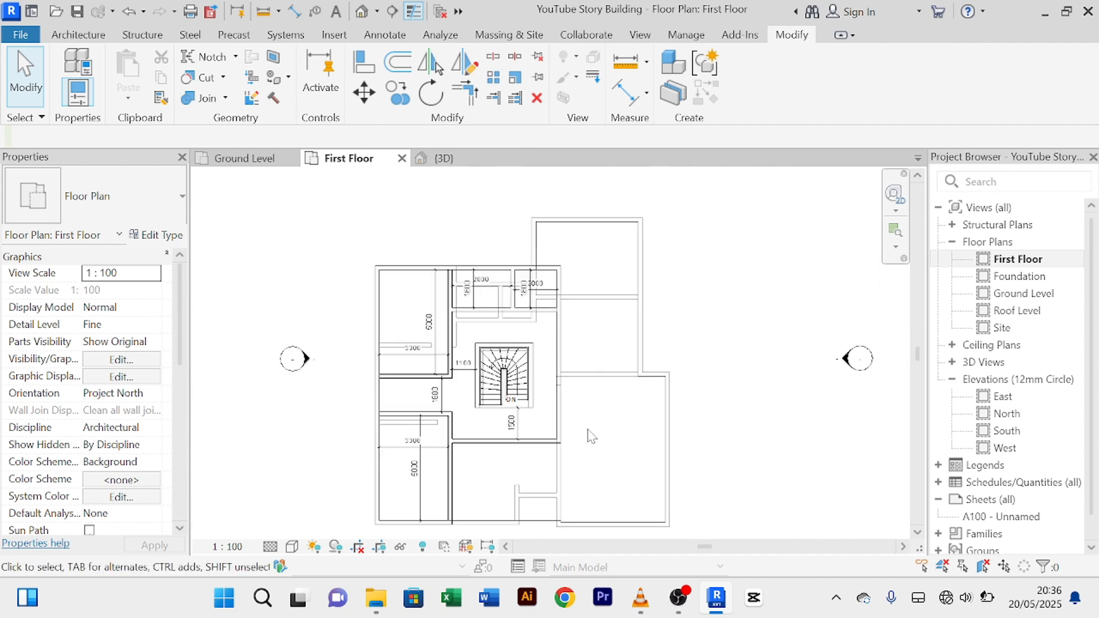
{"action": "middle_click_drag", "start_coordinate": [591, 436], "coordinate": [551, 351]}
{"action": "middle_click_drag", "start_coordinate": [546, 283], "coordinate": [550, 373]}
{"action": "scroll", "coordinate": [538, 325], "scroll_direction": "up", "scroll_amount": 2}
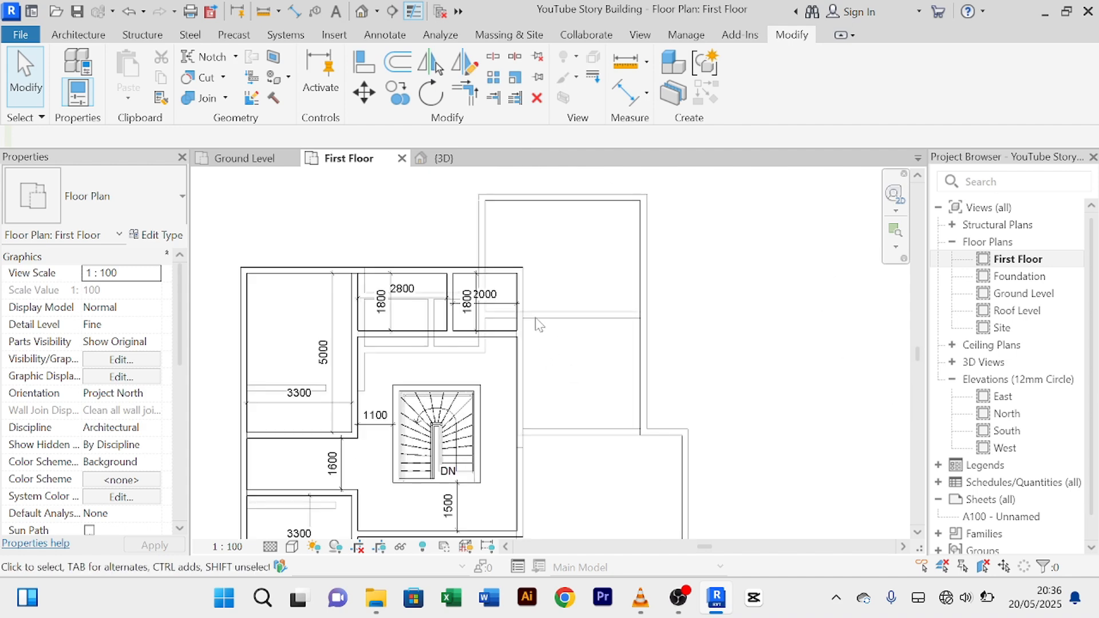
{"action": "scroll", "coordinate": [543, 296], "scroll_direction": "down", "scroll_amount": 2}
{"action": "scroll", "coordinate": [537, 365], "scroll_direction": "up", "scroll_amount": 2}
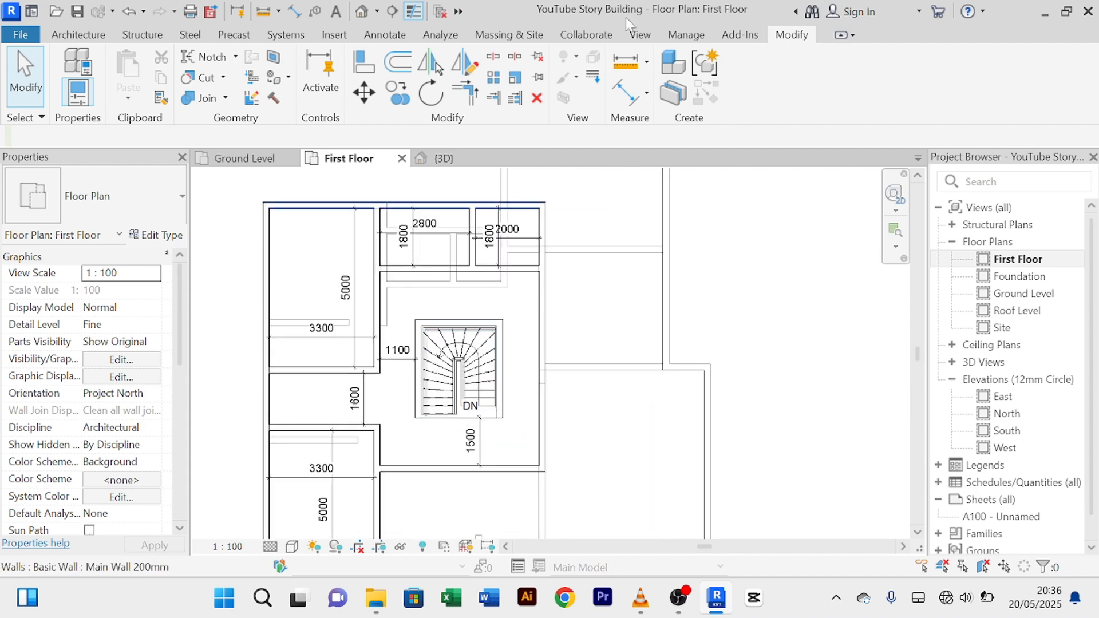
Step: Add an aligned 1140 dimension from the stair's right edge to the wall beside it
{"action": "left_click", "coordinate": [633, 101]}
{"action": "scroll", "coordinate": [497, 376], "scroll_direction": "up", "scroll_amount": 2}
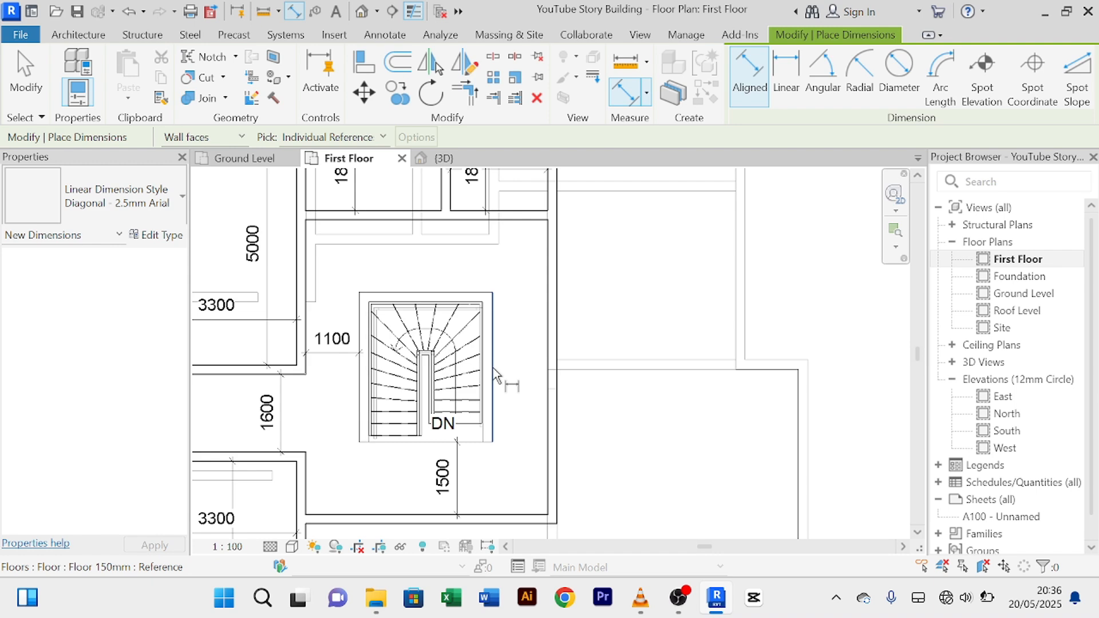
{"action": "left_click", "coordinate": [493, 369]}
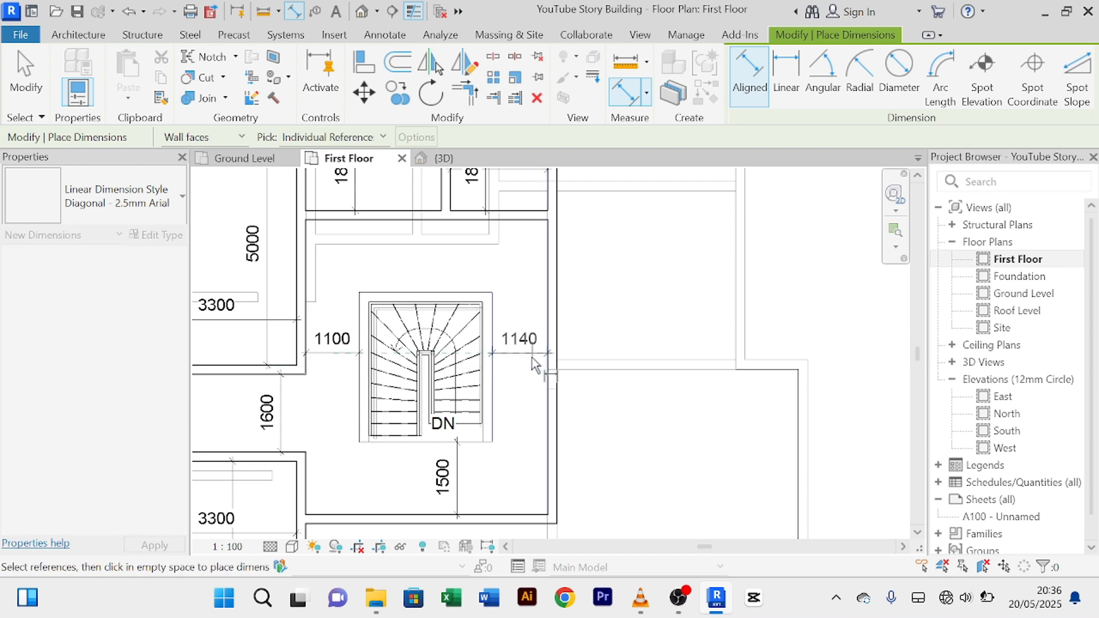
{"action": "right_click", "coordinate": [505, 273]}
{"action": "left_click", "coordinate": [518, 281]}
{"action": "right_click", "coordinate": [504, 265]}
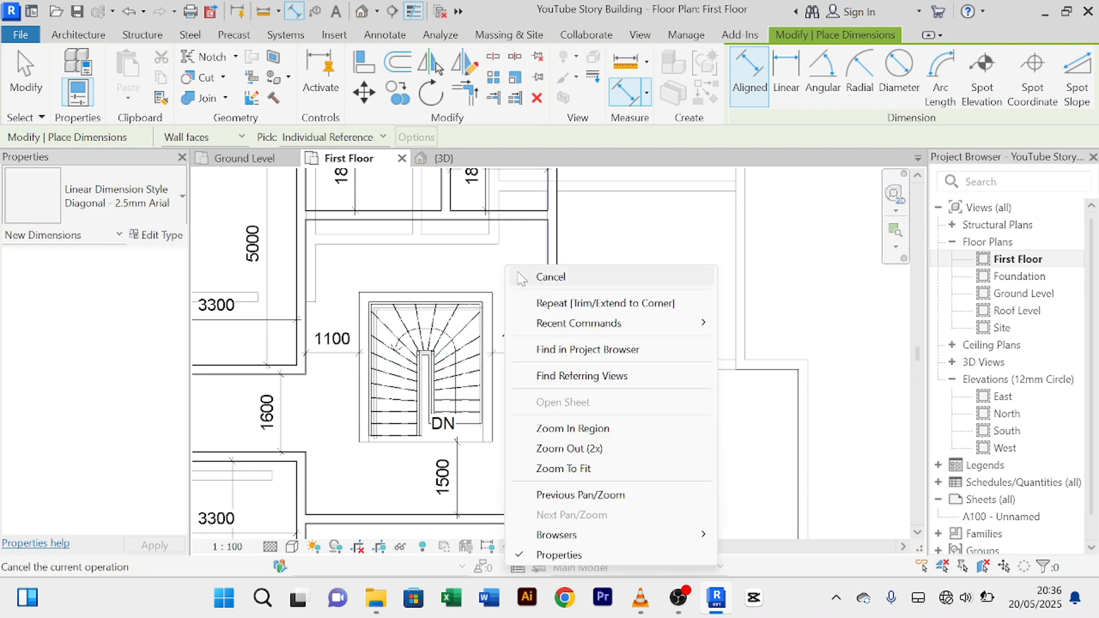
{"action": "left_click", "coordinate": [513, 273]}
{"action": "right_click", "coordinate": [507, 253]}
{"action": "left_click", "coordinate": [515, 261]}
{"action": "scroll", "coordinate": [514, 260], "scroll_direction": "down", "scroll_amount": 1}
{"action": "middle_click_drag", "start_coordinate": [514, 260], "coordinate": [497, 219]}
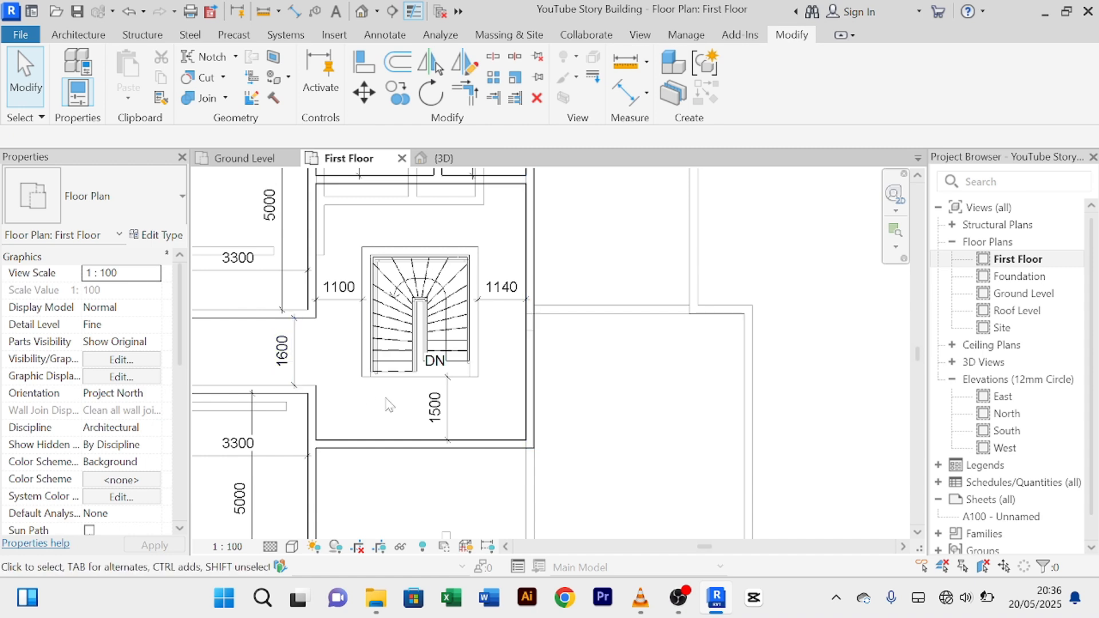
{"action": "middle_click_drag", "start_coordinate": [552, 412], "coordinate": [568, 328]}
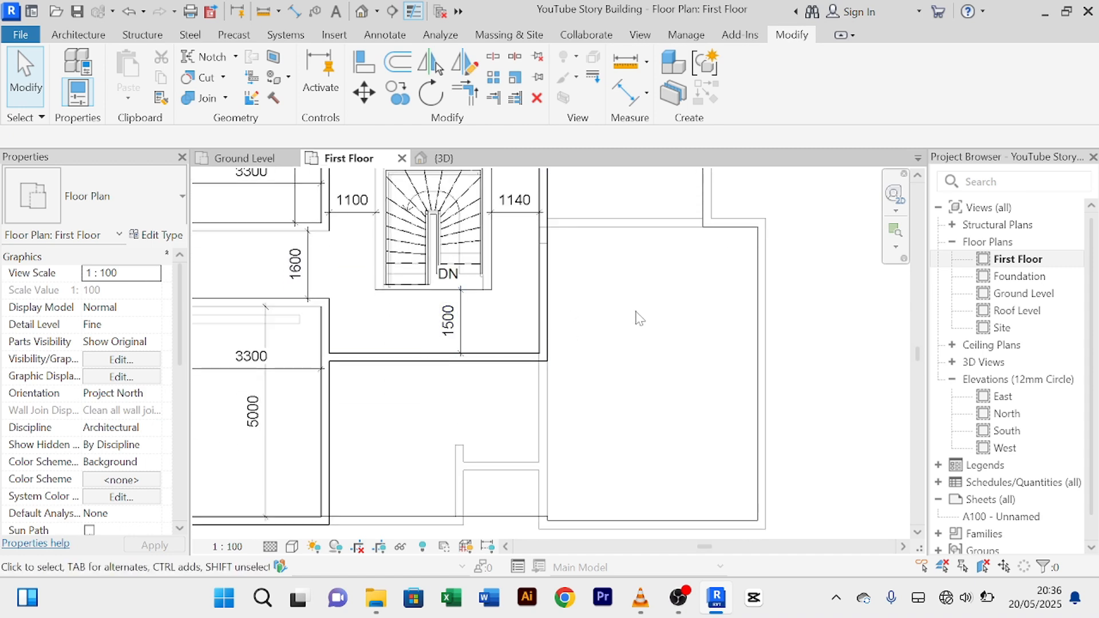
{"action": "middle_click_drag", "start_coordinate": [560, 316], "coordinate": [586, 490]}
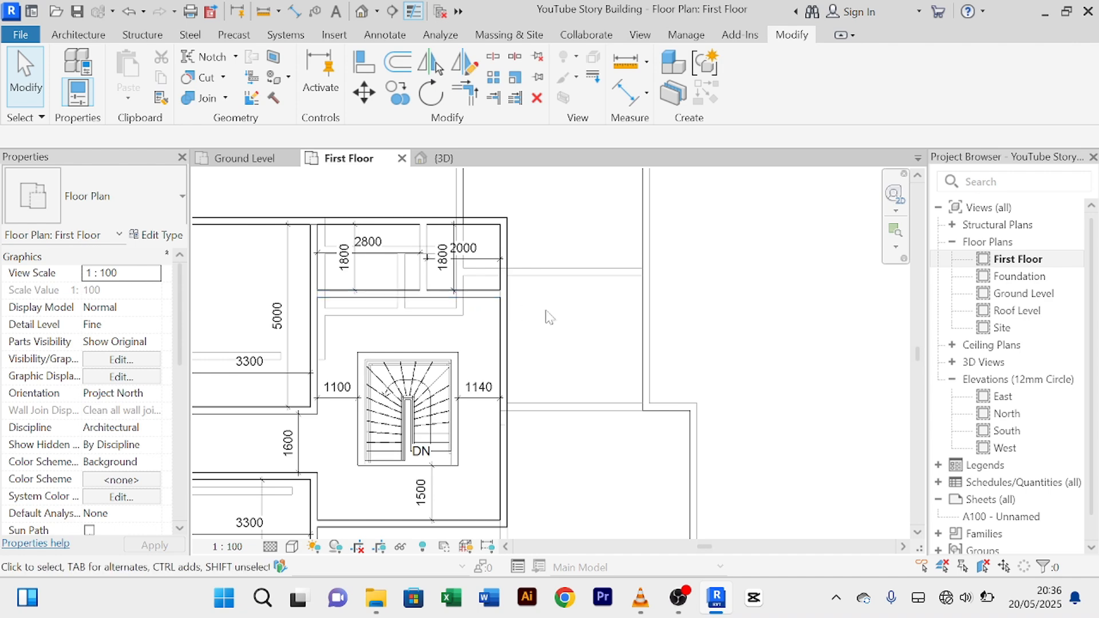
{"action": "scroll", "coordinate": [380, 321], "scroll_direction": "down", "scroll_amount": 3}
{"action": "middle_click_drag", "start_coordinate": [406, 327], "coordinate": [486, 304]}
{"action": "scroll", "coordinate": [415, 371], "scroll_direction": "up", "scroll_amount": 3}
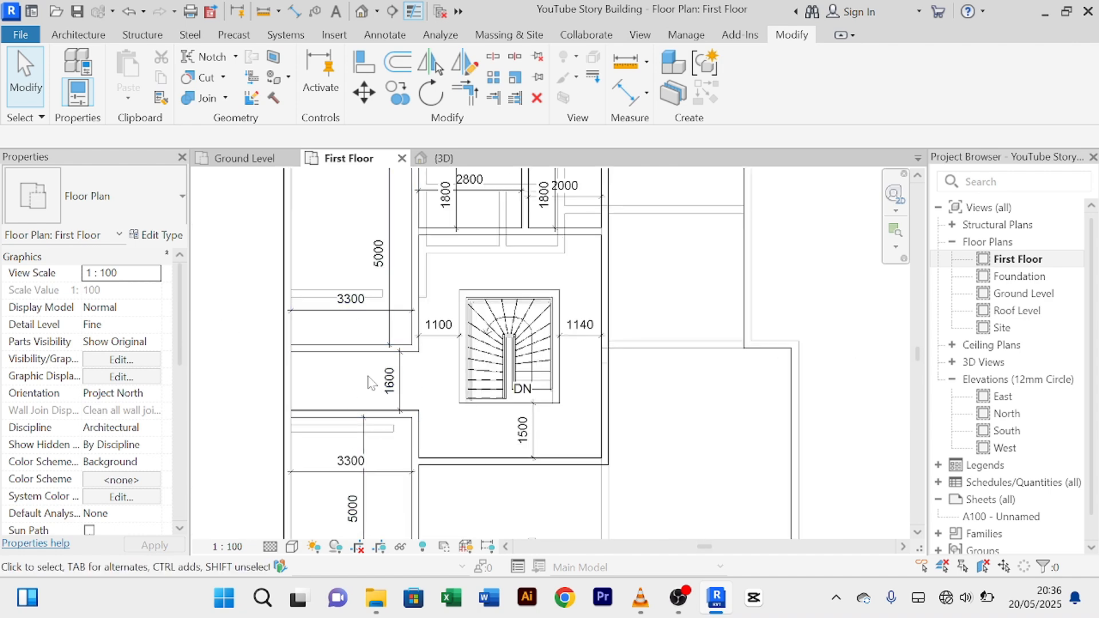
{"action": "scroll", "coordinate": [371, 383], "scroll_direction": "down", "scroll_amount": 2}
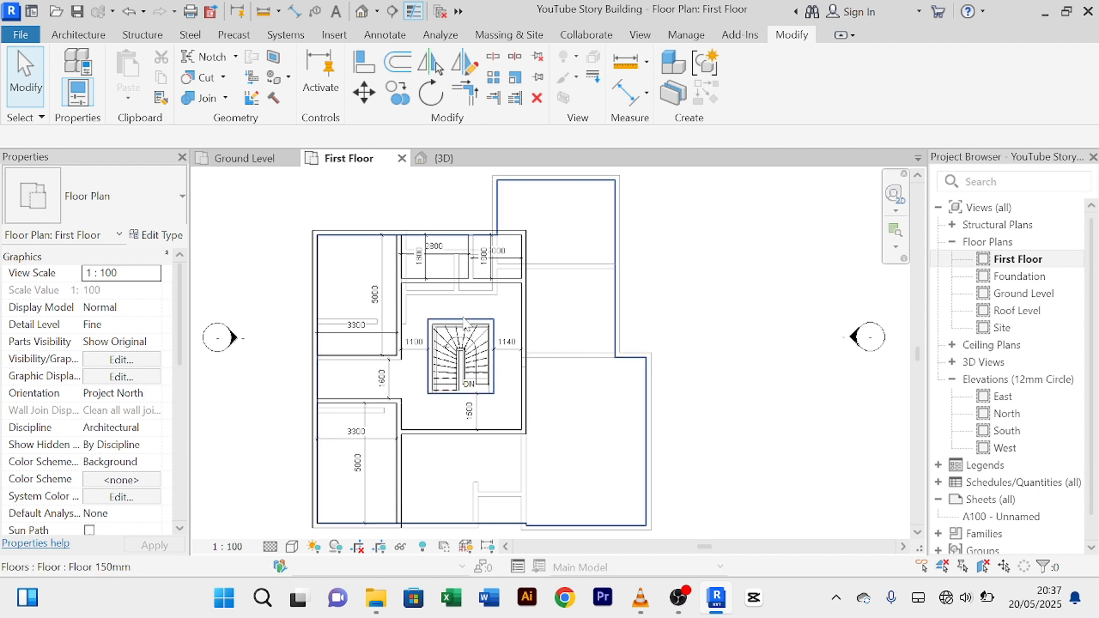
{"action": "left_click", "coordinate": [245, 159]}
{"action": "scroll", "coordinate": [539, 371], "scroll_direction": "down", "scroll_amount": 2}
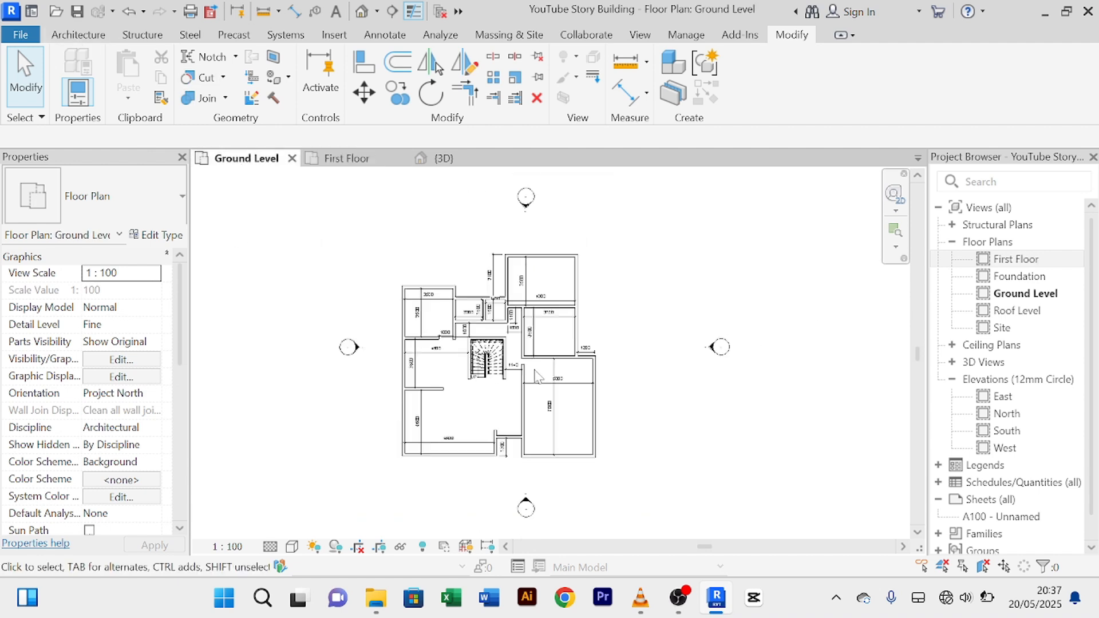
{"action": "scroll", "coordinate": [498, 405], "scroll_direction": "up", "scroll_amount": 3}
{"action": "left_click", "coordinate": [355, 160]}
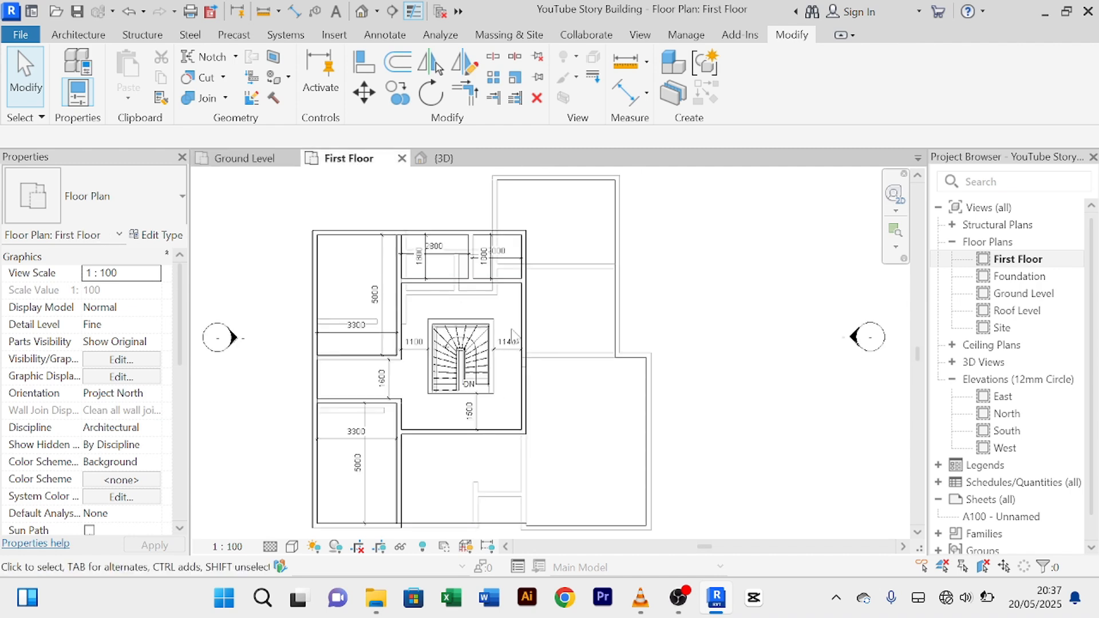
{"action": "scroll", "coordinate": [458, 372], "scroll_direction": "down", "scroll_amount": 3}
{"action": "scroll", "coordinate": [466, 391], "scroll_direction": "up", "scroll_amount": 3}
{"action": "scroll", "coordinate": [464, 383], "scroll_direction": "up", "scroll_amount": 2}
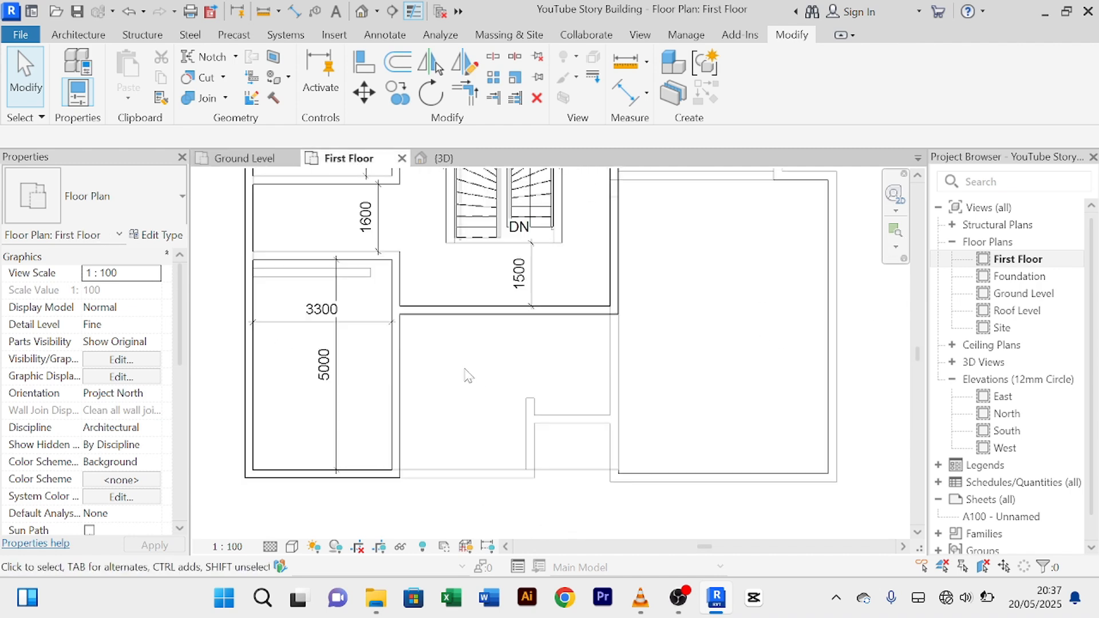
{"action": "middle_click_drag", "start_coordinate": [451, 320], "coordinate": [463, 412]}
{"action": "scroll", "coordinate": [513, 258], "scroll_direction": "down", "scroll_amount": 1}
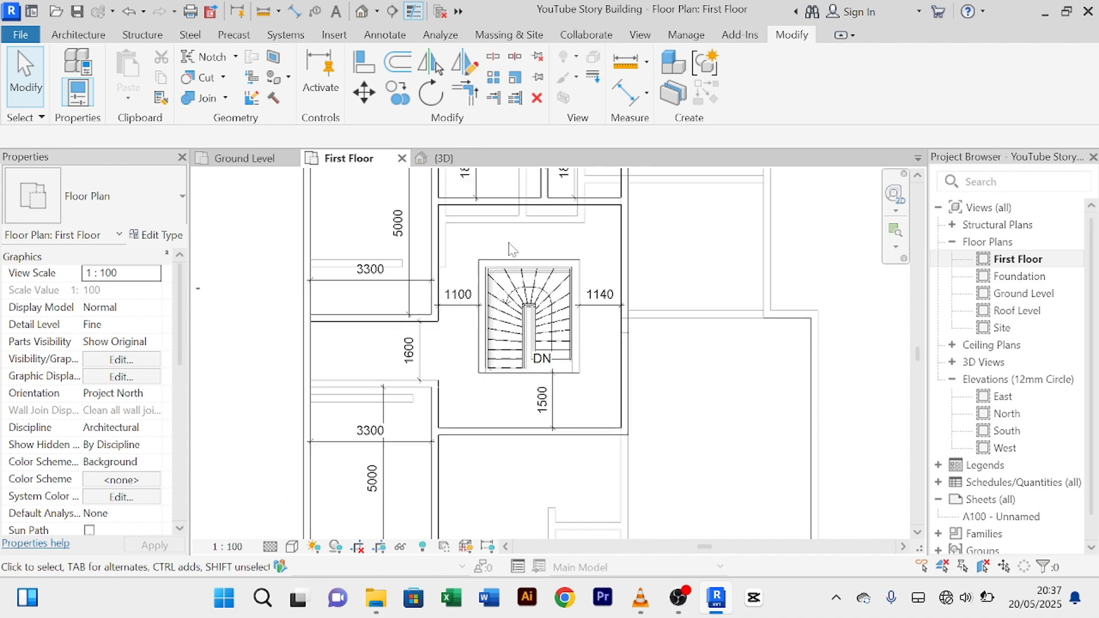
{"action": "middle_click_drag", "start_coordinate": [514, 258], "coordinate": [491, 347]}
{"action": "scroll", "coordinate": [441, 326], "scroll_direction": "up", "scroll_amount": 2}
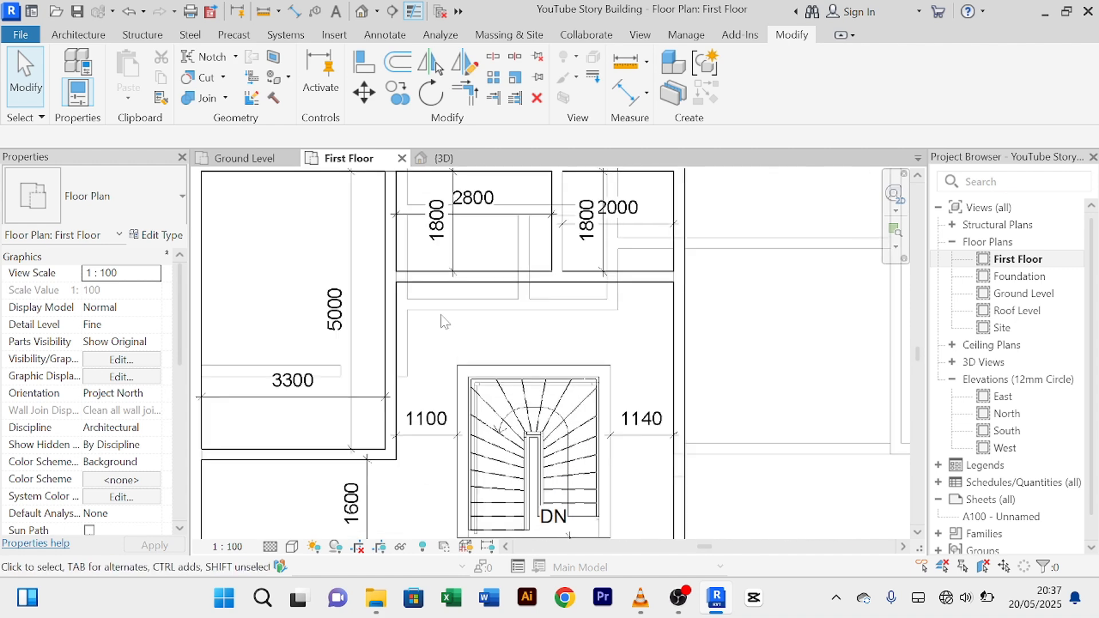
{"action": "scroll", "coordinate": [442, 321], "scroll_direction": "down", "scroll_amount": 1}
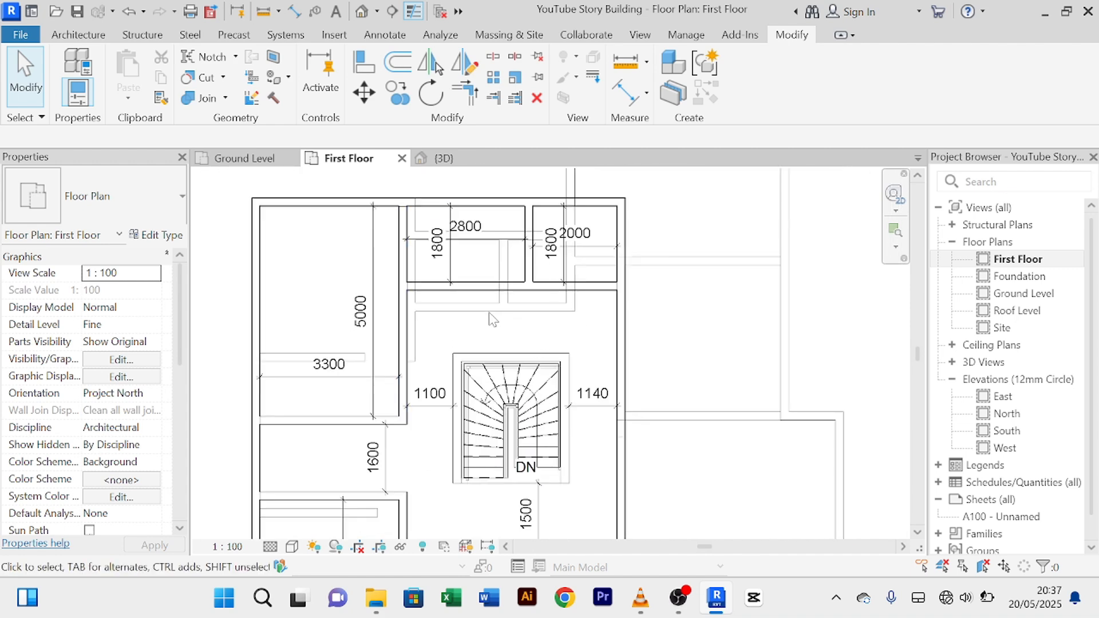
{"action": "scroll", "coordinate": [560, 315], "scroll_direction": "down", "scroll_amount": 3}
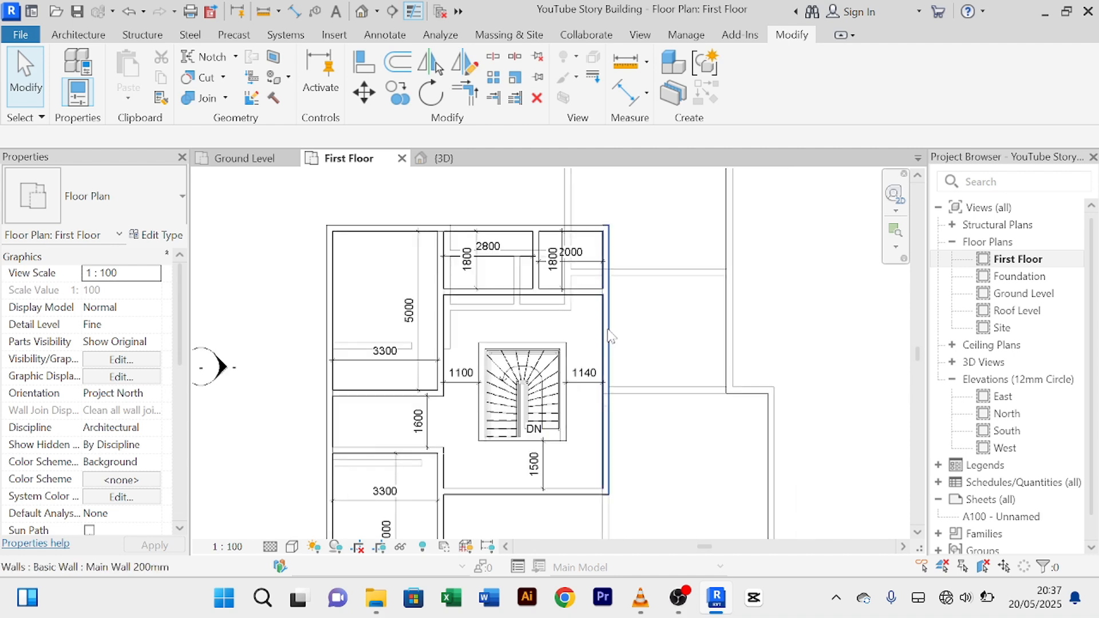
{"action": "middle_click_drag", "start_coordinate": [555, 321], "coordinate": [645, 300]}
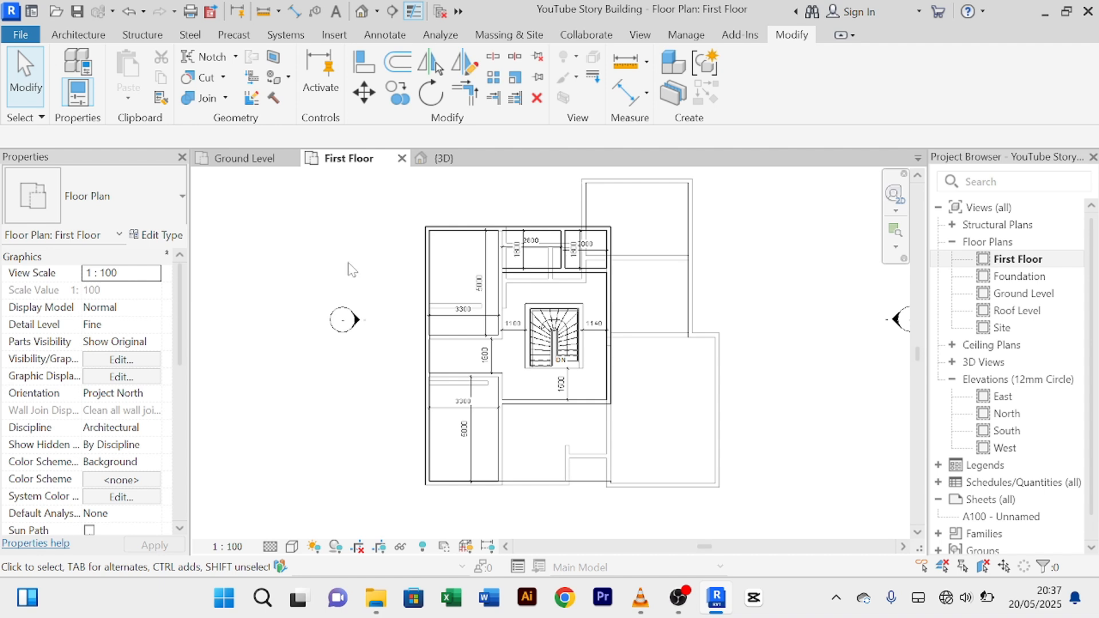
Step: Open Ground Level and frame the stair and rooms dimensioned 3500, 4600, 5000, 7000, 6500
{"action": "left_click", "coordinate": [248, 161]}
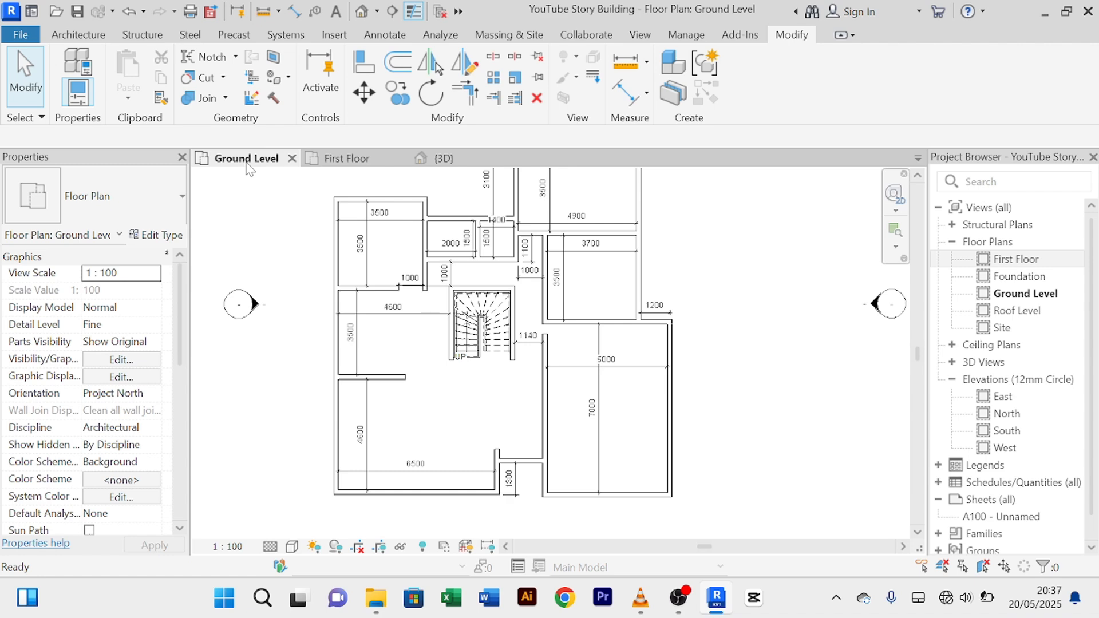
{"action": "scroll", "coordinate": [402, 345], "scroll_direction": "up", "scroll_amount": 3}
{"action": "scroll", "coordinate": [404, 336], "scroll_direction": "down", "scroll_amount": 5}
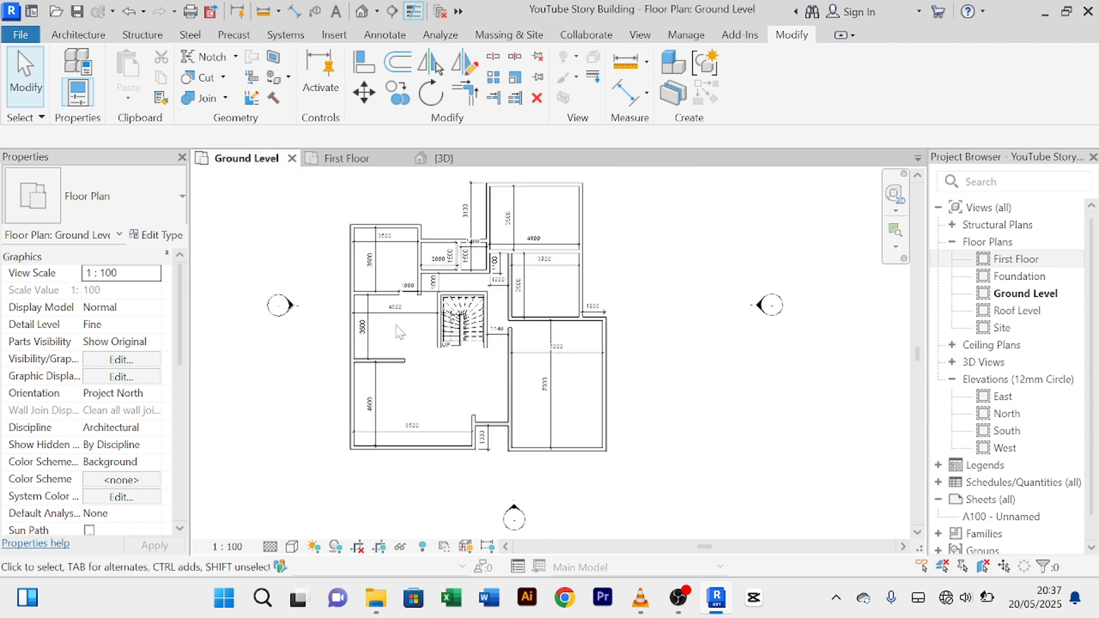
{"action": "middle_click_drag", "start_coordinate": [398, 325], "coordinate": [371, 364]}
{"action": "scroll", "coordinate": [372, 370], "scroll_direction": "up", "scroll_amount": 2}
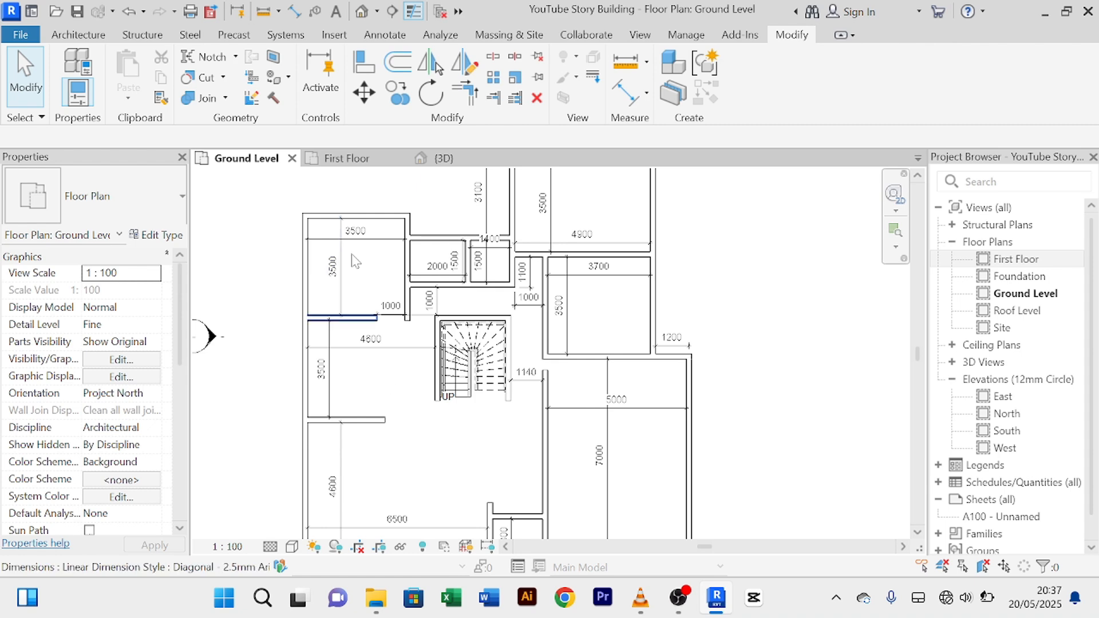
{"action": "scroll", "coordinate": [521, 404], "scroll_direction": "down", "scroll_amount": 2}
{"action": "middle_click_drag", "start_coordinate": [521, 404], "coordinate": [423, 375]}
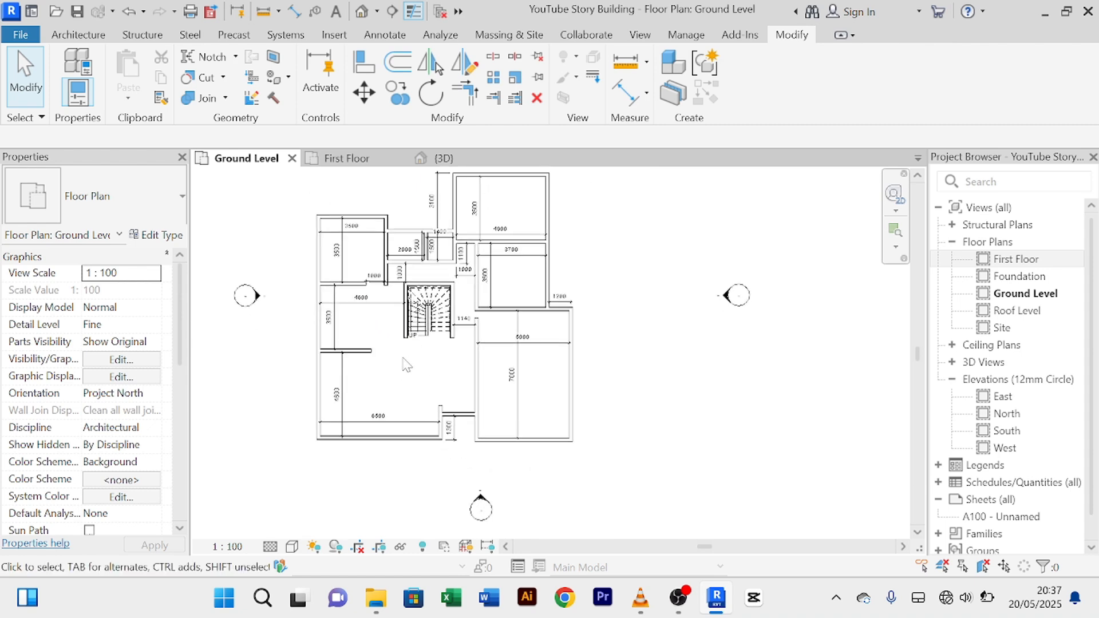
{"action": "scroll", "coordinate": [406, 363], "scroll_direction": "up", "scroll_amount": 1}
{"action": "scroll", "coordinate": [388, 347], "scroll_direction": "up", "scroll_amount": 1}
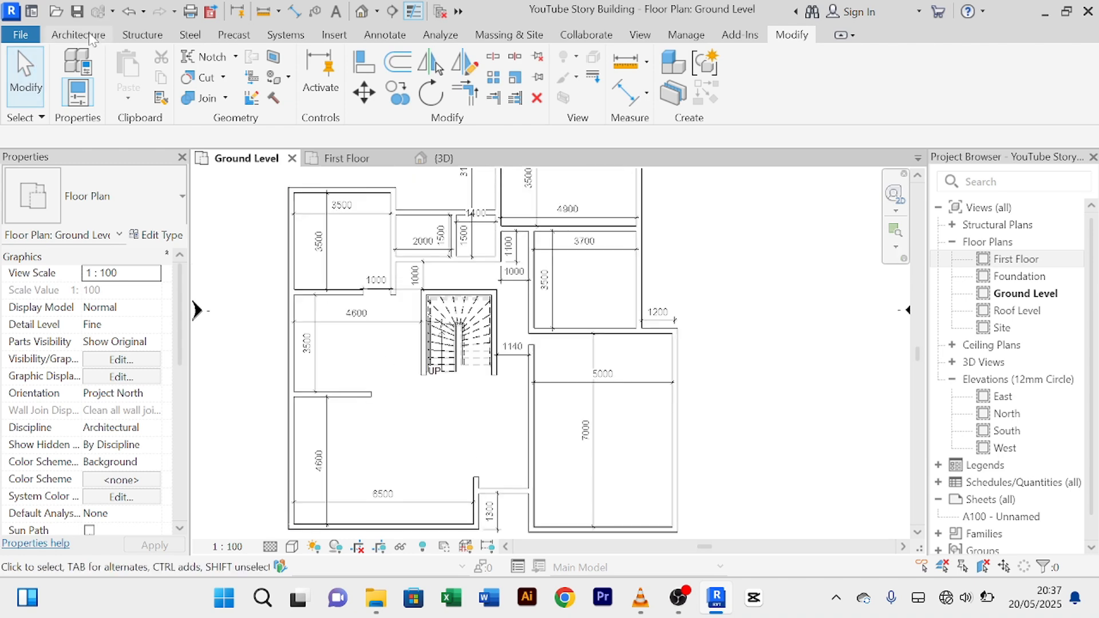
Step: Start the Door tool with the Doors_ExtDbl_Flush 1810x2110mm type, then open Load Family
{"action": "left_click", "coordinate": [80, 35]}
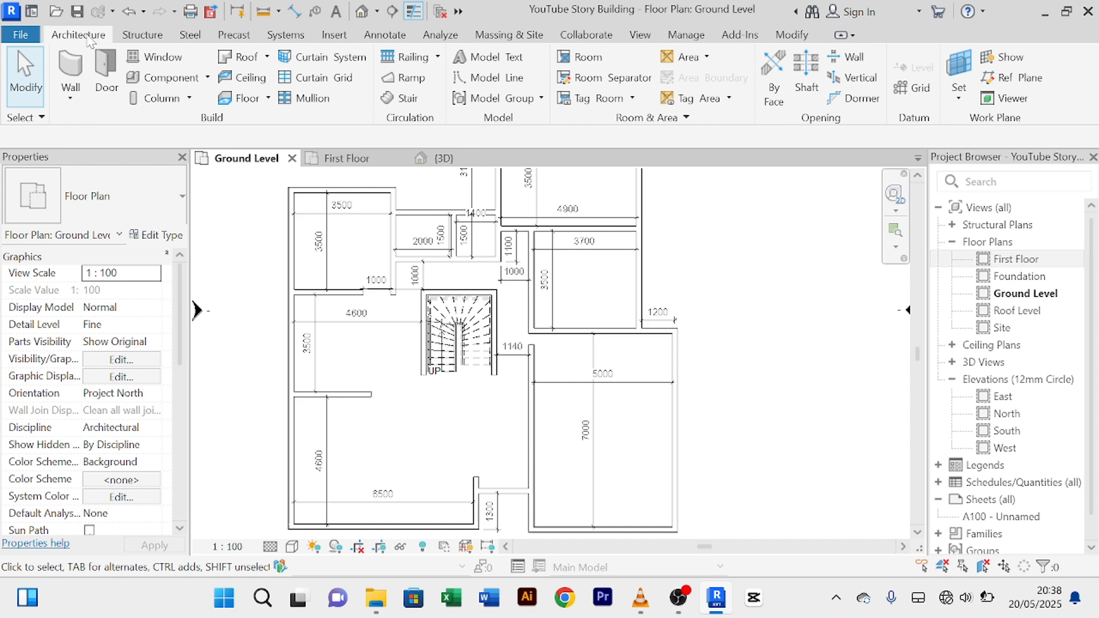
{"action": "left_click", "coordinate": [107, 77]}
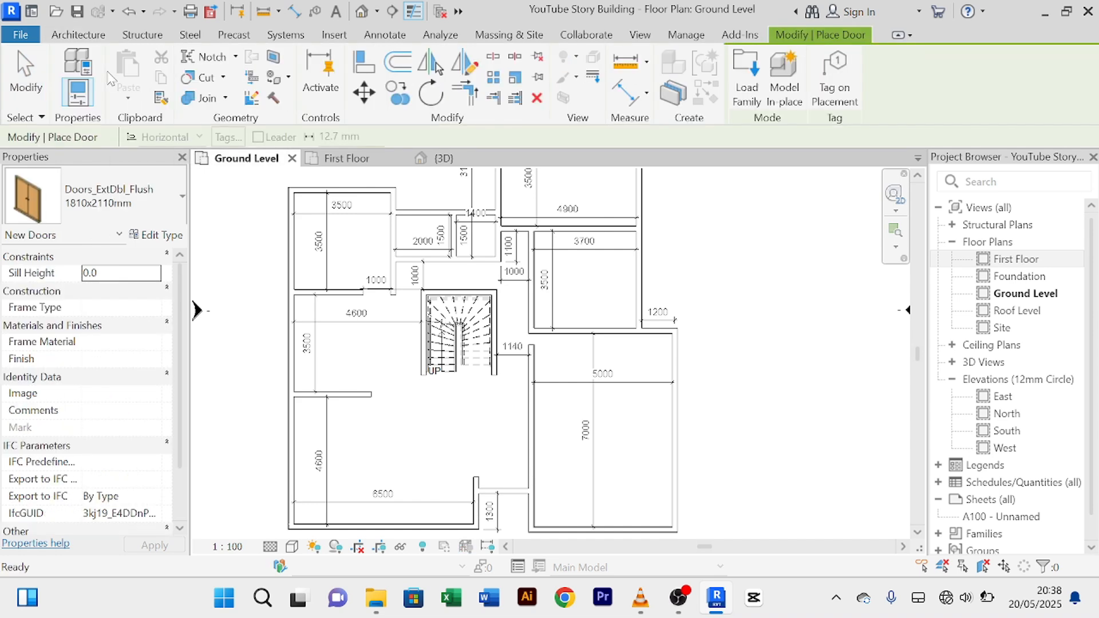
{"action": "left_click", "coordinate": [183, 200]}
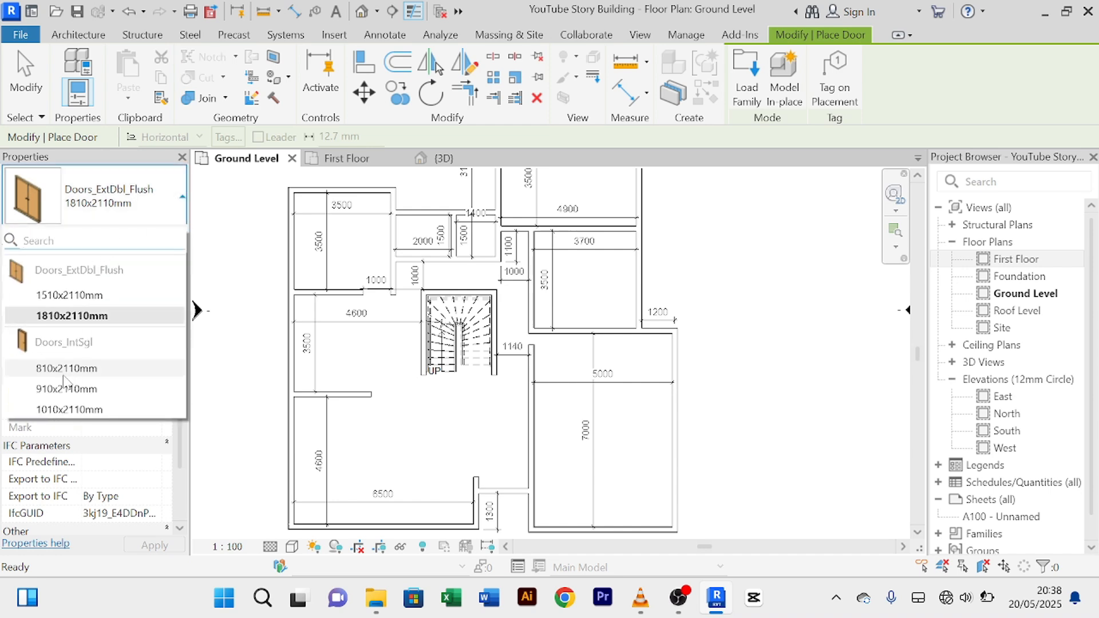
{"action": "left_click", "coordinate": [184, 201]}
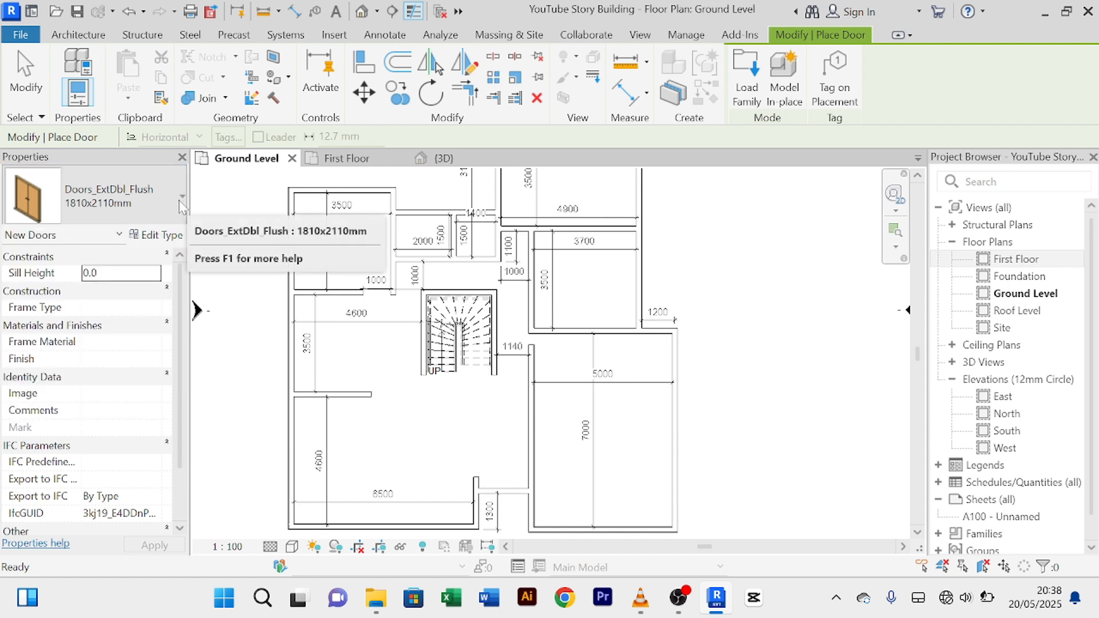
{"action": "left_click", "coordinate": [748, 92]}
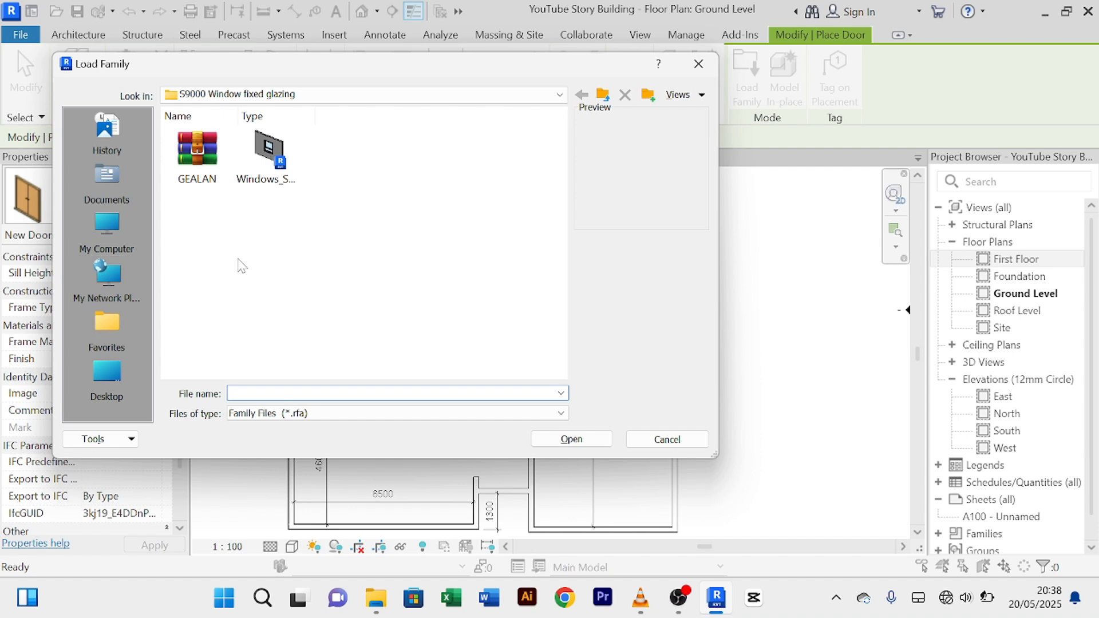
Step: Browse to D:\REVIT LIBRARIES\21\Doors and try loading M_Door-Curtain-Wall-Double-Glass.rfa
{"action": "left_click", "coordinate": [98, 235]}
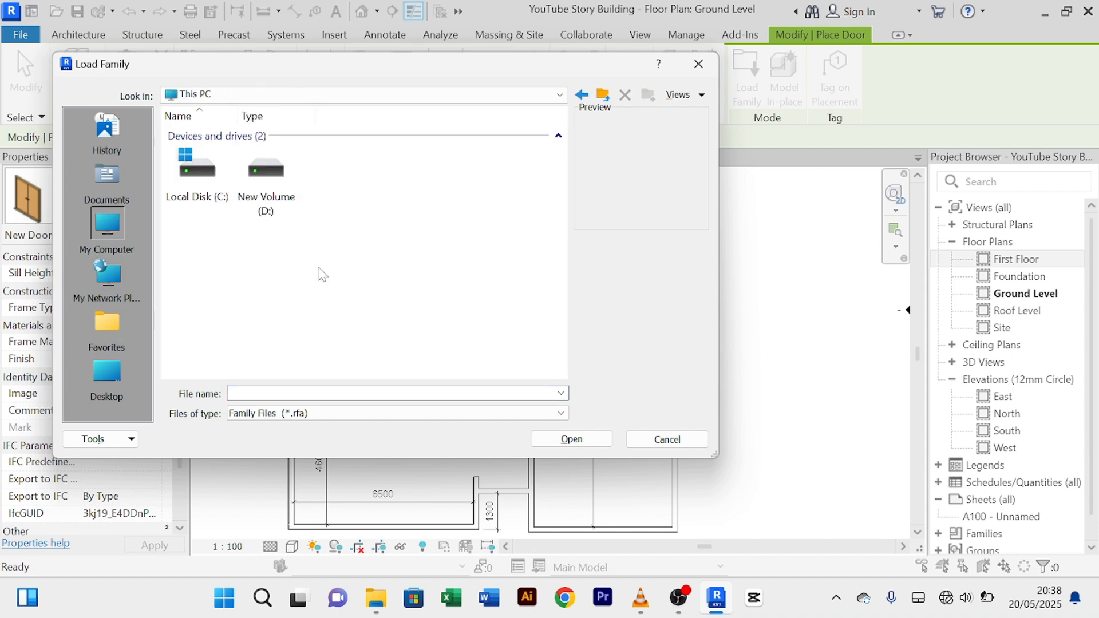
{"action": "double_click", "coordinate": [286, 196]}
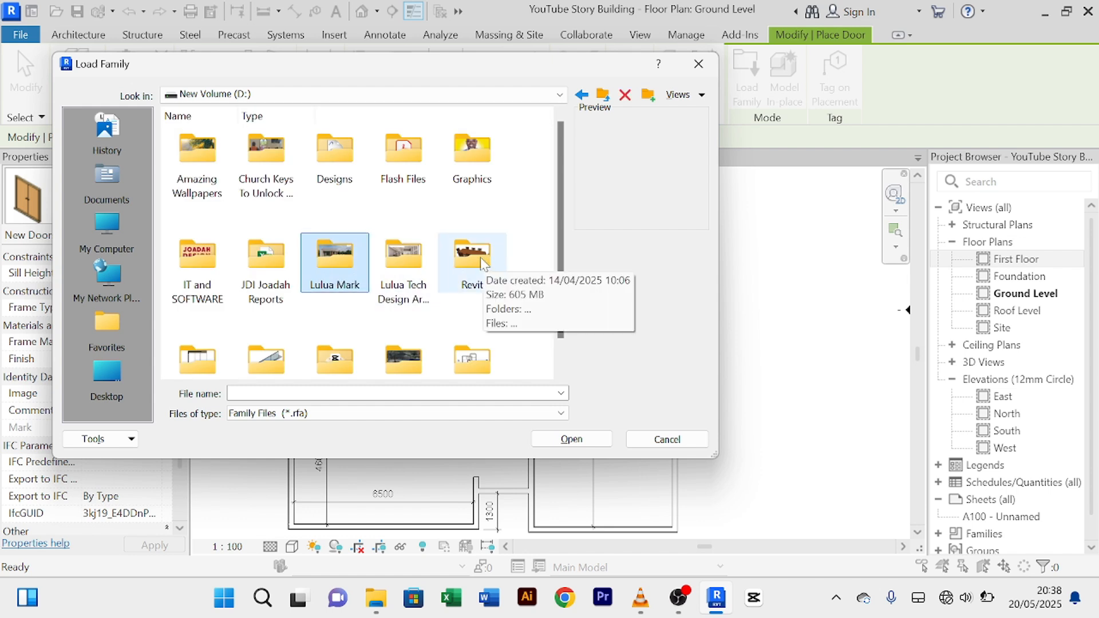
{"action": "left_click", "coordinate": [480, 263]}
{"action": "key", "text": "Right"}
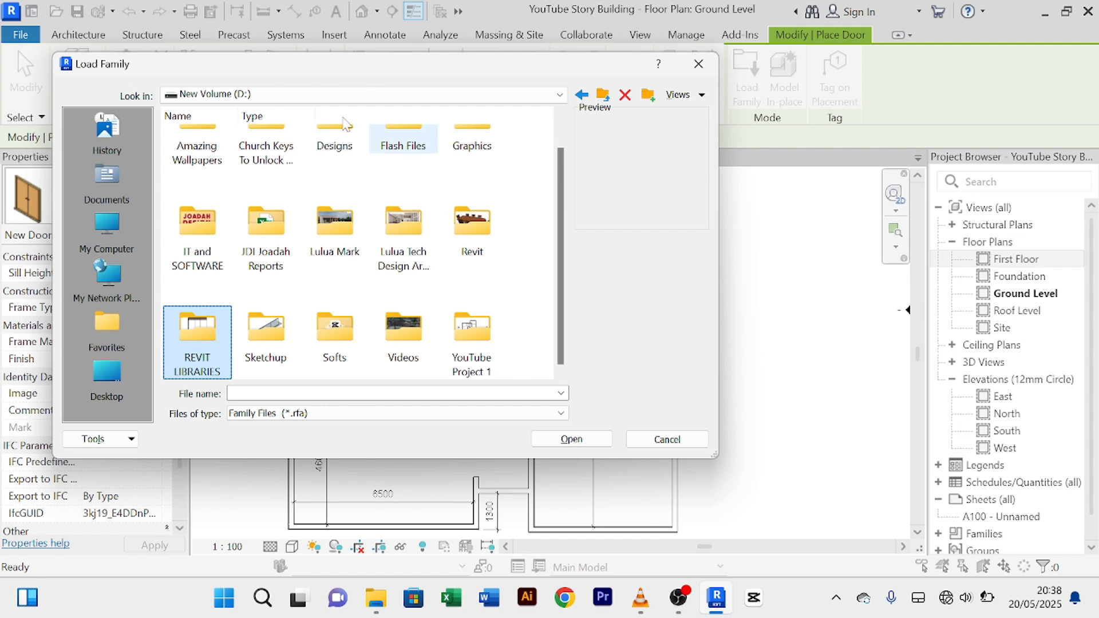
{"action": "double_click", "coordinate": [198, 338]}
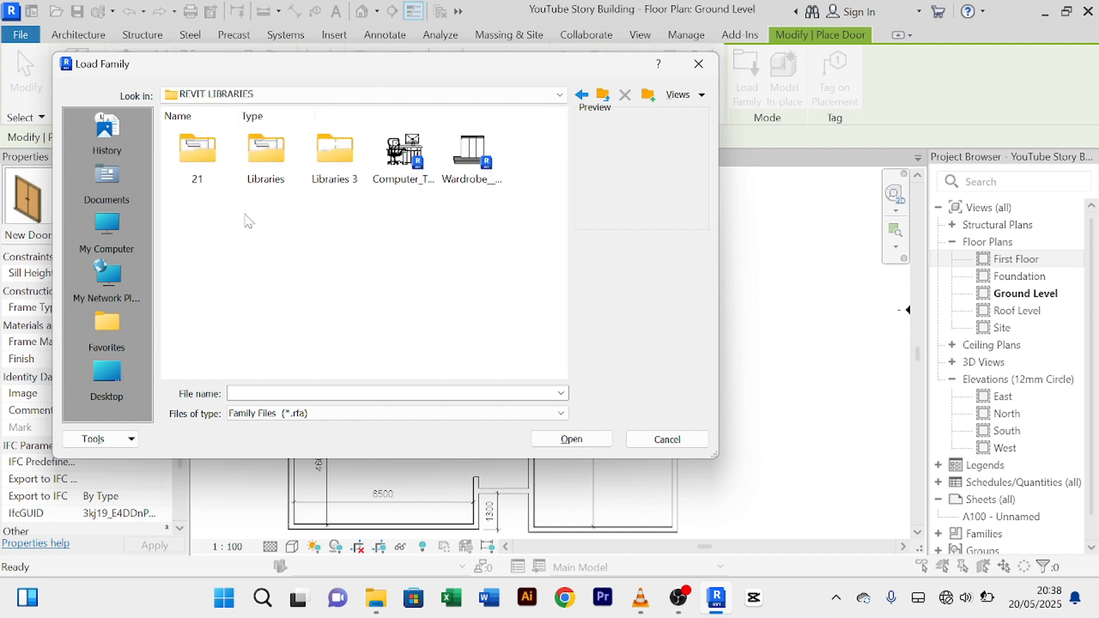
{"action": "double_click", "coordinate": [198, 157]}
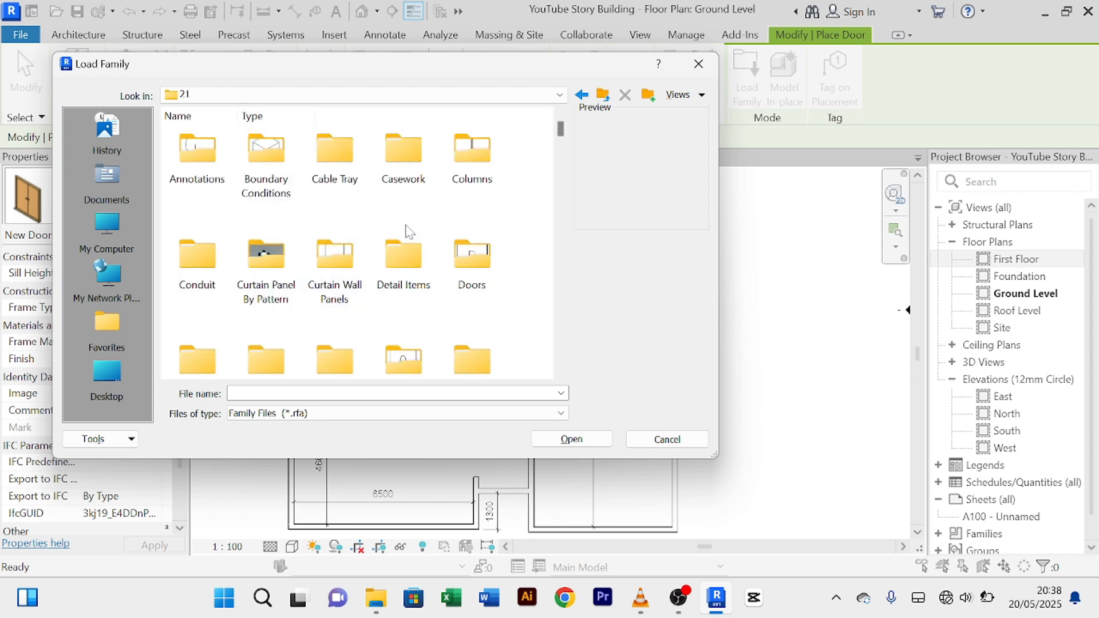
{"action": "double_click", "coordinate": [481, 269]}
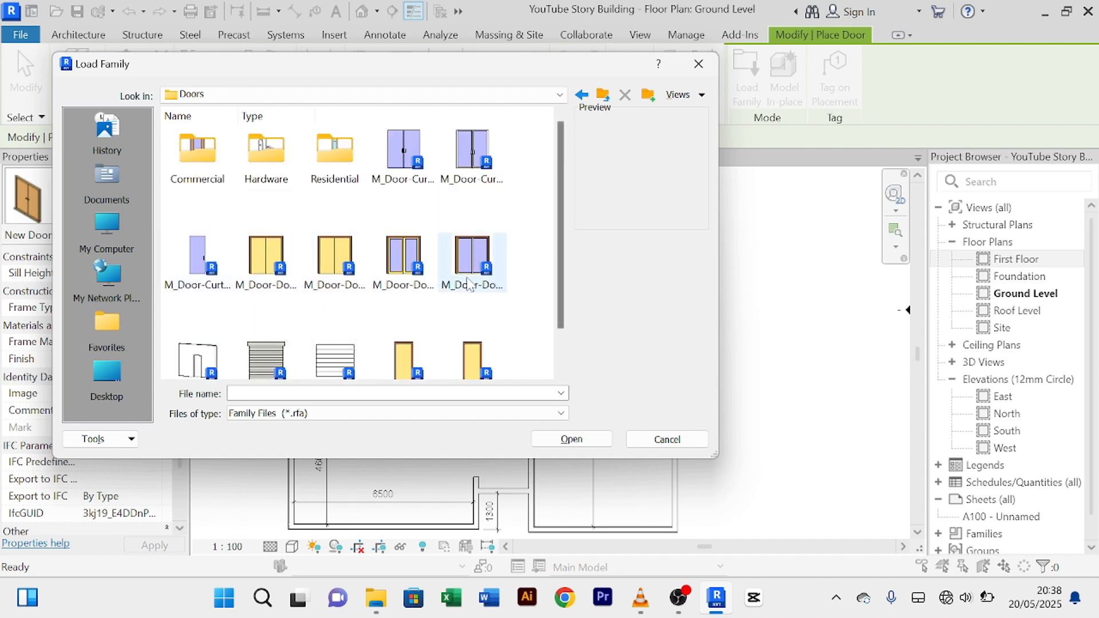
{"action": "left_click", "coordinate": [414, 177]}
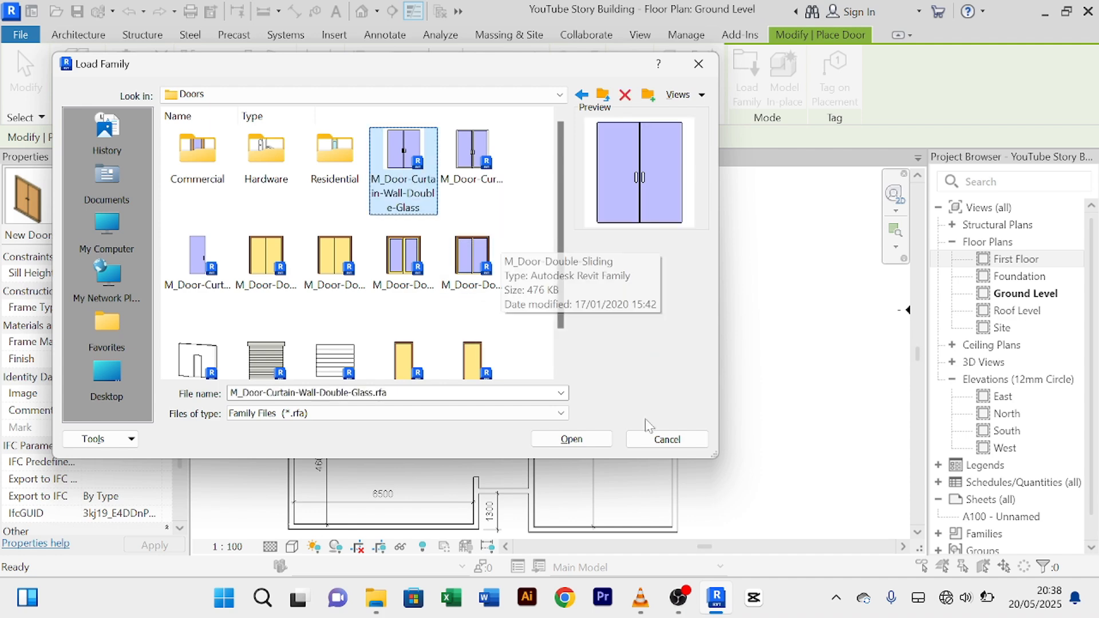
{"action": "left_click", "coordinate": [572, 440]}
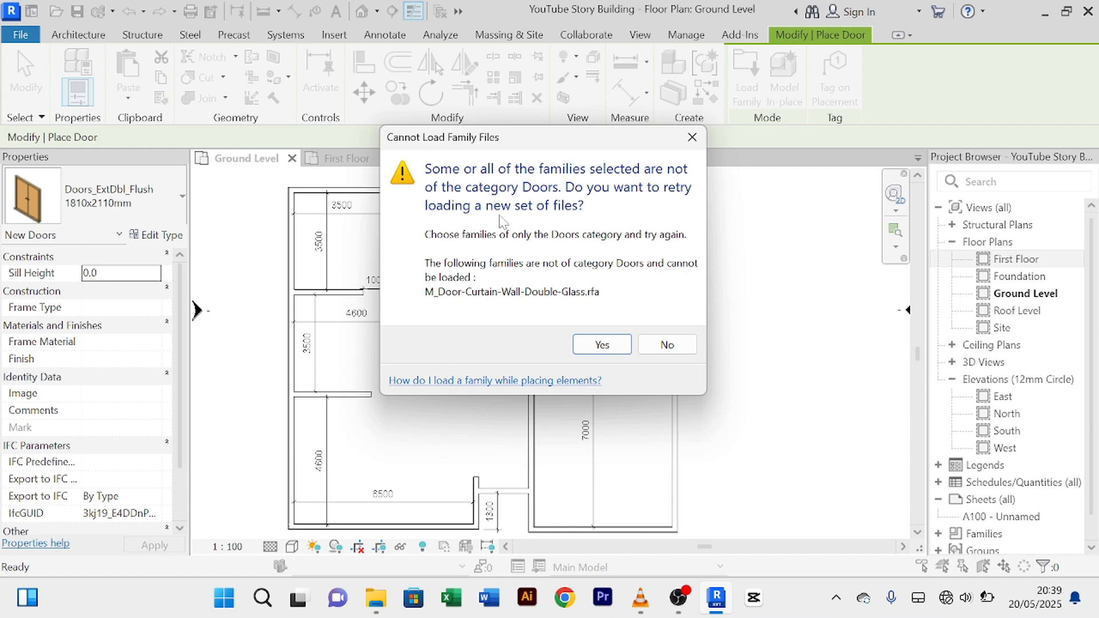
Step: Decline retrying the load and recheck the Doors_ExtDbl_Flush 1810x2110mm type list
{"action": "left_click", "coordinate": [664, 344]}
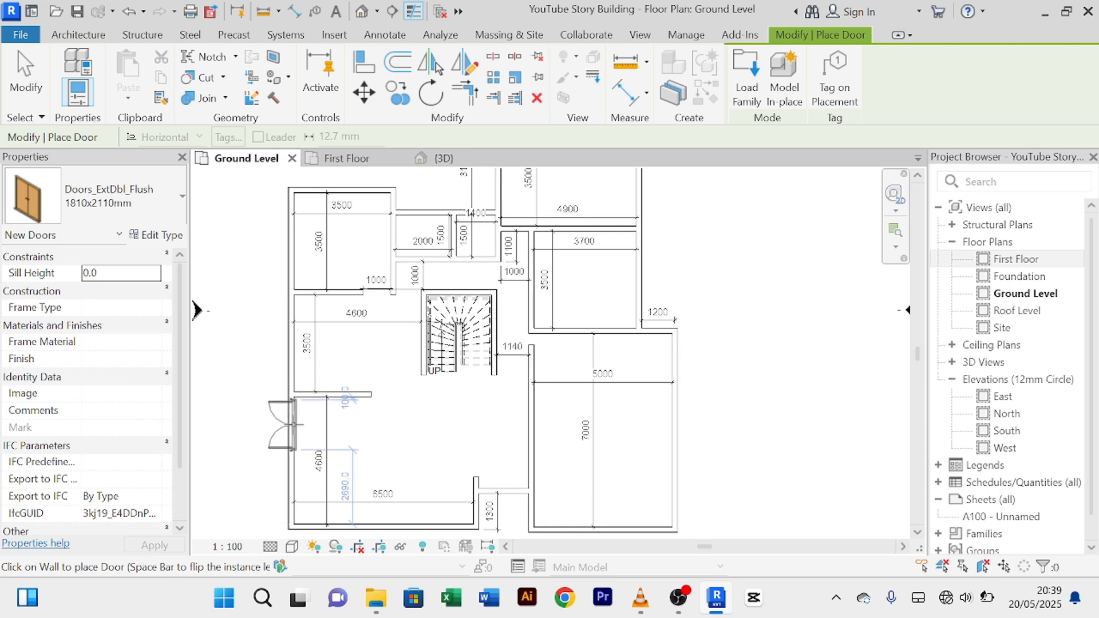
{"action": "middle_click_drag", "start_coordinate": [304, 441], "coordinate": [348, 376]}
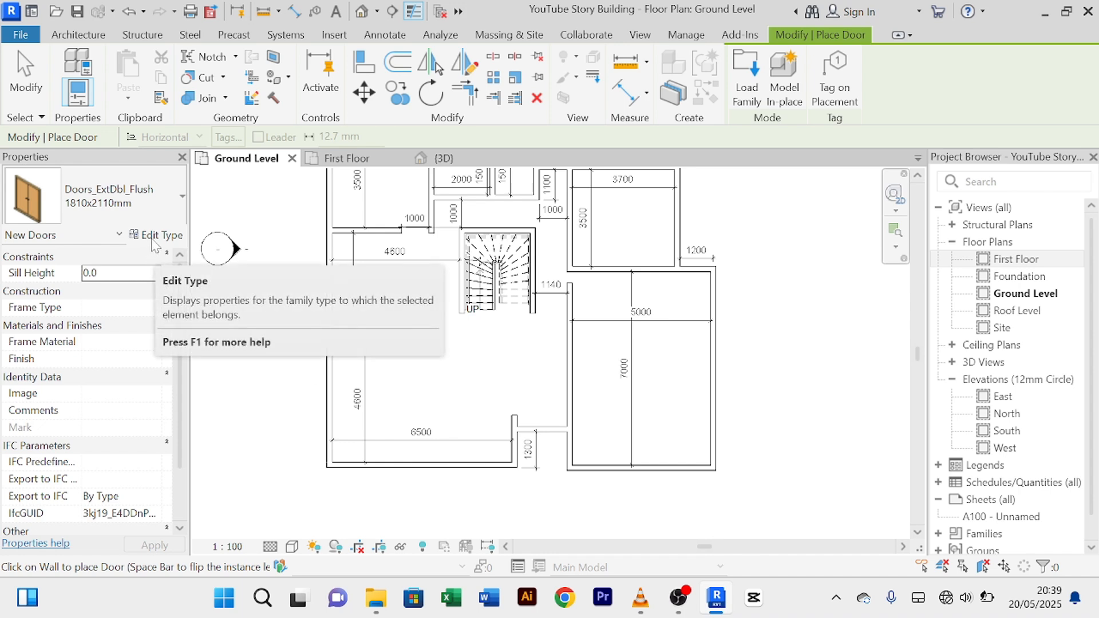
{"action": "left_click", "coordinate": [182, 196]}
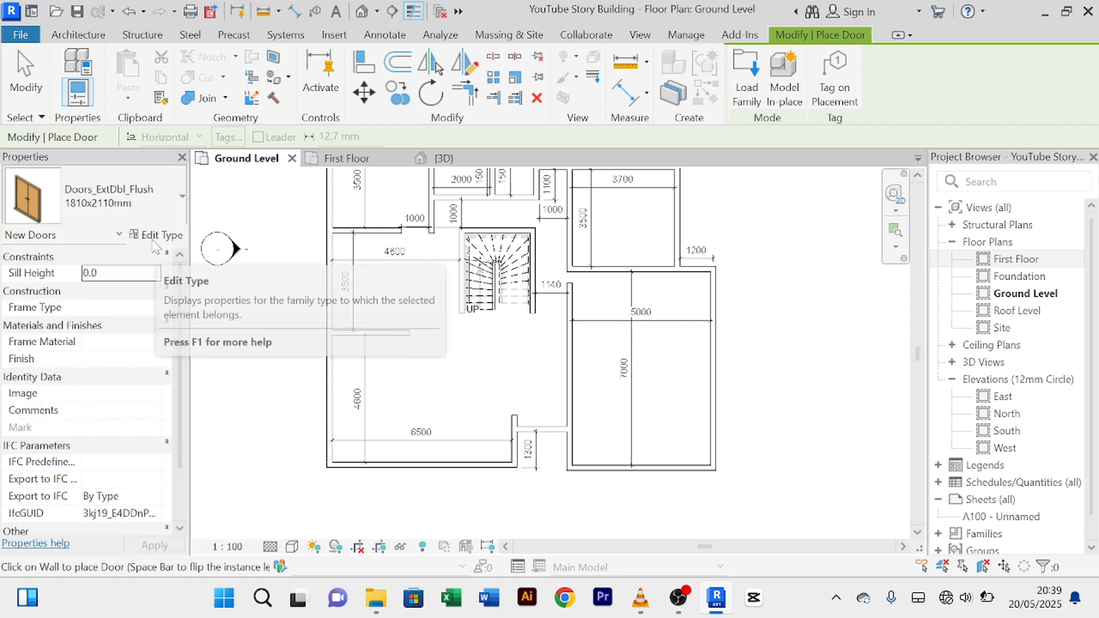
Step: From Type Properties, try the Curtain-Wall Double-Glass and Double-Storefront families; both are rejected
{"action": "left_click", "coordinate": [158, 245]}
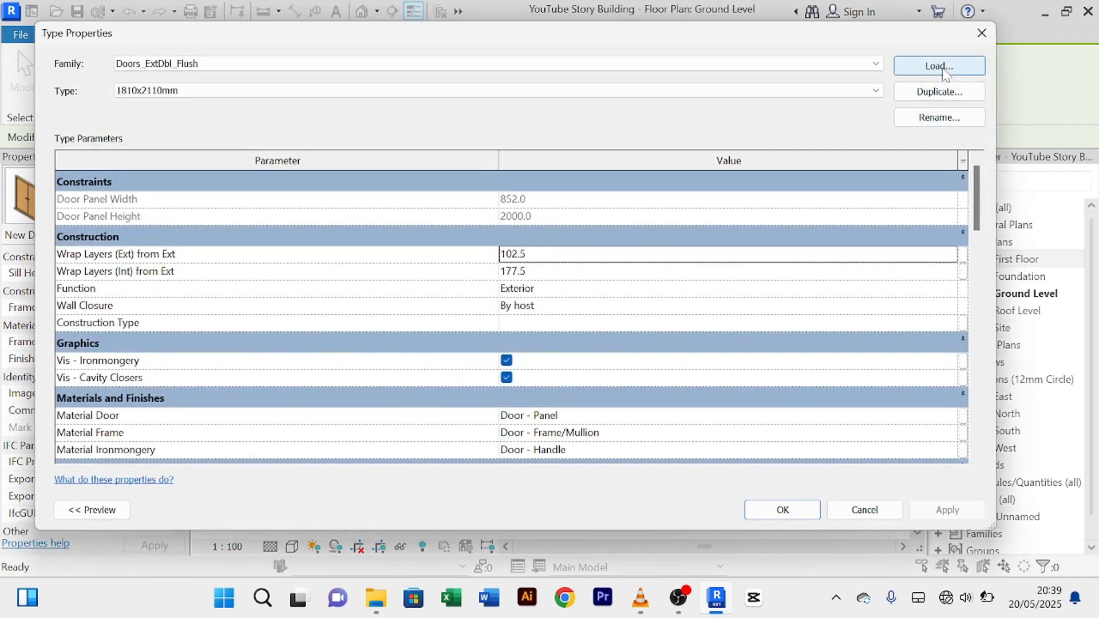
{"action": "left_click", "coordinate": [945, 68]}
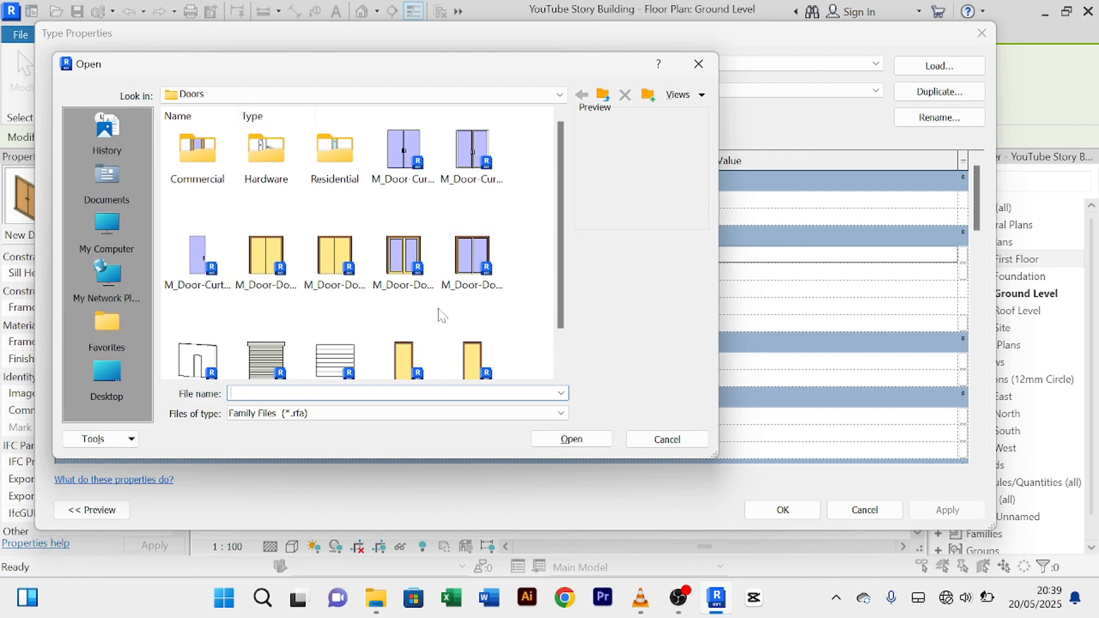
{"action": "left_click", "coordinate": [403, 153]}
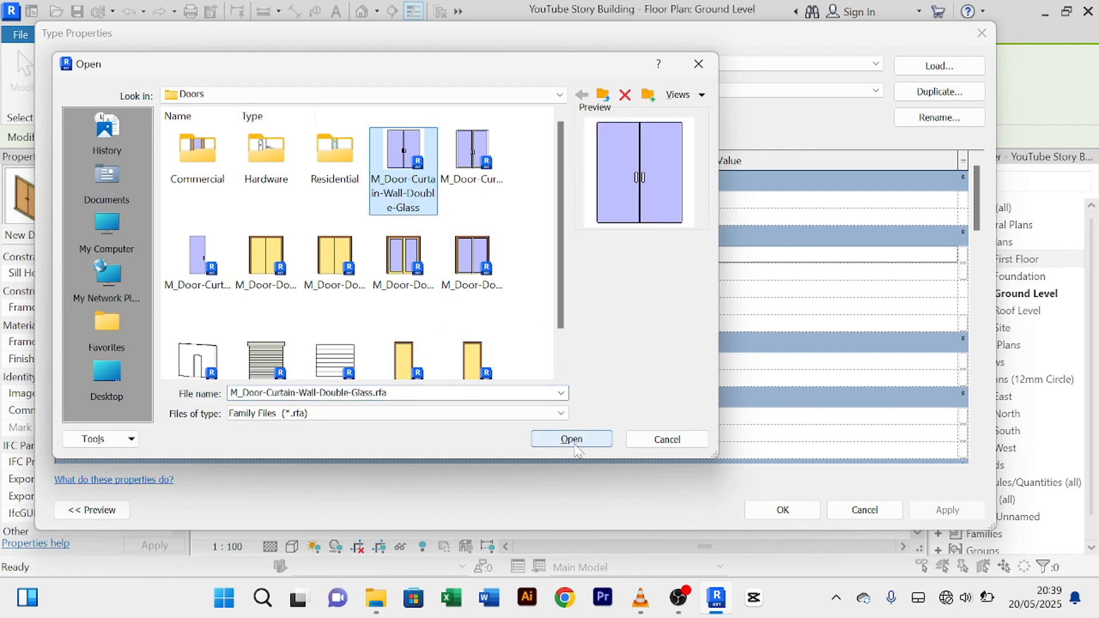
{"action": "left_click", "coordinate": [600, 441]}
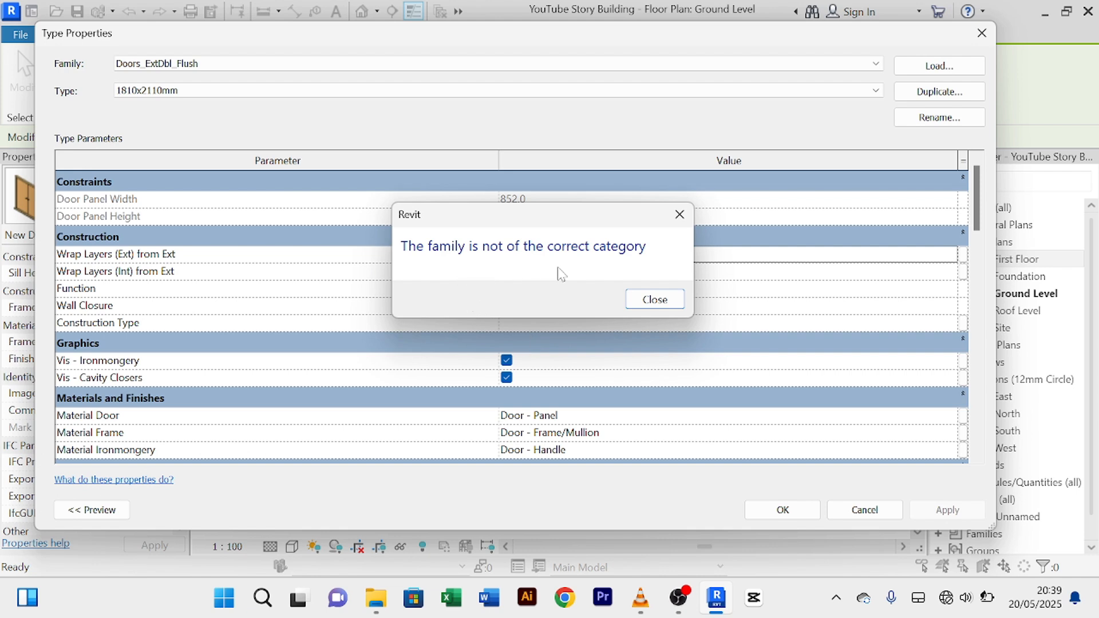
{"action": "left_click", "coordinate": [664, 301]}
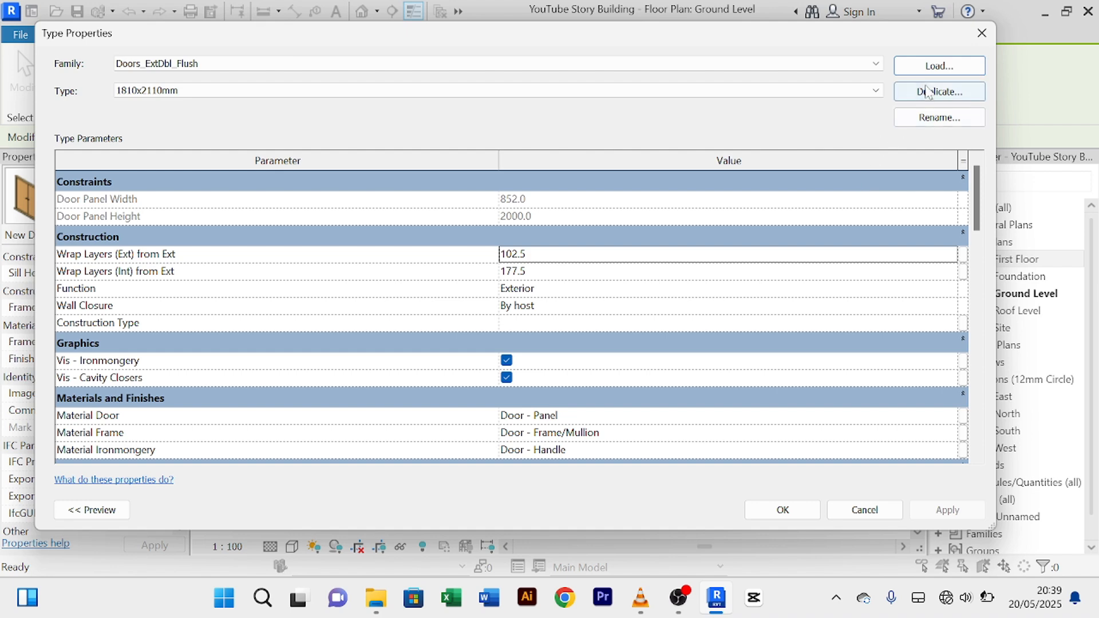
{"action": "left_click", "coordinate": [939, 66]}
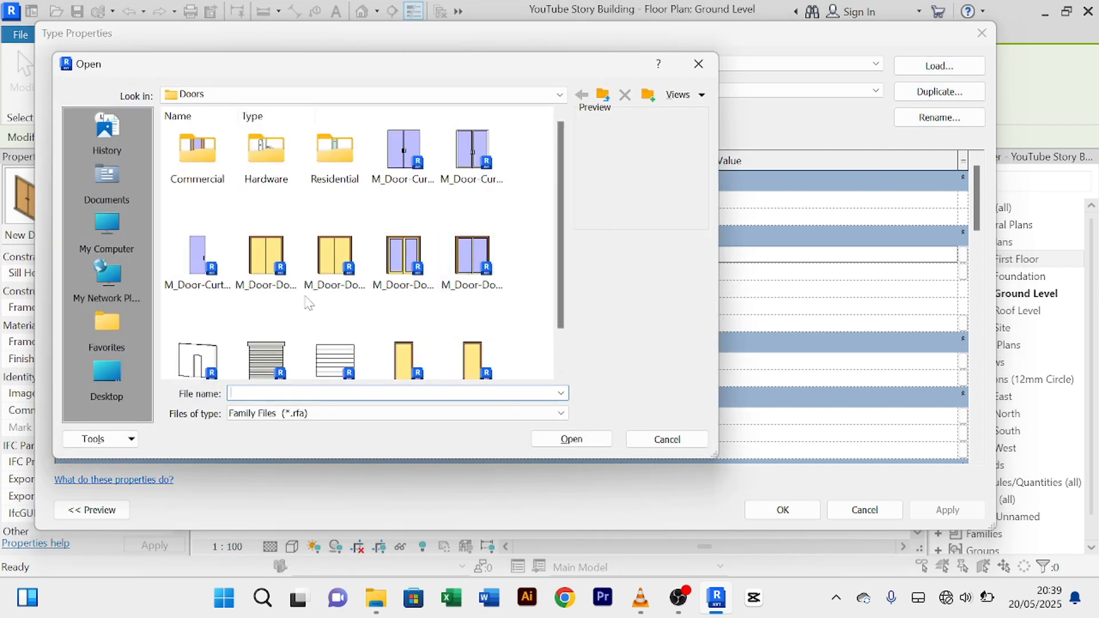
{"action": "left_click", "coordinate": [472, 157]}
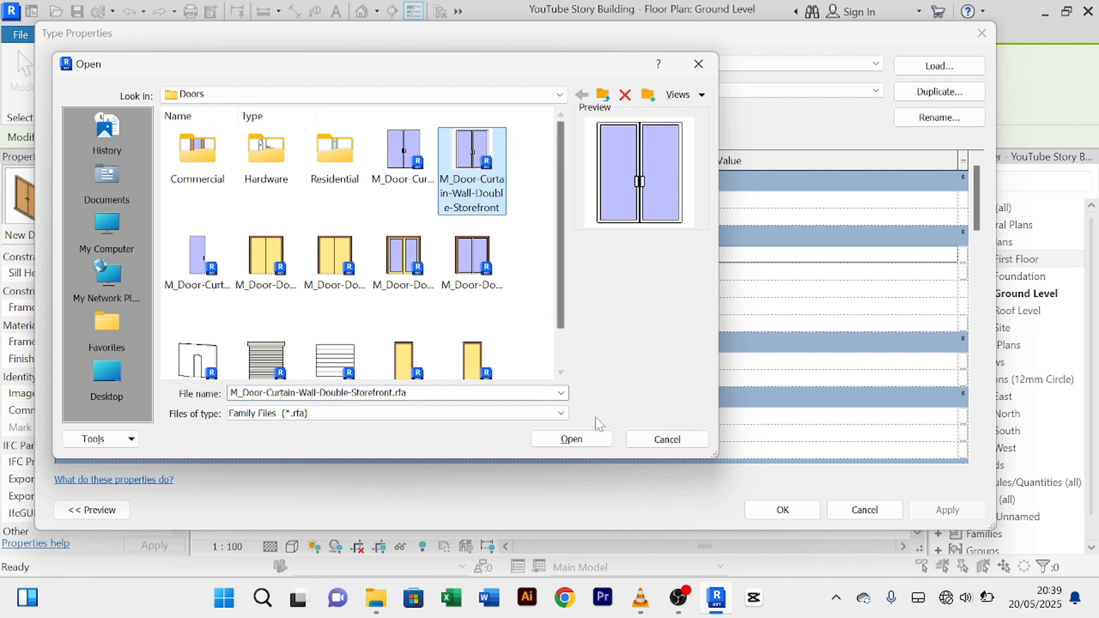
{"action": "left_click", "coordinate": [583, 444]}
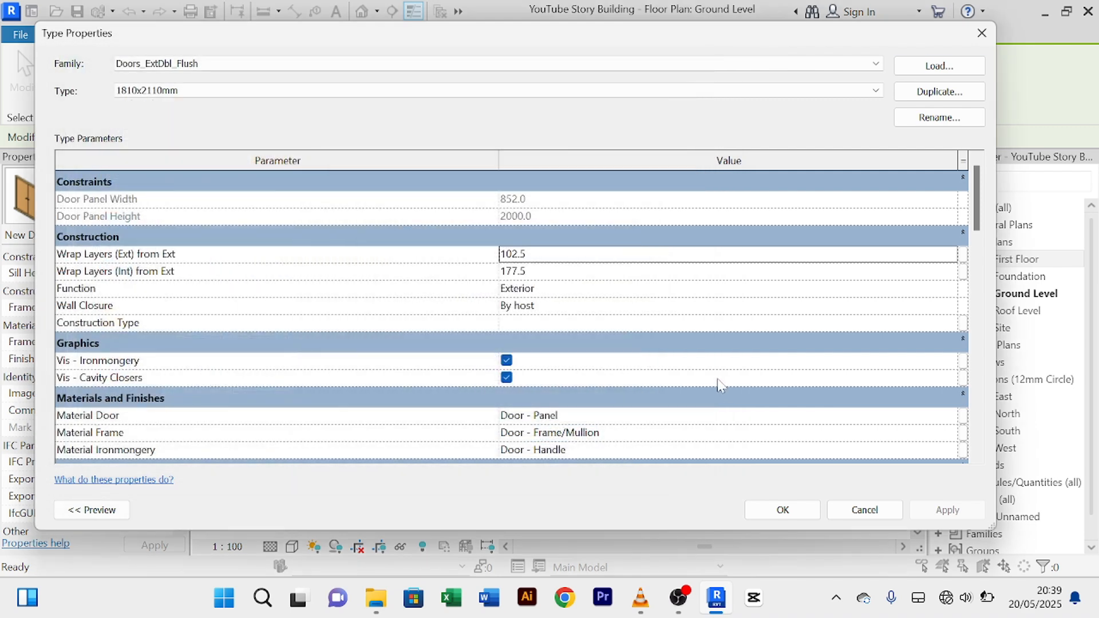
{"action": "left_click", "coordinate": [654, 301]}
Step: Load M_Door-Double-Flush_Panel and accept its 1700 x 2000mm door type
{"action": "left_click", "coordinate": [940, 67]}
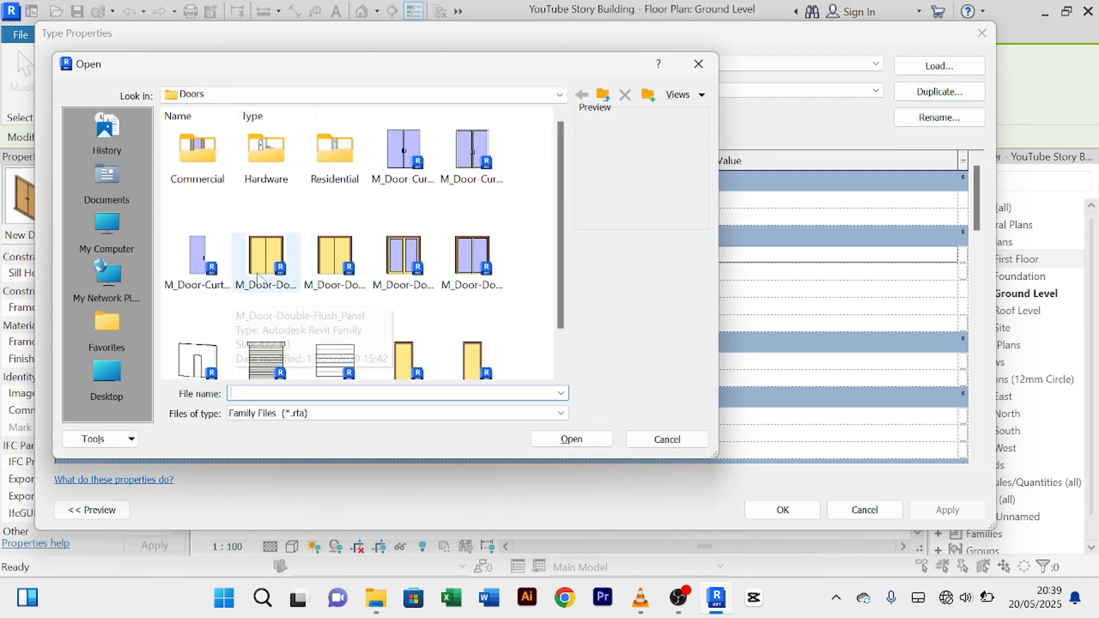
{"action": "left_click", "coordinate": [272, 272]}
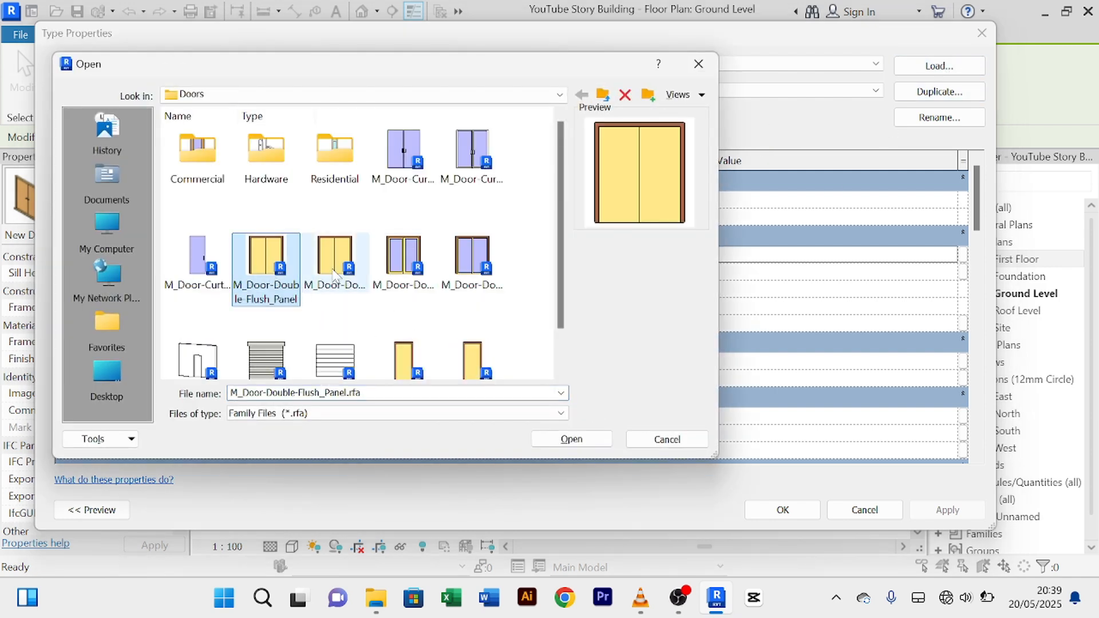
{"action": "left_click", "coordinate": [367, 281]}
{"action": "left_click", "coordinate": [402, 281]}
{"action": "left_click", "coordinate": [470, 287]}
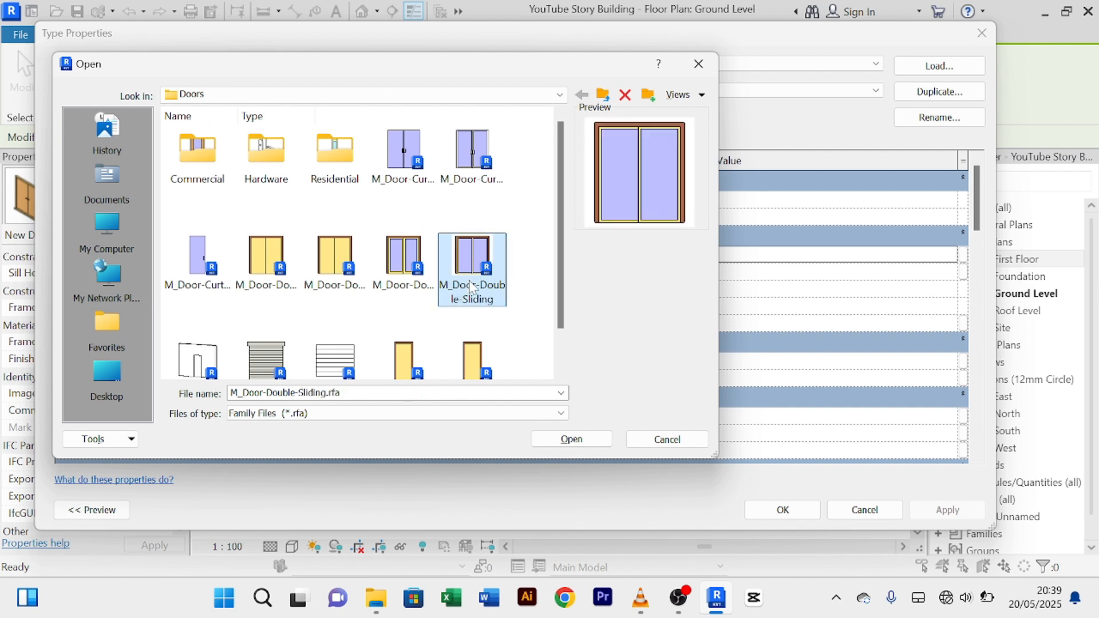
{"action": "left_click", "coordinate": [266, 263]}
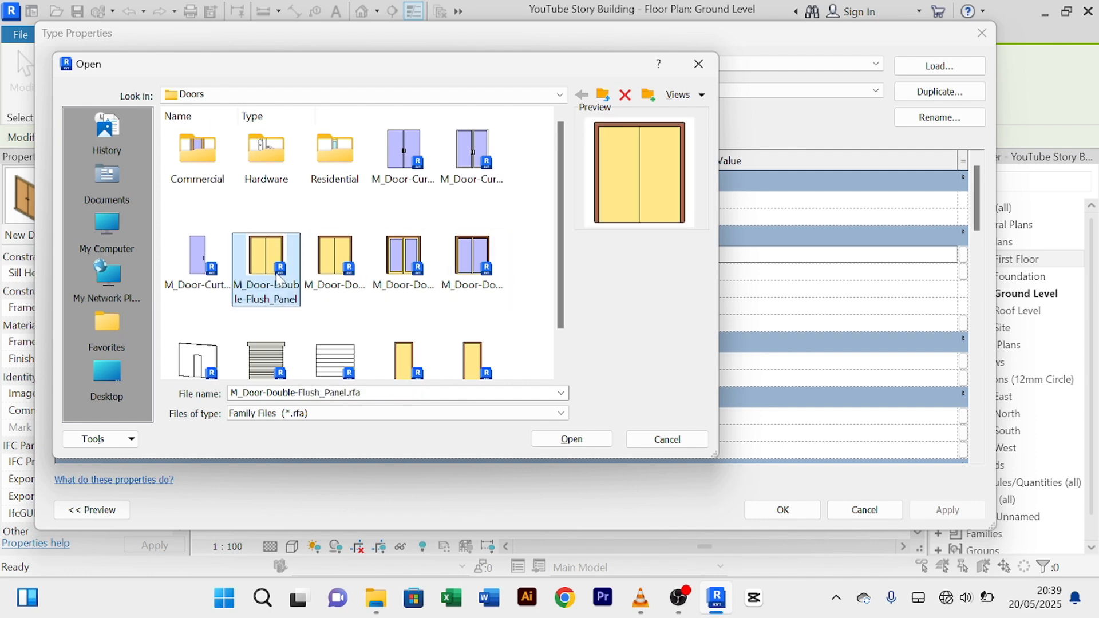
{"action": "left_click", "coordinate": [583, 447]}
{"action": "left_click", "coordinate": [599, 371]}
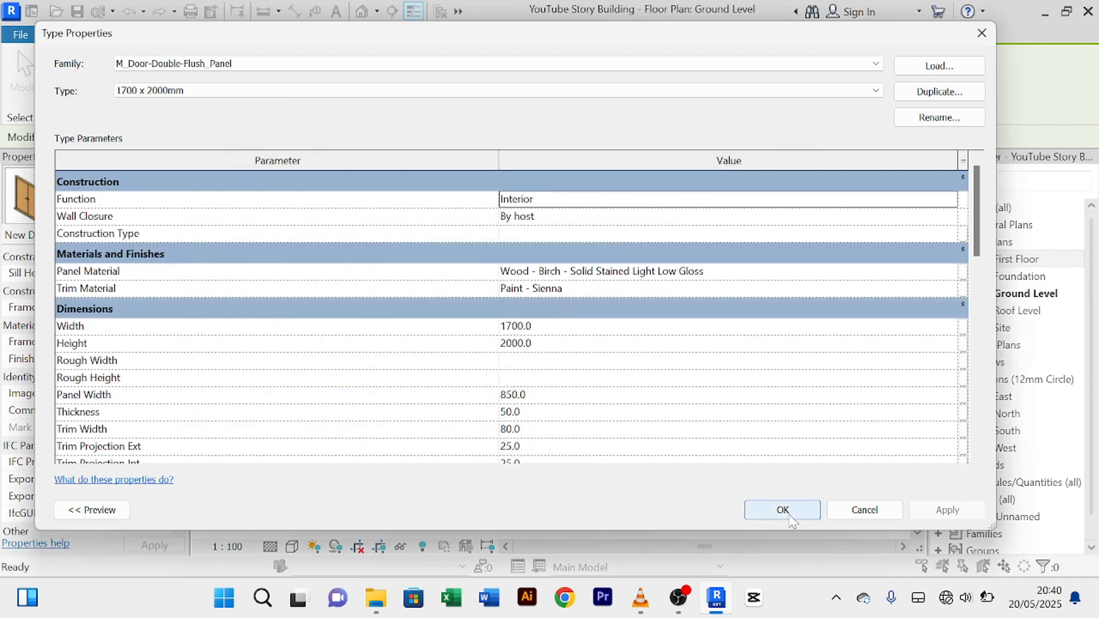
{"action": "left_click", "coordinate": [788, 514]}
Step: Place the 1700 x 2000mm double flush door beside the 1300 dimension, then select it
{"action": "scroll", "coordinate": [561, 474], "scroll_direction": "up", "scroll_amount": 5}
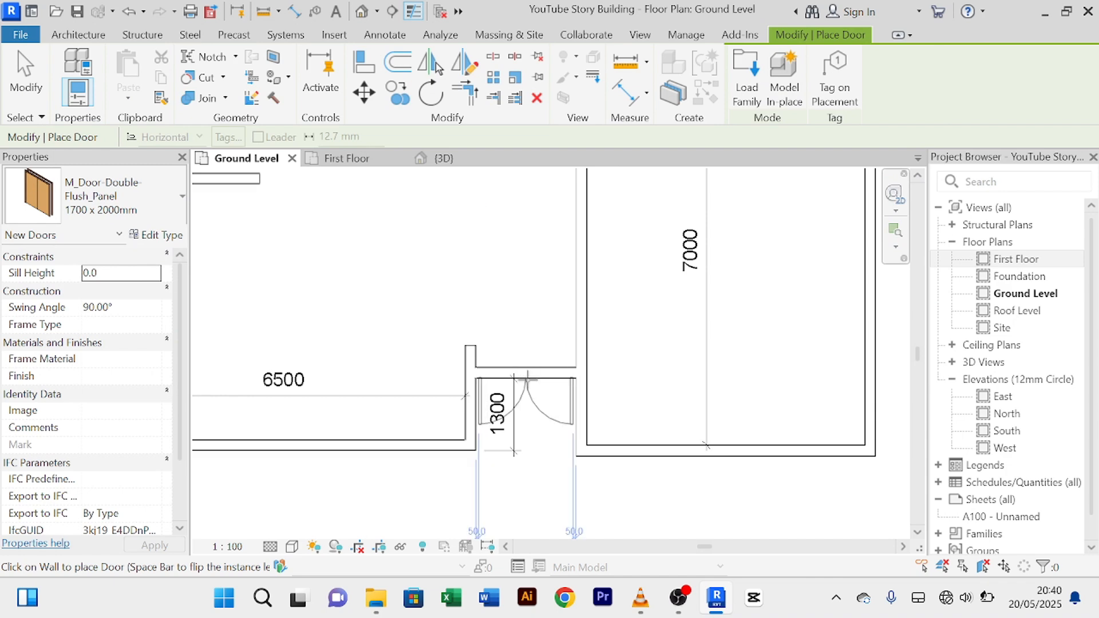
{"action": "scroll", "coordinate": [527, 381], "scroll_direction": "up", "scroll_amount": 3}
{"action": "scroll", "coordinate": [528, 380], "scroll_direction": "up", "scroll_amount": 2}
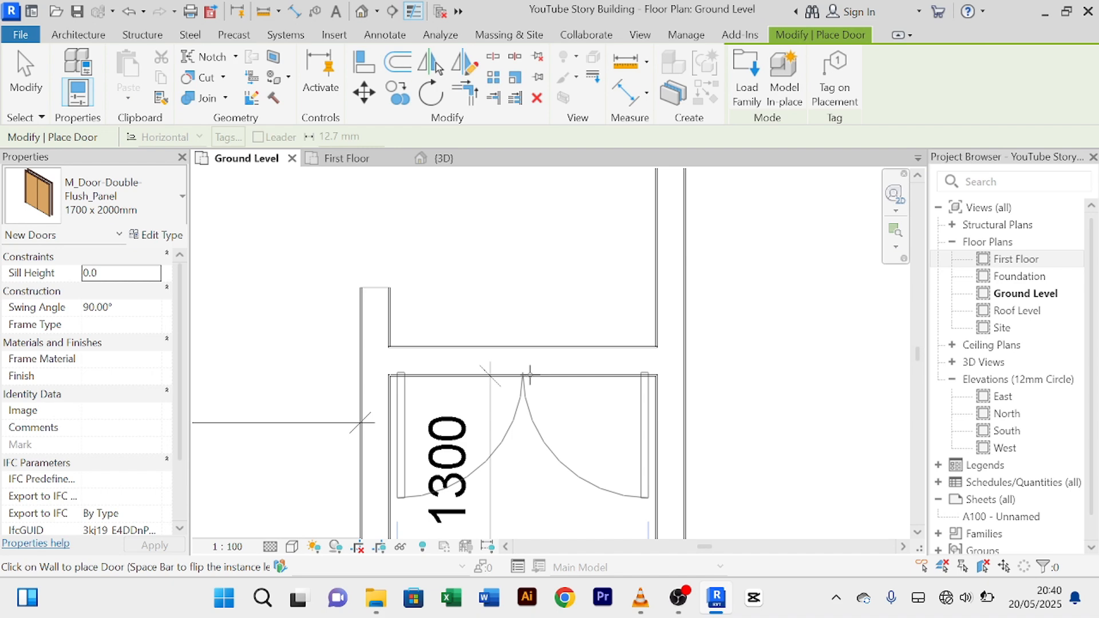
{"action": "scroll", "coordinate": [561, 303], "scroll_direction": "down", "scroll_amount": 3}
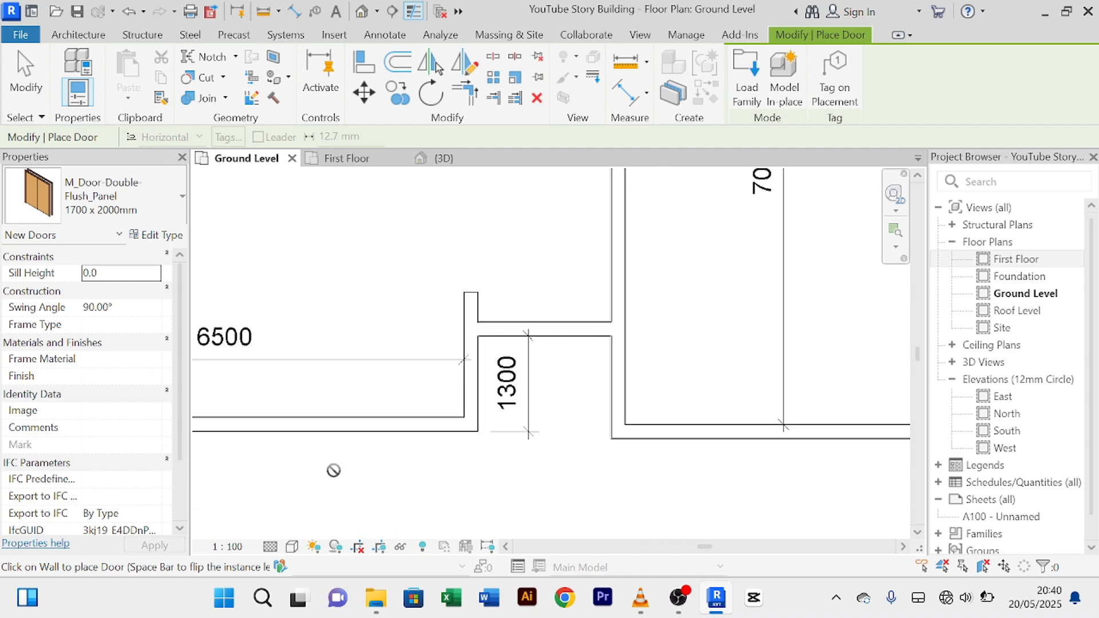
{"action": "scroll", "coordinate": [334, 470], "scroll_direction": "down", "scroll_amount": 1}
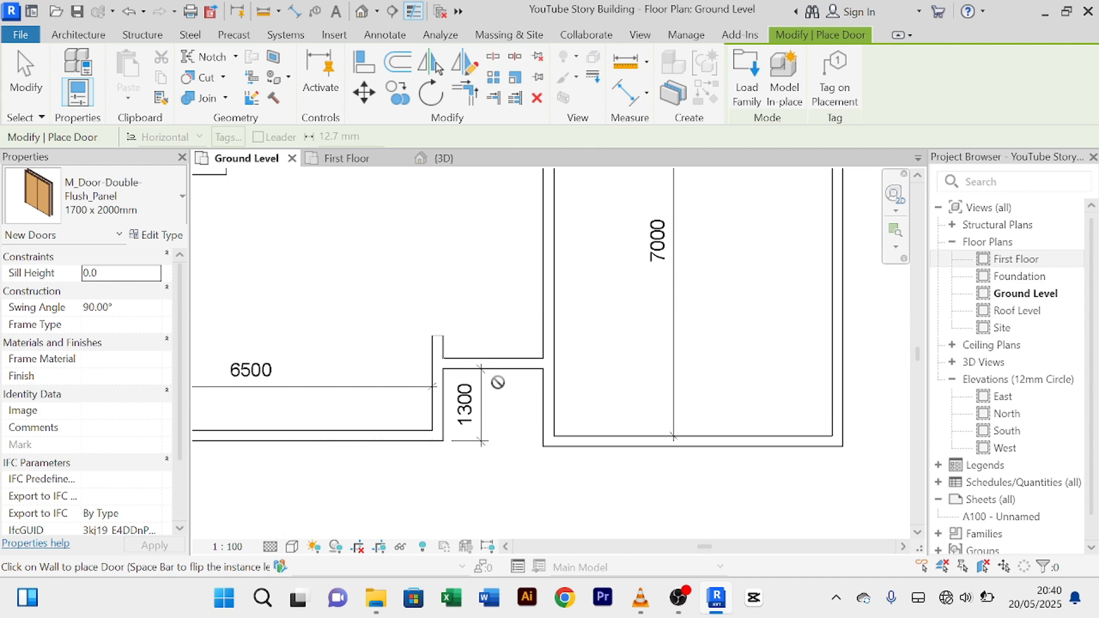
{"action": "scroll", "coordinate": [498, 381], "scroll_direction": "up", "scroll_amount": 3}
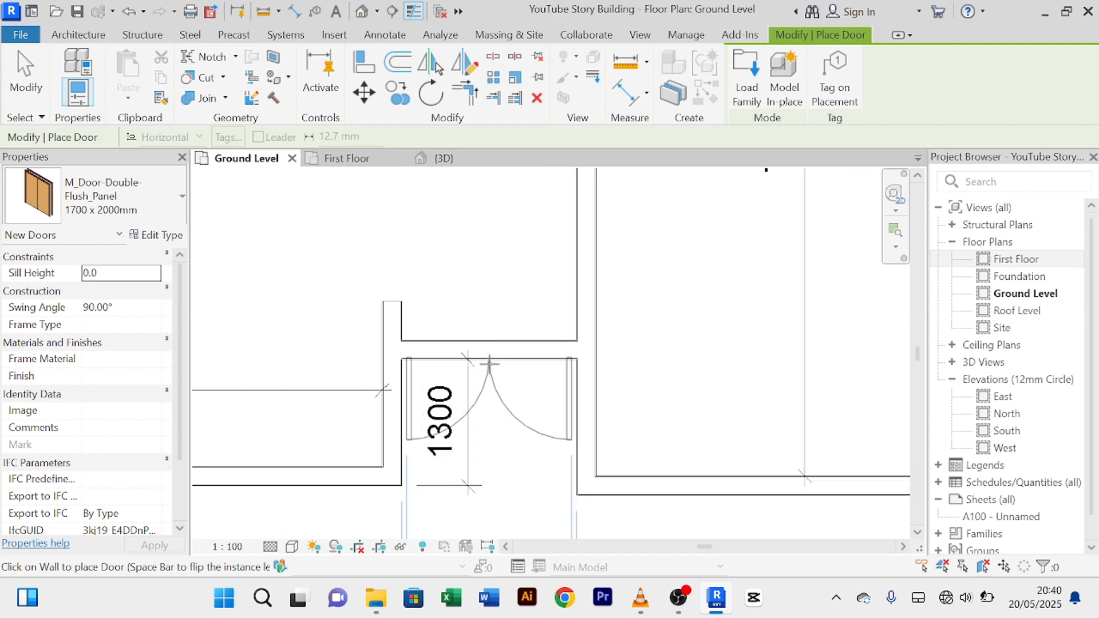
{"action": "scroll", "coordinate": [489, 363], "scroll_direction": "up", "scroll_amount": 2}
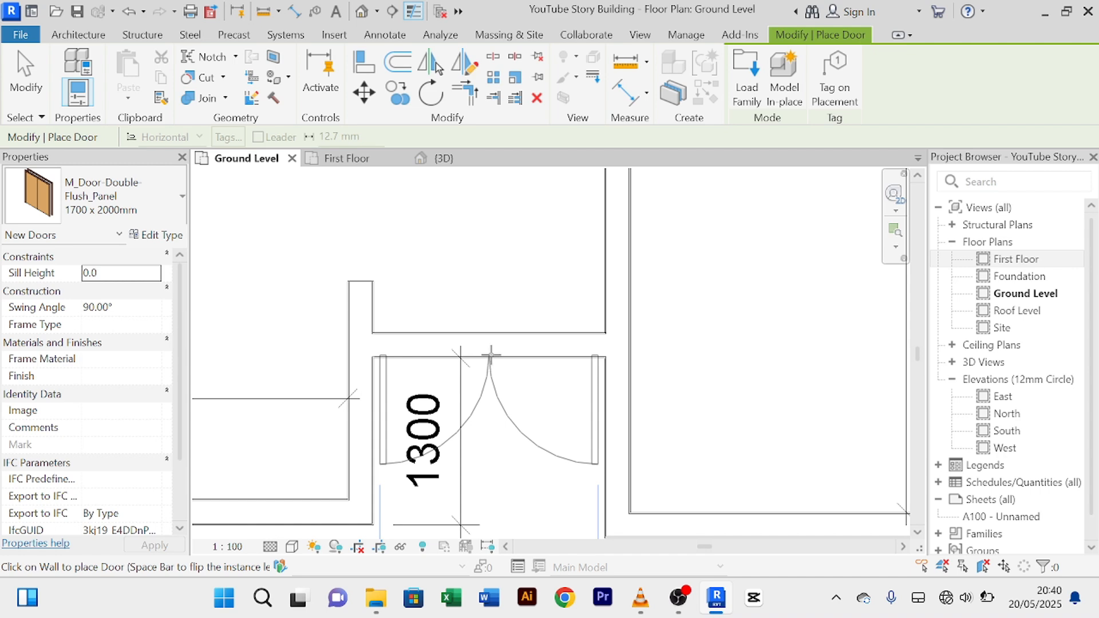
{"action": "right_click", "coordinate": [495, 257]}
{"action": "left_click", "coordinate": [532, 270]}
{"action": "right_click", "coordinate": [497, 236]}
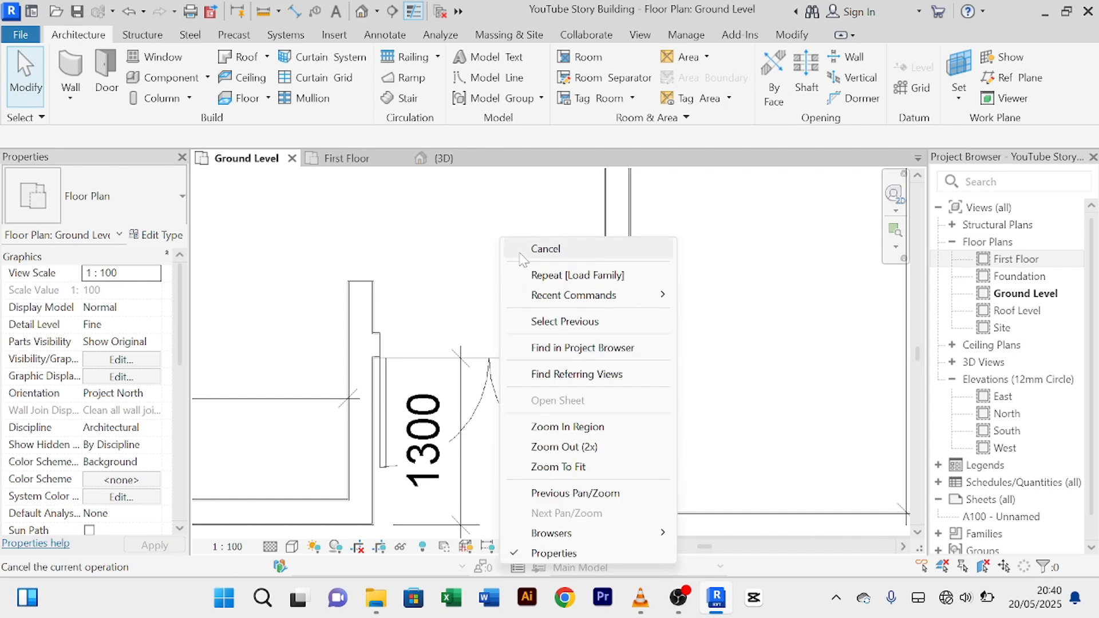
{"action": "left_click", "coordinate": [554, 440]}
{"action": "left_click", "coordinate": [531, 354]}
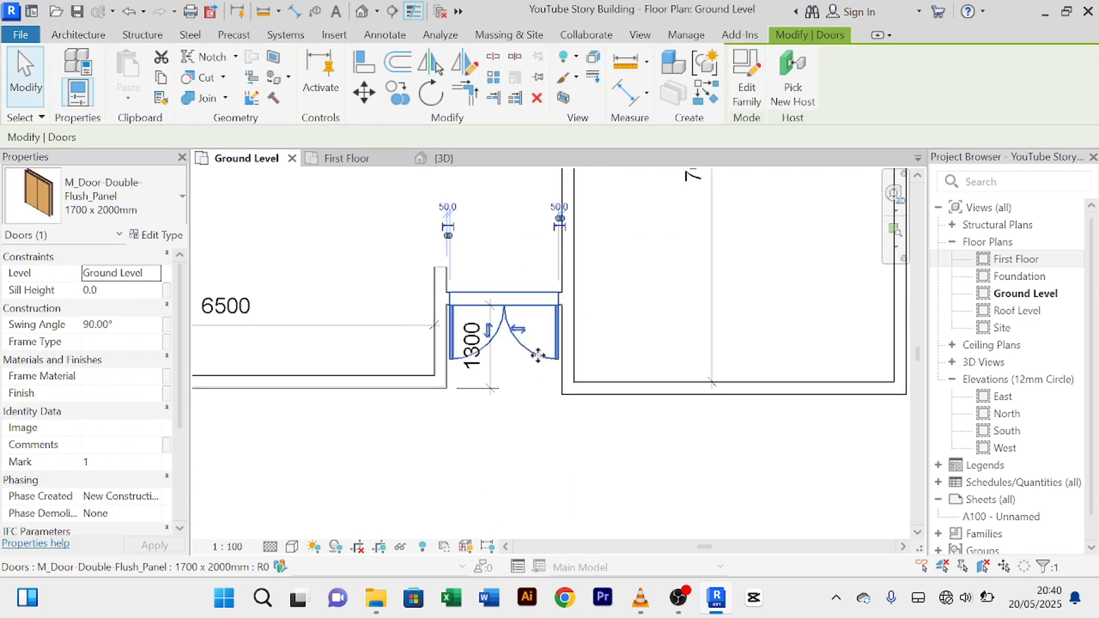
Step: Switch to the {3D} view and orbit to a near-frontal look at the new double flush entrance door
{"action": "left_click", "coordinate": [465, 164]}
{"action": "scroll", "coordinate": [549, 326], "scroll_direction": "down", "scroll_amount": 3}
{"action": "middle_click_drag", "start_coordinate": [493, 335], "coordinate": [464, 241]}
{"action": "middle_click_drag", "start_coordinate": [549, 434], "coordinate": [599, 277], "text": "shift"}
{"action": "scroll", "coordinate": [603, 419], "scroll_direction": "up", "scroll_amount": 4}
{"action": "middle_click_drag", "start_coordinate": [647, 496], "coordinate": [585, 486], "text": "shift"}
{"action": "left_click", "coordinate": [612, 513]}
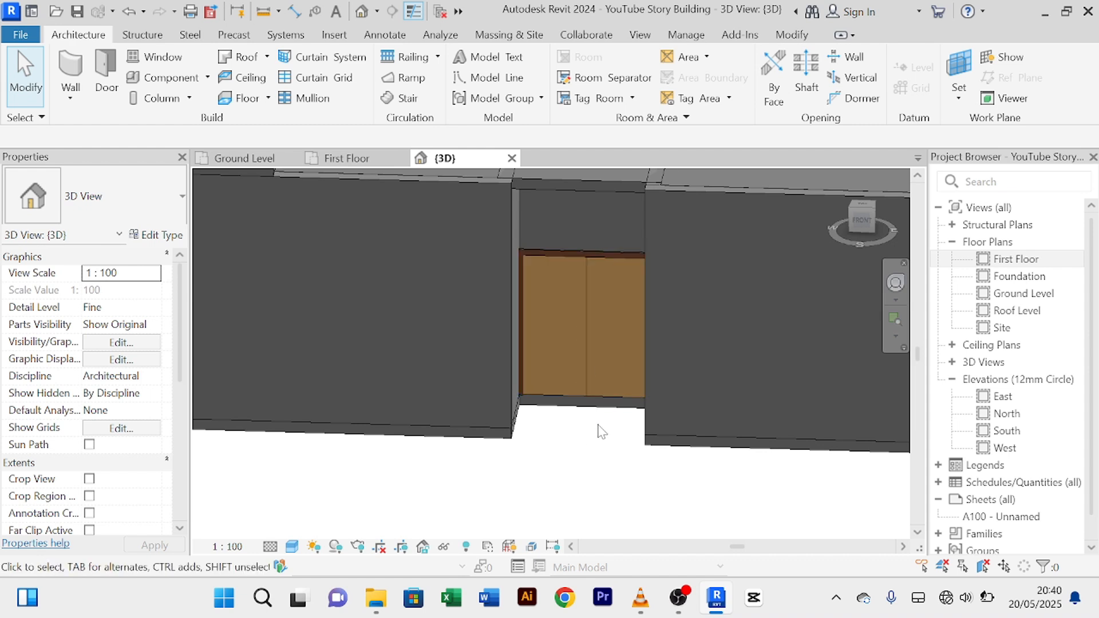
{"action": "scroll", "coordinate": [569, 323], "scroll_direction": "up", "scroll_amount": 4}
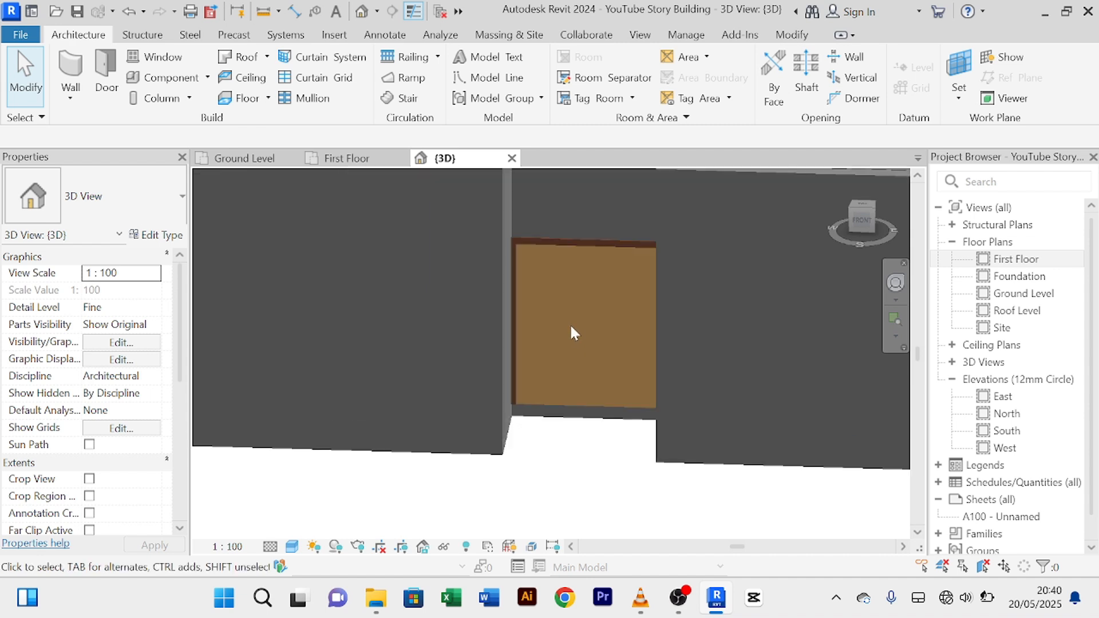
{"action": "scroll", "coordinate": [584, 407], "scroll_direction": "down", "scroll_amount": 4}
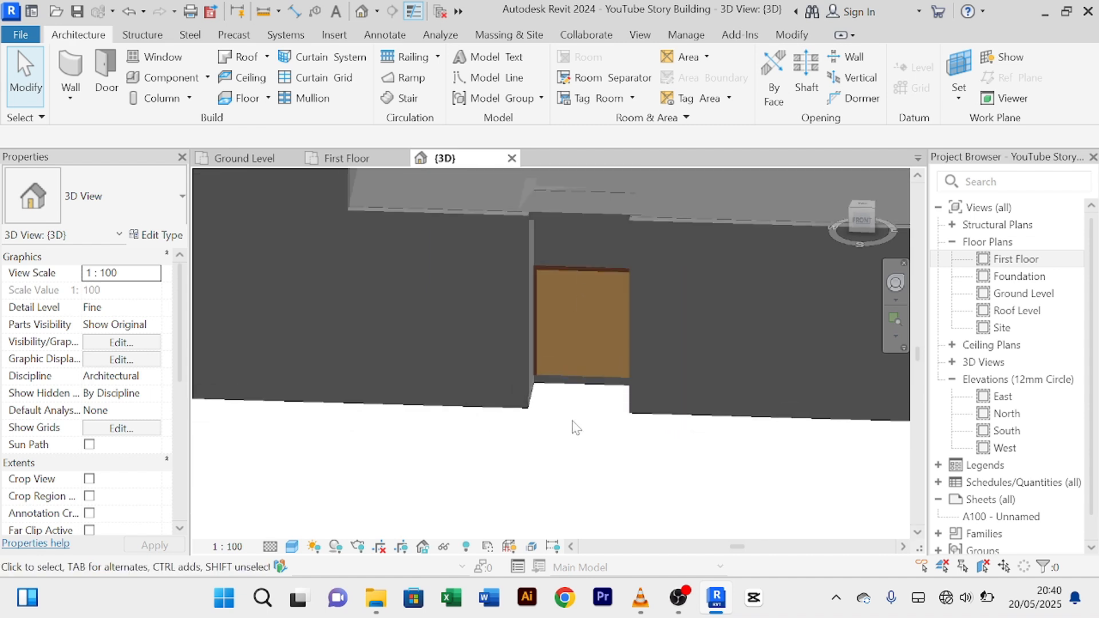
{"action": "middle_click_drag", "start_coordinate": [572, 427], "coordinate": [591, 434]}
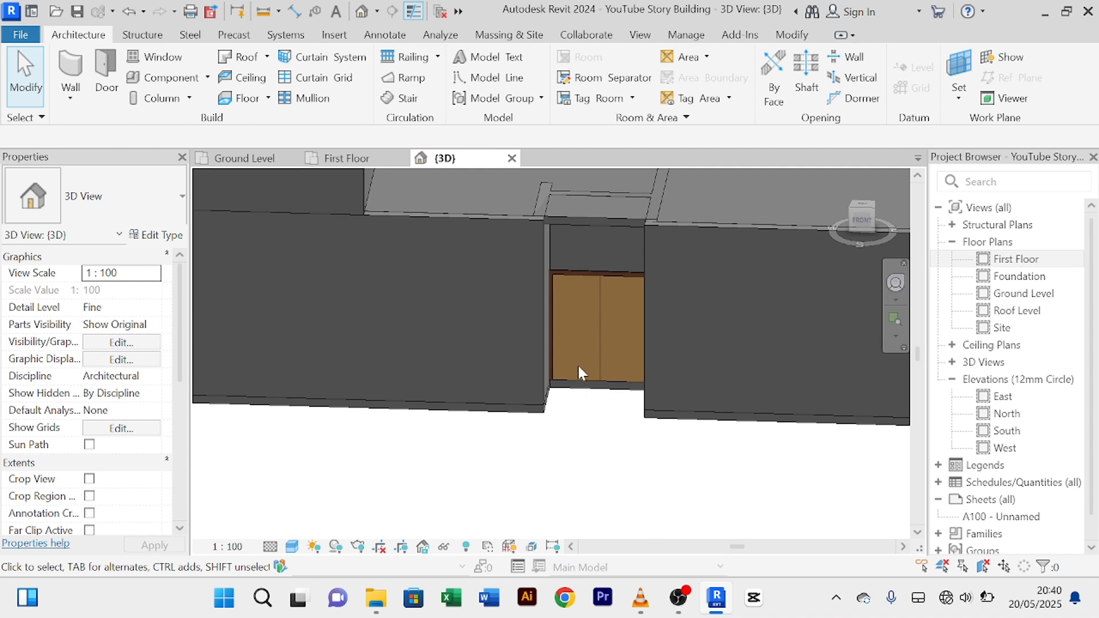
{"action": "scroll", "coordinate": [578, 366], "scroll_direction": "down", "scroll_amount": 5}
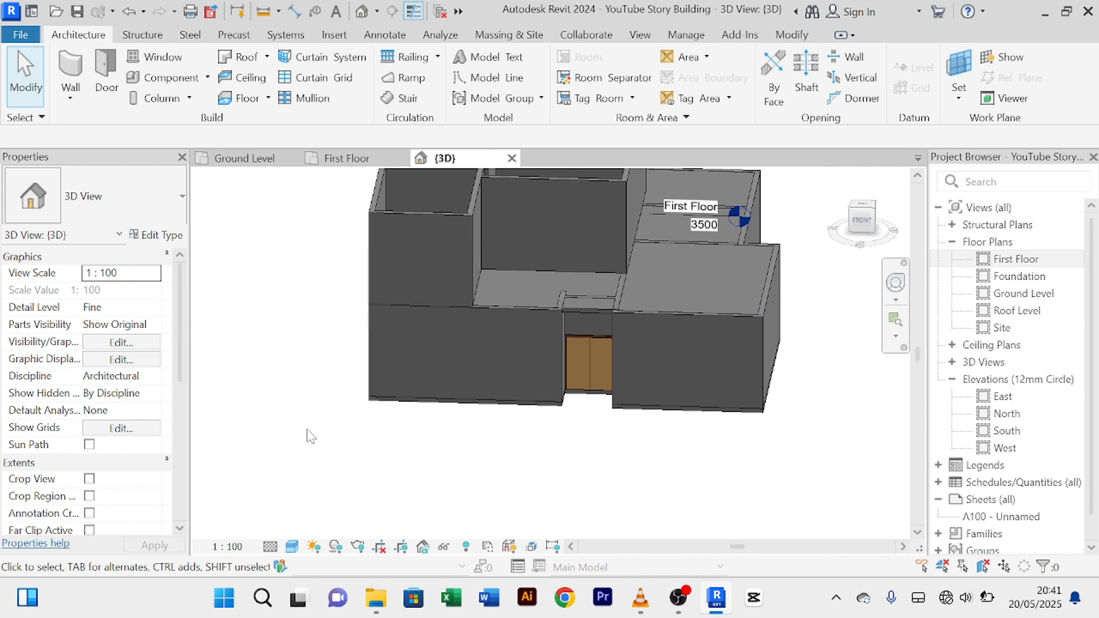
Step: Open '1 Story Building Project.rvt' from the Designs folder on New Volume (D:) through File Explorer
{"action": "mouse_move", "coordinate": [381, 610]}
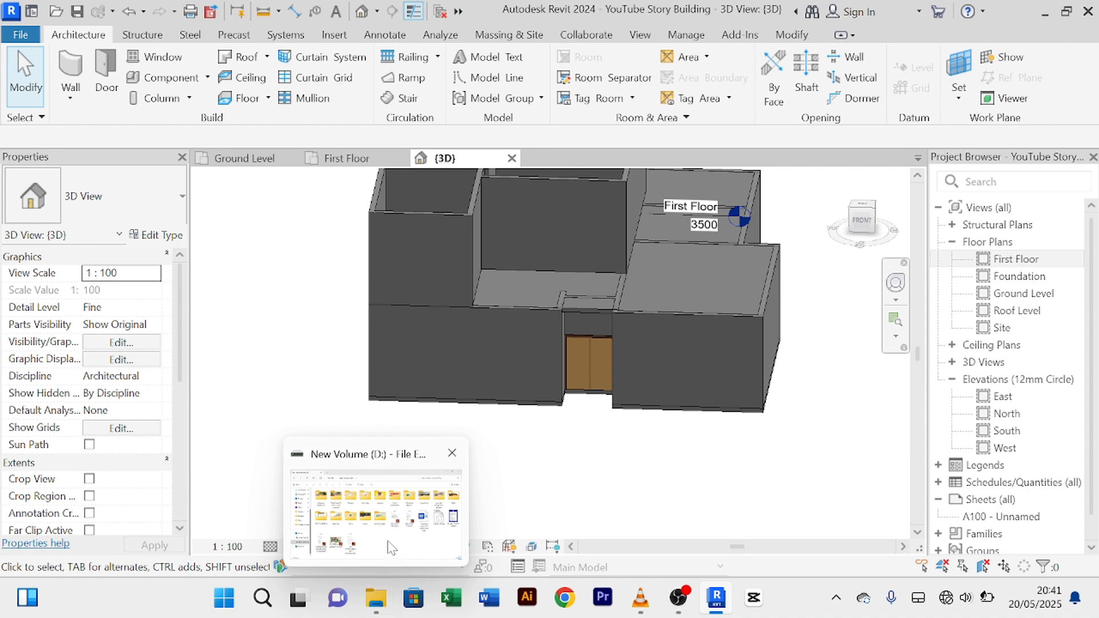
{"action": "left_click", "coordinate": [382, 520]}
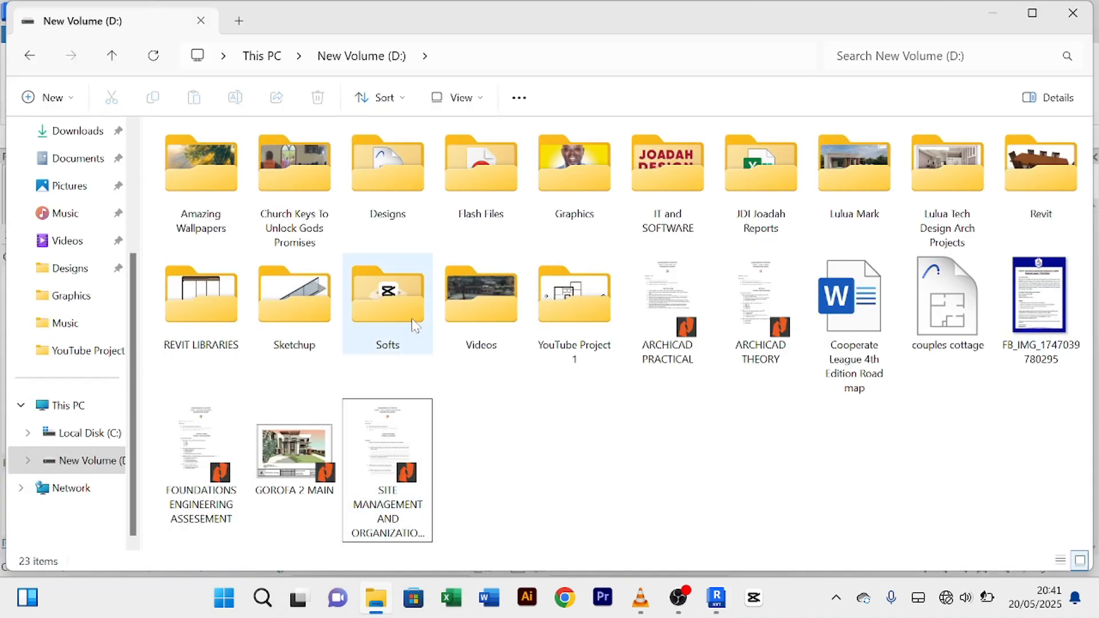
{"action": "left_click", "coordinate": [472, 327]}
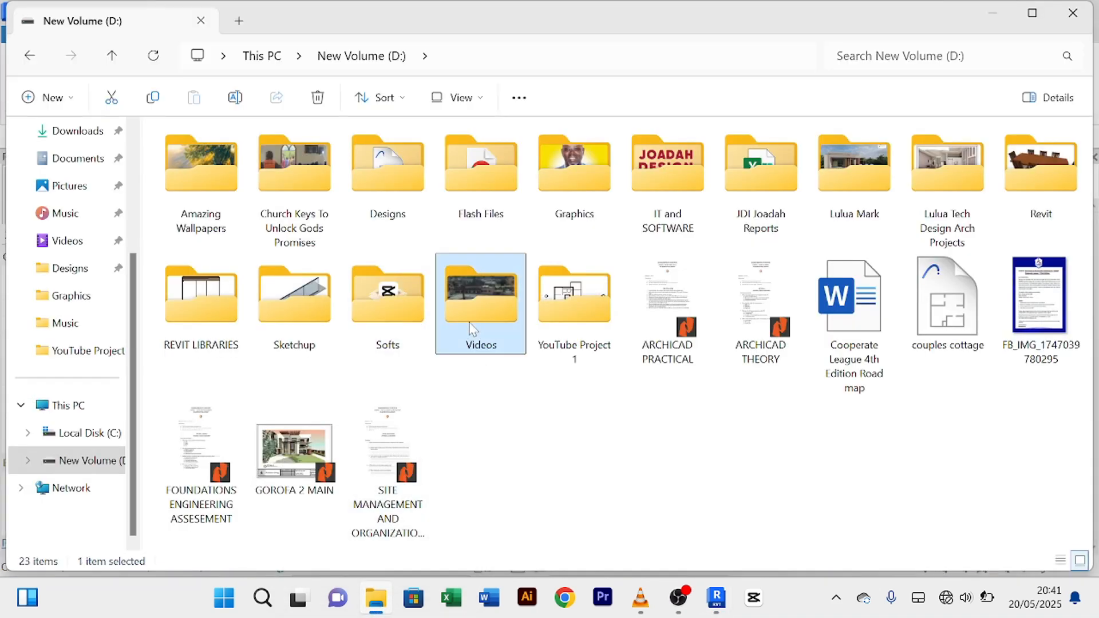
{"action": "key", "text": "r"}
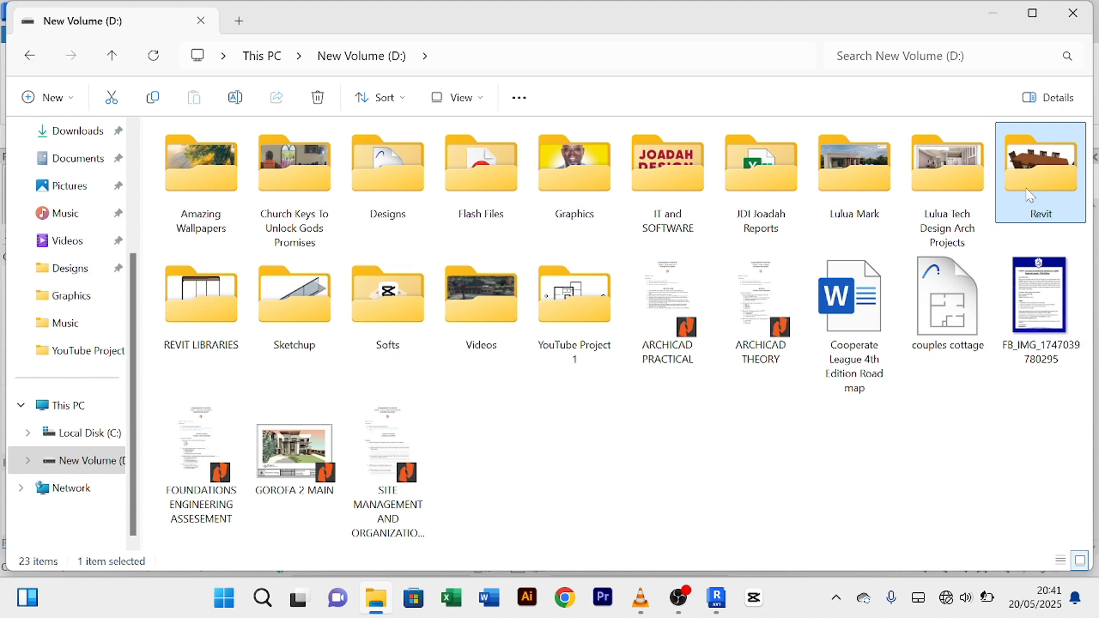
{"action": "double_click", "coordinate": [406, 185]}
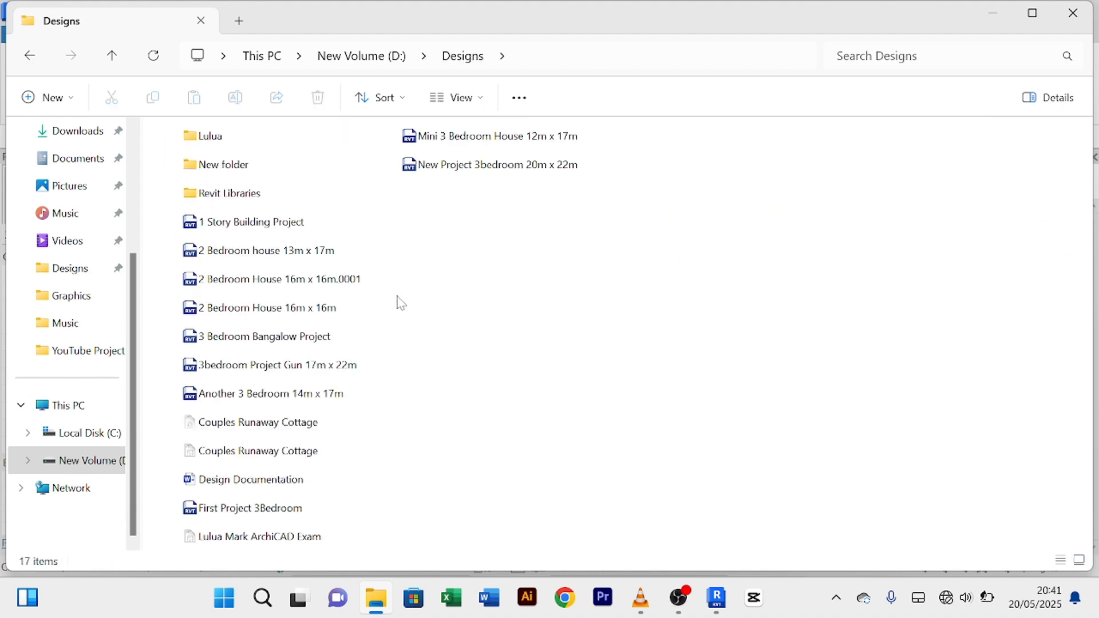
{"action": "left_click", "coordinate": [262, 232]}
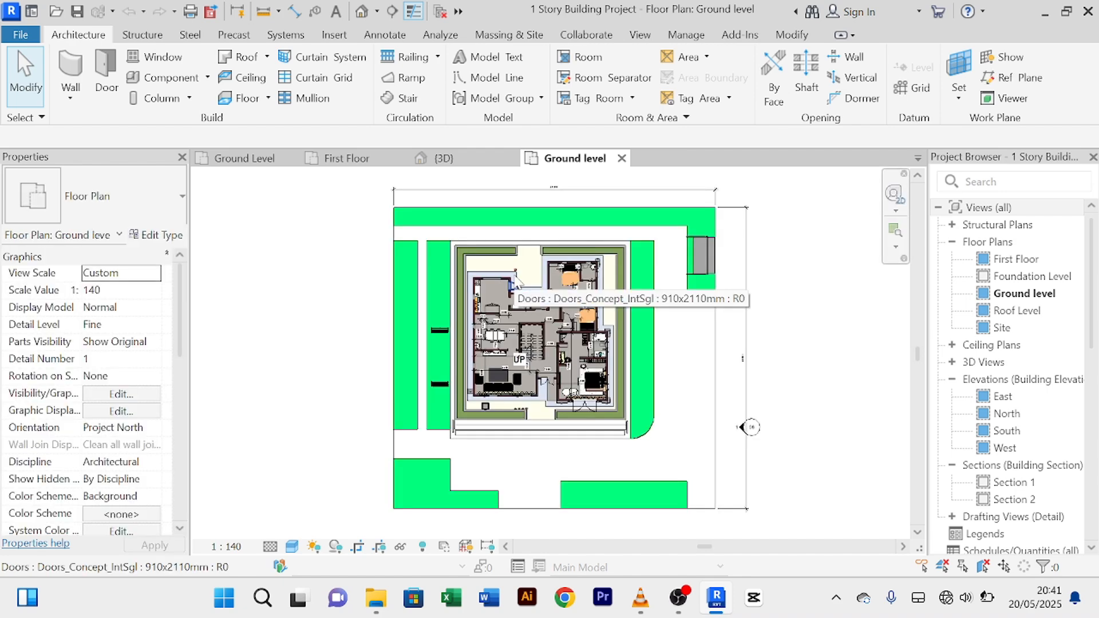
Step: Delete the placed double flush door from the YouTube Story Building ground plan
{"action": "scroll", "coordinate": [571, 390], "scroll_direction": "up", "scroll_amount": 8}
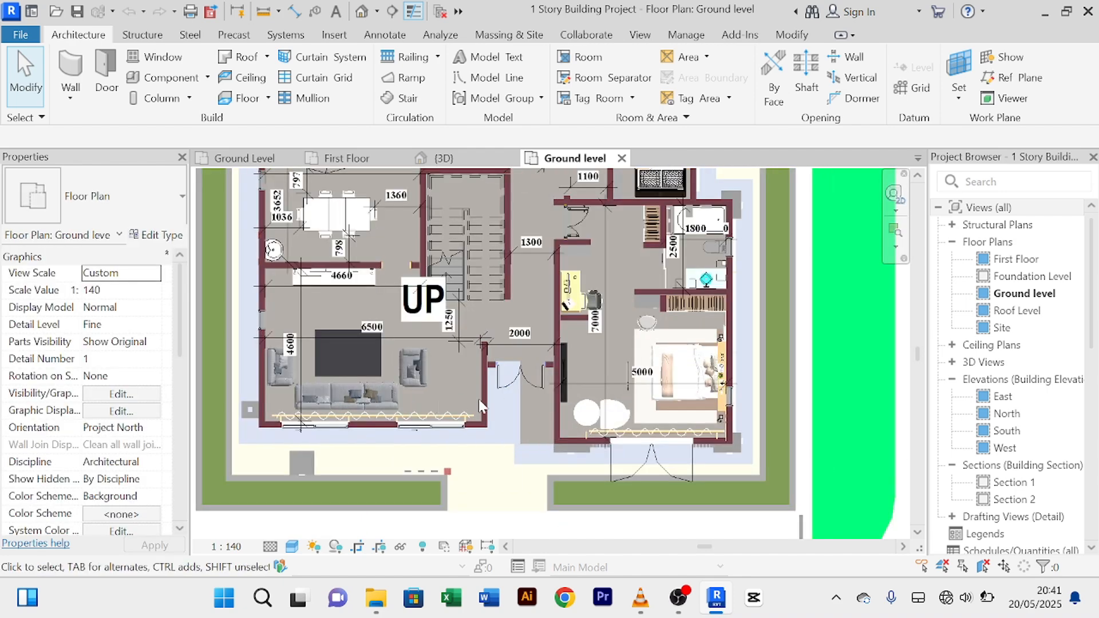
{"action": "scroll", "coordinate": [637, 367], "scroll_direction": "down", "scroll_amount": 5}
{"action": "scroll", "coordinate": [588, 385], "scroll_direction": "up", "scroll_amount": 4}
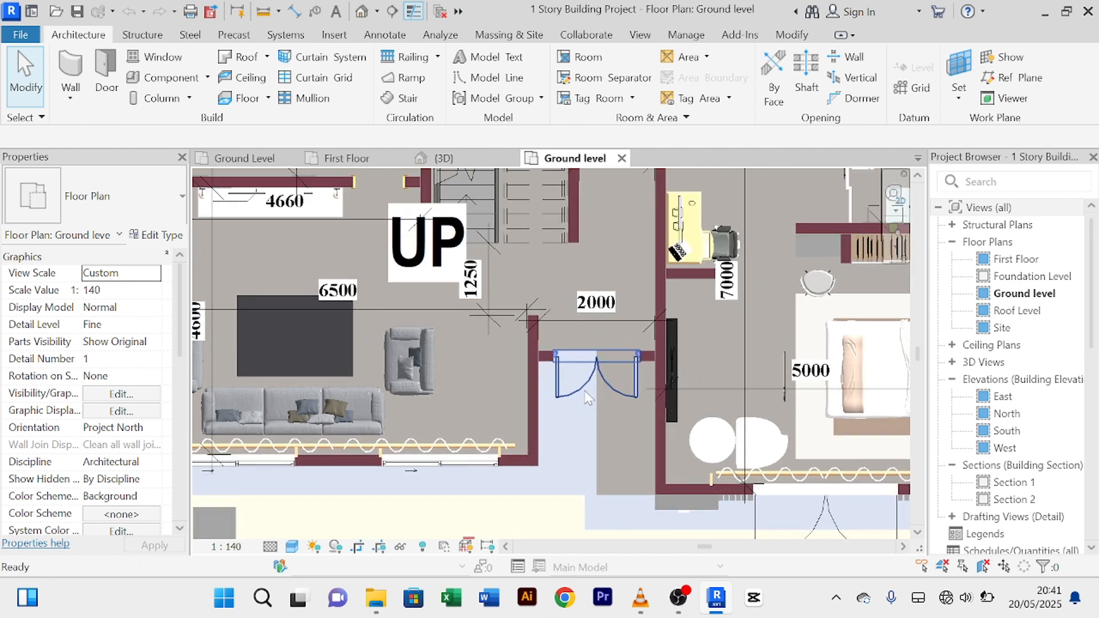
{"action": "left_click", "coordinate": [259, 159]}
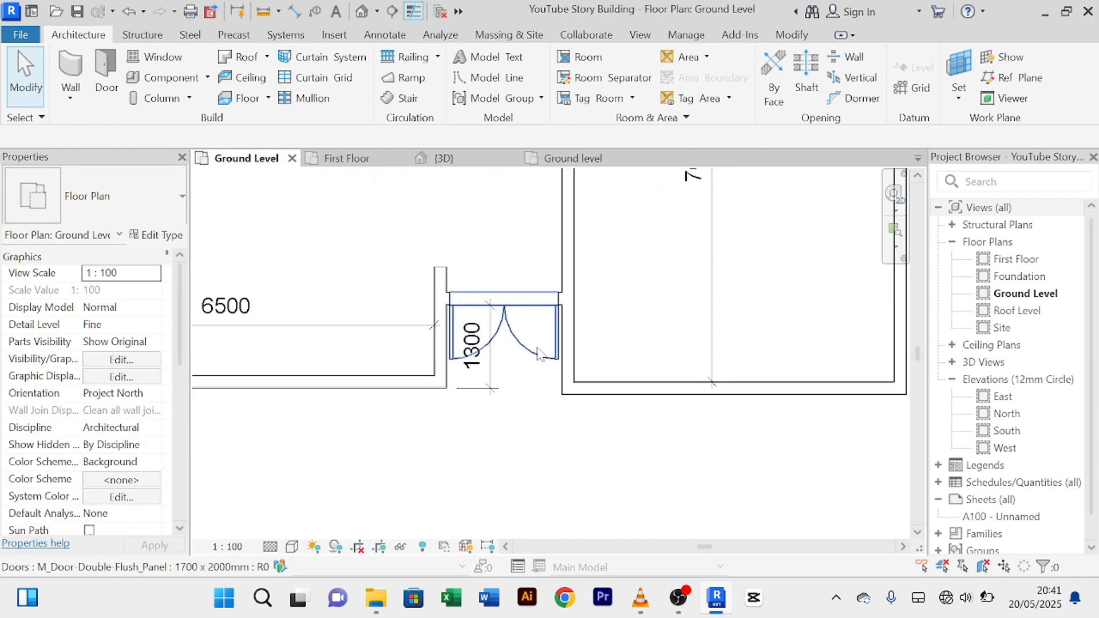
{"action": "left_click", "coordinate": [511, 385]}
{"action": "key", "text": "Delete"}
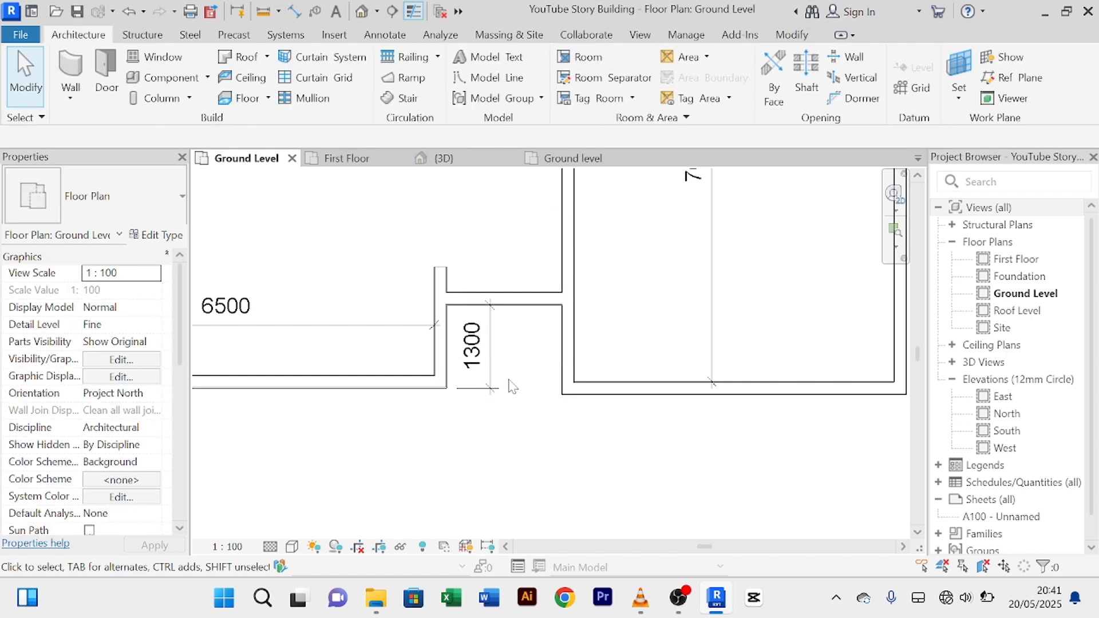
Step: Copy the 1 Story Building Project's Doors_Concept_ExtDbl 1810x2110mm exterior door to the clipboard
{"action": "left_click", "coordinate": [575, 159]}
{"action": "scroll", "coordinate": [576, 435], "scroll_direction": "up", "scroll_amount": 3}
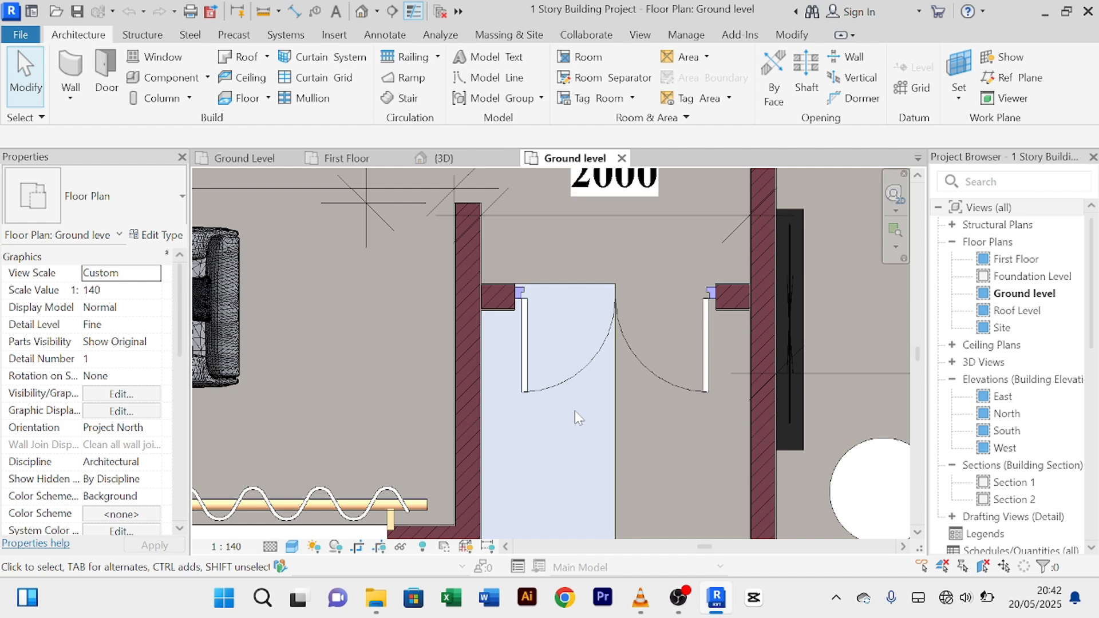
{"action": "left_click", "coordinate": [686, 384]}
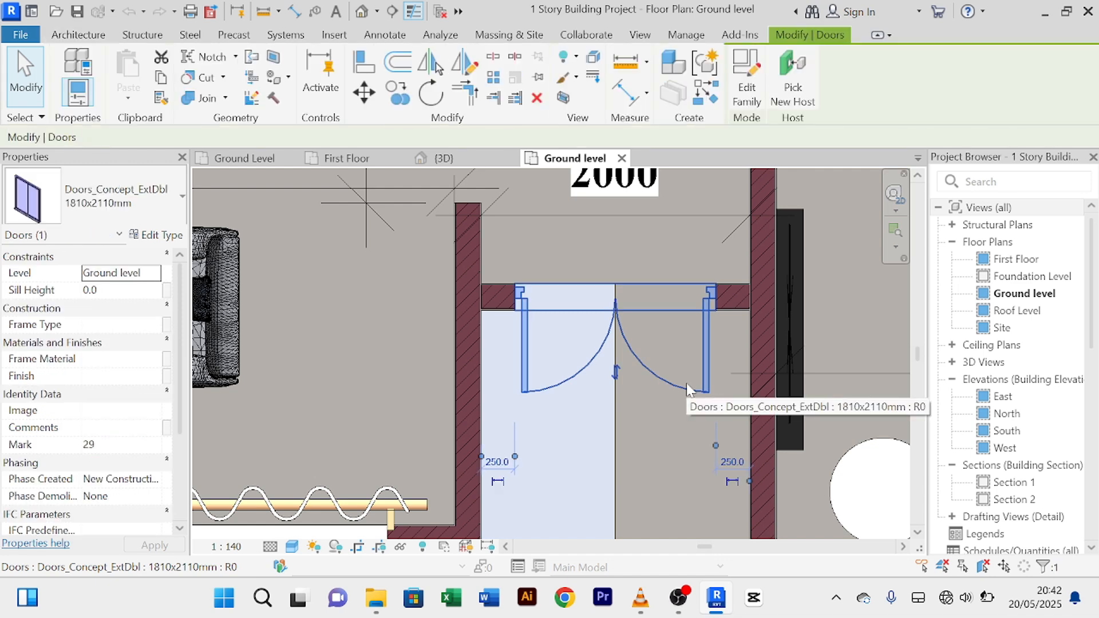
{"action": "left_click", "coordinate": [163, 80]}
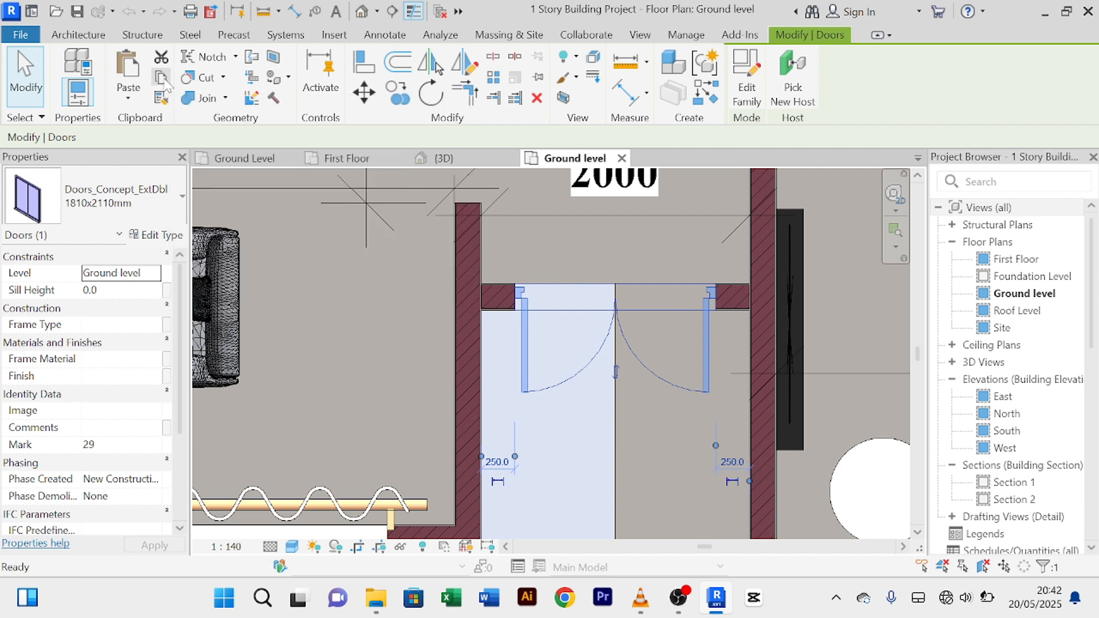
Step: Paste the Doors_Concept_ExtDbl double door into the YouTube Story Building's entrance wall
{"action": "left_click", "coordinate": [239, 161]}
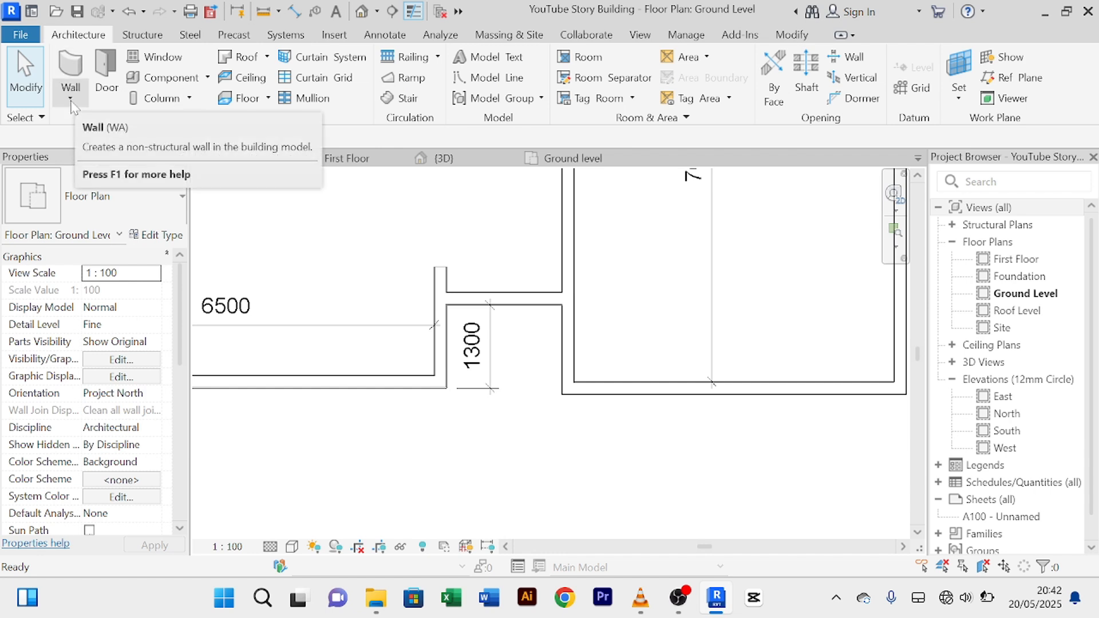
{"action": "left_click", "coordinate": [105, 80]}
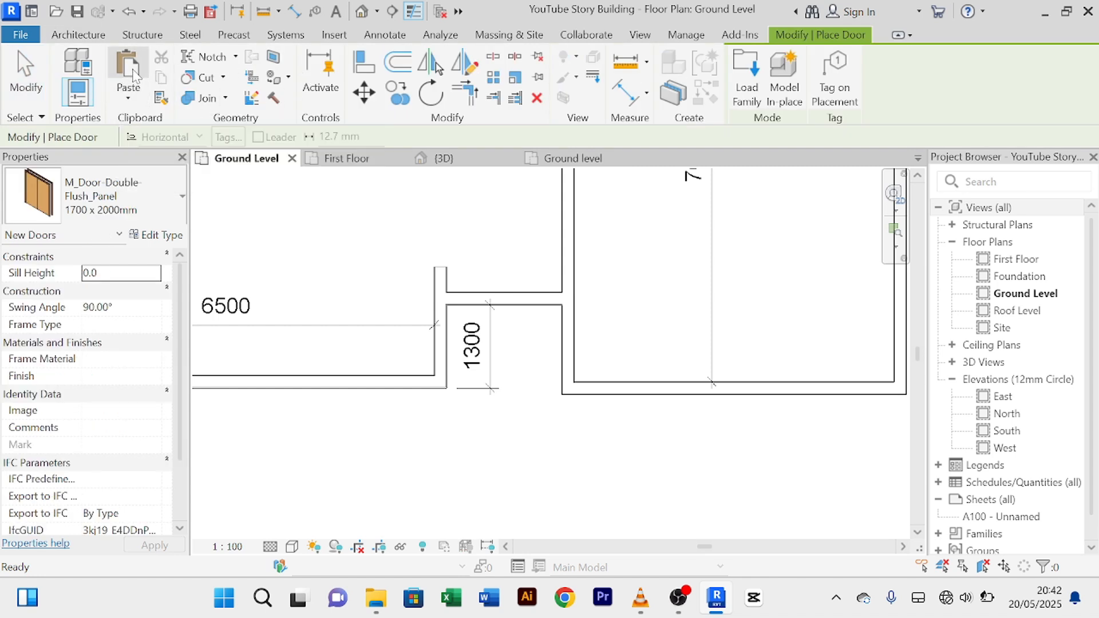
{"action": "left_click", "coordinate": [136, 83]}
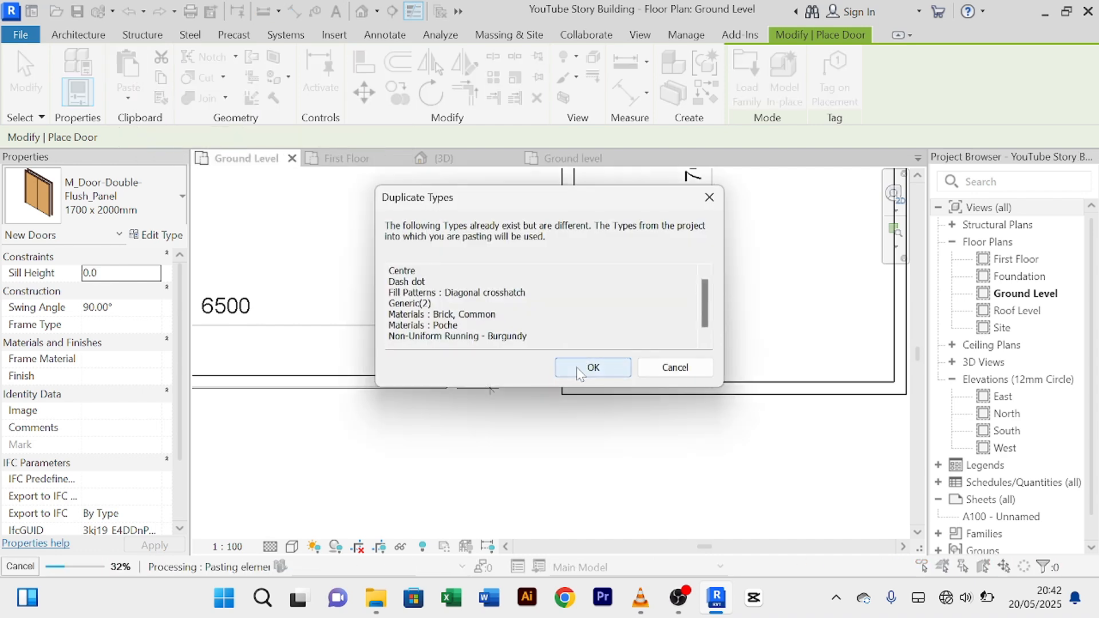
{"action": "left_click", "coordinate": [576, 366]}
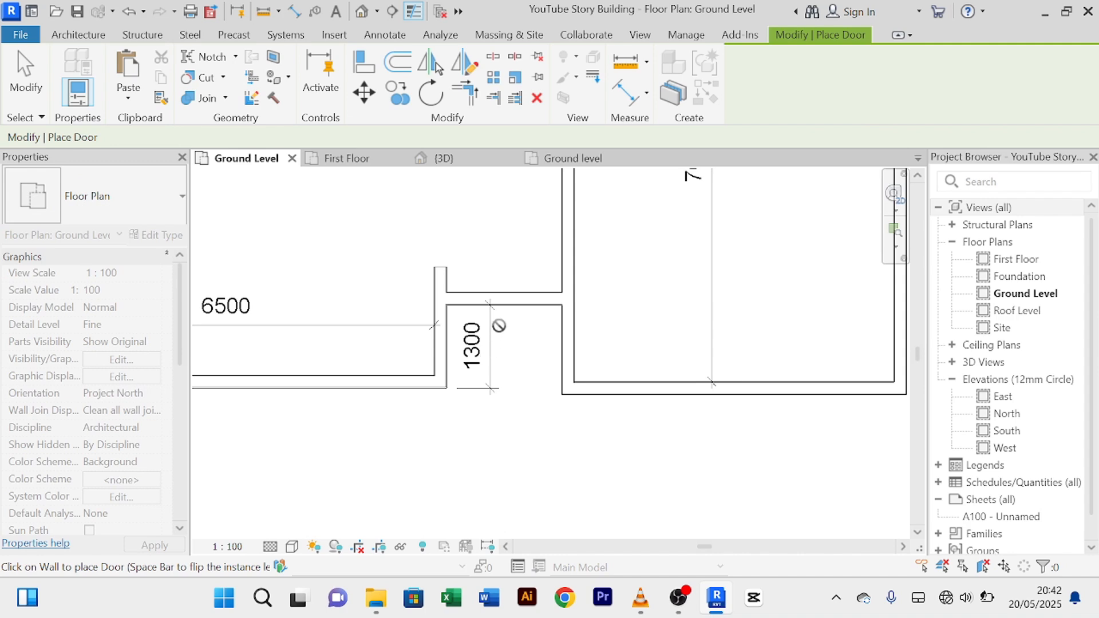
{"action": "scroll", "coordinate": [504, 307], "scroll_direction": "up", "scroll_amount": 2}
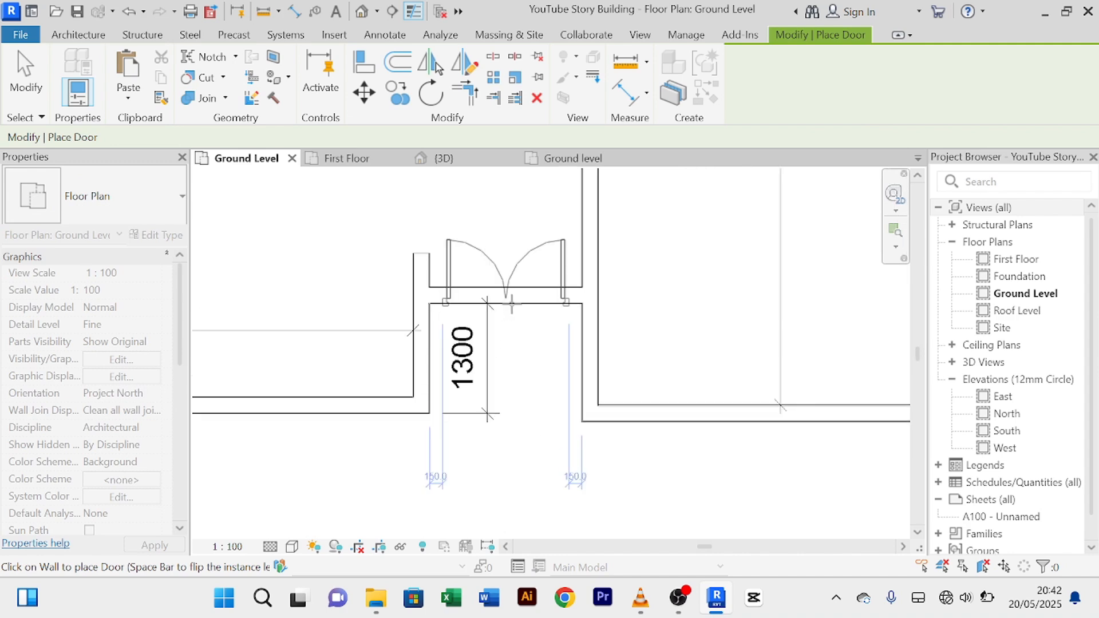
{"action": "left_click", "coordinate": [518, 303]}
{"action": "key", "text": "Escape"}
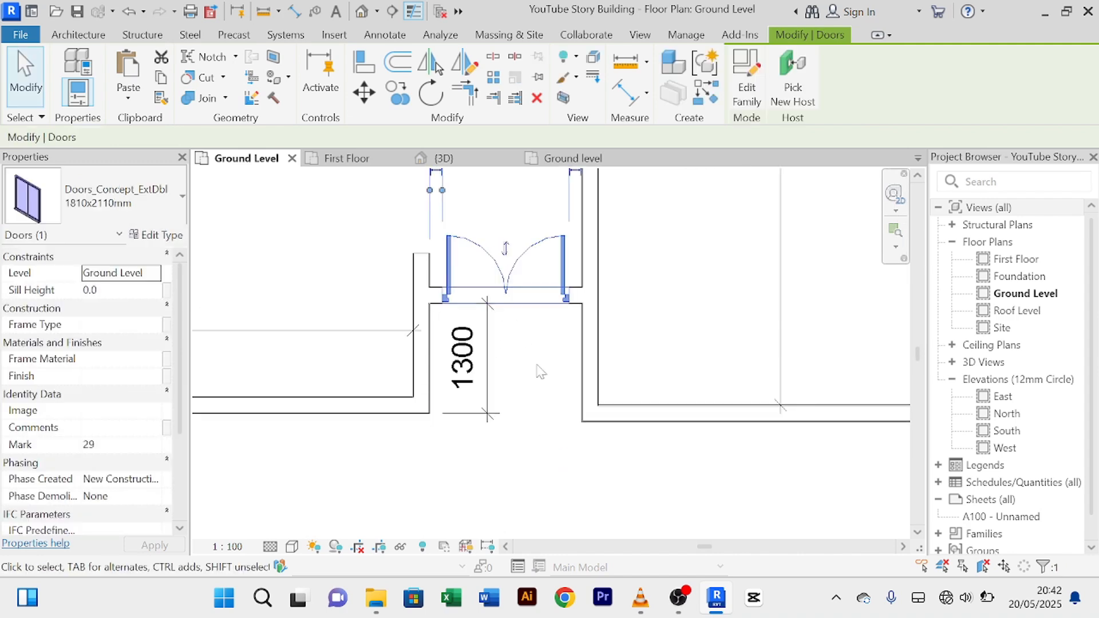
{"action": "right_click", "coordinate": [676, 297]}
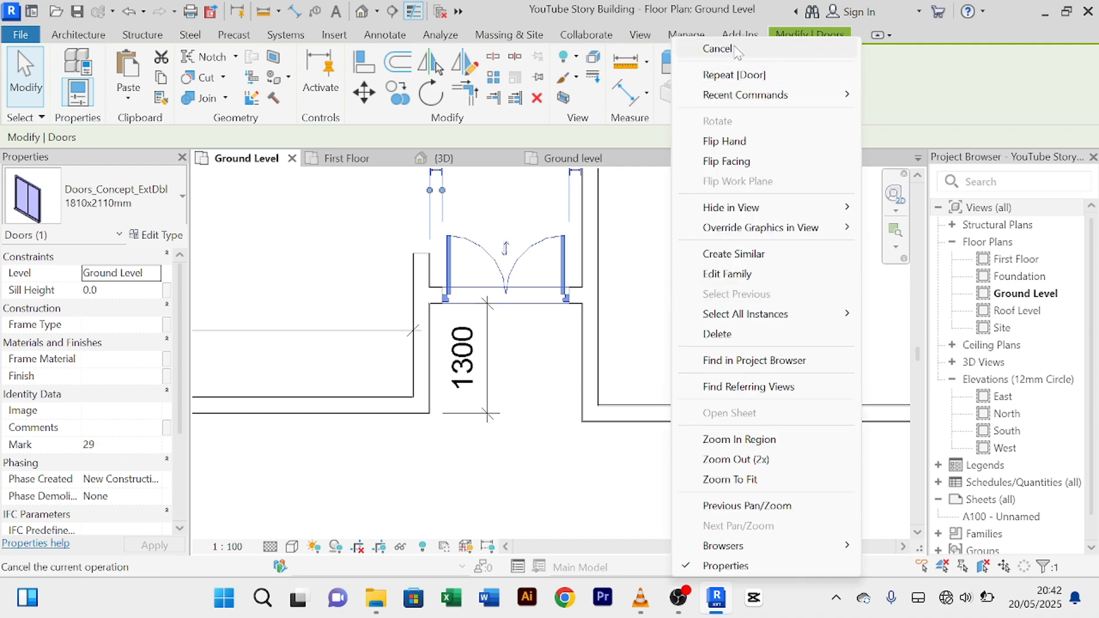
{"action": "left_click", "coordinate": [715, 48]}
Step: Flip the entrance door to swing outward and delete the 1300 dimension at the entrance
{"action": "left_click", "coordinate": [558, 243]}
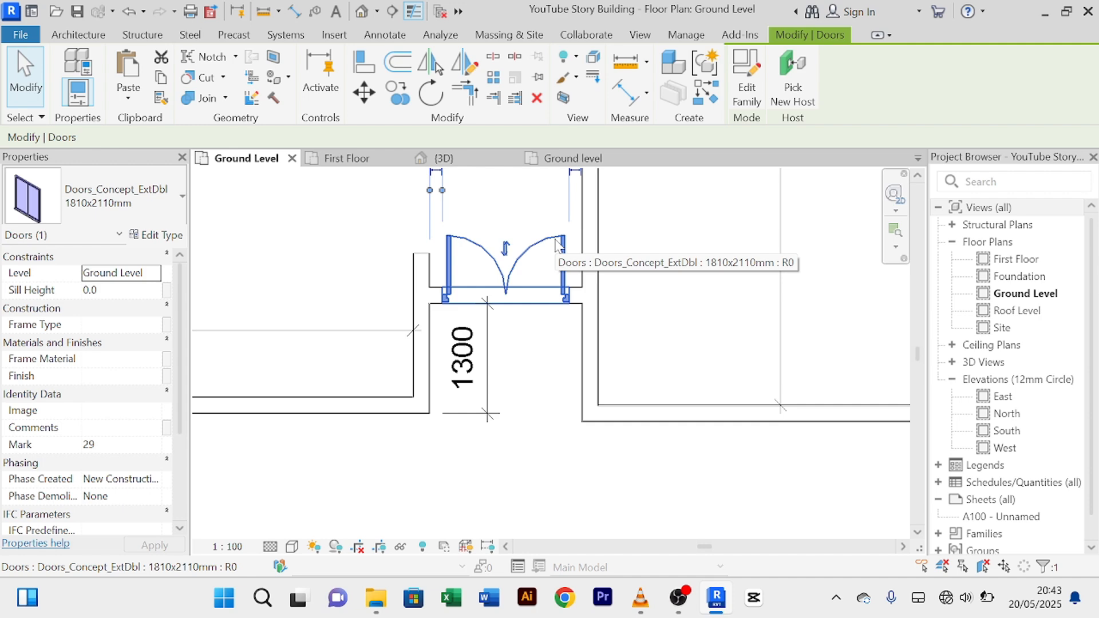
{"action": "left_click", "coordinate": [506, 249]}
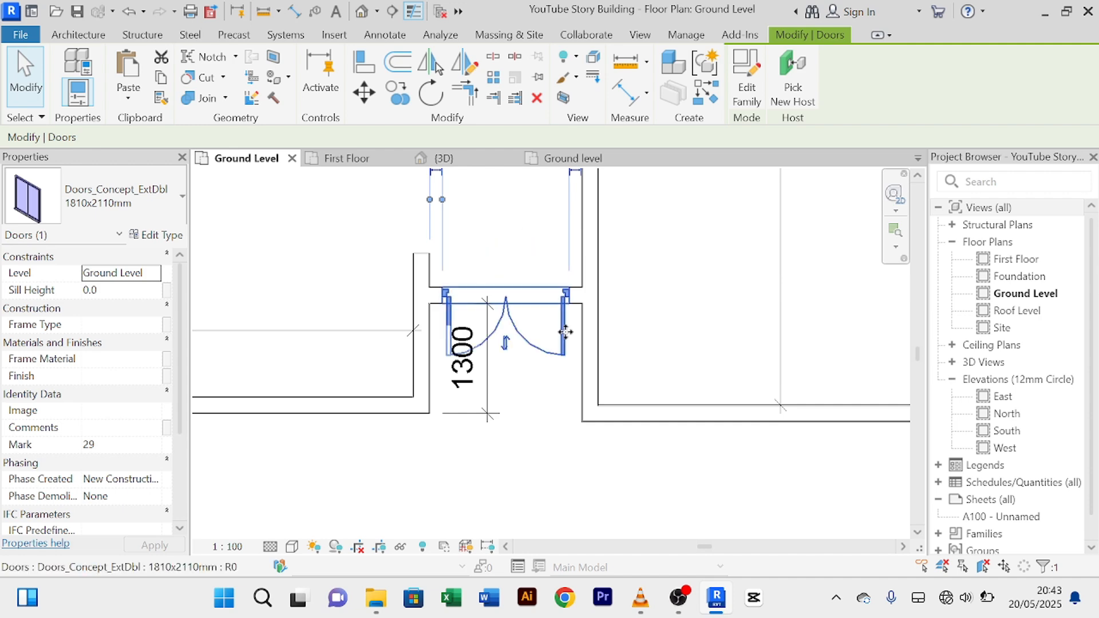
{"action": "left_click", "coordinate": [534, 406]}
{"action": "scroll", "coordinate": [534, 405], "scroll_direction": "up", "scroll_amount": 2}
{"action": "left_click", "coordinate": [468, 432]}
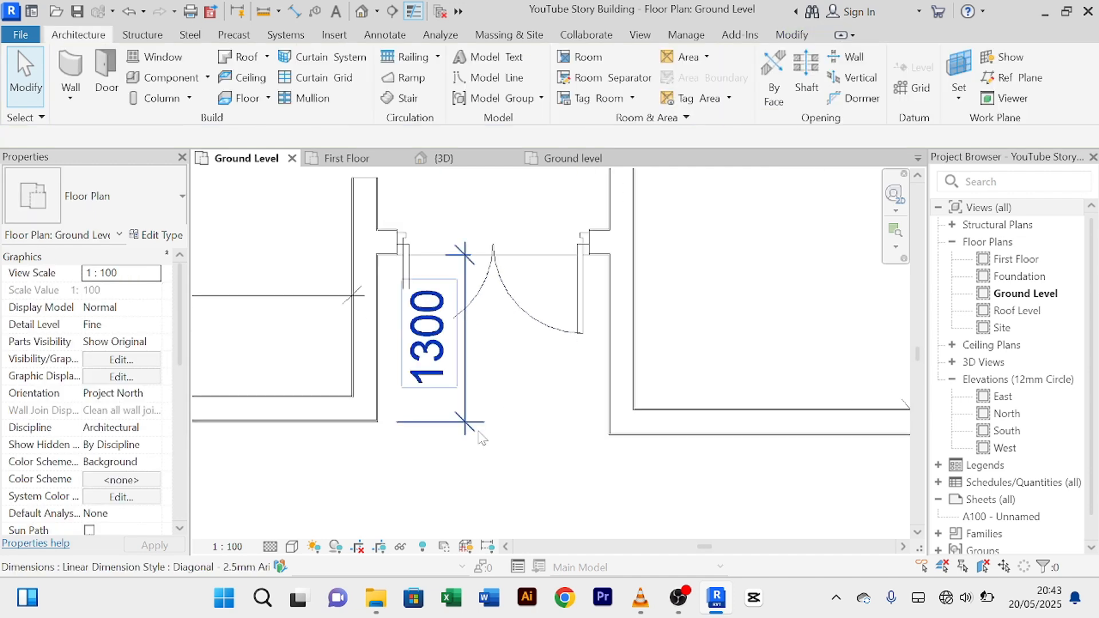
{"action": "key", "text": "Delete"}
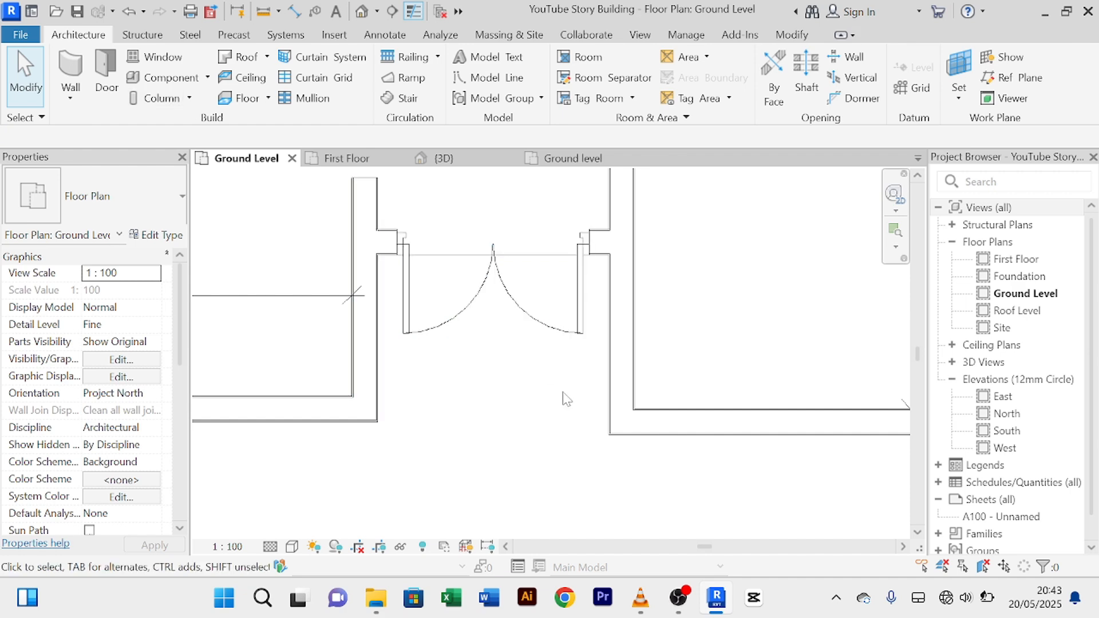
{"action": "scroll", "coordinate": [544, 385], "scroll_direction": "down", "scroll_amount": 3}
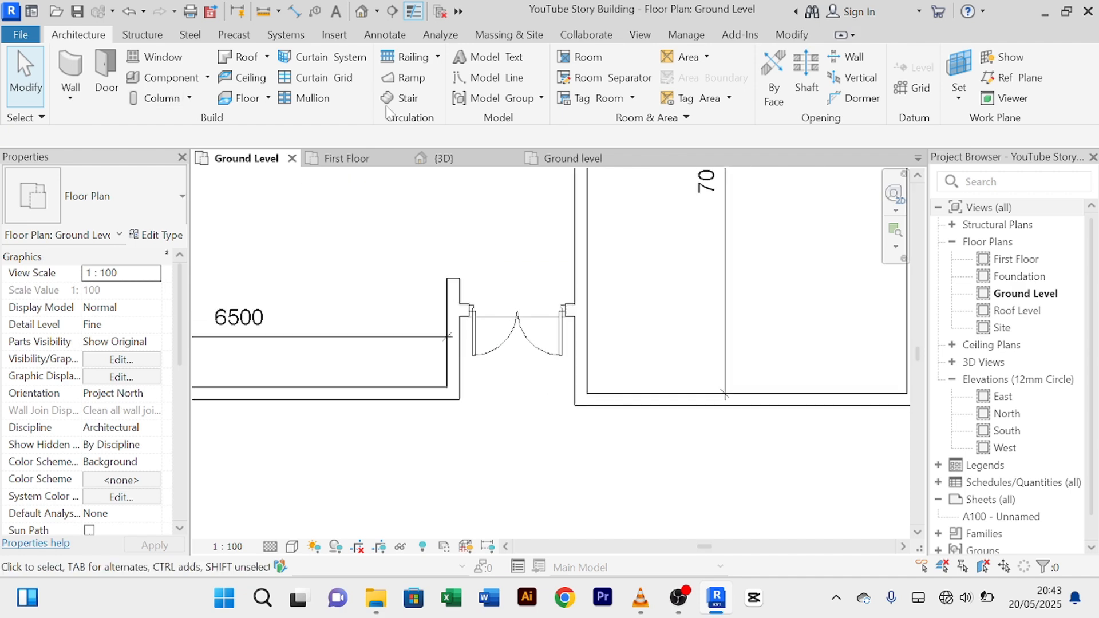
{"action": "left_click", "coordinate": [454, 160]}
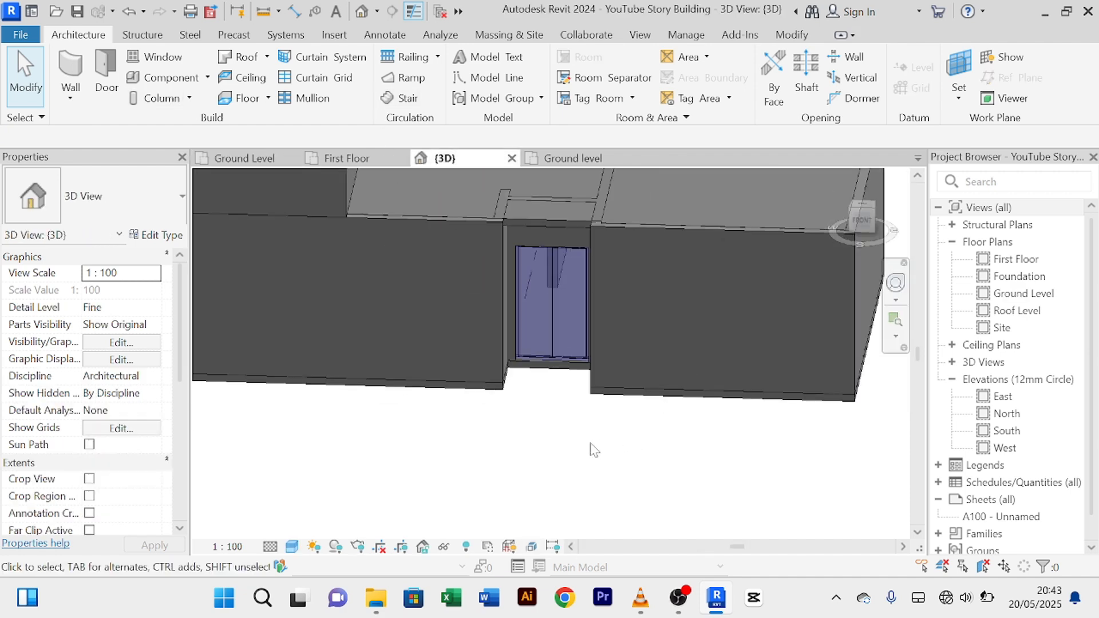
{"action": "scroll", "coordinate": [590, 449], "scroll_direction": "up", "scroll_amount": 8}
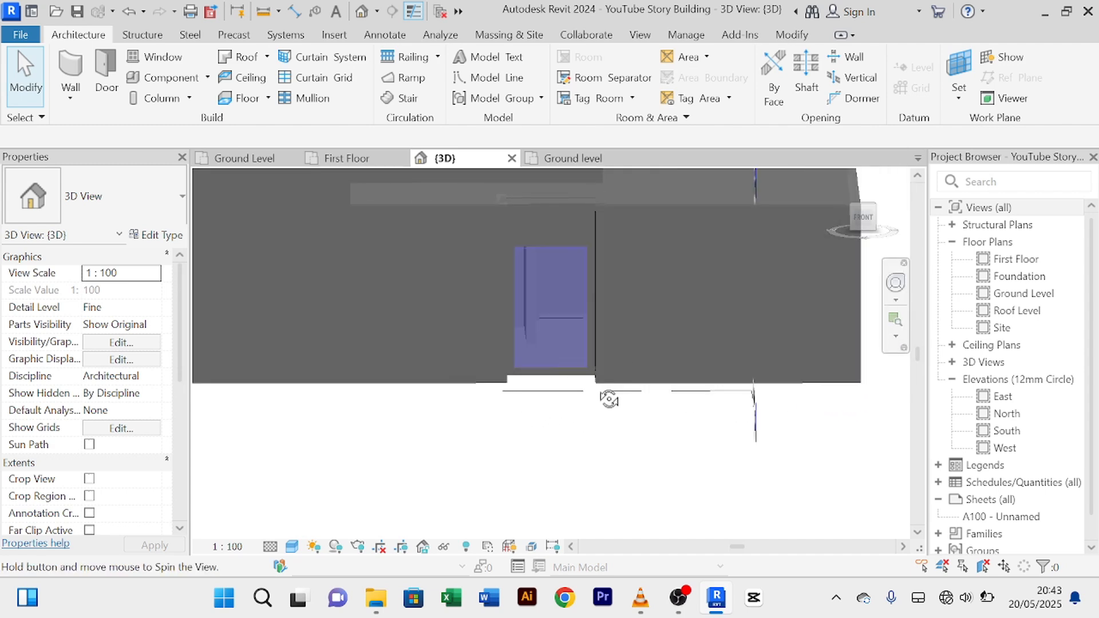
{"action": "scroll", "coordinate": [572, 336], "scroll_direction": "down", "scroll_amount": 3}
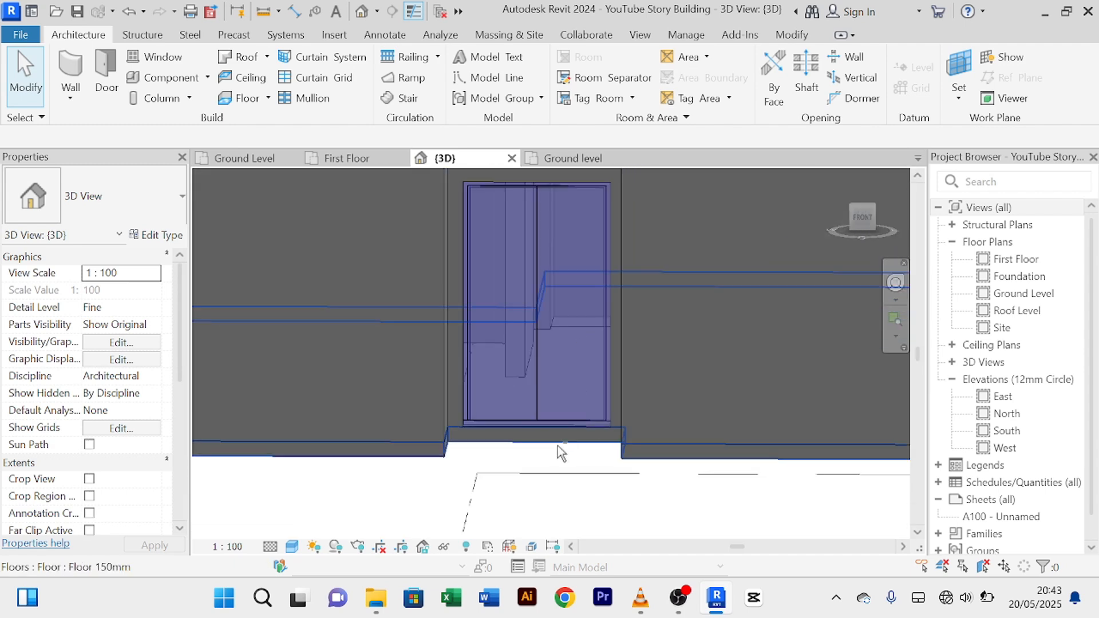
{"action": "middle_click_drag", "start_coordinate": [559, 451], "coordinate": [560, 485], "text": "shift"}
{"action": "scroll", "coordinate": [561, 483], "scroll_direction": "up", "scroll_amount": 3}
{"action": "scroll", "coordinate": [561, 481], "scroll_direction": "down", "scroll_amount": 4}
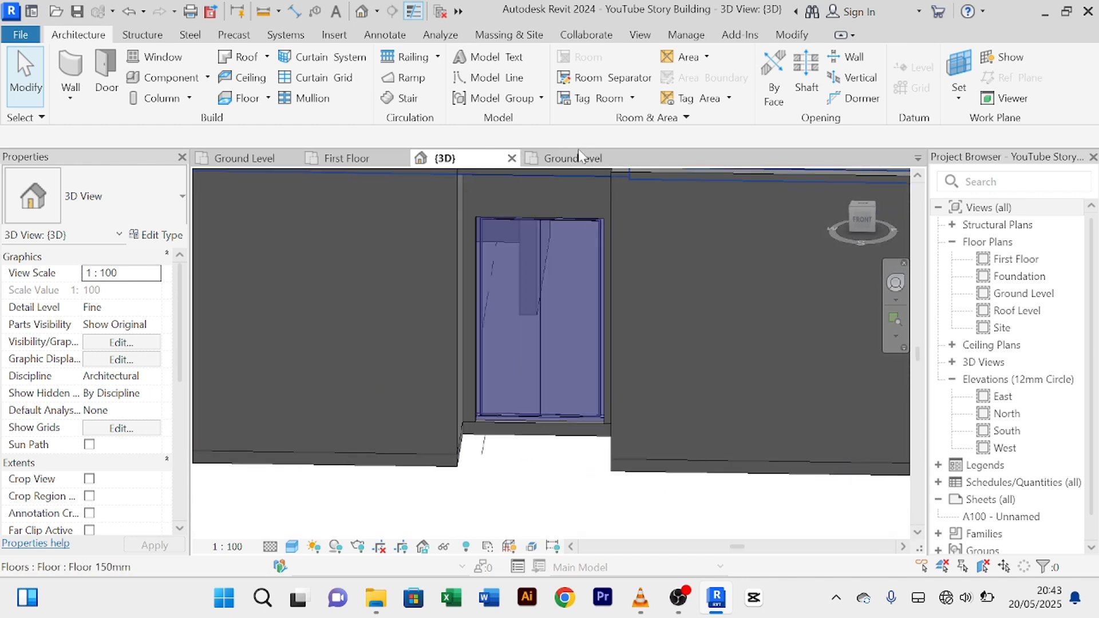
{"action": "scroll", "coordinate": [532, 478], "scroll_direction": "down", "scroll_amount": 5}
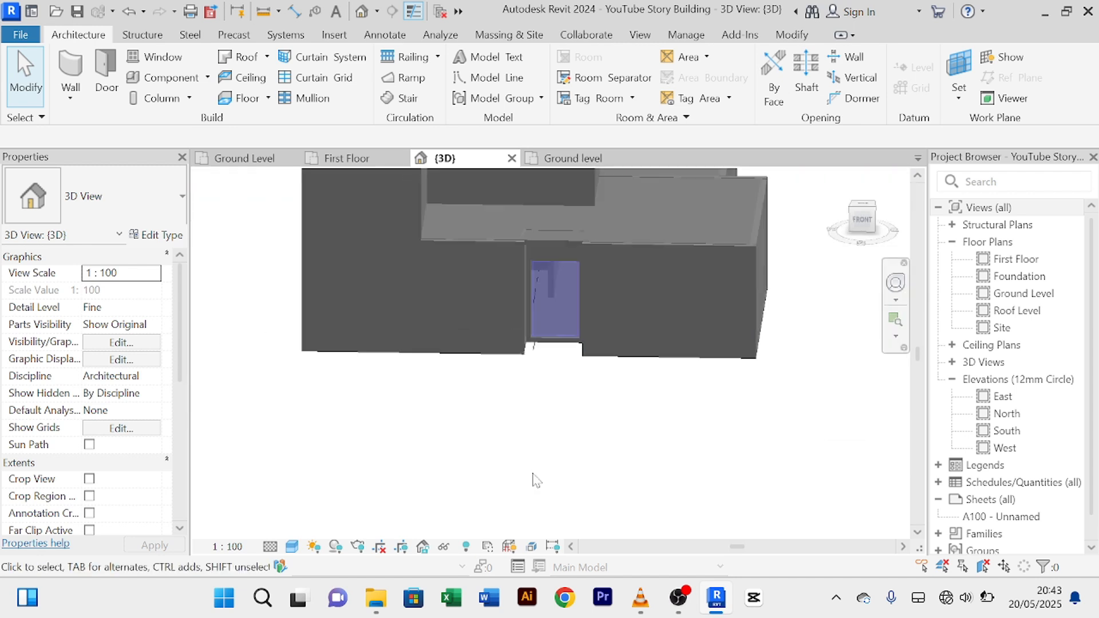
{"action": "scroll", "coordinate": [522, 486], "scroll_direction": "up", "scroll_amount": 4}
{"action": "scroll", "coordinate": [532, 443], "scroll_direction": "down", "scroll_amount": 2}
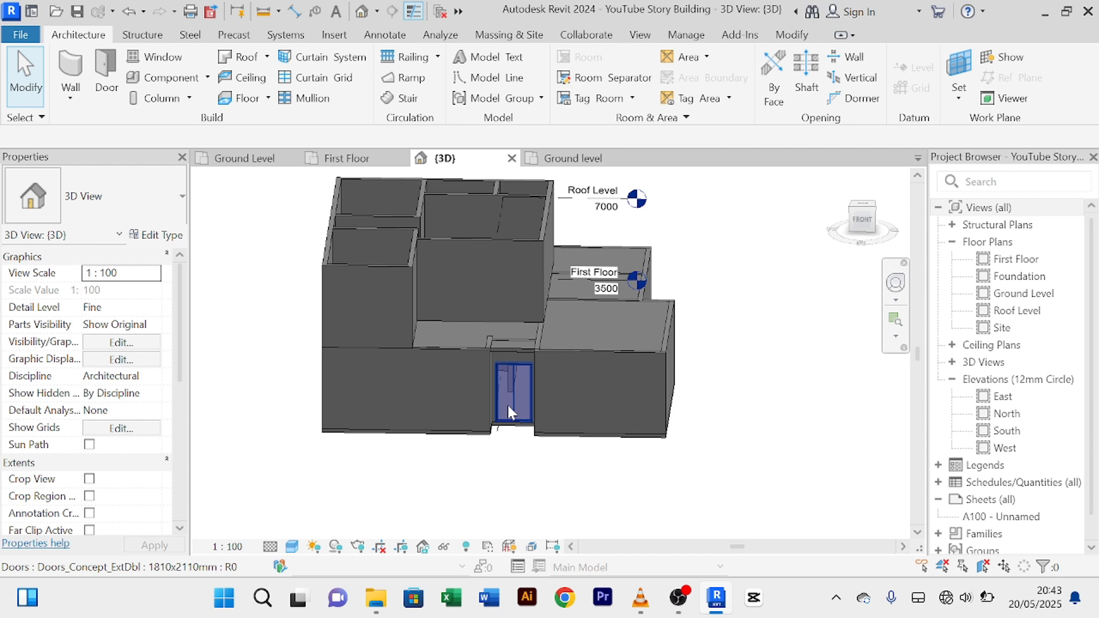
{"action": "scroll", "coordinate": [508, 399], "scroll_direction": "up", "scroll_amount": 6}
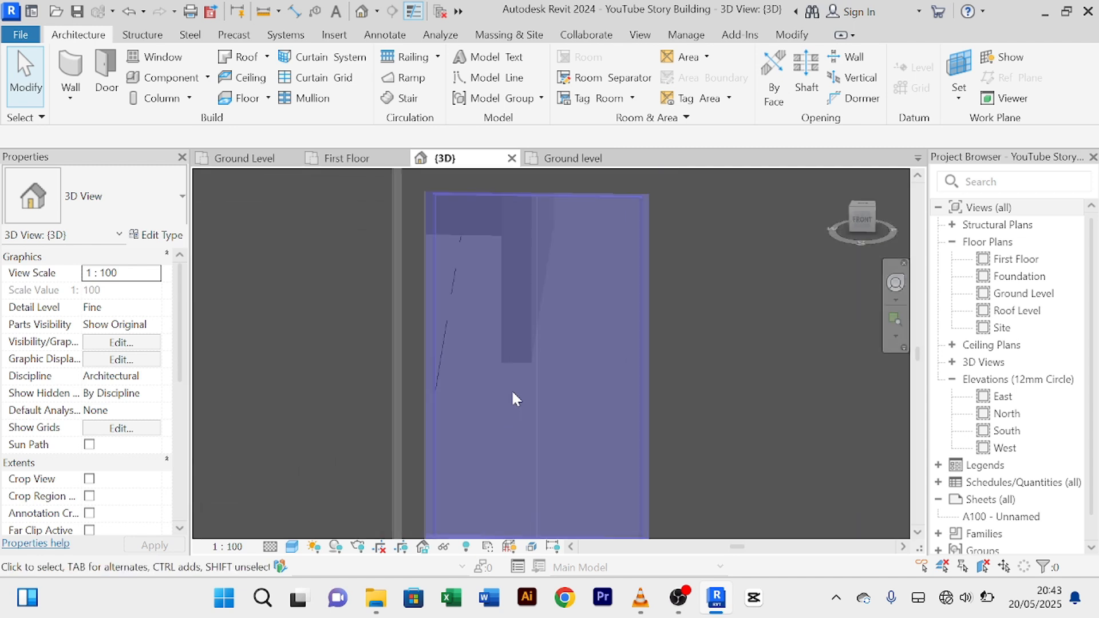
{"action": "scroll", "coordinate": [512, 401], "scroll_direction": "down", "scroll_amount": 5}
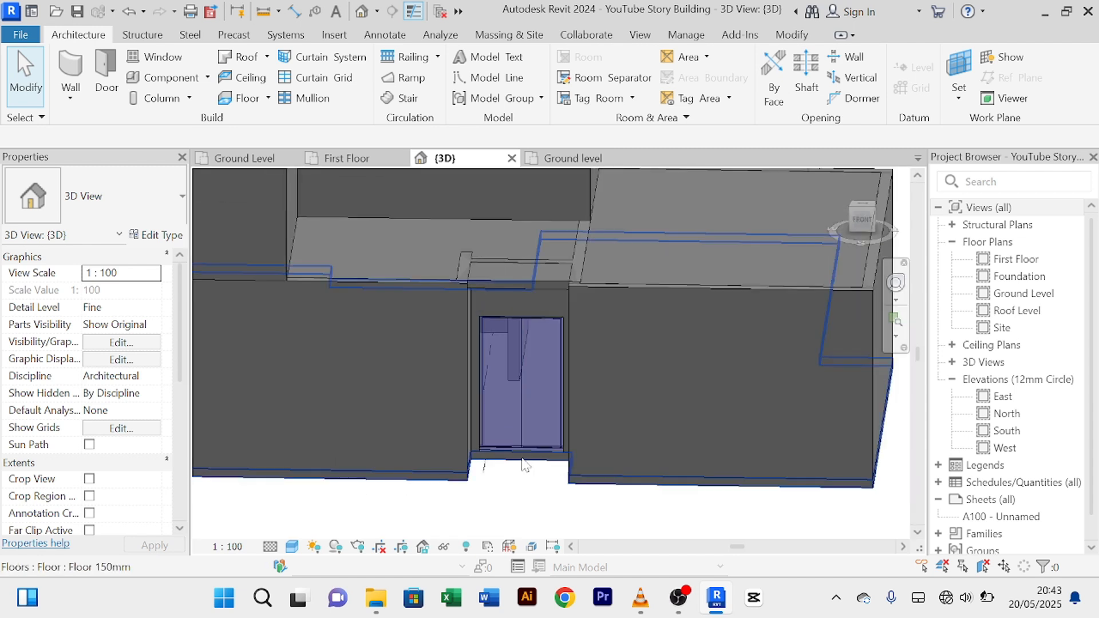
{"action": "left_click", "coordinate": [246, 163]}
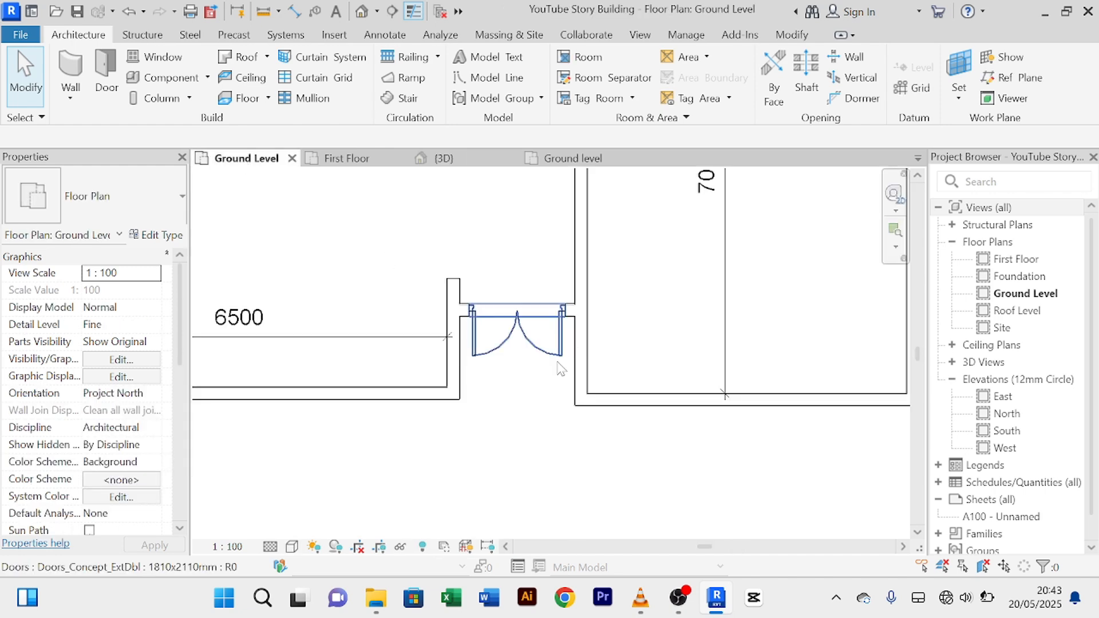
{"action": "scroll", "coordinate": [527, 413], "scroll_direction": "down", "scroll_amount": 3}
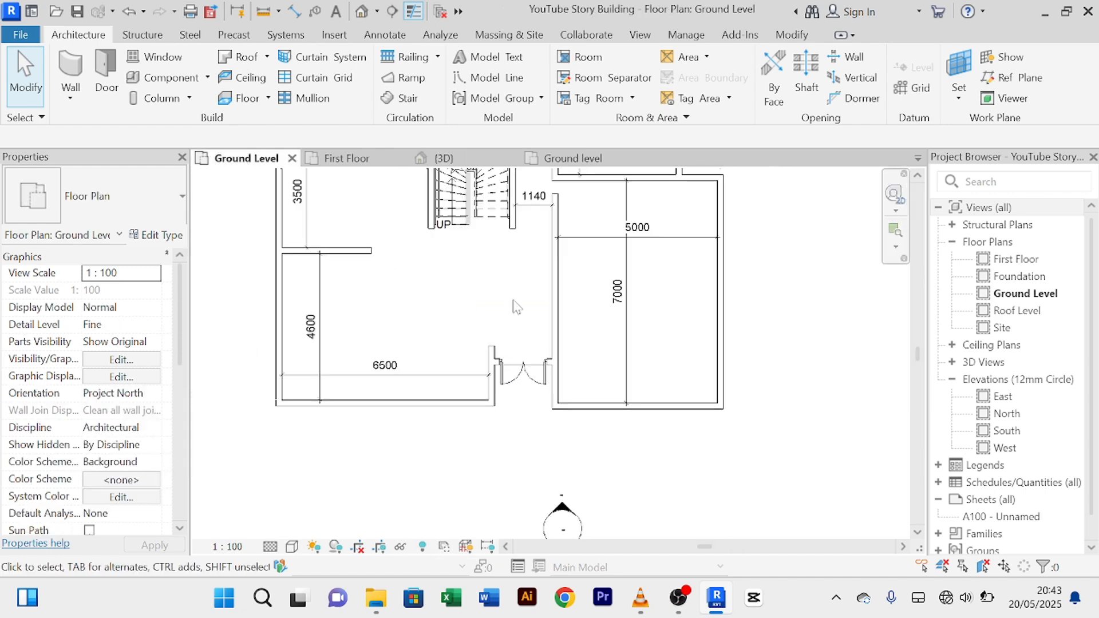
{"action": "scroll", "coordinate": [507, 349], "scroll_direction": "down", "scroll_amount": 2}
{"action": "scroll", "coordinate": [501, 350], "scroll_direction": "down", "scroll_amount": 2}
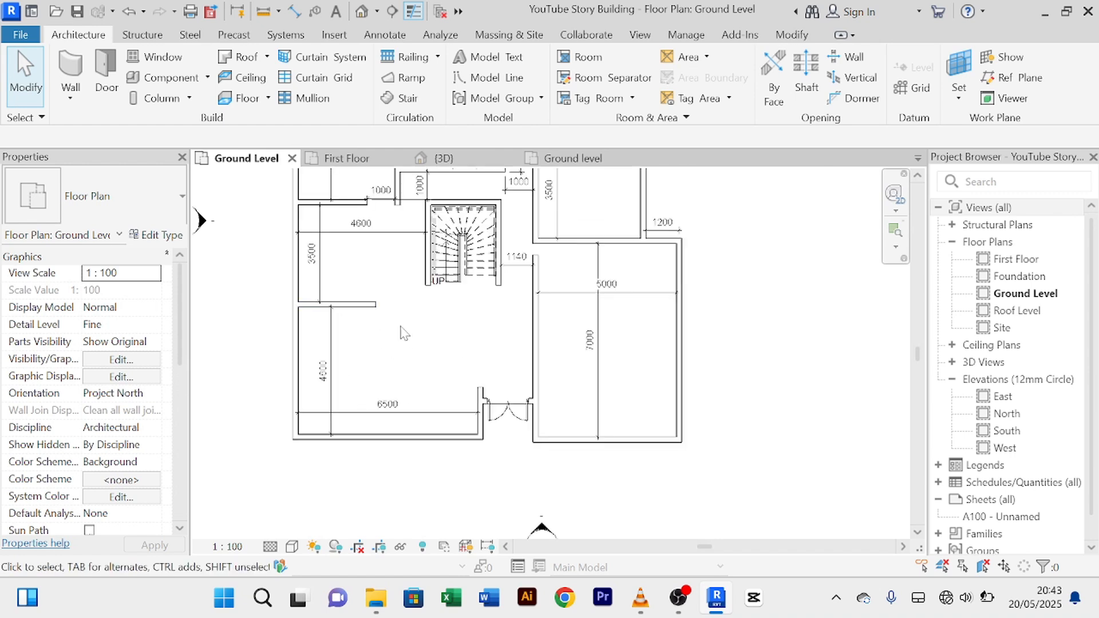
{"action": "middle_click_drag", "start_coordinate": [411, 344], "coordinate": [368, 307]}
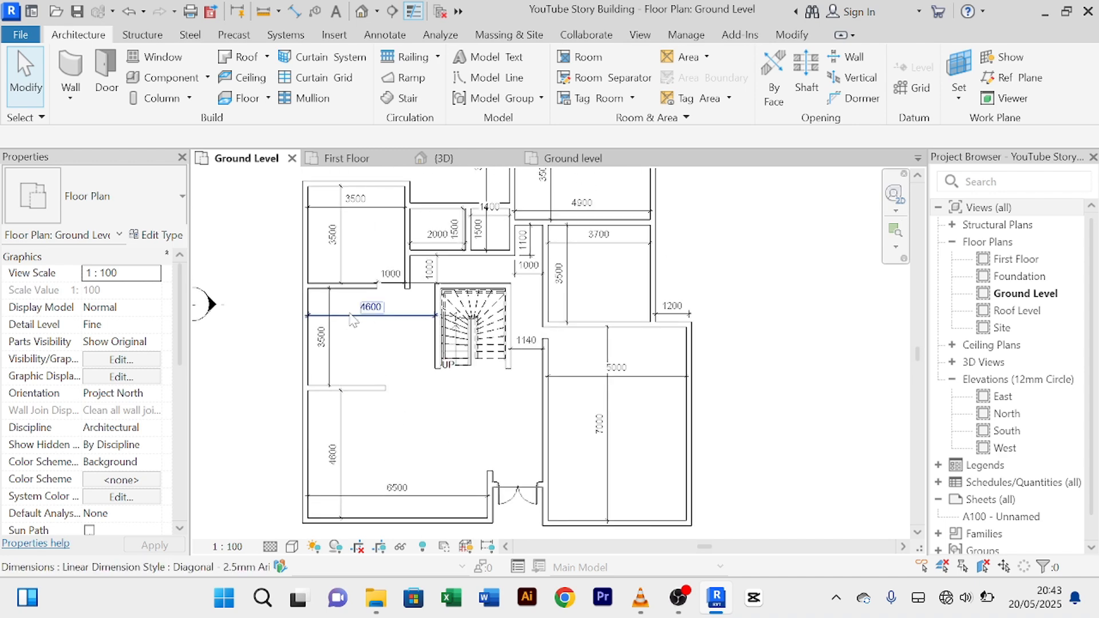
{"action": "scroll", "coordinate": [390, 312], "scroll_direction": "up", "scroll_amount": 2}
{"action": "scroll", "coordinate": [377, 325], "scroll_direction": "down", "scroll_amount": 2}
{"action": "scroll", "coordinate": [368, 314], "scroll_direction": "up", "scroll_amount": 2}
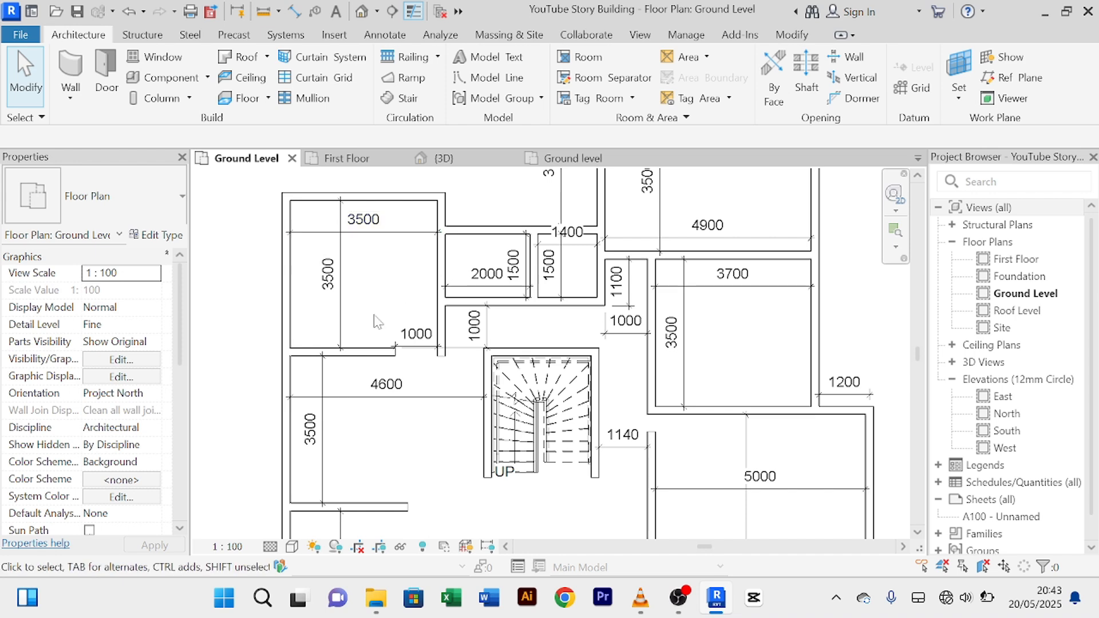
{"action": "scroll", "coordinate": [719, 268], "scroll_direction": "down", "scroll_amount": 3}
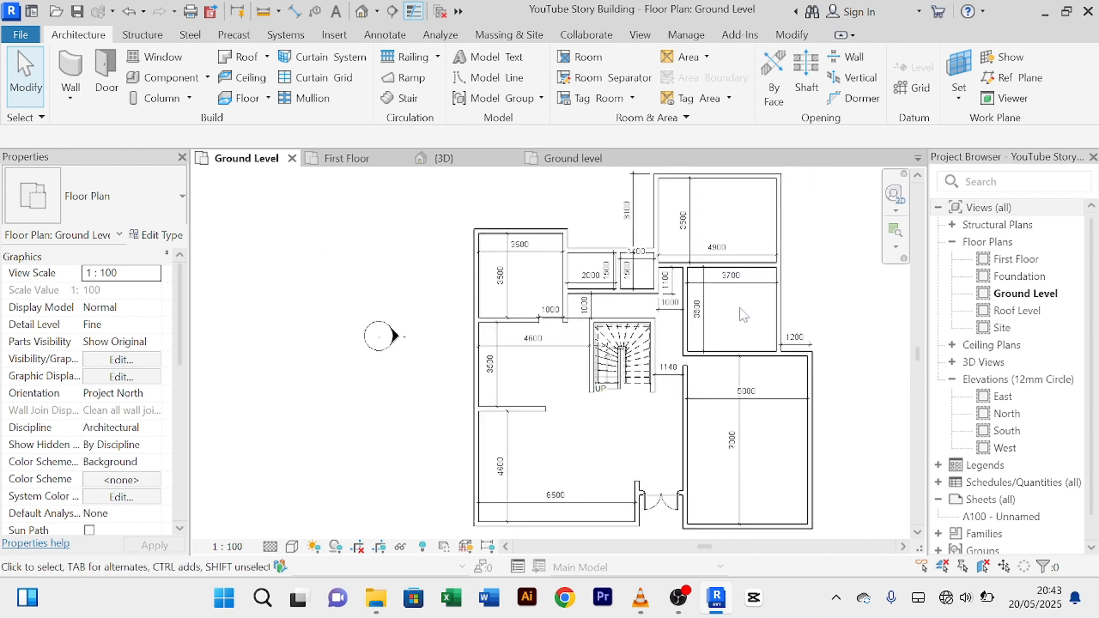
{"action": "middle_click_drag", "start_coordinate": [748, 317], "coordinate": [724, 278]}
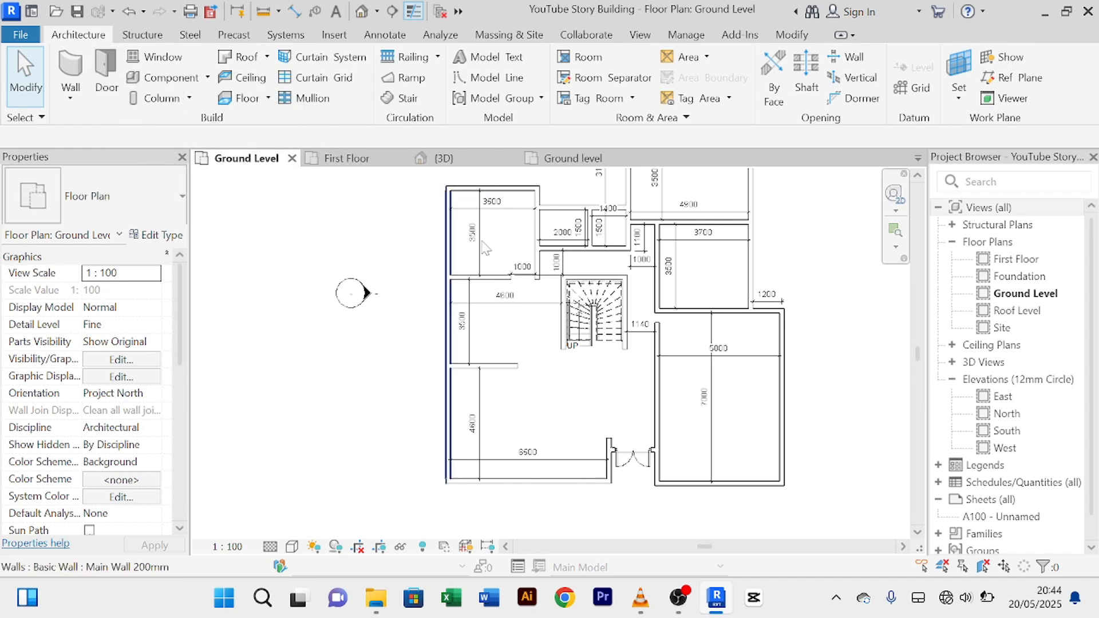
Step: Select the M_Window-Sliding-Double 1500 x 1200mm living-room window in the 1 Story Building Project plan
{"action": "left_click", "coordinate": [569, 160]}
{"action": "scroll", "coordinate": [656, 361], "scroll_direction": "down", "scroll_amount": 4}
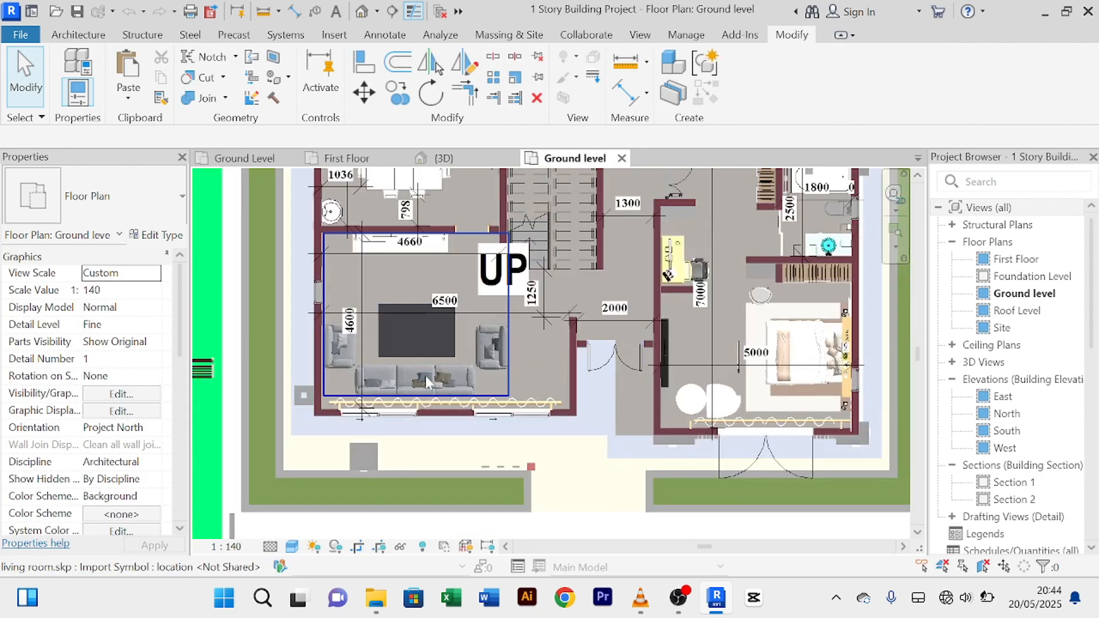
{"action": "scroll", "coordinate": [424, 428], "scroll_direction": "up", "scroll_amount": 8}
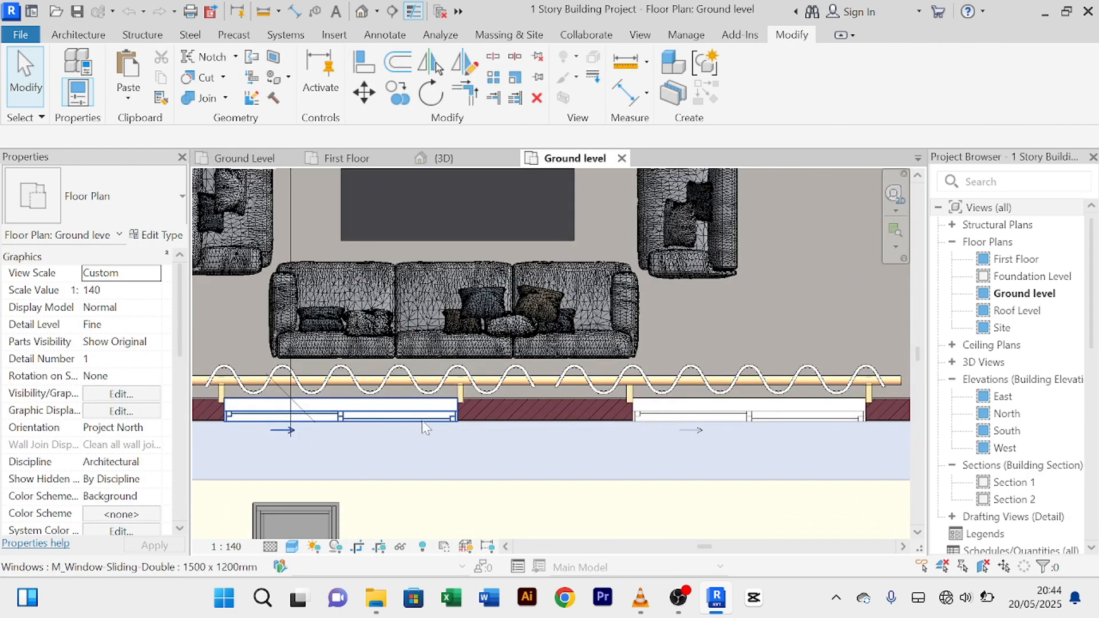
{"action": "left_click", "coordinate": [719, 414]}
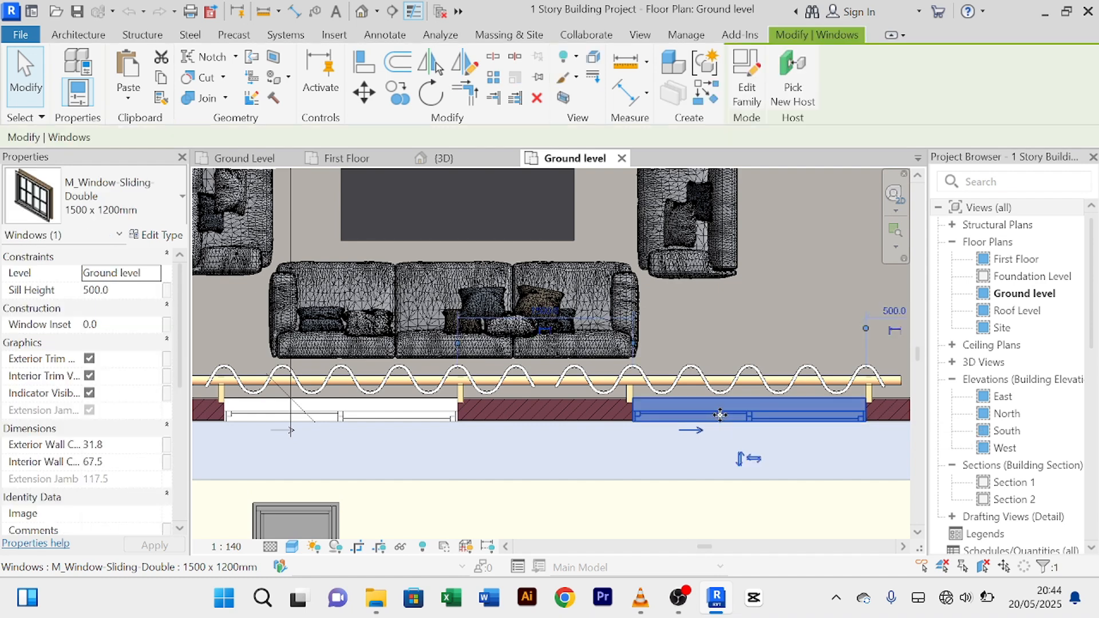
{"action": "scroll", "coordinate": [720, 414], "scroll_direction": "down", "scroll_amount": 5}
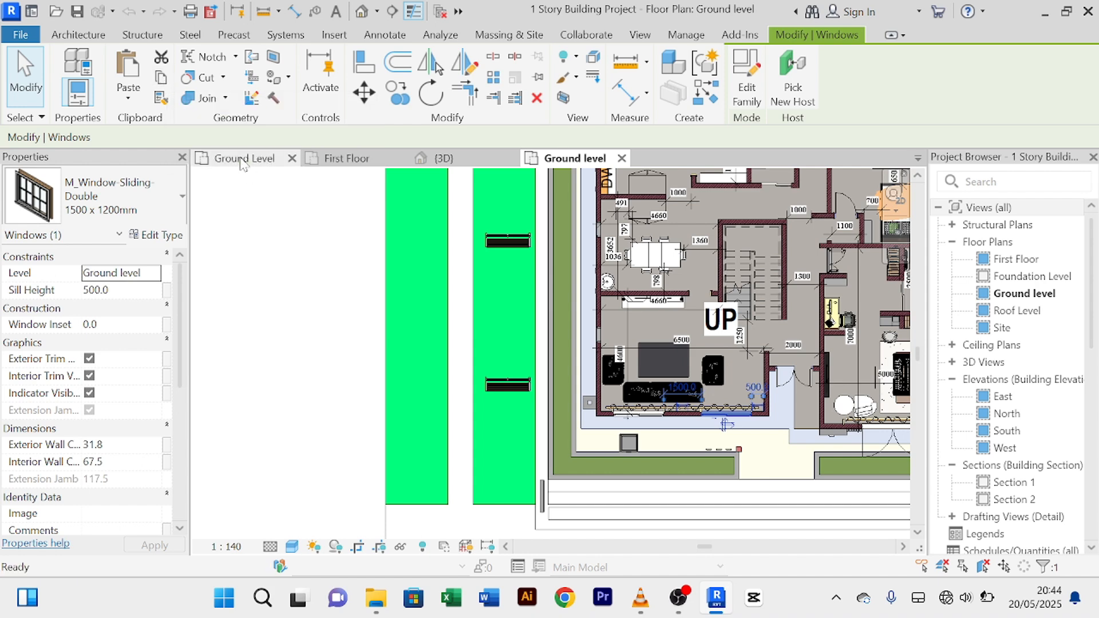
Step: Trial-paste the copied window onto the Ground Level west wall, then cancel the paste
{"action": "left_click", "coordinate": [243, 160]}
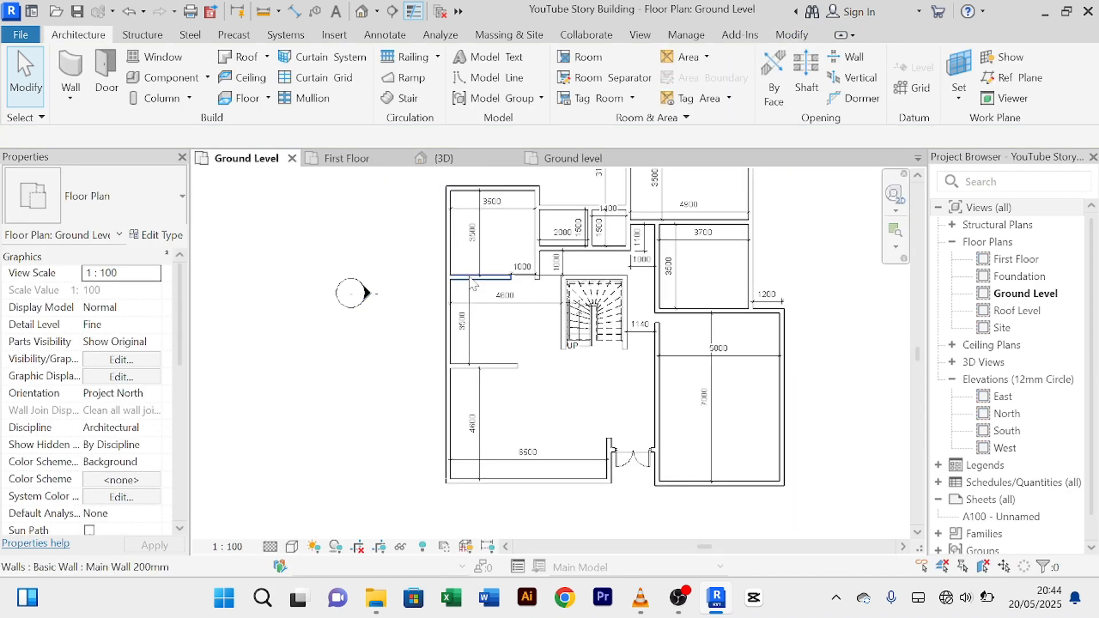
{"action": "middle_click_drag", "start_coordinate": [518, 351], "coordinate": [437, 347]}
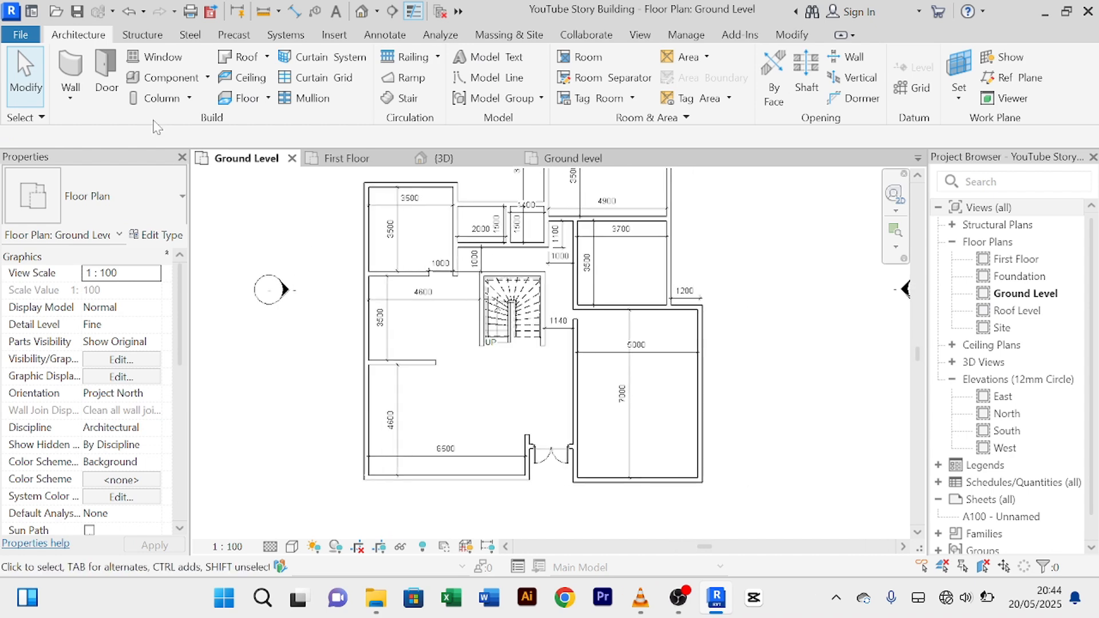
{"action": "left_click", "coordinate": [162, 64]}
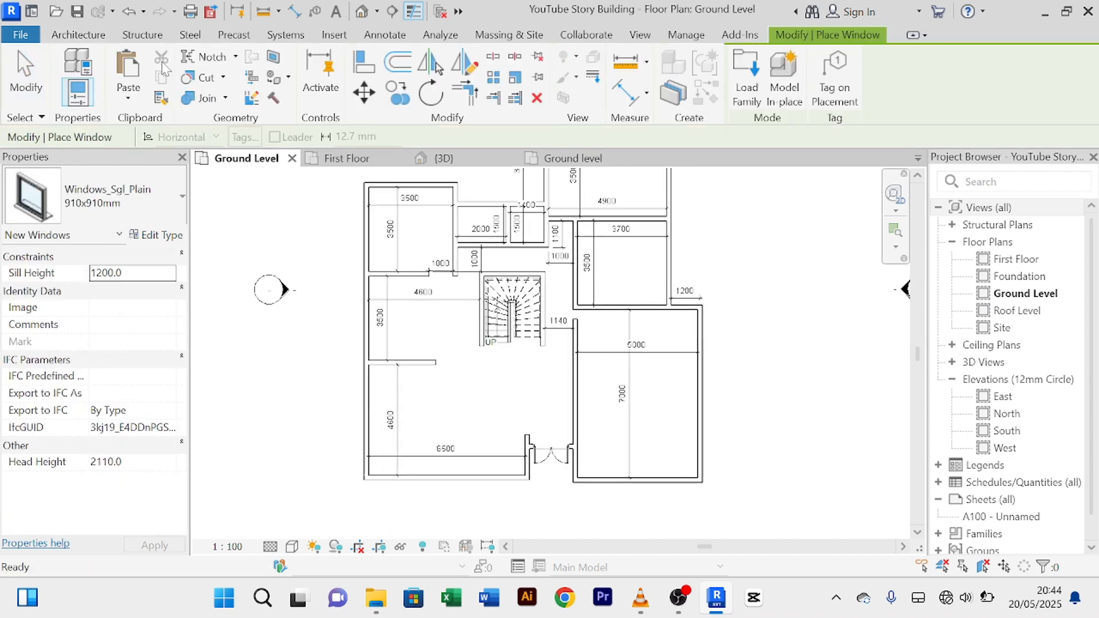
{"action": "left_click", "coordinate": [128, 71]}
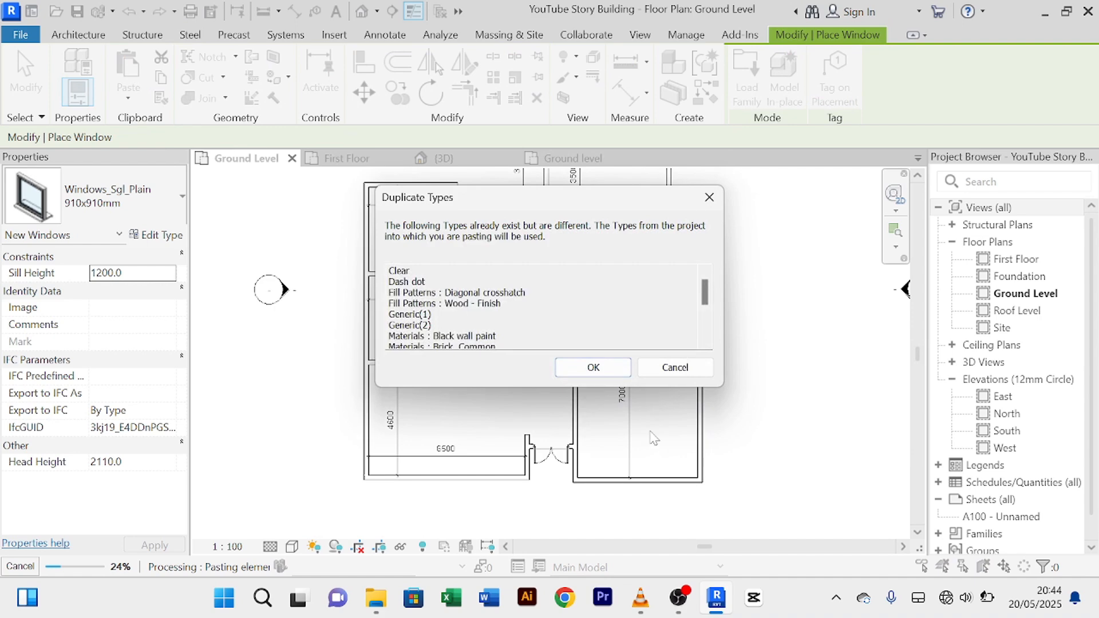
{"action": "left_click", "coordinate": [597, 368]}
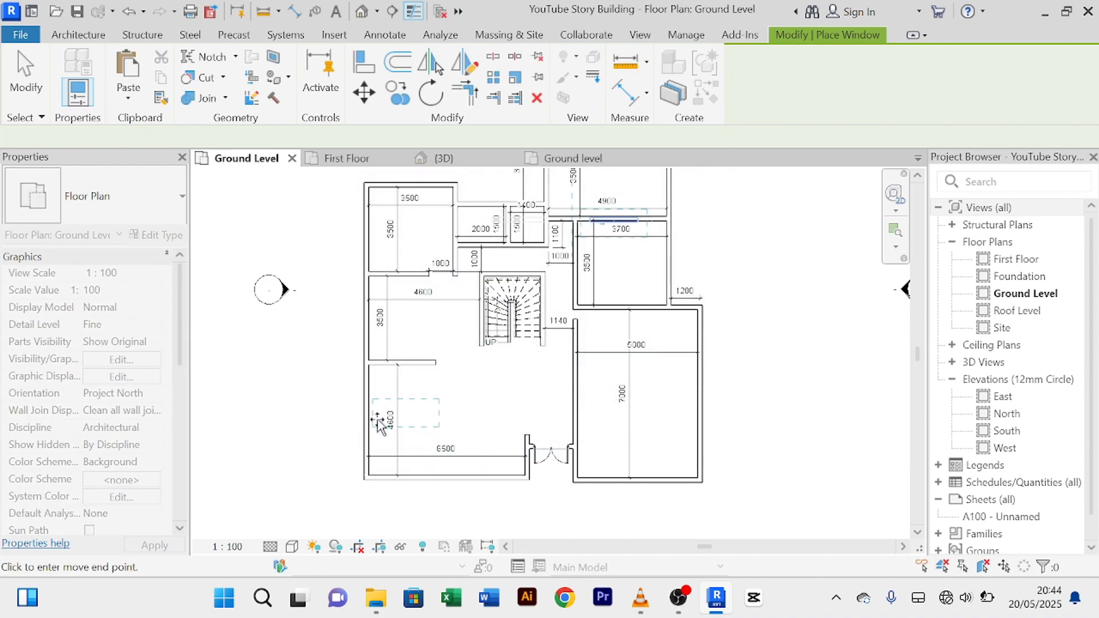
{"action": "scroll", "coordinate": [359, 428], "scroll_direction": "up", "scroll_amount": 2}
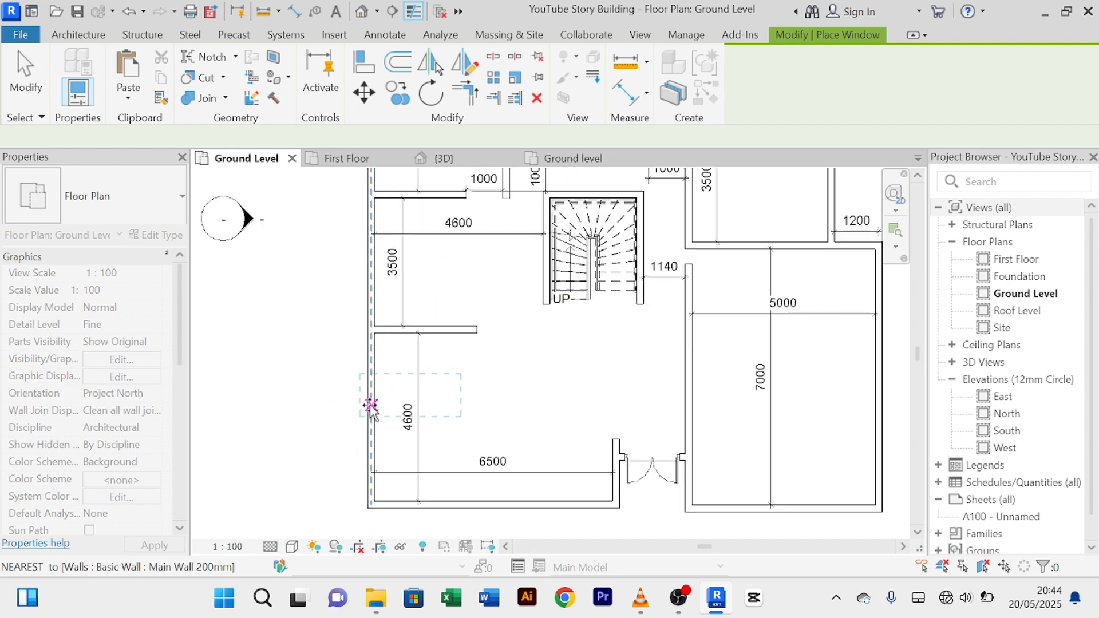
{"action": "scroll", "coordinate": [455, 458], "scroll_direction": "down", "scroll_amount": 2}
{"action": "middle_click_drag", "start_coordinate": [455, 458], "coordinate": [404, 451]}
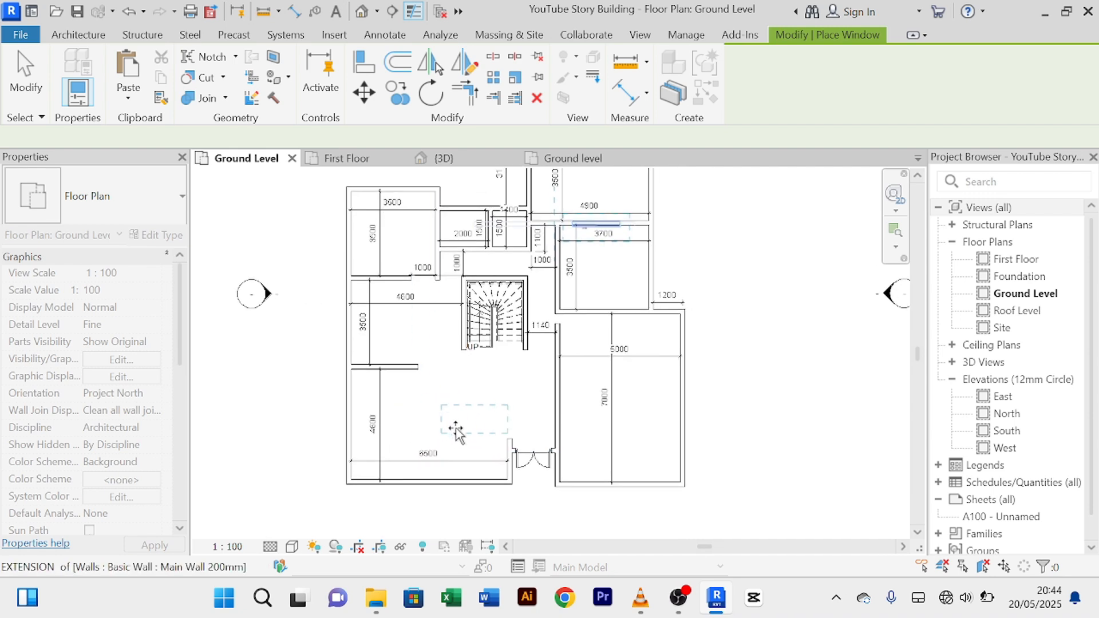
{"action": "left_click", "coordinate": [350, 420]}
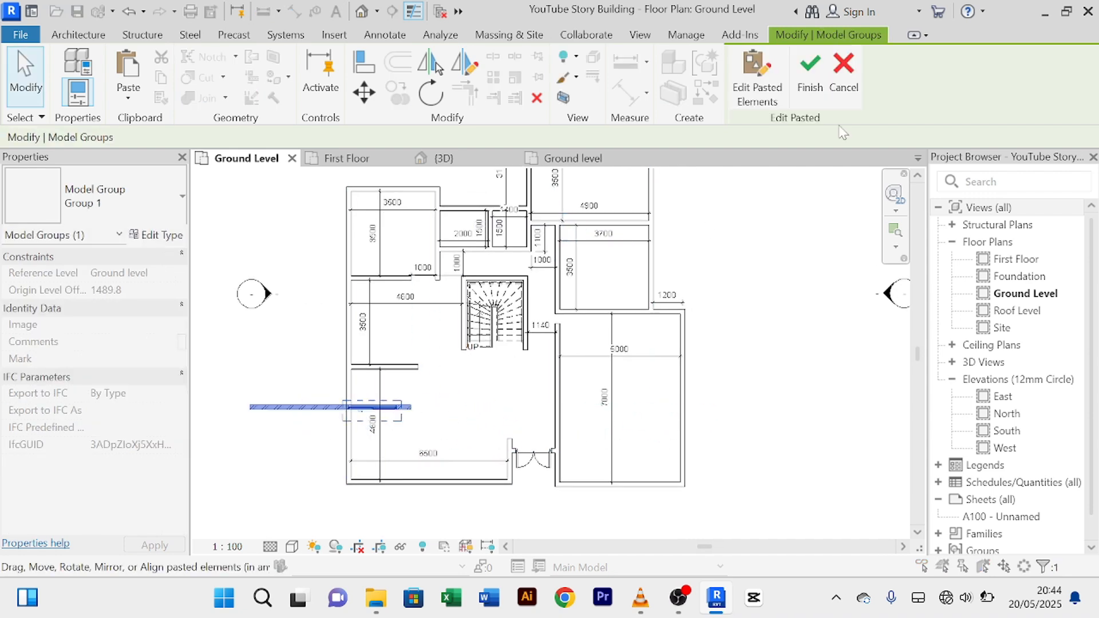
{"action": "scroll", "coordinate": [331, 459], "scroll_direction": "up", "scroll_amount": 2}
{"action": "scroll", "coordinate": [339, 457], "scroll_direction": "down", "scroll_amount": 2}
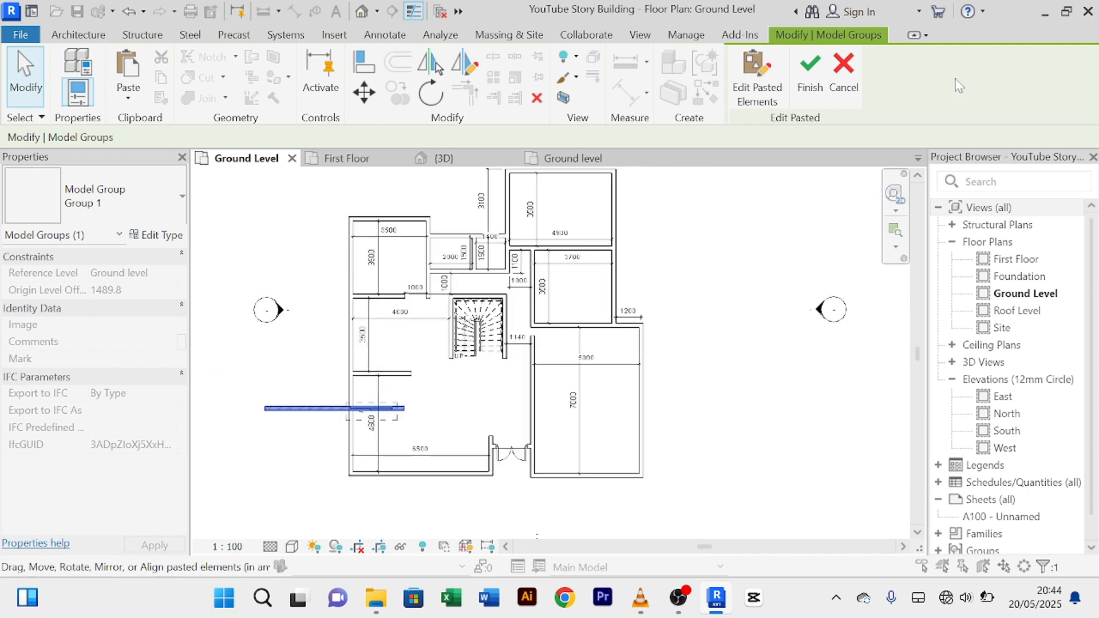
{"action": "left_click", "coordinate": [844, 75]}
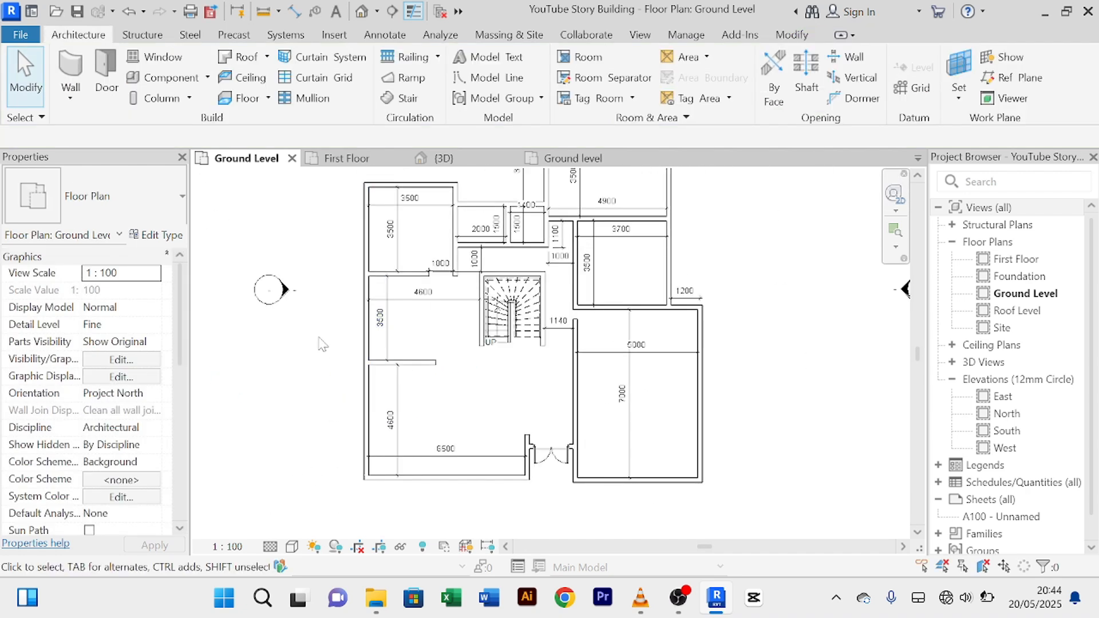
{"action": "left_click", "coordinate": [572, 158]}
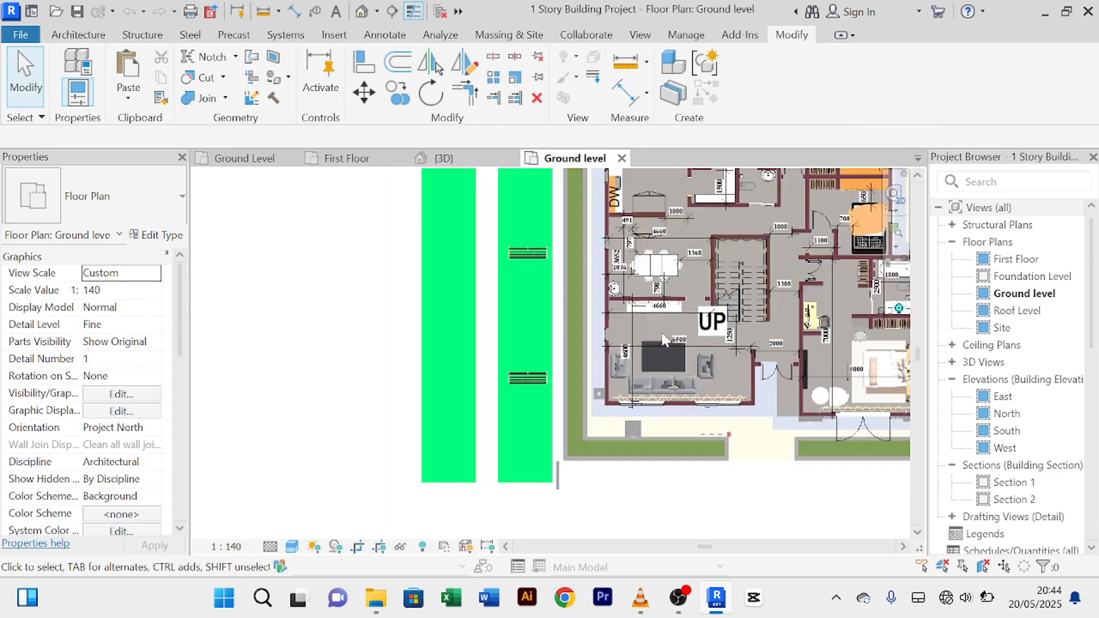
{"action": "middle_click_drag", "start_coordinate": [863, 234], "coordinate": [579, 390]}
{"action": "scroll", "coordinate": [579, 389], "scroll_direction": "up", "scroll_amount": 3}
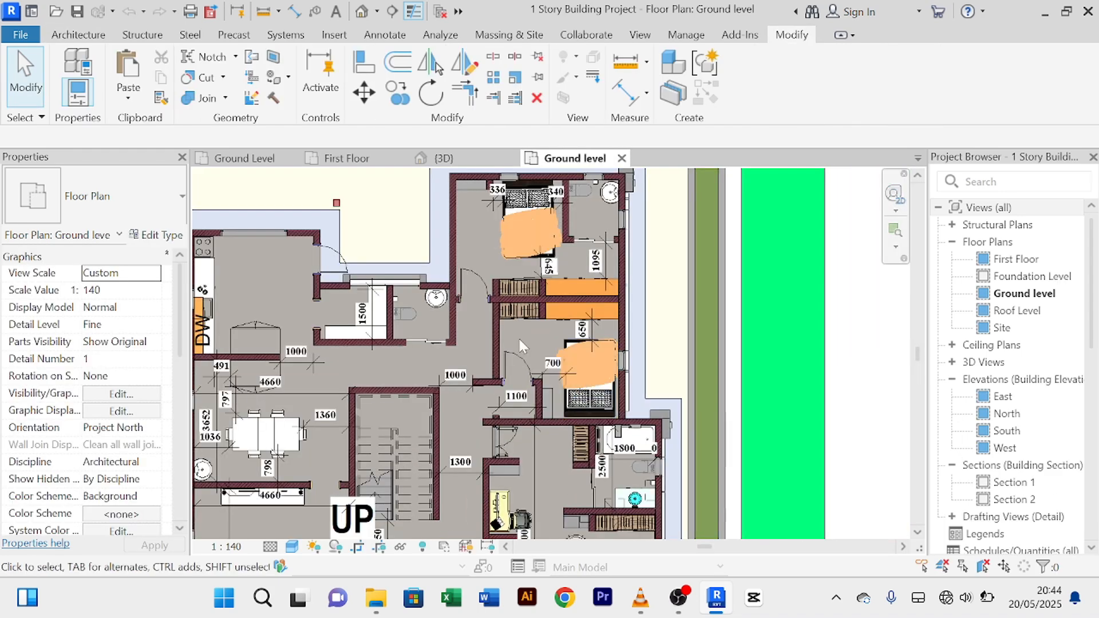
{"action": "scroll", "coordinate": [465, 310], "scroll_direction": "up", "scroll_amount": 3}
{"action": "scroll", "coordinate": [460, 310], "scroll_direction": "down", "scroll_amount": 3}
{"action": "middle_click_drag", "start_coordinate": [243, 289], "coordinate": [465, 324]}
{"action": "scroll", "coordinate": [464, 316], "scroll_direction": "up", "scroll_amount": 3}
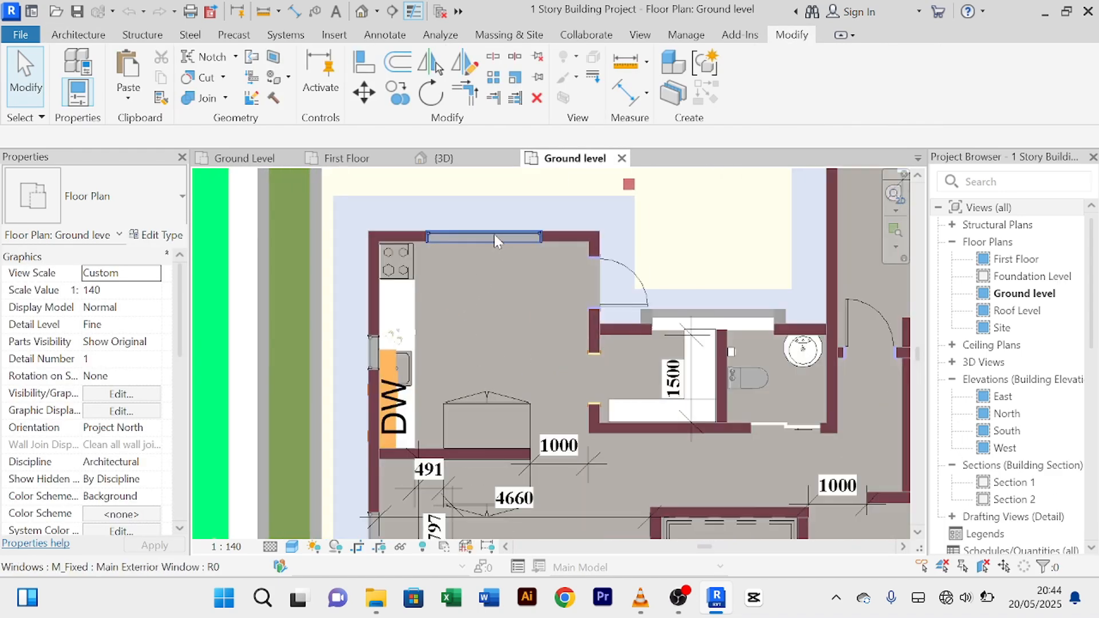
{"action": "left_click", "coordinate": [494, 235]}
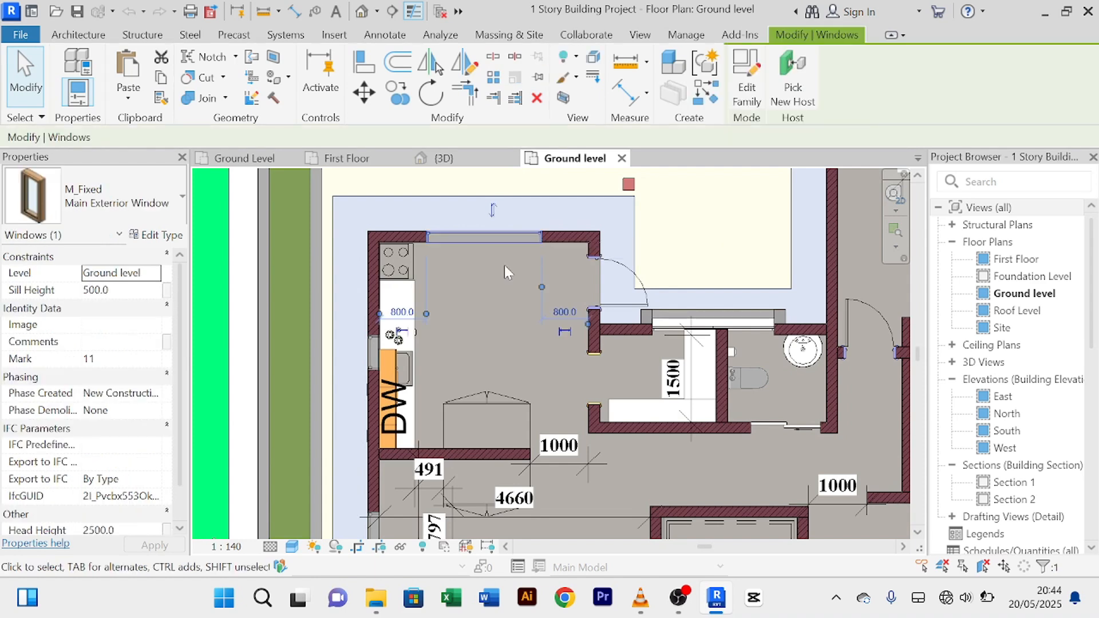
{"action": "scroll", "coordinate": [483, 253], "scroll_direction": "up", "scroll_amount": 3}
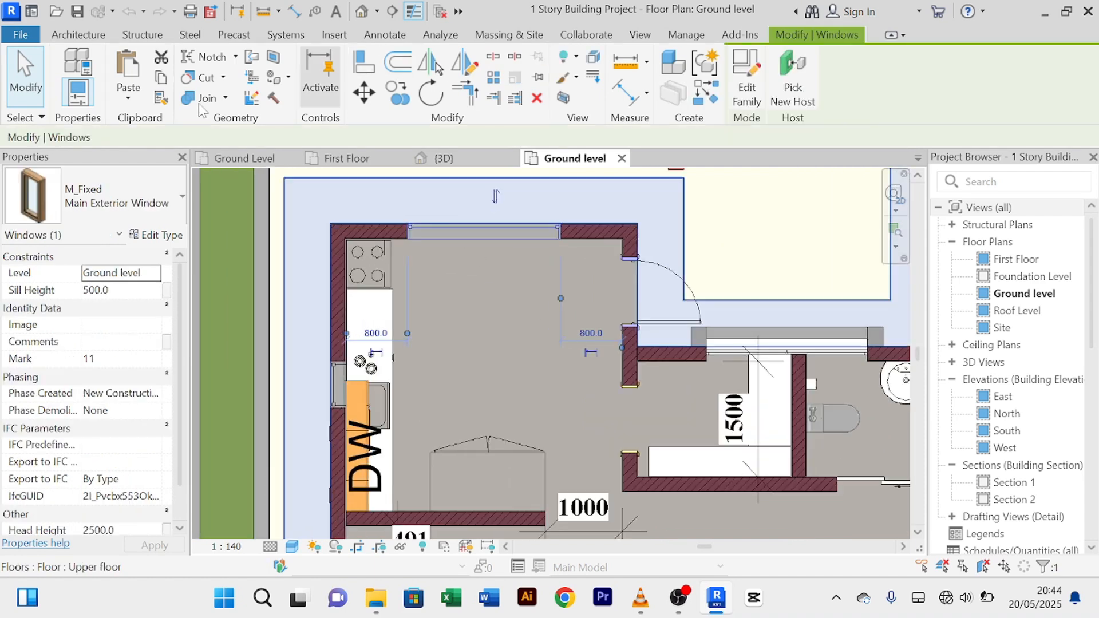
{"action": "left_click", "coordinate": [250, 162]}
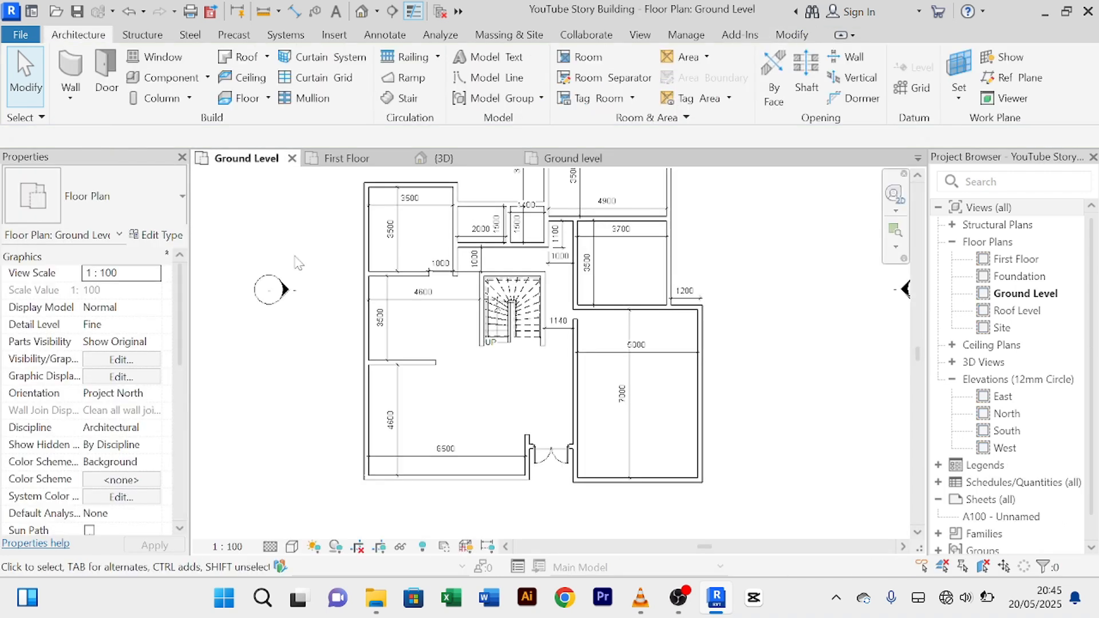
Step: Paste the M_Fixed Main Exterior Window midway along the lower room's west wall, 1300 from each end
{"action": "left_click", "coordinate": [158, 57]}
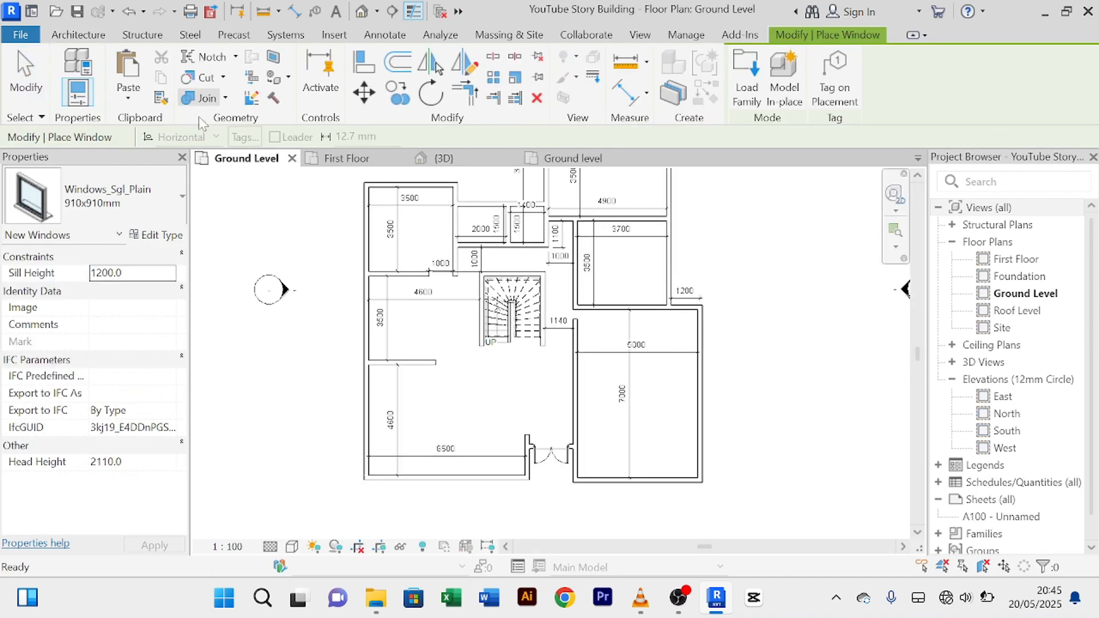
{"action": "left_click", "coordinate": [129, 67]}
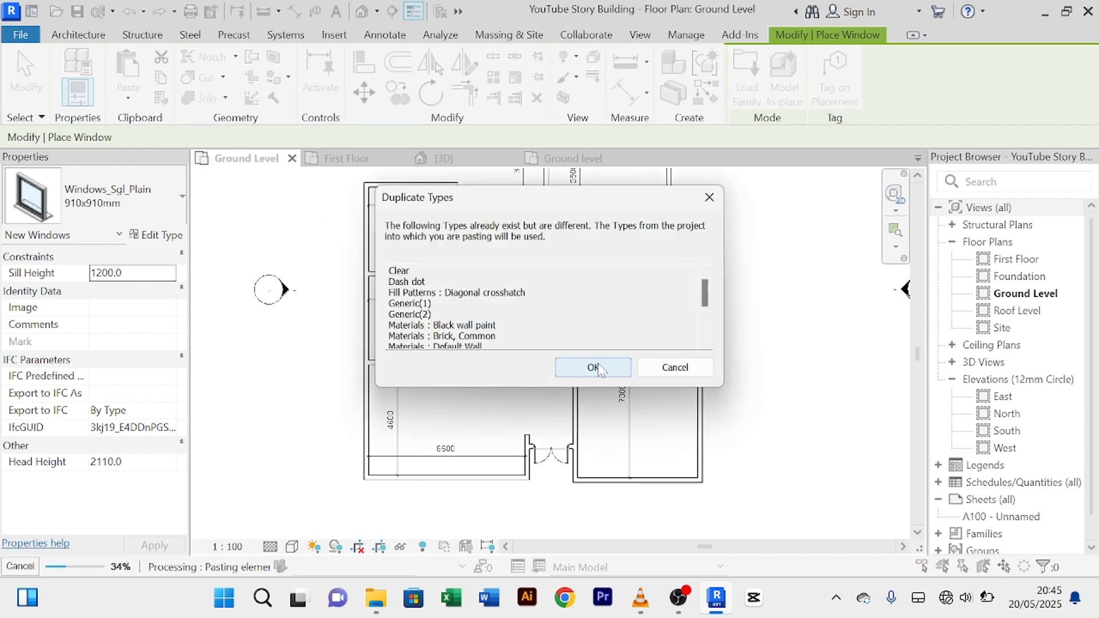
{"action": "left_click", "coordinate": [593, 368]}
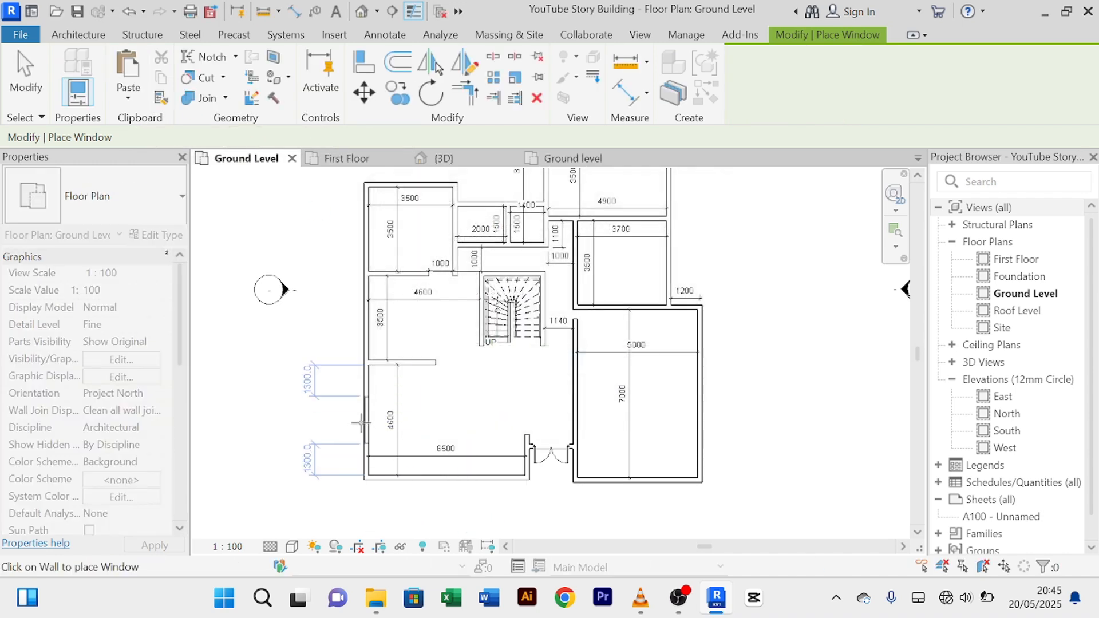
{"action": "scroll", "coordinate": [360, 424], "scroll_direction": "up", "scroll_amount": 5}
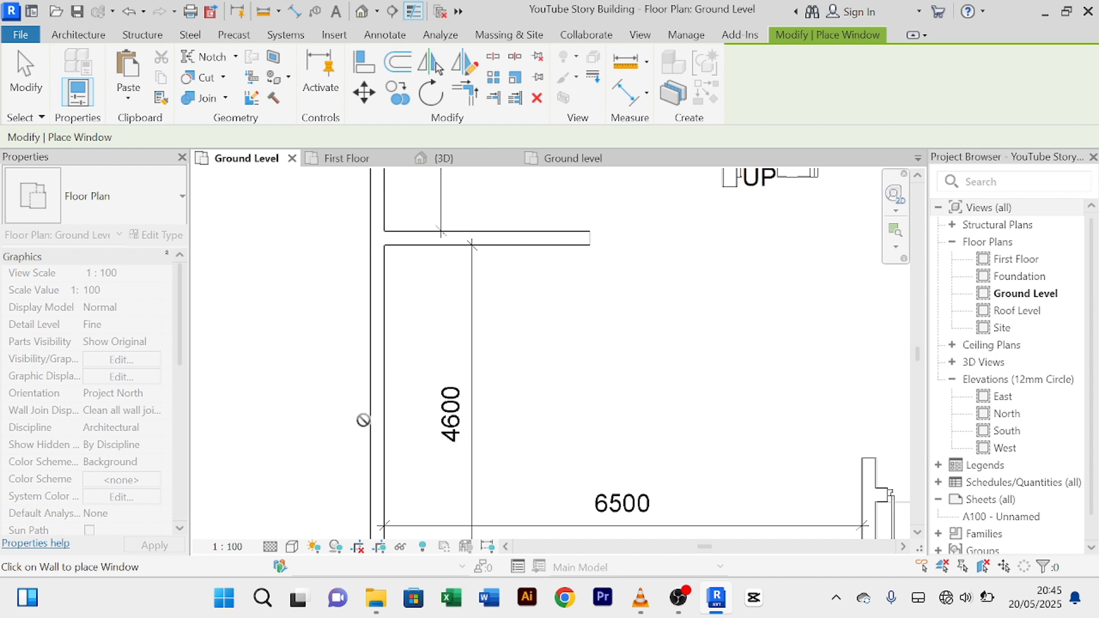
{"action": "scroll", "coordinate": [368, 413], "scroll_direction": "down", "scroll_amount": 1}
{"action": "middle_click_drag", "start_coordinate": [368, 413], "coordinate": [388, 348]}
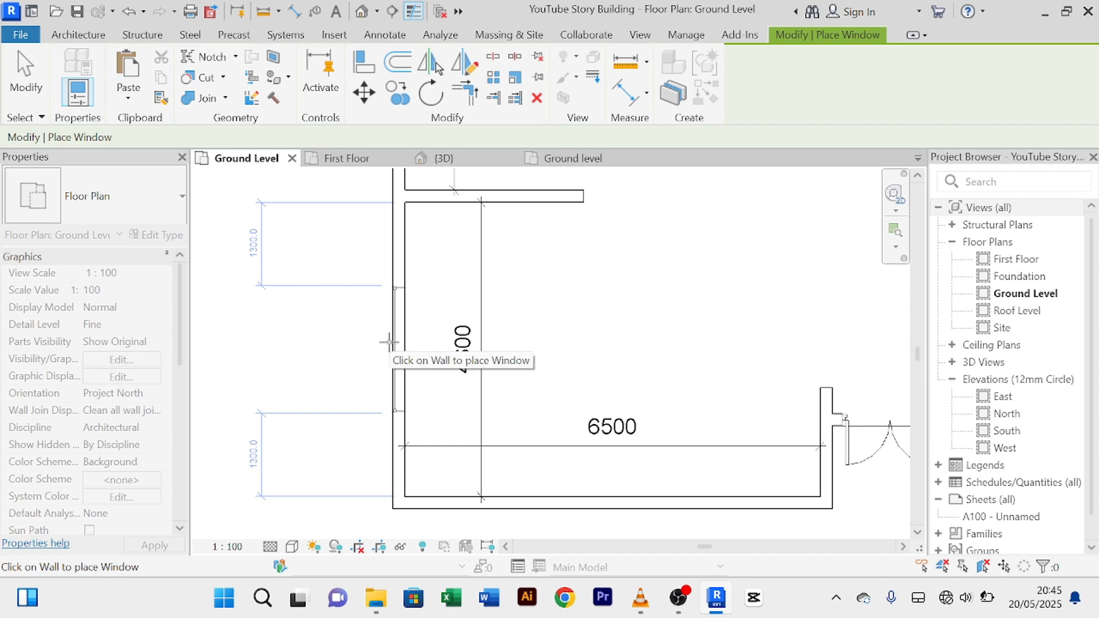
{"action": "left_click", "coordinate": [389, 342]}
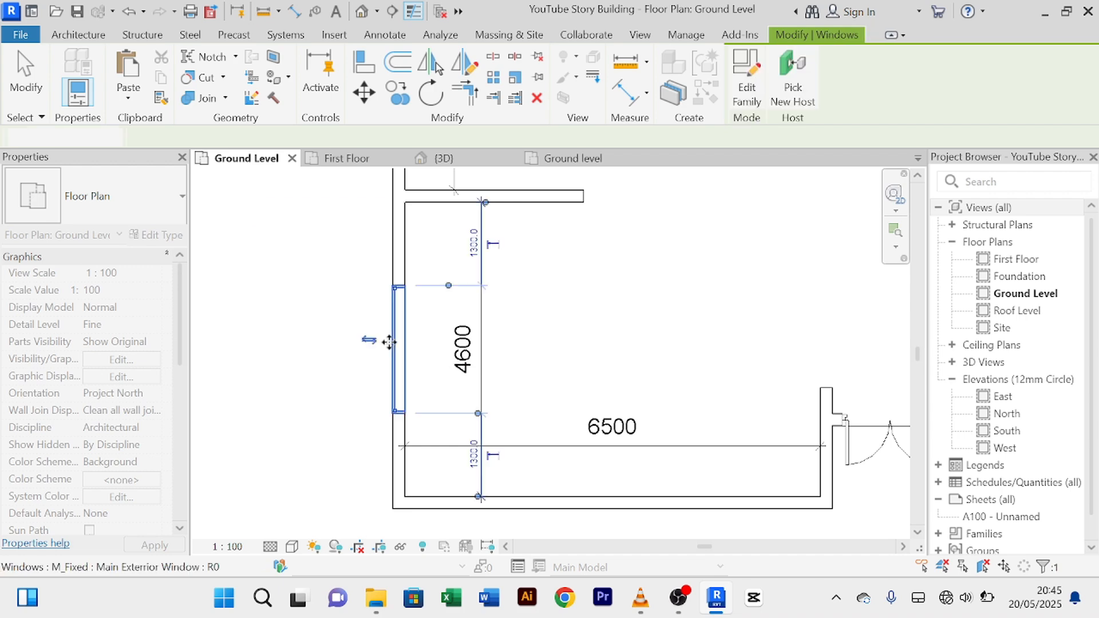
{"action": "scroll", "coordinate": [389, 343], "scroll_direction": "down", "scroll_amount": 2}
{"action": "right_click", "coordinate": [506, 314]}
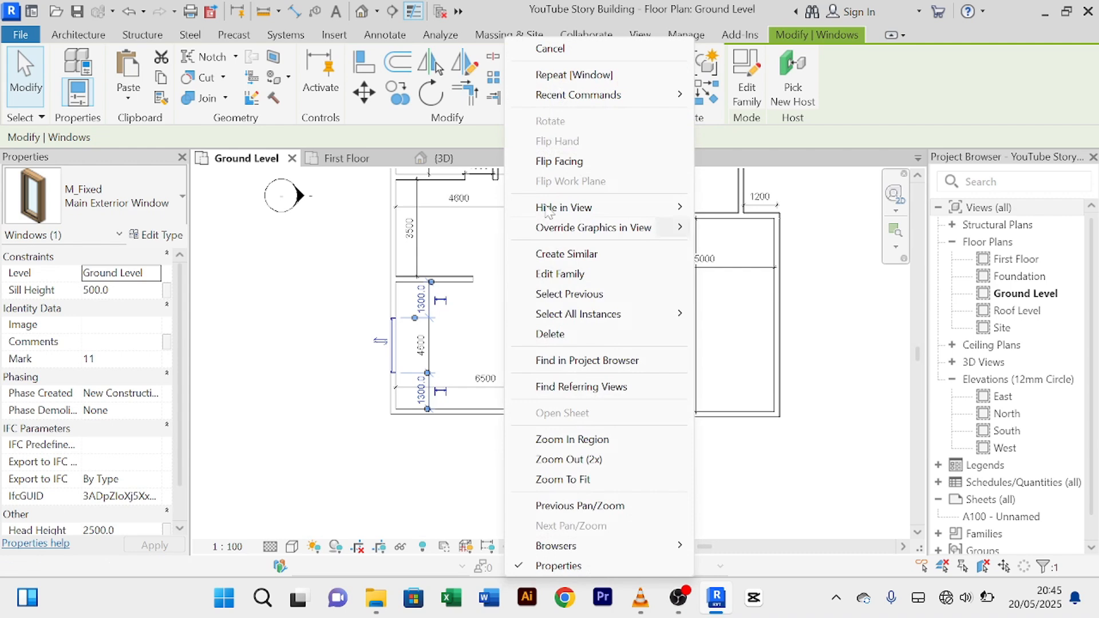
{"action": "left_click", "coordinate": [551, 49]}
Step: End the window command and select the newly placed west-wall window
{"action": "right_click", "coordinate": [529, 316]}
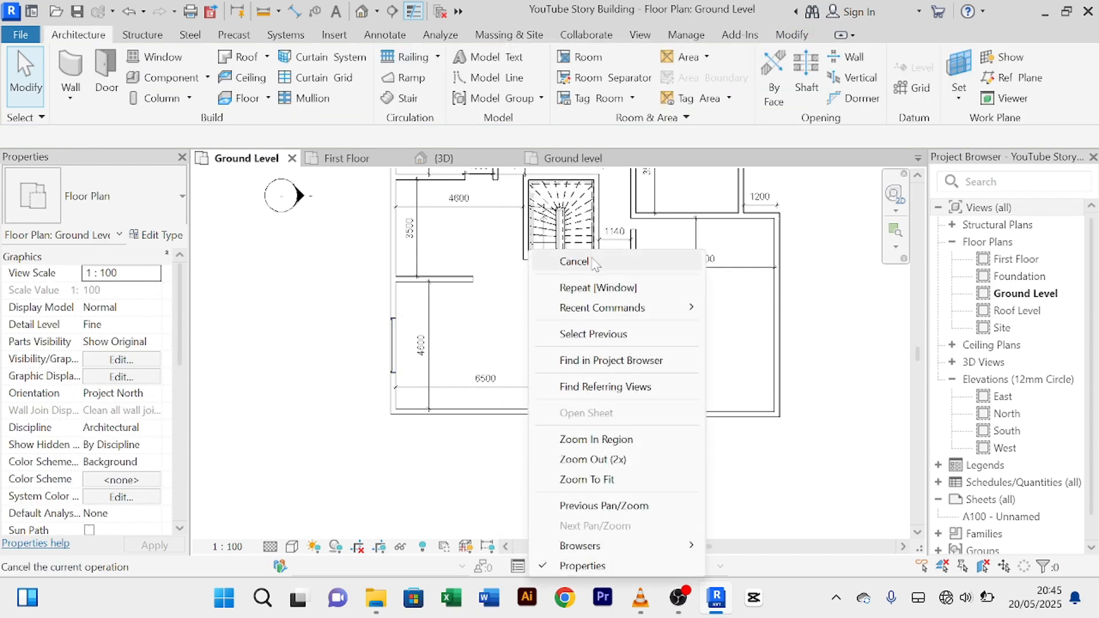
{"action": "left_click", "coordinate": [566, 260]}
{"action": "scroll", "coordinate": [441, 320], "scroll_direction": "up", "scroll_amount": 1}
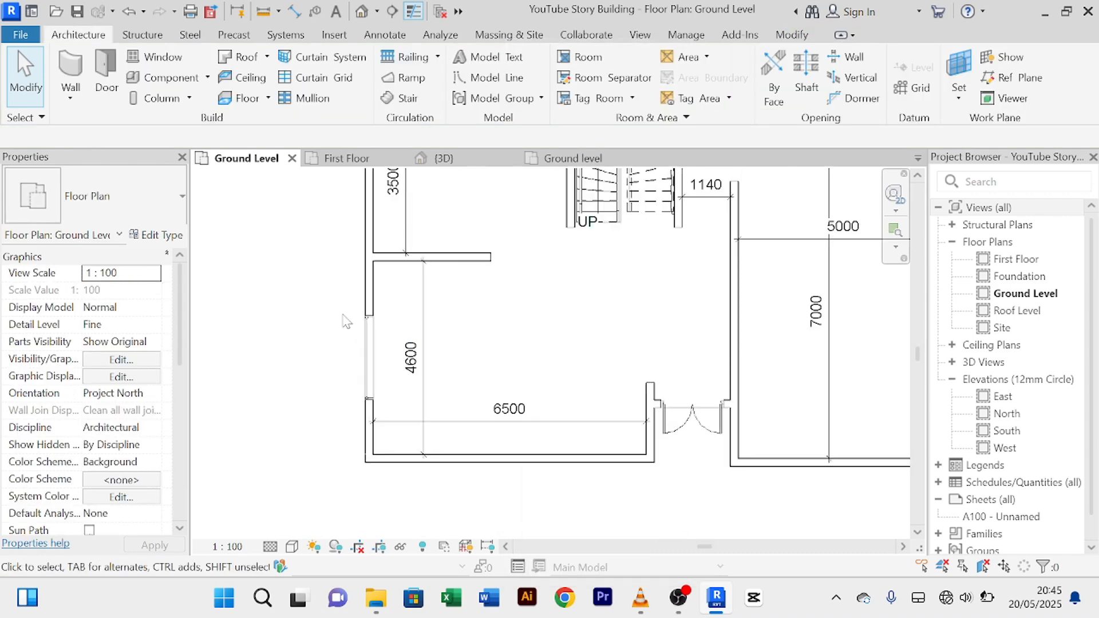
{"action": "left_click", "coordinate": [370, 349]}
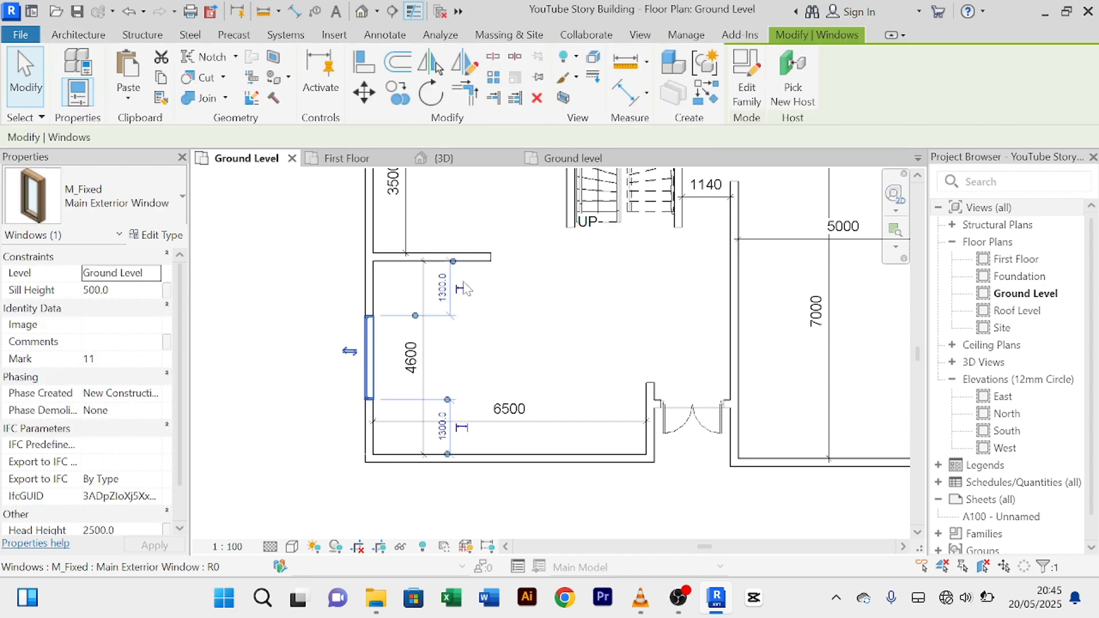
Step: Place another fixed window on the upper west wall, then cancel window placement
{"action": "left_click", "coordinate": [707, 95]}
{"action": "middle_click_drag", "start_coordinate": [535, 362], "coordinate": [521, 510]}
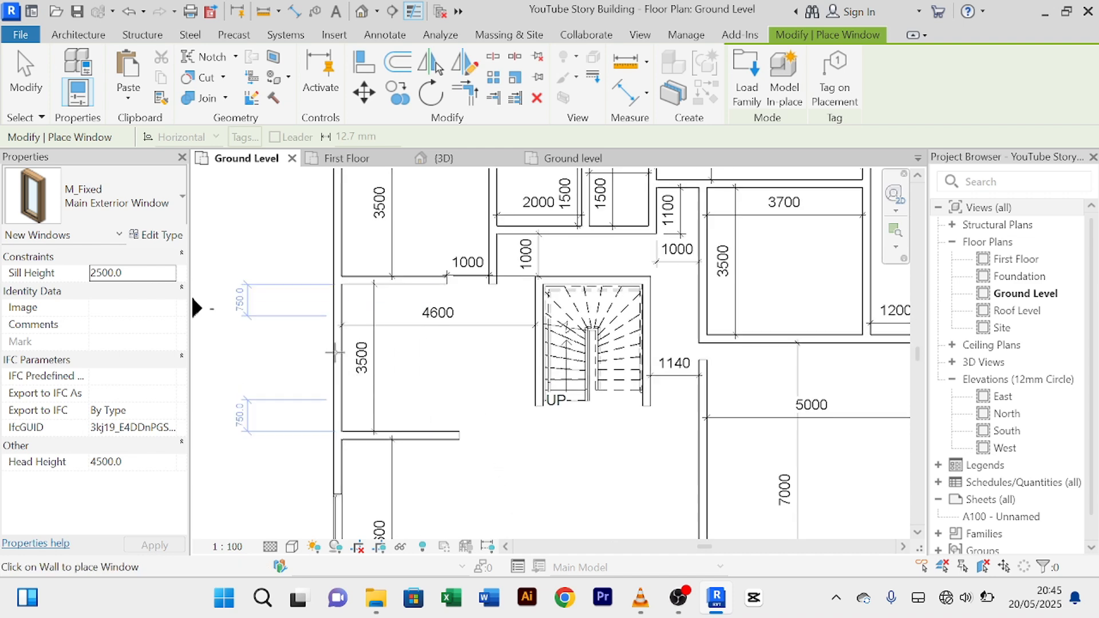
{"action": "left_click", "coordinate": [334, 352]}
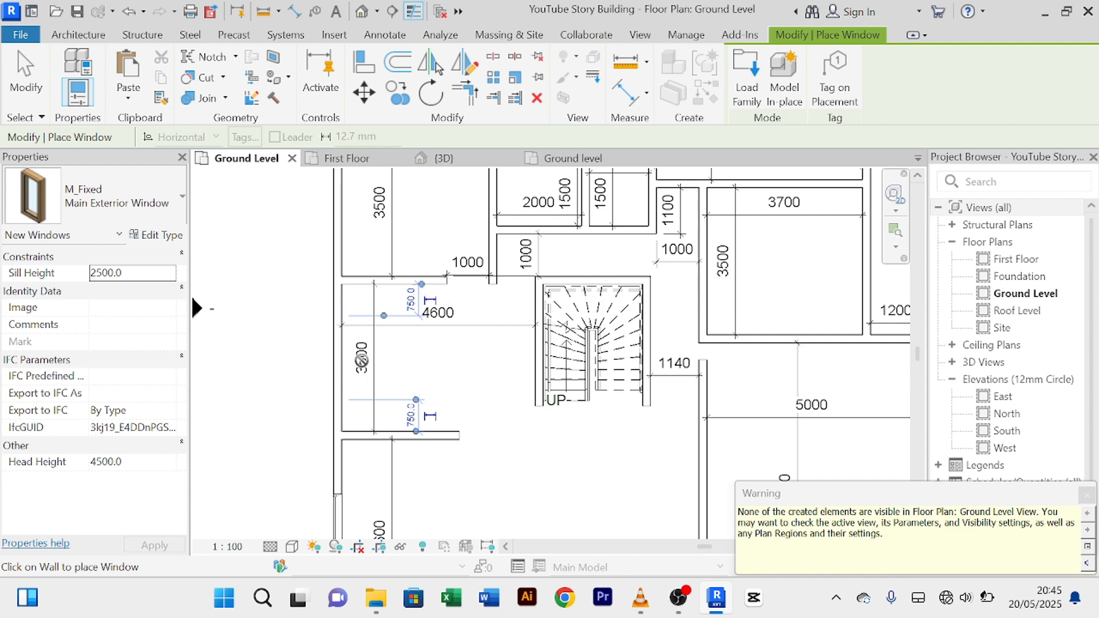
{"action": "right_click", "coordinate": [290, 303]}
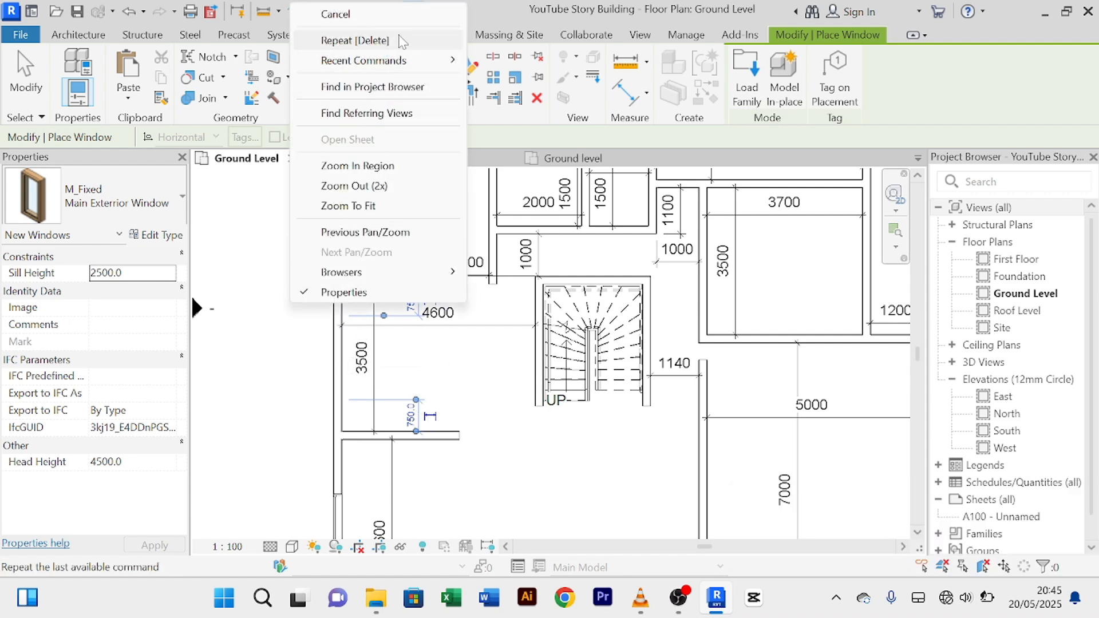
{"action": "left_click", "coordinate": [410, 14]}
{"action": "right_click", "coordinate": [282, 314]}
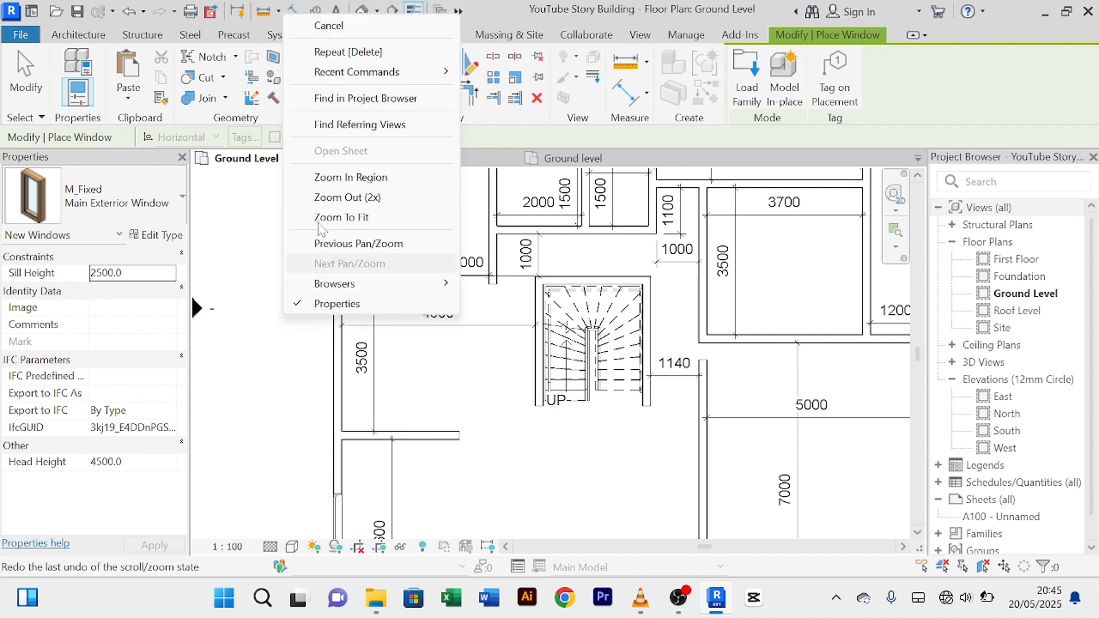
{"action": "left_click", "coordinate": [405, 25]}
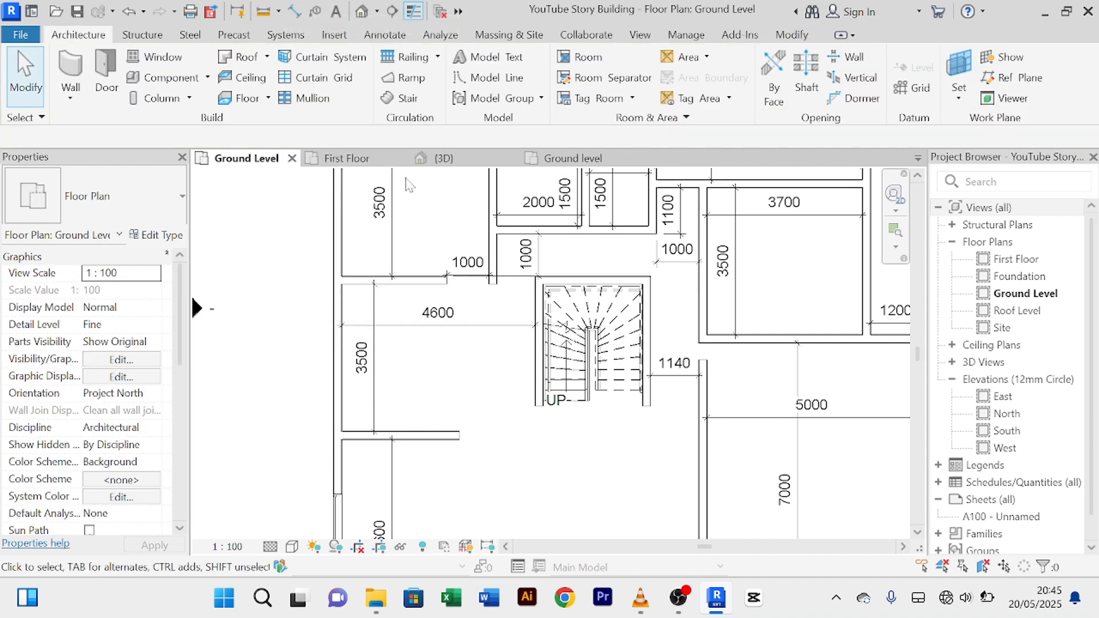
Step: Switch to the {3D} view and orbit from the side-wall windows round to the front entrance door
{"action": "left_click", "coordinate": [450, 159]}
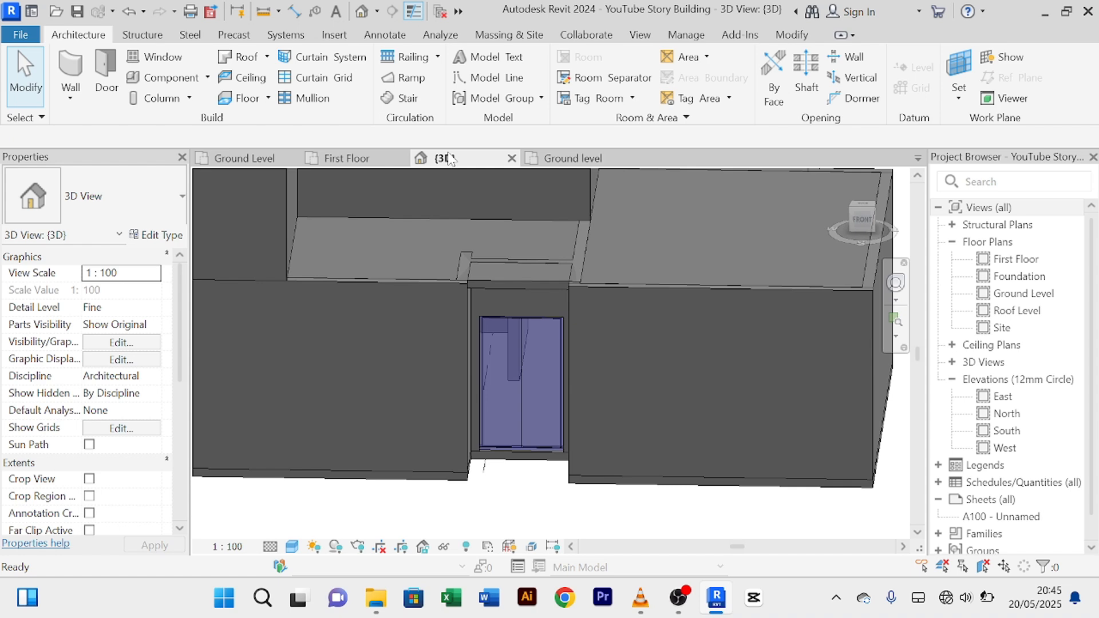
{"action": "scroll", "coordinate": [541, 260], "scroll_direction": "down", "scroll_amount": 3}
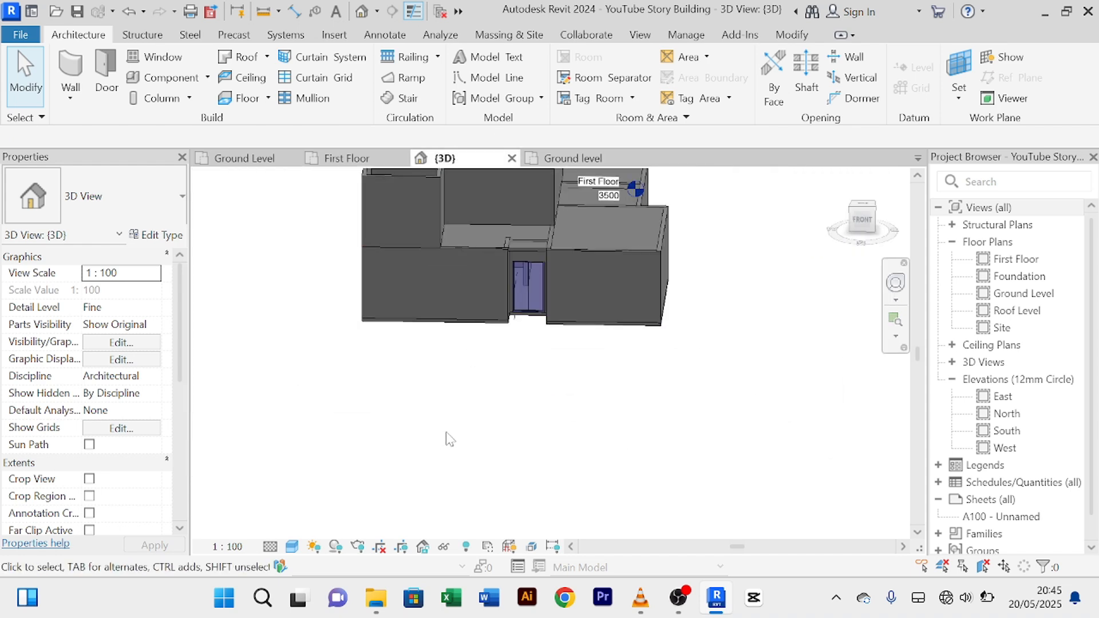
{"action": "middle_click_drag", "start_coordinate": [449, 439], "coordinate": [709, 383], "text": "shift"}
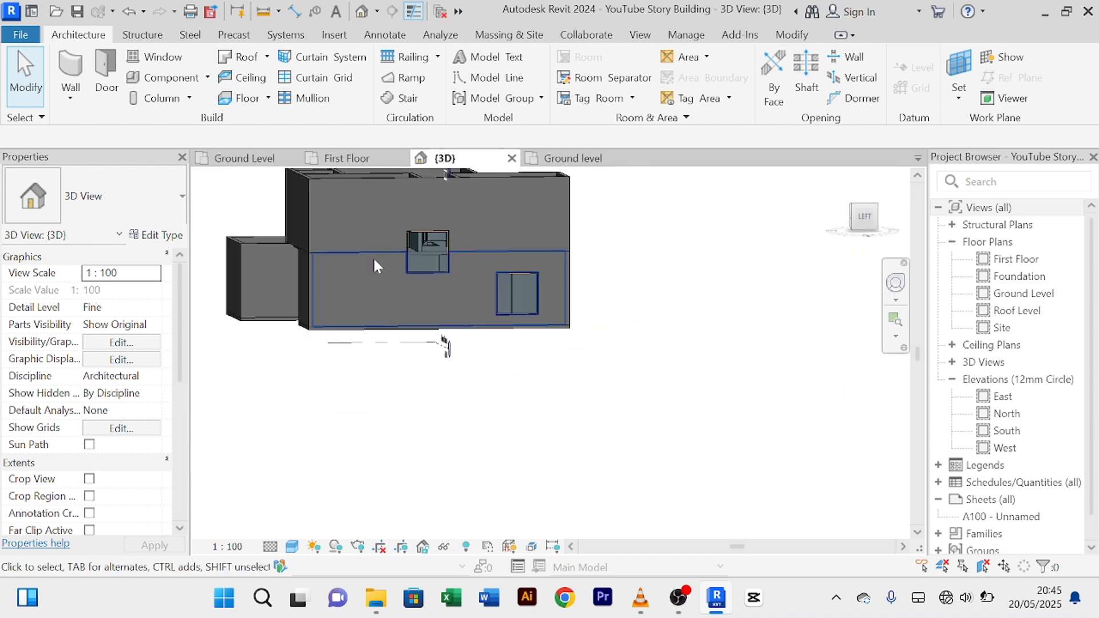
{"action": "scroll", "coordinate": [492, 269], "scroll_direction": "up", "scroll_amount": 2}
{"action": "scroll", "coordinate": [468, 270], "scroll_direction": "up", "scroll_amount": 3}
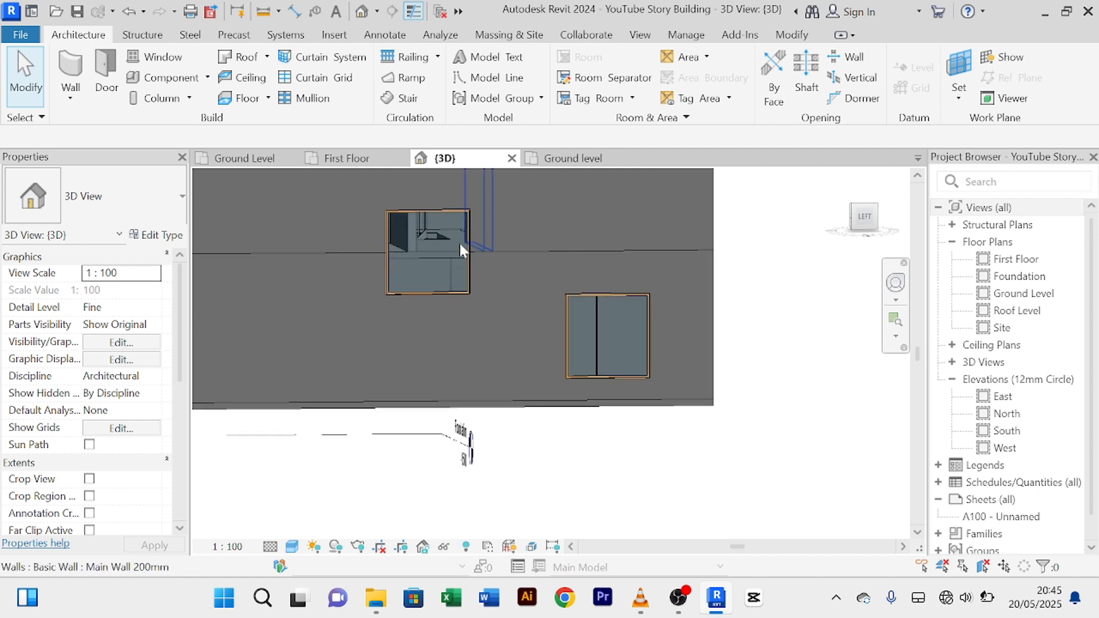
{"action": "scroll", "coordinate": [725, 455], "scroll_direction": "down", "scroll_amount": 1}
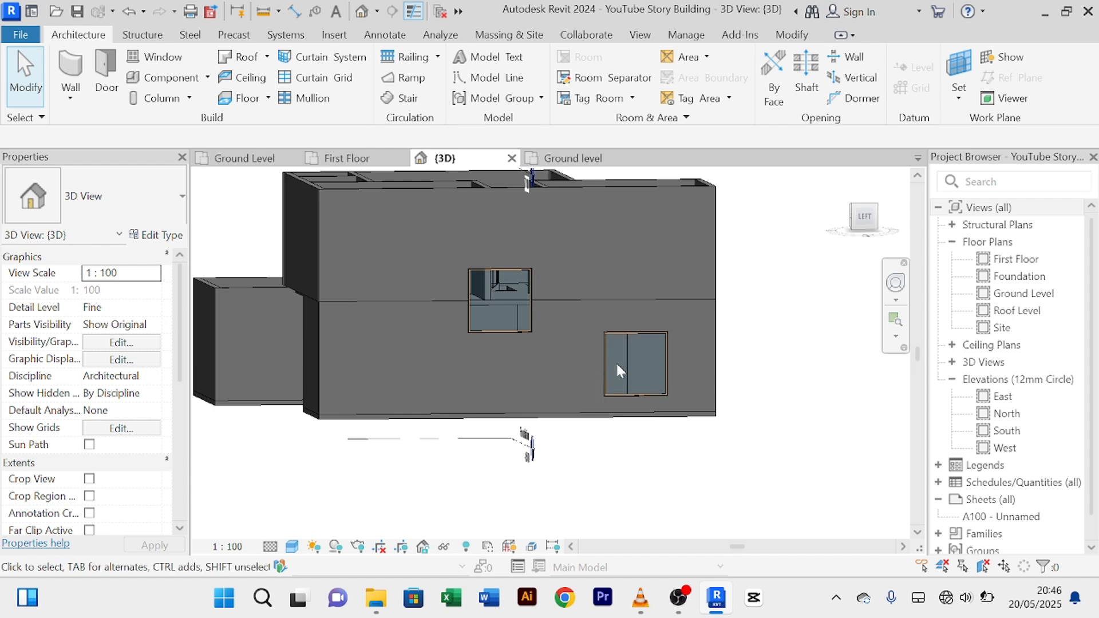
{"action": "scroll", "coordinate": [630, 358], "scroll_direction": "up", "scroll_amount": 3}
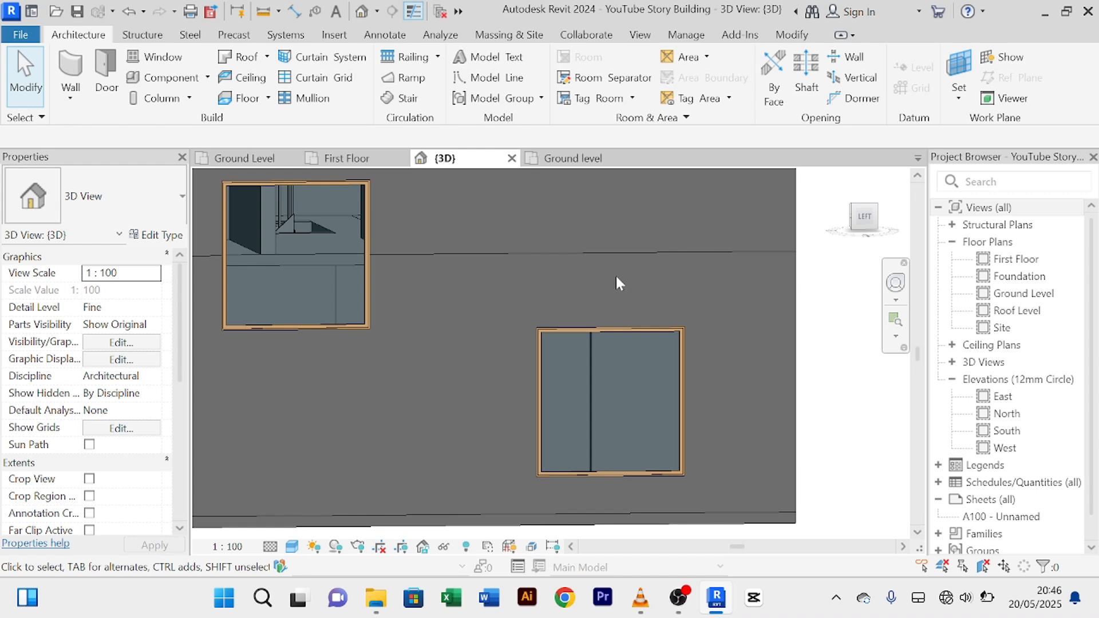
{"action": "scroll", "coordinate": [615, 273], "scroll_direction": "down", "scroll_amount": 3}
{"action": "middle_click_drag", "start_coordinate": [689, 342], "coordinate": [570, 369], "text": "shift"}
{"action": "left_click", "coordinate": [636, 296]}
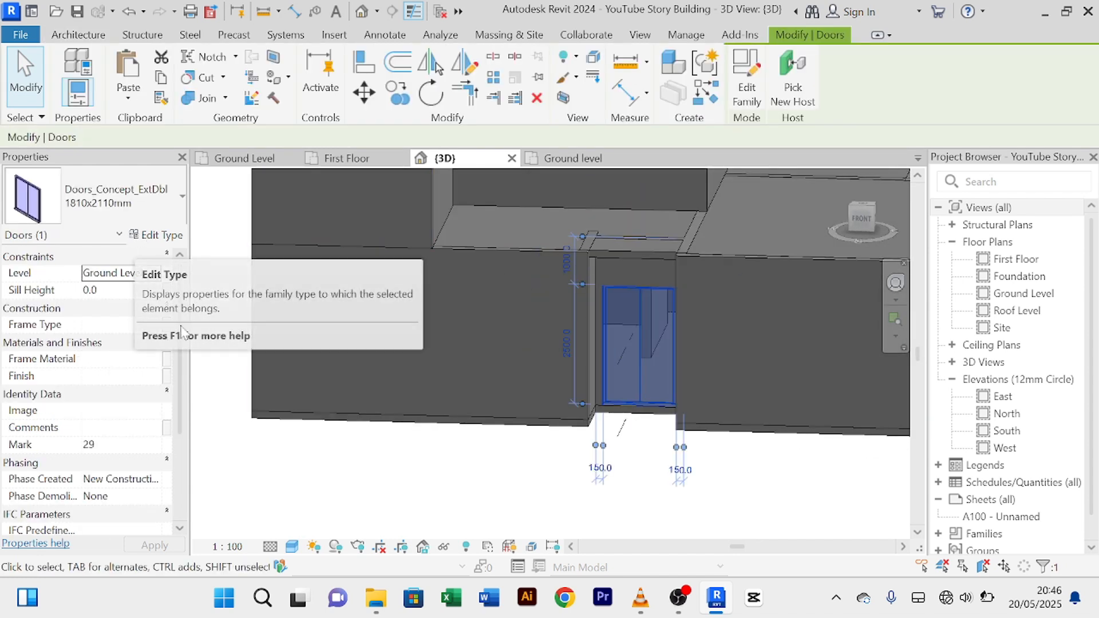
{"action": "scroll", "coordinate": [121, 415], "scroll_direction": "down", "scroll_amount": 3}
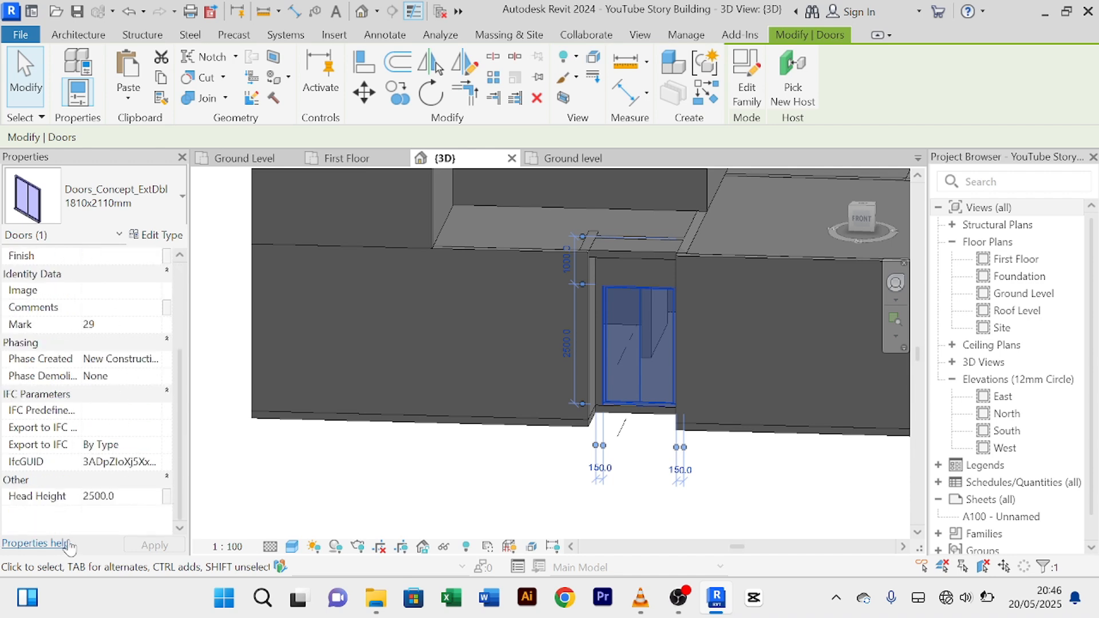
{"action": "left_click", "coordinate": [123, 497]}
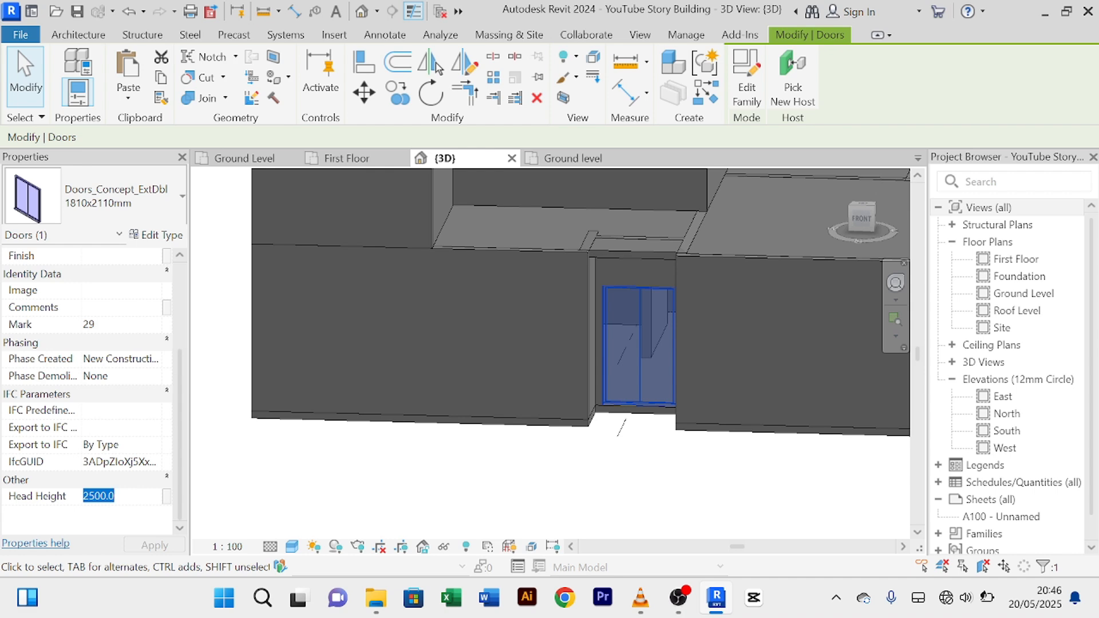
{"action": "scroll", "coordinate": [307, 474], "scroll_direction": "down", "scroll_amount": 2}
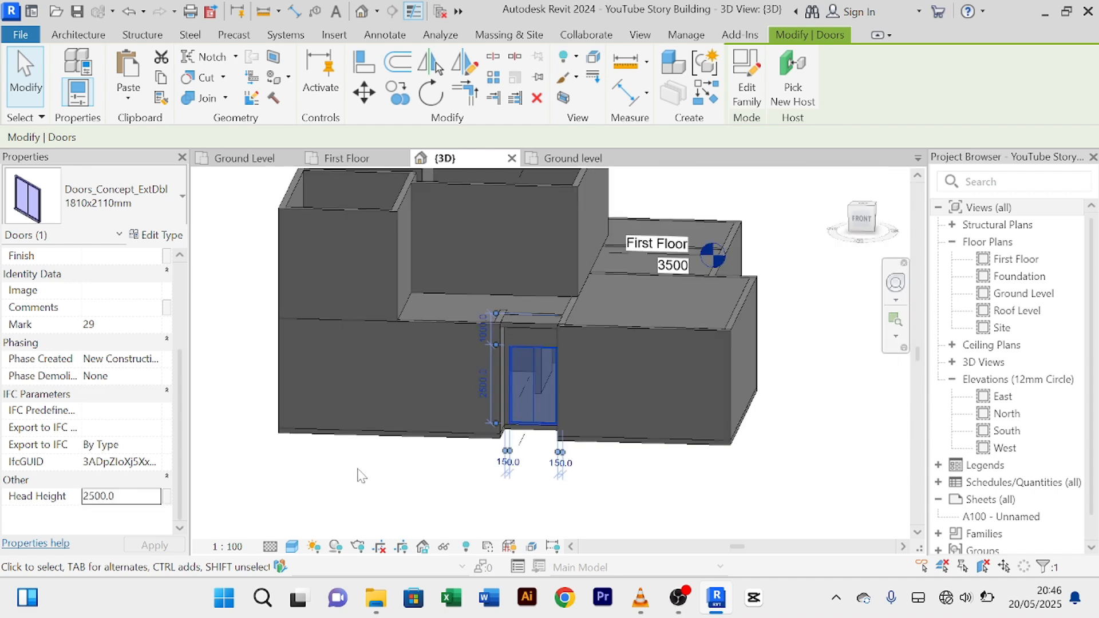
{"action": "middle_click_drag", "start_coordinate": [364, 475], "coordinate": [338, 424], "text": "shift"}
Step: Set the higher side-wall window's head height to 2500.0, giving it a 500 sill
{"action": "scroll", "coordinate": [339, 427], "scroll_direction": "up", "scroll_amount": 3}
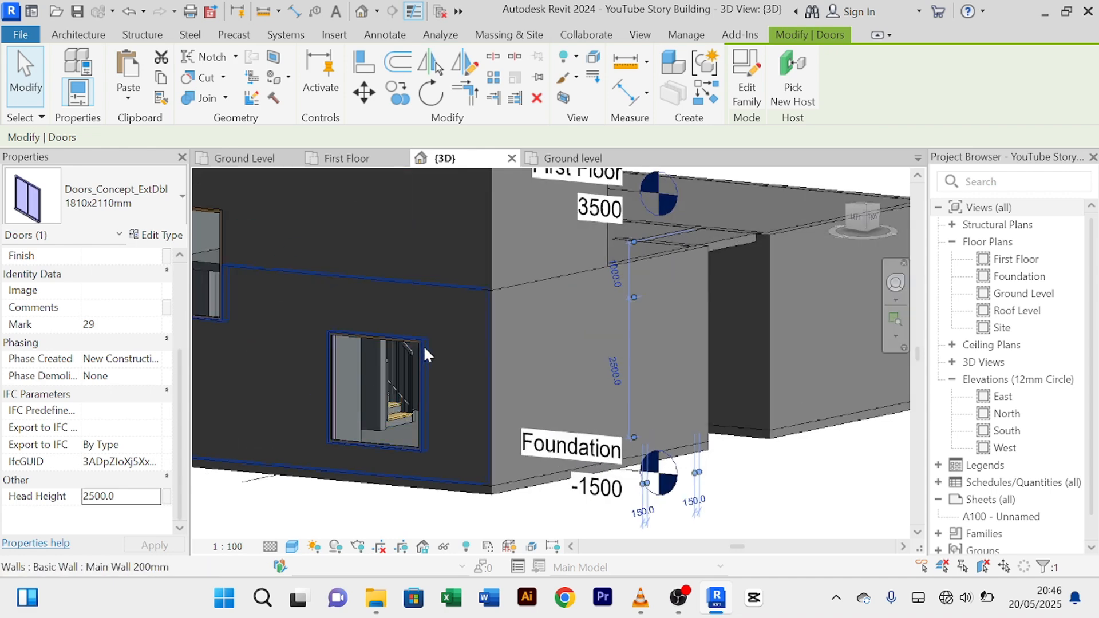
{"action": "scroll", "coordinate": [418, 346], "scroll_direction": "up", "scroll_amount": 2}
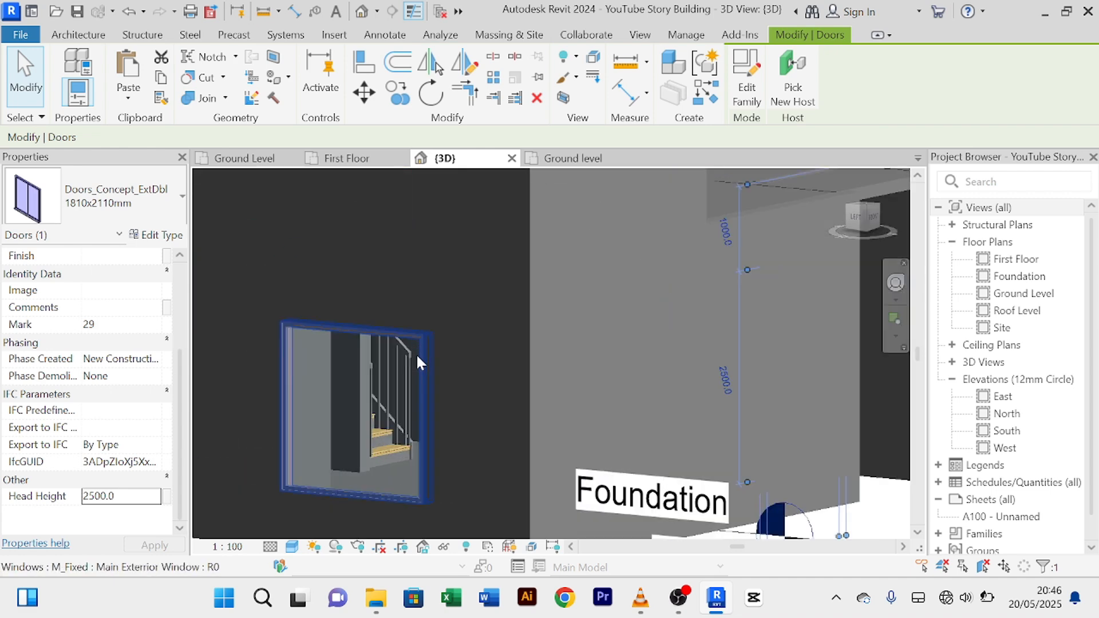
{"action": "left_click", "coordinate": [418, 395]}
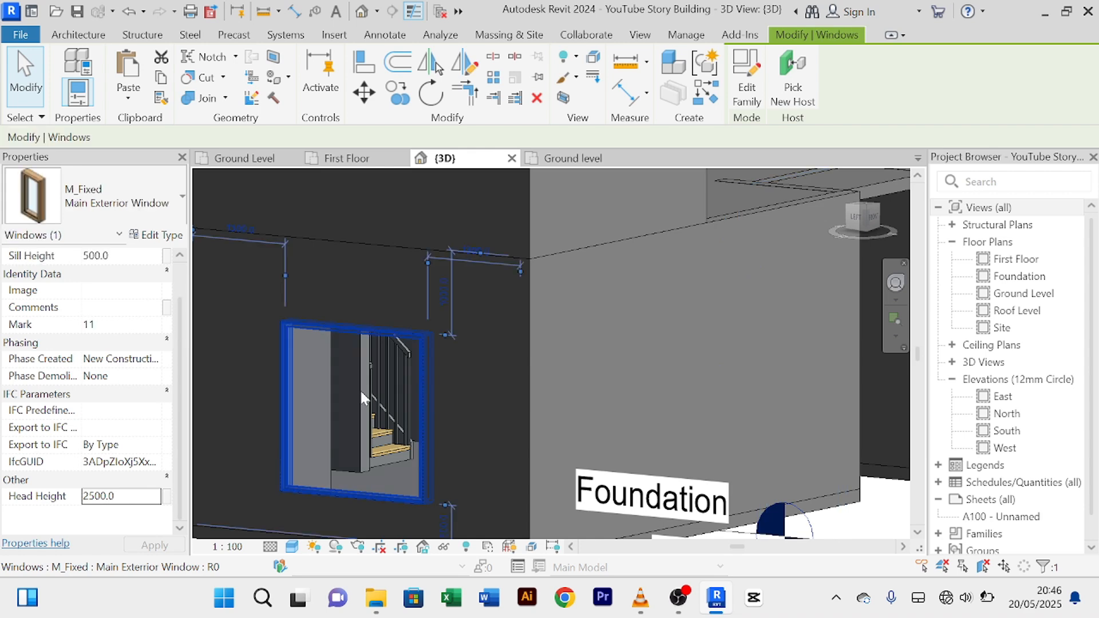
{"action": "double_click", "coordinate": [130, 503]}
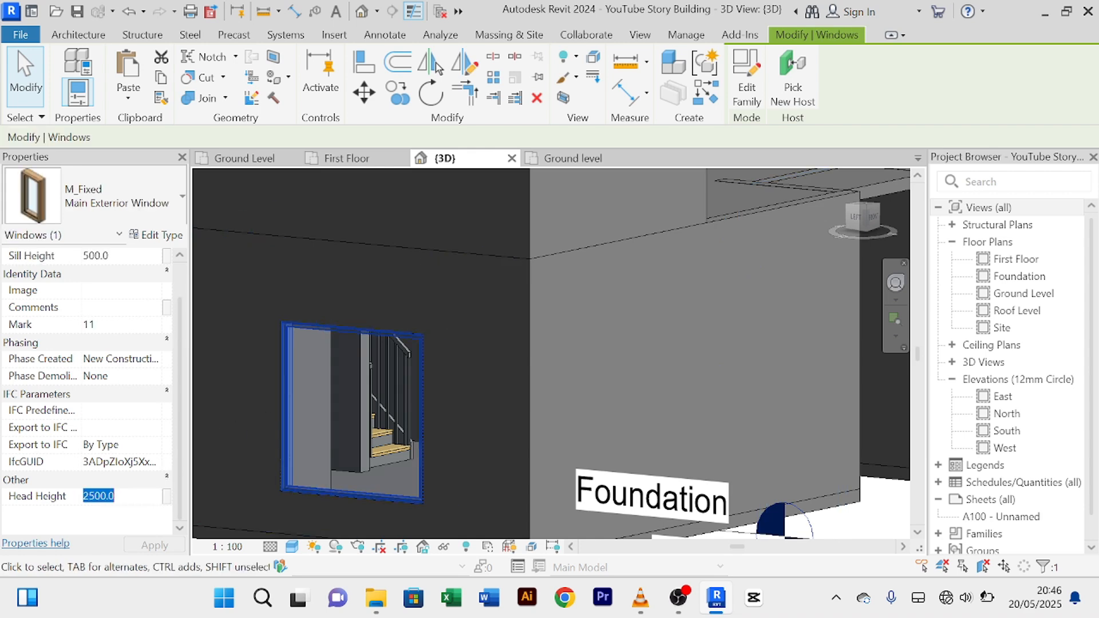
{"action": "scroll", "coordinate": [452, 393], "scroll_direction": "down", "scroll_amount": 2}
{"action": "middle_click_drag", "start_coordinate": [453, 404], "coordinate": [569, 414]}
{"action": "scroll", "coordinate": [374, 368], "scroll_direction": "up", "scroll_amount": 2}
{"action": "left_click", "coordinate": [368, 331]}
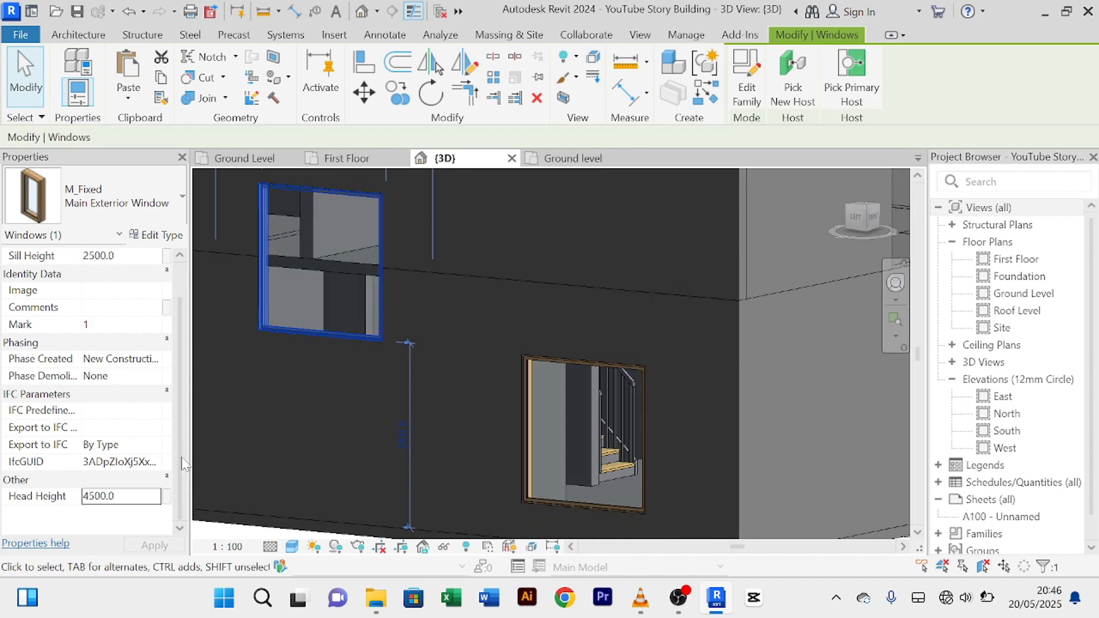
{"action": "left_click", "coordinate": [130, 499]}
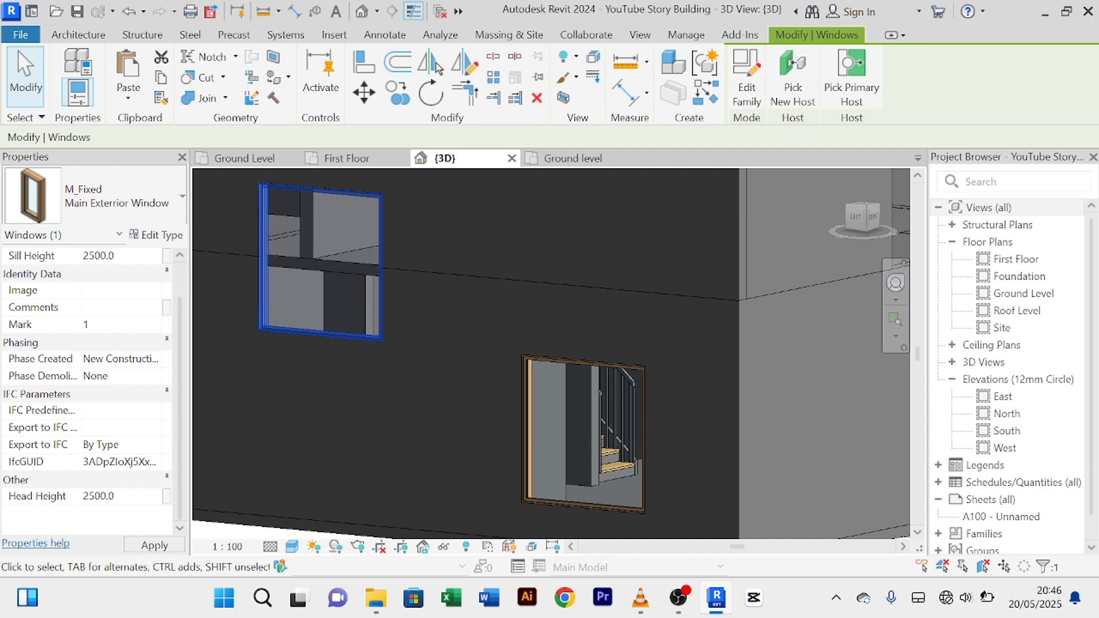
{"action": "scroll", "coordinate": [468, 462], "scroll_direction": "up", "scroll_amount": 2}
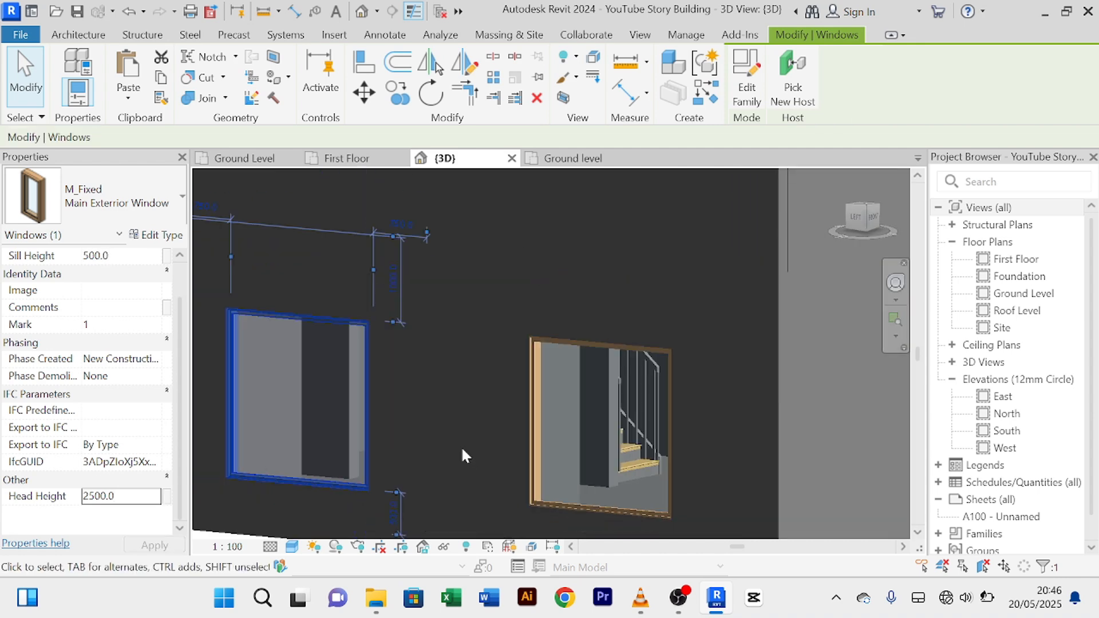
{"action": "middle_click_drag", "start_coordinate": [462, 445], "coordinate": [494, 365]}
{"action": "scroll", "coordinate": [493, 359], "scroll_direction": "up", "scroll_amount": 3}
{"action": "scroll", "coordinate": [307, 458], "scroll_direction": "down", "scroll_amount": 2}
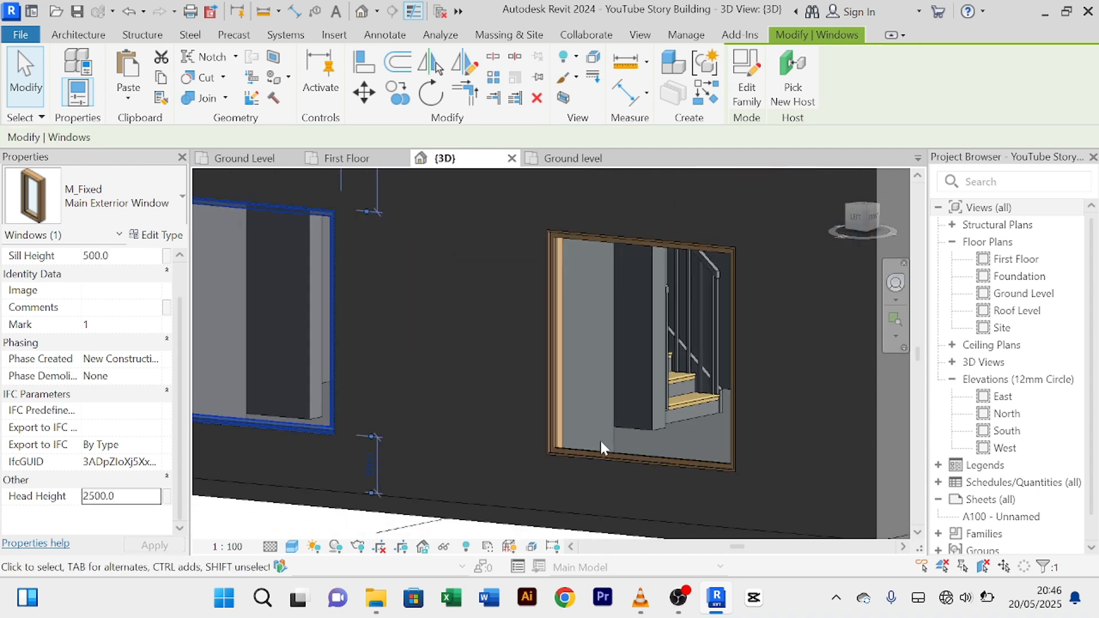
{"action": "scroll", "coordinate": [518, 412], "scroll_direction": "down", "scroll_amount": 1}
{"action": "scroll", "coordinate": [530, 405], "scroll_direction": "up", "scroll_amount": 3}
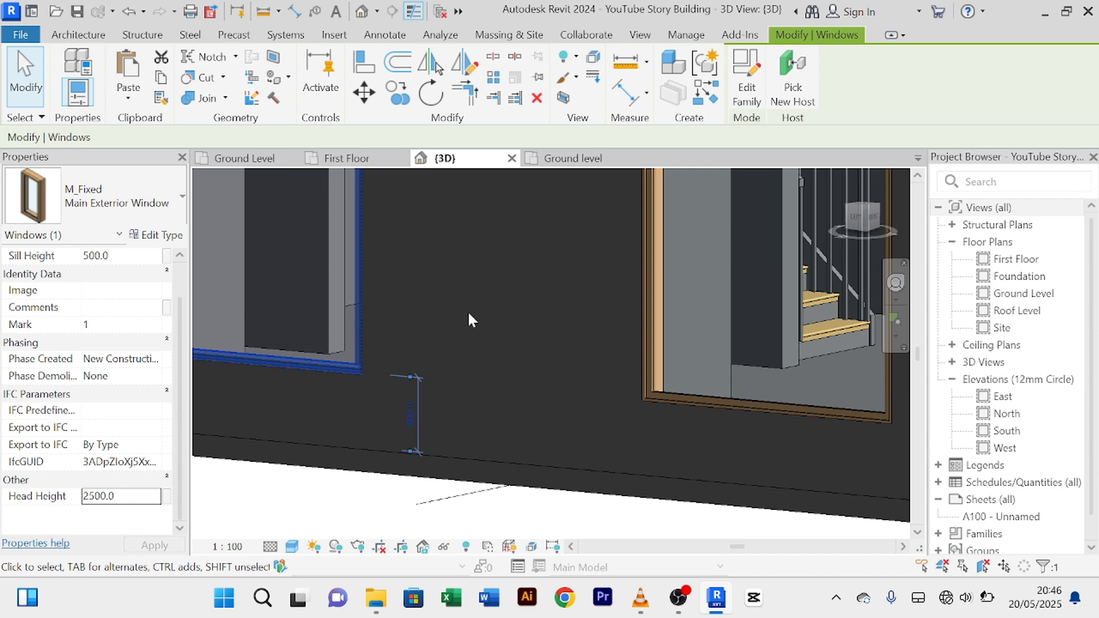
{"action": "scroll", "coordinate": [468, 314], "scroll_direction": "down", "scroll_amount": 2}
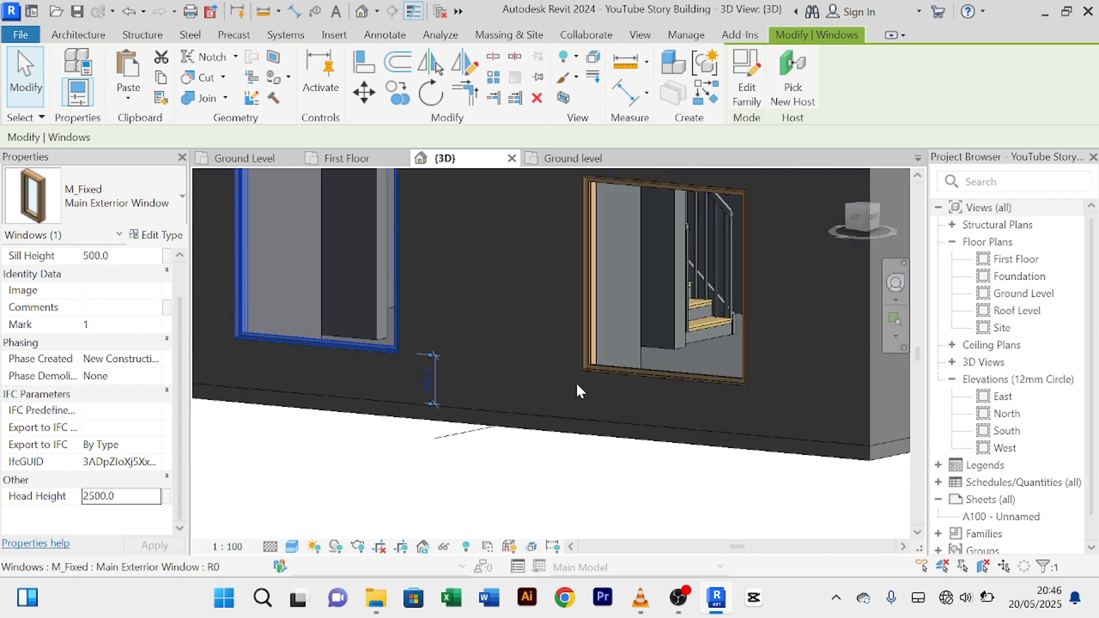
Step: Review both side-wall windows at matching height and select one to check its type
{"action": "left_click", "coordinate": [493, 468]}
{"action": "scroll", "coordinate": [576, 304], "scroll_direction": "up", "scroll_amount": 3}
{"action": "scroll", "coordinate": [540, 305], "scroll_direction": "down", "scroll_amount": 4}
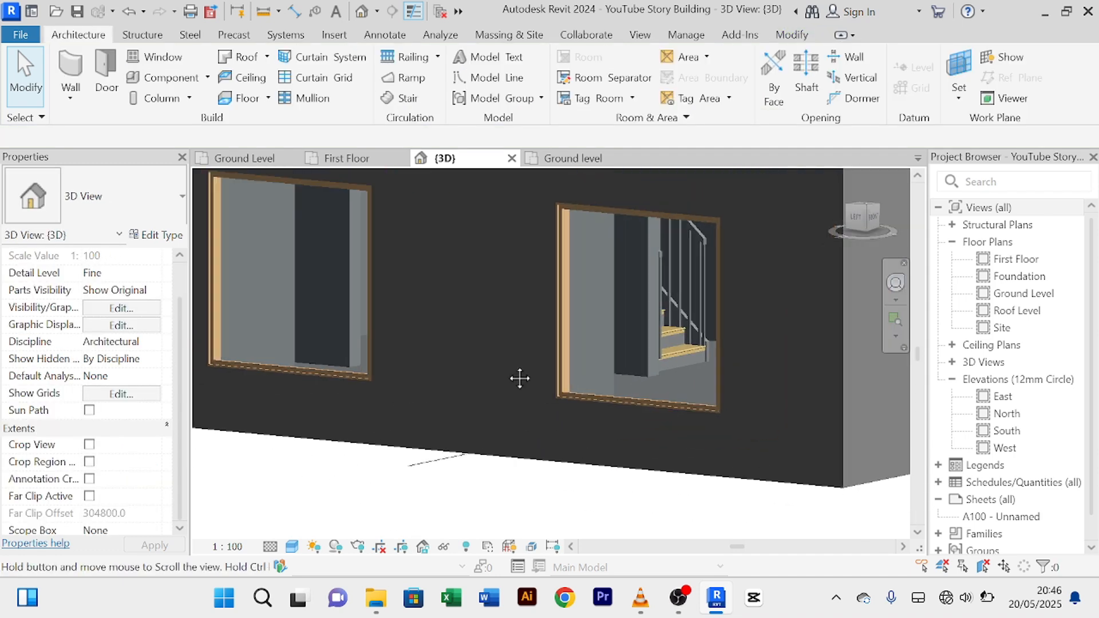
{"action": "scroll", "coordinate": [403, 314], "scroll_direction": "up", "scroll_amount": 4}
{"action": "scroll", "coordinate": [403, 314], "scroll_direction": "up", "scroll_amount": 1}
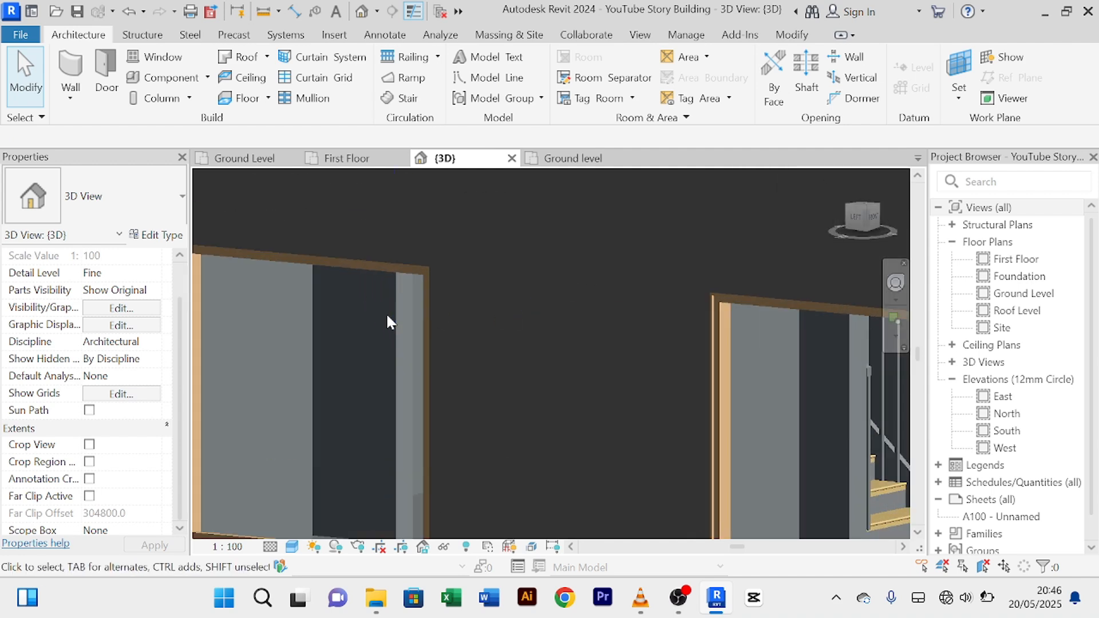
{"action": "scroll", "coordinate": [387, 319], "scroll_direction": "down", "scroll_amount": 4}
{"action": "scroll", "coordinate": [436, 385], "scroll_direction": "up", "scroll_amount": 2}
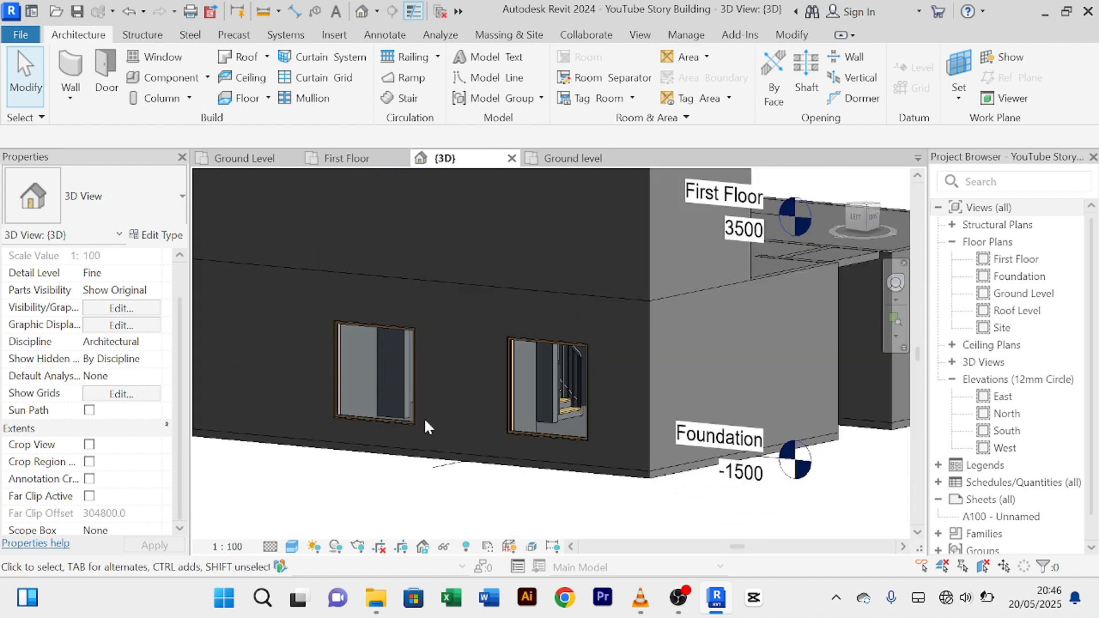
{"action": "left_click", "coordinate": [589, 400]}
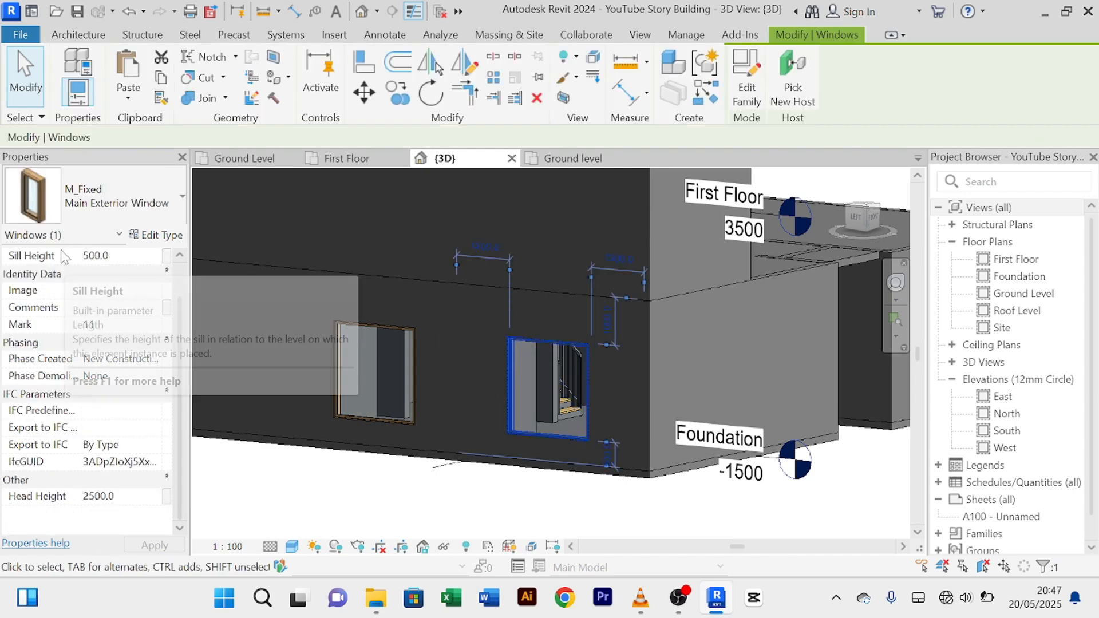
Step: Change the M_Fixed Main Exterior Window type's Height from 2000 to 1800
{"action": "left_click", "coordinate": [143, 235]}
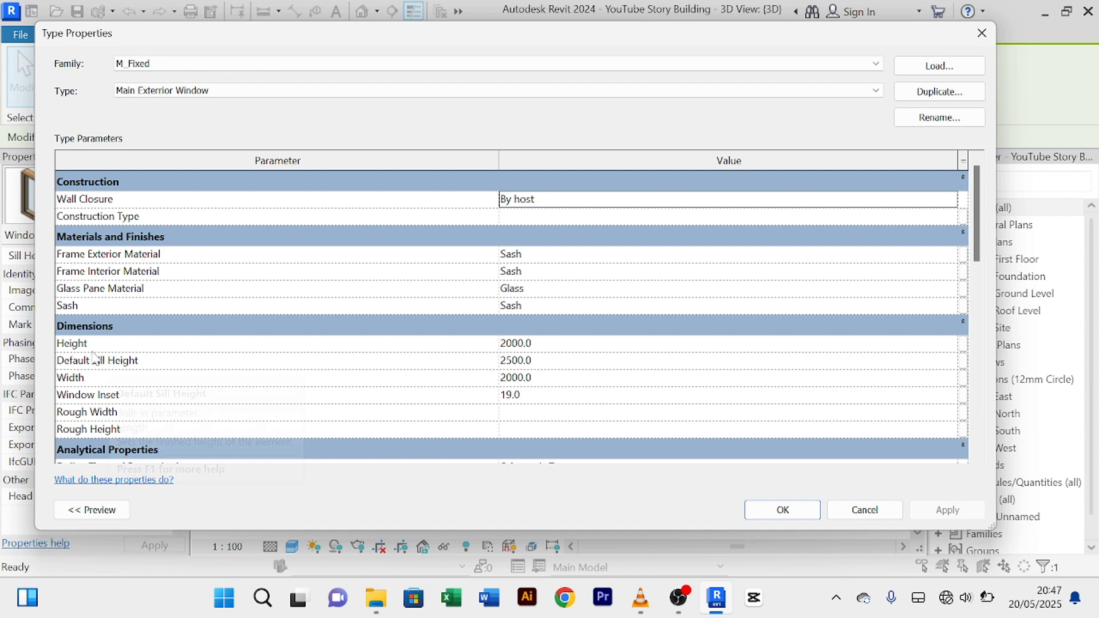
{"action": "left_click", "coordinate": [571, 346]}
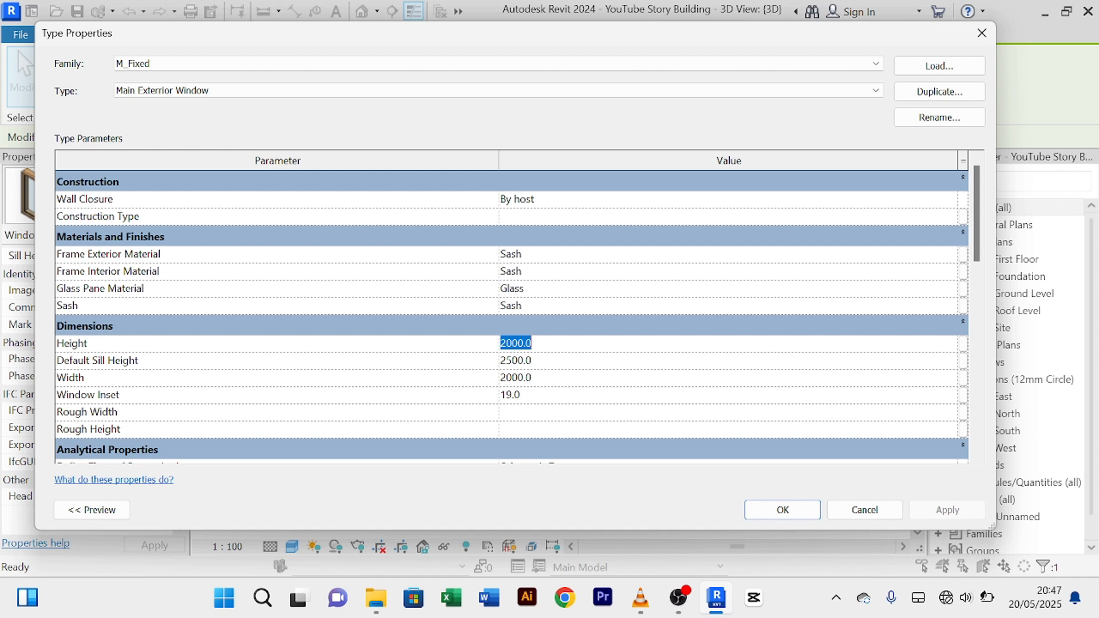
{"action": "type", "text": "1800"}
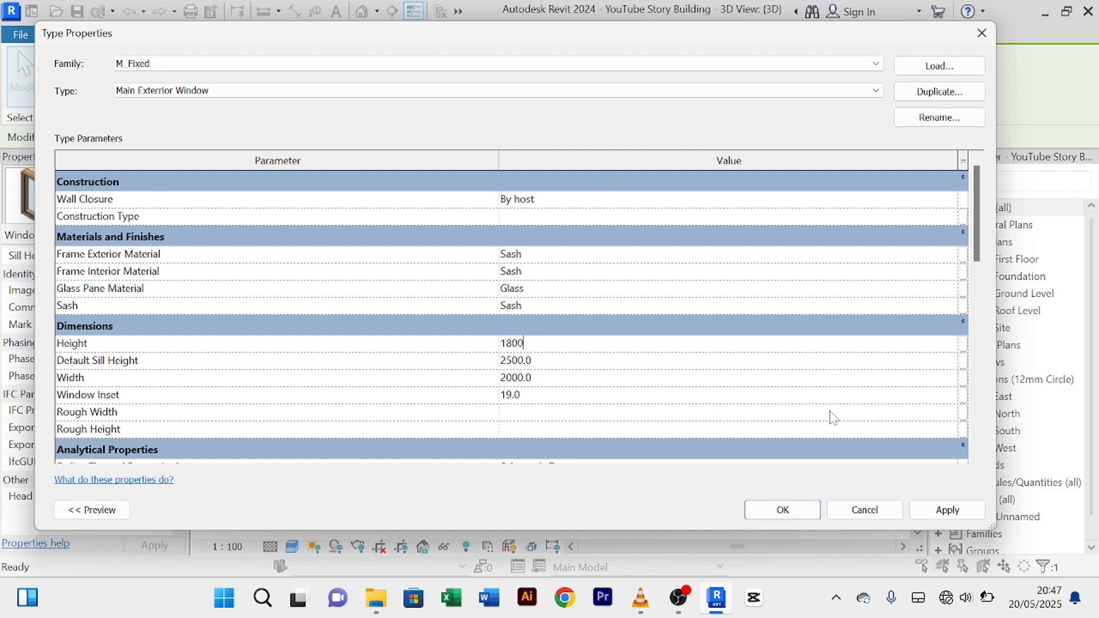
{"action": "left_click", "coordinate": [938, 512]}
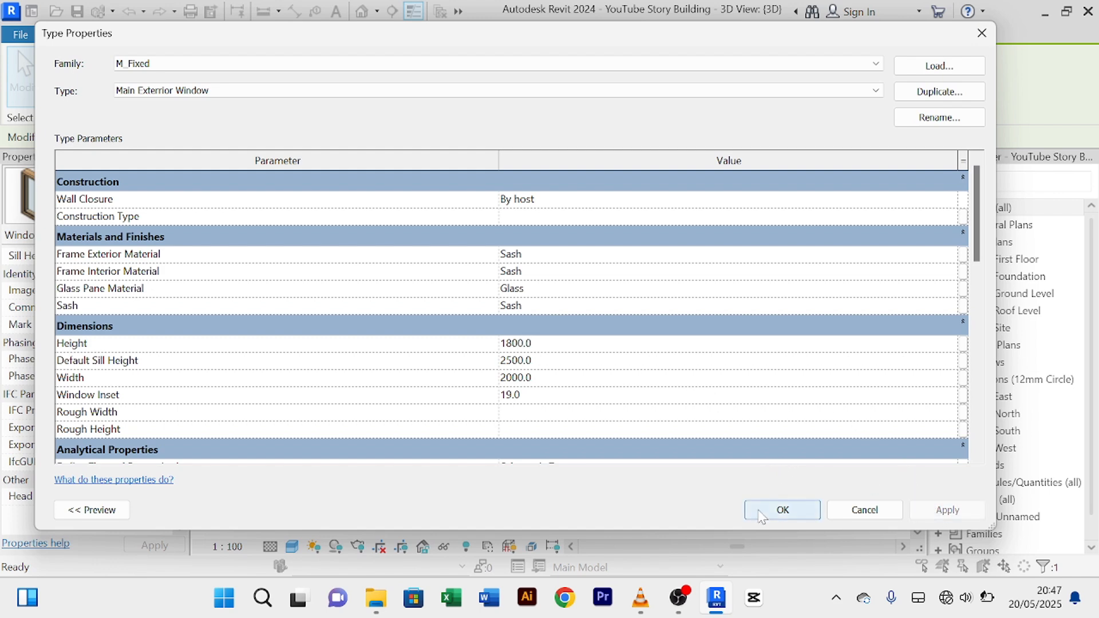
{"action": "left_click", "coordinate": [760, 513]}
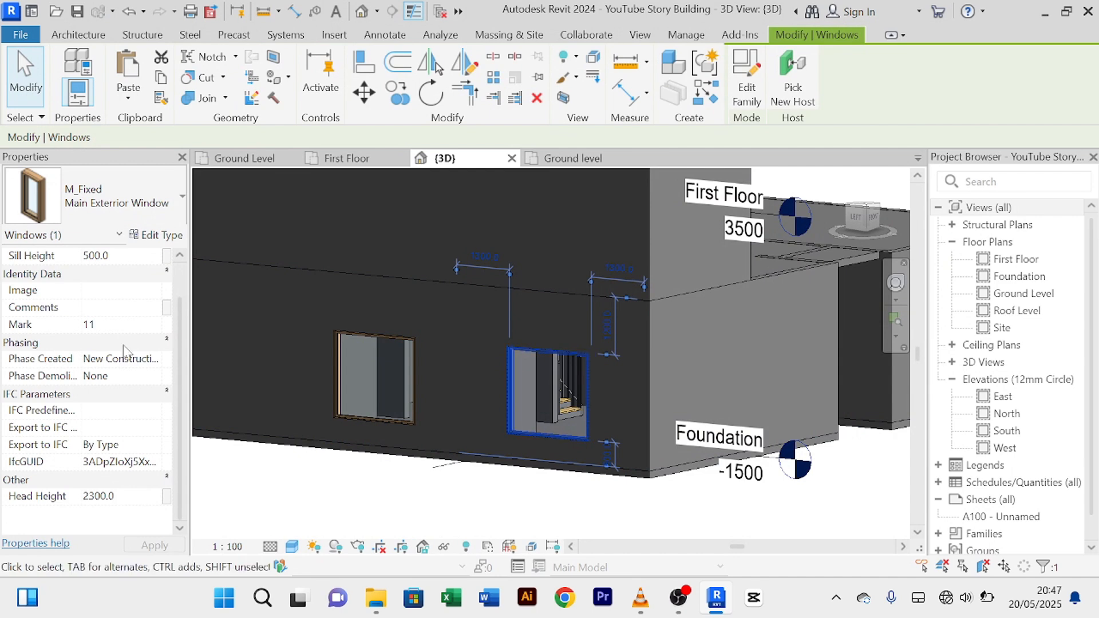
Step: Set the first selected window's head height to 2500
{"action": "left_click", "coordinate": [132, 496]}
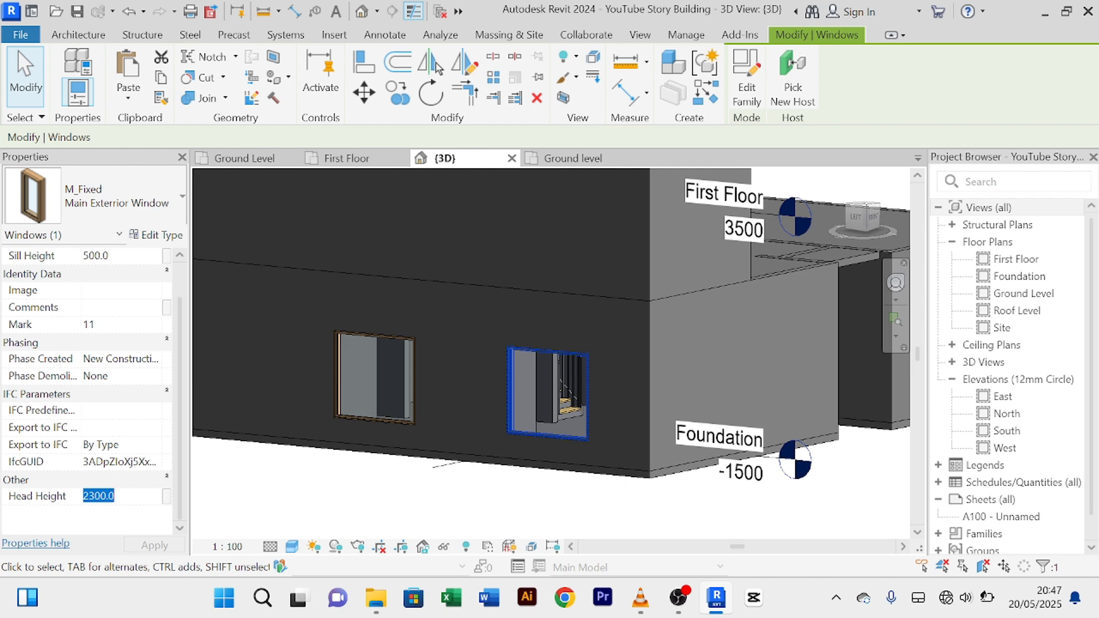
{"action": "type", "text": "2"}
{"action": "key", "text": "Return"}
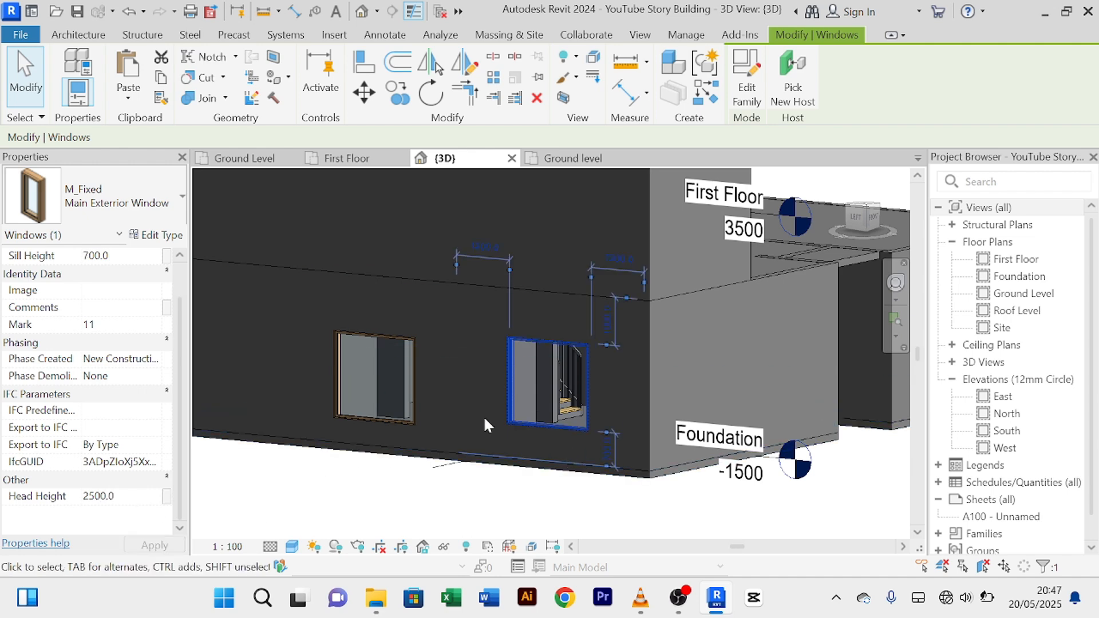
{"action": "scroll", "coordinate": [124, 277], "scroll_direction": "up", "scroll_amount": 1}
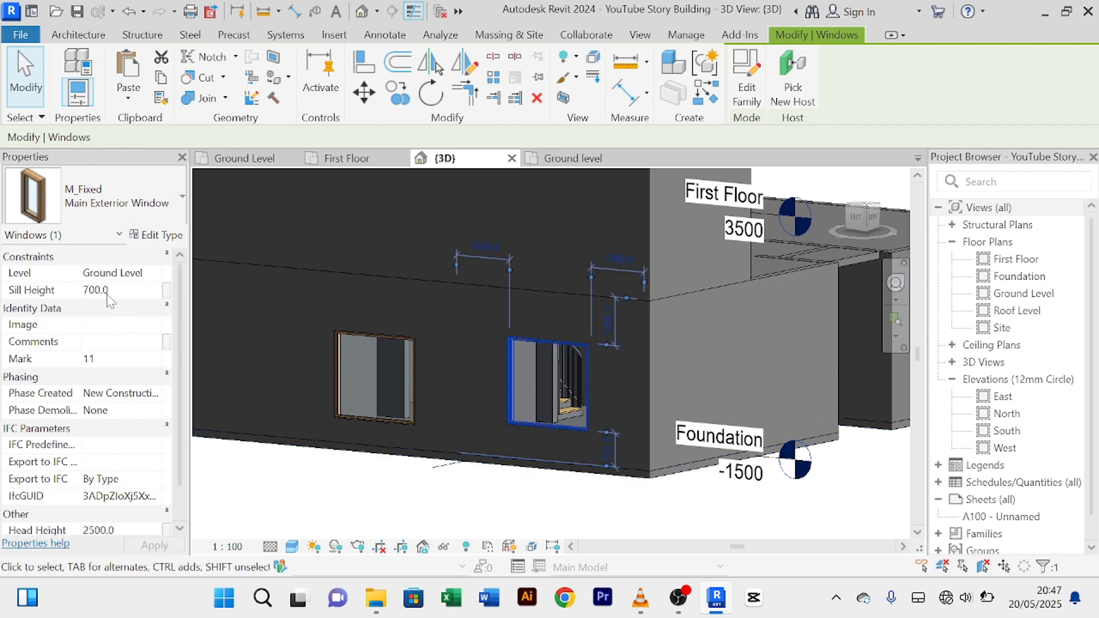
Step: Select the other window on the wall and set its head height to 2500
{"action": "left_click", "coordinate": [418, 493]}
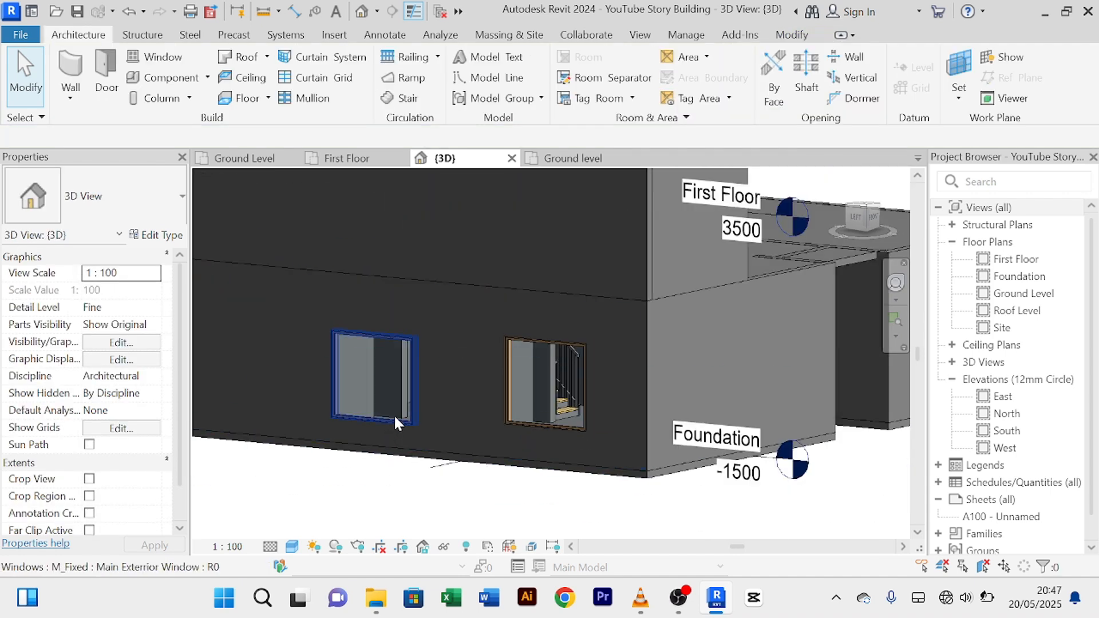
{"action": "left_click", "coordinate": [395, 419]}
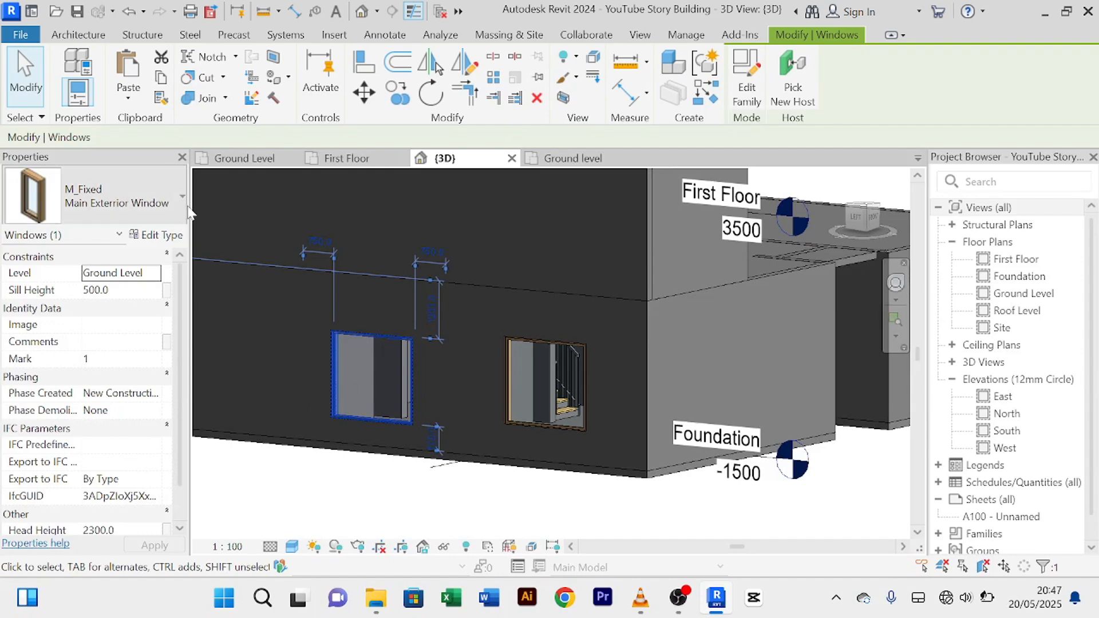
{"action": "scroll", "coordinate": [126, 301], "scroll_direction": "down", "scroll_amount": 1}
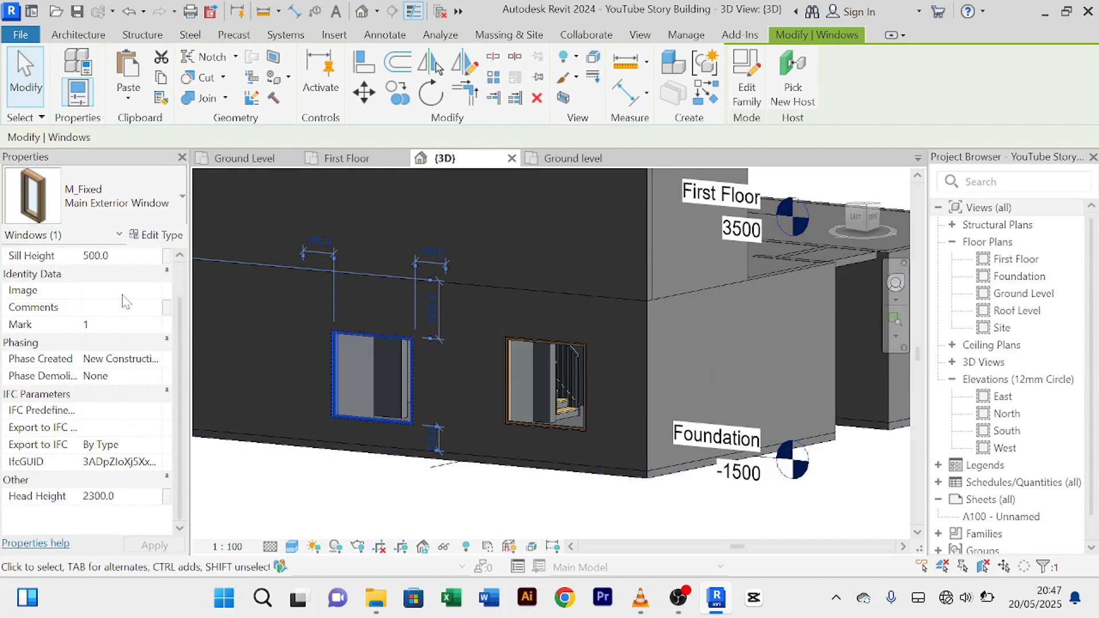
{"action": "left_click", "coordinate": [137, 496]}
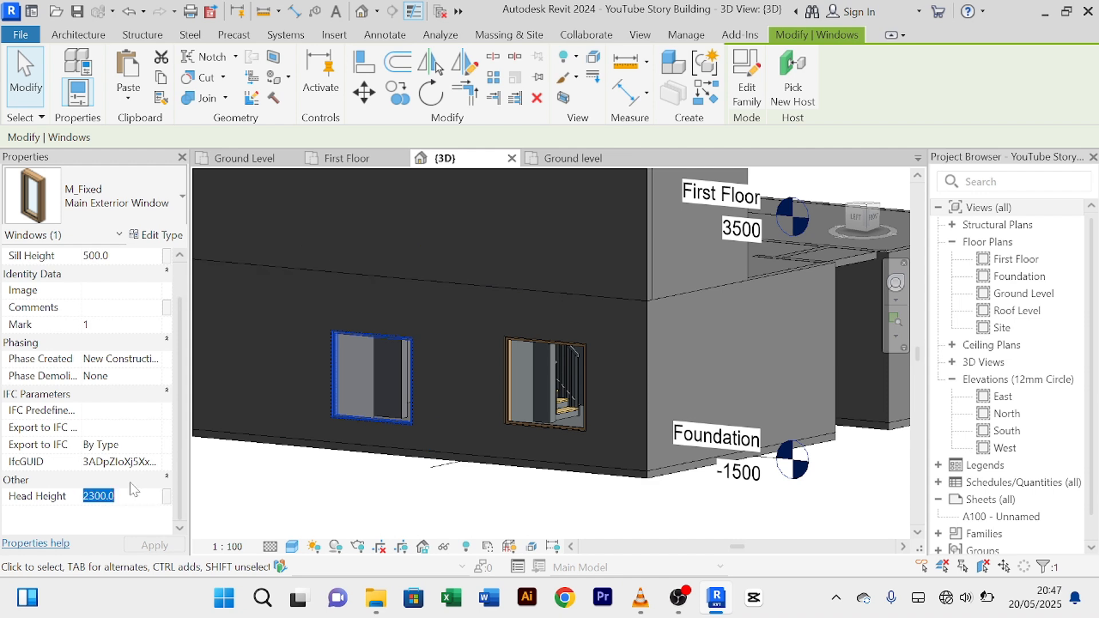
{"action": "type", "text": "2500"}
{"action": "key", "text": "Return"}
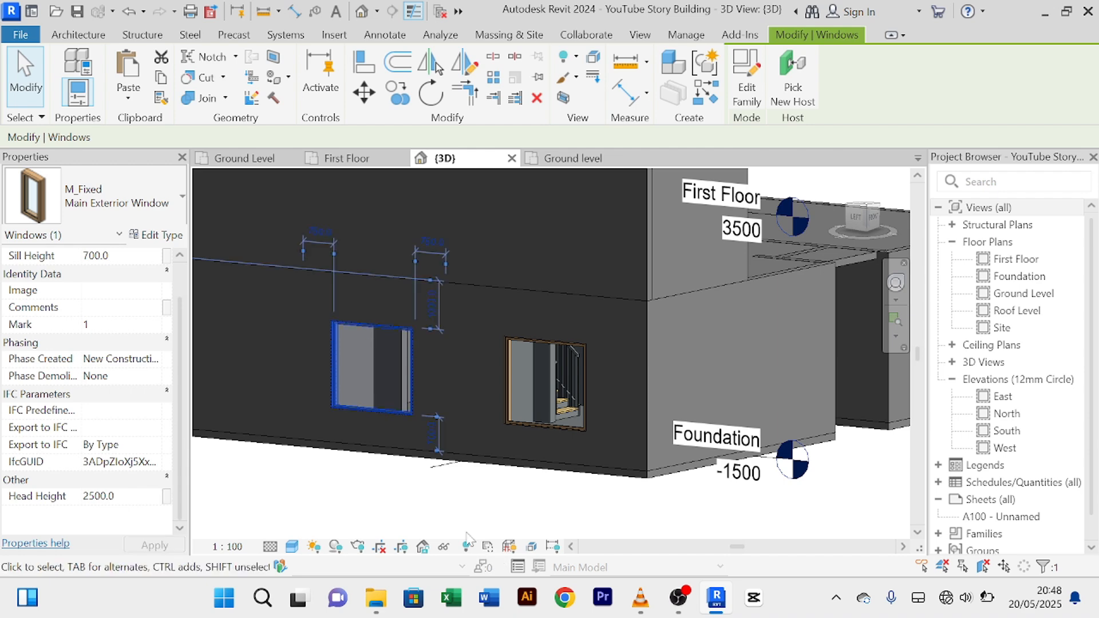
Step: Orbit the 3D view to check both windows now sit level with 700 sills
{"action": "left_click", "coordinate": [414, 479]}
{"action": "scroll", "coordinate": [417, 441], "scroll_direction": "up", "scroll_amount": 5}
{"action": "scroll", "coordinate": [614, 375], "scroll_direction": "down", "scroll_amount": 5}
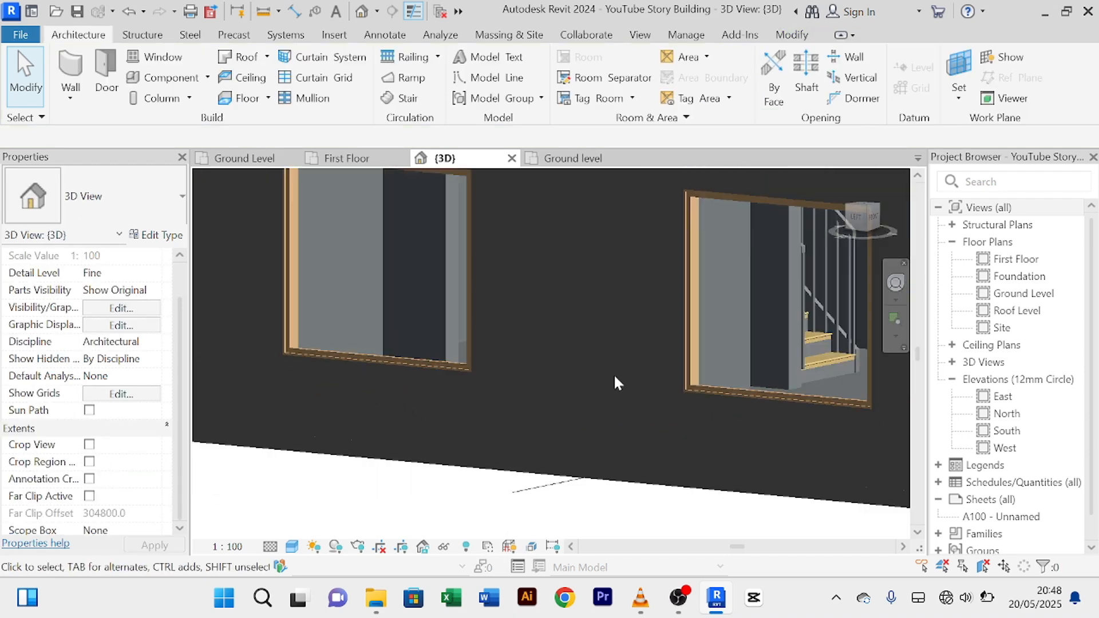
{"action": "scroll", "coordinate": [647, 449], "scroll_direction": "down", "scroll_amount": 3}
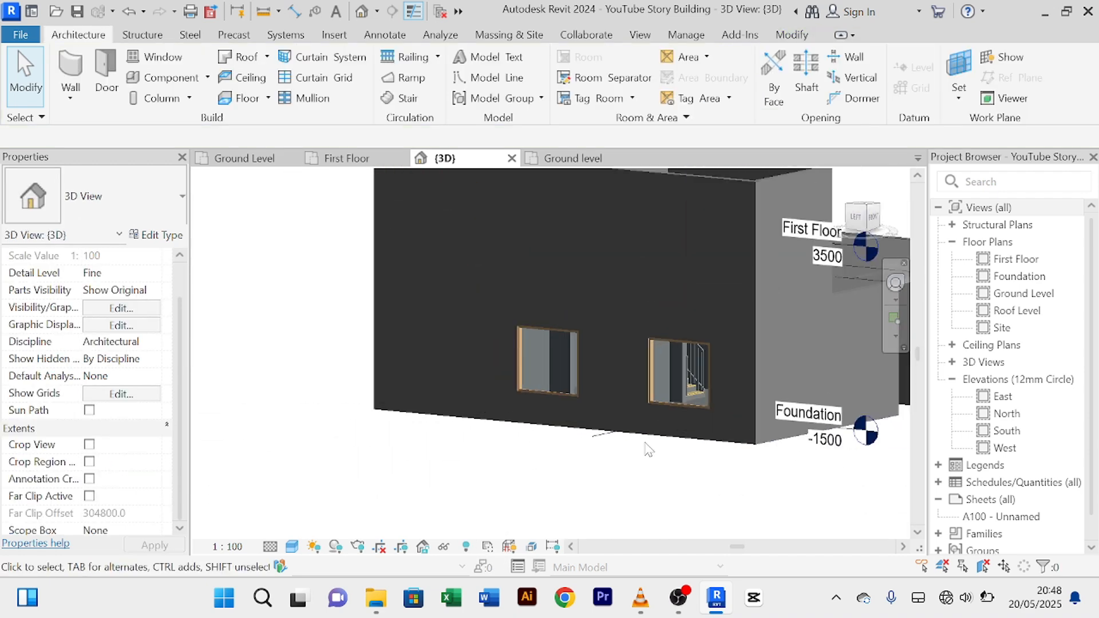
{"action": "scroll", "coordinate": [633, 446], "scroll_direction": "up", "scroll_amount": 3}
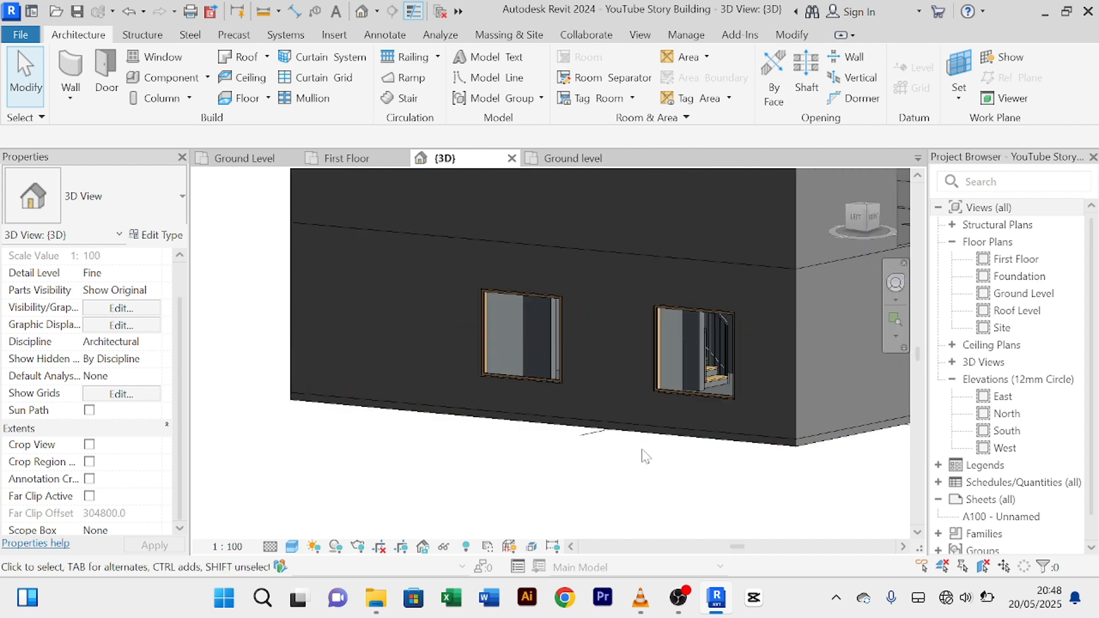
{"action": "mouse_move", "coordinate": [645, 456]}
{"action": "middle_mouse_down", "text": "shift"}
{"action": "mouse_move", "coordinate": [513, 462]}
{"action": "mouse_move", "coordinate": [653, 479]}
{"action": "mouse_move", "coordinate": [424, 454]}
{"action": "mouse_move", "coordinate": [598, 481]}
{"action": "mouse_move", "coordinate": [576, 462]}
{"action": "mouse_move", "coordinate": [716, 438]}
{"action": "mouse_move", "coordinate": [679, 452]}
{"action": "mouse_move", "coordinate": [620, 432]}
{"action": "mouse_move", "coordinate": [566, 458]}
{"action": "middle_mouse_up", "text": "shift"}
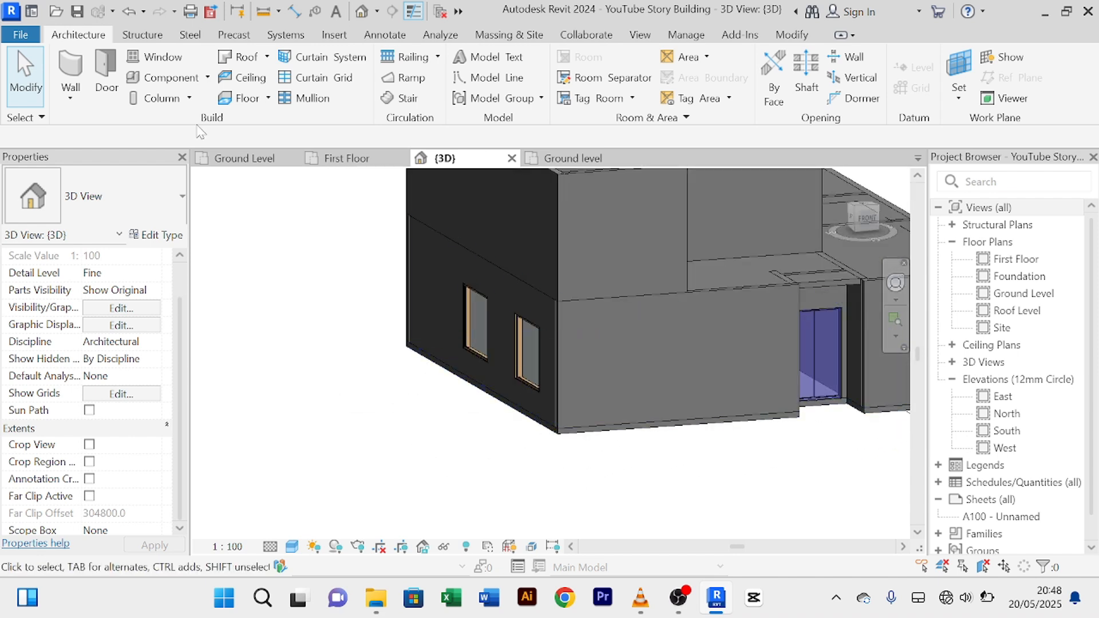
Step: In the Ground Level plan, start Create Similar from an existing Main Exterior Window
{"action": "left_click", "coordinate": [246, 158]}
{"action": "scroll", "coordinate": [469, 398], "scroll_direction": "down", "scroll_amount": 3}
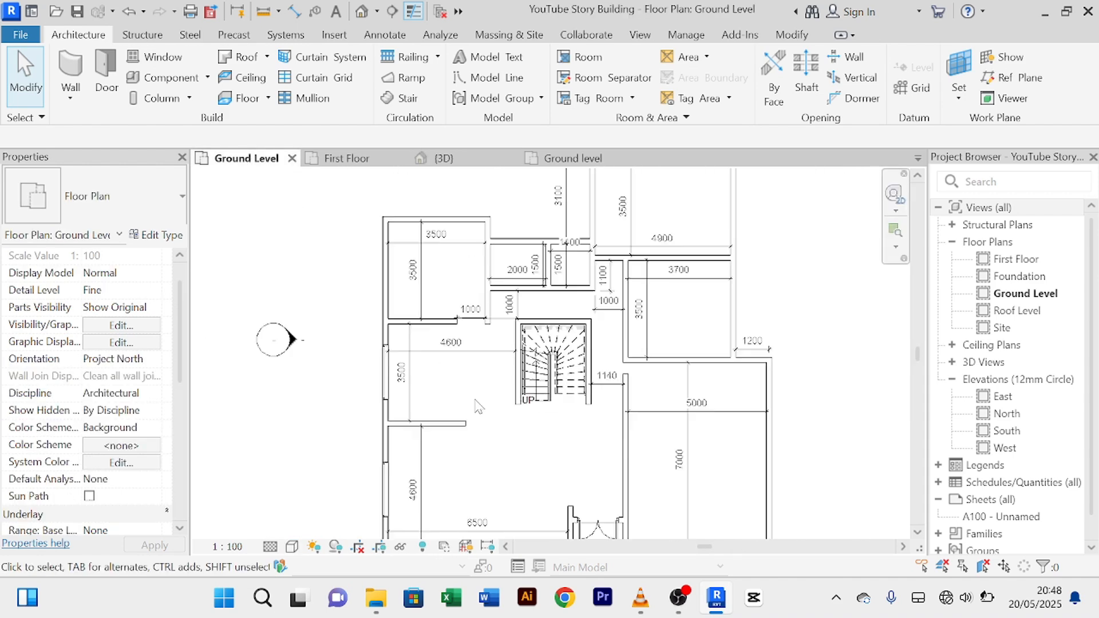
{"action": "scroll", "coordinate": [467, 395], "scroll_direction": "down", "scroll_amount": 2}
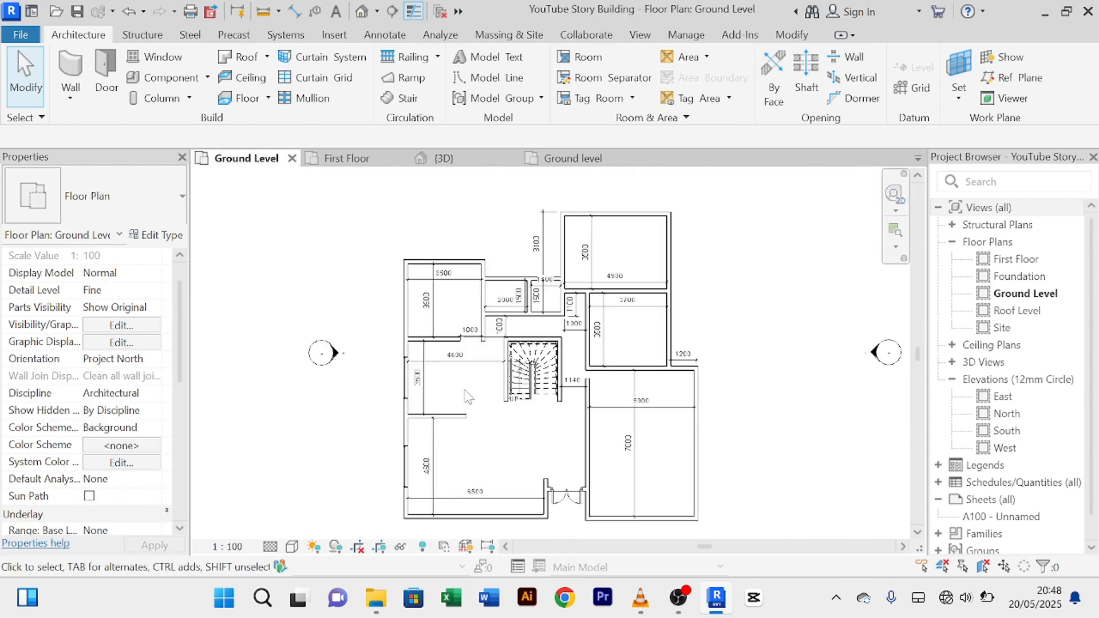
{"action": "middle_click_drag", "start_coordinate": [466, 393], "coordinate": [449, 385]}
{"action": "scroll", "coordinate": [443, 369], "scroll_direction": "up", "scroll_amount": 3}
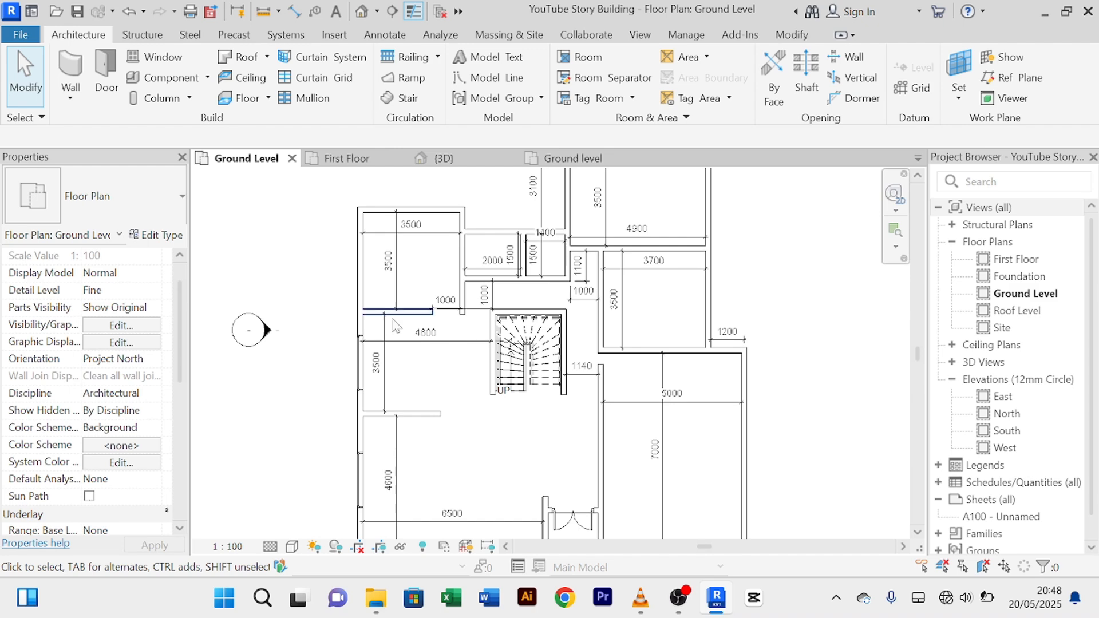
{"action": "left_click", "coordinate": [361, 367]}
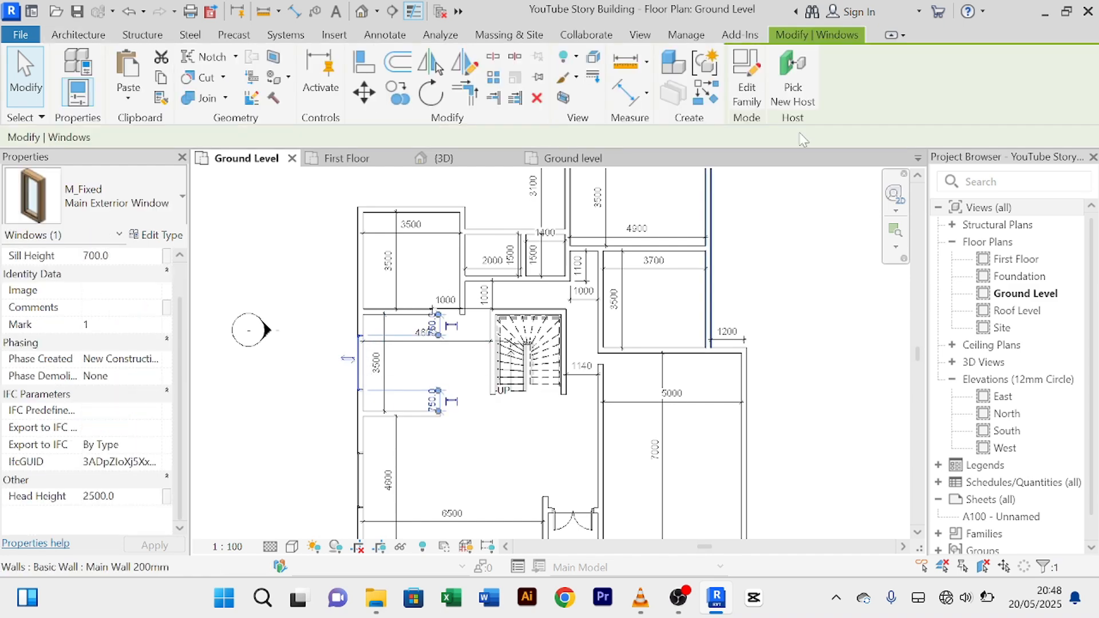
{"action": "left_click", "coordinate": [710, 98]}
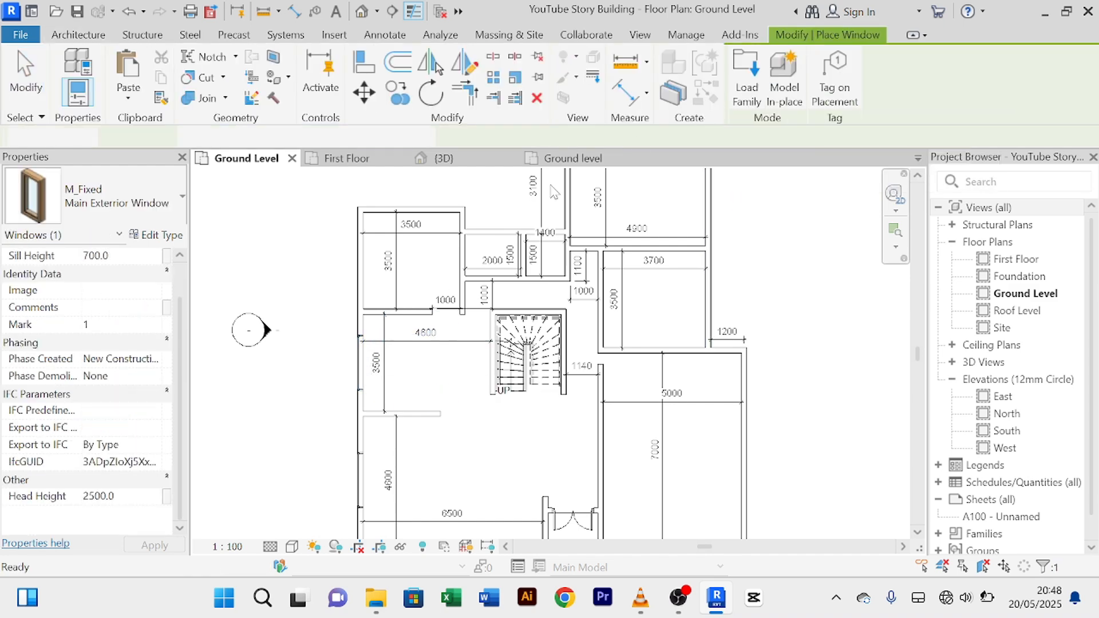
Step: Place windows on the left room's outer wall and the upper-left room's top wall
{"action": "scroll", "coordinate": [386, 272], "scroll_direction": "up", "scroll_amount": 2}
{"action": "middle_click_drag", "start_coordinate": [386, 272], "coordinate": [379, 318]}
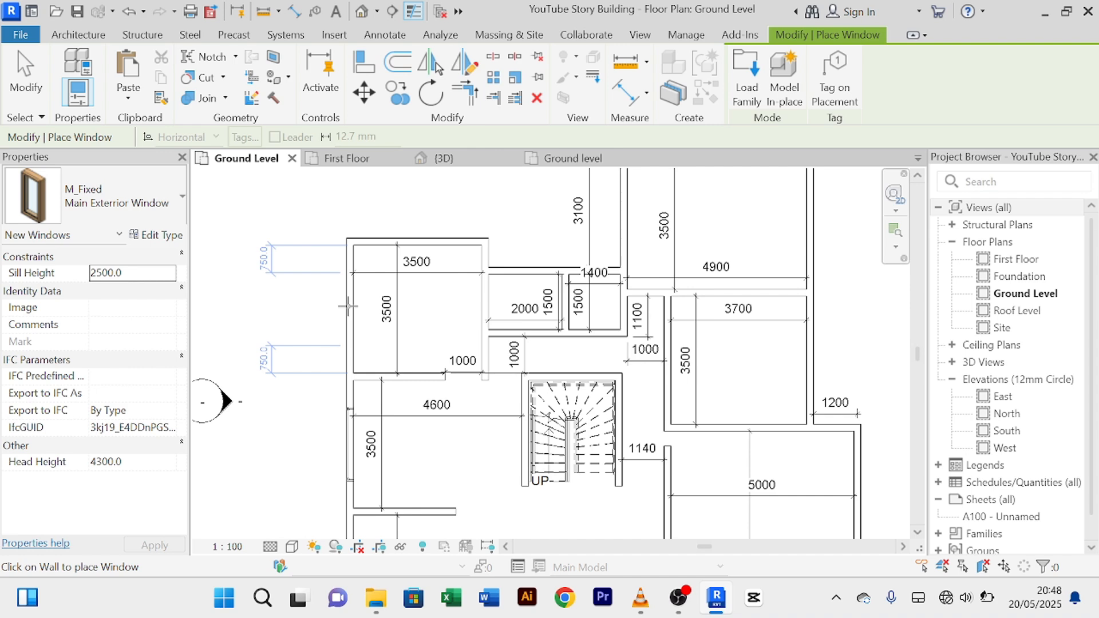
{"action": "left_click", "coordinate": [348, 306]}
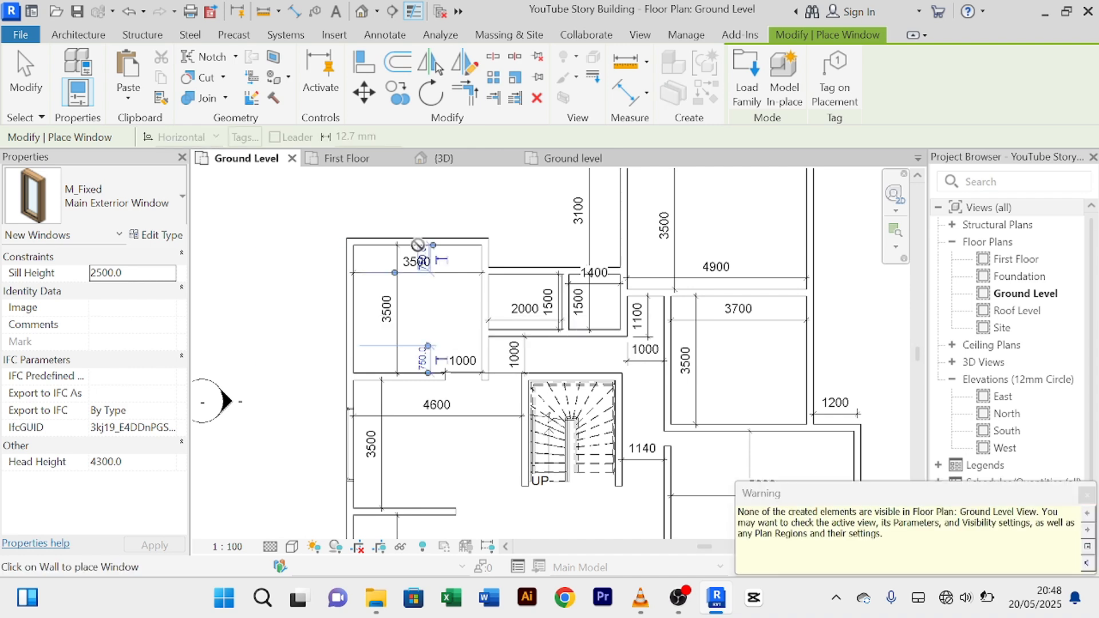
{"action": "middle_click_drag", "start_coordinate": [433, 230], "coordinate": [460, 235]}
{"action": "scroll", "coordinate": [383, 352], "scroll_direction": "down", "scroll_amount": 1}
{"action": "scroll", "coordinate": [458, 237], "scroll_direction": "up", "scroll_amount": 1}
{"action": "scroll", "coordinate": [456, 269], "scroll_direction": "up", "scroll_amount": 1}
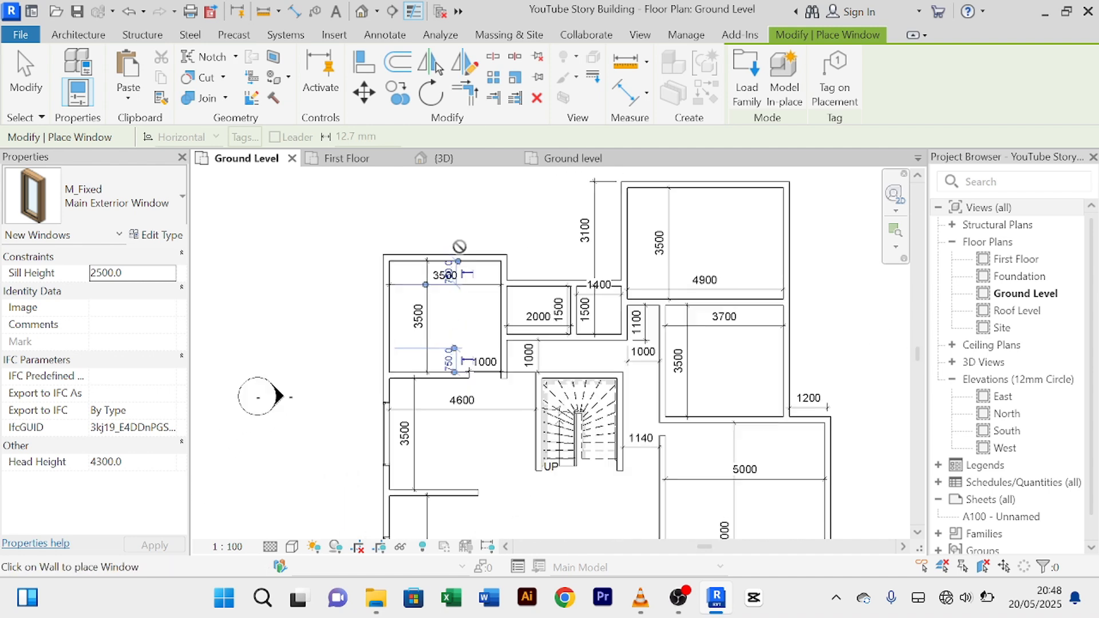
{"action": "scroll", "coordinate": [455, 320], "scroll_direction": "up", "scroll_amount": 1}
{"action": "middle_click_drag", "start_coordinate": [455, 319], "coordinate": [437, 348]}
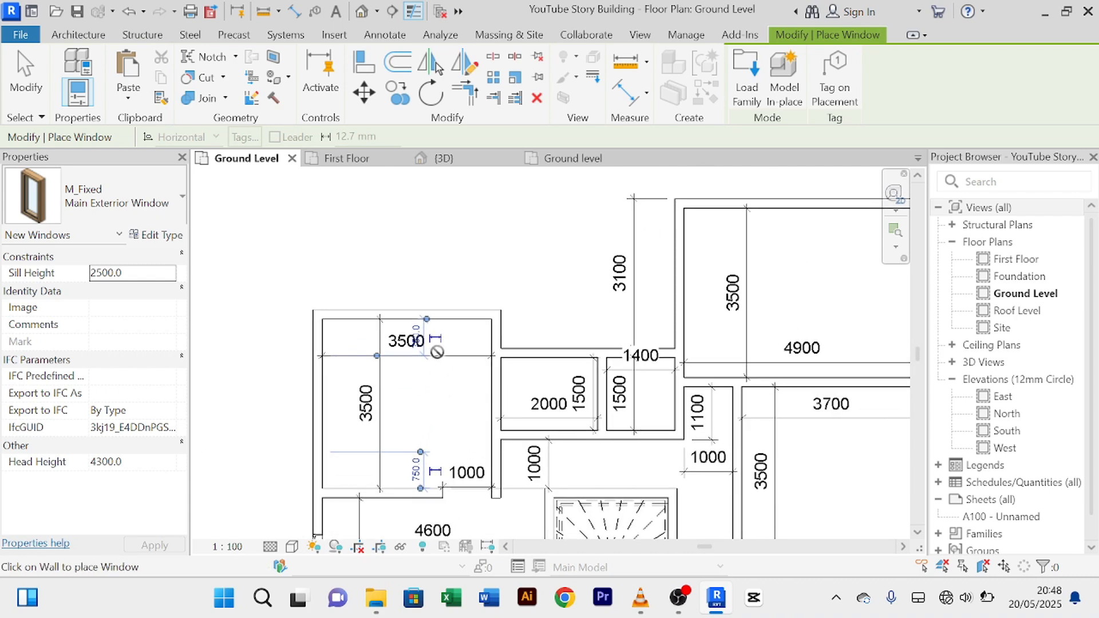
{"action": "scroll", "coordinate": [446, 289], "scroll_direction": "up", "scroll_amount": 2}
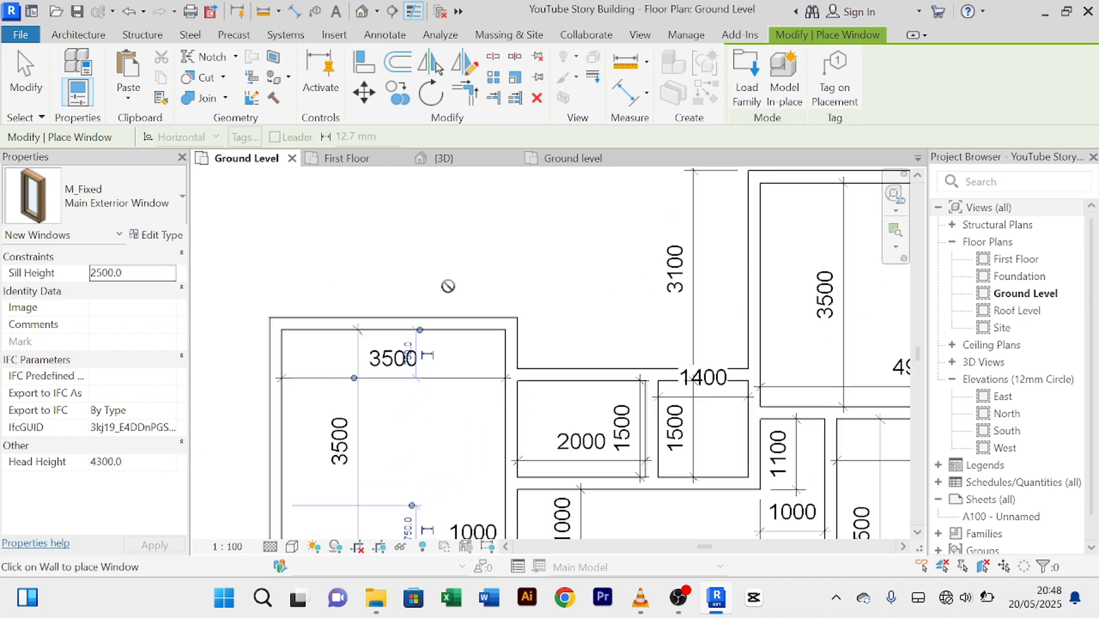
{"action": "left_click", "coordinate": [393, 318]}
Step: Place windows on the 4900 room's top wall and the 3700 room's right wall
{"action": "scroll", "coordinate": [571, 306], "scroll_direction": "down", "scroll_amount": 1}
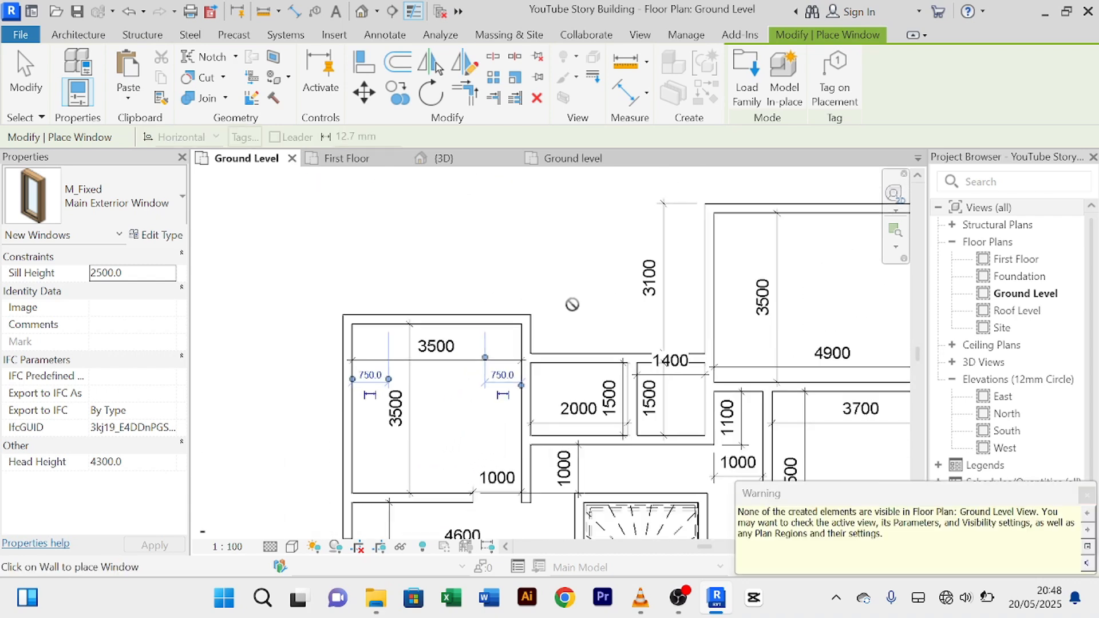
{"action": "middle_click_drag", "start_coordinate": [581, 312], "coordinate": [362, 361]}
{"action": "scroll", "coordinate": [546, 298], "scroll_direction": "down", "scroll_amount": 1}
{"action": "middle_click_drag", "start_coordinate": [575, 312], "coordinate": [554, 259]}
{"action": "middle_click_drag", "start_coordinate": [566, 202], "coordinate": [544, 291]}
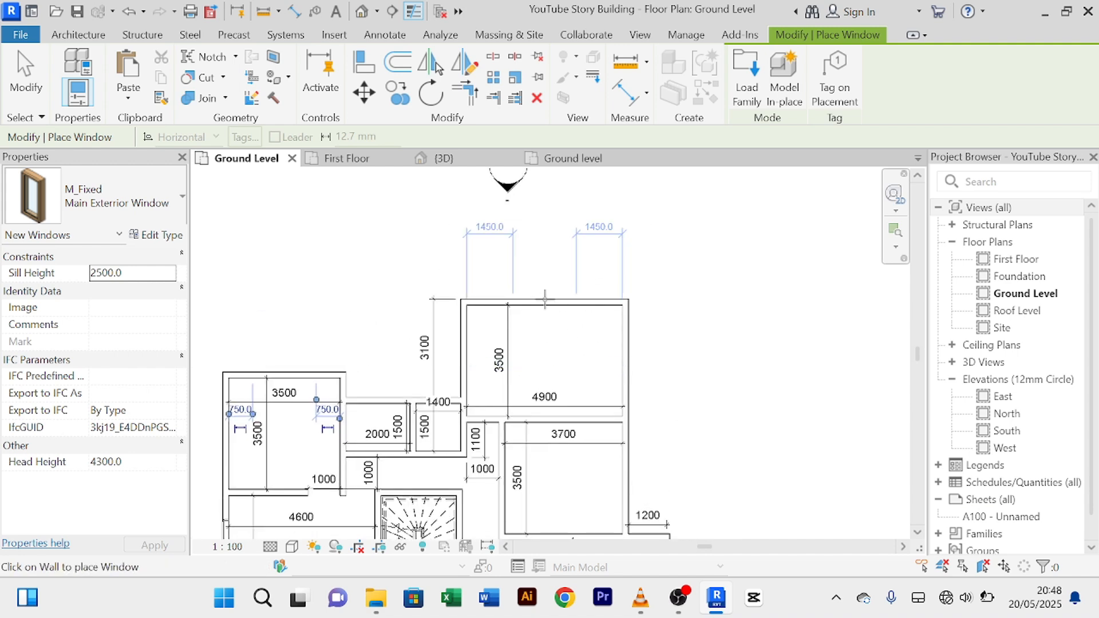
{"action": "left_click", "coordinate": [545, 299]}
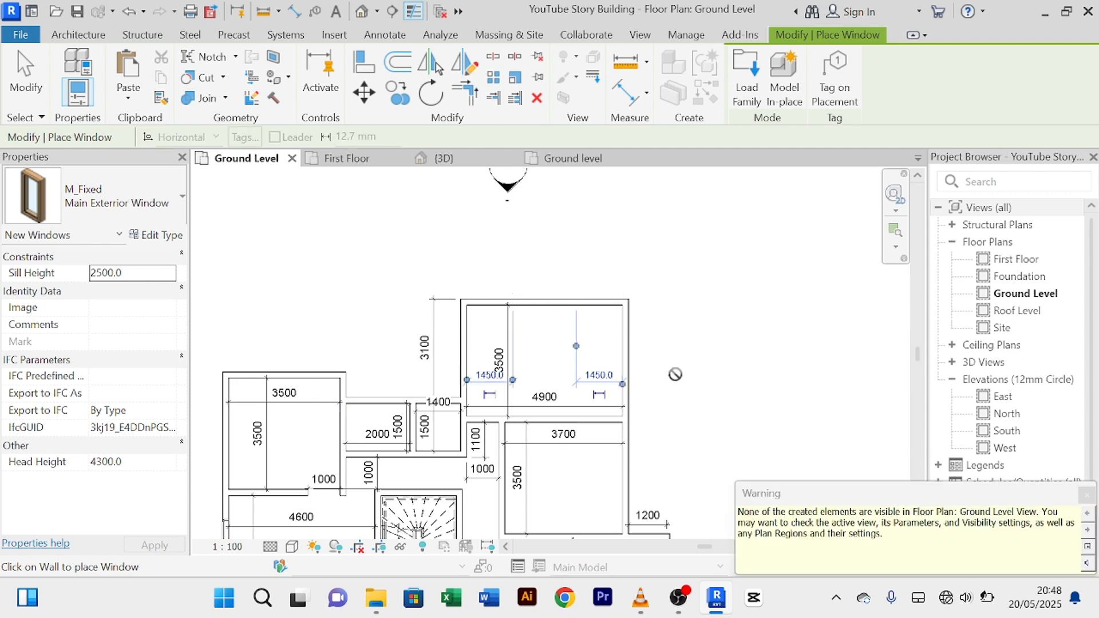
{"action": "middle_click_drag", "start_coordinate": [674, 373], "coordinate": [662, 221]}
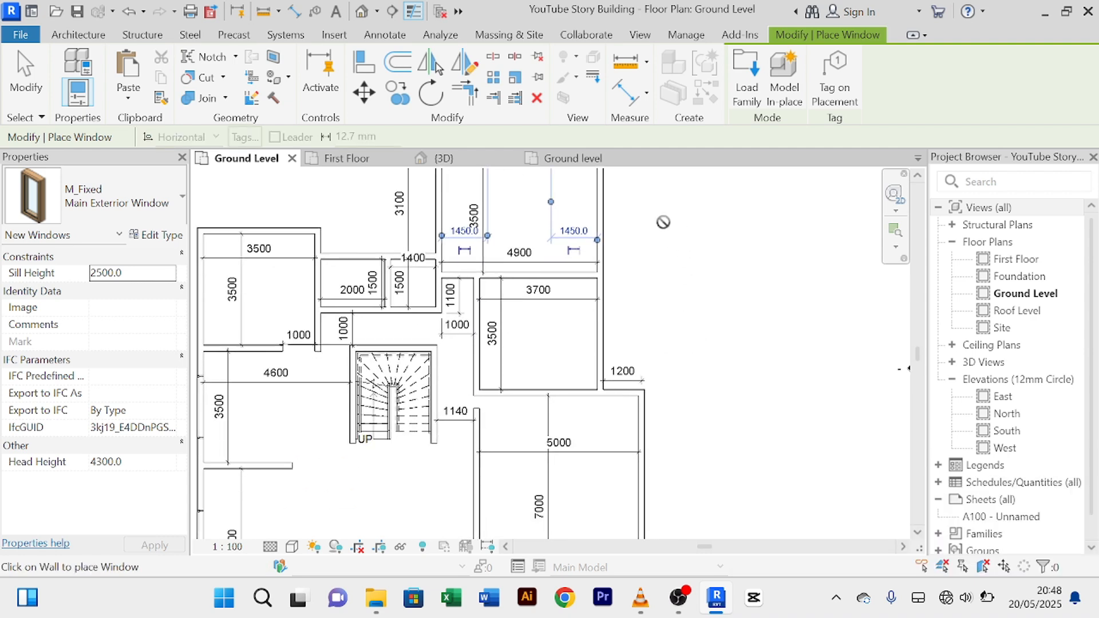
{"action": "left_click", "coordinate": [601, 350]}
{"action": "scroll", "coordinate": [692, 330], "scroll_direction": "down", "scroll_amount": 4}
{"action": "scroll", "coordinate": [677, 299], "scroll_direction": "up", "scroll_amount": 3}
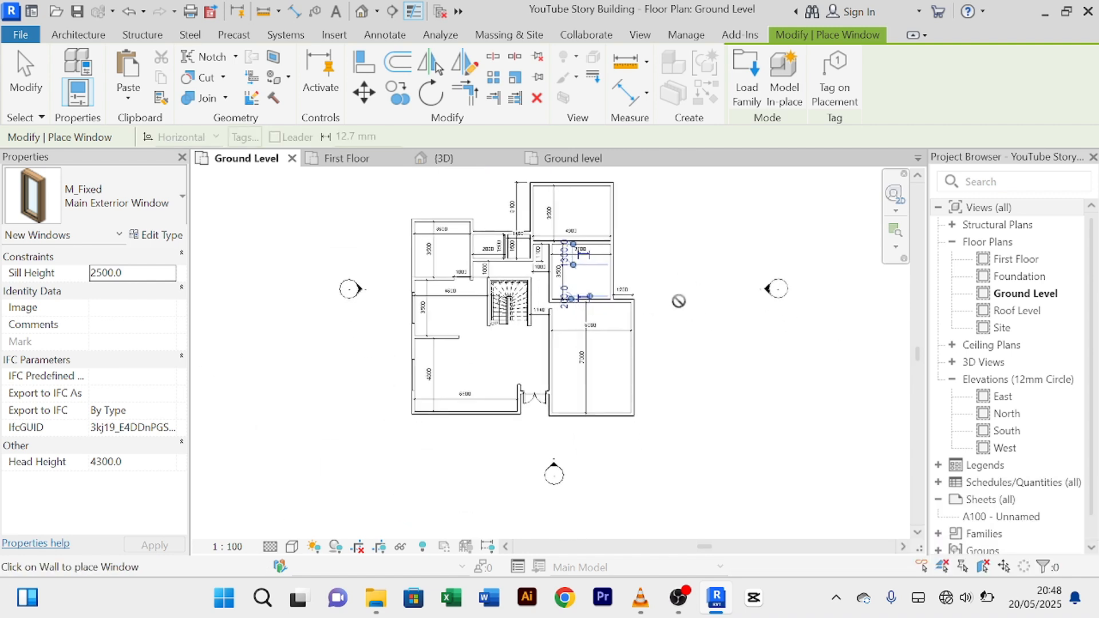
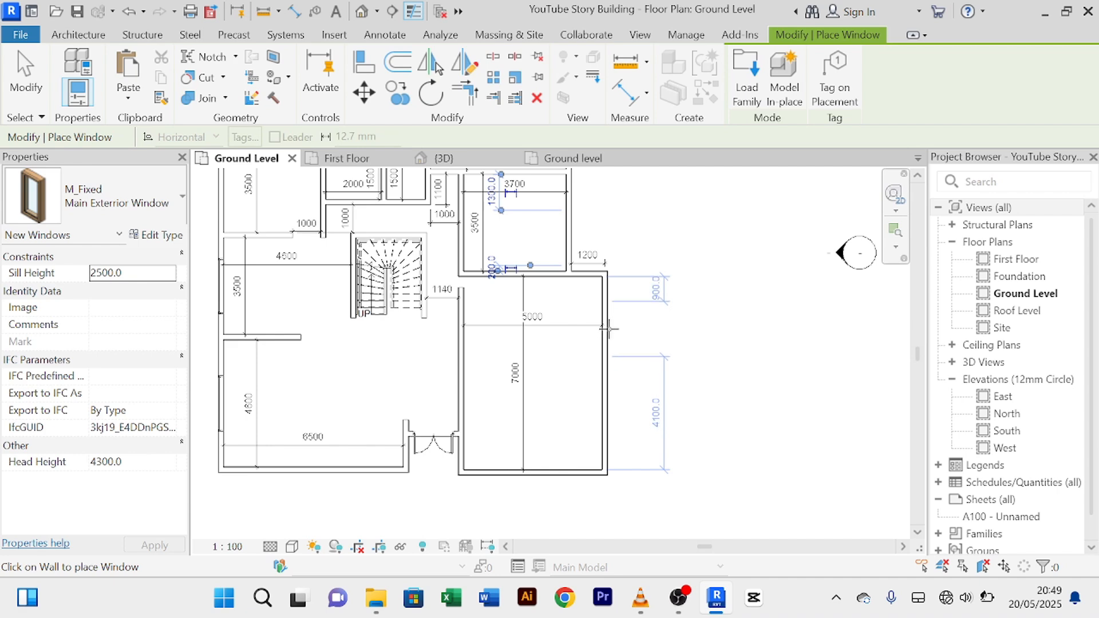
Step: Place two windows on the large right-hand room's outer wall, exit the tool, and switch to 3D
{"action": "left_click", "coordinate": [609, 328]}
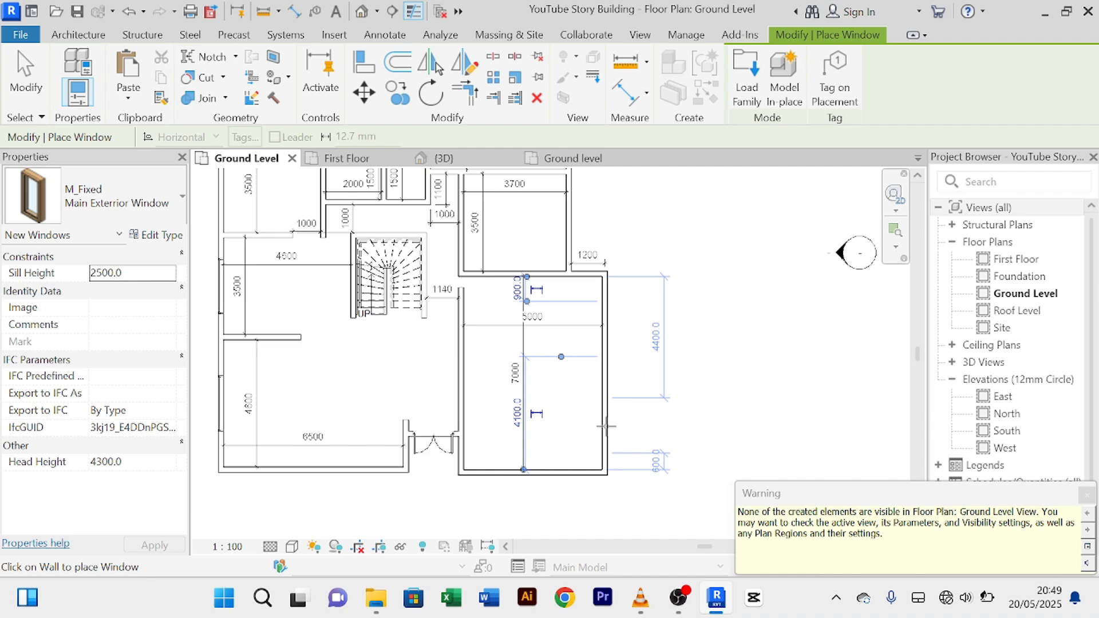
{"action": "left_click", "coordinate": [606, 426]}
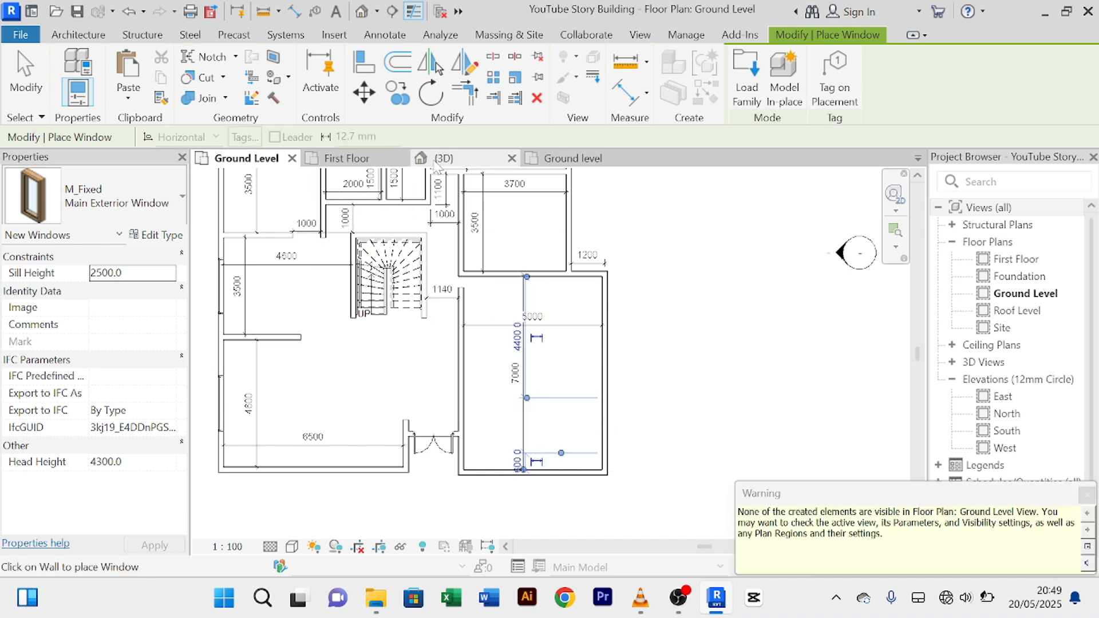
{"action": "right_click", "coordinate": [654, 216]}
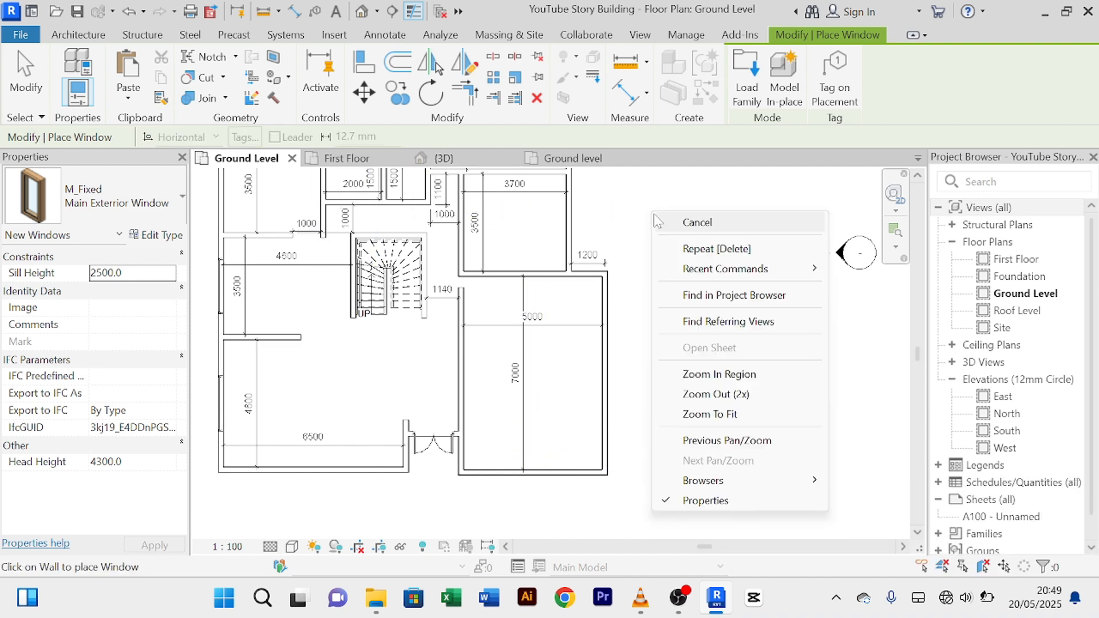
{"action": "left_click", "coordinate": [657, 222]}
{"action": "right_click", "coordinate": [658, 220]}
{"action": "left_click", "coordinate": [661, 222]}
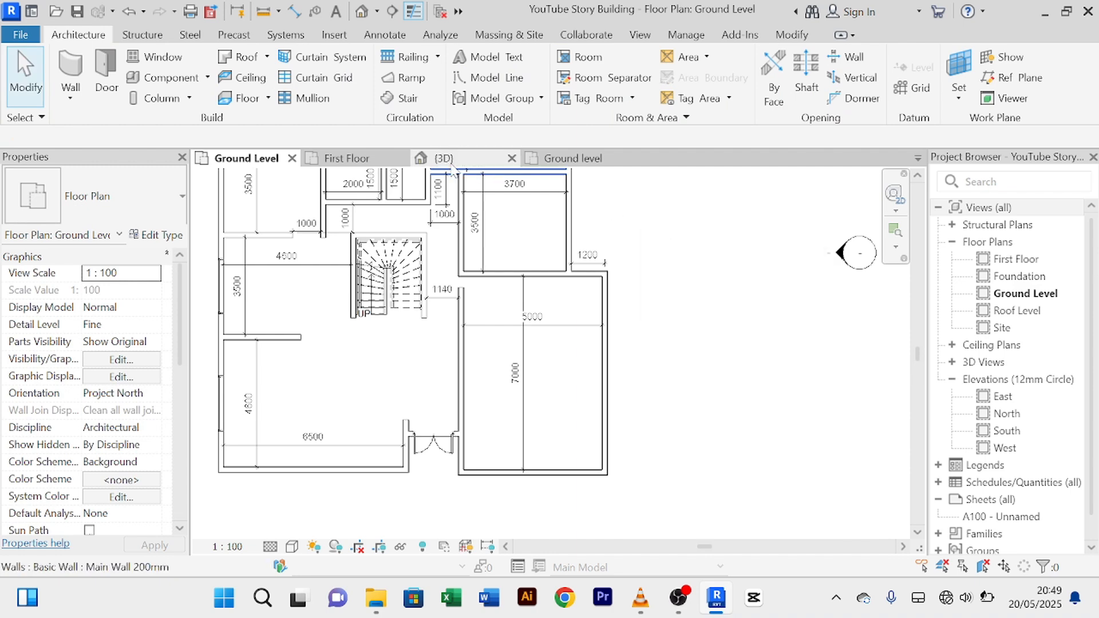
{"action": "left_click", "coordinate": [451, 165]}
Step: In 3D, select the misaligned side-wall window and then all window instances visible in the view
{"action": "scroll", "coordinate": [401, 406], "scroll_direction": "down", "scroll_amount": 3}
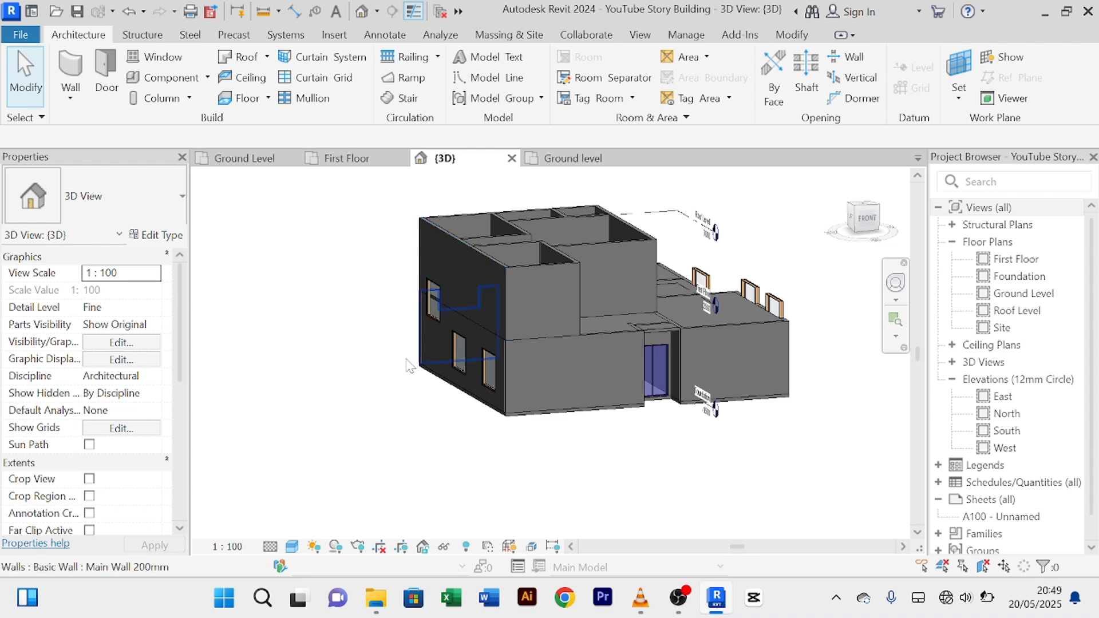
{"action": "middle_click_drag", "start_coordinate": [411, 366], "coordinate": [442, 382], "text": "shift"}
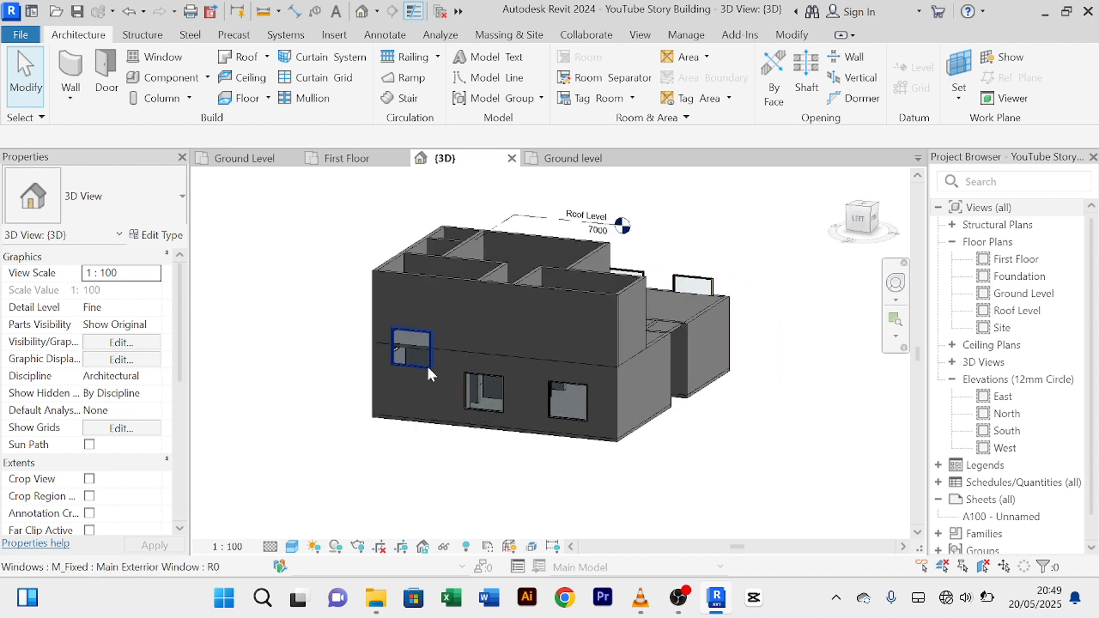
{"action": "left_click", "coordinate": [426, 363]}
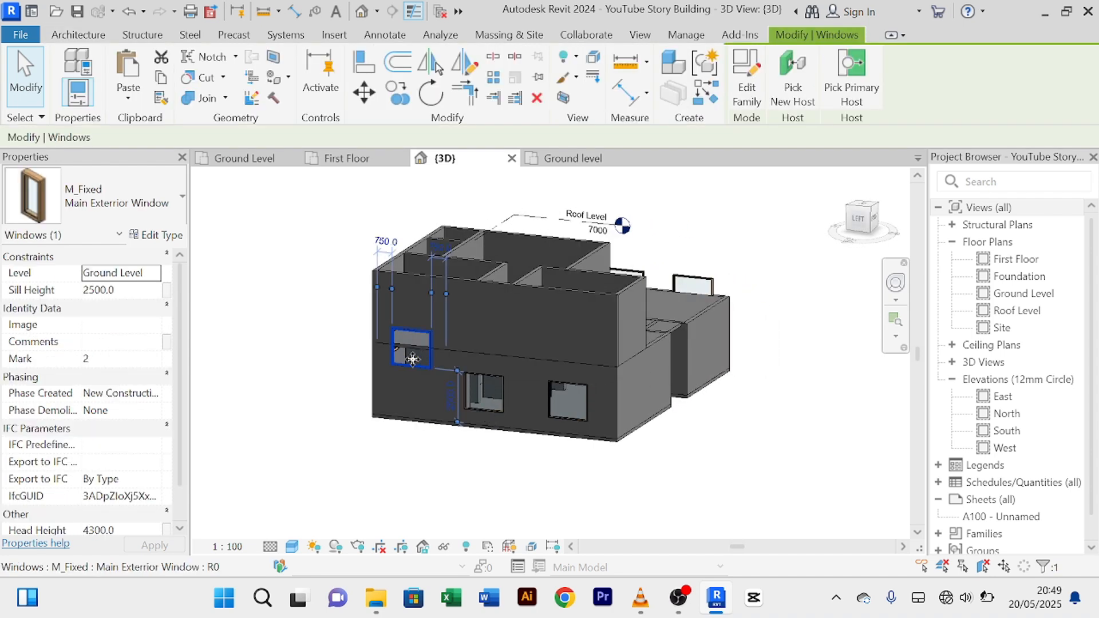
{"action": "scroll", "coordinate": [422, 366], "scroll_direction": "up", "scroll_amount": 3}
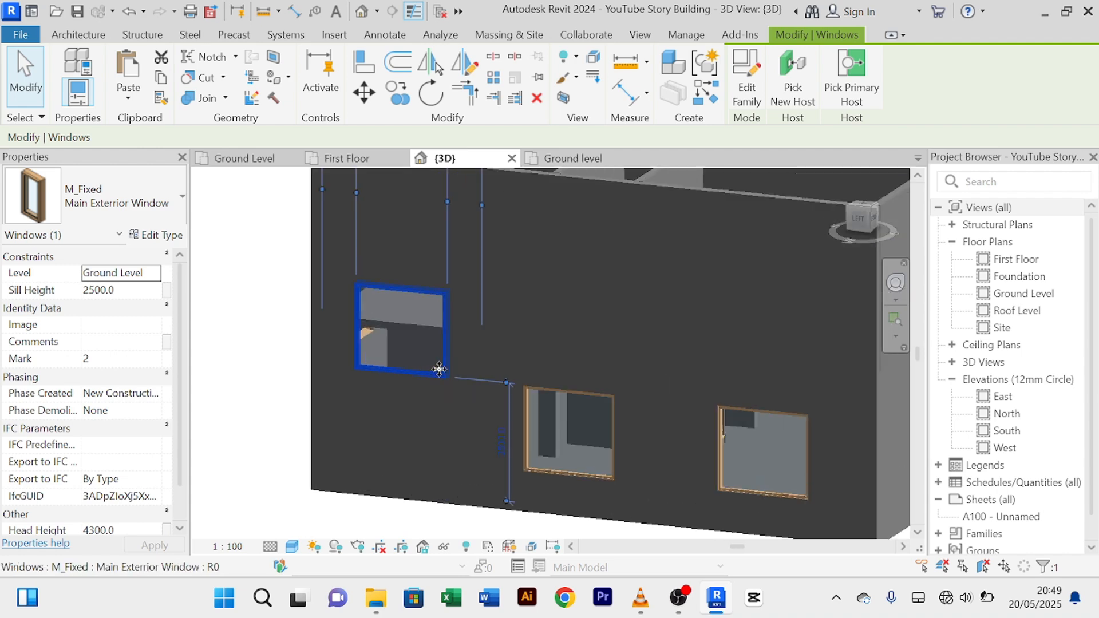
{"action": "scroll", "coordinate": [435, 368], "scroll_direction": "up", "scroll_amount": 2}
{"action": "right_click", "coordinate": [448, 360]}
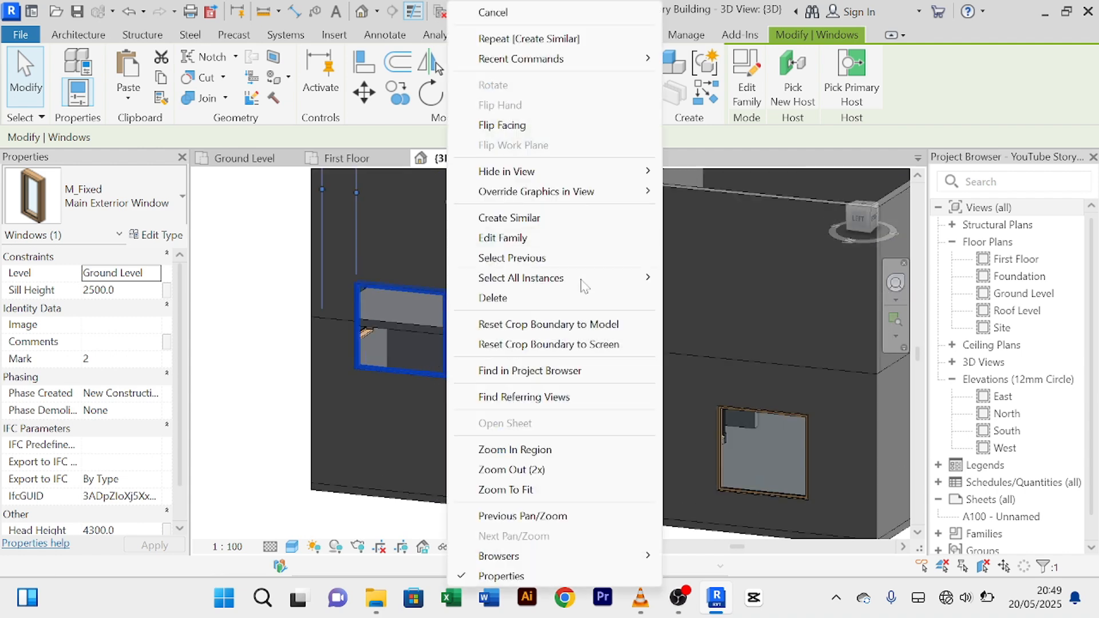
{"action": "mouse_move", "coordinate": [543, 283]}
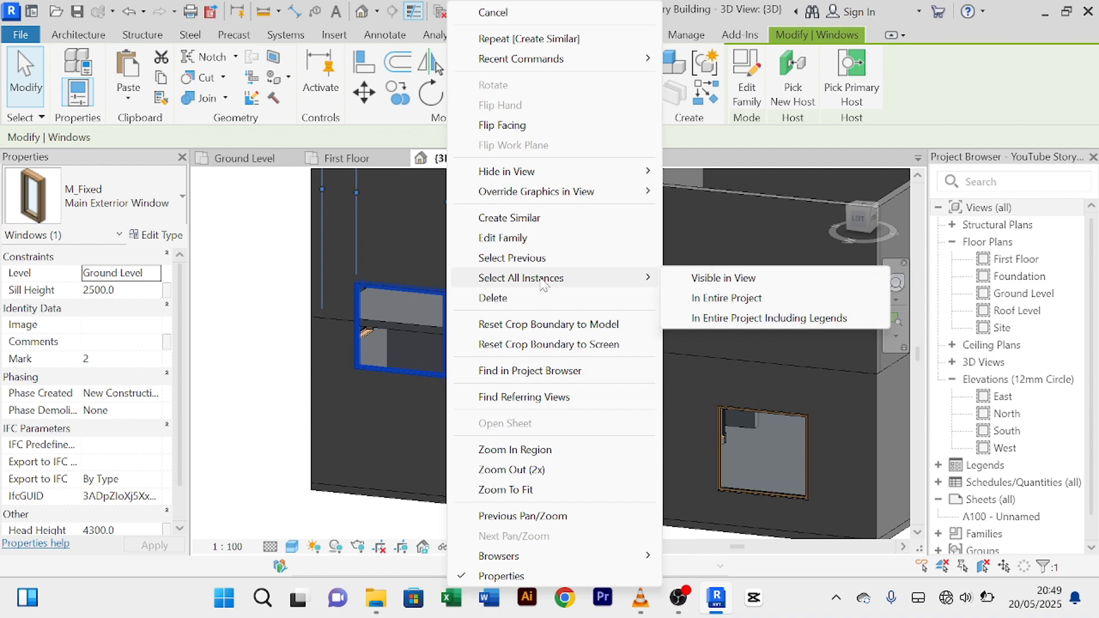
{"action": "left_click", "coordinate": [767, 280]}
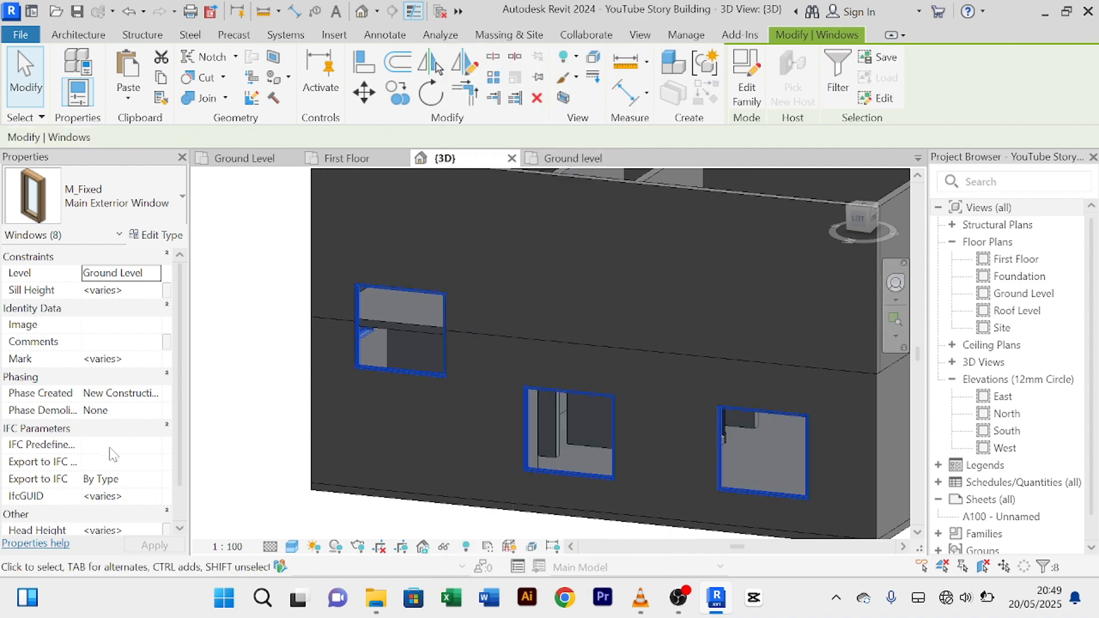
{"action": "scroll", "coordinate": [112, 452], "scroll_direction": "down", "scroll_amount": 2}
Step: Set the selected windows' head height to 2500, check the other side, and return to Ground Level
{"action": "left_click", "coordinate": [144, 496]}
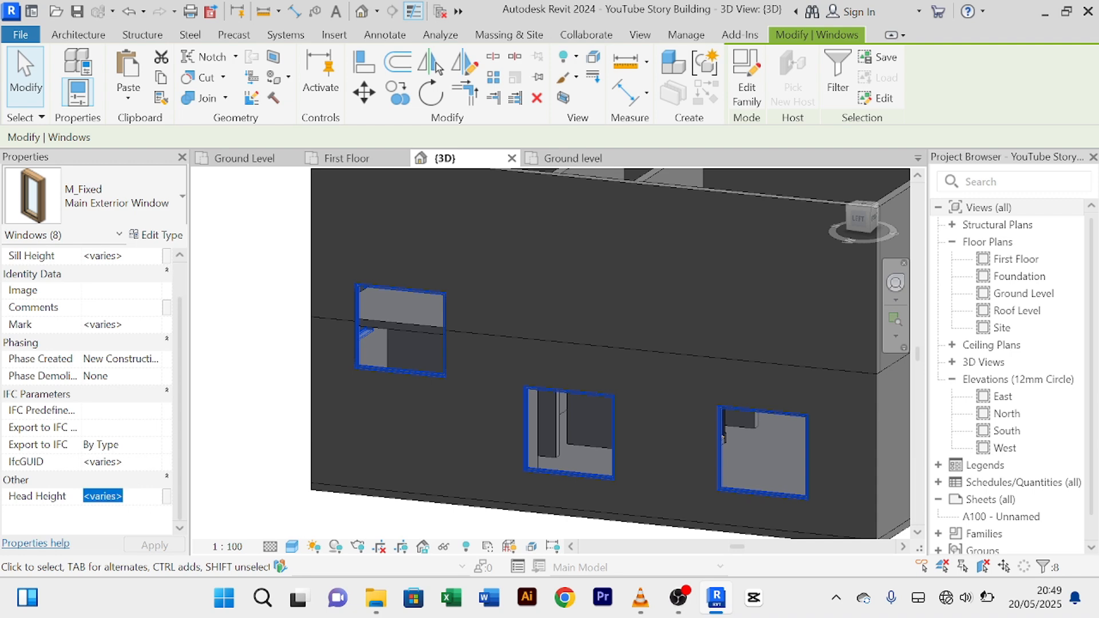
{"action": "type", "text": "2500"}
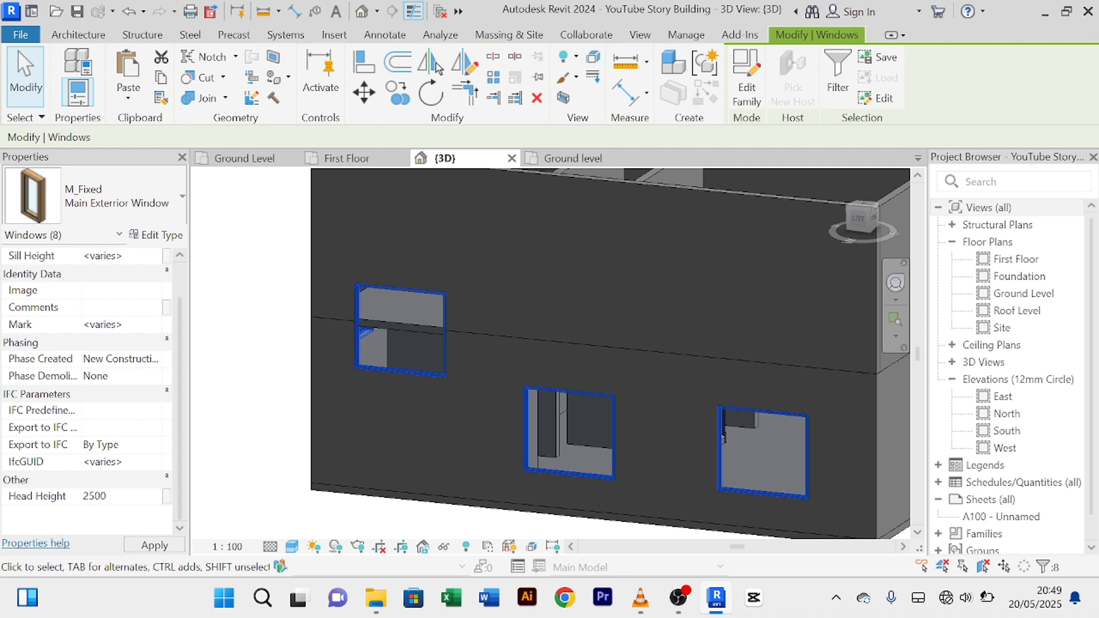
{"action": "key", "text": "Return"}
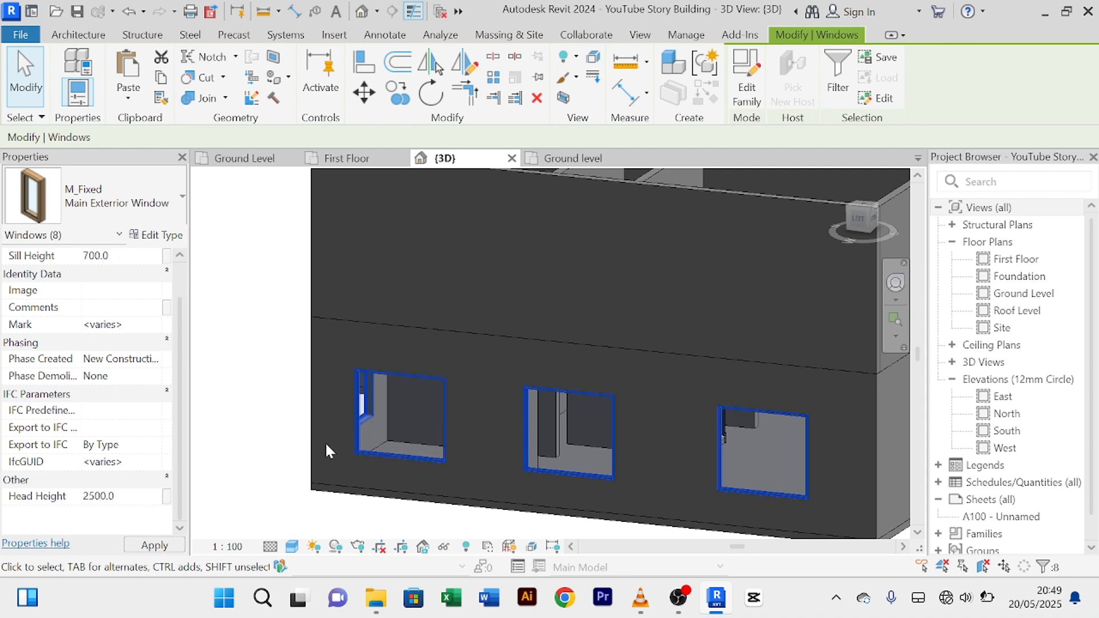
{"action": "left_click", "coordinate": [273, 374]}
{"action": "scroll", "coordinate": [380, 436], "scroll_direction": "down", "scroll_amount": 5}
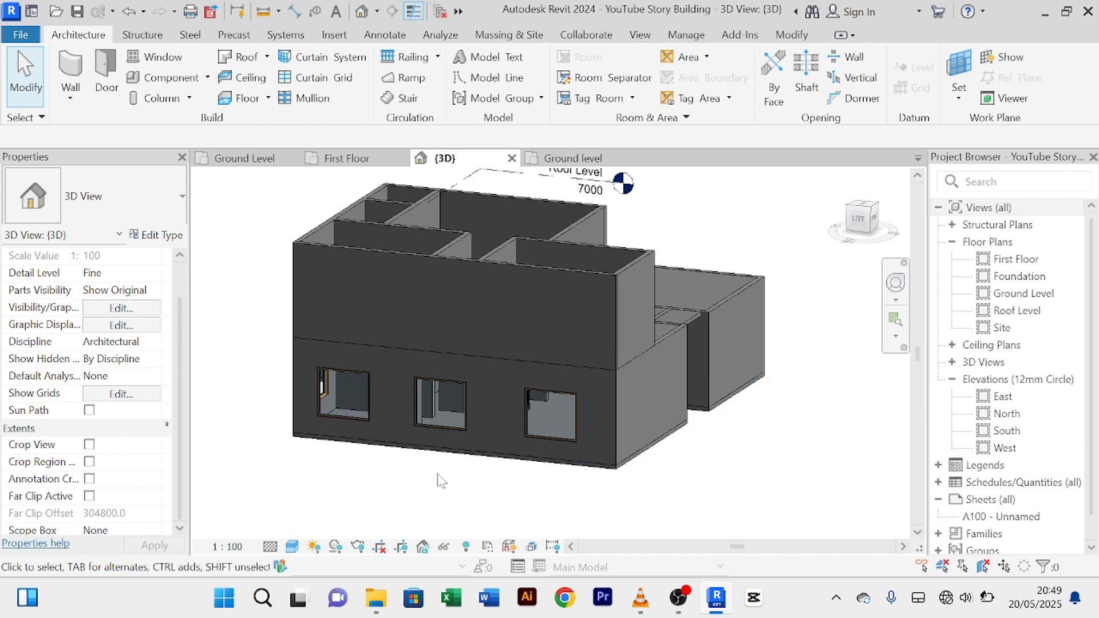
{"action": "mouse_move", "coordinate": [439, 480]}
{"action": "middle_mouse_down", "text": "shift"}
{"action": "mouse_move", "coordinate": [377, 488]}
{"action": "mouse_move", "coordinate": [321, 427]}
{"action": "mouse_move", "coordinate": [466, 442]}
{"action": "mouse_move", "coordinate": [512, 430]}
{"action": "mouse_move", "coordinate": [363, 421]}
{"action": "mouse_move", "coordinate": [540, 435]}
{"action": "mouse_move", "coordinate": [354, 433]}
{"action": "middle_mouse_up", "text": "shift"}
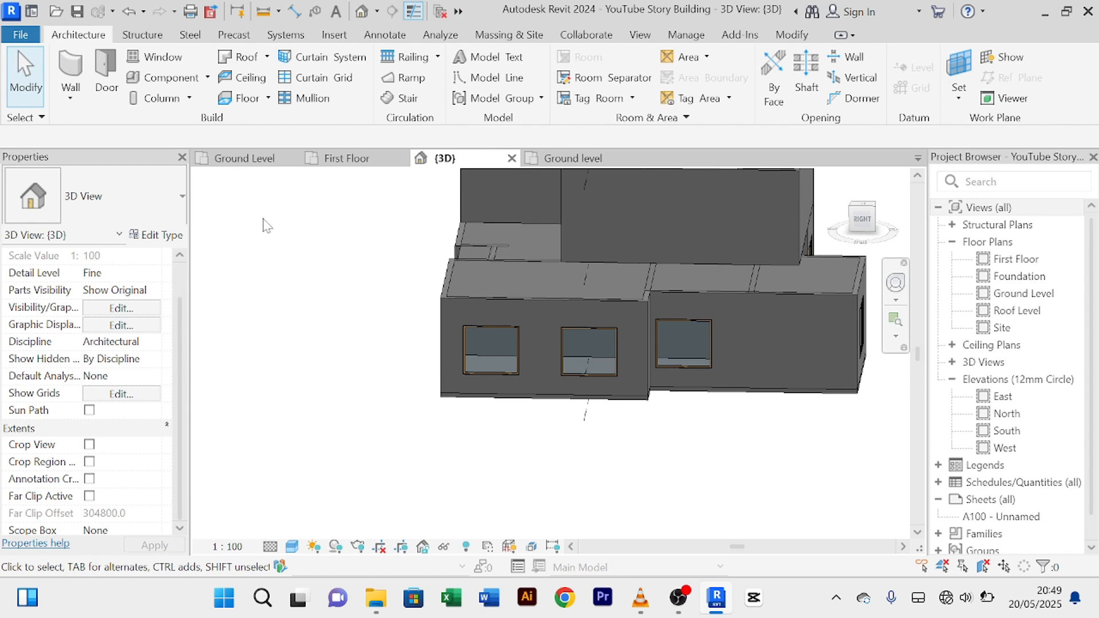
{"action": "left_click", "coordinate": [258, 158]}
Step: Frame the upper rooms on the Ground Level plan and select the upper-left room's M_Fixed window
{"action": "scroll", "coordinate": [417, 385], "scroll_direction": "up", "scroll_amount": 2}
{"action": "scroll", "coordinate": [413, 380], "scroll_direction": "down", "scroll_amount": 2}
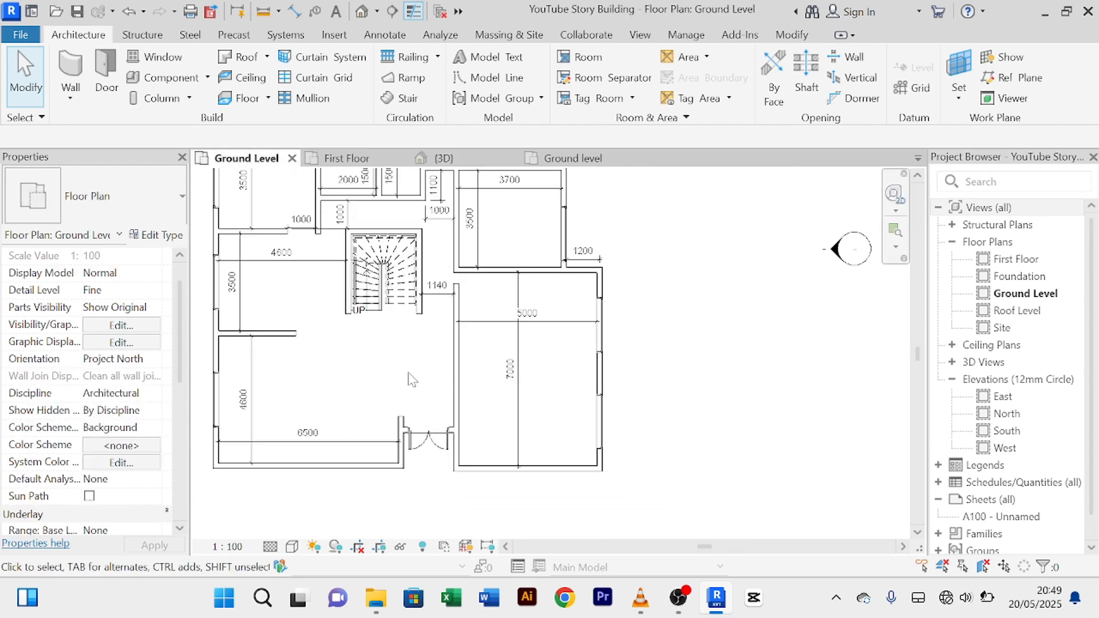
{"action": "middle_click_drag", "start_coordinate": [411, 380], "coordinate": [486, 370]}
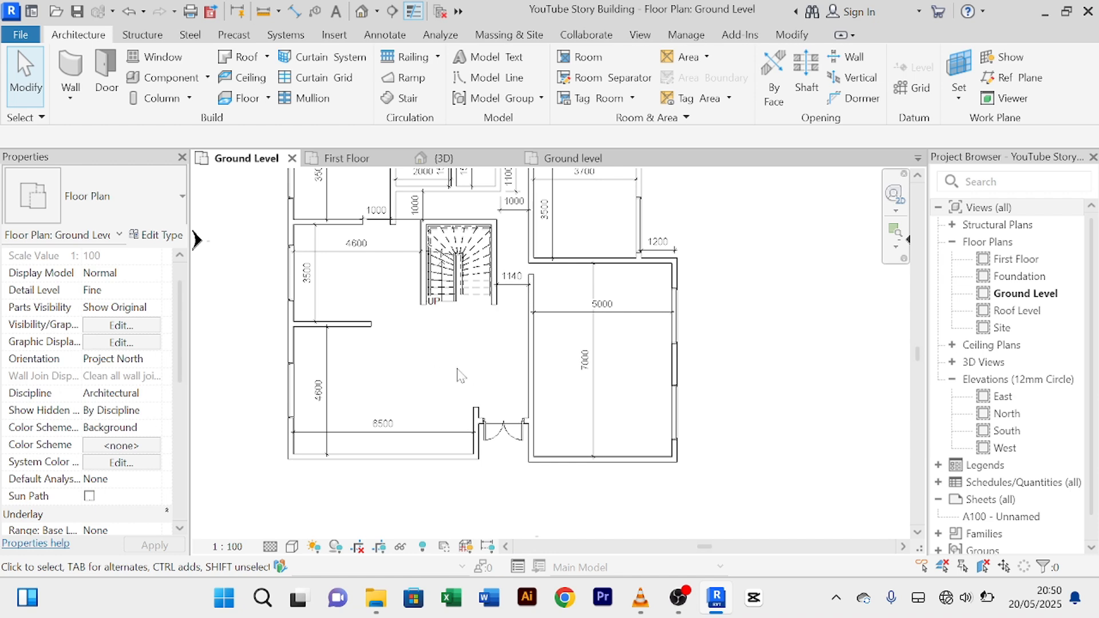
{"action": "middle_click_drag", "start_coordinate": [471, 358], "coordinate": [473, 471]}
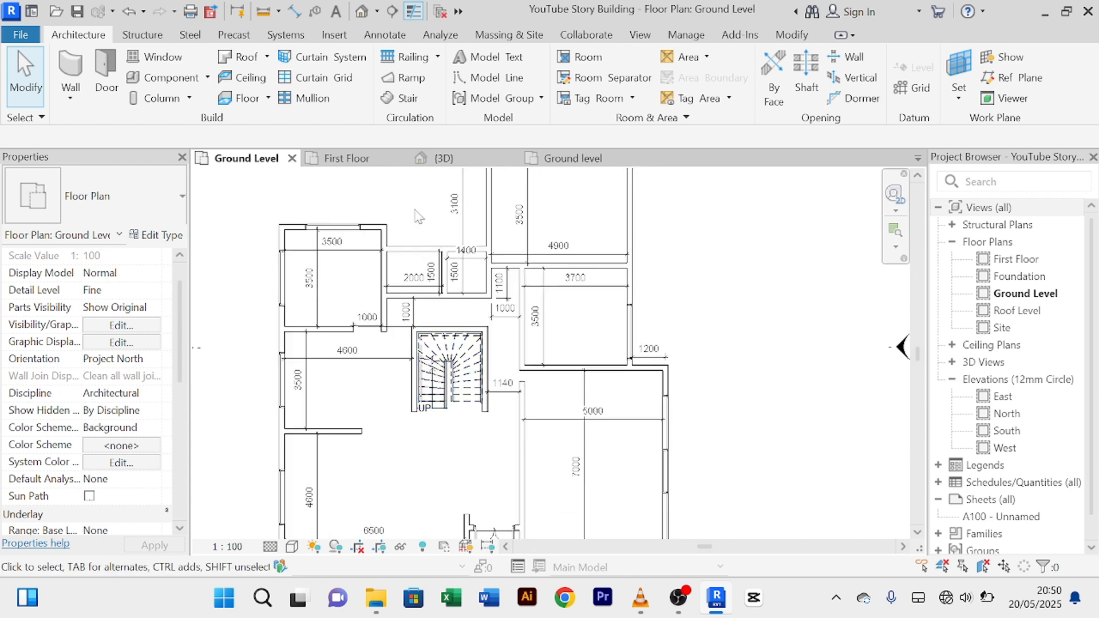
{"action": "scroll", "coordinate": [417, 208], "scroll_direction": "up", "scroll_amount": 2}
{"action": "scroll", "coordinate": [435, 264], "scroll_direction": "up", "scroll_amount": 3}
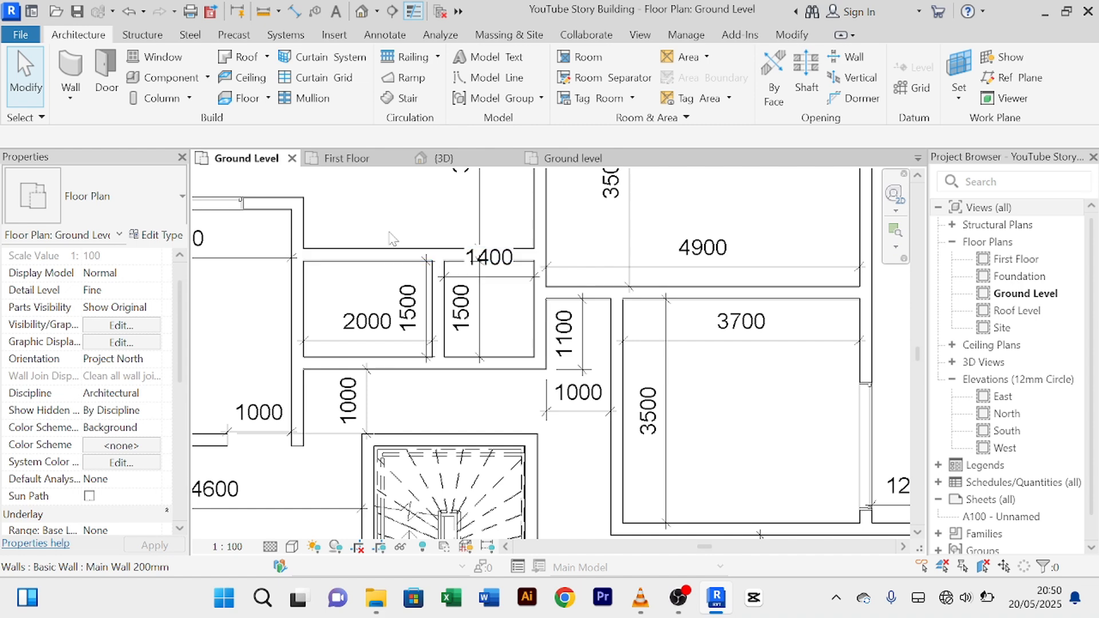
{"action": "scroll", "coordinate": [657, 380], "scroll_direction": "down", "scroll_amount": 2}
{"action": "scroll", "coordinate": [655, 382], "scroll_direction": "down", "scroll_amount": 2}
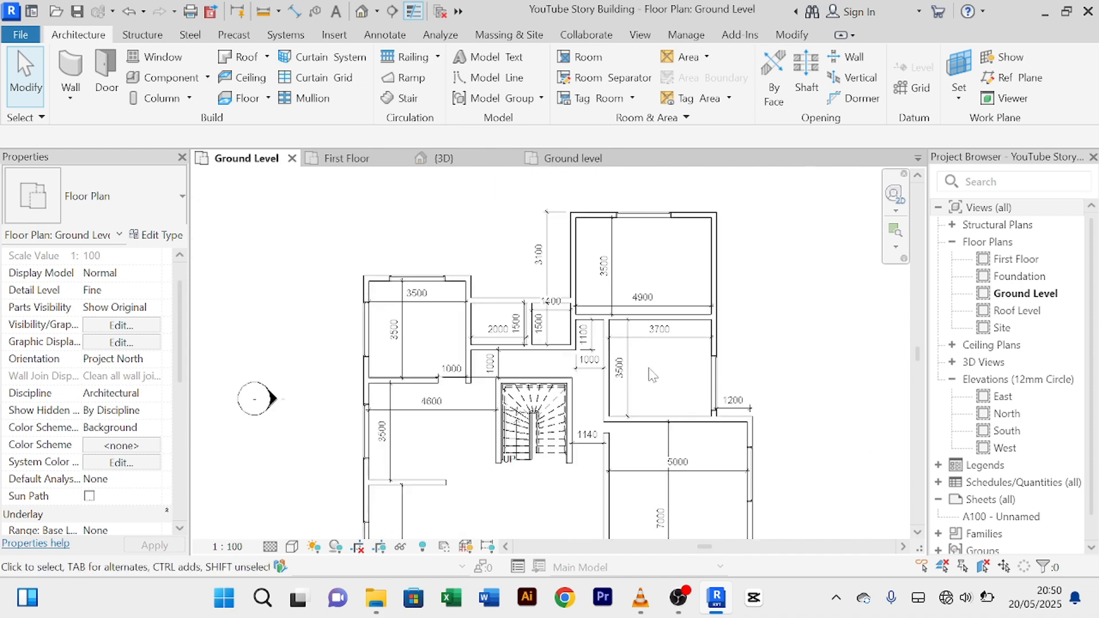
{"action": "scroll", "coordinate": [653, 375], "scroll_direction": "down", "scroll_amount": 2}
{"action": "middle_click_drag", "start_coordinate": [659, 378], "coordinate": [637, 353]}
{"action": "scroll", "coordinate": [625, 263], "scroll_direction": "up", "scroll_amount": 5}
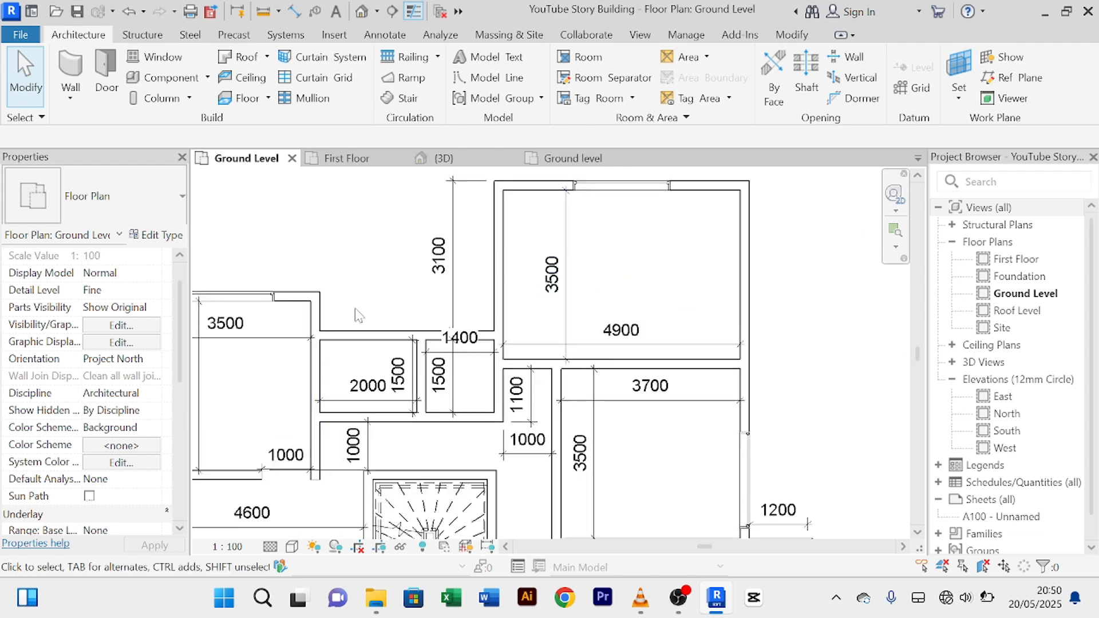
{"action": "scroll", "coordinate": [358, 314], "scroll_direction": "down", "scroll_amount": 2}
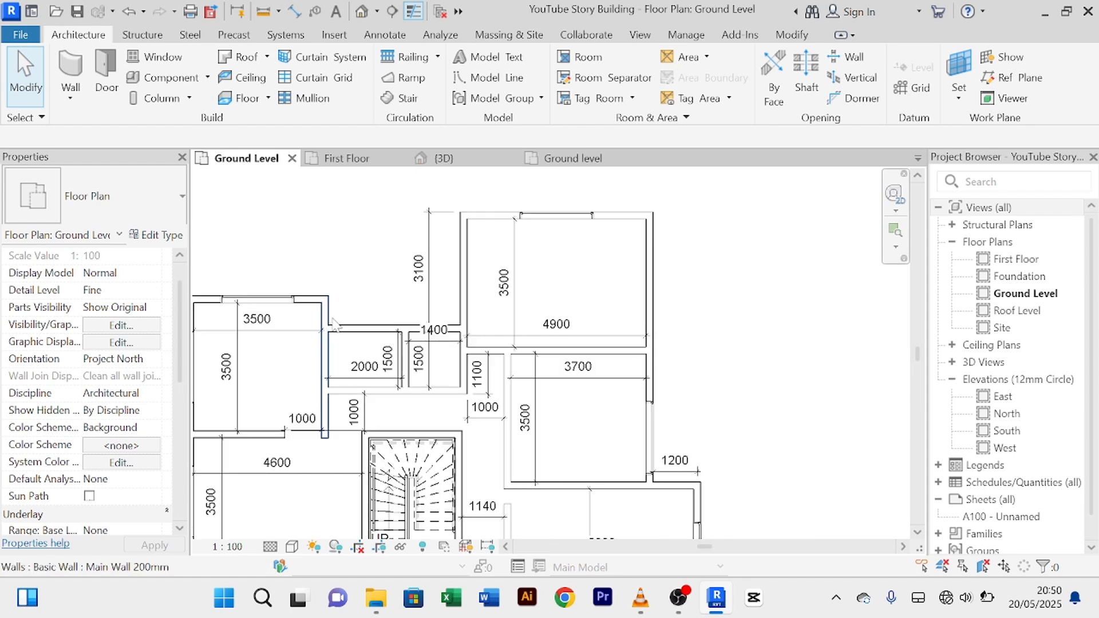
{"action": "middle_click_drag", "start_coordinate": [276, 303], "coordinate": [358, 306]}
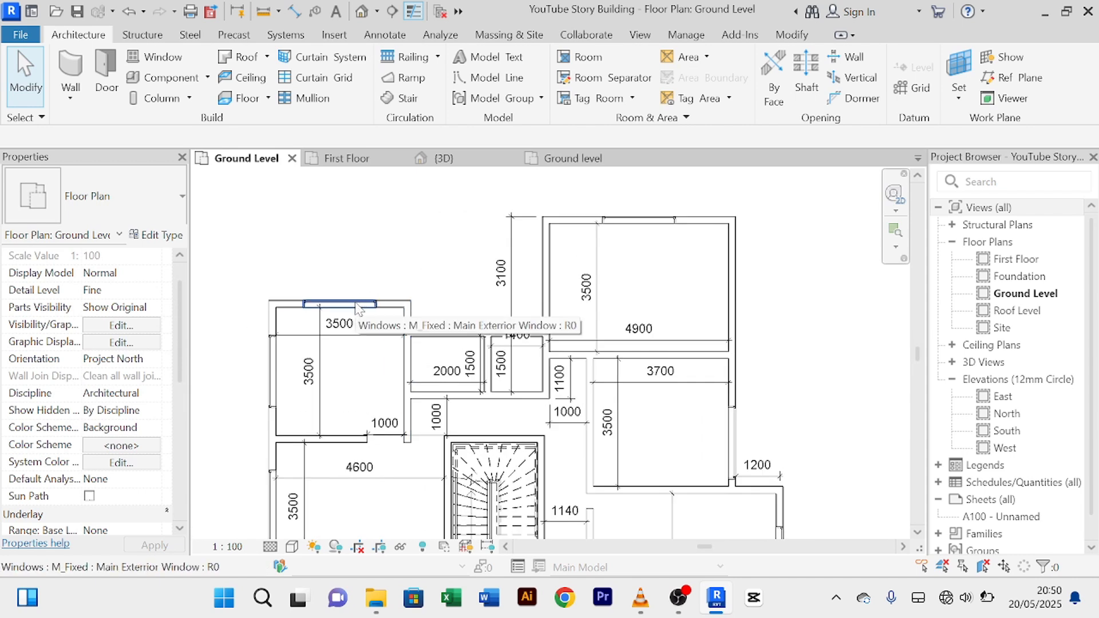
{"action": "left_click", "coordinate": [357, 307]}
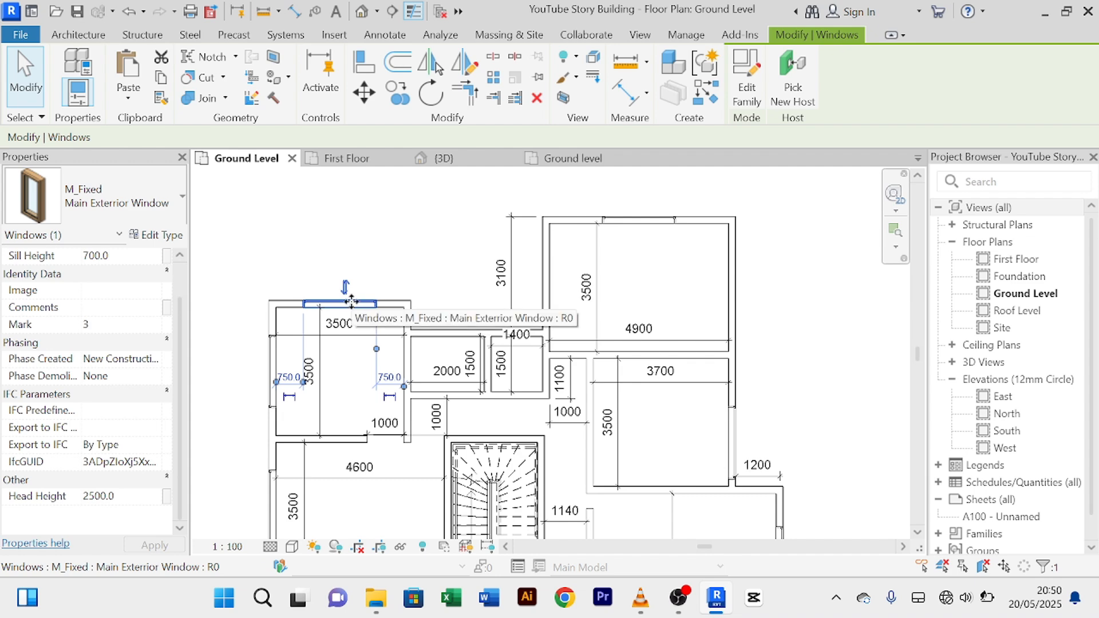
Step: Start Create Similar from that window, then cancel the placement
{"action": "left_click", "coordinate": [704, 101]}
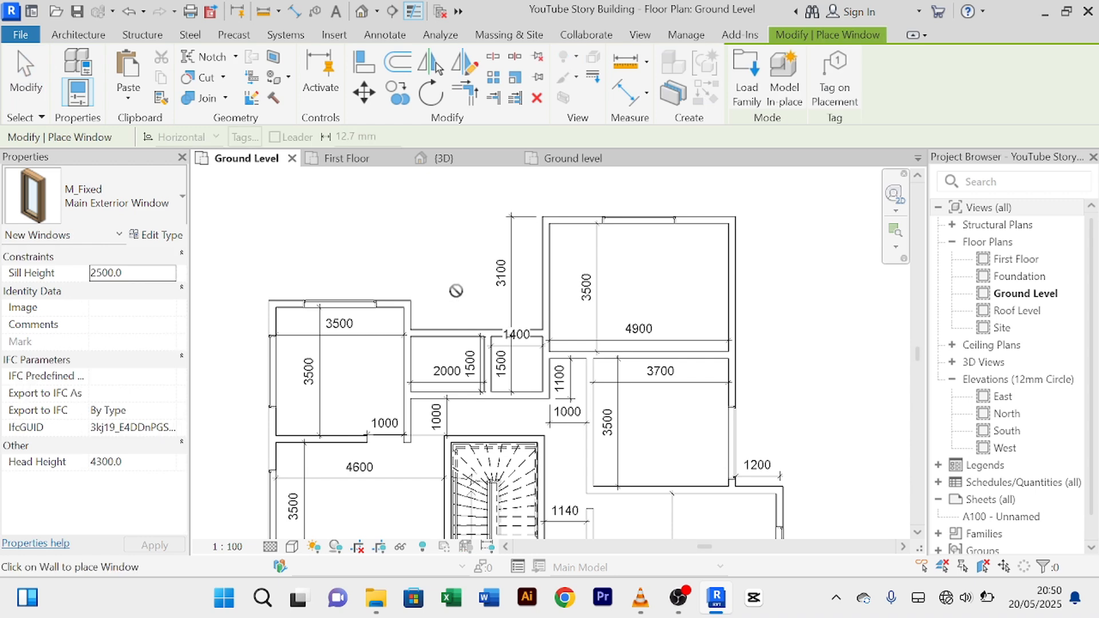
{"action": "scroll", "coordinate": [459, 307], "scroll_direction": "up", "scroll_amount": 3}
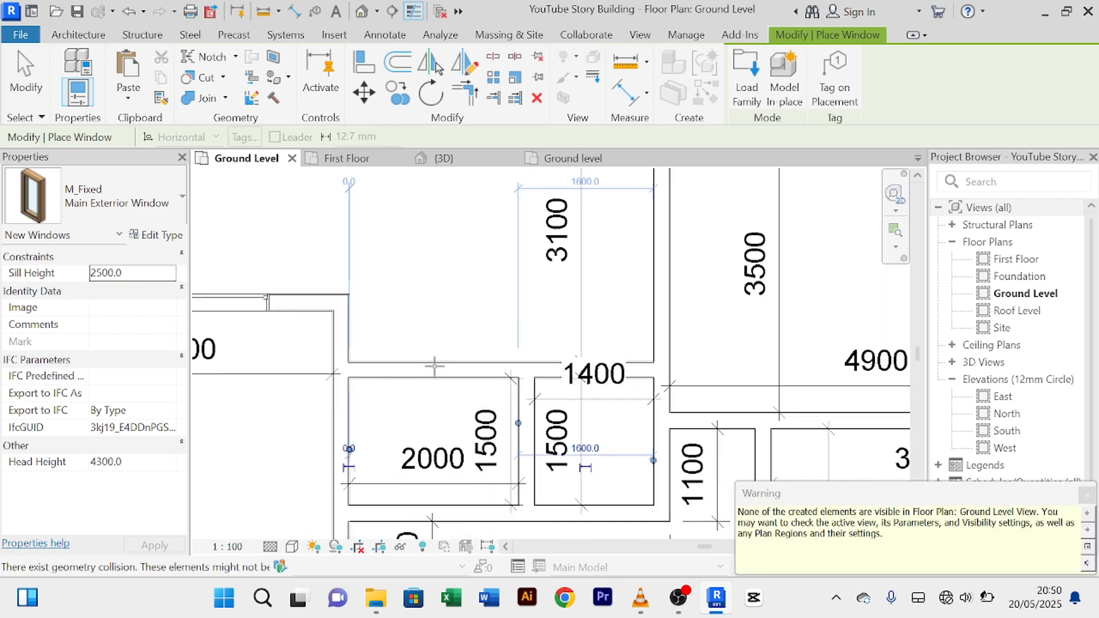
{"action": "right_click", "coordinate": [462, 237]}
{"action": "left_click", "coordinate": [489, 248]}
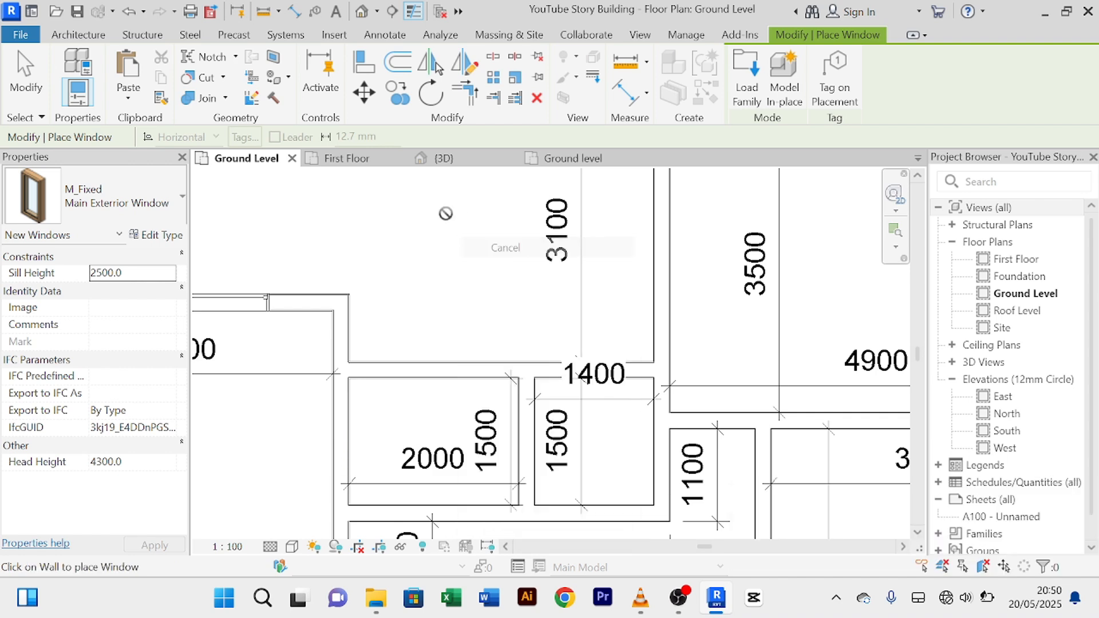
{"action": "right_click", "coordinate": [440, 215]}
{"action": "left_click", "coordinate": [466, 228]}
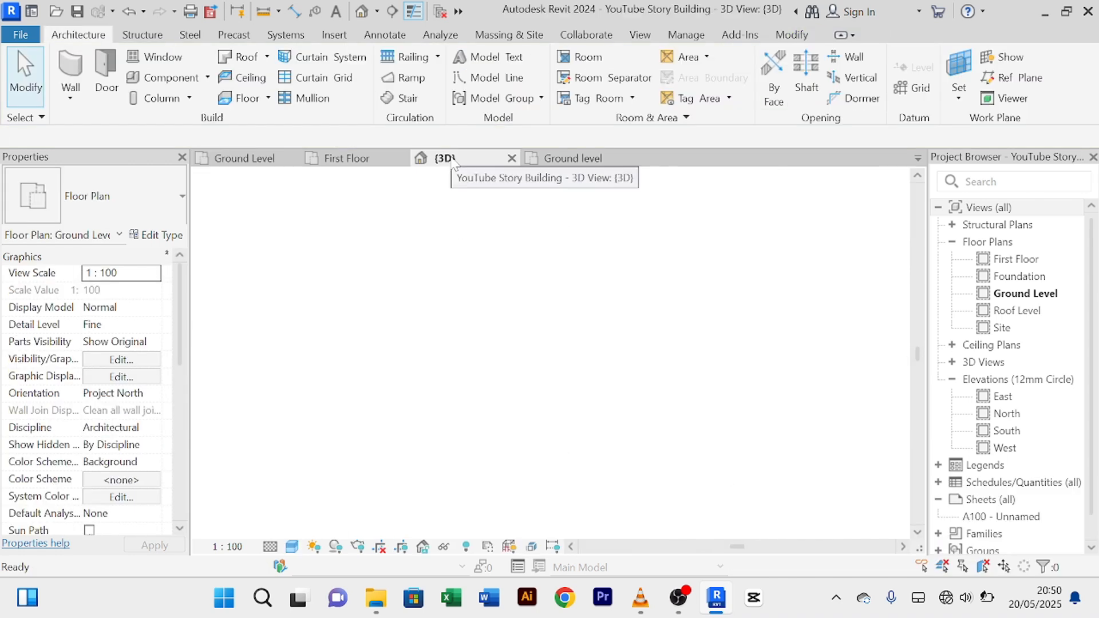
Step: In the 3D view, orbit round to the back wall and select its upper window
{"action": "left_click", "coordinate": [452, 160]}
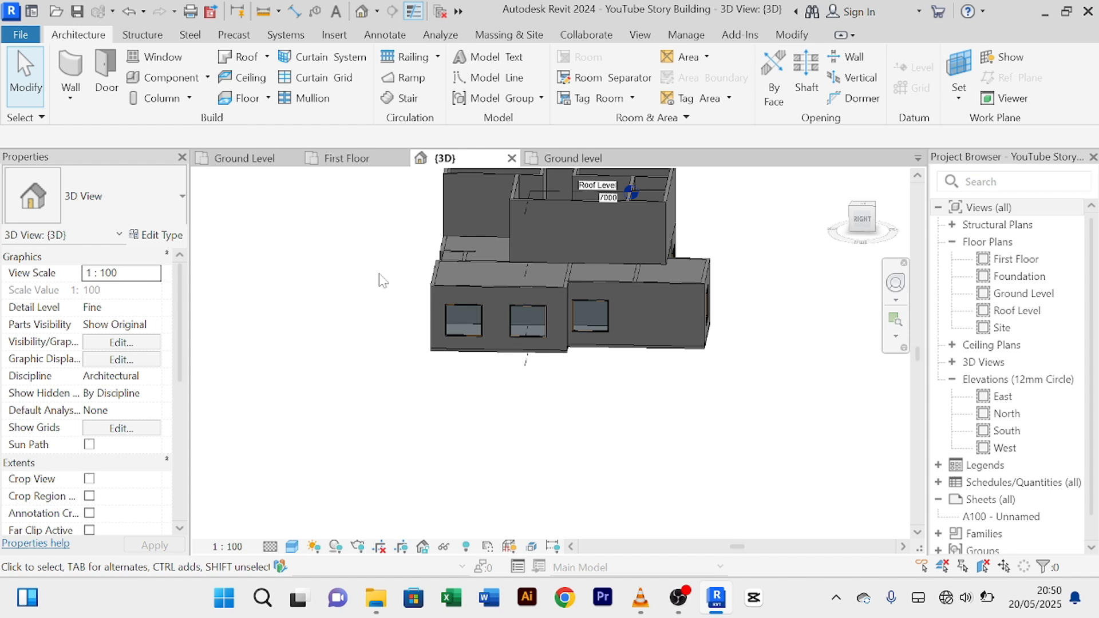
{"action": "middle_click_drag", "start_coordinate": [382, 276], "coordinate": [405, 277], "text": "shift"}
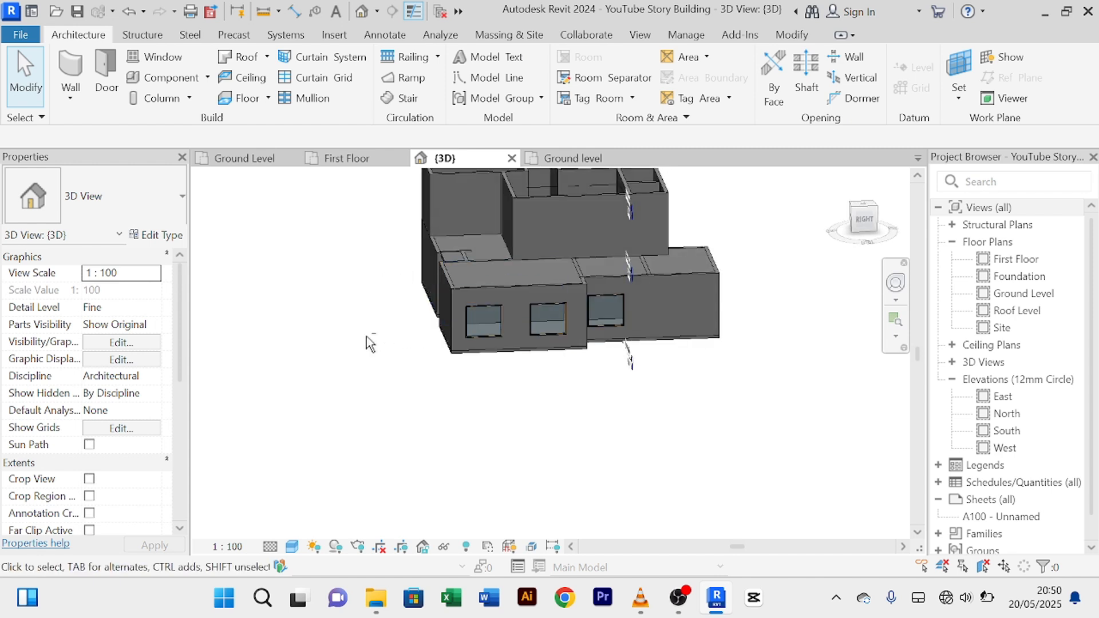
{"action": "middle_click_drag", "start_coordinate": [369, 342], "coordinate": [678, 313], "text": "shift"}
{"action": "middle_click_drag", "start_coordinate": [381, 393], "coordinate": [548, 362], "text": "shift"}
{"action": "scroll", "coordinate": [515, 309], "scroll_direction": "up", "scroll_amount": 3}
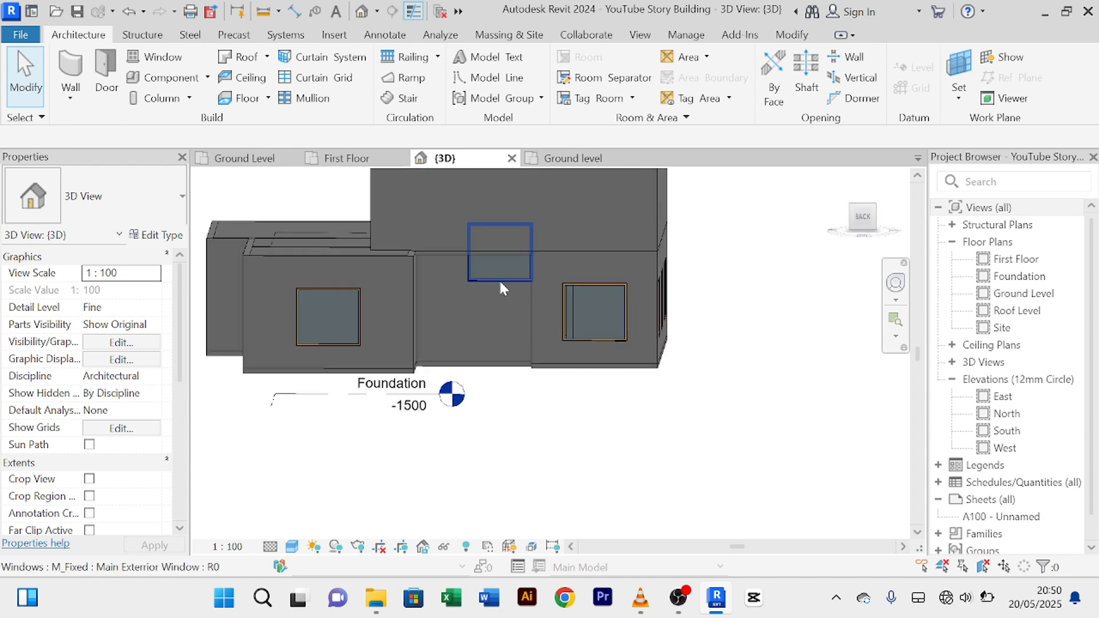
{"action": "left_click", "coordinate": [499, 278]}
Step: Set that window's head height to 2500 (700 sill) and open its type properties
{"action": "scroll", "coordinate": [123, 496], "scroll_direction": "down", "scroll_amount": 1}
{"action": "left_click", "coordinate": [127, 496]}
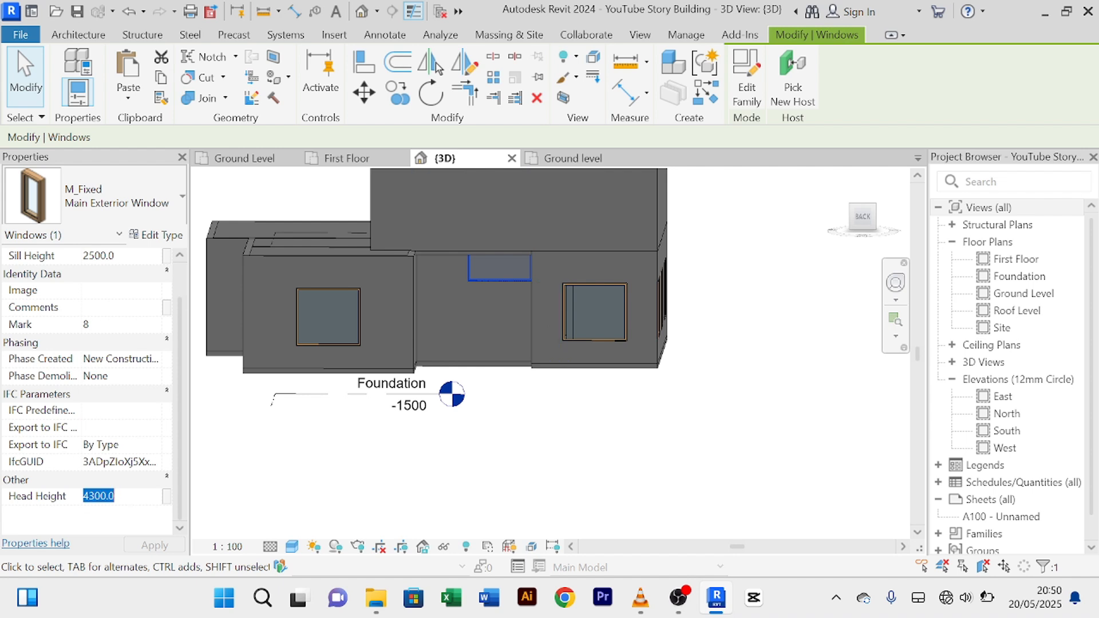
{"action": "type", "text": "2500"}
{"action": "key", "text": "Return"}
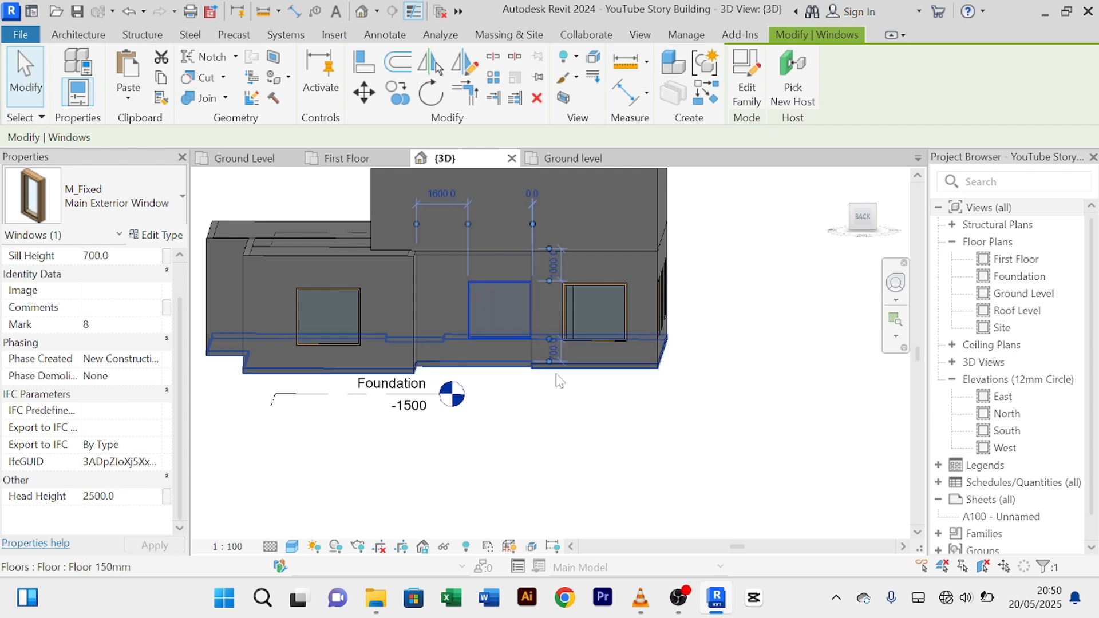
{"action": "scroll", "coordinate": [506, 313], "scroll_direction": "up", "scroll_amount": 2}
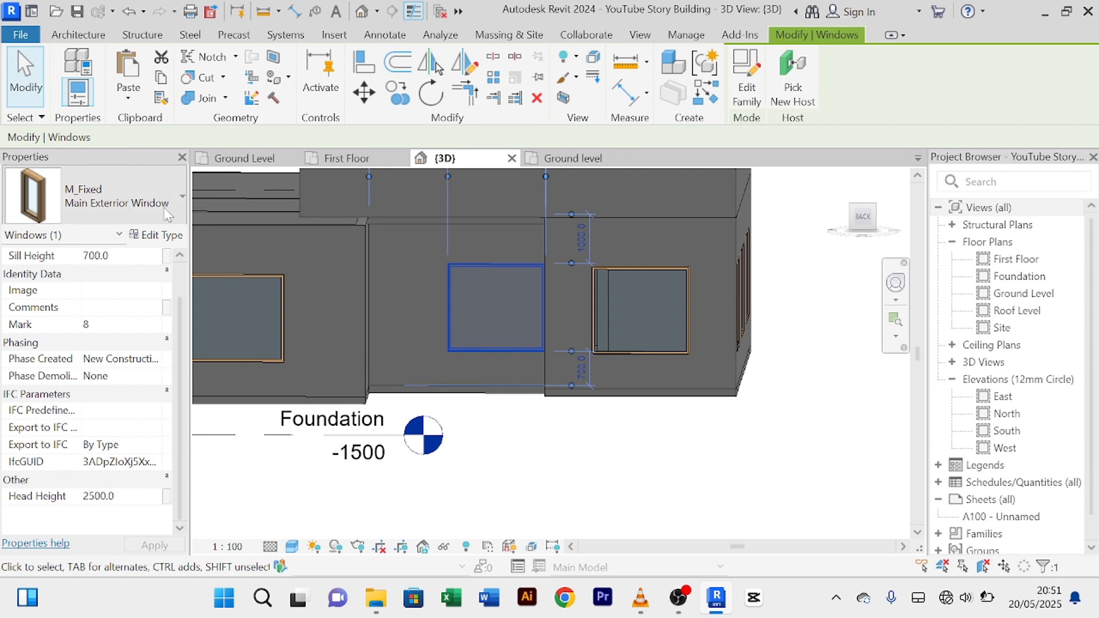
{"action": "left_click", "coordinate": [156, 235]}
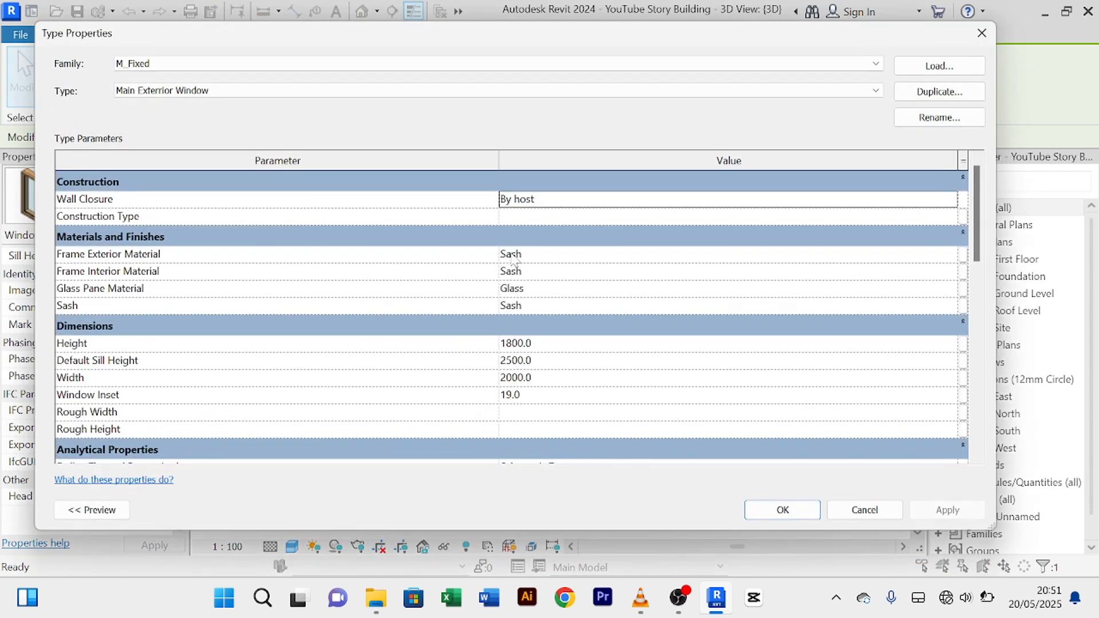
Step: Duplicate the M_Fixed type as 'Main Slit Exterior windows' with an 800 width and apply it
{"action": "left_click", "coordinate": [897, 99]}
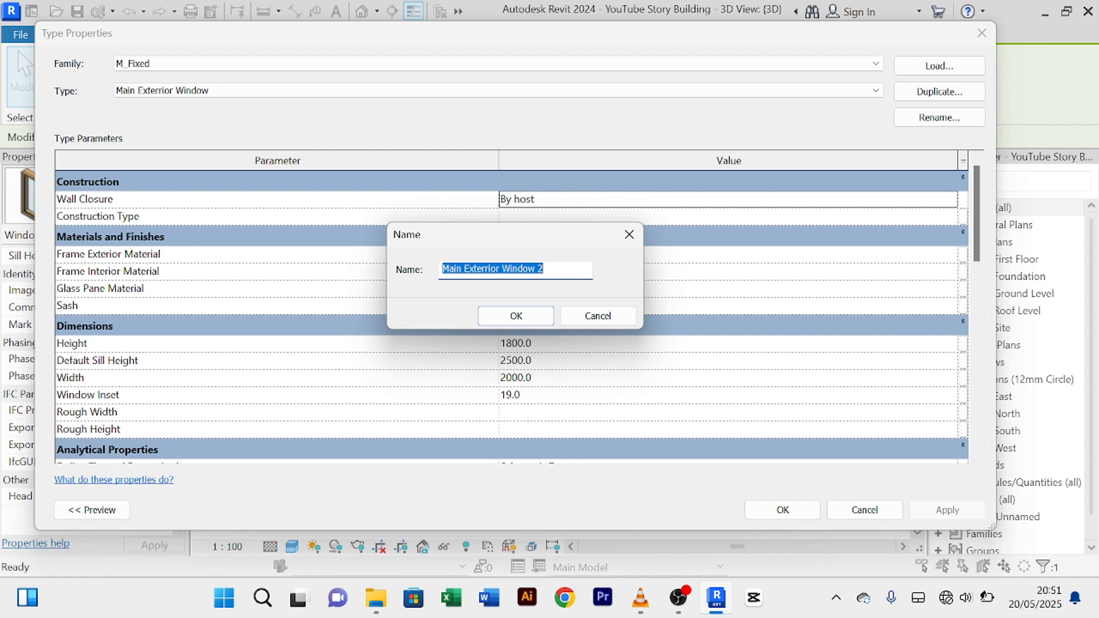
{"action": "left_click", "coordinate": [544, 269]}
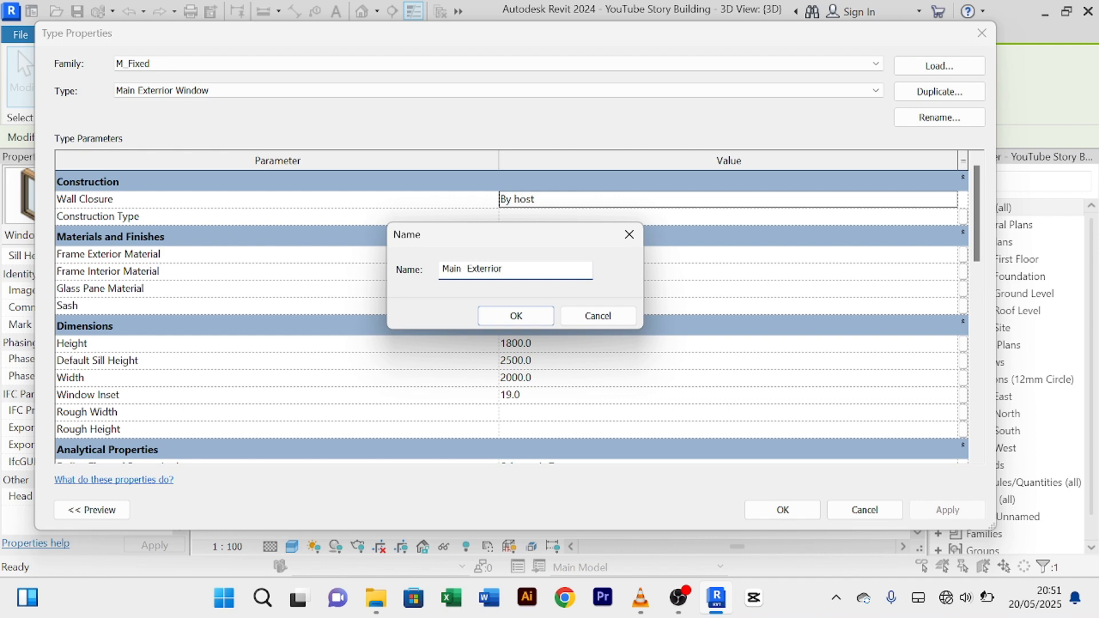
{"action": "type", "text": "Slit"}
{"action": "left_click", "coordinate": [517, 315]}
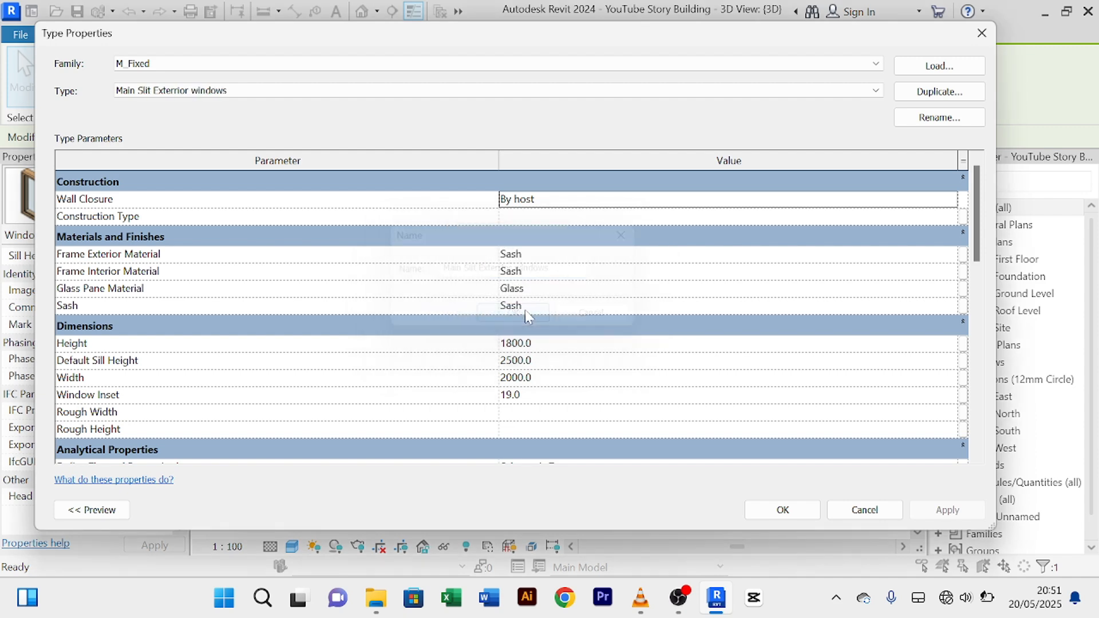
{"action": "left_click", "coordinate": [552, 378]}
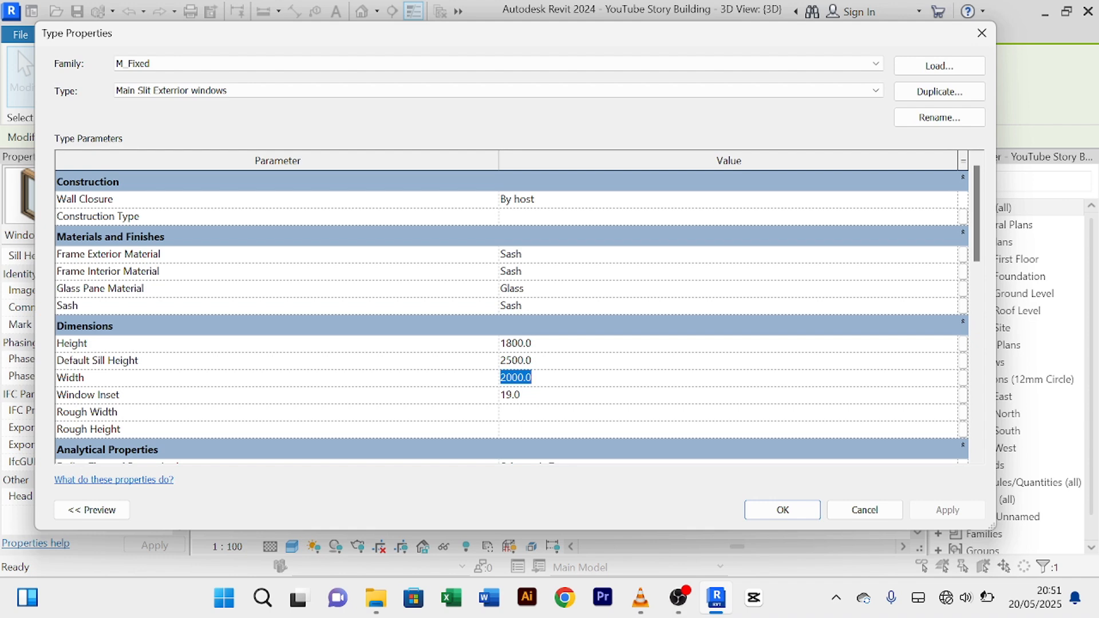
{"action": "type", "text": "1"}
{"action": "left_click", "coordinate": [948, 509]}
{"action": "left_click", "coordinate": [783, 510]}
Step: Deselect in 3D, go to the Ground Level plan, and select the narrow slit window in the upper room's wall
{"action": "scroll", "coordinate": [519, 325], "scroll_direction": "up", "scroll_amount": 3}
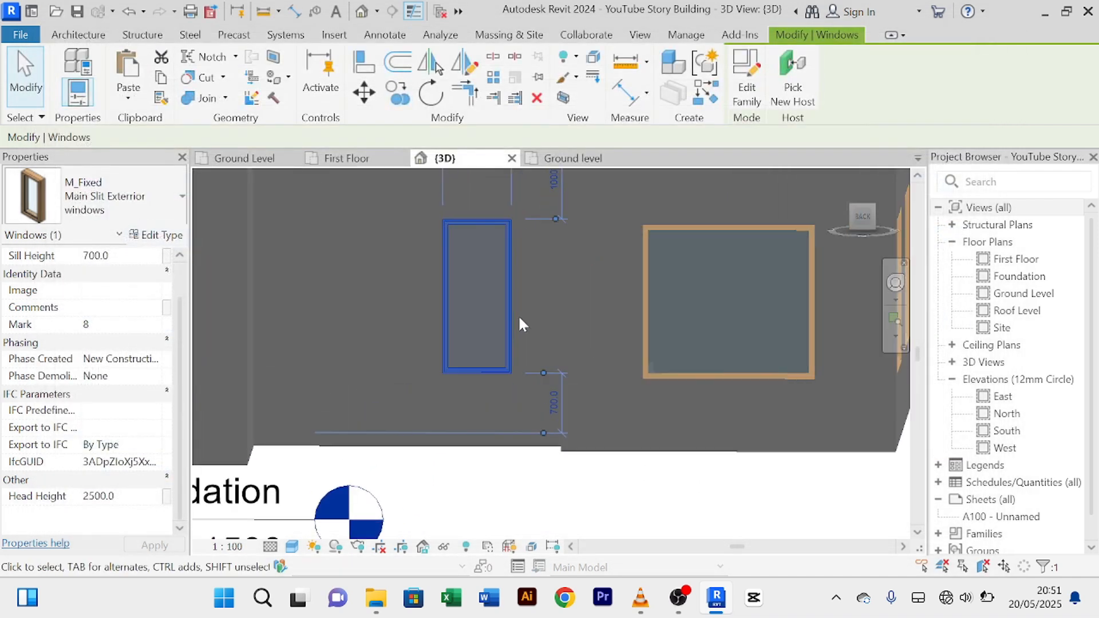
{"action": "key", "text": "Escape"}
{"action": "scroll", "coordinate": [514, 283], "scroll_direction": "down", "scroll_amount": 4}
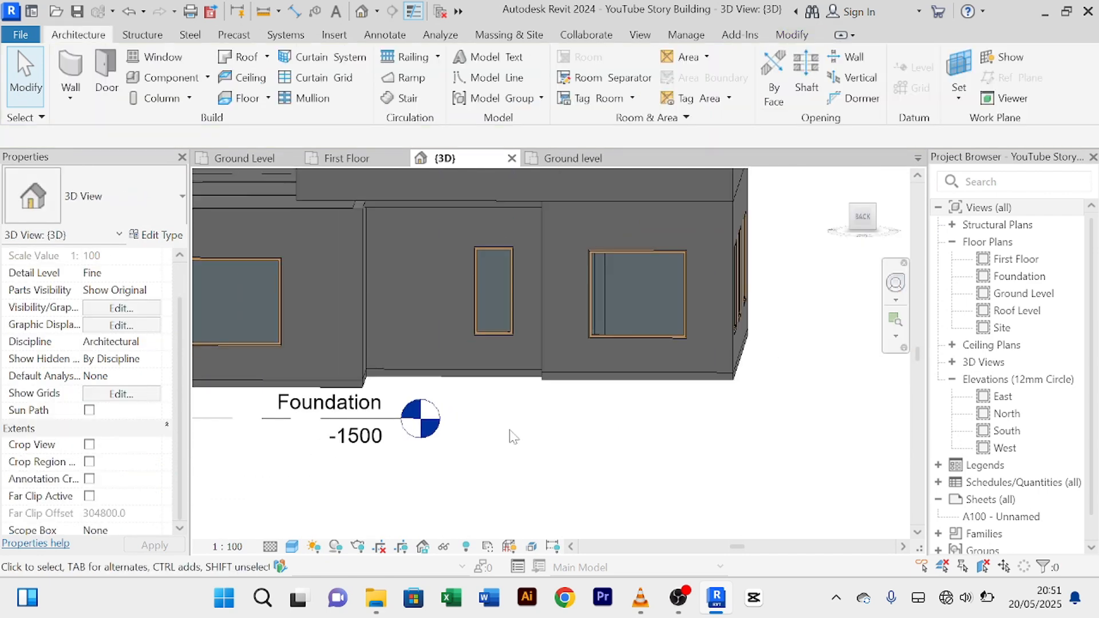
{"action": "middle_click_drag", "start_coordinate": [514, 436], "coordinate": [534, 460]}
{"action": "scroll", "coordinate": [537, 358], "scroll_direction": "down", "scroll_amount": 3}
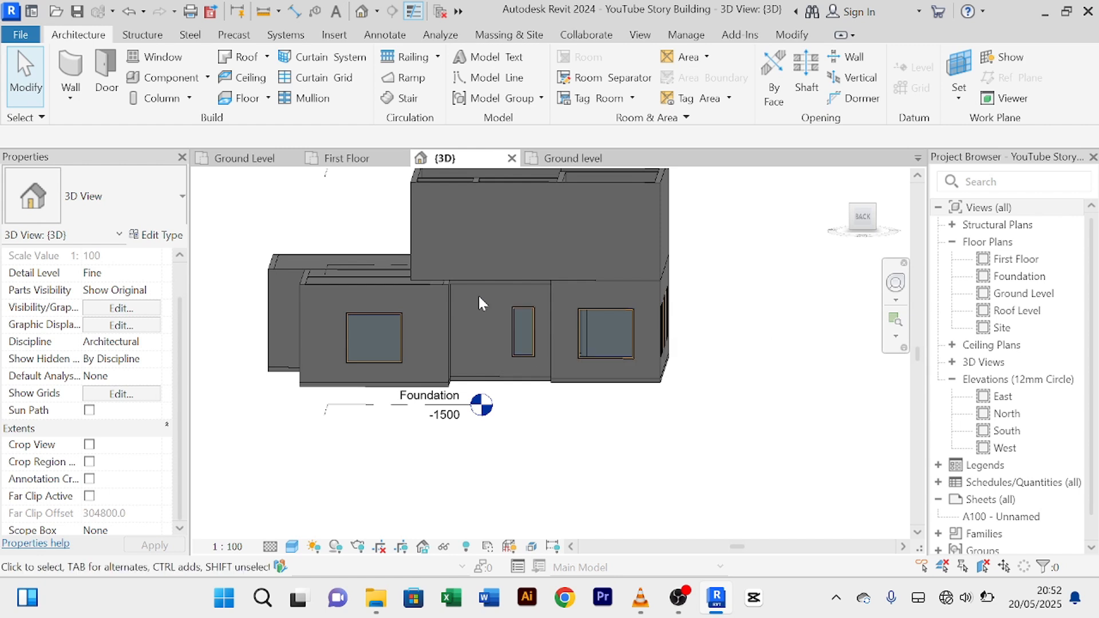
{"action": "scroll", "coordinate": [499, 309], "scroll_direction": "up", "scroll_amount": 3}
{"action": "scroll", "coordinate": [515, 304], "scroll_direction": "down", "scroll_amount": 3}
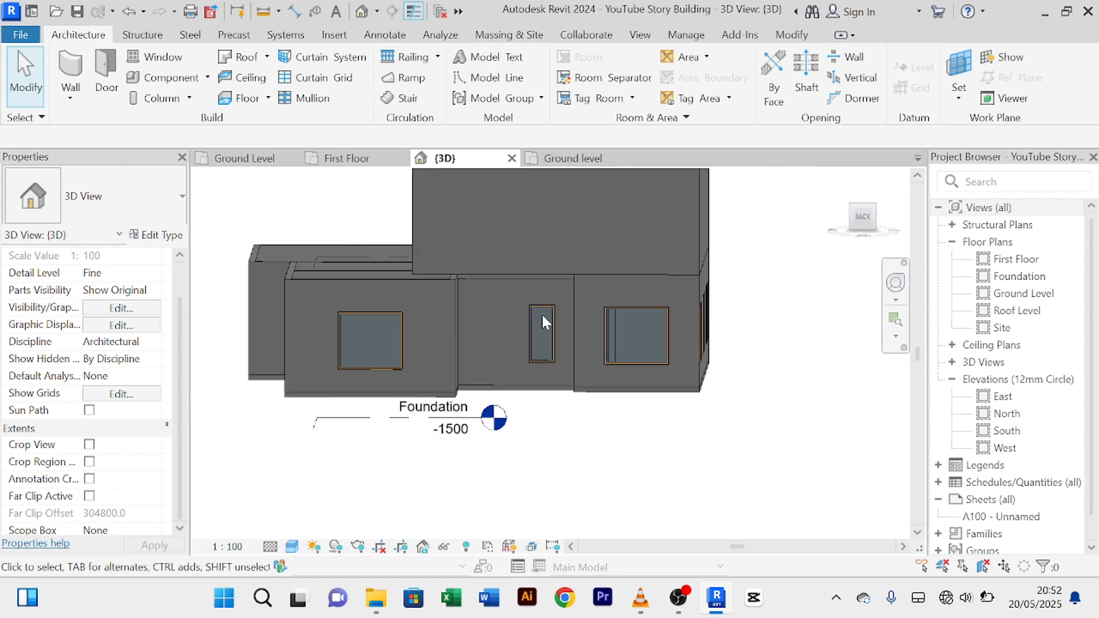
{"action": "left_click", "coordinate": [244, 158]}
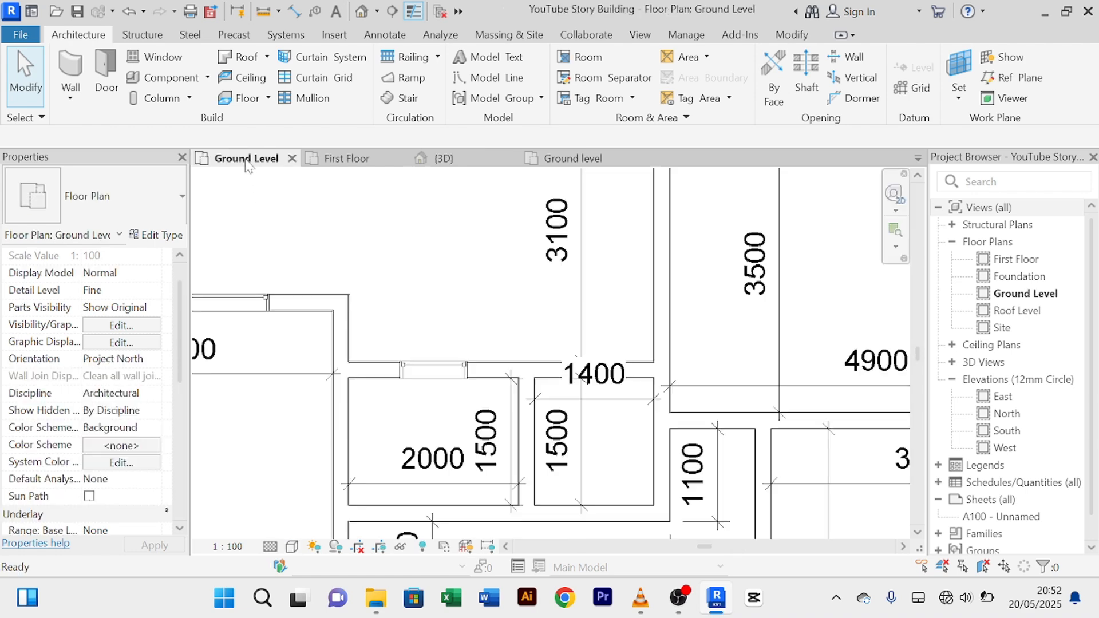
{"action": "scroll", "coordinate": [506, 310], "scroll_direction": "down", "scroll_amount": 2}
{"action": "scroll", "coordinate": [506, 310], "scroll_direction": "down", "scroll_amount": 3}
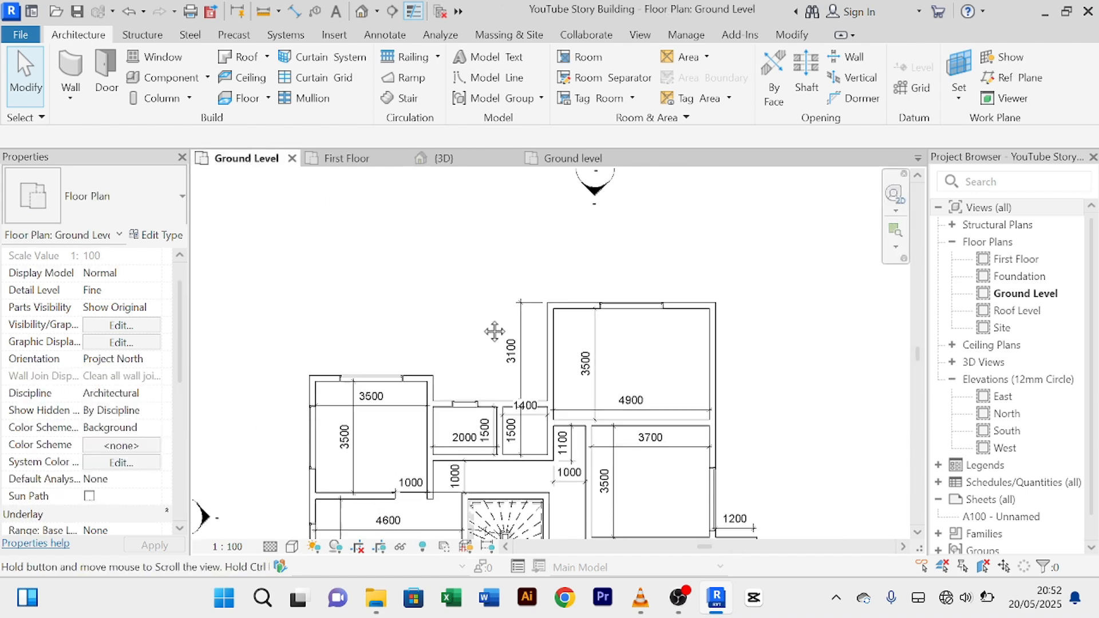
{"action": "scroll", "coordinate": [493, 329], "scroll_direction": "up", "scroll_amount": 2}
{"action": "left_click", "coordinate": [480, 365]}
{"action": "scroll", "coordinate": [481, 354], "scroll_direction": "up", "scroll_amount": 2}
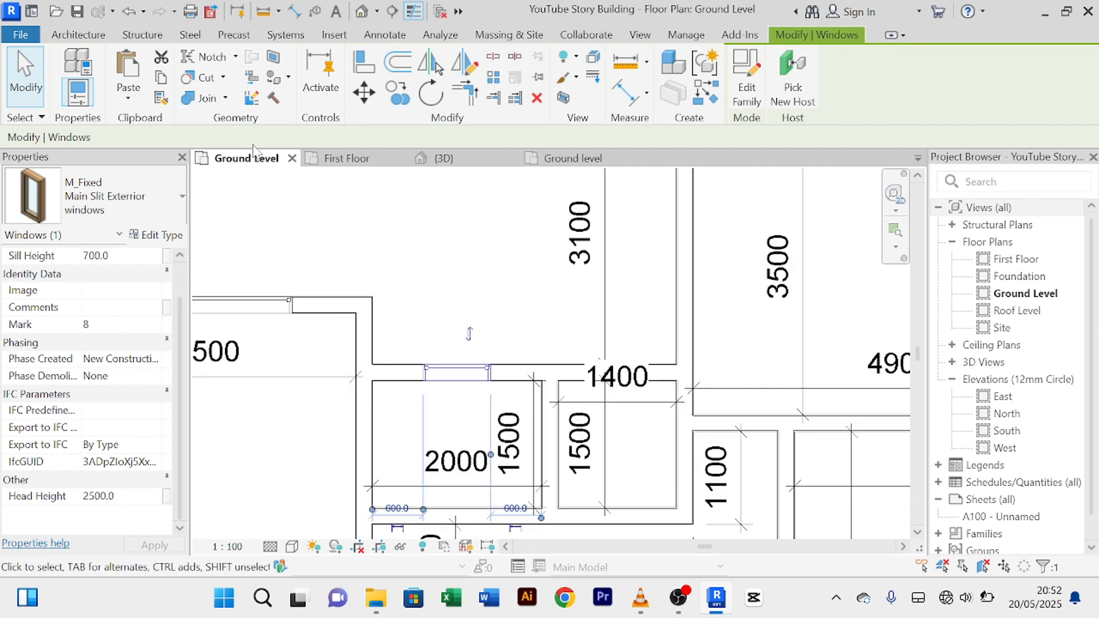
Step: Use Create Similar to place a second Main Slit Exterior window in the wall
{"action": "left_click", "coordinate": [705, 91]}
{"action": "scroll", "coordinate": [647, 294], "scroll_direction": "up", "scroll_amount": 1}
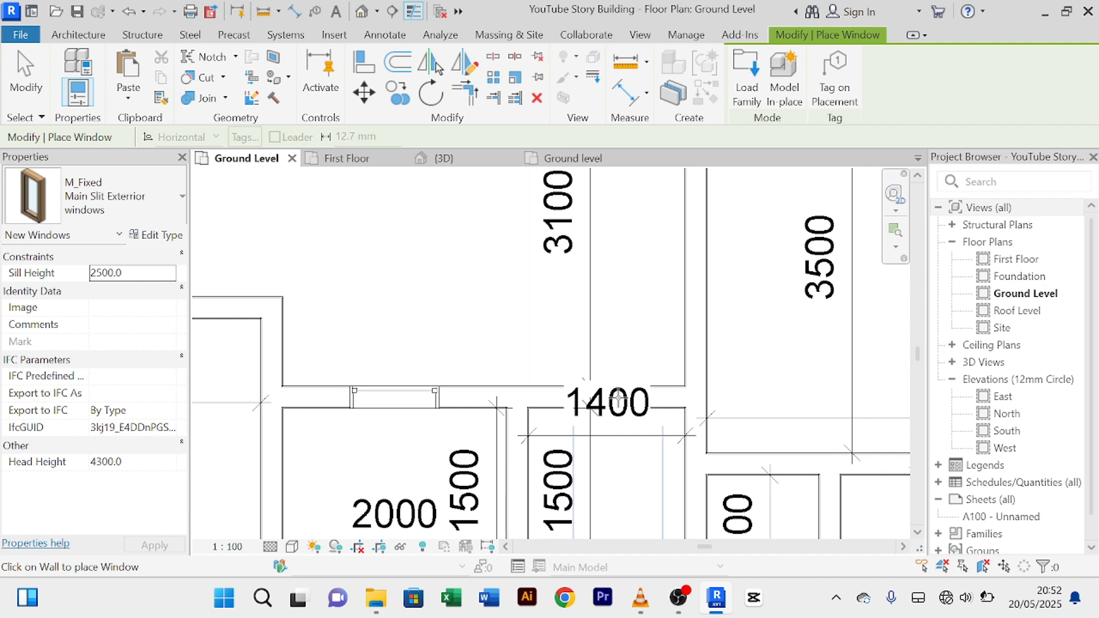
{"action": "left_click", "coordinate": [617, 396]}
{"action": "scroll", "coordinate": [618, 401], "scroll_direction": "down", "scroll_amount": 5}
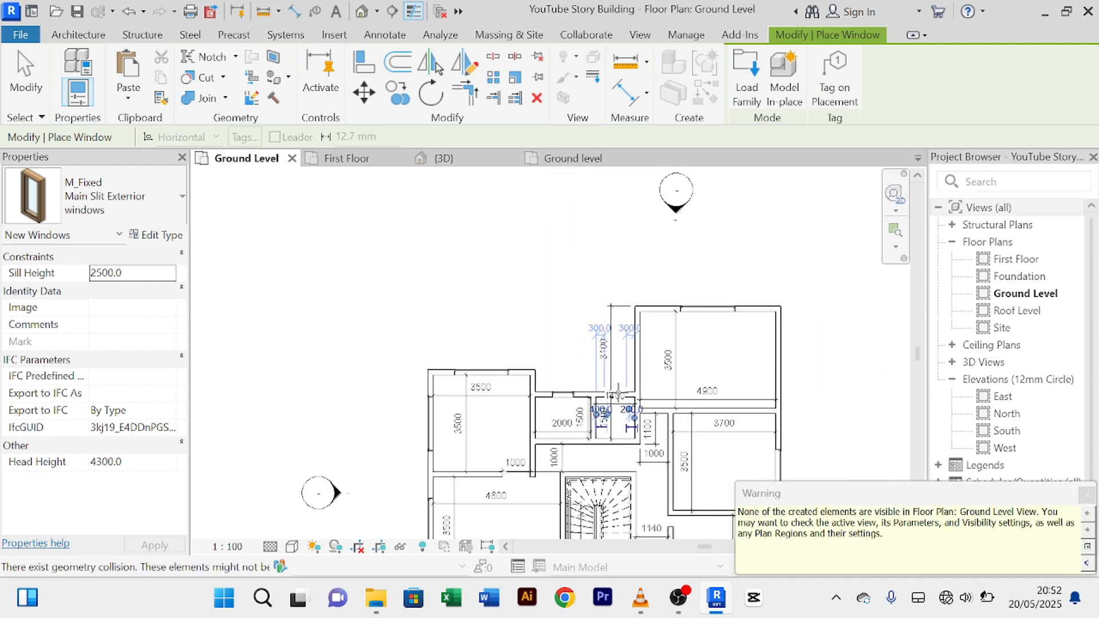
{"action": "middle_click_drag", "start_coordinate": [732, 342], "coordinate": [664, 193]}
{"action": "scroll", "coordinate": [759, 357], "scroll_direction": "up", "scroll_amount": 3}
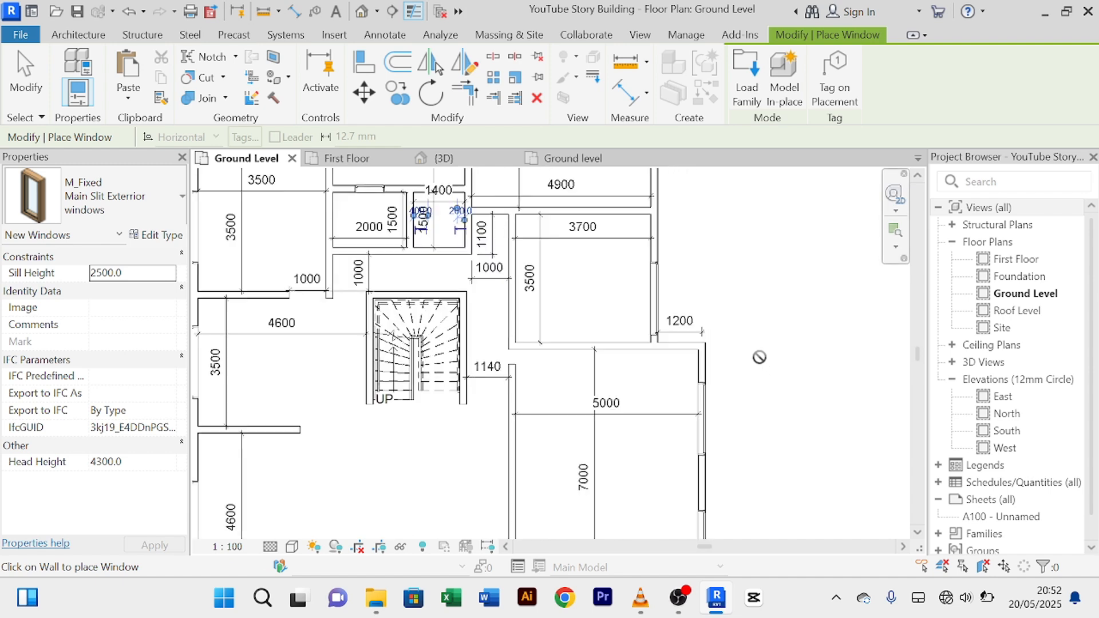
{"action": "scroll", "coordinate": [756, 352], "scroll_direction": "down", "scroll_amount": 1}
{"action": "middle_click_drag", "start_coordinate": [756, 350], "coordinate": [802, 290]}
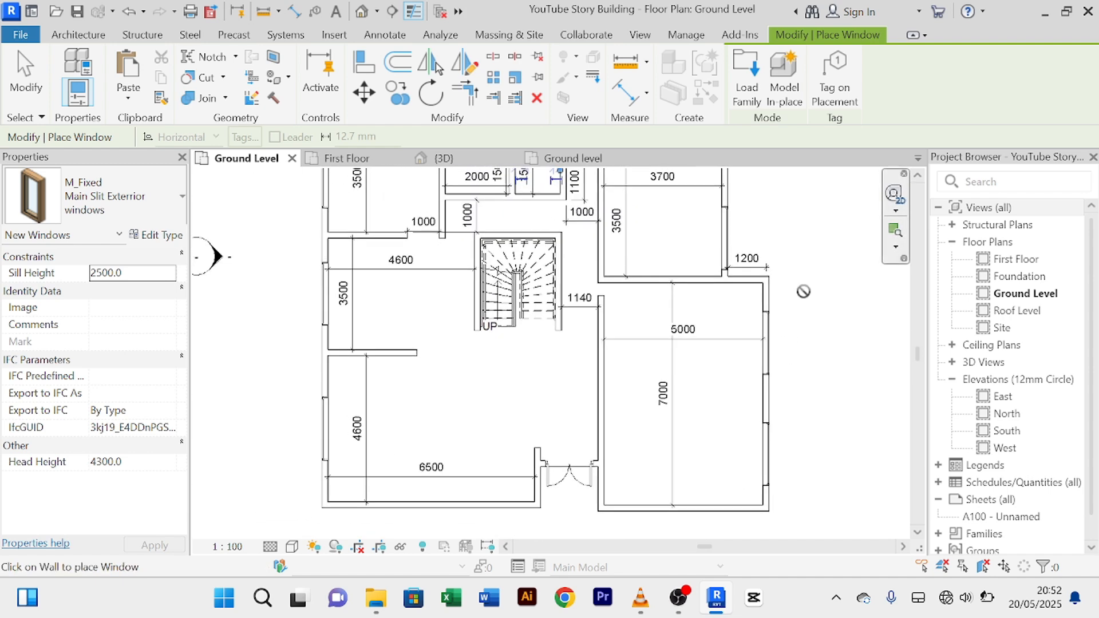
{"action": "middle_click_drag", "start_coordinate": [516, 411], "coordinate": [553, 449]}
{"action": "scroll", "coordinate": [537, 434], "scroll_direction": "down", "scroll_amount": 1}
{"action": "middle_click_drag", "start_coordinate": [502, 390], "coordinate": [448, 456]}
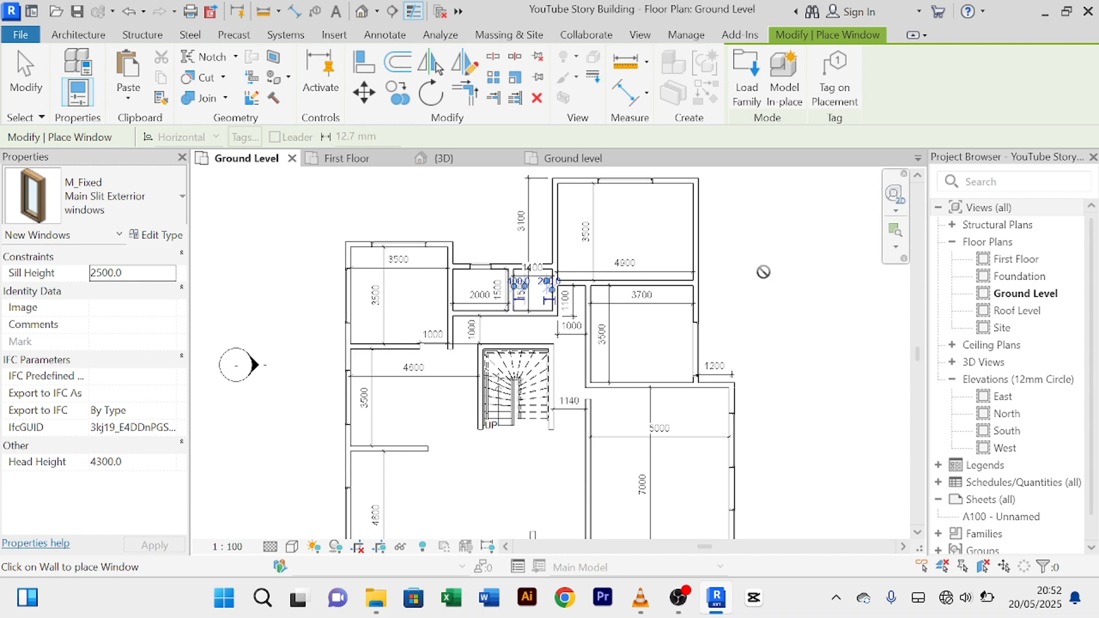
Step: Cancel the remaining placement and return to the 3D view
{"action": "right_click", "coordinate": [764, 274]}
{"action": "left_click", "coordinate": [790, 285]}
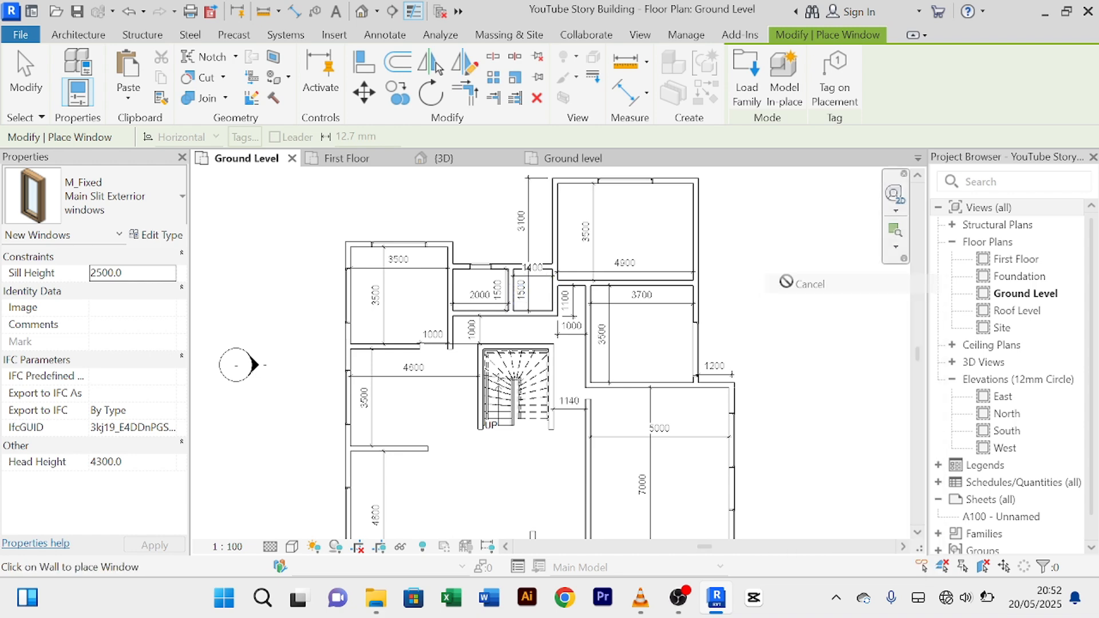
{"action": "left_click", "coordinate": [441, 158]}
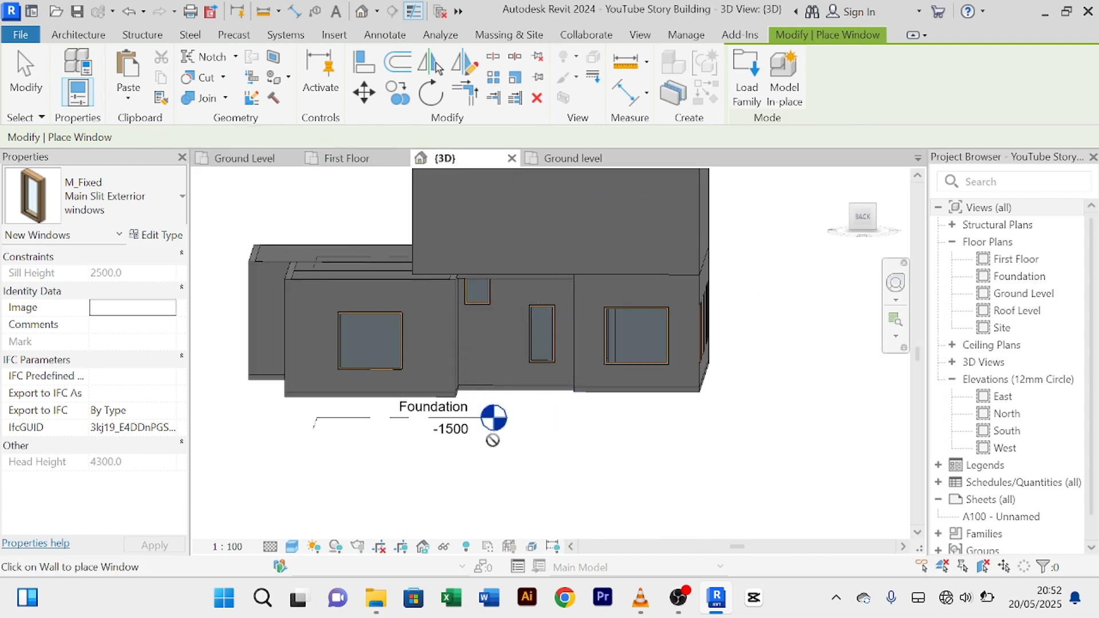
Step: Give the new front slit window a 2500 head height so its sill sits at 700, then deselect
{"action": "right_click", "coordinate": [557, 116]}
{"action": "left_click", "coordinate": [601, 127]}
{"action": "scroll", "coordinate": [489, 280], "scroll_direction": "up", "scroll_amount": 2}
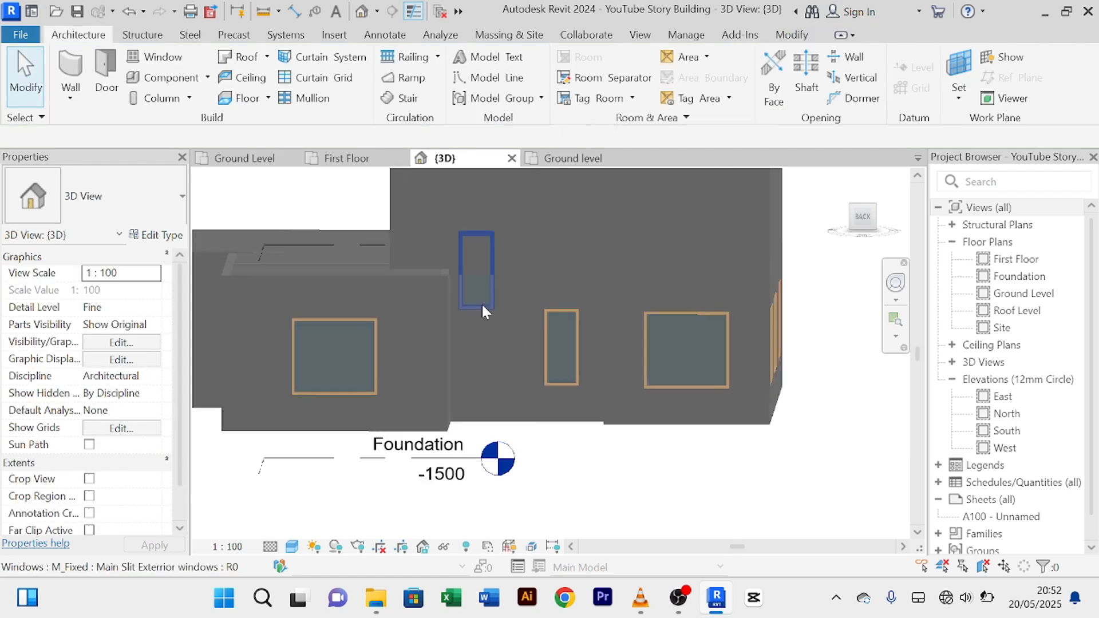
{"action": "left_click", "coordinate": [482, 300]}
{"action": "scroll", "coordinate": [94, 483], "scroll_direction": "down", "scroll_amount": 2}
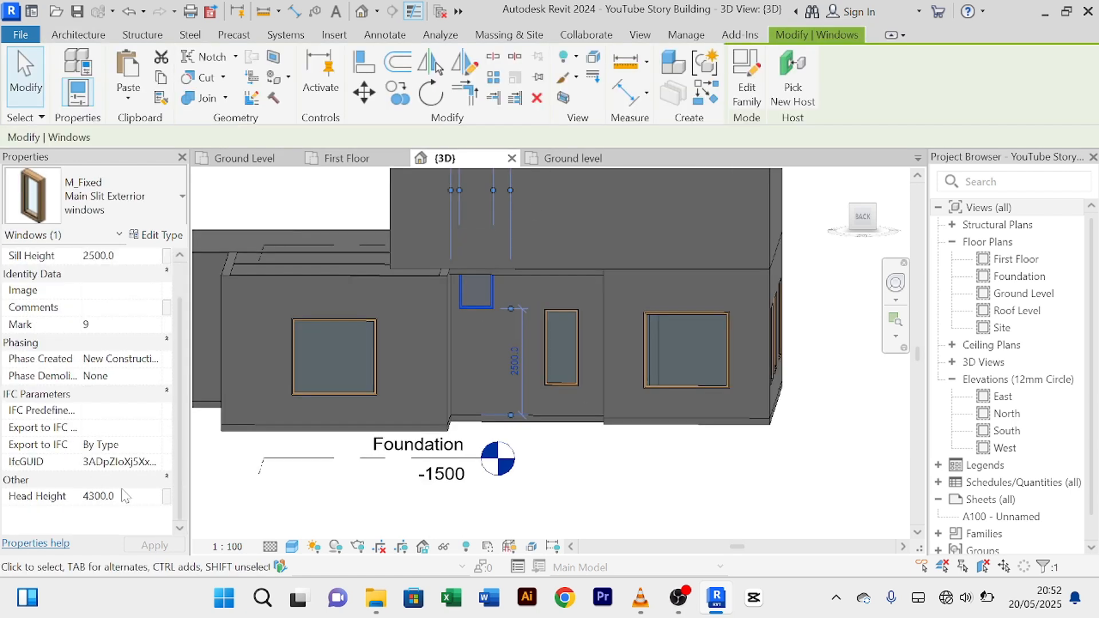
{"action": "left_click", "coordinate": [126, 496]}
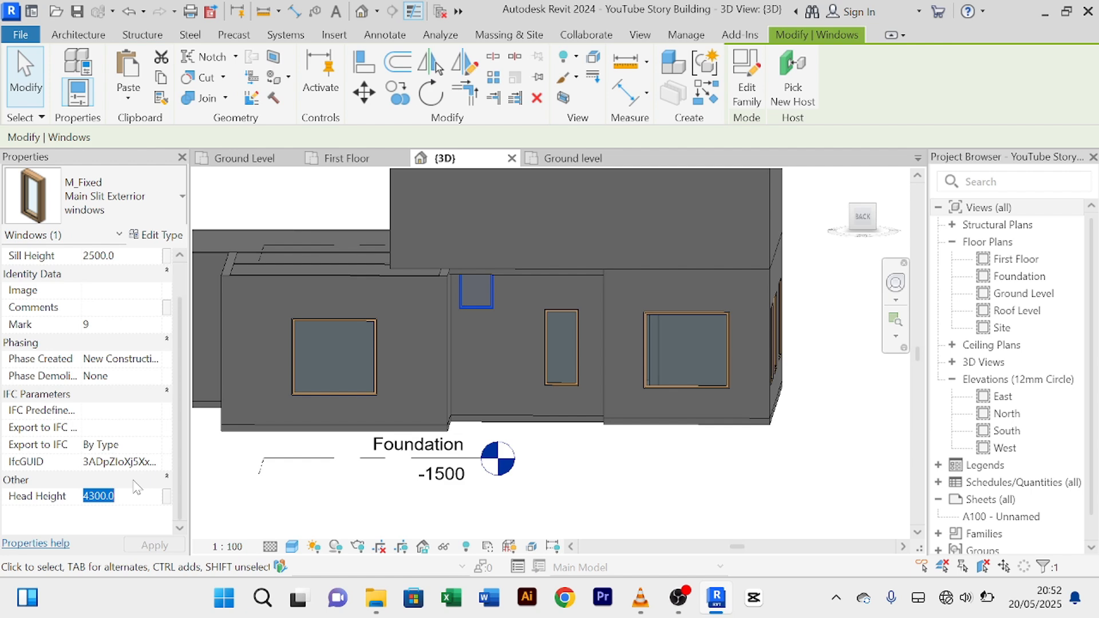
{"action": "type", "text": "2500"}
{"action": "key", "text": "Return"}
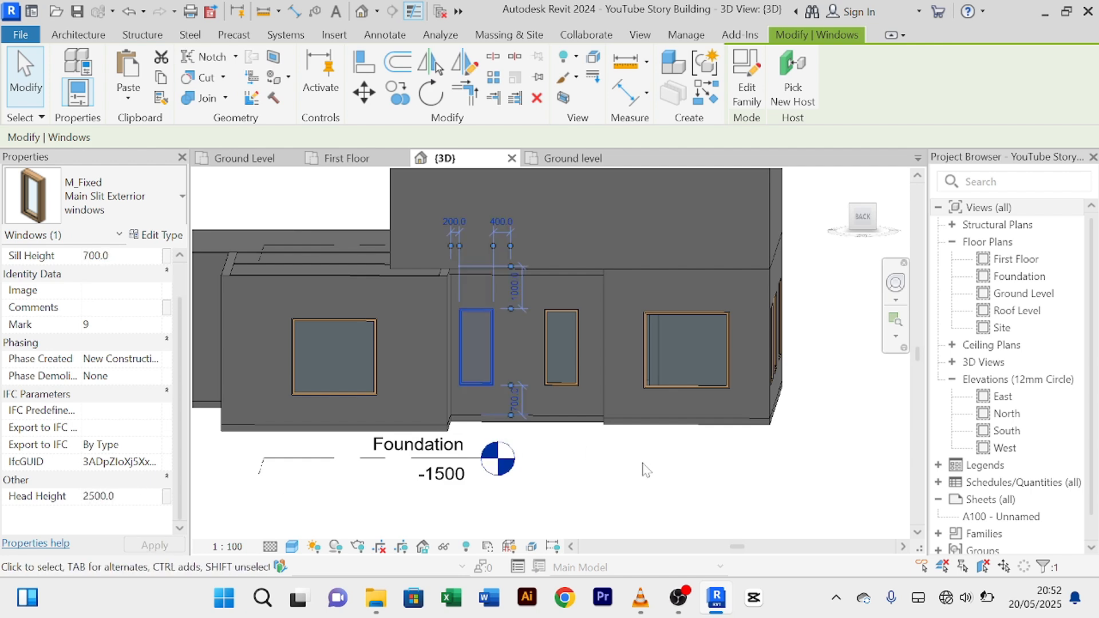
{"action": "left_click", "coordinate": [640, 473]}
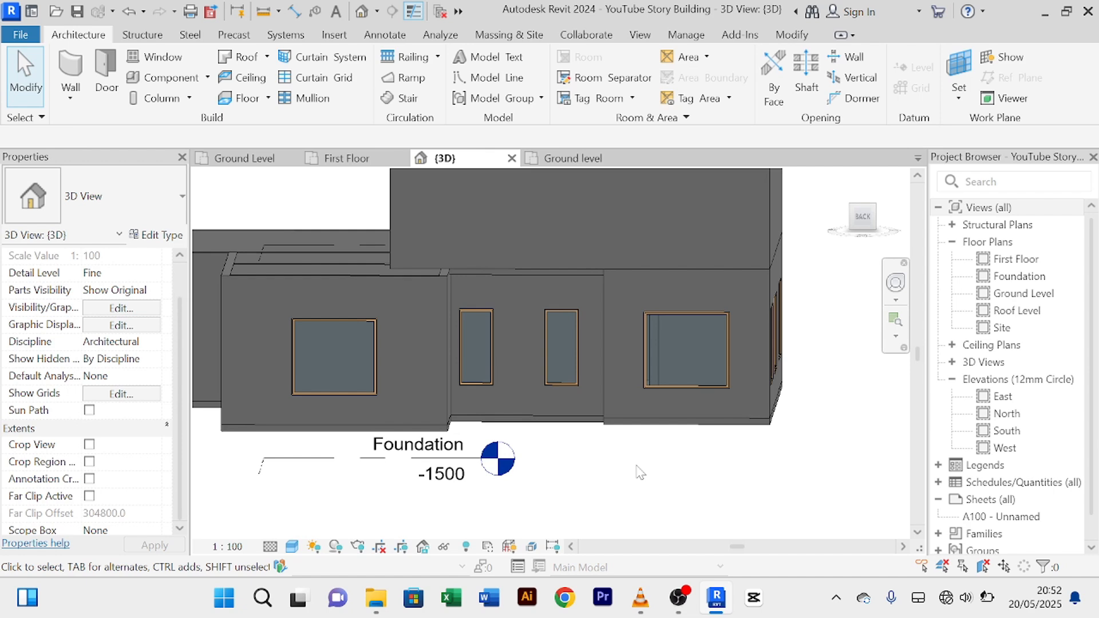
{"action": "scroll", "coordinate": [640, 472], "scroll_direction": "down", "scroll_amount": 2}
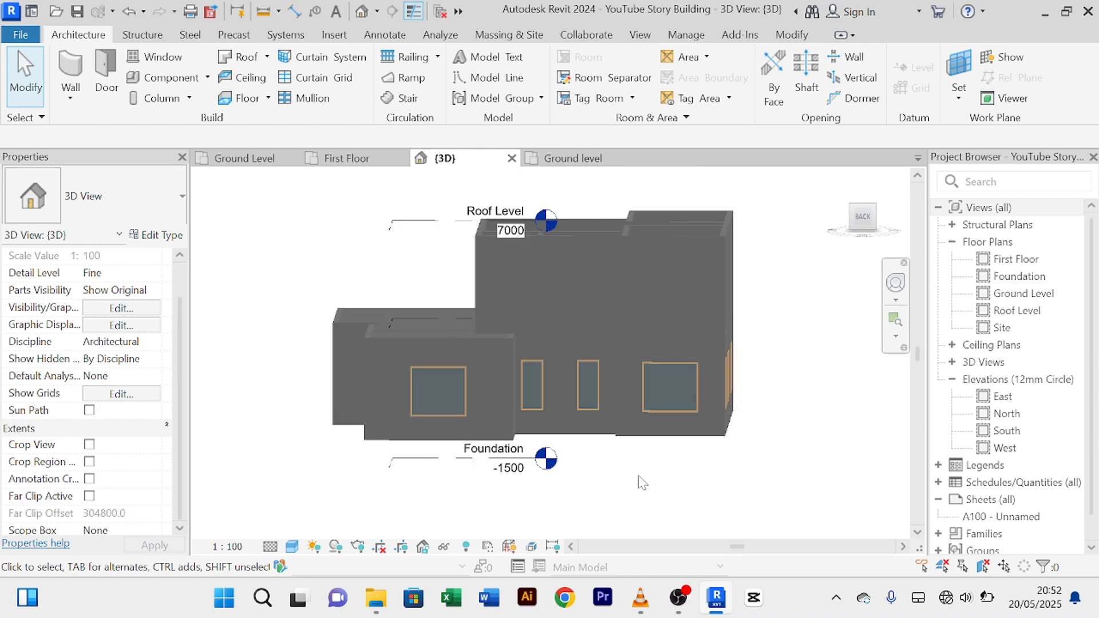
{"action": "middle_click_drag", "start_coordinate": [667, 481], "coordinate": [631, 399], "text": "shift"}
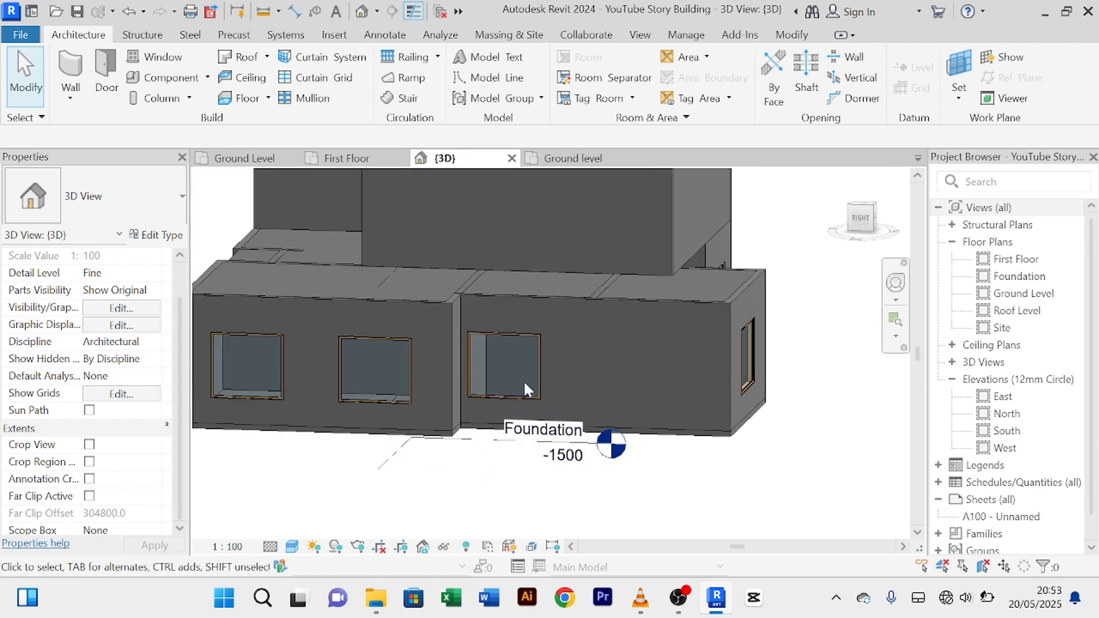
{"action": "middle_click_drag", "start_coordinate": [622, 324], "coordinate": [613, 368], "text": "shift"}
{"action": "scroll", "coordinate": [601, 347], "scroll_direction": "up", "scroll_amount": 3}
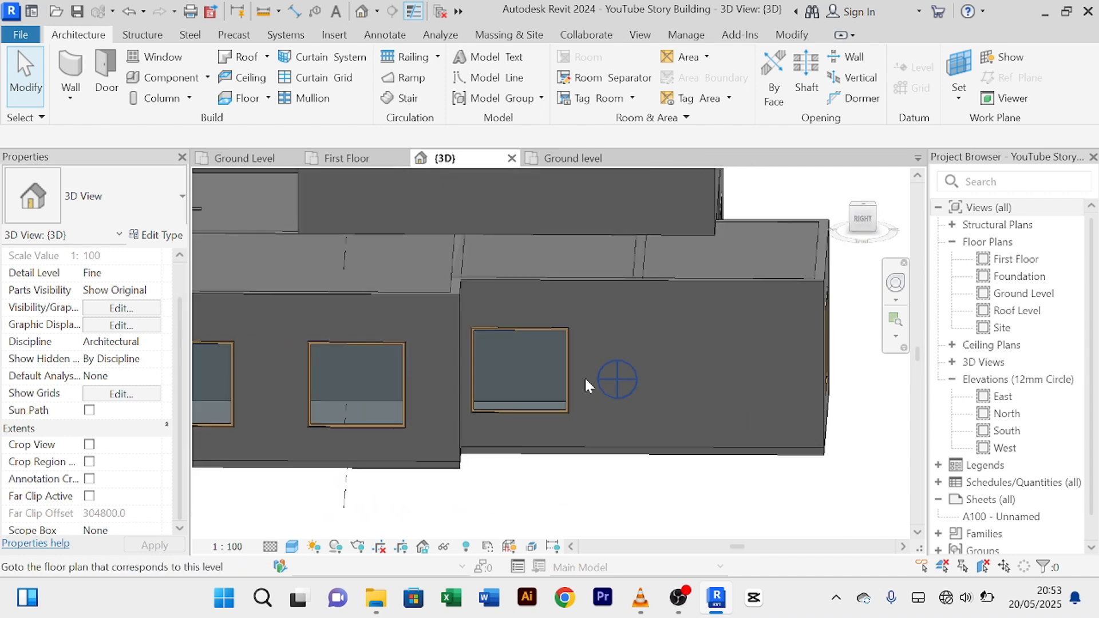
{"action": "mouse_move", "coordinate": [654, 327]}
{"action": "middle_mouse_down", "text": "shift"}
{"action": "mouse_move", "coordinate": [668, 328]}
{"action": "mouse_move", "coordinate": [641, 314]}
{"action": "middle_mouse_up", "text": "shift"}
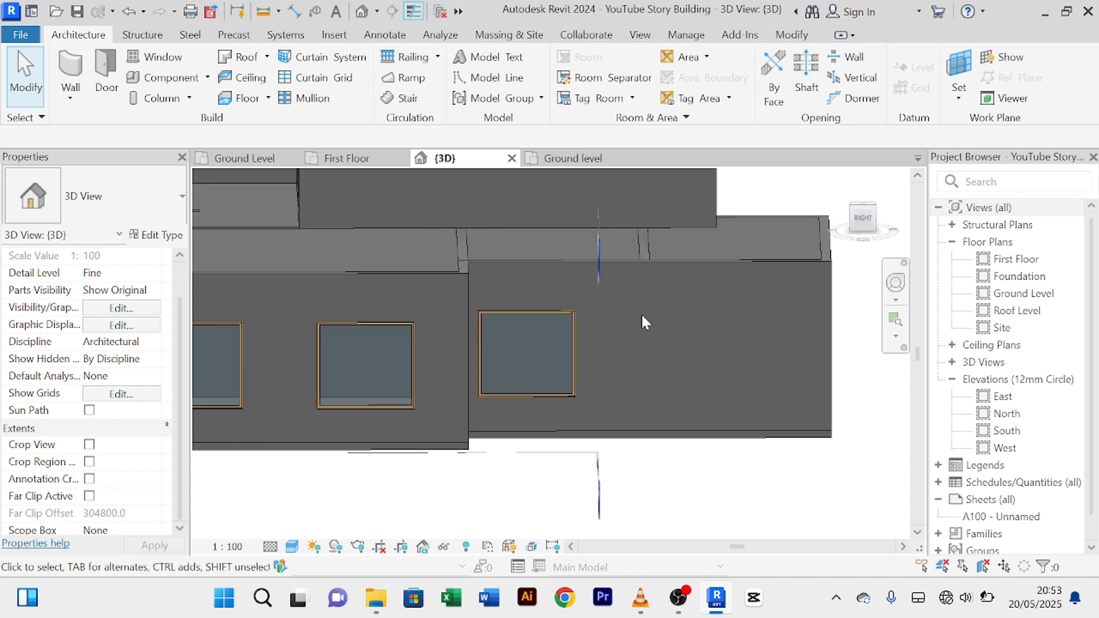
{"action": "scroll", "coordinate": [638, 314], "scroll_direction": "down", "scroll_amount": 2}
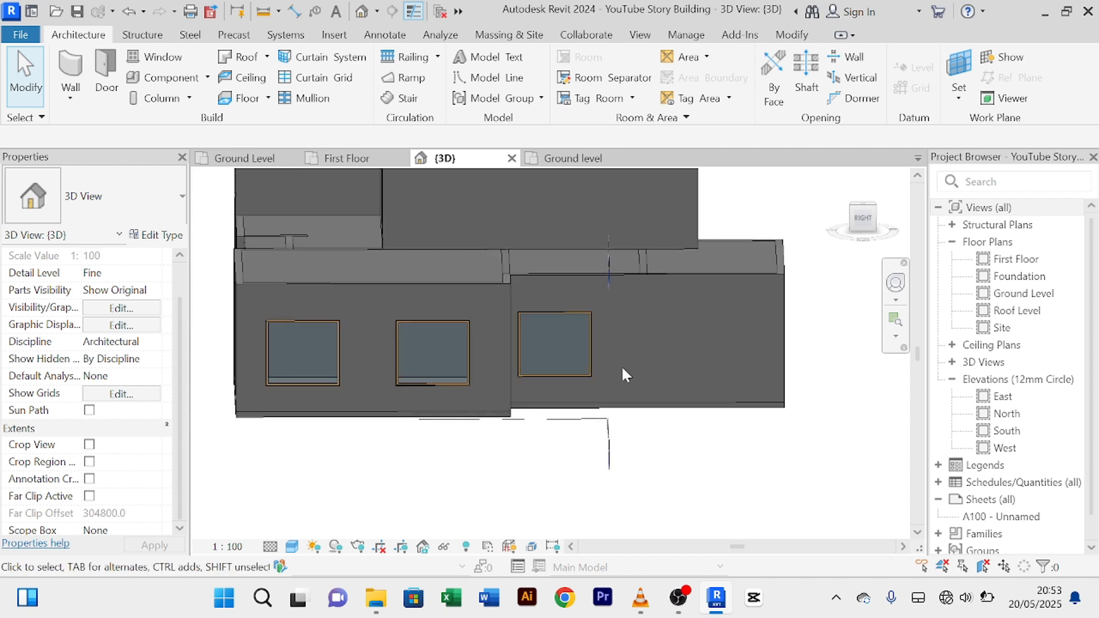
{"action": "scroll", "coordinate": [580, 326], "scroll_direction": "down", "scroll_amount": 2}
{"action": "middle_click_drag", "start_coordinate": [615, 351], "coordinate": [582, 380]}
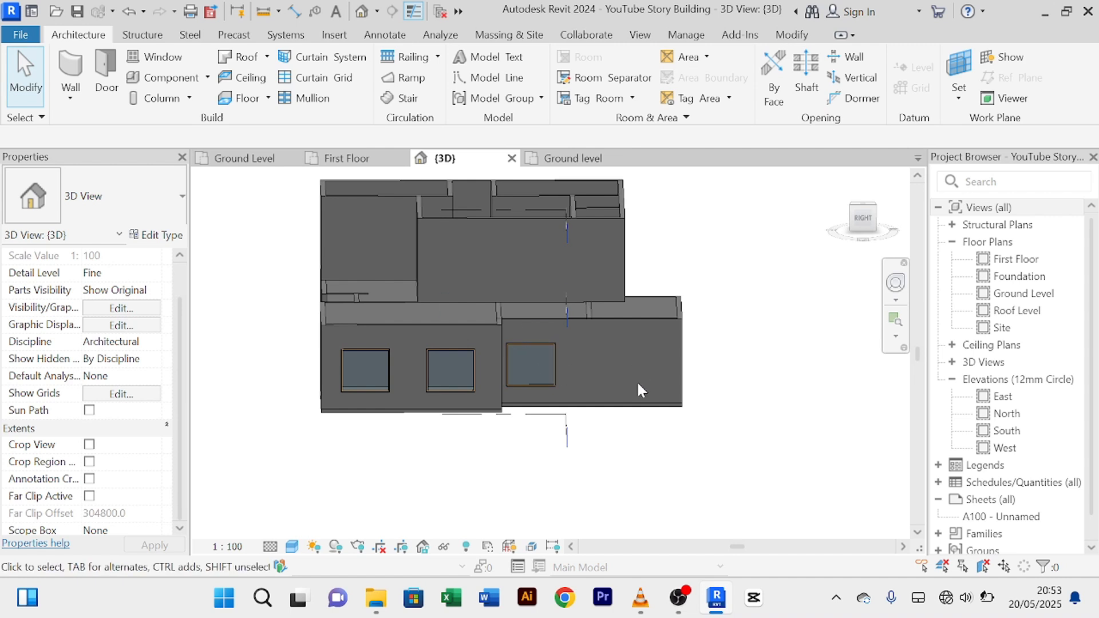
{"action": "scroll", "coordinate": [578, 335], "scroll_direction": "up", "scroll_amount": 2}
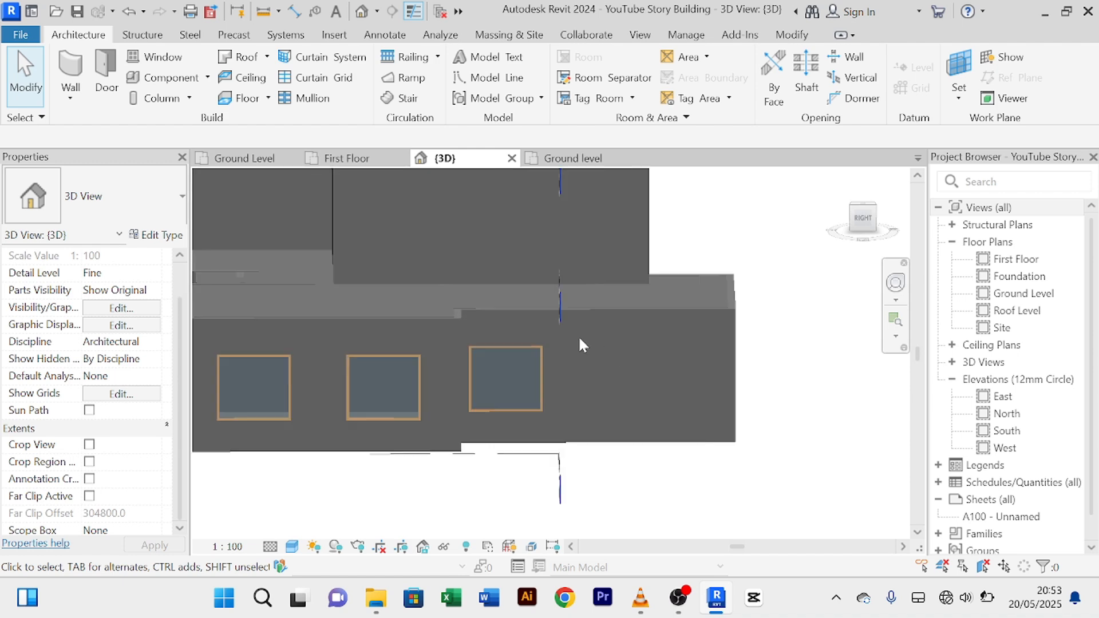
{"action": "scroll", "coordinate": [579, 336], "scroll_direction": "down", "scroll_amount": 2}
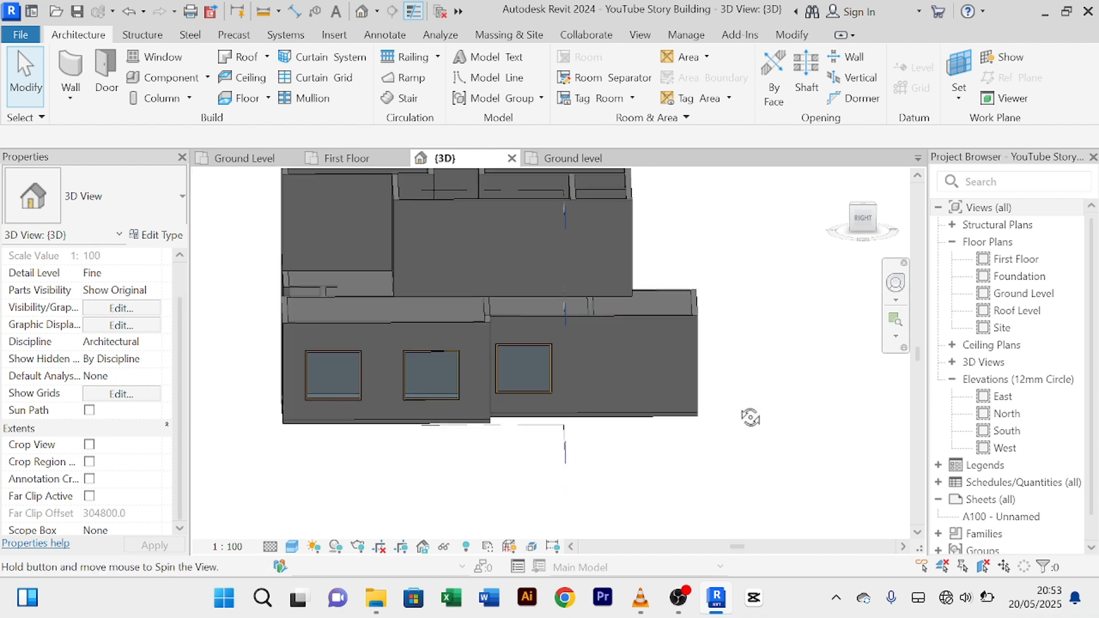
{"action": "middle_click_drag", "start_coordinate": [749, 417], "coordinate": [658, 375], "text": "shift"}
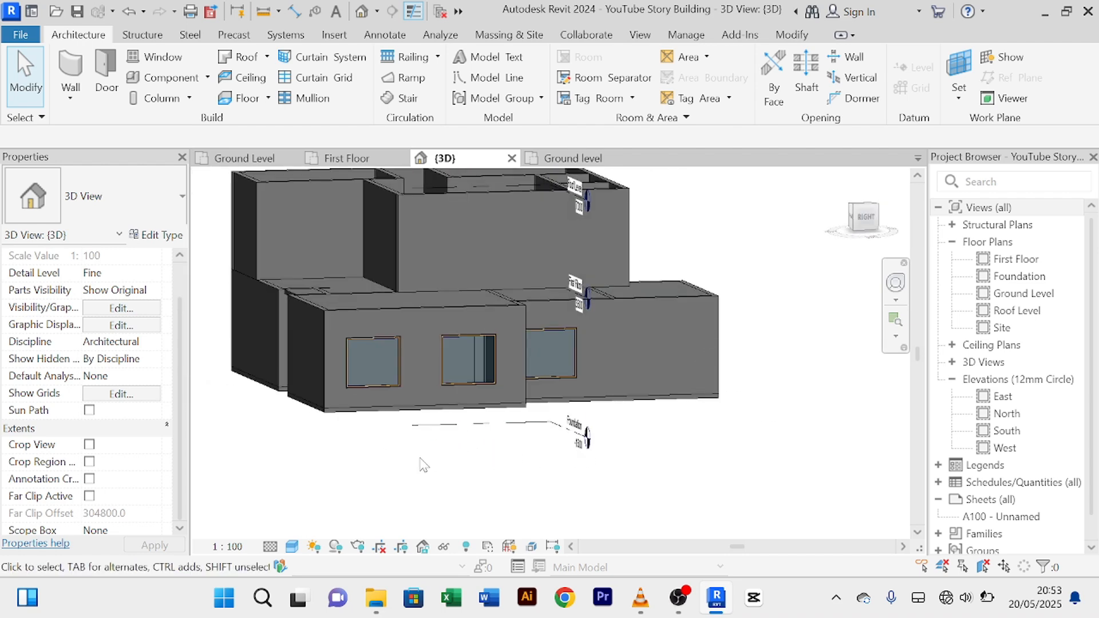
{"action": "middle_click_drag", "start_coordinate": [404, 468], "coordinate": [585, 480], "text": "shift"}
{"action": "scroll", "coordinate": [422, 342], "scroll_direction": "up", "scroll_amount": 2}
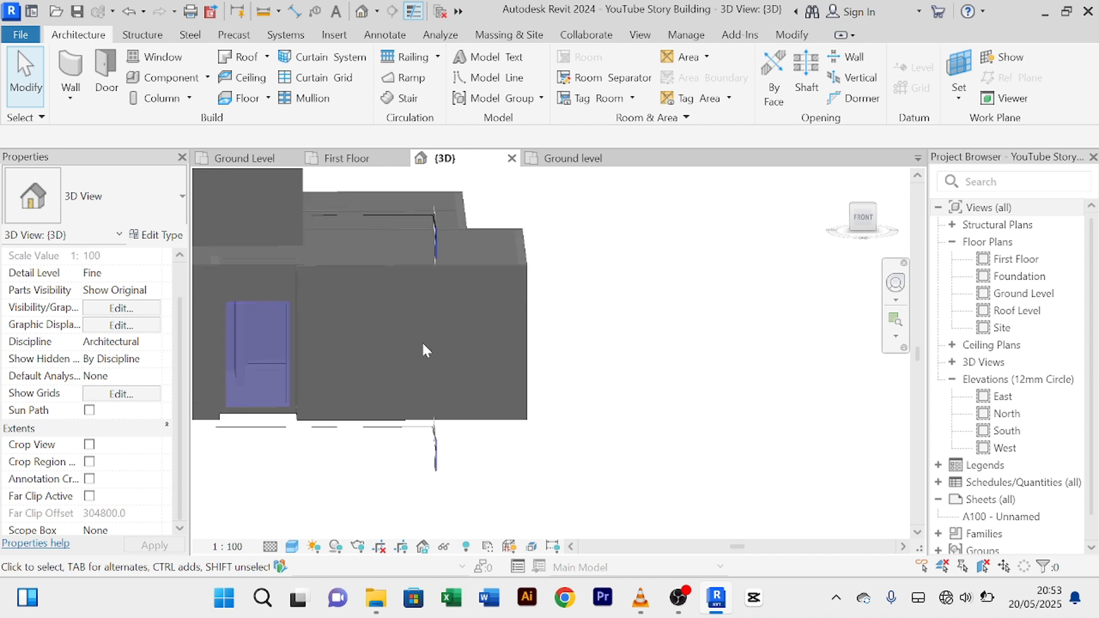
{"action": "scroll", "coordinate": [422, 346], "scroll_direction": "down", "scroll_amount": 2}
{"action": "scroll", "coordinate": [413, 346], "scroll_direction": "up", "scroll_amount": 2}
{"action": "scroll", "coordinate": [423, 339], "scroll_direction": "down", "scroll_amount": 1}
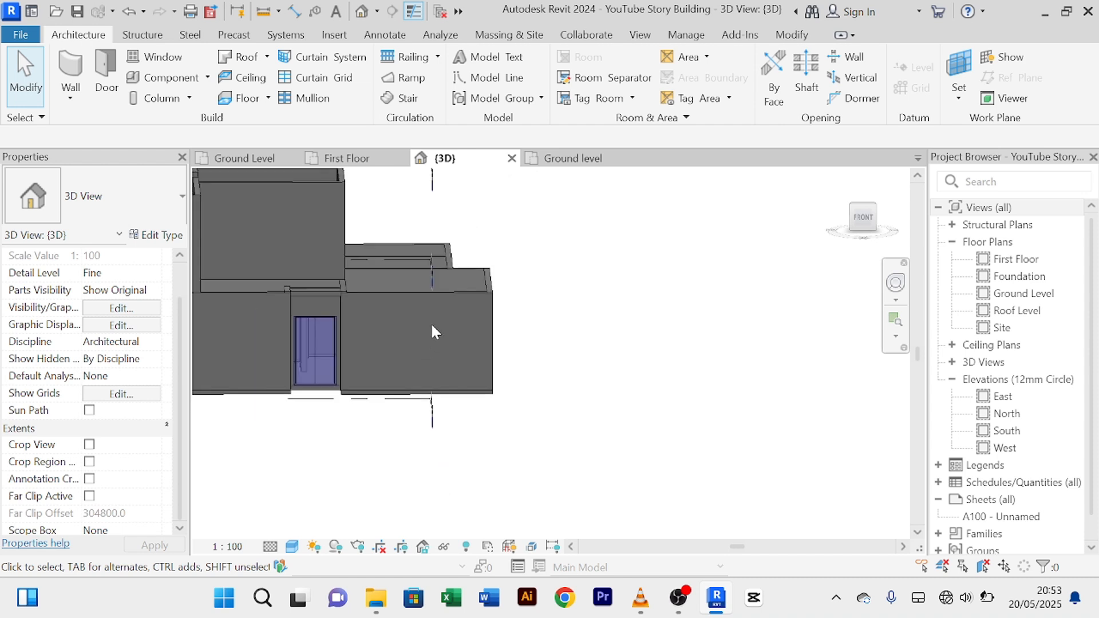
{"action": "scroll", "coordinate": [432, 324], "scroll_direction": "up", "scroll_amount": 2}
{"action": "scroll", "coordinate": [432, 325], "scroll_direction": "down", "scroll_amount": 1}
{"action": "middle_click_drag", "start_coordinate": [432, 324], "coordinate": [533, 346]}
{"action": "scroll", "coordinate": [427, 348], "scroll_direction": "up", "scroll_amount": 2}
{"action": "scroll", "coordinate": [428, 349], "scroll_direction": "down", "scroll_amount": 3}
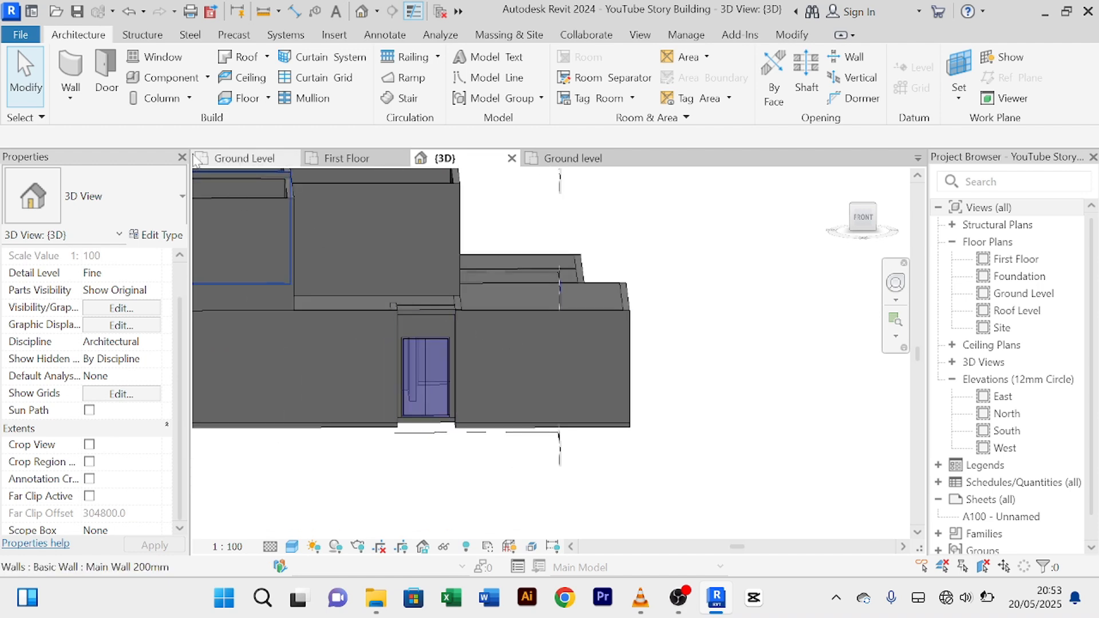
Step: Go to the Ground Level plan and frame the window in the 3700 room's right wall
{"action": "left_click", "coordinate": [232, 160]}
{"action": "scroll", "coordinate": [755, 429], "scroll_direction": "down", "scroll_amount": 3}
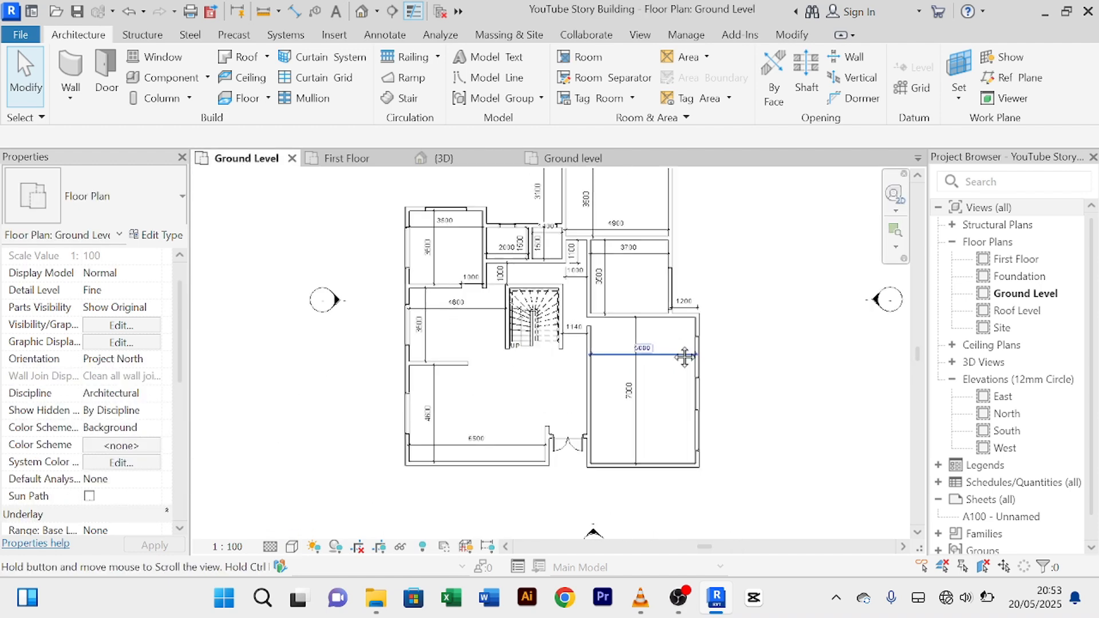
{"action": "middle_click_drag", "start_coordinate": [685, 358], "coordinate": [647, 356]}
{"action": "scroll", "coordinate": [648, 355], "scroll_direction": "up", "scroll_amount": 3}
{"action": "middle_click_drag", "start_coordinate": [658, 418], "coordinate": [658, 434]}
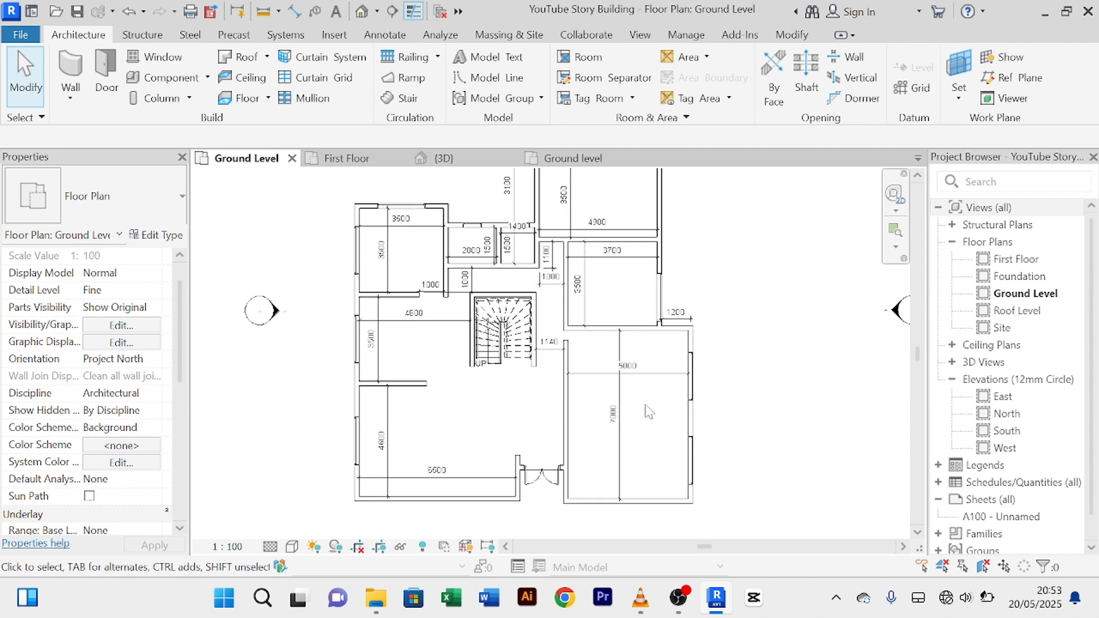
{"action": "scroll", "coordinate": [645, 405], "scroll_direction": "up", "scroll_amount": 2}
{"action": "scroll", "coordinate": [638, 278], "scroll_direction": "down", "scroll_amount": 2}
{"action": "middle_click_drag", "start_coordinate": [647, 292], "coordinate": [646, 378]}
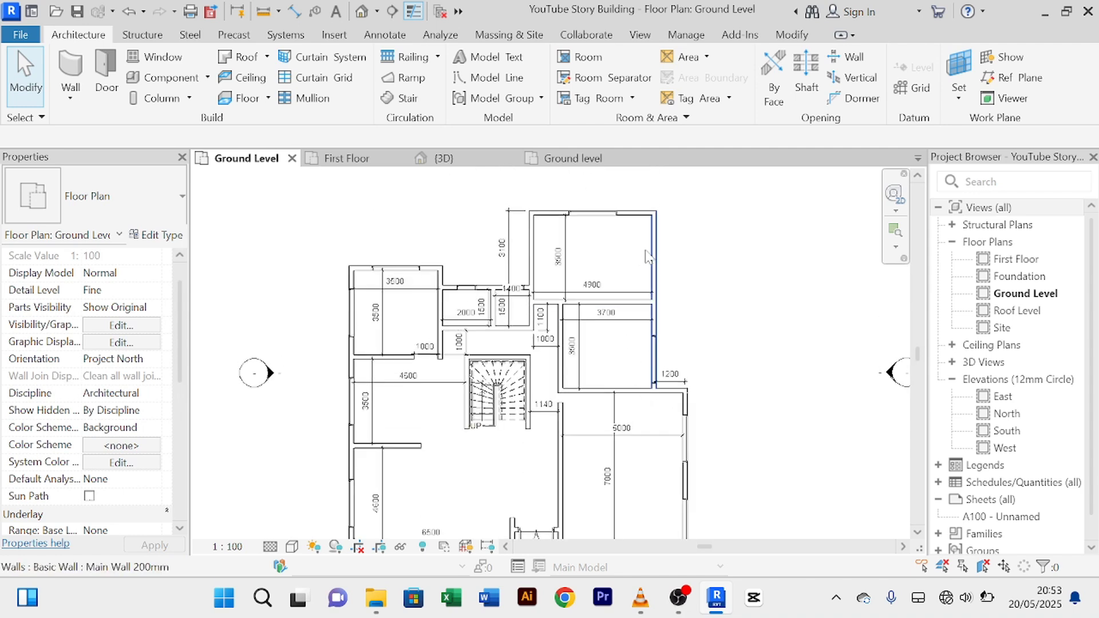
{"action": "scroll", "coordinate": [630, 258], "scroll_direction": "up", "scroll_amount": 2}
{"action": "scroll", "coordinate": [622, 259], "scroll_direction": "down", "scroll_amount": 1}
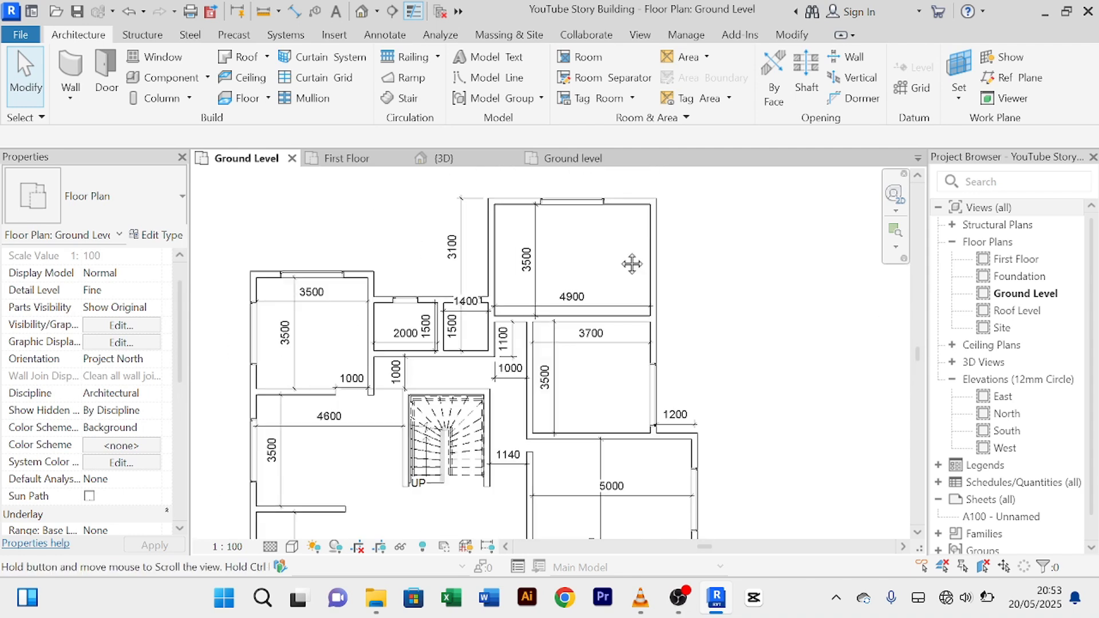
{"action": "middle_click_drag", "start_coordinate": [622, 250], "coordinate": [607, 275]}
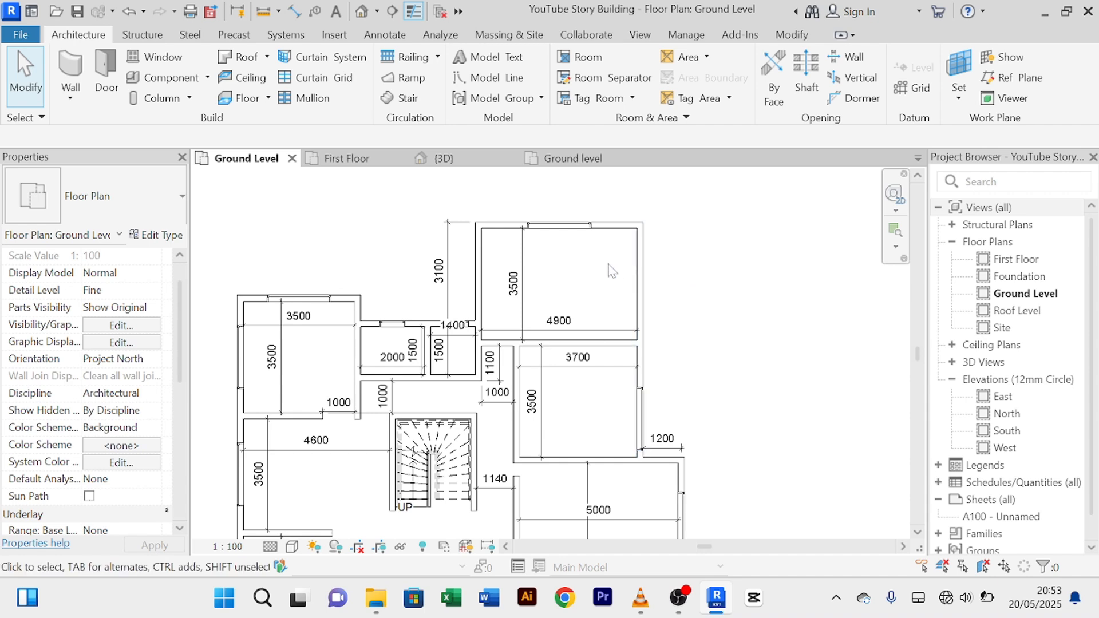
{"action": "middle_click_drag", "start_coordinate": [618, 274], "coordinate": [613, 271]}
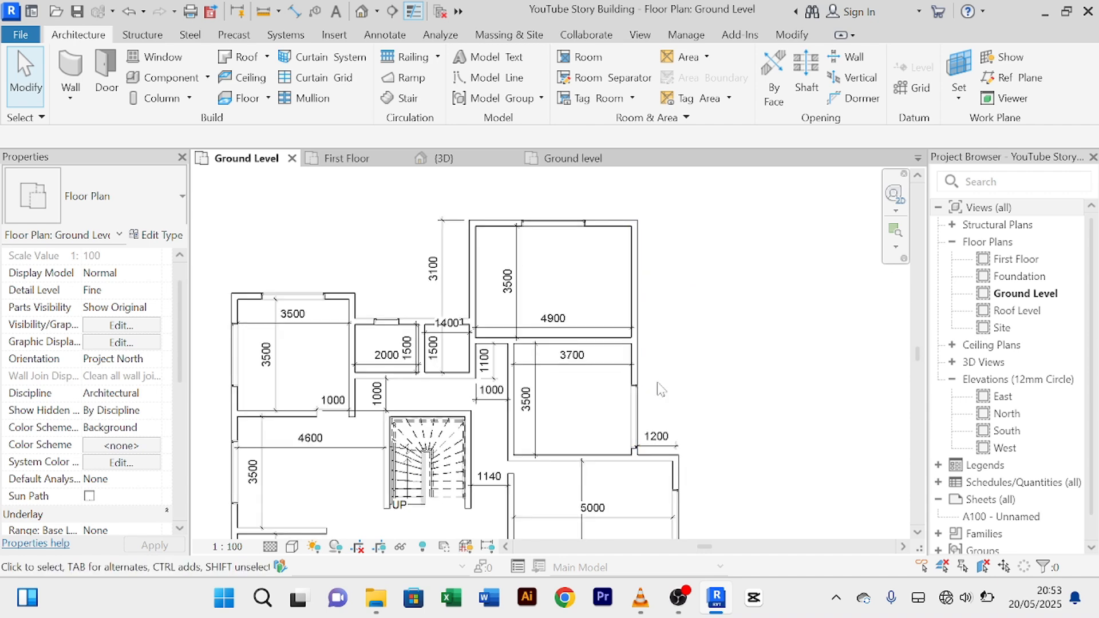
Step: Nudge that window up, then set its lower temporary dimension to 750 from the wall
{"action": "left_click", "coordinate": [635, 412]}
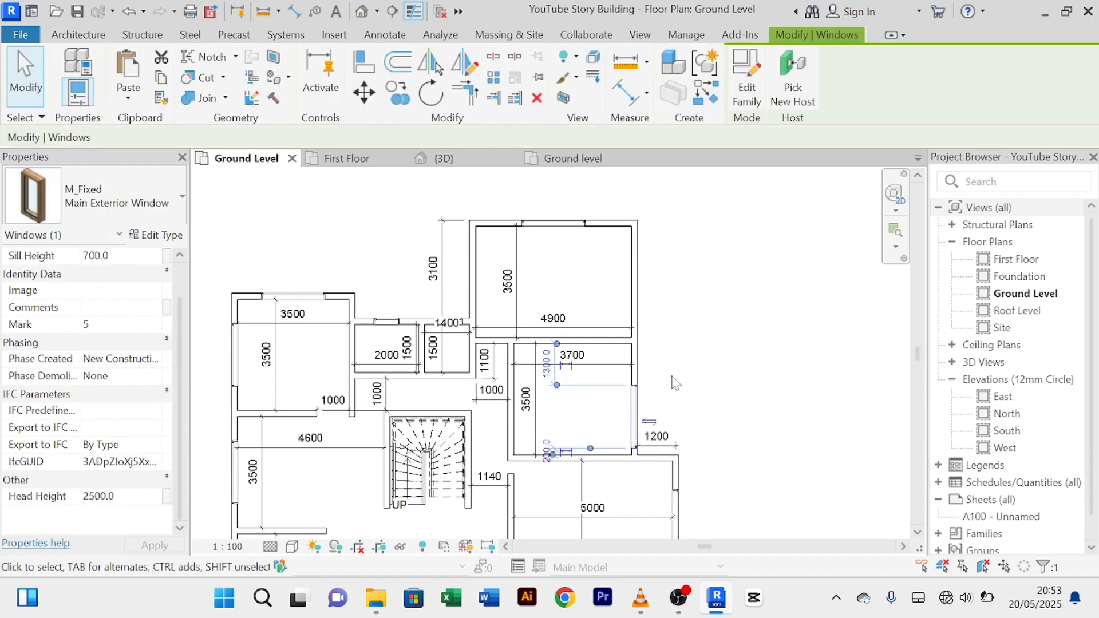
{"action": "key", "text": "Up"}
{"action": "key", "text": "Up"}
{"action": "key", "text": "Up"}
{"action": "key", "text": "Up"}
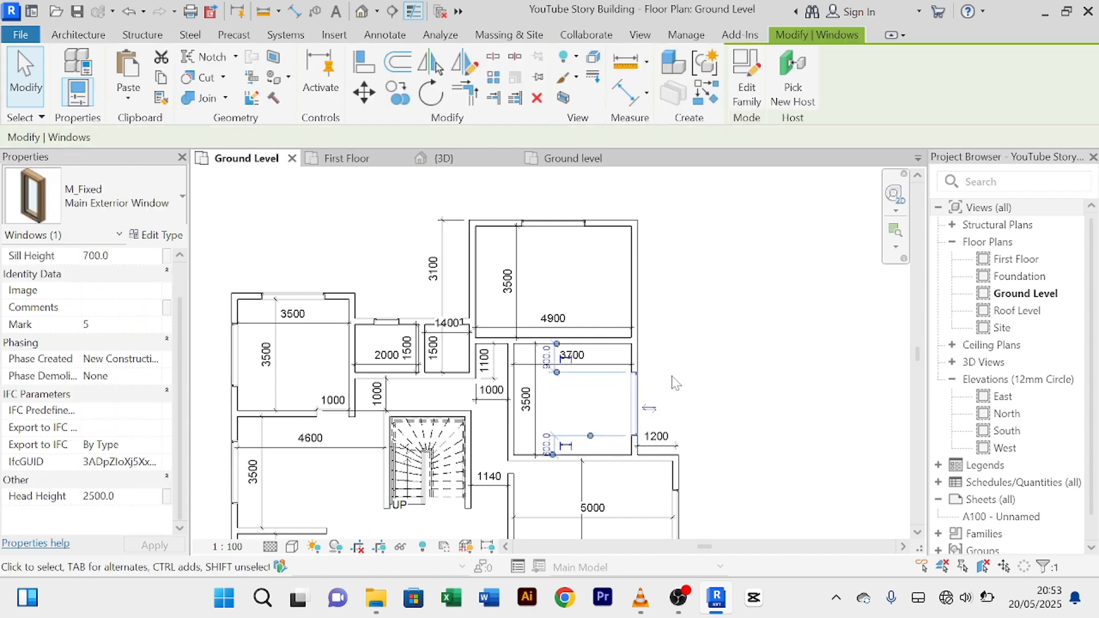
{"action": "key", "text": "Up"}
{"action": "key", "text": "Up"}
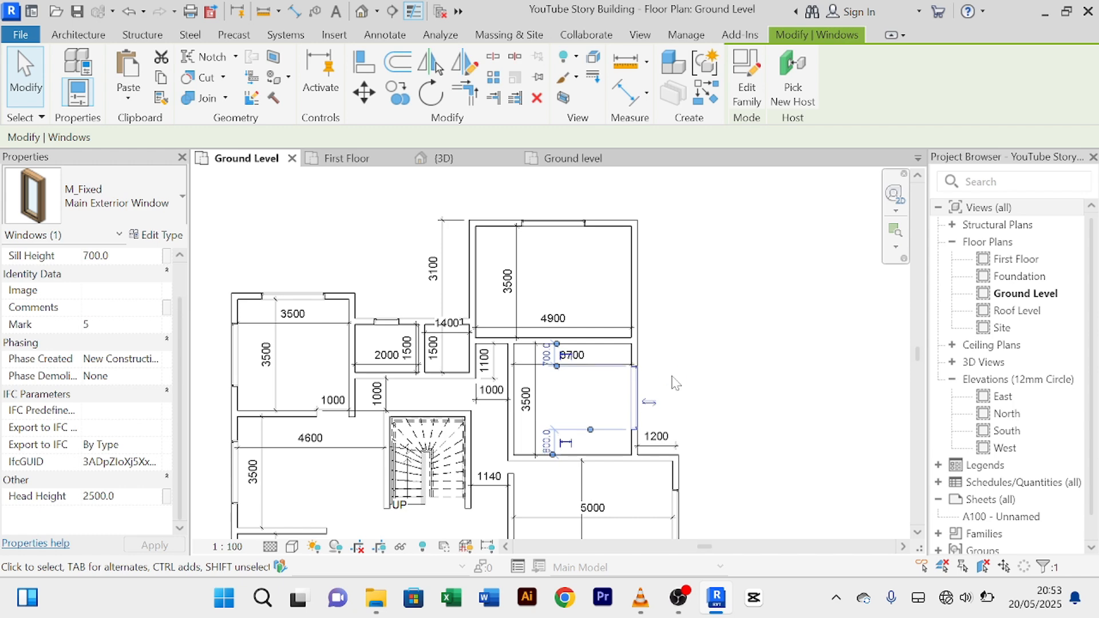
{"action": "left_click", "coordinate": [674, 383]}
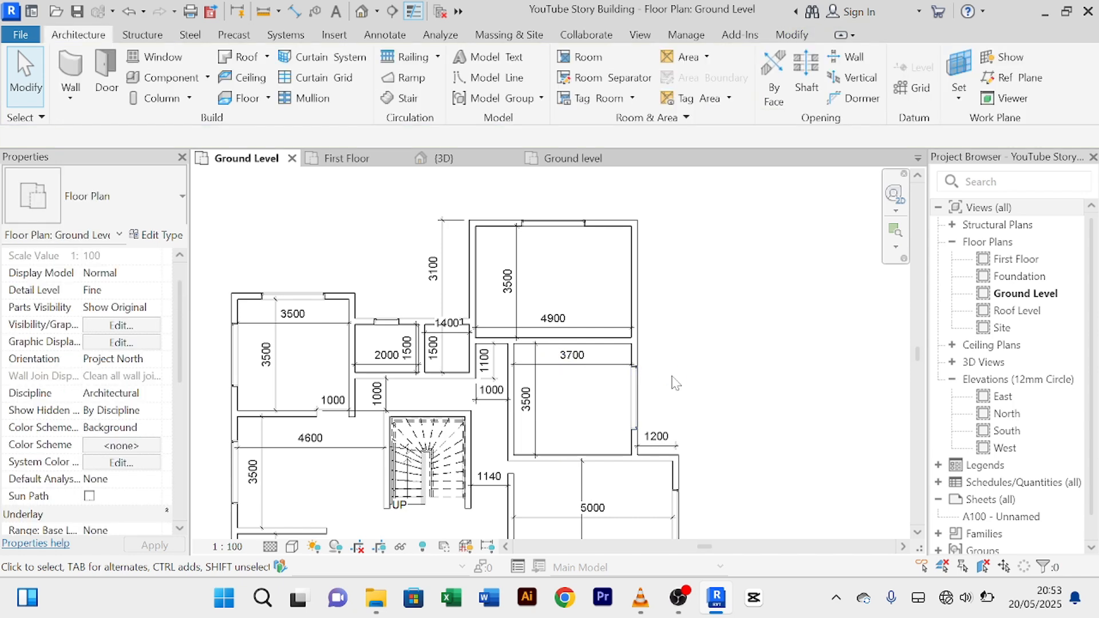
{"action": "scroll", "coordinate": [675, 382], "scroll_direction": "up", "scroll_amount": 2}
{"action": "left_click", "coordinate": [624, 404]}
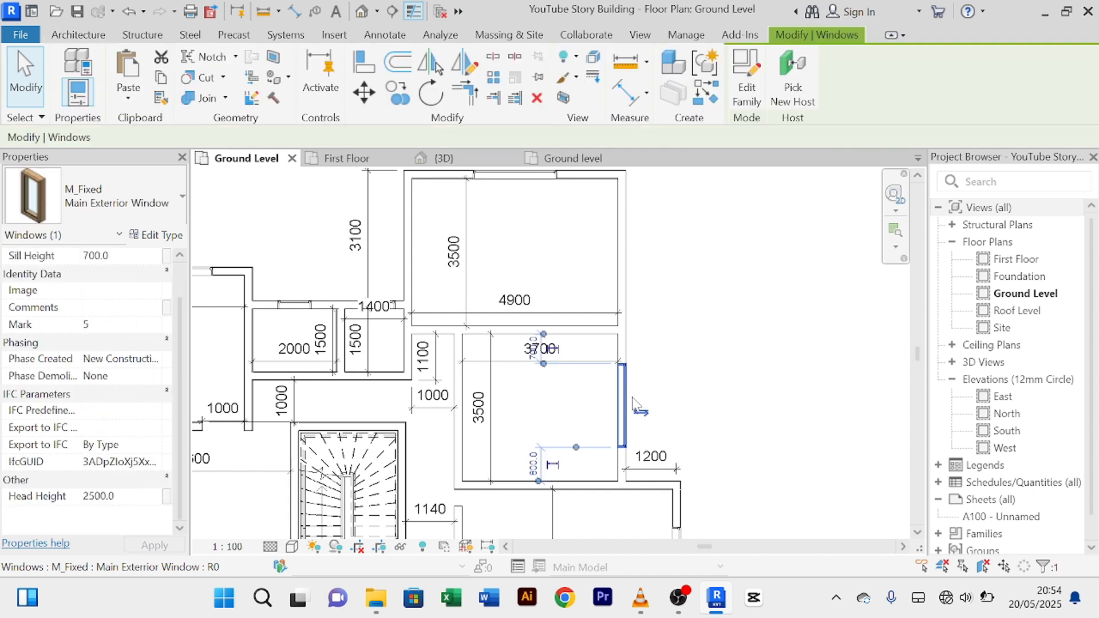
{"action": "scroll", "coordinate": [561, 414], "scroll_direction": "up", "scroll_amount": 1}
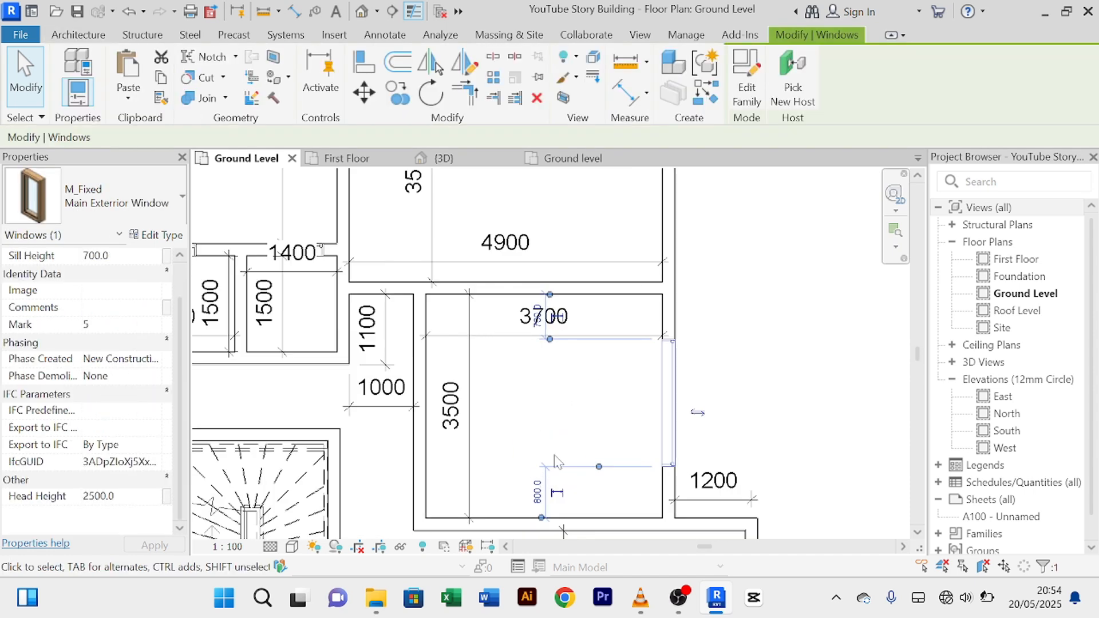
{"action": "left_click", "coordinate": [538, 490]}
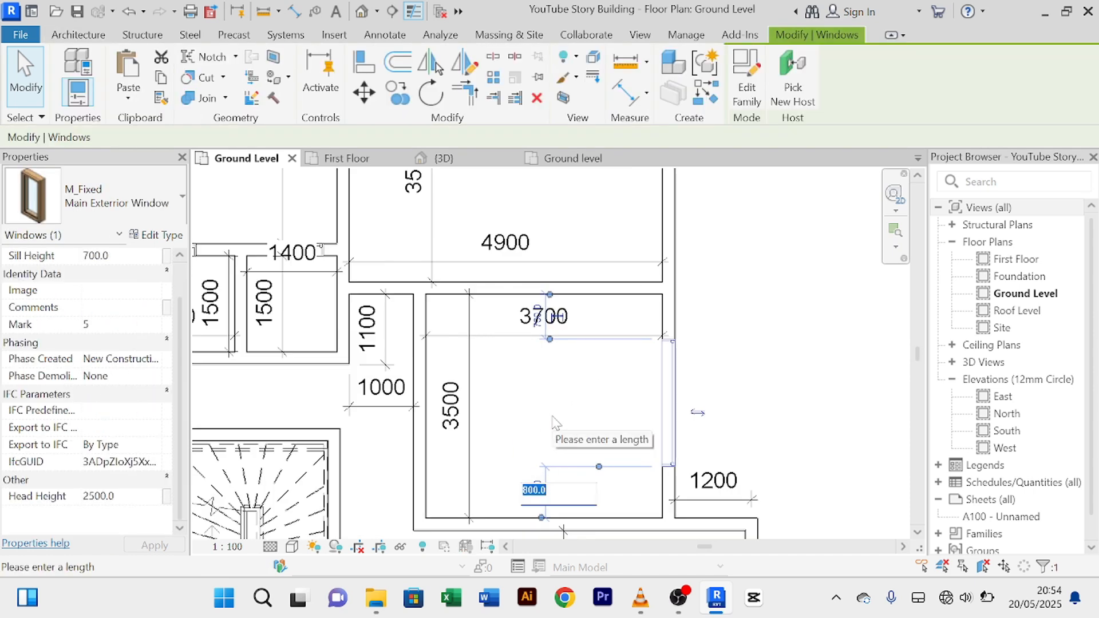
{"action": "type", "text": "750"}
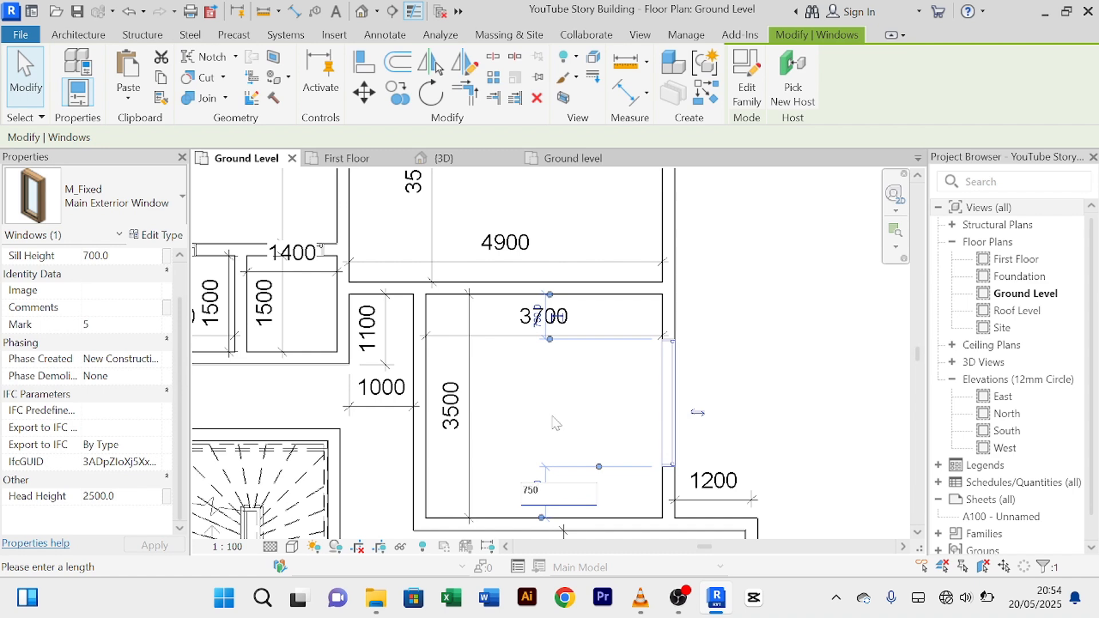
{"action": "key", "text": "Return"}
{"action": "left_click", "coordinate": [547, 413]}
Step: Pan the plan to the right-hand rooms and select the right room's fixed window
{"action": "scroll", "coordinate": [595, 409], "scroll_direction": "down", "scroll_amount": 2}
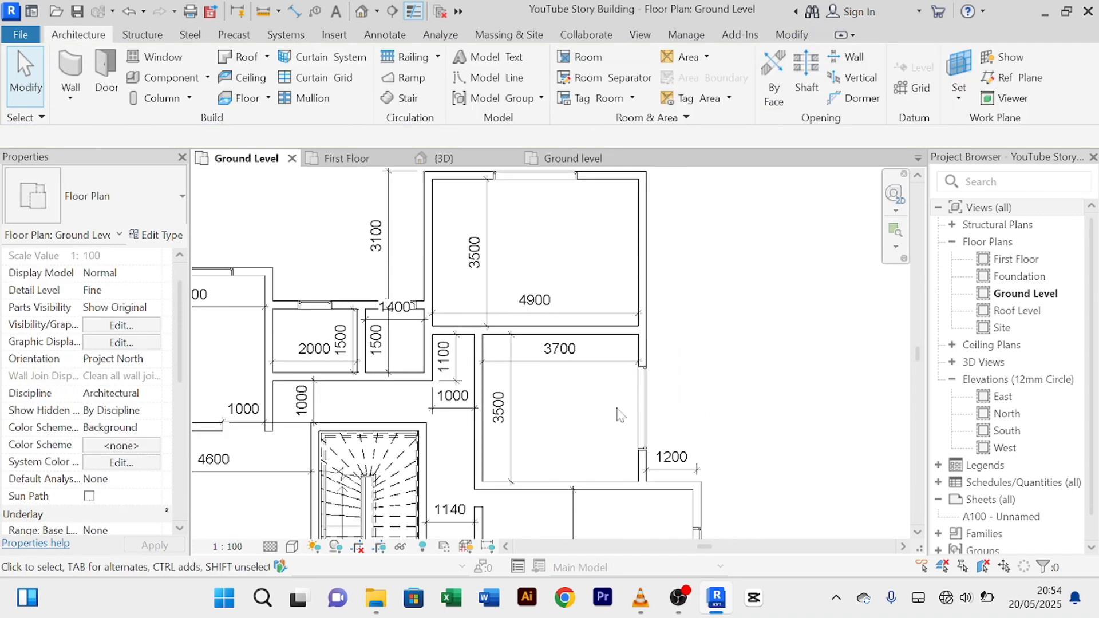
{"action": "middle_click_drag", "start_coordinate": [722, 365], "coordinate": [688, 422]}
{"action": "scroll", "coordinate": [617, 303], "scroll_direction": "down", "scroll_amount": 2}
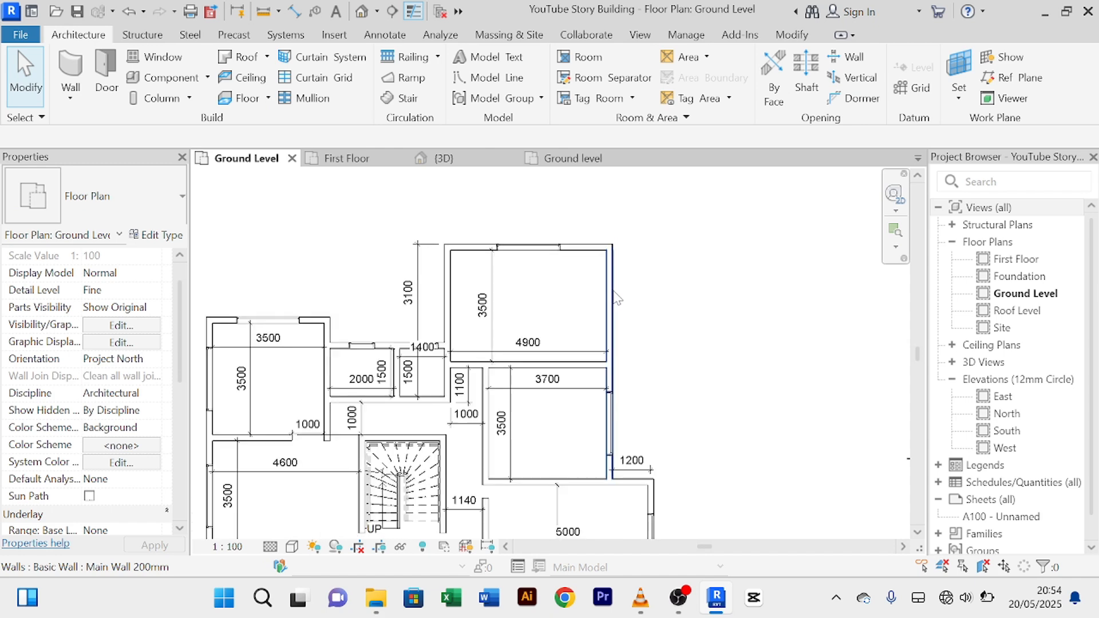
{"action": "middle_click_drag", "start_coordinate": [714, 339], "coordinate": [644, 359]}
{"action": "scroll", "coordinate": [636, 317], "scroll_direction": "down", "scroll_amount": 1}
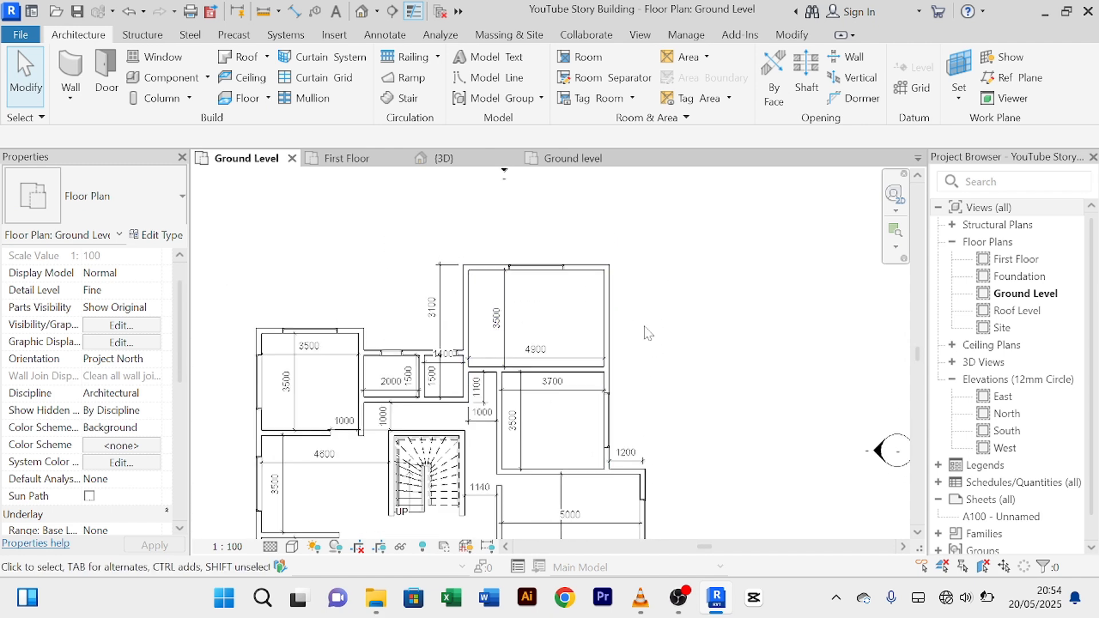
{"action": "scroll", "coordinate": [630, 297], "scroll_direction": "down", "scroll_amount": 2}
{"action": "scroll", "coordinate": [627, 281], "scroll_direction": "up", "scroll_amount": 1}
{"action": "middle_click_drag", "start_coordinate": [639, 293], "coordinate": [647, 354]}
{"action": "scroll", "coordinate": [628, 314], "scroll_direction": "up", "scroll_amount": 3}
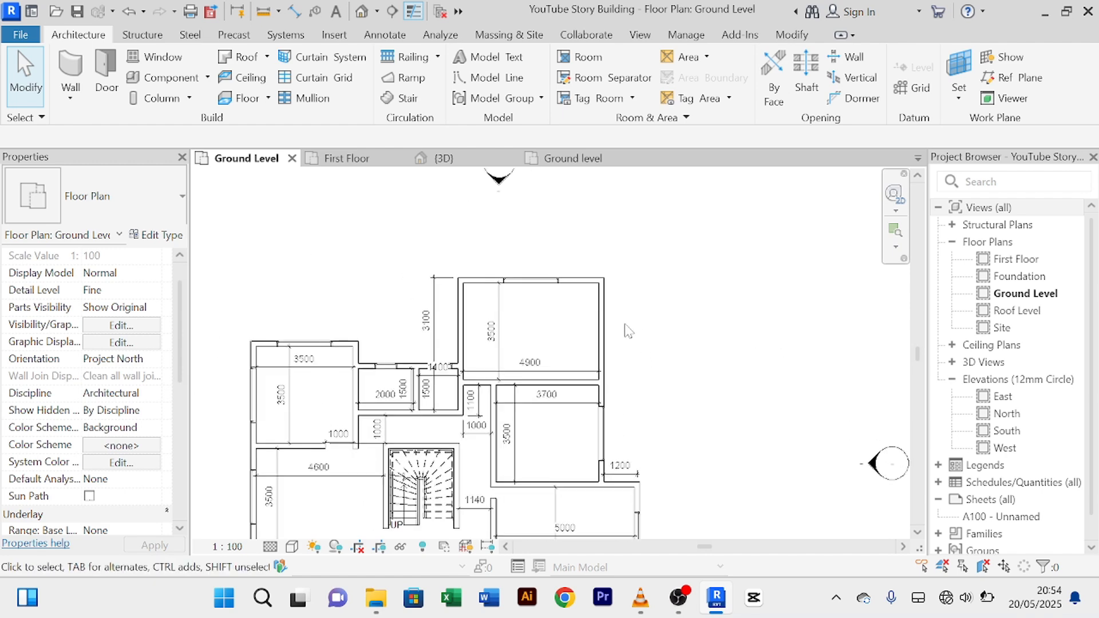
{"action": "left_click", "coordinate": [606, 434]}
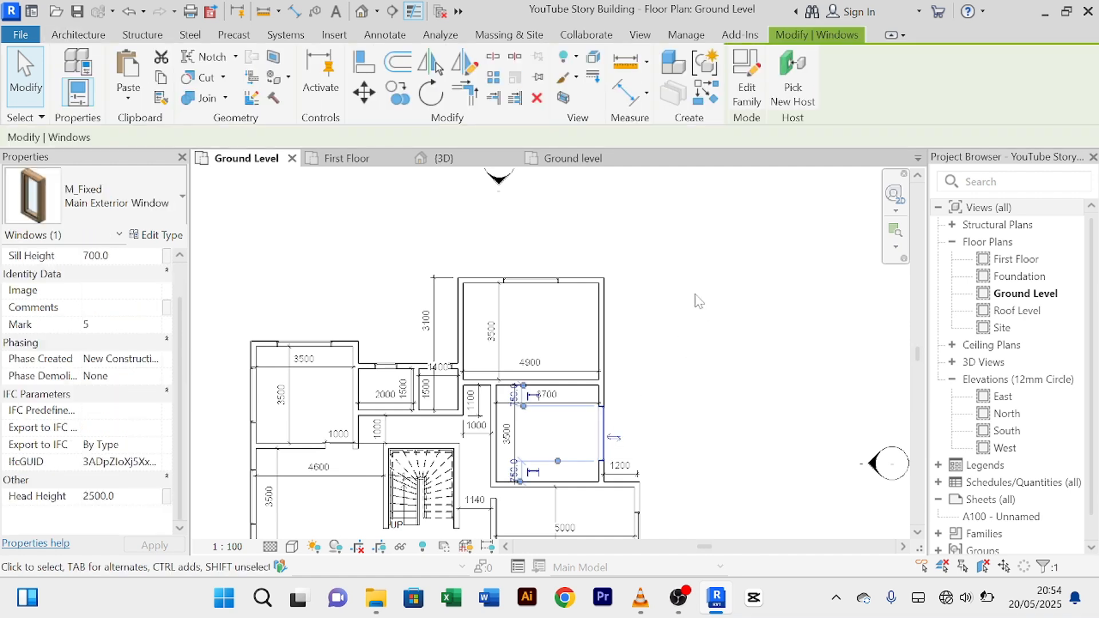
Step: Start Create Similar with CS, cancel it, and switch to the 3D view
{"action": "key", "text": "c"}
{"action": "key", "text": "s"}
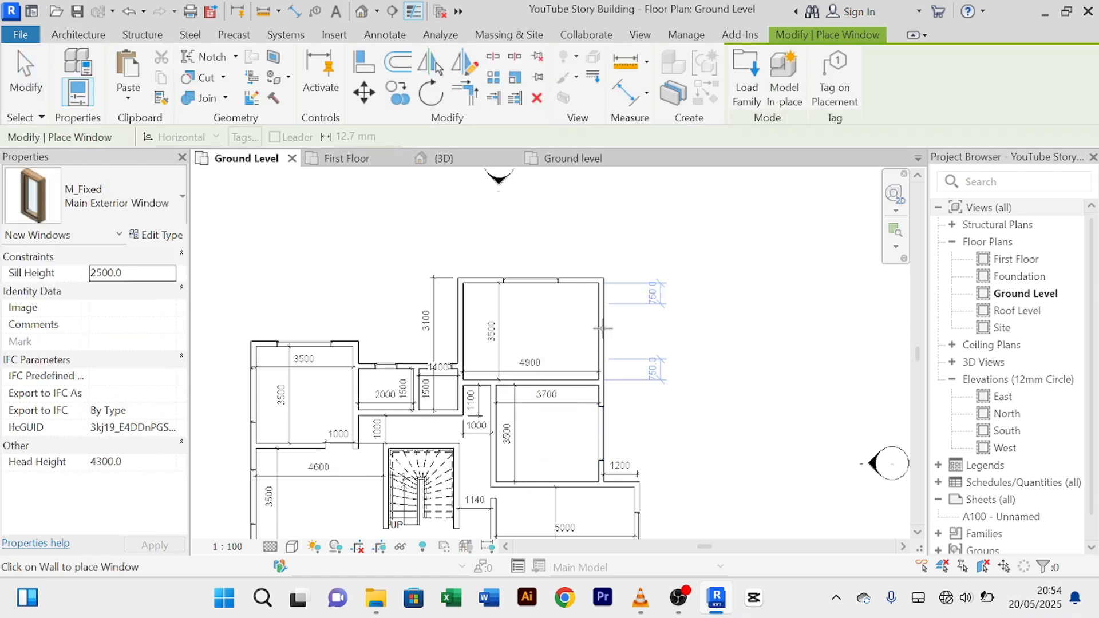
{"action": "right_click", "coordinate": [694, 260]}
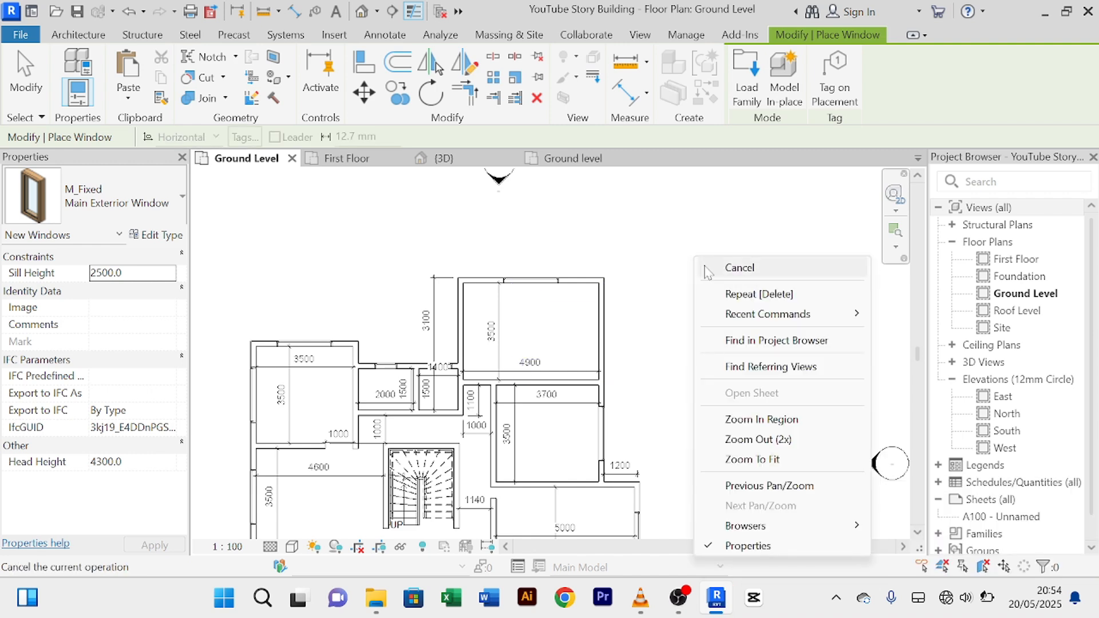
{"action": "left_click", "coordinate": [697, 260]}
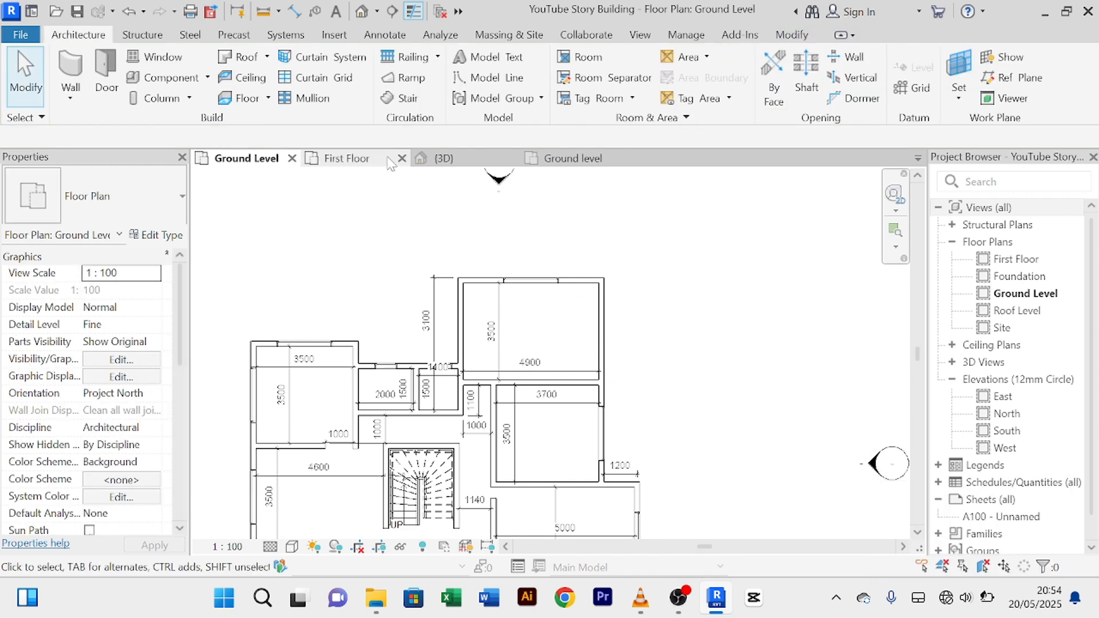
{"action": "left_click", "coordinate": [441, 158]}
Step: Set the upper M_Fixed window's head height to 2500, dropping its sill to 700
{"action": "scroll", "coordinate": [662, 281], "scroll_direction": "down", "scroll_amount": 2}
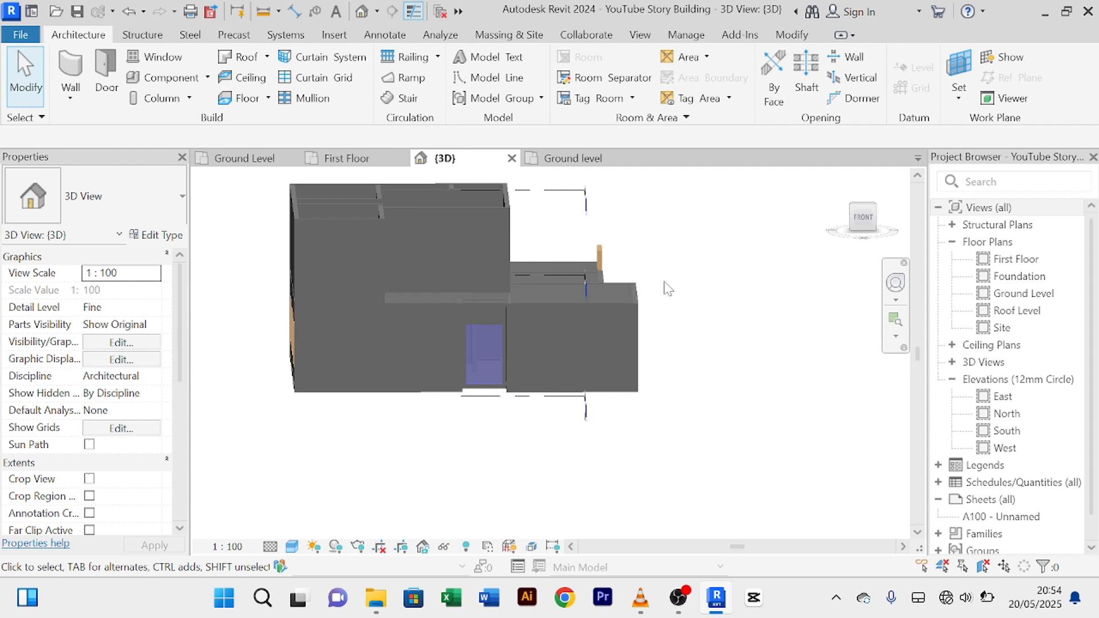
{"action": "left_click", "coordinate": [601, 255]}
{"action": "scroll", "coordinate": [392, 323], "scroll_direction": "up", "scroll_amount": 3}
{"action": "scroll", "coordinate": [79, 505], "scroll_direction": "down", "scroll_amount": 2}
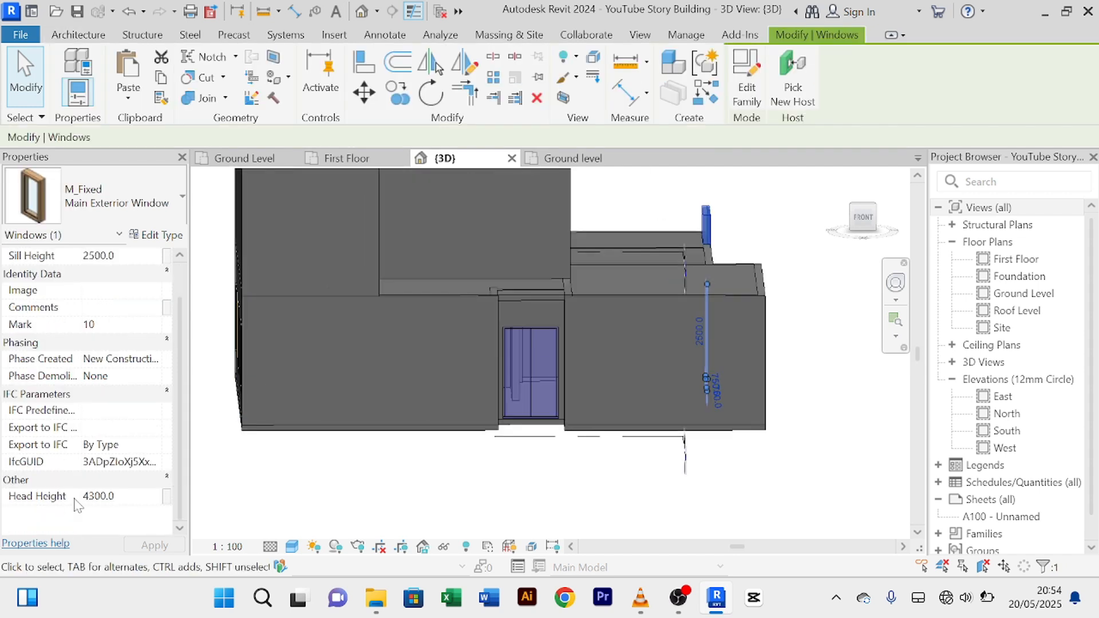
{"action": "left_click", "coordinate": [123, 497]}
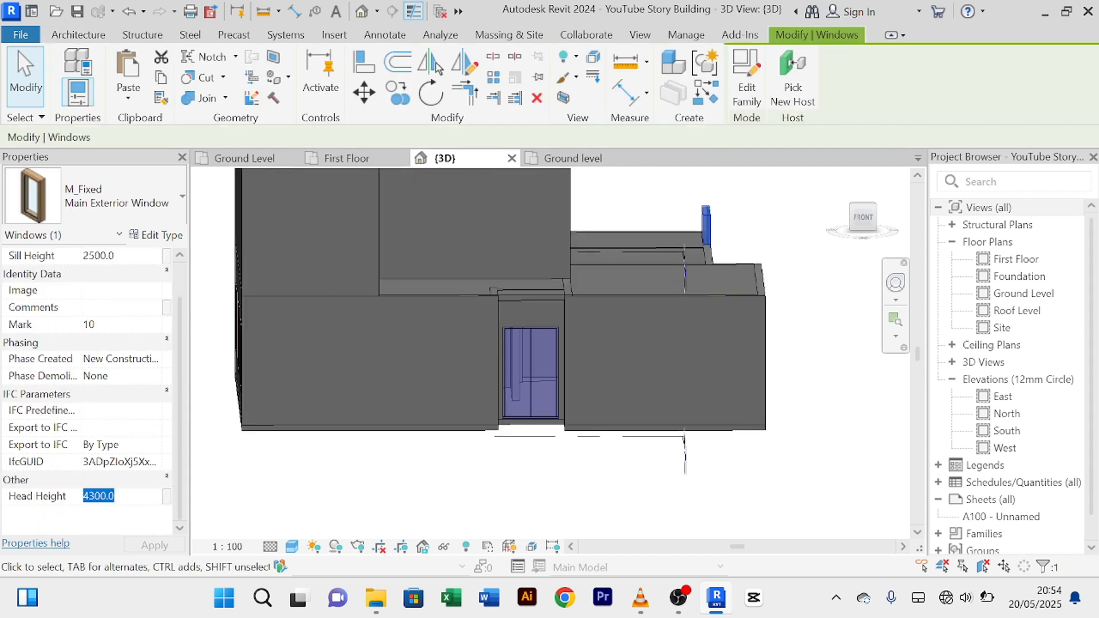
{"action": "type", "text": "2500"}
{"action": "key", "text": "Return"}
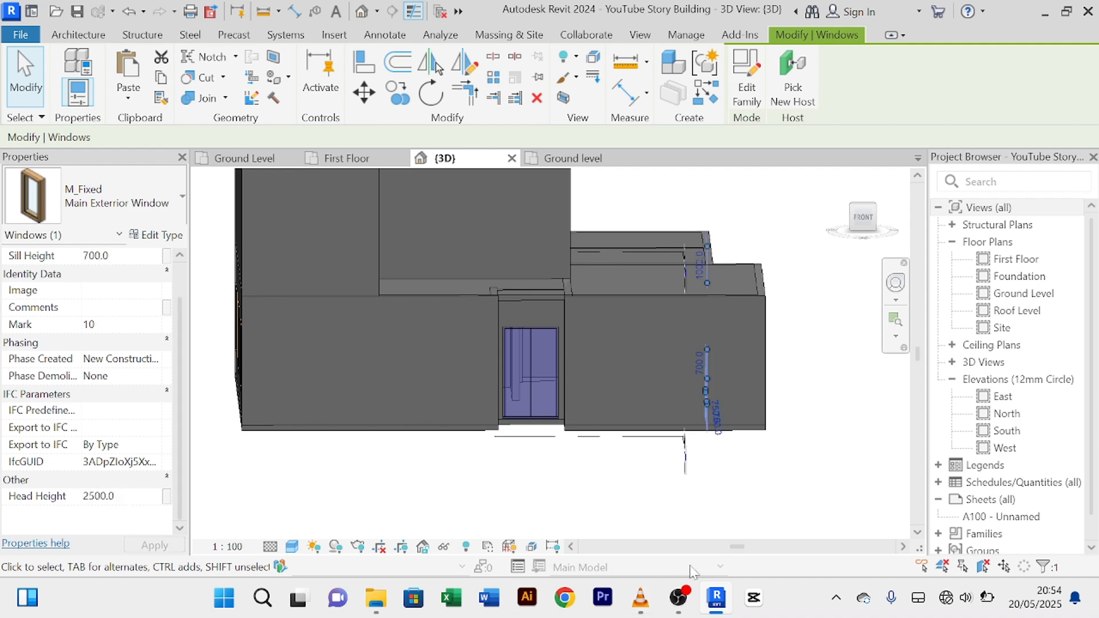
{"action": "left_click", "coordinate": [747, 518]}
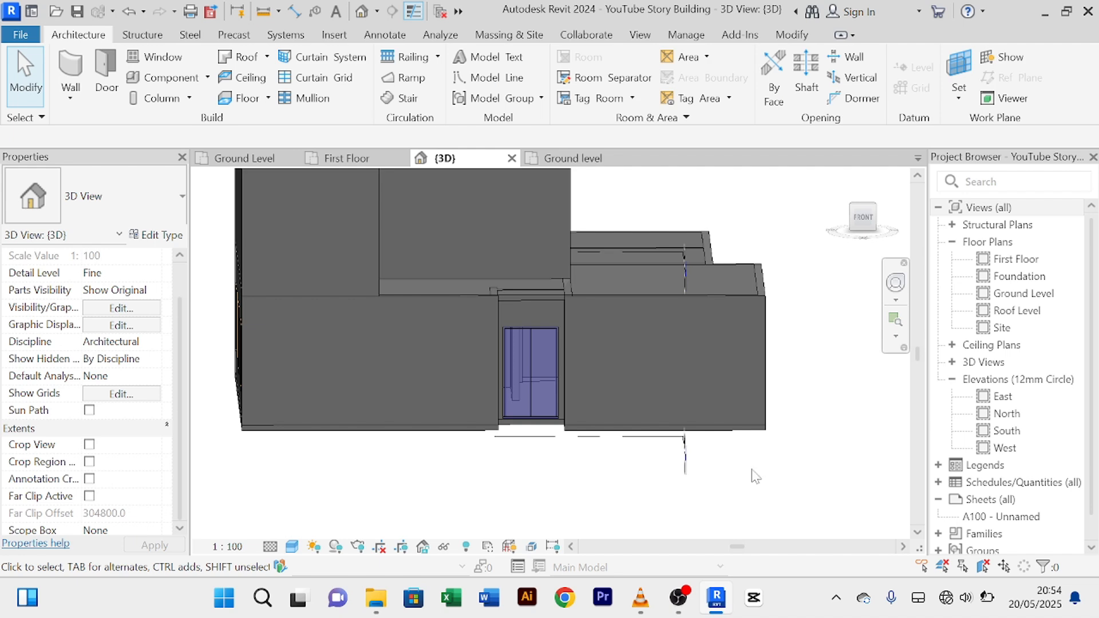
Step: Orbit the model around front, back and left sides to check the lowered window
{"action": "middle_click_drag", "start_coordinate": [755, 477], "coordinate": [507, 445], "text": "shift"}
{"action": "middle_click_drag", "start_coordinate": [636, 459], "coordinate": [390, 483], "text": "shift"}
{"action": "middle_click_drag", "start_coordinate": [679, 471], "coordinate": [393, 473], "text": "shift"}
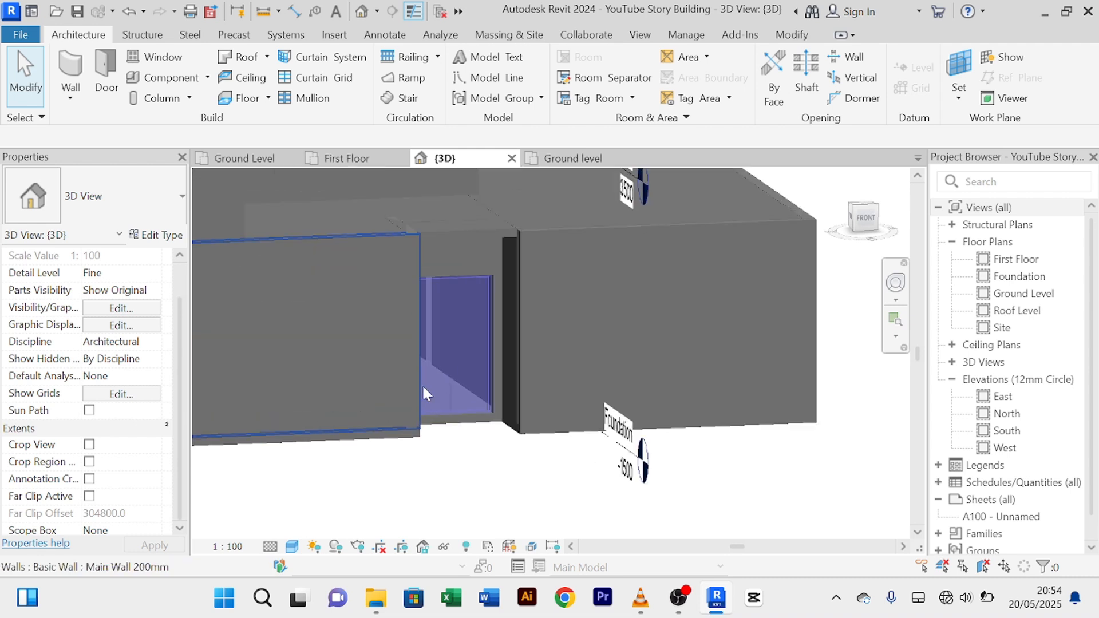
{"action": "middle_click_drag", "start_coordinate": [491, 493], "coordinate": [475, 471], "text": "shift"}
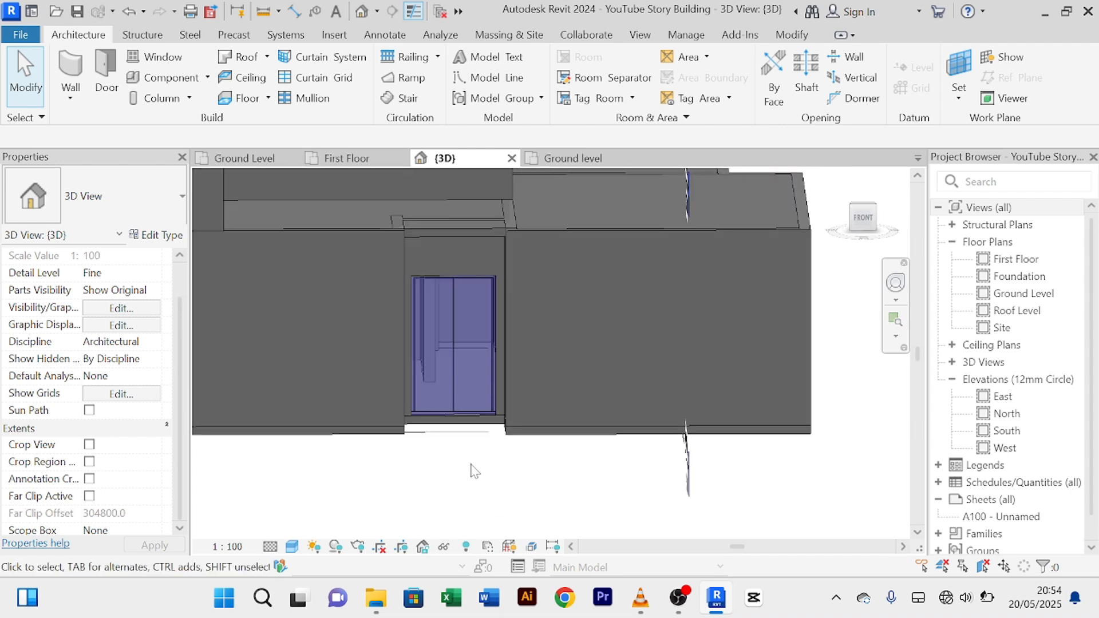
{"action": "scroll", "coordinate": [478, 458], "scroll_direction": "down", "scroll_amount": 5}
{"action": "scroll", "coordinate": [658, 330], "scroll_direction": "up", "scroll_amount": 3}
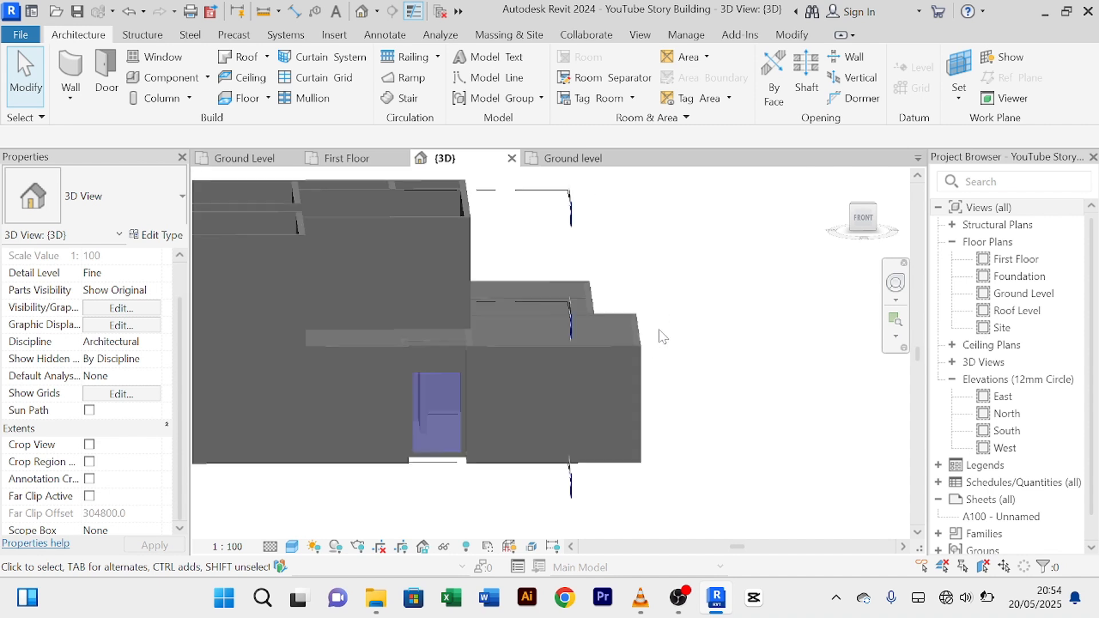
{"action": "scroll", "coordinate": [658, 330], "scroll_direction": "down", "scroll_amount": 2}
{"action": "scroll", "coordinate": [658, 330], "scroll_direction": "down", "scroll_amount": 2}
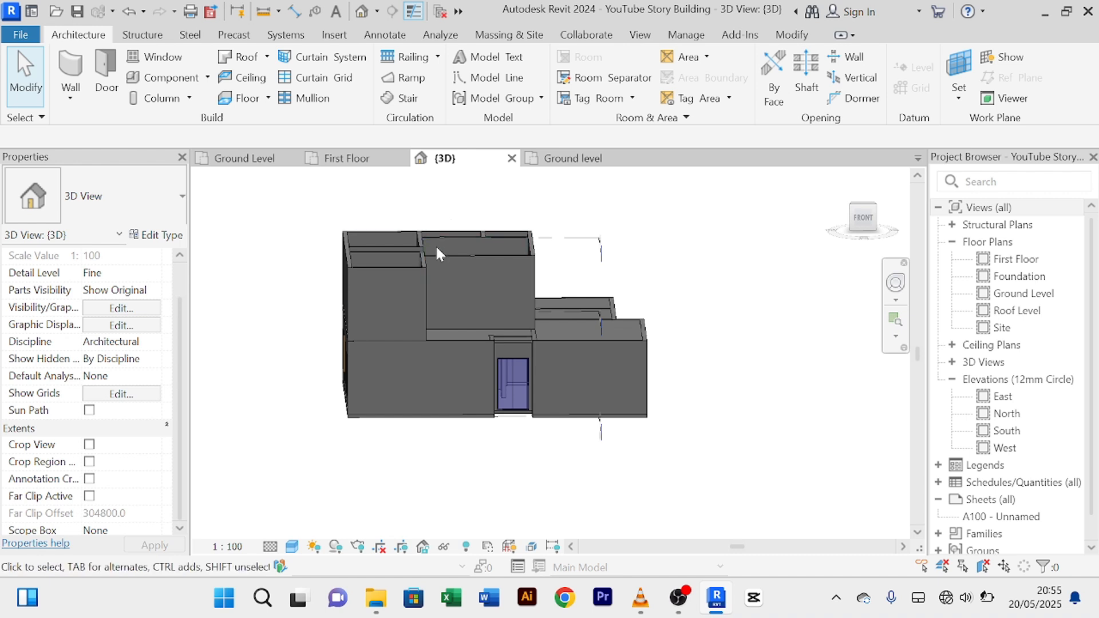
{"action": "scroll", "coordinate": [458, 258], "scroll_direction": "up", "scroll_amount": 3}
{"action": "scroll", "coordinate": [476, 279], "scroll_direction": "down", "scroll_amount": 1}
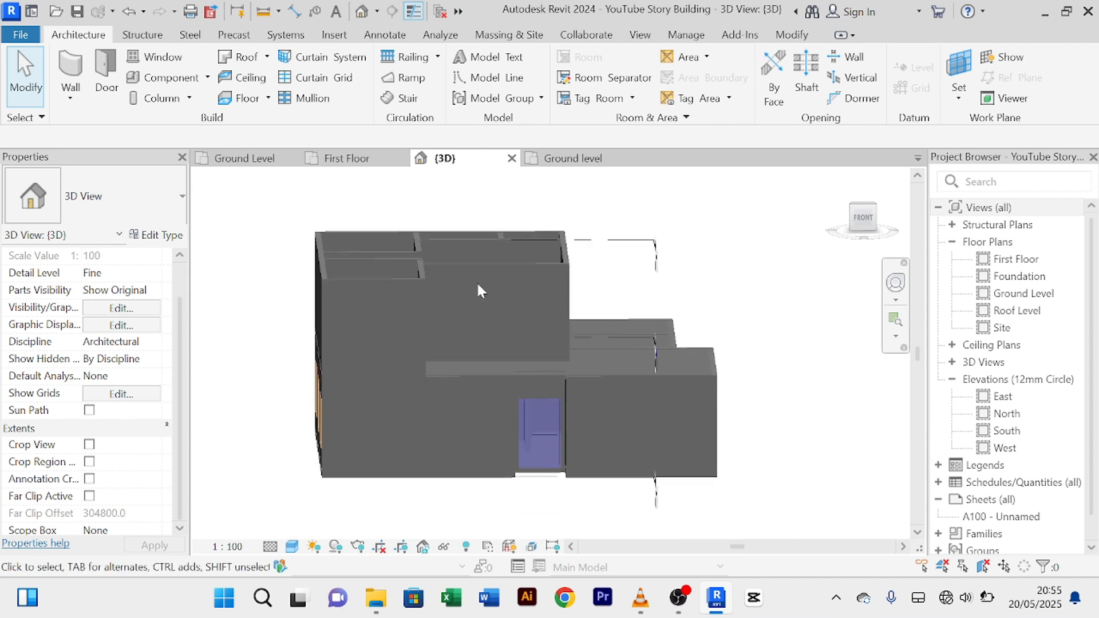
{"action": "scroll", "coordinate": [476, 281], "scroll_direction": "up", "scroll_amount": 2}
{"action": "scroll", "coordinate": [485, 296], "scroll_direction": "down", "scroll_amount": 2}
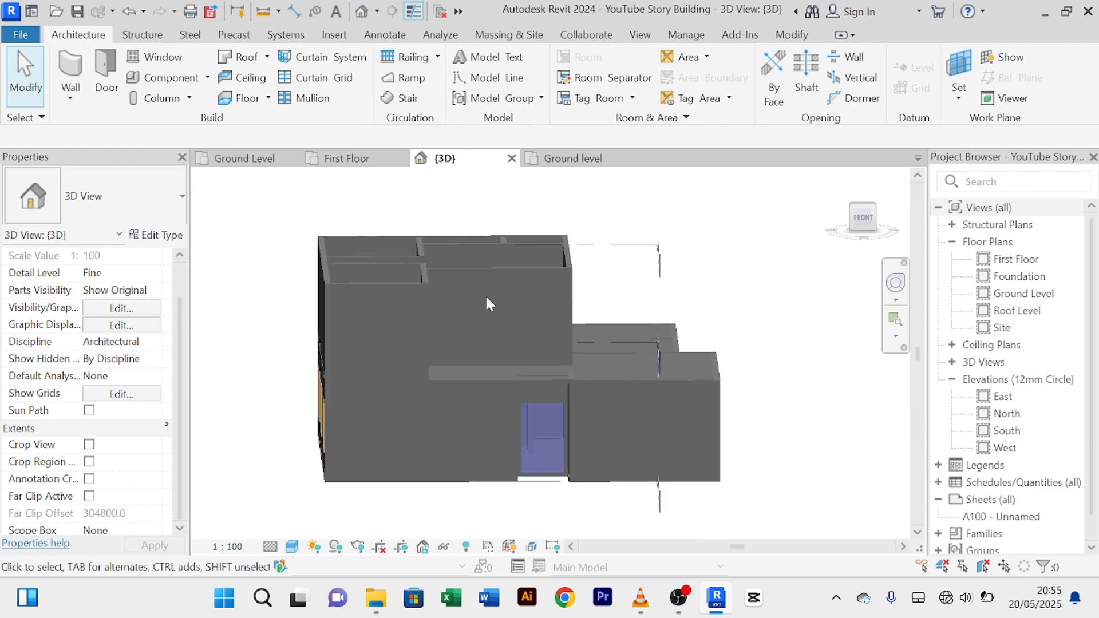
Step: Inspect the entrance double door on the Ground Level plan and save the project
{"action": "left_click", "coordinate": [342, 162]}
{"action": "scroll", "coordinate": [458, 275], "scroll_direction": "up", "scroll_amount": 2}
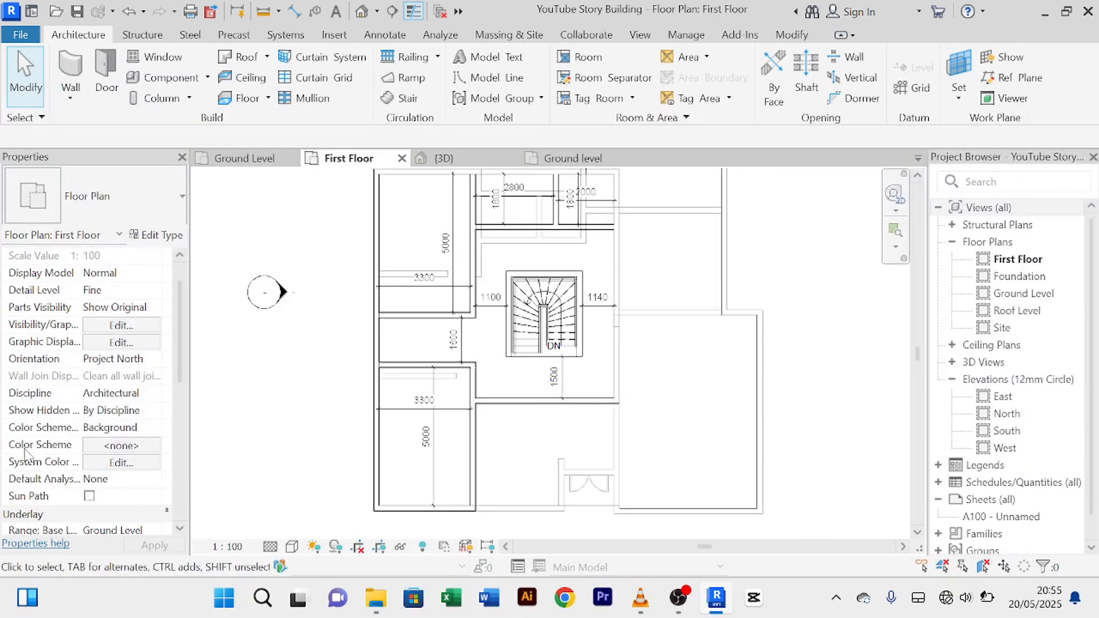
{"action": "scroll", "coordinate": [553, 336], "scroll_direction": "down", "scroll_amount": 2}
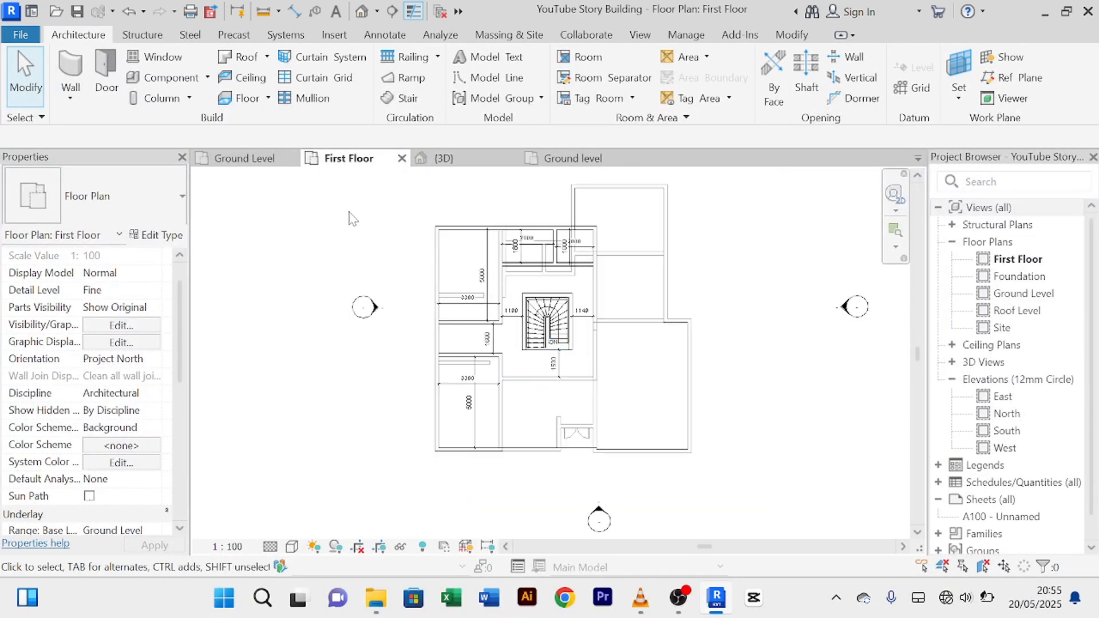
{"action": "middle_click_drag", "start_coordinate": [353, 219], "coordinate": [329, 216]}
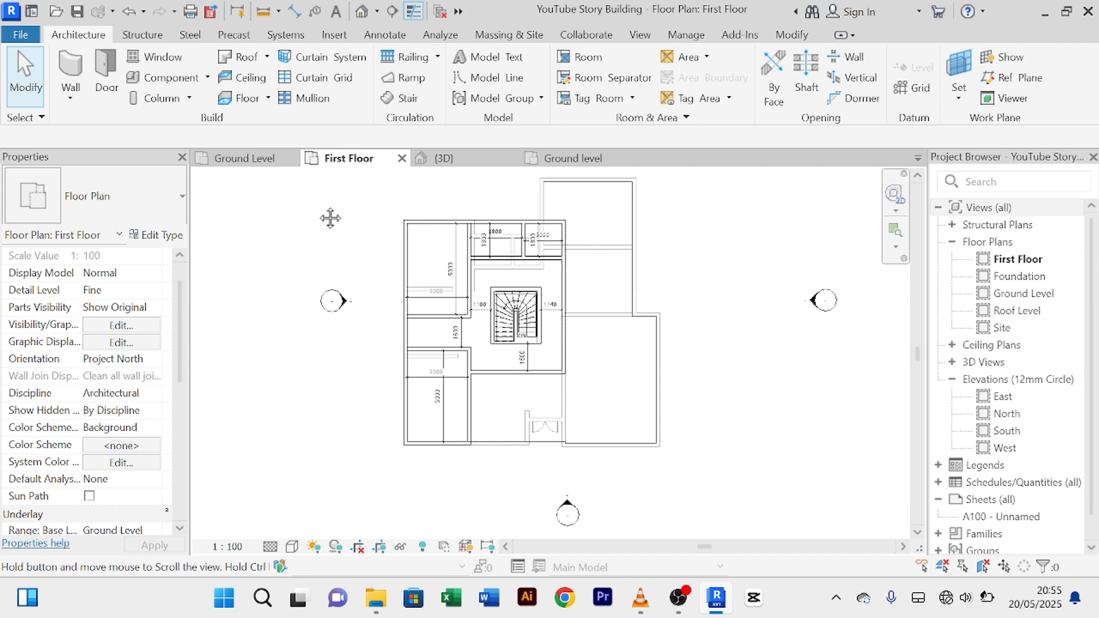
{"action": "left_click", "coordinate": [245, 156]}
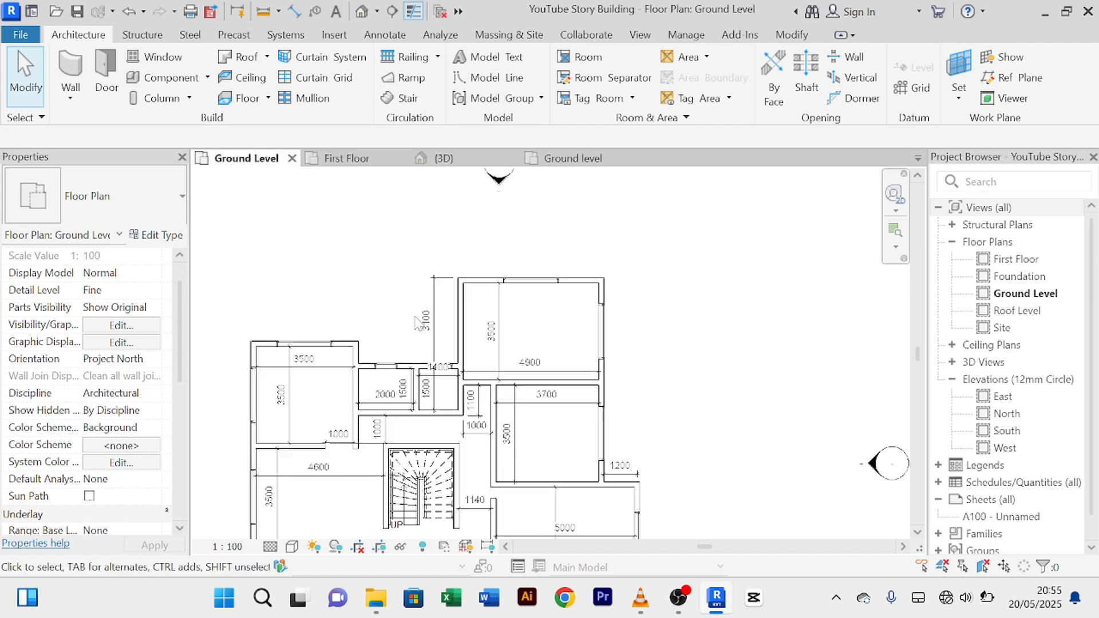
{"action": "scroll", "coordinate": [414, 316], "scroll_direction": "down", "scroll_amount": 2}
{"action": "middle_click_drag", "start_coordinate": [408, 301], "coordinate": [362, 217]}
{"action": "scroll", "coordinate": [401, 435], "scroll_direction": "up", "scroll_amount": 5}
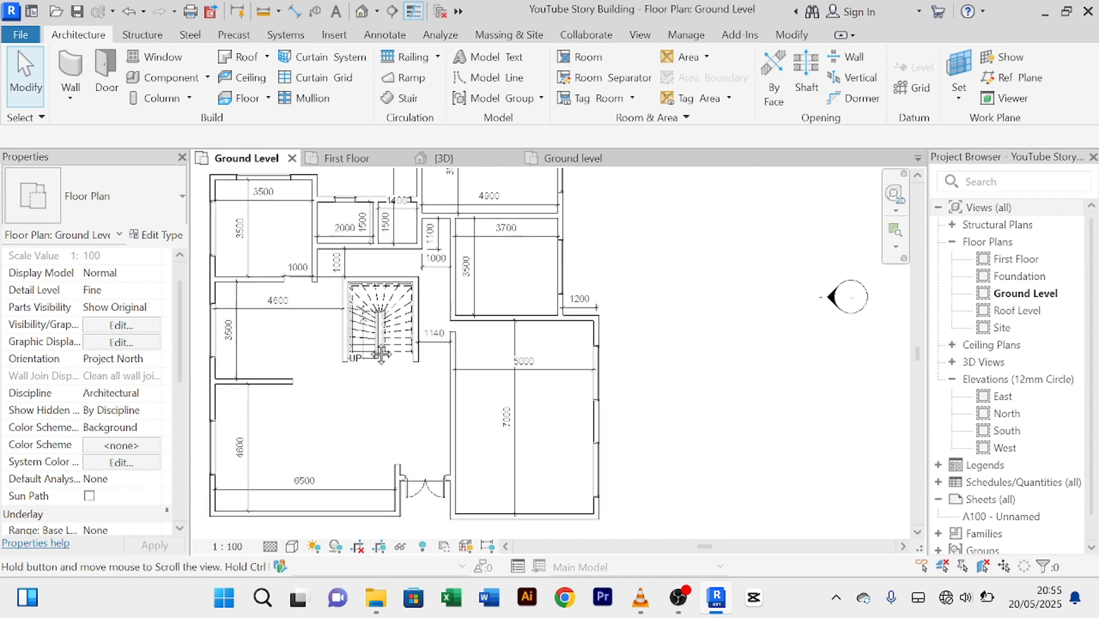
{"action": "left_click", "coordinate": [439, 398]}
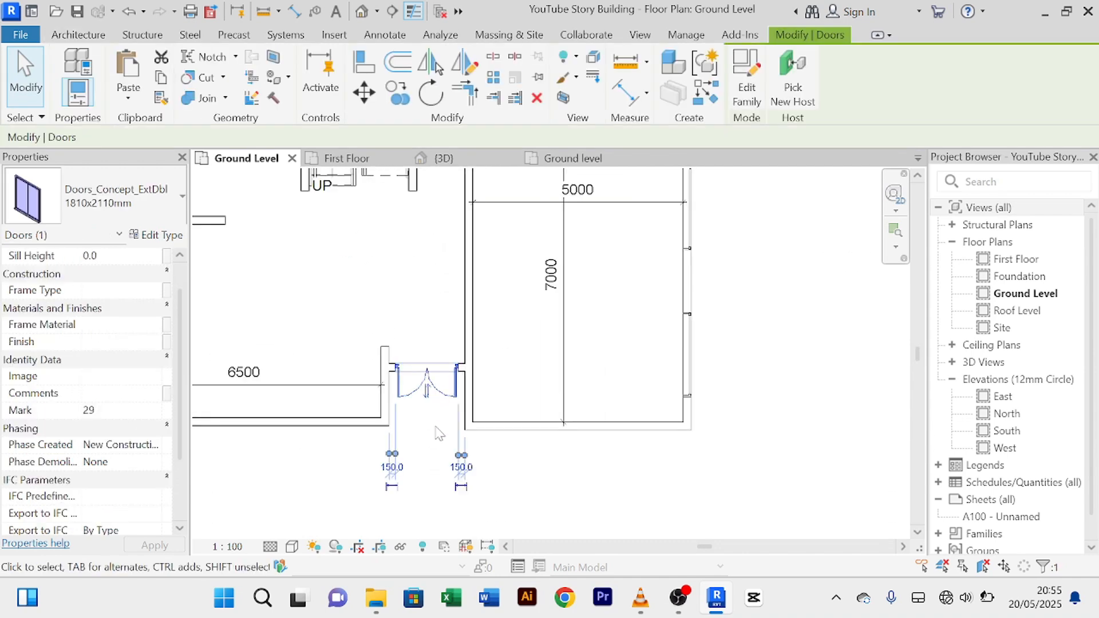
{"action": "middle_click_drag", "start_coordinate": [437, 431], "coordinate": [452, 499]}
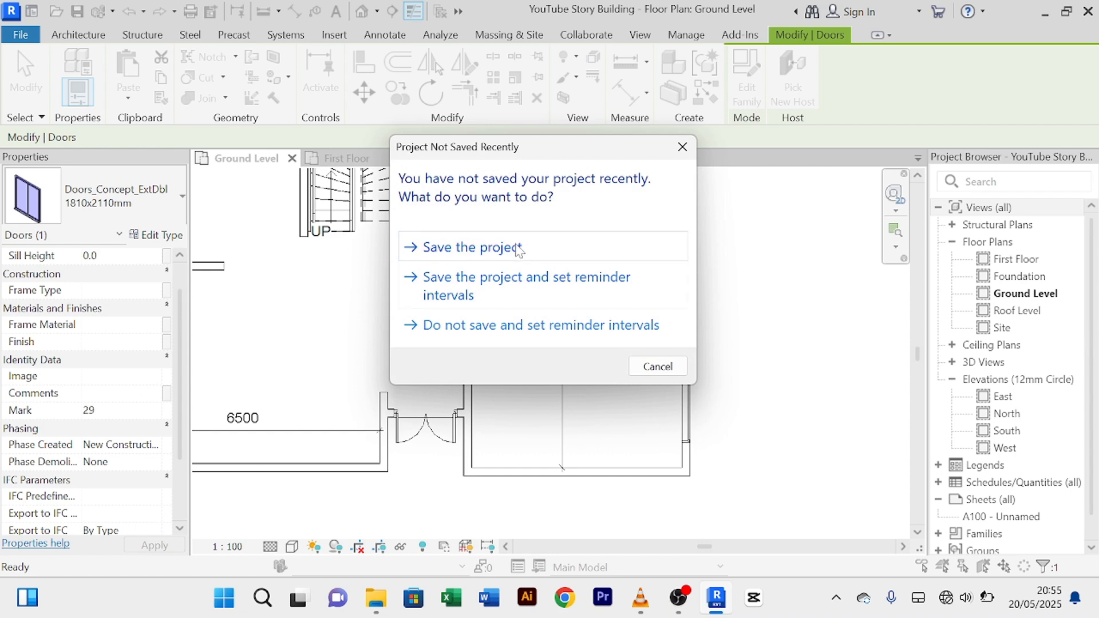
{"action": "left_click", "coordinate": [518, 249]}
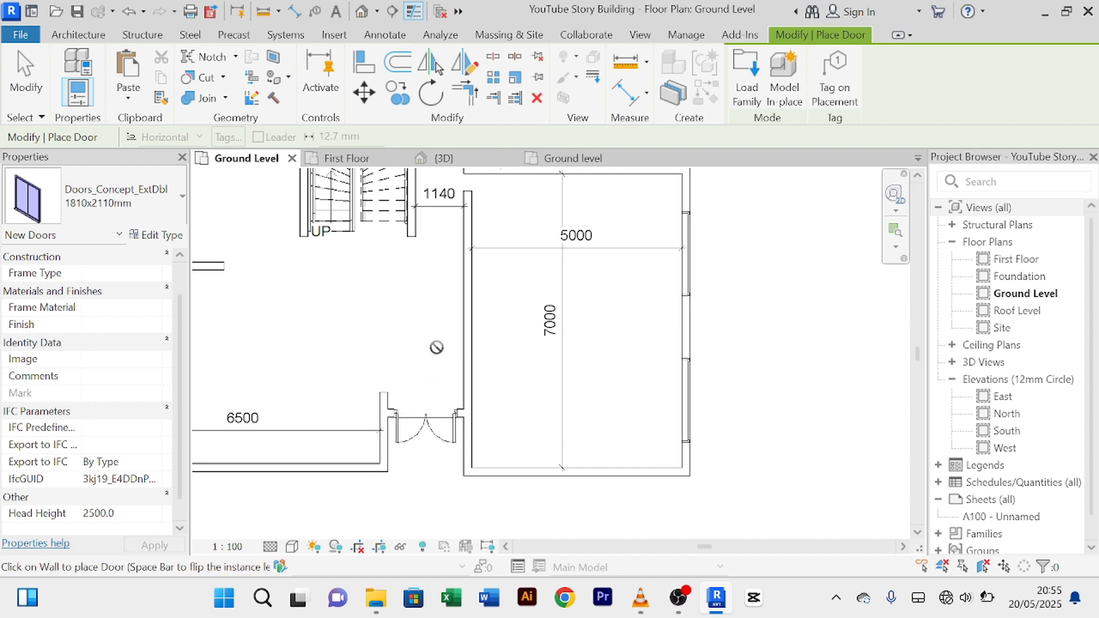
Step: Place a door in the First Floor wall below the stair and end door placement
{"action": "left_click", "coordinate": [358, 158]}
{"action": "scroll", "coordinate": [524, 366], "scroll_direction": "up", "scroll_amount": 2}
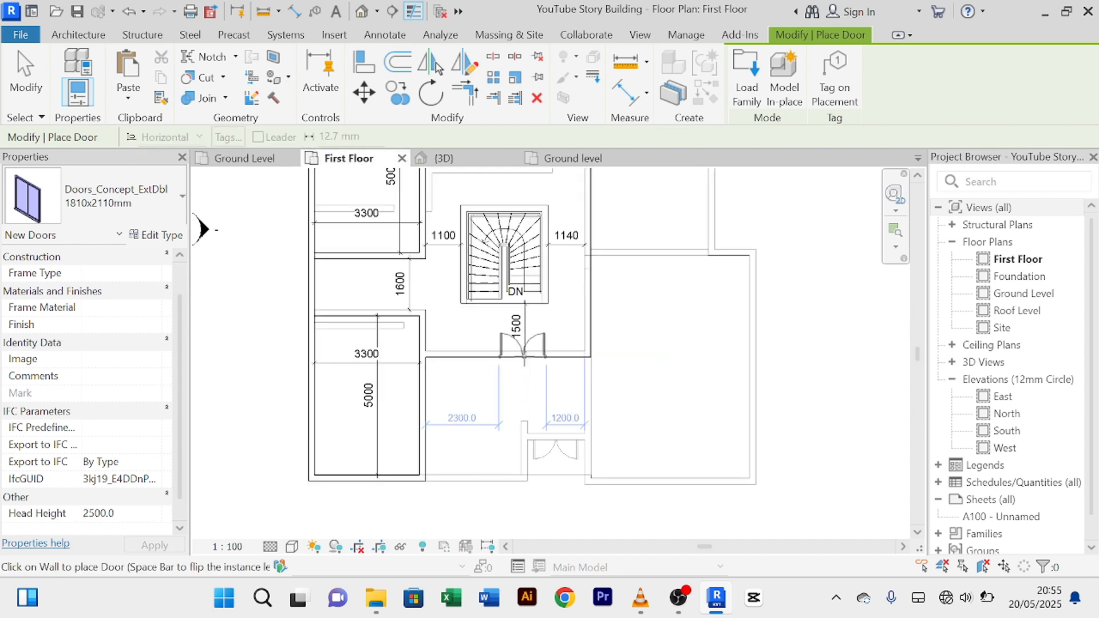
{"action": "scroll", "coordinate": [524, 360], "scroll_direction": "up", "scroll_amount": 1}
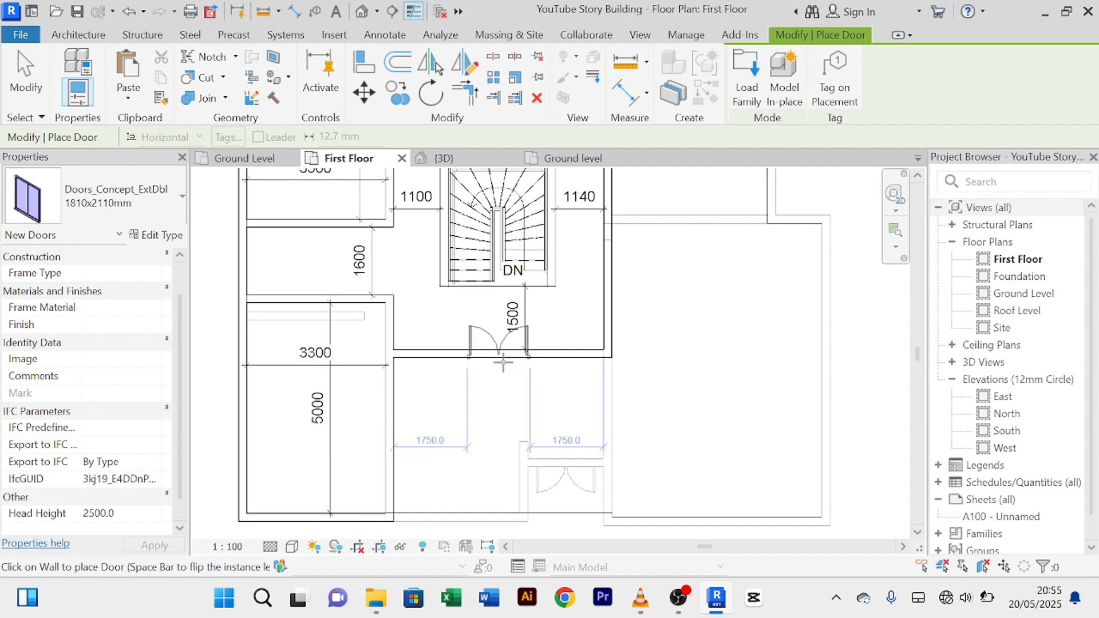
{"action": "left_click", "coordinate": [503, 360]}
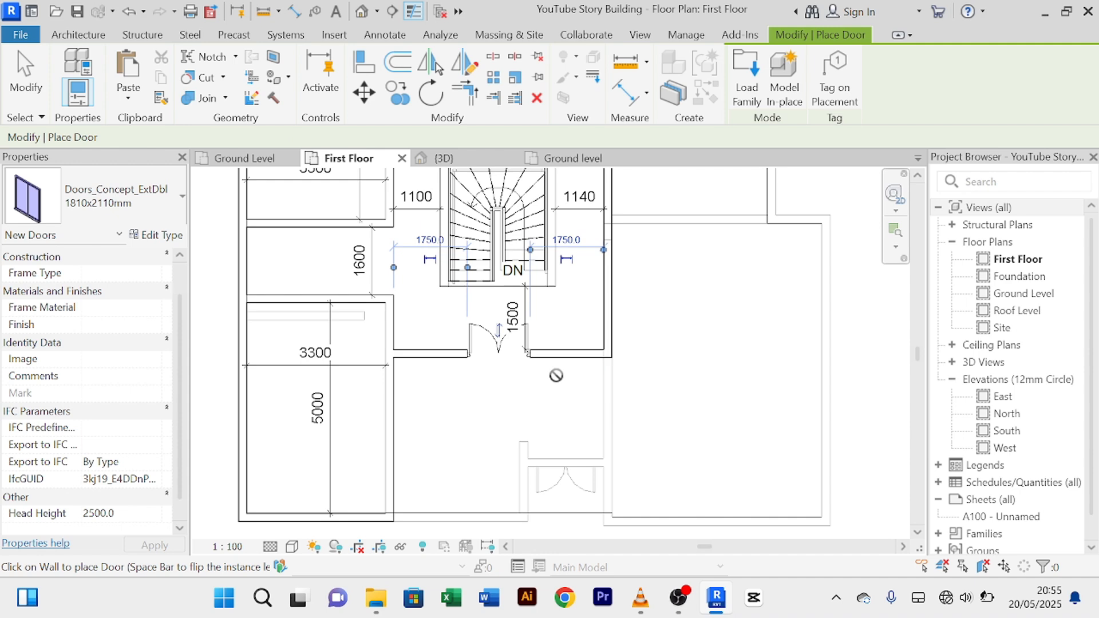
{"action": "right_click", "coordinate": [690, 343]}
{"action": "left_click", "coordinate": [763, 50]}
{"action": "right_click", "coordinate": [700, 397]}
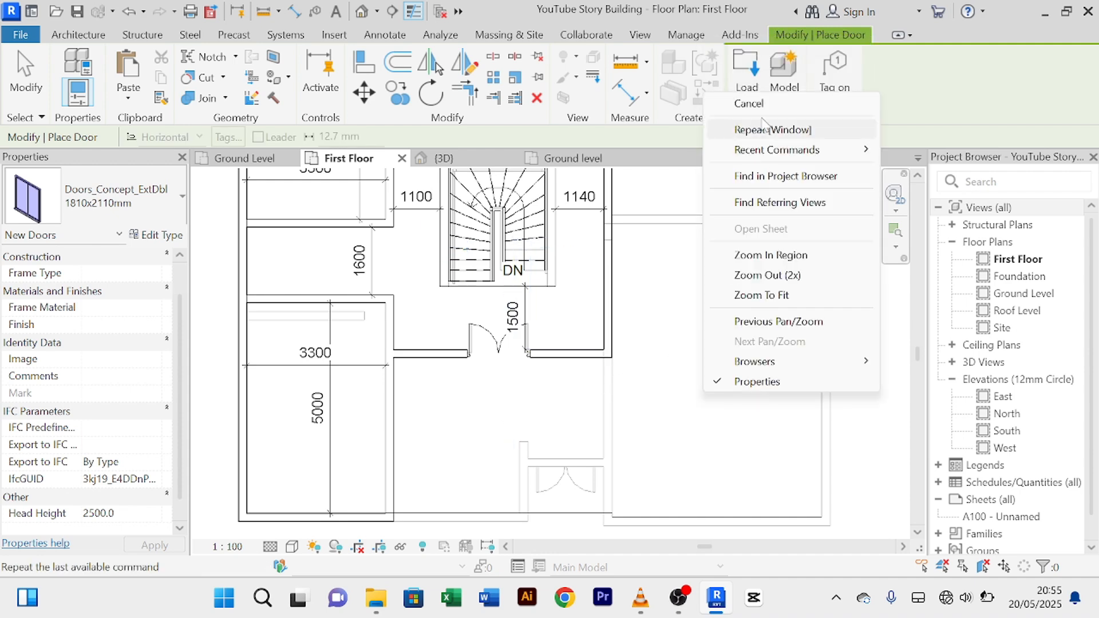
{"action": "left_click", "coordinate": [762, 107]}
Step: Flip the door below the stair so it swings outward, then deselect it
{"action": "scroll", "coordinate": [600, 286], "scroll_direction": "up", "scroll_amount": 3}
{"action": "left_click", "coordinate": [424, 386]}
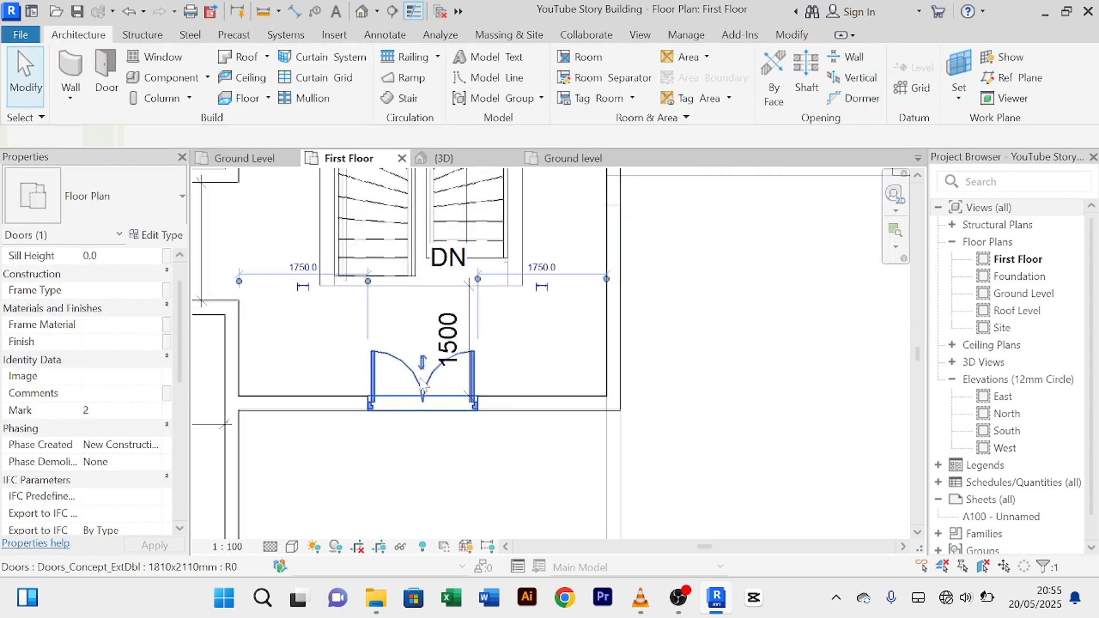
{"action": "scroll", "coordinate": [422, 369], "scroll_direction": "up", "scroll_amount": 2}
{"action": "left_click", "coordinate": [425, 357]}
{"action": "scroll", "coordinate": [541, 436], "scroll_direction": "down", "scroll_amount": 5}
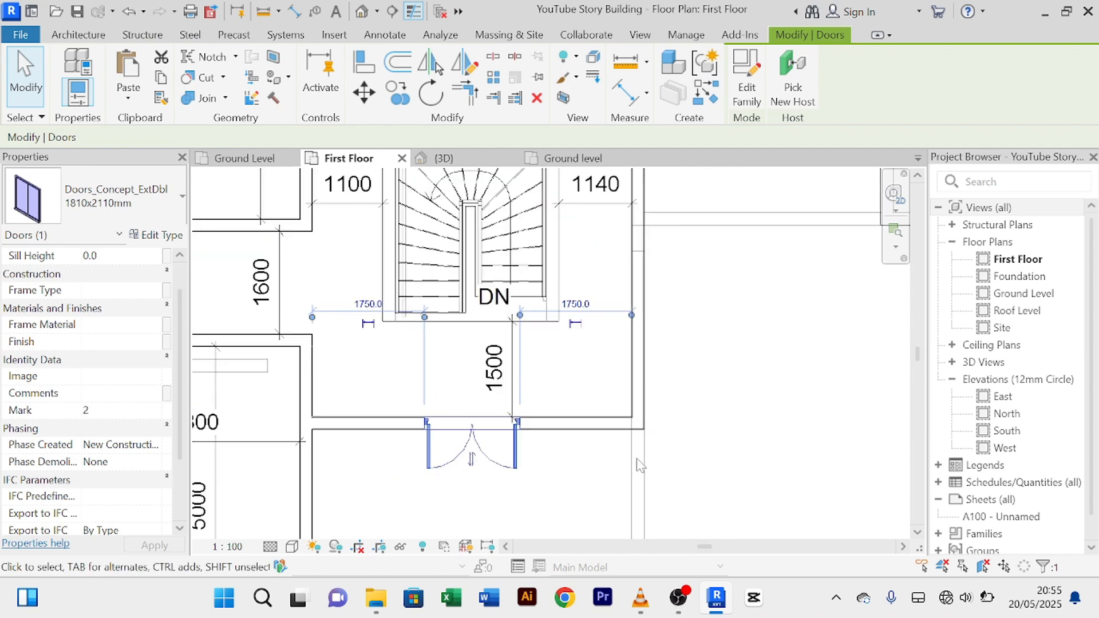
{"action": "mouse_move", "coordinate": [714, 440]}
{"action": "middle_mouse_down"}
{"action": "mouse_move", "coordinate": [723, 427]}
{"action": "mouse_move", "coordinate": [712, 421]}
{"action": "middle_mouse_up"}
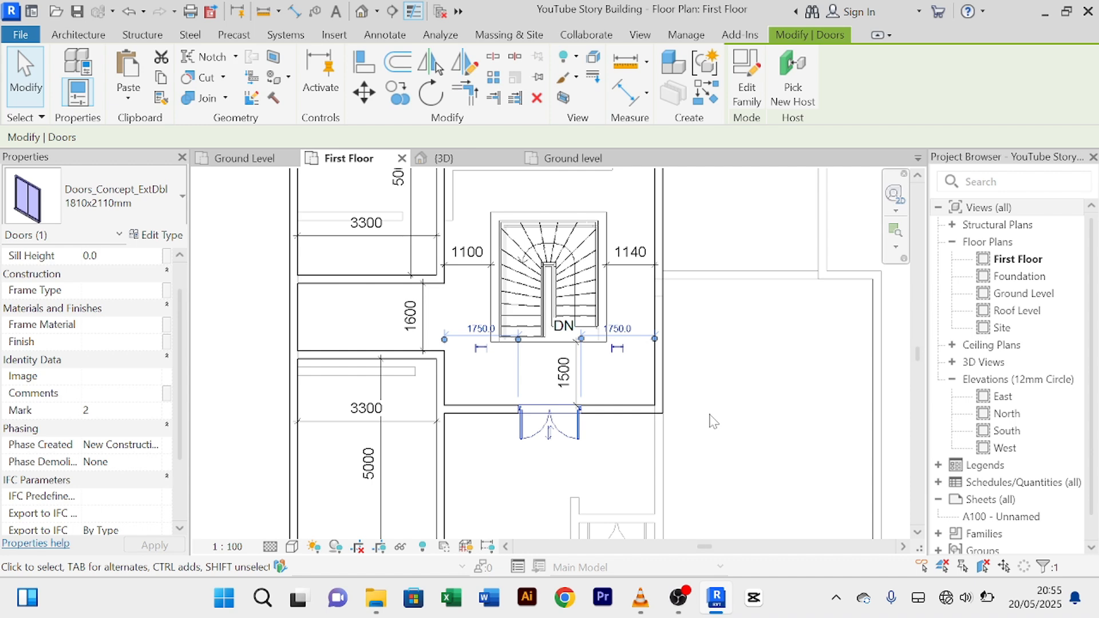
{"action": "left_click", "coordinate": [713, 420]}
{"action": "scroll", "coordinate": [711, 417], "scroll_direction": "down", "scroll_amount": 4}
{"action": "middle_click_drag", "start_coordinate": [716, 421], "coordinate": [700, 395]}
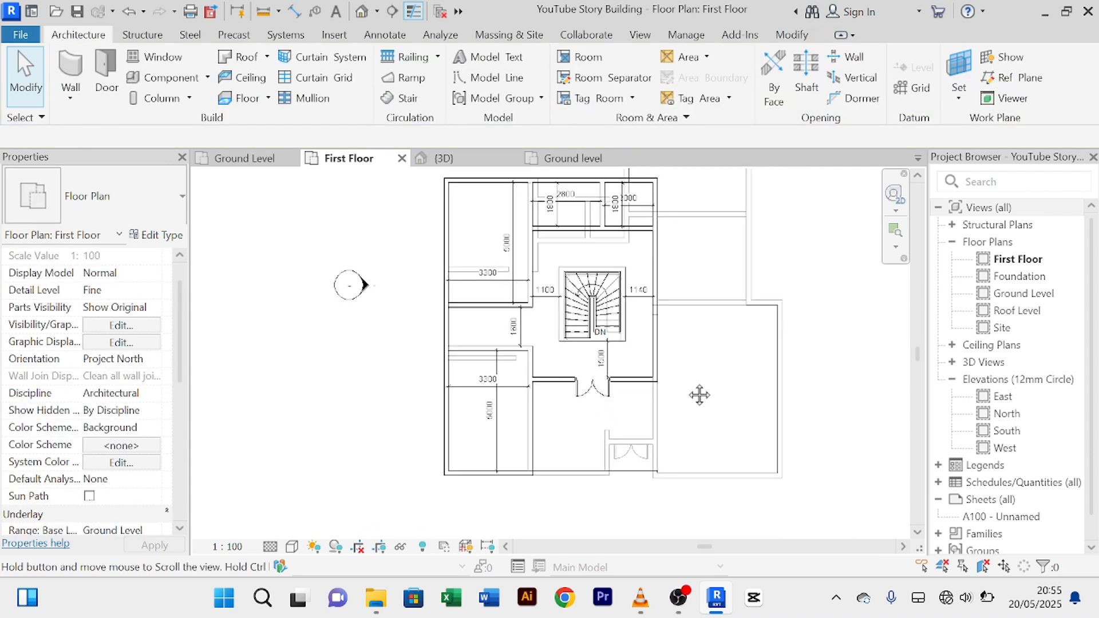
{"action": "scroll", "coordinate": [584, 436], "scroll_direction": "up", "scroll_amount": 2}
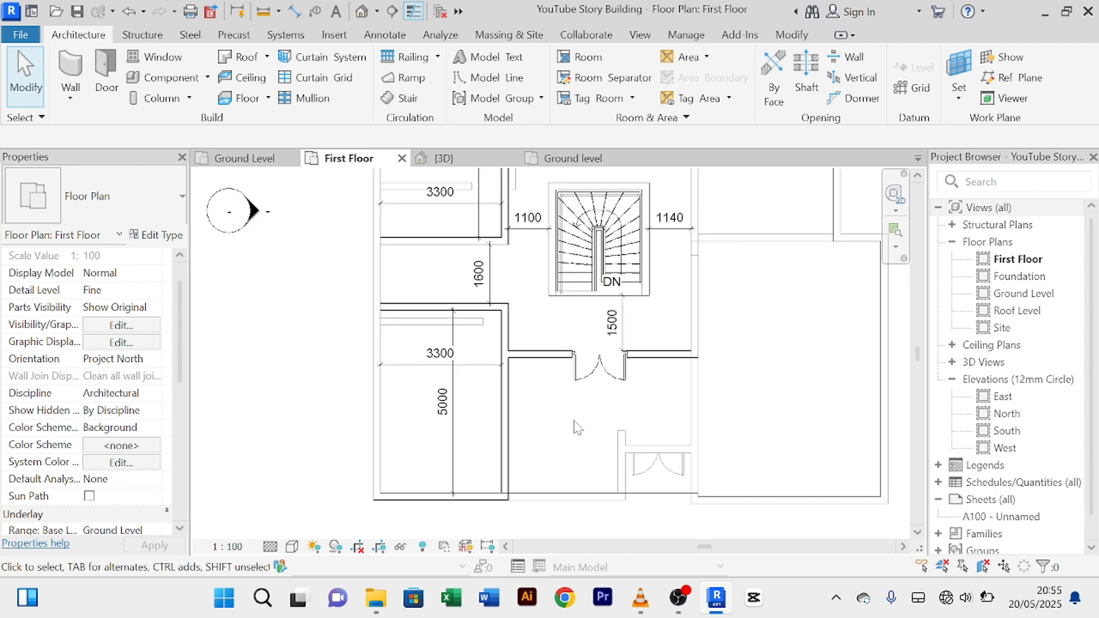
{"action": "scroll", "coordinate": [545, 396], "scroll_direction": "up", "scroll_amount": 1}
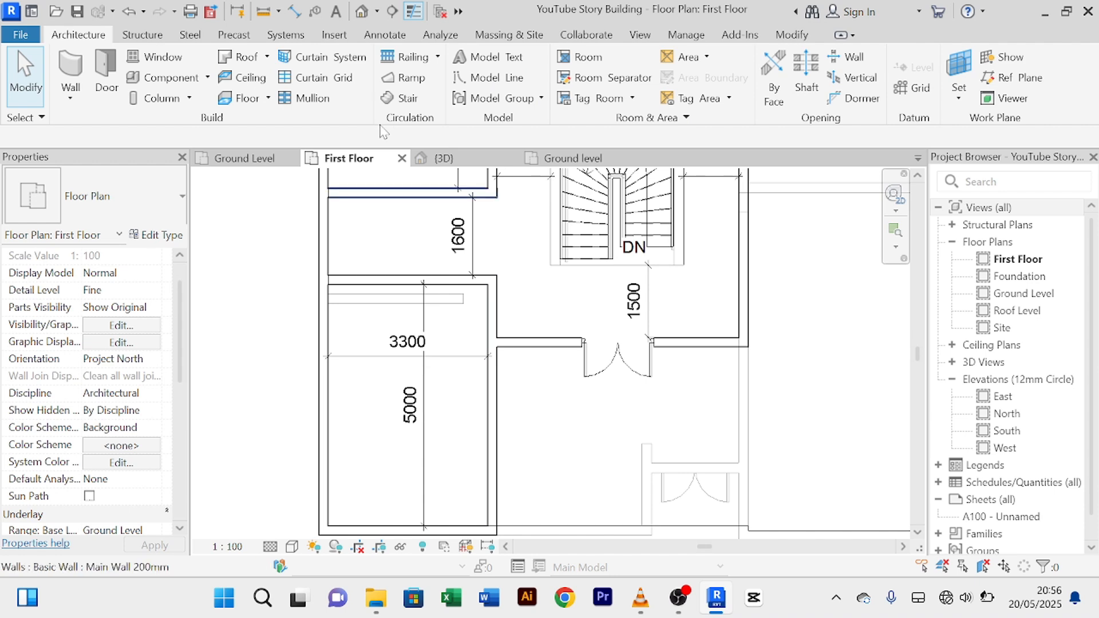
Step: Start placing copies of the ground-floor M_Fixed window on the First Floor plan
{"action": "left_click", "coordinate": [240, 158]}
{"action": "scroll", "coordinate": [475, 255], "scroll_direction": "down", "scroll_amount": 3}
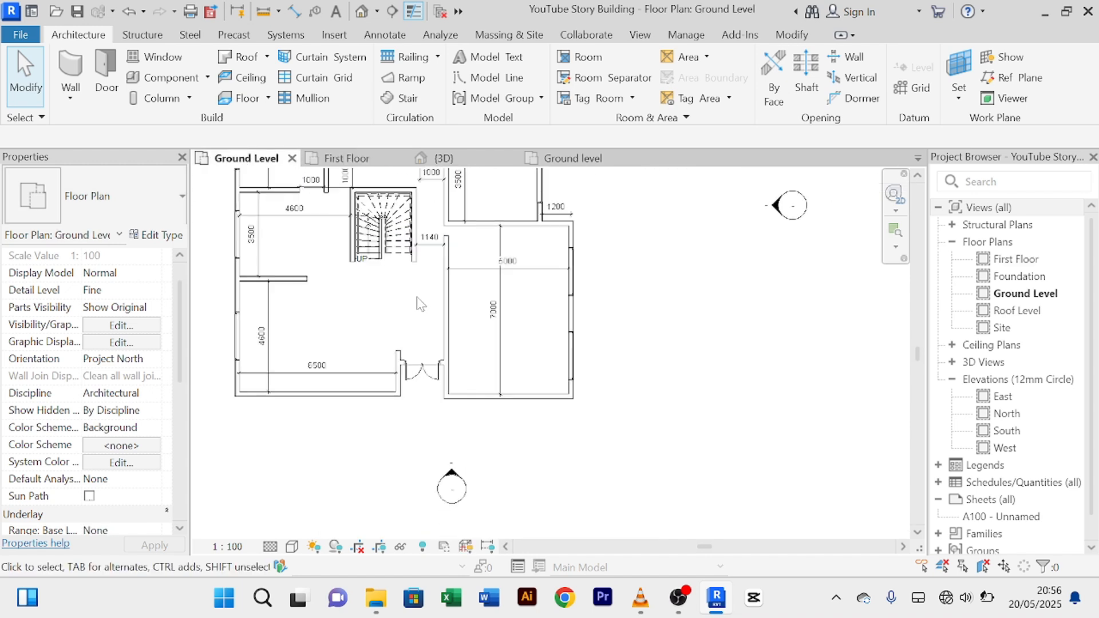
{"action": "scroll", "coordinate": [420, 309], "scroll_direction": "up", "scroll_amount": 3}
{"action": "left_click", "coordinate": [297, 368]}
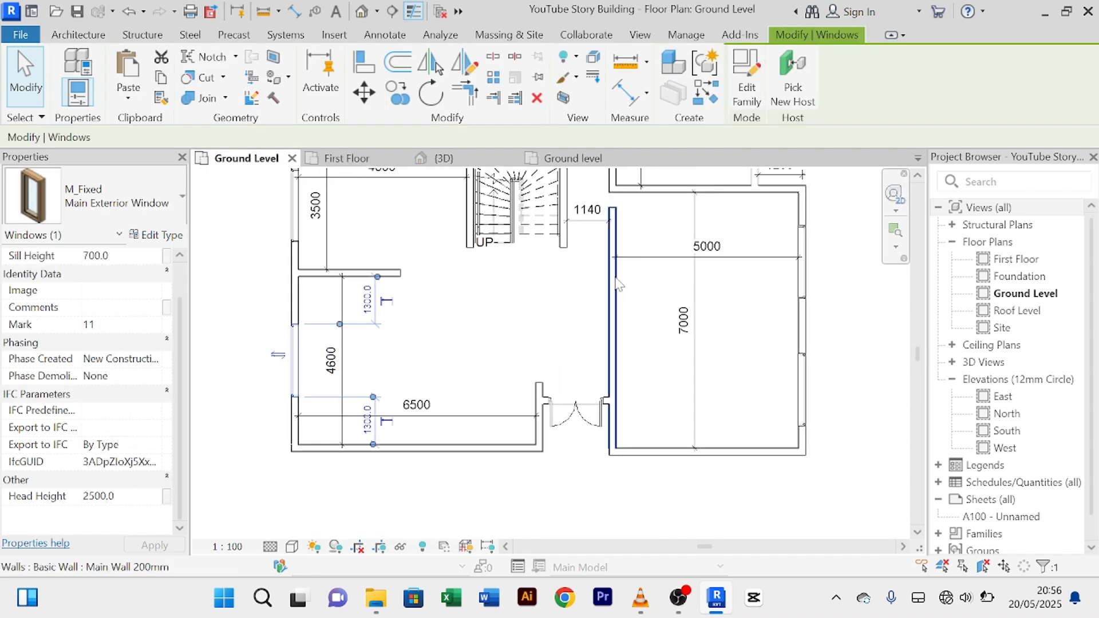
{"action": "left_click", "coordinate": [706, 97]}
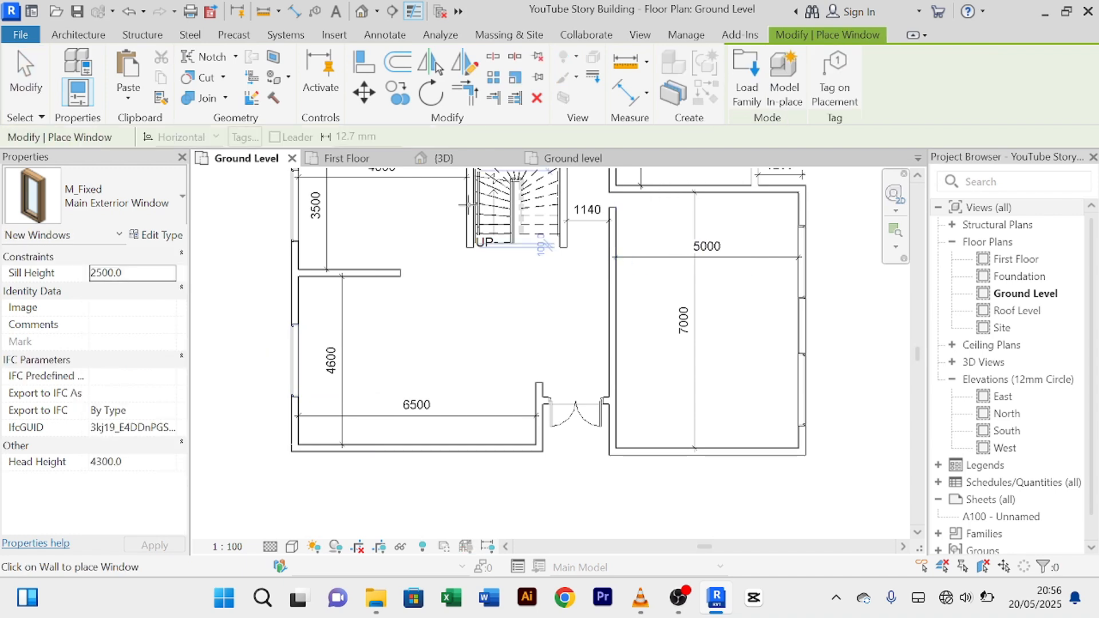
{"action": "left_click", "coordinate": [354, 163]}
{"action": "scroll", "coordinate": [405, 397], "scroll_direction": "down", "scroll_amount": 2}
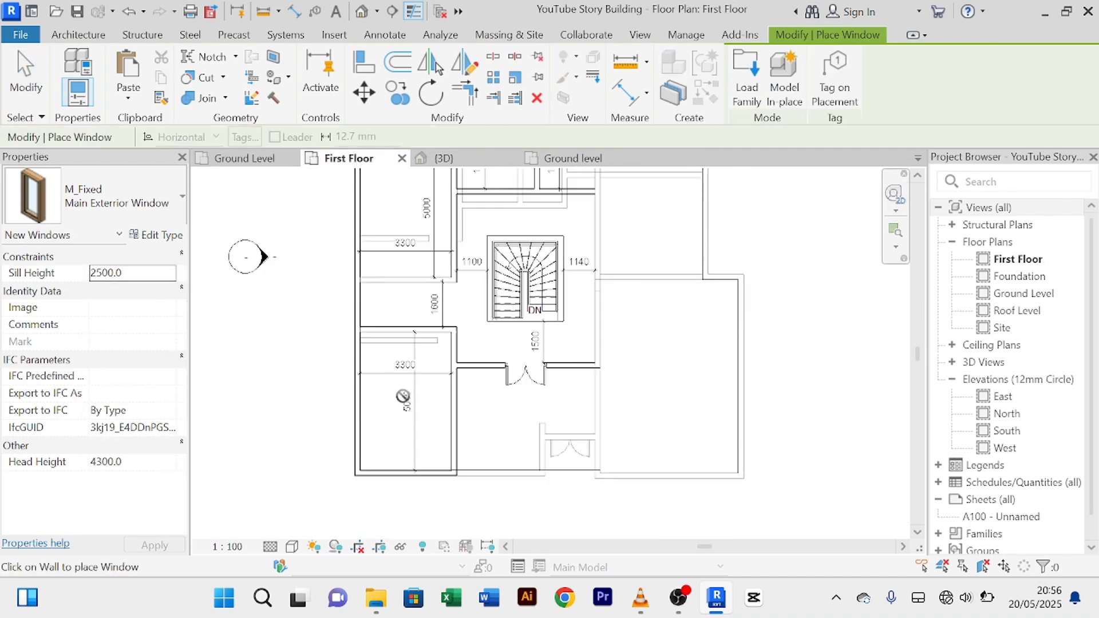
{"action": "middle_click_drag", "start_coordinate": [416, 407], "coordinate": [437, 341]}
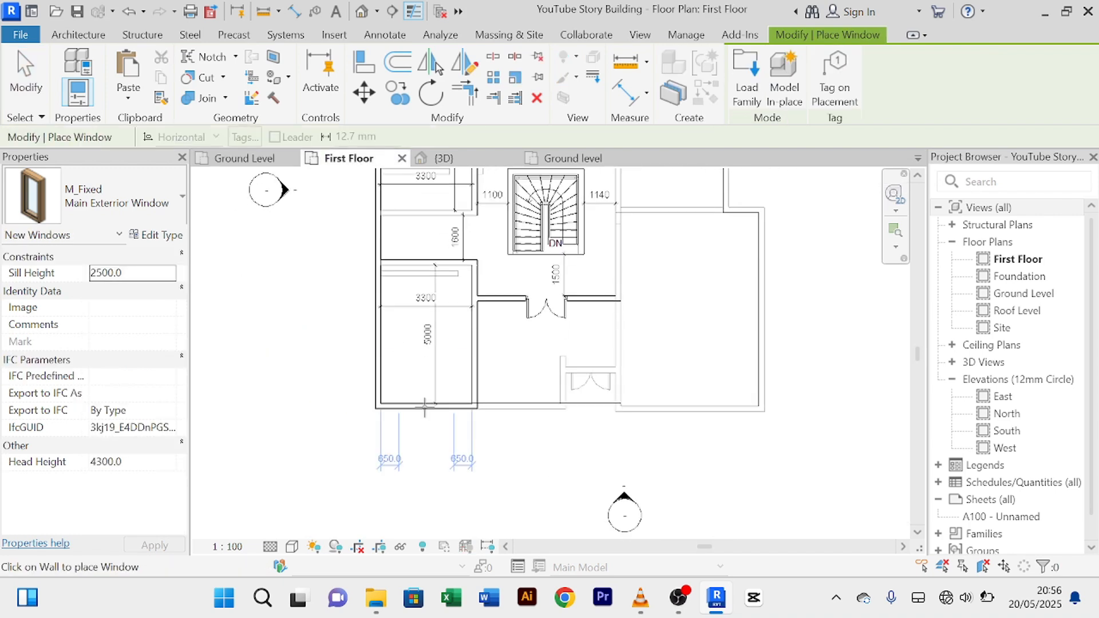
{"action": "scroll", "coordinate": [423, 408], "scroll_direction": "up", "scroll_amount": 2}
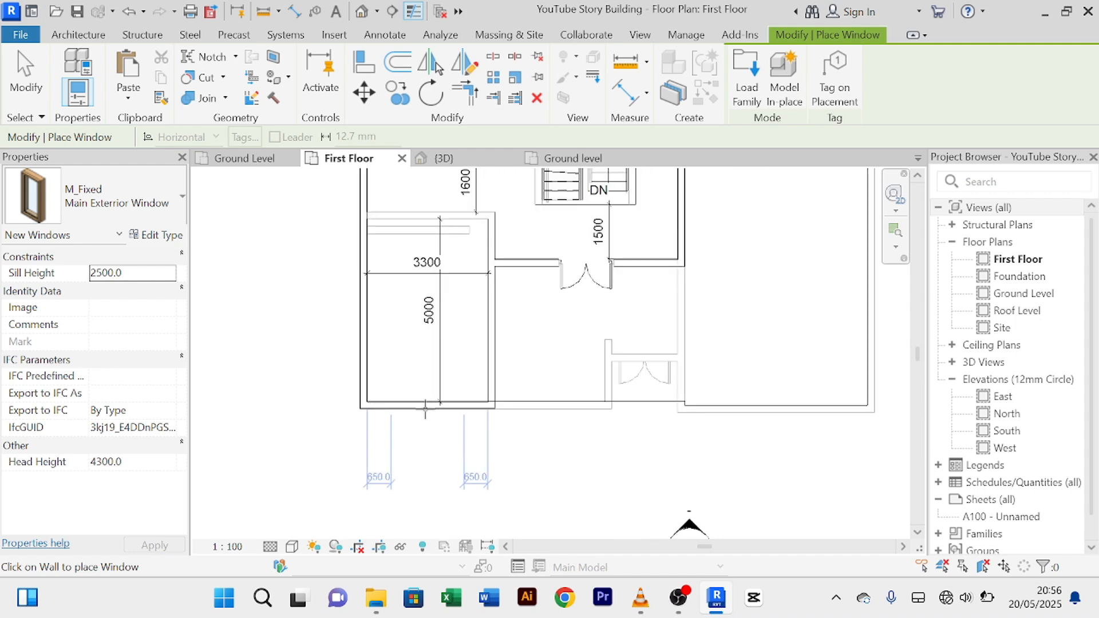
Step: Place M_Fixed windows on the bottom, left (two) and top first-floor exterior walls
{"action": "left_click", "coordinate": [425, 408]}
{"action": "middle_click_drag", "start_coordinate": [412, 372], "coordinate": [429, 422]}
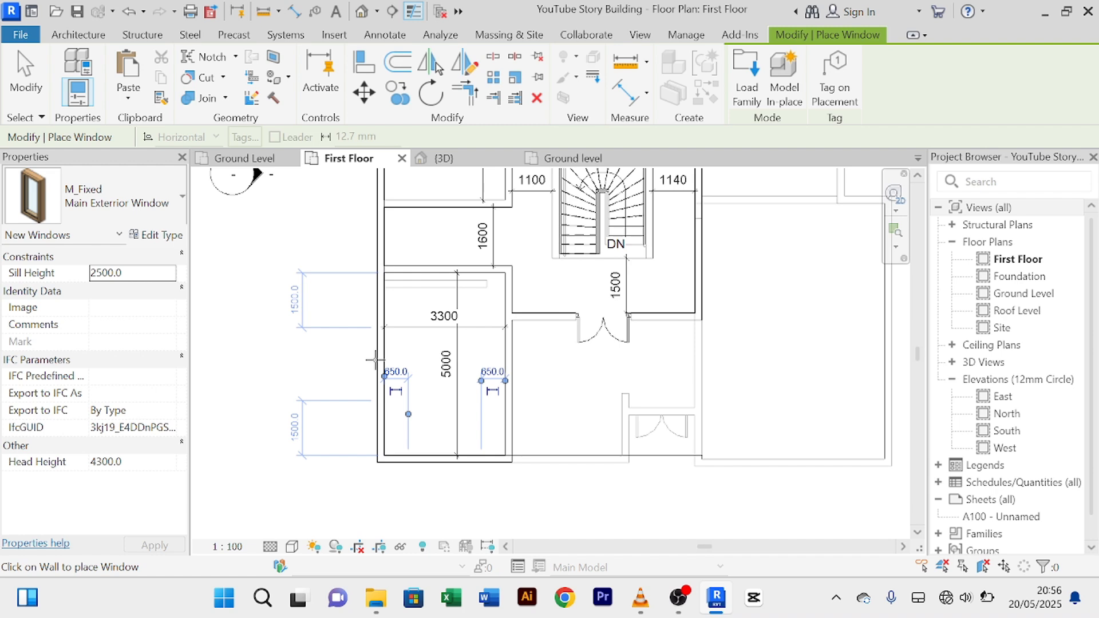
{"action": "left_click", "coordinate": [374, 359]}
{"action": "middle_click_drag", "start_coordinate": [416, 338], "coordinate": [433, 446]}
{"action": "middle_click_drag", "start_coordinate": [417, 376], "coordinate": [430, 494]}
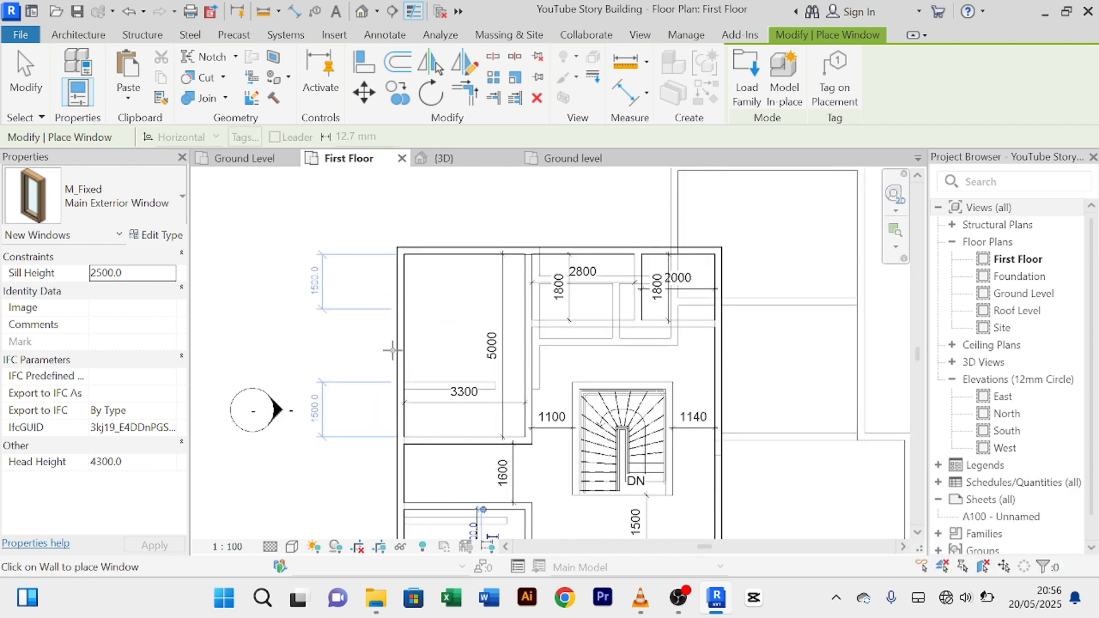
{"action": "left_click", "coordinate": [392, 351]}
{"action": "middle_click_drag", "start_coordinate": [473, 245], "coordinate": [461, 374]}
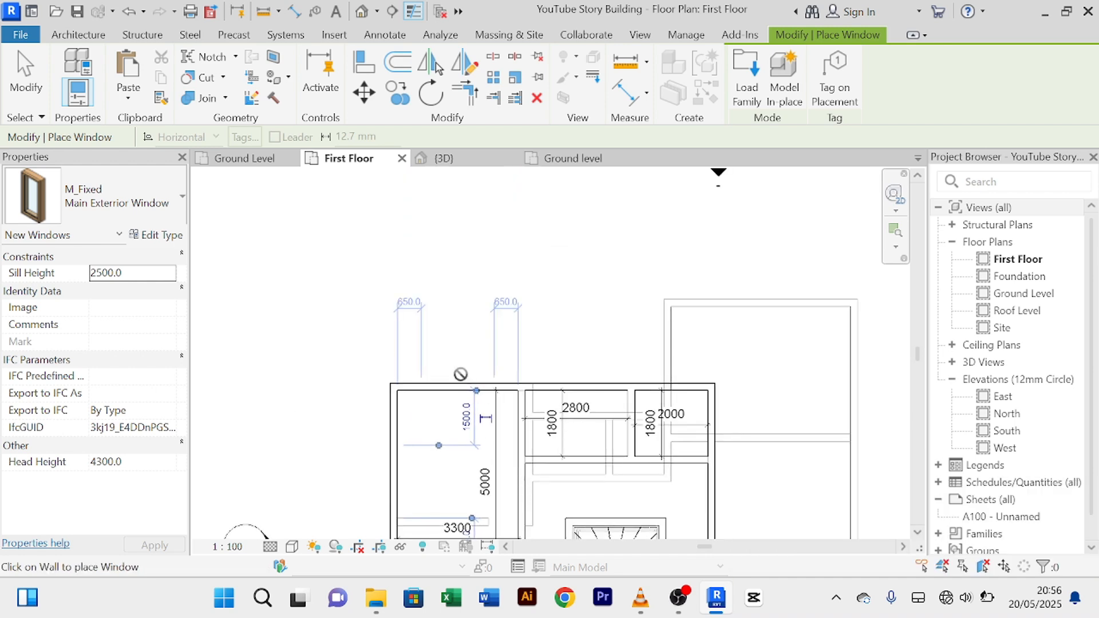
{"action": "left_click", "coordinate": [460, 379]}
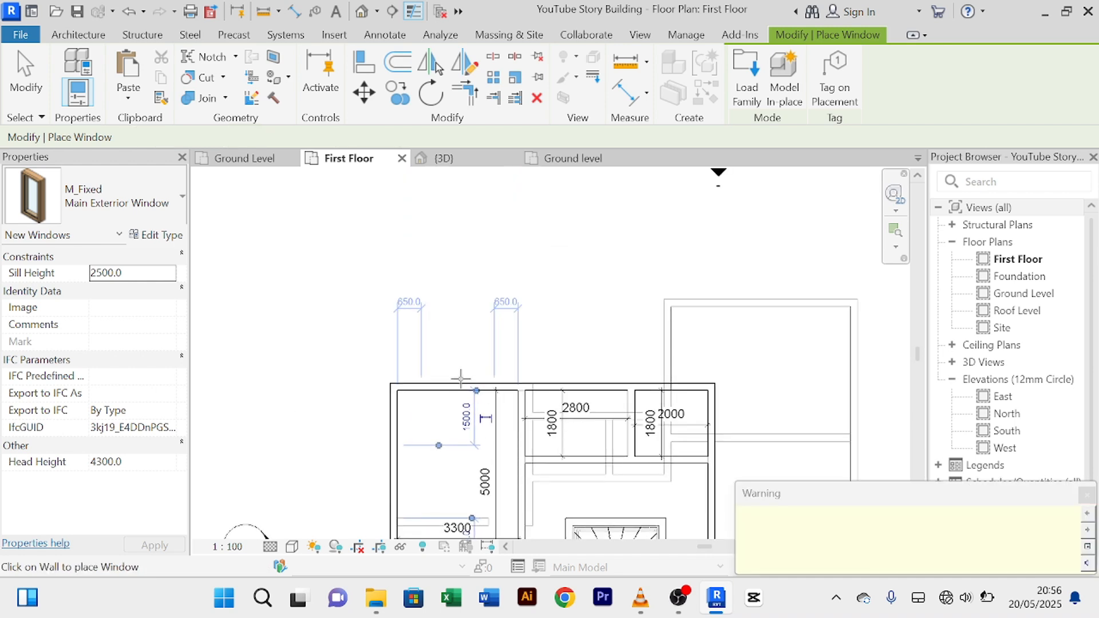
Step: Finish window placement via the shortcut menu's Cancel
{"action": "middle_click_drag", "start_coordinate": [603, 335], "coordinate": [530, 247]}
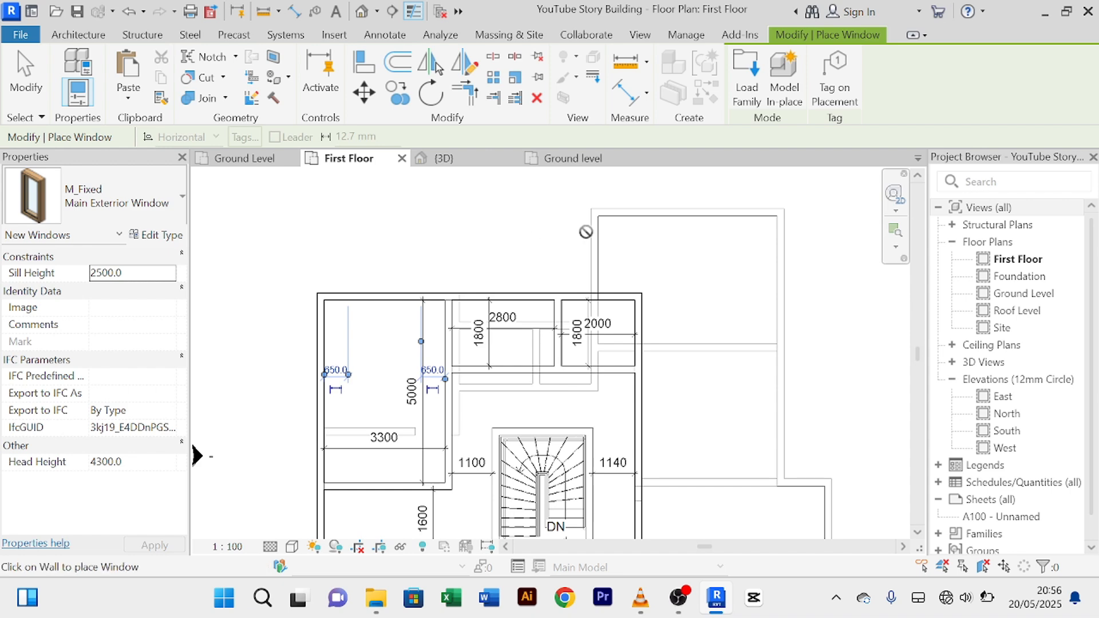
{"action": "scroll", "coordinate": [698, 311], "scroll_direction": "down", "scroll_amount": 3}
{"action": "middle_click_drag", "start_coordinate": [698, 311], "coordinate": [702, 344]}
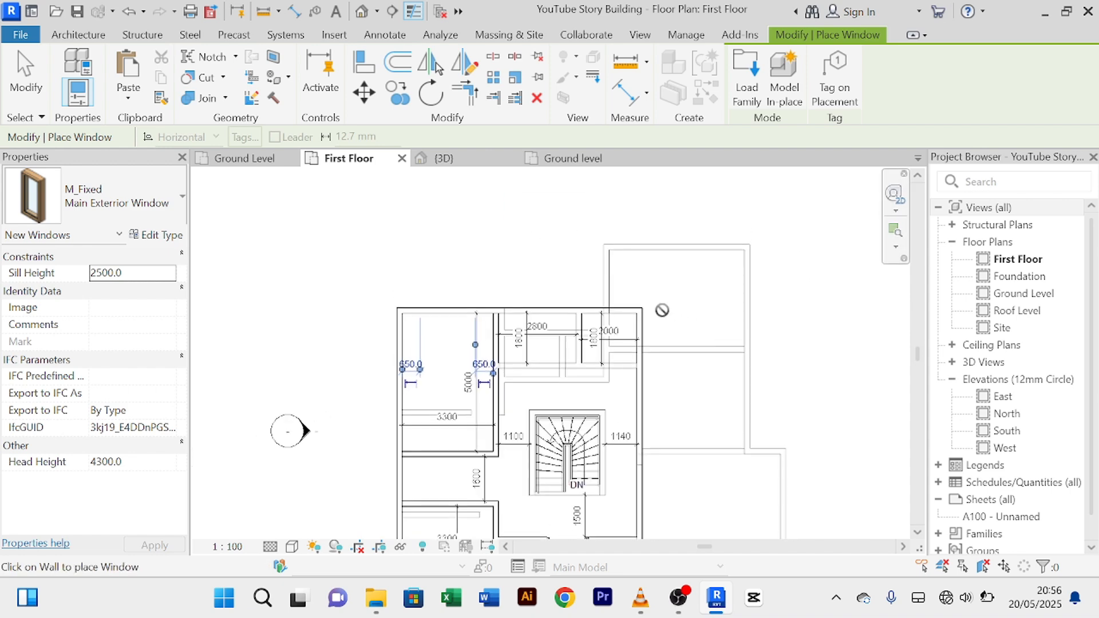
{"action": "right_click", "coordinate": [509, 254]}
{"action": "left_click", "coordinate": [540, 259]}
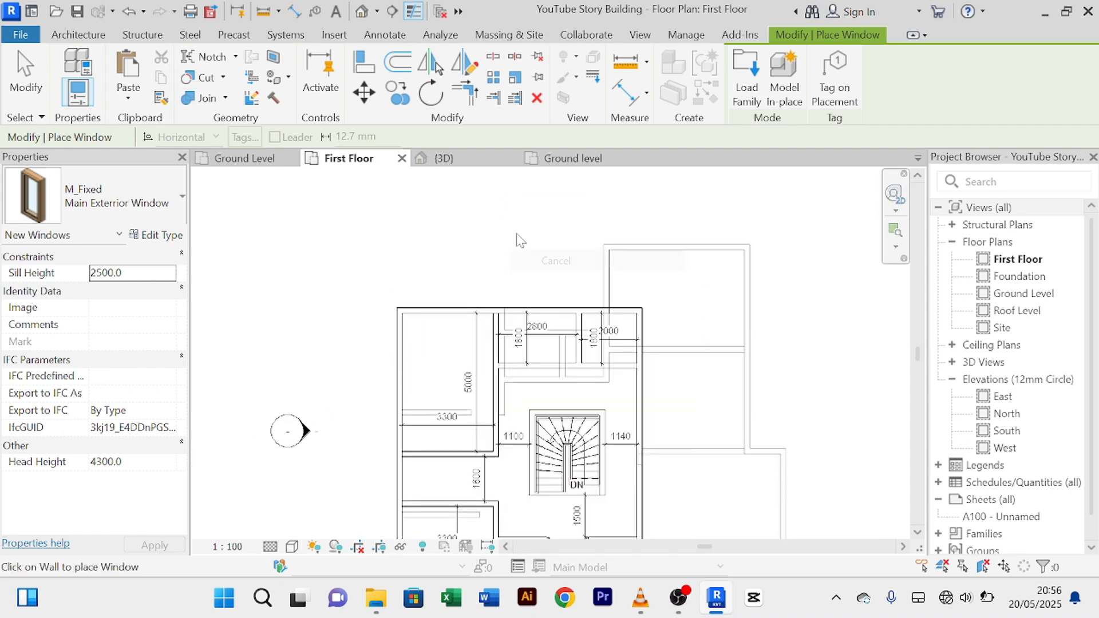
{"action": "right_click", "coordinate": [541, 256]}
{"action": "left_click", "coordinate": [549, 239]}
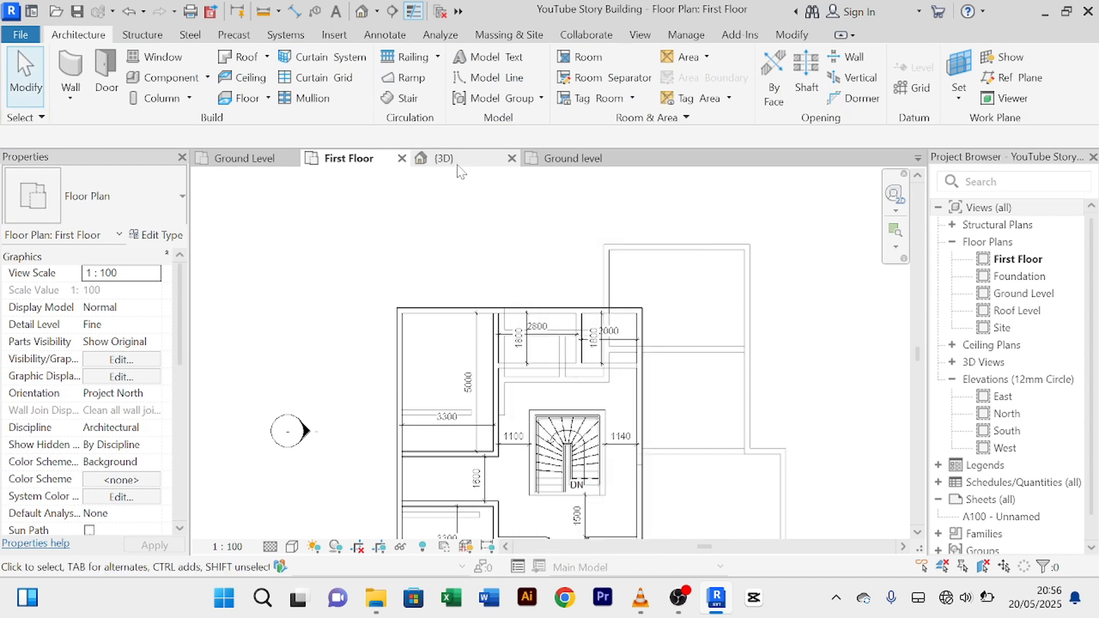
Step: In the 3D view, select all four new first-floor windows
{"action": "left_click", "coordinate": [442, 159]}
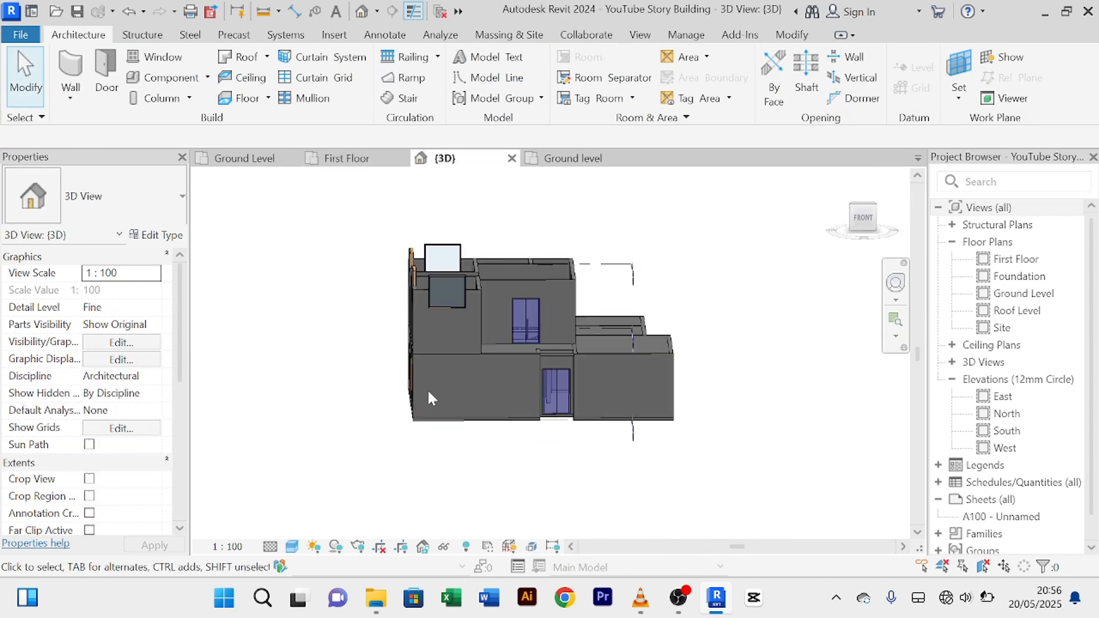
{"action": "middle_click_drag", "start_coordinate": [431, 395], "coordinate": [641, 406], "text": "shift"}
{"action": "scroll", "coordinate": [463, 336], "scroll_direction": "up", "scroll_amount": 2}
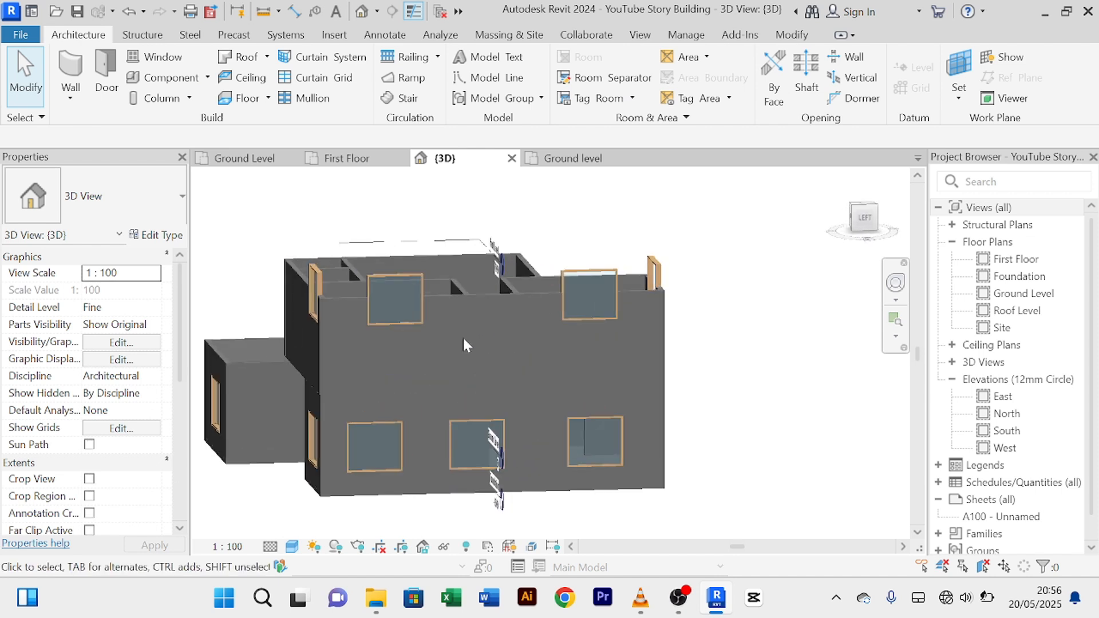
{"action": "left_click", "coordinate": [410, 278]}
{"action": "scroll", "coordinate": [307, 282], "scroll_direction": "up", "scroll_amount": 1}
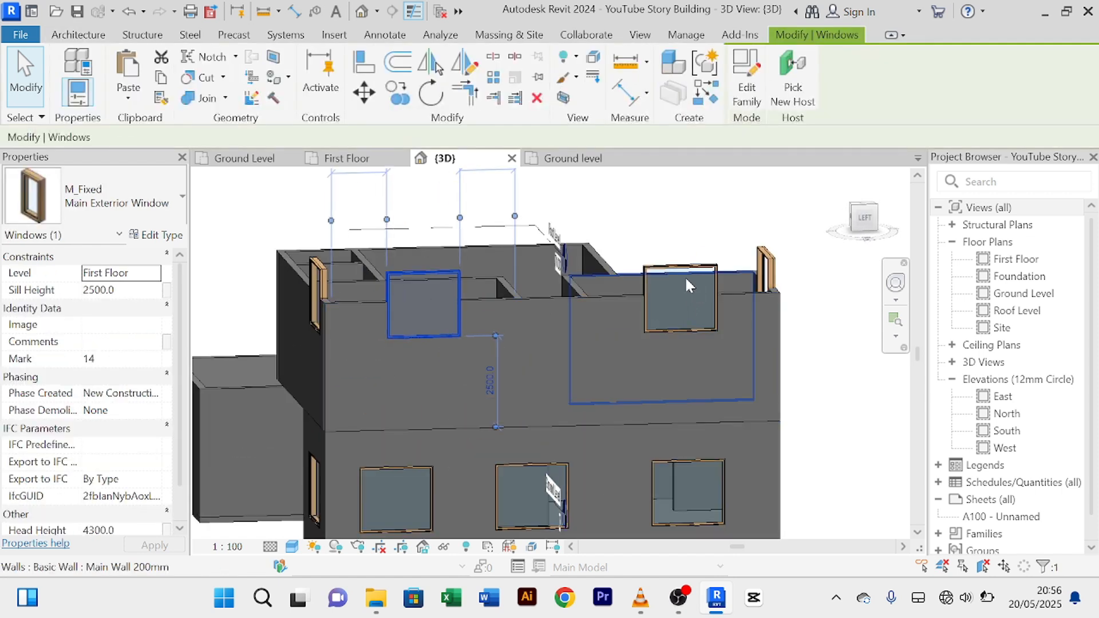
{"action": "scroll", "coordinate": [366, 308], "scroll_direction": "up", "scroll_amount": 2}
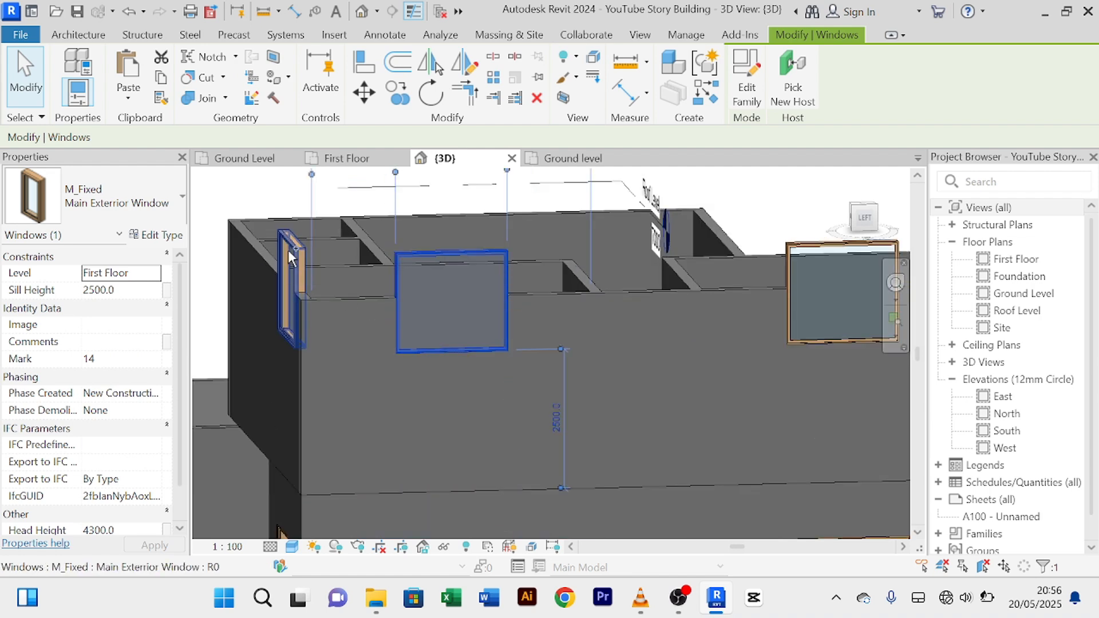
{"action": "left_click", "coordinate": [287, 250], "text": "ctrl"}
{"action": "scroll", "coordinate": [366, 255], "scroll_direction": "down", "scroll_amount": 3}
{"action": "left_click", "coordinate": [675, 256], "text": "ctrl"}
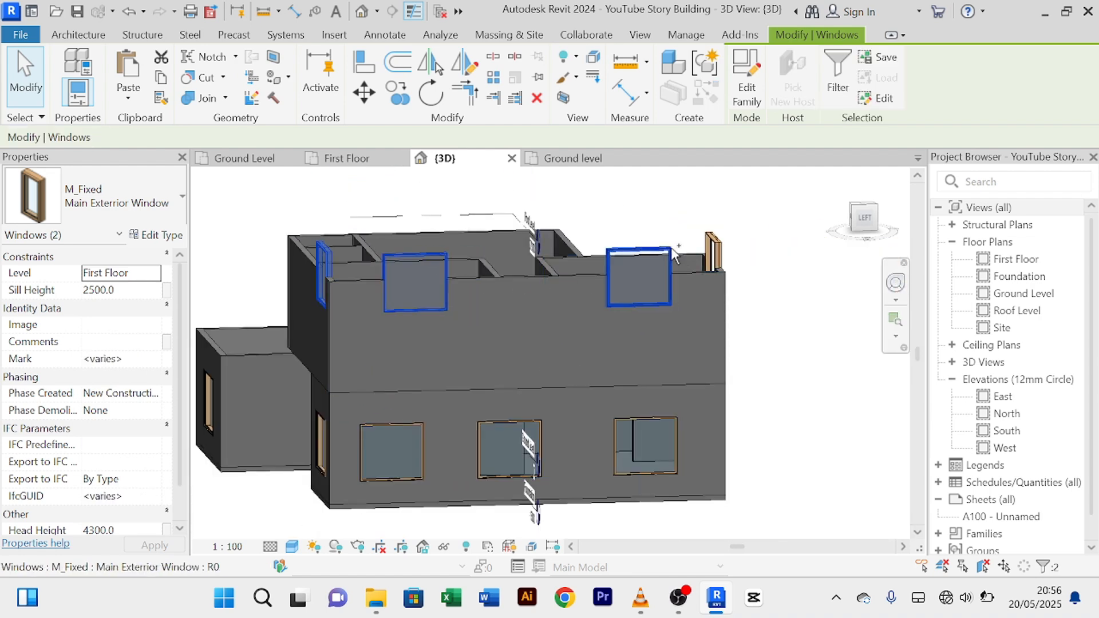
{"action": "left_click", "coordinate": [718, 238], "text": "ctrl"}
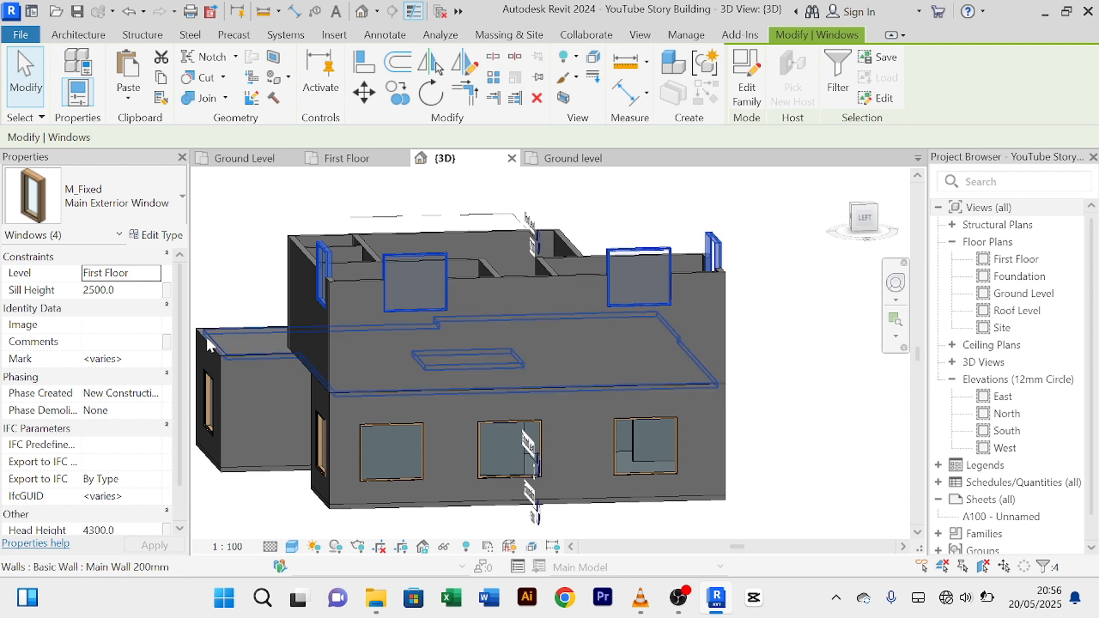
Step: Give the four windows a 2500 head height and 700 sill, then deselect them
{"action": "scroll", "coordinate": [127, 499], "scroll_direction": "down", "scroll_amount": 1}
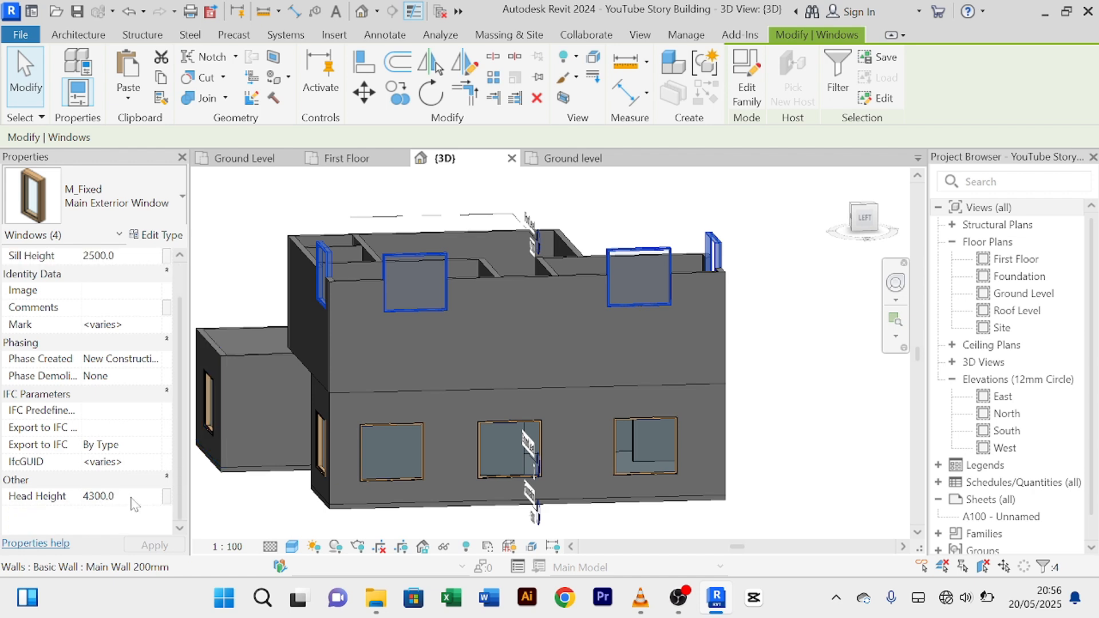
{"action": "left_click", "coordinate": [131, 497]}
{"action": "type", "text": "25"}
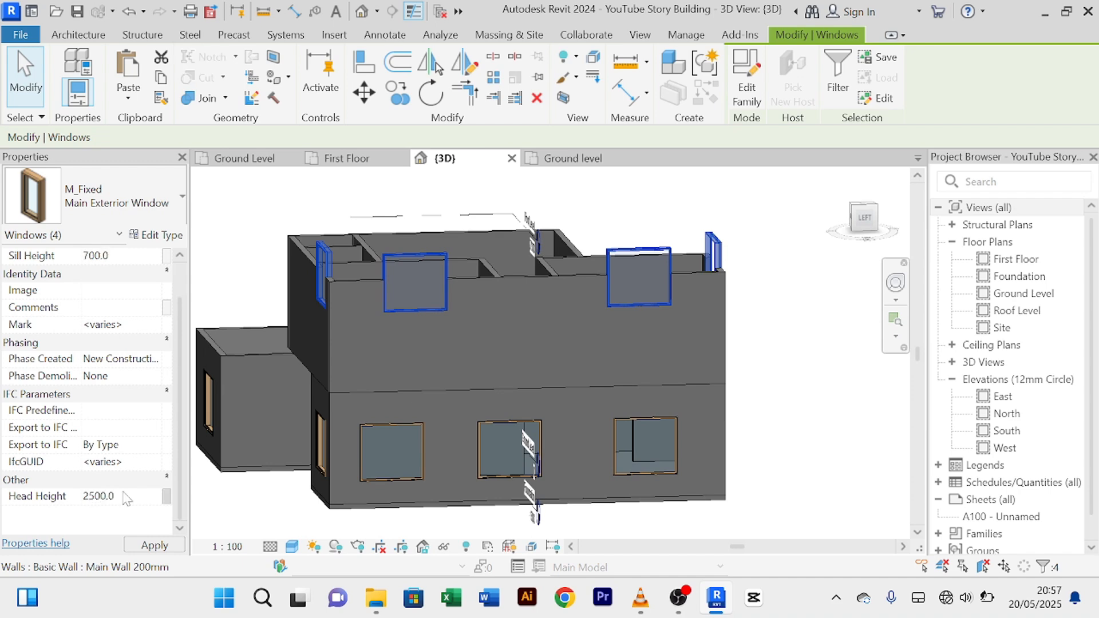
{"action": "scroll", "coordinate": [567, 349], "scroll_direction": "up", "scroll_amount": 3}
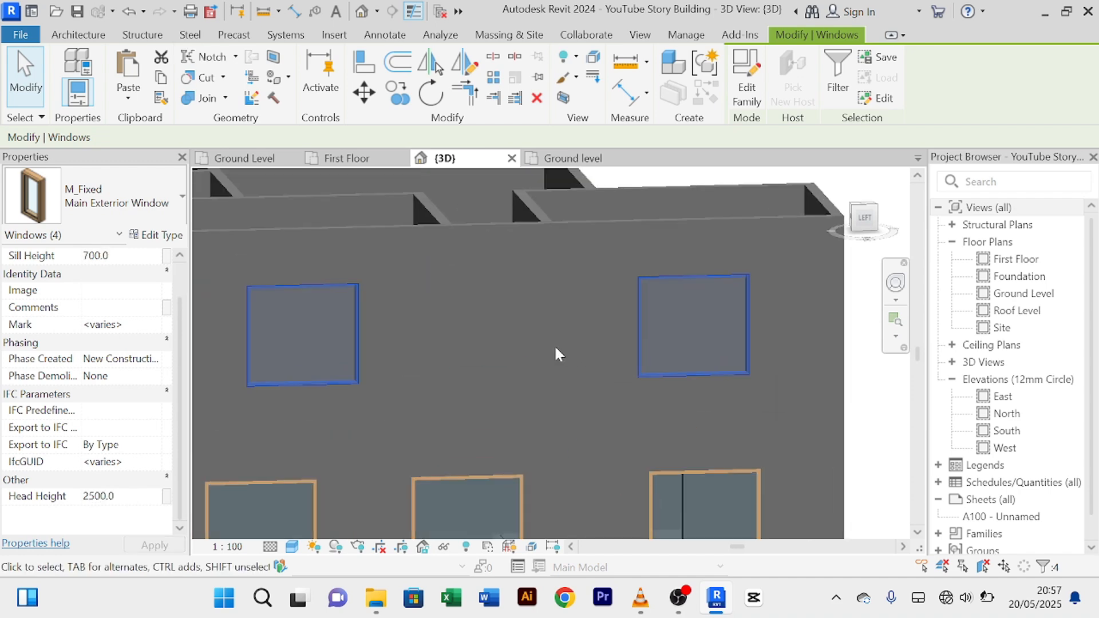
{"action": "key", "text": "Escape"}
{"action": "scroll", "coordinate": [552, 344], "scroll_direction": "down", "scroll_amount": 5}
{"action": "scroll", "coordinate": [563, 354], "scroll_direction": "up", "scroll_amount": 3}
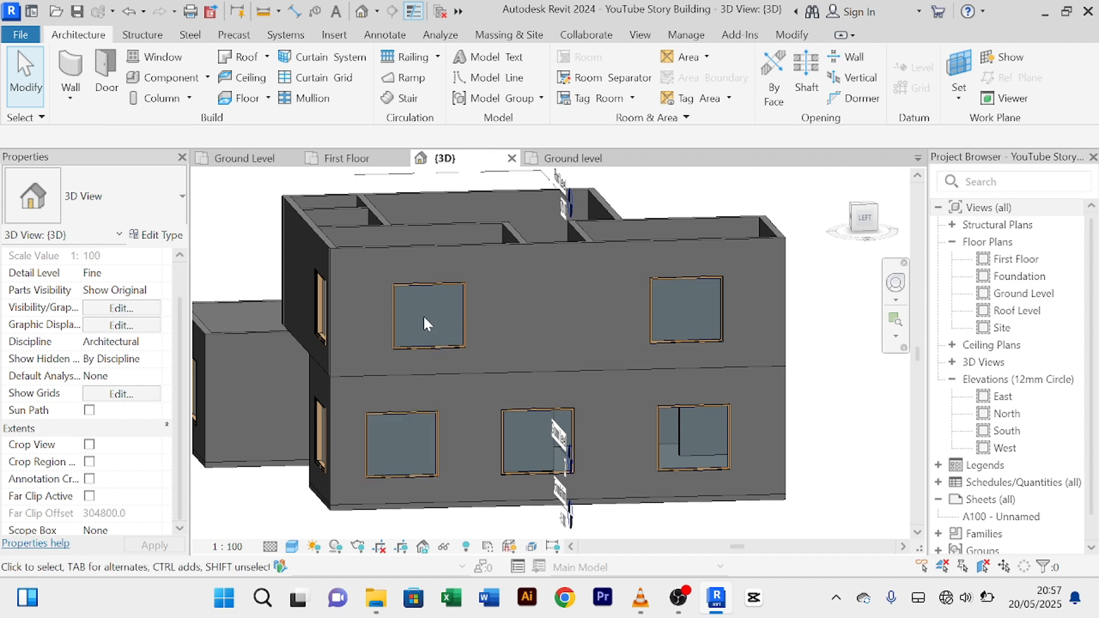
Step: Nudge the lower-left ground-floor window to sit 1050 from the corner
{"action": "left_click", "coordinate": [434, 435]}
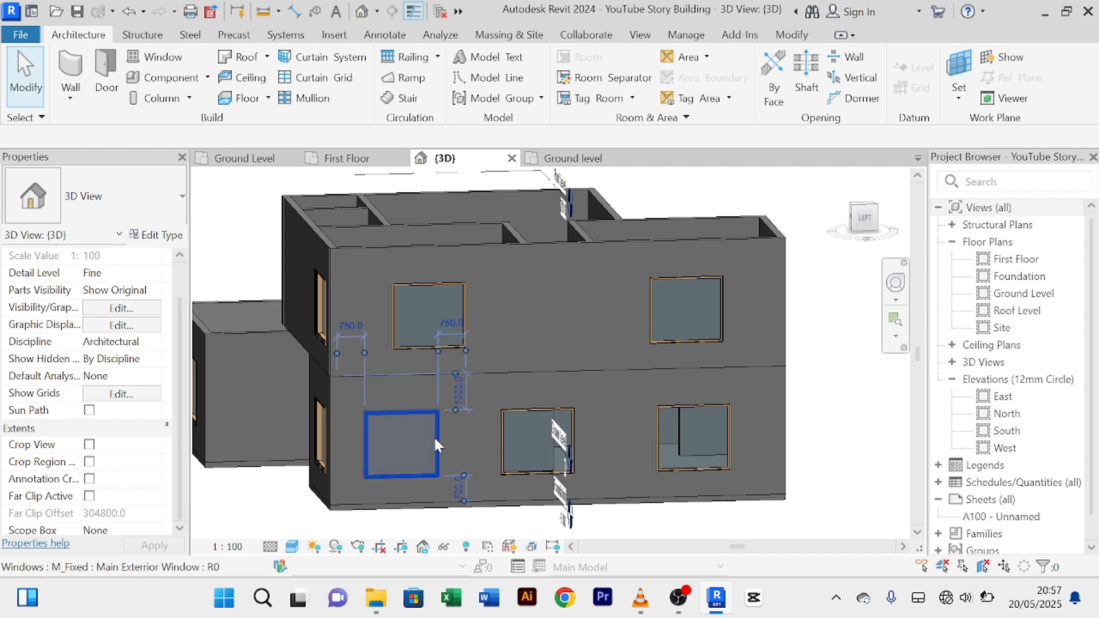
{"action": "scroll", "coordinate": [524, 379], "scroll_direction": "up", "scroll_amount": 3}
{"action": "scroll", "coordinate": [521, 369], "scroll_direction": "down", "scroll_amount": 2}
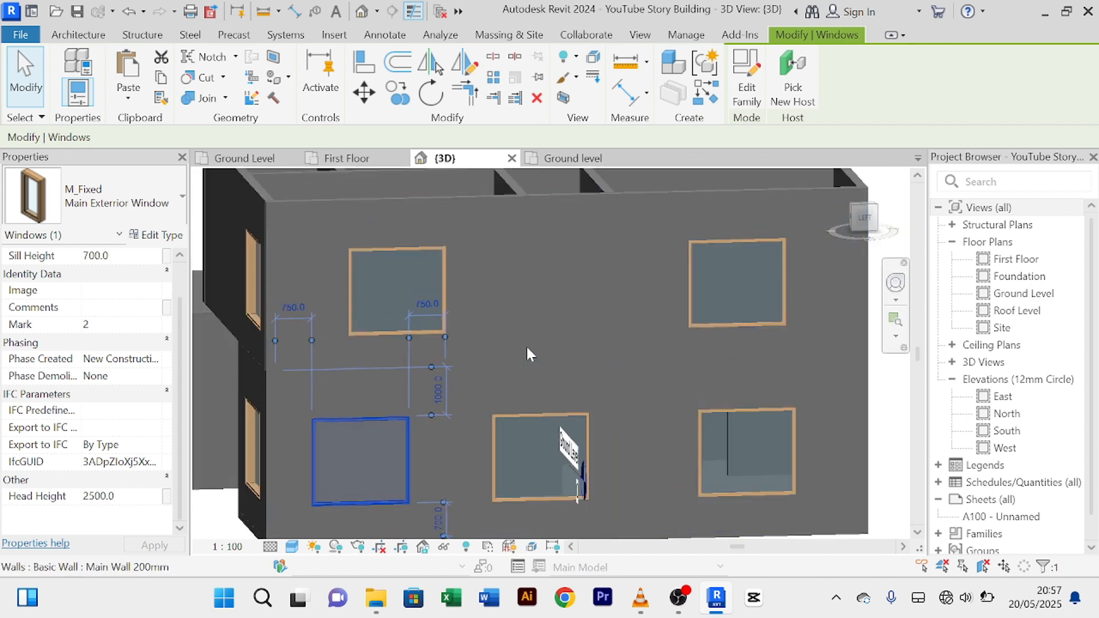
{"action": "scroll", "coordinate": [532, 335], "scroll_direction": "up", "scroll_amount": 1}
{"action": "scroll", "coordinate": [544, 313], "scroll_direction": "down", "scroll_amount": 1}
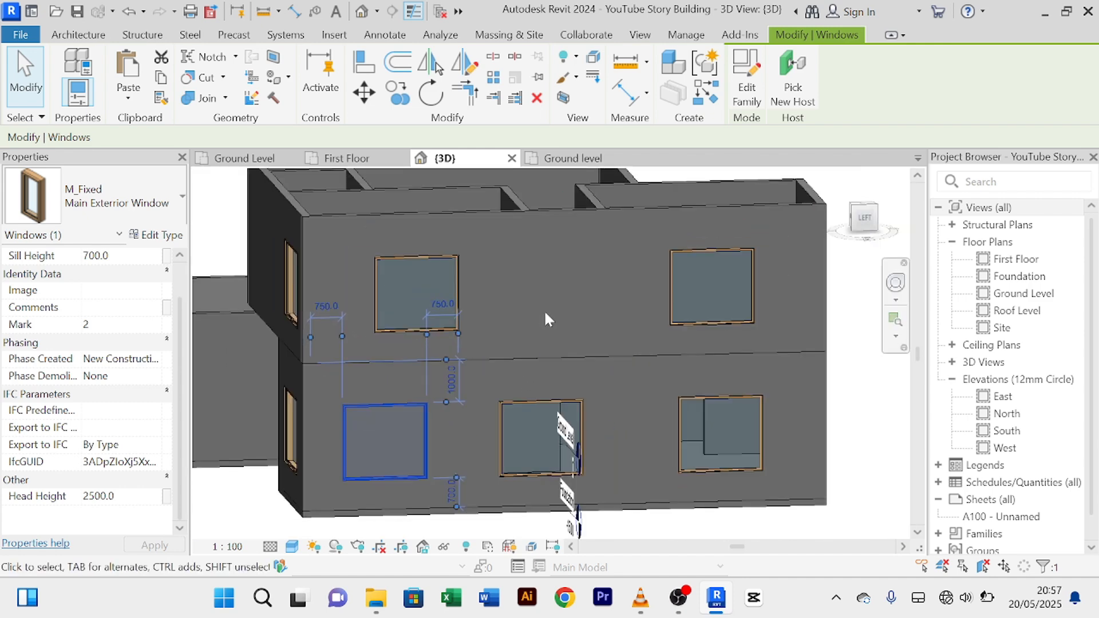
{"action": "key", "text": "Right"}
{"action": "key", "text": "Right"}
{"action": "key", "text": "Right"}
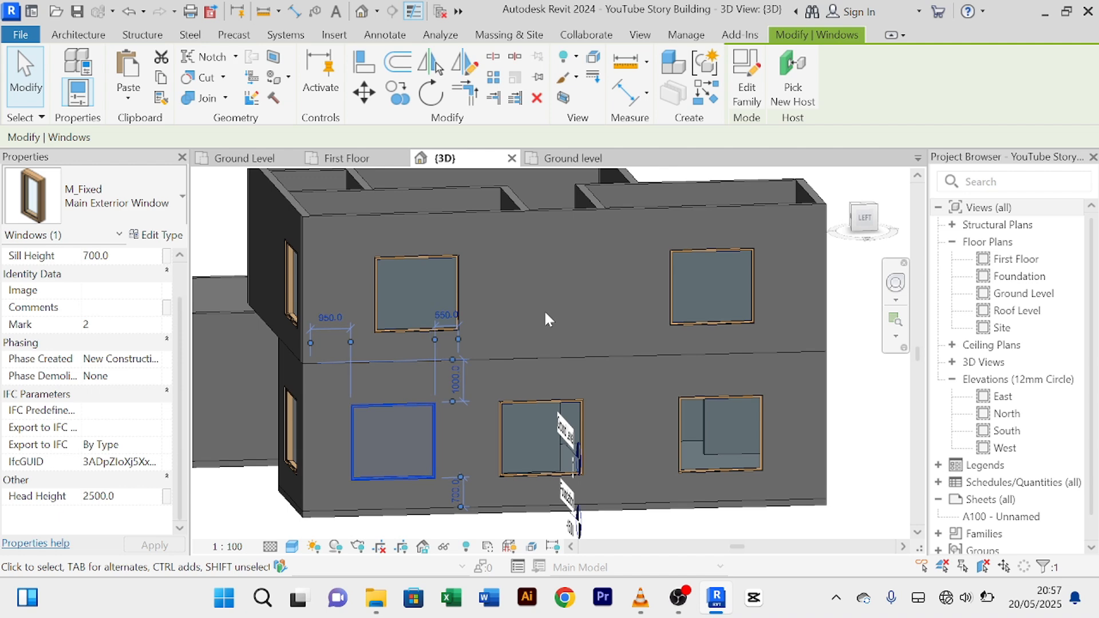
{"action": "key", "text": "Right"}
{"action": "key", "text": "Right"}
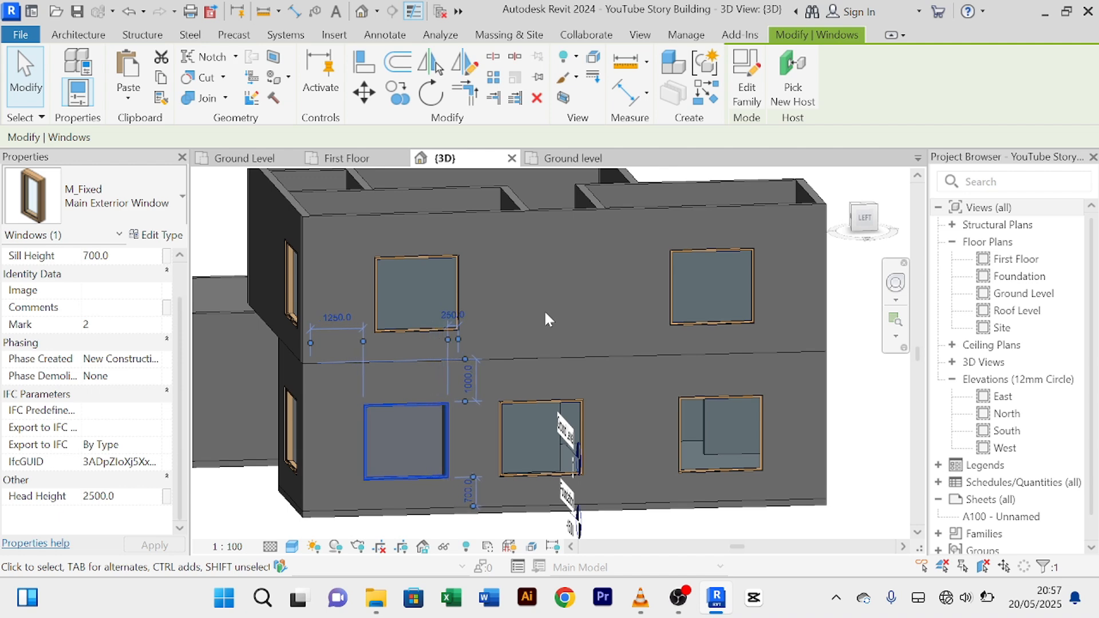
{"action": "key", "text": "Right"}
{"action": "key", "text": "Right"}
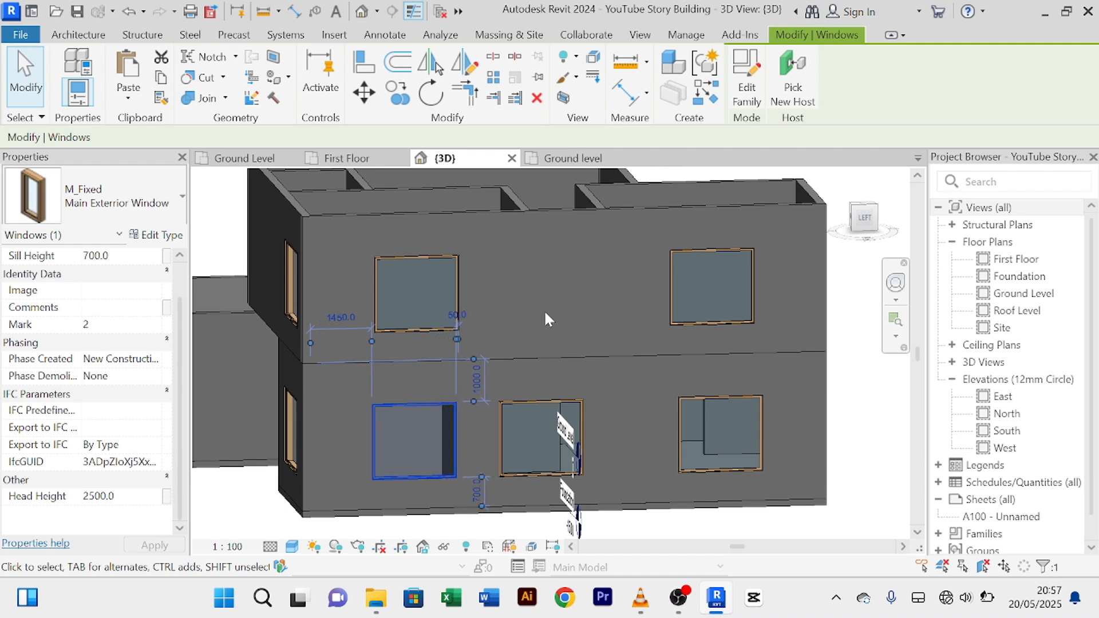
{"action": "key", "text": "Left"}
{"action": "key", "text": "Left"}
{"action": "key", "text": "Left"}
{"action": "key", "text": "Left"}
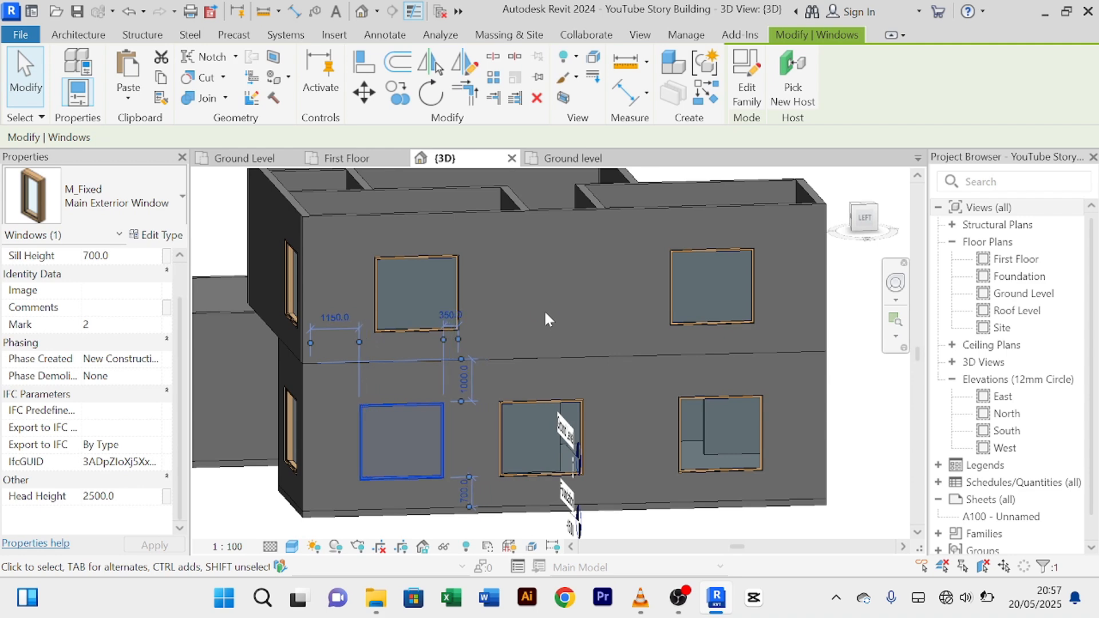
Step: Shift the upper-left window slightly left and the upper-right window 200 mm right
{"action": "left_click", "coordinate": [460, 285]}
{"action": "key", "text": "Left"}
{"action": "key", "text": "Left"}
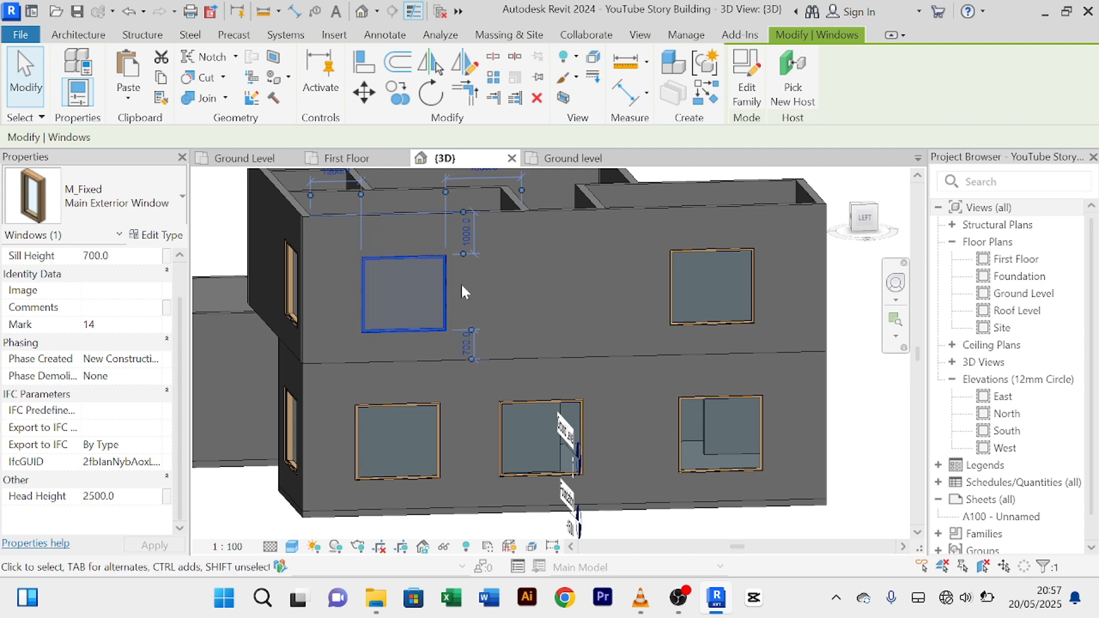
{"action": "scroll", "coordinate": [558, 239], "scroll_direction": "up", "scroll_amount": 3}
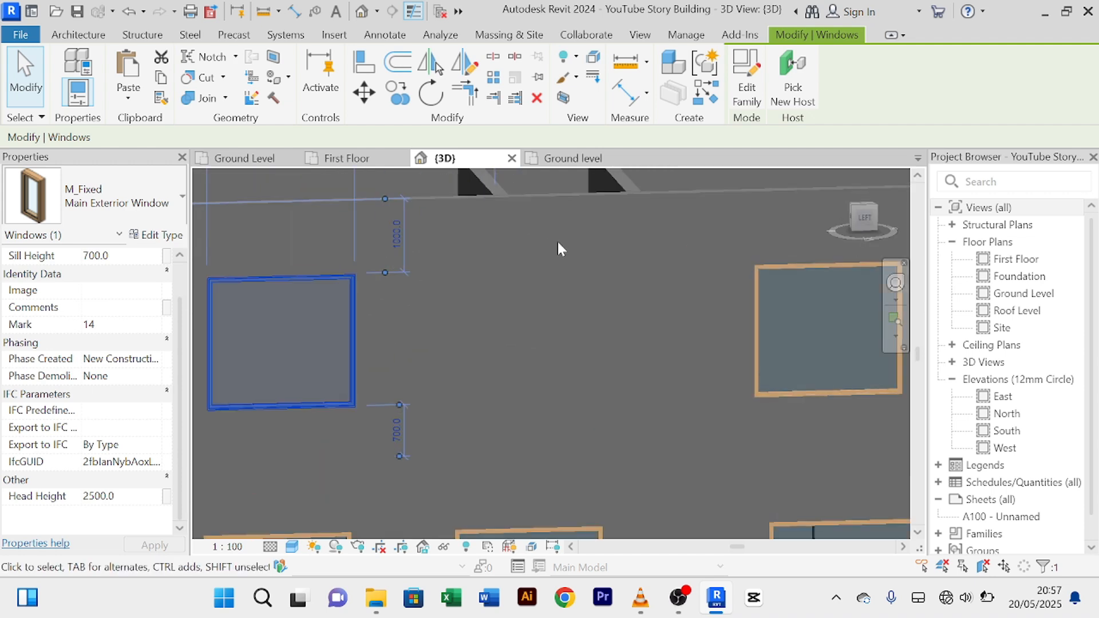
{"action": "scroll", "coordinate": [547, 314], "scroll_direction": "down", "scroll_amount": 3}
{"action": "middle_click_drag", "start_coordinate": [547, 313], "coordinate": [539, 316]}
{"action": "scroll", "coordinate": [687, 310], "scroll_direction": "up", "scroll_amount": 3}
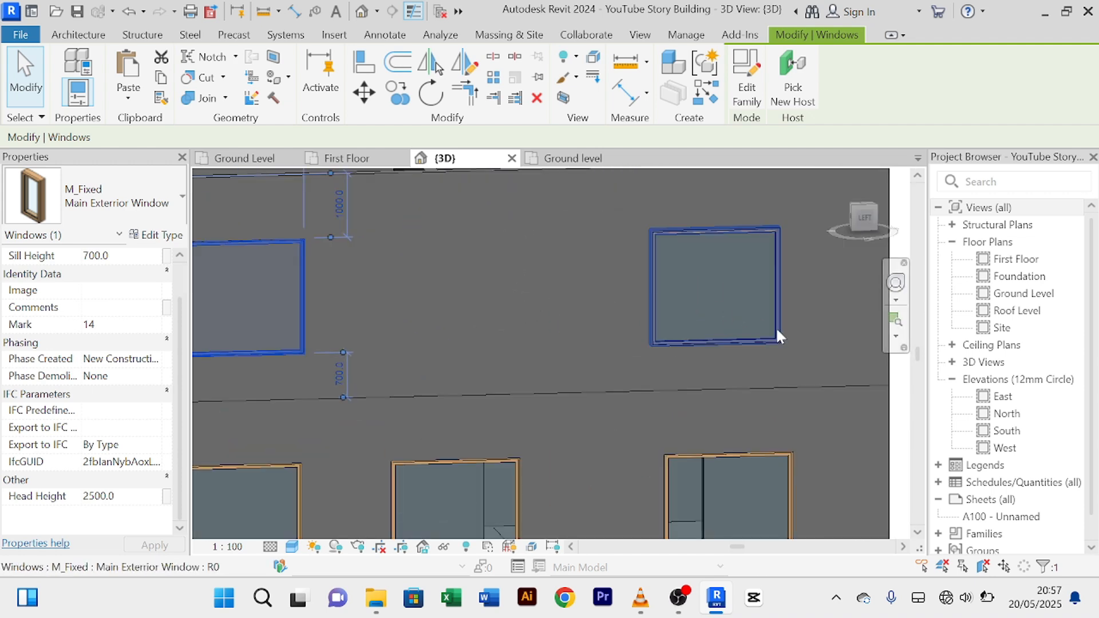
{"action": "scroll", "coordinate": [776, 334], "scroll_direction": "down", "scroll_amount": 3}
{"action": "middle_click_drag", "start_coordinate": [776, 333], "coordinate": [732, 320]}
{"action": "left_click", "coordinate": [722, 306]}
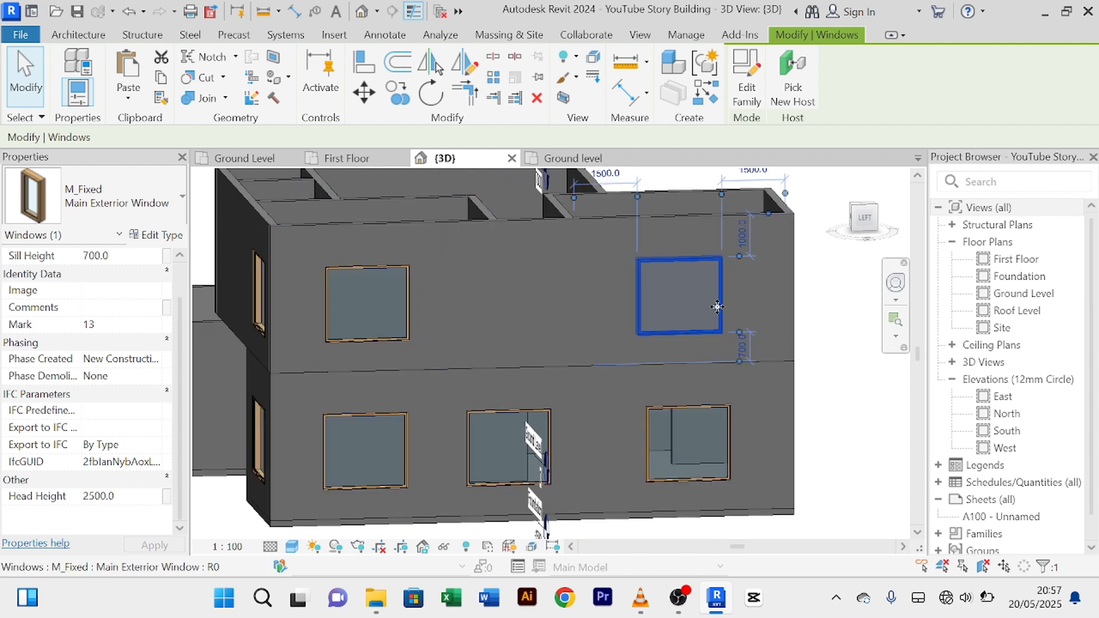
{"action": "key", "text": "Right"}
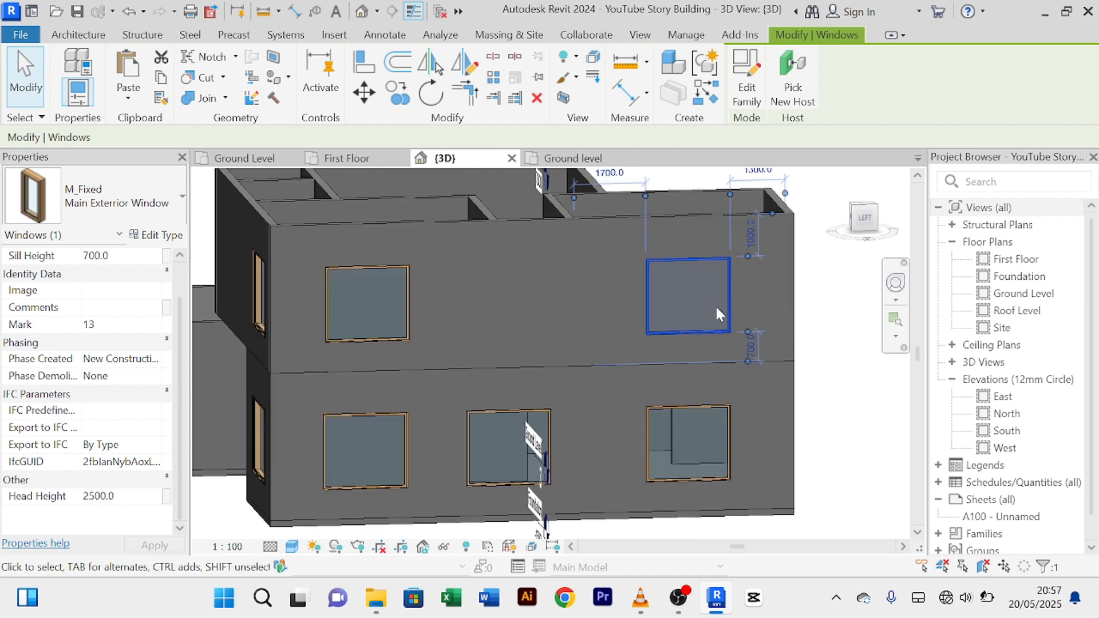
{"action": "left_click", "coordinate": [835, 379]}
Step: Orbit the model around all sides to check the window alignment
{"action": "scroll", "coordinate": [834, 379], "scroll_direction": "down", "scroll_amount": 3}
{"action": "middle_click_drag", "start_coordinate": [835, 379], "coordinate": [788, 379]}
{"action": "scroll", "coordinate": [506, 484], "scroll_direction": "up", "scroll_amount": 2}
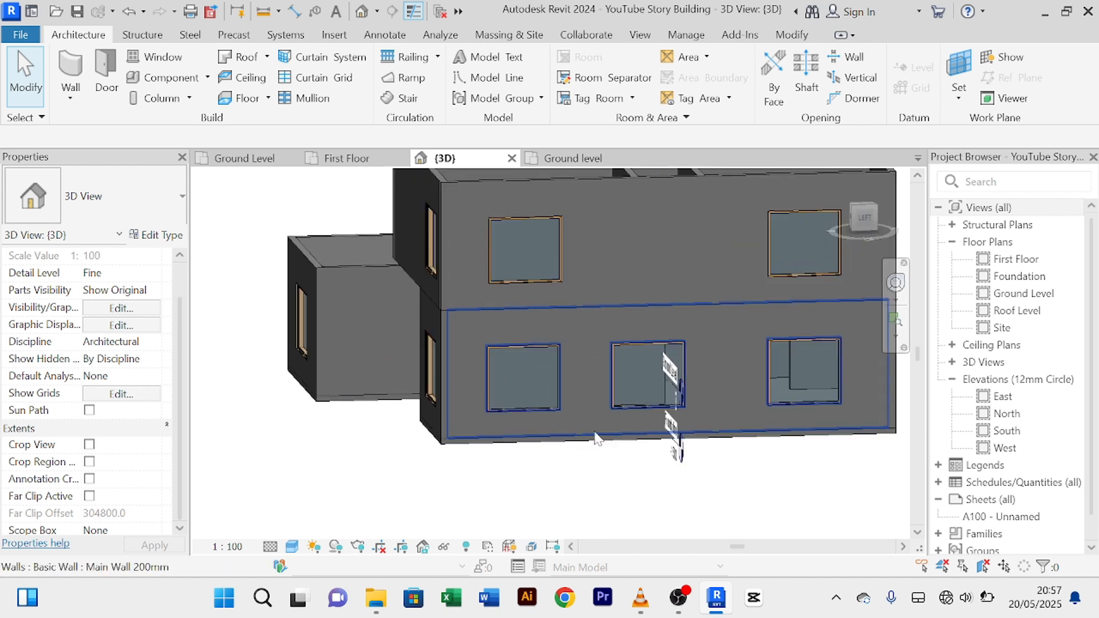
{"action": "scroll", "coordinate": [585, 439], "scroll_direction": "down", "scroll_amount": 2}
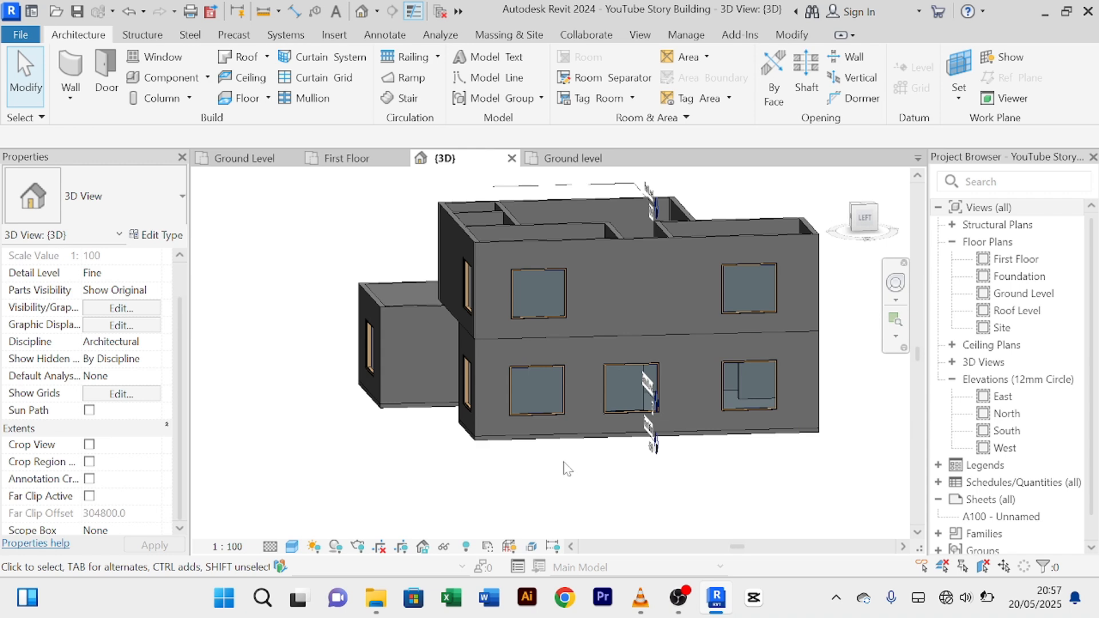
{"action": "middle_click_drag", "start_coordinate": [567, 468], "coordinate": [664, 465], "text": "shift"}
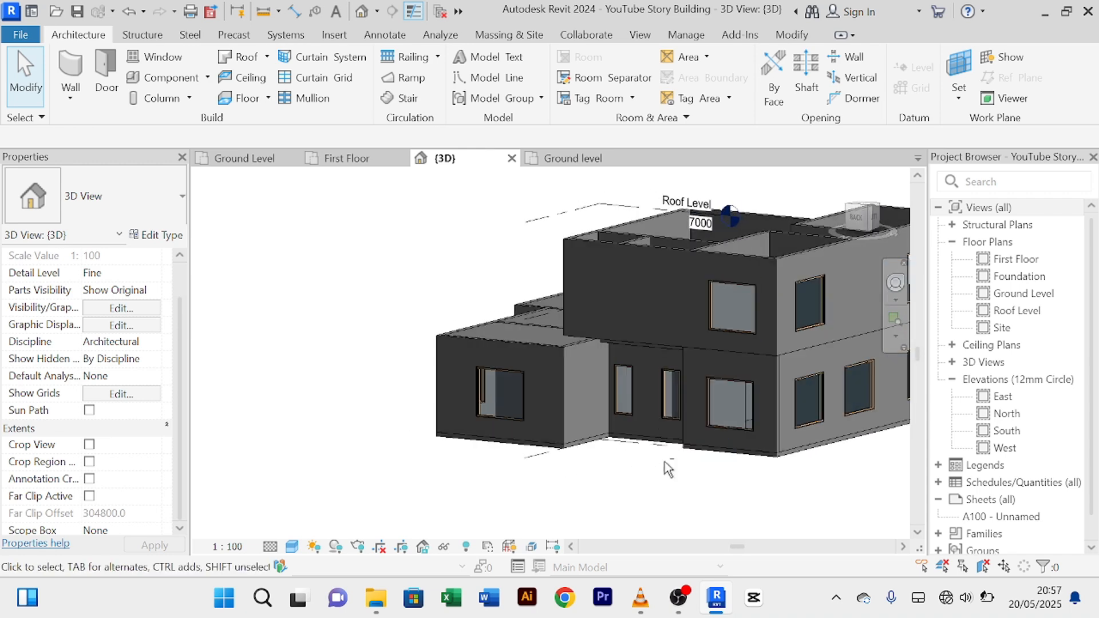
{"action": "middle_click_drag", "start_coordinate": [572, 495], "coordinate": [231, 447]}
{"action": "middle_click_drag", "start_coordinate": [352, 440], "coordinate": [426, 430], "text": "shift"}
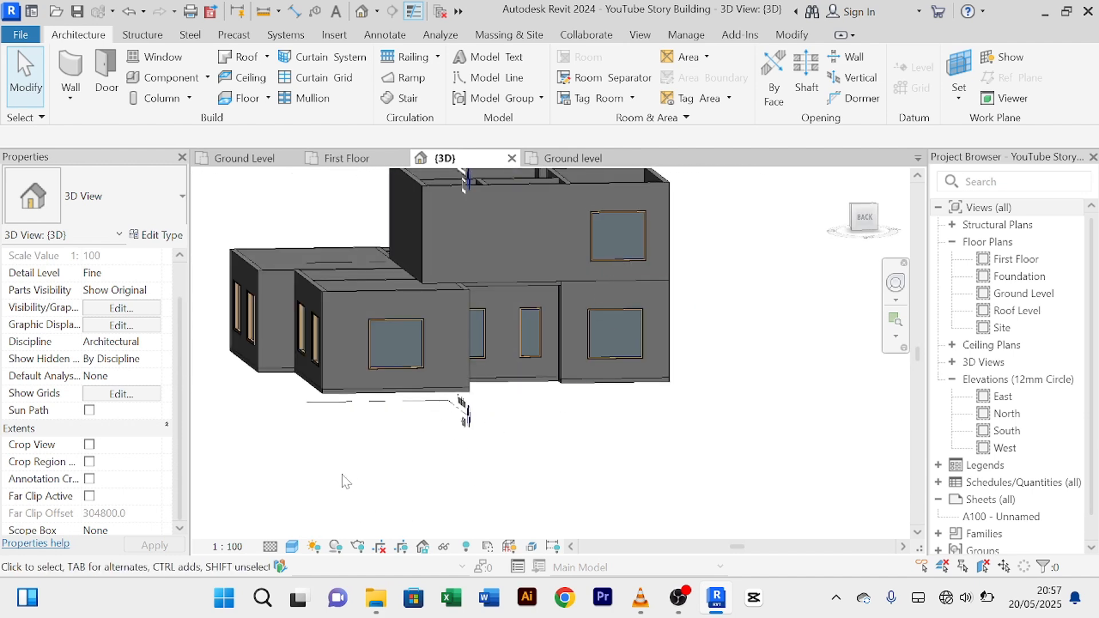
{"action": "middle_click_drag", "start_coordinate": [346, 480], "coordinate": [573, 473], "text": "shift"}
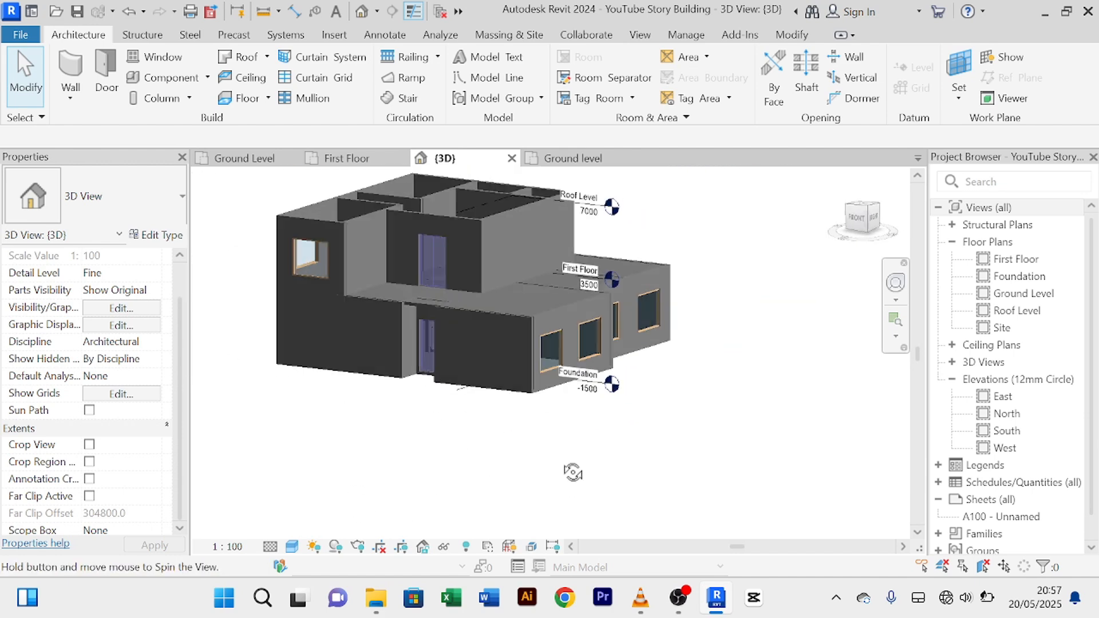
{"action": "scroll", "coordinate": [573, 472], "scroll_direction": "up", "scroll_amount": 2}
{"action": "scroll", "coordinate": [497, 447], "scroll_direction": "down", "scroll_amount": 2}
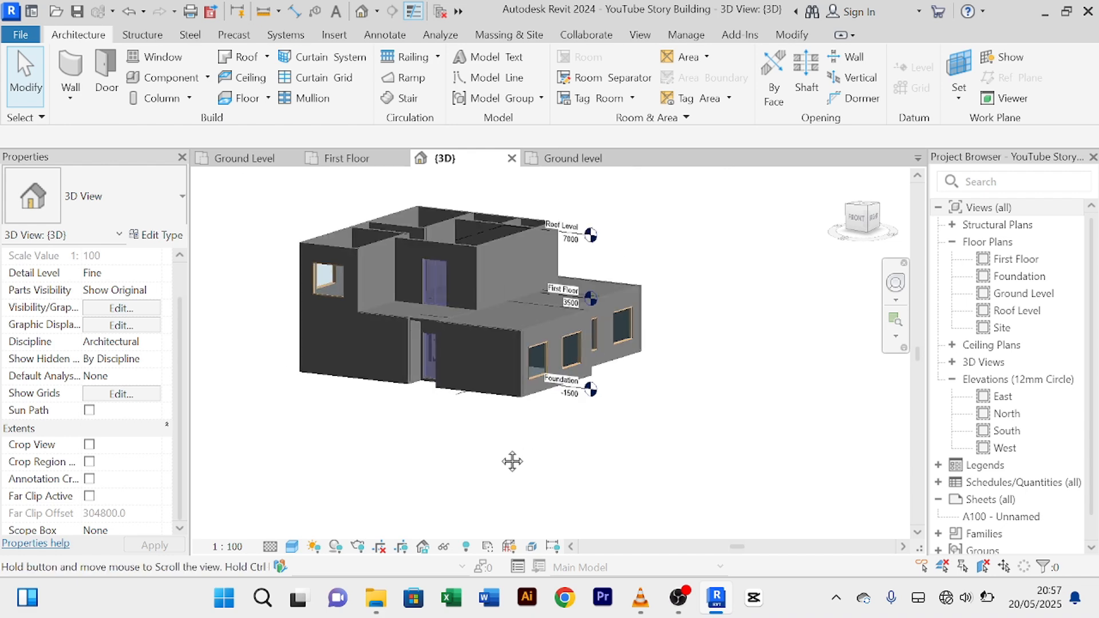
Step: Start placing copies of the ground-floor slit window on the First Floor plan
{"action": "left_click", "coordinate": [252, 159]}
{"action": "middle_click_drag", "start_coordinate": [484, 326], "coordinate": [404, 534]}
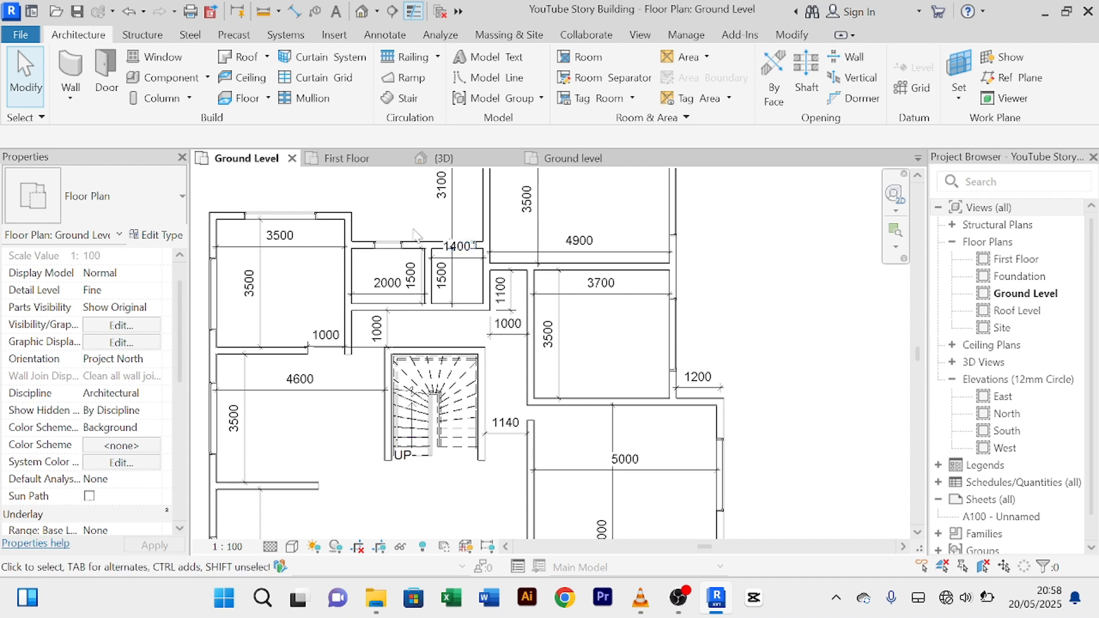
{"action": "left_click", "coordinate": [394, 244]}
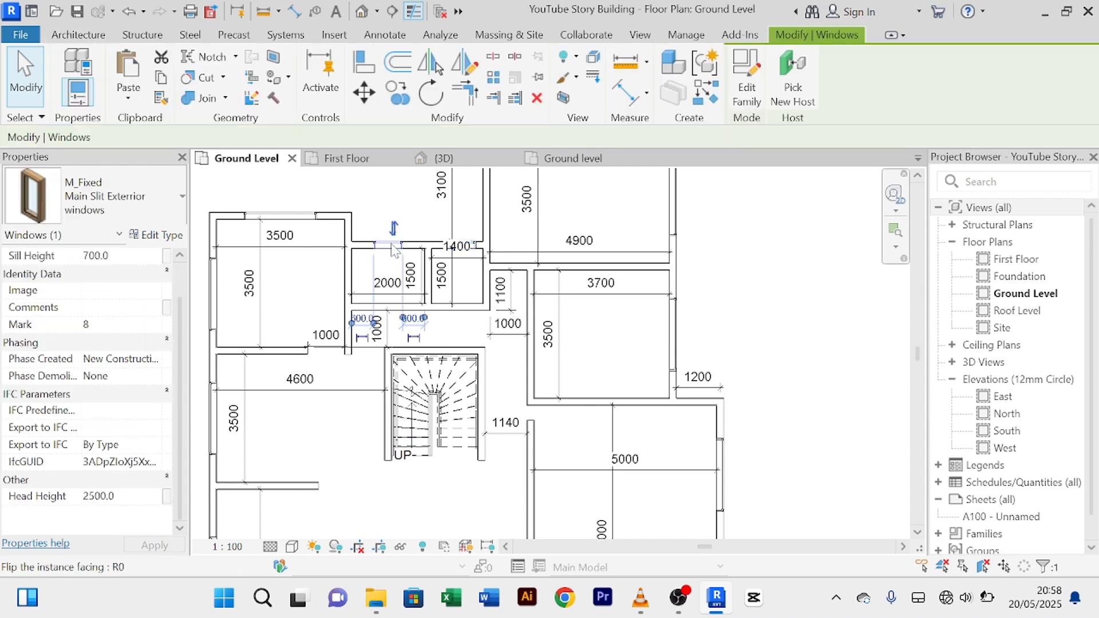
{"action": "left_click", "coordinate": [707, 106]}
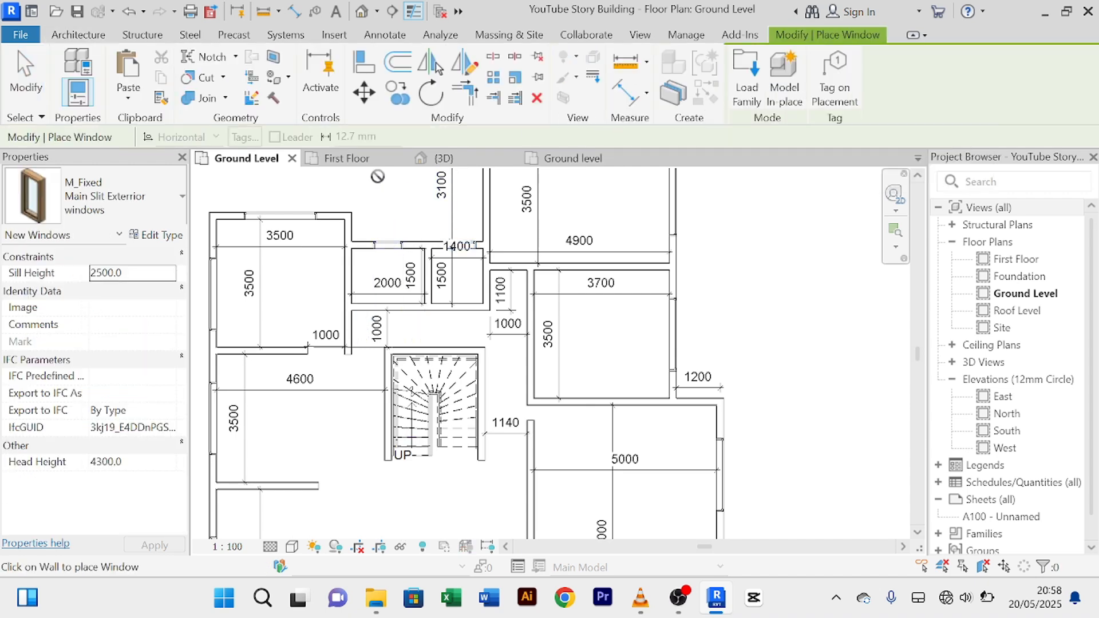
{"action": "left_click", "coordinate": [357, 161]}
{"action": "scroll", "coordinate": [507, 282], "scroll_direction": "down", "scroll_amount": 1}
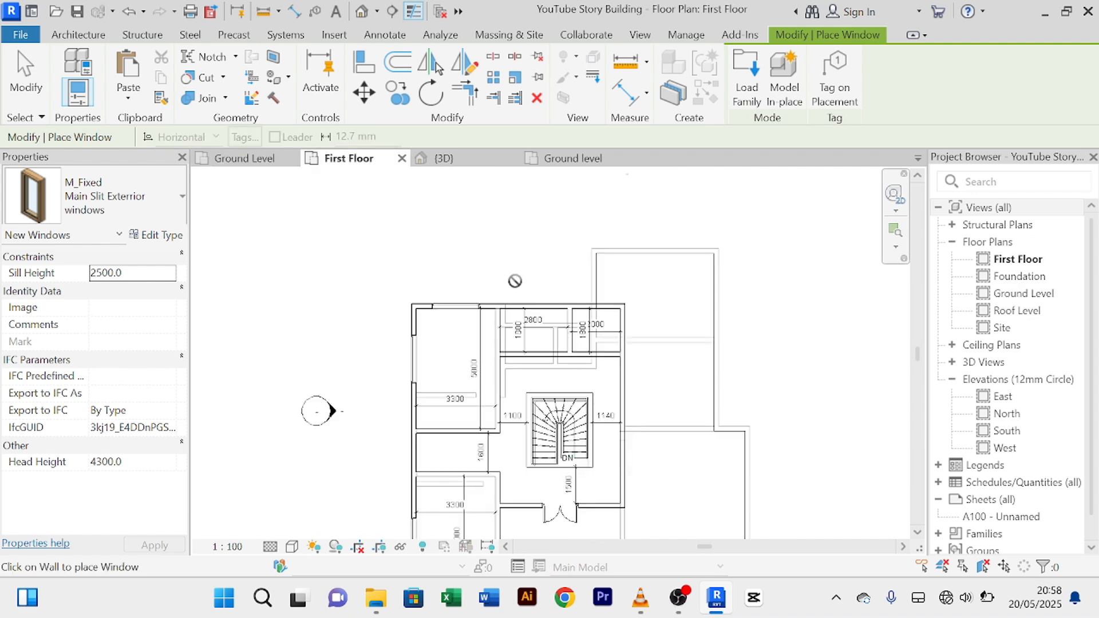
{"action": "middle_click_drag", "start_coordinate": [513, 280], "coordinate": [474, 314]}
{"action": "scroll", "coordinate": [495, 240], "scroll_direction": "up", "scroll_amount": 3}
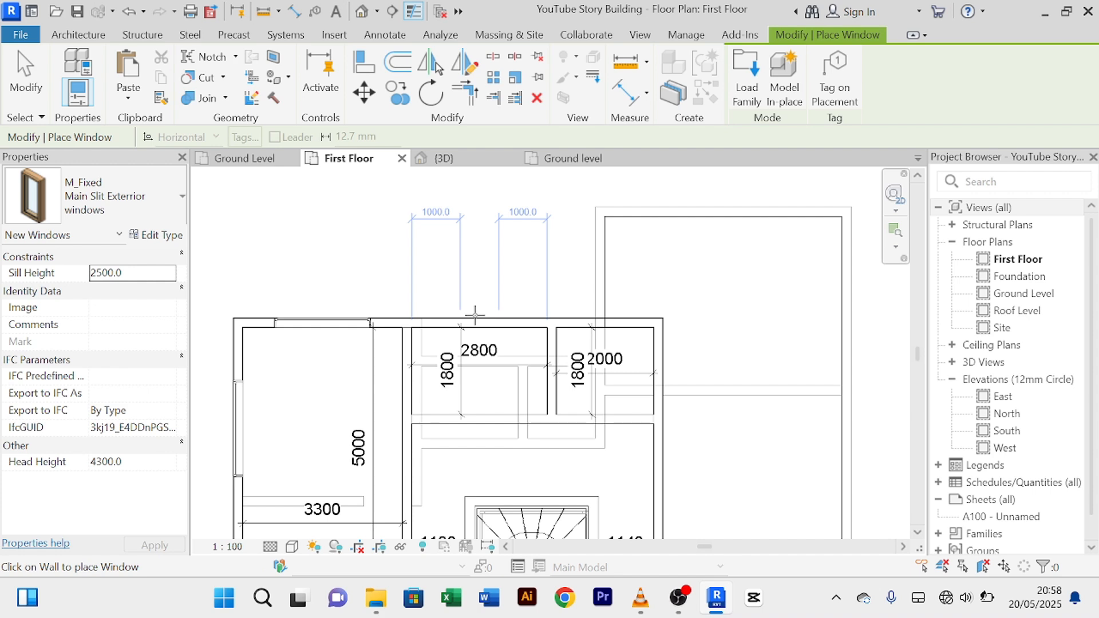
Step: Place two slit windows on the first-floor front wall, then end placement
{"action": "left_click", "coordinate": [474, 314]}
{"action": "scroll", "coordinate": [602, 318], "scroll_direction": "up", "scroll_amount": 2}
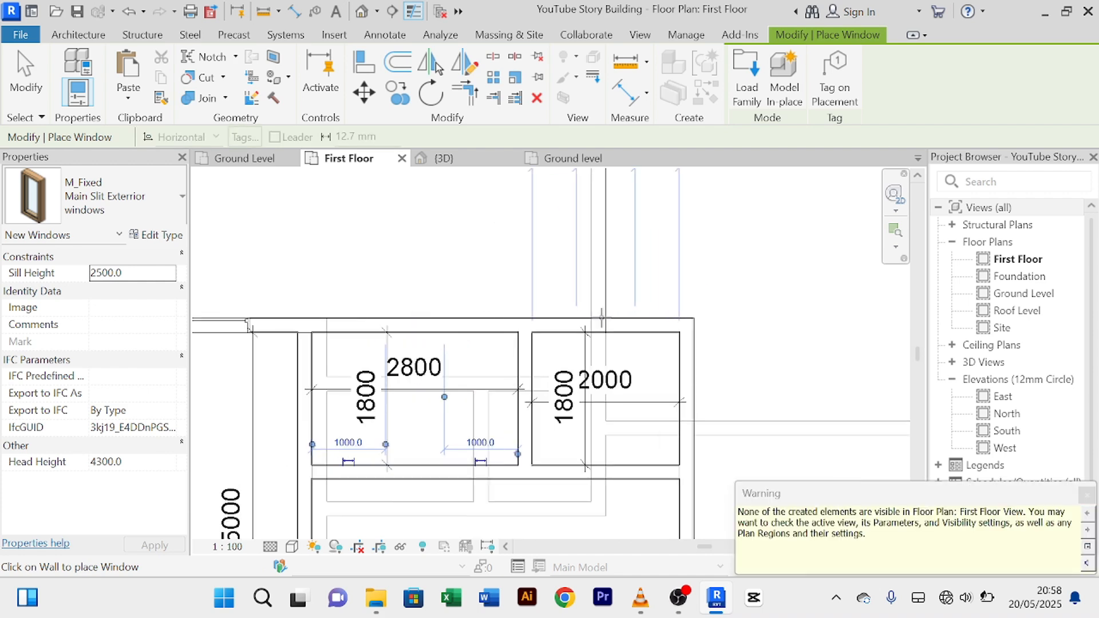
{"action": "scroll", "coordinate": [599, 317], "scroll_direction": "down", "scroll_amount": 2}
{"action": "middle_click_drag", "start_coordinate": [600, 317], "coordinate": [579, 357]}
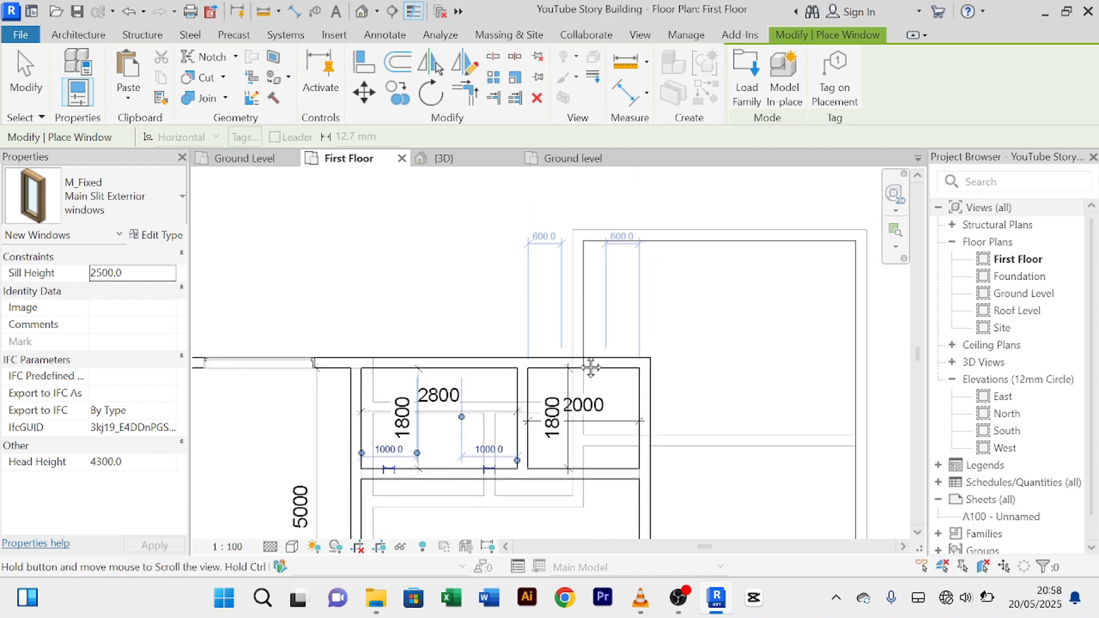
{"action": "left_click", "coordinate": [579, 358]}
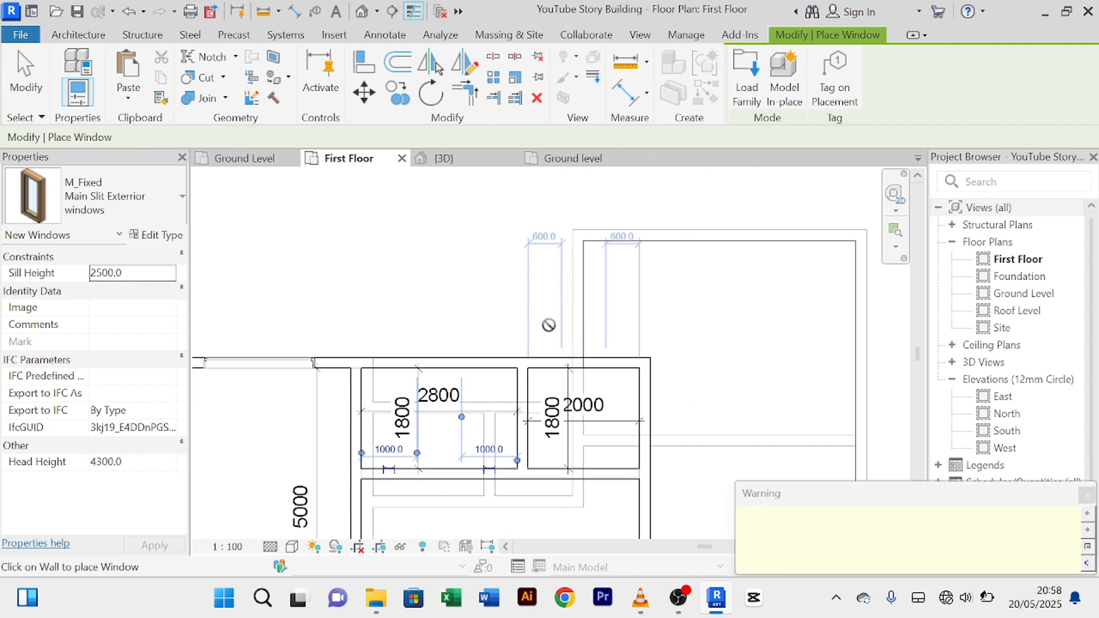
{"action": "right_click", "coordinate": [493, 250]}
{"action": "left_click", "coordinate": [520, 264]}
{"action": "right_click", "coordinate": [502, 246]}
{"action": "left_click", "coordinate": [520, 257]}
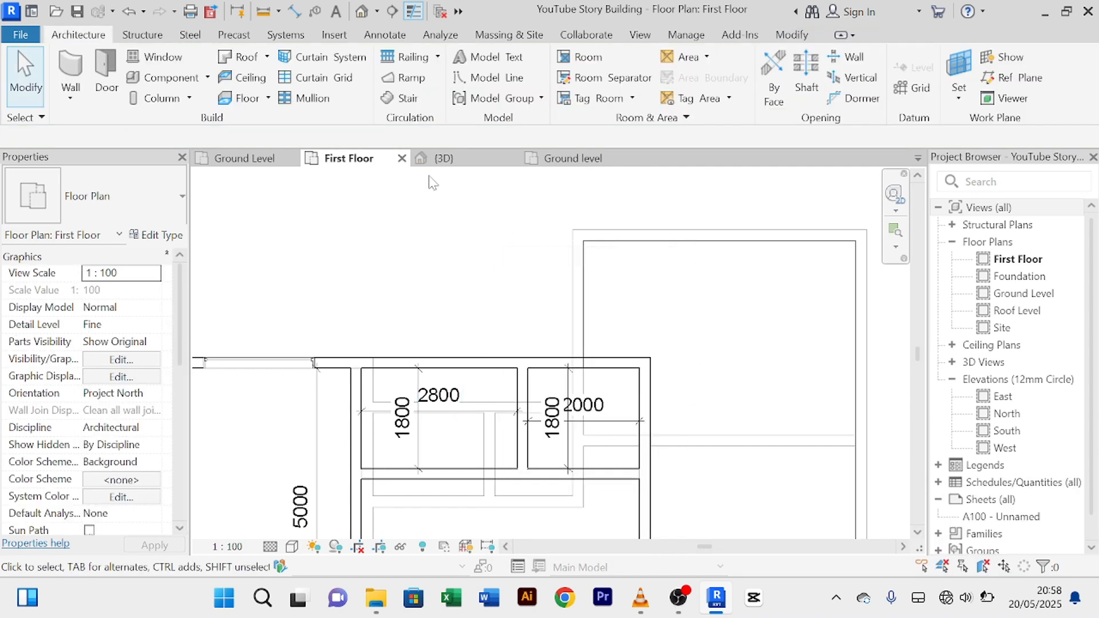
Step: In the 3D view, select the two slit windows rising above the roof, then clear the selection
{"action": "left_click", "coordinate": [444, 158]}
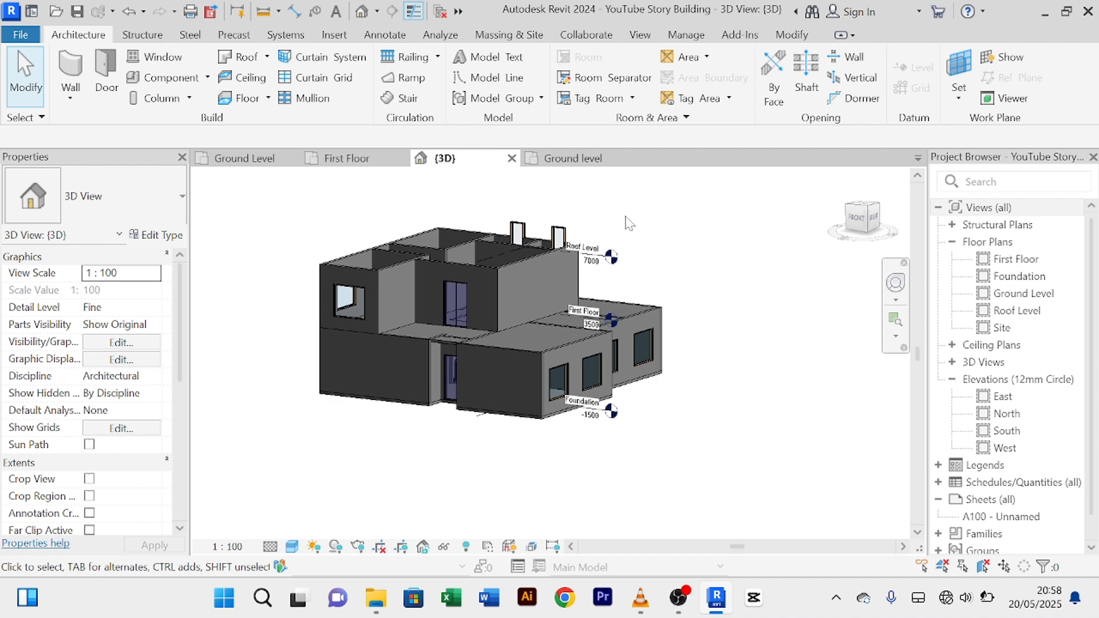
{"action": "scroll", "coordinate": [591, 311], "scroll_direction": "up", "scroll_amount": 5}
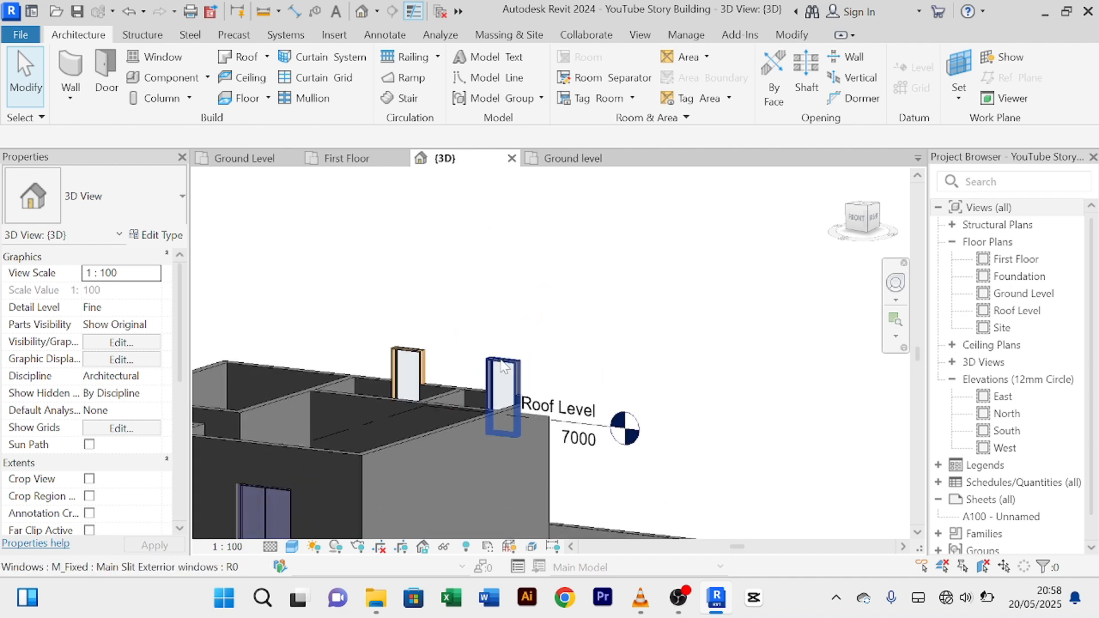
{"action": "left_click", "coordinate": [504, 367]}
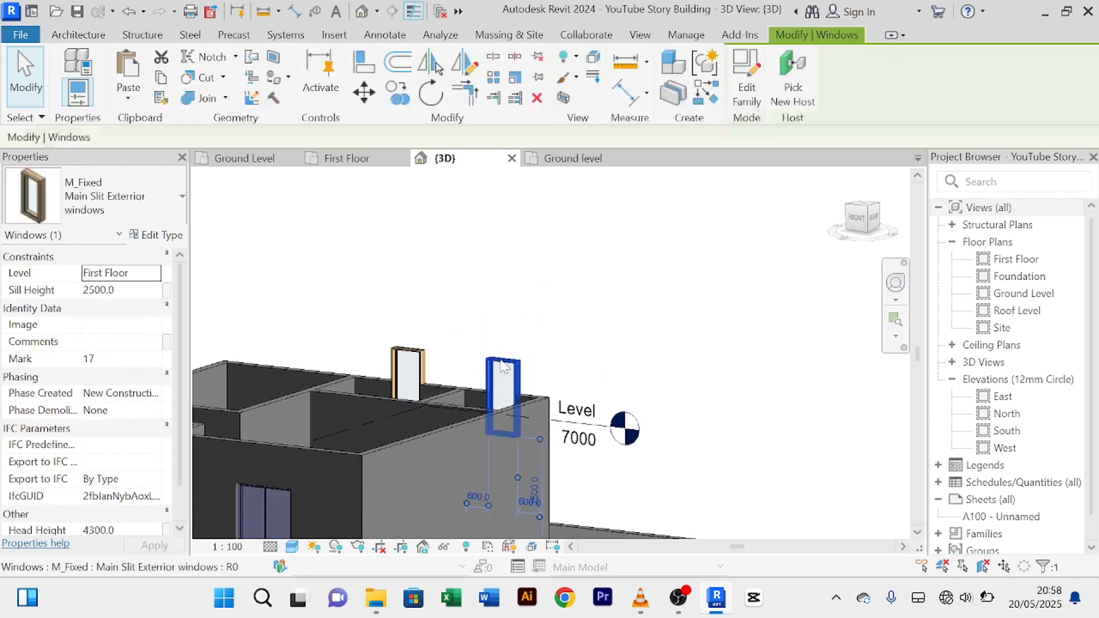
{"action": "left_click", "coordinate": [415, 353], "text": "ctrl"}
{"action": "scroll", "coordinate": [102, 498], "scroll_direction": "down", "scroll_amount": 2}
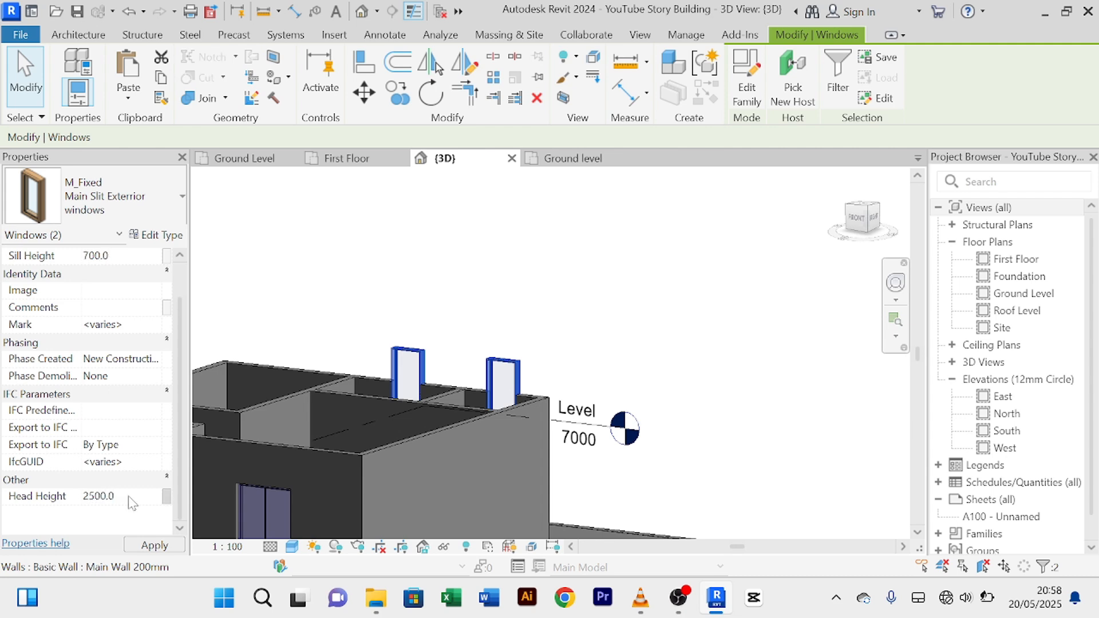
{"action": "left_click", "coordinate": [633, 331]}
{"action": "scroll", "coordinate": [635, 334], "scroll_direction": "down", "scroll_amount": 3}
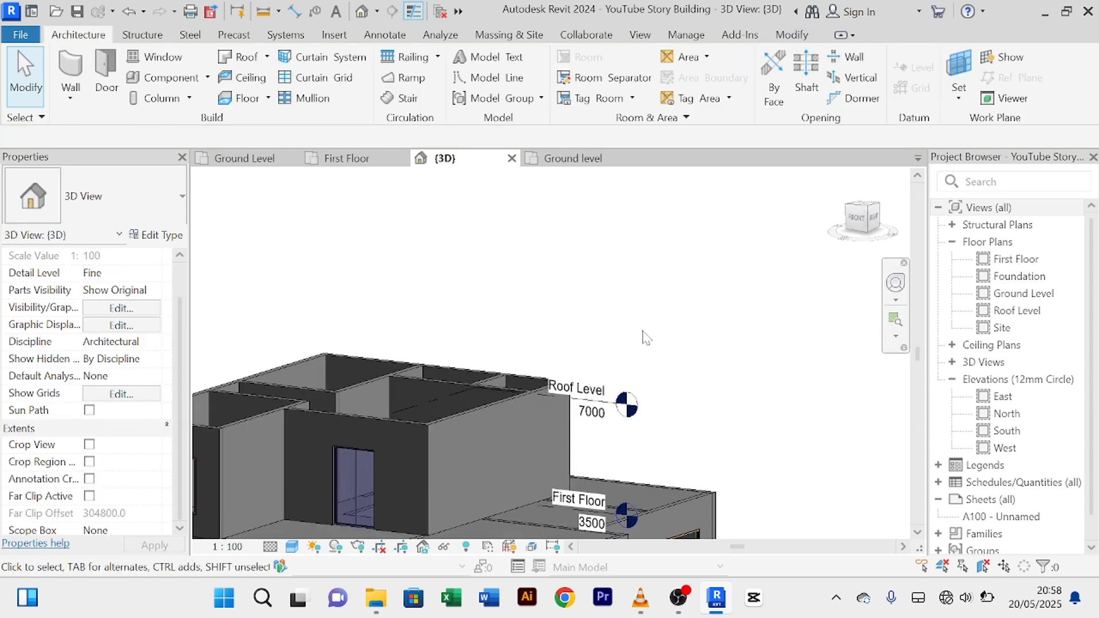
Step: Orbit to the back wall and nudge the middle first-floor slit window two steps right
{"action": "middle_click_drag", "start_coordinate": [643, 333], "coordinate": [606, 416], "text": "shift"}
{"action": "scroll", "coordinate": [560, 441], "scroll_direction": "up", "scroll_amount": 4}
{"action": "scroll", "coordinate": [555, 429], "scroll_direction": "down", "scroll_amount": 1}
{"action": "scroll", "coordinate": [435, 415], "scroll_direction": "up", "scroll_amount": 2}
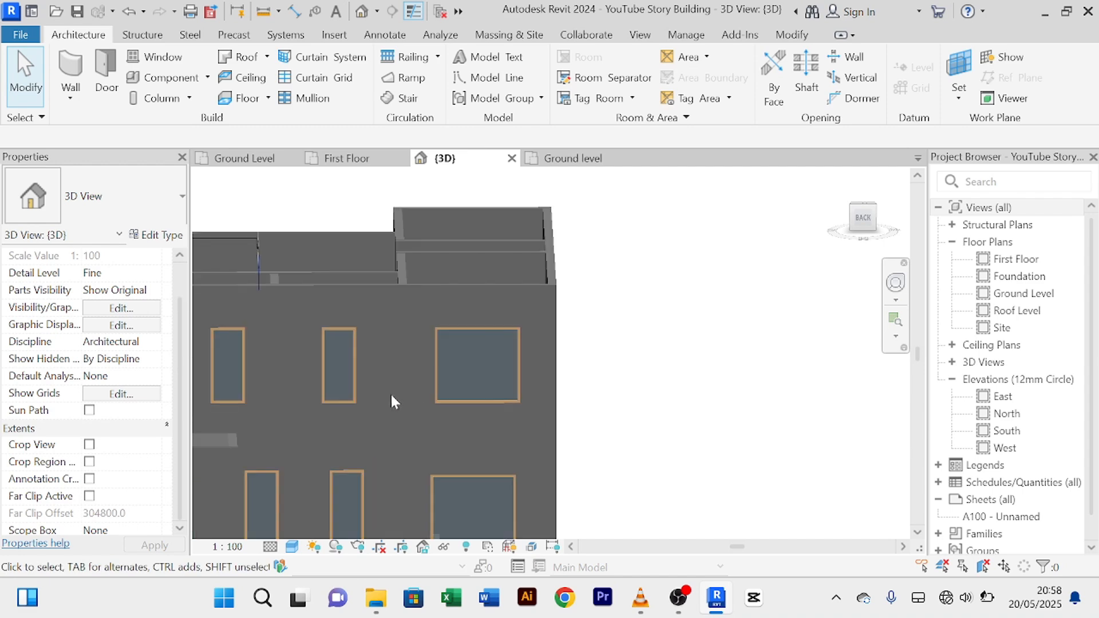
{"action": "middle_click_drag", "start_coordinate": [387, 387], "coordinate": [494, 363]}
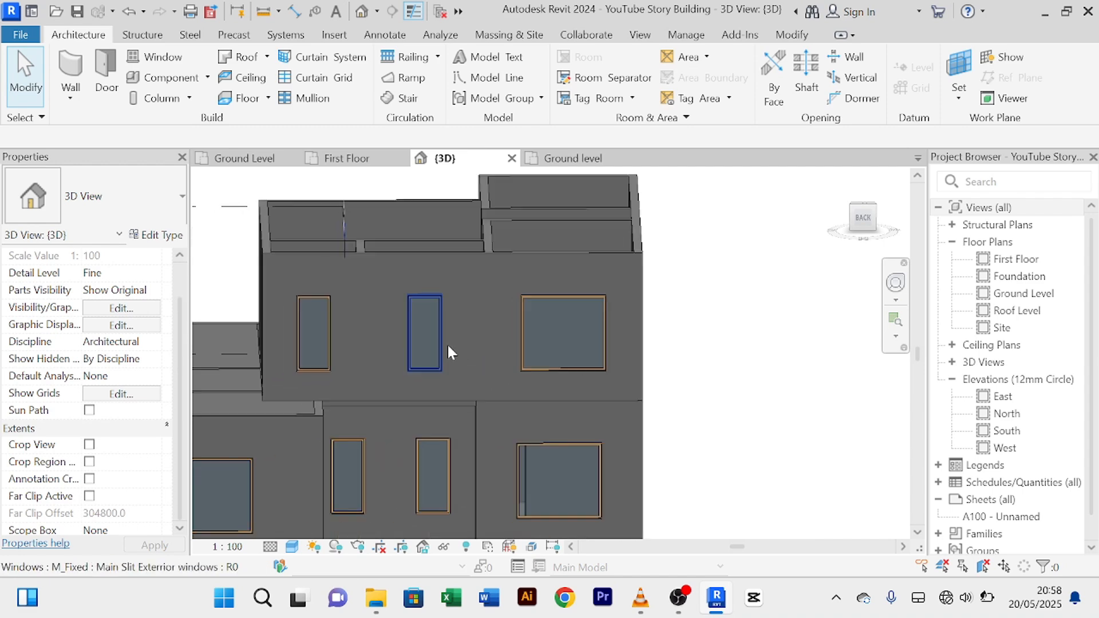
{"action": "left_click", "coordinate": [447, 342]}
{"action": "key", "text": "Right"}
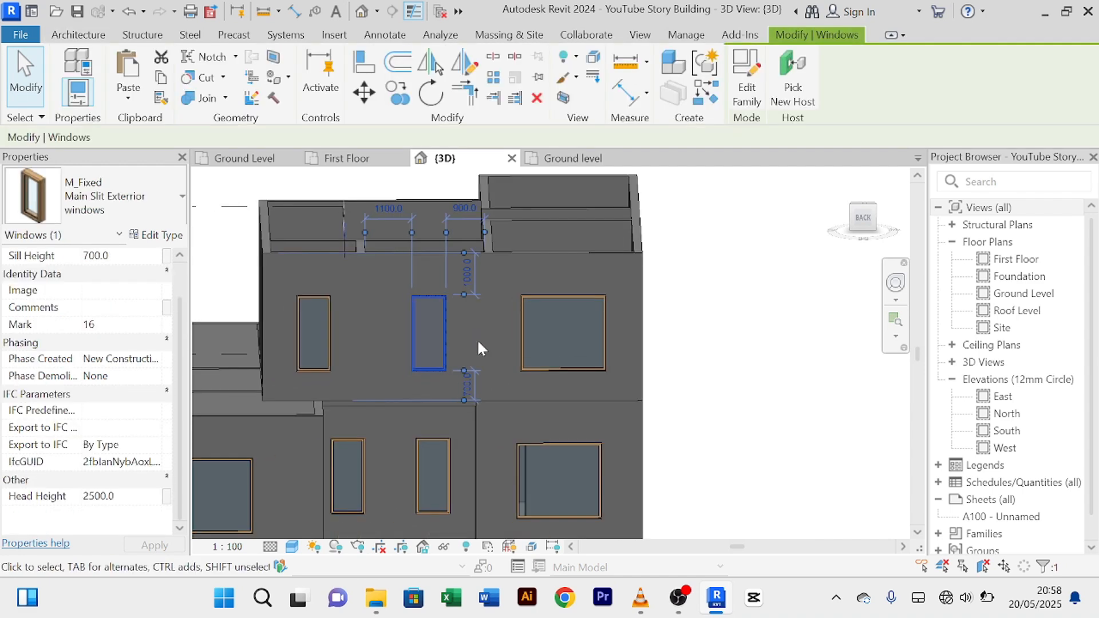
{"action": "key", "text": "Right"}
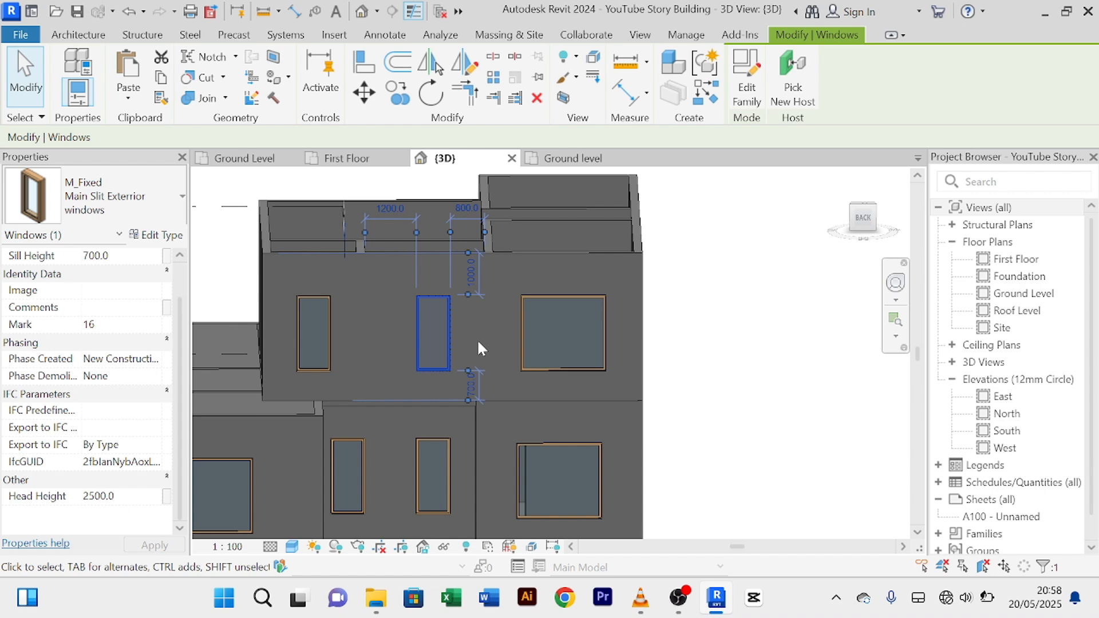
{"action": "left_click", "coordinate": [750, 336]}
Step: Nudge the left first-floor slit window two steps right and check it against the ground-floor window below
{"action": "left_click", "coordinate": [324, 342]}
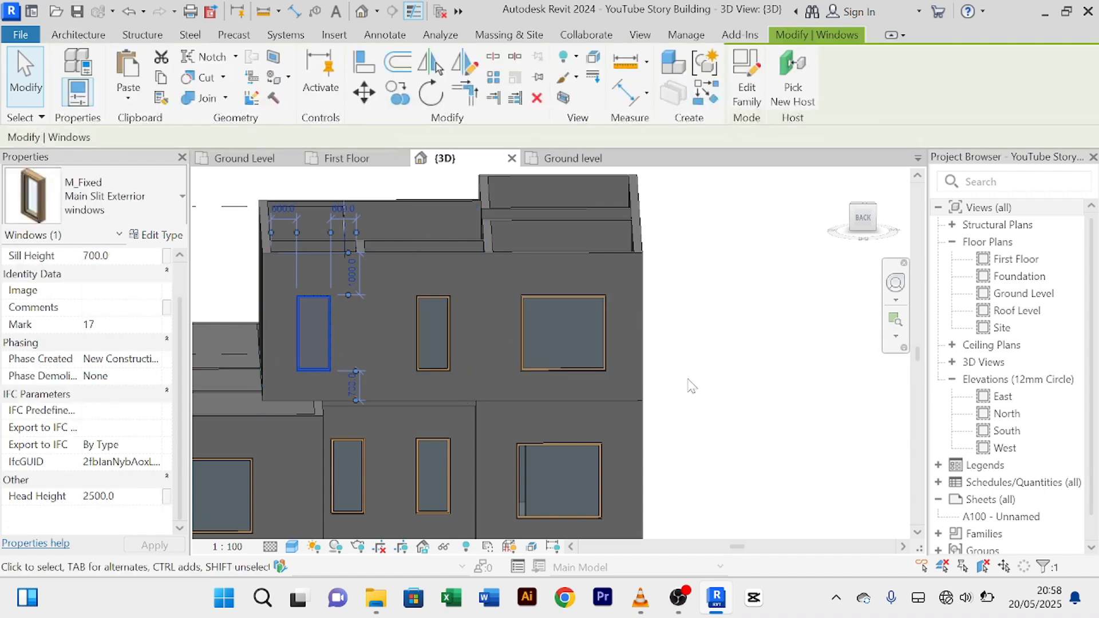
{"action": "key", "text": "Right"}
{"action": "key", "text": "Right"}
{"action": "key", "text": "Right"}
{"action": "key", "text": "Right"}
{"action": "key", "text": "Right"}
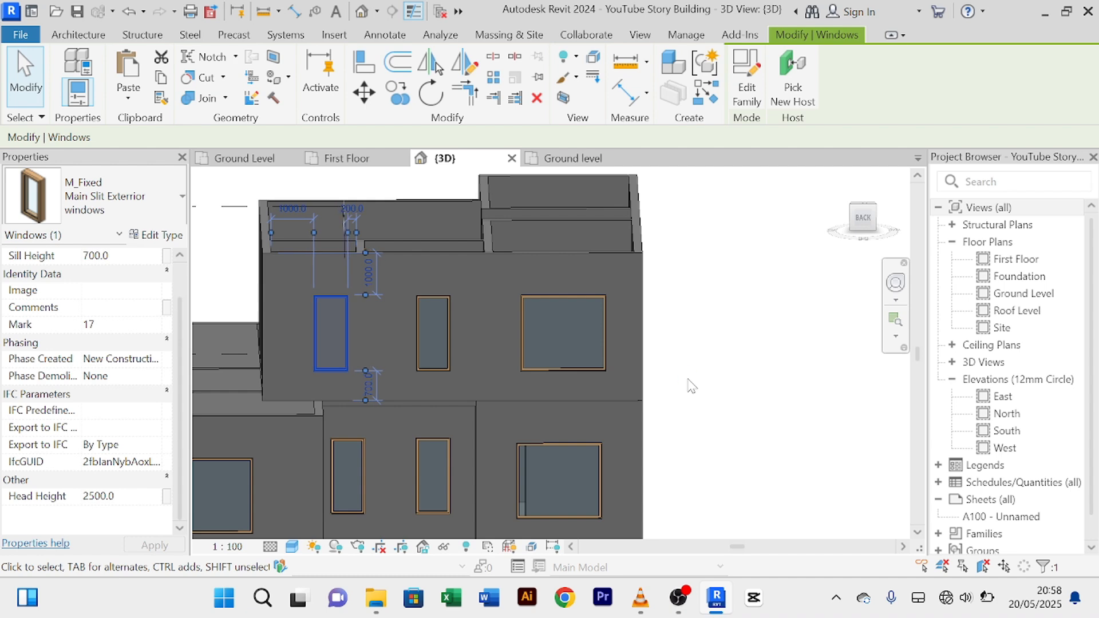
{"action": "key", "text": "Right"}
{"action": "key", "text": "Right"}
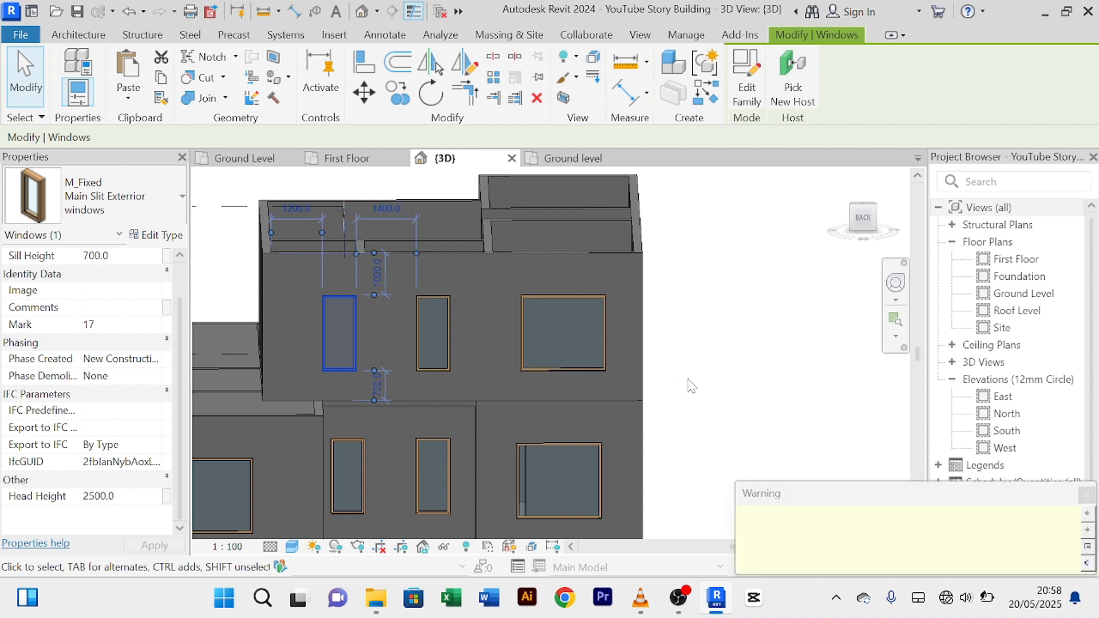
{"action": "scroll", "coordinate": [438, 400], "scroll_direction": "up", "scroll_amount": 2}
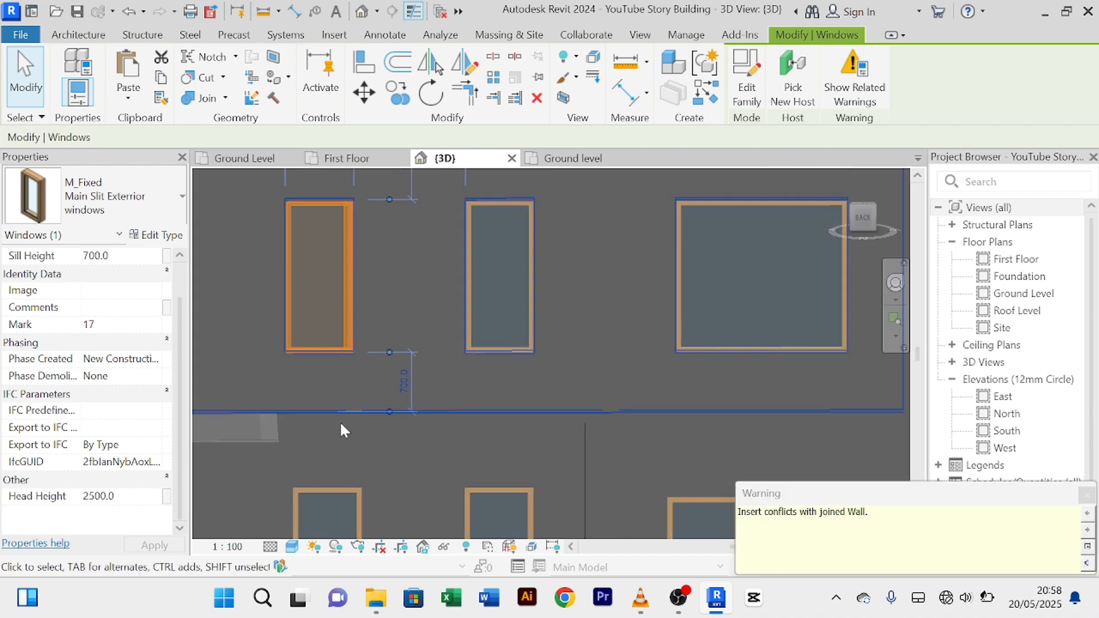
{"action": "scroll", "coordinate": [304, 439], "scroll_direction": "down", "scroll_amount": 1}
{"action": "middle_click_drag", "start_coordinate": [352, 453], "coordinate": [413, 437]}
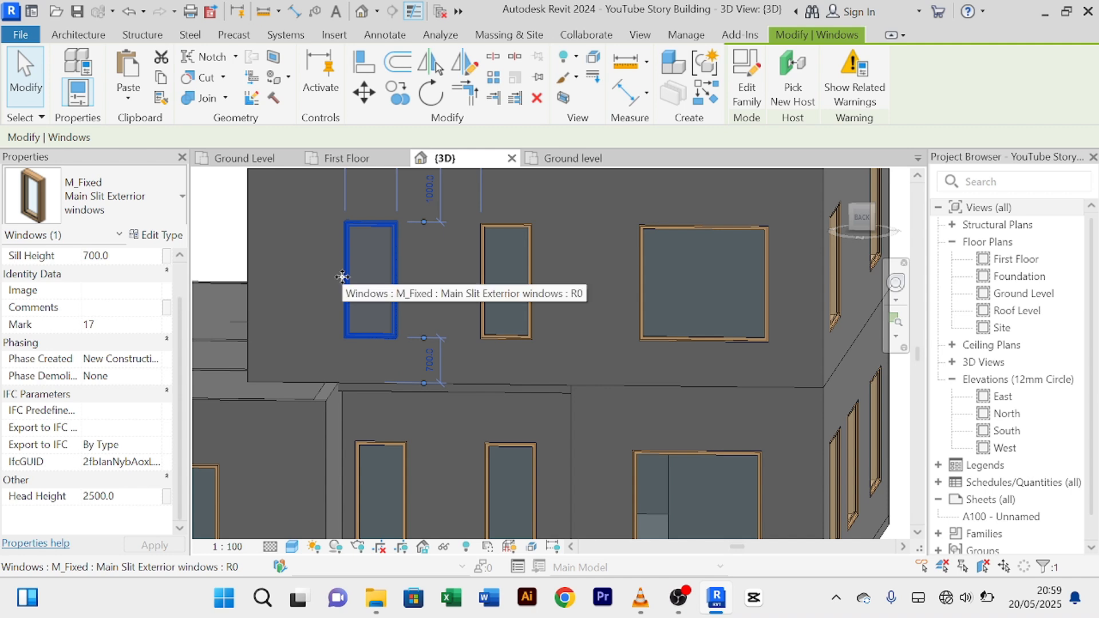
{"action": "key", "text": "Escape"}
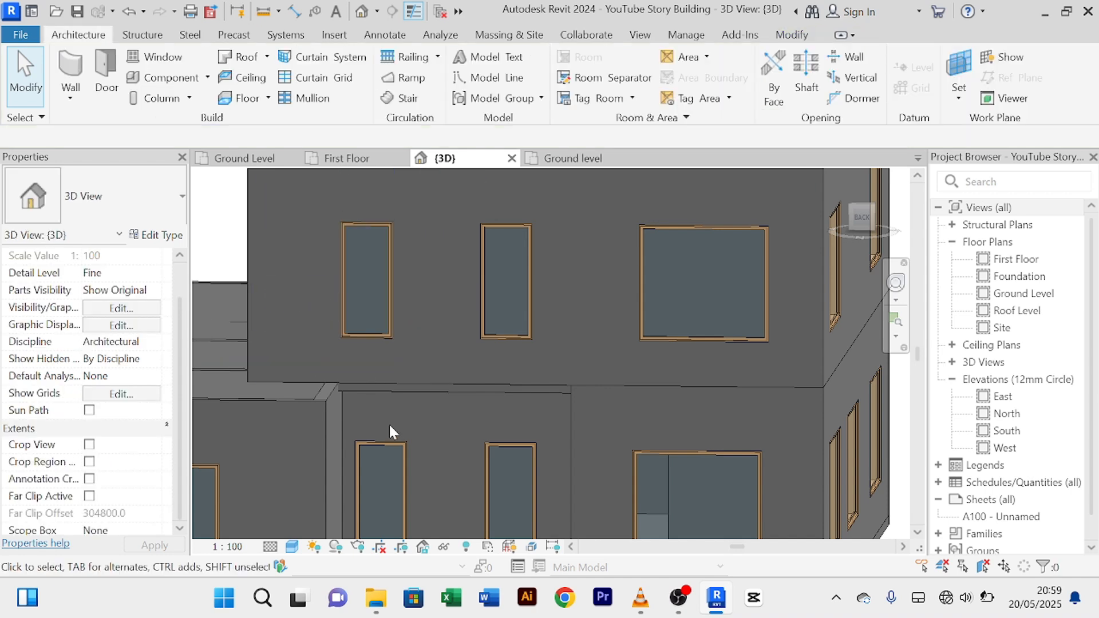
{"action": "left_click", "coordinate": [400, 461]}
{"action": "scroll", "coordinate": [252, 338], "scroll_direction": "down", "scroll_amount": 5}
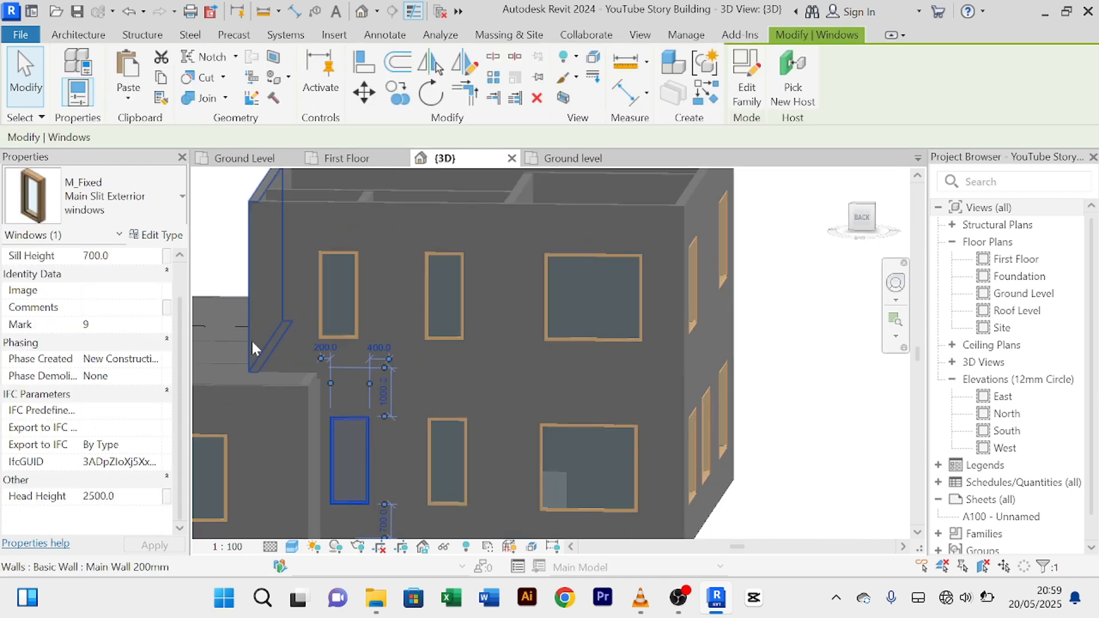
{"action": "middle_click_drag", "start_coordinate": [255, 359], "coordinate": [572, 401], "text": "shift"}
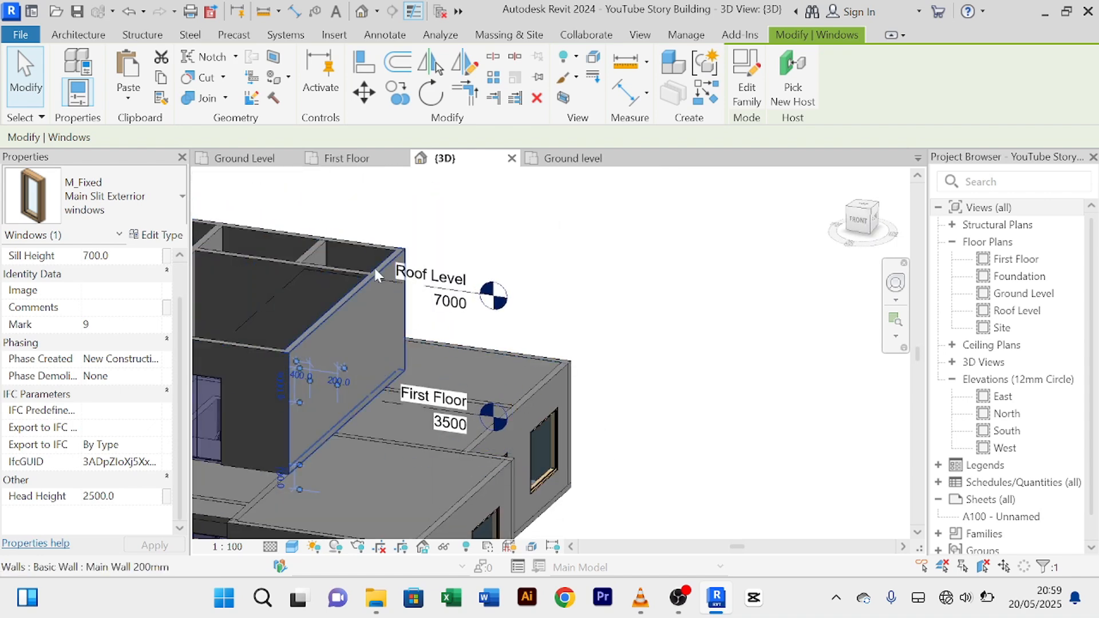
Step: On the First Floor plan, change the dividing wall's 2000 room dimension to 2200
{"action": "left_click", "coordinate": [337, 158]}
{"action": "middle_click_drag", "start_coordinate": [522, 316], "coordinate": [513, 247]}
{"action": "scroll", "coordinate": [515, 259], "scroll_direction": "up", "scroll_amount": 3}
{"action": "scroll", "coordinate": [513, 247], "scroll_direction": "down", "scroll_amount": 2}
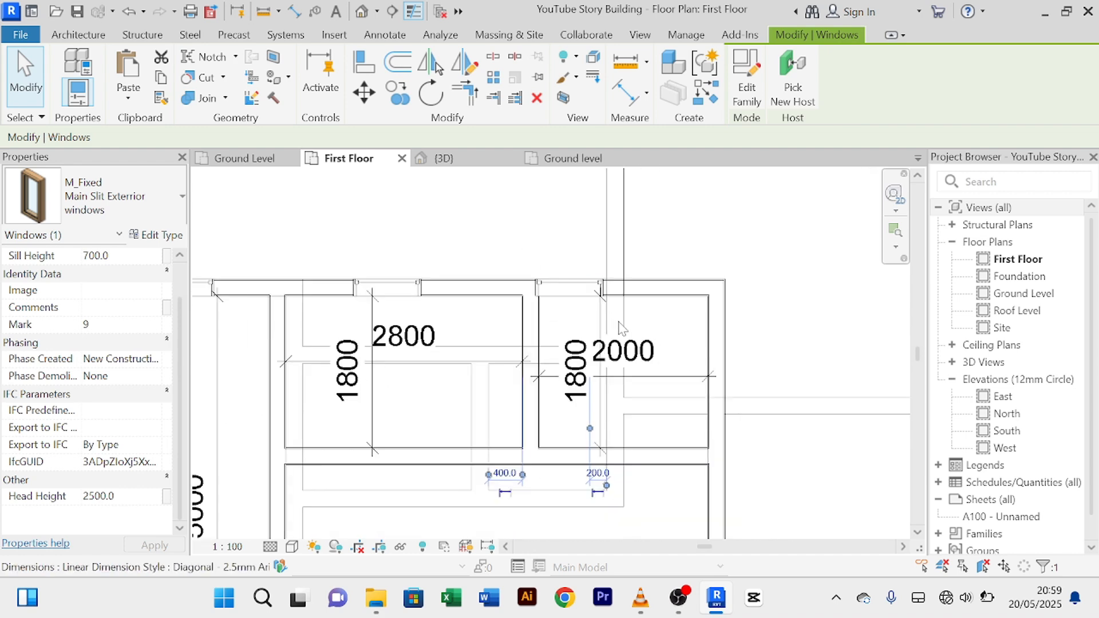
{"action": "scroll", "coordinate": [572, 275], "scroll_direction": "up", "scroll_amount": 2}
{"action": "scroll", "coordinate": [508, 348], "scroll_direction": "down", "scroll_amount": 1}
{"action": "scroll", "coordinate": [507, 348], "scroll_direction": "down", "scroll_amount": 1}
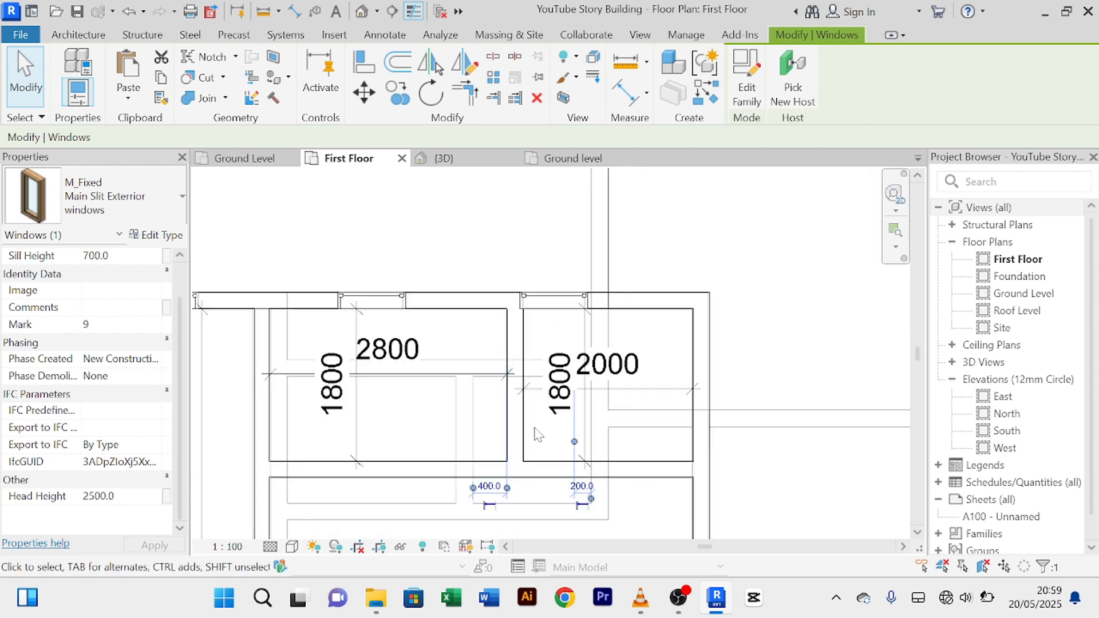
{"action": "middle_click_drag", "start_coordinate": [536, 428], "coordinate": [513, 404]}
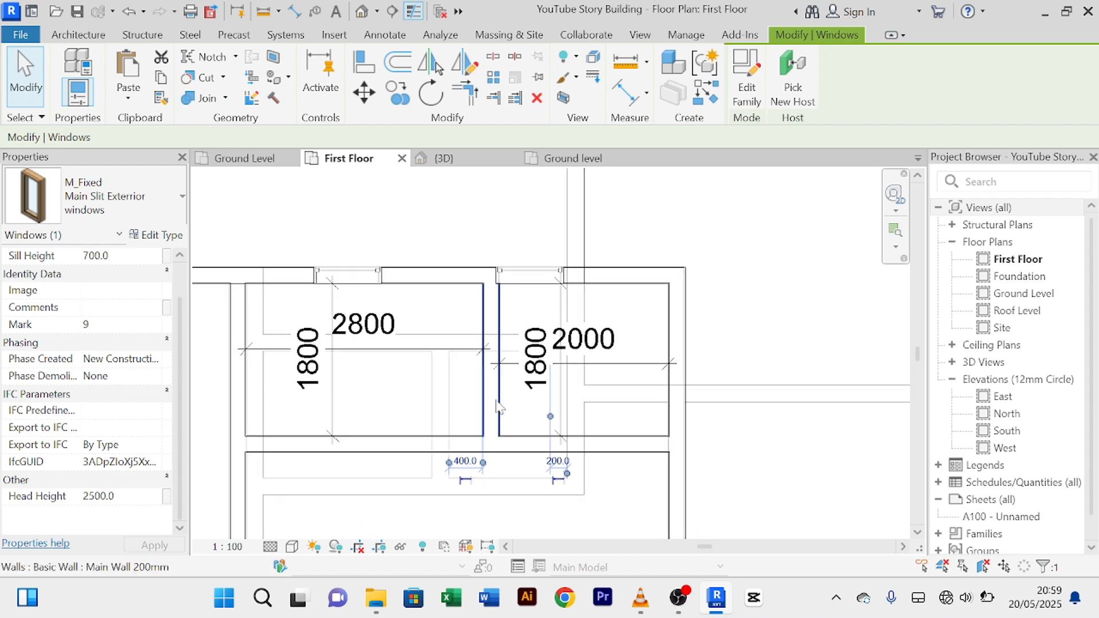
{"action": "left_click", "coordinate": [507, 405]}
{"action": "left_click", "coordinate": [583, 349]}
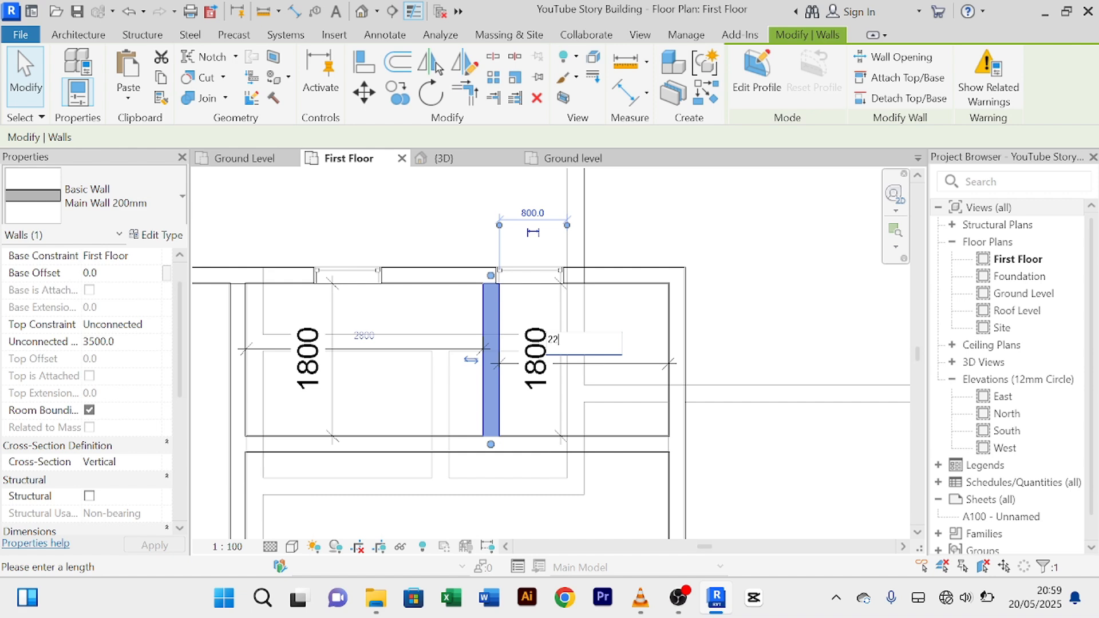
{"action": "type", "text": "2200"}
{"action": "key", "text": "Return"}
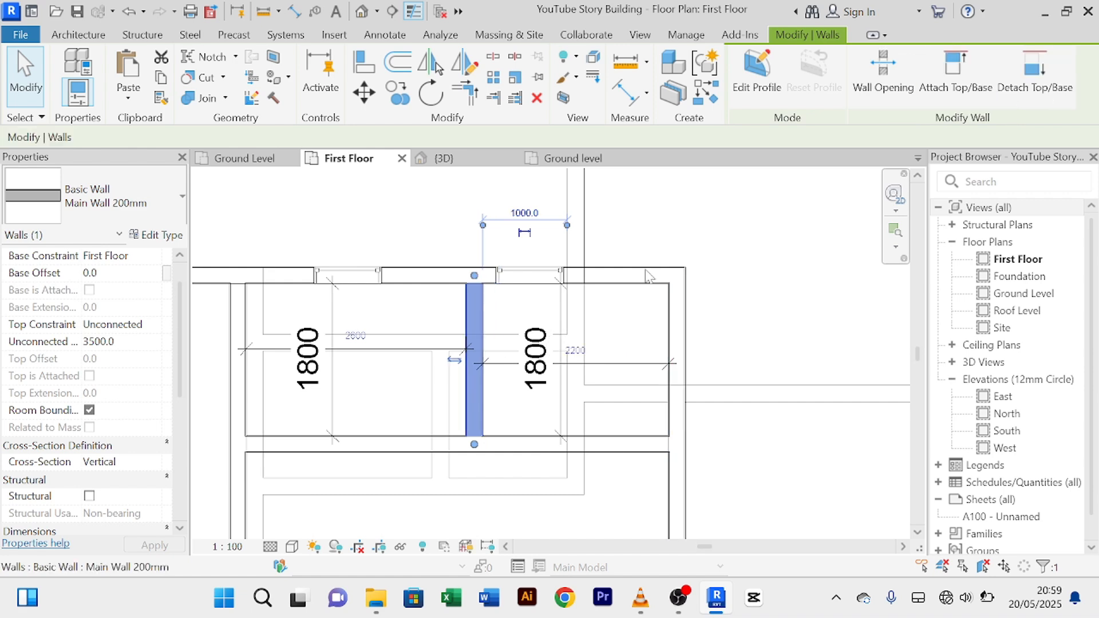
{"action": "key", "text": "Escape"}
{"action": "left_click", "coordinate": [442, 158]}
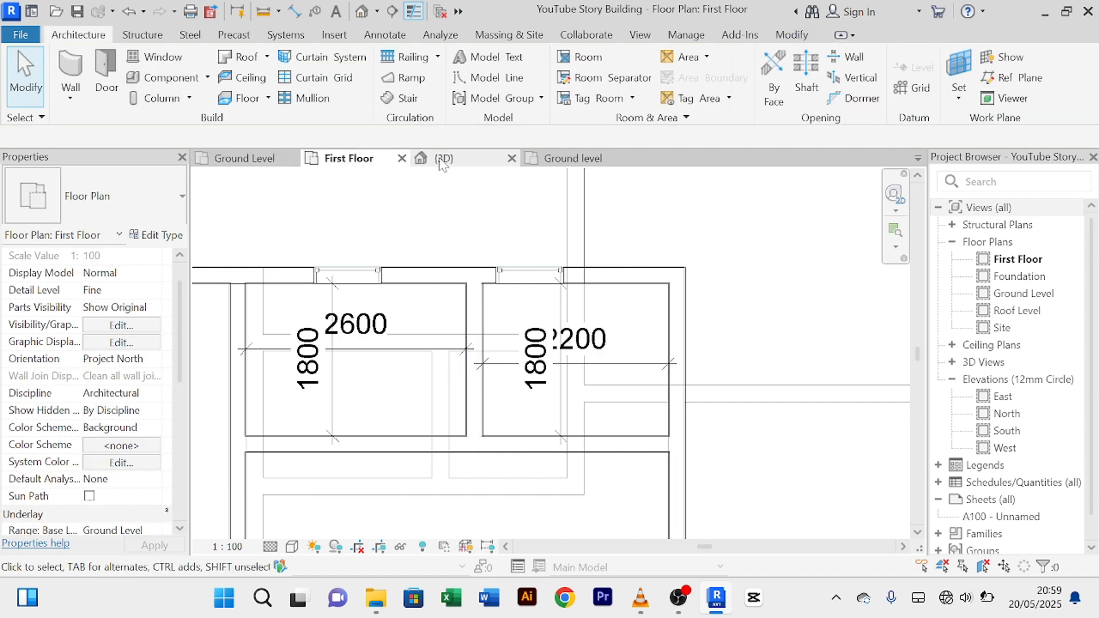
Step: Orbit to the back and nudge the upper-left slit window one more step right
{"action": "scroll", "coordinate": [635, 343], "scroll_direction": "down", "scroll_amount": 5}
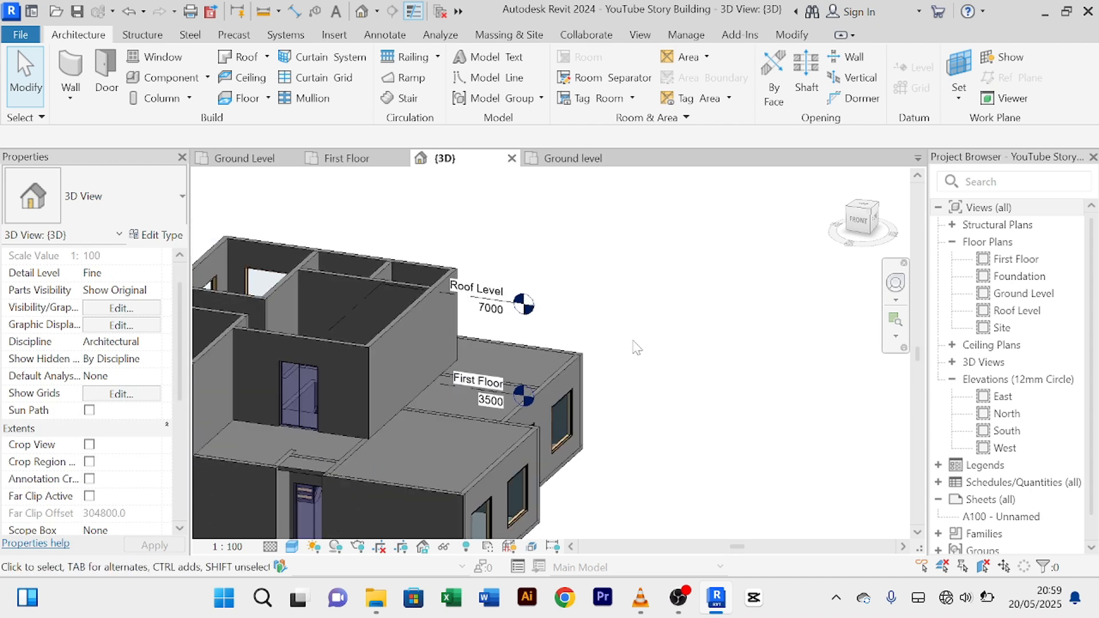
{"action": "middle_click_drag", "start_coordinate": [685, 360], "coordinate": [358, 294], "text": "shift"}
{"action": "scroll", "coordinate": [462, 316], "scroll_direction": "up", "scroll_amount": 2}
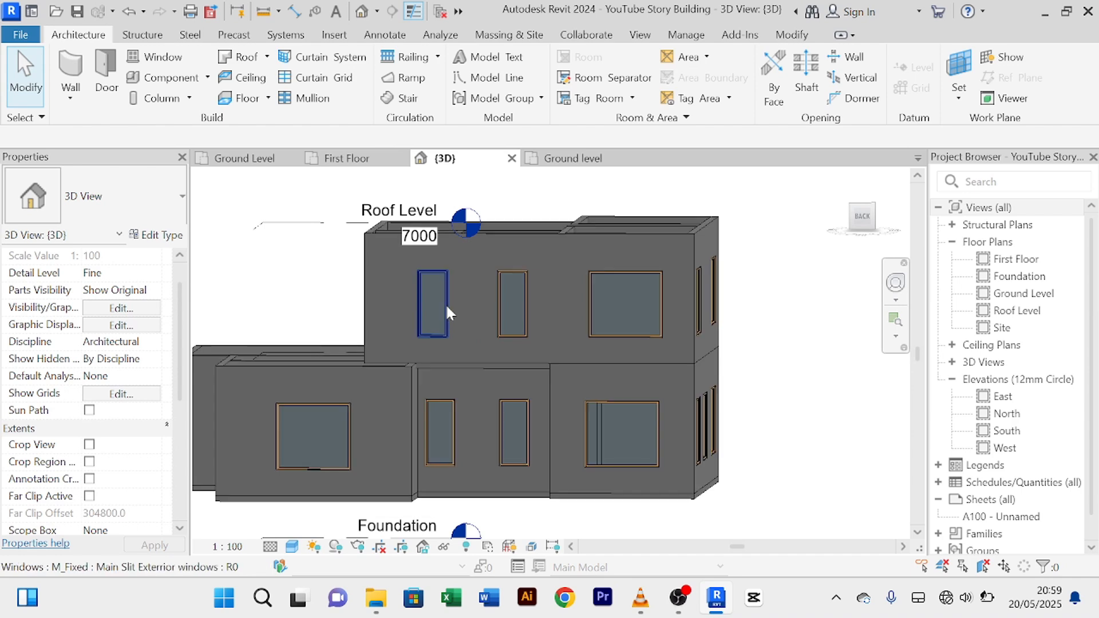
{"action": "left_click", "coordinate": [441, 301]}
{"action": "key", "text": "Right"}
{"action": "key", "text": "Right"}
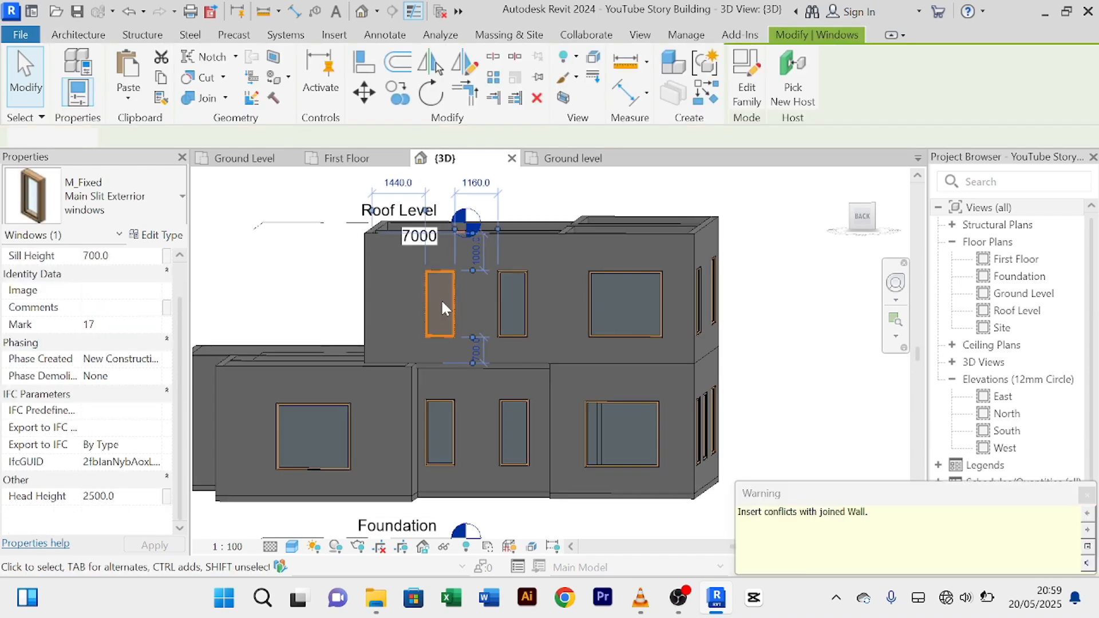
{"action": "scroll", "coordinate": [441, 299], "scroll_direction": "down", "scroll_amount": 2}
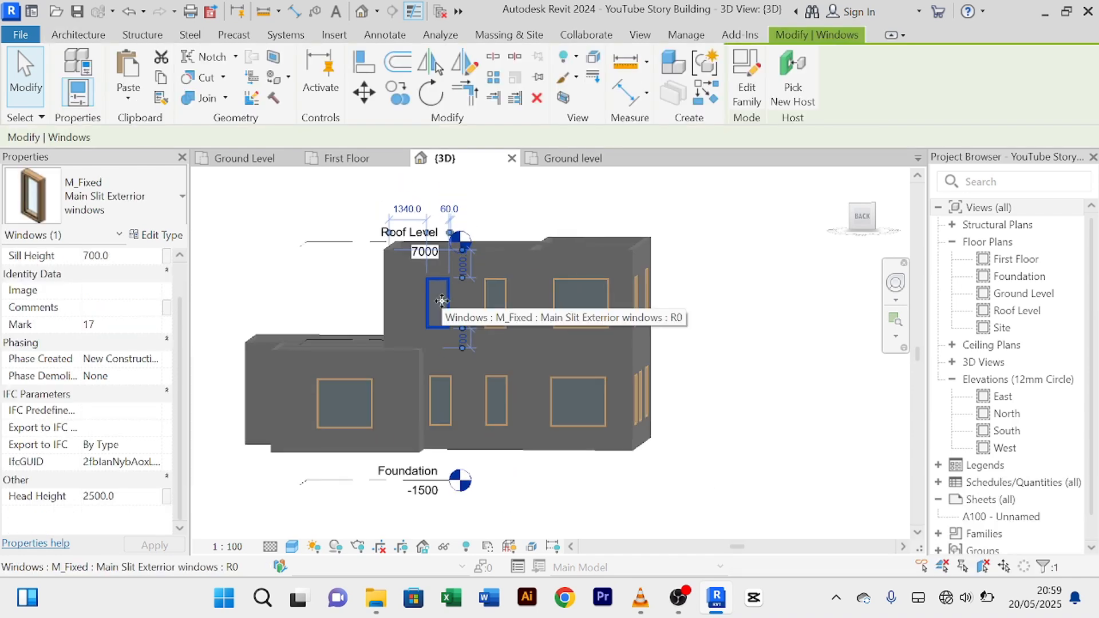
{"action": "key", "text": "Escape"}
Step: Orbit and zoom around the left side and a corner view to inspect the windows
{"action": "scroll", "coordinate": [495, 420], "scroll_direction": "up", "scroll_amount": 2}
{"action": "middle_click_drag", "start_coordinate": [475, 394], "coordinate": [501, 394], "text": "shift"}
{"action": "scroll", "coordinate": [486, 388], "scroll_direction": "down", "scroll_amount": 3}
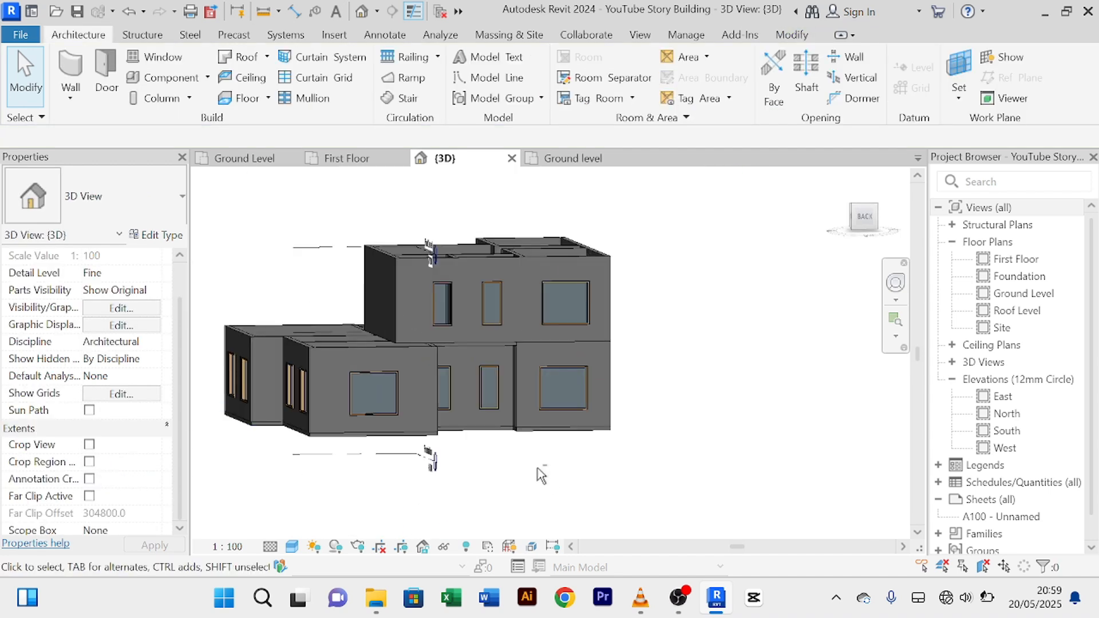
{"action": "left_click_drag", "start_coordinate": [537, 469], "coordinate": [529, 469], "text": "shift"}
{"action": "middle_click_drag", "start_coordinate": [530, 468], "coordinate": [518, 458], "text": "shift"}
{"action": "scroll", "coordinate": [520, 458], "scroll_direction": "up", "scroll_amount": 2}
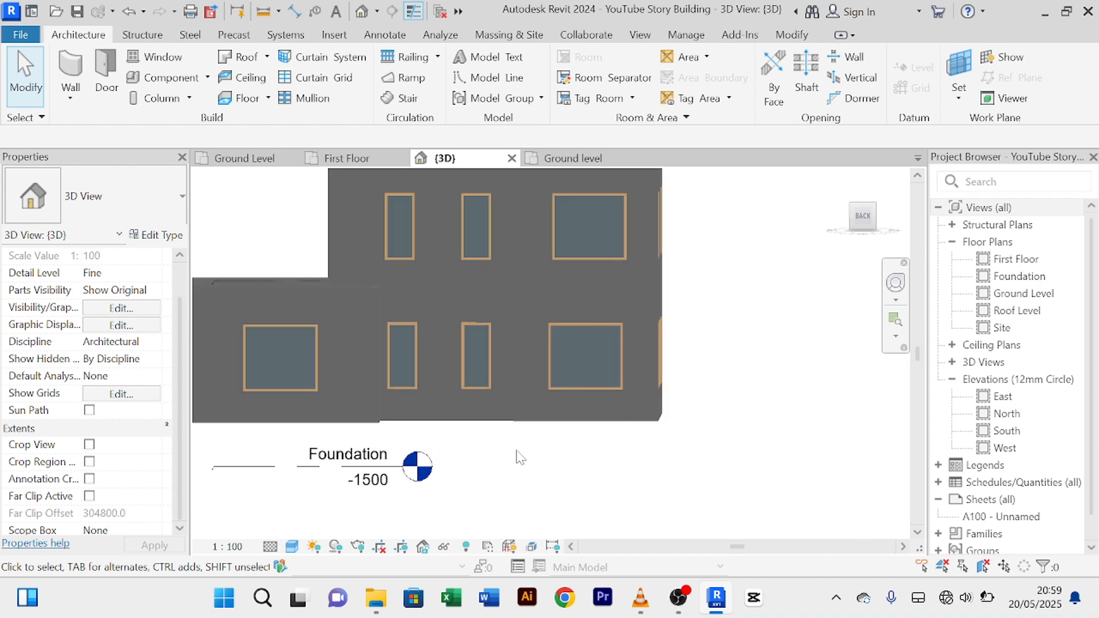
{"action": "scroll", "coordinate": [519, 456], "scroll_direction": "down", "scroll_amount": 2}
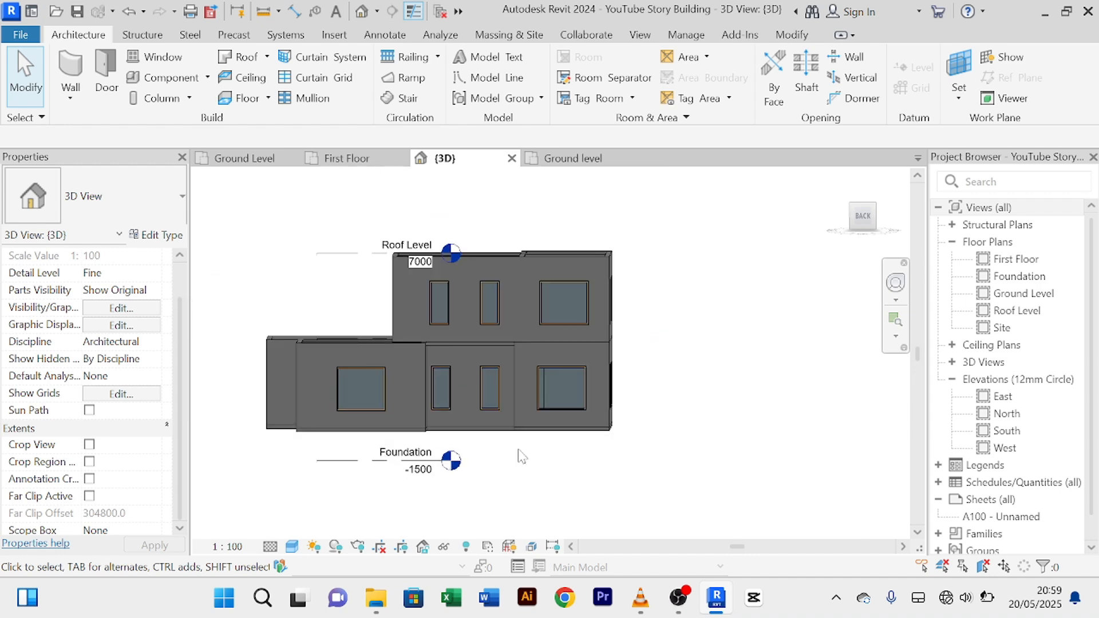
{"action": "middle_click_drag", "start_coordinate": [535, 453], "coordinate": [546, 395], "text": "shift"}
{"action": "scroll", "coordinate": [564, 350], "scroll_direction": "up", "scroll_amount": 3}
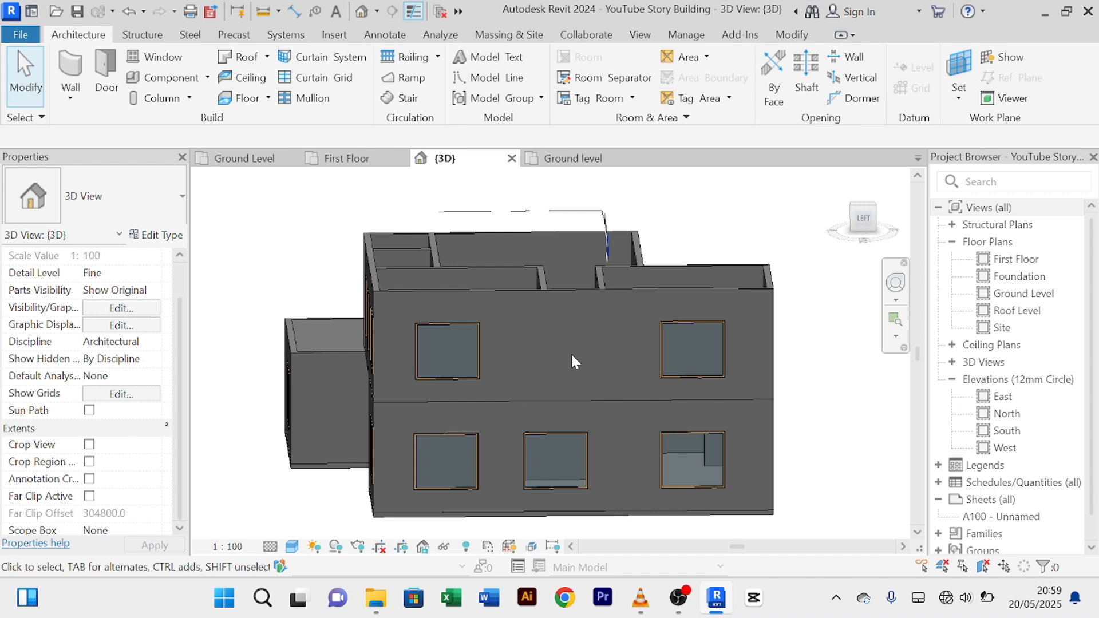
{"action": "scroll", "coordinate": [571, 352], "scroll_direction": "down", "scroll_amount": 3}
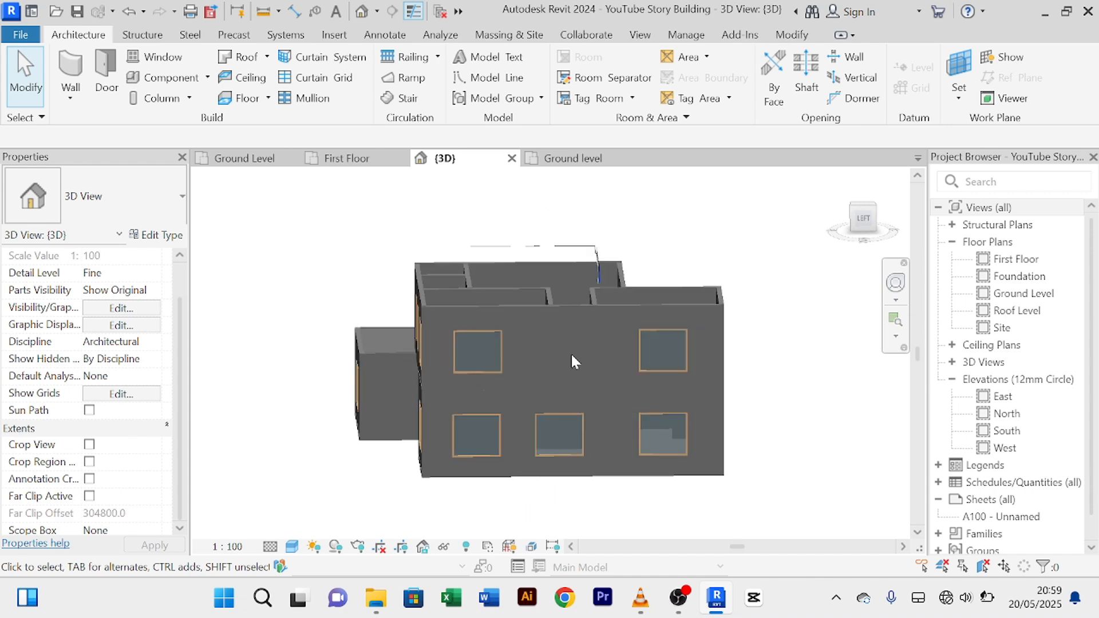
Step: Use Create Similar on the slit window to place another Main Slit Exterior window on the west wall
{"action": "left_click", "coordinate": [350, 159]}
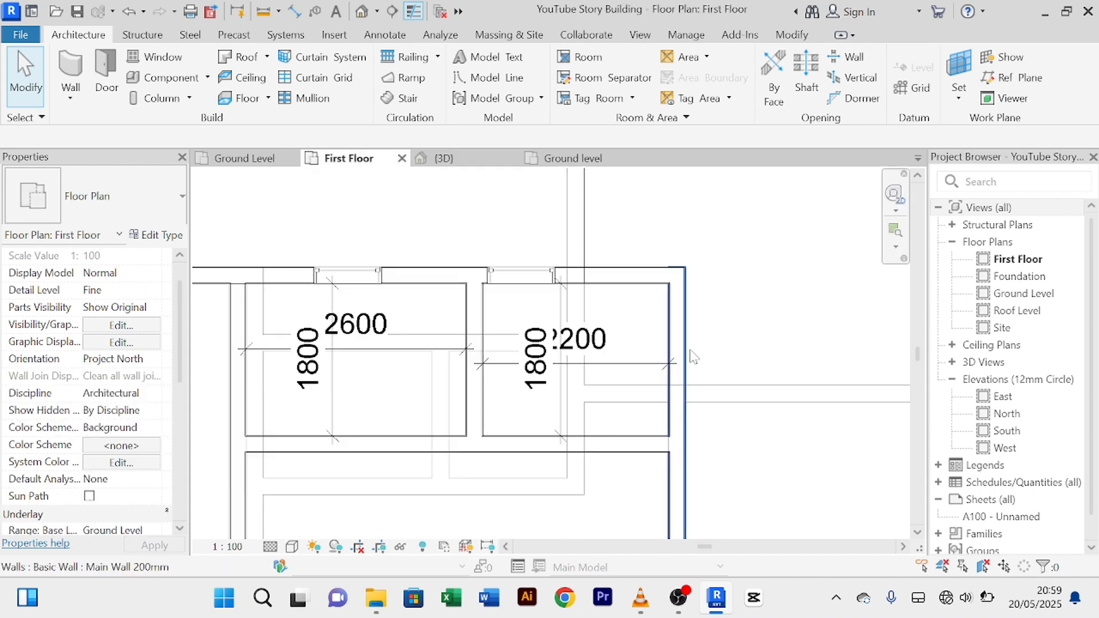
{"action": "left_click", "coordinate": [514, 277]}
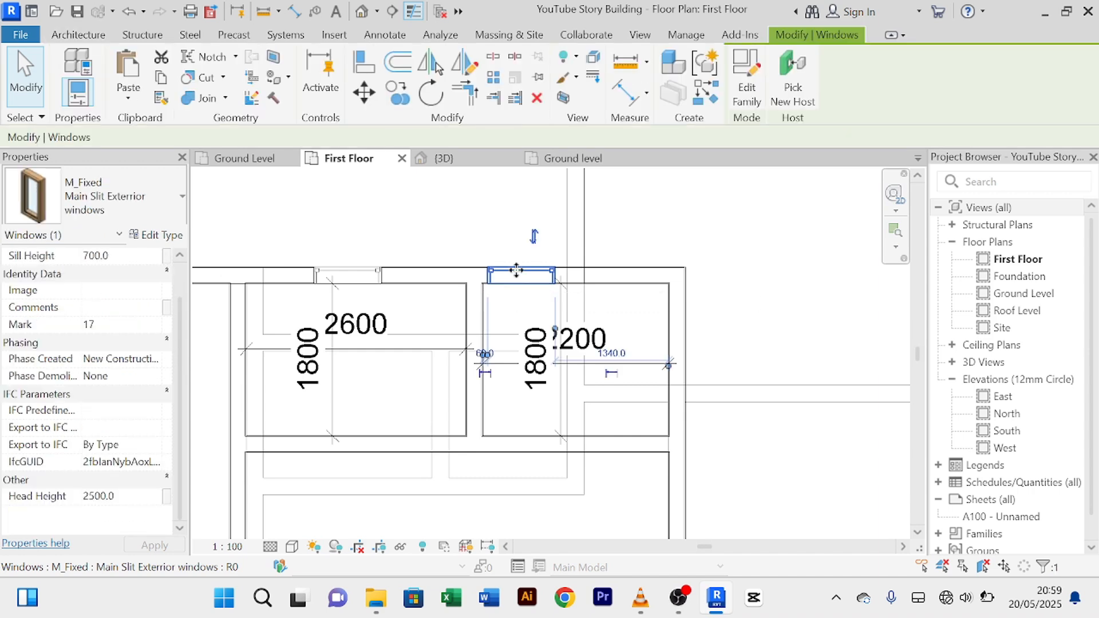
{"action": "left_click", "coordinate": [715, 94]}
{"action": "scroll", "coordinate": [583, 233], "scroll_direction": "down", "scroll_amount": 3}
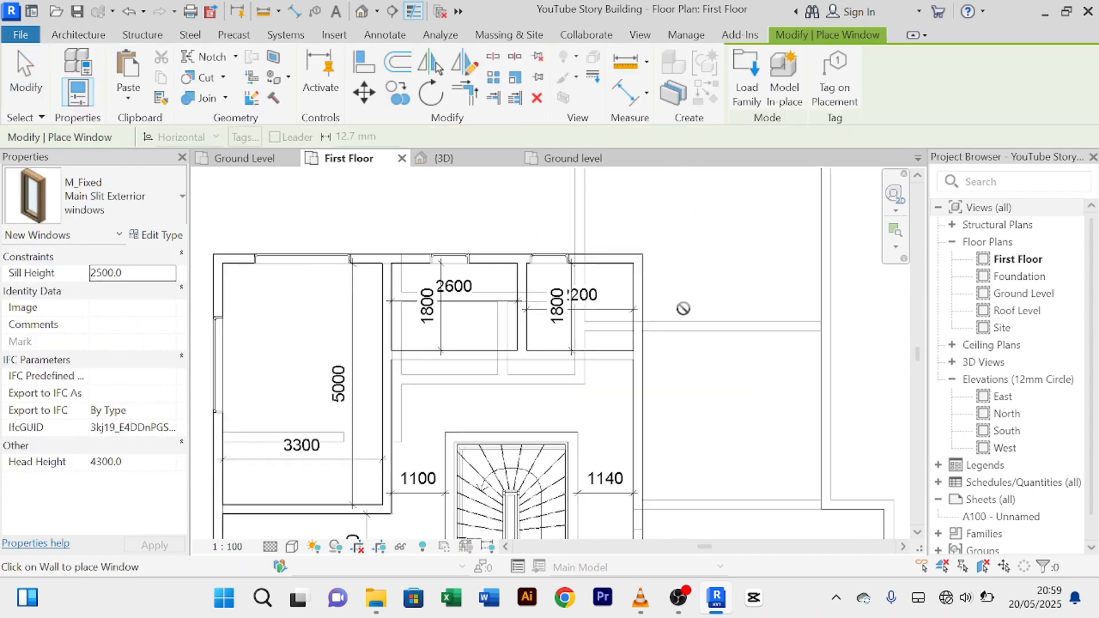
{"action": "middle_click_drag", "start_coordinate": [696, 349], "coordinate": [685, 259]}
{"action": "scroll", "coordinate": [677, 253], "scroll_direction": "down", "scroll_amount": 3}
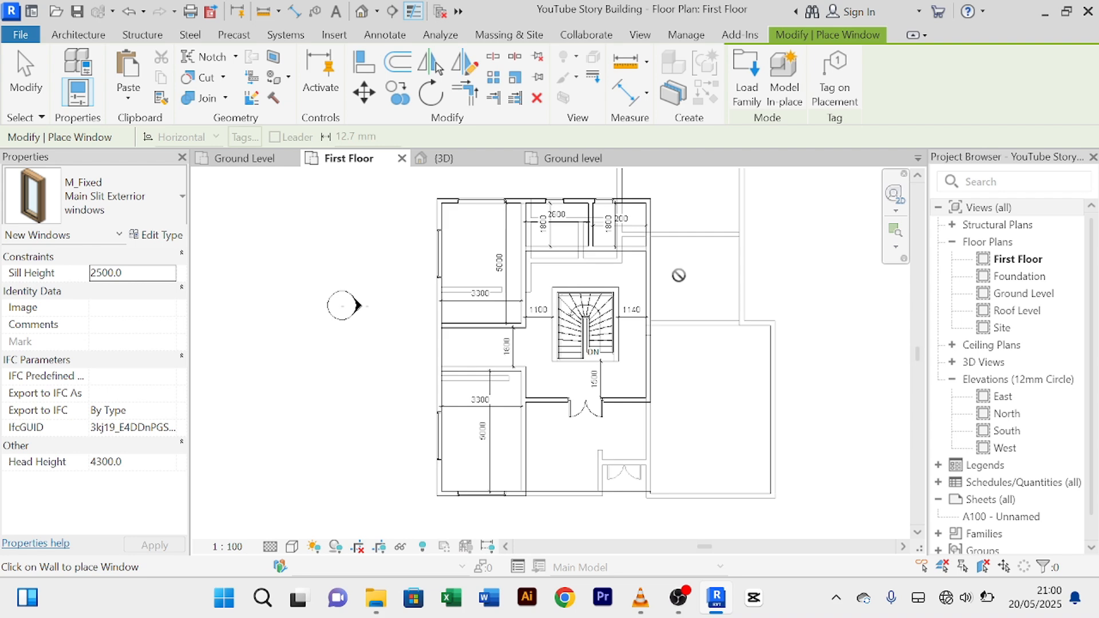
{"action": "scroll", "coordinate": [521, 268], "scroll_direction": "up", "scroll_amount": 2}
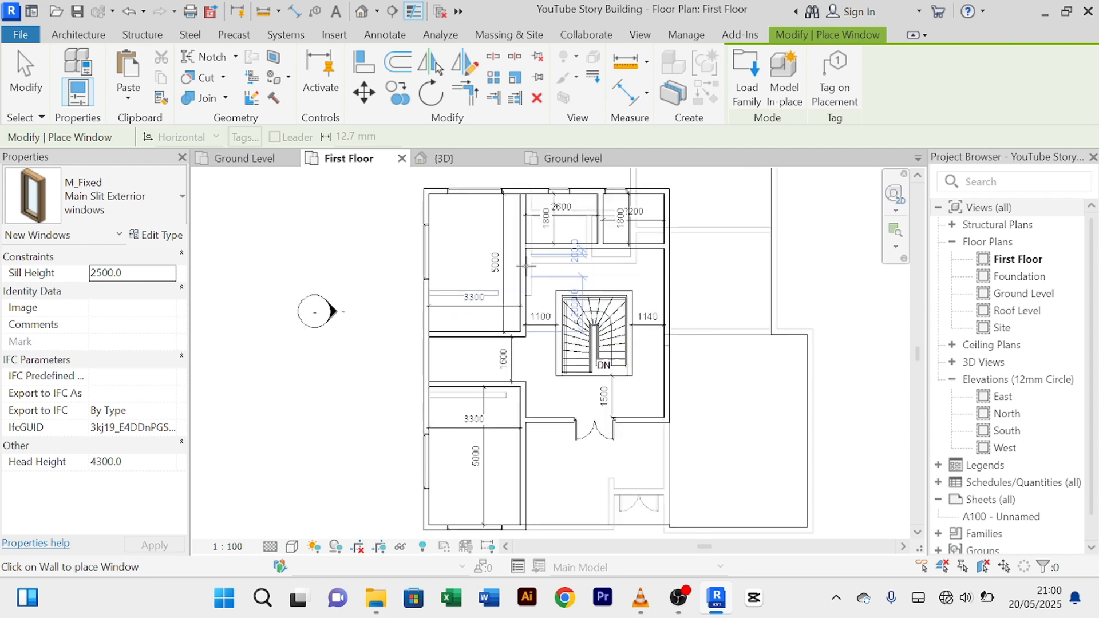
{"action": "scroll", "coordinate": [419, 389], "scroll_direction": "up", "scroll_amount": 2}
{"action": "scroll", "coordinate": [419, 389], "scroll_direction": "up", "scroll_amount": 1}
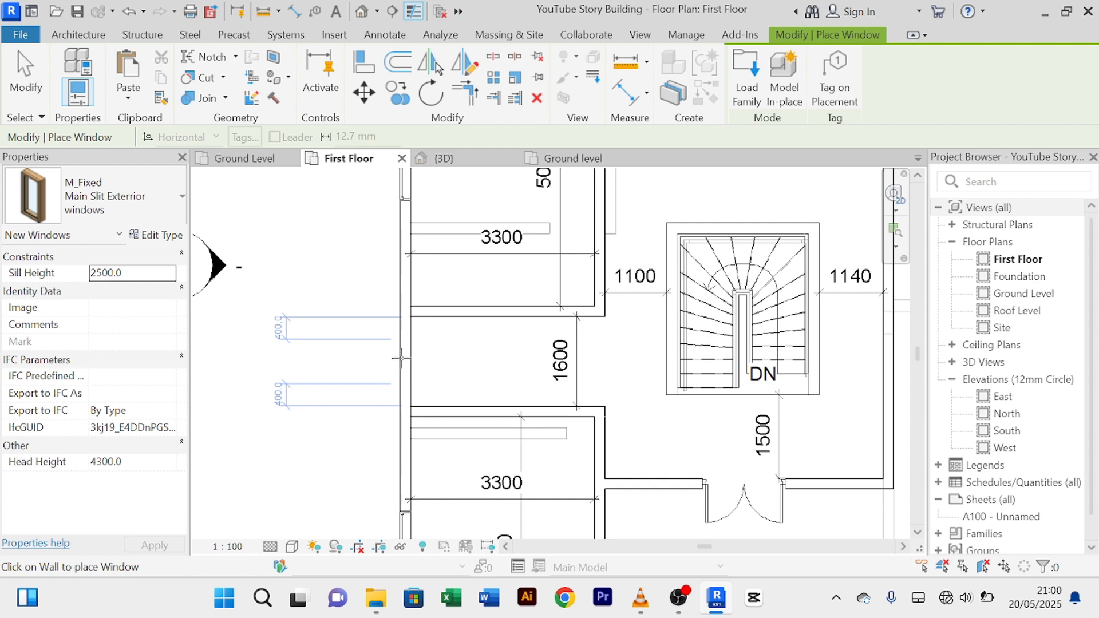
{"action": "left_click", "coordinate": [400, 359]}
Step: Cancel the window placement command via the right-click menu
{"action": "right_click", "coordinate": [345, 267]}
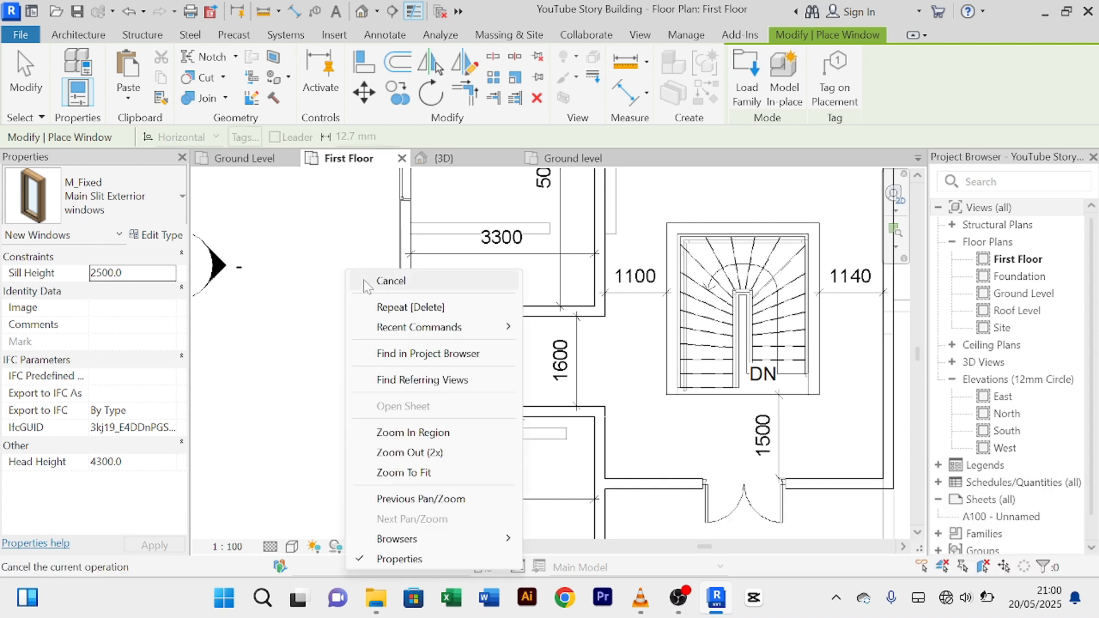
{"action": "left_click", "coordinate": [359, 282]}
{"action": "right_click", "coordinate": [340, 252]}
{"action": "left_click", "coordinate": [355, 261]}
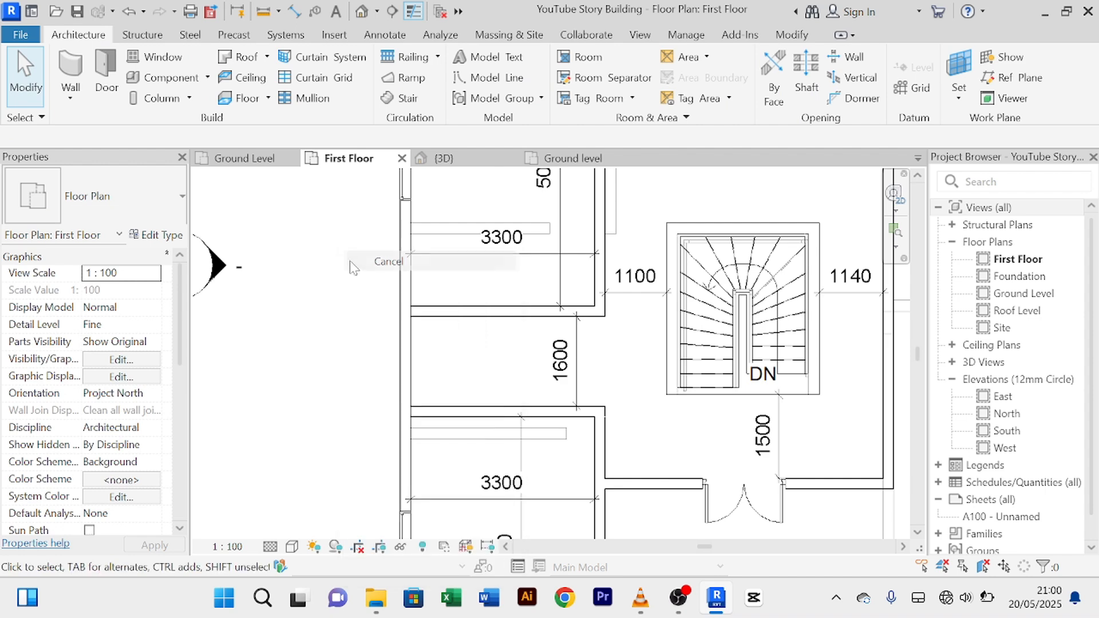
{"action": "right_click", "coordinate": [340, 252]}
{"action": "left_click", "coordinate": [355, 262]}
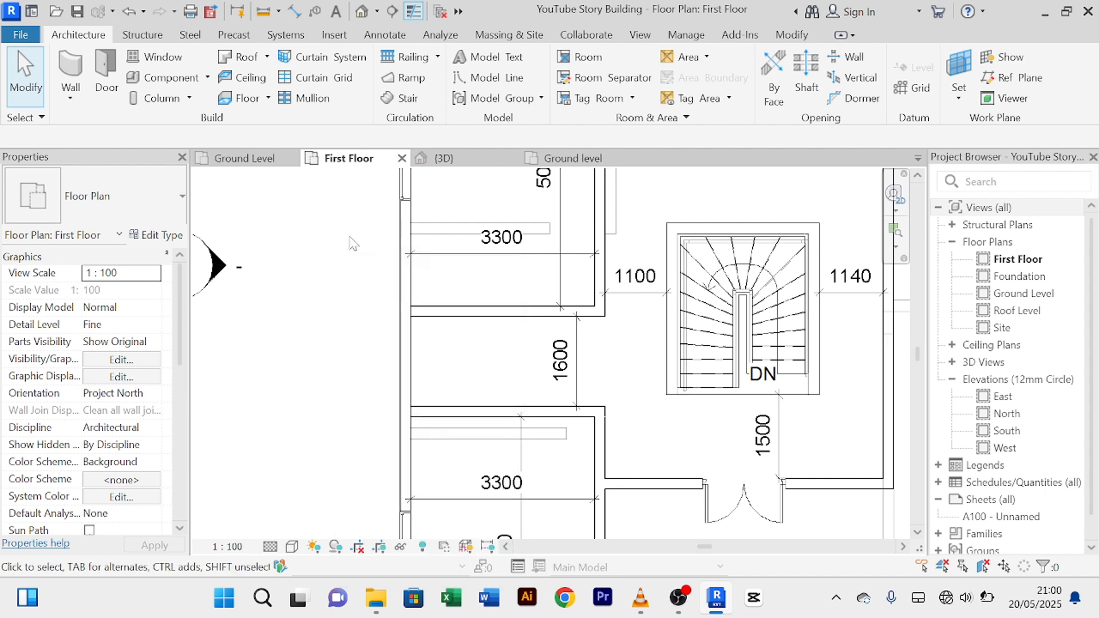
Step: In 3D, give the new slit window a 2500 head height and shift it one step left
{"action": "left_click", "coordinate": [450, 163]}
{"action": "scroll", "coordinate": [578, 347], "scroll_direction": "up", "scroll_amount": 3}
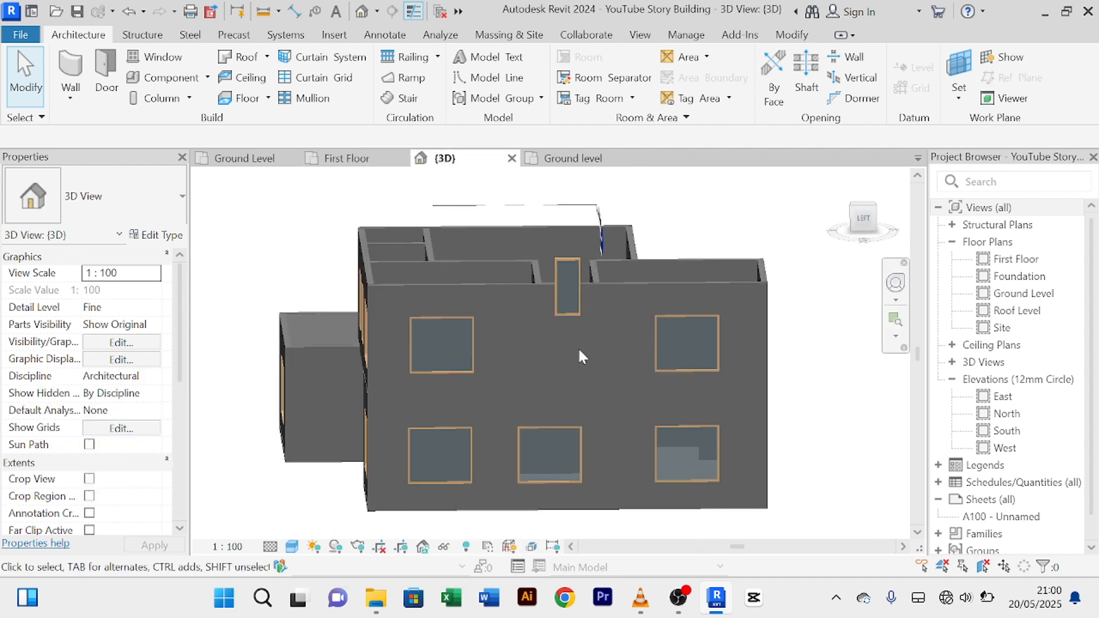
{"action": "left_click", "coordinate": [572, 317]}
{"action": "scroll", "coordinate": [90, 483], "scroll_direction": "down", "scroll_amount": 2}
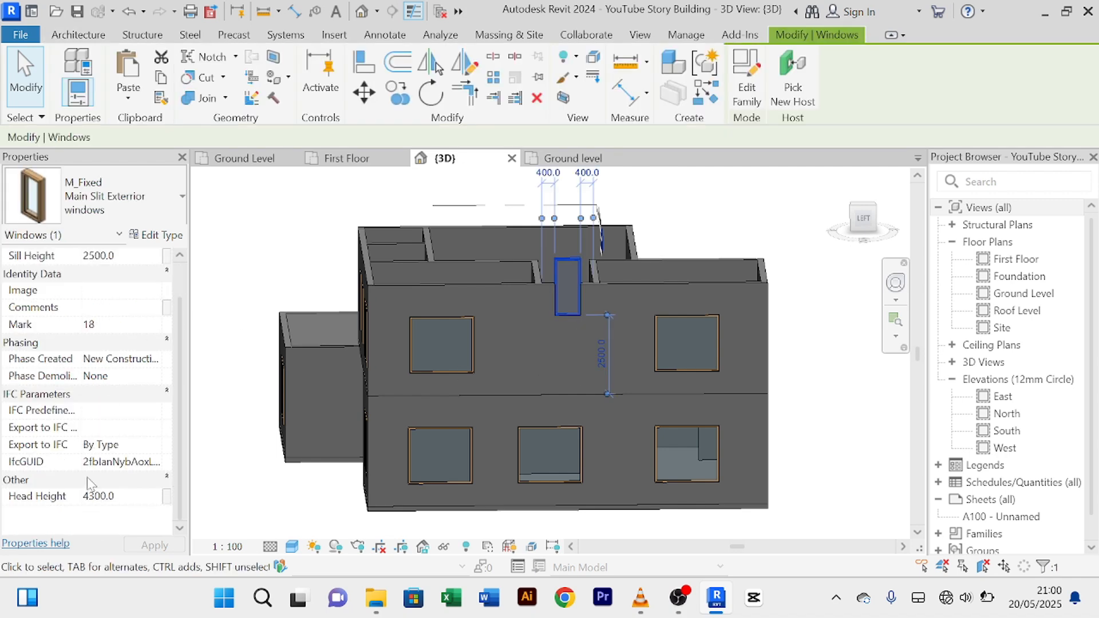
{"action": "left_click", "coordinate": [139, 498]}
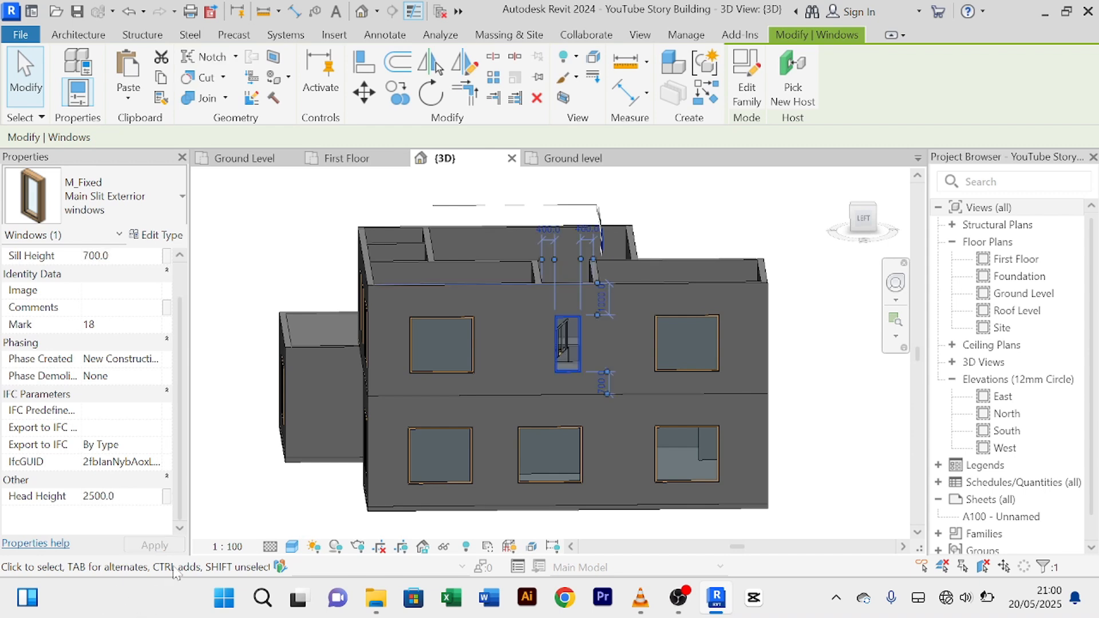
{"action": "scroll", "coordinate": [588, 355], "scroll_direction": "up", "scroll_amount": 4}
{"action": "scroll", "coordinate": [613, 348], "scroll_direction": "down", "scroll_amount": 3}
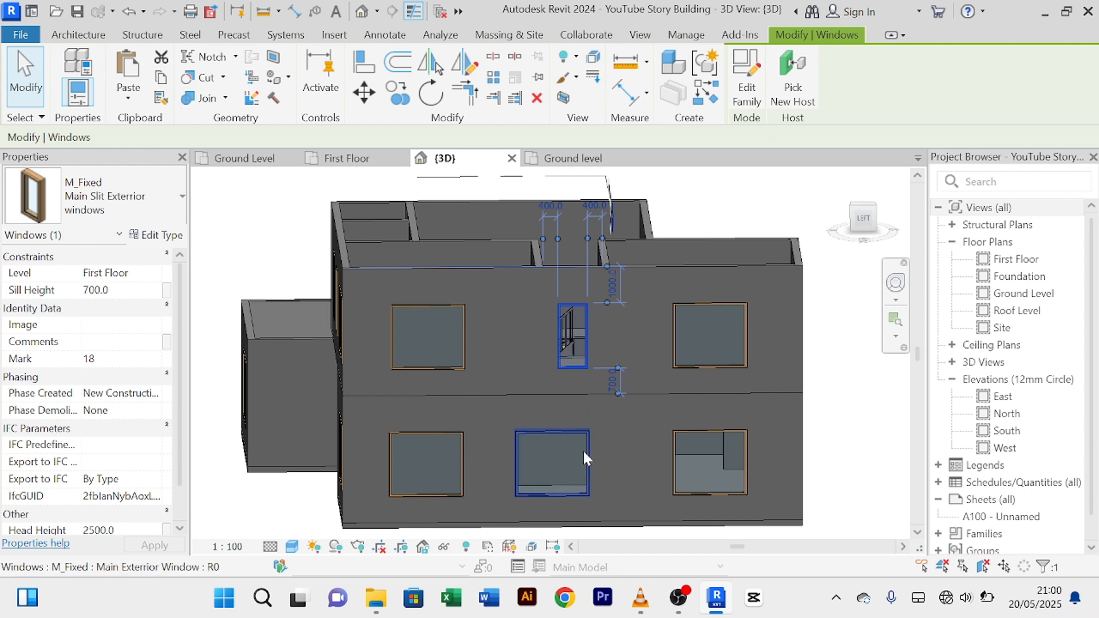
{"action": "key", "text": "Left"}
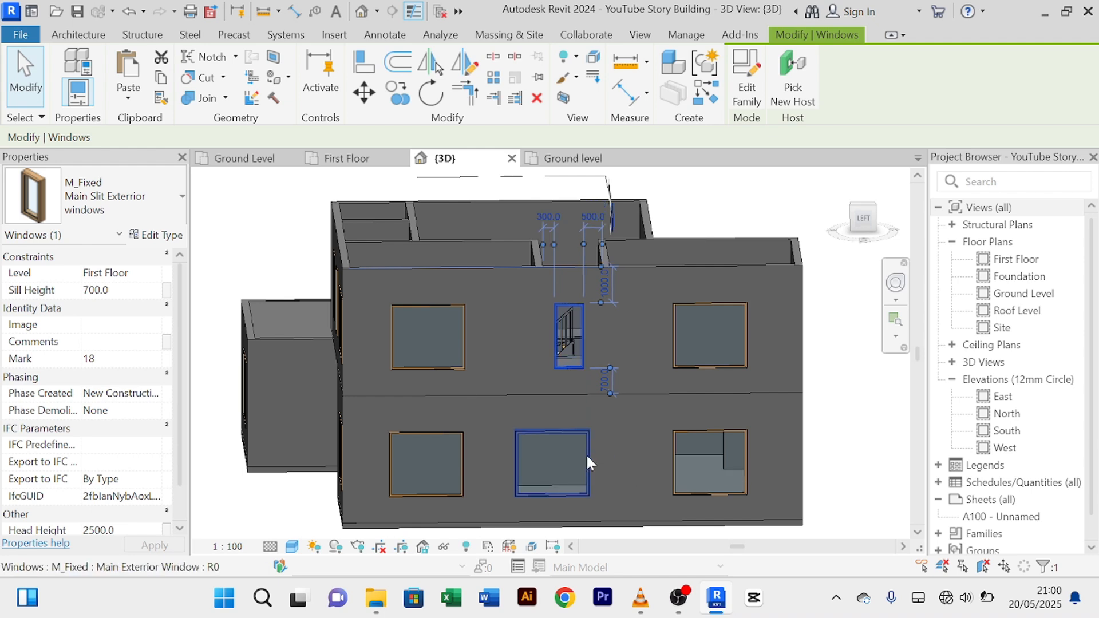
Step: Shift the ground-floor window beneath three steps right to sit 1050 from the left
{"action": "left_click", "coordinate": [586, 454]}
{"action": "key", "text": "Right"}
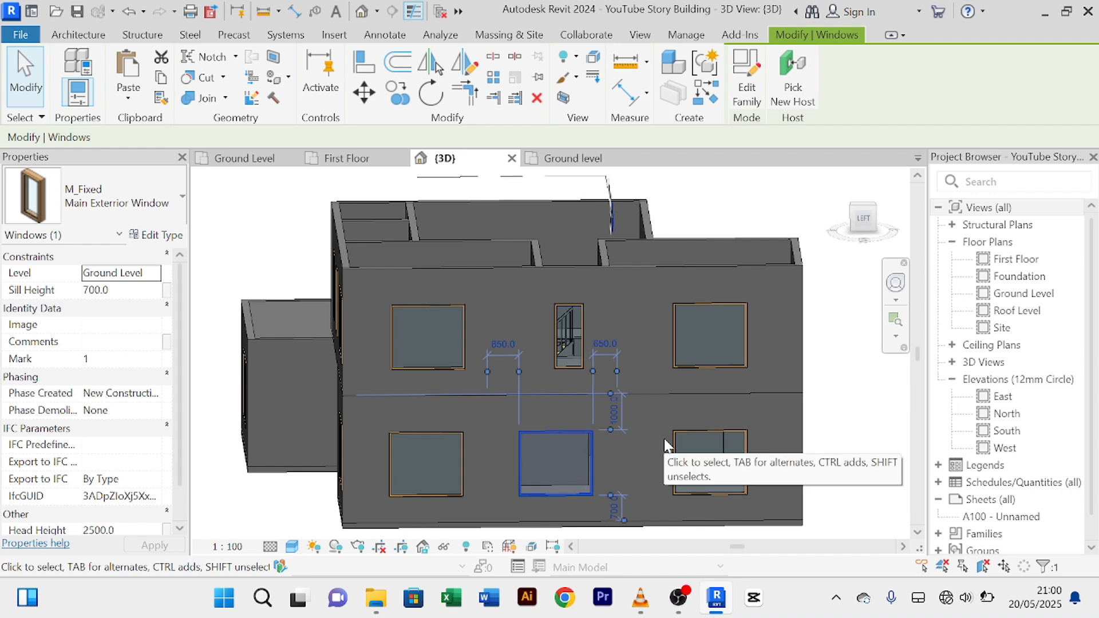
{"action": "key", "text": "Right"}
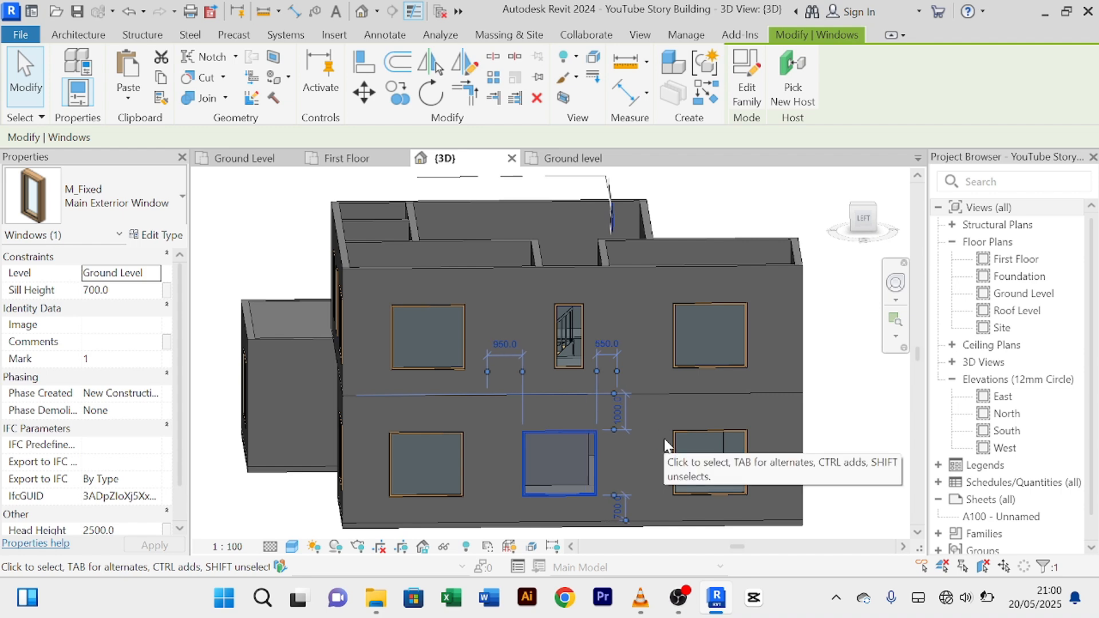
{"action": "key", "text": "Right"}
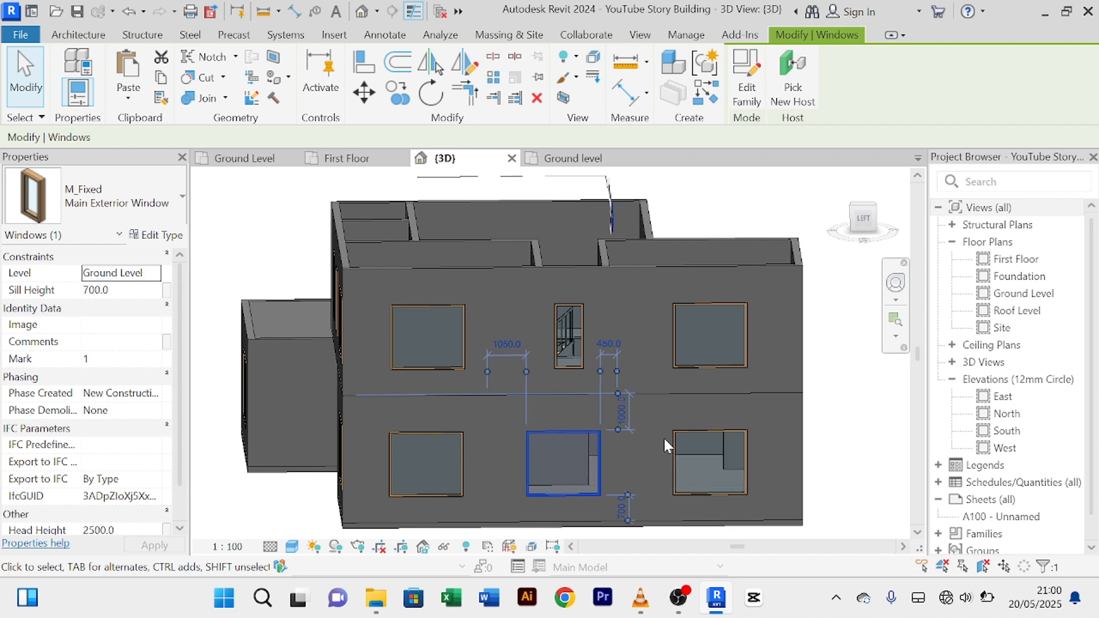
{"action": "left_click", "coordinate": [842, 408]}
{"action": "scroll", "coordinate": [838, 405], "scroll_direction": "down", "scroll_amount": 1}
Step: Pan and zoom over the 3D building, then orbit so its long facade faces forward
{"action": "middle_click_drag", "start_coordinate": [837, 405], "coordinate": [793, 386]}
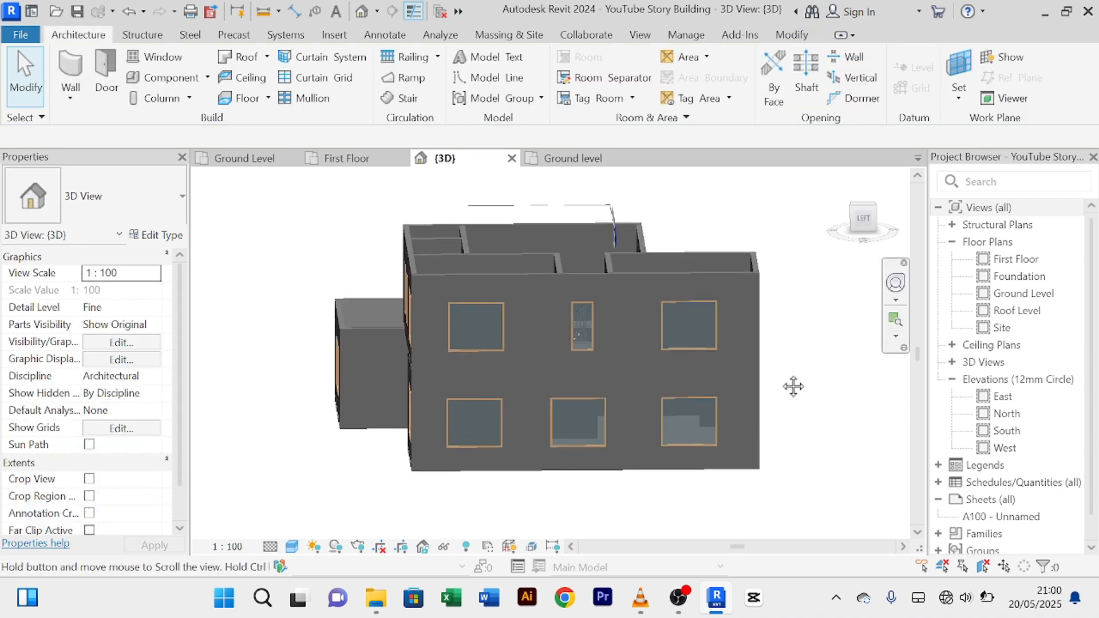
{"action": "scroll", "coordinate": [787, 382], "scroll_direction": "up", "scroll_amount": 4}
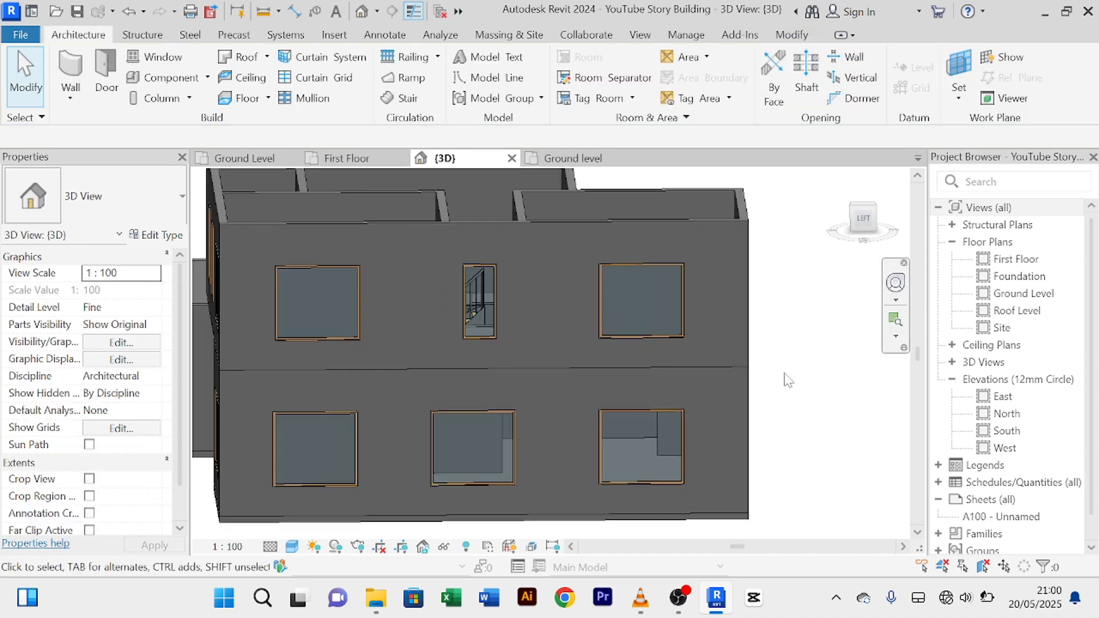
{"action": "scroll", "coordinate": [787, 379], "scroll_direction": "down", "scroll_amount": 2}
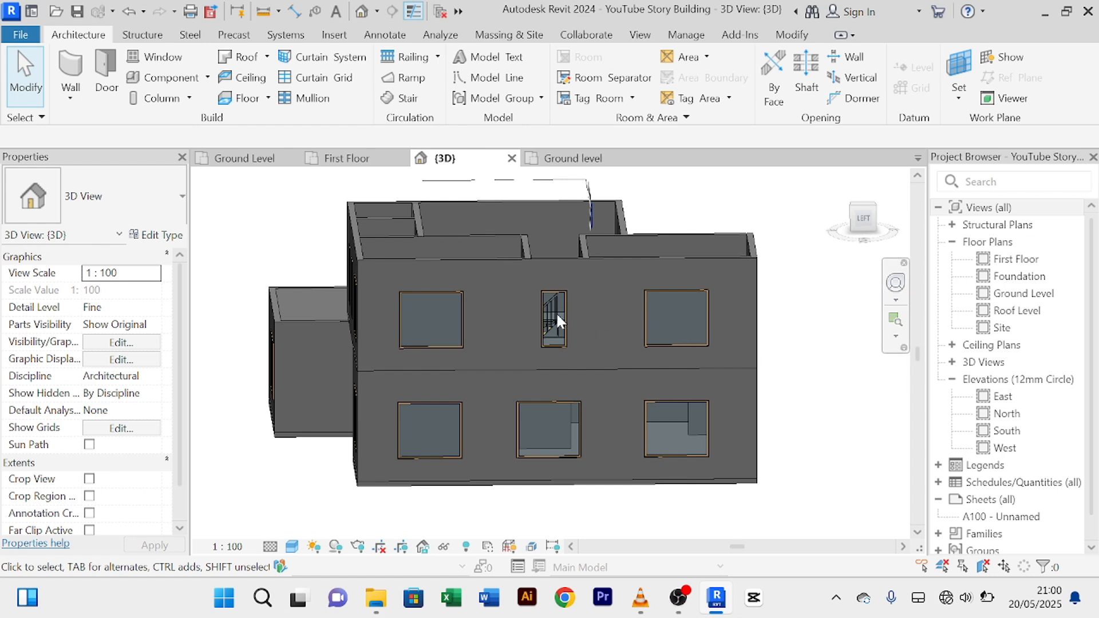
{"action": "scroll", "coordinate": [631, 328], "scroll_direction": "up", "scroll_amount": 2}
{"action": "scroll", "coordinate": [630, 325], "scroll_direction": "down", "scroll_amount": 5}
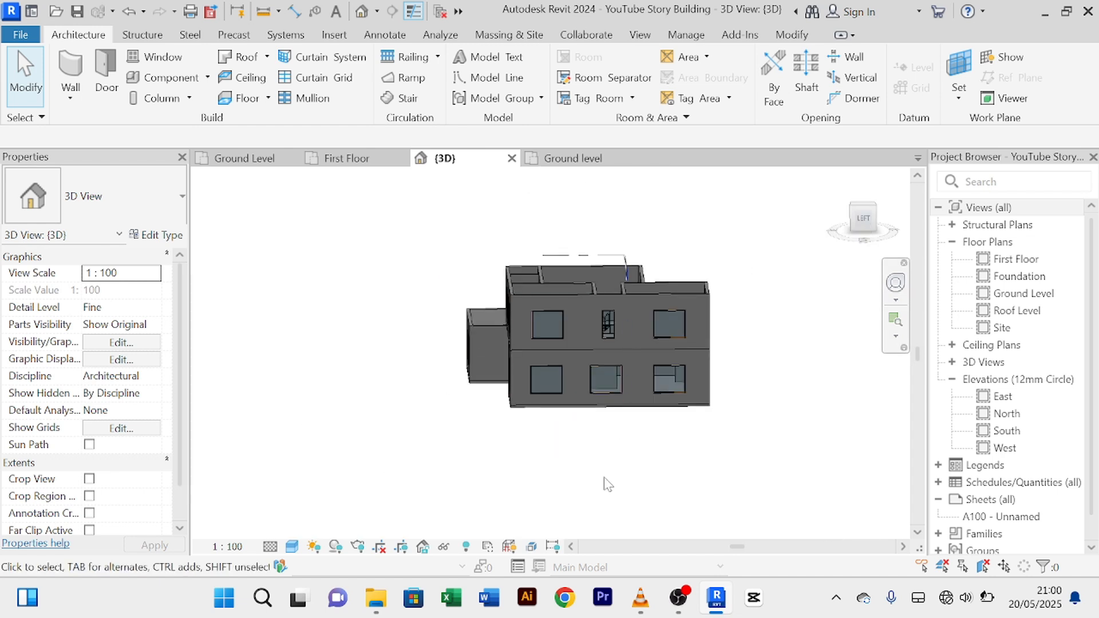
{"action": "scroll", "coordinate": [607, 484], "scroll_direction": "up", "scroll_amount": 3}
{"action": "mouse_move", "coordinate": [608, 484]}
{"action": "middle_mouse_down"}
{"action": "mouse_move", "coordinate": [606, 452]}
{"action": "mouse_move", "coordinate": [573, 492]}
{"action": "mouse_move", "coordinate": [570, 483]}
{"action": "mouse_move", "coordinate": [736, 461]}
{"action": "mouse_move", "coordinate": [713, 476]}
{"action": "mouse_move", "coordinate": [635, 455]}
{"action": "mouse_move", "coordinate": [719, 434]}
{"action": "mouse_move", "coordinate": [692, 397]}
{"action": "mouse_move", "coordinate": [618, 412]}
{"action": "mouse_move", "coordinate": [733, 436]}
{"action": "mouse_move", "coordinate": [721, 372]}
{"action": "mouse_move", "coordinate": [692, 457]}
{"action": "mouse_move", "coordinate": [733, 456]}
{"action": "mouse_move", "coordinate": [715, 449]}
{"action": "middle_mouse_up"}
{"action": "scroll", "coordinate": [632, 450], "scroll_direction": "up", "scroll_amount": 3}
{"action": "middle_click_drag", "start_coordinate": [595, 417], "coordinate": [510, 444], "text": "shift"}
{"action": "scroll", "coordinate": [424, 395], "scroll_direction": "up", "scroll_amount": 3}
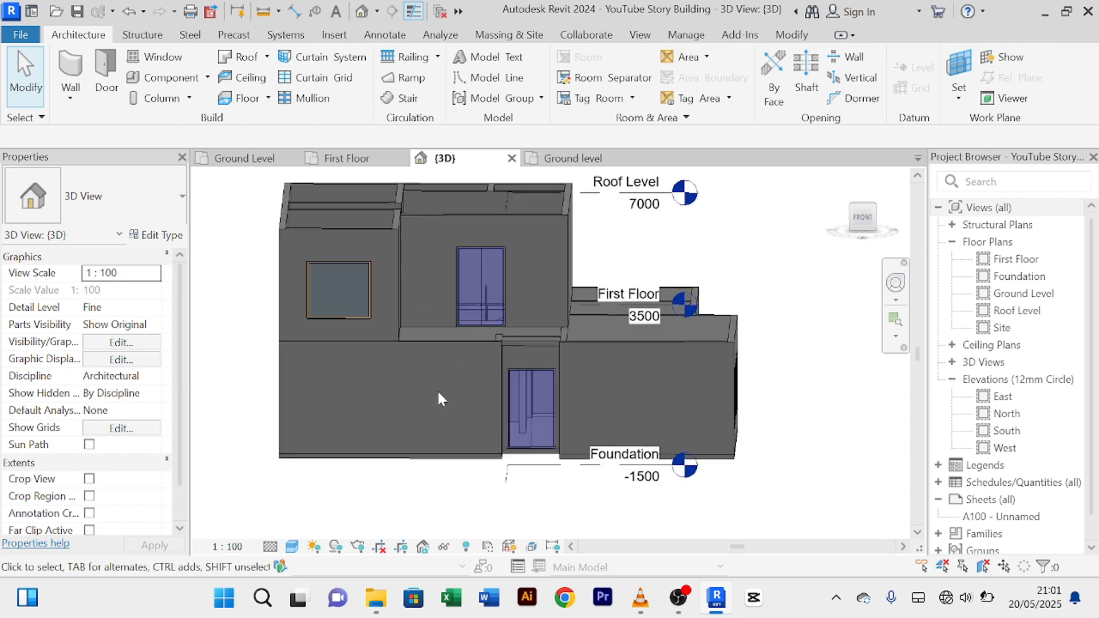
{"action": "scroll", "coordinate": [733, 404], "scroll_direction": "down", "scroll_amount": 2}
Step: Orbit to a corner view and pan across the building, then open the Ground Level plan
{"action": "middle_click_drag", "start_coordinate": [733, 403], "coordinate": [506, 396], "text": "shift"}
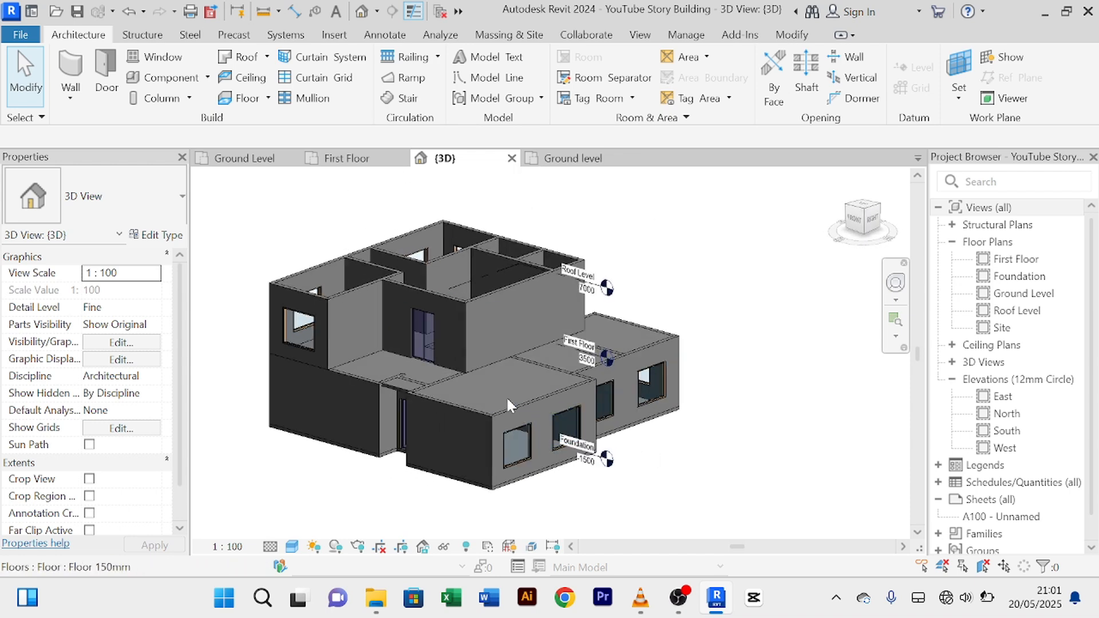
{"action": "scroll", "coordinate": [493, 391], "scroll_direction": "up", "scroll_amount": 3}
{"action": "scroll", "coordinate": [494, 391], "scroll_direction": "down", "scroll_amount": 4}
{"action": "scroll", "coordinate": [533, 424], "scroll_direction": "down", "scroll_amount": 2}
{"action": "scroll", "coordinate": [635, 414], "scroll_direction": "up", "scroll_amount": 3}
{"action": "scroll", "coordinate": [625, 408], "scroll_direction": "up", "scroll_amount": 1}
{"action": "middle_click_drag", "start_coordinate": [625, 408], "coordinate": [699, 398]}
{"action": "scroll", "coordinate": [686, 404], "scroll_direction": "down", "scroll_amount": 1}
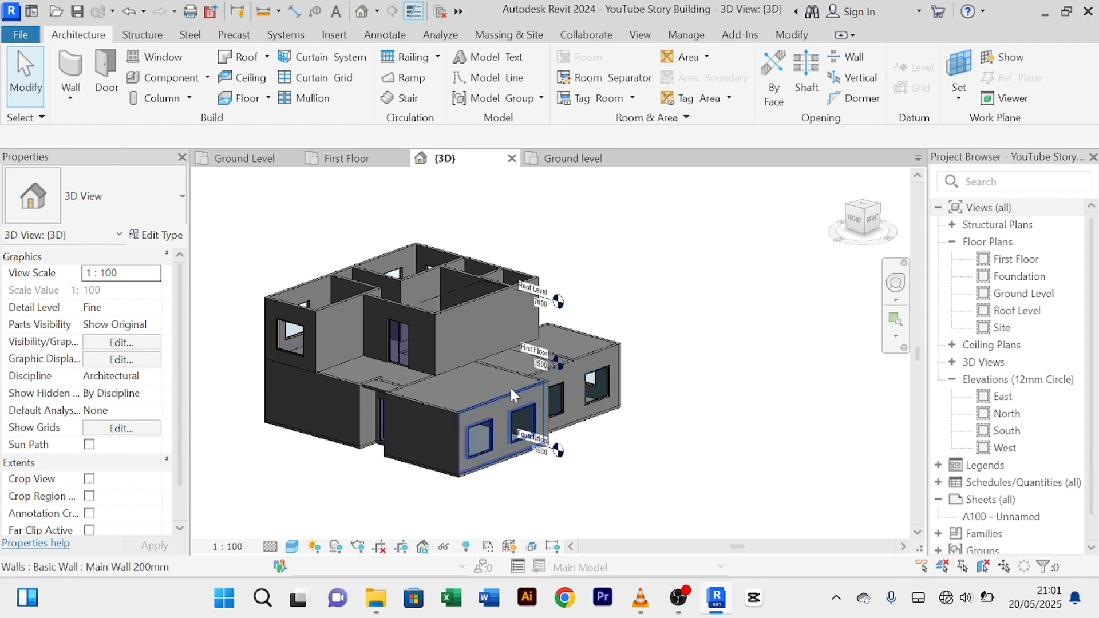
{"action": "scroll", "coordinate": [472, 365], "scroll_direction": "up", "scroll_amount": 3}
{"action": "scroll", "coordinate": [642, 243], "scroll_direction": "down", "scroll_amount": 2}
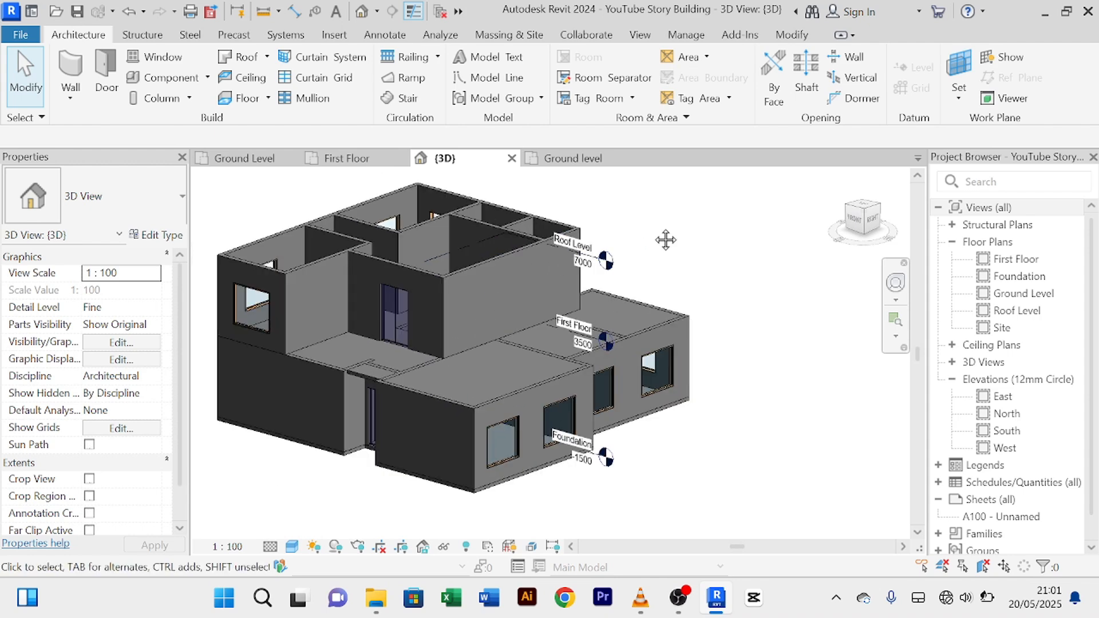
{"action": "left_click", "coordinate": [242, 158]}
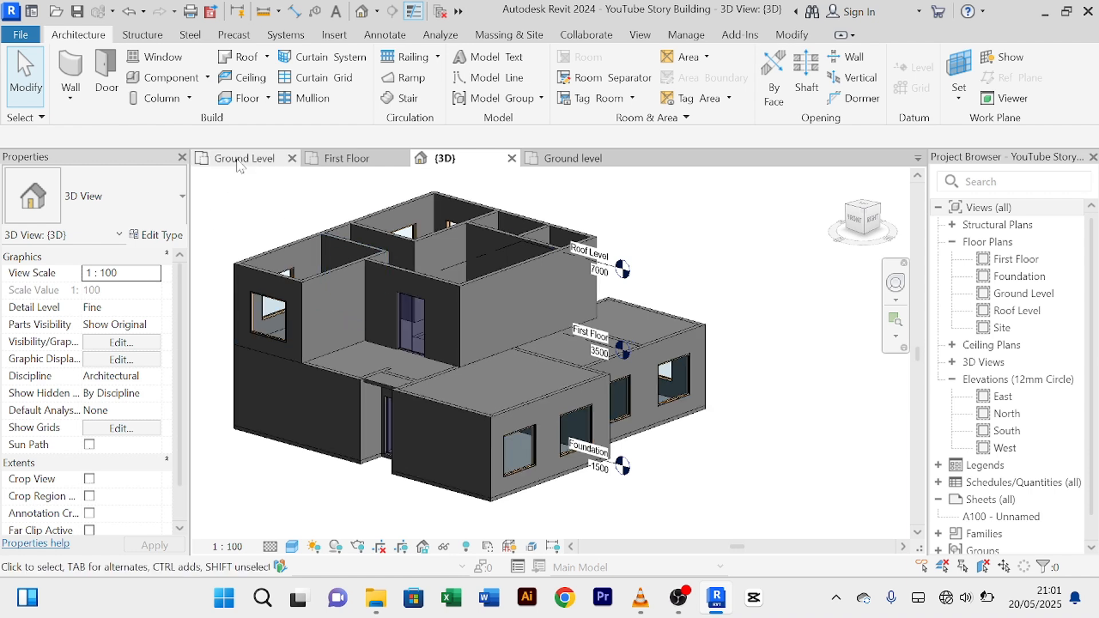
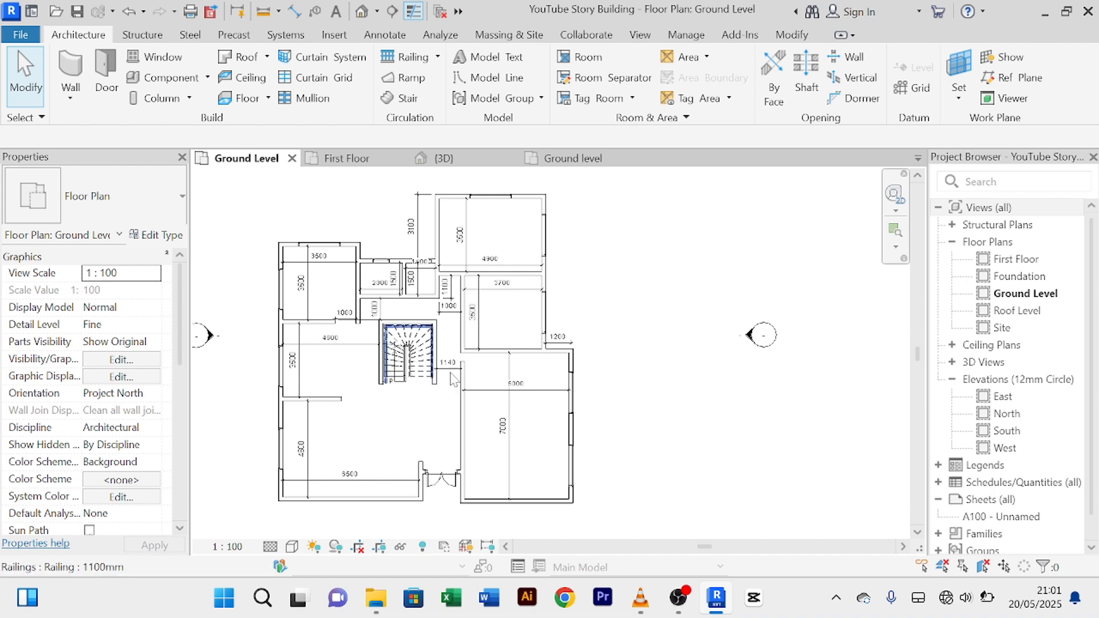
Step: Copy the double sliding door from the 1 Story Building Project's ground plan and return to YouTube Story Building
{"action": "left_click", "coordinate": [581, 164]}
{"action": "middle_click_drag", "start_coordinate": [628, 387], "coordinate": [442, 306]}
{"action": "middle_click_drag", "start_coordinate": [548, 437], "coordinate": [493, 368]}
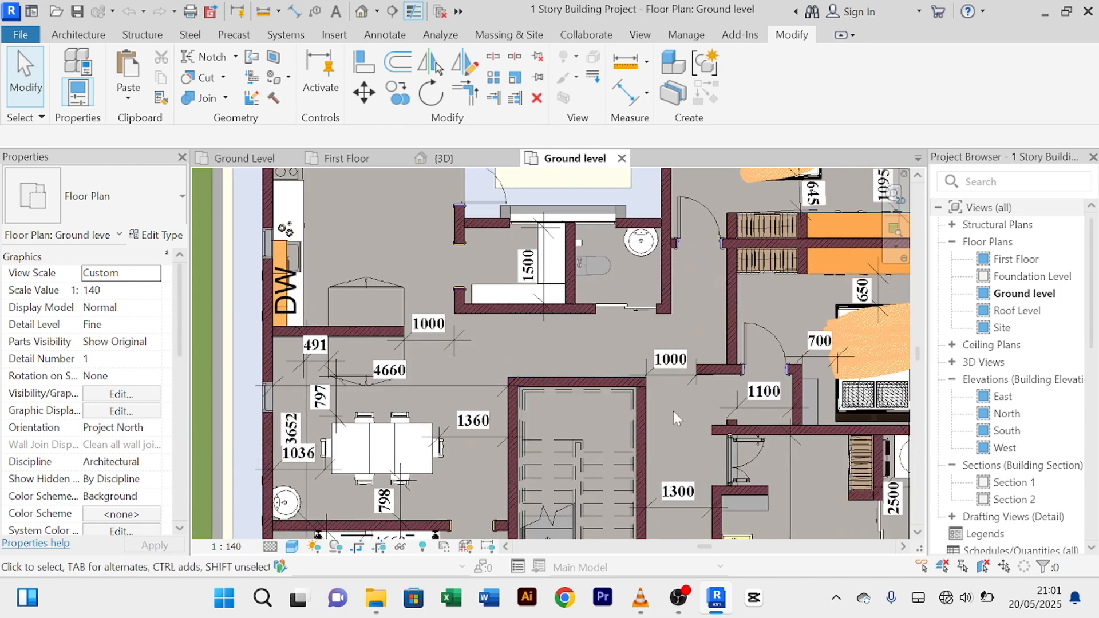
{"action": "middle_click_drag", "start_coordinate": [756, 342], "coordinate": [717, 230]}
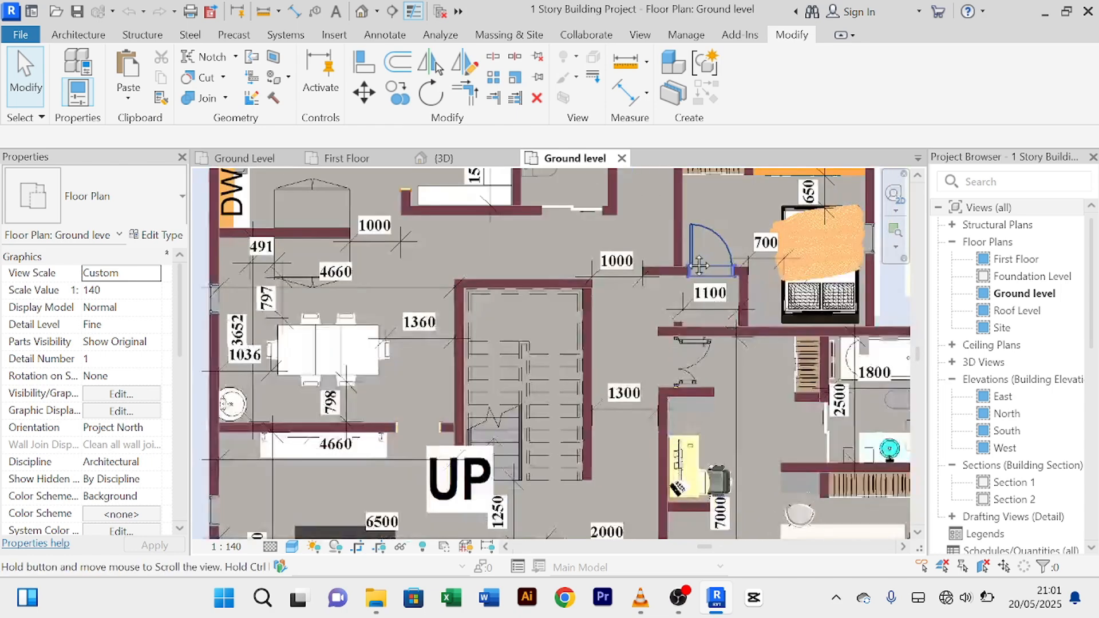
{"action": "scroll", "coordinate": [722, 360], "scroll_direction": "down", "scroll_amount": 2}
{"action": "scroll", "coordinate": [722, 360], "scroll_direction": "up", "scroll_amount": 4}
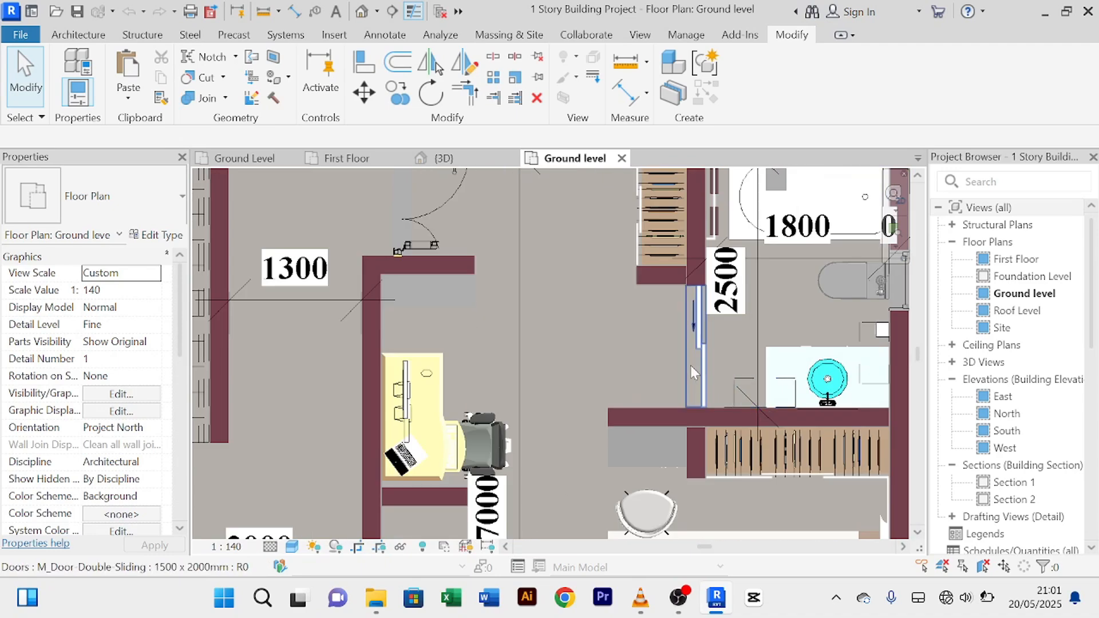
{"action": "left_click", "coordinate": [696, 367]}
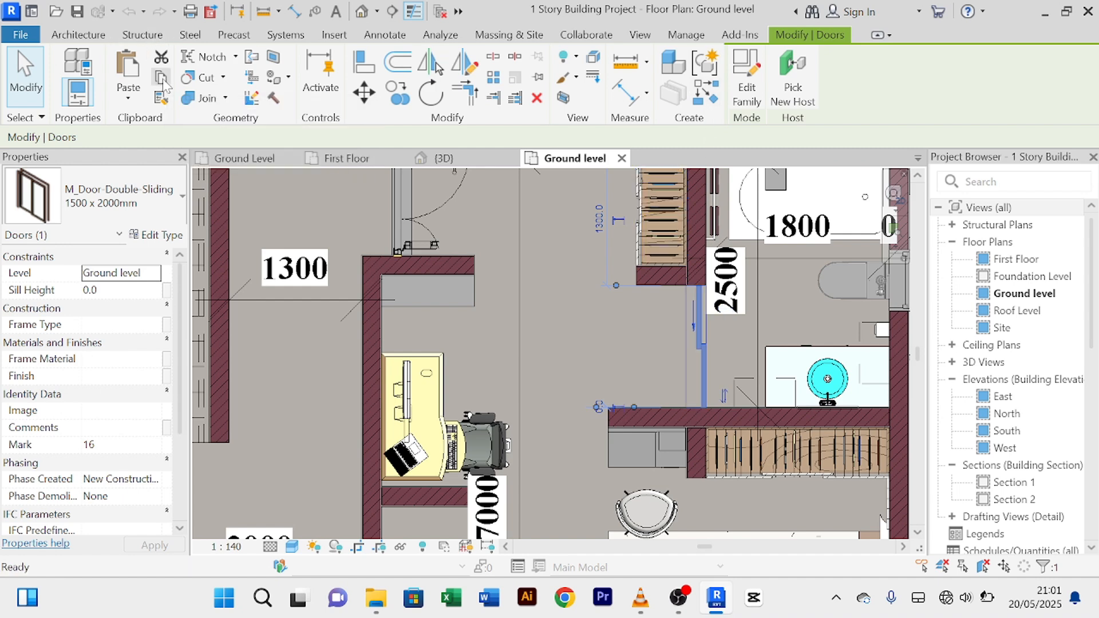
{"action": "left_click", "coordinate": [239, 162]}
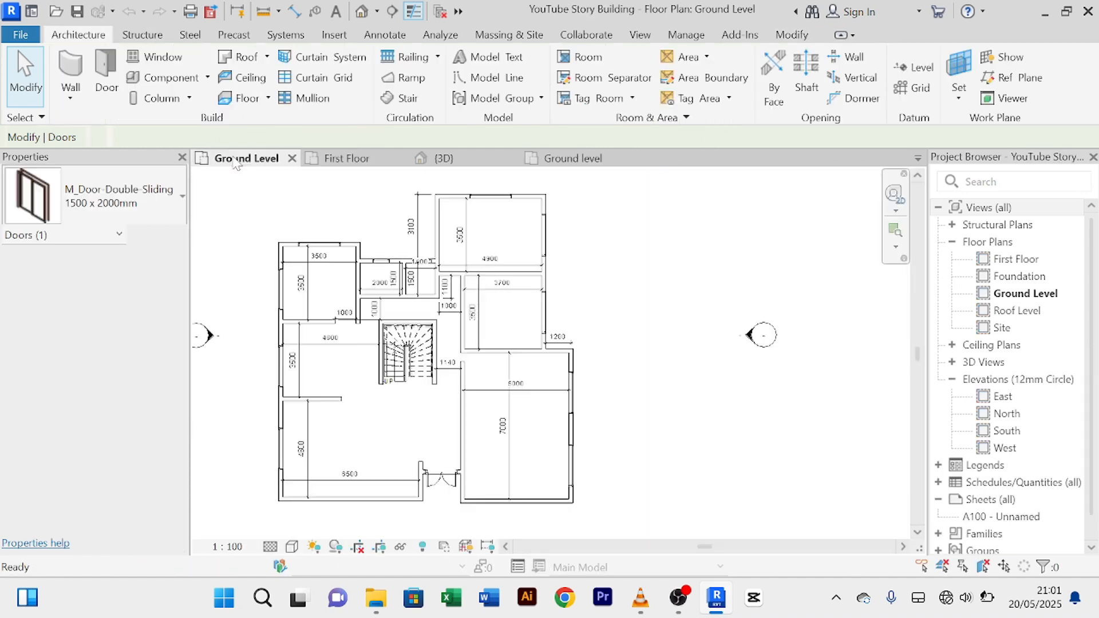
Step: Paste the M_Door-Double-Sliding 1500 x 2000mm door, accepting duplicate types, onto the wall near rooms 1400 and 4900
{"action": "left_click", "coordinate": [103, 76]}
{"action": "left_click", "coordinate": [129, 77]}
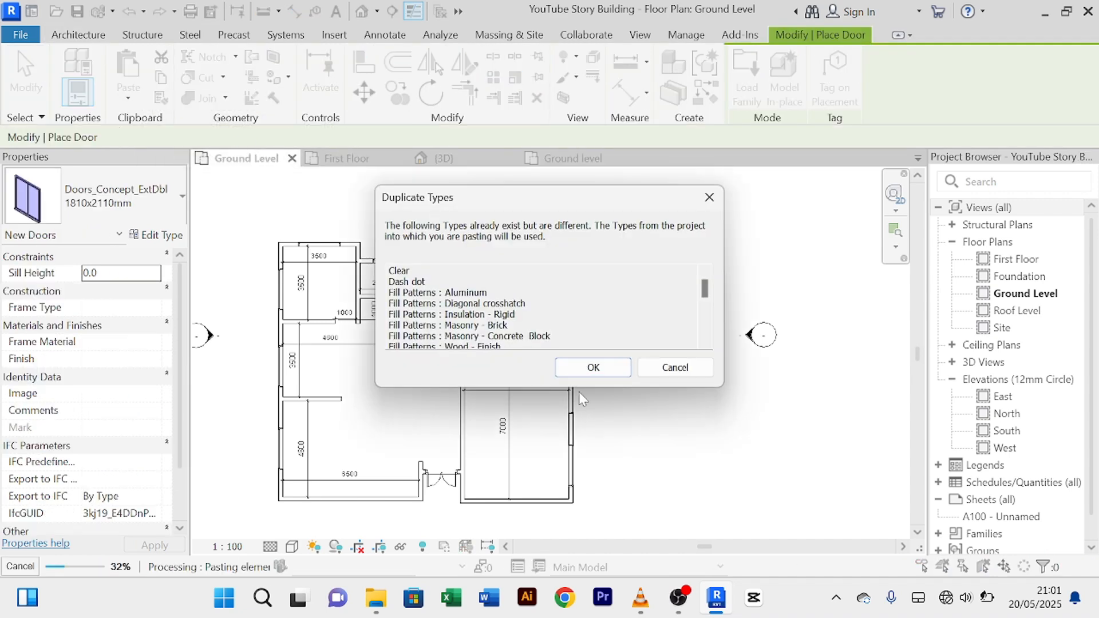
{"action": "left_click", "coordinate": [593, 367]}
{"action": "scroll", "coordinate": [494, 326], "scroll_direction": "up", "scroll_amount": 5}
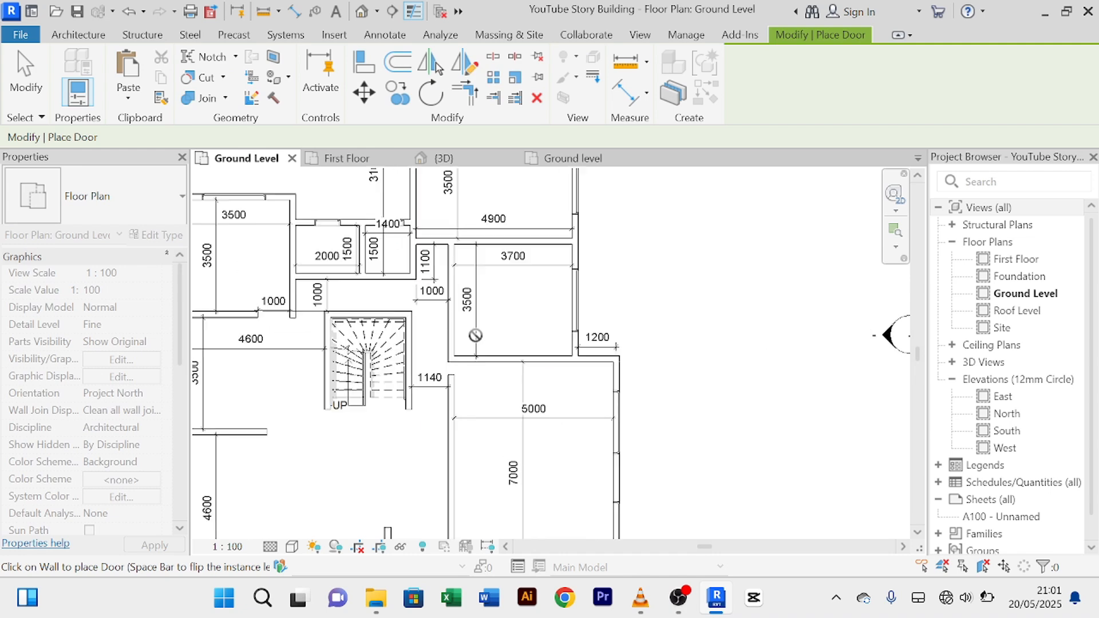
{"action": "middle_click_drag", "start_coordinate": [494, 327], "coordinate": [534, 436]}
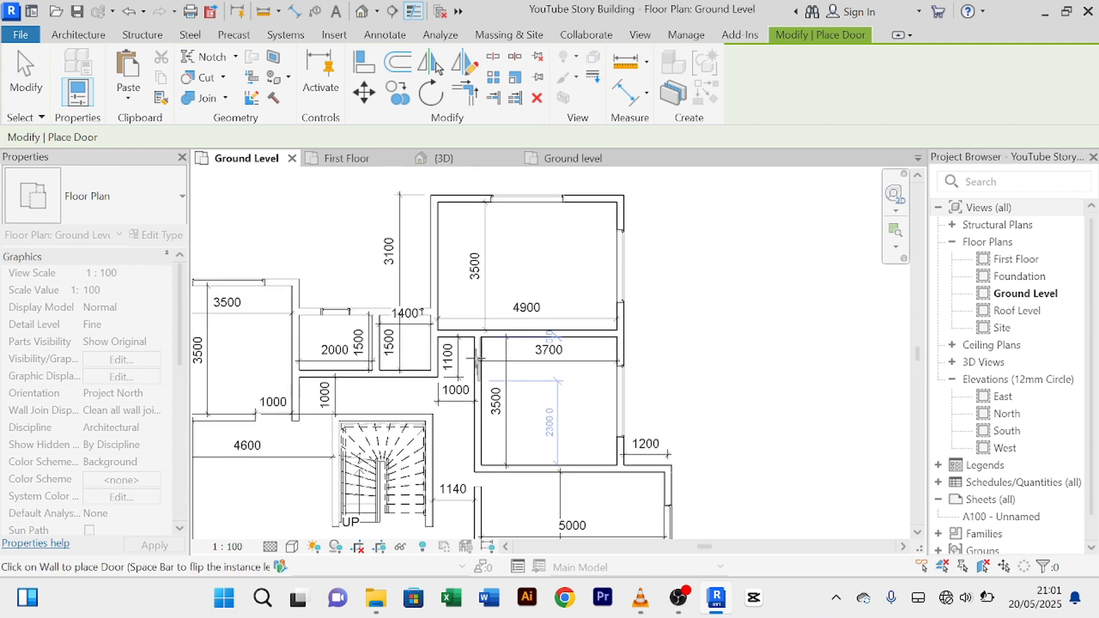
{"action": "scroll", "coordinate": [435, 316], "scroll_direction": "up", "scroll_amount": 4}
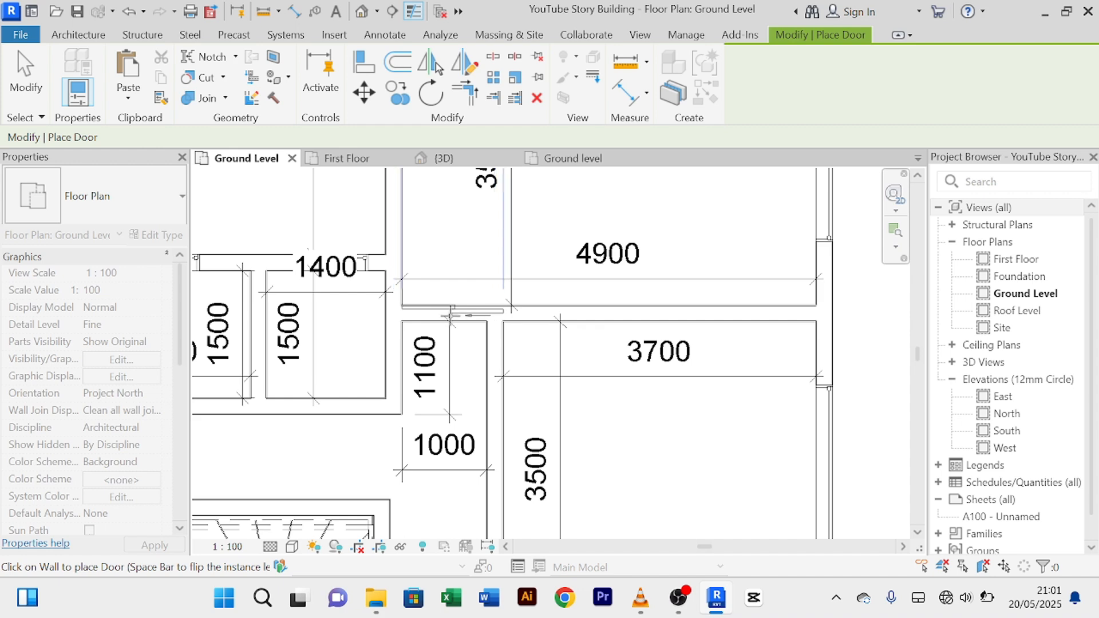
{"action": "scroll", "coordinate": [449, 314], "scroll_direction": "down", "scroll_amount": 3}
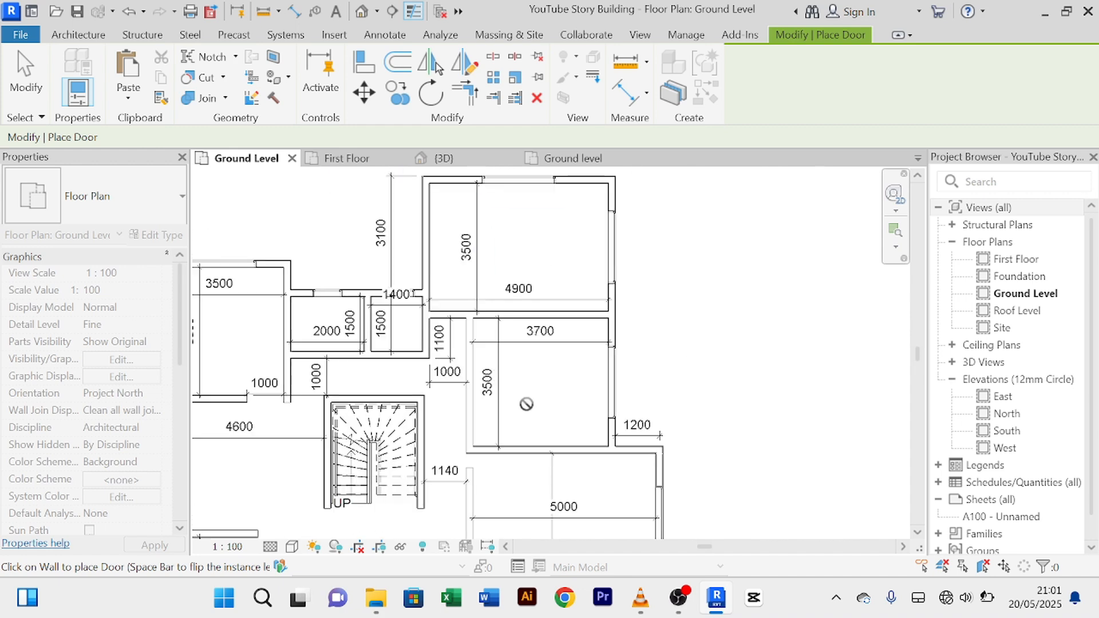
{"action": "scroll", "coordinate": [440, 328], "scroll_direction": "up", "scroll_amount": 3}
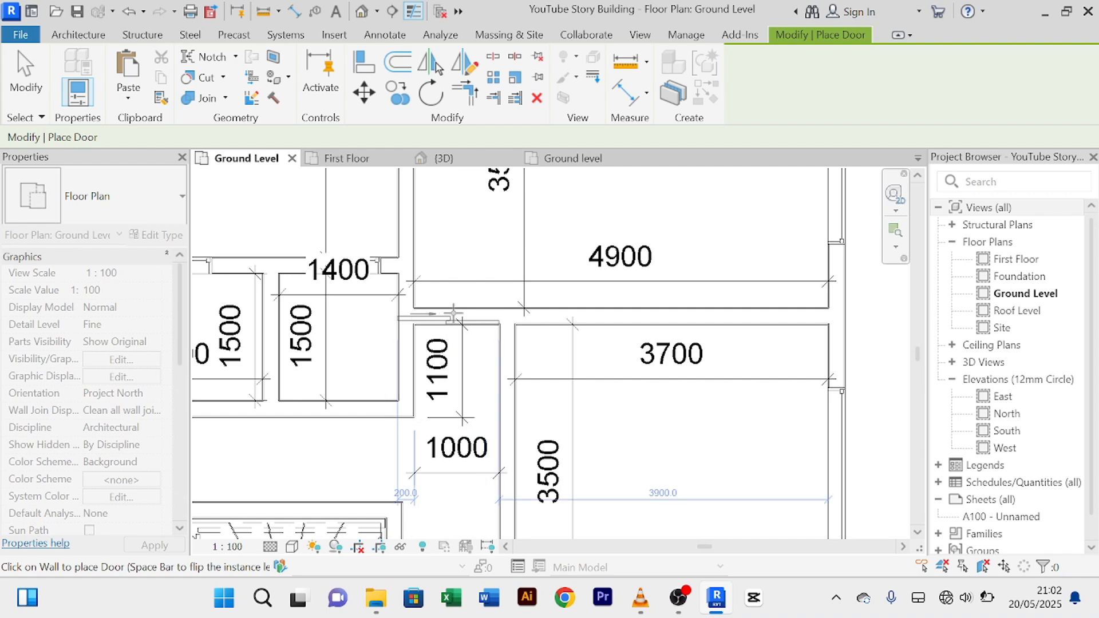
{"action": "left_click", "coordinate": [516, 297]}
{"action": "right_click", "coordinate": [474, 256]}
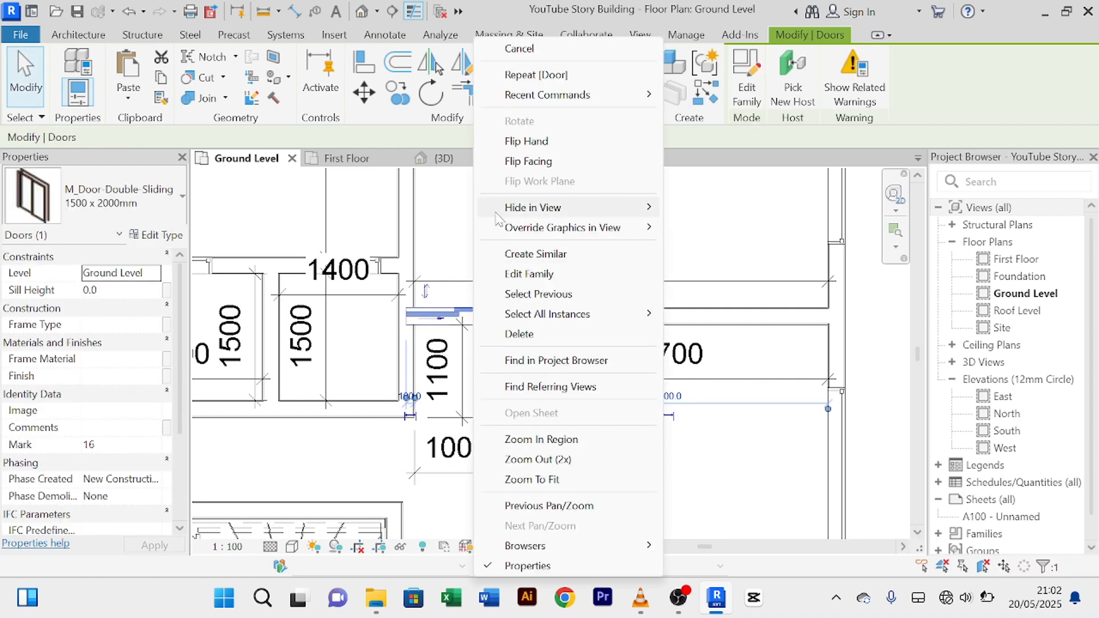
Step: Change the double sliding door type's Width from 1200 to 900 mm
{"action": "left_click", "coordinate": [531, 50]}
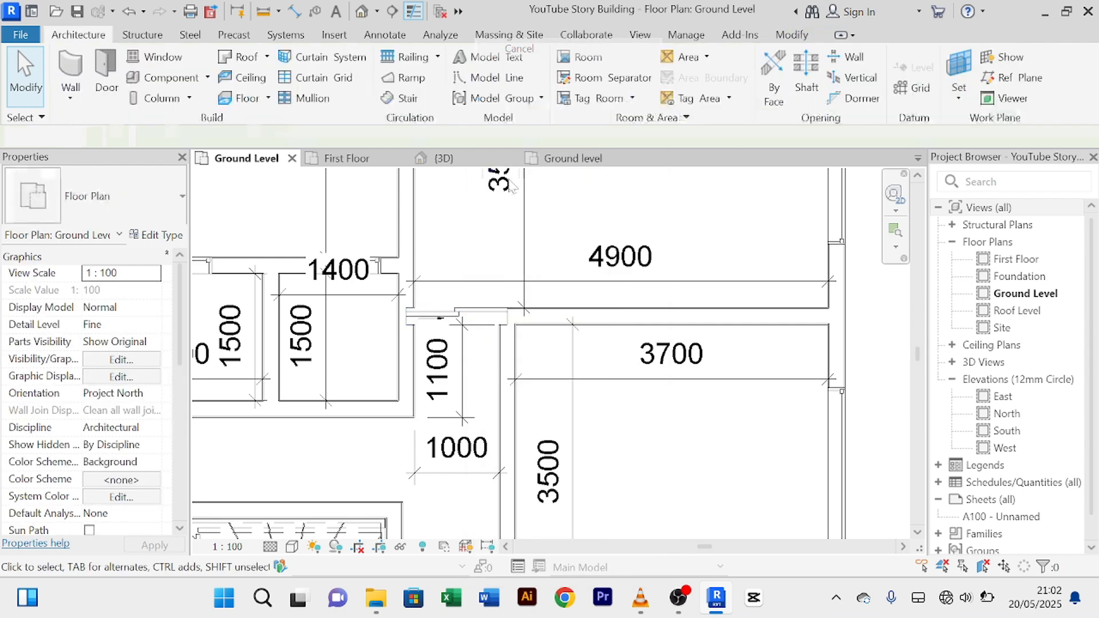
{"action": "right_click", "coordinate": [490, 237]}
{"action": "left_click", "coordinate": [532, 240]}
{"action": "scroll", "coordinate": [489, 320], "scroll_direction": "up", "scroll_amount": 3}
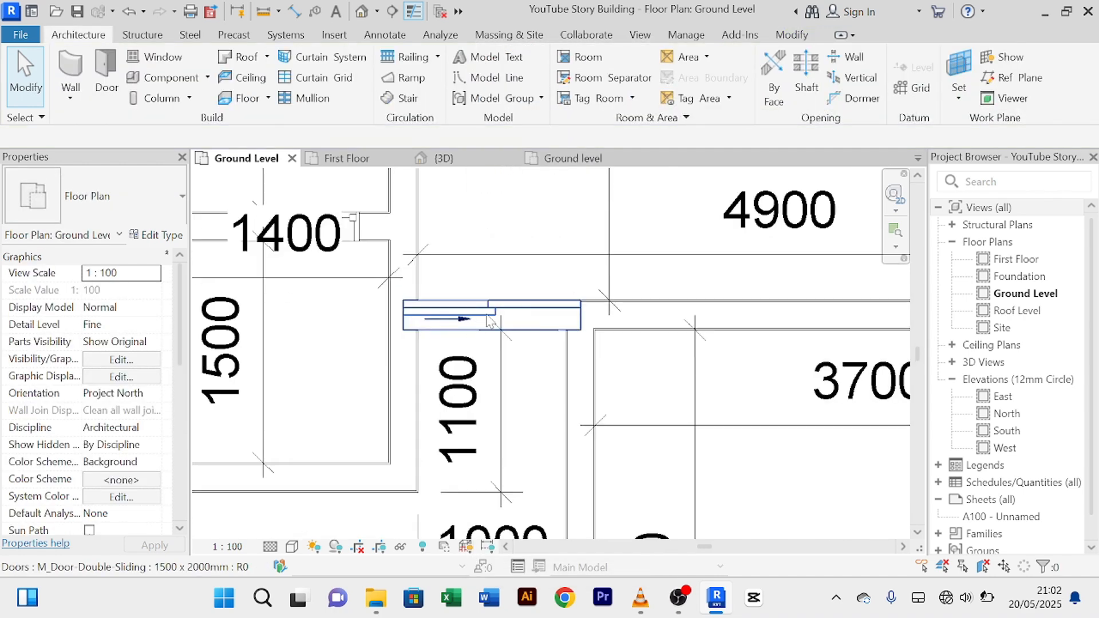
{"action": "left_click", "coordinate": [522, 314]}
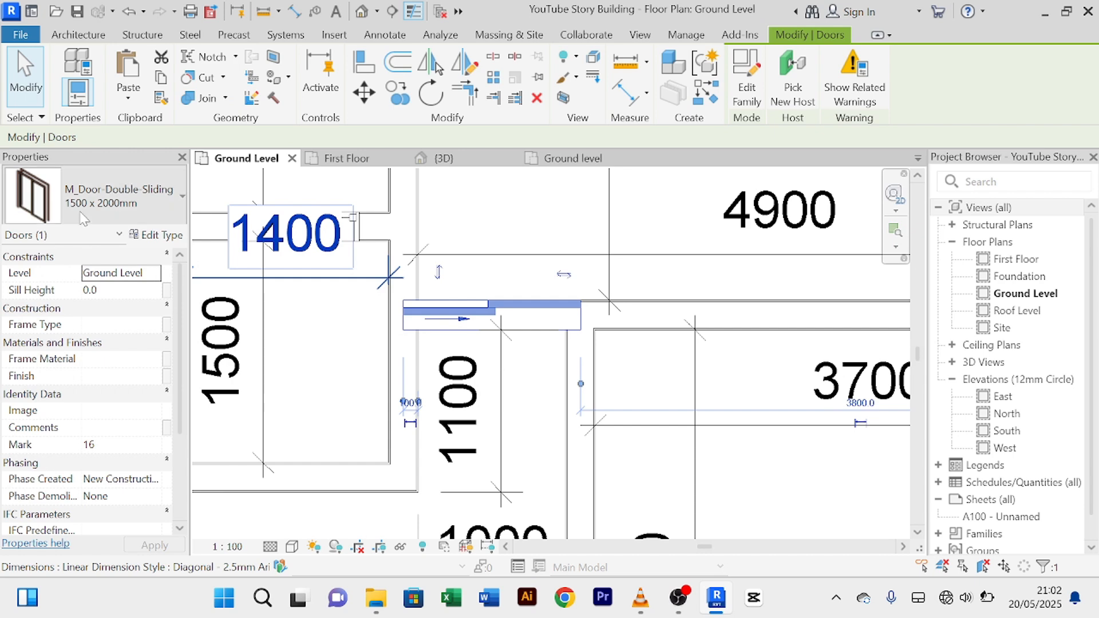
{"action": "left_click", "coordinate": [156, 234]}
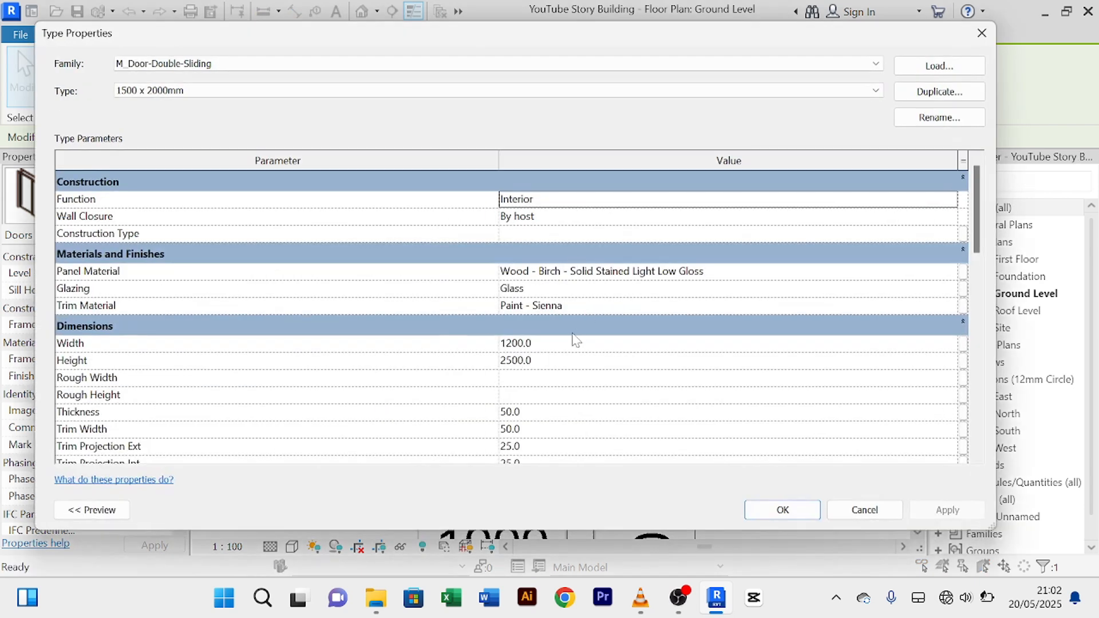
{"action": "left_click", "coordinate": [514, 344]}
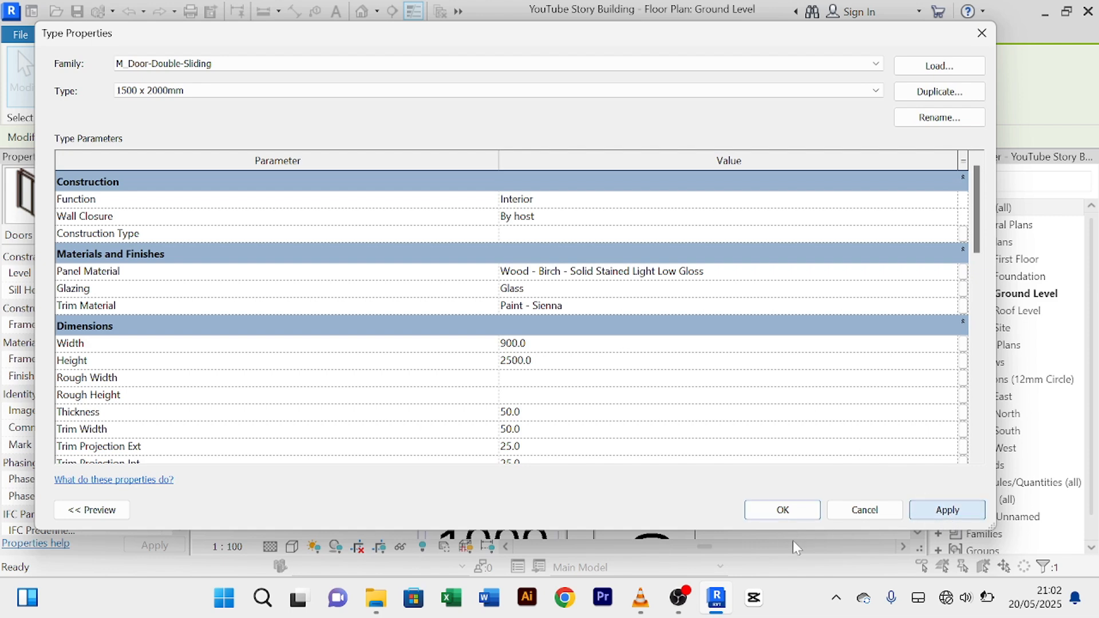
{"action": "left_click", "coordinate": [780, 511]}
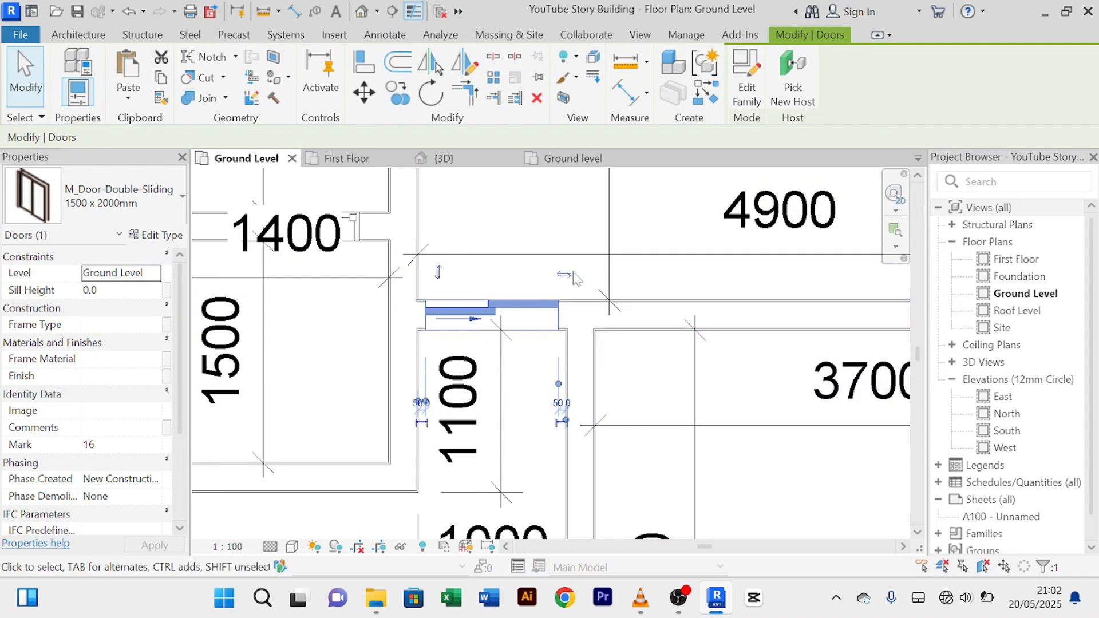
{"action": "left_click", "coordinate": [569, 229]}
Step: Use Create Similar to place a second 900 mm sliding door between the 1100 corridor and 3700 room
{"action": "scroll", "coordinate": [564, 226], "scroll_direction": "down", "scroll_amount": 3}
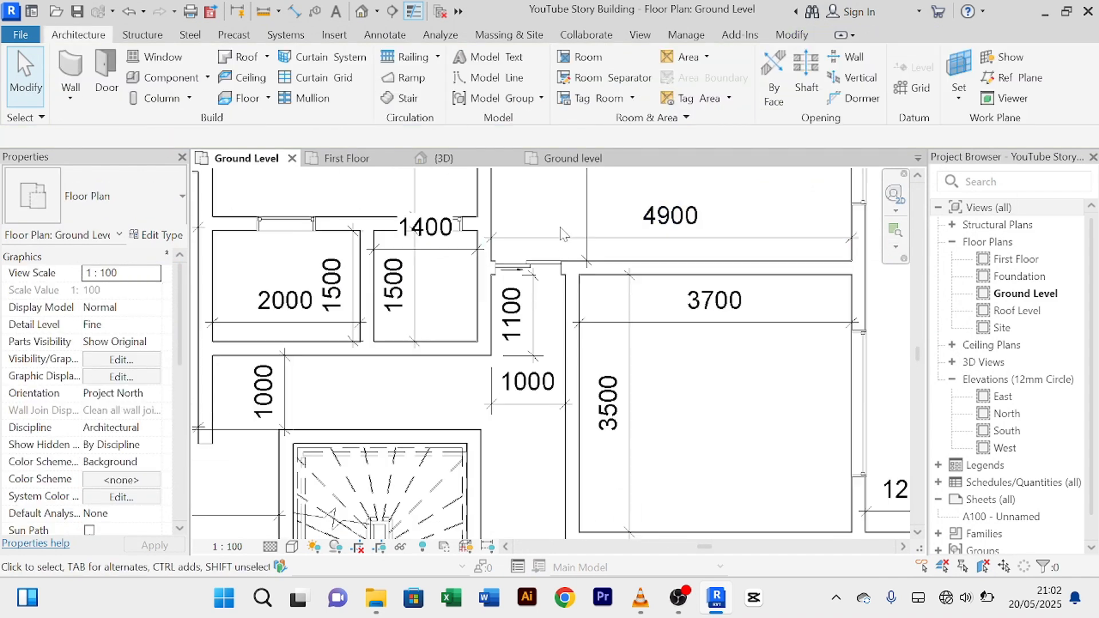
{"action": "left_click", "coordinate": [549, 267]}
{"action": "scroll", "coordinate": [547, 264], "scroll_direction": "down", "scroll_amount": 1}
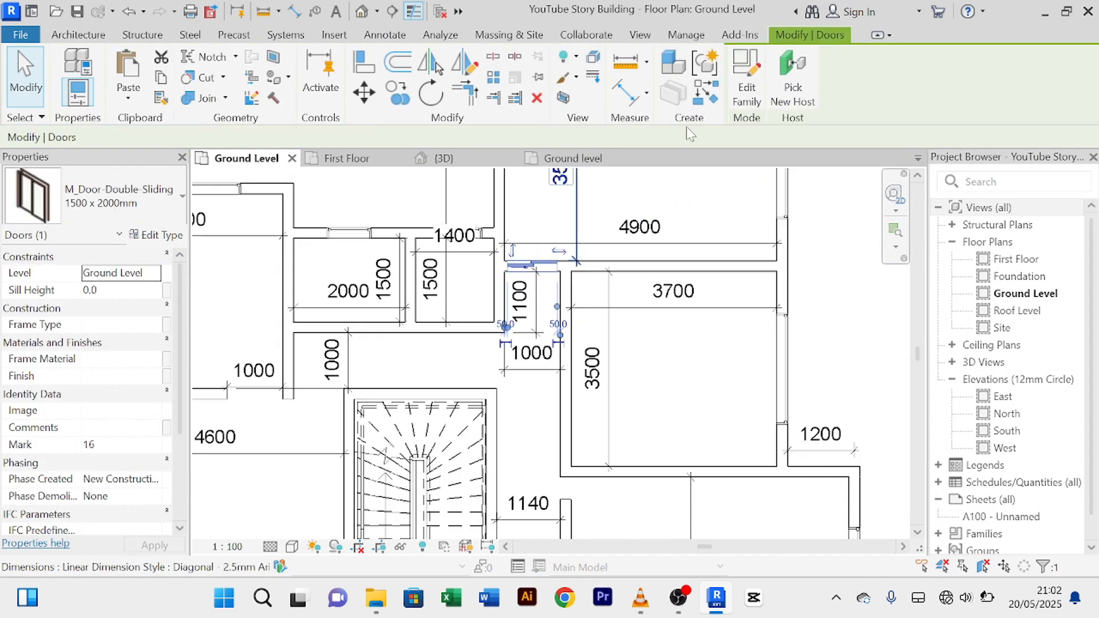
{"action": "left_click", "coordinate": [712, 96]}
{"action": "scroll", "coordinate": [688, 348], "scroll_direction": "down", "scroll_amount": 2}
{"action": "middle_click_drag", "start_coordinate": [700, 370], "coordinate": [653, 274]}
{"action": "scroll", "coordinate": [652, 345], "scroll_direction": "up", "scroll_amount": 1}
{"action": "middle_click_drag", "start_coordinate": [621, 348], "coordinate": [626, 486]}
{"action": "scroll", "coordinate": [575, 341], "scroll_direction": "up", "scroll_amount": 2}
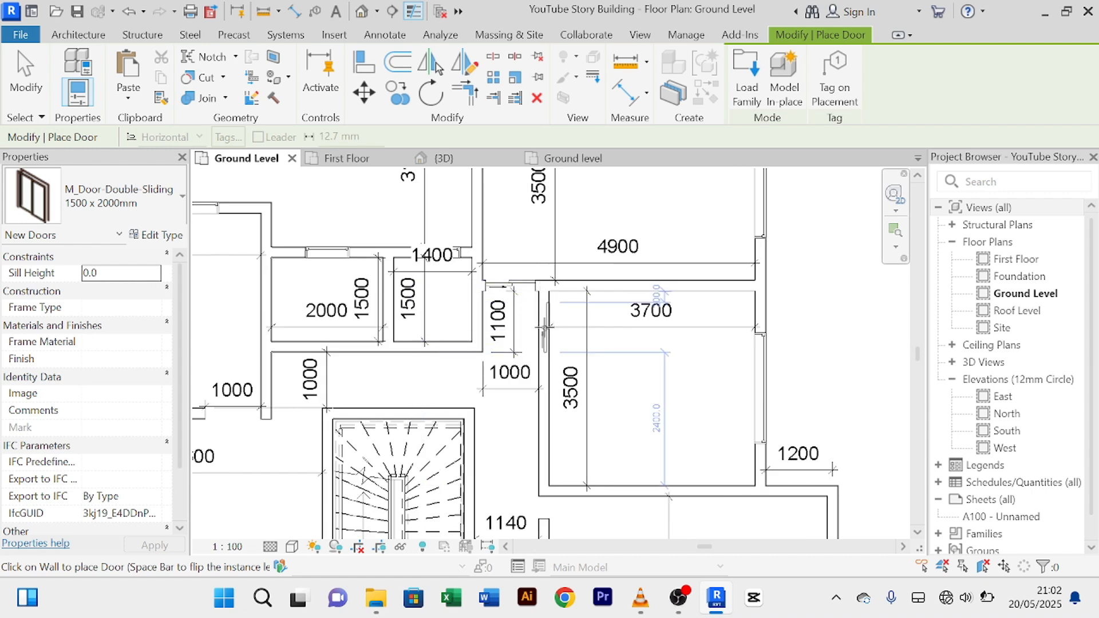
{"action": "left_click", "coordinate": [542, 328]}
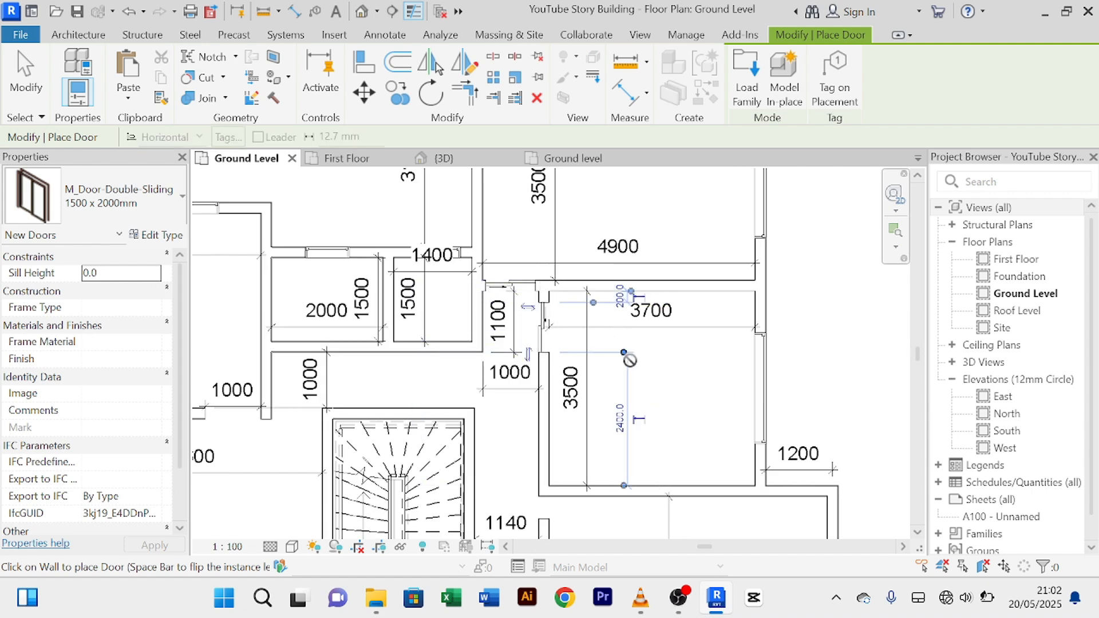
{"action": "scroll", "coordinate": [630, 359], "scroll_direction": "down", "scroll_amount": 4}
{"action": "middle_click_drag", "start_coordinate": [650, 372], "coordinate": [642, 237]}
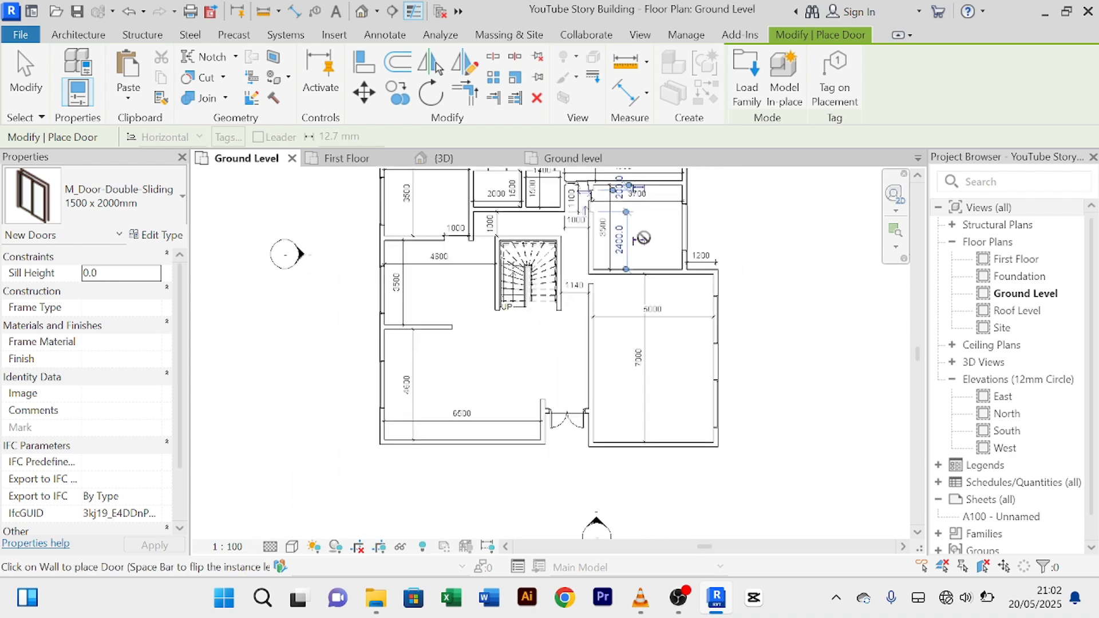
{"action": "middle_click_drag", "start_coordinate": [627, 309], "coordinate": [567, 395]}
{"action": "right_click", "coordinate": [758, 254]}
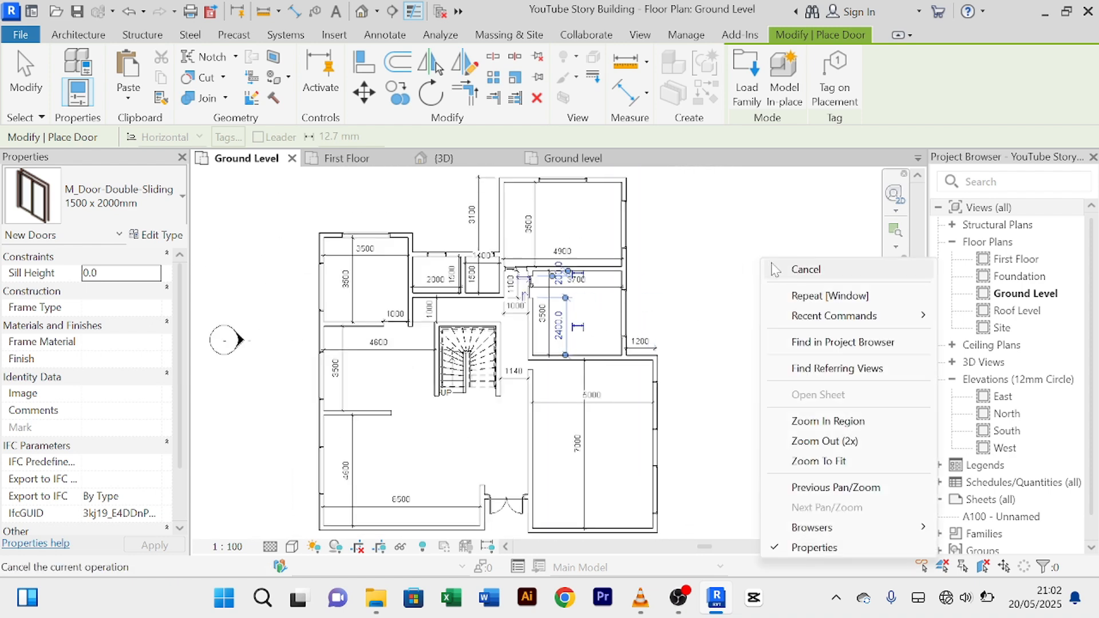
{"action": "left_click", "coordinate": [792, 255]}
{"action": "scroll", "coordinate": [513, 411], "scroll_direction": "up", "scroll_amount": 3}
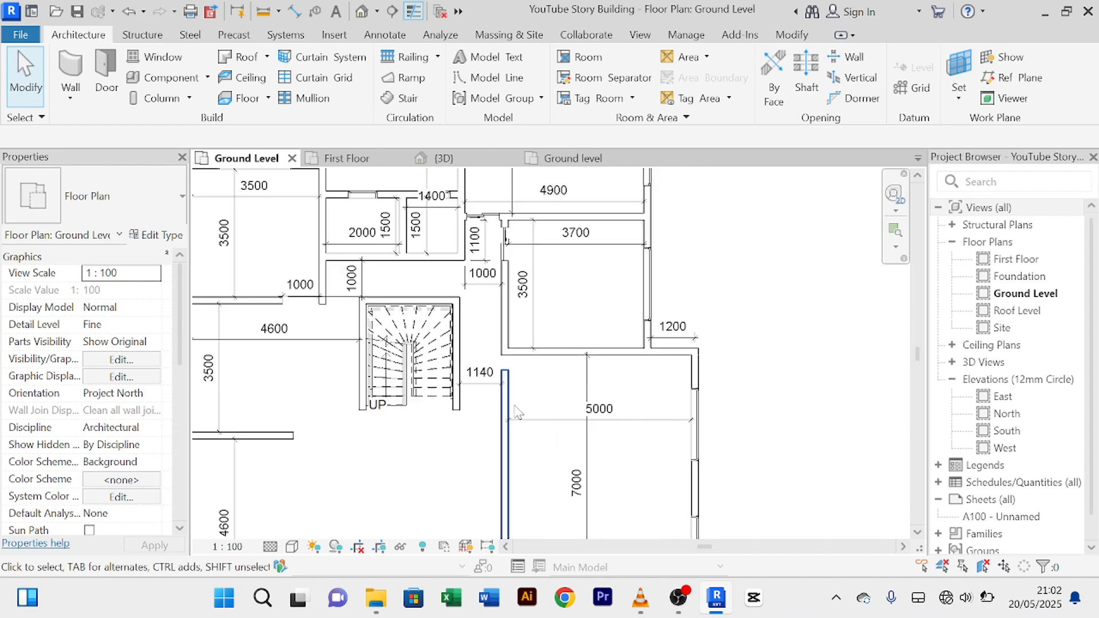
Step: Drag the top end of the wall beside the 5000 room up to join the upper wall
{"action": "left_click", "coordinate": [505, 385]}
{"action": "scroll", "coordinate": [505, 382], "scroll_direction": "up", "scroll_amount": 2}
{"action": "left_click_drag", "start_coordinate": [504, 357], "coordinate": [504, 329]}
{"action": "scroll", "coordinate": [712, 373], "scroll_direction": "down", "scroll_amount": 2}
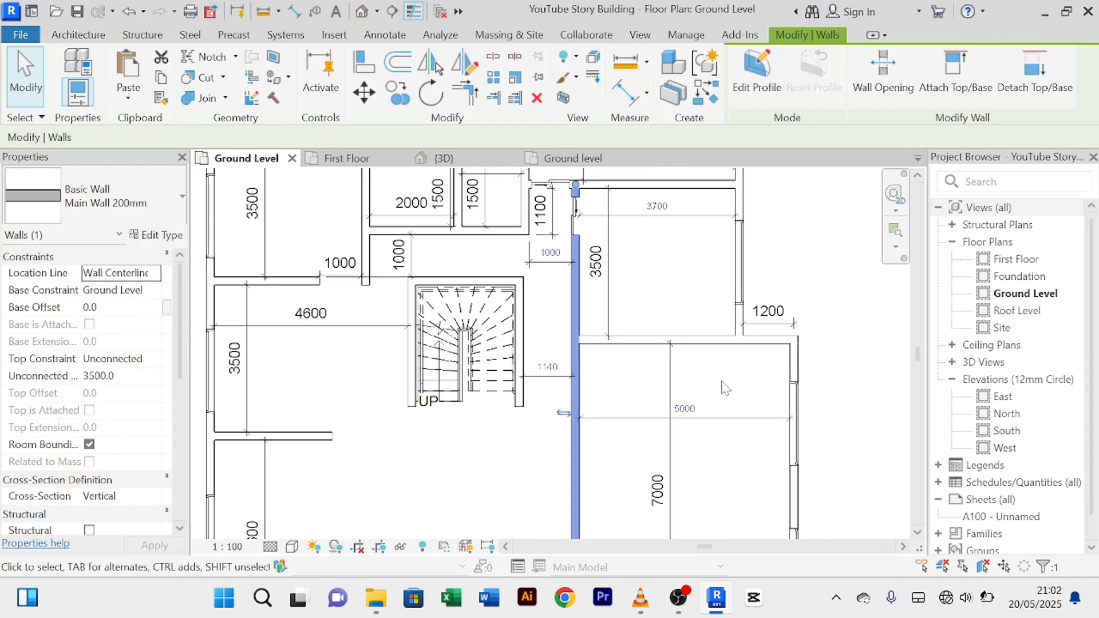
{"action": "left_click", "coordinate": [721, 379]}
Step: Pan and zoom the Ground Level plan to recentre the rooms
{"action": "scroll", "coordinate": [720, 378], "scroll_direction": "down", "scroll_amount": 2}
{"action": "middle_click_drag", "start_coordinate": [719, 377], "coordinate": [626, 230]}
{"action": "scroll", "coordinate": [639, 356], "scroll_direction": "down", "scroll_amount": 2}
{"action": "middle_click_drag", "start_coordinate": [643, 364], "coordinate": [644, 418]}
{"action": "scroll", "coordinate": [630, 403], "scroll_direction": "up", "scroll_amount": 2}
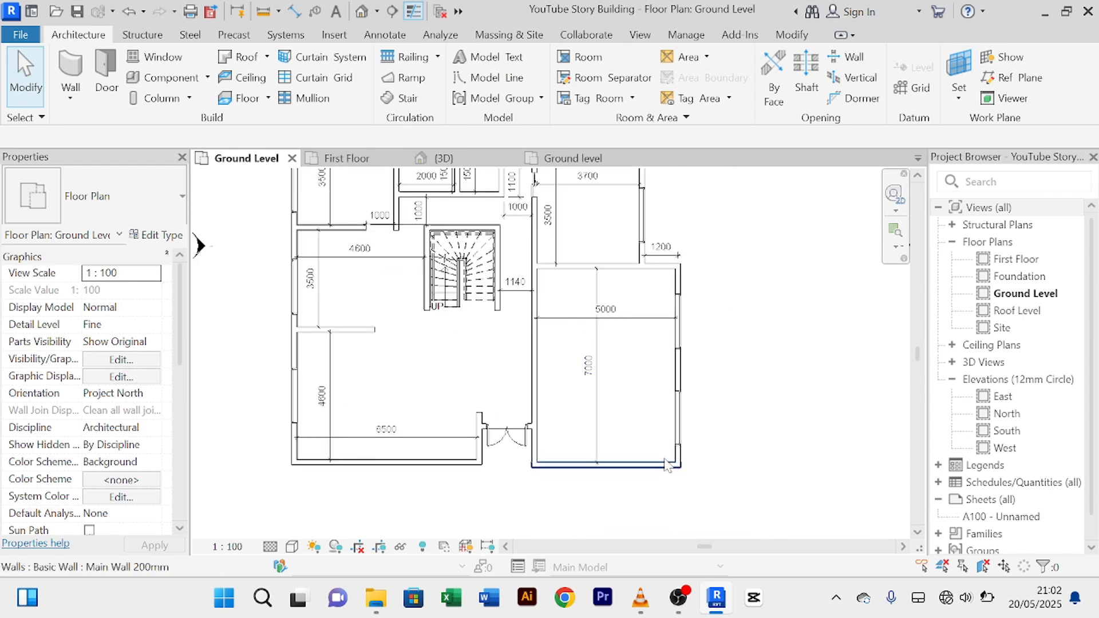
{"action": "scroll", "coordinate": [632, 398], "scroll_direction": "down", "scroll_amount": 1}
{"action": "middle_click_drag", "start_coordinate": [639, 399], "coordinate": [637, 451]}
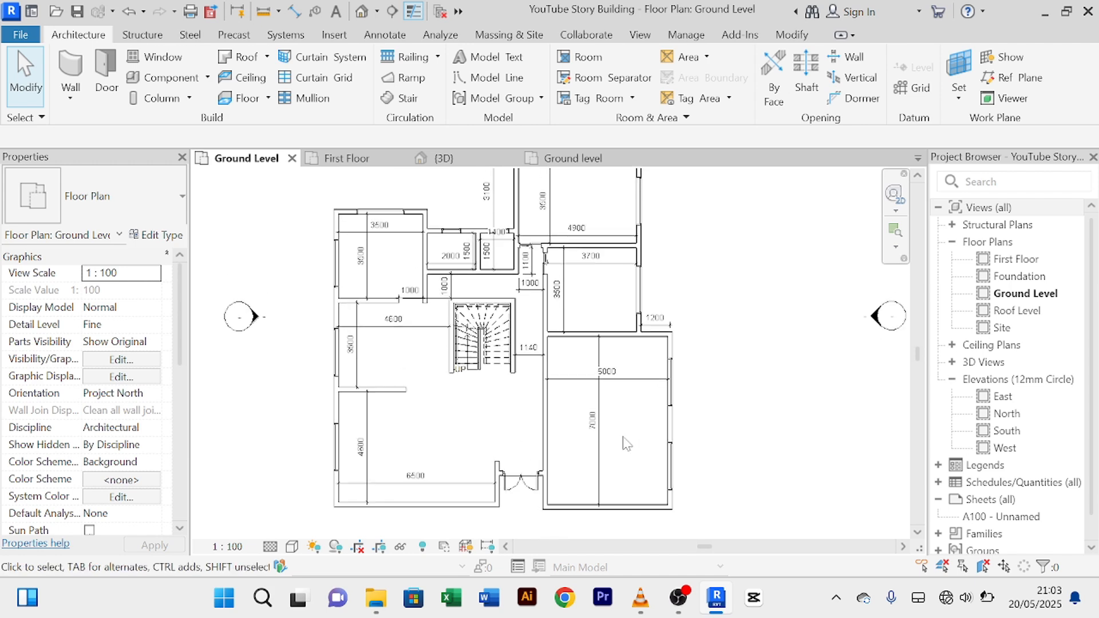
{"action": "scroll", "coordinate": [624, 422], "scroll_direction": "up", "scroll_amount": 1}
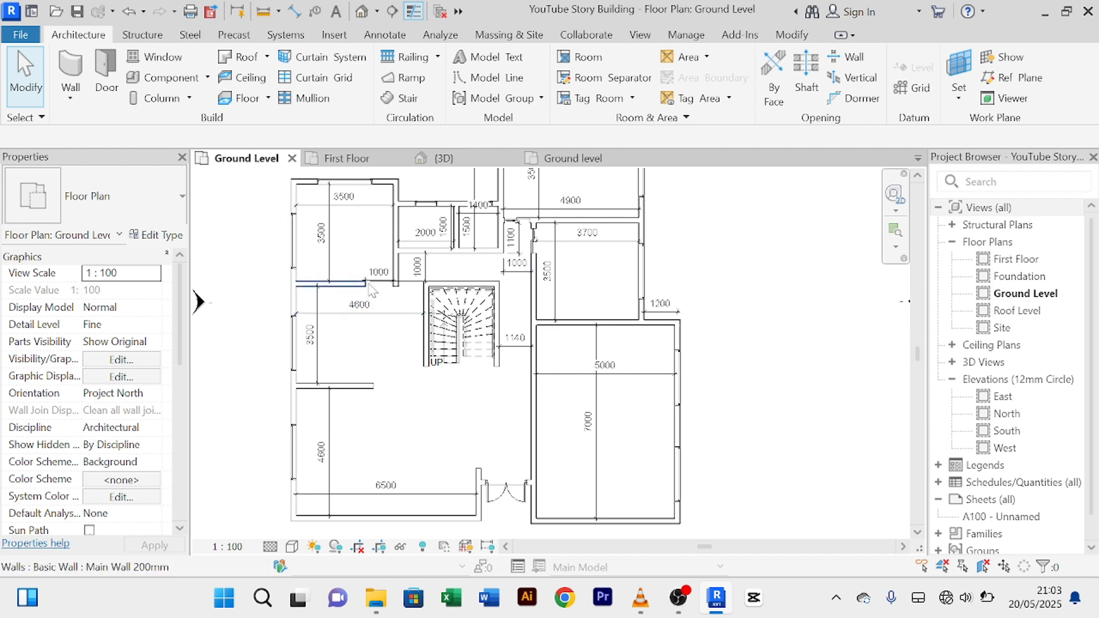
{"action": "scroll", "coordinate": [375, 288], "scroll_direction": "up", "scroll_amount": 4}
{"action": "scroll", "coordinate": [405, 280], "scroll_direction": "down", "scroll_amount": 2}
{"action": "middle_click_drag", "start_coordinate": [409, 302], "coordinate": [404, 359]}
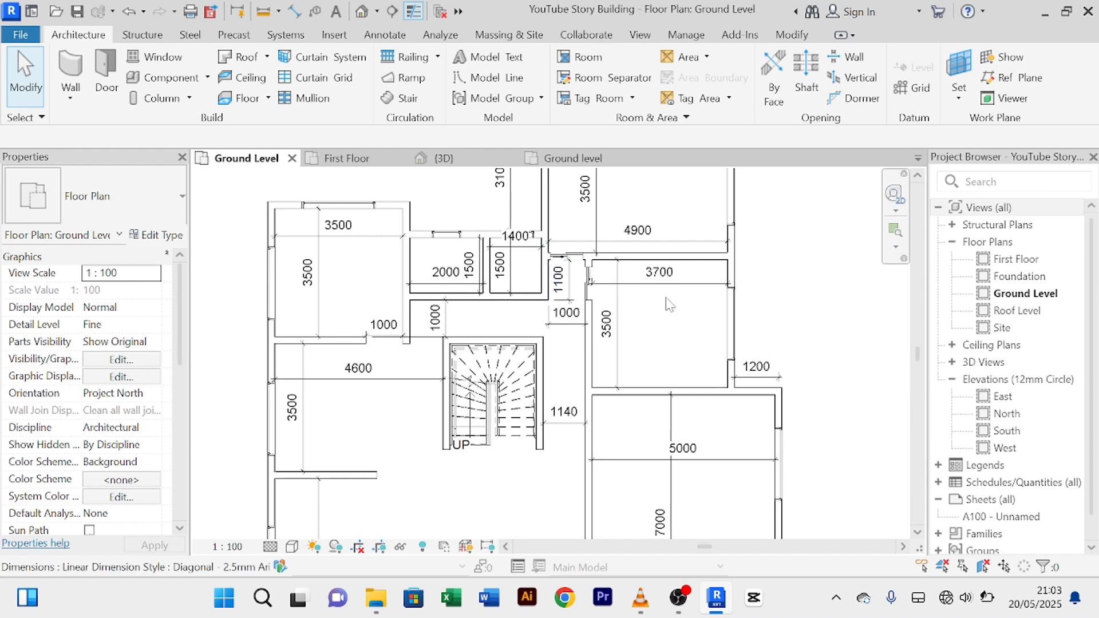
Step: Copy the single interior door from the other project's ground plan and return to YouTube Story Building
{"action": "left_click", "coordinate": [568, 160]}
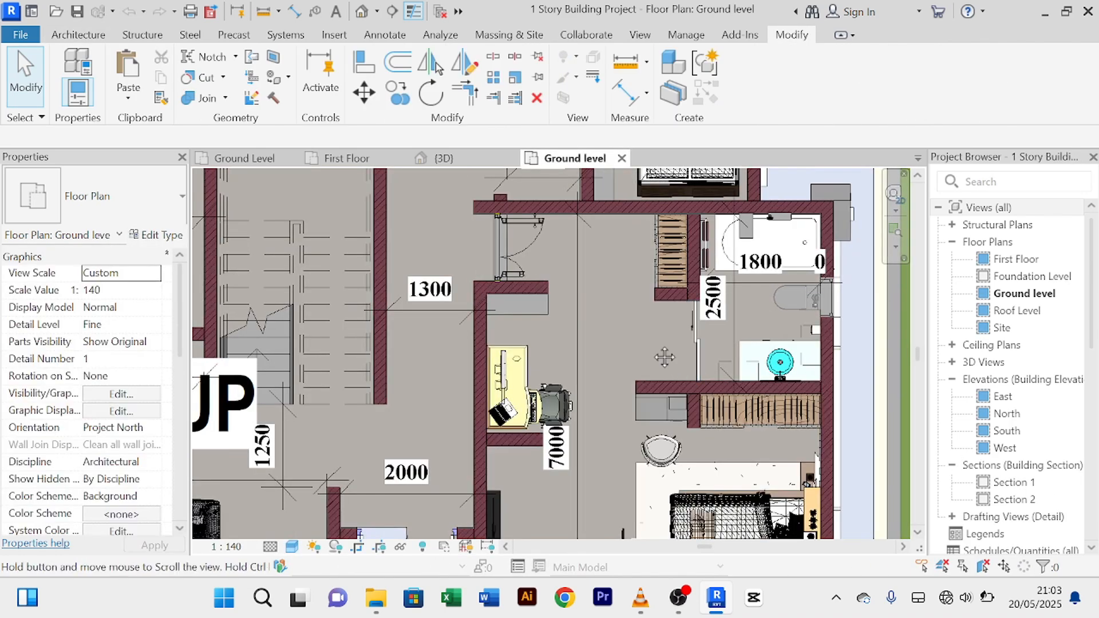
{"action": "middle_click_drag", "start_coordinate": [663, 357], "coordinate": [662, 443]}
{"action": "scroll", "coordinate": [593, 312], "scroll_direction": "down", "scroll_amount": 2}
{"action": "left_click", "coordinate": [582, 232]}
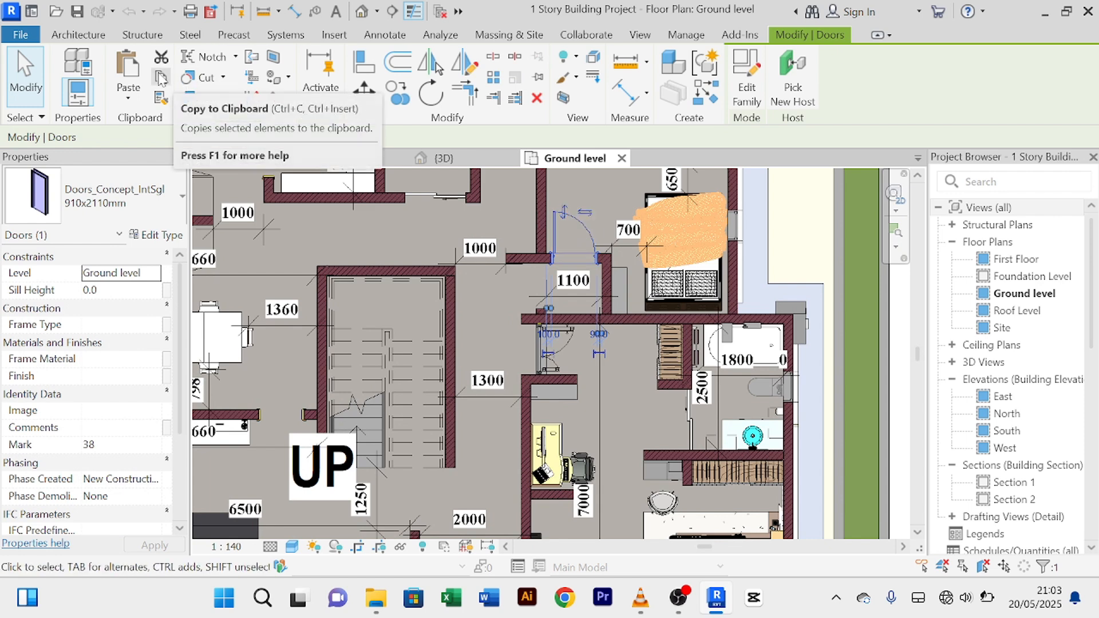
{"action": "left_click", "coordinate": [231, 163]}
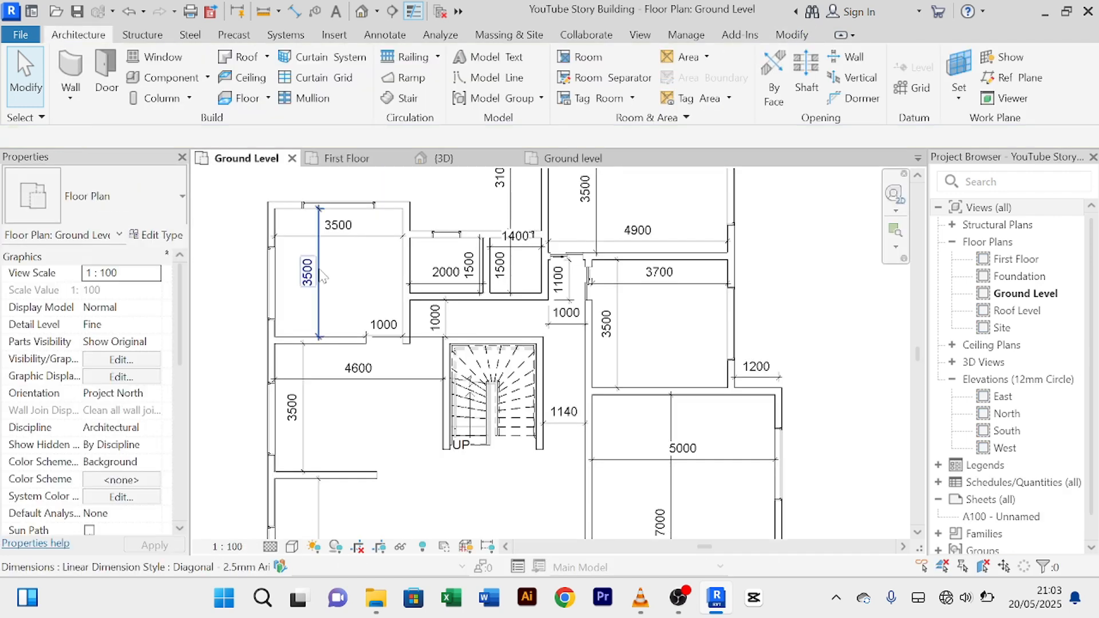
Step: Paste the 910 x 2110 mm swing door, accepting duplicate types, into the wall by the 1140 dimension
{"action": "left_click", "coordinate": [105, 75]}
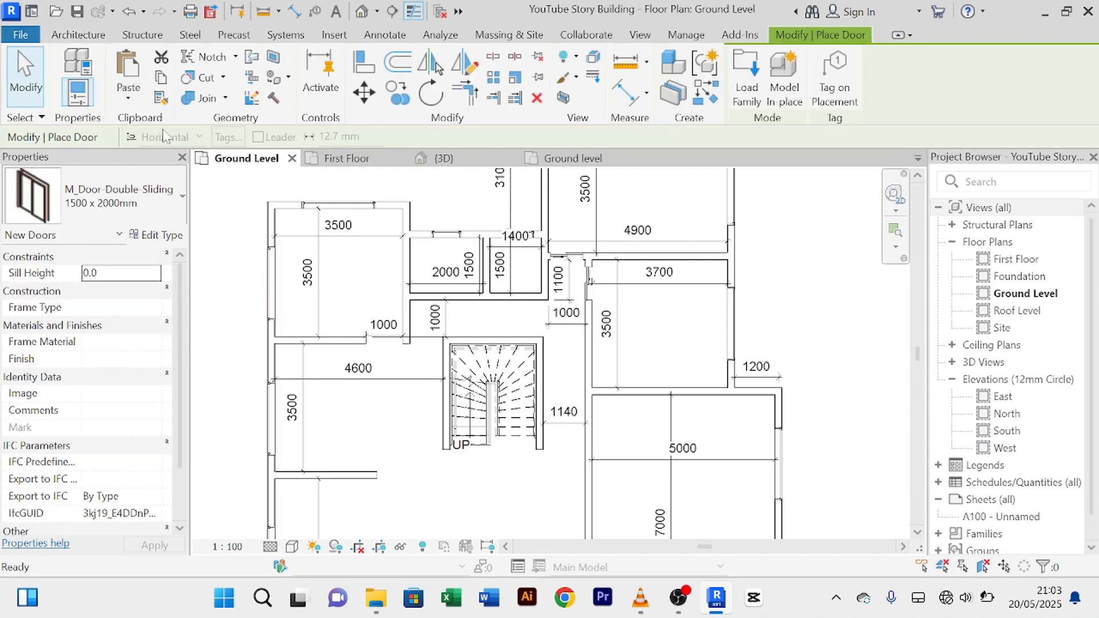
{"action": "left_click", "coordinate": [127, 75]}
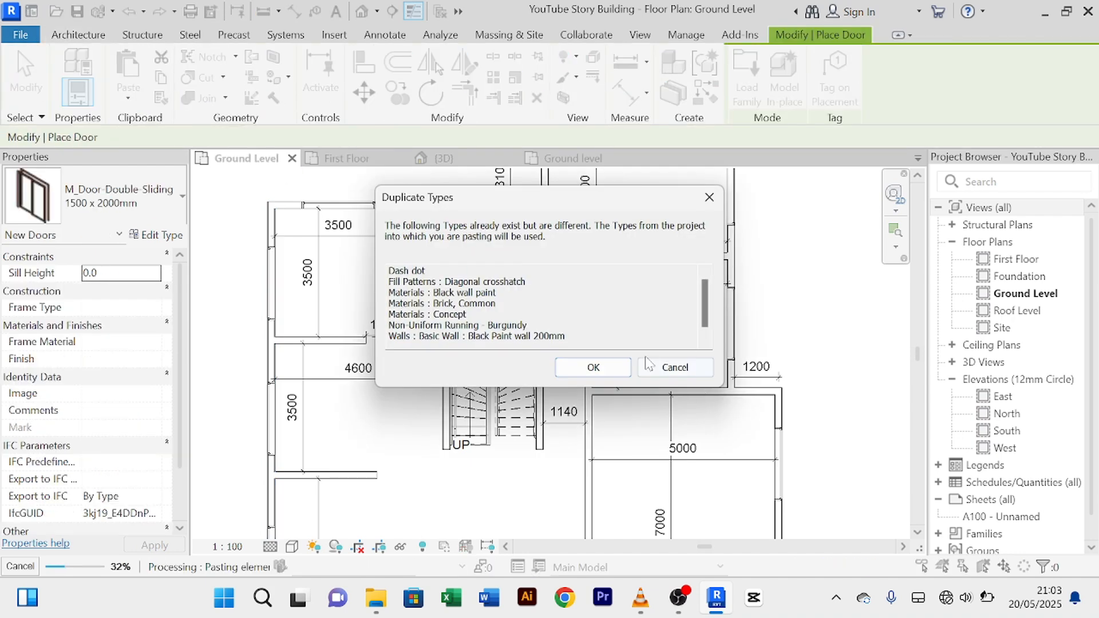
{"action": "left_click", "coordinate": [594, 368]}
{"action": "scroll", "coordinate": [595, 404], "scroll_direction": "up", "scroll_amount": 3}
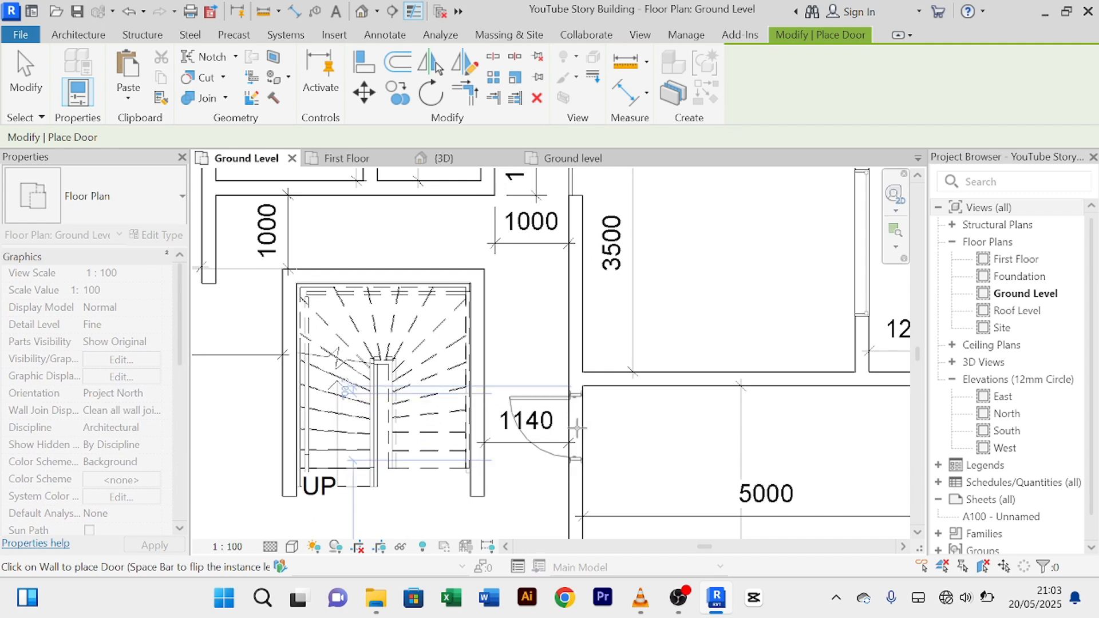
{"action": "left_click", "coordinate": [577, 427]}
{"action": "key", "text": "Escape"}
{"action": "right_click", "coordinate": [523, 329]}
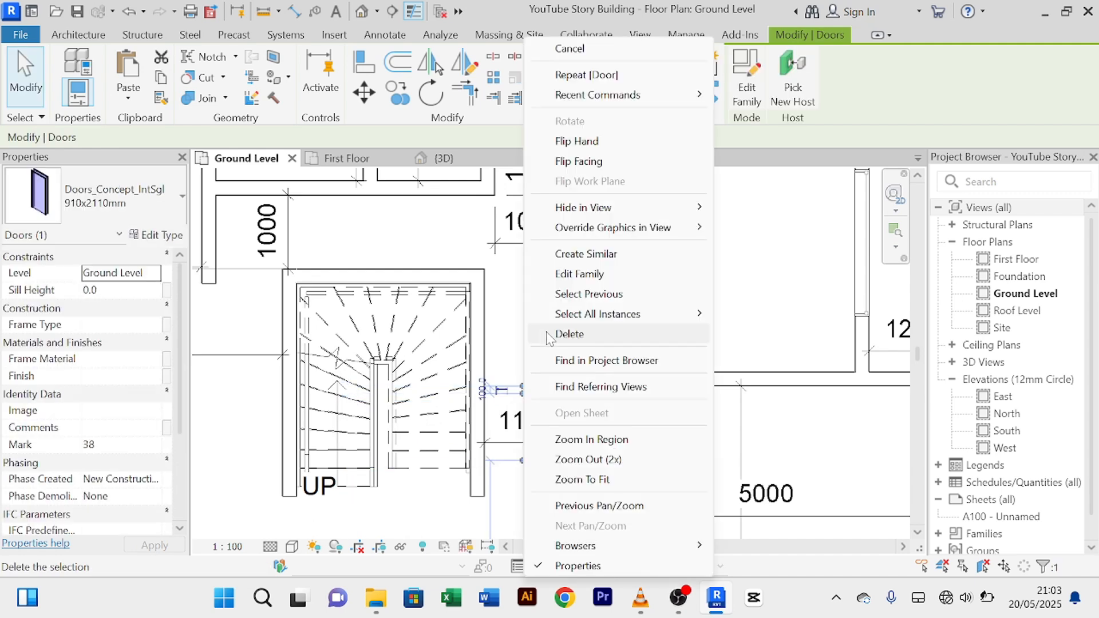
{"action": "left_click", "coordinate": [572, 48]}
{"action": "right_click", "coordinate": [519, 356]}
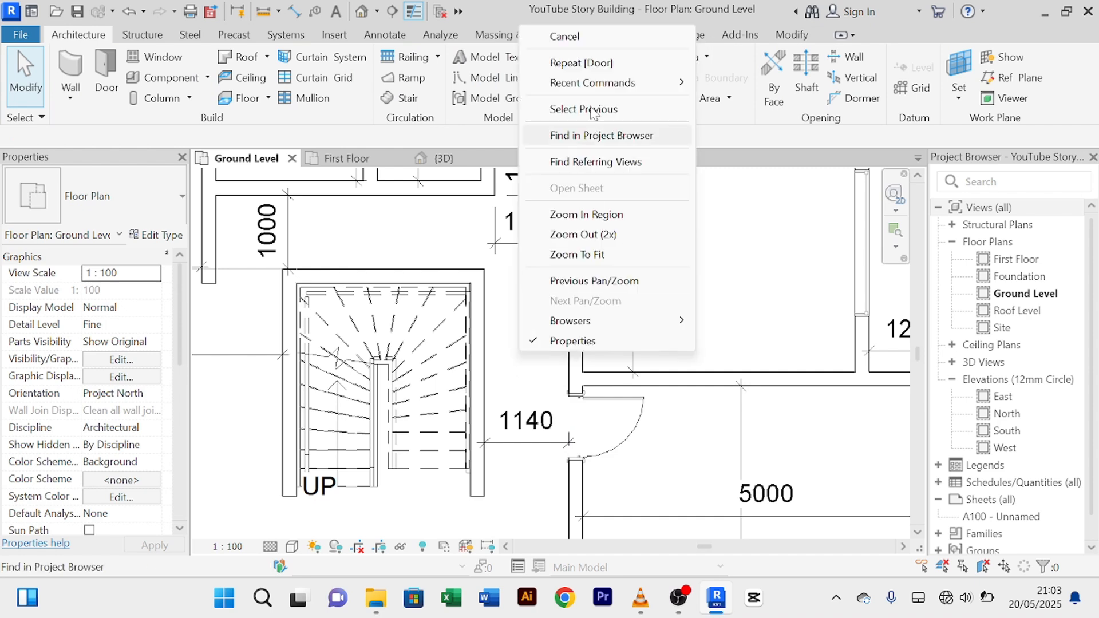
{"action": "left_click", "coordinate": [590, 35]}
{"action": "left_click", "coordinate": [633, 423]}
{"action": "scroll", "coordinate": [639, 417], "scroll_direction": "up", "scroll_amount": 3}
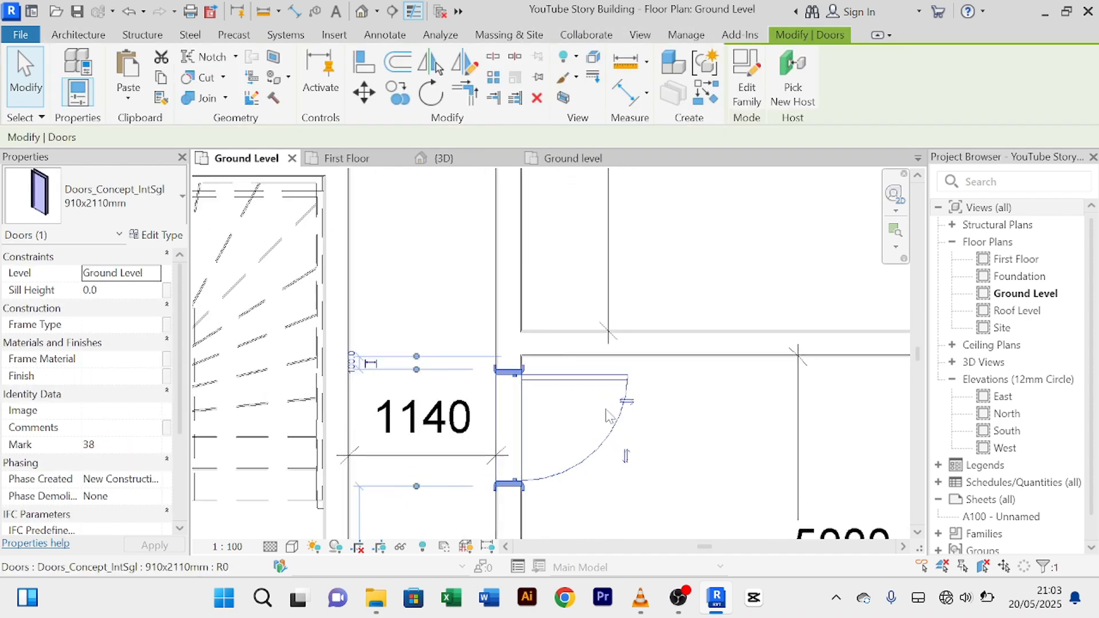
{"action": "left_click", "coordinate": [432, 305]}
{"action": "scroll", "coordinate": [544, 384], "scroll_direction": "down", "scroll_amount": 3}
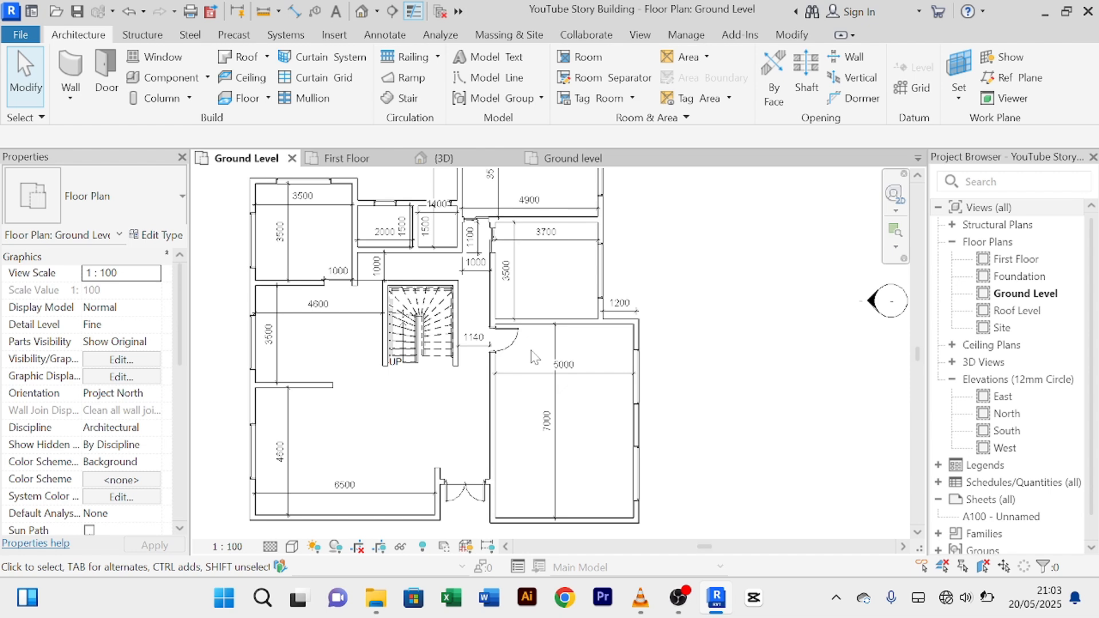
{"action": "scroll", "coordinate": [532, 358], "scroll_direction": "down", "scroll_amount": 3}
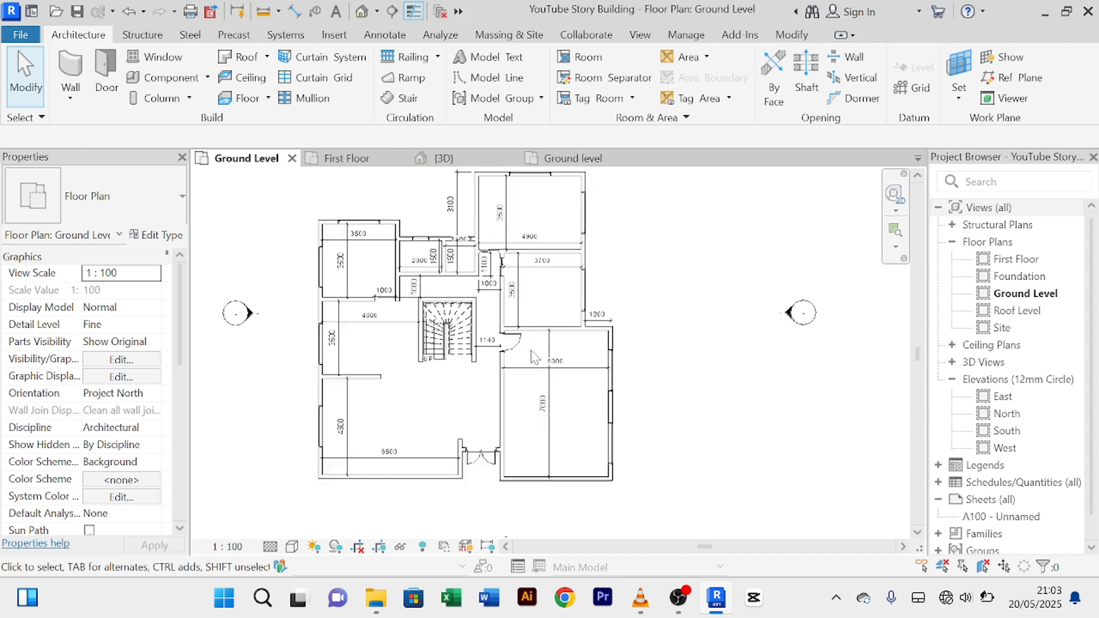
{"action": "scroll", "coordinate": [526, 392], "scroll_direction": "up", "scroll_amount": 4}
{"action": "scroll", "coordinate": [515, 399], "scroll_direction": "down", "scroll_amount": 3}
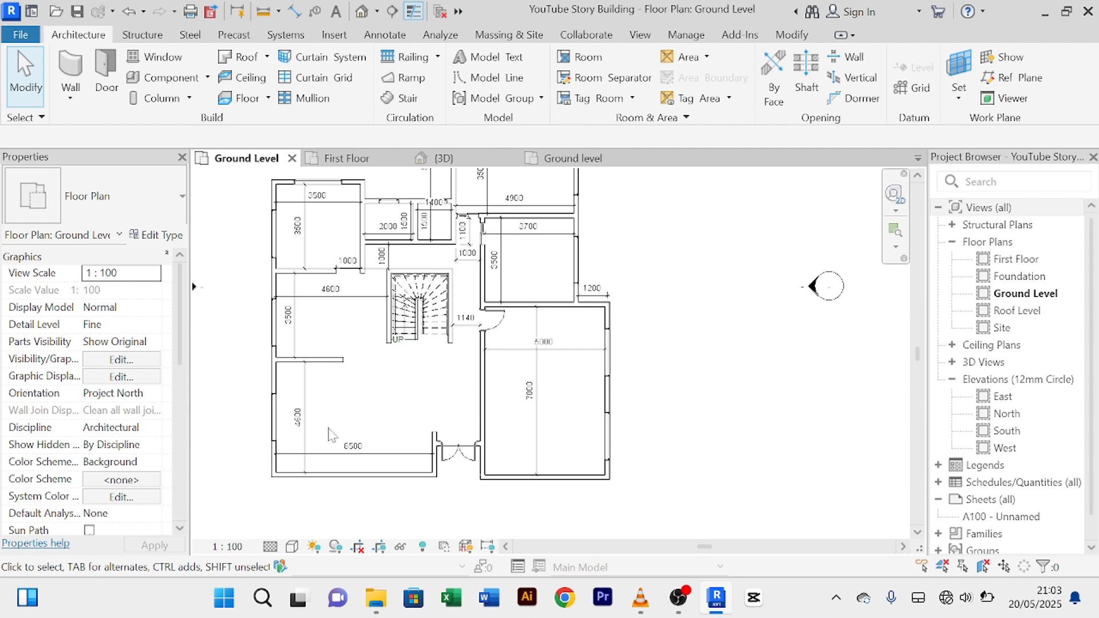
{"action": "scroll", "coordinate": [329, 436], "scroll_direction": "down", "scroll_amount": 2}
{"action": "scroll", "coordinate": [332, 320], "scroll_direction": "up", "scroll_amount": 5}
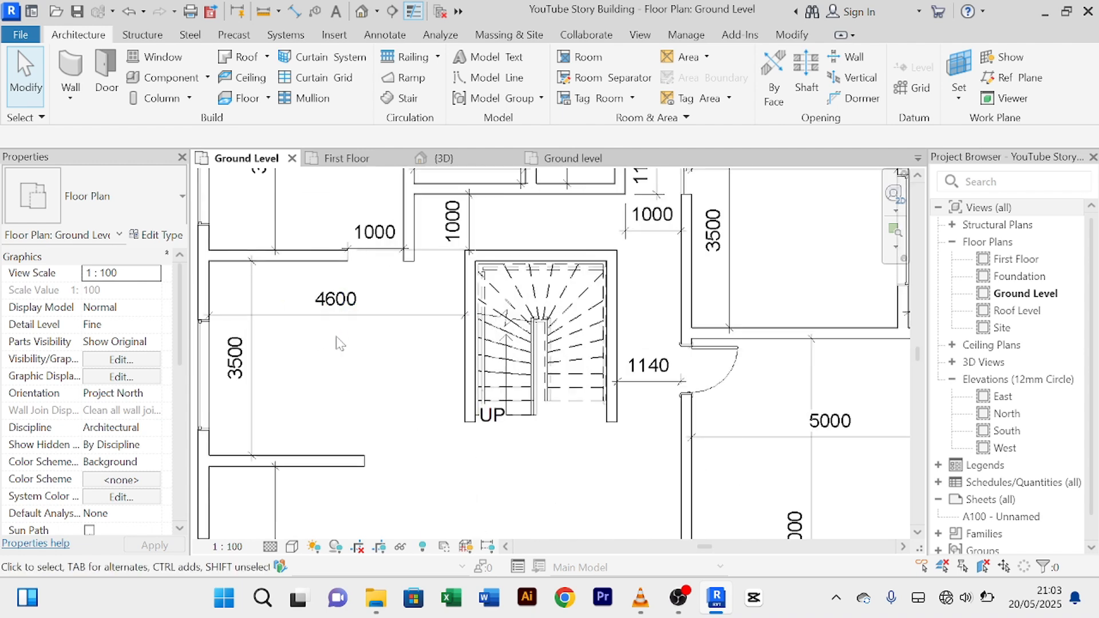
{"action": "middle_click_drag", "start_coordinate": [340, 359], "coordinate": [353, 383]}
{"action": "scroll", "coordinate": [629, 418], "scroll_direction": "up", "scroll_amount": 3}
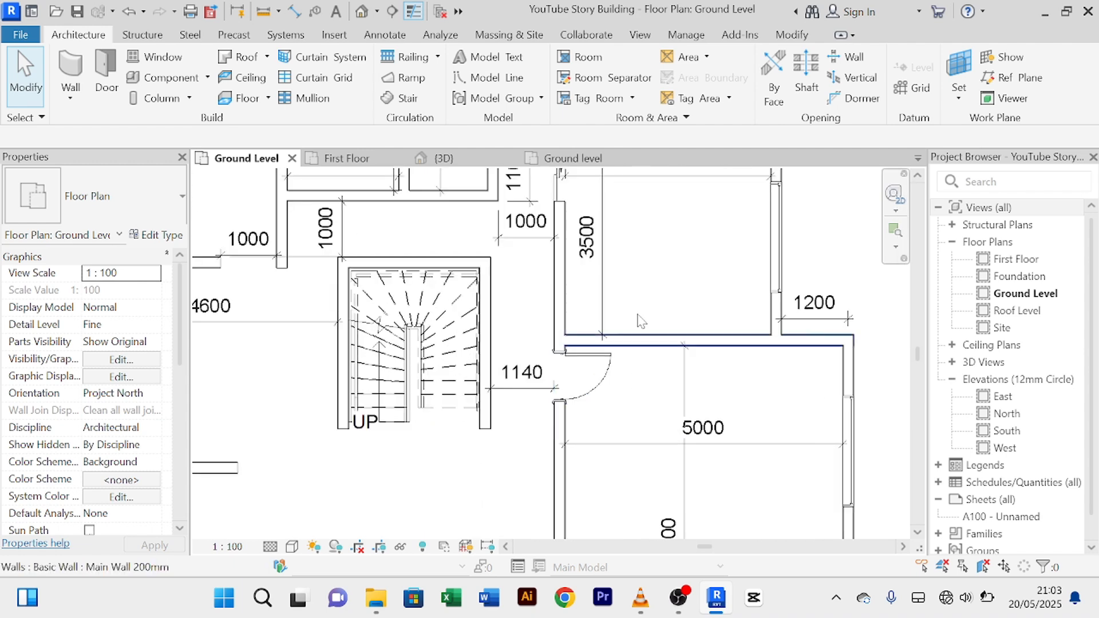
{"action": "scroll", "coordinate": [658, 295], "scroll_direction": "down", "scroll_amount": 2}
{"action": "middle_click_drag", "start_coordinate": [658, 294], "coordinate": [626, 394]}
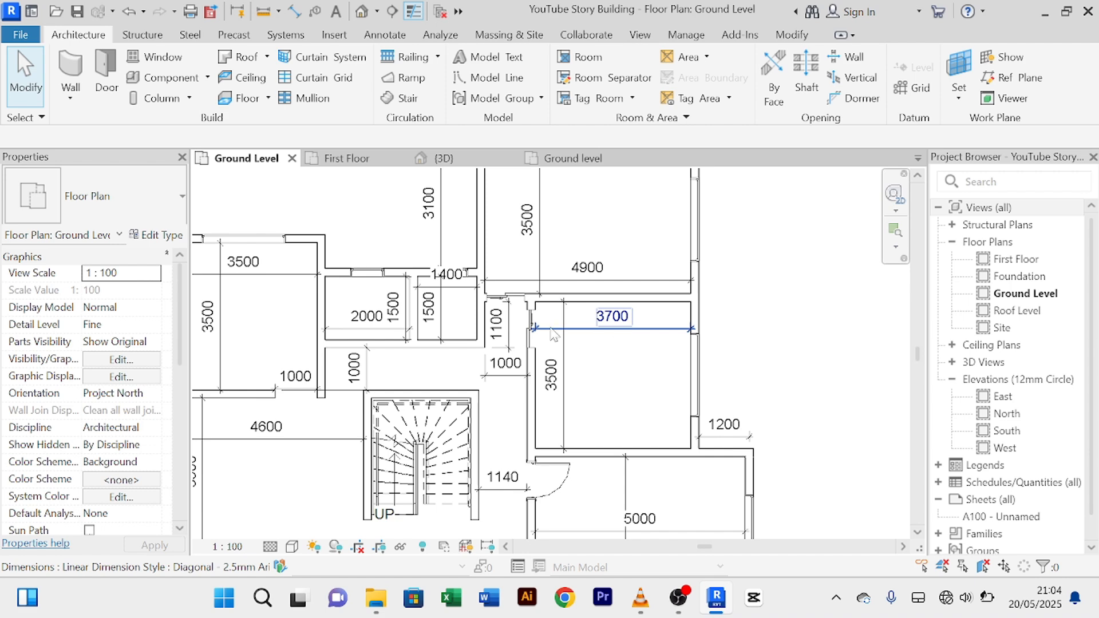
{"action": "scroll", "coordinate": [537, 342], "scroll_direction": "up", "scroll_amount": 2}
{"action": "left_click", "coordinate": [529, 345]}
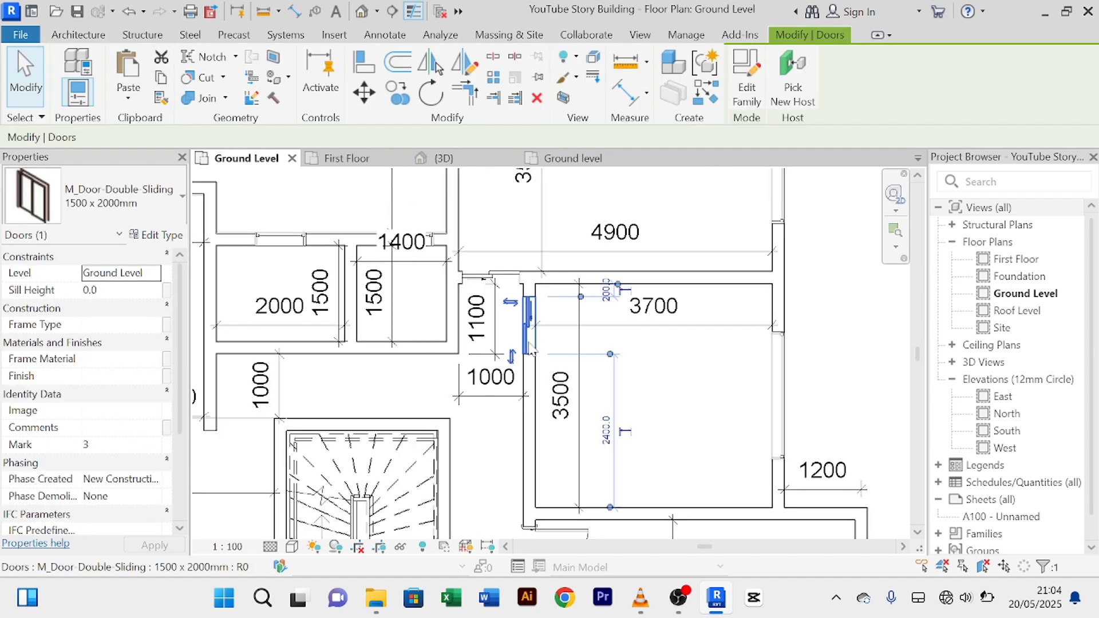
{"action": "left_click", "coordinate": [712, 98]}
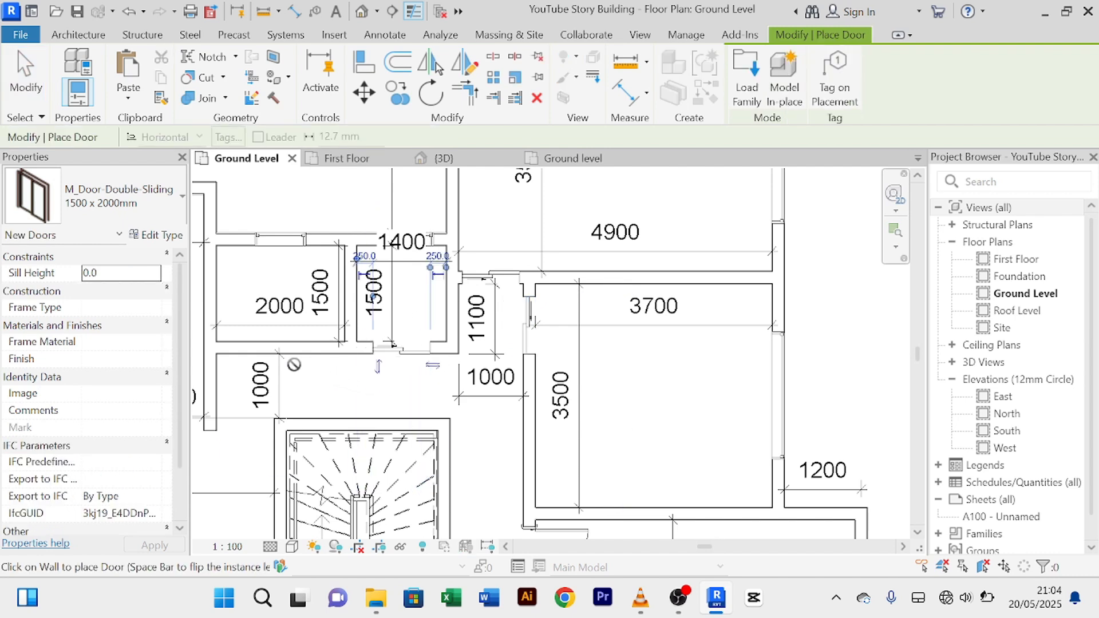
{"action": "middle_click_drag", "start_coordinate": [316, 362], "coordinate": [505, 391]}
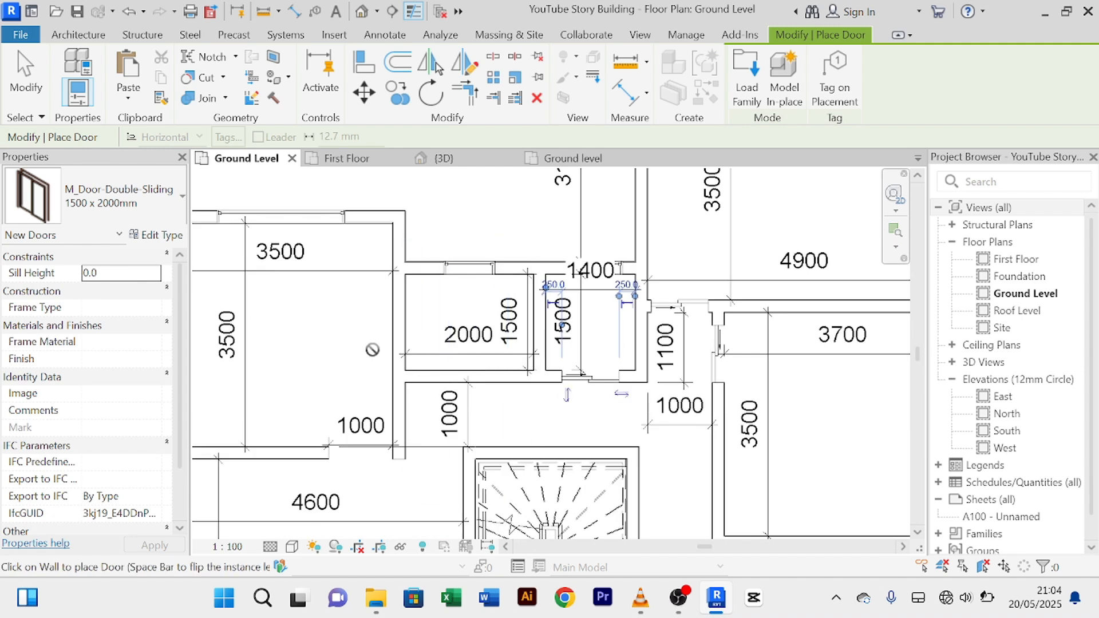
{"action": "right_click", "coordinate": [314, 351]}
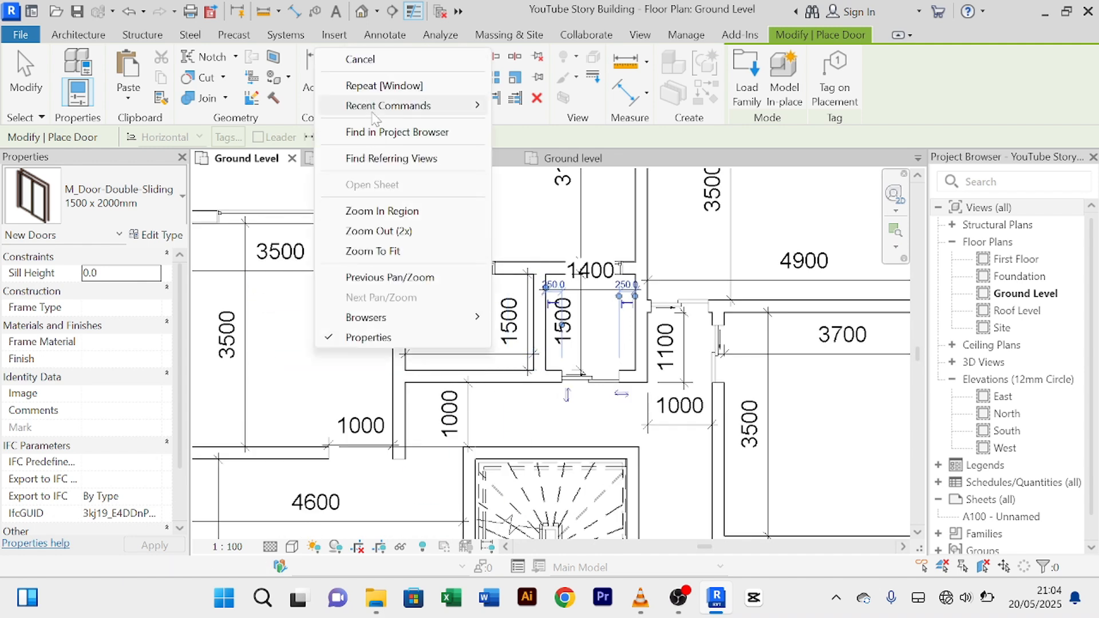
{"action": "left_click", "coordinate": [401, 55]}
{"action": "right_click", "coordinate": [328, 364]}
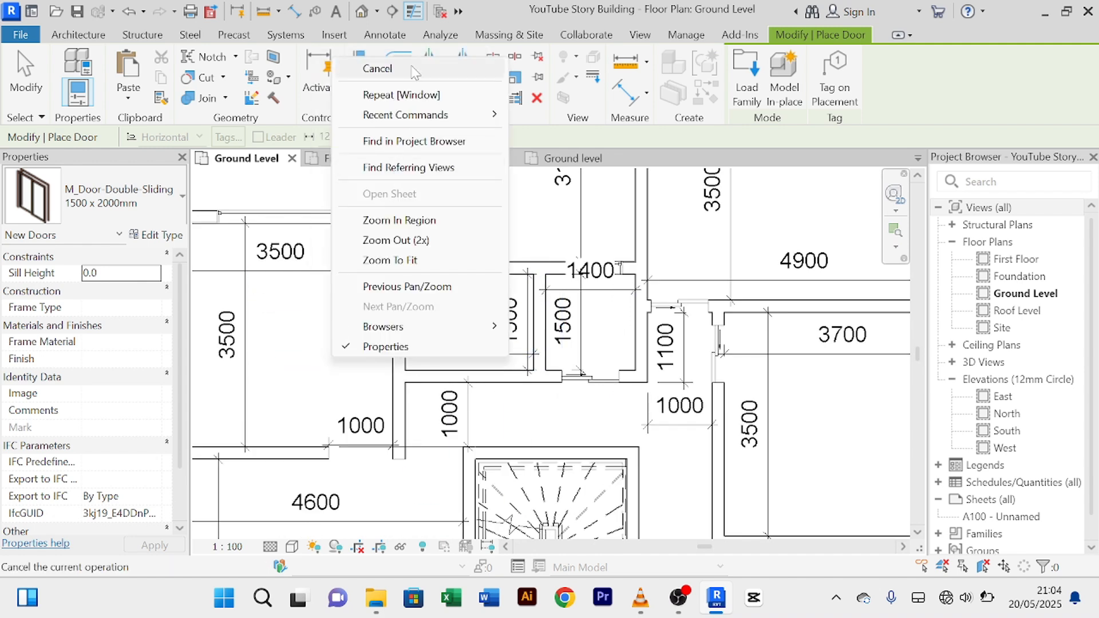
{"action": "left_click", "coordinate": [344, 69]}
{"action": "scroll", "coordinate": [349, 361], "scroll_direction": "up", "scroll_amount": 2}
{"action": "scroll", "coordinate": [431, 298], "scroll_direction": "down", "scroll_amount": 2}
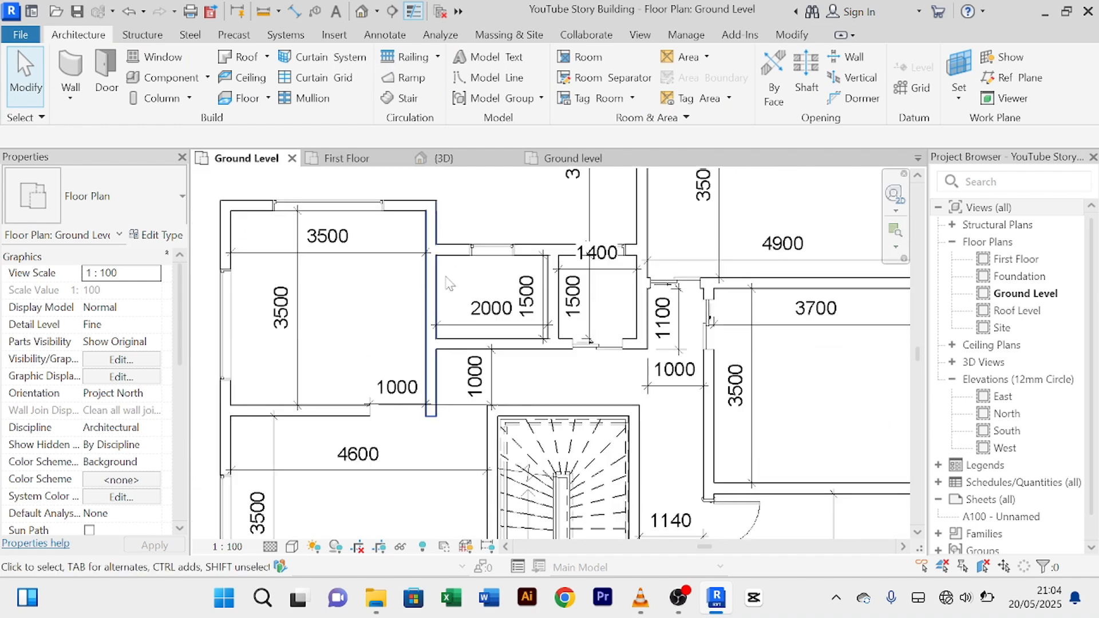
Step: Start splitting the wall beside the 2000 room, then cancel the Split tool
{"action": "left_click", "coordinate": [430, 299]}
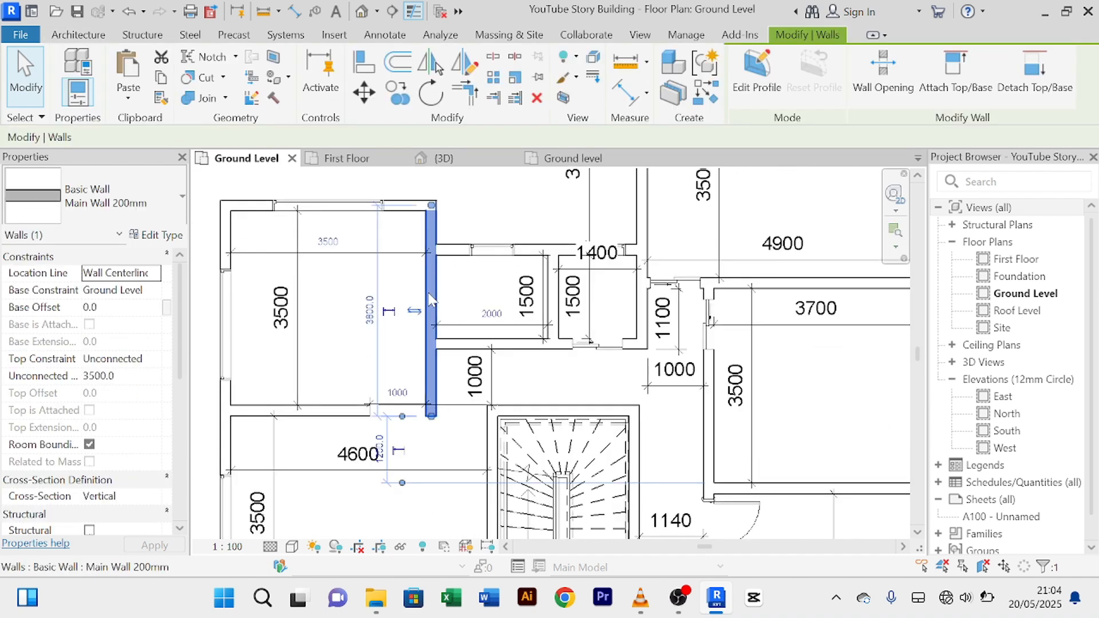
{"action": "left_click", "coordinate": [494, 57]}
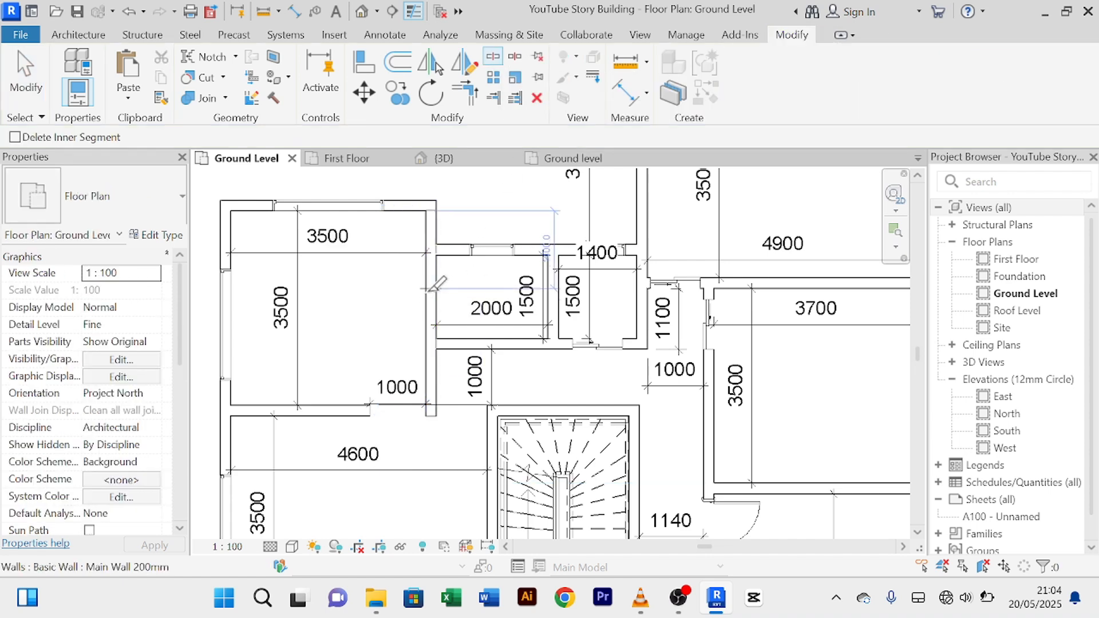
{"action": "right_click", "coordinate": [353, 350]}
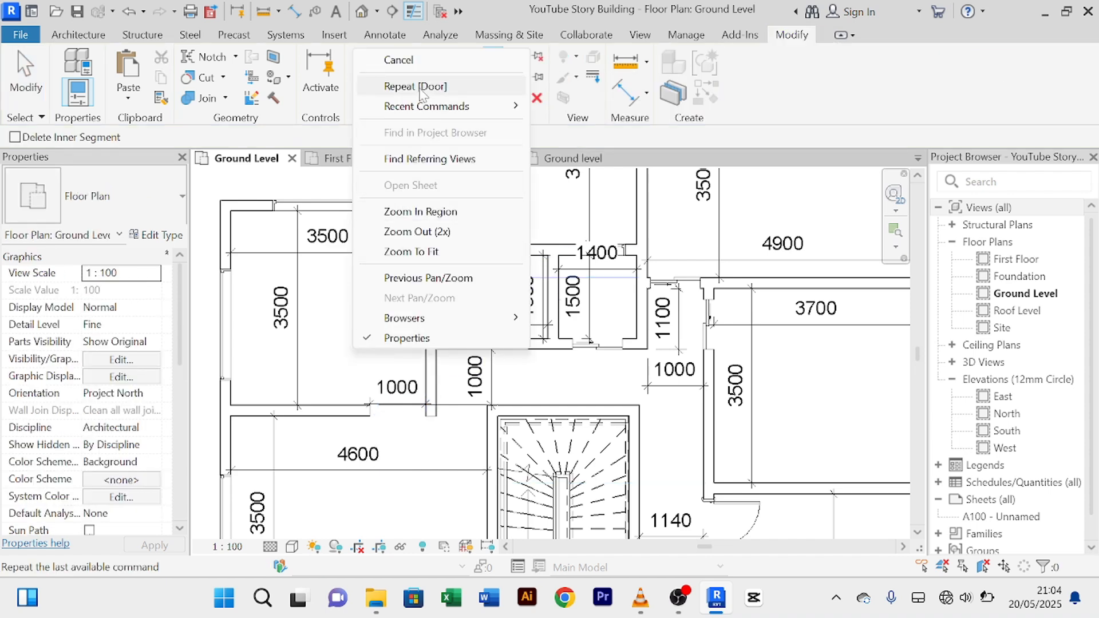
{"action": "left_click", "coordinate": [429, 61]}
{"action": "right_click", "coordinate": [347, 375]}
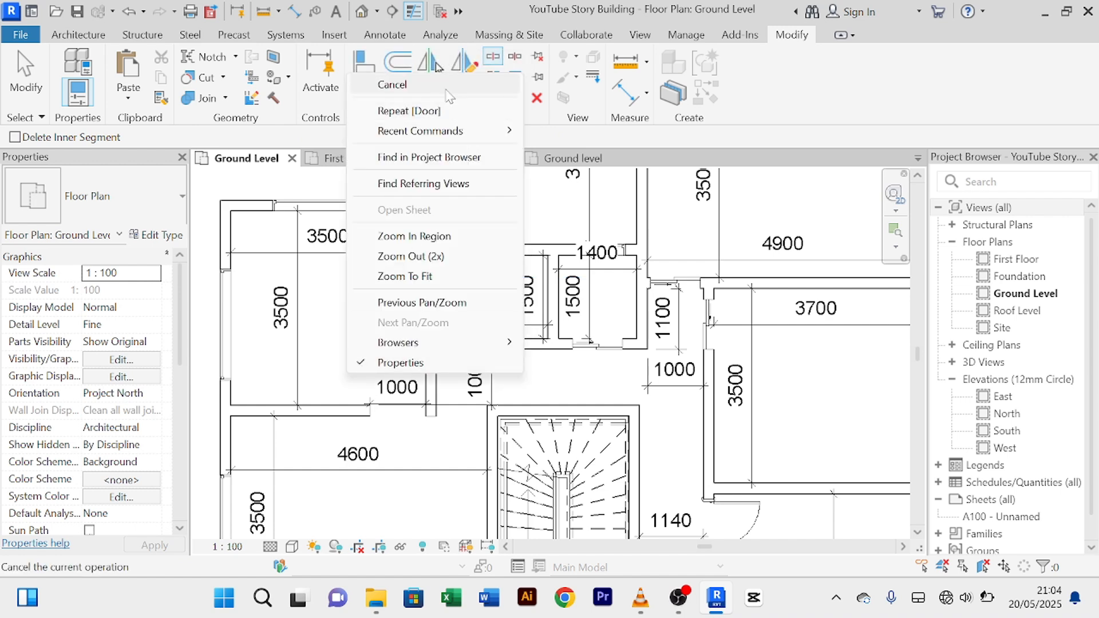
{"action": "left_click", "coordinate": [394, 84]}
Step: Drag the ends of the lower and upper wall segments beside the 2000 room to shorten them
{"action": "left_click", "coordinate": [430, 320]}
{"action": "scroll", "coordinate": [428, 312], "scroll_direction": "up", "scroll_amount": 2}
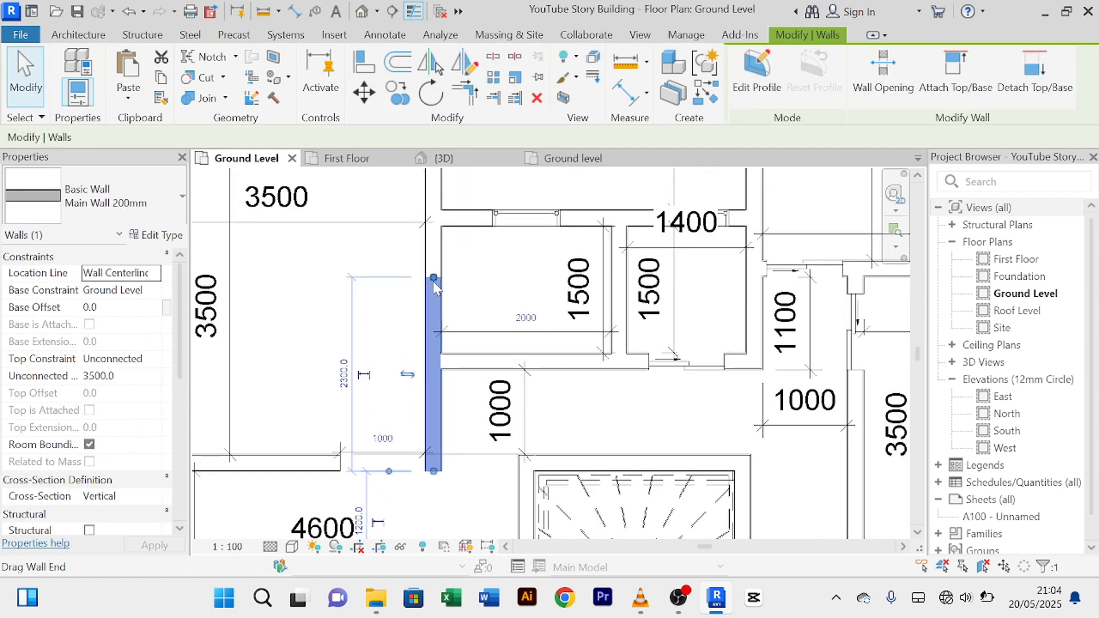
{"action": "left_click_drag", "start_coordinate": [433, 281], "coordinate": [433, 320]}
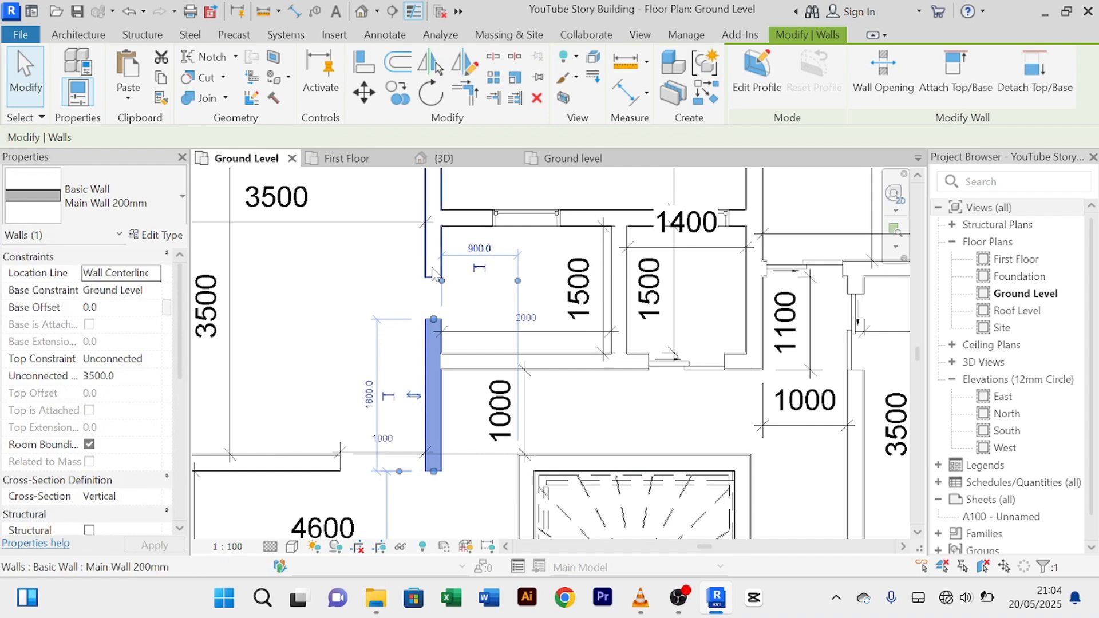
{"action": "left_click", "coordinate": [433, 269]}
{"action": "scroll", "coordinate": [435, 268], "scroll_direction": "up", "scroll_amount": 2}
{"action": "left_click_drag", "start_coordinate": [435, 283], "coordinate": [435, 231]}
{"action": "left_click", "coordinate": [506, 295]}
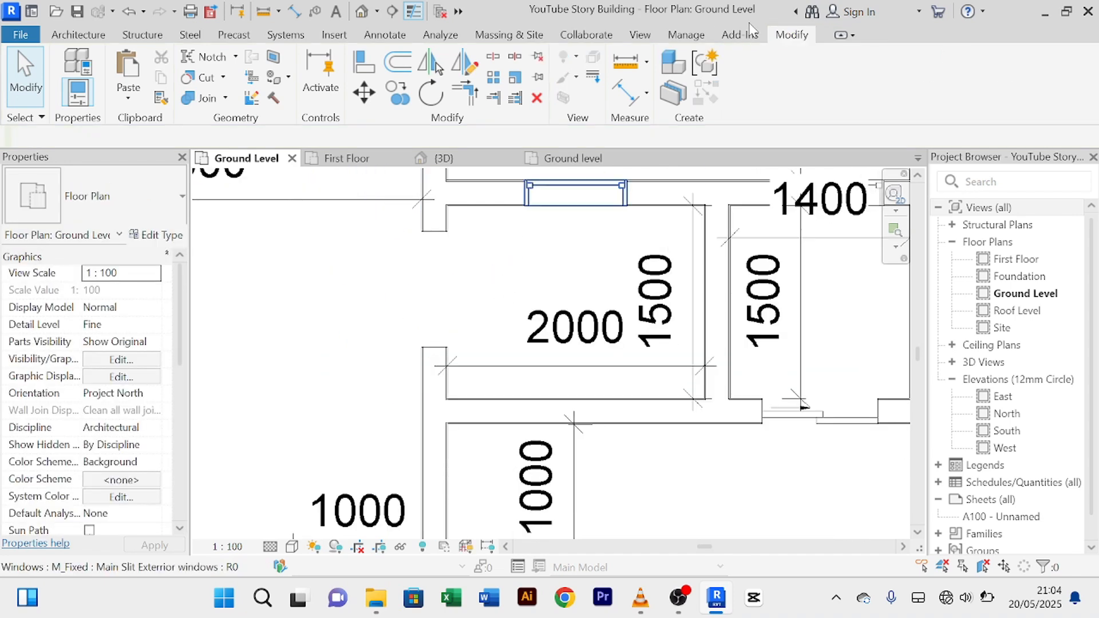
Step: Begin an aligned dimension from the wall end, then cancel the dimension tool
{"action": "left_click", "coordinate": [639, 99]}
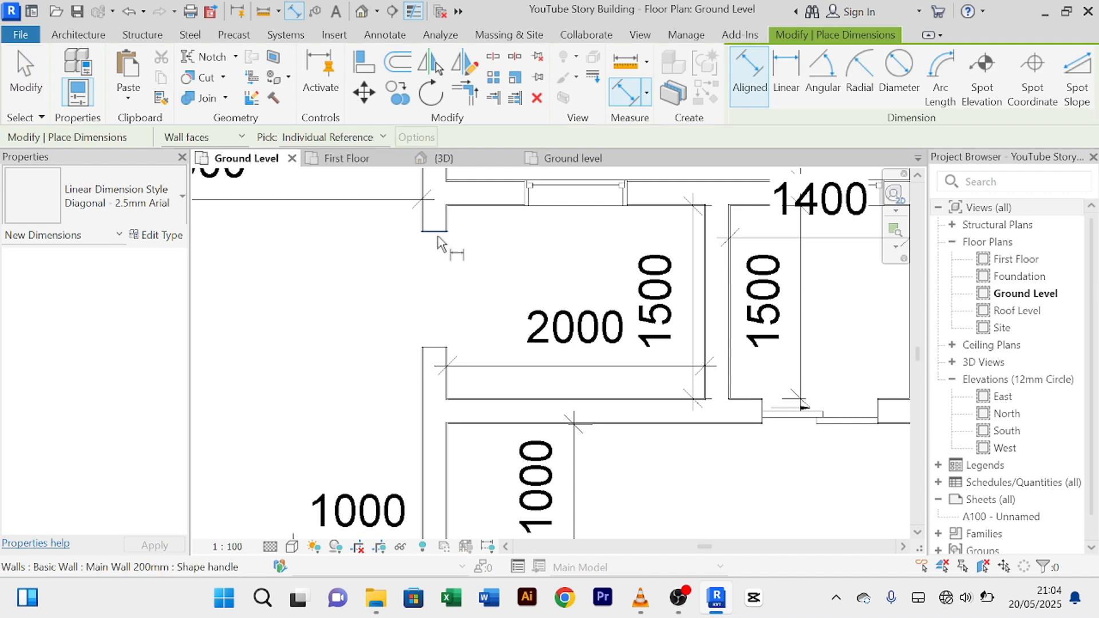
{"action": "left_click", "coordinate": [436, 348]}
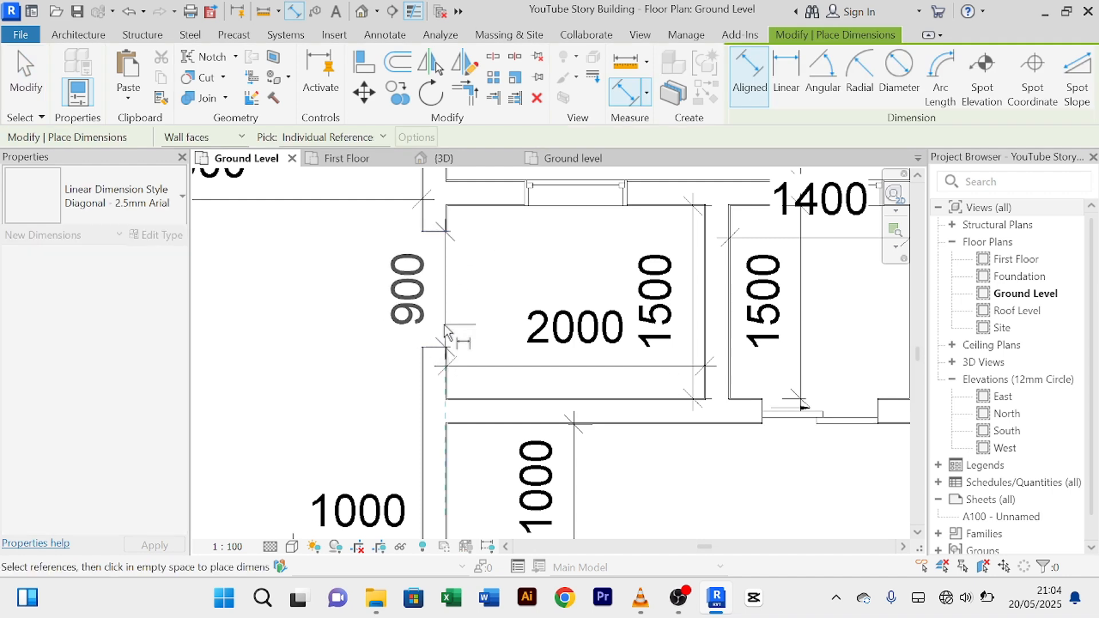
{"action": "right_click", "coordinate": [344, 277]}
{"action": "left_click", "coordinate": [376, 290]}
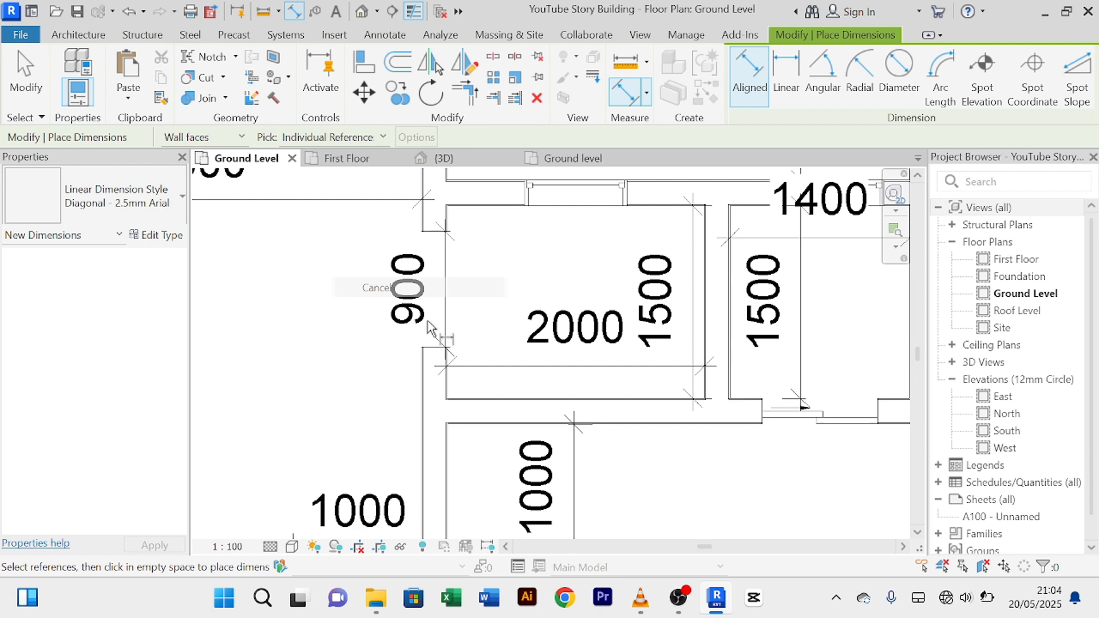
{"action": "right_click", "coordinate": [344, 350]}
{"action": "left_click", "coordinate": [389, 51]}
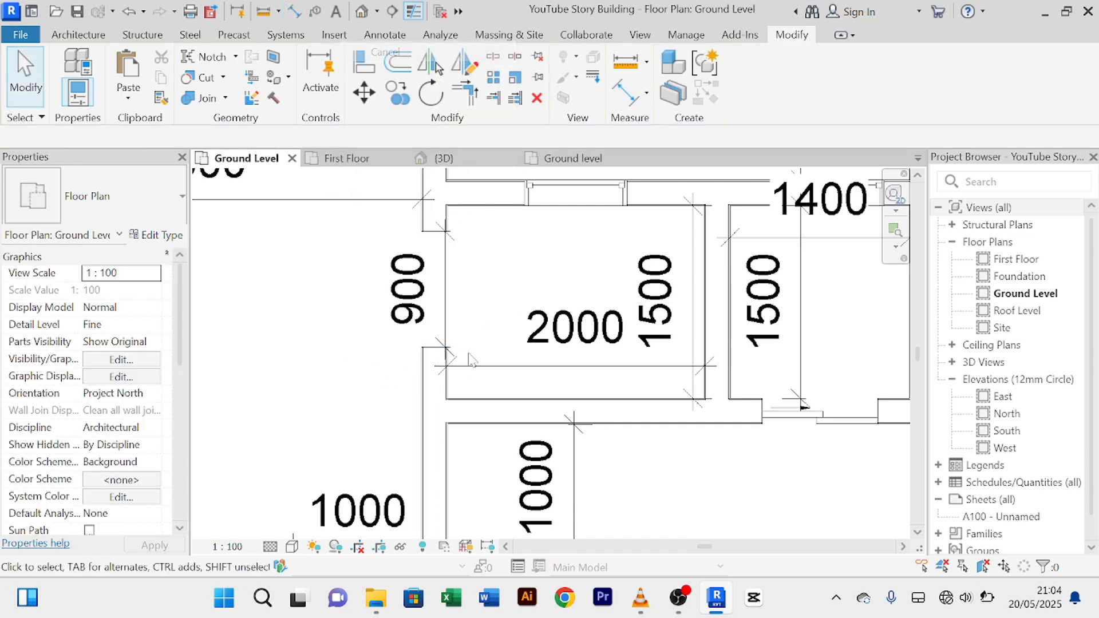
Step: Change the wall's 900 temporary dimension to 1000 to reposition it
{"action": "left_click", "coordinate": [435, 394]}
{"action": "left_click", "coordinate": [428, 289]}
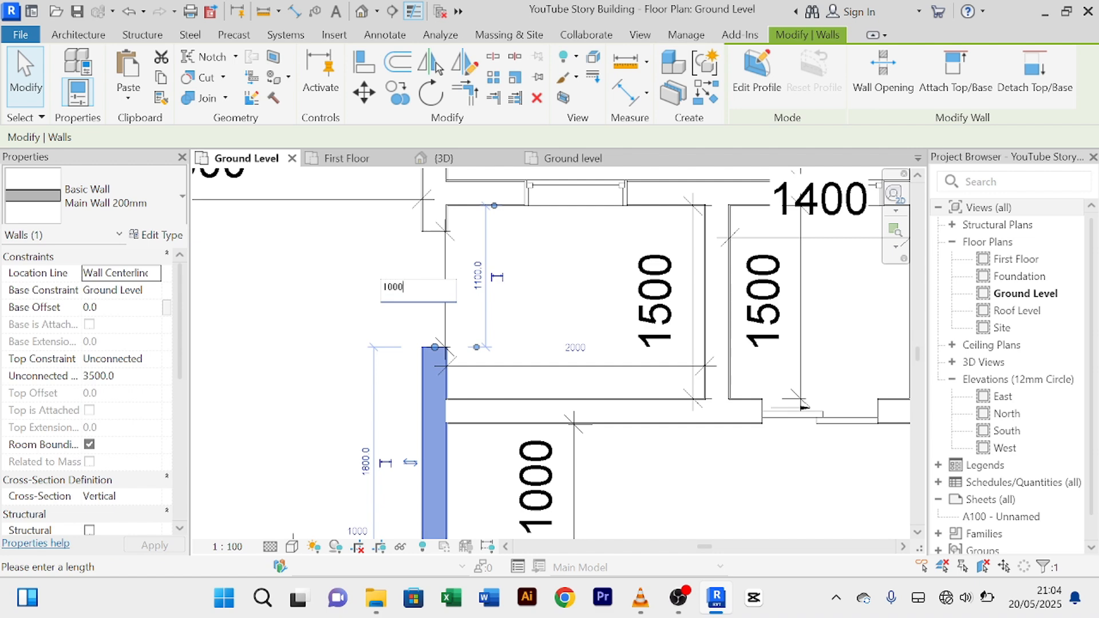
{"action": "key", "text": "Return"}
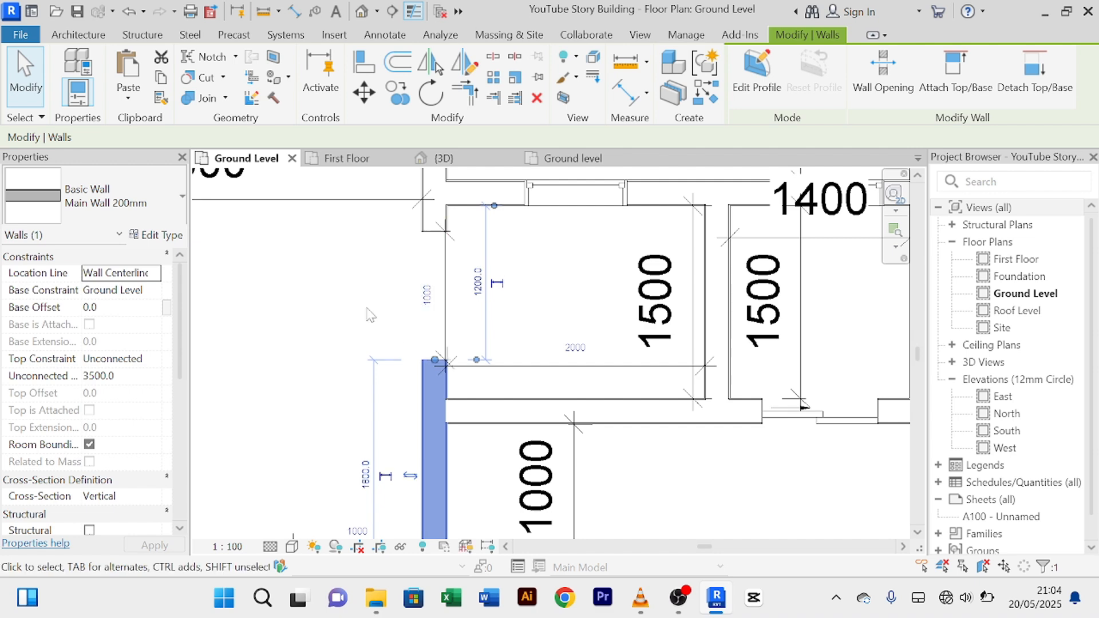
{"action": "left_click", "coordinate": [368, 311]}
{"action": "scroll", "coordinate": [378, 312], "scroll_direction": "down", "scroll_amount": 3}
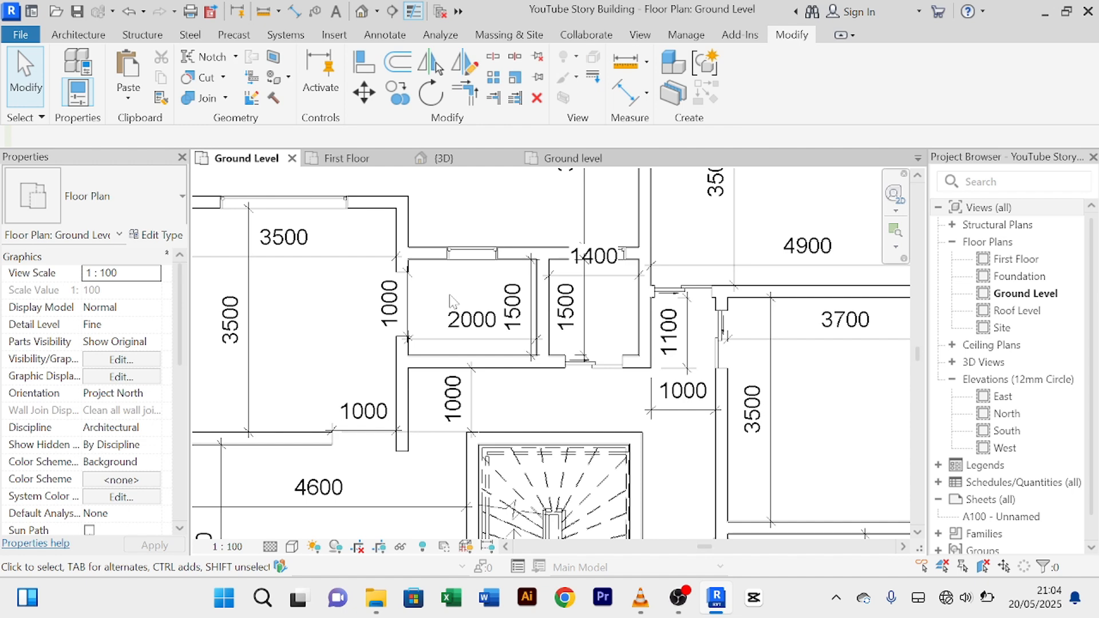
Step: Pan and zoom across the whole Ground Level plan to review it
{"action": "scroll", "coordinate": [452, 301], "scroll_direction": "down", "scroll_amount": 1}
{"action": "scroll", "coordinate": [540, 338], "scroll_direction": "up", "scroll_amount": 2}
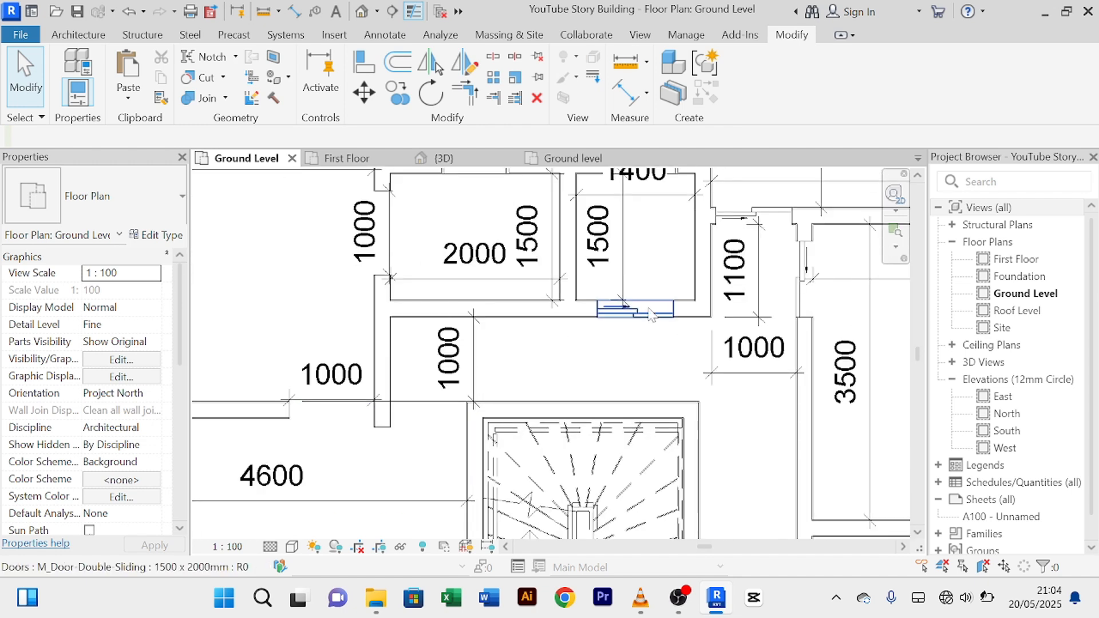
{"action": "scroll", "coordinate": [645, 345], "scroll_direction": "down", "scroll_amount": 1}
{"action": "middle_click_drag", "start_coordinate": [645, 345], "coordinate": [564, 302]}
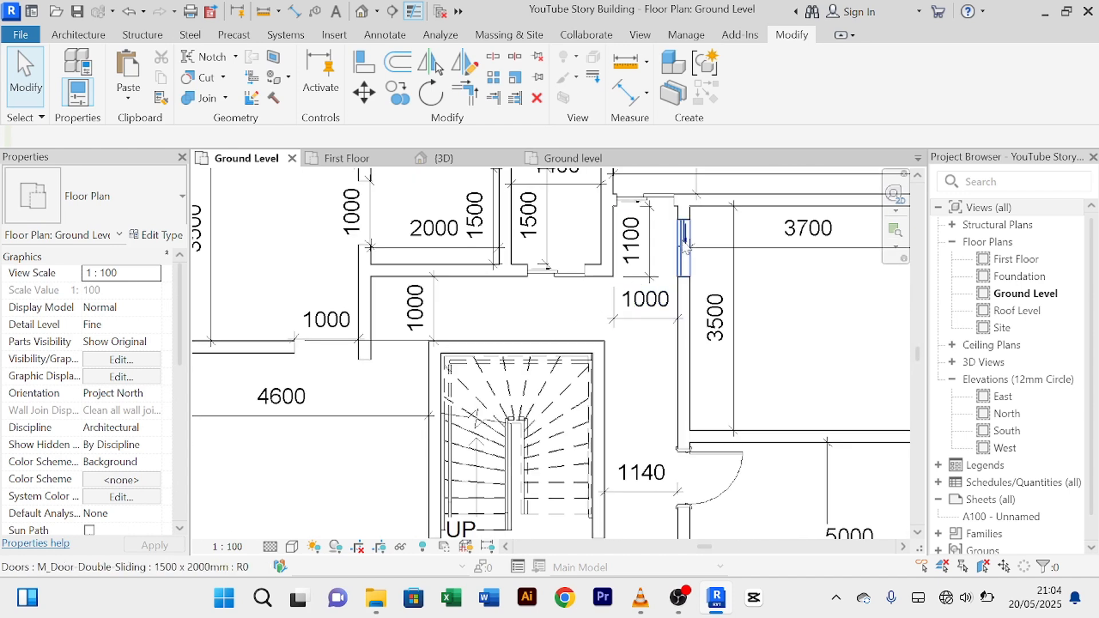
{"action": "scroll", "coordinate": [650, 245], "scroll_direction": "down", "scroll_amount": 2}
{"action": "middle_click_drag", "start_coordinate": [727, 462], "coordinate": [723, 393]}
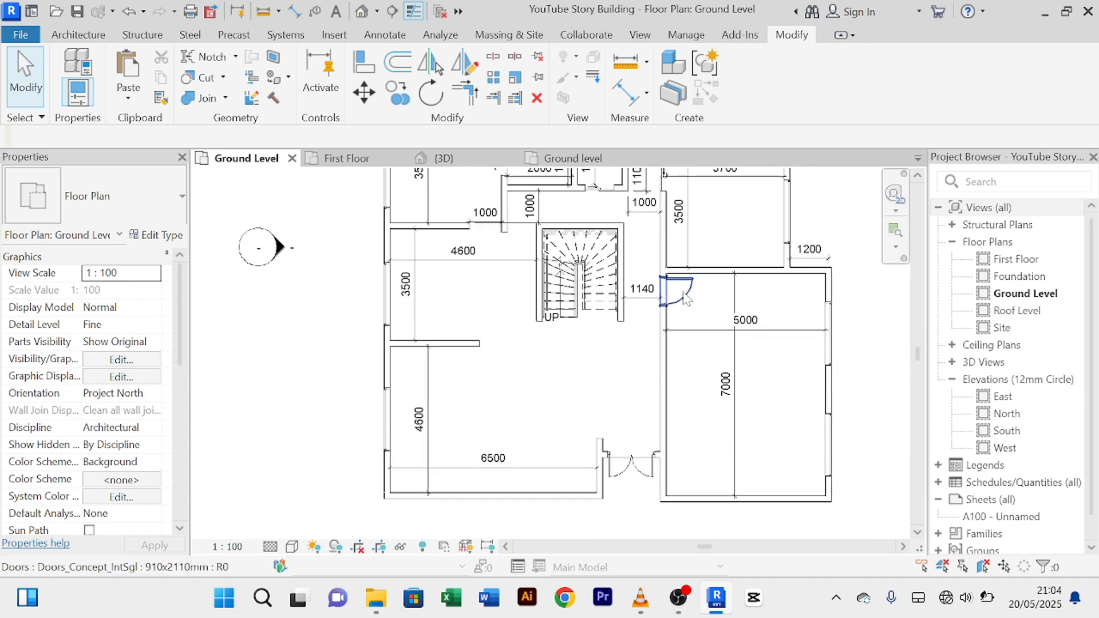
{"action": "middle_click_drag", "start_coordinate": [550, 420], "coordinate": [542, 505]}
{"action": "scroll", "coordinate": [475, 287], "scroll_direction": "up", "scroll_amount": 2}
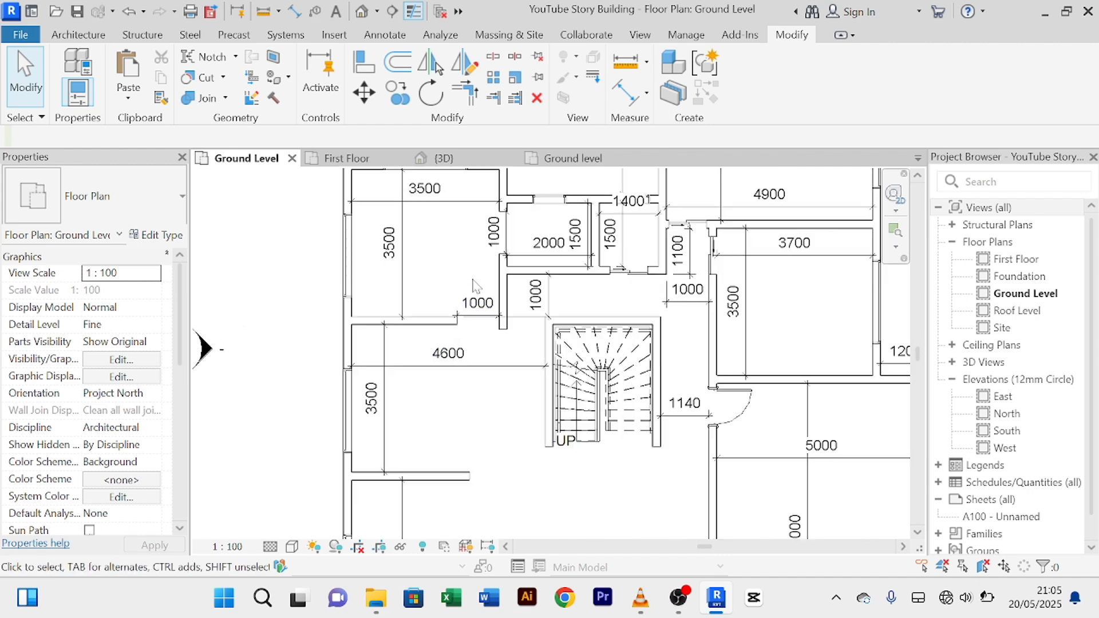
{"action": "scroll", "coordinate": [473, 289], "scroll_direction": "down", "scroll_amount": 3}
{"action": "scroll", "coordinate": [509, 407], "scroll_direction": "down", "scroll_amount": 1}
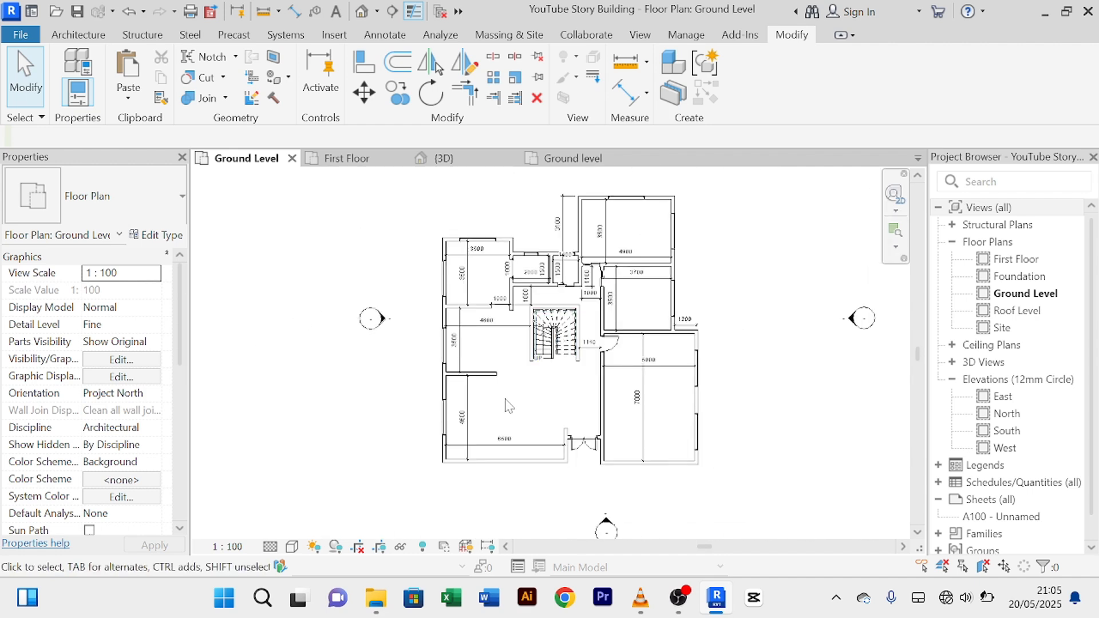
{"action": "scroll", "coordinate": [509, 408], "scroll_direction": "up", "scroll_amount": 1}
{"action": "middle_click_drag", "start_coordinate": [509, 408], "coordinate": [421, 419]}
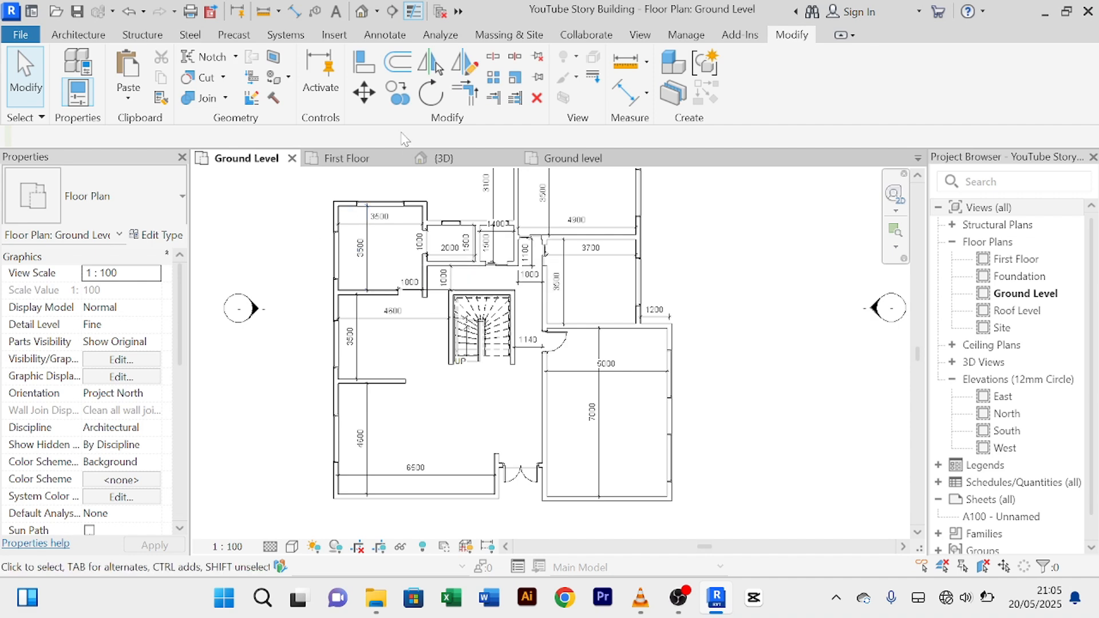
Step: Switch to the First Floor plan and pan it slightly
{"action": "left_click", "coordinate": [370, 161]}
{"action": "scroll", "coordinate": [497, 237], "scroll_direction": "down", "scroll_amount": 2}
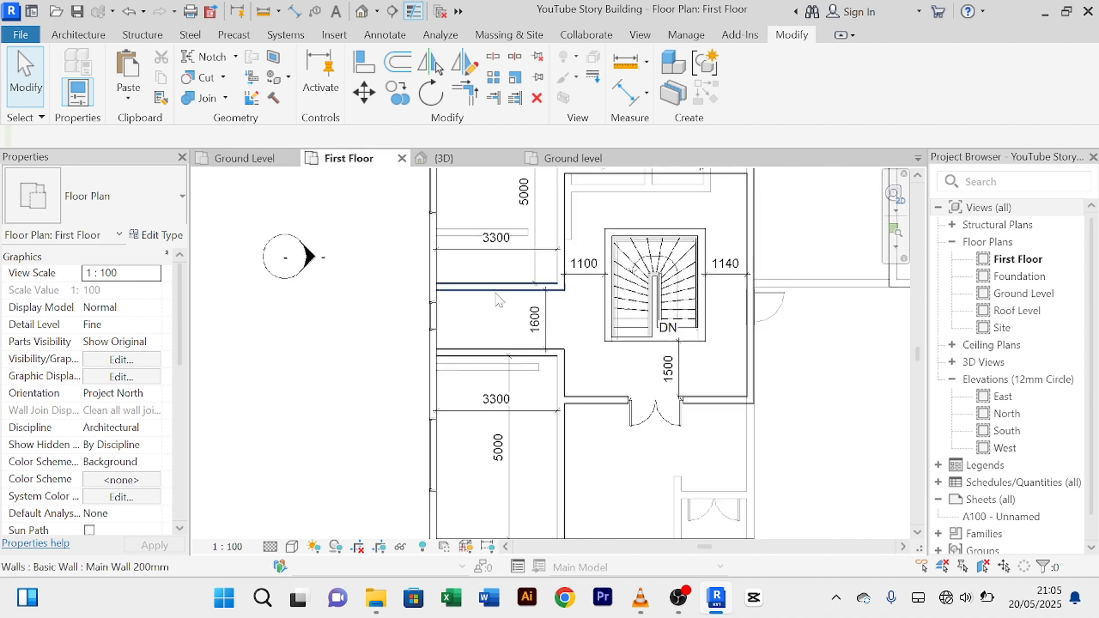
{"action": "middle_click_drag", "start_coordinate": [499, 322], "coordinate": [424, 318]}
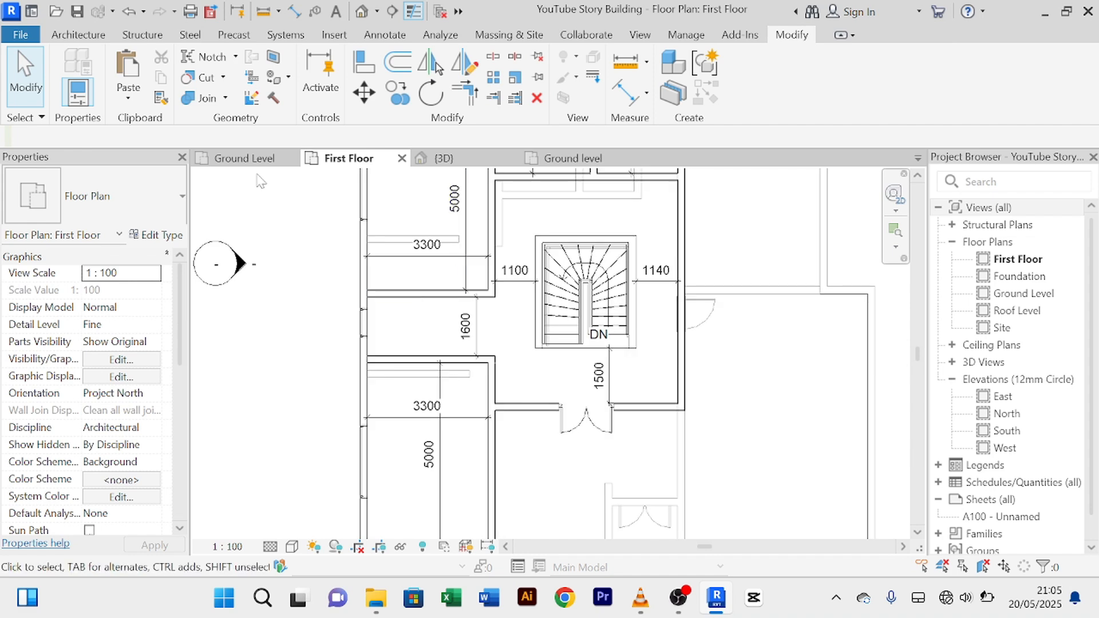
Step: Create Similar from the ground-floor single door to place two 910 x 2110 mm doors on First Floor
{"action": "left_click", "coordinate": [252, 161]}
{"action": "scroll", "coordinate": [562, 349], "scroll_direction": "up", "scroll_amount": 2}
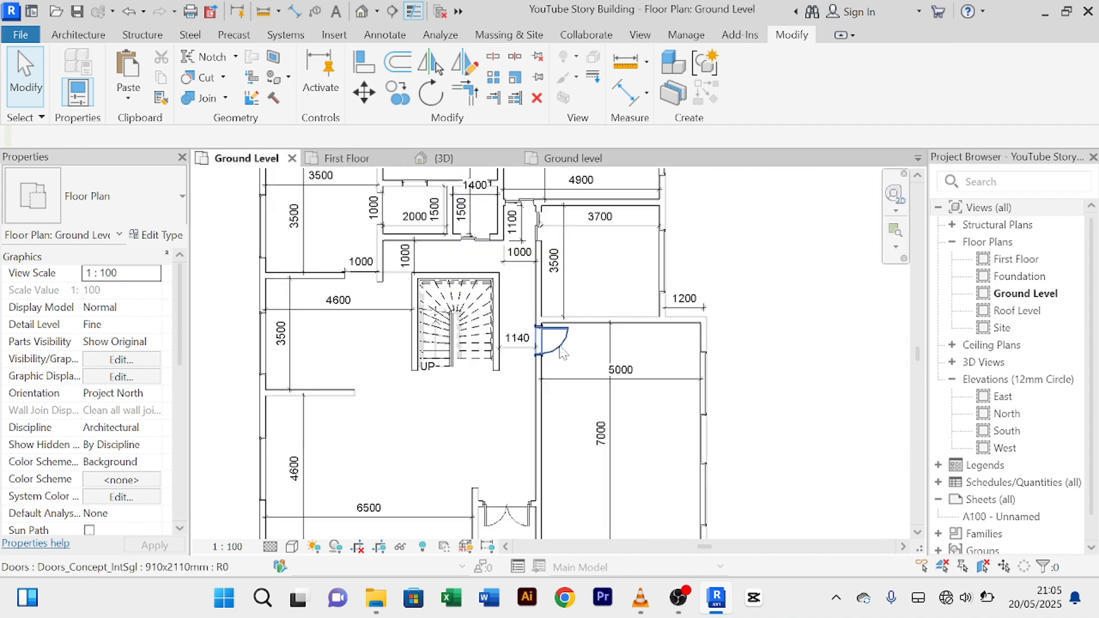
{"action": "left_click", "coordinate": [561, 349]}
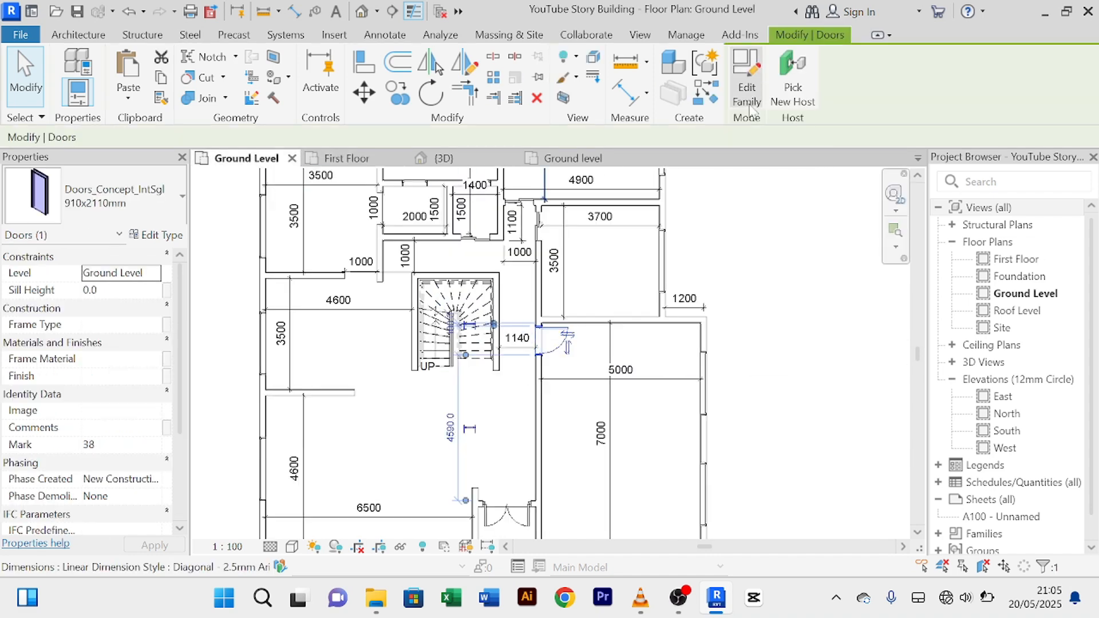
{"action": "left_click", "coordinate": [705, 96]}
{"action": "left_click", "coordinate": [344, 160]}
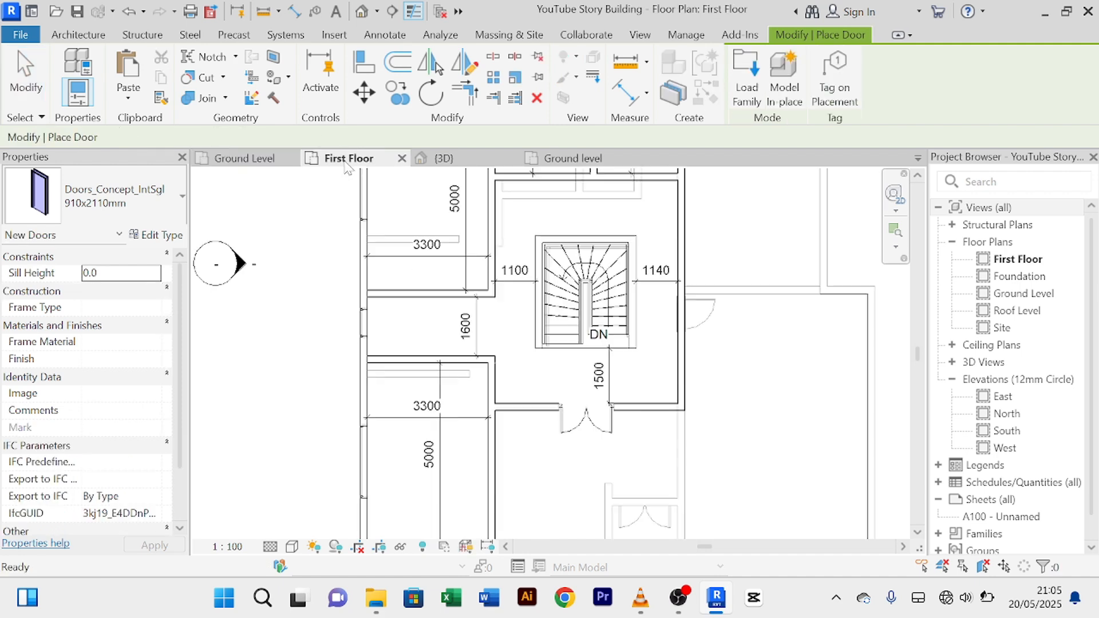
{"action": "scroll", "coordinate": [427, 322], "scroll_direction": "up", "scroll_amount": 2}
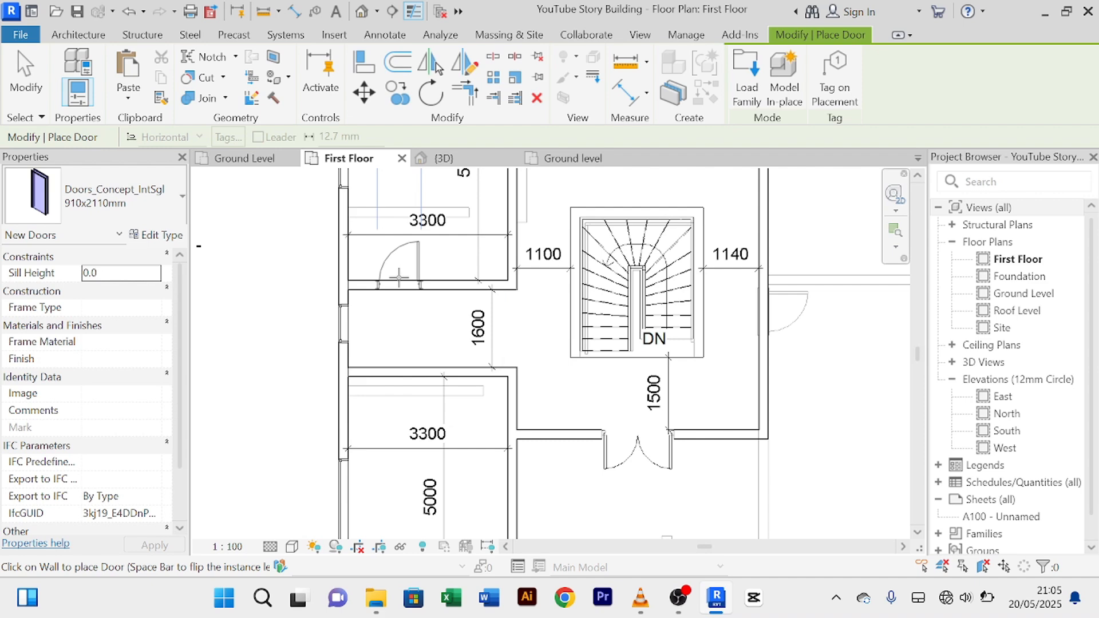
{"action": "left_click", "coordinate": [383, 277]}
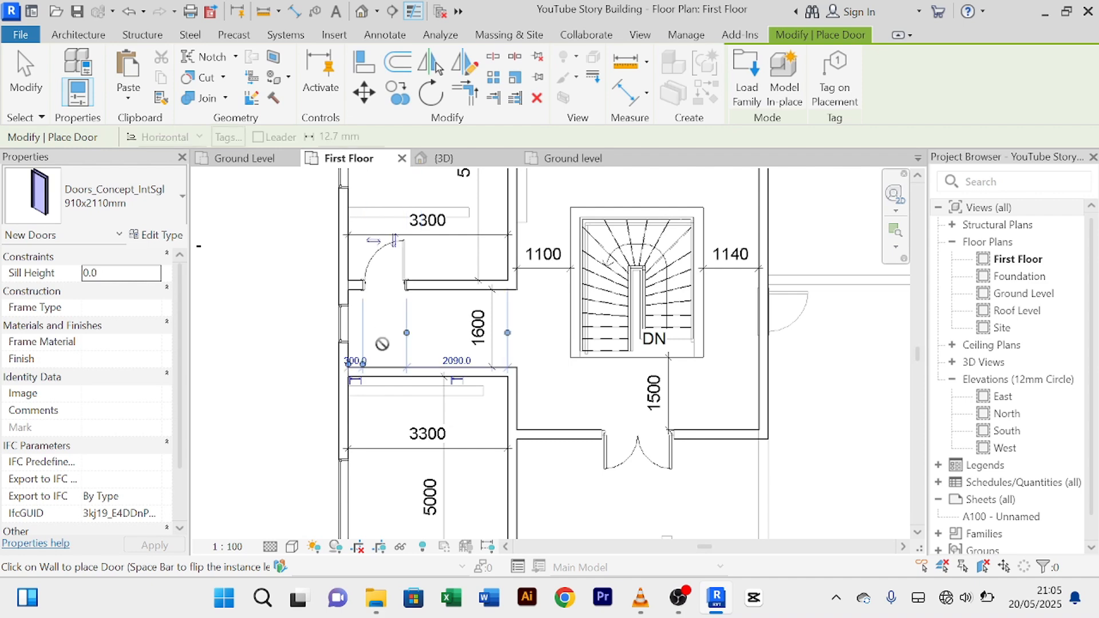
{"action": "left_click", "coordinate": [377, 372]}
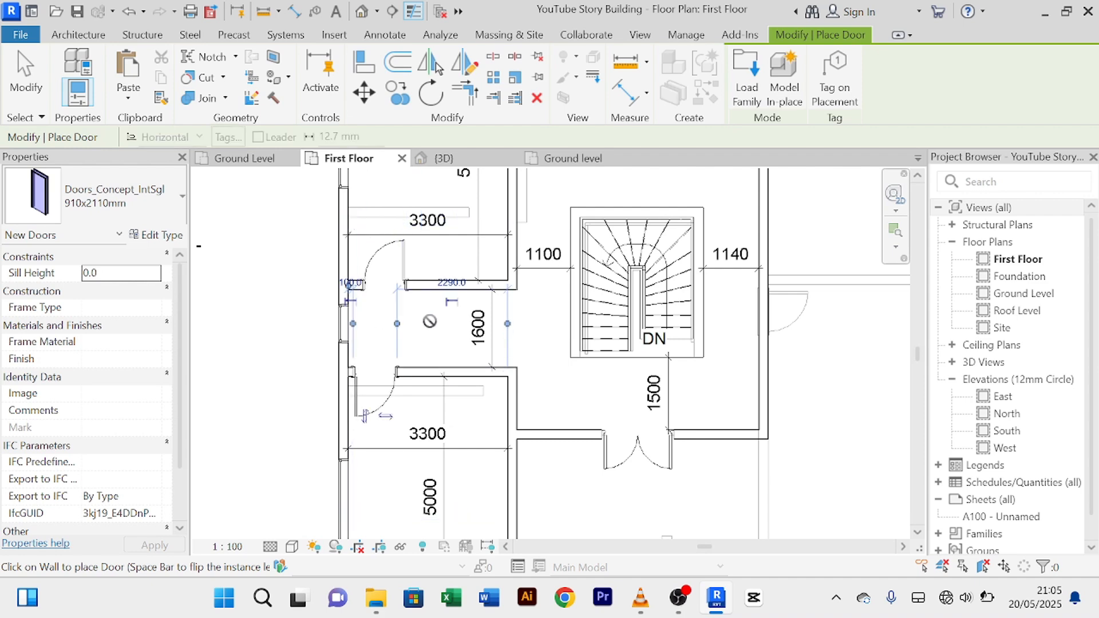
{"action": "right_click", "coordinate": [430, 322]}
{"action": "left_click", "coordinate": [496, 33]}
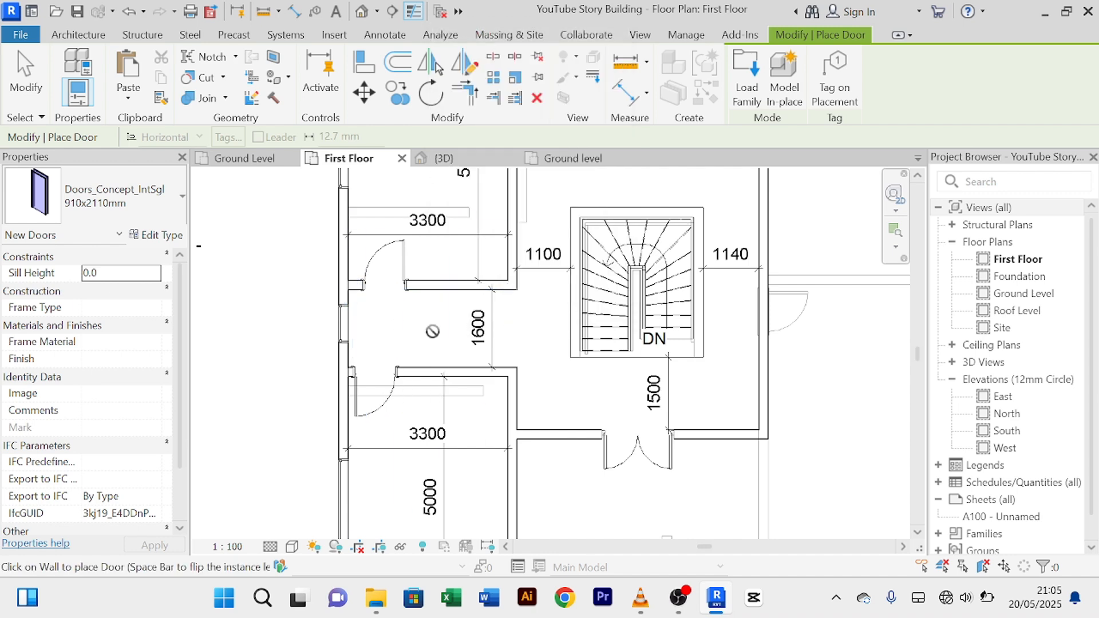
{"action": "right_click", "coordinate": [458, 34]}
{"action": "left_click", "coordinate": [535, 42]}
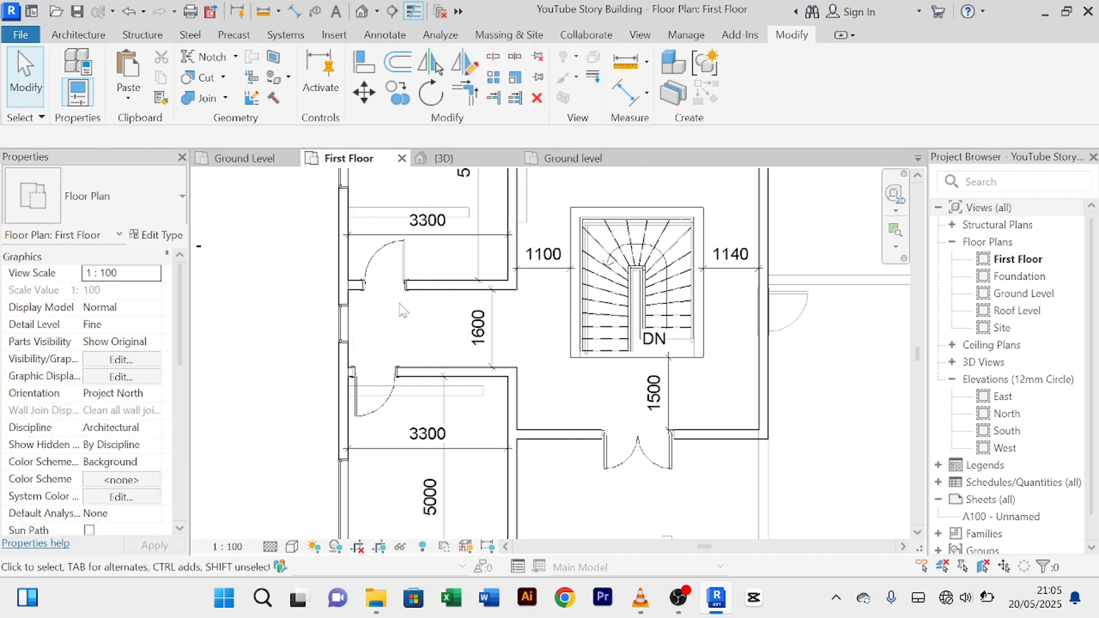
{"action": "middle_click_drag", "start_coordinate": [404, 310], "coordinate": [390, 368]}
Step: Flip the upper door's hinge side, then select the lower door
{"action": "left_click", "coordinate": [382, 315]}
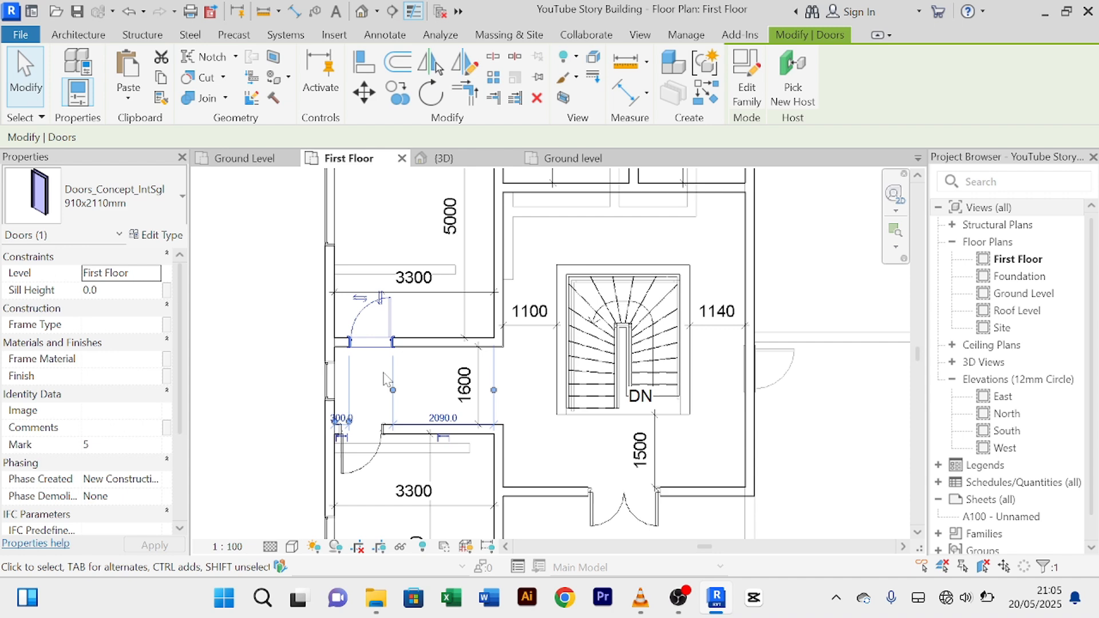
{"action": "left_click", "coordinate": [360, 300]}
{"action": "scroll", "coordinate": [400, 373], "scroll_direction": "up", "scroll_amount": 2}
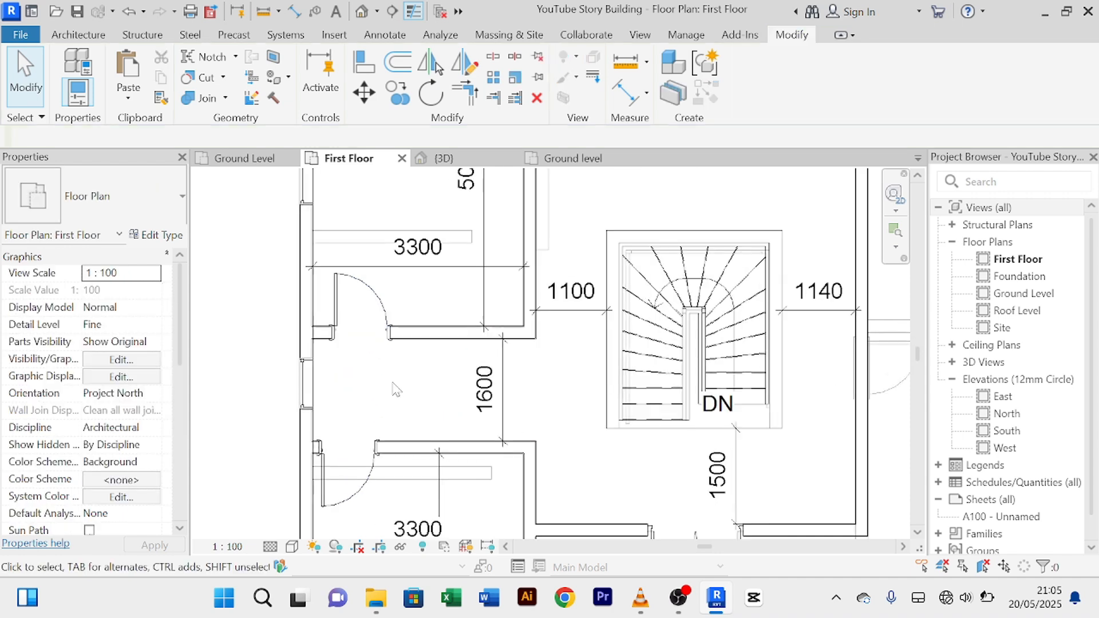
{"action": "middle_click_drag", "start_coordinate": [393, 396], "coordinate": [485, 464]}
{"action": "left_click", "coordinate": [449, 426]}
{"action": "scroll", "coordinate": [452, 432], "scroll_direction": "up", "scroll_amount": 2}
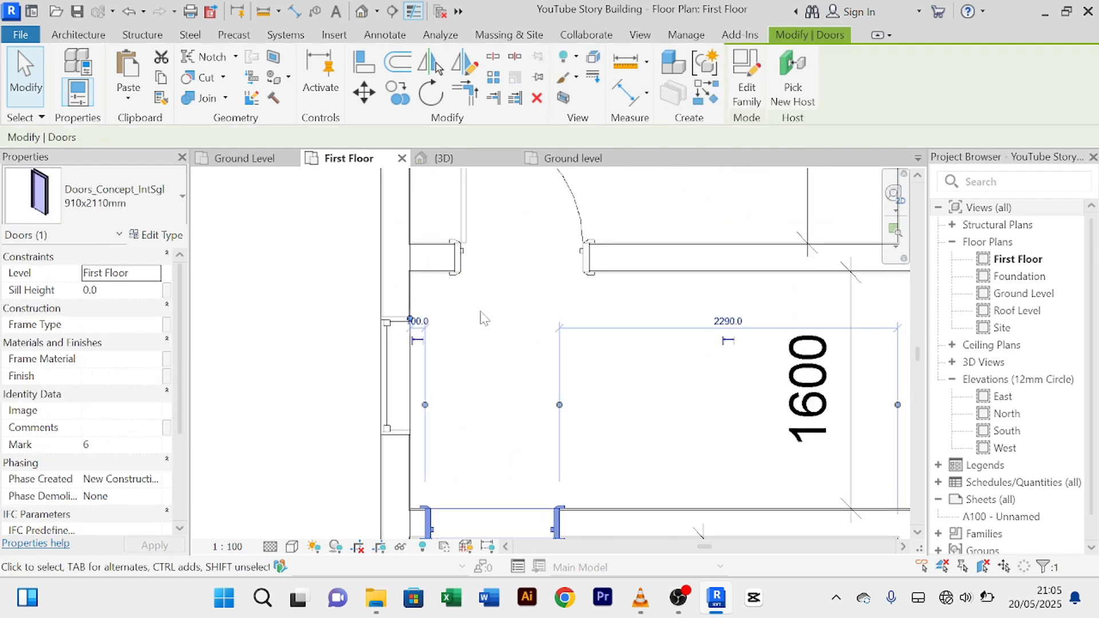
Step: Start Align (AL) and pick the adjacent wall line as the reference for the First Floor door
{"action": "left_click", "coordinate": [481, 318]}
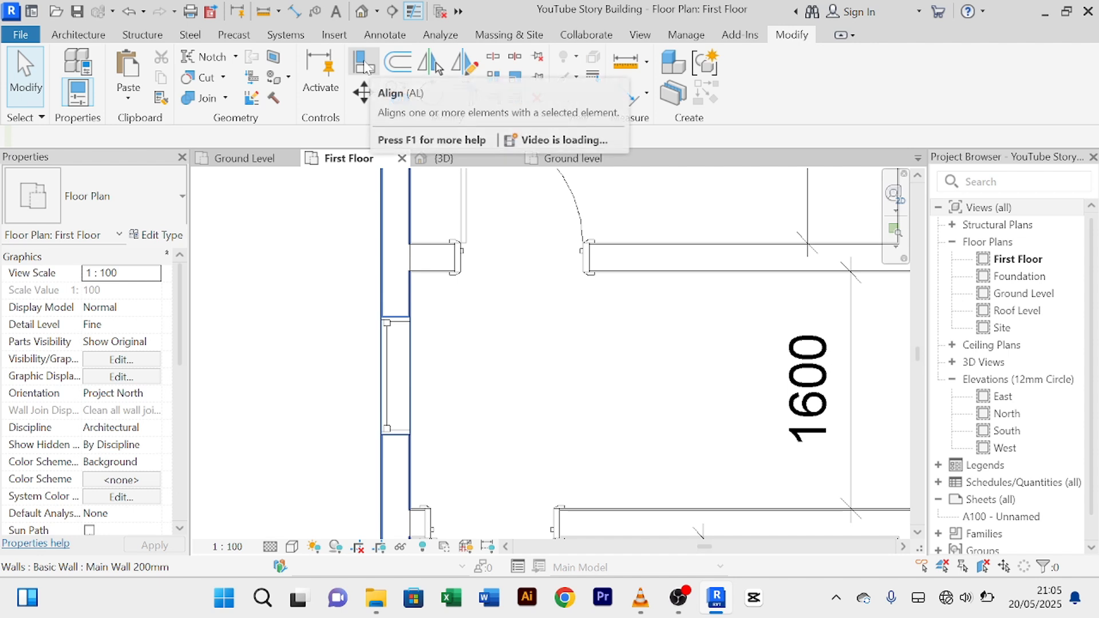
{"action": "left_click", "coordinate": [370, 67]}
{"action": "scroll", "coordinate": [529, 361], "scroll_direction": "down", "scroll_amount": 2}
{"action": "middle_click_drag", "start_coordinate": [532, 365], "coordinate": [545, 339]}
{"action": "scroll", "coordinate": [449, 487], "scroll_direction": "up", "scroll_amount": 4}
{"action": "left_click", "coordinate": [473, 439]}
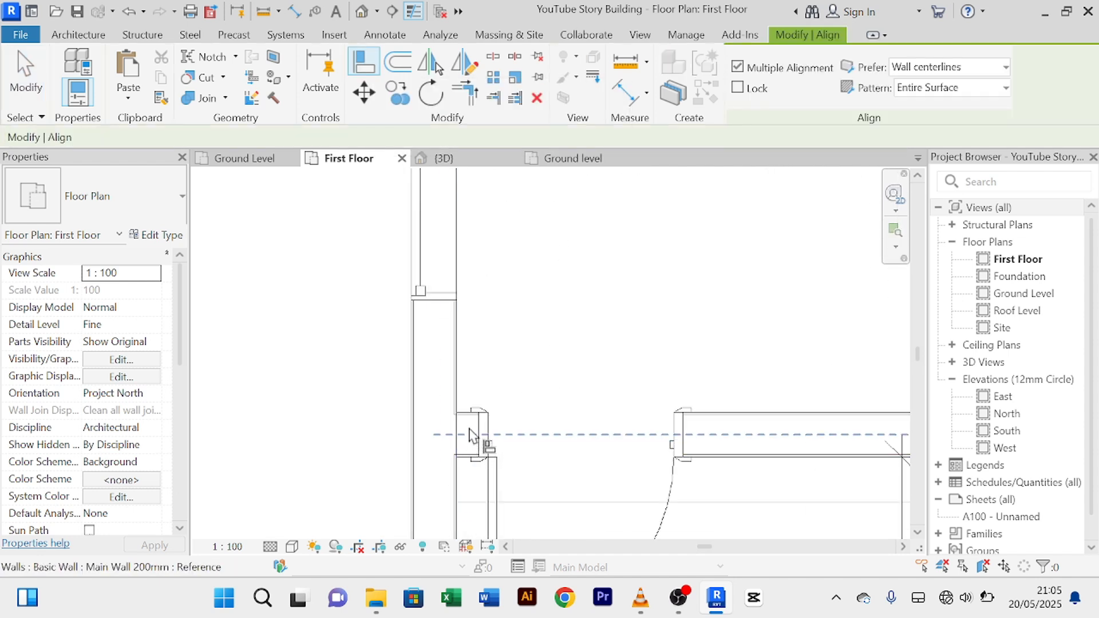
{"action": "scroll", "coordinate": [483, 430], "scroll_direction": "up", "scroll_amount": 4}
{"action": "scroll", "coordinate": [472, 422], "scroll_direction": "up", "scroll_amount": 2}
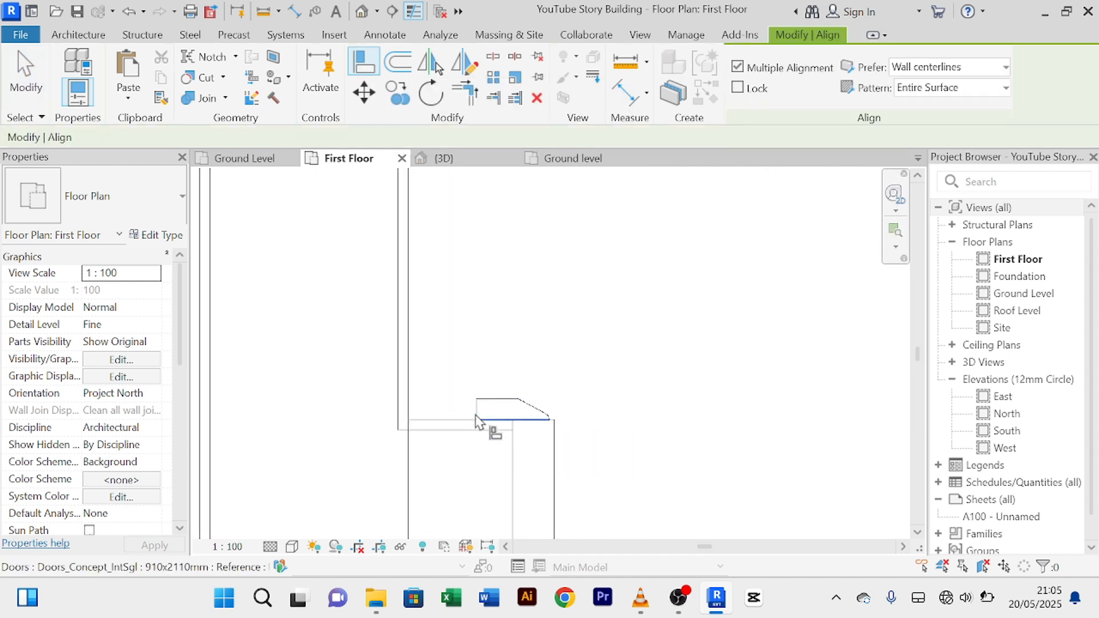
{"action": "left_click", "coordinate": [476, 415]}
Step: Align the upper 910 x 2110 mm door's edge to the wall line and cancel Align
{"action": "scroll", "coordinate": [518, 370], "scroll_direction": "down", "scroll_amount": 5}
{"action": "middle_click_drag", "start_coordinate": [579, 291], "coordinate": [533, 478]}
{"action": "middle_click_drag", "start_coordinate": [527, 318], "coordinate": [528, 484]}
{"action": "scroll", "coordinate": [530, 455], "scroll_direction": "up", "scroll_amount": 5}
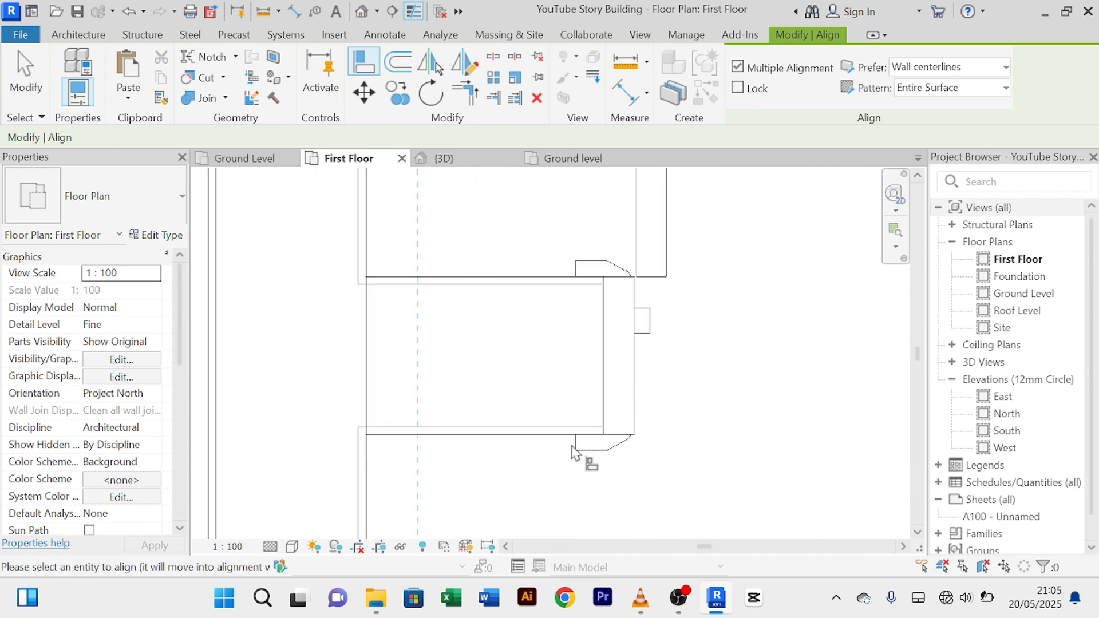
{"action": "left_click", "coordinate": [575, 444]}
{"action": "scroll", "coordinate": [572, 447], "scroll_direction": "down", "scroll_amount": 8}
{"action": "middle_click_drag", "start_coordinate": [589, 453], "coordinate": [497, 379]}
{"action": "right_click", "coordinate": [399, 349]}
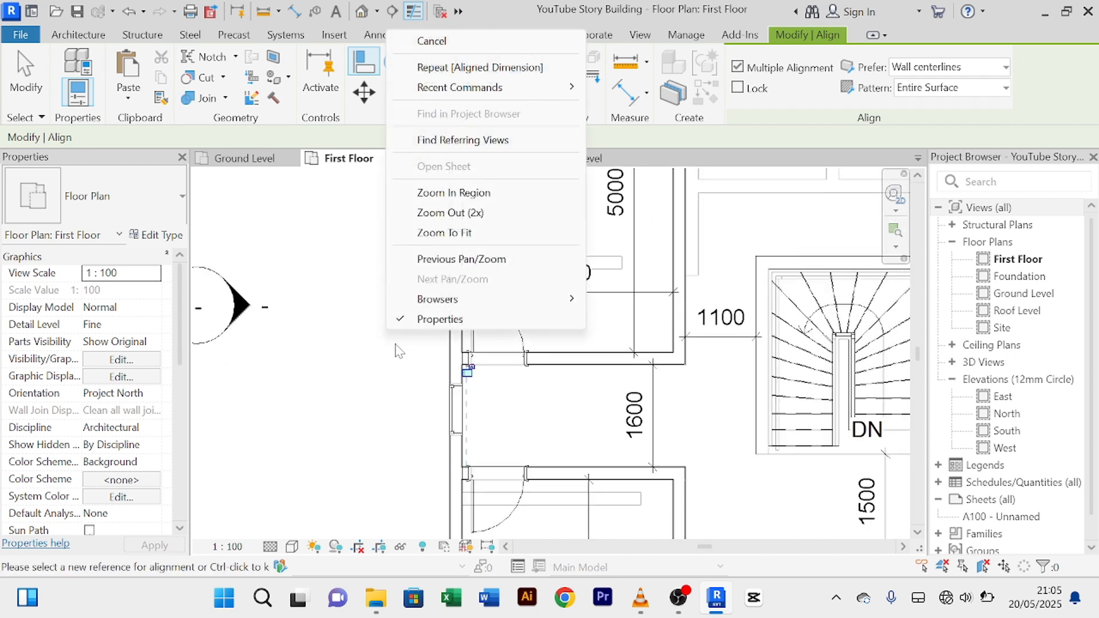
{"action": "left_click", "coordinate": [455, 52]}
{"action": "right_click", "coordinate": [381, 378]}
Step: Exit the Align command and look over the First Floor plan
{"action": "left_click", "coordinate": [441, 87]}
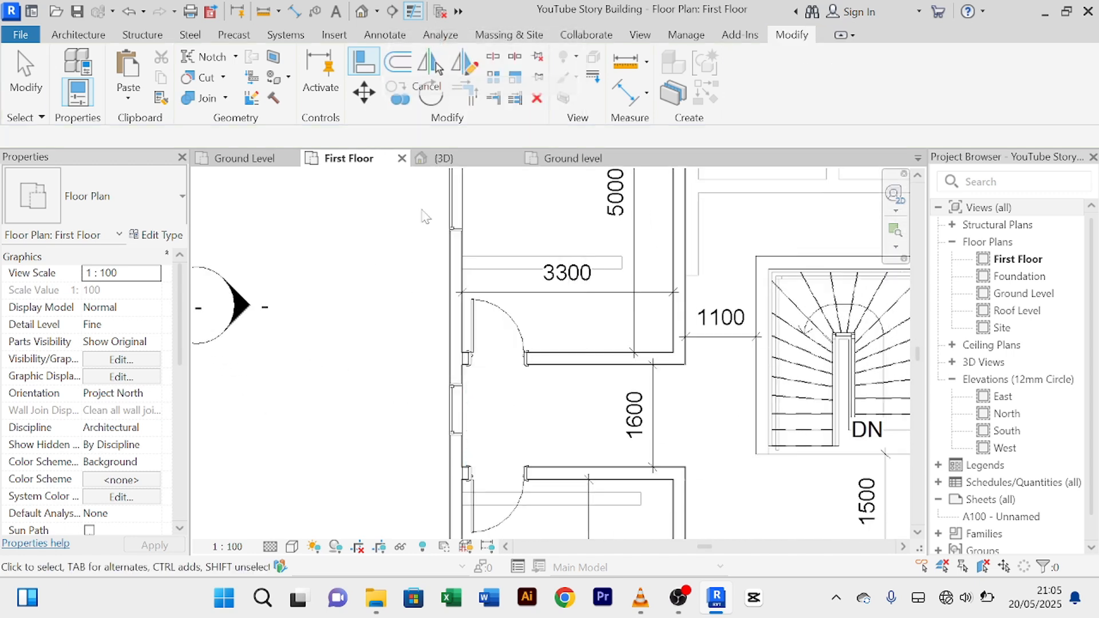
{"action": "scroll", "coordinate": [407, 396], "scroll_direction": "down", "scroll_amount": 2}
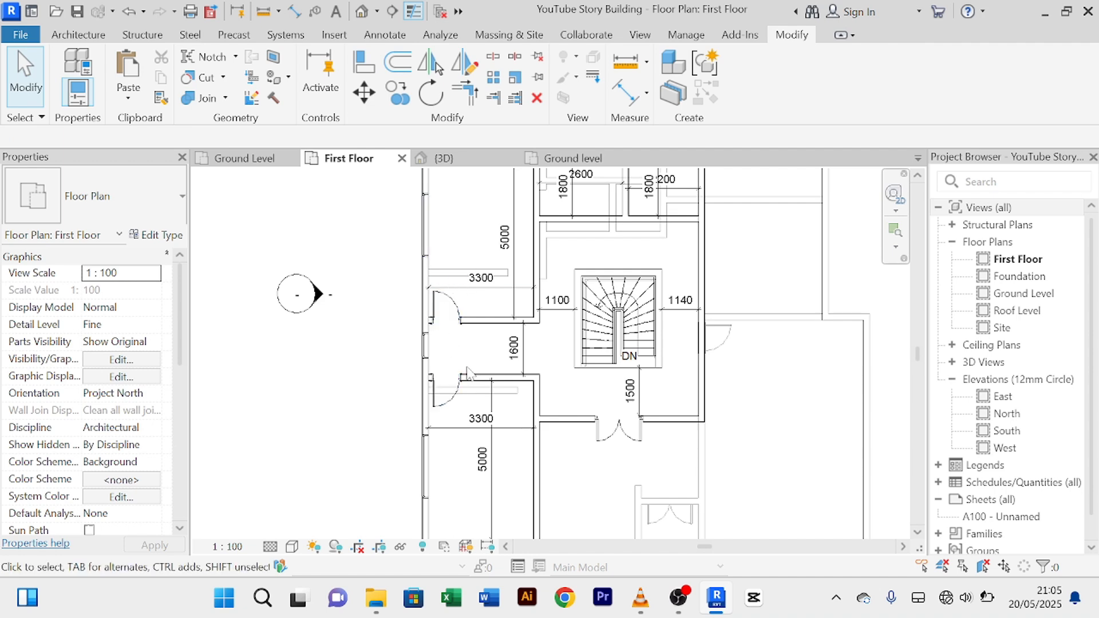
{"action": "scroll", "coordinate": [435, 504], "scroll_direction": "down", "scroll_amount": 2}
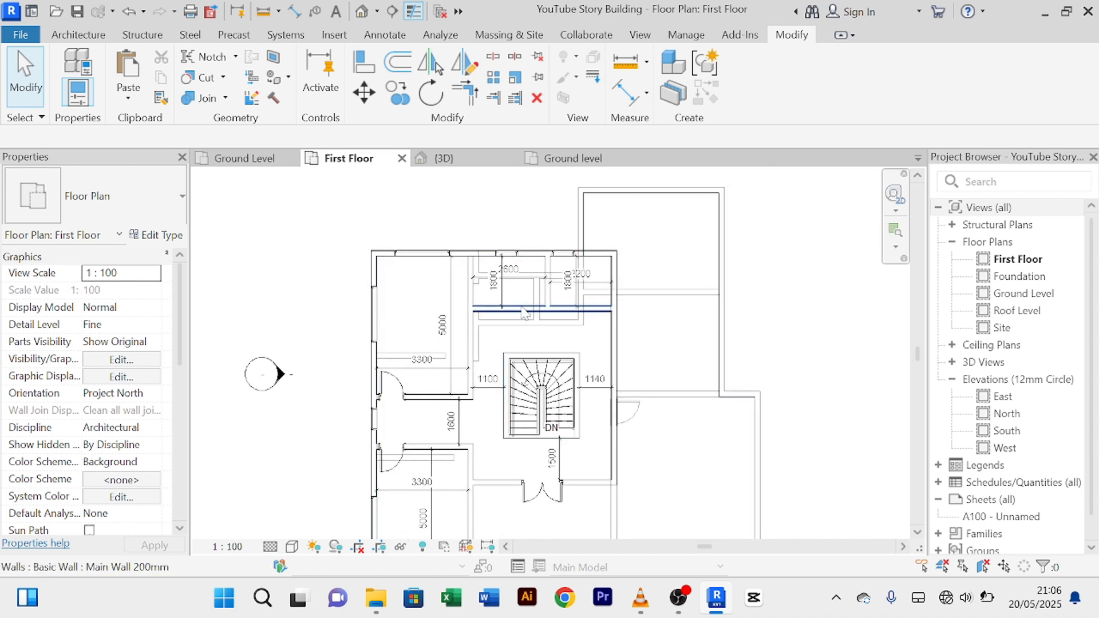
{"action": "scroll", "coordinate": [524, 314], "scroll_direction": "up", "scroll_amount": 2}
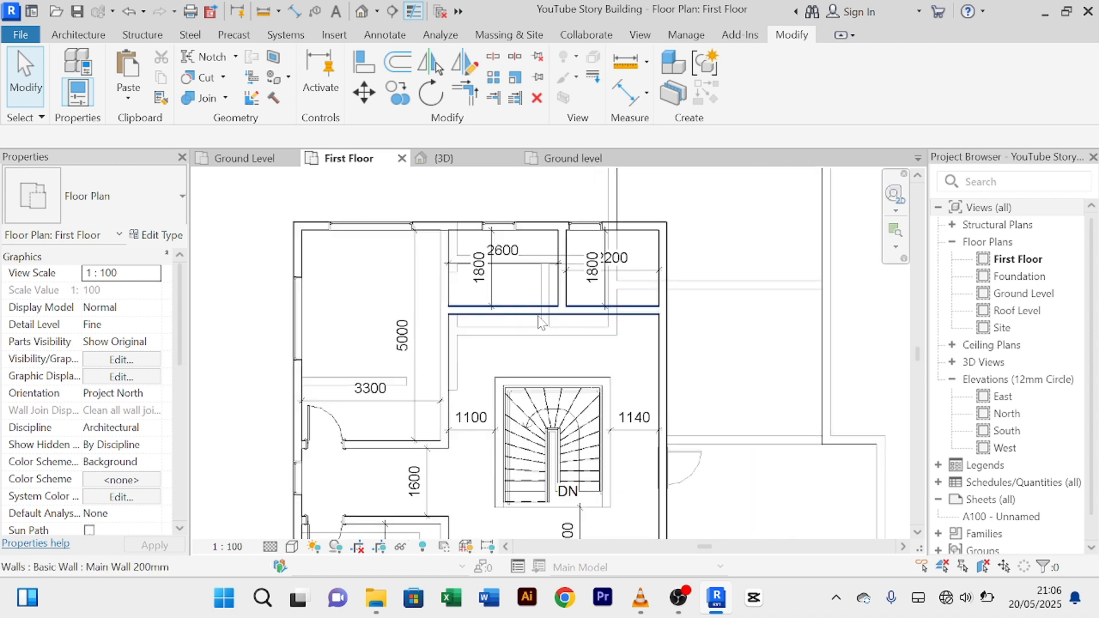
{"action": "scroll", "coordinate": [527, 320], "scroll_direction": "down", "scroll_amount": 1}
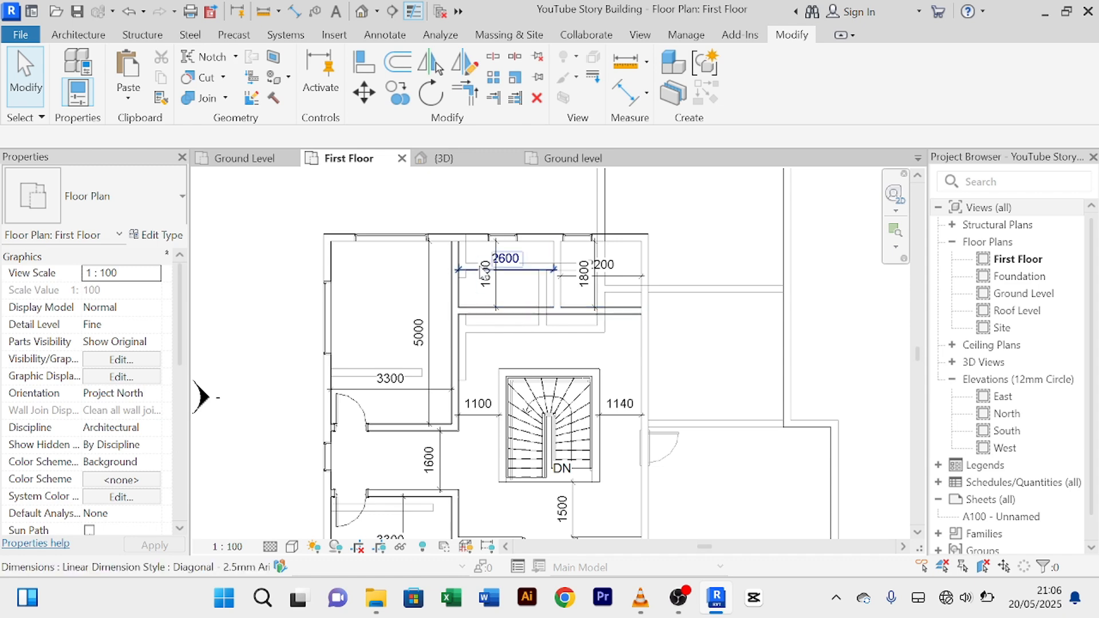
Step: Copy the Ground Level double sliding door type onto the First Floor's upper wall with Create Similar
{"action": "left_click", "coordinate": [245, 163]}
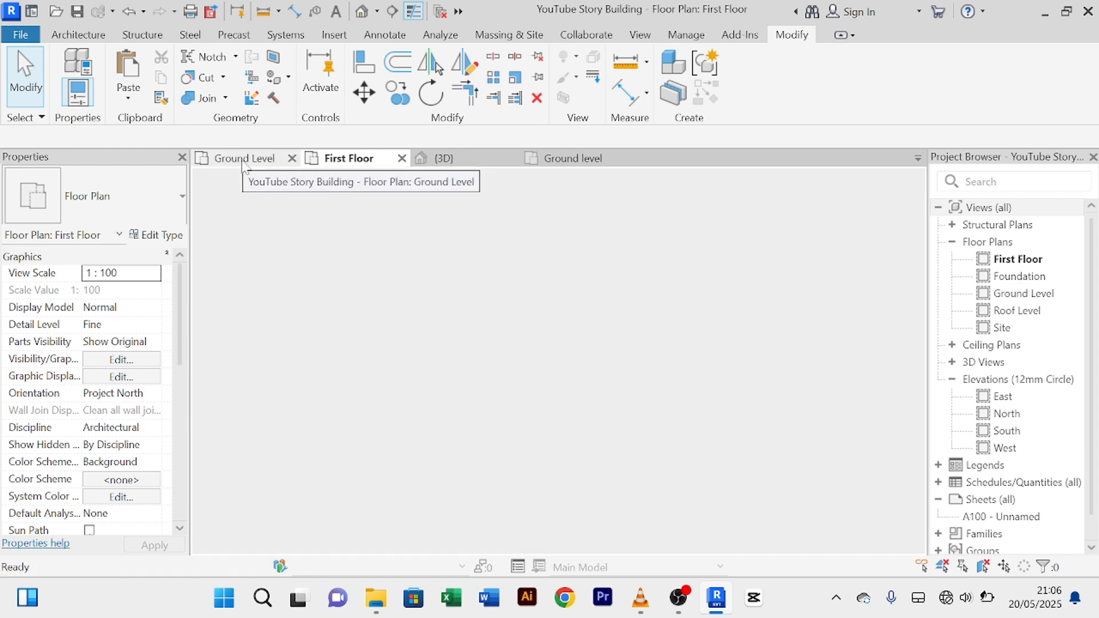
{"action": "left_click", "coordinate": [538, 223]}
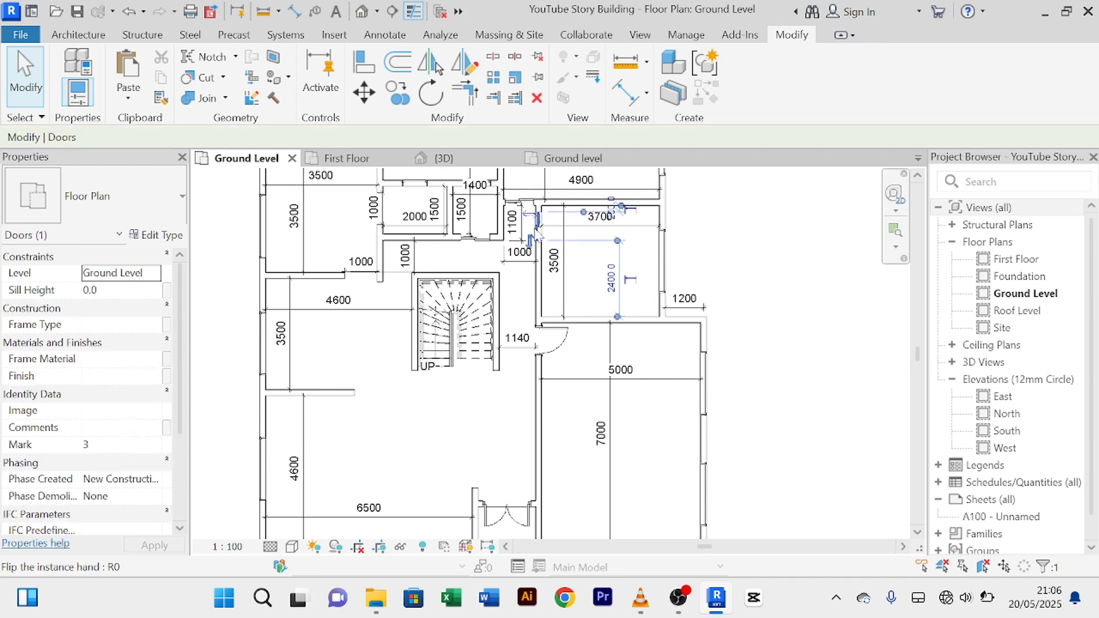
{"action": "left_click", "coordinate": [699, 105]}
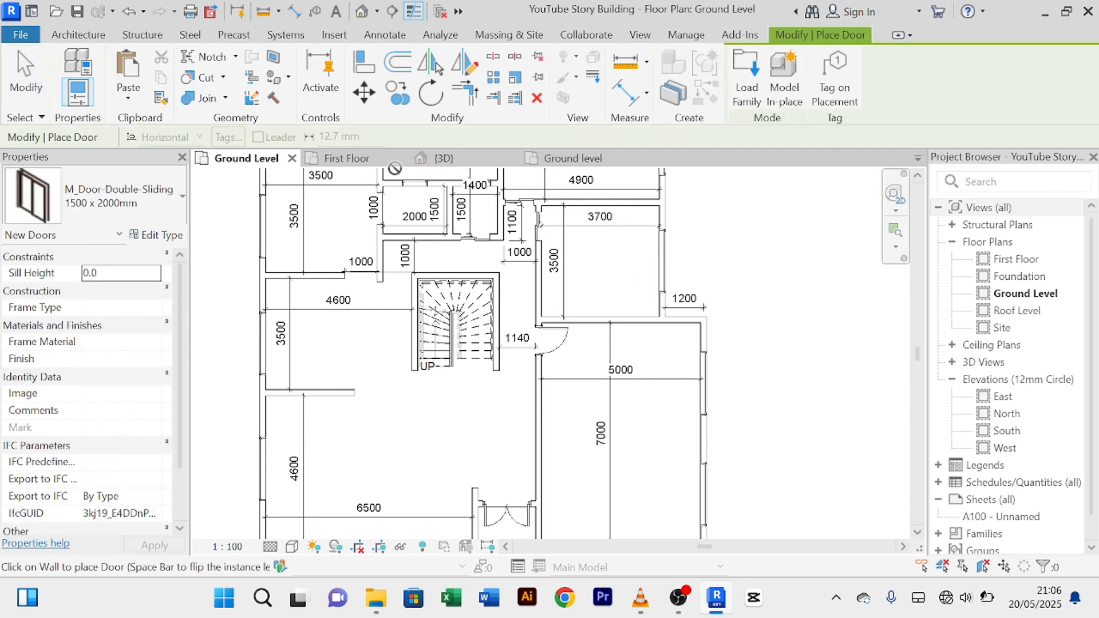
{"action": "left_click", "coordinate": [342, 166]}
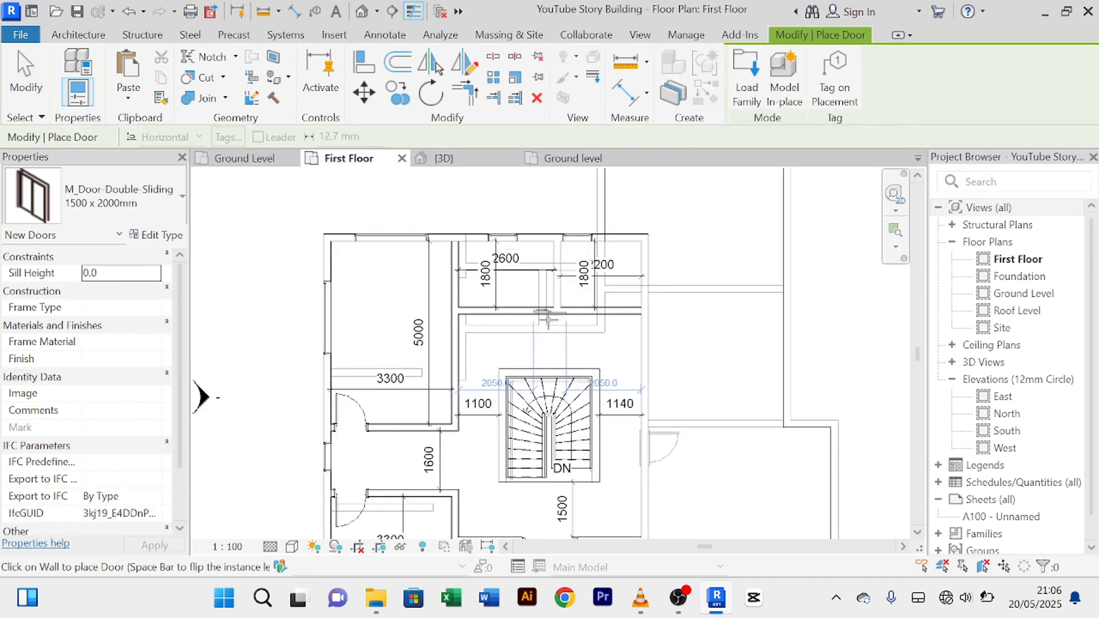
{"action": "scroll", "coordinate": [548, 319], "scroll_direction": "up", "scroll_amount": 3}
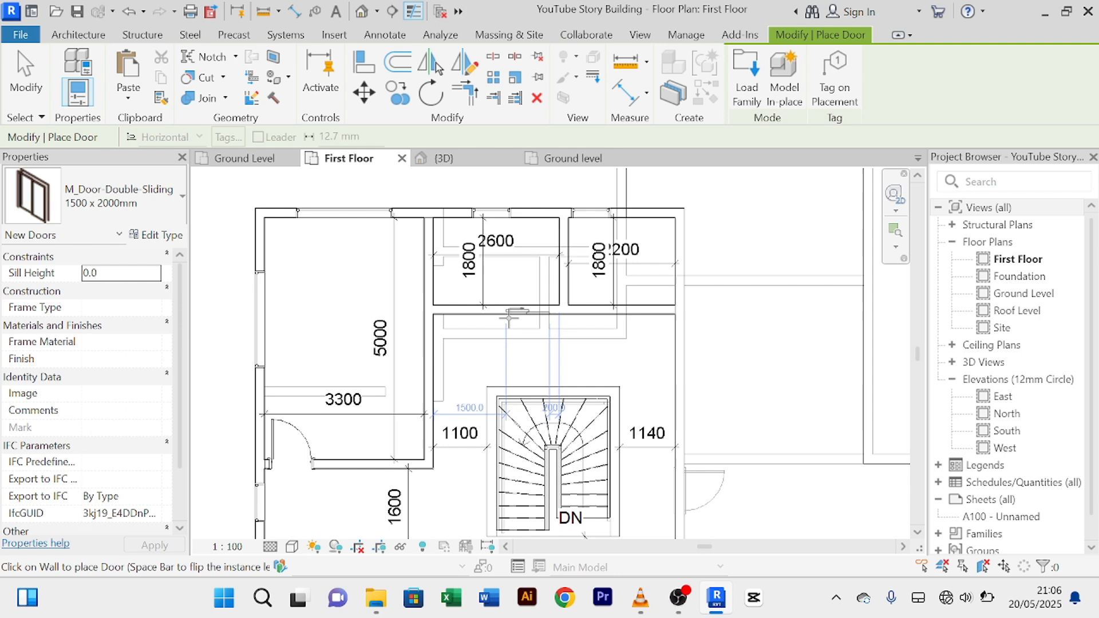
{"action": "left_click", "coordinate": [660, 307]}
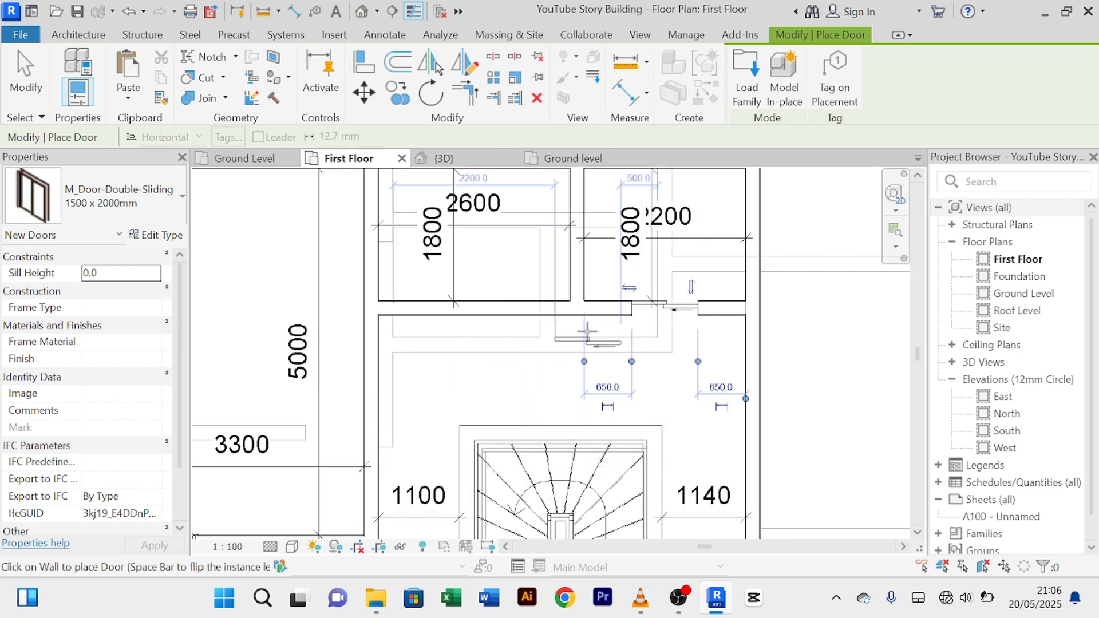
{"action": "scroll", "coordinate": [658, 309], "scroll_direction": "down", "scroll_amount": 2}
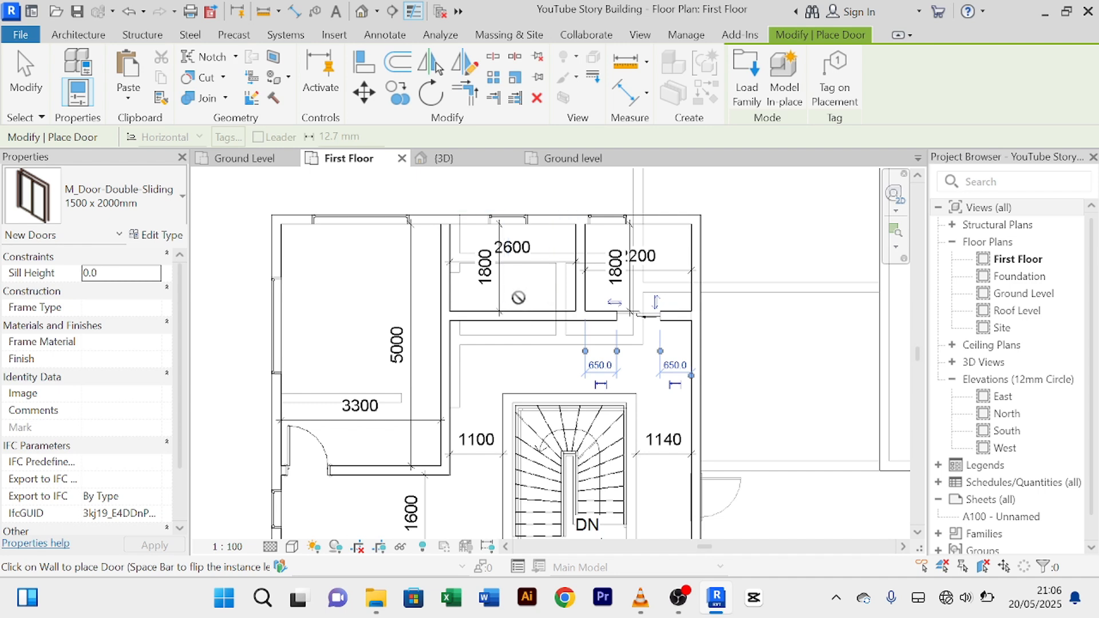
Step: End door placement, return to Ground Level and select the single swing door by the stair
{"action": "right_click", "coordinate": [517, 277]}
{"action": "left_click", "coordinate": [564, 287]}
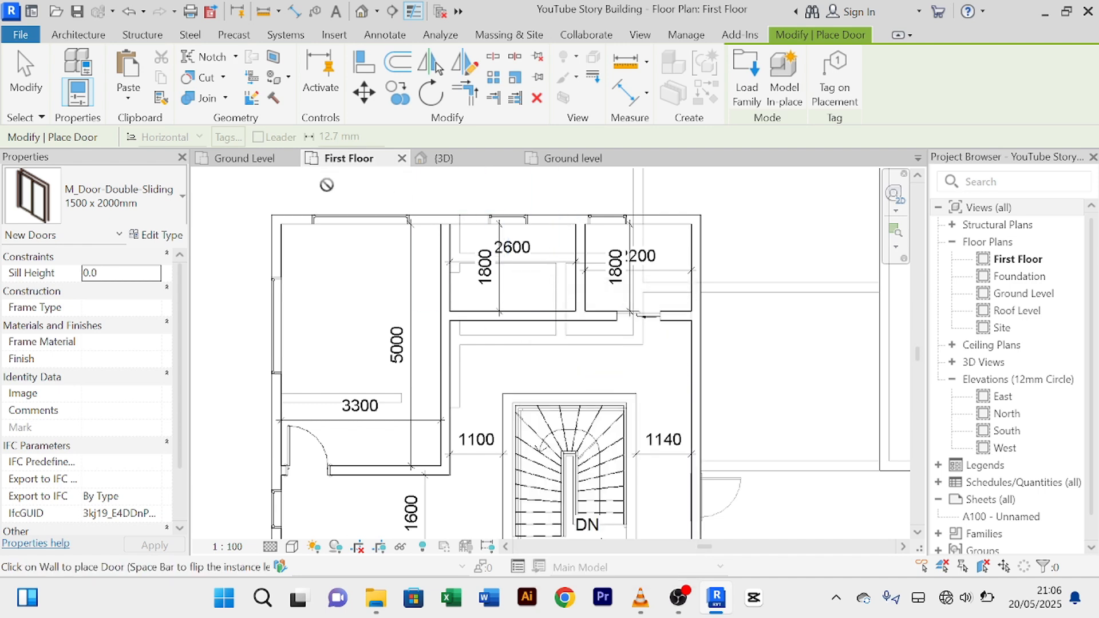
{"action": "right_click", "coordinate": [540, 295]}
{"action": "left_click", "coordinate": [573, 288]}
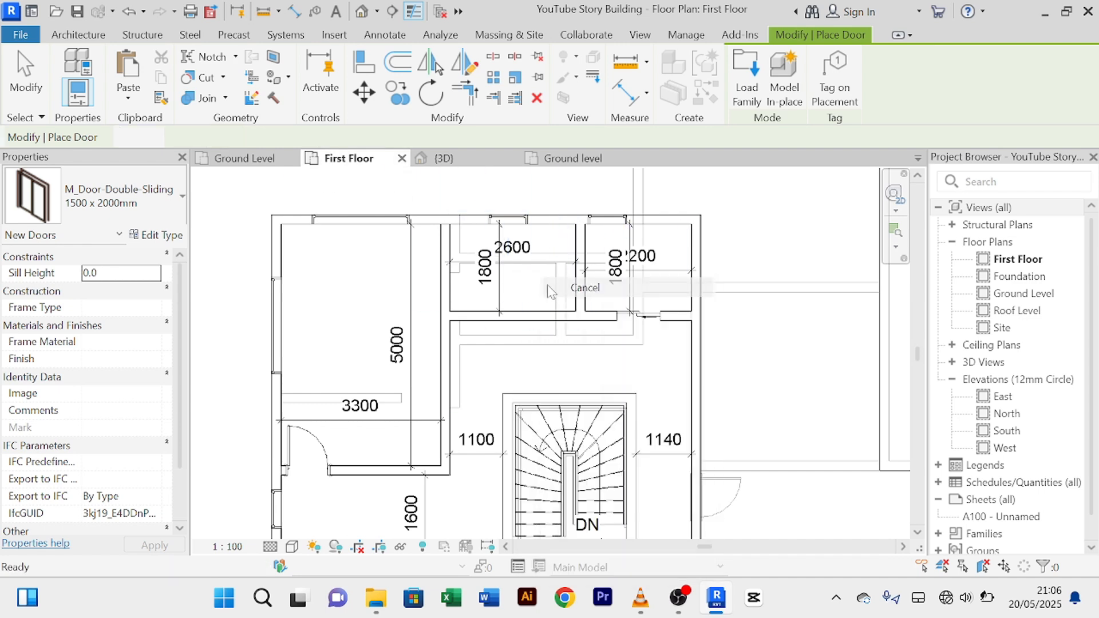
{"action": "left_click", "coordinate": [232, 160]}
{"action": "left_click", "coordinate": [553, 339]}
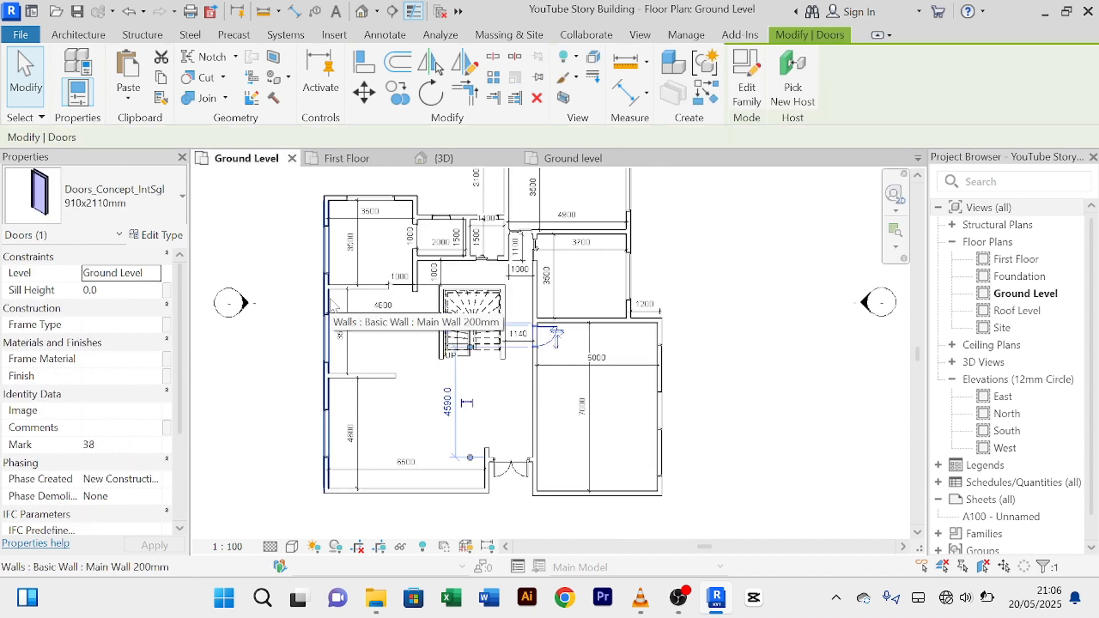
Step: Create a similar 910 x 2110 mm swing door in the lower wall of the First Floor's 2600 room
{"action": "left_click", "coordinate": [706, 96]}
{"action": "left_click", "coordinate": [347, 158]}
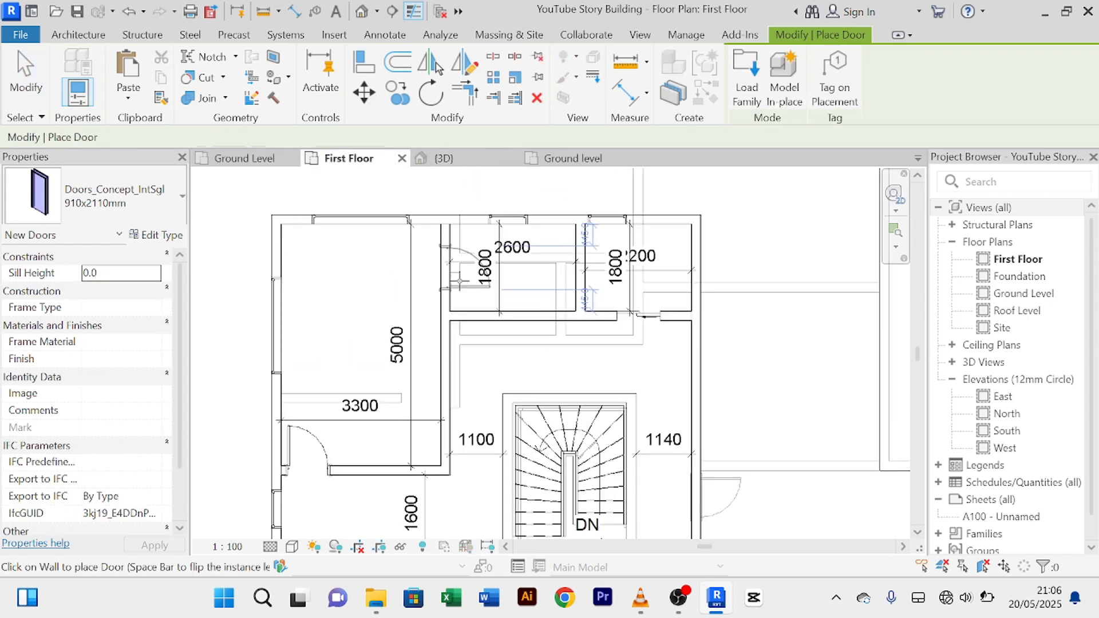
{"action": "scroll", "coordinate": [529, 327], "scroll_direction": "up", "scroll_amount": 1}
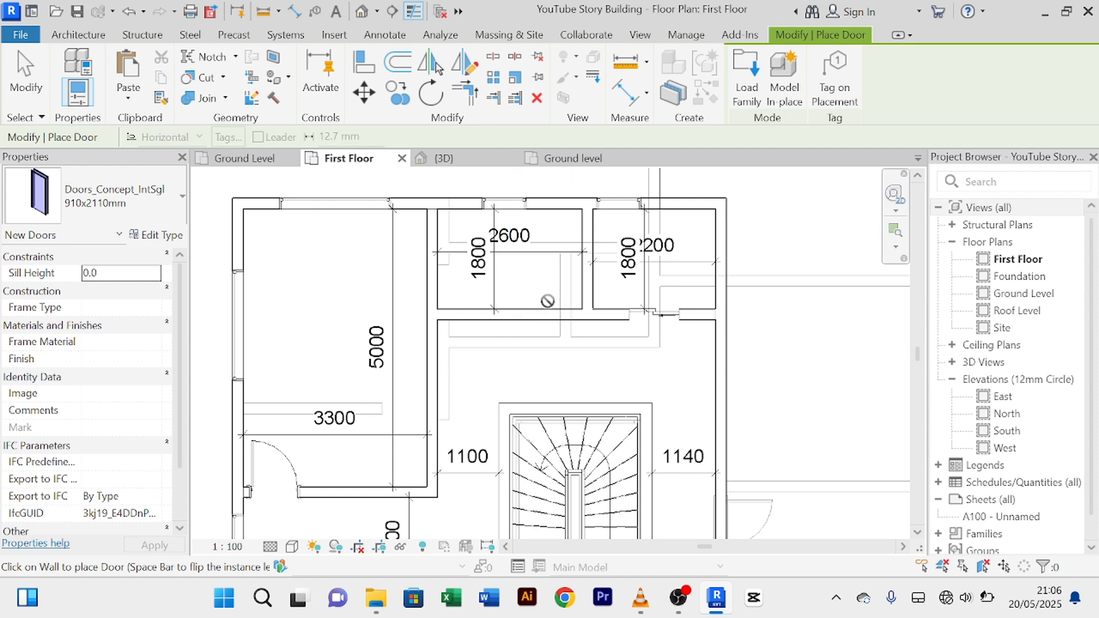
{"action": "right_click", "coordinate": [618, 379]}
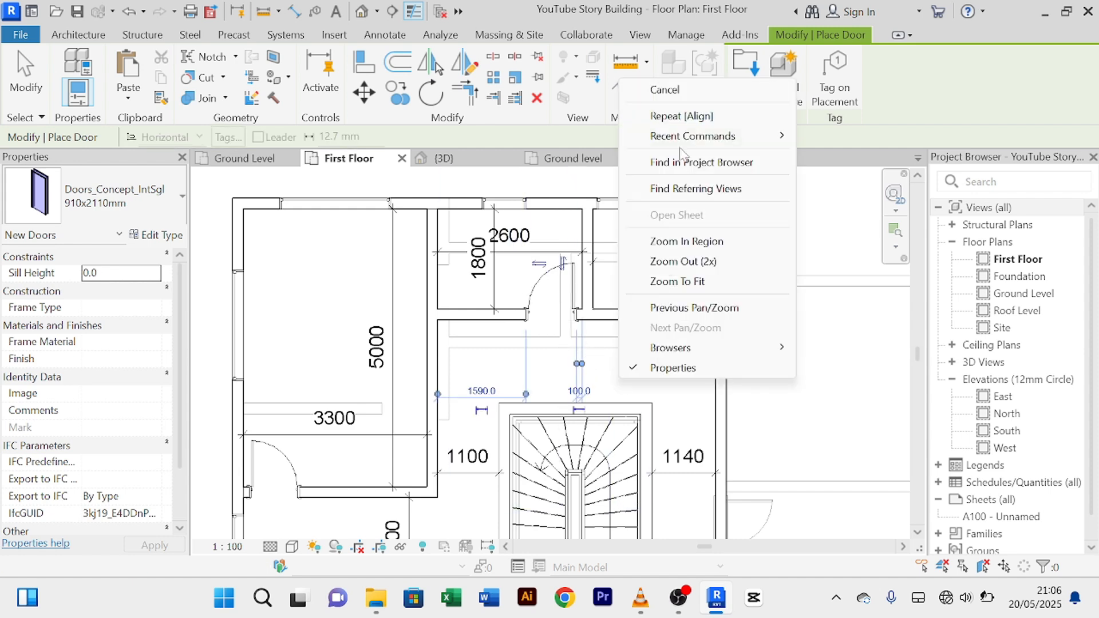
{"action": "left_click", "coordinate": [688, 94]}
{"action": "right_click", "coordinate": [601, 366]}
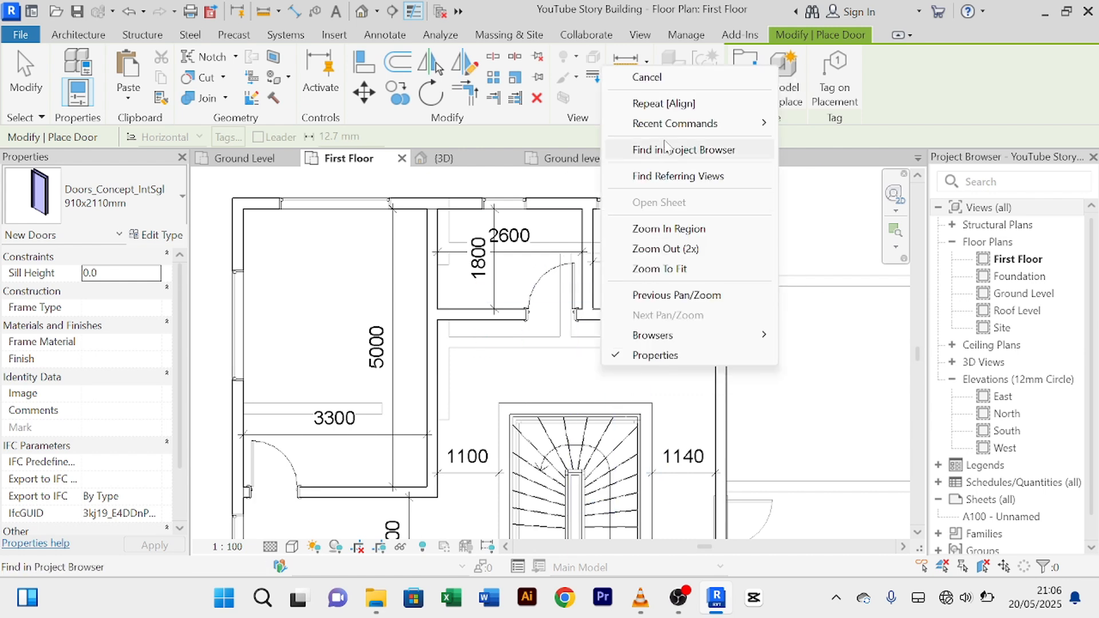
{"action": "left_click", "coordinate": [647, 78]}
{"action": "scroll", "coordinate": [573, 287], "scroll_direction": "up", "scroll_amount": 5}
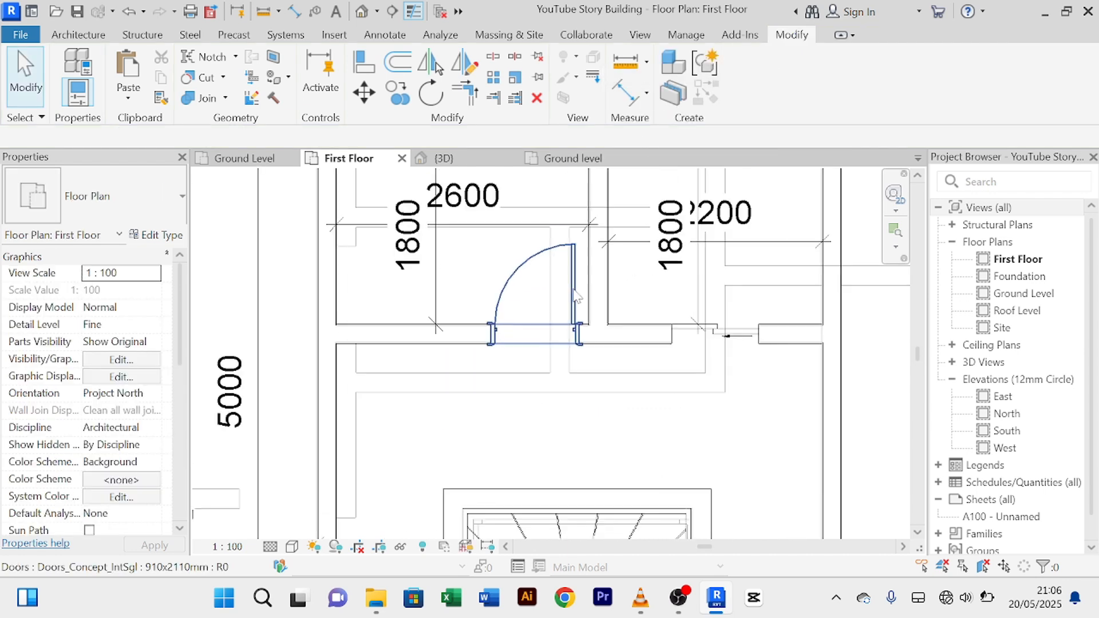
{"action": "left_click", "coordinate": [572, 288]}
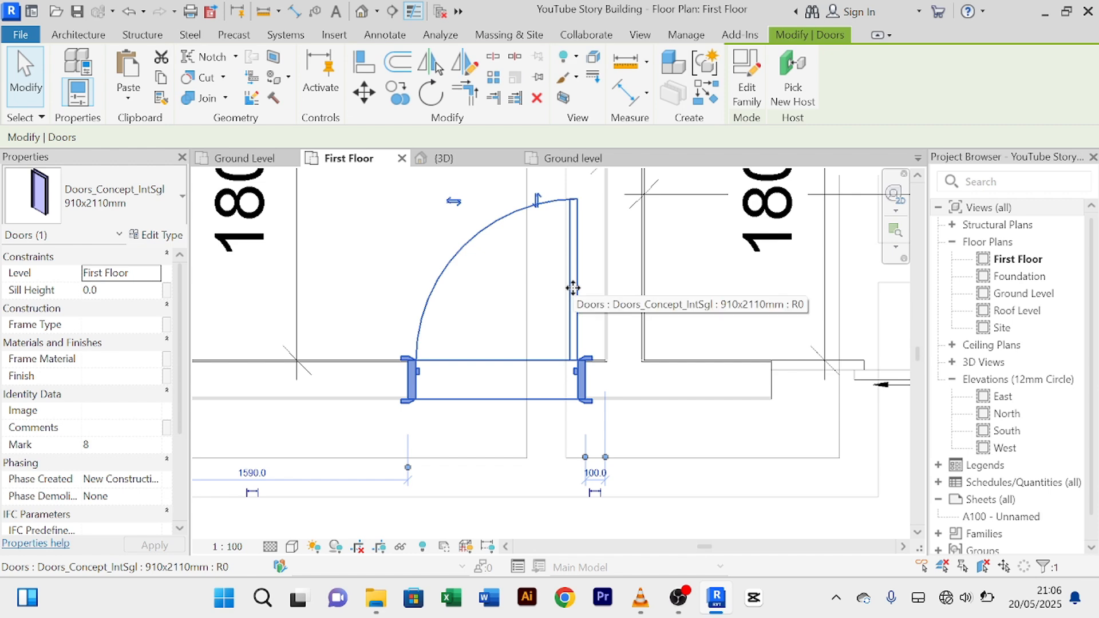
{"action": "scroll", "coordinate": [576, 289], "scroll_direction": "down", "scroll_amount": 3}
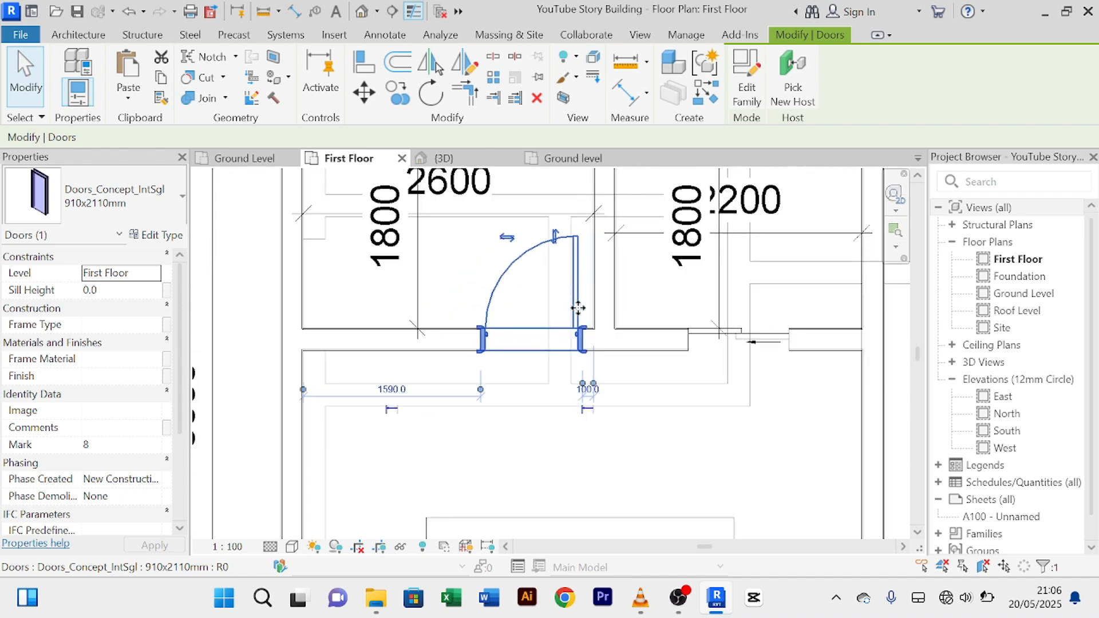
{"action": "left_click", "coordinate": [685, 462]}
{"action": "scroll", "coordinate": [689, 463], "scroll_direction": "down", "scroll_amount": 2}
{"action": "middle_click_drag", "start_coordinate": [689, 462], "coordinate": [644, 420]}
{"action": "scroll", "coordinate": [628, 402], "scroll_direction": "down", "scroll_amount": 2}
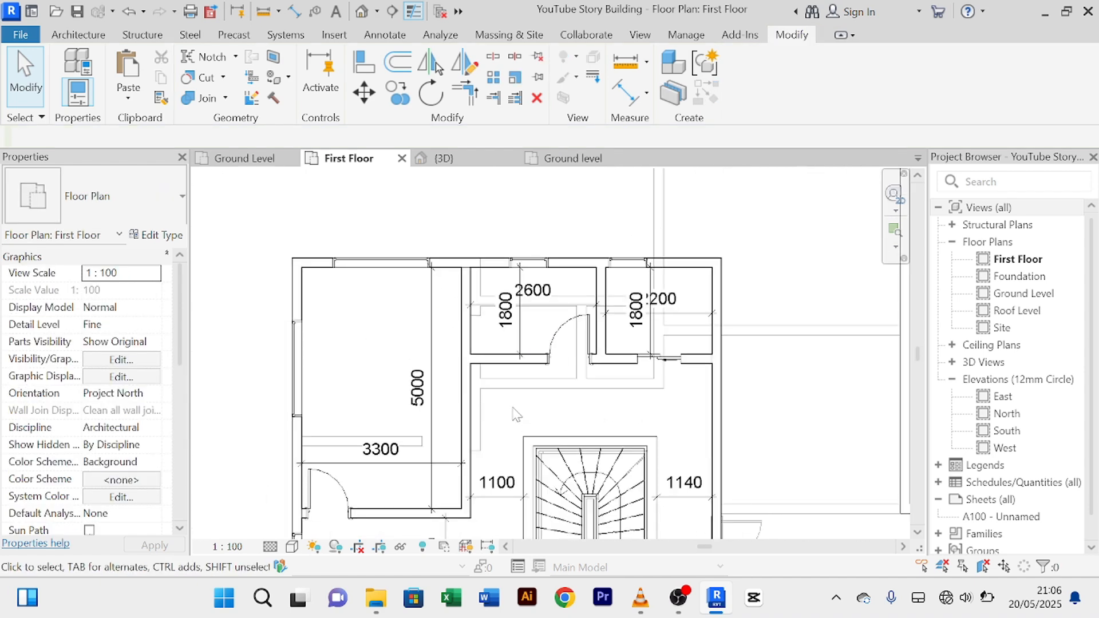
{"action": "scroll", "coordinate": [513, 407], "scroll_direction": "up", "scroll_amount": 2}
{"action": "scroll", "coordinate": [515, 407], "scroll_direction": "down", "scroll_amount": 2}
{"action": "middle_click_drag", "start_coordinate": [518, 392], "coordinate": [510, 359]}
{"action": "scroll", "coordinate": [480, 294], "scroll_direction": "down", "scroll_amount": 3}
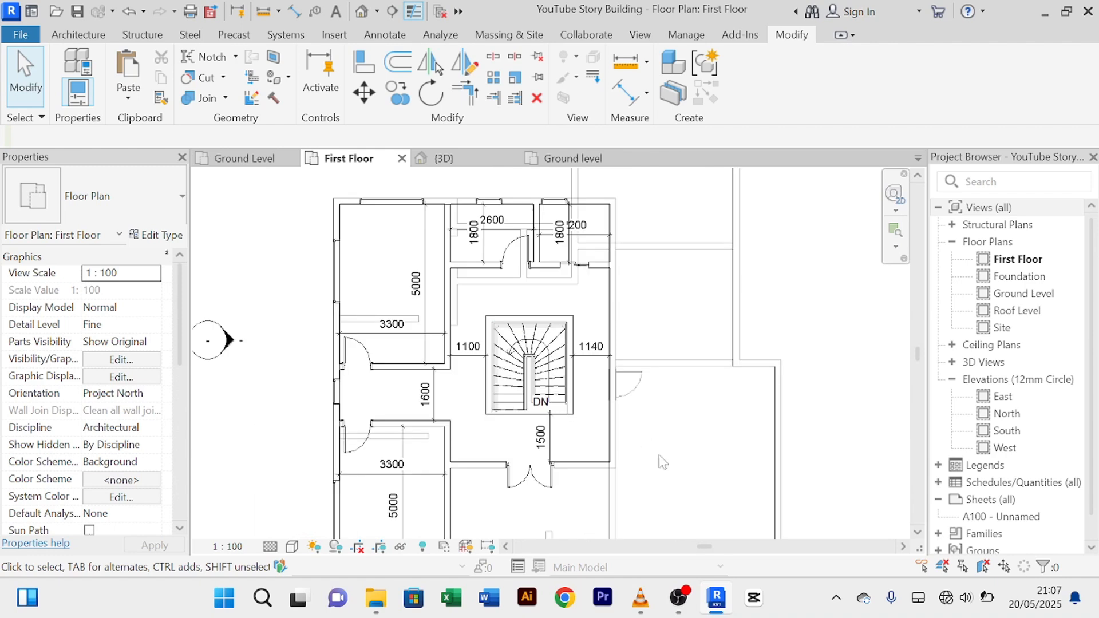
{"action": "scroll", "coordinate": [657, 455], "scroll_direction": "up", "scroll_amount": 3}
{"action": "scroll", "coordinate": [657, 452], "scroll_direction": "down", "scroll_amount": 2}
{"action": "middle_click_drag", "start_coordinate": [660, 458], "coordinate": [674, 496]}
{"action": "scroll", "coordinate": [666, 334], "scroll_direction": "up", "scroll_amount": 3}
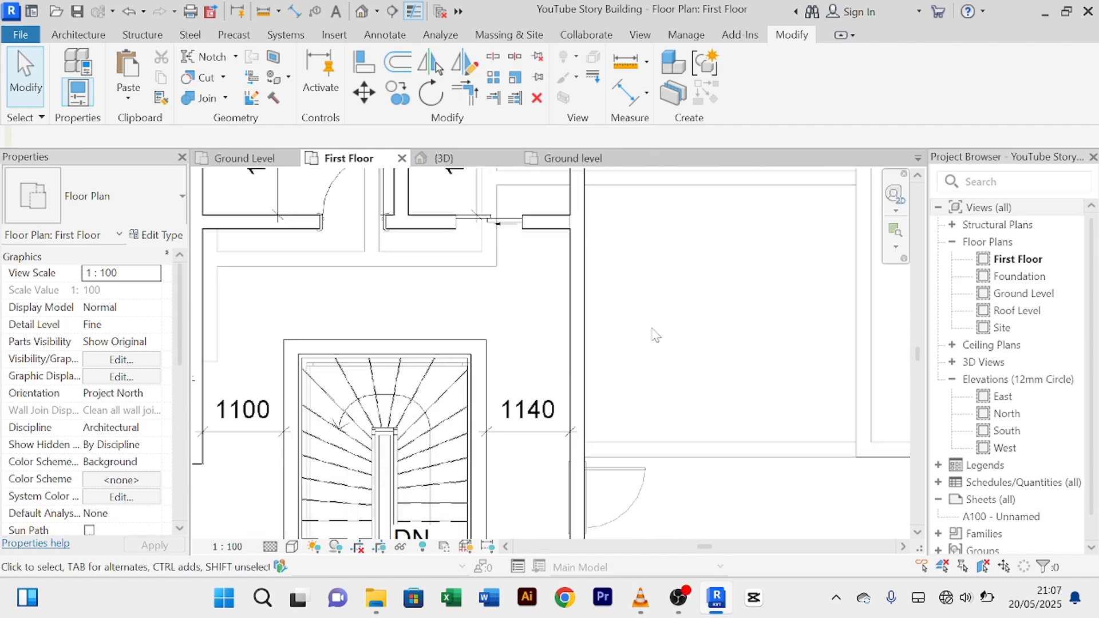
{"action": "scroll", "coordinate": [658, 335], "scroll_direction": "down", "scroll_amount": 2}
{"action": "middle_click_drag", "start_coordinate": [657, 335], "coordinate": [651, 294]}
{"action": "scroll", "coordinate": [634, 336], "scroll_direction": "down", "scroll_amount": 1}
{"action": "scroll", "coordinate": [635, 325], "scroll_direction": "down", "scroll_amount": 1}
{"action": "scroll", "coordinate": [641, 321], "scroll_direction": "up", "scroll_amount": 1}
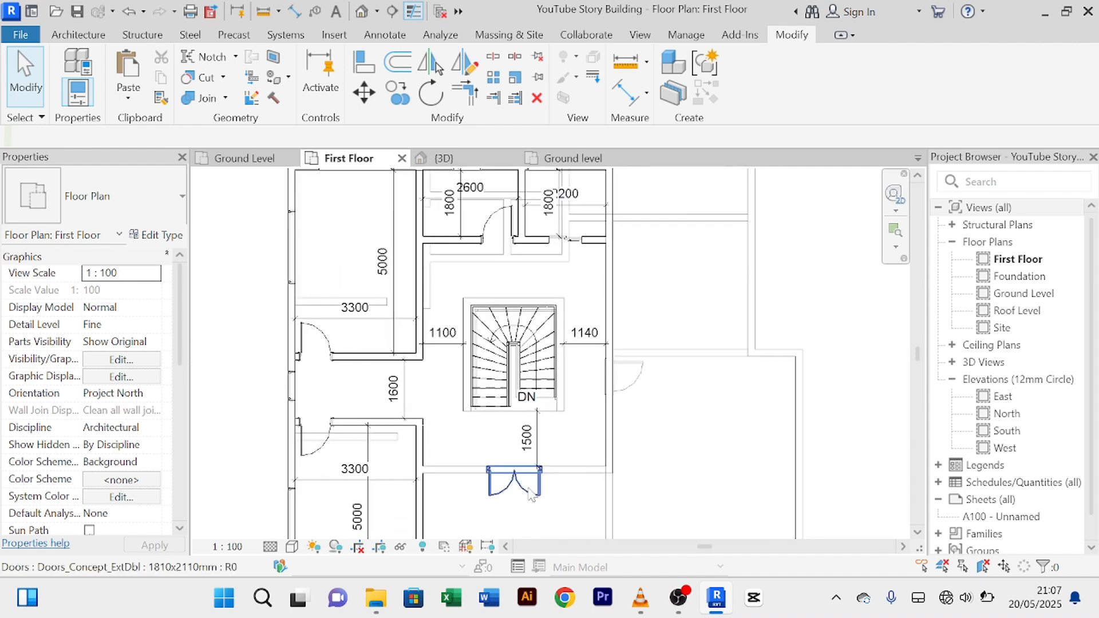
Step: Select the double door below the stair and cancel the leftover door placement
{"action": "left_click", "coordinate": [530, 491]}
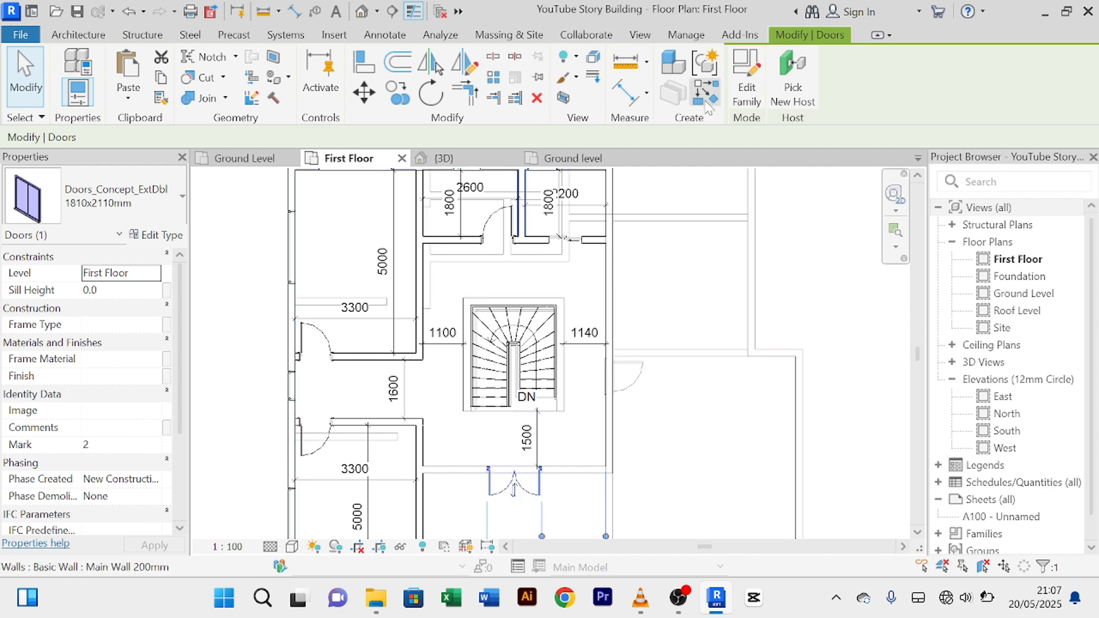
{"action": "scroll", "coordinate": [670, 334], "scroll_direction": "up", "scroll_amount": 3}
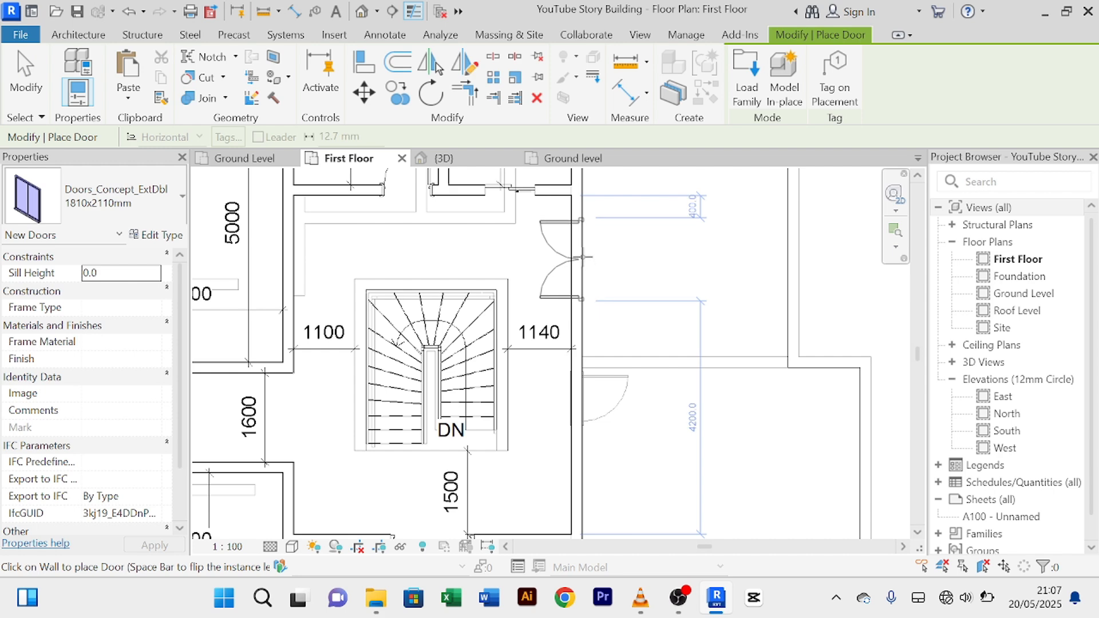
{"action": "right_click", "coordinate": [693, 241]}
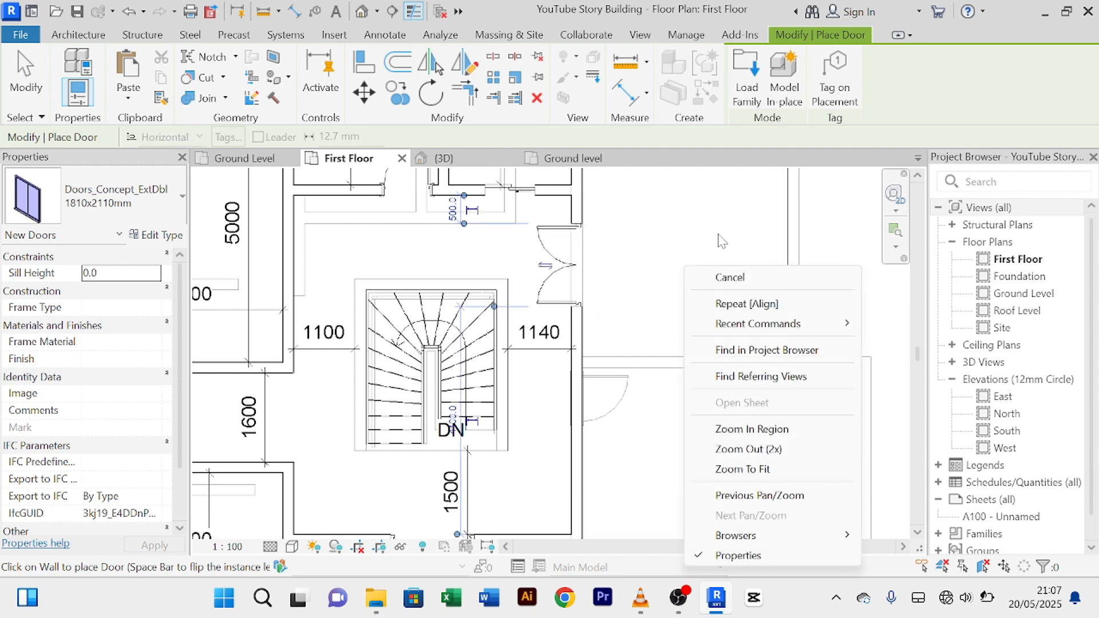
{"action": "left_click", "coordinate": [717, 258]}
{"action": "scroll", "coordinate": [596, 290], "scroll_direction": "up", "scroll_amount": 3}
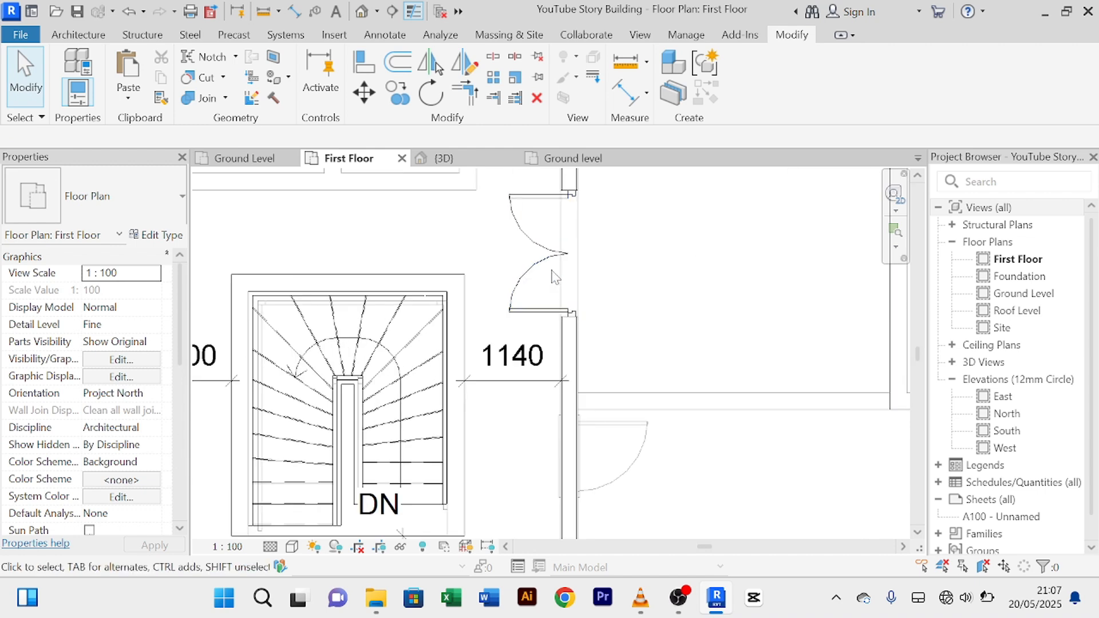
Step: Flip the first-floor double door beside the stair and change its offset from 500 to 300 mm
{"action": "left_click", "coordinate": [545, 266]}
{"action": "scroll", "coordinate": [595, 272], "scroll_direction": "up", "scroll_amount": 3}
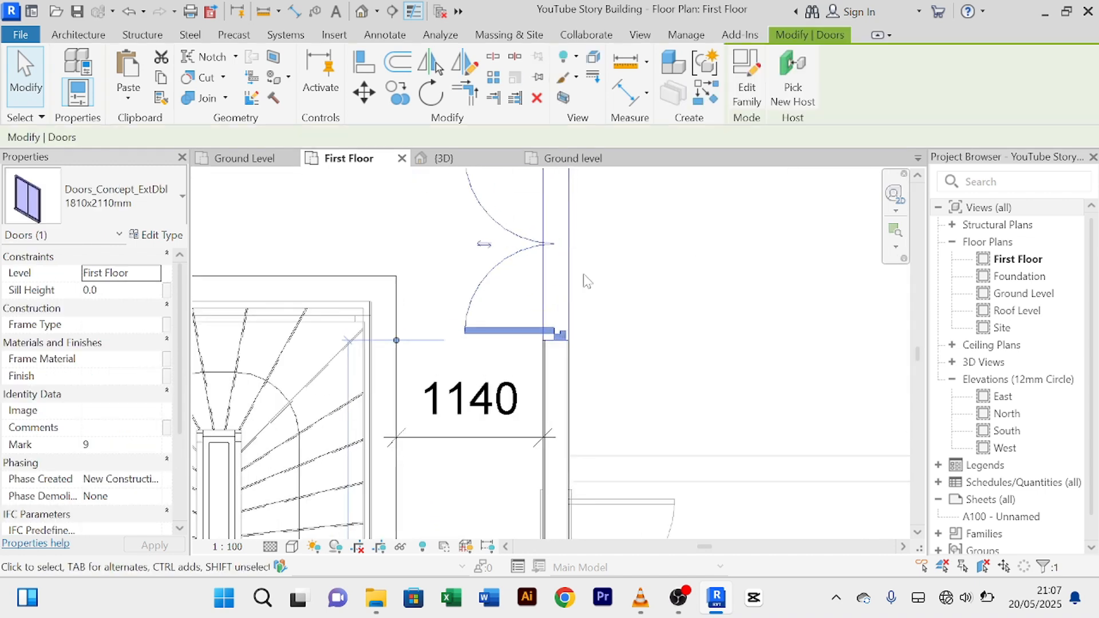
{"action": "left_click", "coordinate": [487, 250]}
{"action": "scroll", "coordinate": [634, 310], "scroll_direction": "down", "scroll_amount": 3}
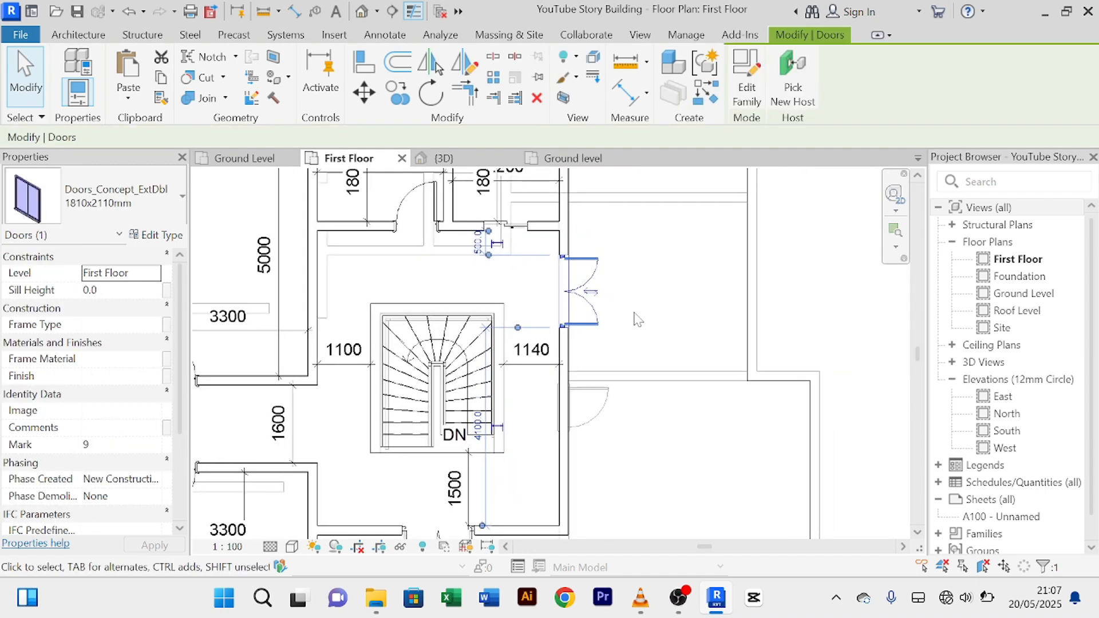
{"action": "middle_click_drag", "start_coordinate": [634, 316], "coordinate": [643, 352]}
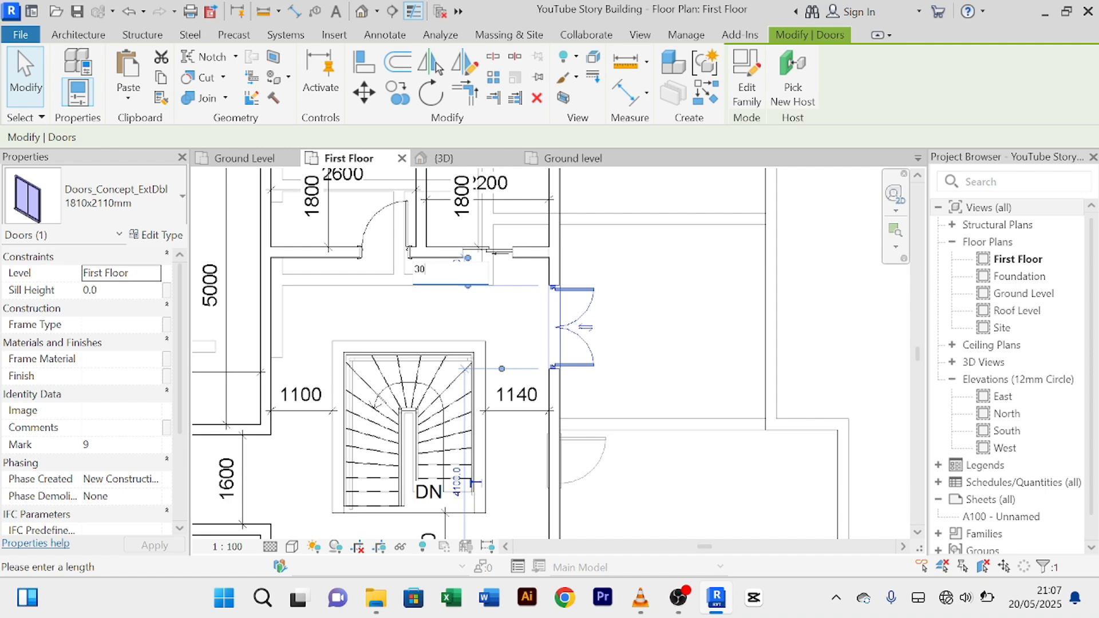
{"action": "key", "text": "Return"}
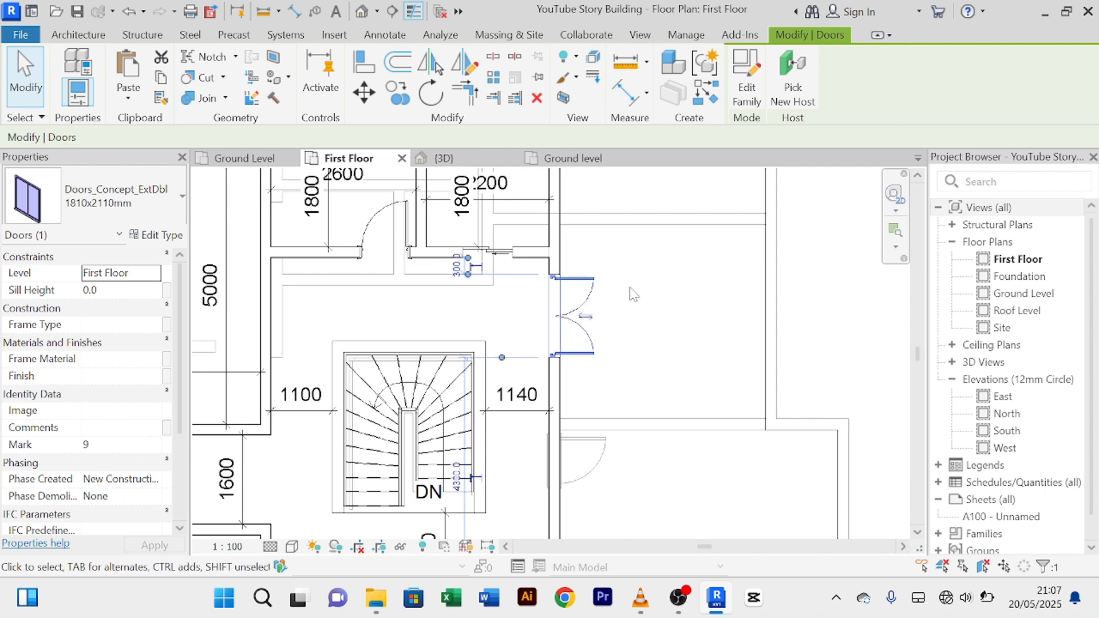
{"action": "left_click", "coordinate": [672, 311]}
{"action": "scroll", "coordinate": [672, 315], "scroll_direction": "down", "scroll_amount": 5}
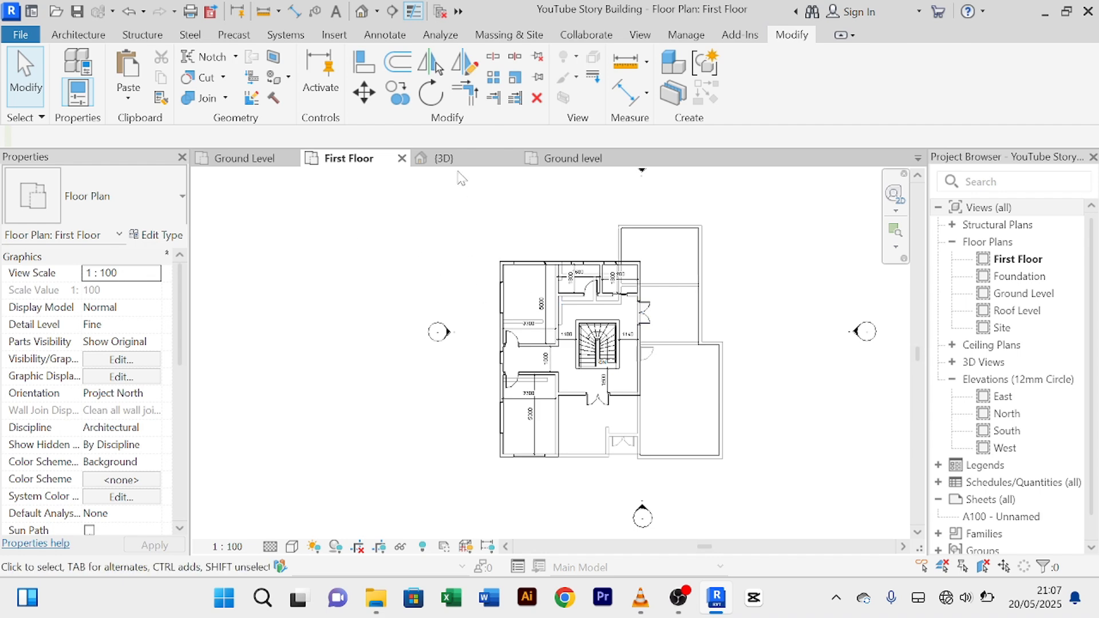
{"action": "scroll", "coordinate": [520, 339], "scroll_direction": "up", "scroll_amount": 4}
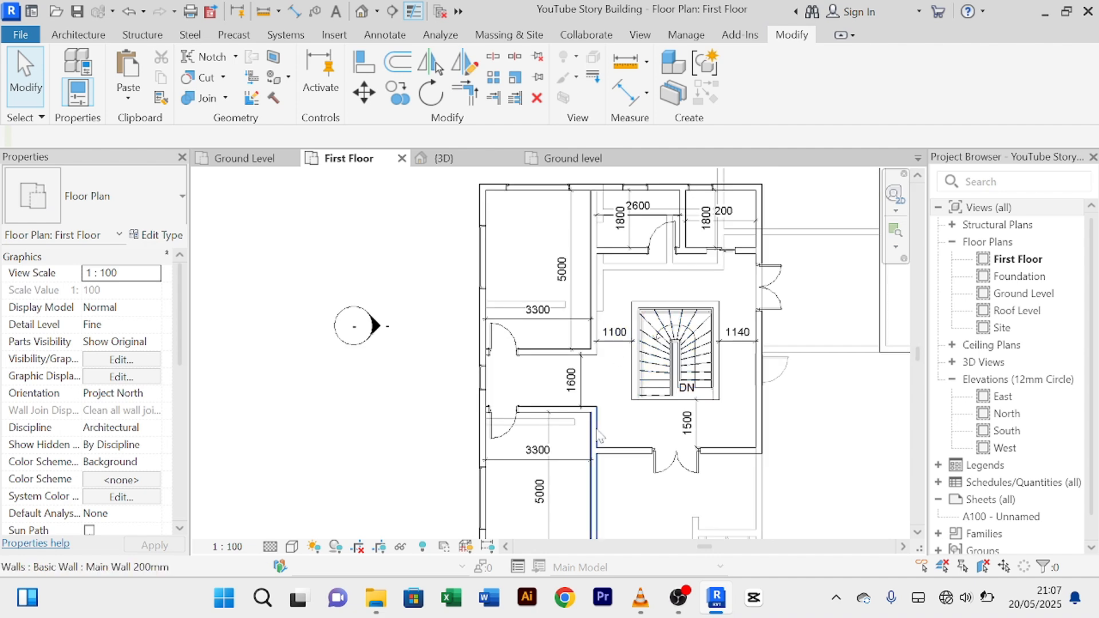
{"action": "scroll", "coordinate": [560, 339], "scroll_direction": "up", "scroll_amount": 1}
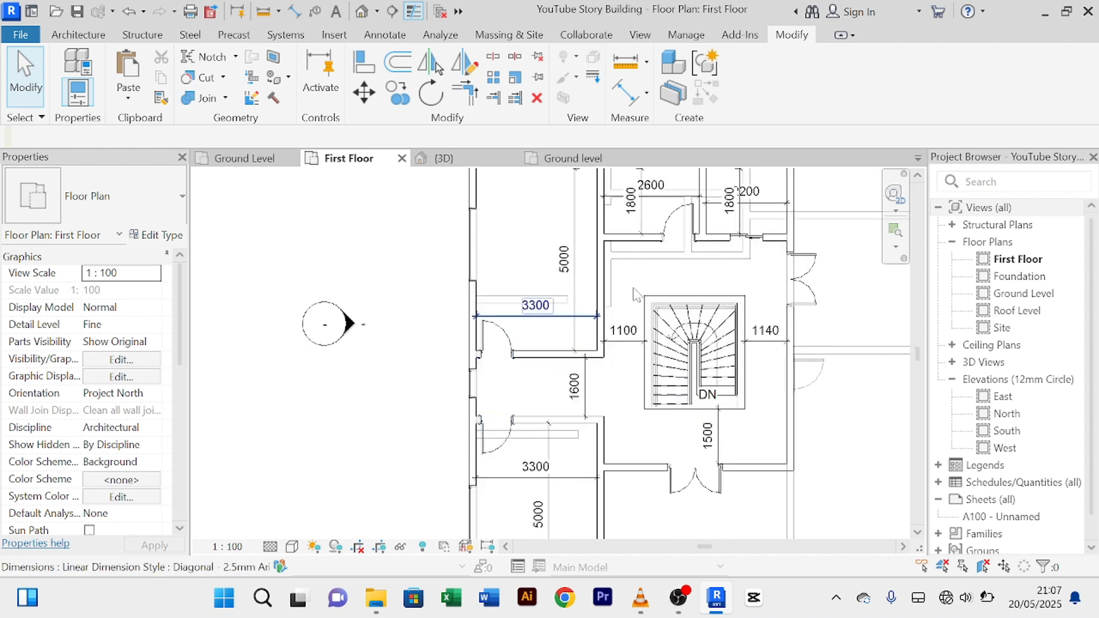
{"action": "scroll", "coordinate": [665, 260], "scroll_direction": "down", "scroll_amount": 3}
{"action": "scroll", "coordinate": [744, 400], "scroll_direction": "up", "scroll_amount": 3}
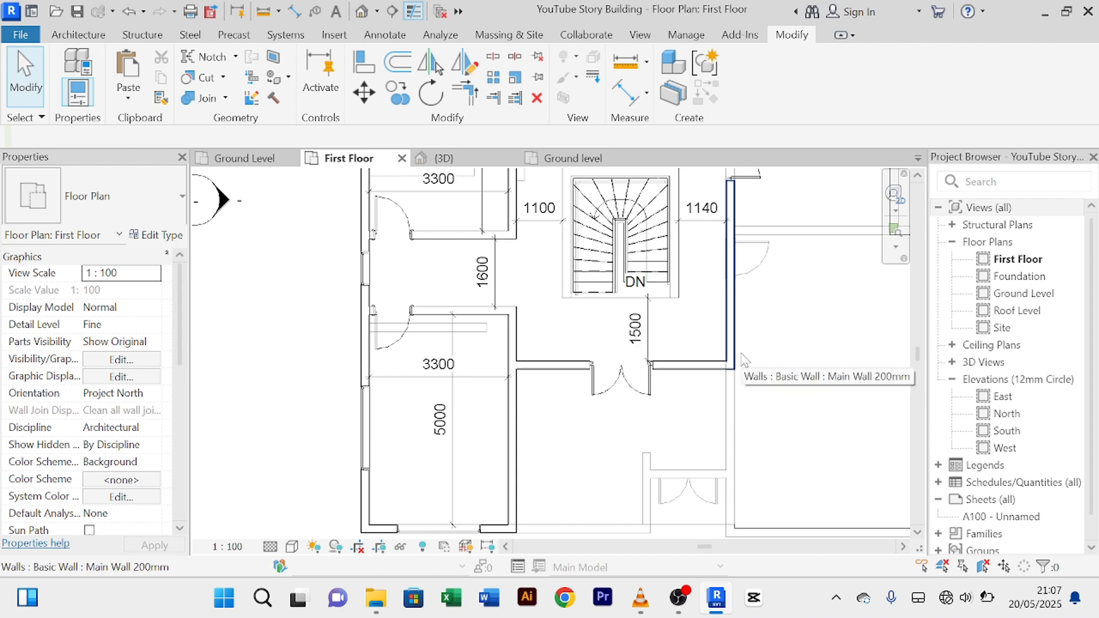
{"action": "scroll", "coordinate": [744, 361], "scroll_direction": "down", "scroll_amount": 2}
{"action": "scroll", "coordinate": [753, 356], "scroll_direction": "down", "scroll_amount": 1}
{"action": "middle_click_drag", "start_coordinate": [771, 364], "coordinate": [721, 443]}
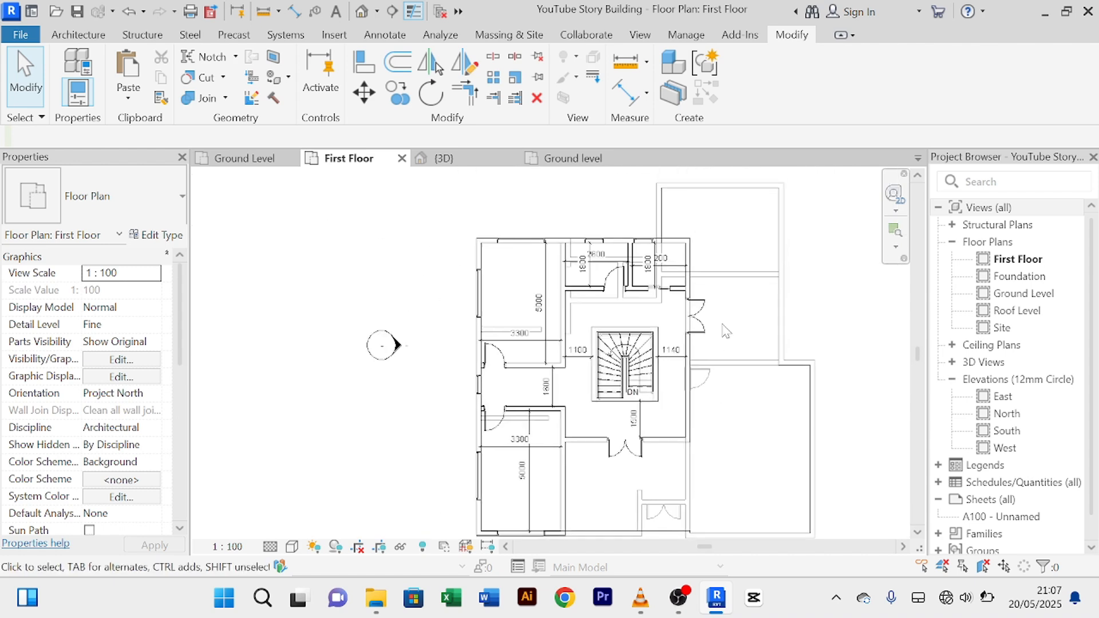
{"action": "left_click", "coordinate": [450, 161]}
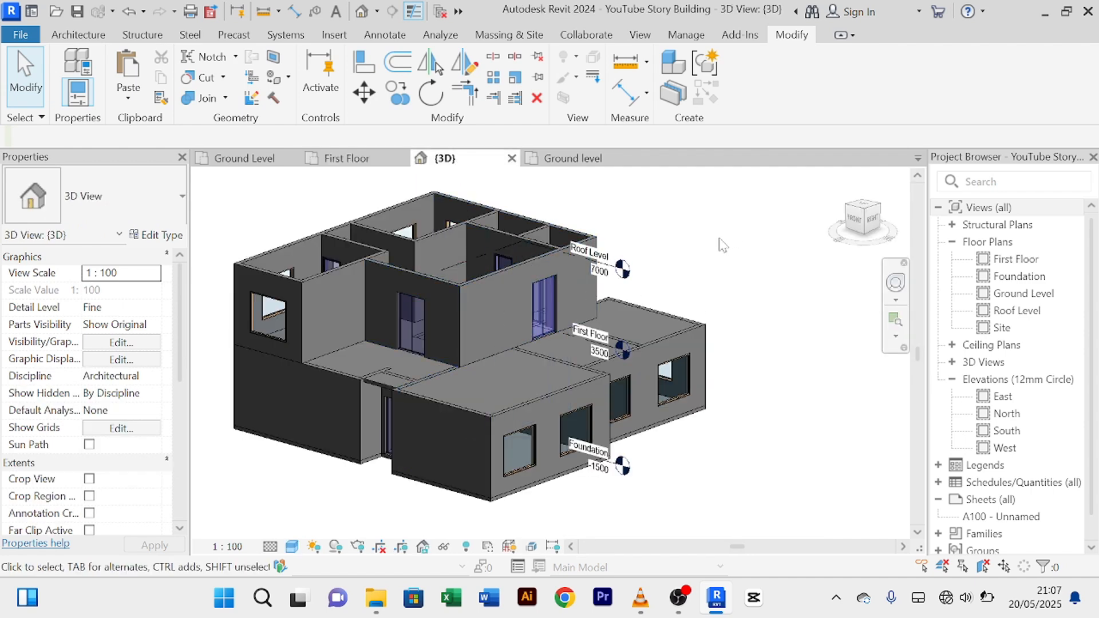
Step: Orbit the 3D model to a near-front view and zoom in on the first-floor door
{"action": "middle_click_drag", "start_coordinate": [674, 254], "coordinate": [521, 400], "text": "shift"}
{"action": "middle_click_drag", "start_coordinate": [452, 424], "coordinate": [415, 218], "text": "shift"}
{"action": "scroll", "coordinate": [477, 342], "scroll_direction": "up", "scroll_amount": 2}
{"action": "scroll", "coordinate": [575, 355], "scroll_direction": "down", "scroll_amount": 2}
{"action": "scroll", "coordinate": [758, 269], "scroll_direction": "down", "scroll_amount": 1}
{"action": "middle_click_drag", "start_coordinate": [706, 276], "coordinate": [712, 273]}
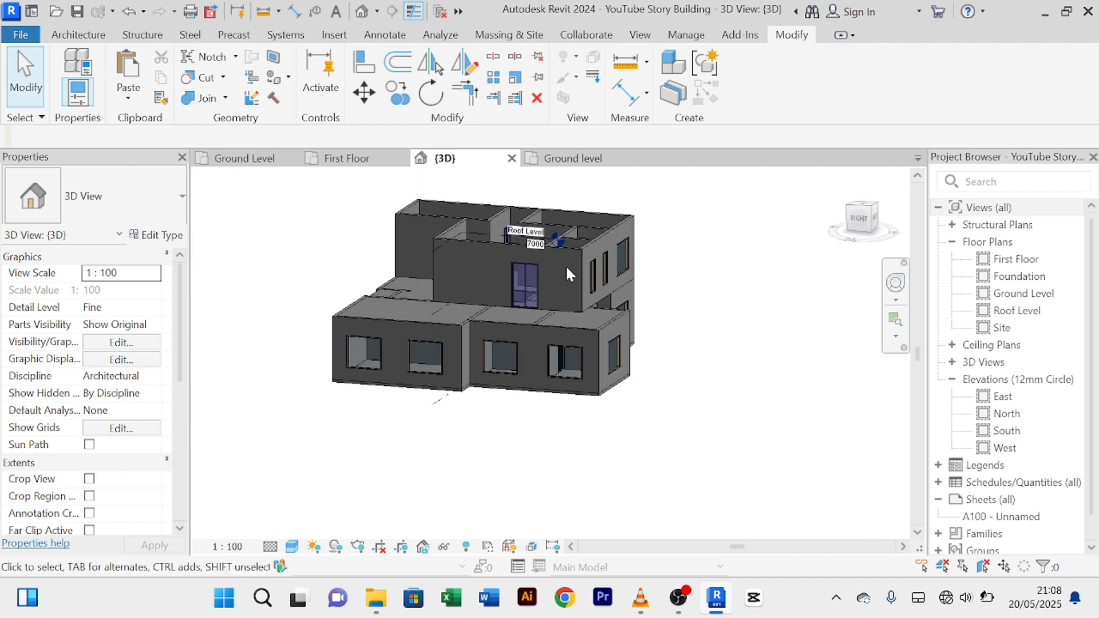
{"action": "scroll", "coordinate": [561, 270], "scroll_direction": "up", "scroll_amount": 3}
{"action": "scroll", "coordinate": [556, 277], "scroll_direction": "down", "scroll_amount": 2}
Step: Orbit around to a full corner view of the two-storey building
{"action": "middle_click_drag", "start_coordinate": [458, 473], "coordinate": [497, 464], "text": "shift"}
{"action": "scroll", "coordinate": [471, 449], "scroll_direction": "up", "scroll_amount": 3}
{"action": "scroll", "coordinate": [471, 448], "scroll_direction": "down", "scroll_amount": 4}
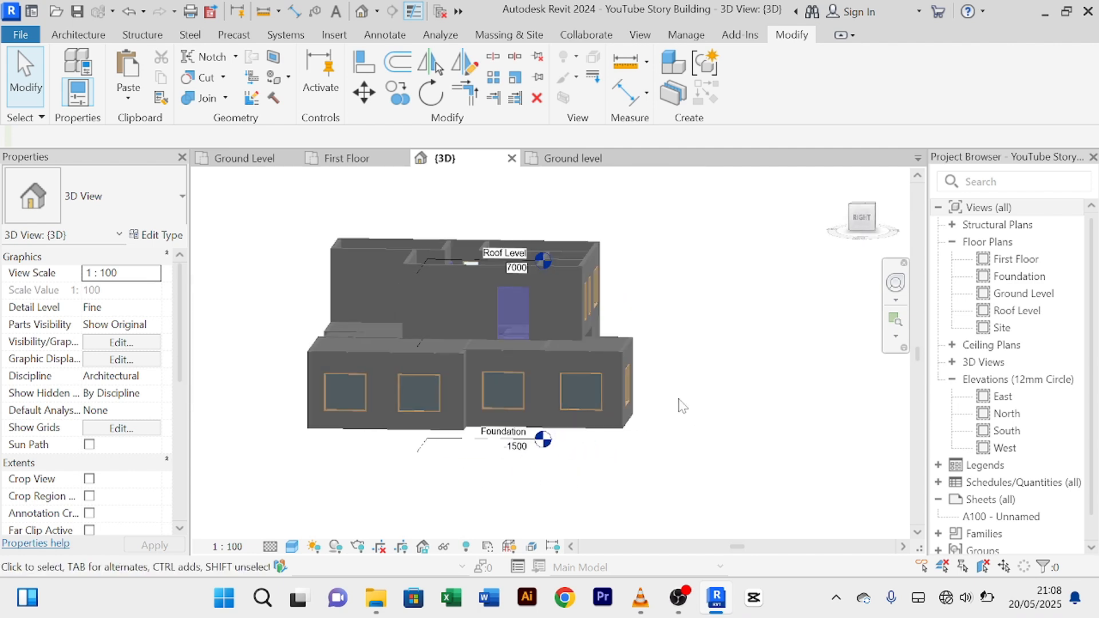
{"action": "middle_click_drag", "start_coordinate": [694, 364], "coordinate": [605, 465], "text": "shift"}
{"action": "scroll", "coordinate": [470, 342], "scroll_direction": "up", "scroll_amount": 3}
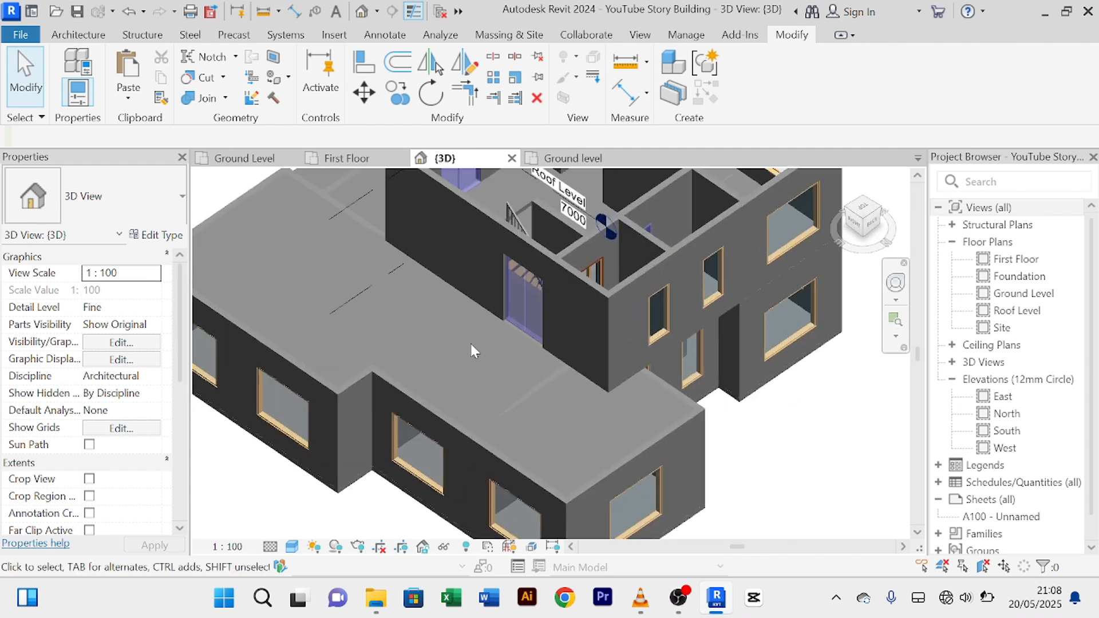
{"action": "scroll", "coordinate": [469, 344], "scroll_direction": "down", "scroll_amount": 3}
{"action": "middle_click_drag", "start_coordinate": [657, 411], "coordinate": [470, 372], "text": "shift"}
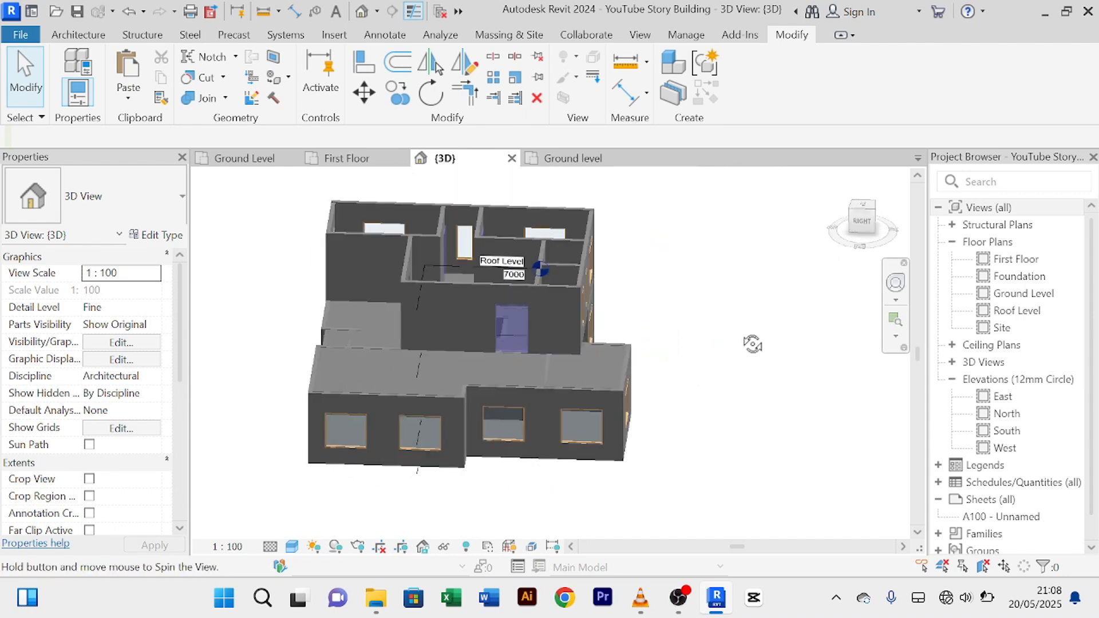
{"action": "scroll", "coordinate": [471, 389], "scroll_direction": "up", "scroll_amount": 4}
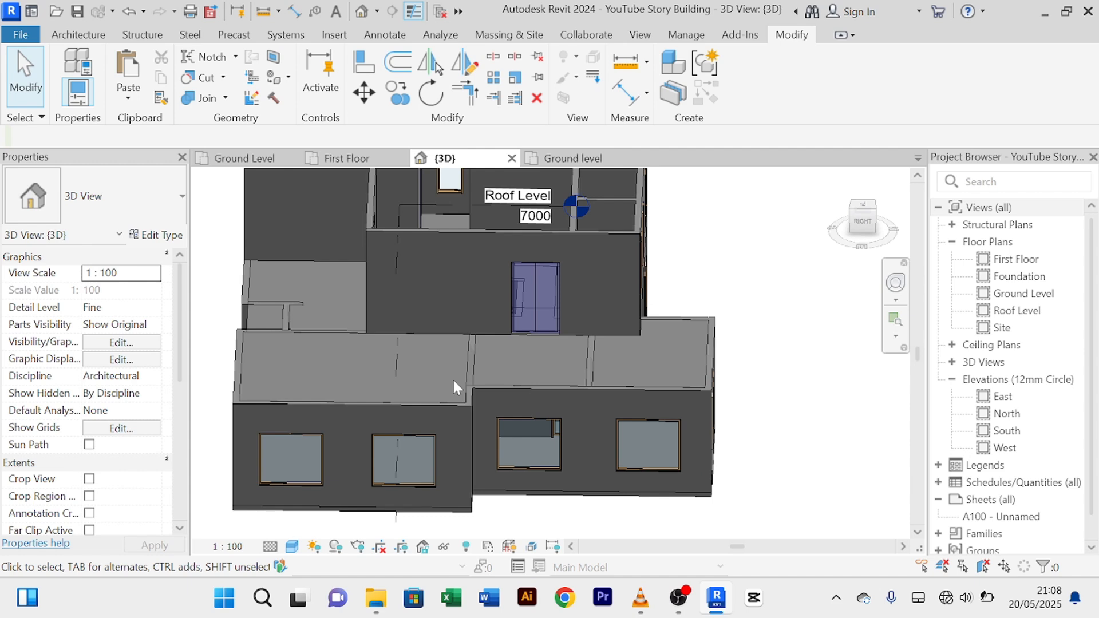
{"action": "middle_click_drag", "start_coordinate": [452, 373], "coordinate": [531, 293], "text": "shift"}
{"action": "scroll", "coordinate": [407, 320], "scroll_direction": "up", "scroll_amount": 3}
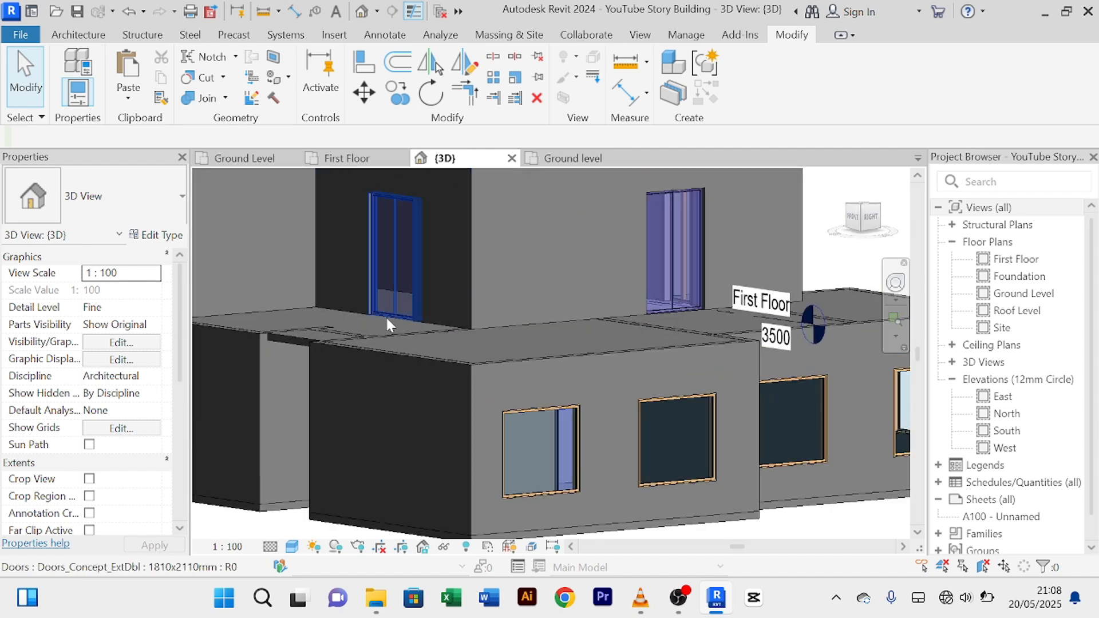
{"action": "scroll", "coordinate": [386, 315], "scroll_direction": "up", "scroll_amount": 2}
{"action": "scroll", "coordinate": [394, 322], "scroll_direction": "down", "scroll_amount": 6}
{"action": "middle_click_drag", "start_coordinate": [395, 323], "coordinate": [462, 388], "text": "shift"}
{"action": "scroll", "coordinate": [417, 403], "scroll_direction": "up", "scroll_amount": 5}
{"action": "scroll", "coordinate": [471, 466], "scroll_direction": "up", "scroll_amount": 3}
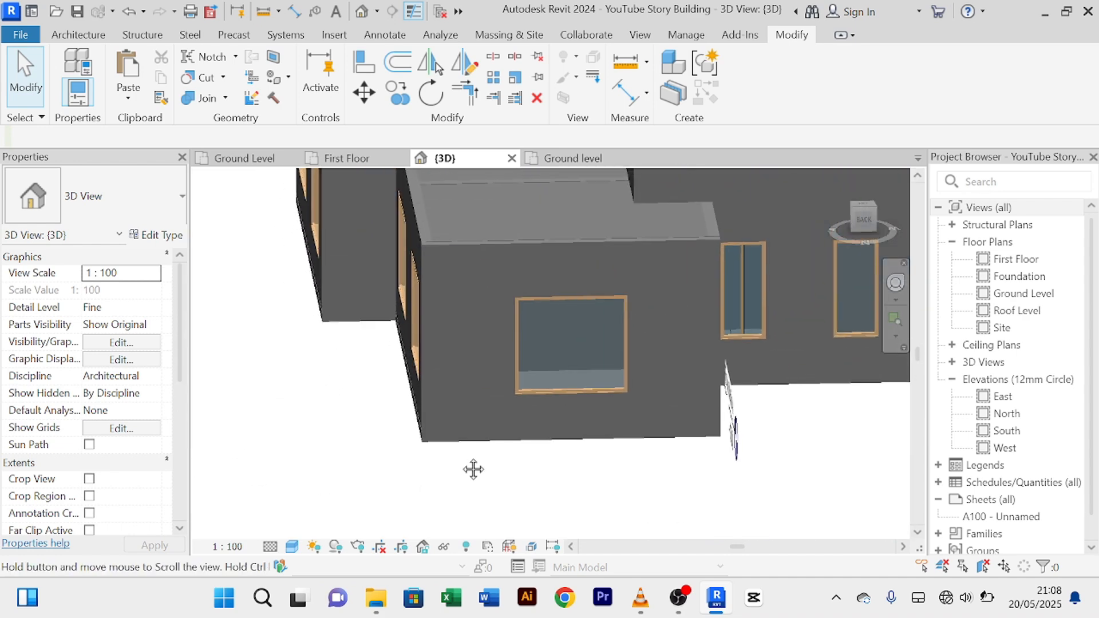
{"action": "middle_click_drag", "start_coordinate": [466, 465], "coordinate": [453, 412], "text": "shift"}
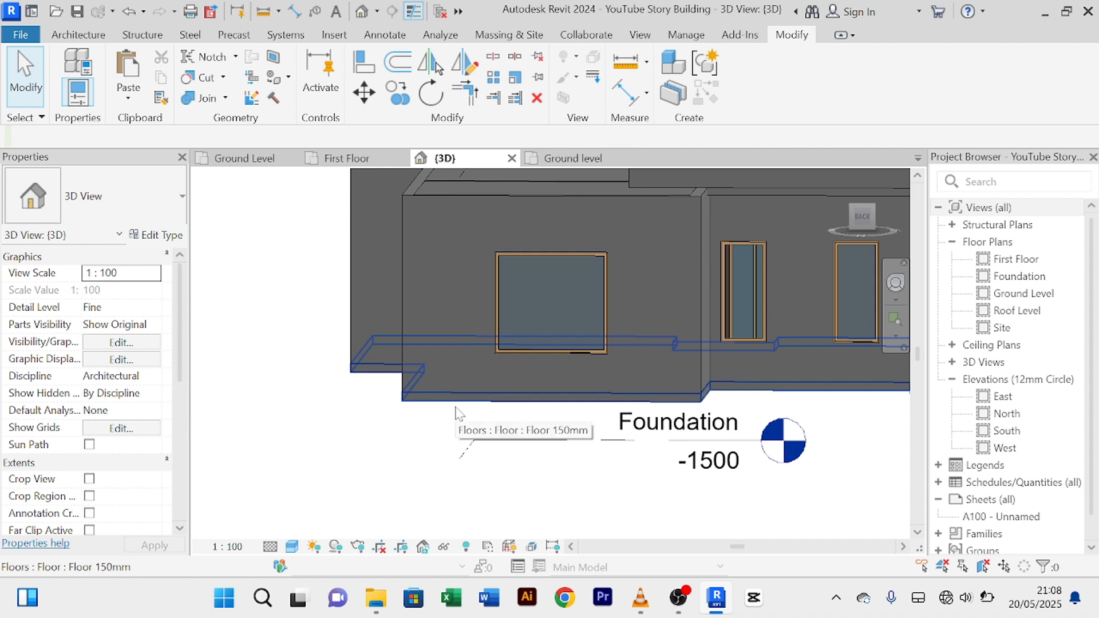
{"action": "scroll", "coordinate": [458, 413], "scroll_direction": "down", "scroll_amount": 6}
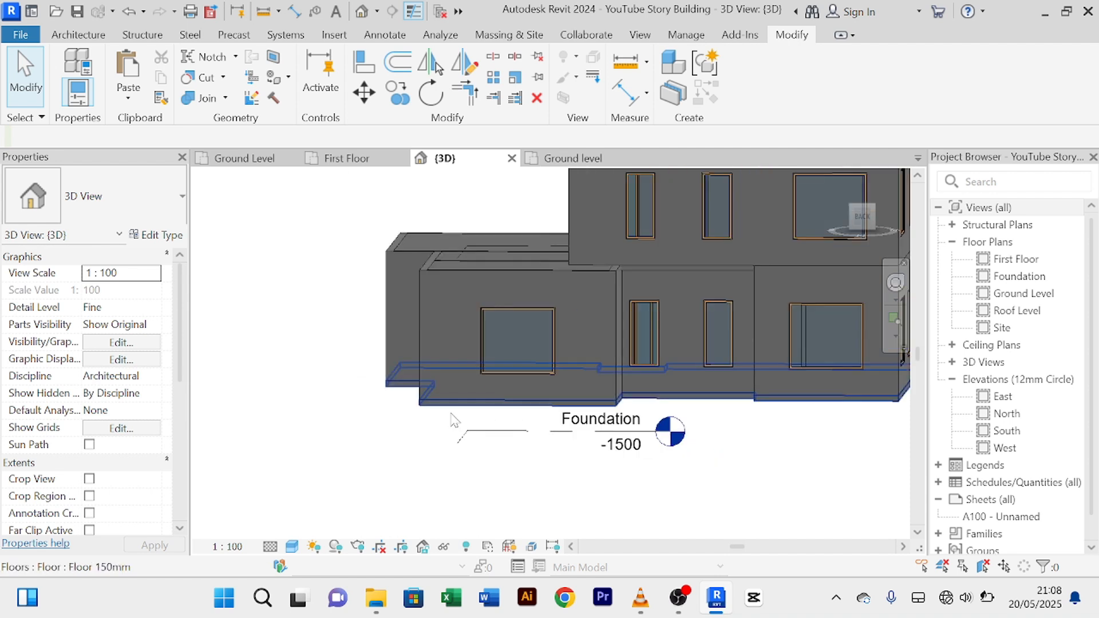
{"action": "middle_click_drag", "start_coordinate": [453, 417], "coordinate": [353, 470]}
{"action": "scroll", "coordinate": [478, 344], "scroll_direction": "up", "scroll_amount": 6}
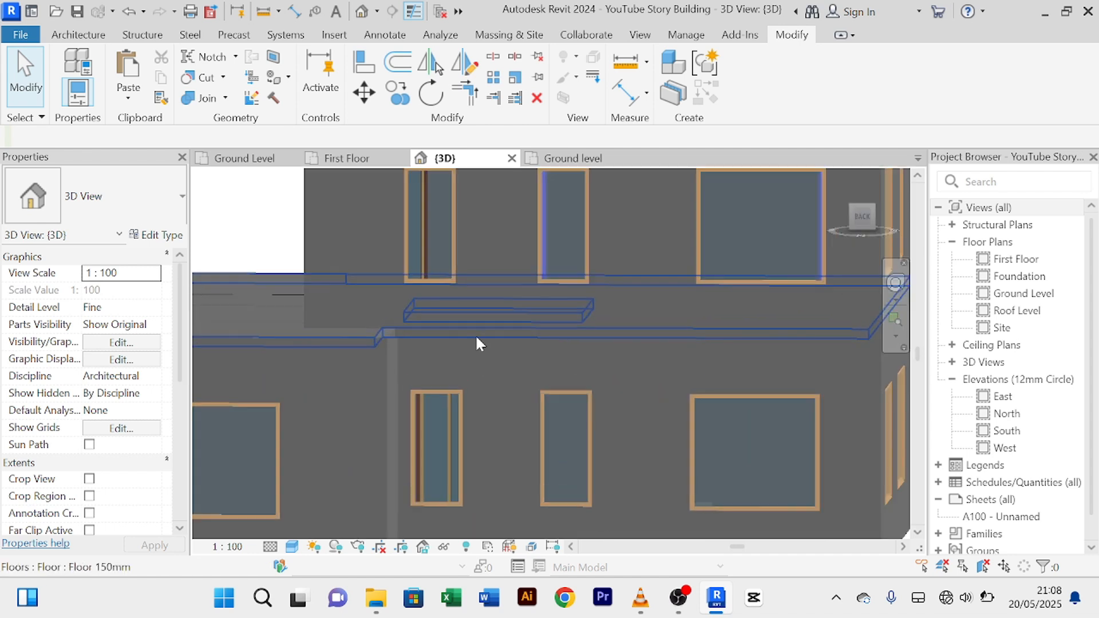
{"action": "scroll", "coordinate": [480, 375], "scroll_direction": "down", "scroll_amount": 6}
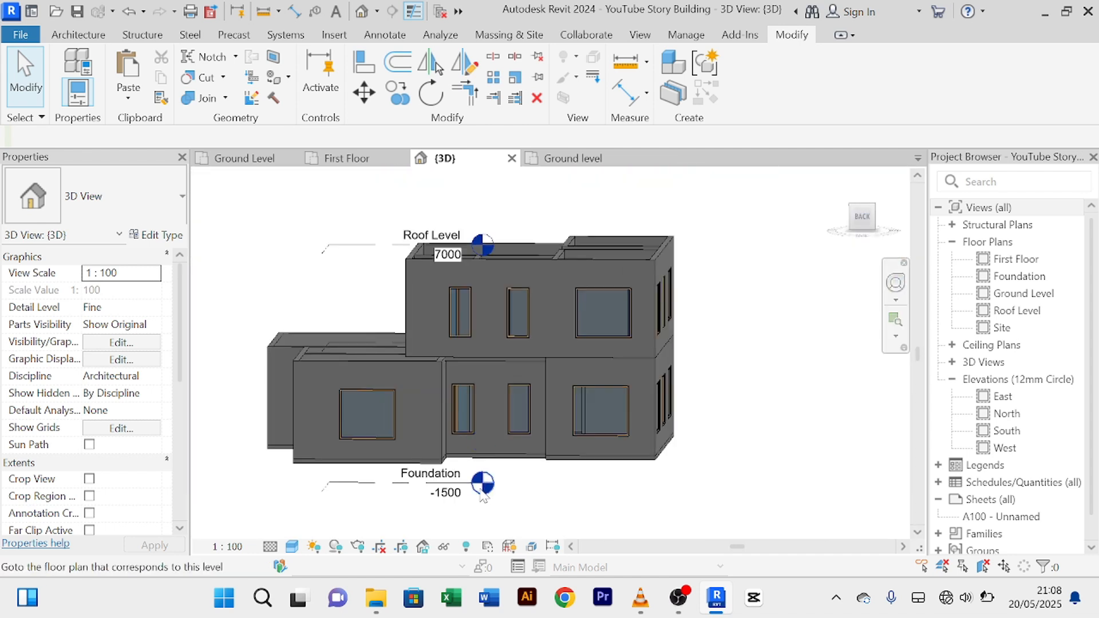
{"action": "middle_click_drag", "start_coordinate": [562, 491], "coordinate": [574, 452]}
{"action": "scroll", "coordinate": [597, 290], "scroll_direction": "up", "scroll_amount": 6}
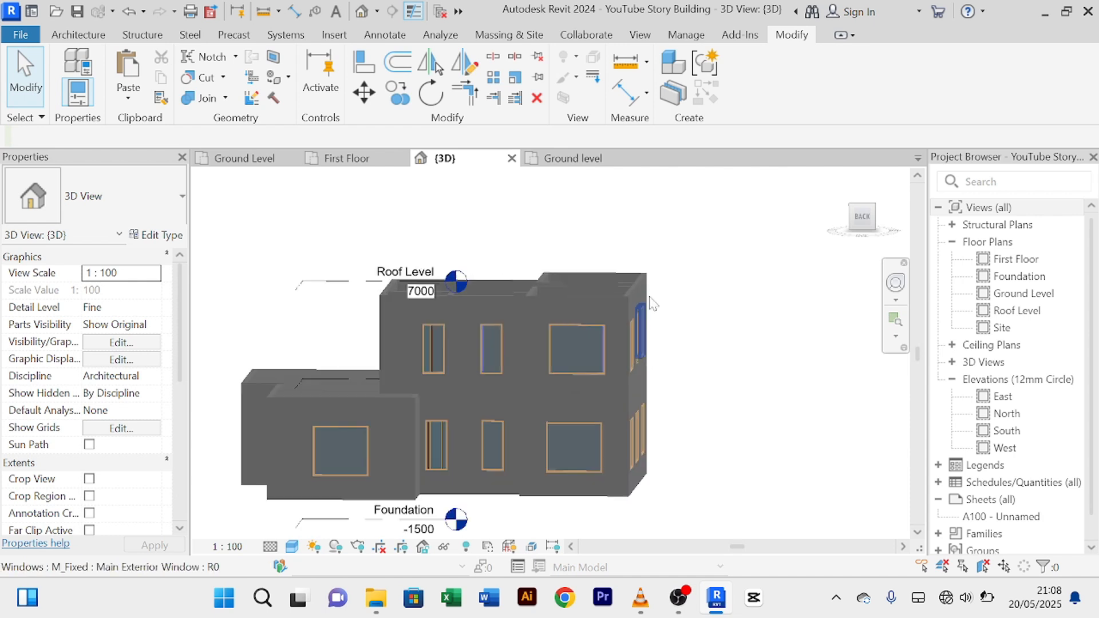
{"action": "scroll", "coordinate": [650, 263], "scroll_direction": "down", "scroll_amount": 7}
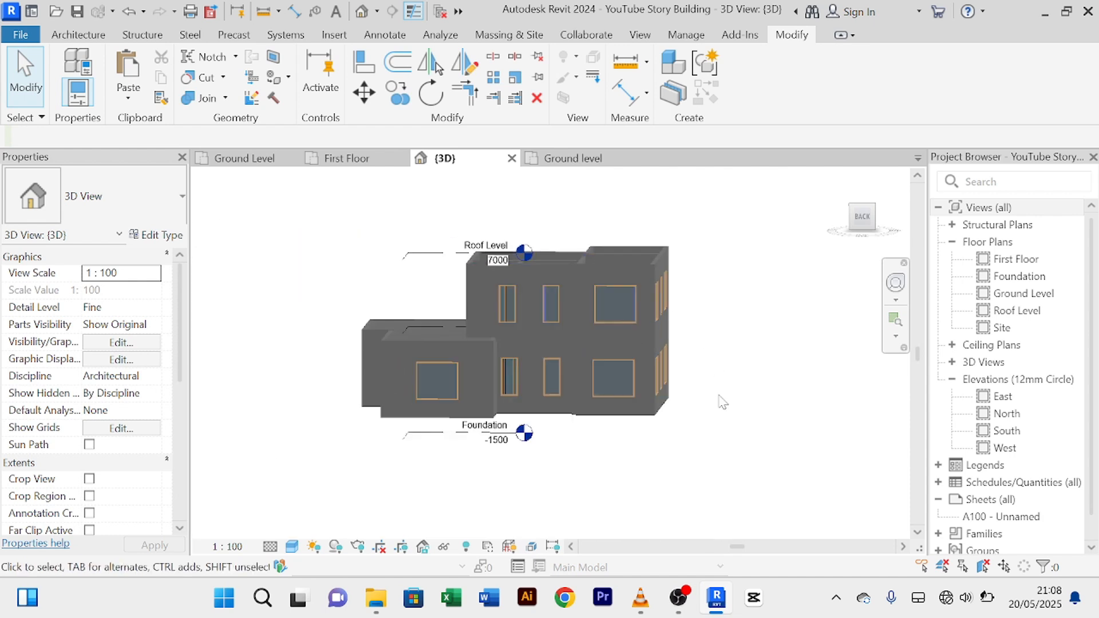
{"action": "scroll", "coordinate": [574, 343], "scroll_direction": "up", "scroll_amount": 2}
{"action": "scroll", "coordinate": [574, 342], "scroll_direction": "up", "scroll_amount": 4}
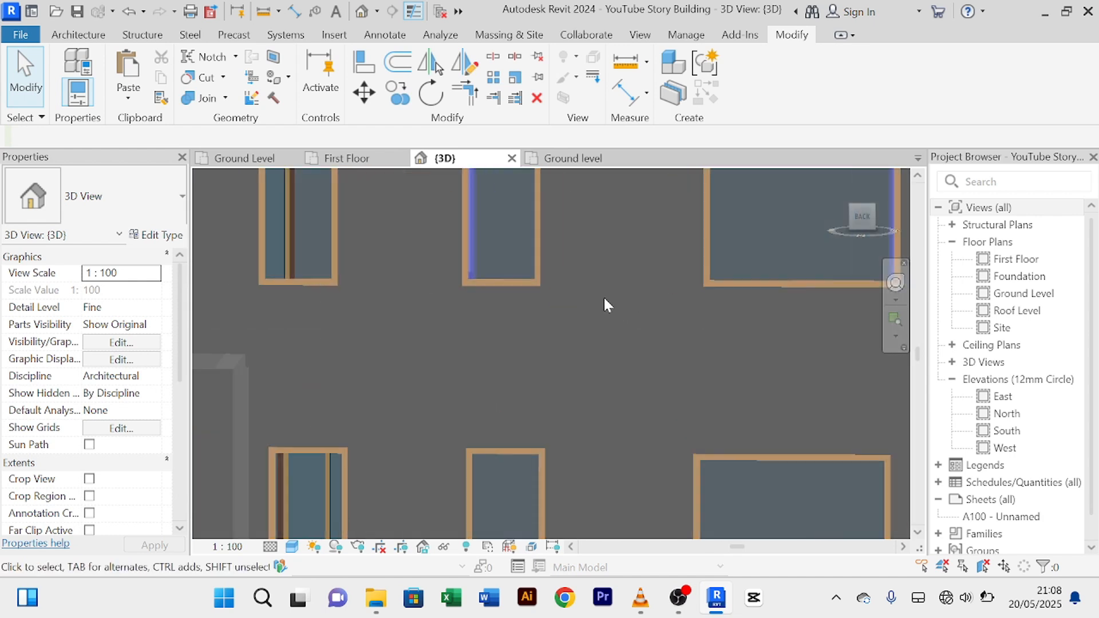
{"action": "scroll", "coordinate": [606, 304], "scroll_direction": "down", "scroll_amount": 7}
{"action": "scroll", "coordinate": [658, 435], "scroll_direction": "up", "scroll_amount": 5}
{"action": "scroll", "coordinate": [650, 424], "scroll_direction": "down", "scroll_amount": 2}
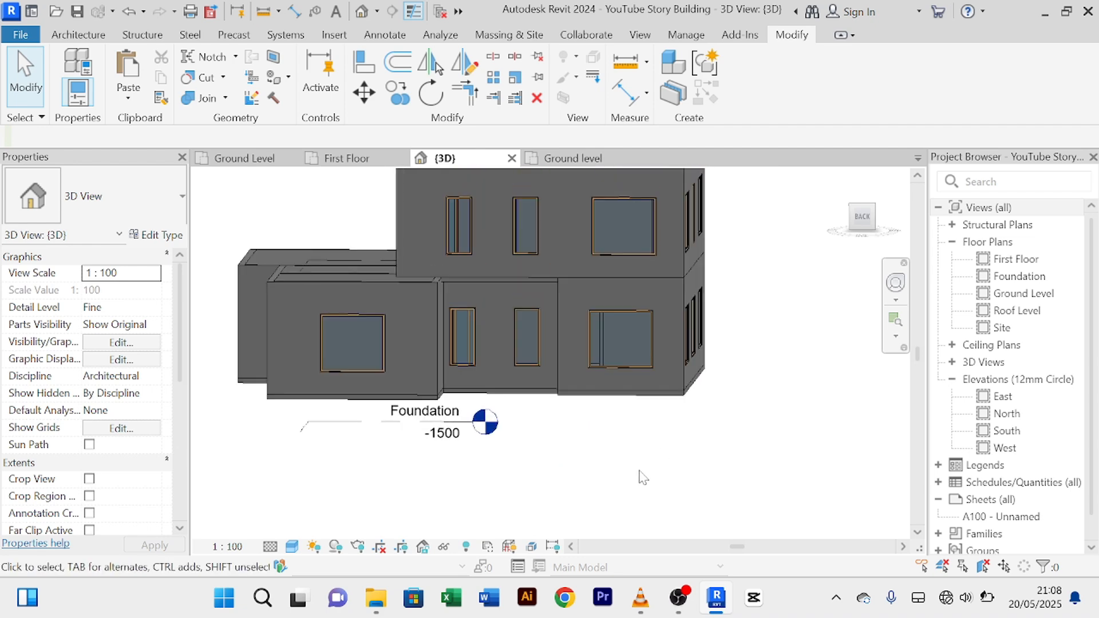
{"action": "scroll", "coordinate": [636, 465], "scroll_direction": "down", "scroll_amount": 4}
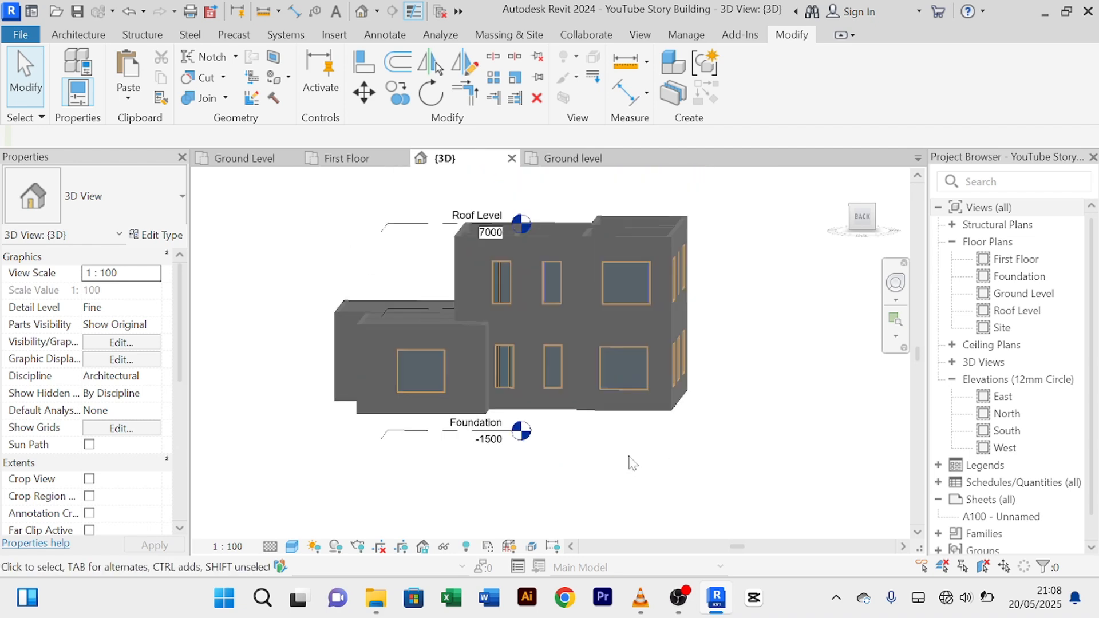
{"action": "middle_click_drag", "start_coordinate": [631, 460], "coordinate": [716, 465], "text": "shift"}
{"action": "scroll", "coordinate": [635, 439], "scroll_direction": "down", "scroll_amount": 3}
{"action": "scroll", "coordinate": [714, 461], "scroll_direction": "up", "scroll_amount": 1}
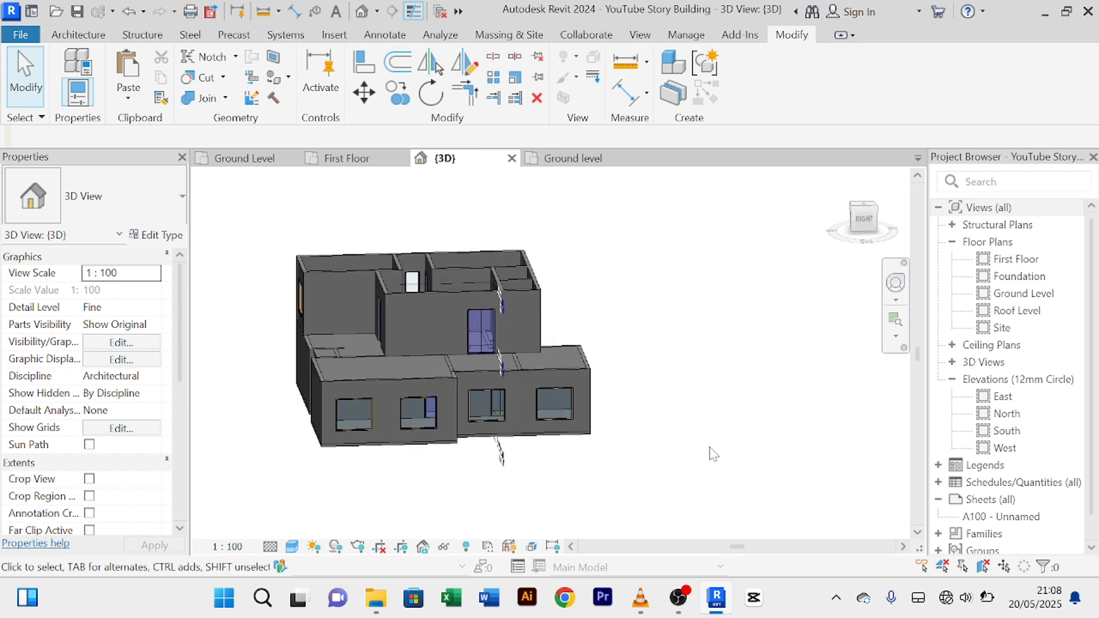